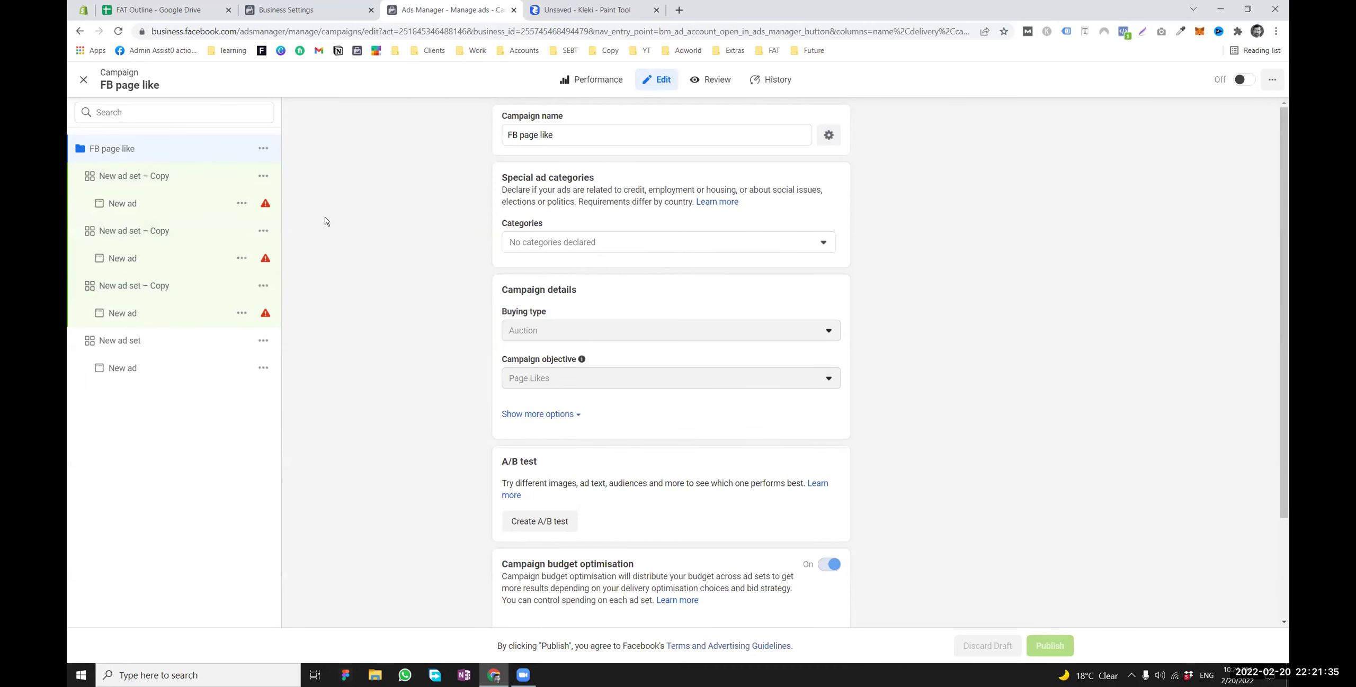
# Set the daily campaign budget of the FB page like campaign to 40 USD
pyautogui.scroll(-2, 629, 363)
pyautogui.doubleClick(691, 522)
pyautogui.write('40')
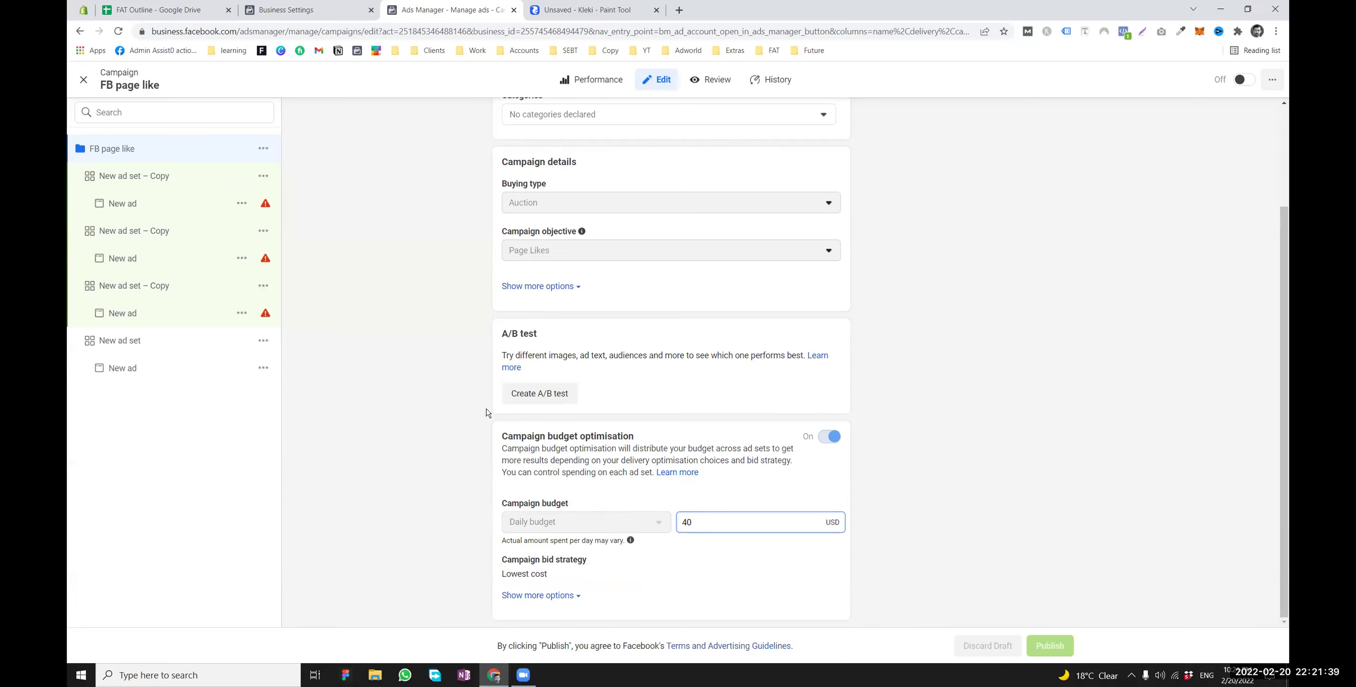
pyautogui.click(487, 413)
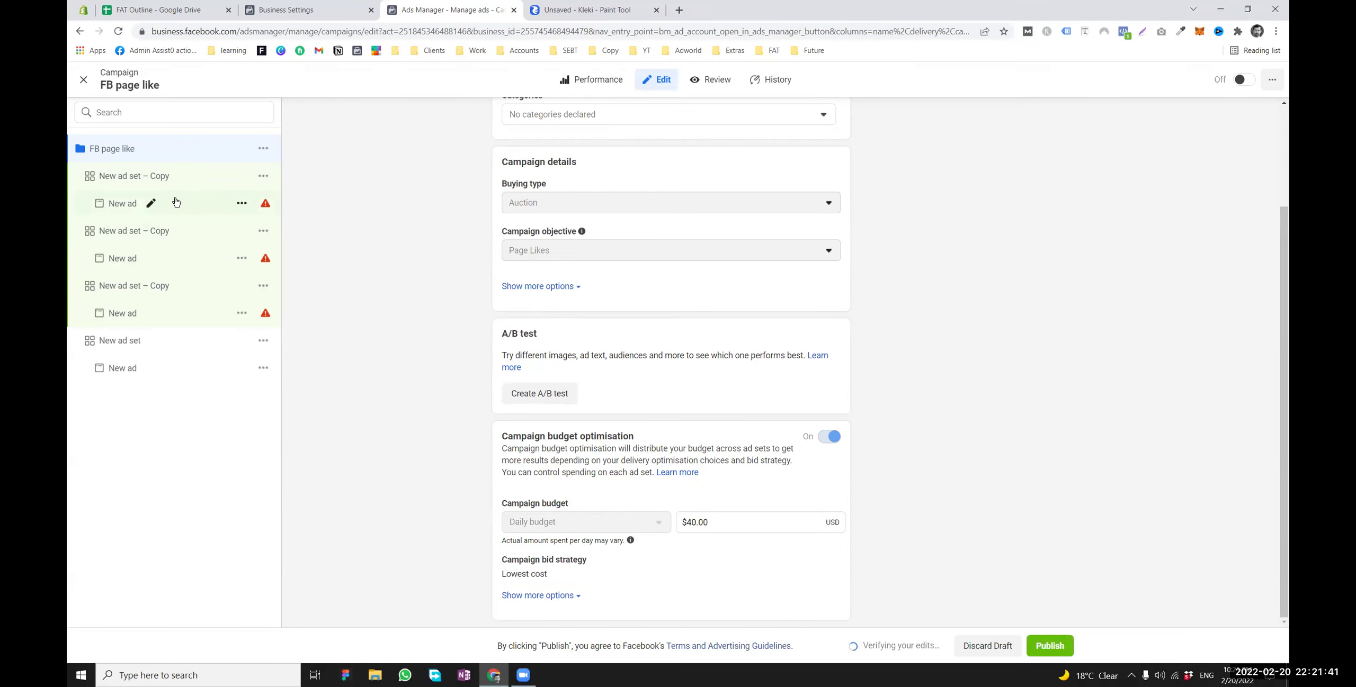
# Switch to the Kleki drawing and add a red check mark beside the Campaign Budget Optimization (CBO) line
pyautogui.click(565, 9)
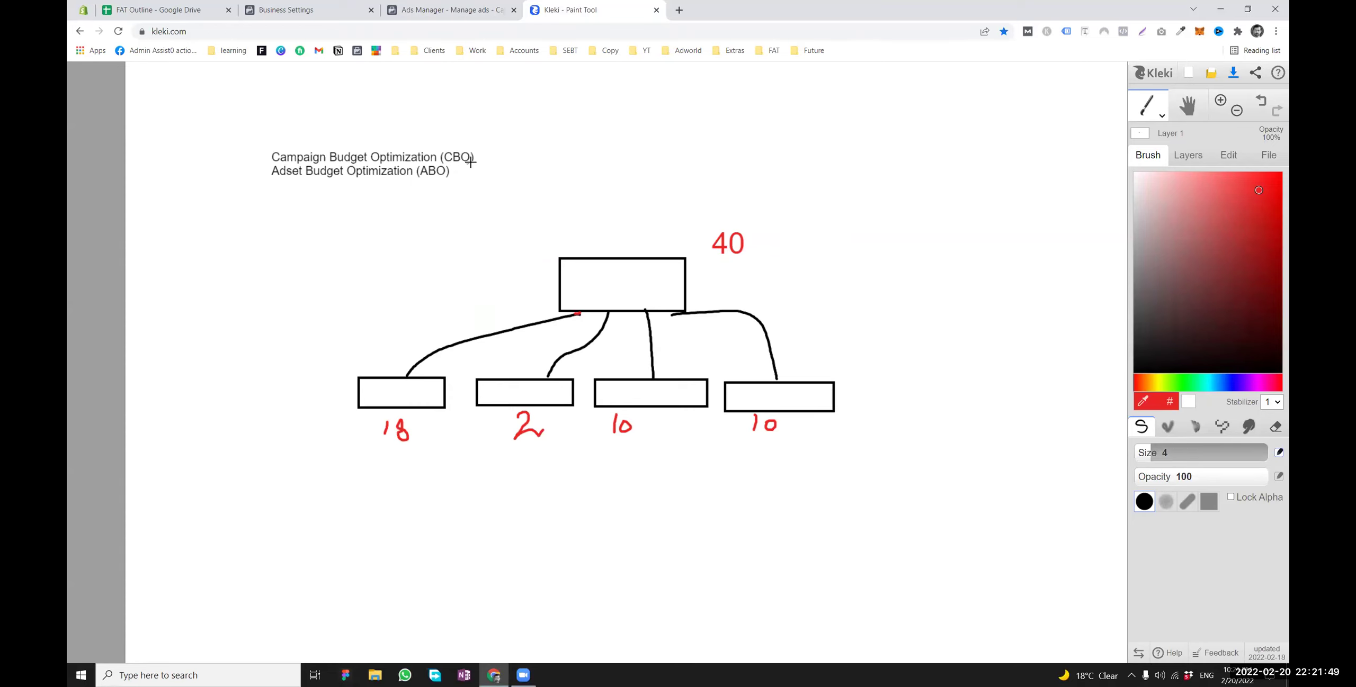
pyautogui.moveTo(486, 157); pyautogui.dragTo(505, 141)
pyautogui.scroll(-2, 926, 428)
pyautogui.scroll(2, 926, 427)
pyautogui.scroll(-1, 919, 413)
pyautogui.scroll(1, 917, 413)
pyautogui.moveTo(735, 460)
pyautogui.mouseDown()
pyautogui.moveTo(635, 449)
pyautogui.moveTo(756, 387)
pyautogui.moveTo(772, 424)
pyautogui.mouseUp()
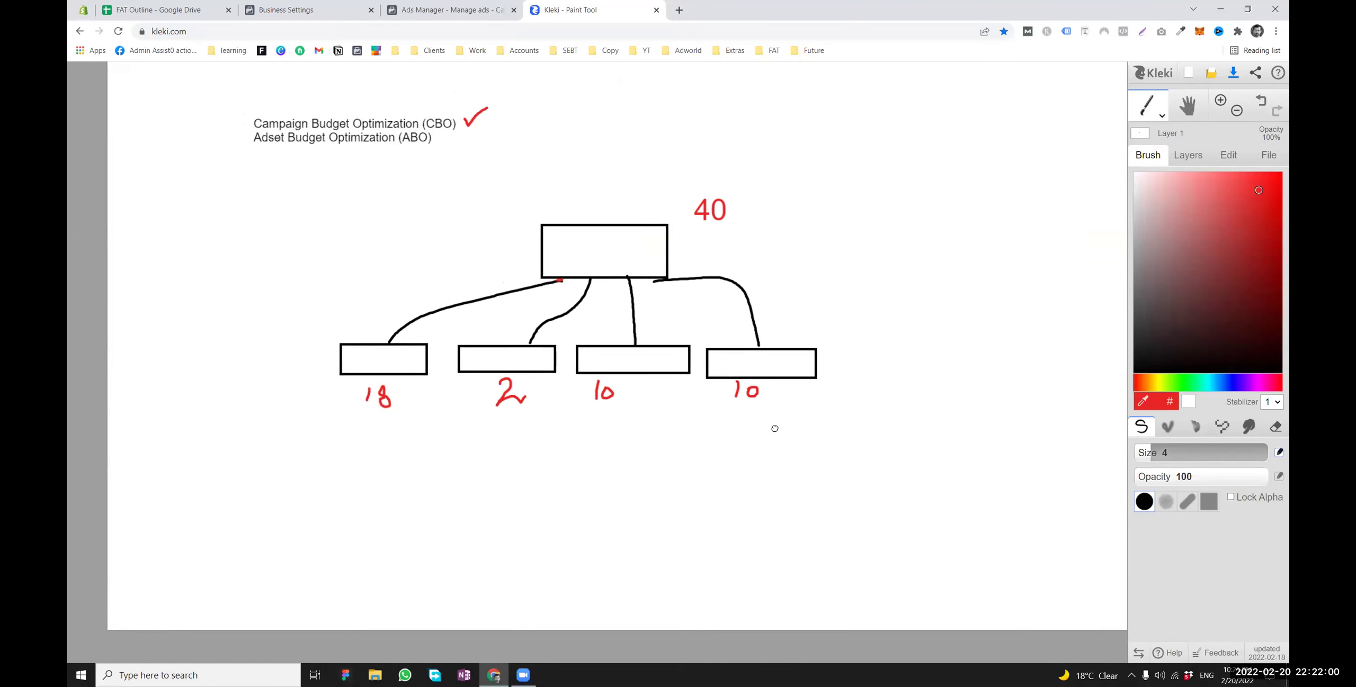
# Draw a small black rectangle below the existing diagram and a row of four smaller black rectangles beneath it
pyautogui.click(1161, 119)
pyautogui.click(1149, 207)
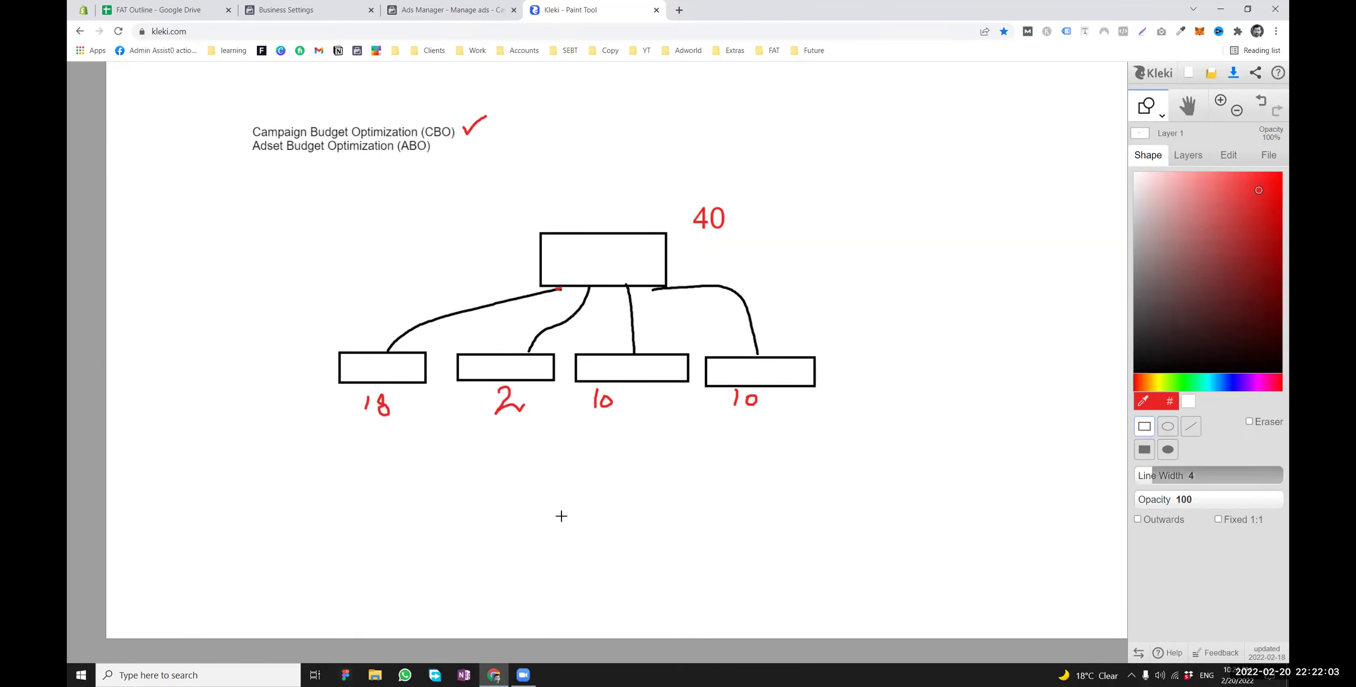
pyautogui.moveTo(553, 480); pyautogui.dragTo(598, 503)
pyautogui.hotkey('ctrl', 'z')
pyautogui.click(1134, 371)
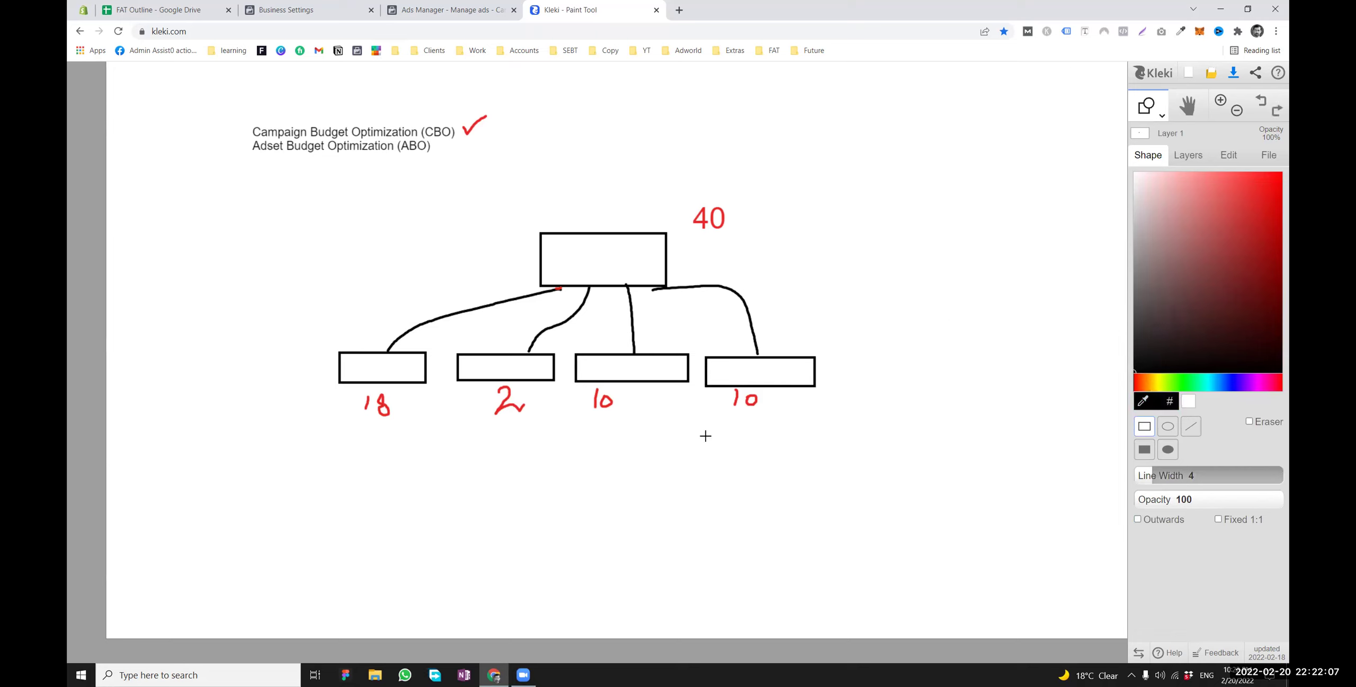
pyautogui.moveTo(563, 470); pyautogui.dragTo(639, 495)
pyautogui.moveTo(478, 527)
pyautogui.mouseDown()
pyautogui.moveTo(534, 553)
pyautogui.moveTo(575, 539)
pyautogui.moveTo(759, 551)
pyautogui.mouseUp()
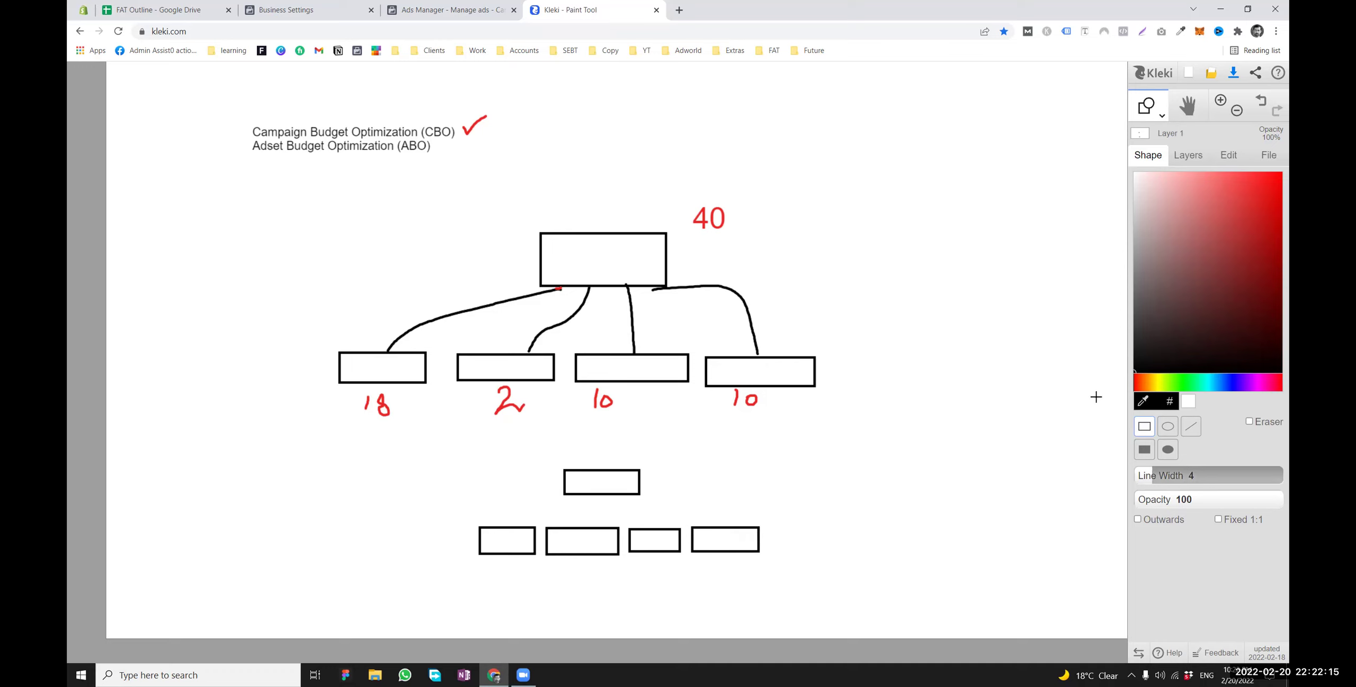
# Write 10 in green beneath each of the four rectangles in the new bottom row
pyautogui.click(1235, 382)
pyautogui.moveTo(1199, 385)
pyautogui.mouseDown()
pyautogui.moveTo(1162, 382)
pyautogui.moveTo(1189, 382)
pyautogui.mouseUp()
pyautogui.click(1243, 190)
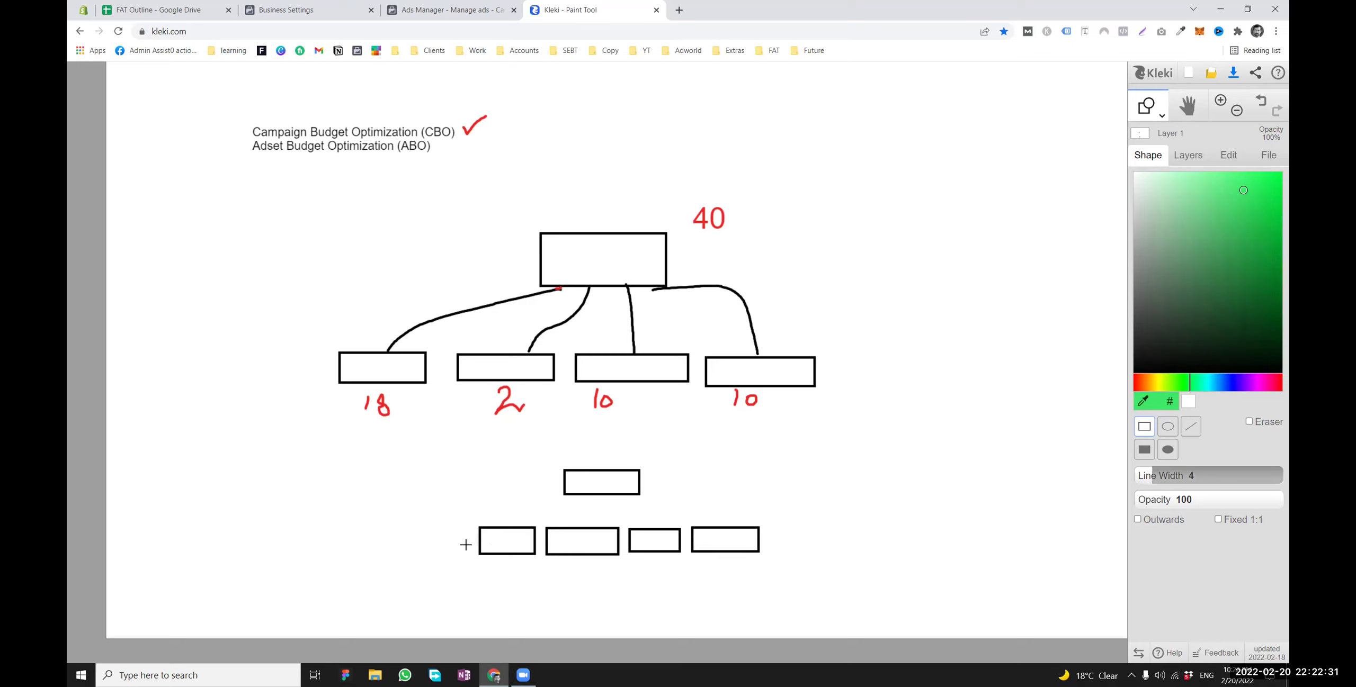
pyautogui.moveTo(492, 560); pyautogui.dragTo(496, 577)
pyautogui.click(1143, 120)
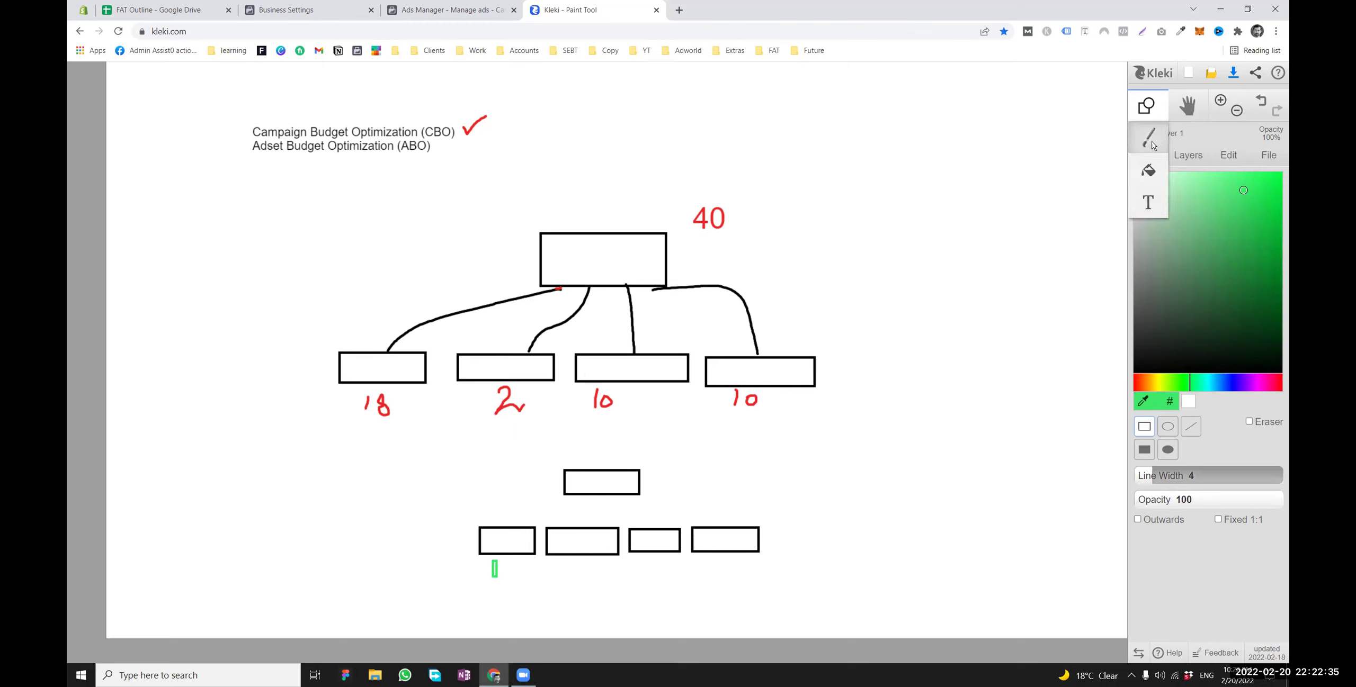
pyautogui.click(1146, 138)
pyautogui.moveTo(503, 566)
pyautogui.mouseDown()
pyautogui.moveTo(559, 581)
pyautogui.moveTo(583, 570)
pyautogui.moveTo(712, 577)
pyautogui.mouseUp()
pyautogui.moveTo(725, 556)
pyautogui.mouseDown()
pyautogui.moveTo(733, 572)
pyautogui.moveTo(720, 555)
pyautogui.mouseUp()
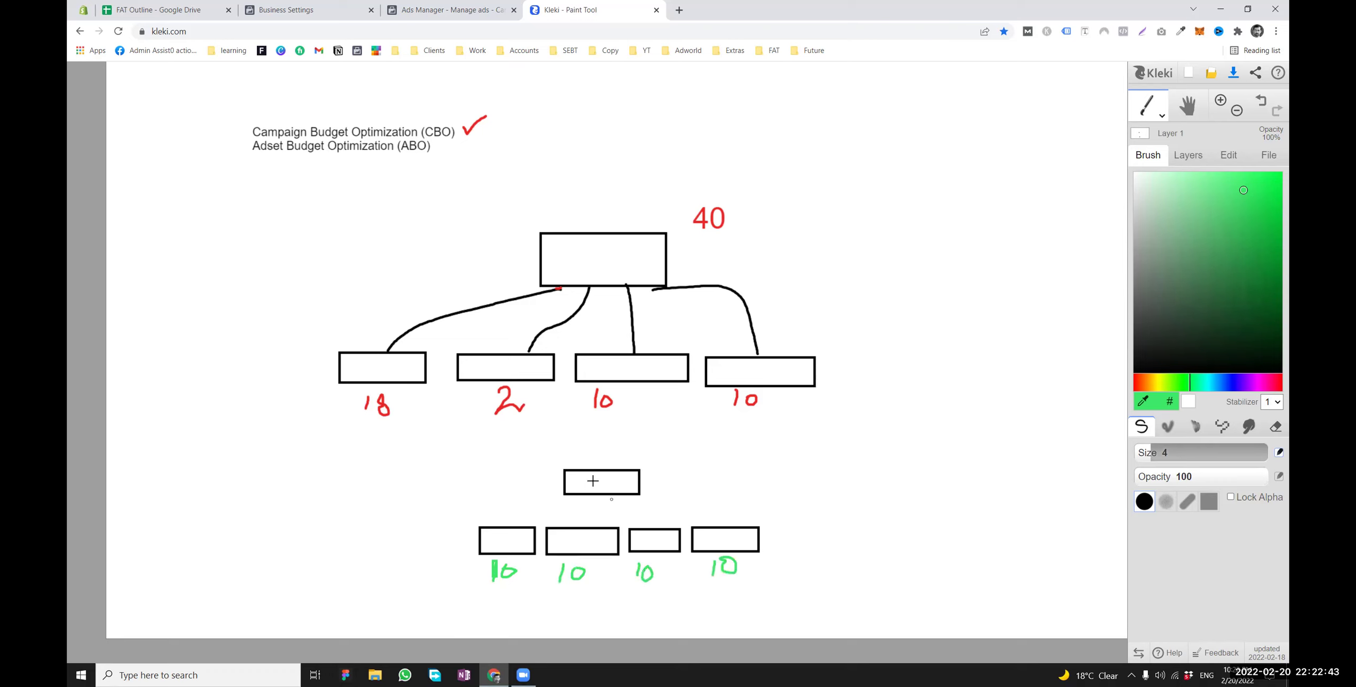
# Connect the new parent rectangle to its four boxes with green lines, and add a black check mark beside Adset Budget Optimization (ABO)
pyautogui.moveTo(599, 493); pyautogui.dragTo(522, 522)
pyautogui.moveTo(599, 495)
pyautogui.mouseDown()
pyautogui.moveTo(596, 524)
pyautogui.moveTo(647, 523)
pyautogui.moveTo(651, 496)
pyautogui.moveTo(720, 524)
pyautogui.moveTo(650, 527)
pyautogui.mouseUp()
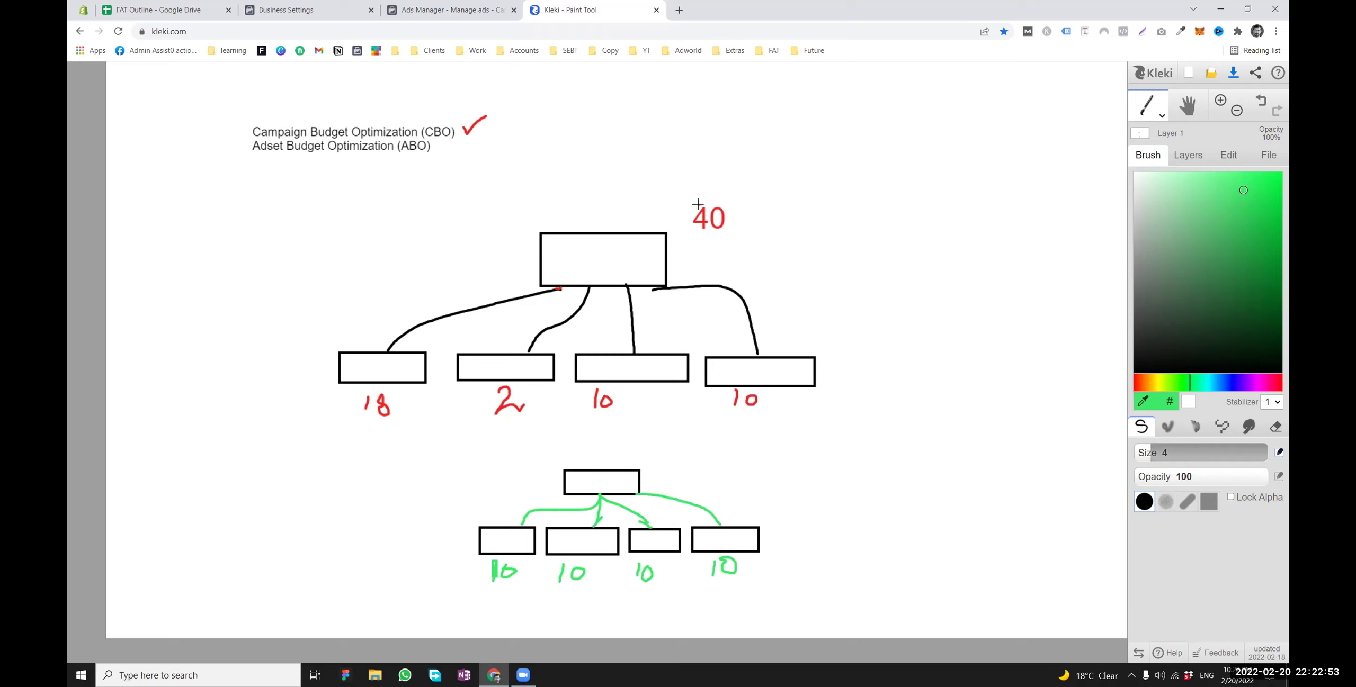
pyautogui.moveTo(1188, 228); pyautogui.dragTo(1122, 400)
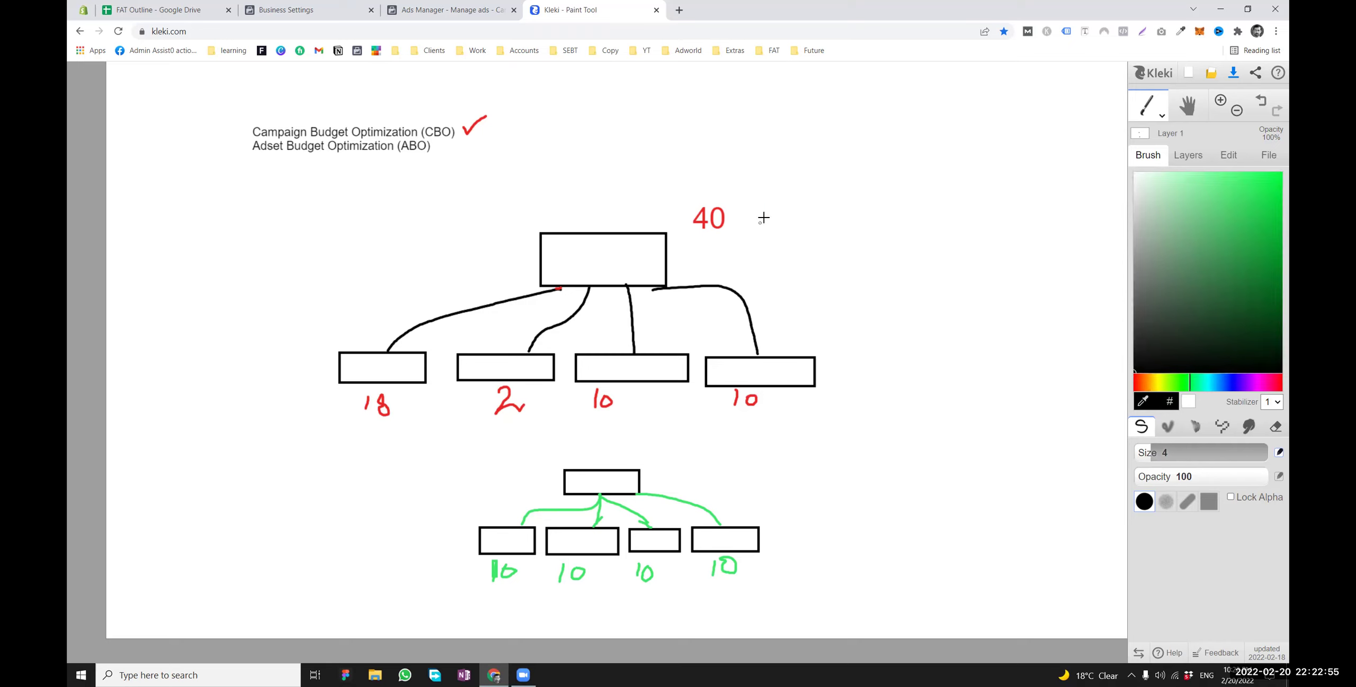
pyautogui.moveTo(448, 146); pyautogui.dragTo(478, 139)
# Switch back to Ads Manager, review the FB page like campaign's budget, and close the editor without publishing the drafts
pyautogui.click(461, 10)
pyautogui.click(317, 9)
pyautogui.click(414, 12)
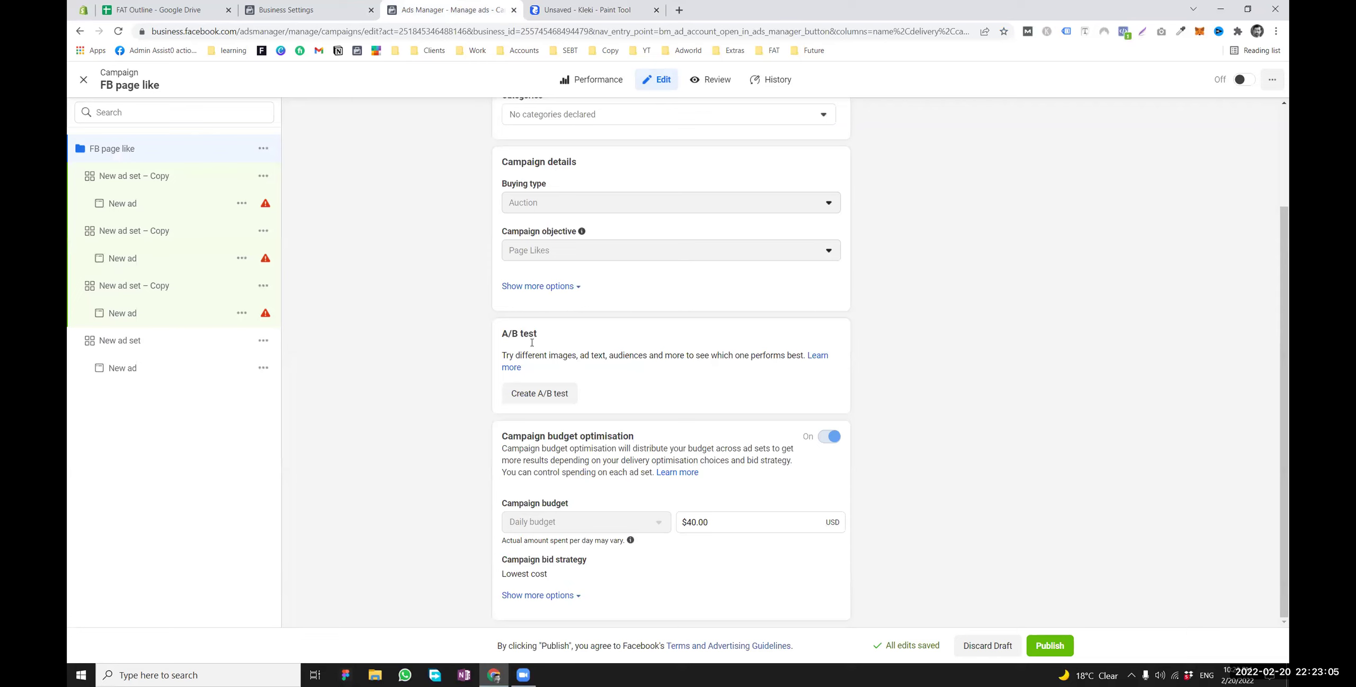
pyautogui.tripleClick(704, 523)
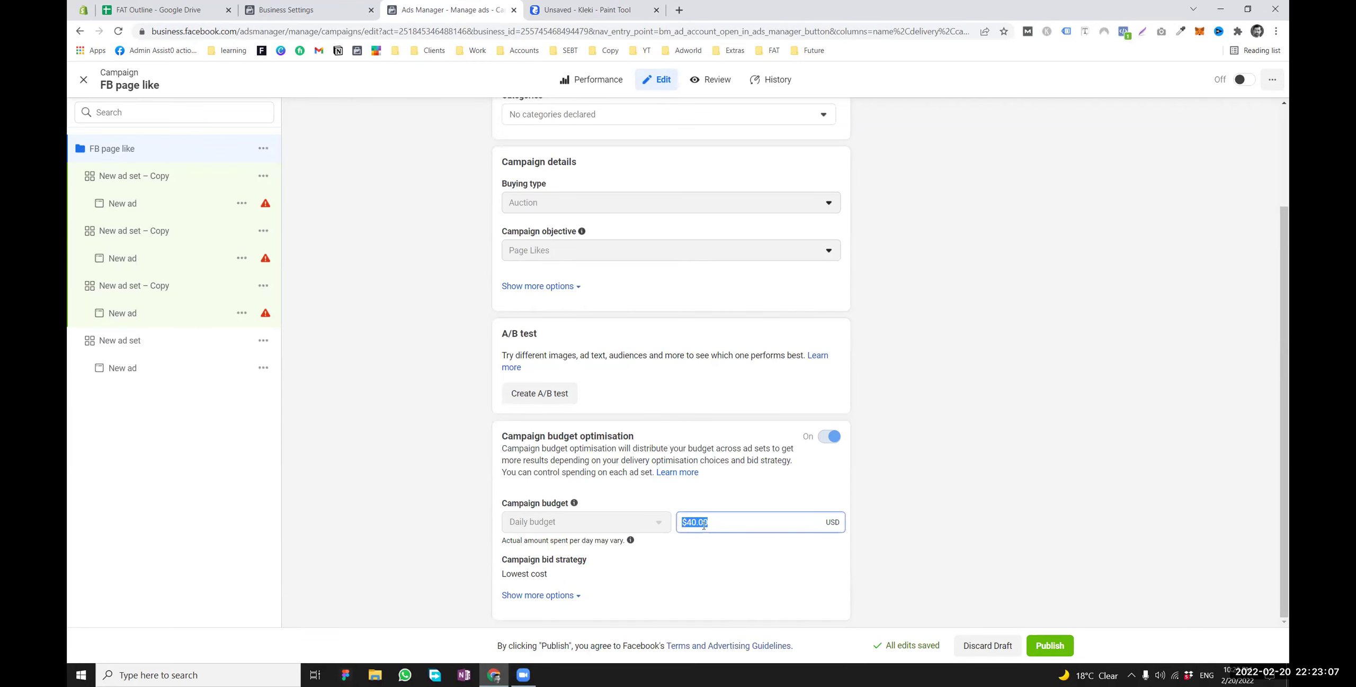
pyautogui.click(83, 79)
pyautogui.click(700, 326)
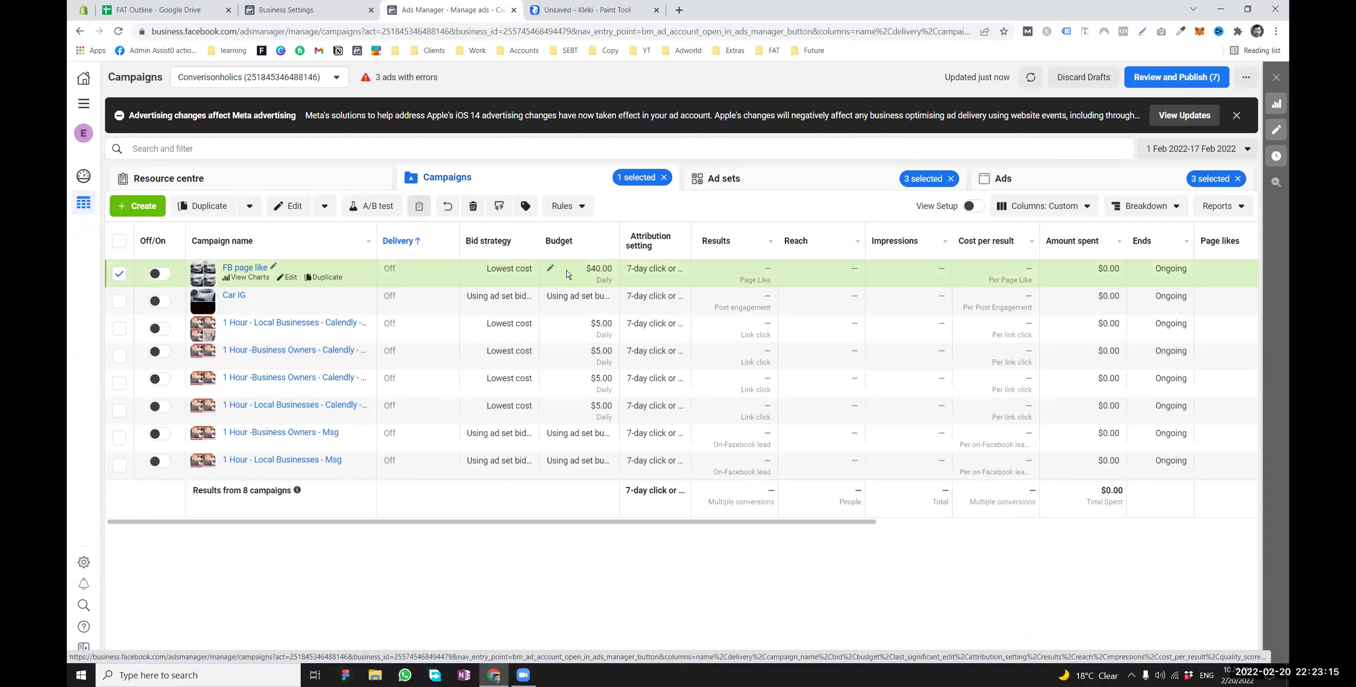
# Compare the FB page like campaign's budget in the campaign list with the budget entries of its ad sets
pyautogui.click(595, 270)
pyautogui.moveTo(589, 270); pyautogui.dragTo(594, 271)
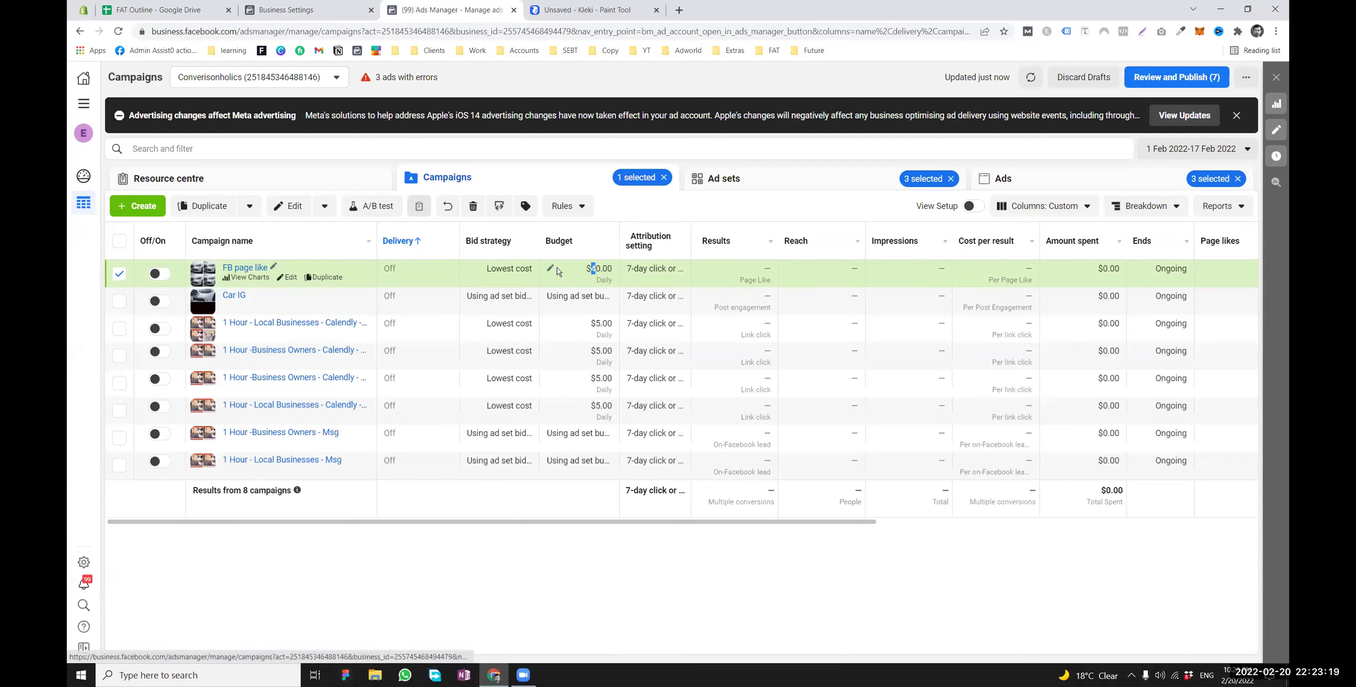
pyautogui.click(740, 182)
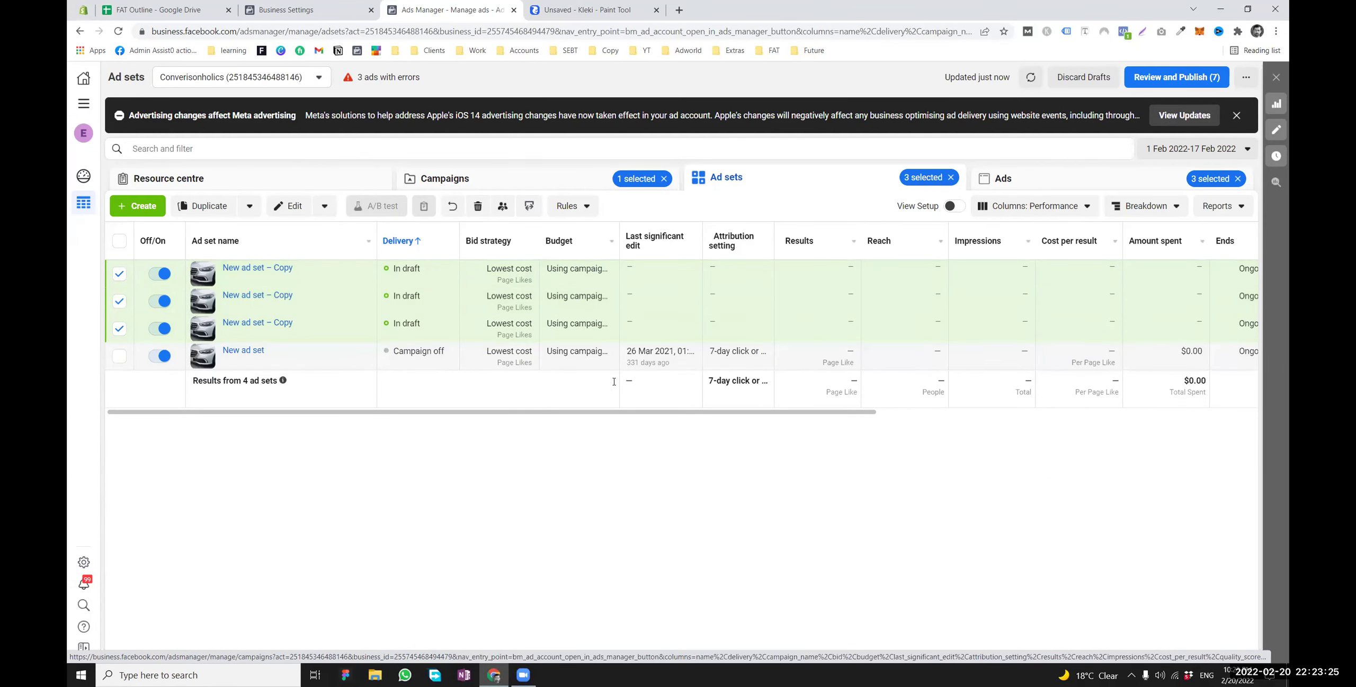
pyautogui.click(527, 180)
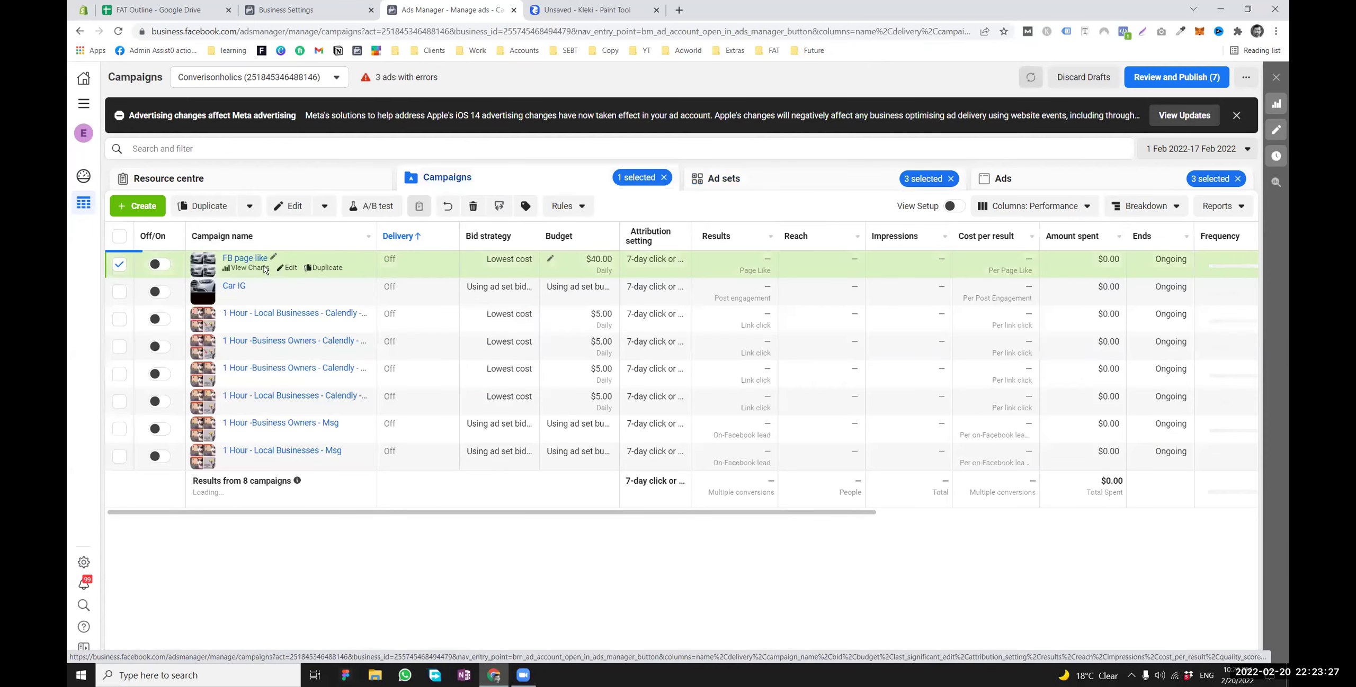
# Check the Campaign budget optimisation setting of the FB page like campaign, and close its editor without publishing
pyautogui.click(288, 268)
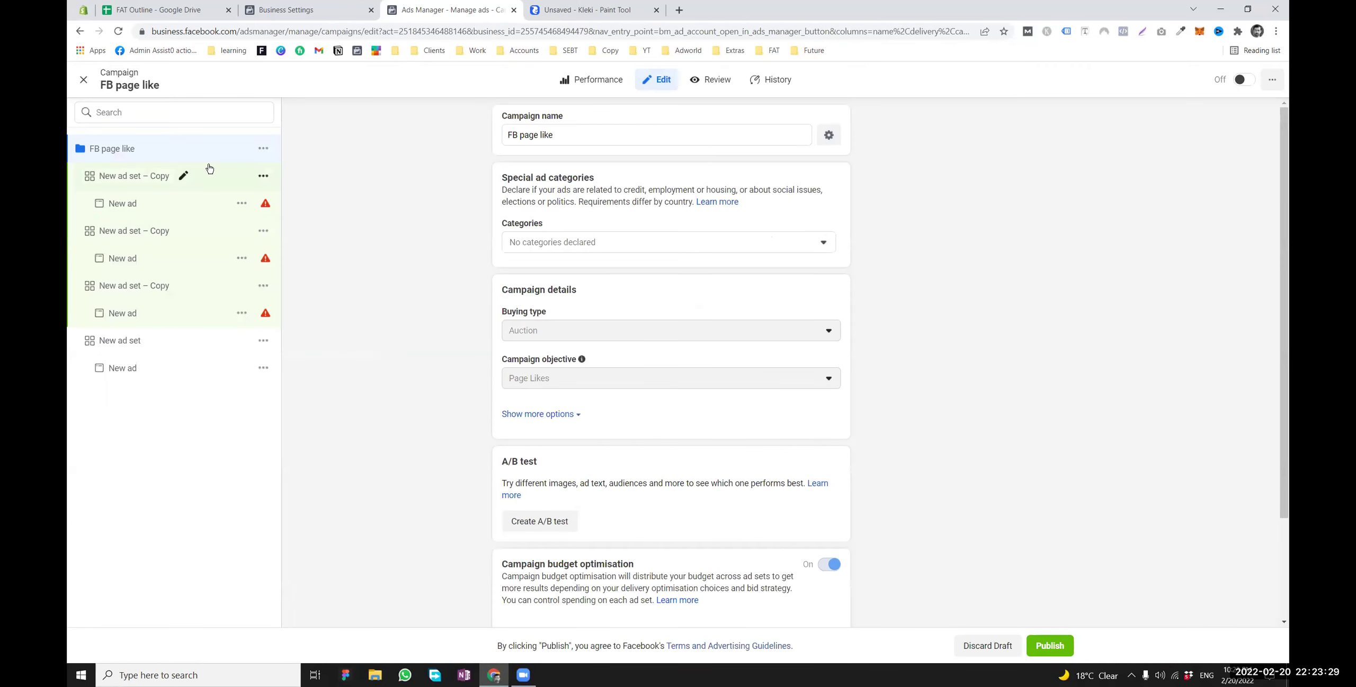
pyautogui.moveTo(533, 564); pyautogui.dragTo(605, 564)
pyautogui.click(812, 565)
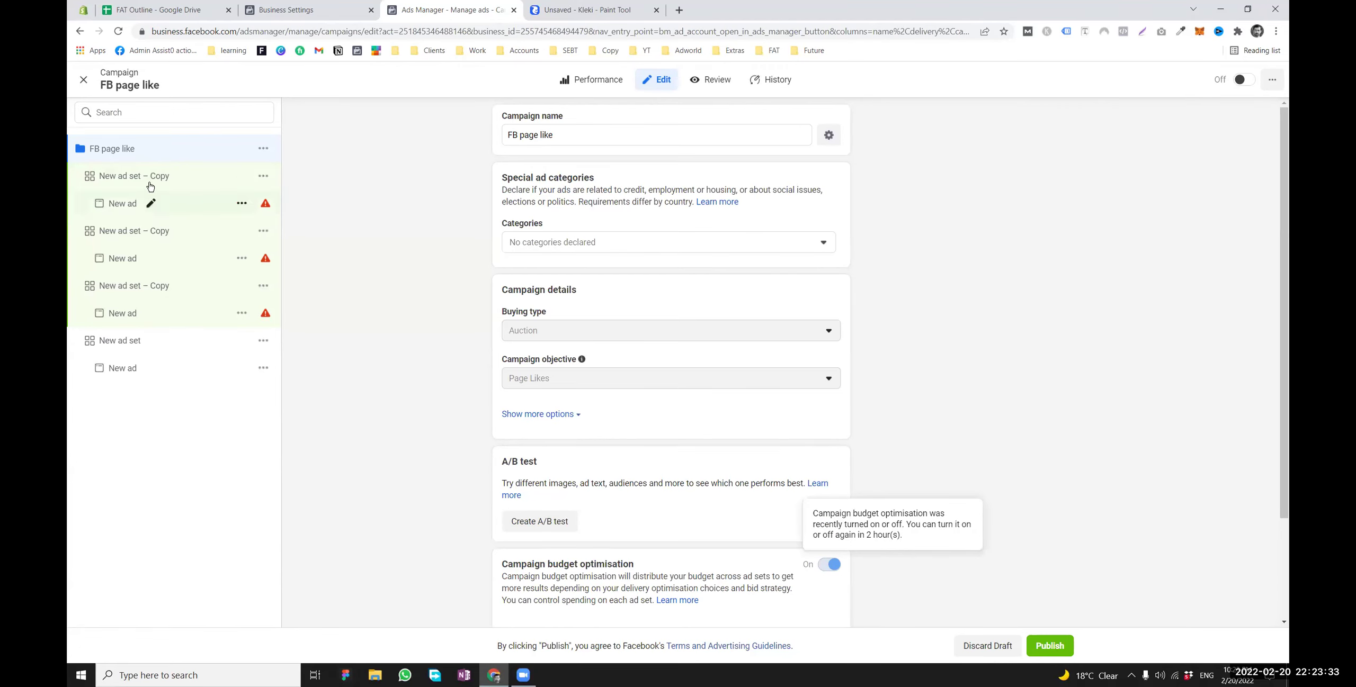
pyautogui.click(87, 87)
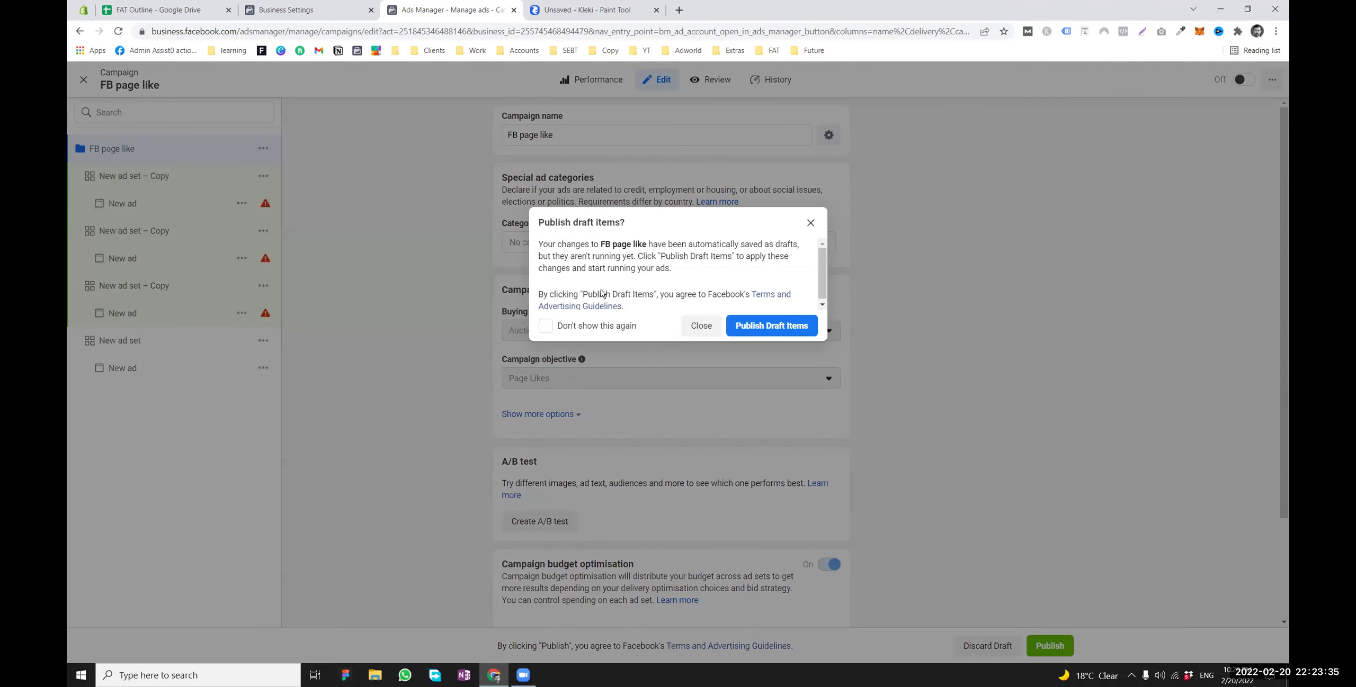
pyautogui.click(701, 327)
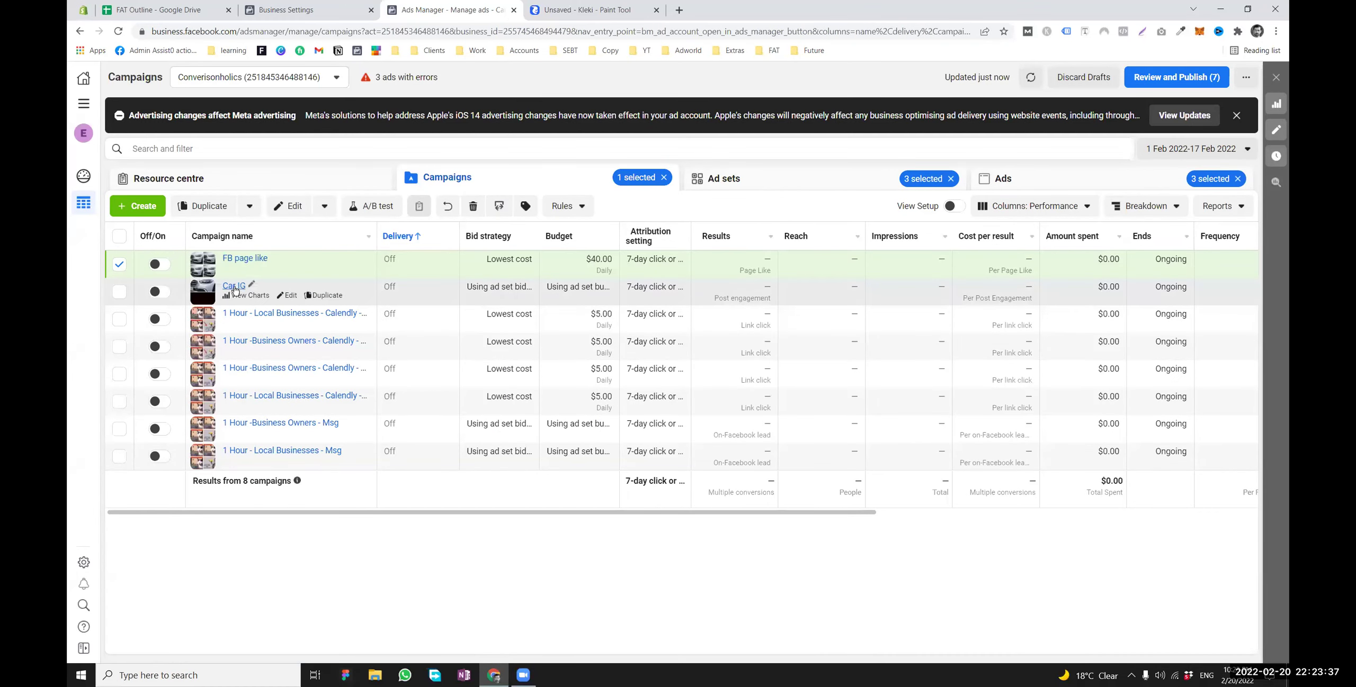
# Open the Car IG campaign for editing and check its Campaign budget optimisation setting
pyautogui.click(292, 295)
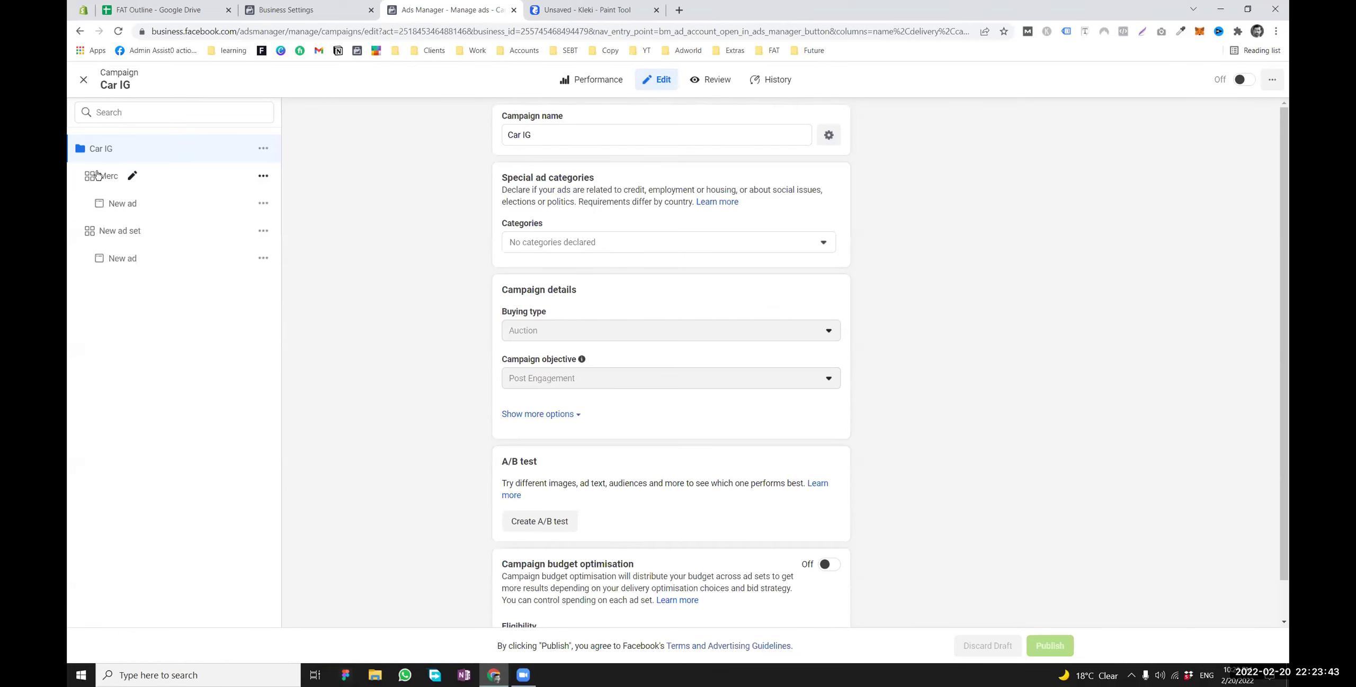
pyautogui.scroll(-1, 625, 521)
pyautogui.moveTo(514, 521); pyautogui.dragTo(574, 522)
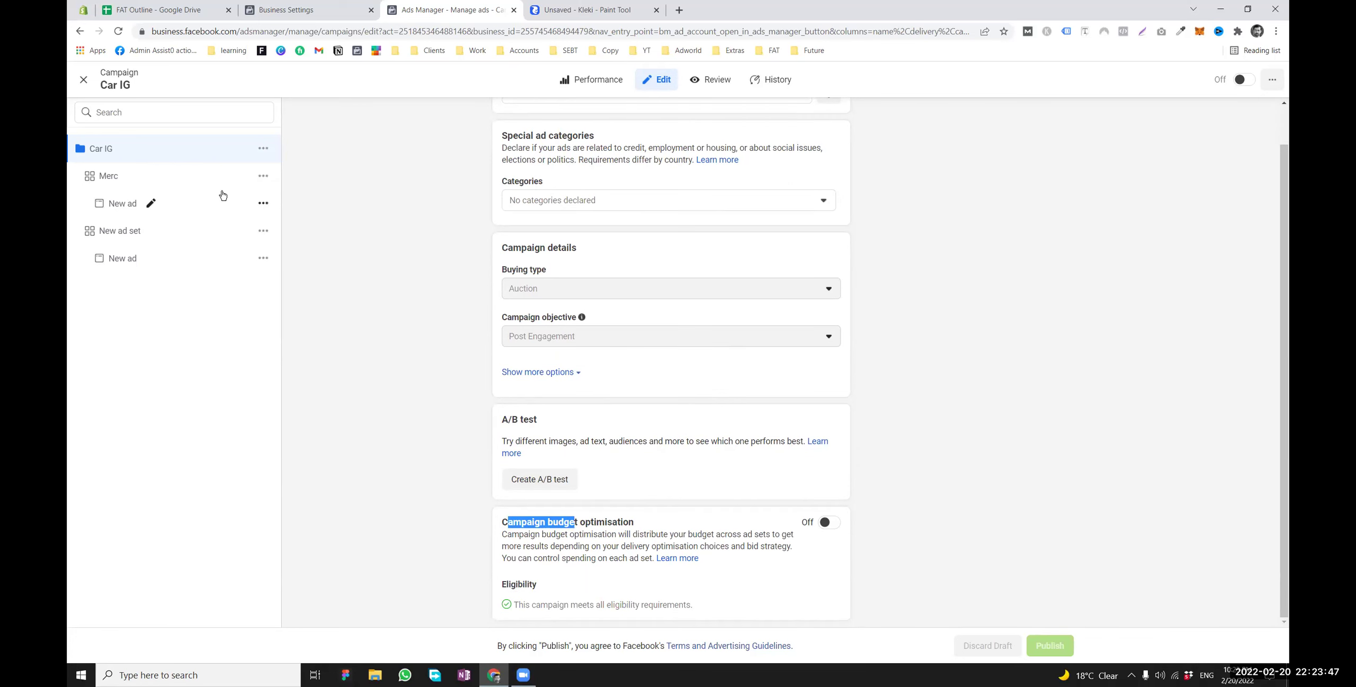
# Examine the Merc ad set's daily budget alongside the Car IG campaign's budget optimisation setting, and close the editor
pyautogui.click(106, 180)
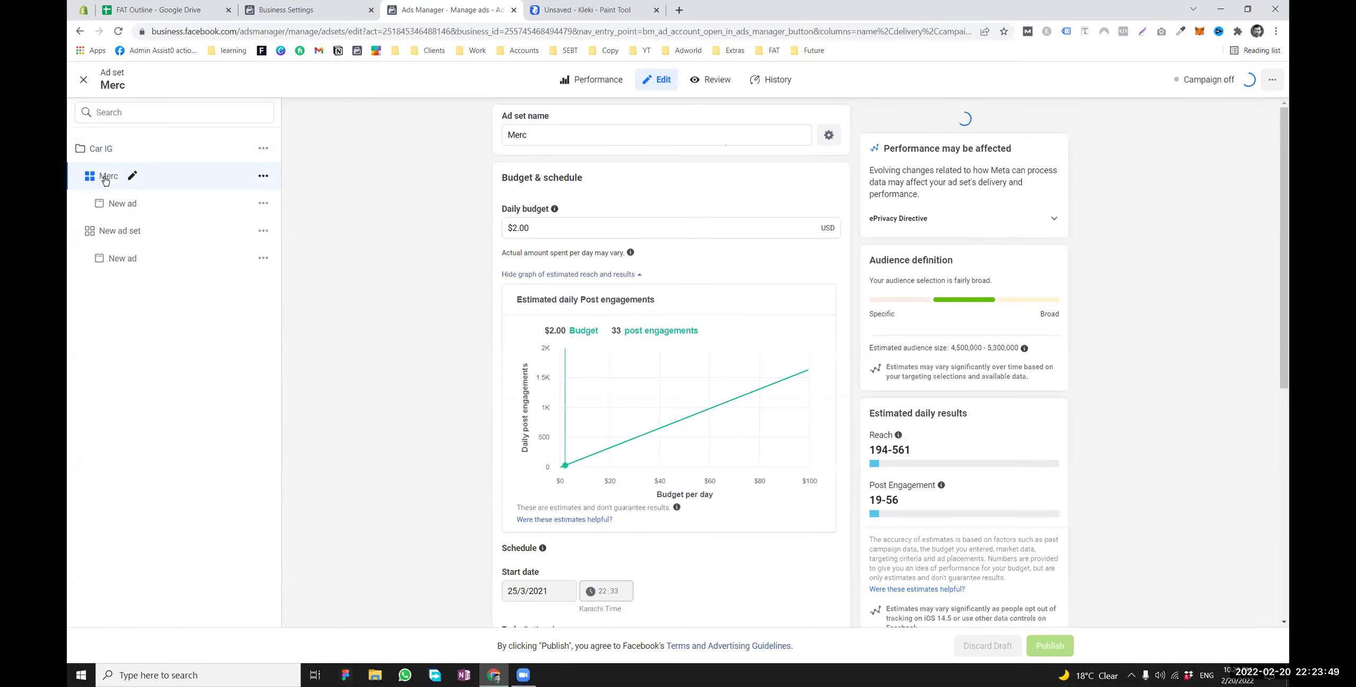
pyautogui.click(541, 228)
pyautogui.click(542, 228)
pyautogui.doubleClick(554, 228)
pyautogui.click(556, 230)
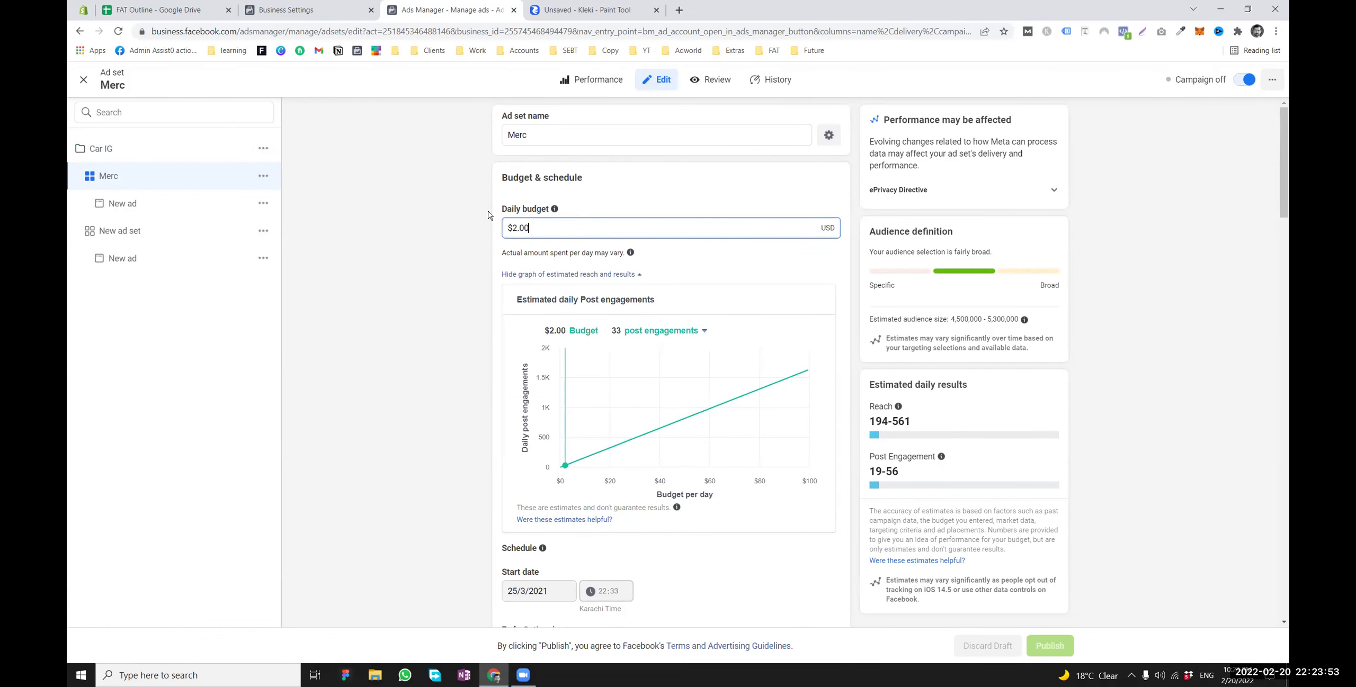
pyautogui.click(155, 151)
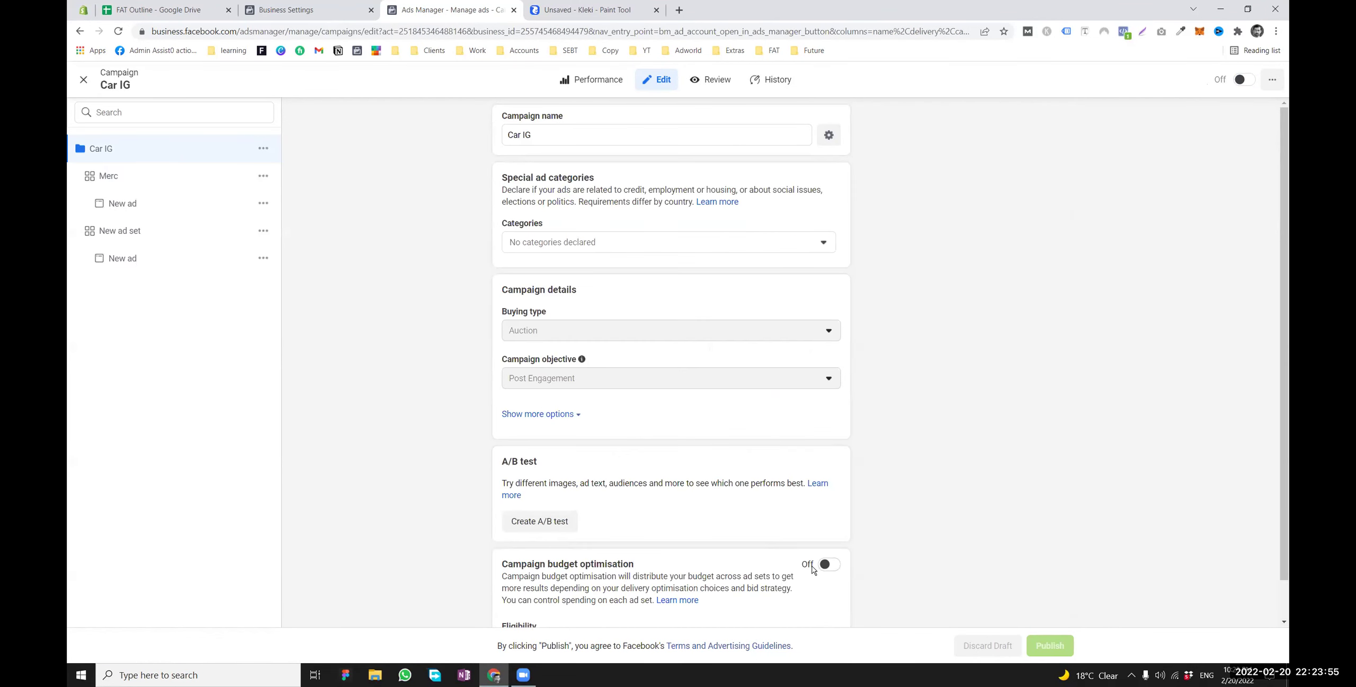
pyautogui.click(148, 186)
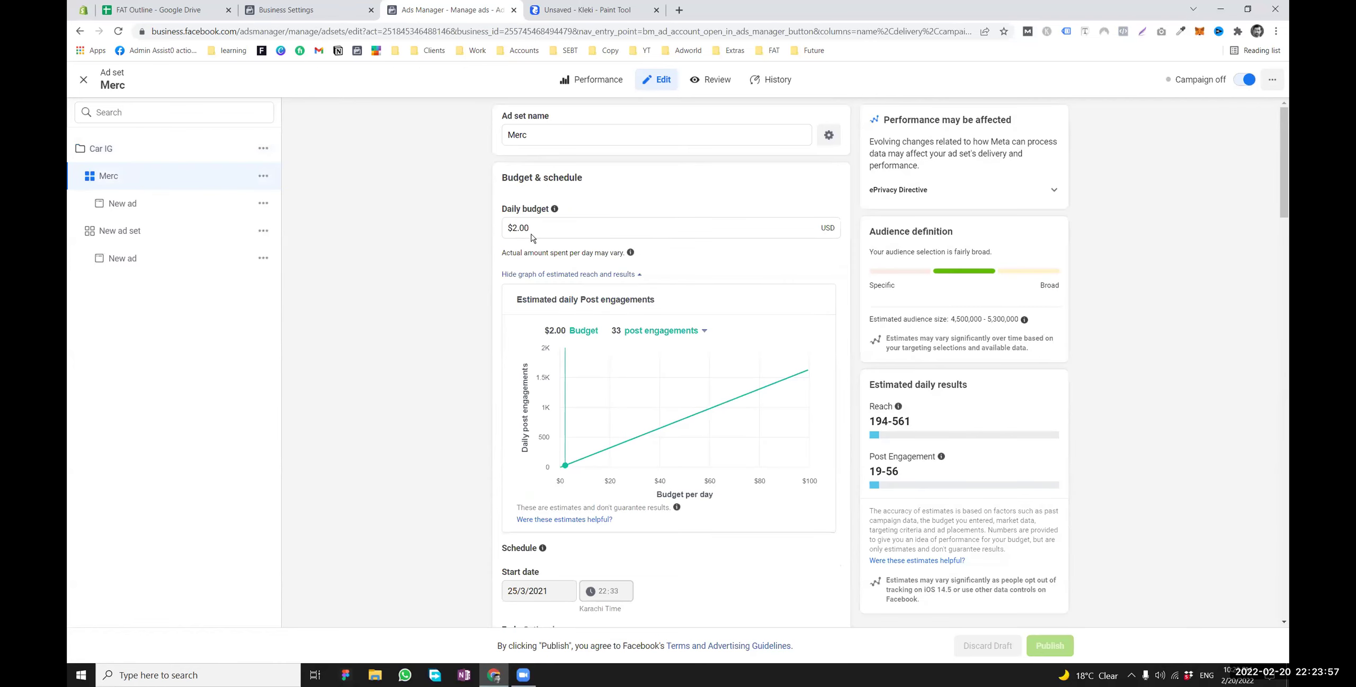
pyautogui.click(83, 80)
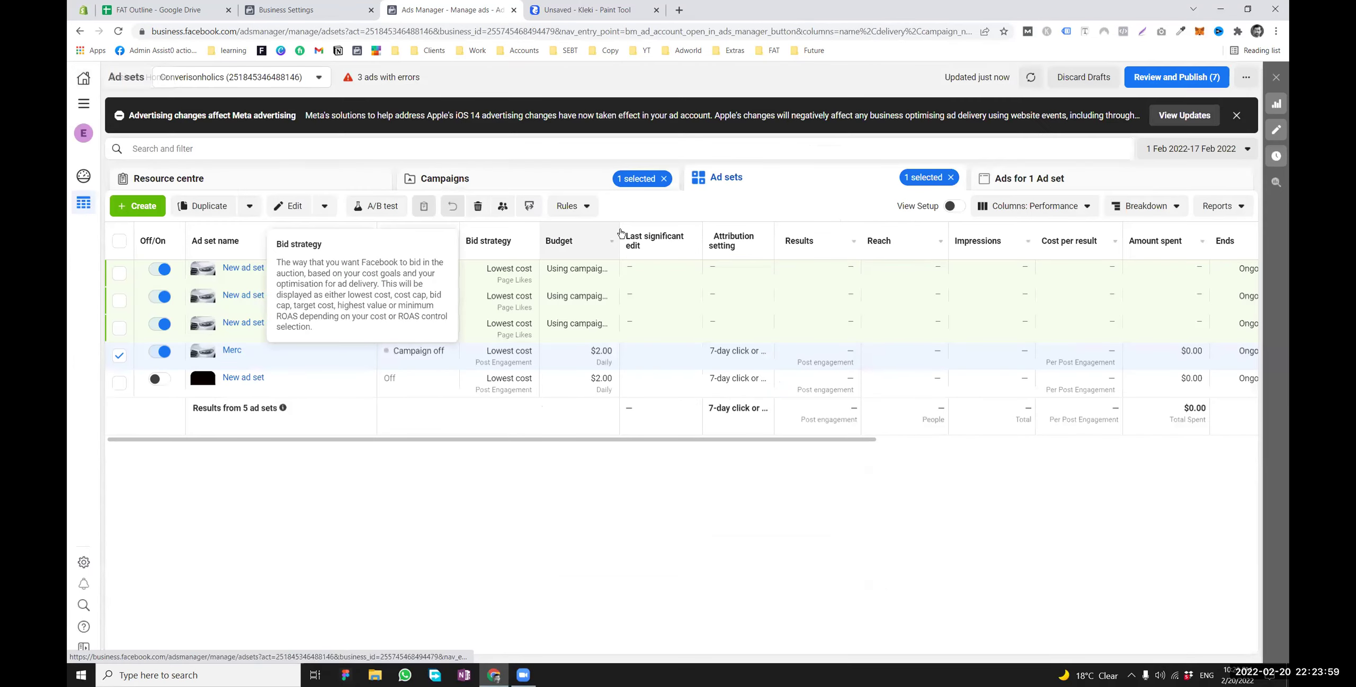
# Discard all unpublished drafts in the ad account and show the ad sets of the Car IG campaign
pyautogui.click(581, 184)
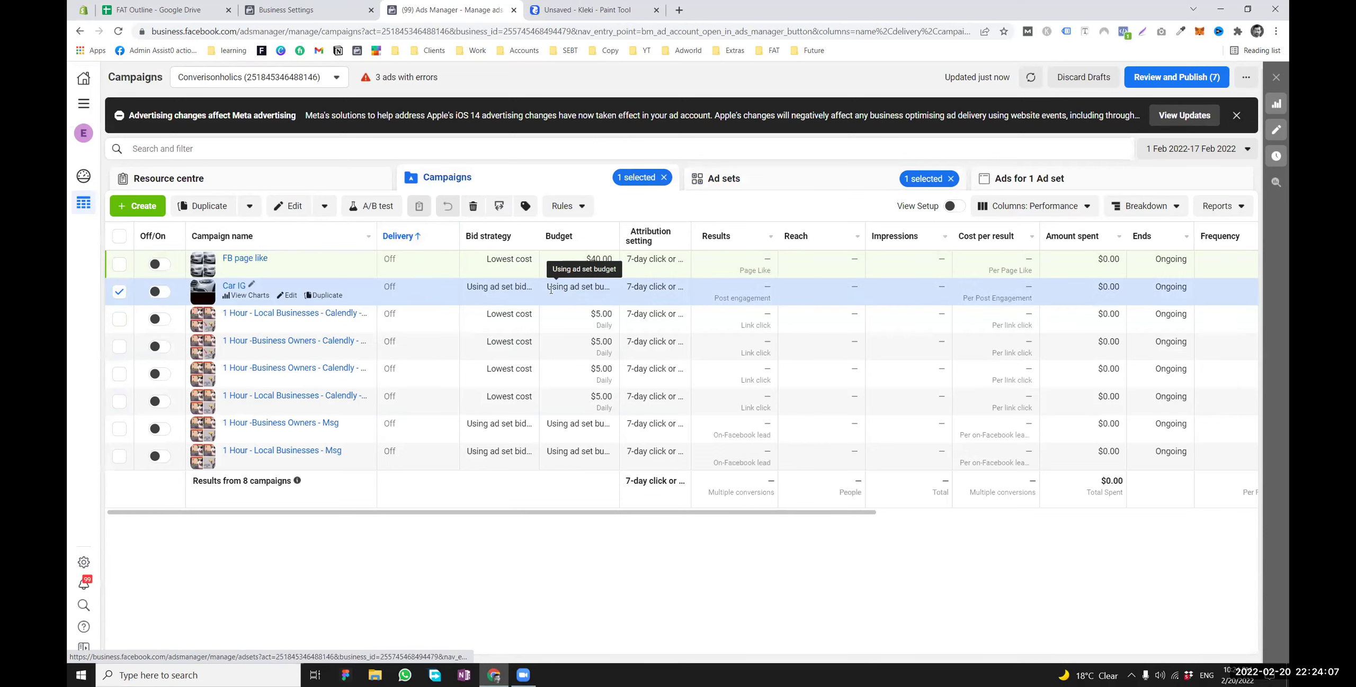
pyautogui.click(243, 287)
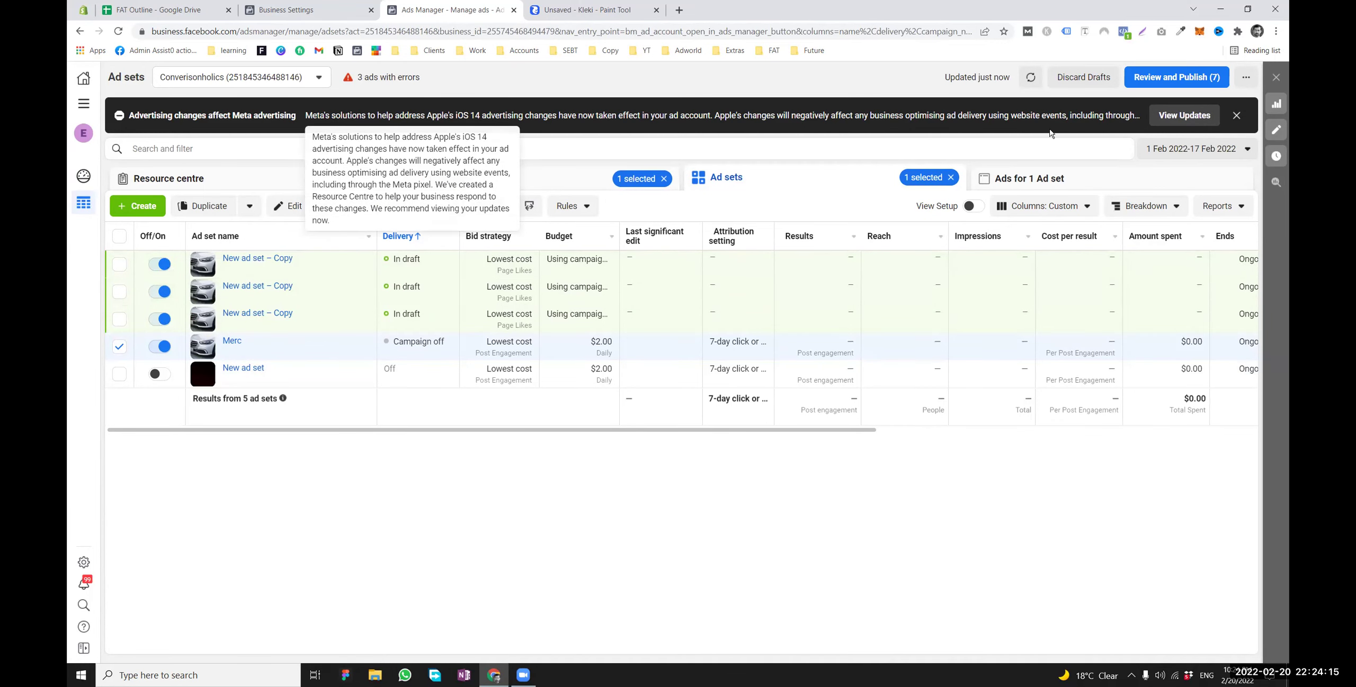
pyautogui.click(1083, 77)
pyautogui.click(776, 295)
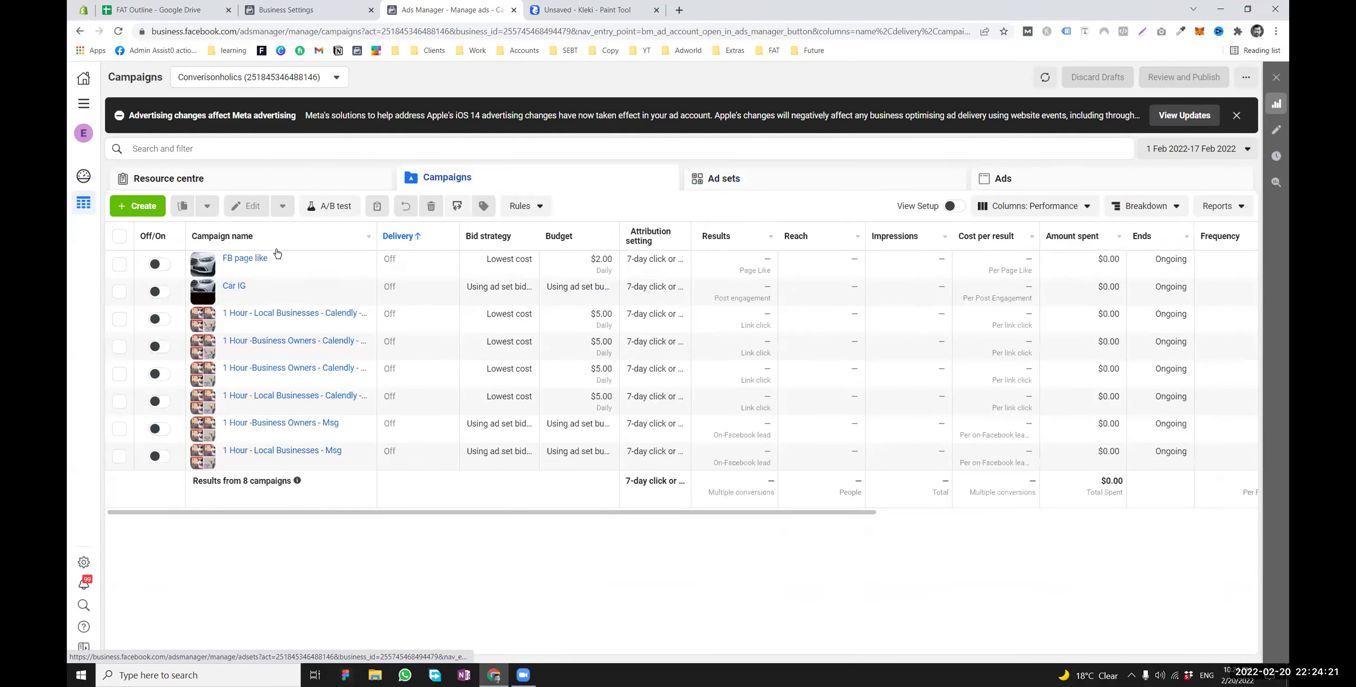
pyautogui.click(233, 286)
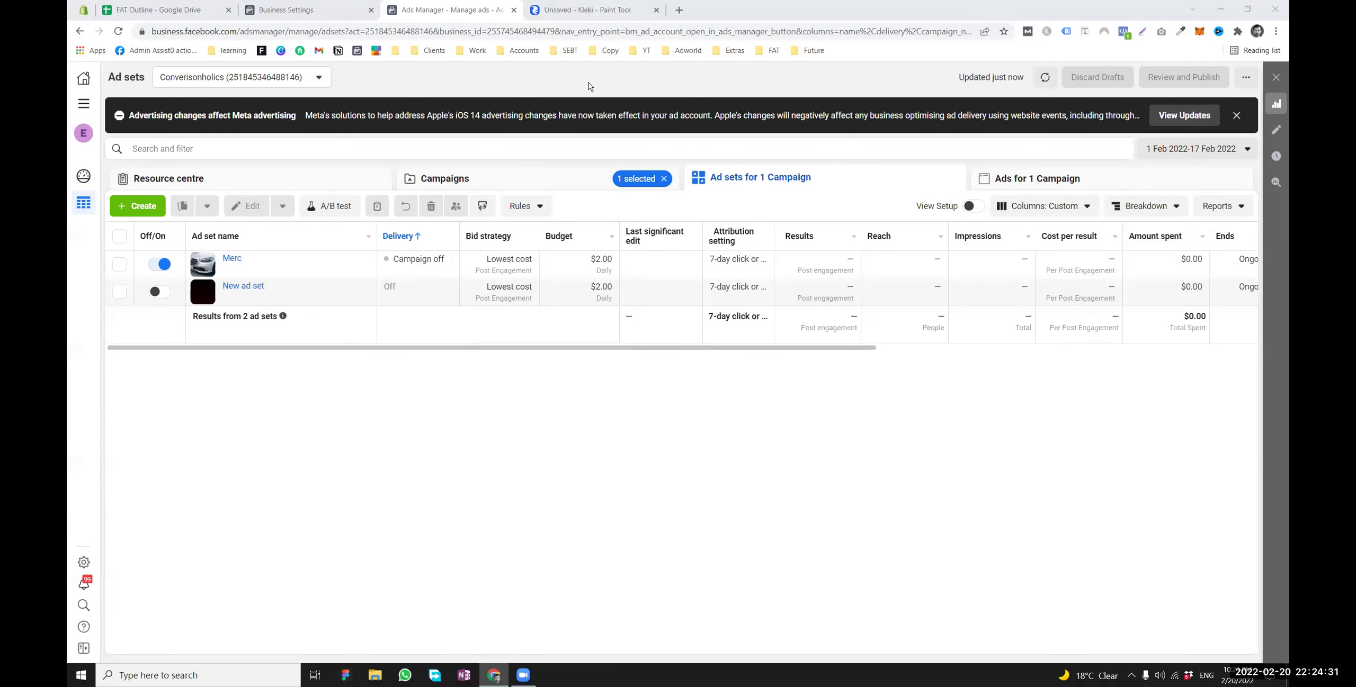
# Revisit the CBO and ABO budget diagram in Kleki and return to the ad sets in Ads Manager
pyautogui.click(577, 12)
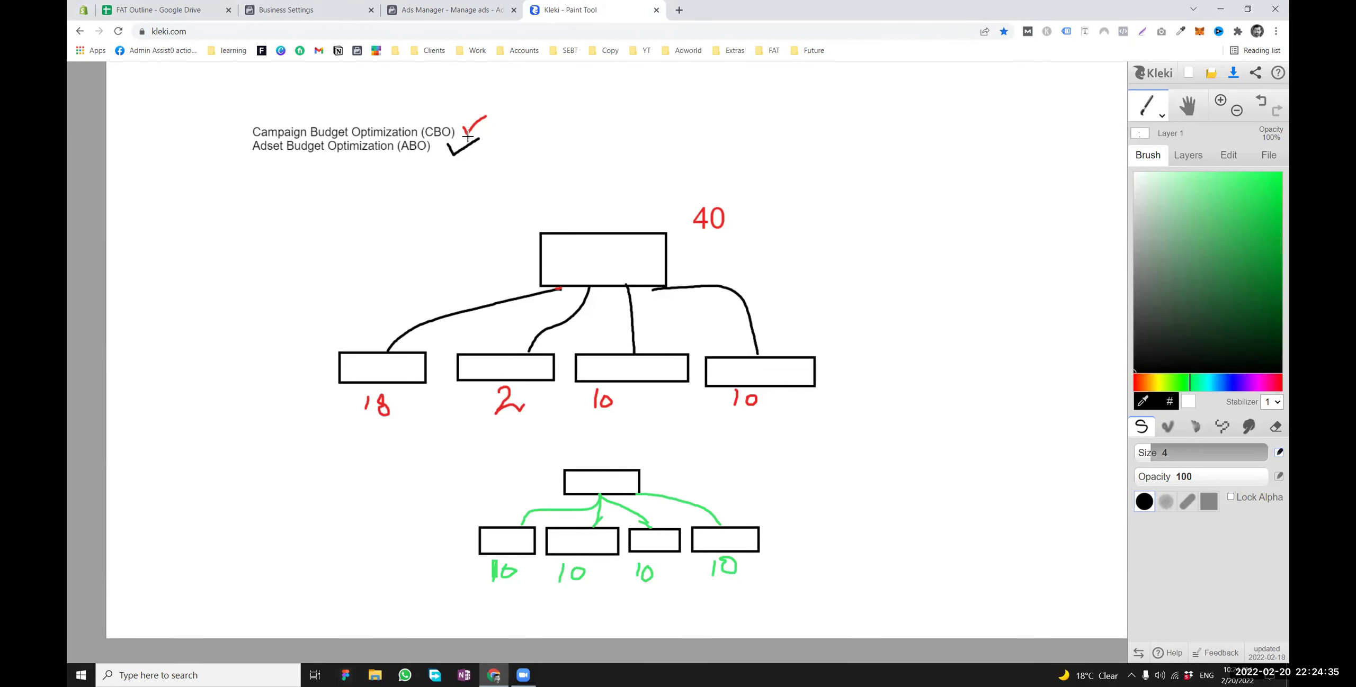
pyautogui.click(460, 10)
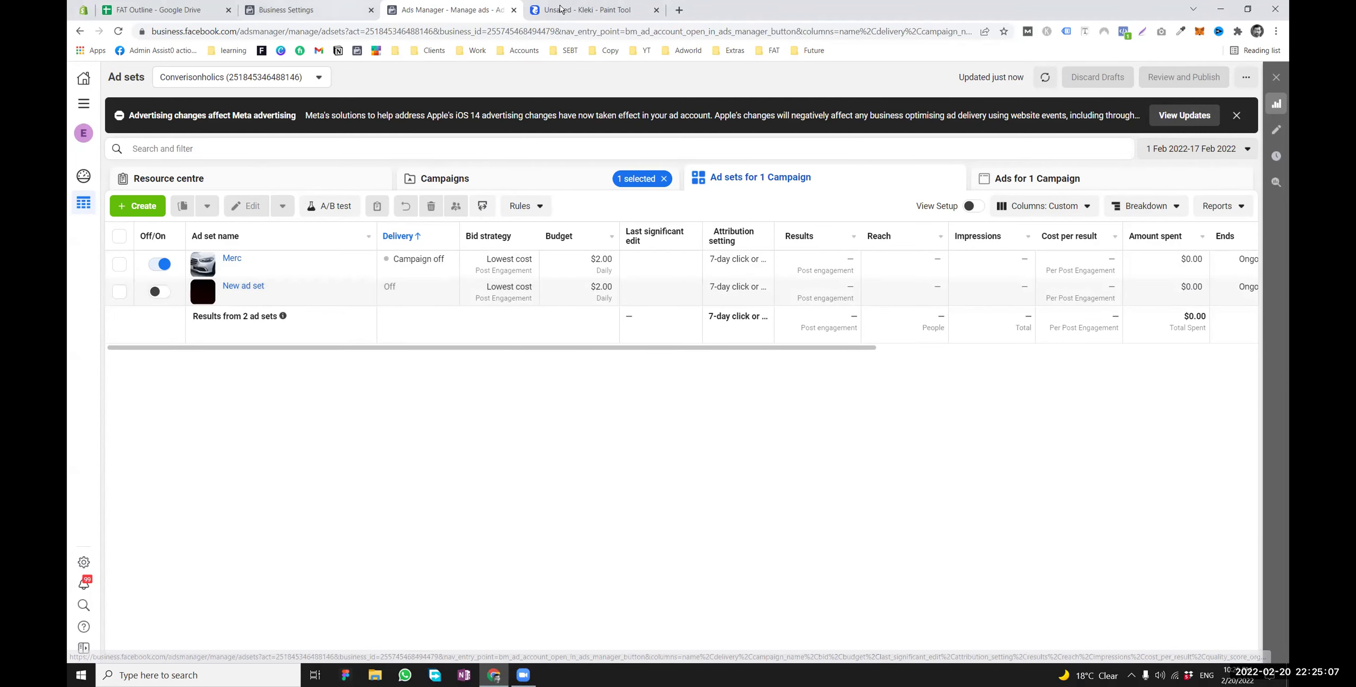
# Compare the Kleki budget diagram with the Car IG ad sets in Ads Manager, and return to the campaigns list
pyautogui.hotkey('ctrl', 'Tab')
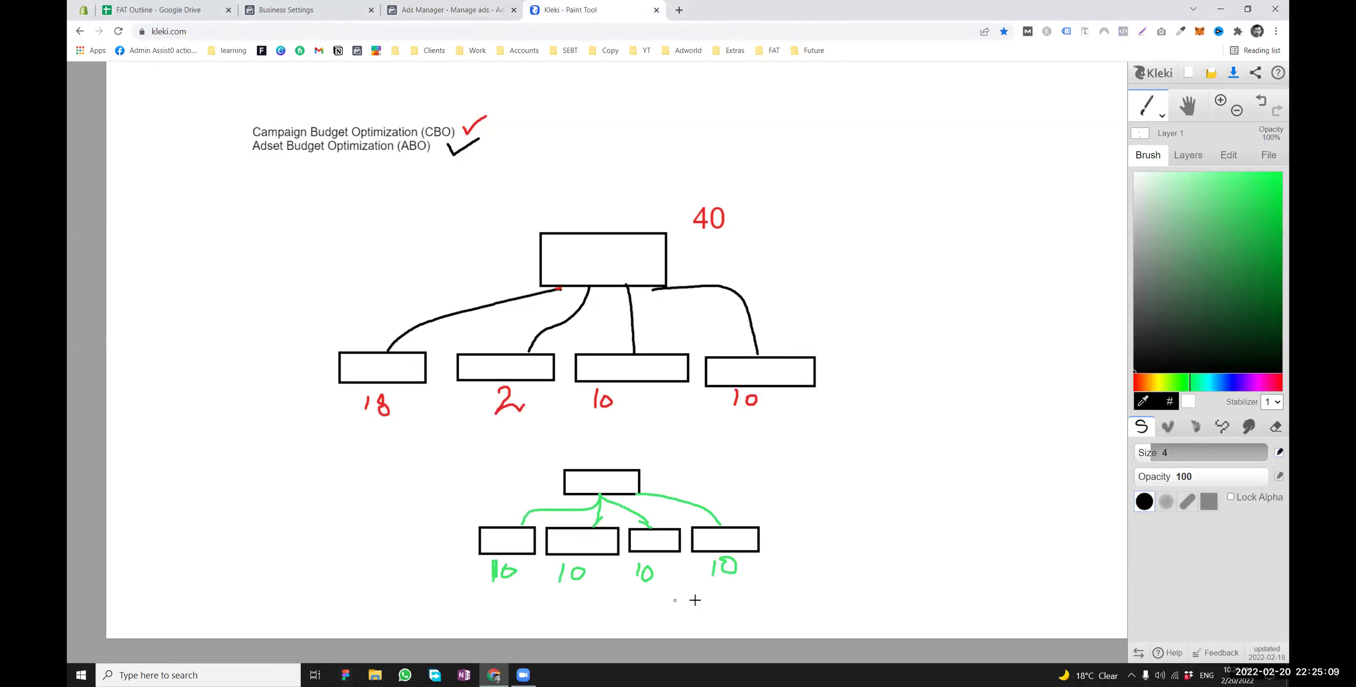
pyautogui.click(450, 9)
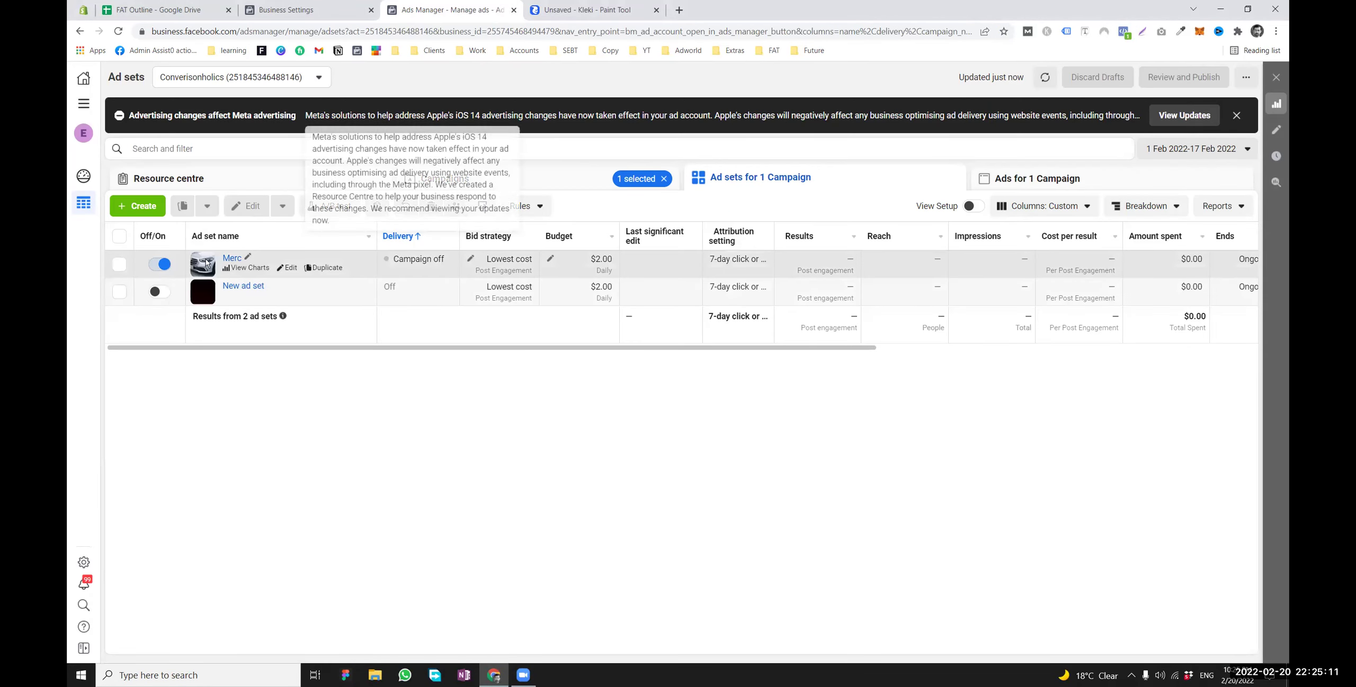
pyautogui.click(159, 263)
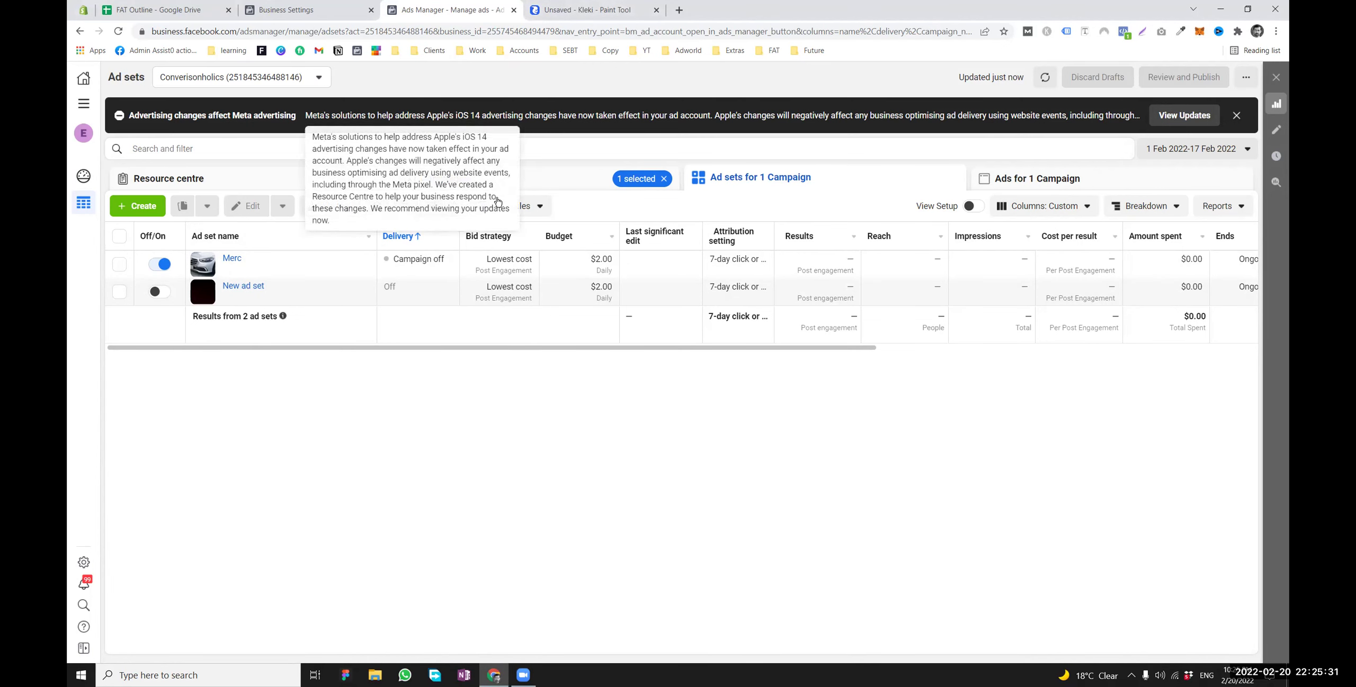
pyautogui.click(524, 175)
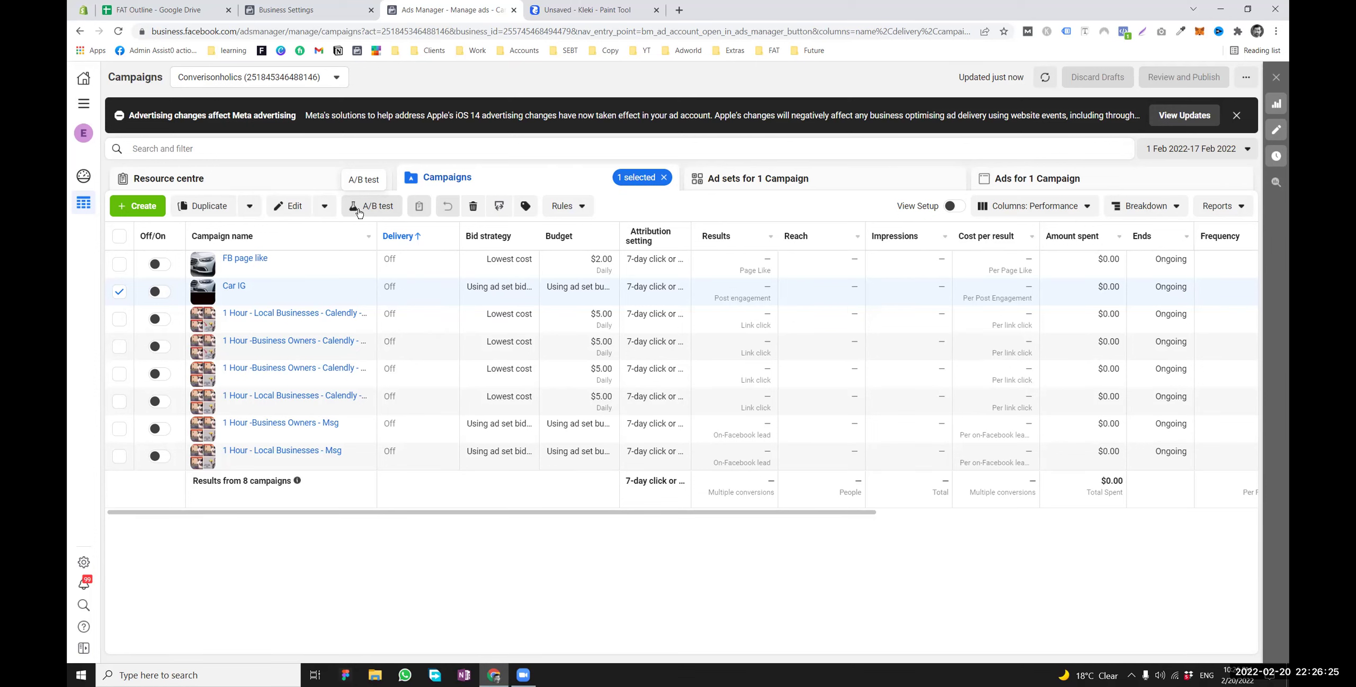
# Review the CBO and ABO diagram in Kleki against the budgets in the Ads Manager campaigns list
pyautogui.click(551, 10)
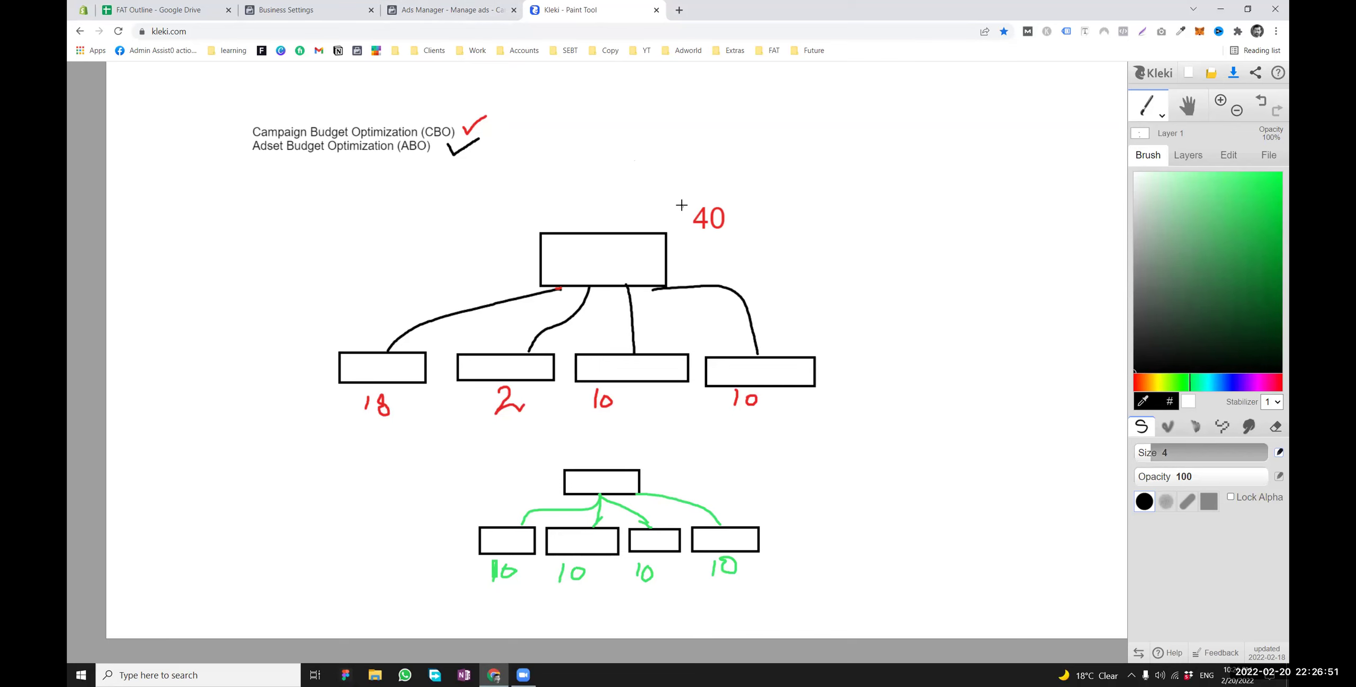
pyautogui.click(450, 9)
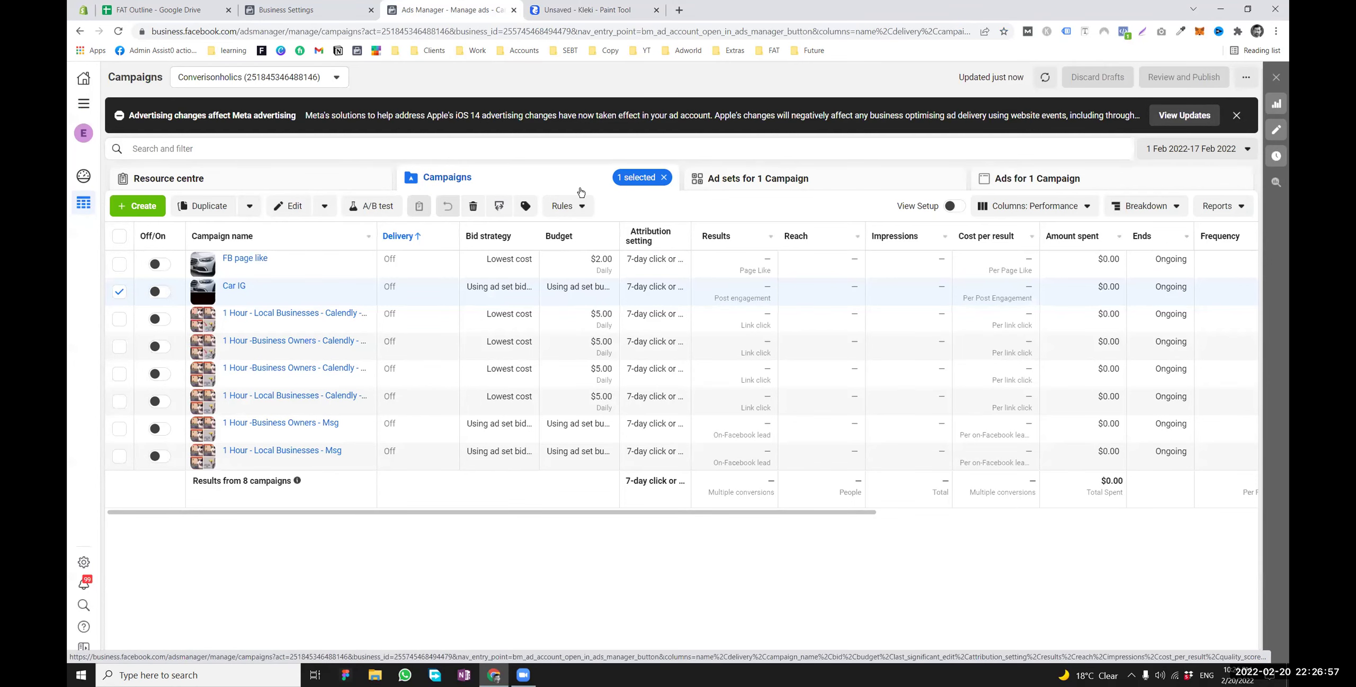
pyautogui.hotkey('ctrl', 'Tab')
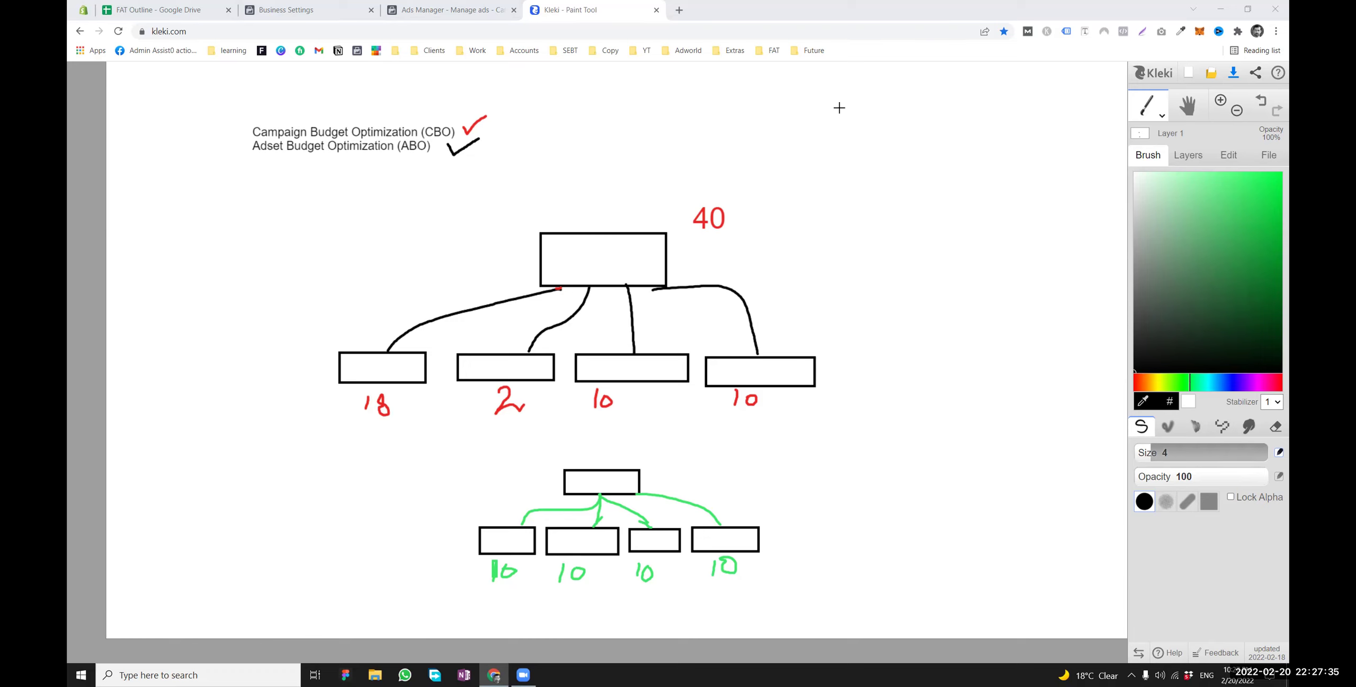
pyautogui.click(412, 234)
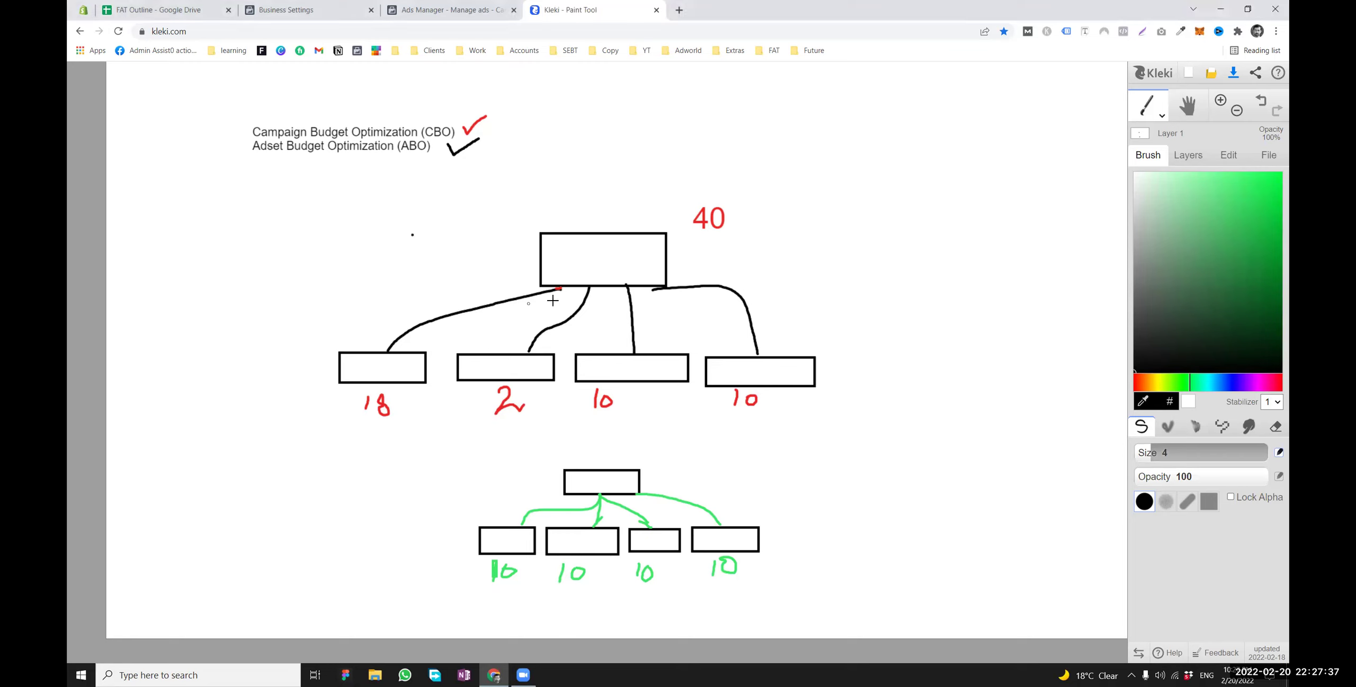
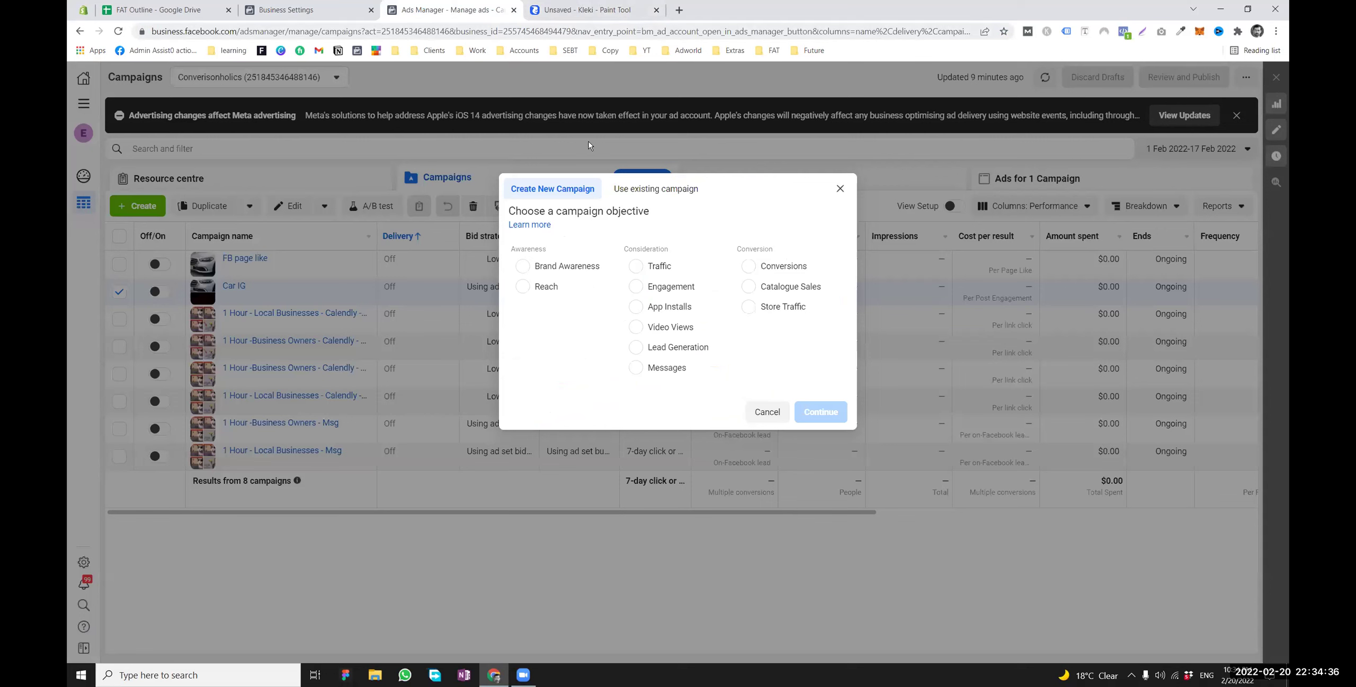
# Create a new campaign with the Messages objective and turn on campaign budget optimisation
pyautogui.click(636, 371)
pyautogui.click(820, 496)
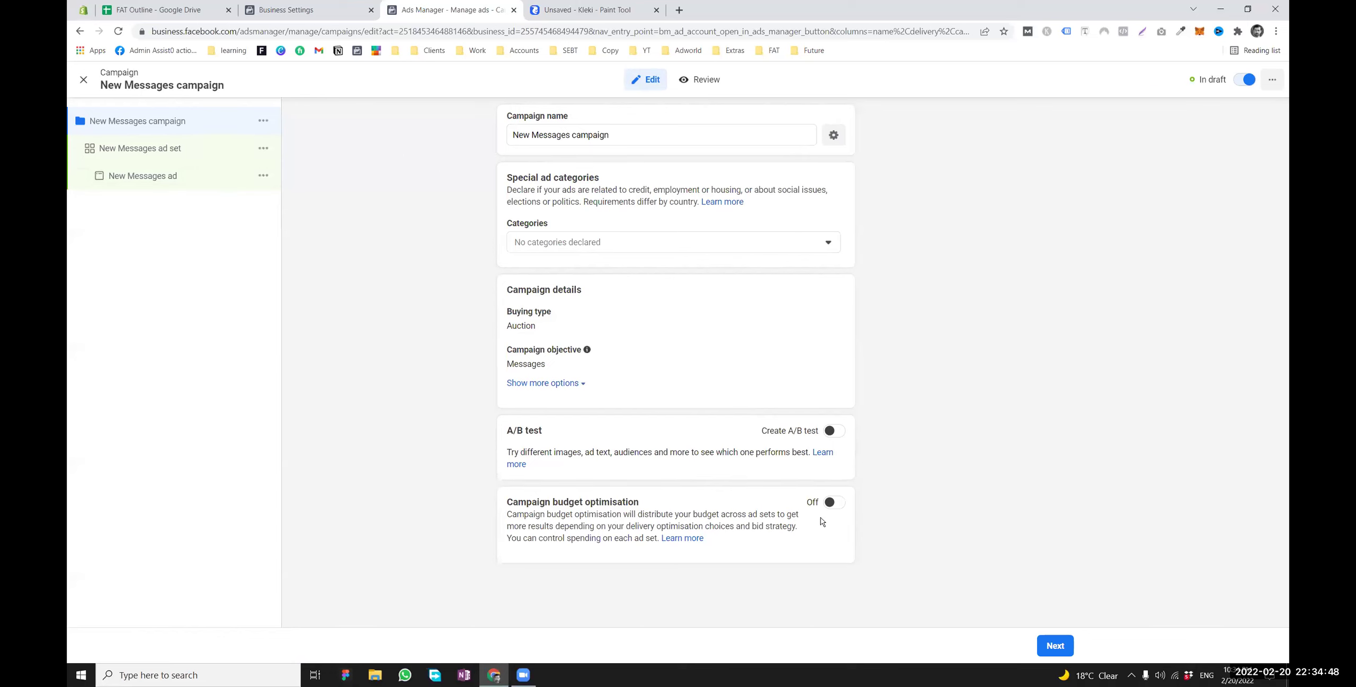
pyautogui.click(834, 503)
pyautogui.scroll(-1, 826, 503)
pyautogui.click(686, 531)
pyautogui.doubleClick(686, 531)
# Make WhatsApp the only messaging app of the New Messages ad set, with Messenger deselected
pyautogui.click(162, 159)
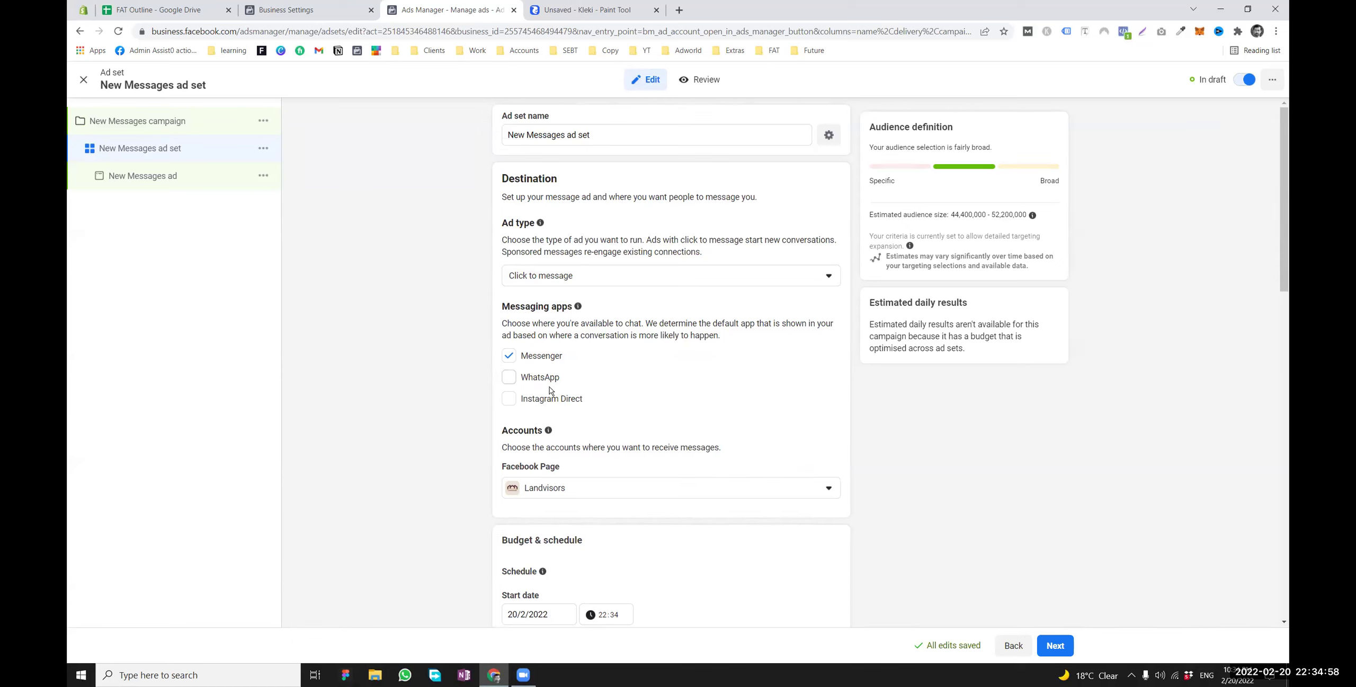
pyautogui.click(509, 377)
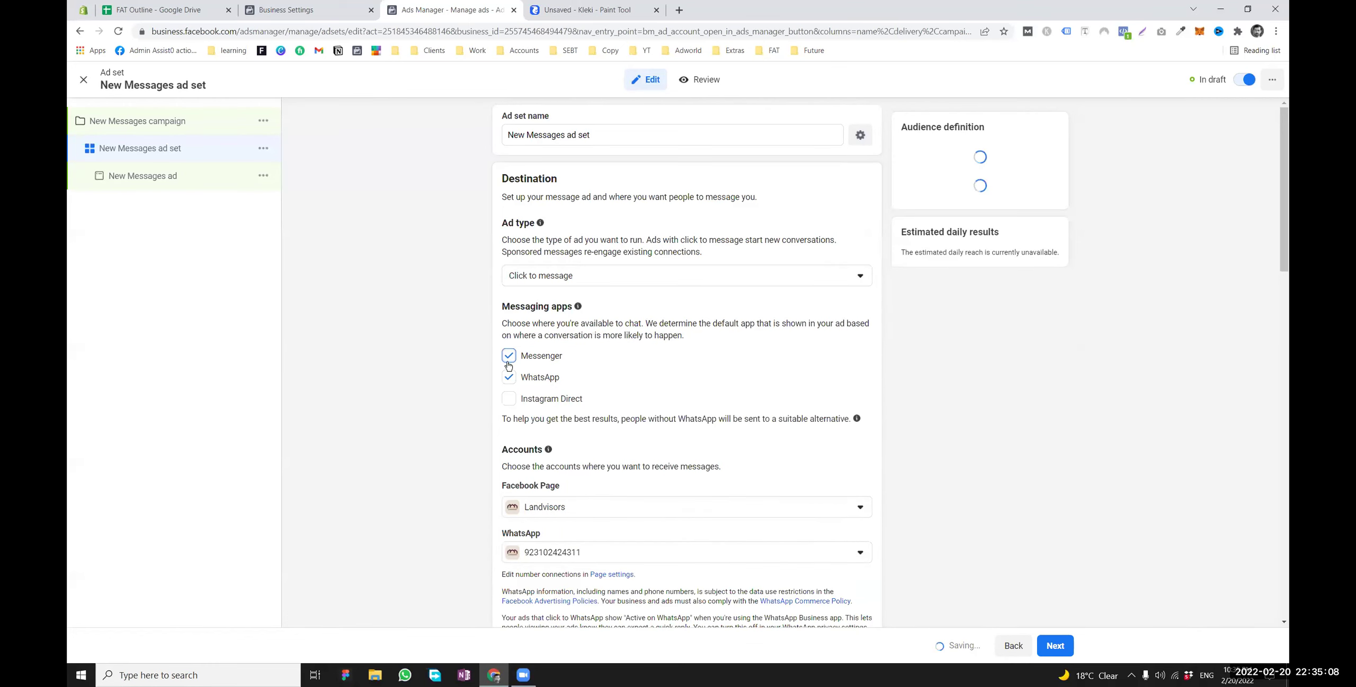
pyautogui.click(508, 355)
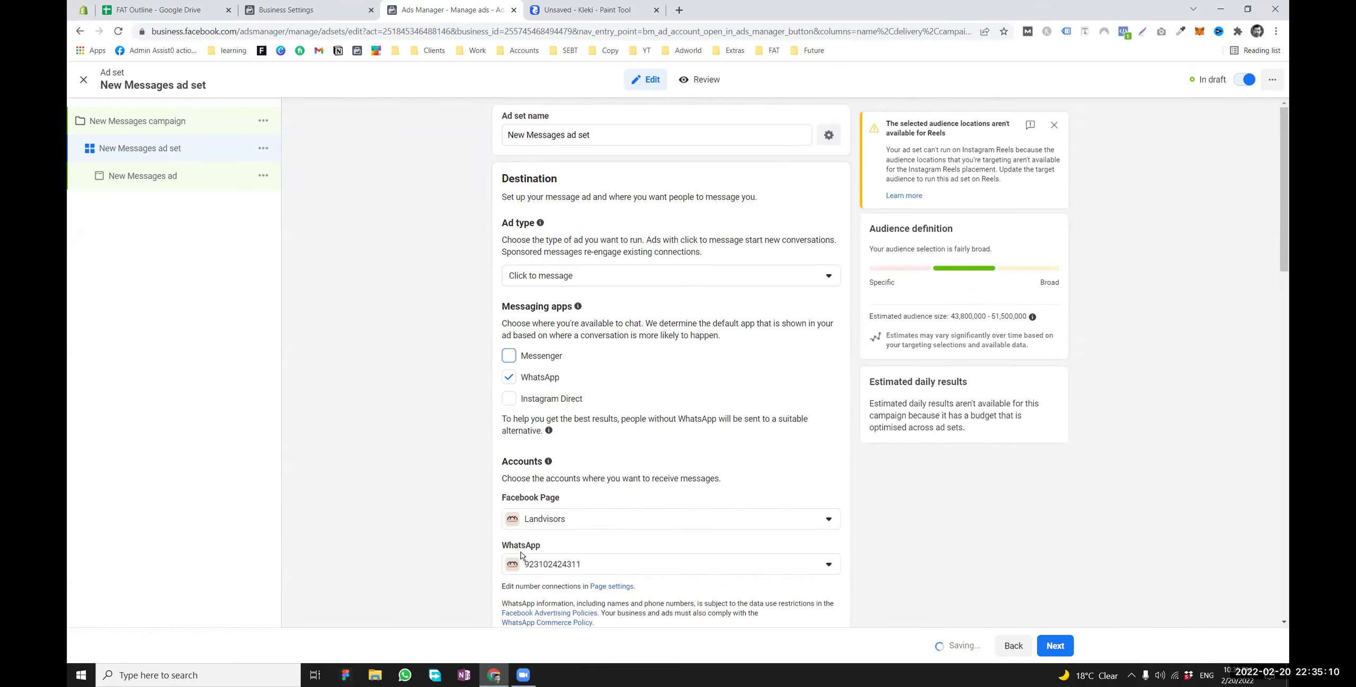
pyautogui.scroll(-2, 554, 518)
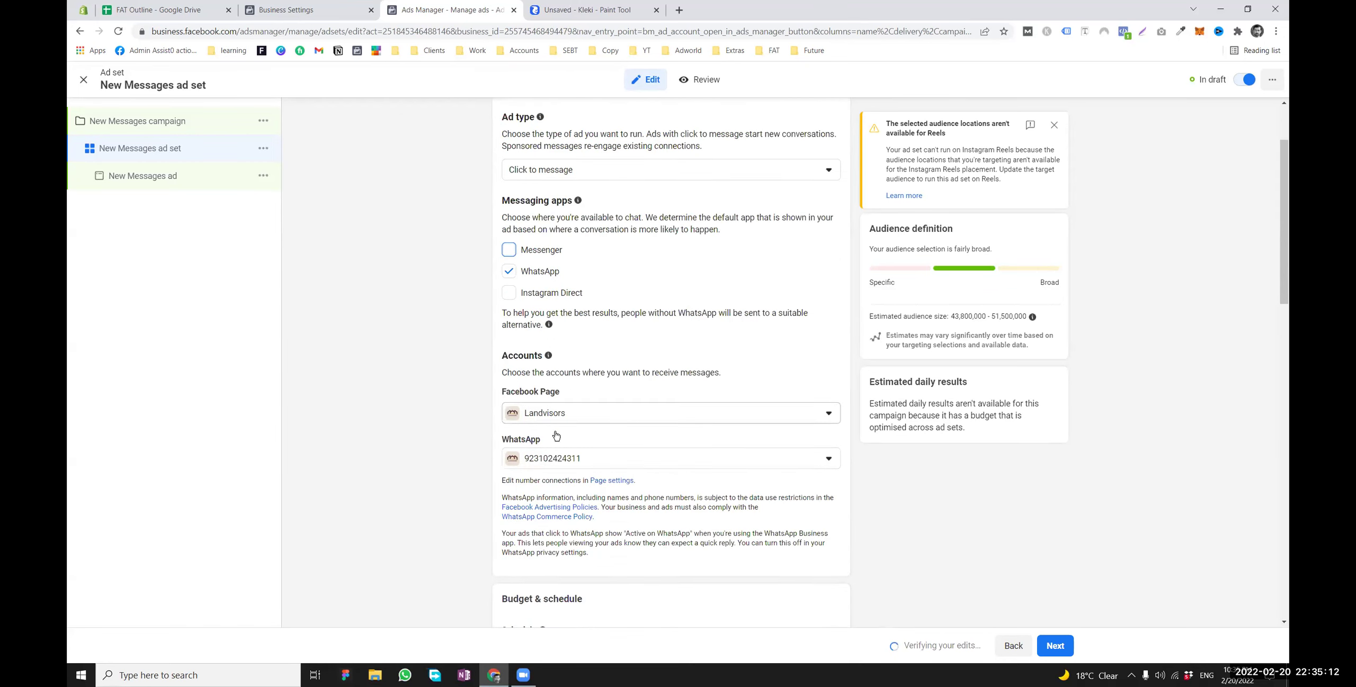
pyautogui.scroll(2, 538, 396)
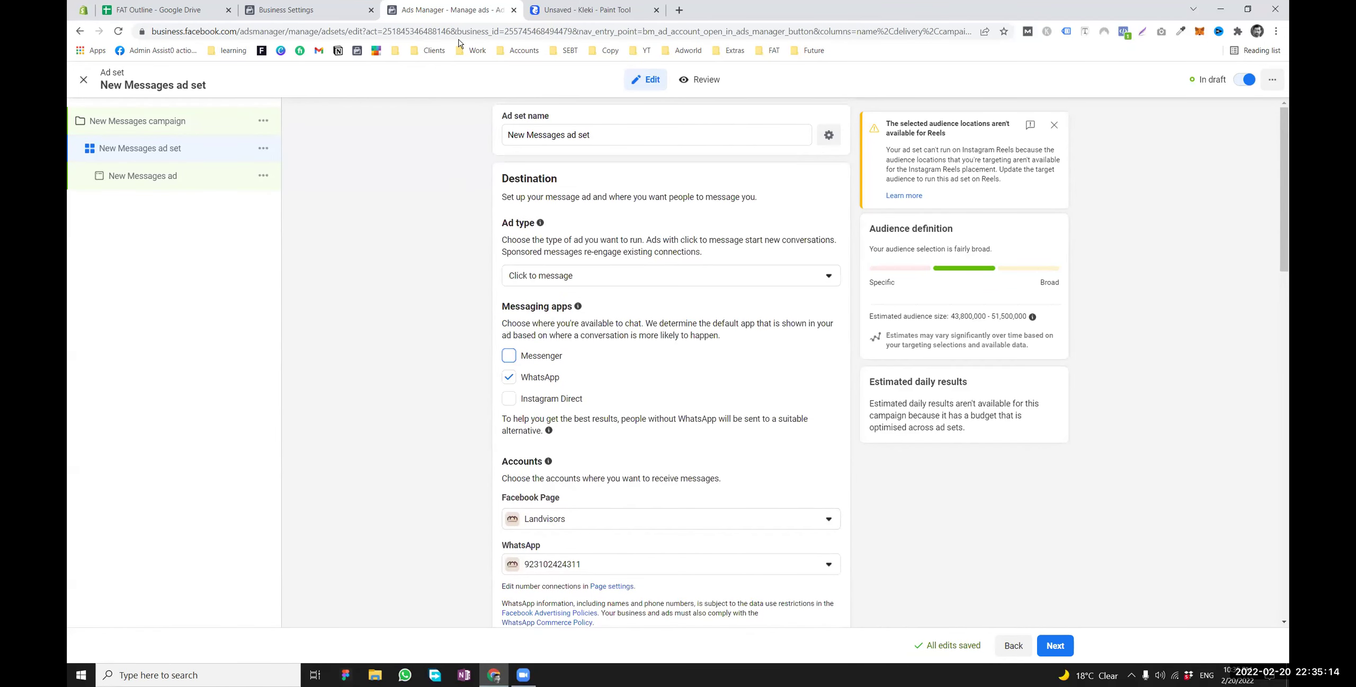
# Duplicate the Ads Manager browser tab and load the marketer's Facebook Page in it from the FAT bookmarks
pyautogui.rightClick(493, 9)
pyautogui.click(529, 84)
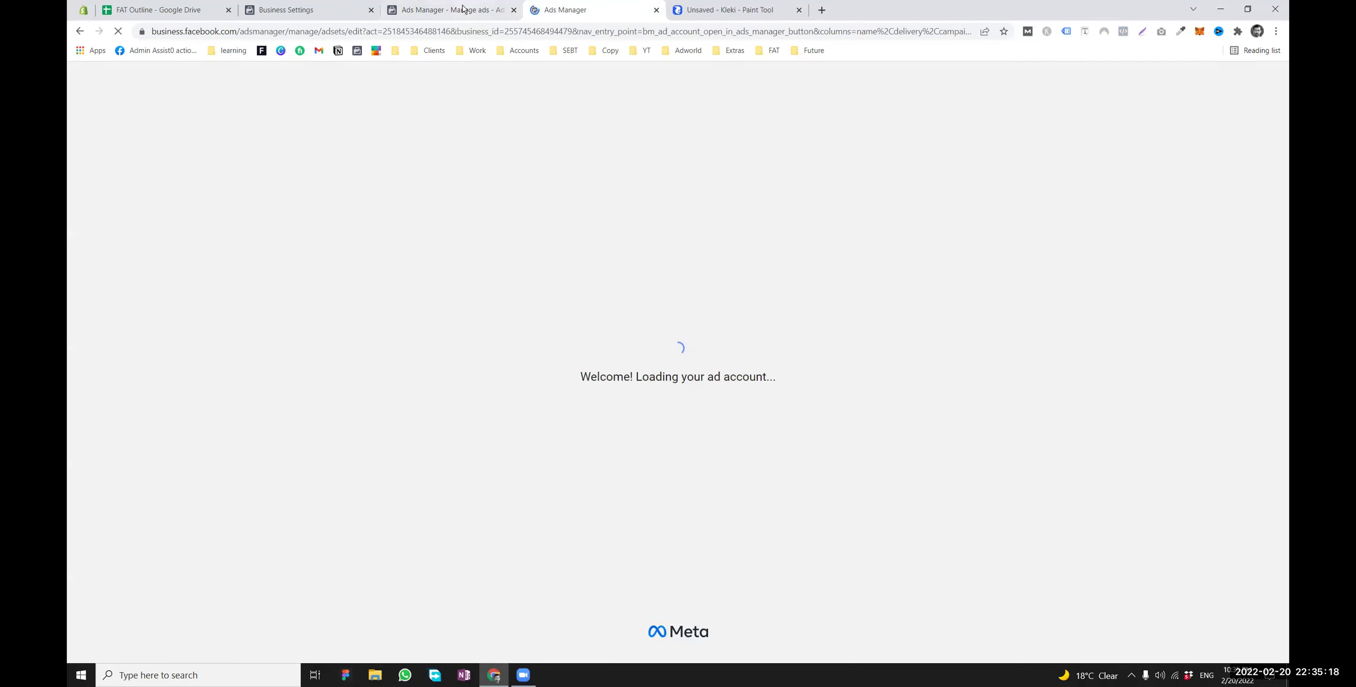
pyautogui.click(462, 8)
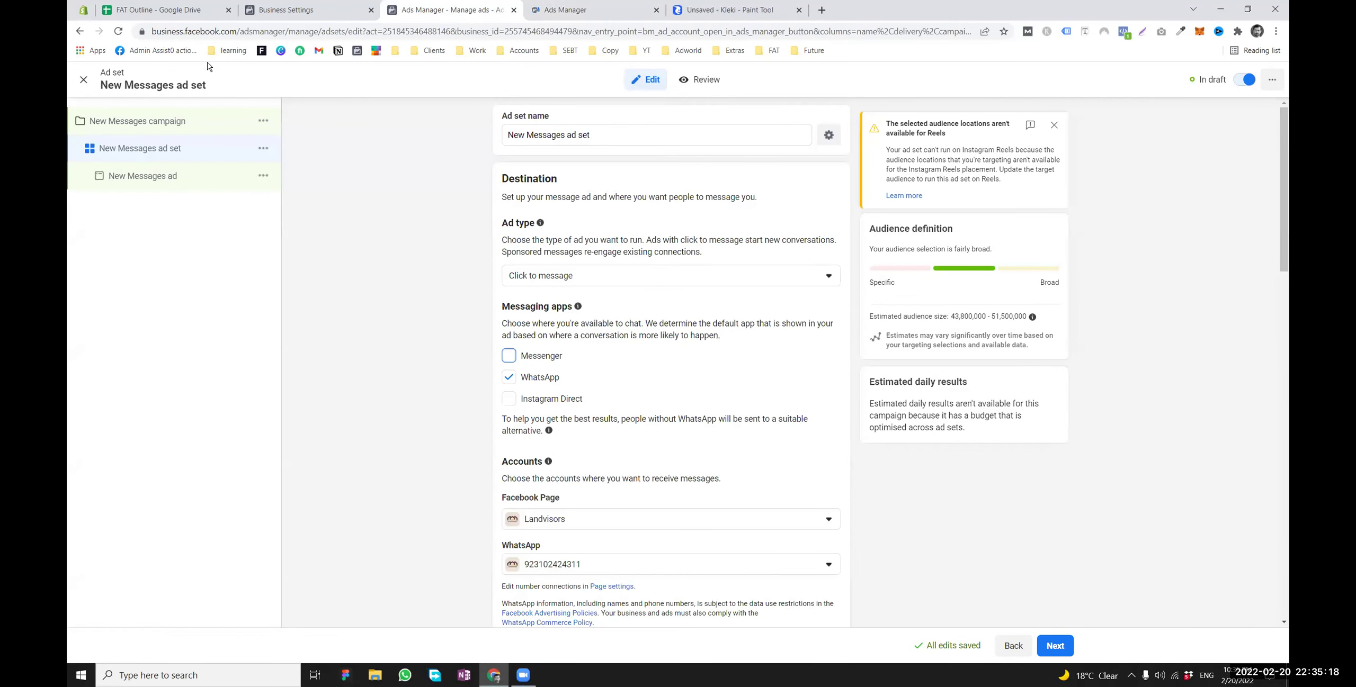
pyautogui.hotkey('ctrl', 'Tab')
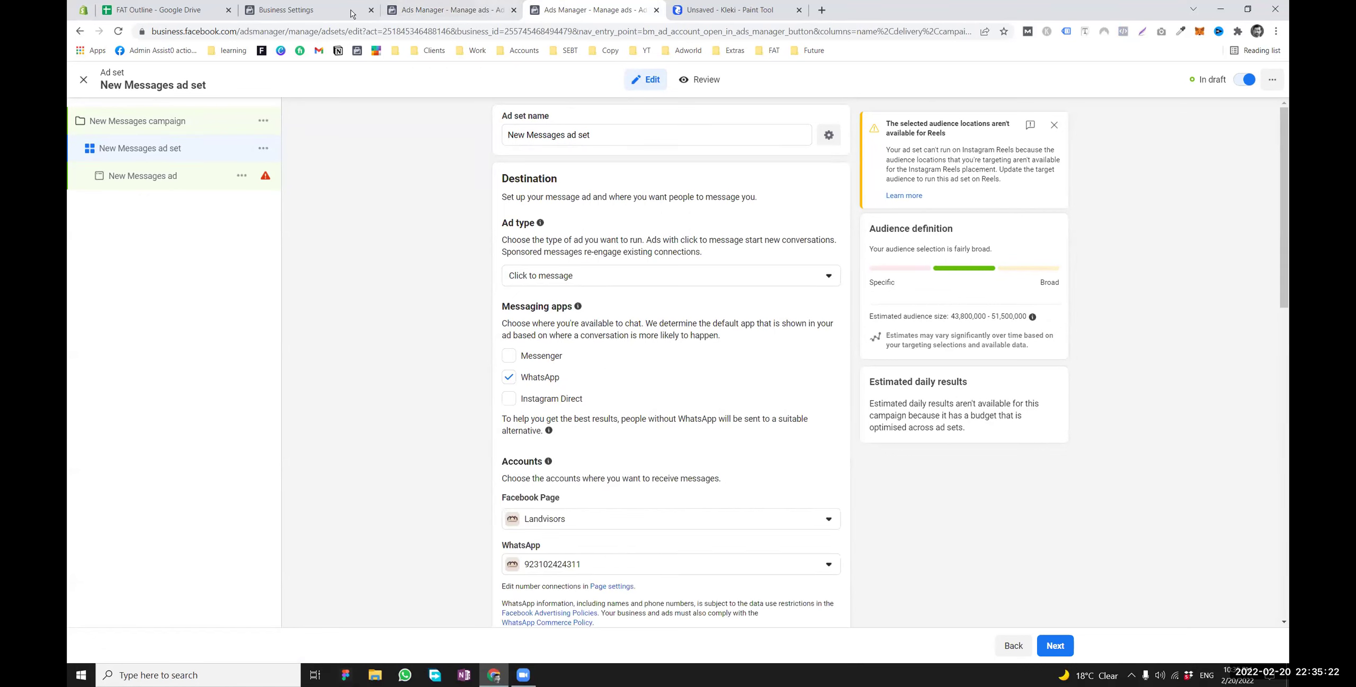
pyautogui.click(83, 79)
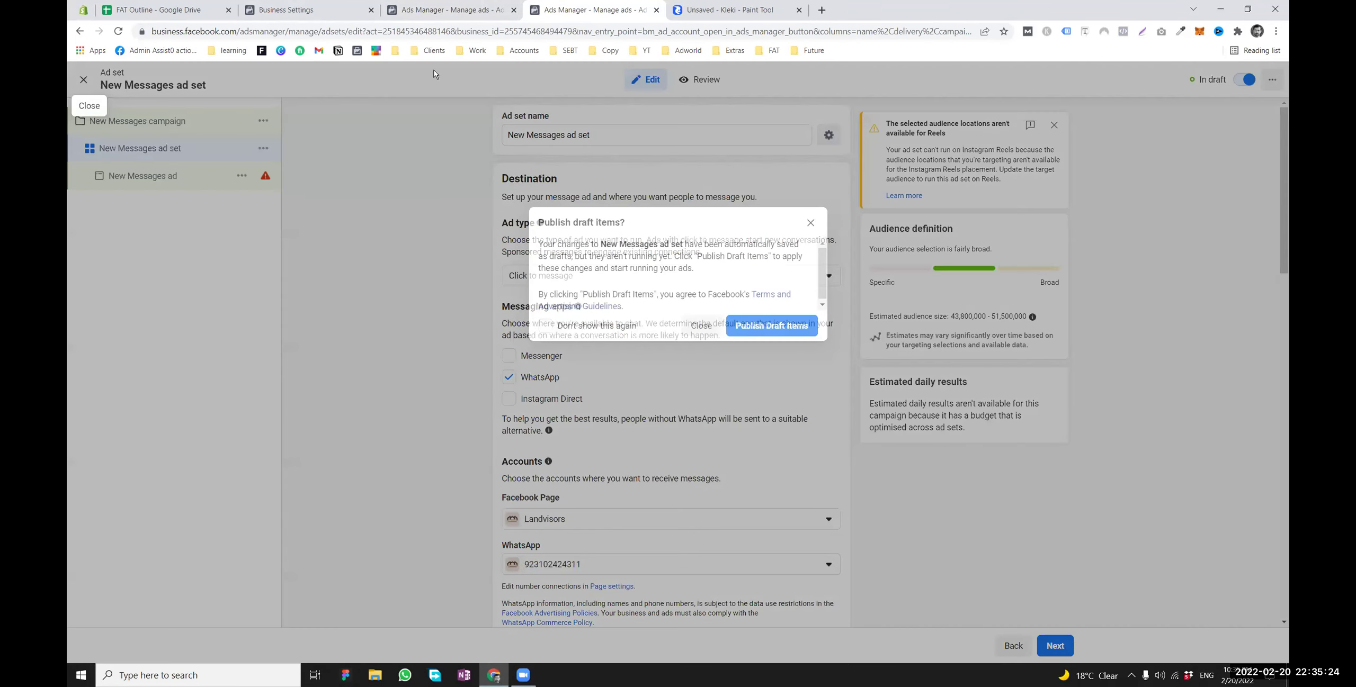
pyautogui.click(772, 51)
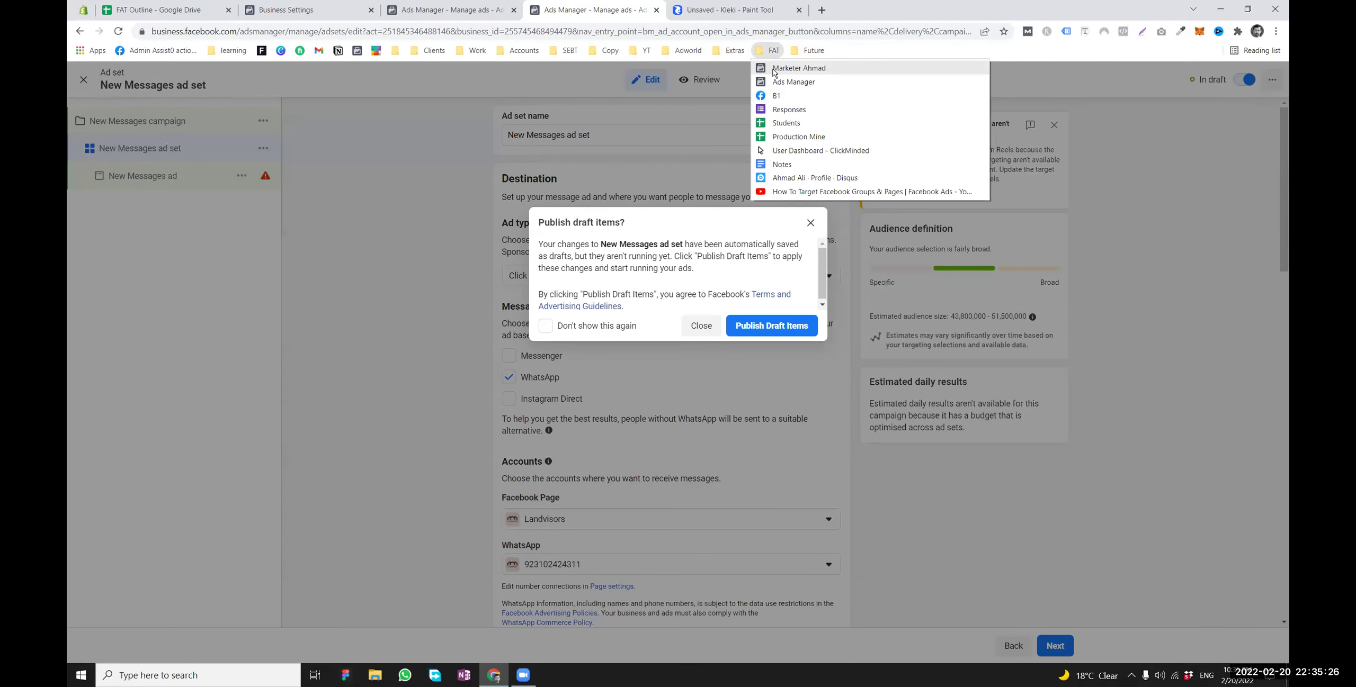
pyautogui.click(779, 70)
pyautogui.hotkey('ctrl', 'shift', 'Tab')
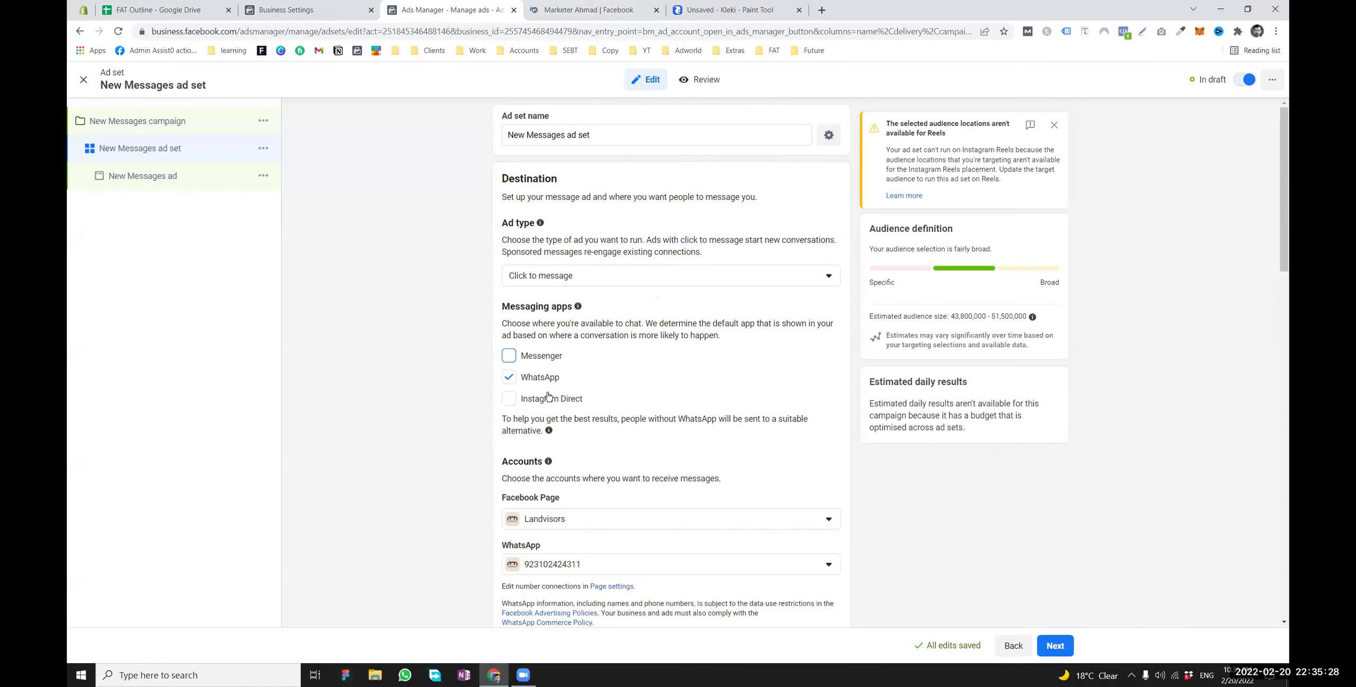
pyautogui.hotkey('ctrl', 'Tab')
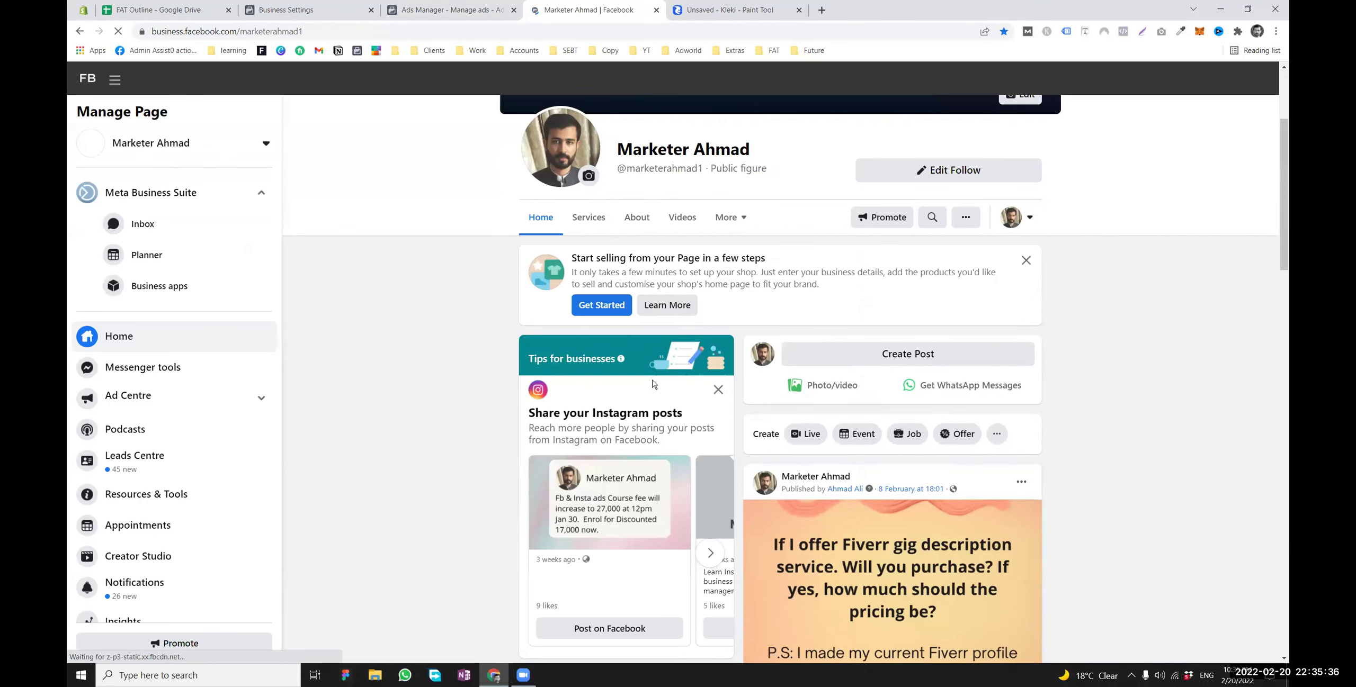
# Examine the connected number in the Page's WhatsApp settings and compare it with the WhatsApp account of the New Messages ad set
pyautogui.scroll(-3, 651, 384)
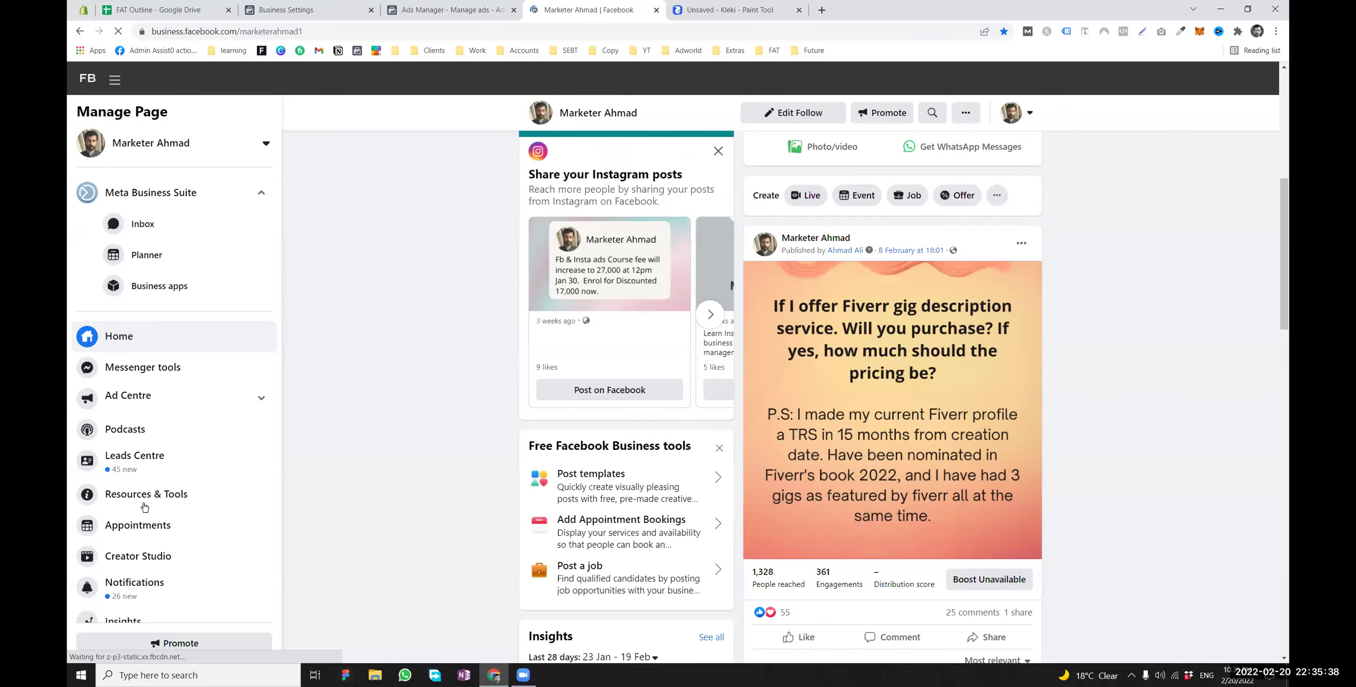
pyautogui.scroll(-3, 143, 530)
pyautogui.click(154, 601)
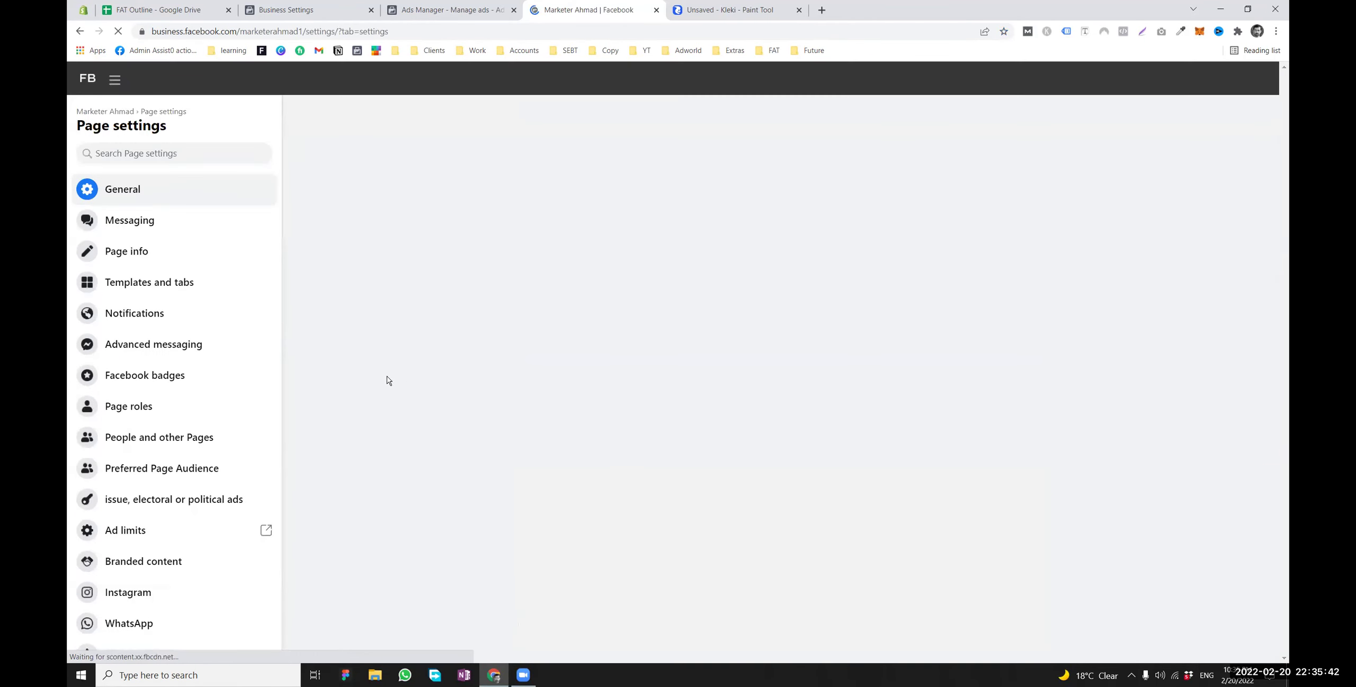
pyautogui.scroll(-3, 253, 309)
pyautogui.click(143, 442)
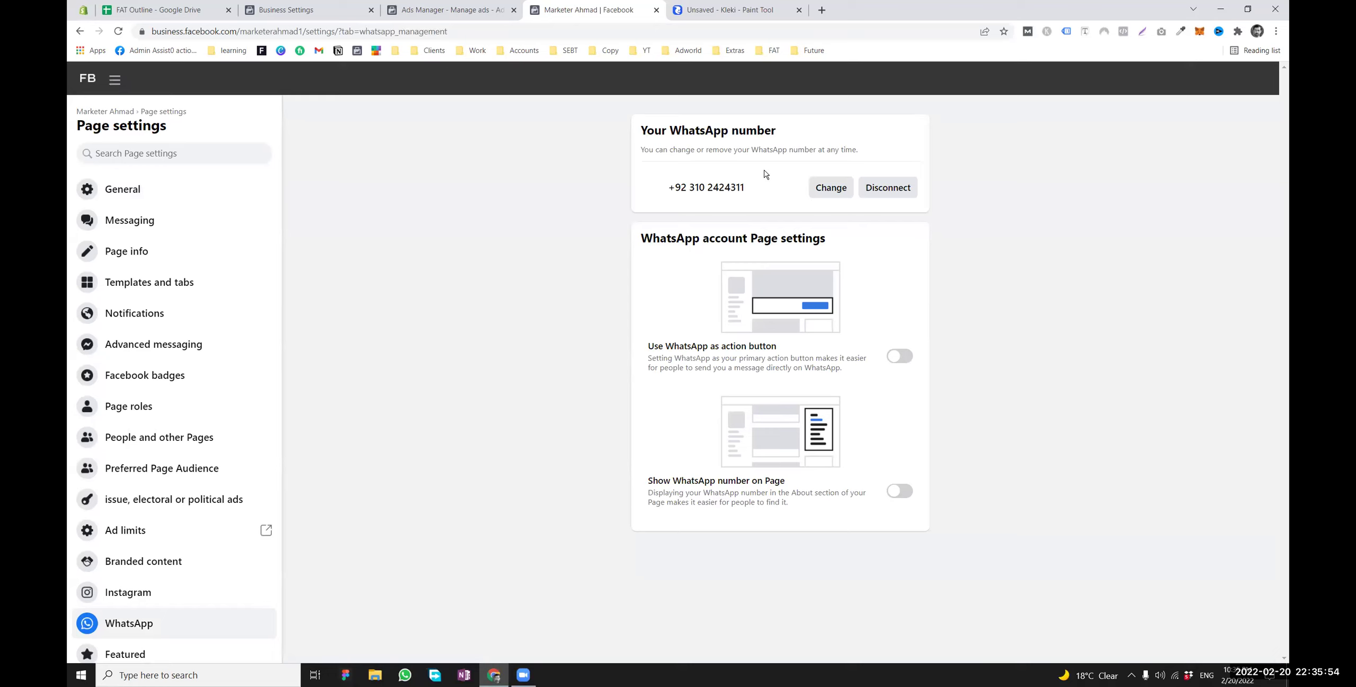
pyautogui.moveTo(753, 191); pyautogui.dragTo(662, 193)
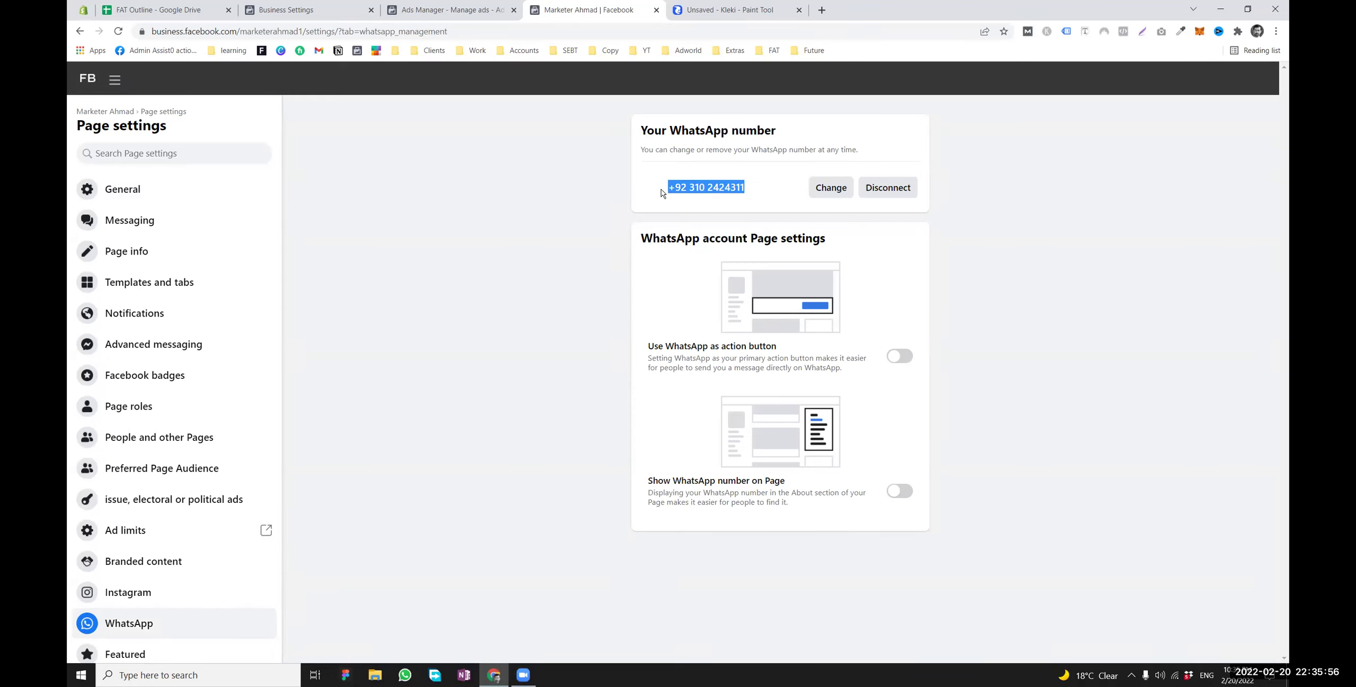
pyautogui.click(459, 223)
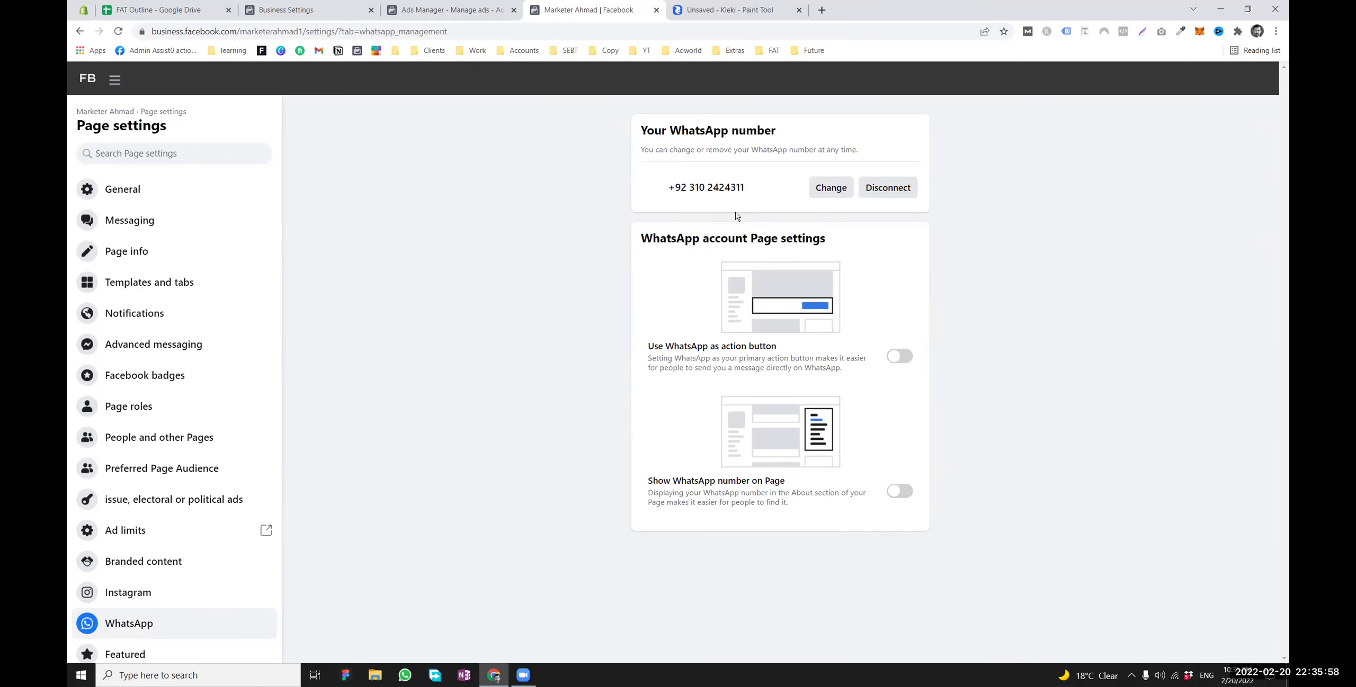
pyautogui.click(418, 10)
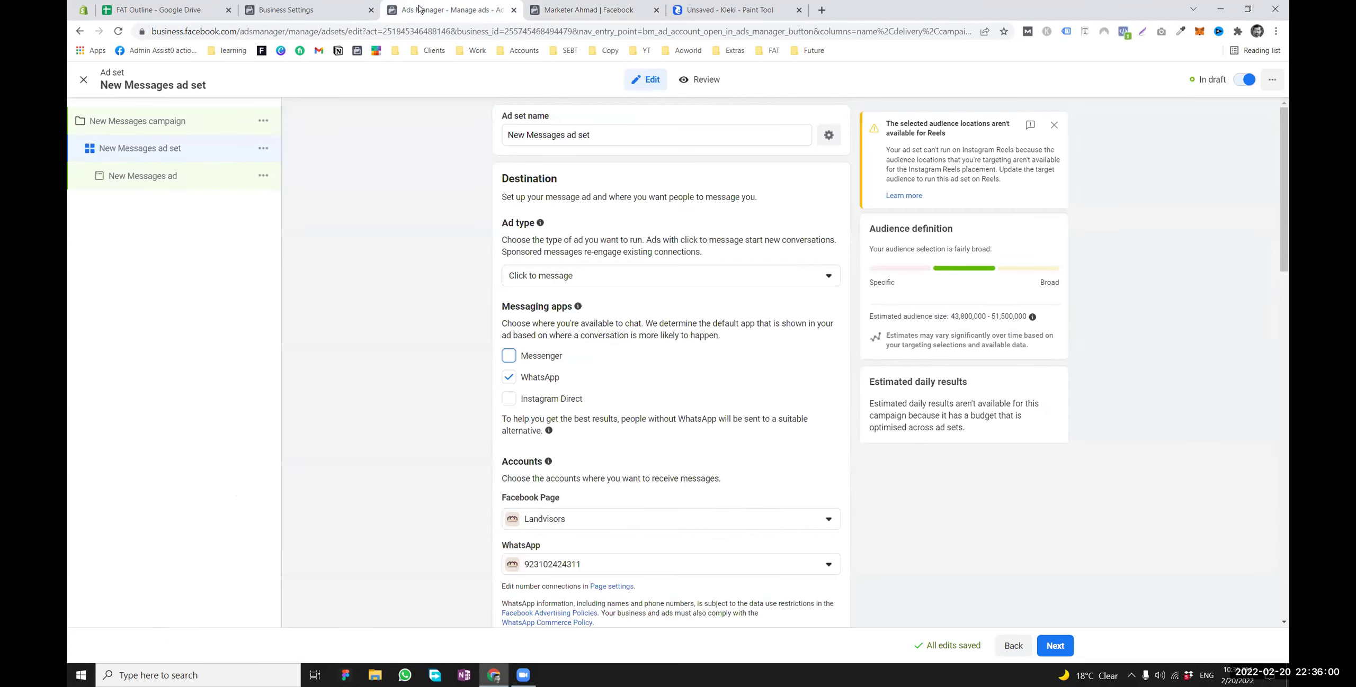
pyautogui.scroll(-3, 528, 382)
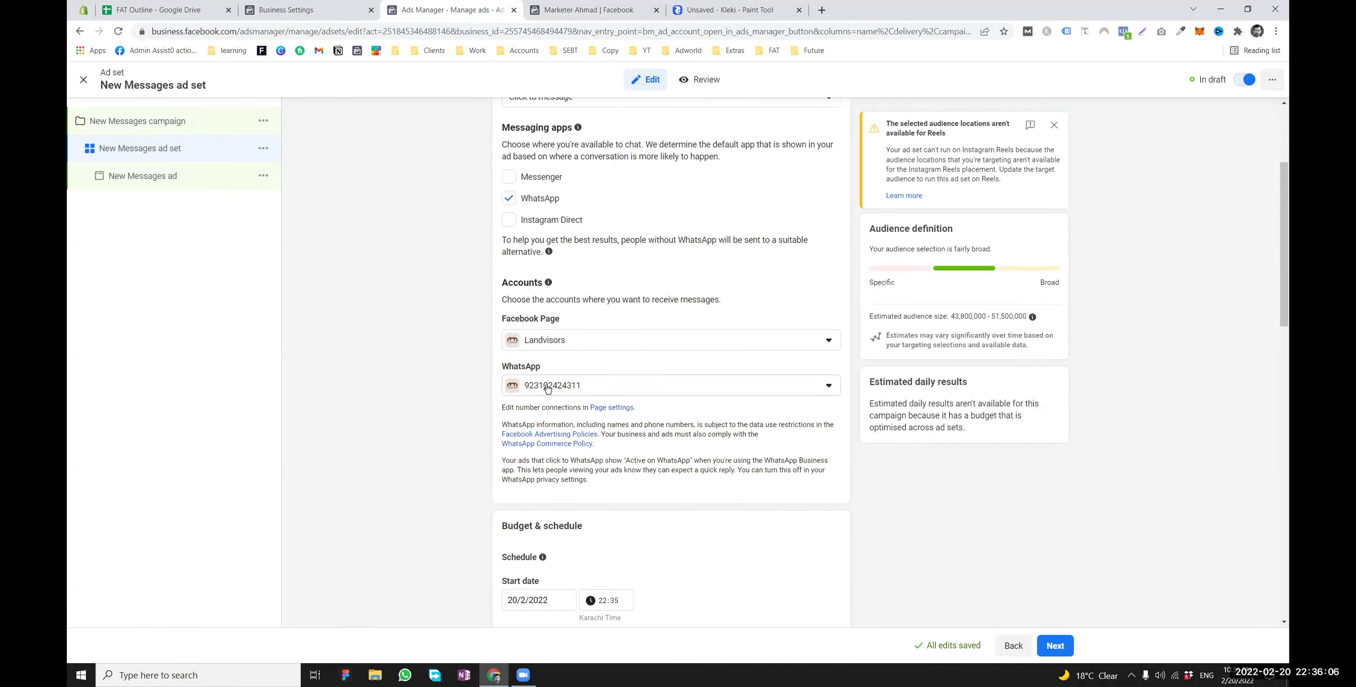
# Choose an Instagram account for the New Messages ad and turn on the ad preview
pyautogui.click(156, 180)
pyautogui.scroll(-5, 518, 331)
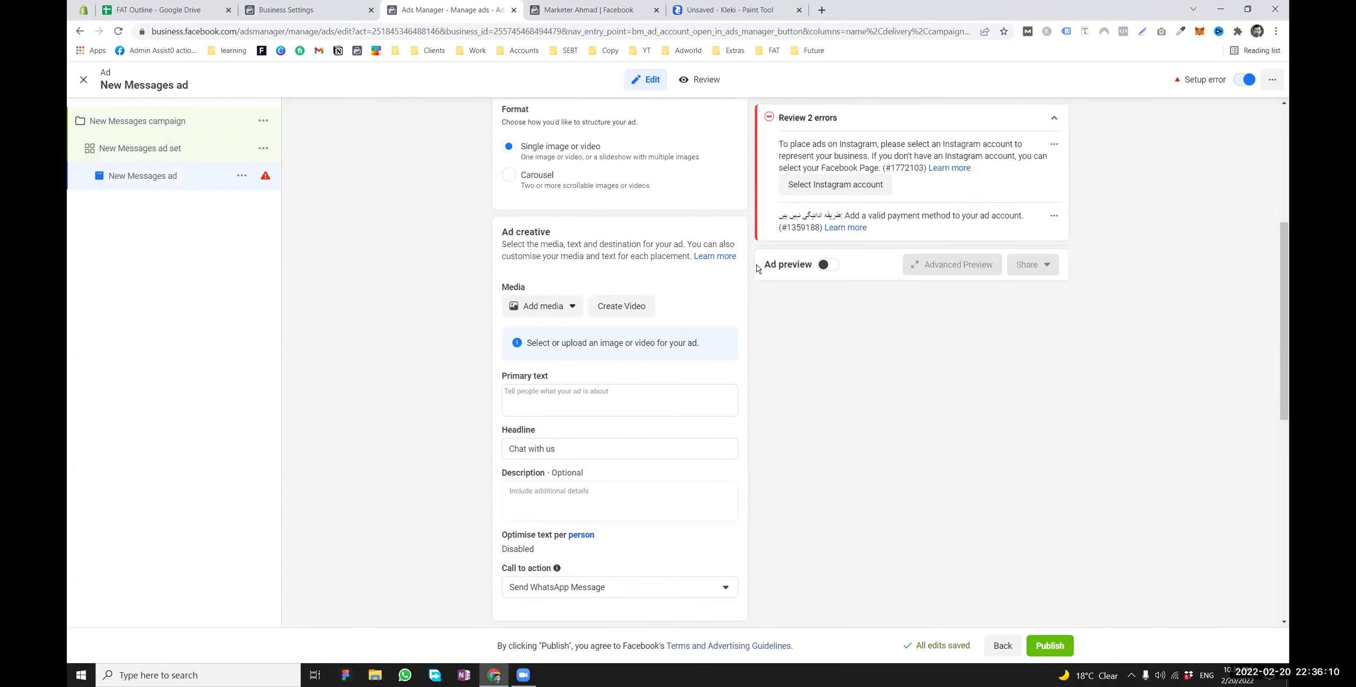
pyautogui.scroll(5, 704, 234)
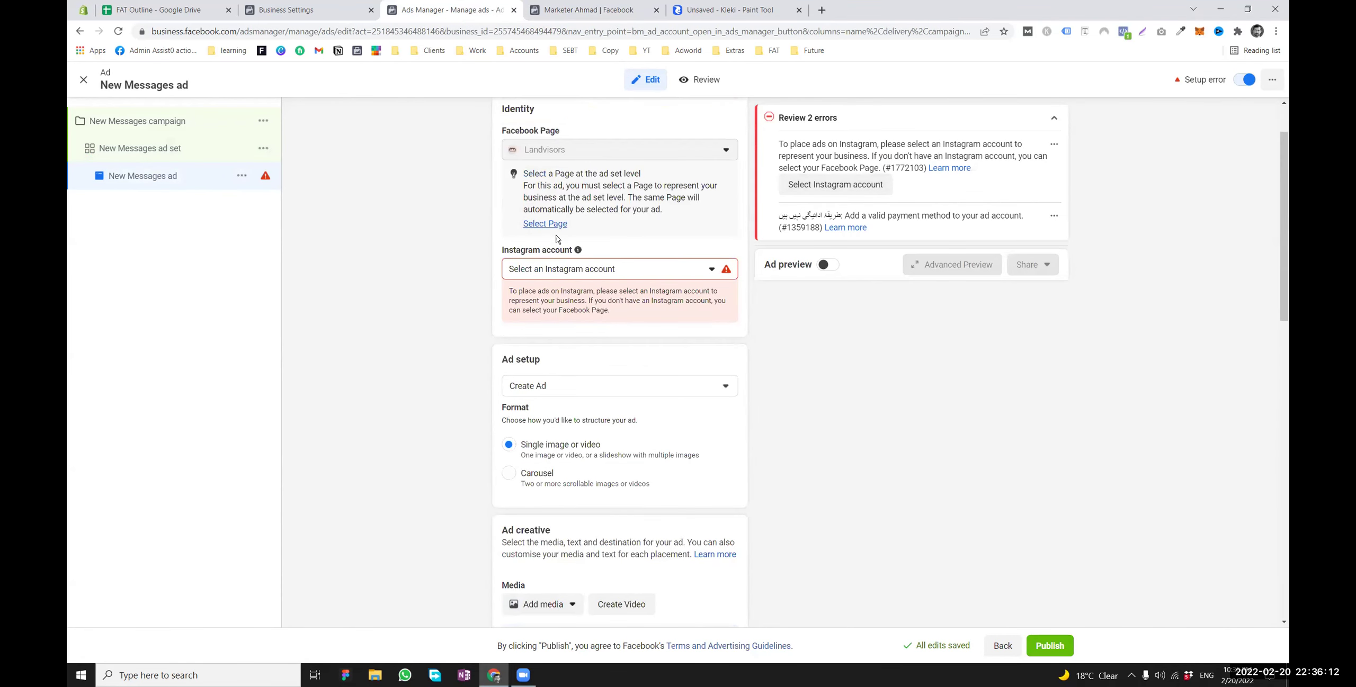
pyautogui.click(545, 268)
pyautogui.click(553, 318)
pyautogui.scroll(-5, 574, 324)
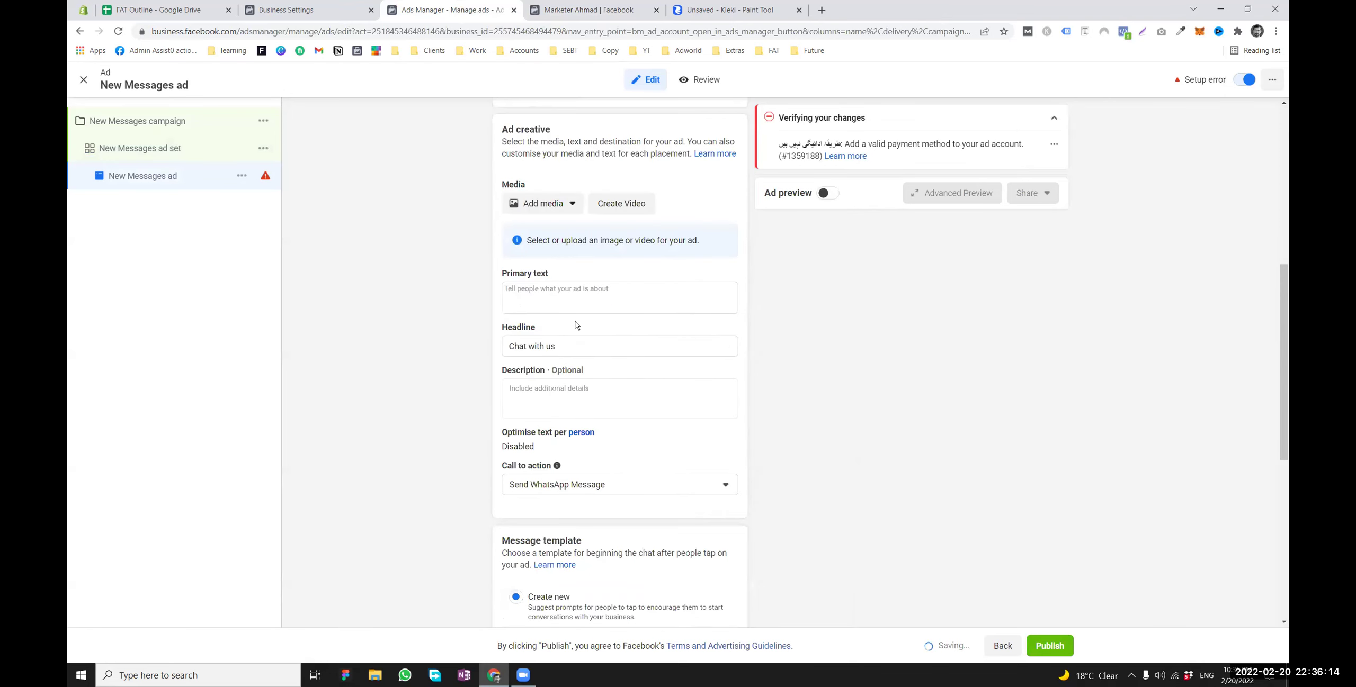
pyautogui.scroll(2, 817, 185)
pyautogui.click(824, 129)
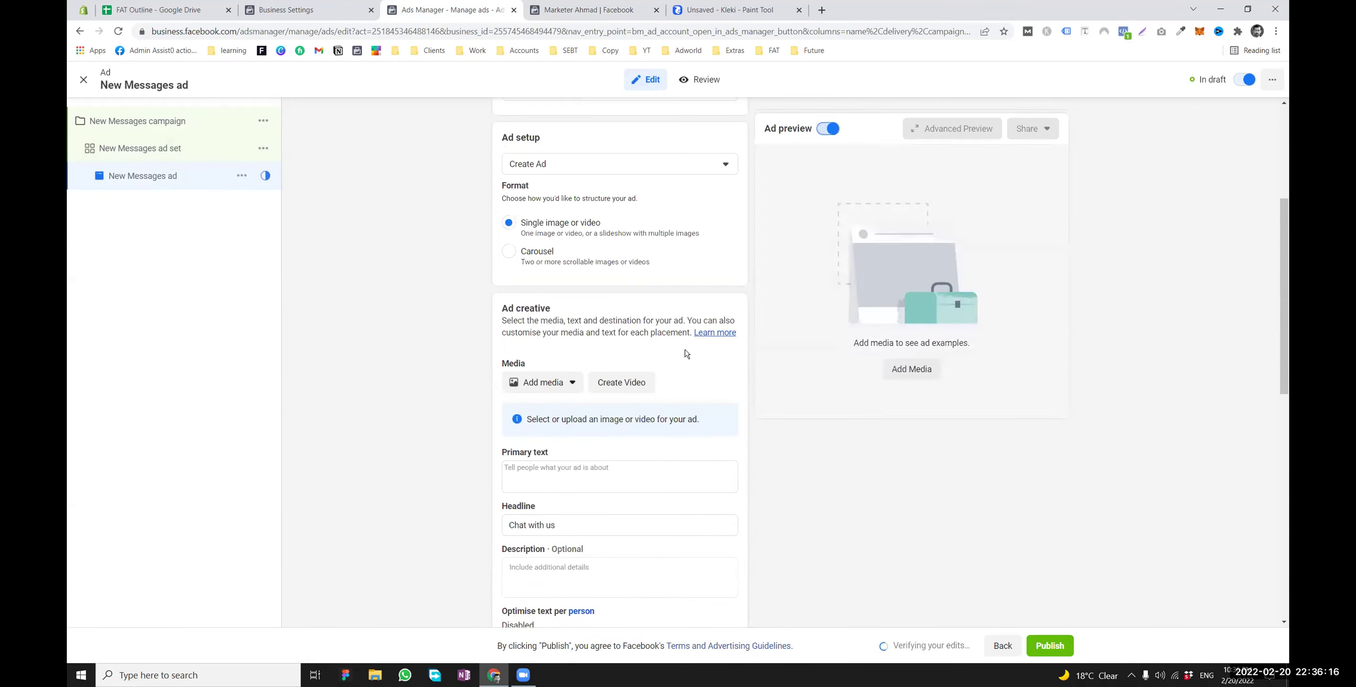
# Add the silver car image as the New Messages ad's media and accept the suggested crops for its placements
pyautogui.scroll(-4, 574, 434)
pyautogui.click(558, 150)
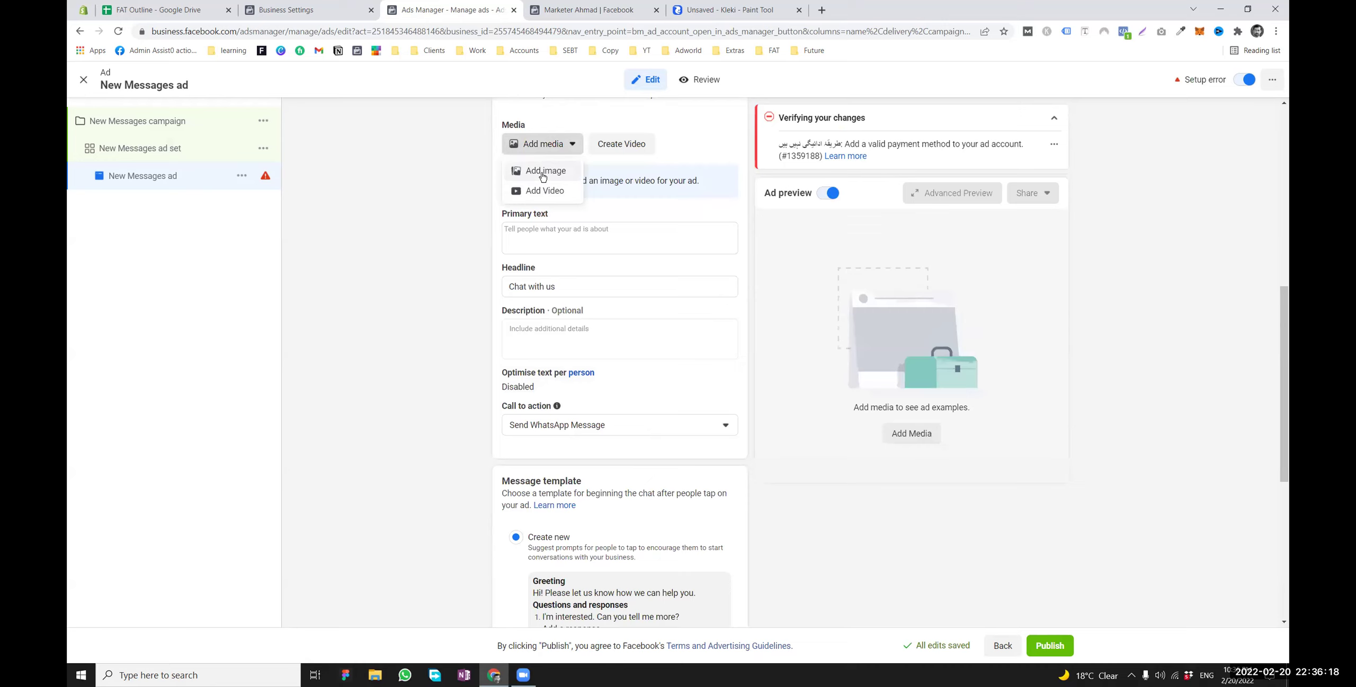
pyautogui.click(543, 173)
pyautogui.click(626, 228)
pyautogui.click(995, 554)
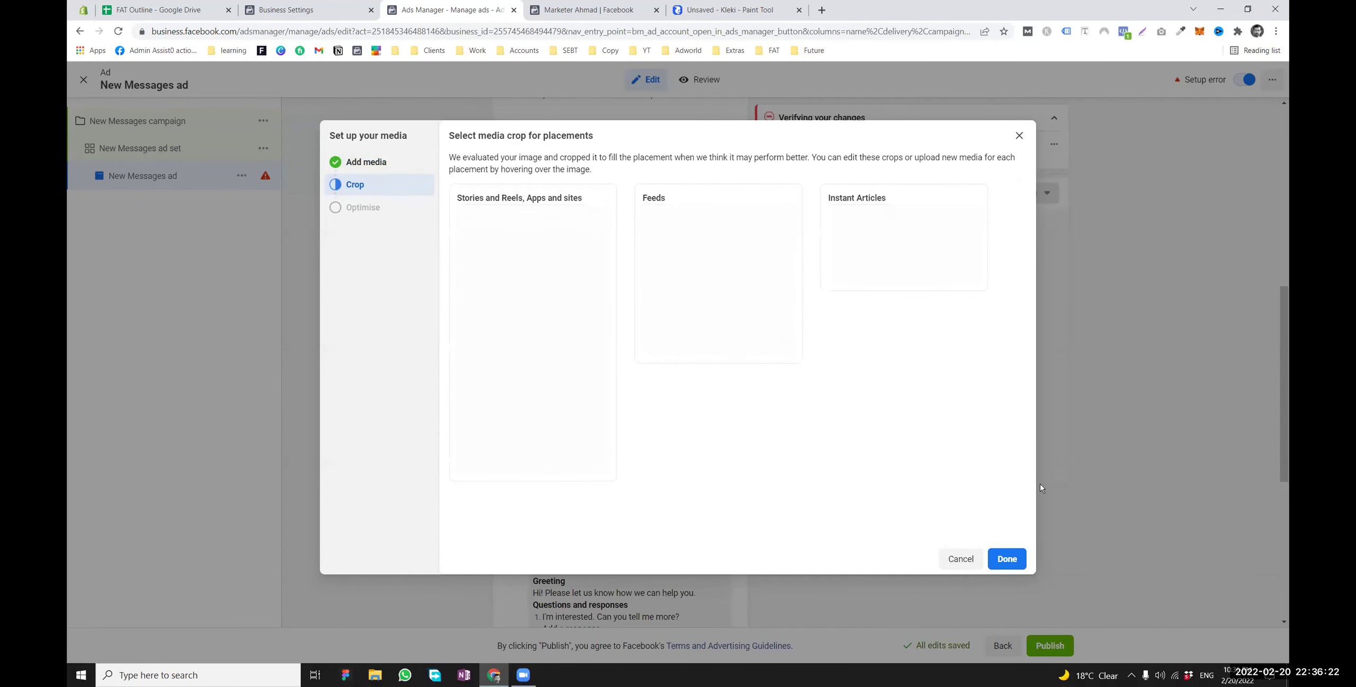
pyautogui.click(1006, 559)
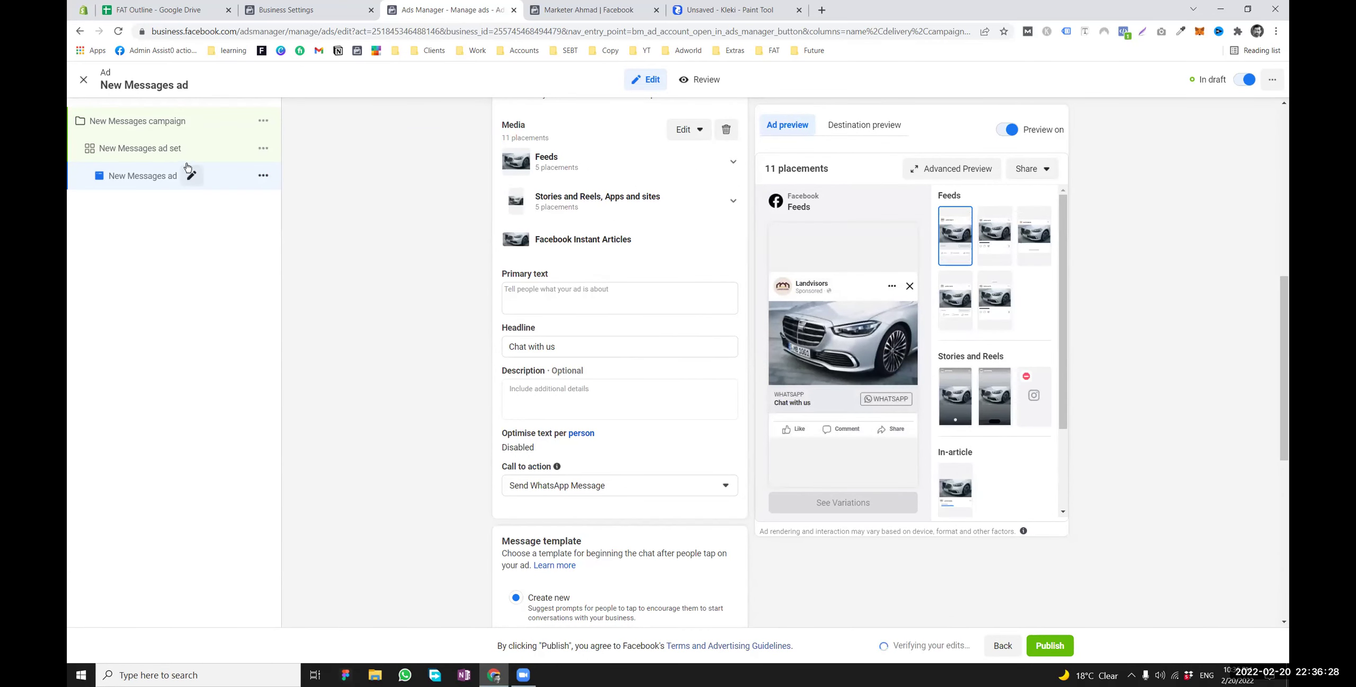
# Replace WhatsApp with Instagram Direct as the only messaging app of the New Messages ad set
pyautogui.click(158, 148)
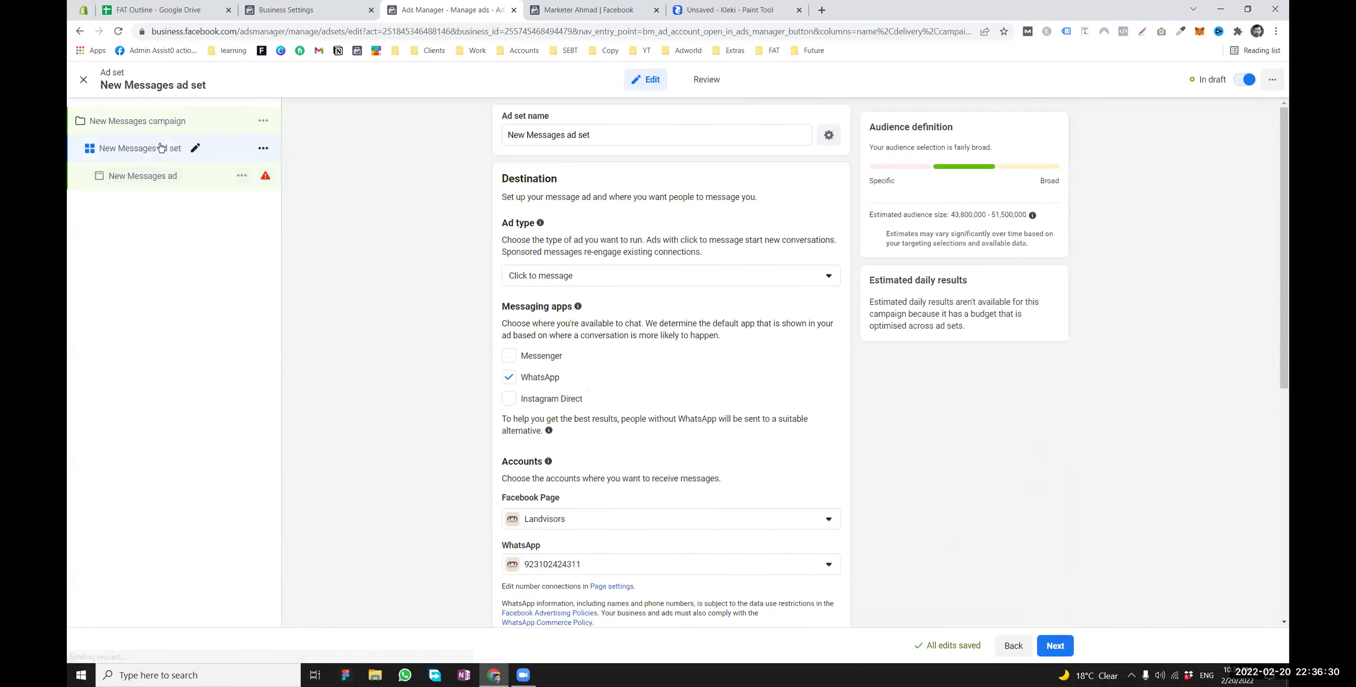
pyautogui.click(558, 282)
pyautogui.click(452, 245)
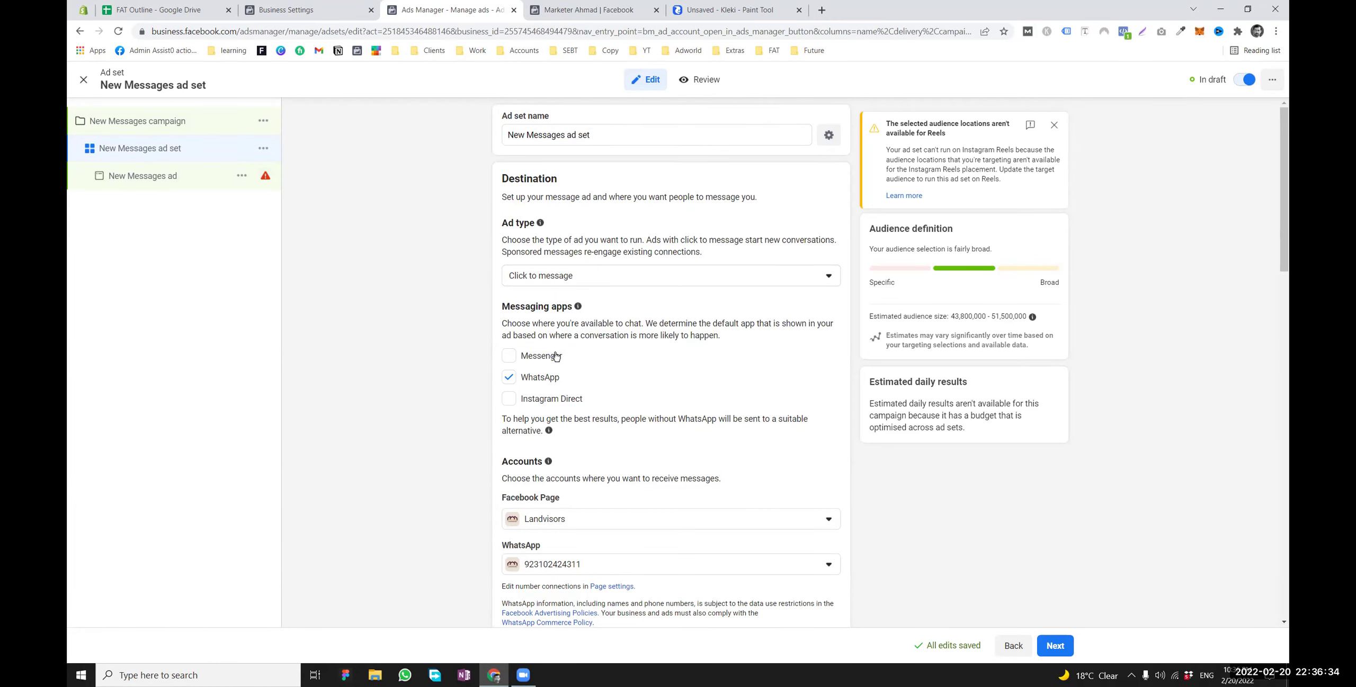
pyautogui.click(509, 378)
pyautogui.click(509, 399)
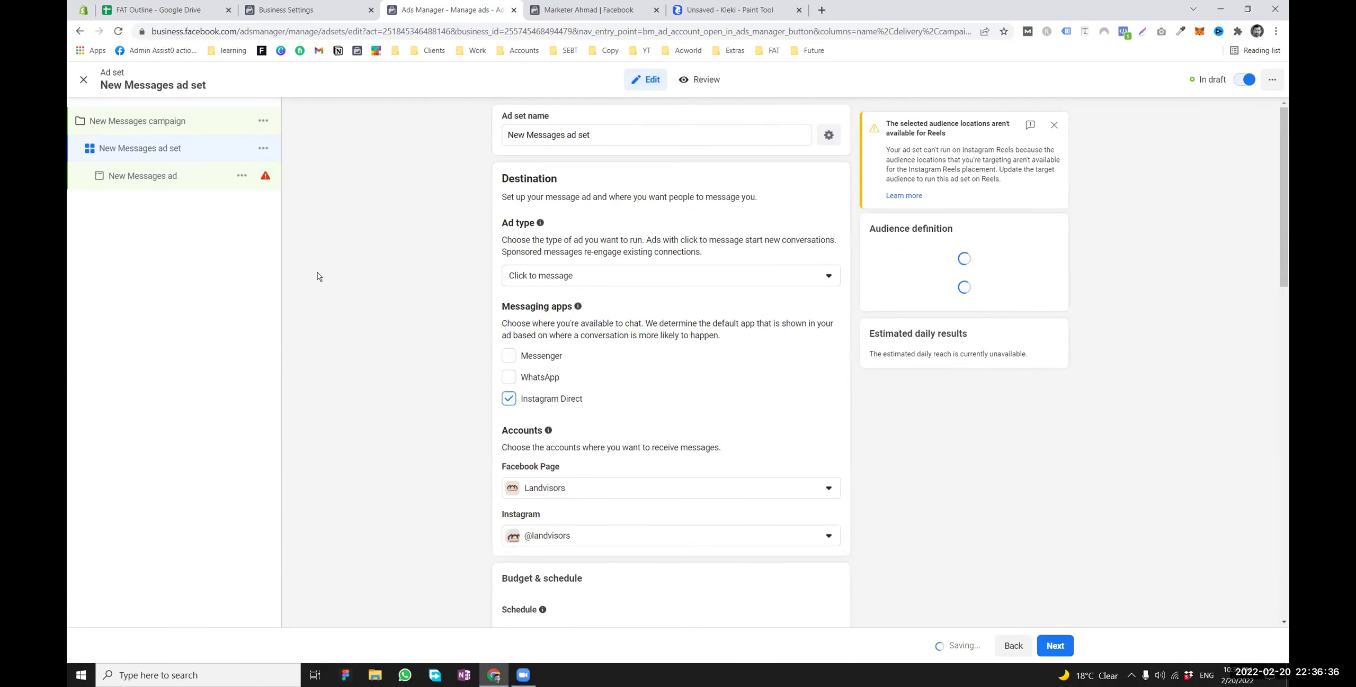
# Examine the New Messages ad's Instagram Feed preview and its Send Message call to action
pyautogui.click(154, 190)
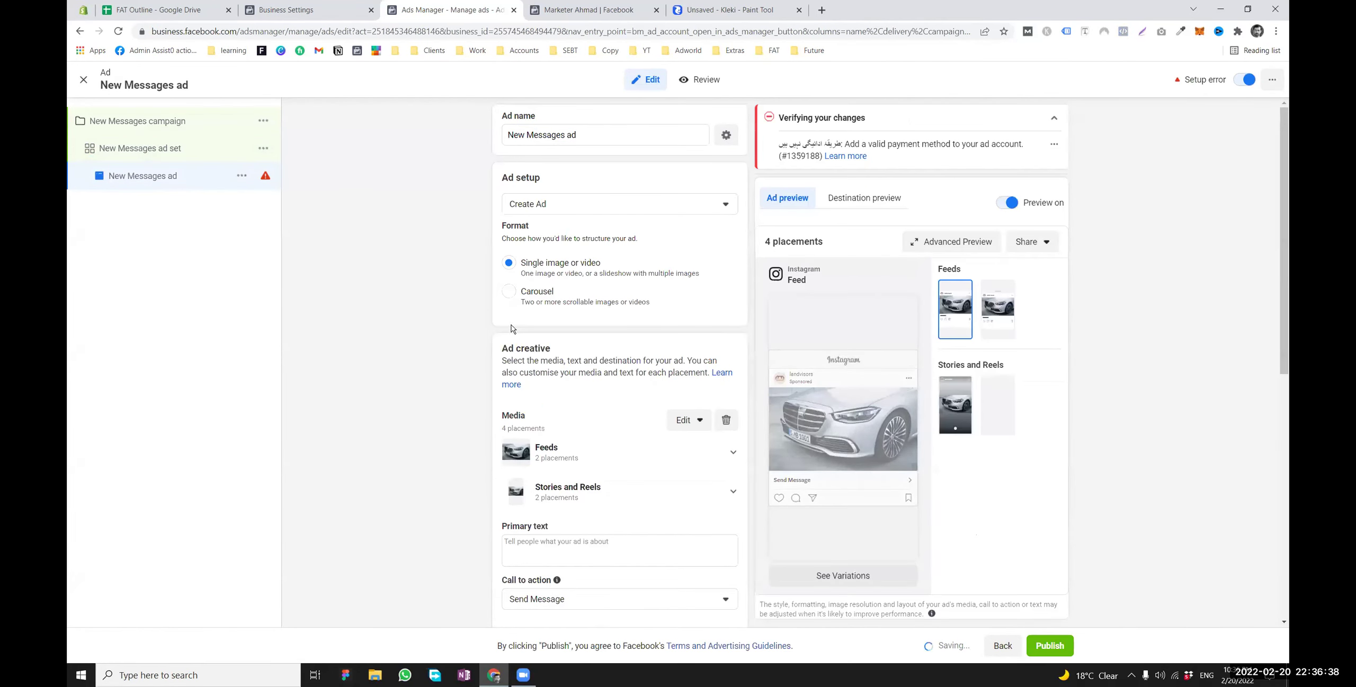
pyautogui.scroll(-1, 864, 362)
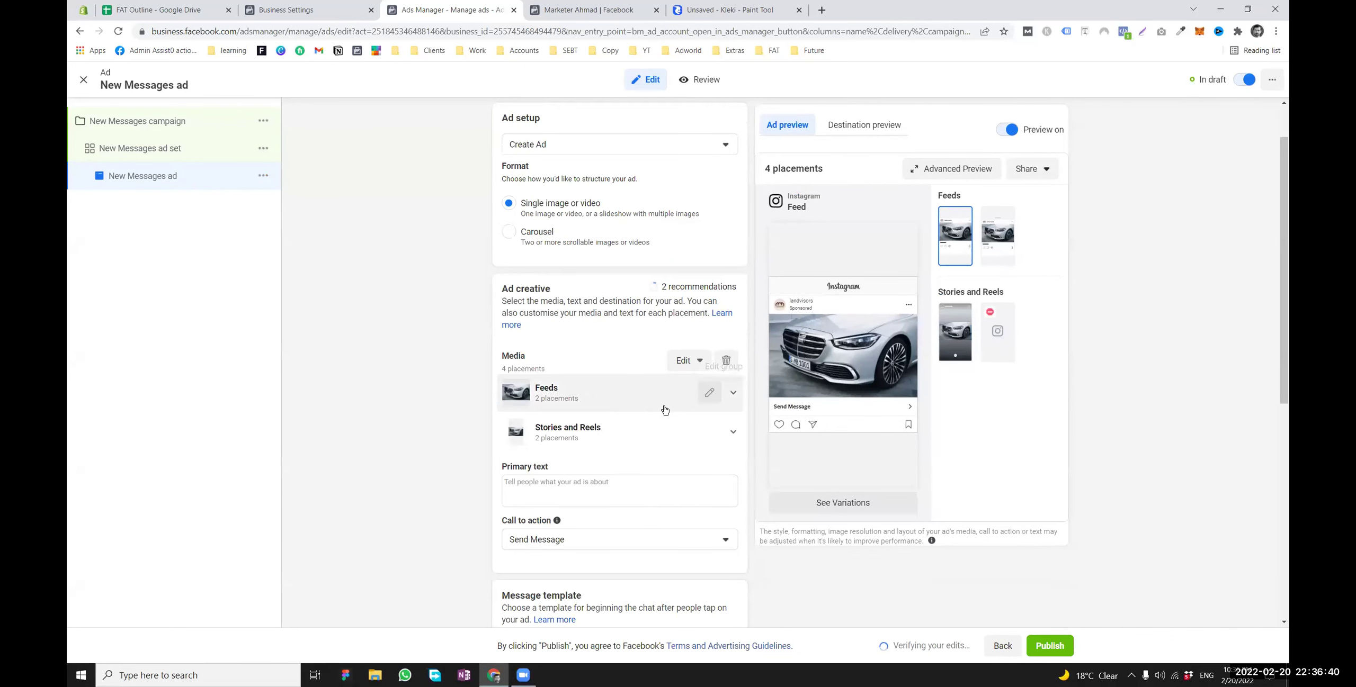
pyautogui.moveTo(814, 411); pyautogui.dragTo(778, 414)
pyautogui.moveTo(820, 479); pyautogui.dragTo(780, 488)
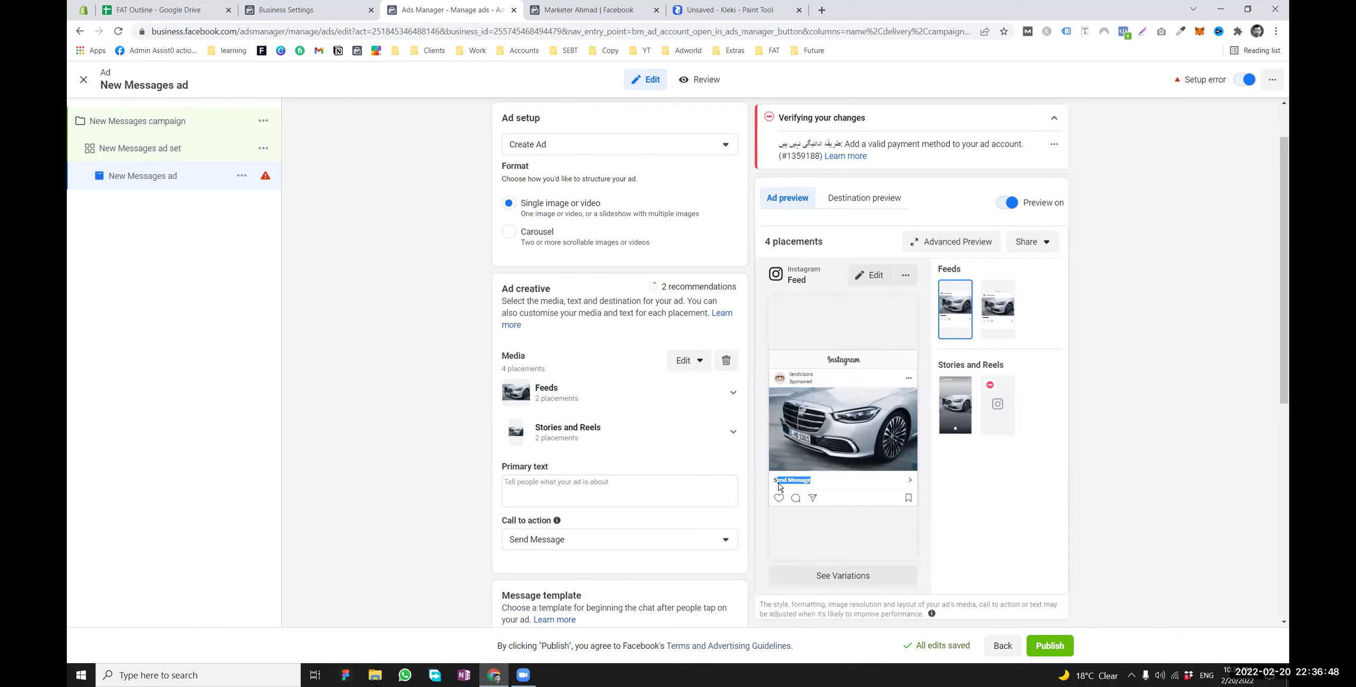
pyautogui.click(333, 304)
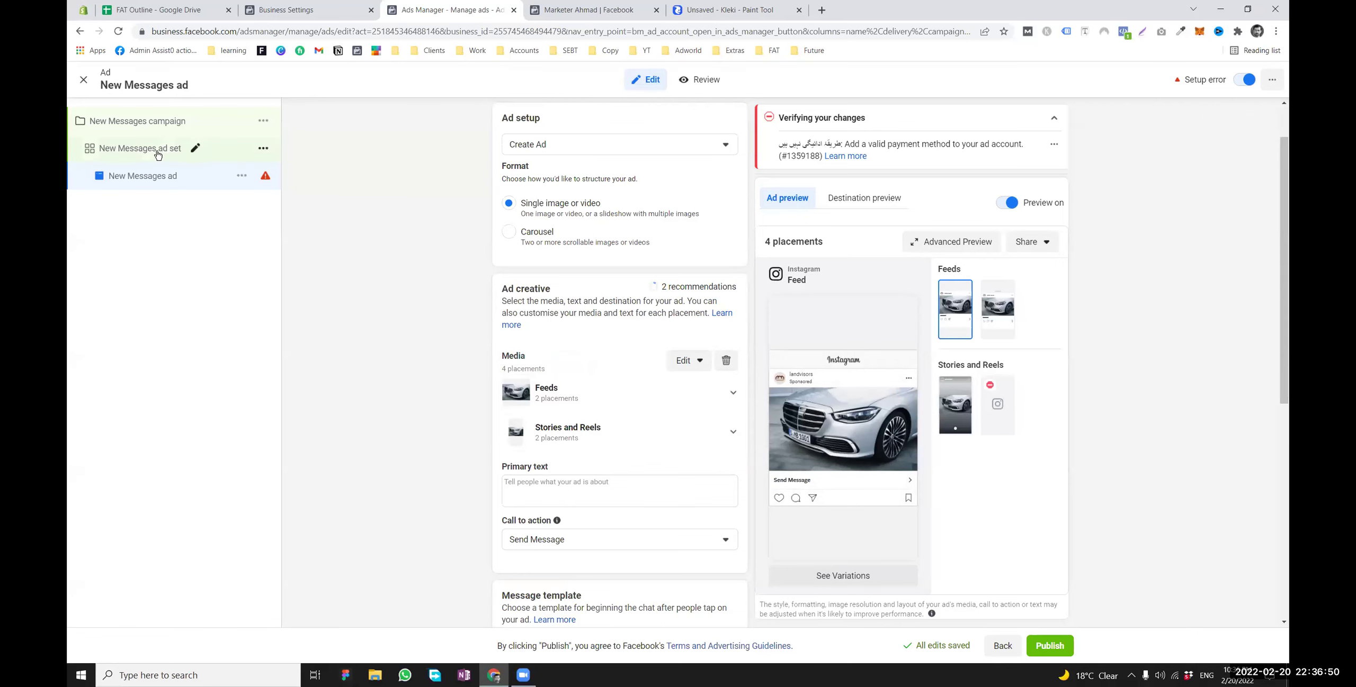
# Make Messenger the only messaging app of the New Messages ad set, with Instagram Direct deselected
pyautogui.click(141, 149)
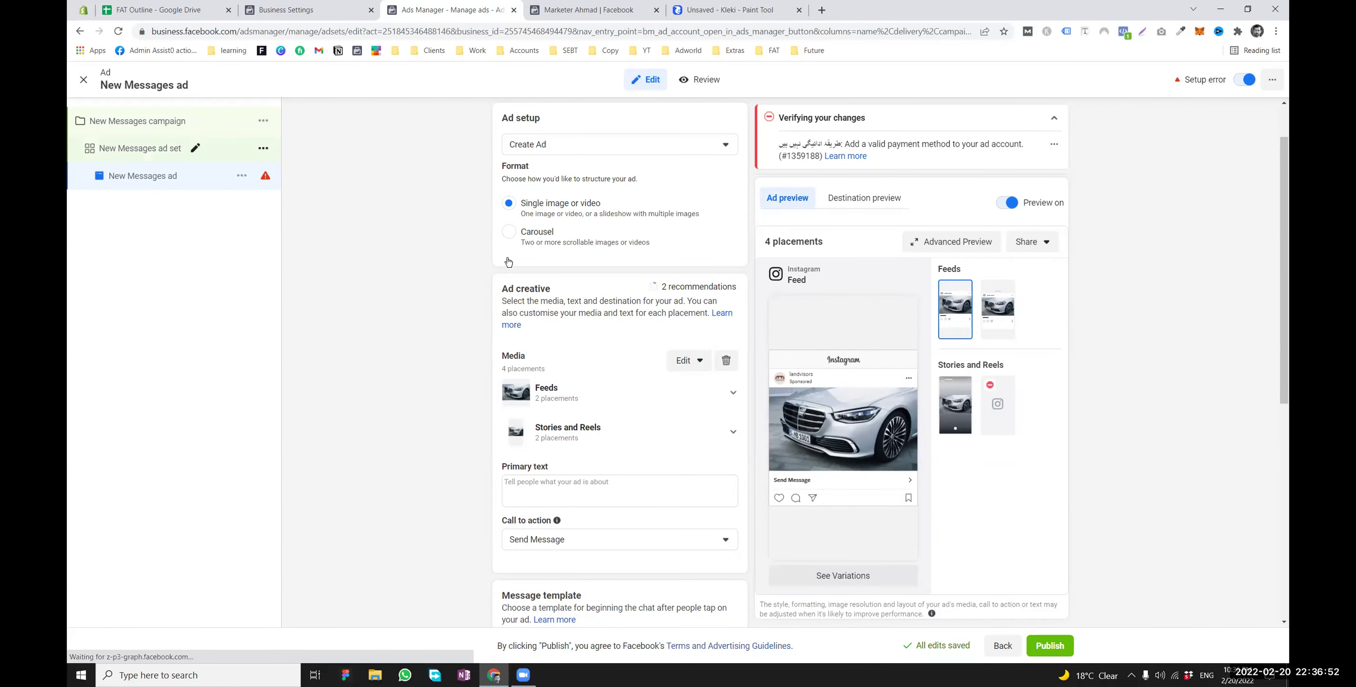
pyautogui.click(509, 356)
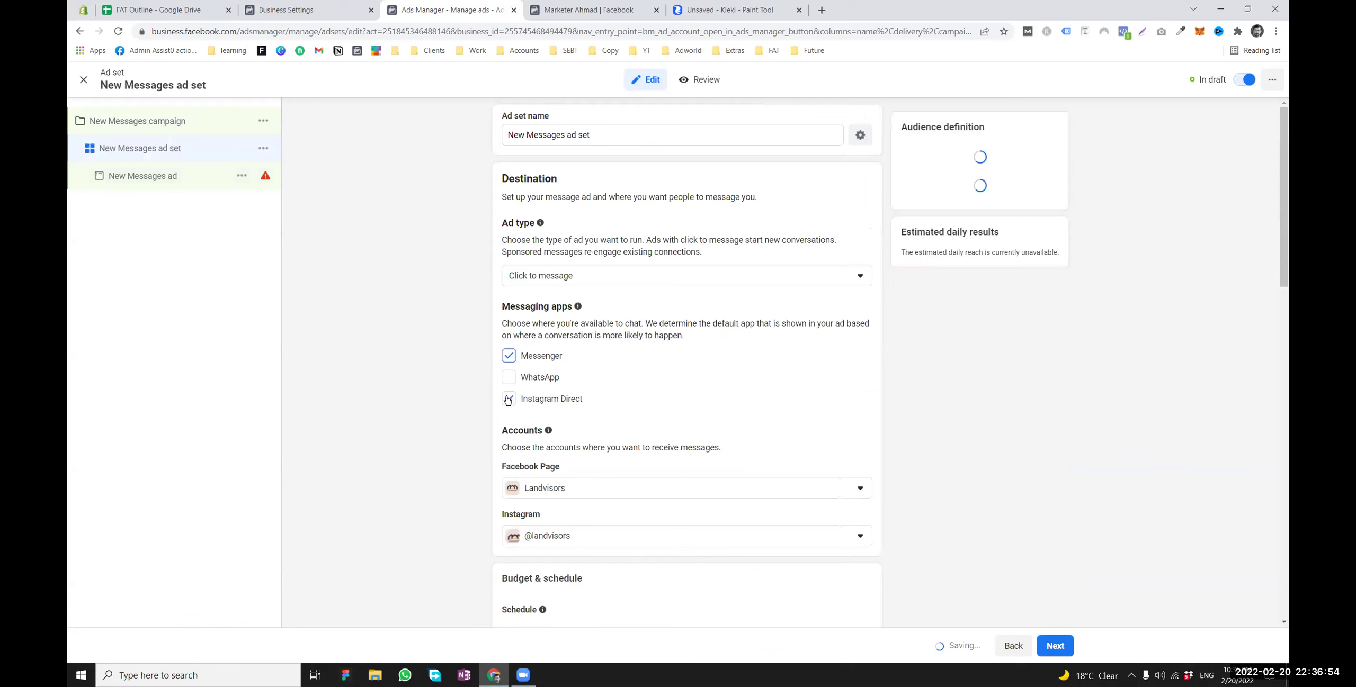
pyautogui.click(508, 399)
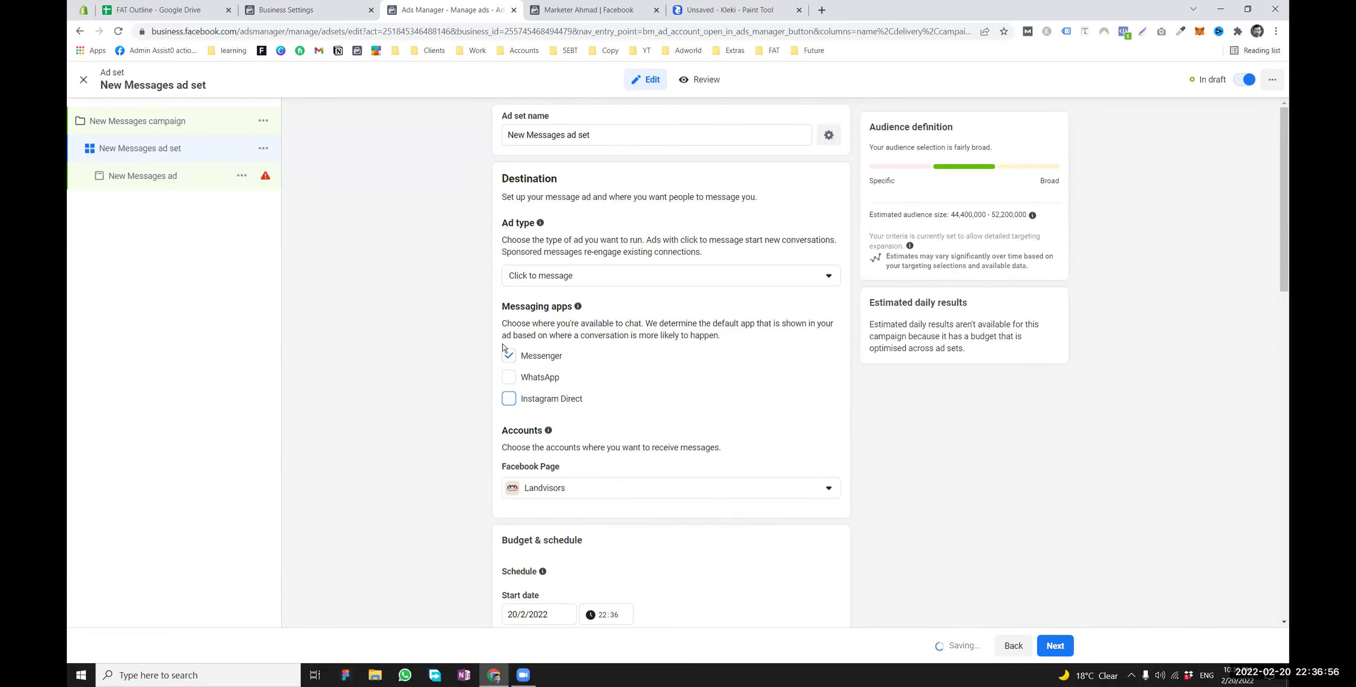
# Review the ad set's schedule, audience and placements, and examine the options of Optimisation for ad delivery
pyautogui.scroll(-8, 504, 348)
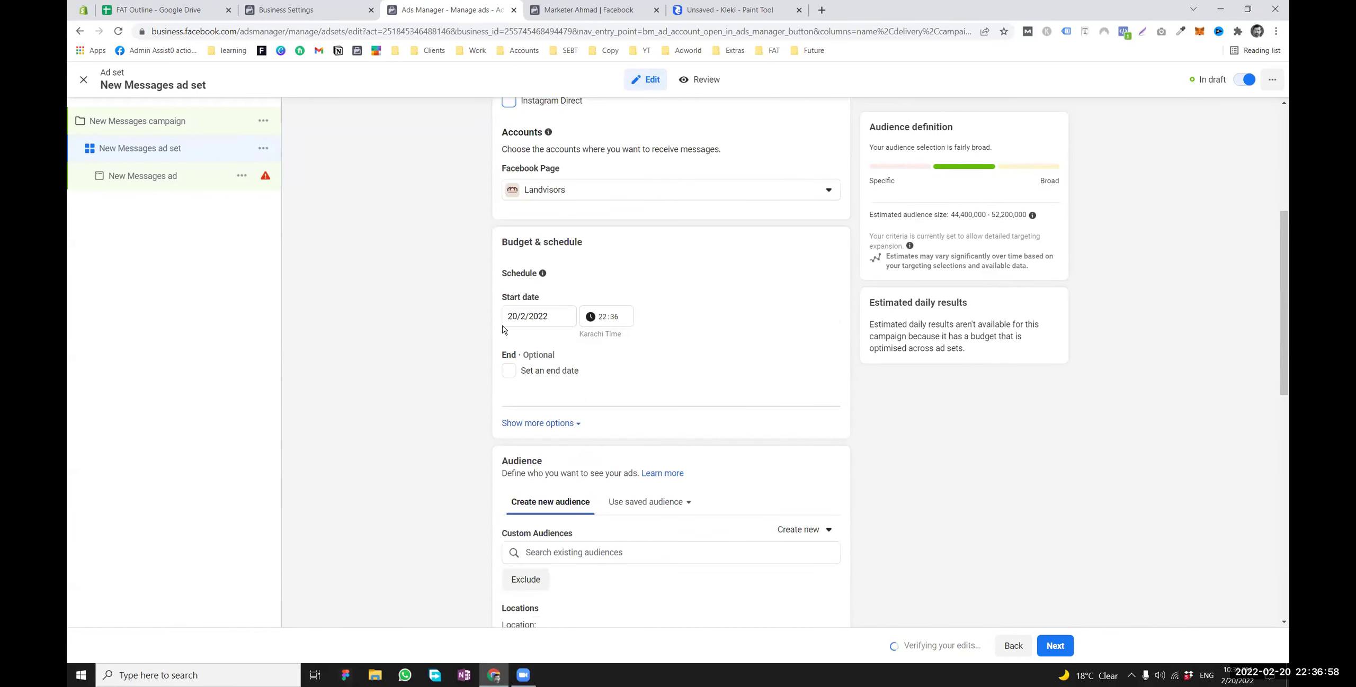
pyautogui.scroll(6, 524, 345)
pyautogui.scroll(-5, 549, 370)
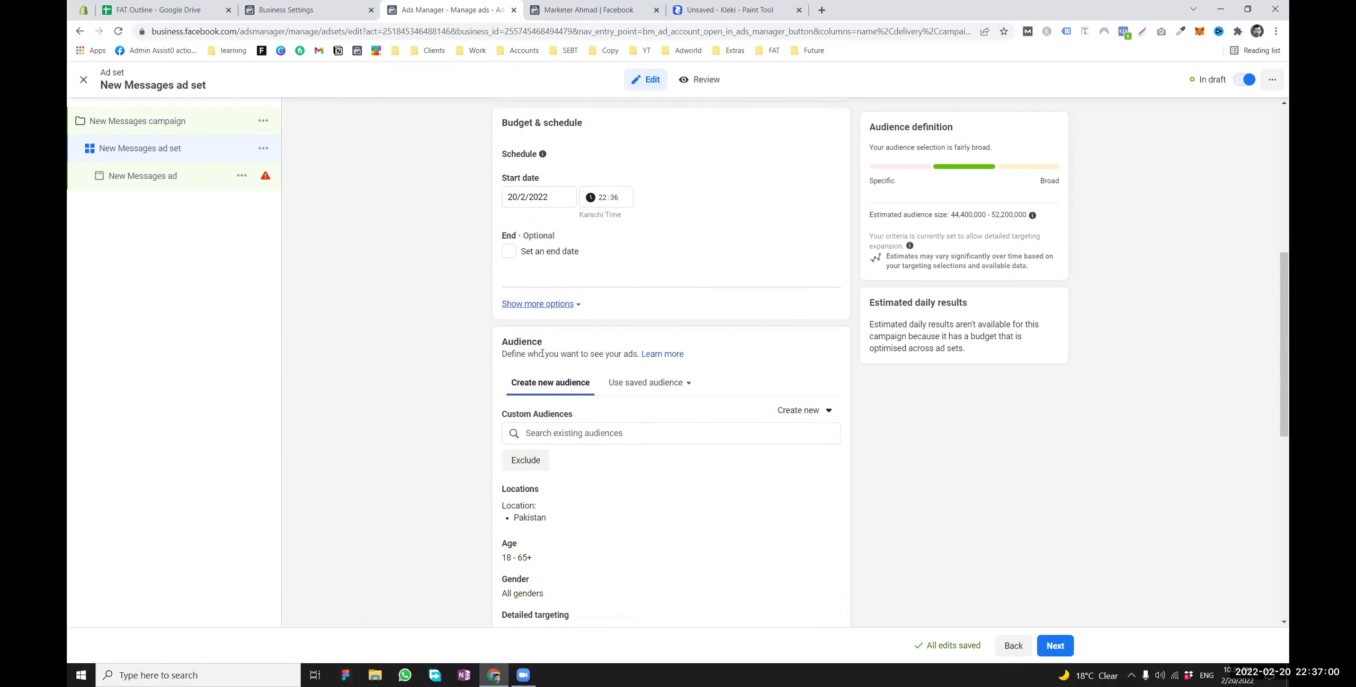
pyautogui.scroll(-9, 549, 370)
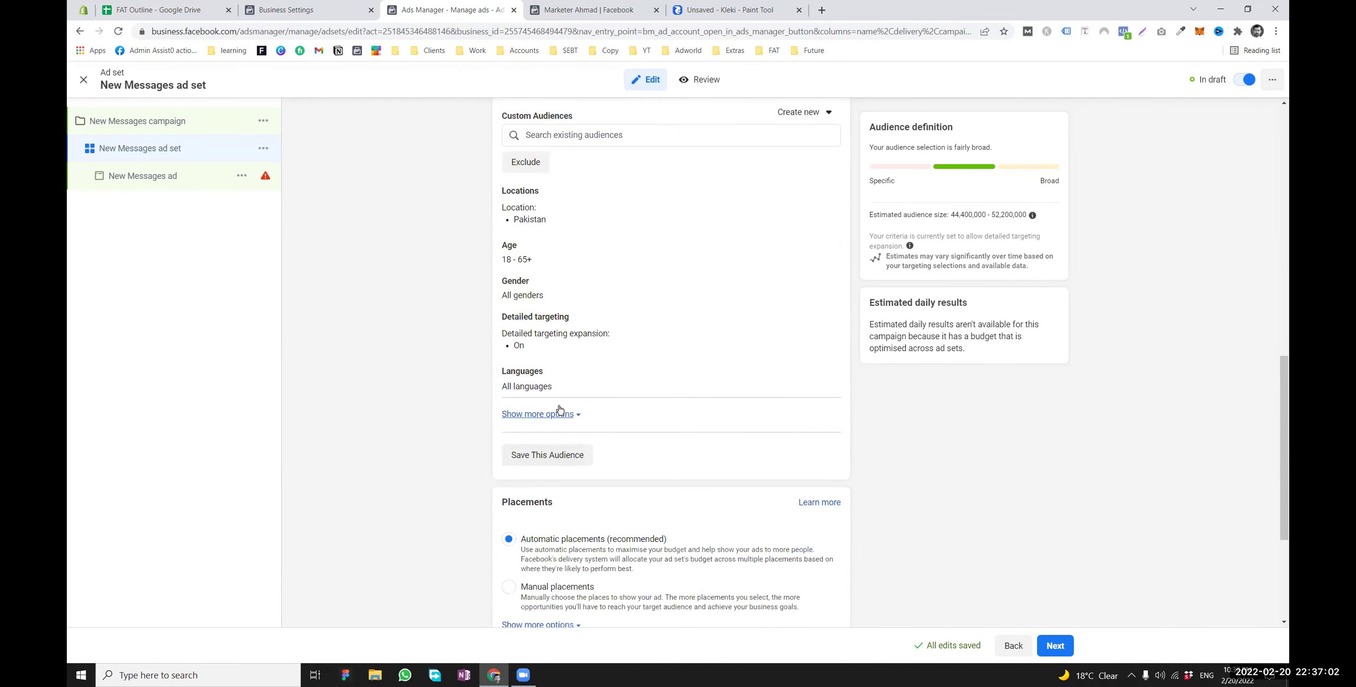
pyautogui.scroll(-1, 536, 309)
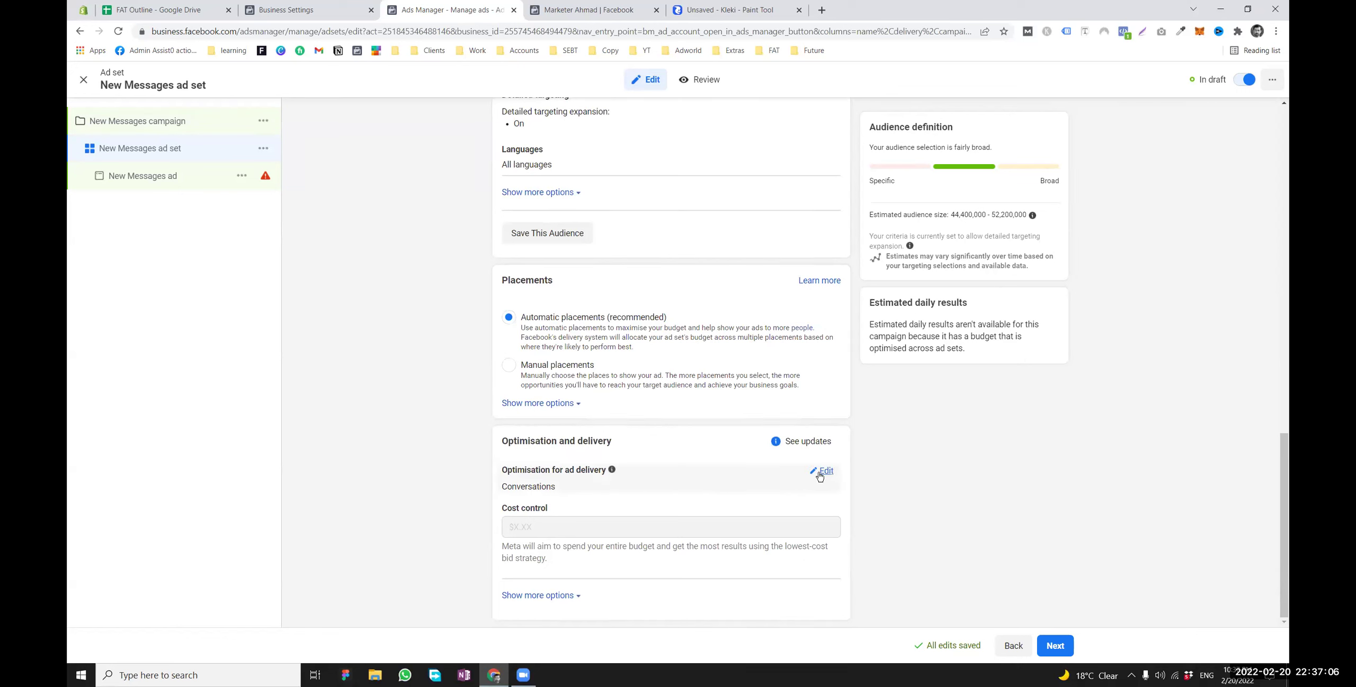
pyautogui.click(821, 472)
pyautogui.click(541, 492)
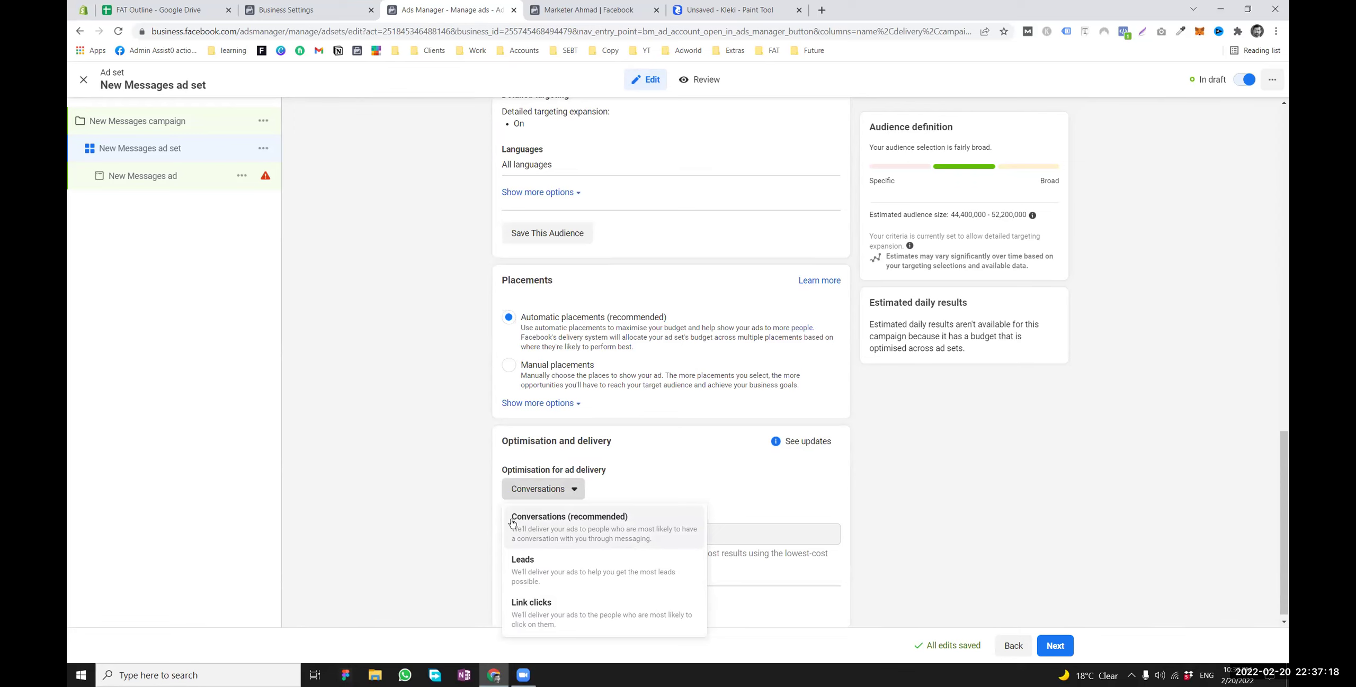
pyautogui.click(462, 480)
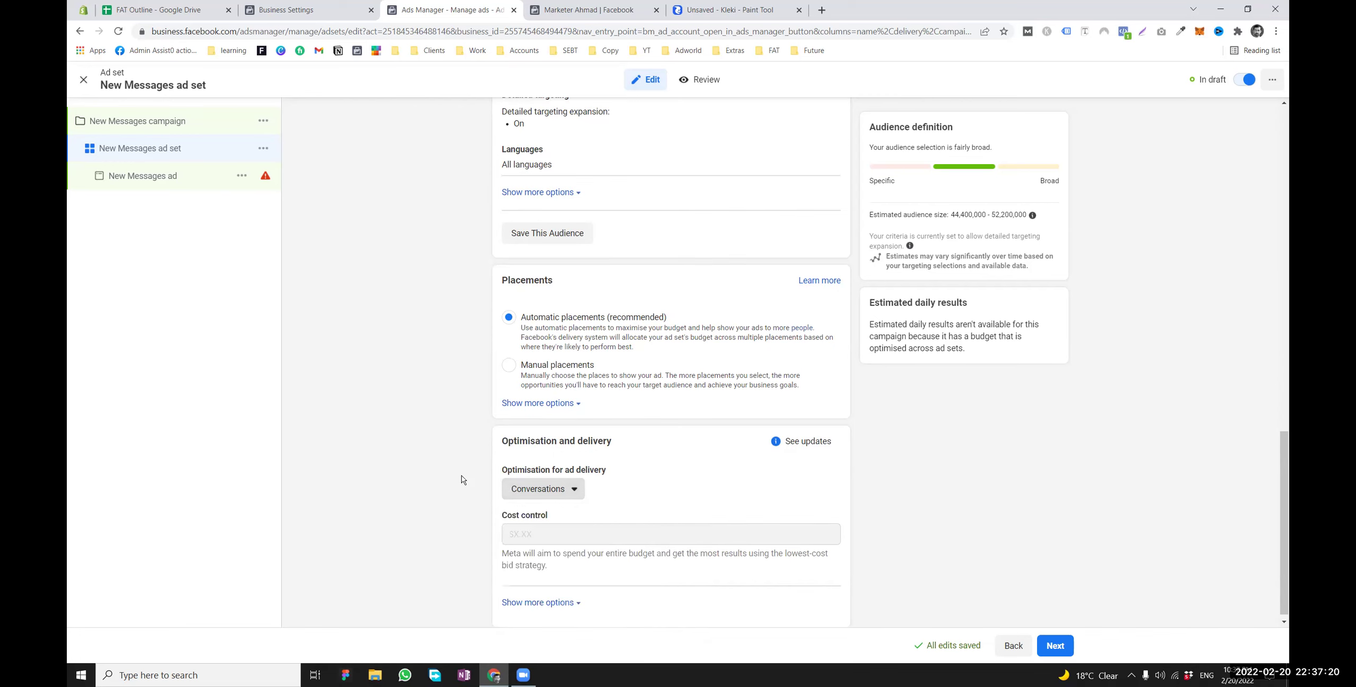
# Check the ad set's messaging apps again and keep Conversations as its optimisation for ad delivery
pyautogui.scroll(15, 460, 475)
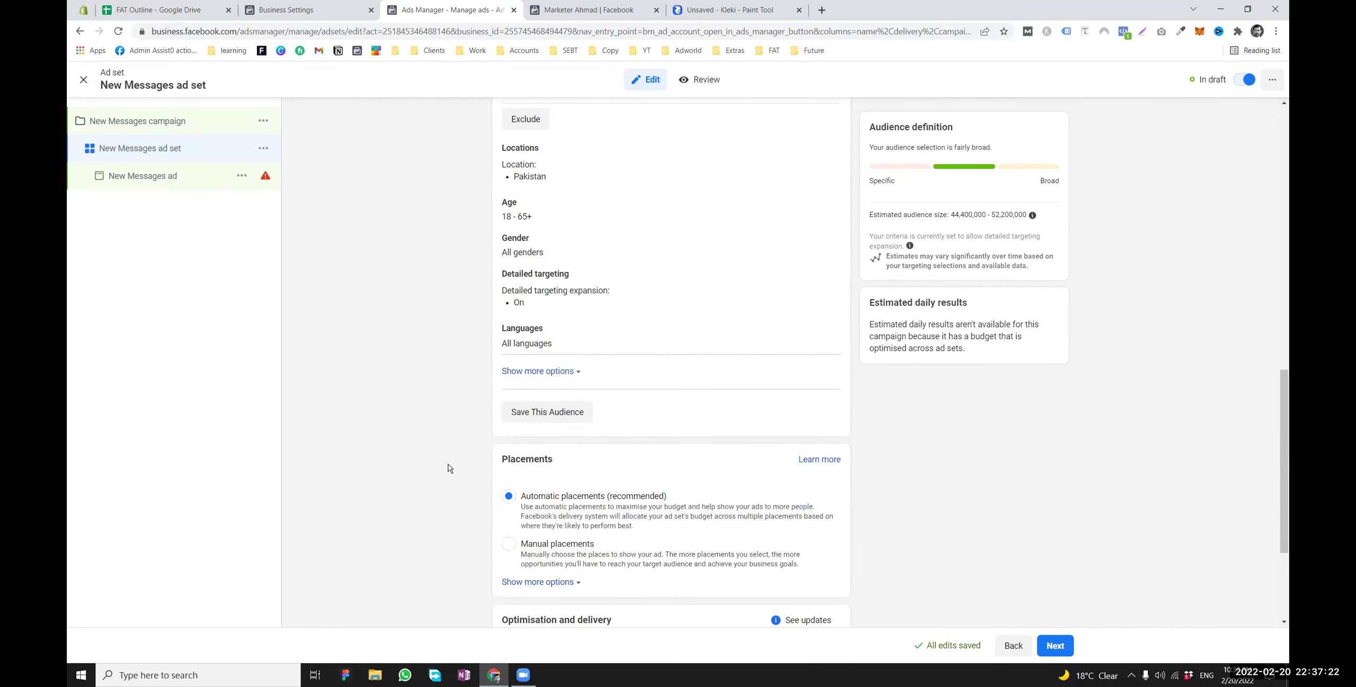
pyautogui.scroll(1, 425, 451)
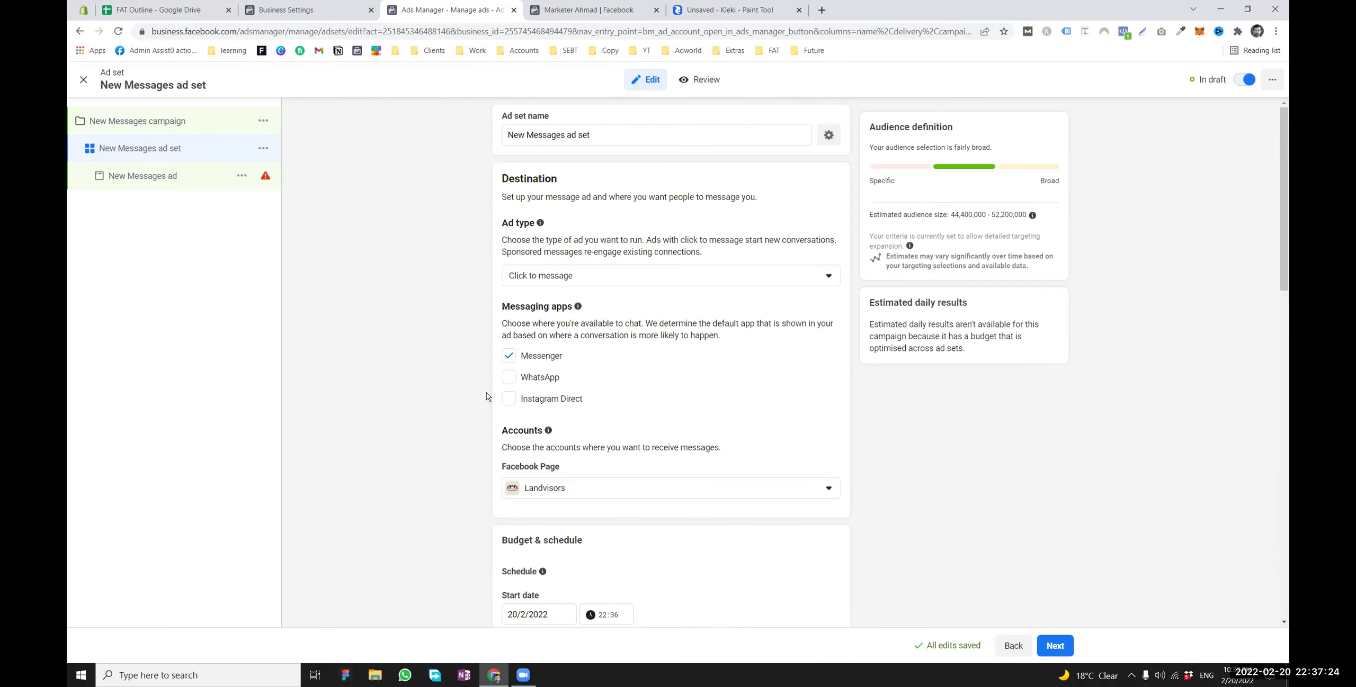
pyautogui.scroll(-15, 488, 397)
pyautogui.click(536, 489)
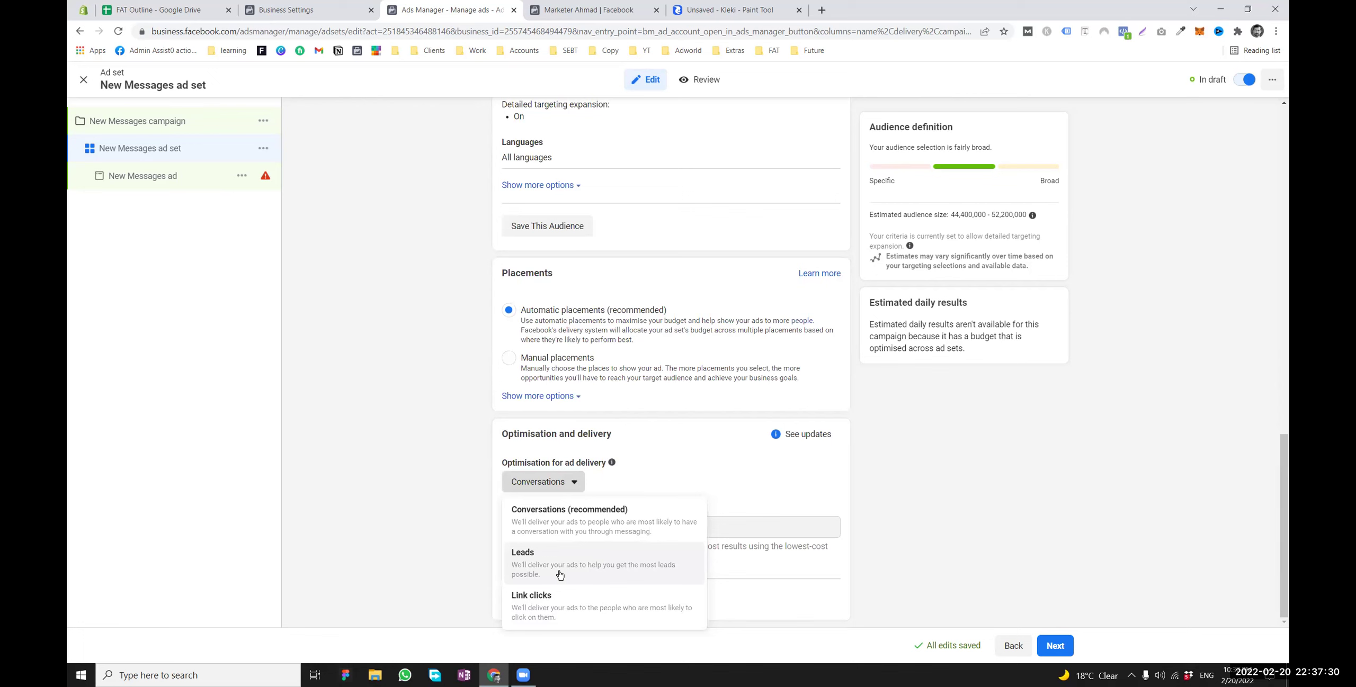
pyautogui.click(554, 532)
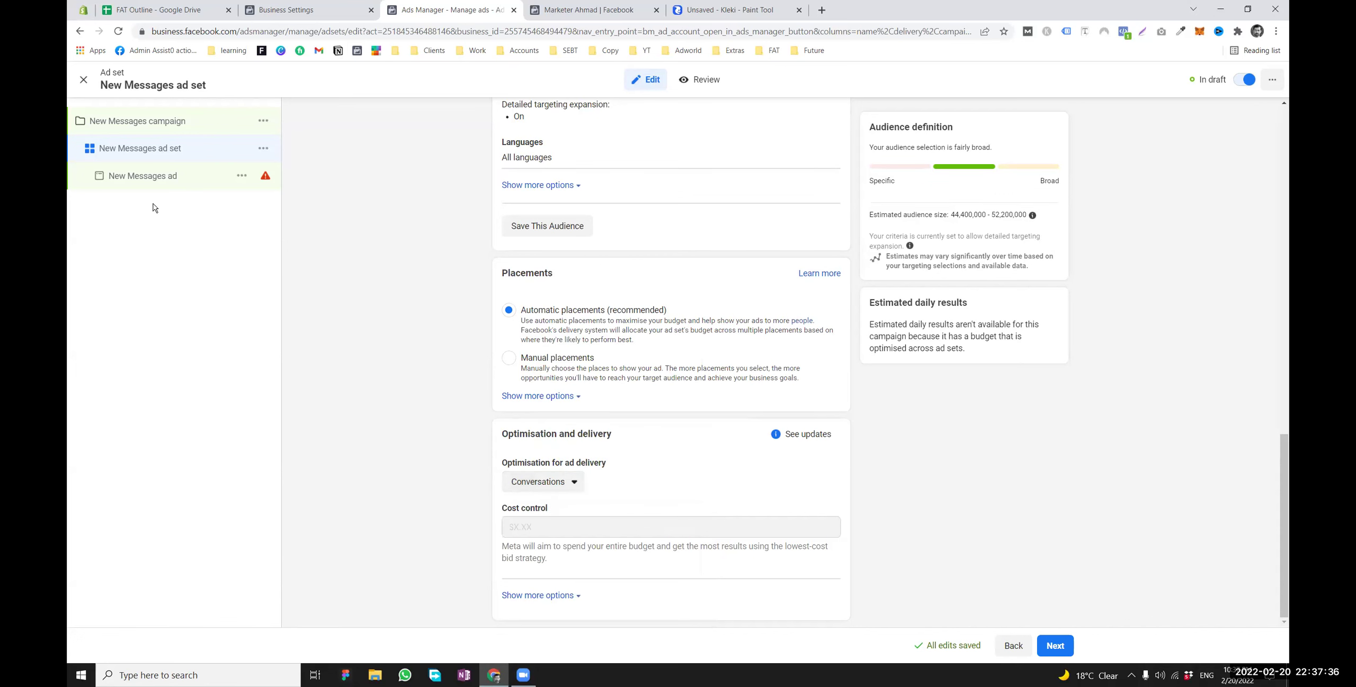
# Review the New Messages ad's Facebook Page, available Instagram accounts, format and creative settings for the Messenger destination
pyautogui.click(156, 181)
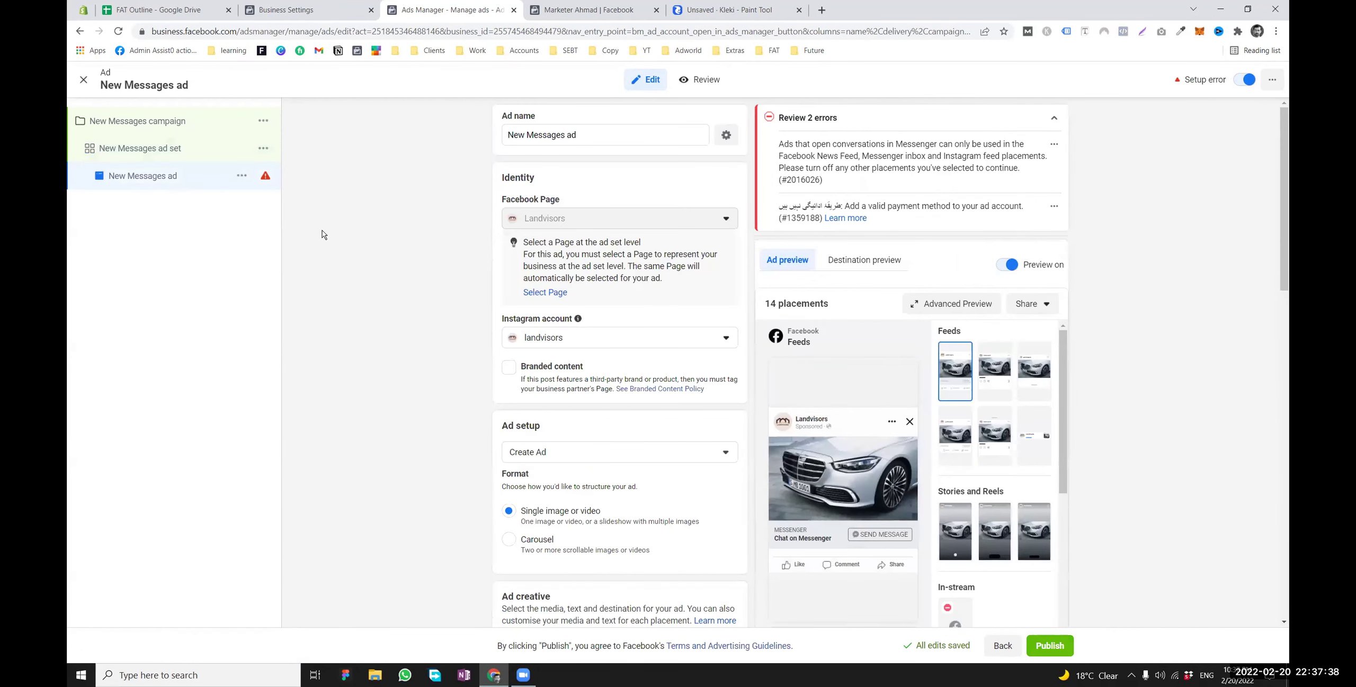
pyautogui.scroll(-2, 510, 263)
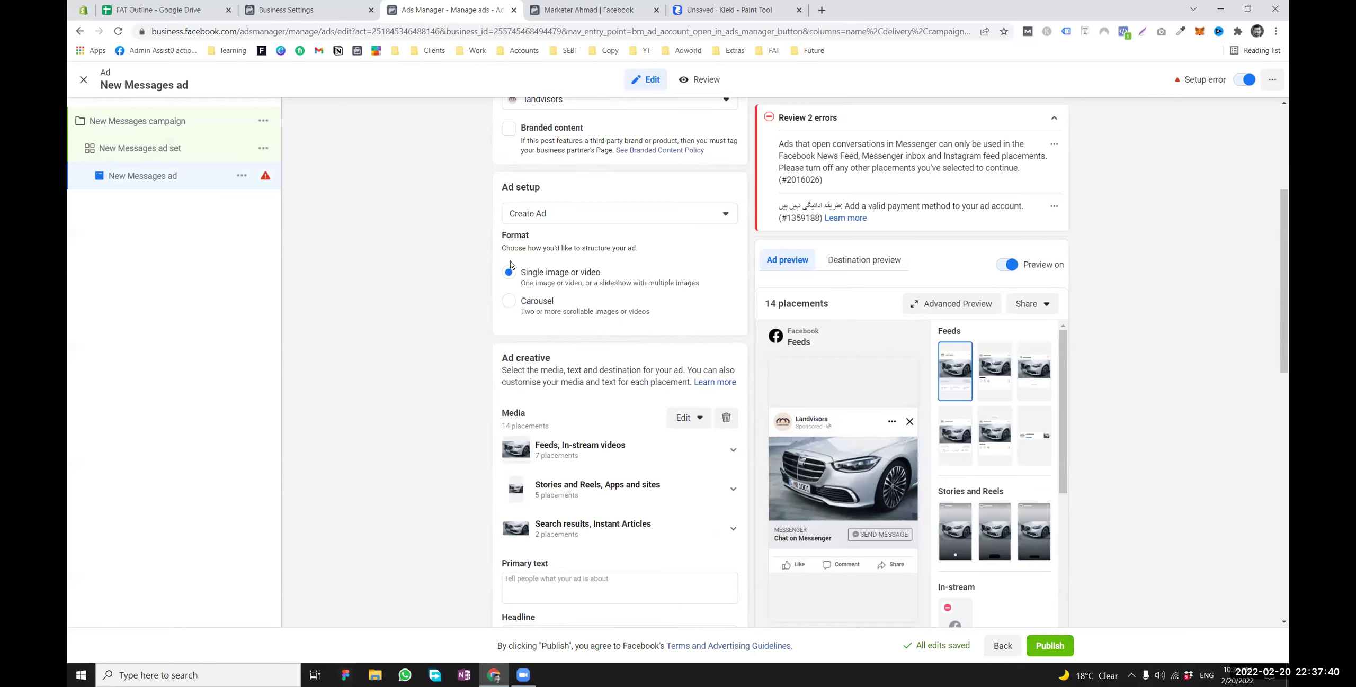
pyautogui.scroll(-5, 510, 263)
pyautogui.scroll(7, 519, 264)
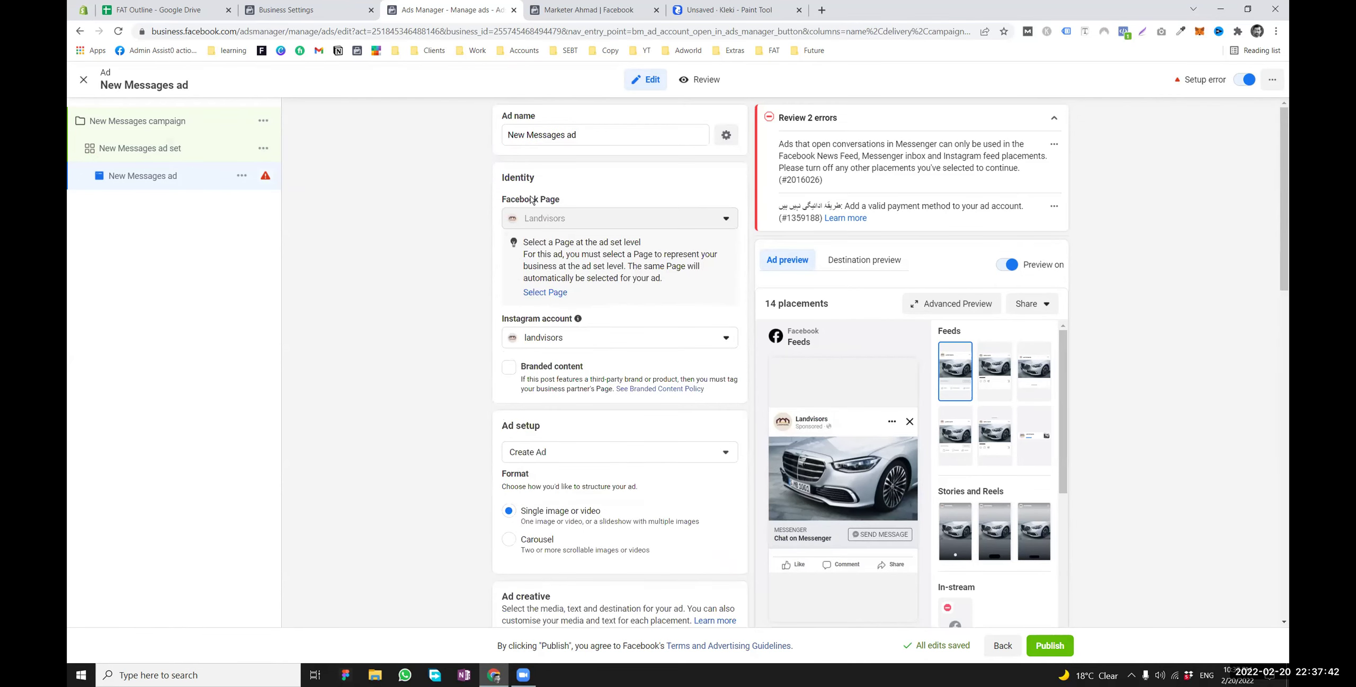
pyautogui.scroll(-1, 531, 268)
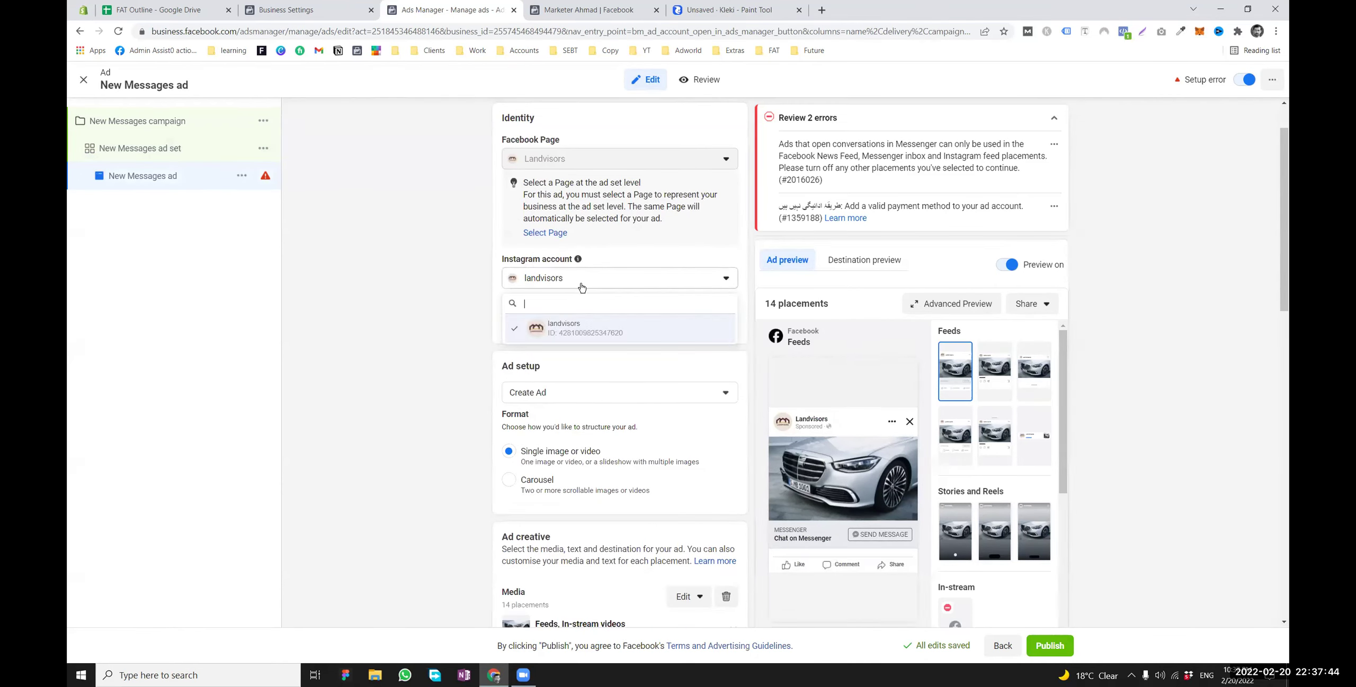
pyautogui.scroll(1, 553, 218)
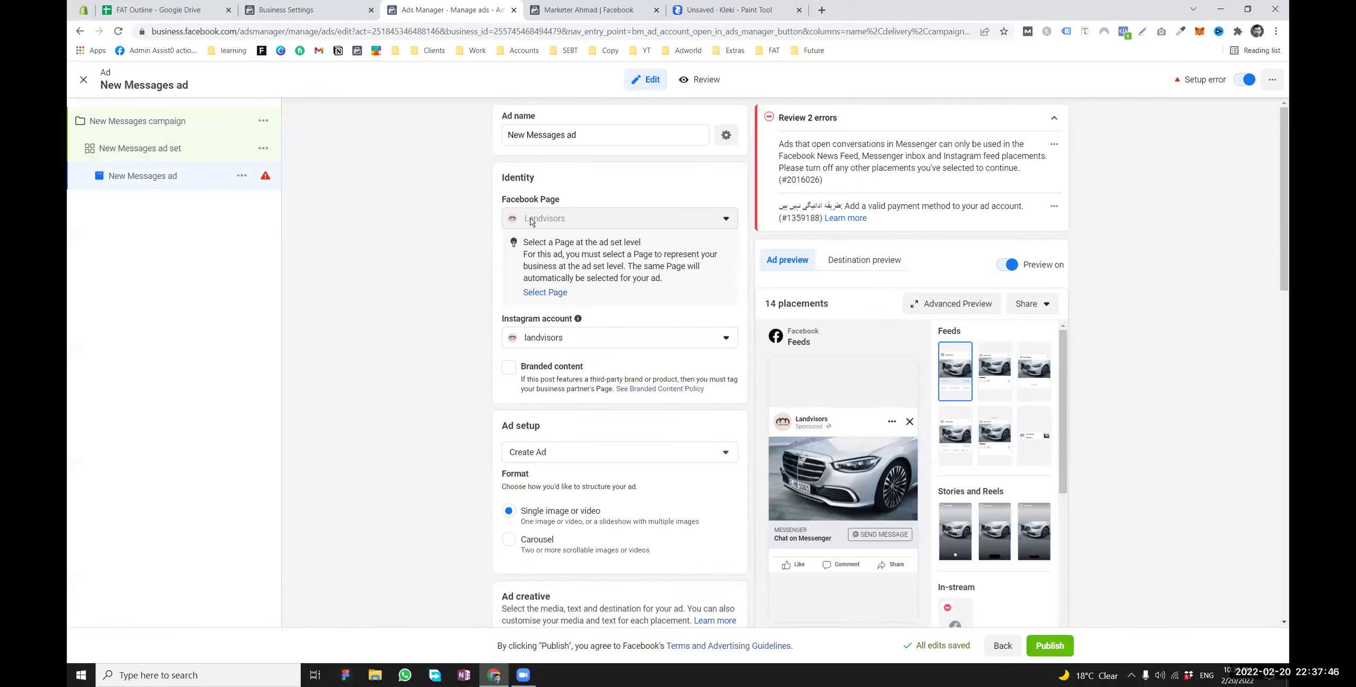
pyautogui.scroll(-3, 508, 244)
pyautogui.scroll(-3, 503, 244)
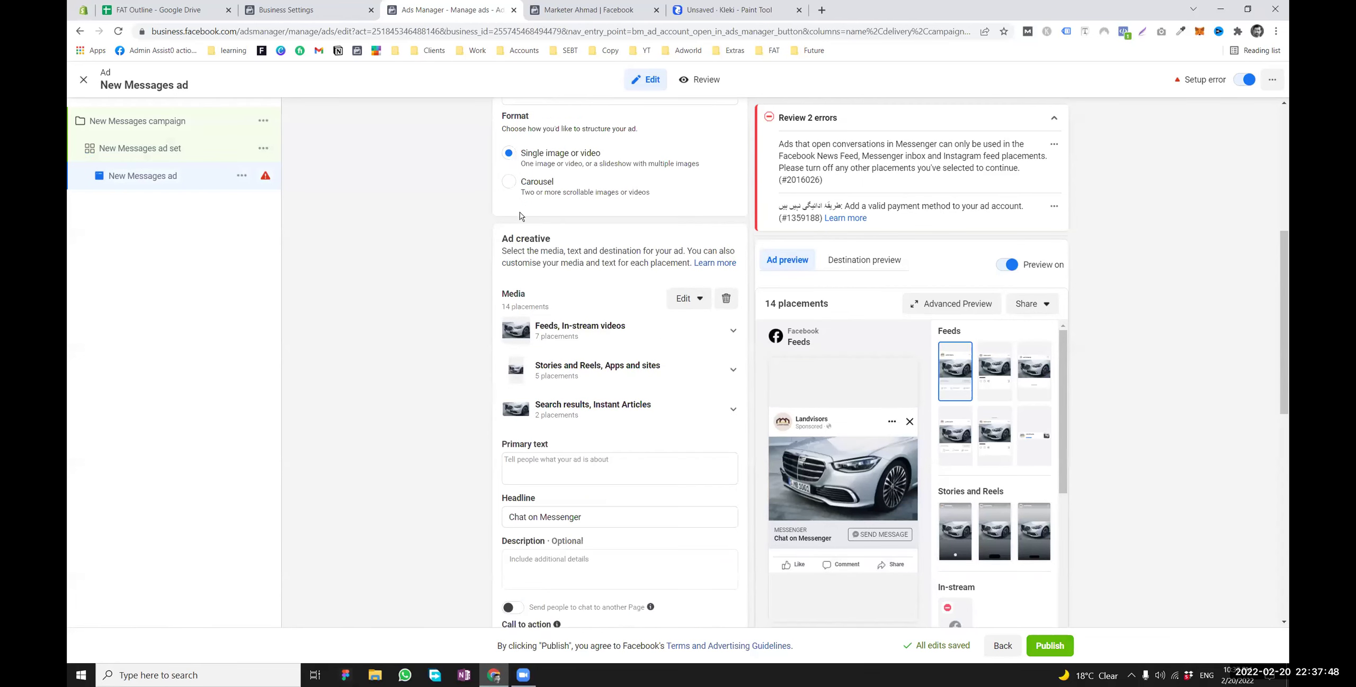
# Try the Carousel format for the New Messages ad and return it to Single image or video
pyautogui.click(509, 182)
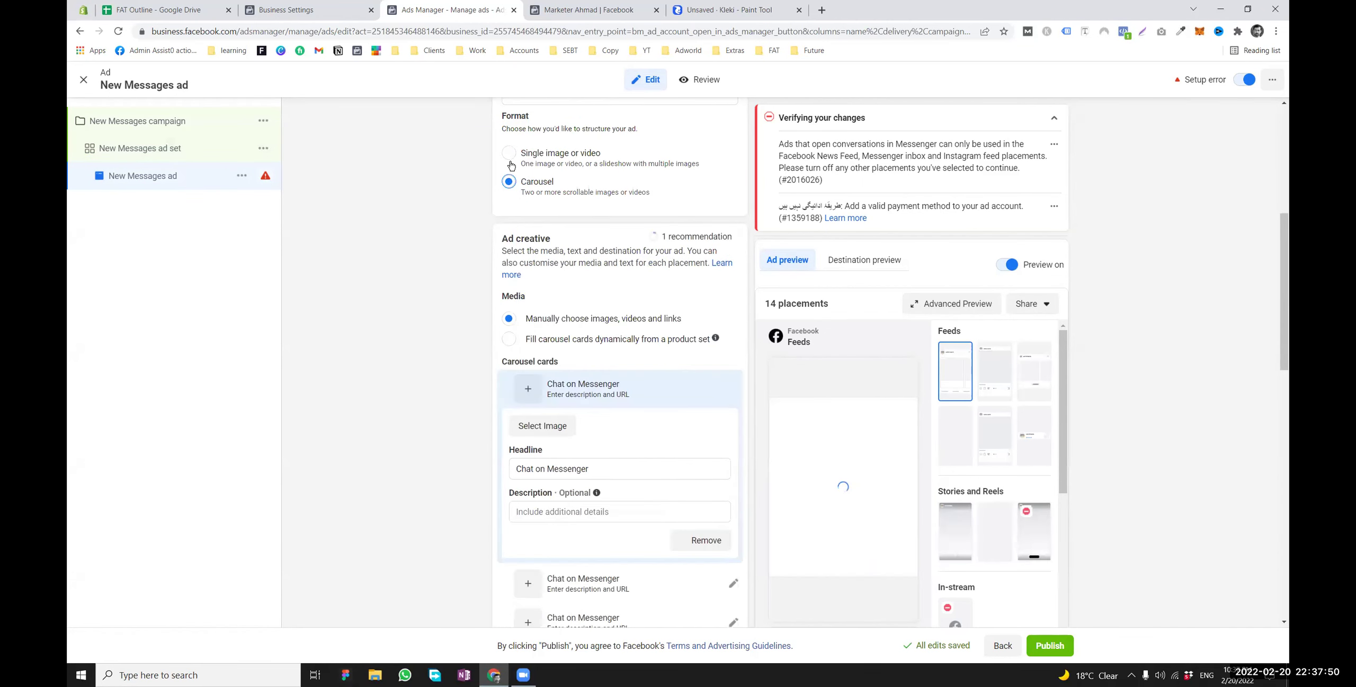
pyautogui.click(508, 154)
# Fill in the ad's placeholder copy with primary text "dsfvfsd", headline "vsdvs" and description "svddv"
pyautogui.scroll(-3, 530, 222)
pyautogui.scroll(2, 550, 292)
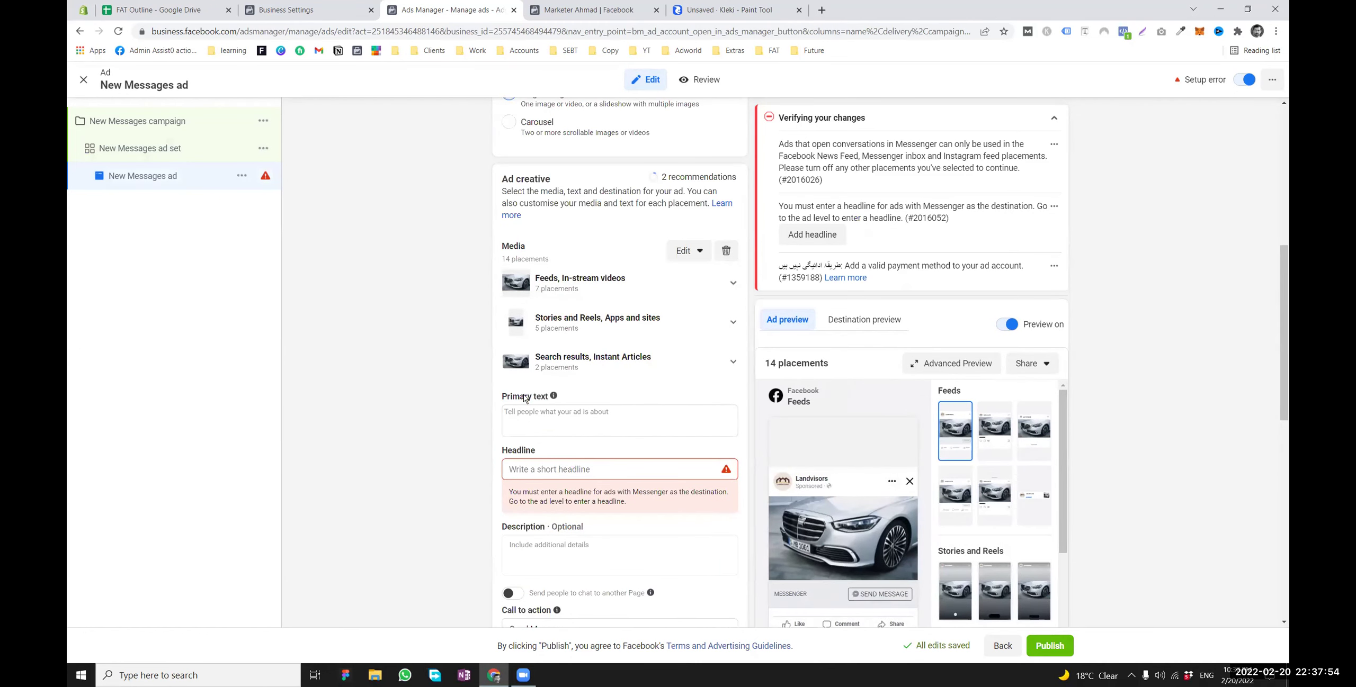
pyautogui.write('dsfvfsd')
pyautogui.click(552, 503)
pyautogui.write('vsdvs')
pyautogui.scroll(-5, 463, 468)
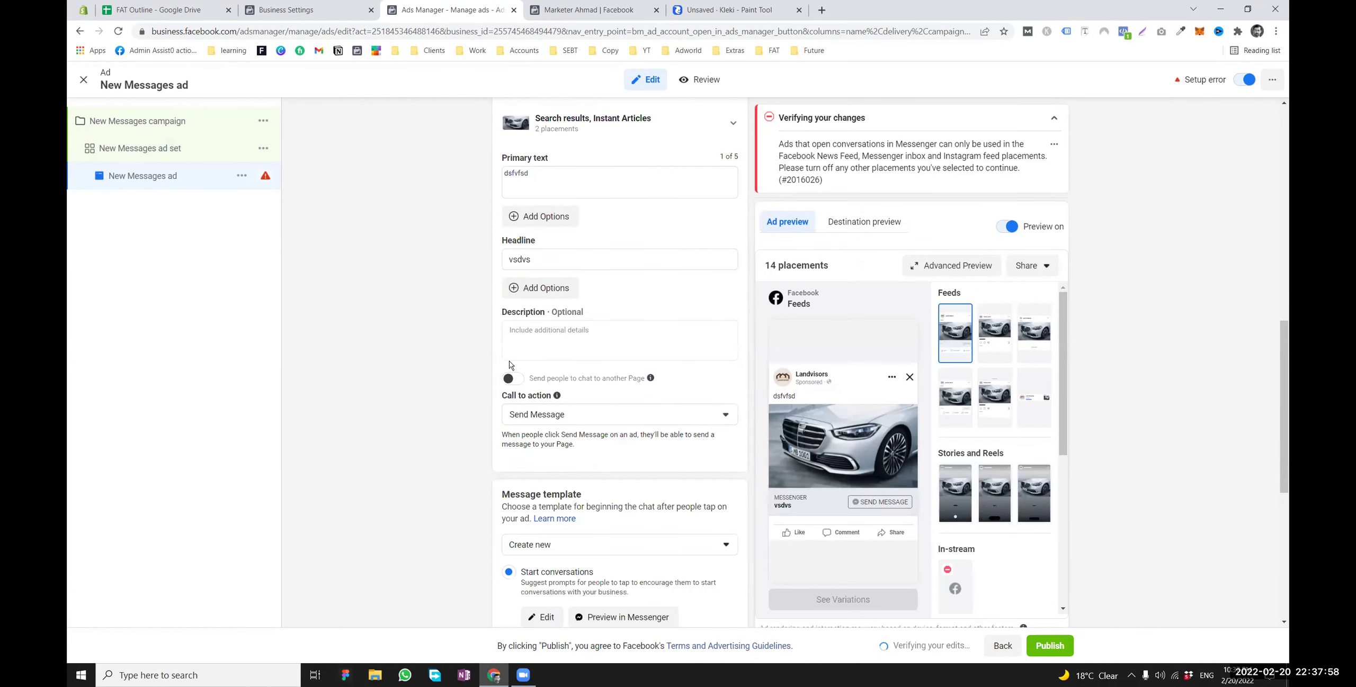
pyautogui.click(544, 276)
pyautogui.write('svddv')
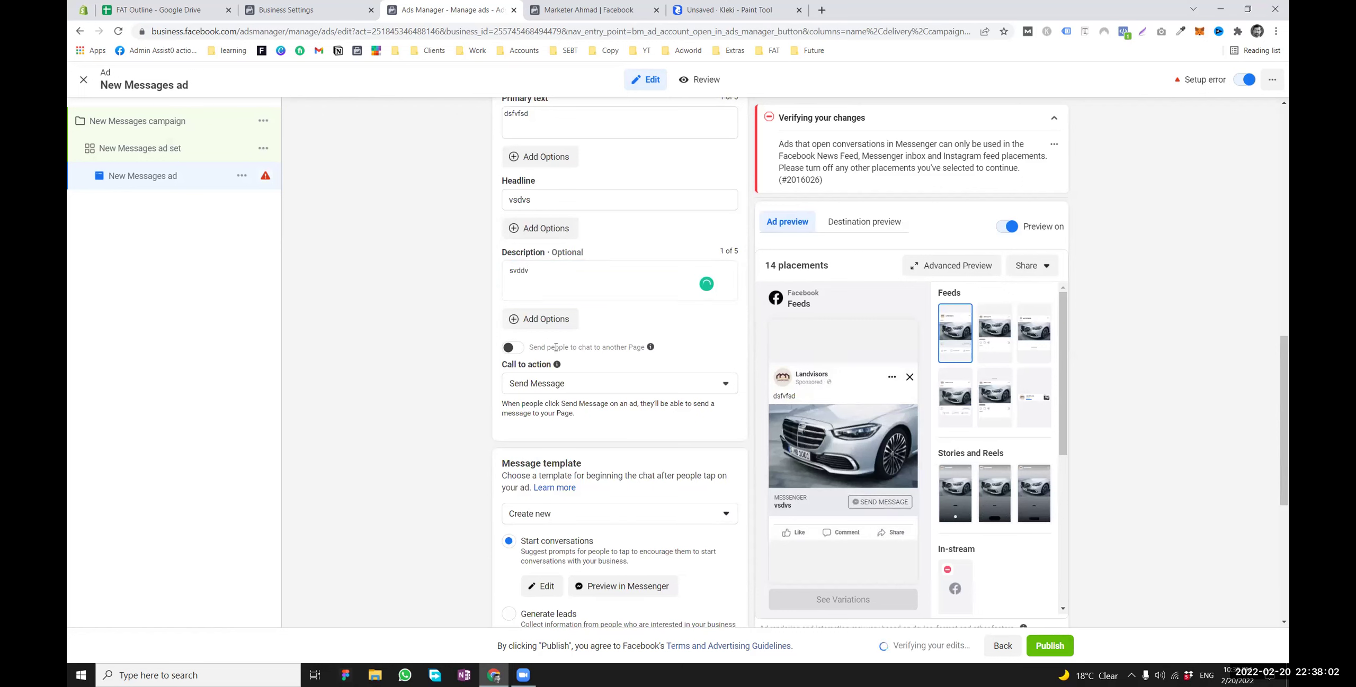
# Read the explanation of sending people to chat to another Page and try to turn that option on
pyautogui.moveTo(651, 348)
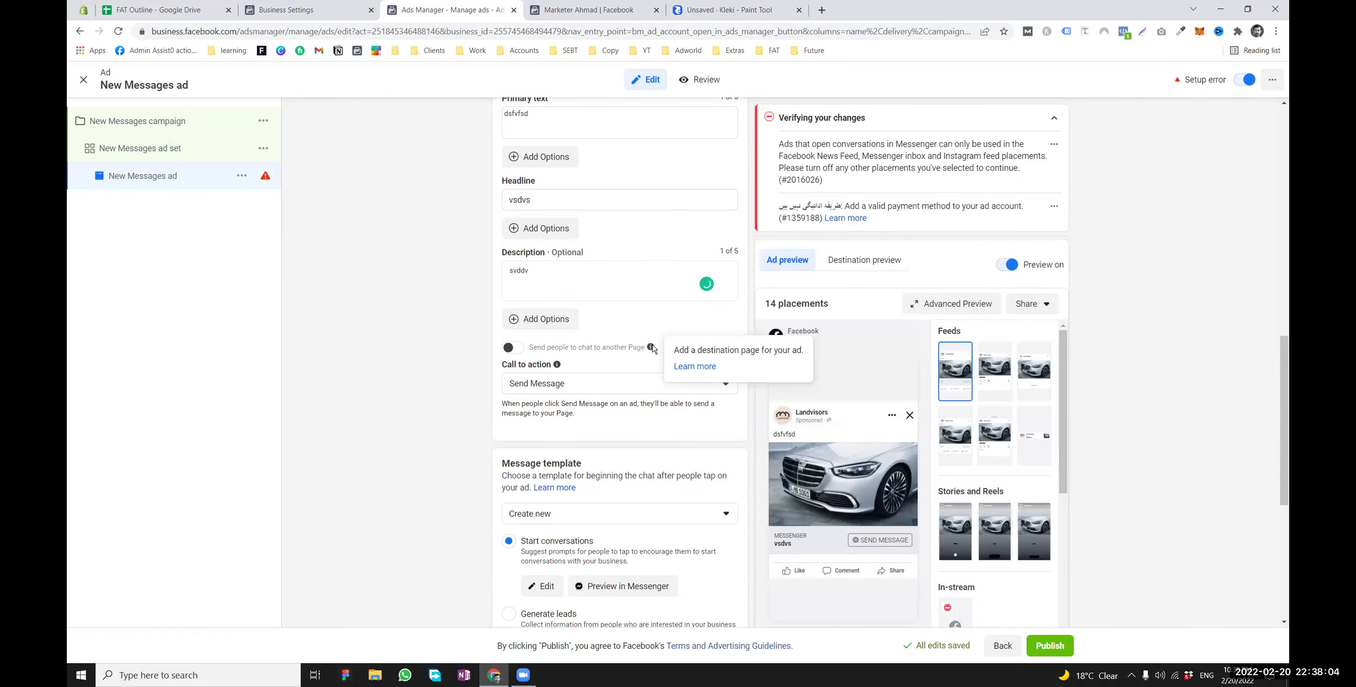
pyautogui.click(524, 352)
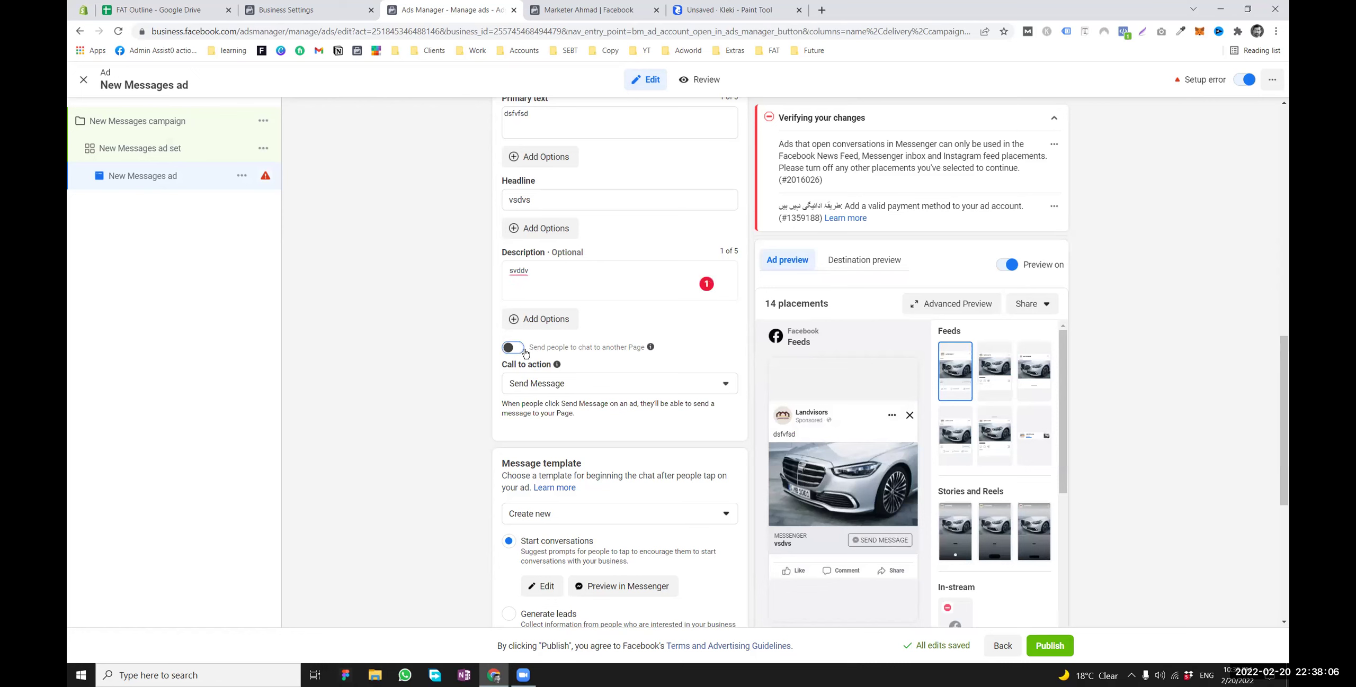
# Look through the destination Page choices and turn off sending people to chat to another Page
pyautogui.click(570, 394)
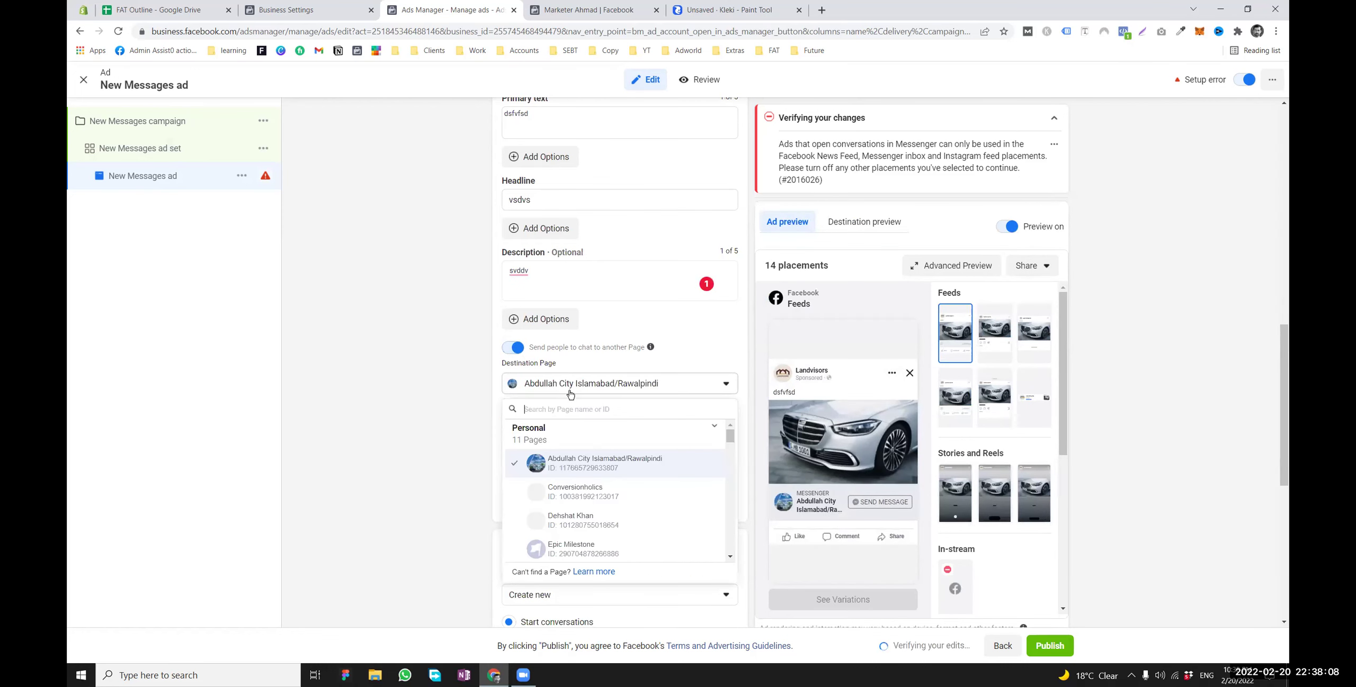
pyautogui.scroll(-3, 582, 524)
pyautogui.scroll(5, 590, 503)
pyautogui.click(517, 359)
pyautogui.click(516, 358)
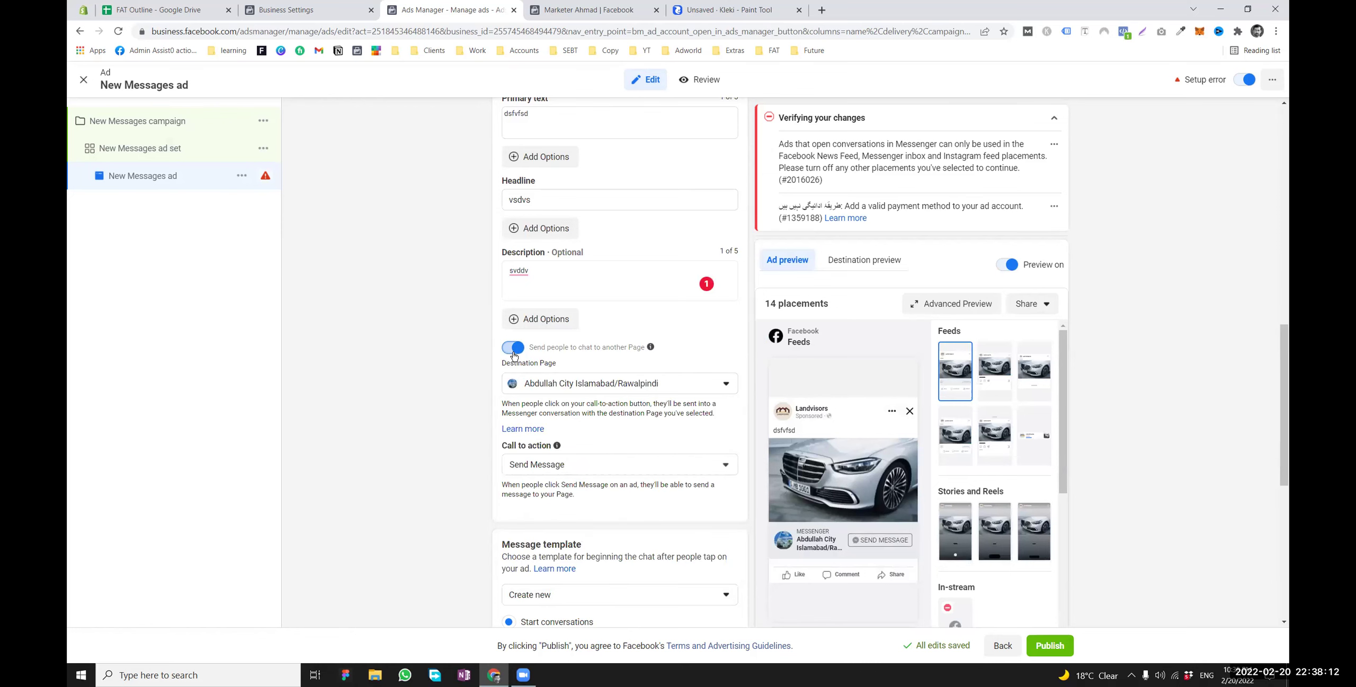
pyautogui.scroll(15, 535, 286)
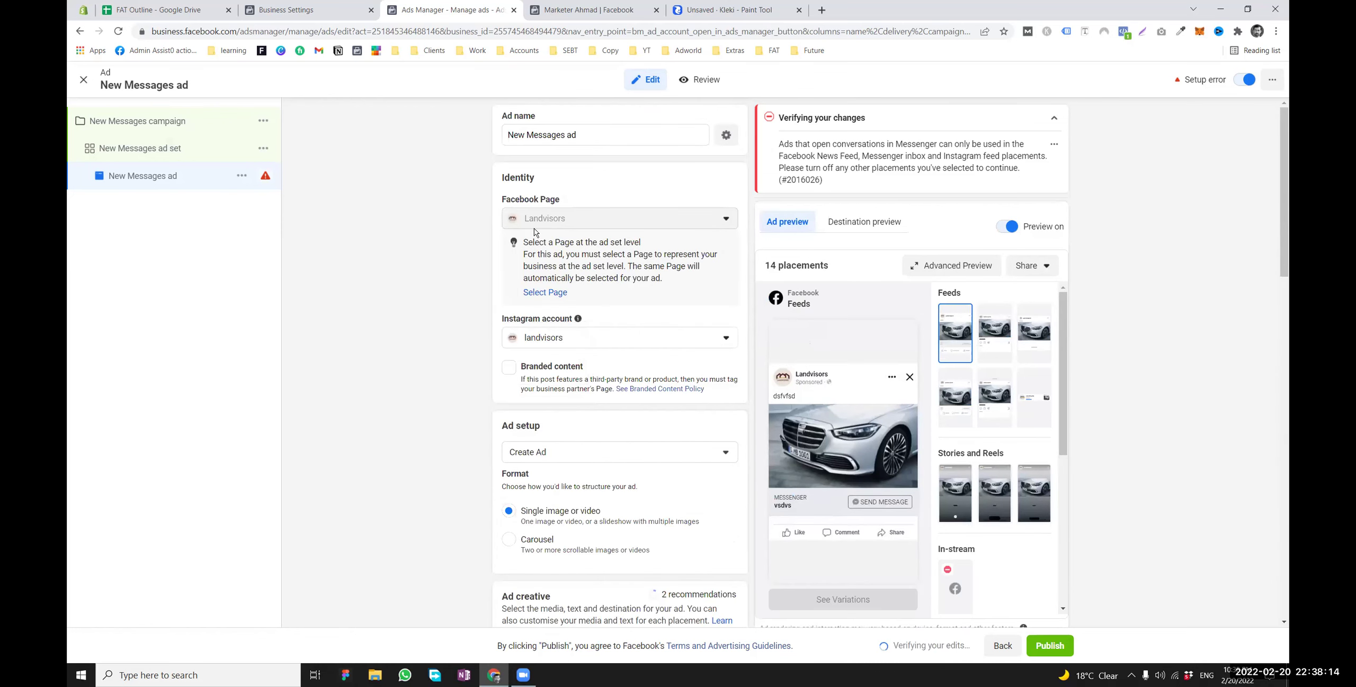
pyautogui.scroll(-15, 535, 232)
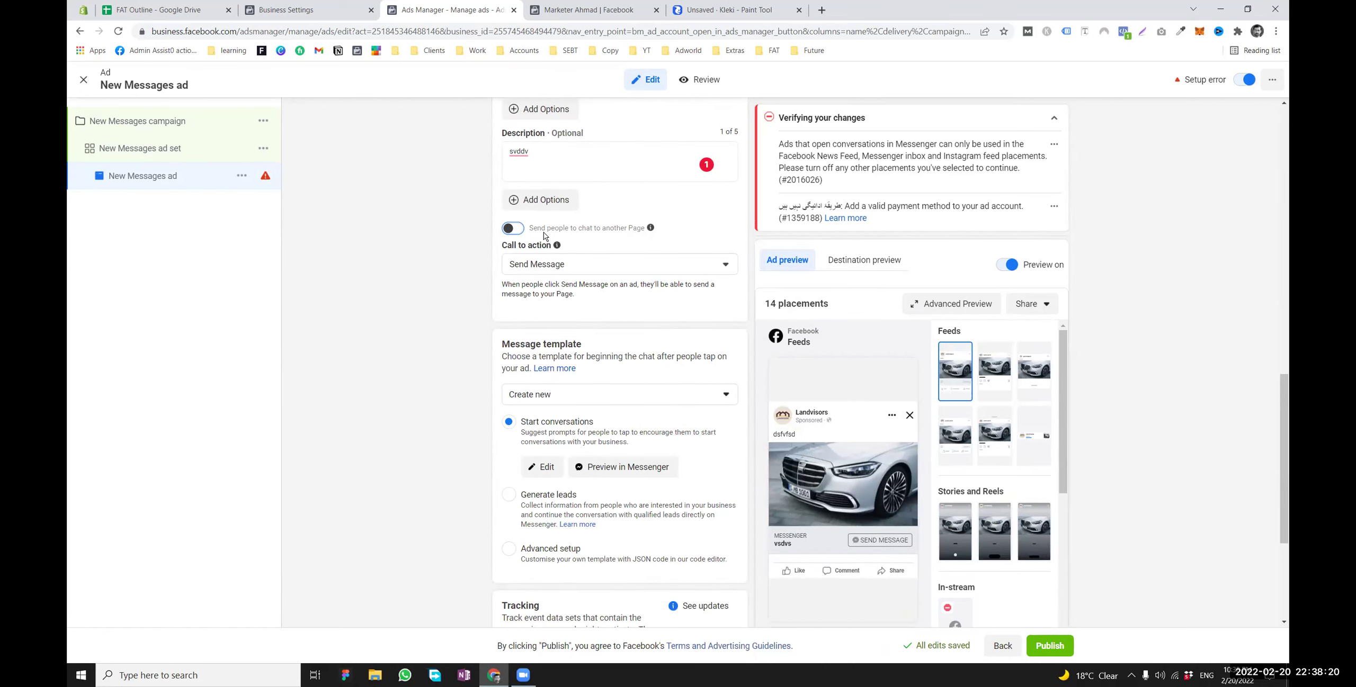
# Open the Start conversations message template for editing and examine its greeting in the chat preview
pyautogui.scroll(-1, 463, 351)
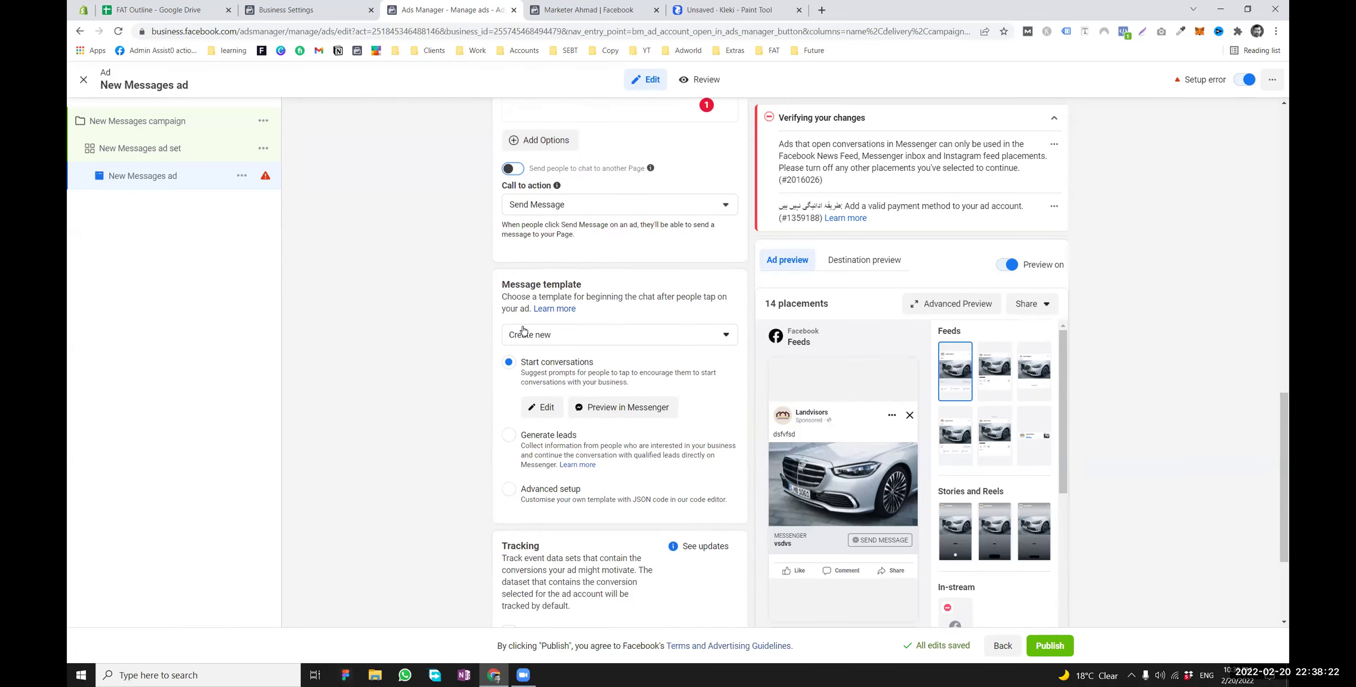
pyautogui.scroll(-1, 533, 286)
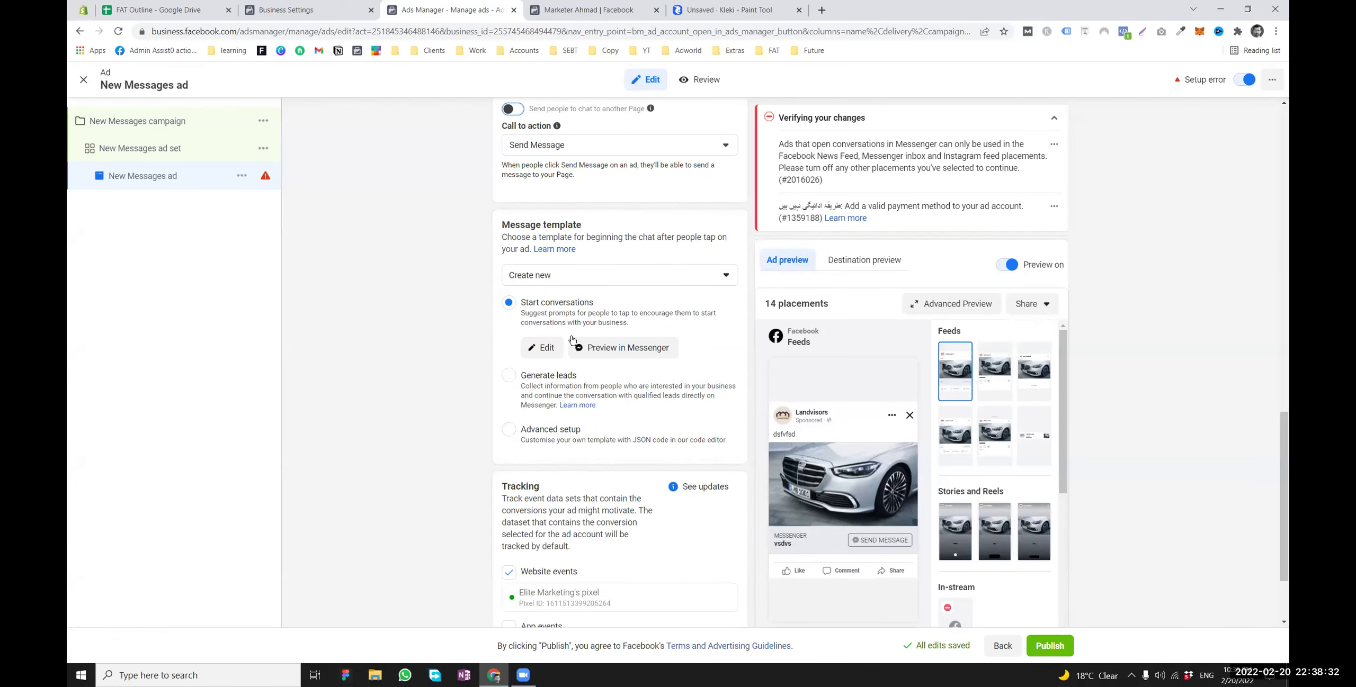
pyautogui.click(542, 352)
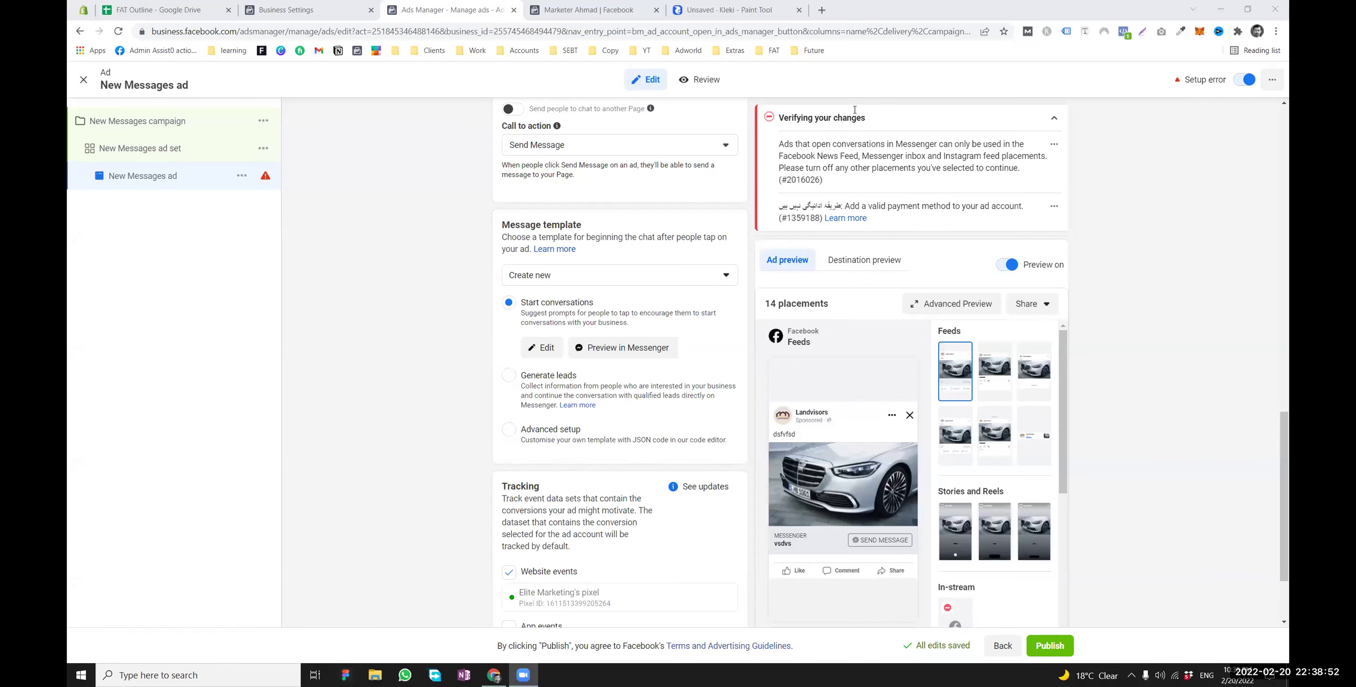
pyautogui.scroll(-2, 641, 335)
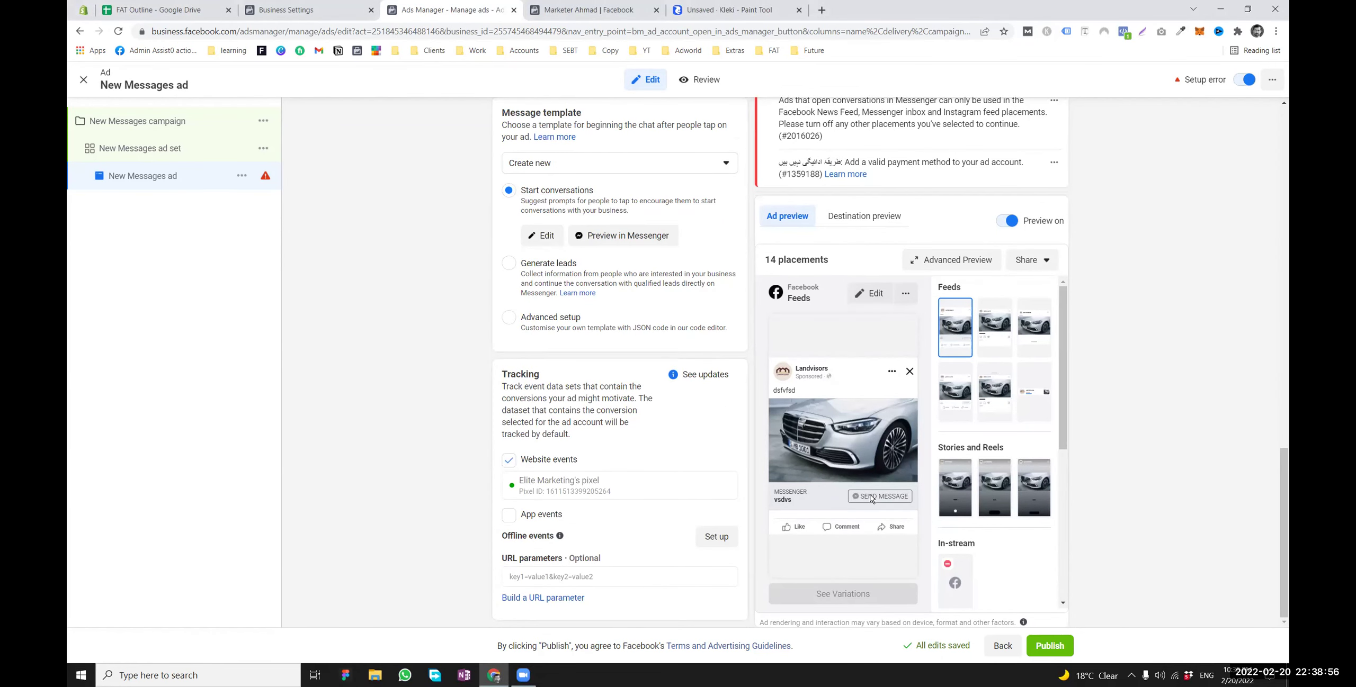
pyautogui.click(537, 235)
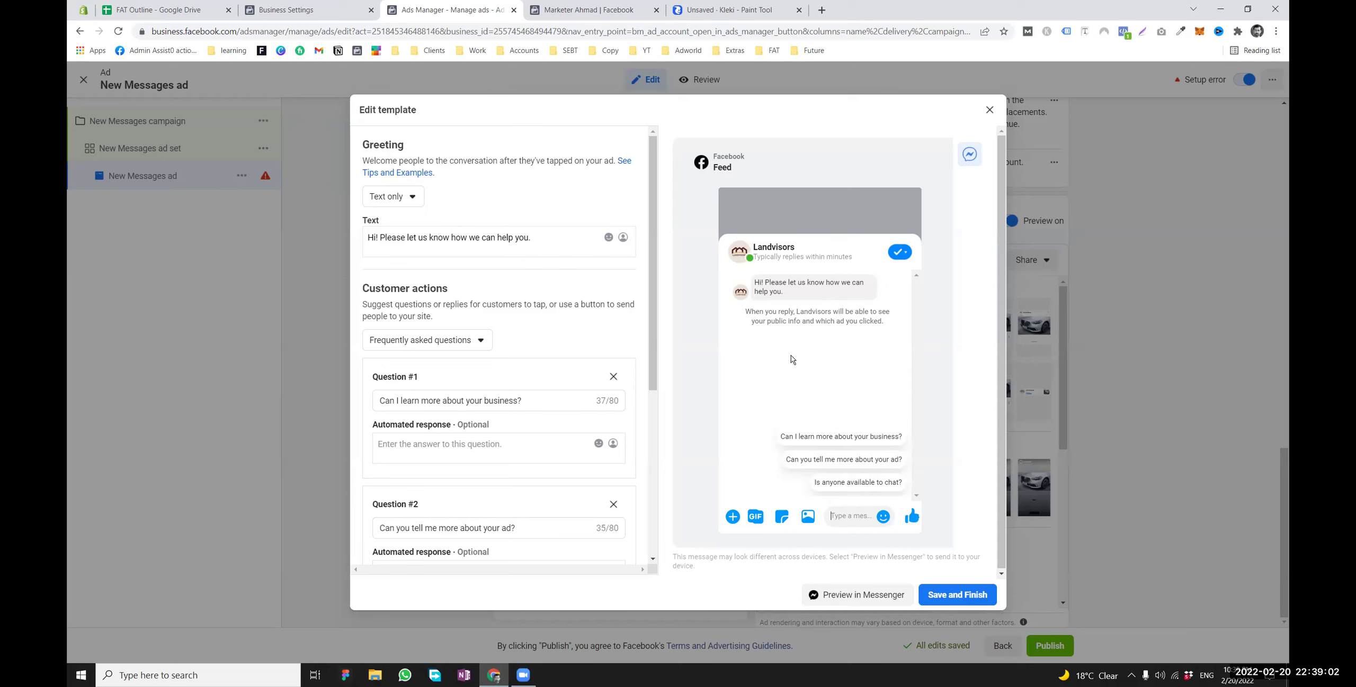
pyautogui.moveTo(759, 245); pyautogui.dragTo(776, 290)
pyautogui.click(777, 290)
# Replace the template's greeting text with "Asslam o Alaikum Dear," and "How are you." on a second line
pyautogui.click(509, 240)
pyautogui.hotkey('ctrl', 'a')
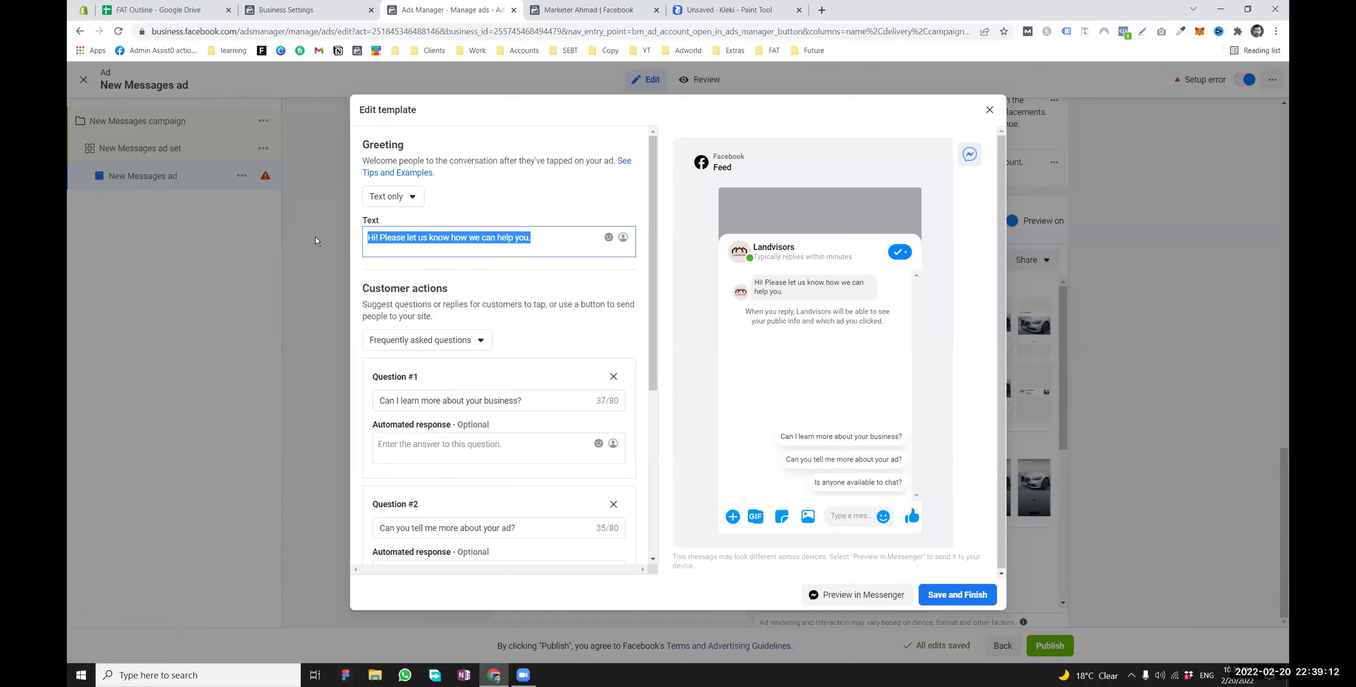
pyautogui.write('Asslam o Alaikum Dear,')
pyautogui.press('Return')
pyautogui.write('How are you.')
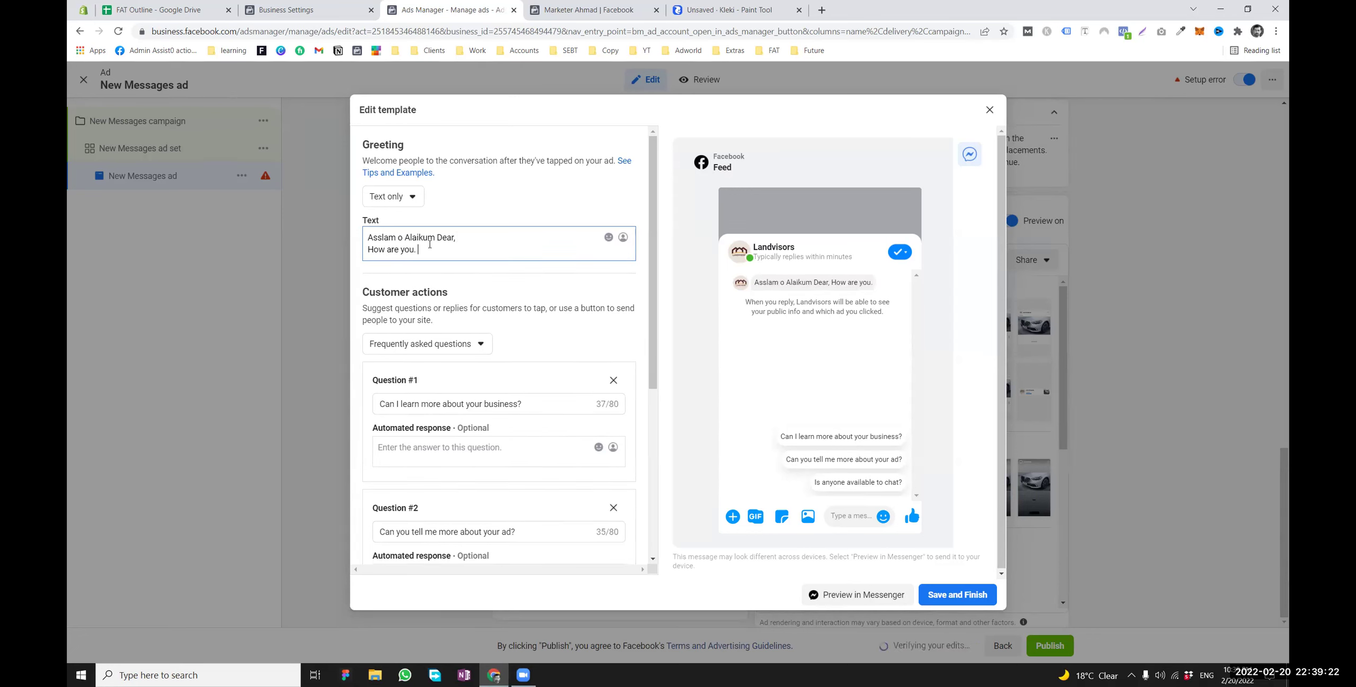
# Compare the two-line greeting text with how it appears in the chat preview
pyautogui.keyDown('shift'); pyautogui.click(365, 252); pyautogui.keyUp('shift')
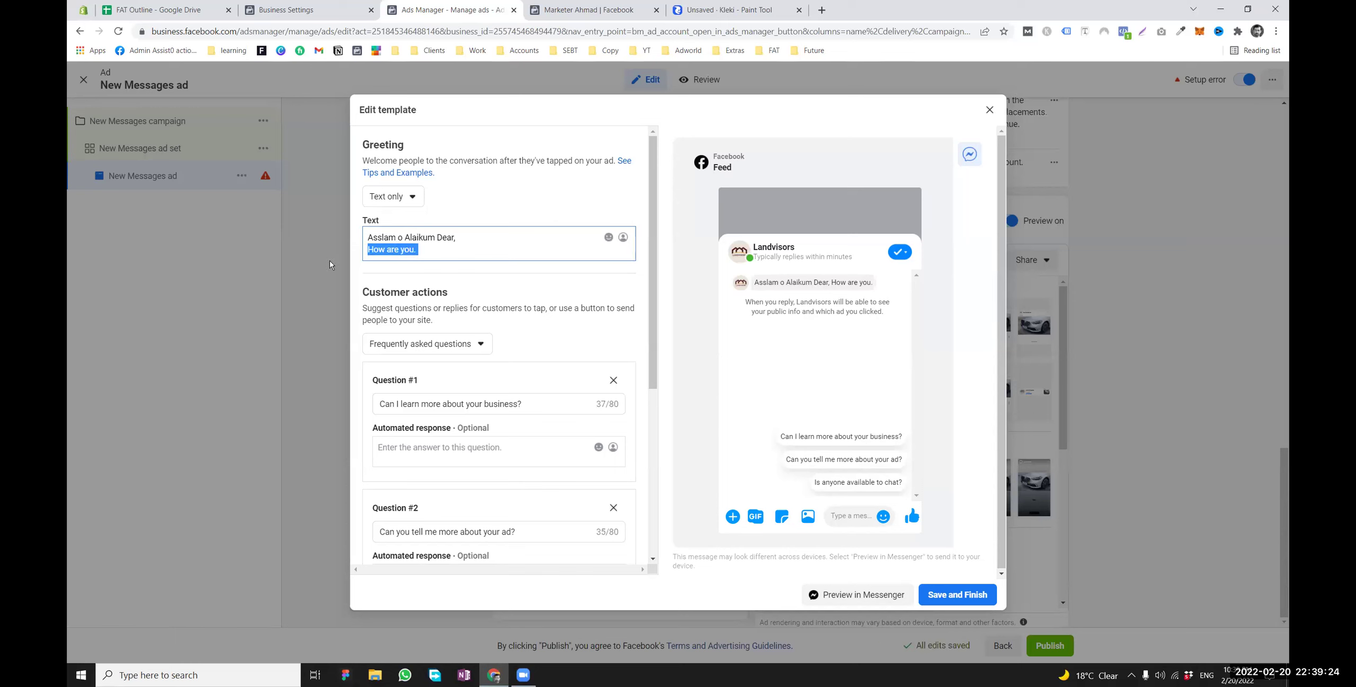
pyautogui.moveTo(437, 291); pyautogui.dragTo(438, 306)
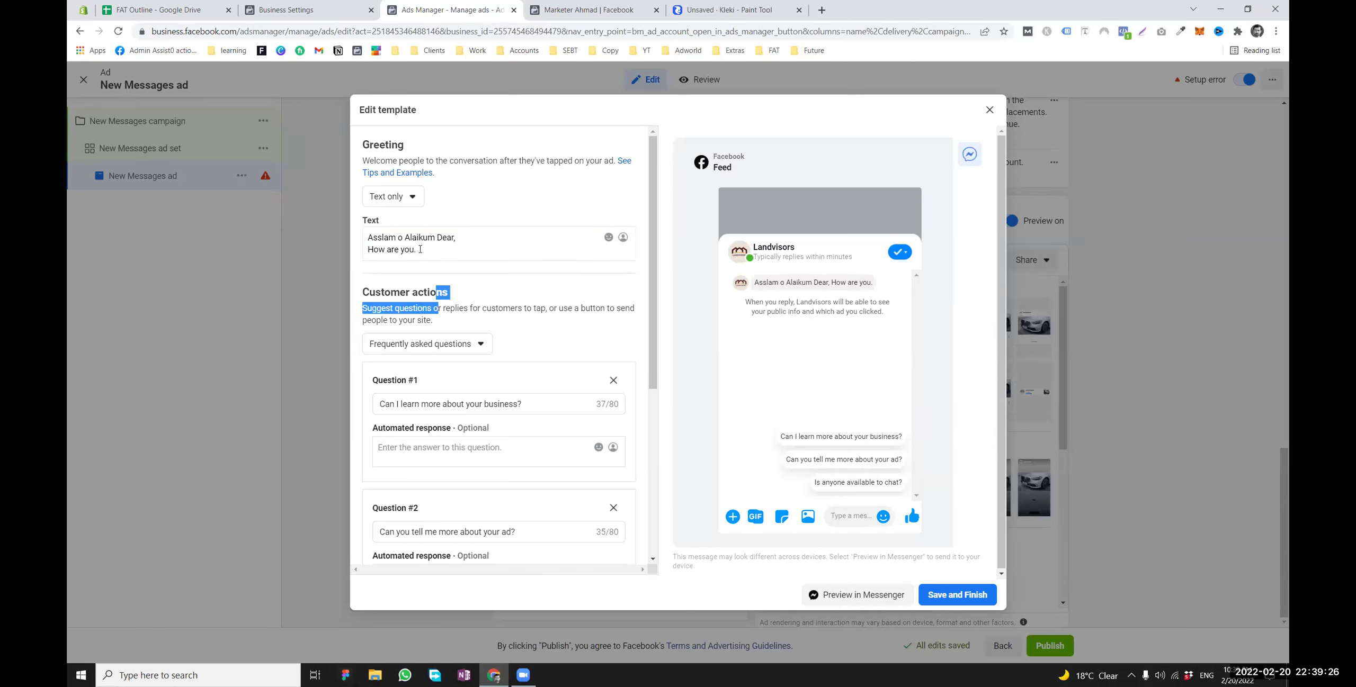
pyautogui.moveTo(420, 249); pyautogui.dragTo(351, 238)
pyautogui.moveTo(766, 282); pyautogui.dragTo(849, 286)
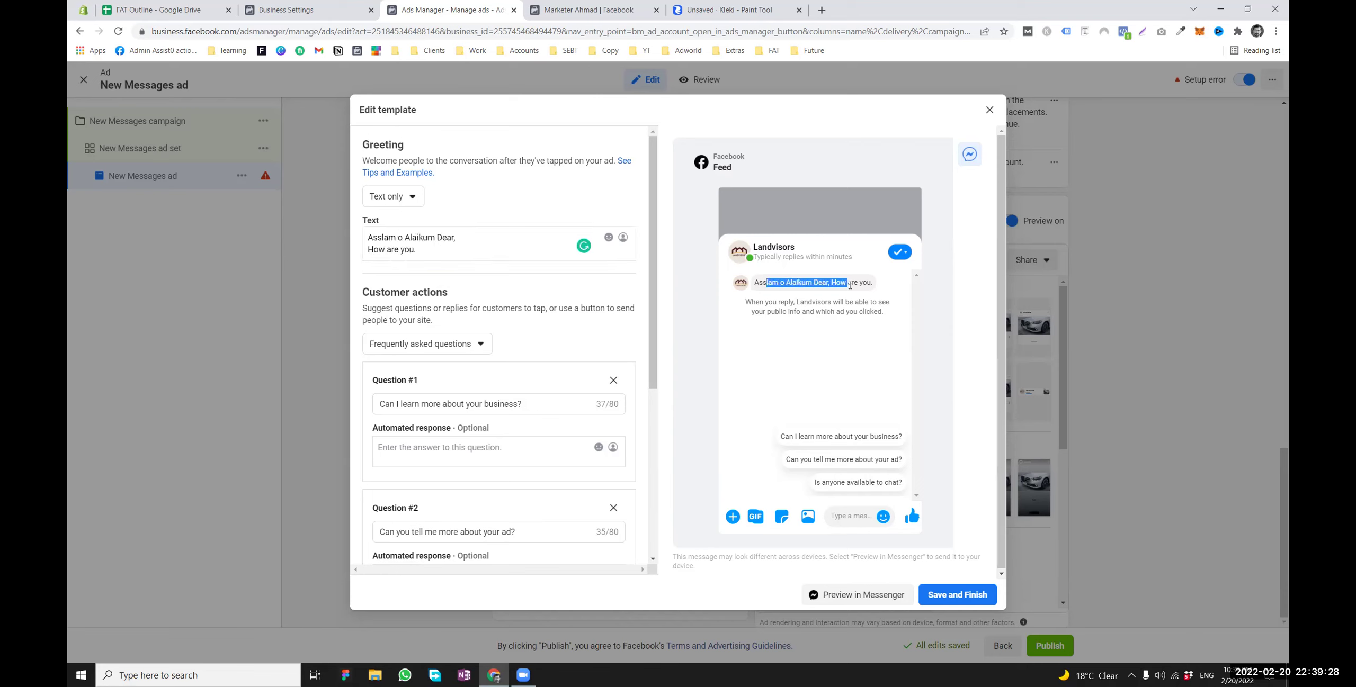
pyautogui.moveTo(418, 252); pyautogui.dragTo(371, 238)
pyautogui.click(419, 250)
pyautogui.click(383, 243)
# Examine the template's frequently asked questions and their optional automated response fields
pyautogui.scroll(-1, 384, 238)
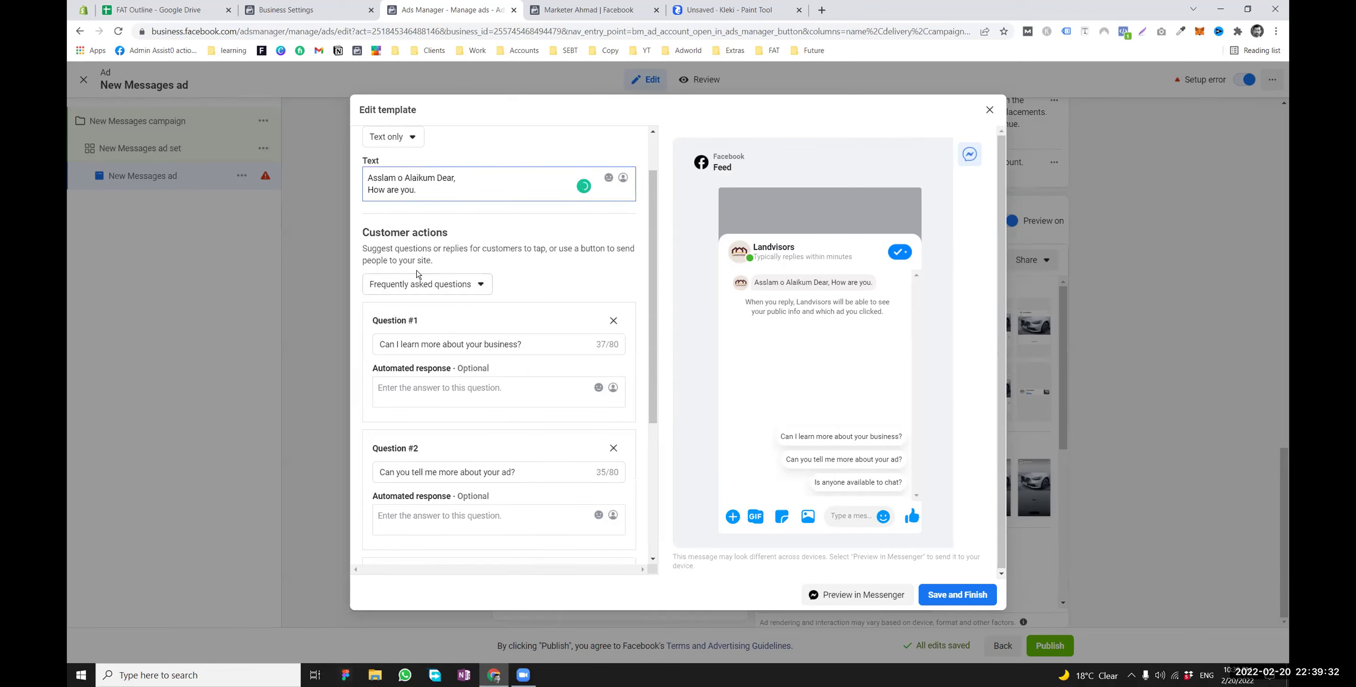
pyautogui.scroll(-1, 466, 327)
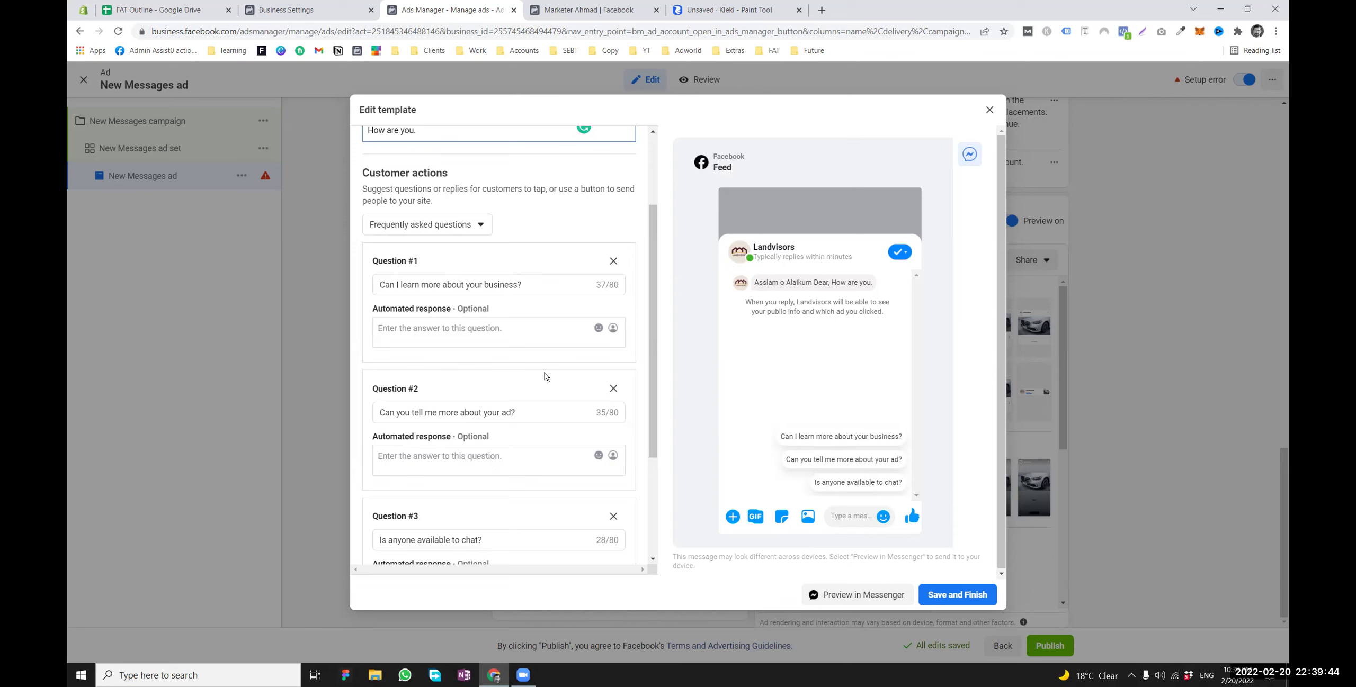
pyautogui.moveTo(527, 286); pyautogui.dragTo(365, 307)
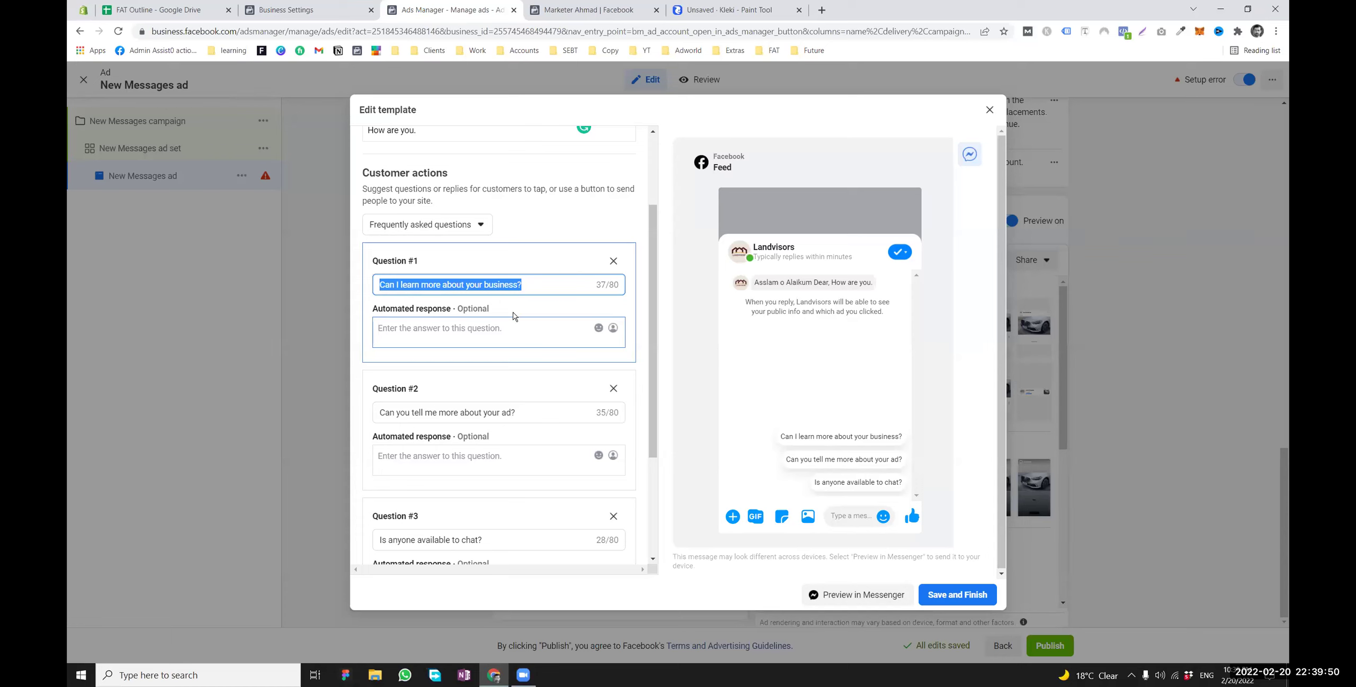
pyautogui.click(518, 330)
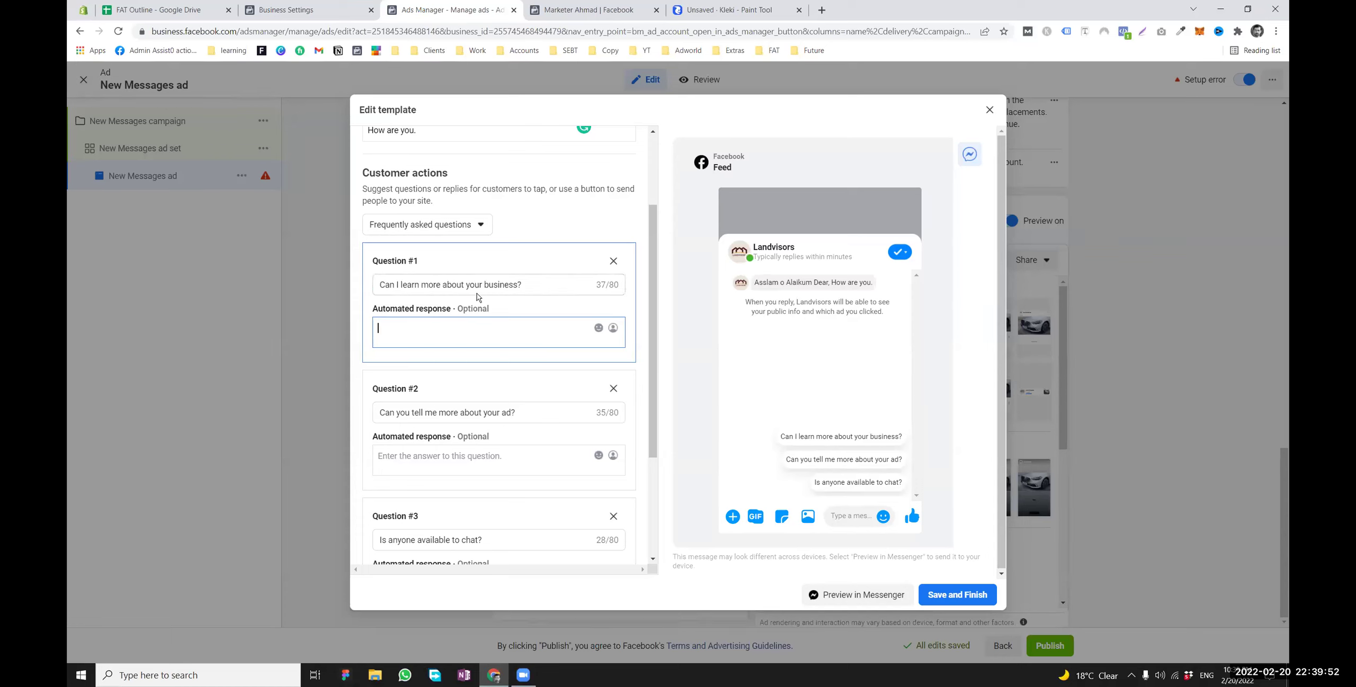
pyautogui.scroll(-3, 466, 318)
pyautogui.scroll(5, 462, 430)
pyautogui.scroll(-5, 530, 380)
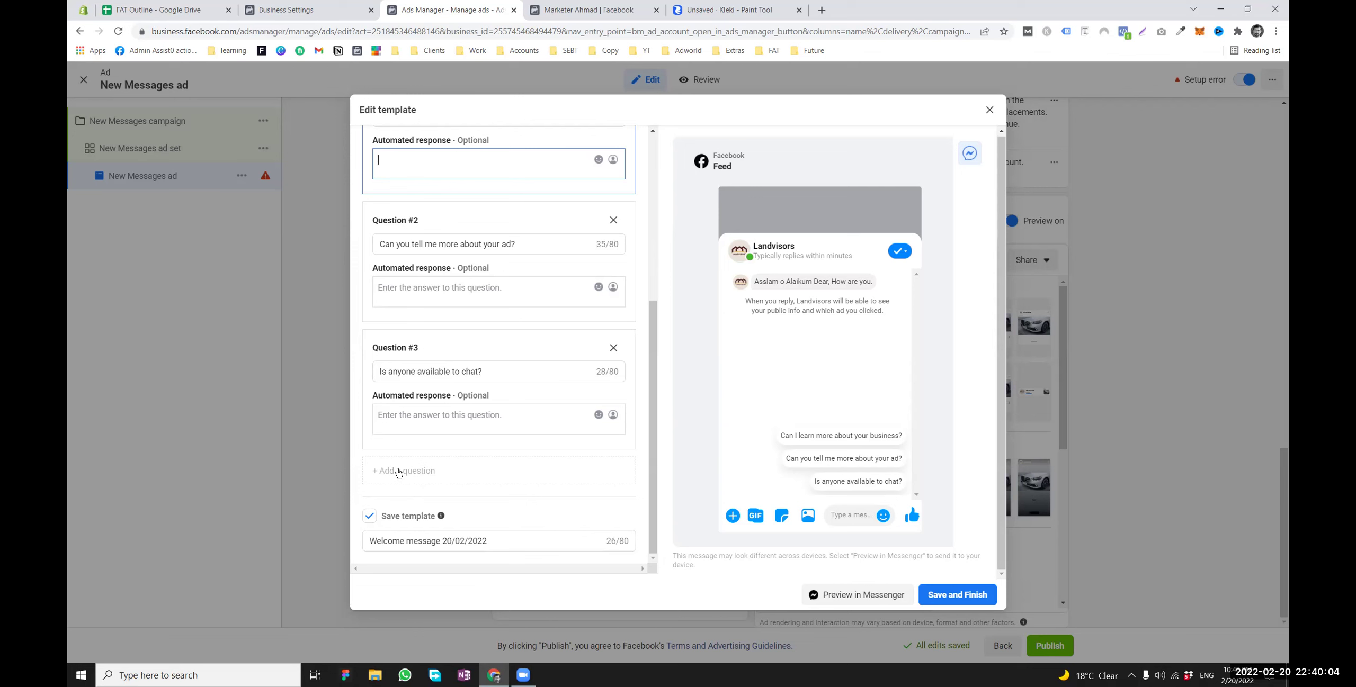
# Name the message template "Test 1" and save it
pyautogui.moveTo(489, 541)
pyautogui.mouseDown()
pyautogui.moveTo(368, 540)
pyautogui.moveTo(465, 540)
pyautogui.mouseUp()
pyautogui.scroll(8, 417, 287)
pyautogui.scroll(-8, 417, 287)
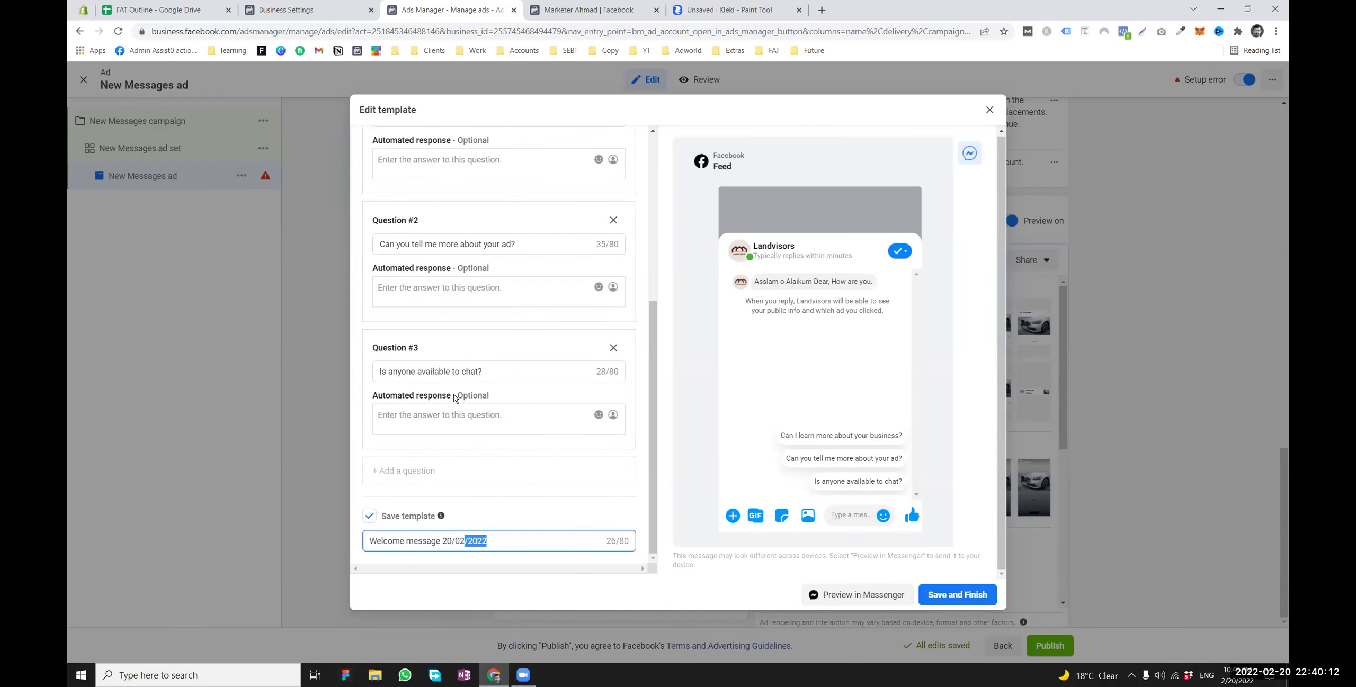
pyautogui.click(505, 548)
pyautogui.moveTo(490, 541); pyautogui.dragTo(355, 537)
pyautogui.write('Test 1')
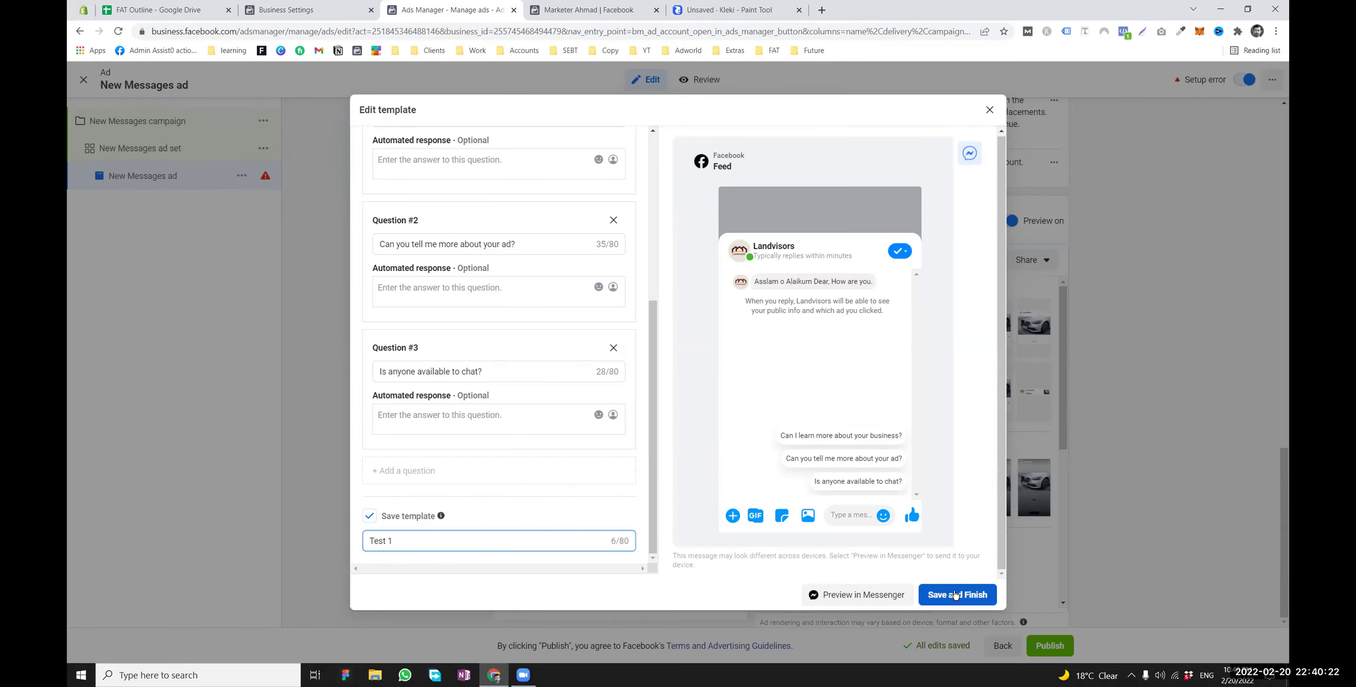
pyautogui.click(953, 594)
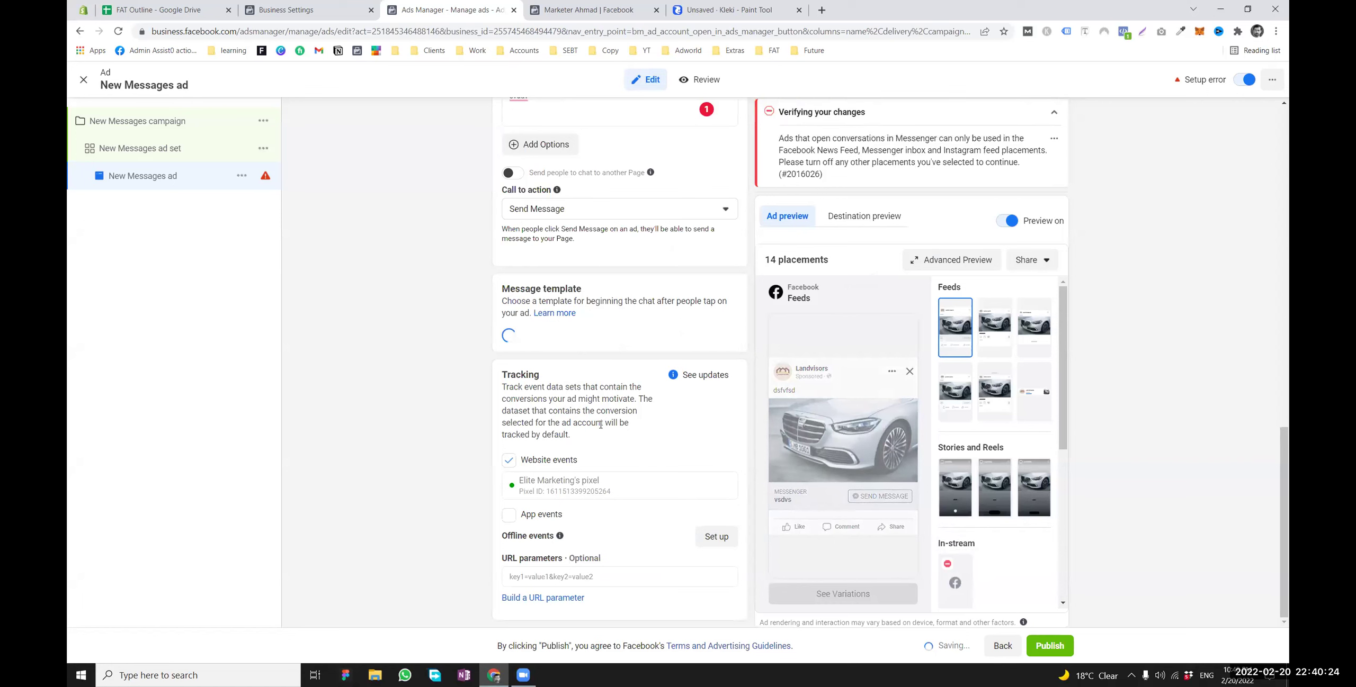
# Try the existing template "Automated chat 05/09/2021" for the ad and return the selection to "Test 1"
pyautogui.click(516, 301)
pyautogui.click(518, 302)
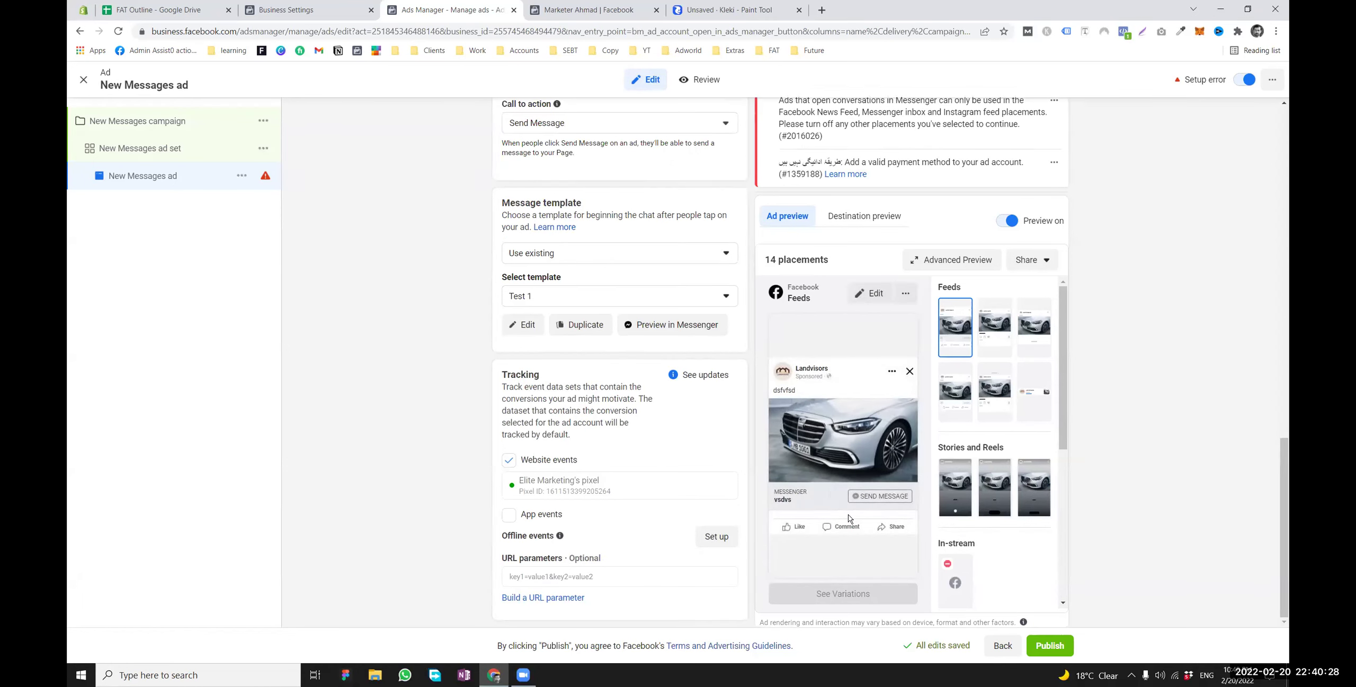
pyautogui.click(563, 301)
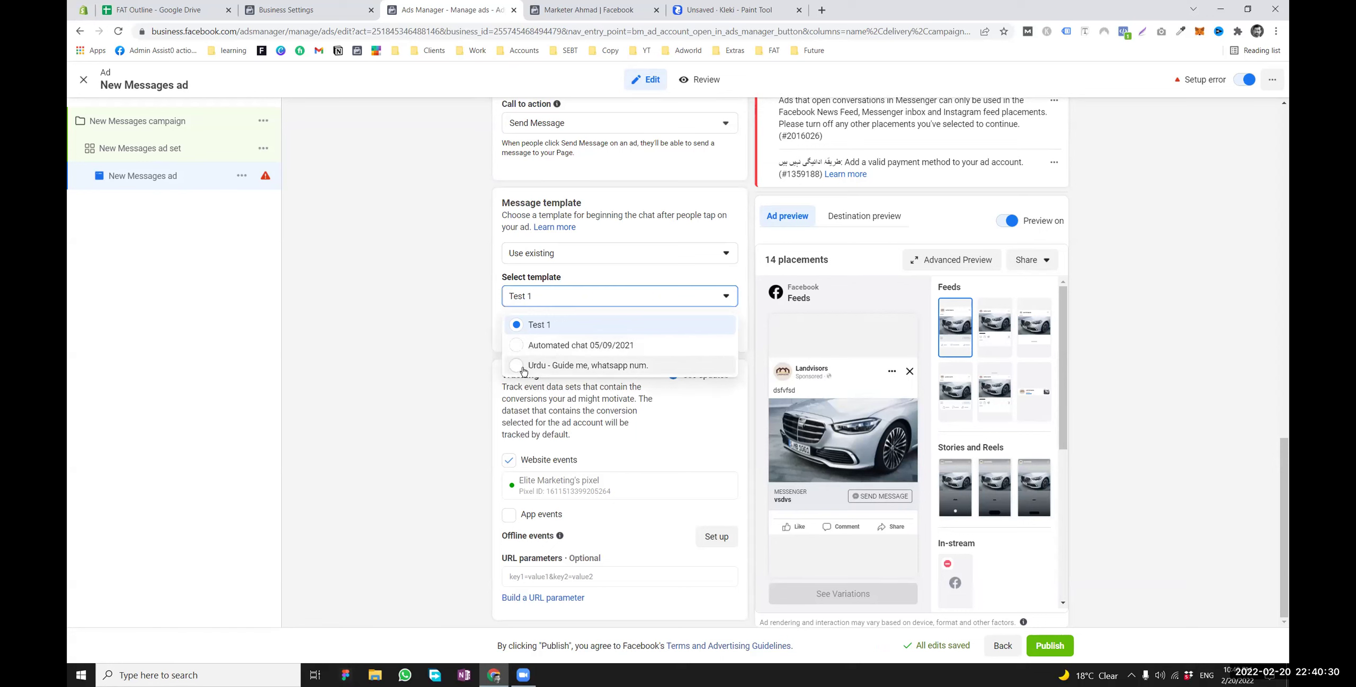
pyautogui.click(520, 346)
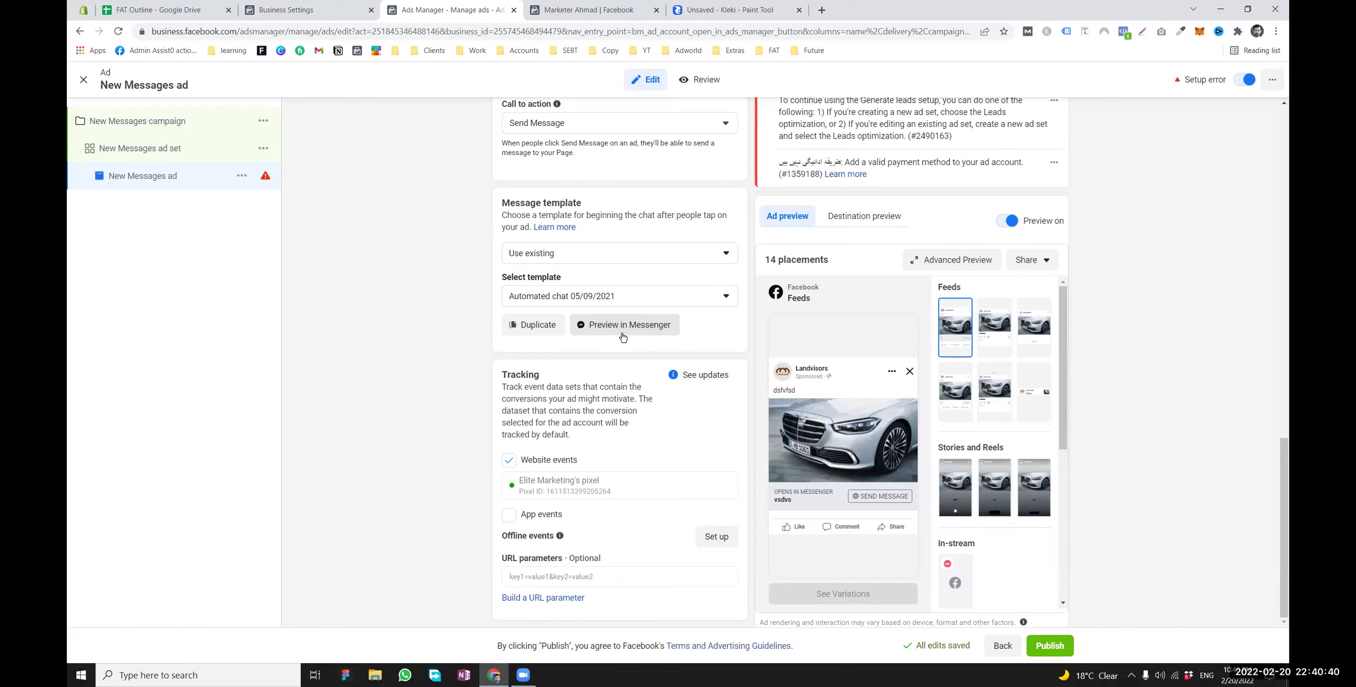
pyautogui.scroll(3, 635, 318)
pyautogui.scroll(-2, 650, 313)
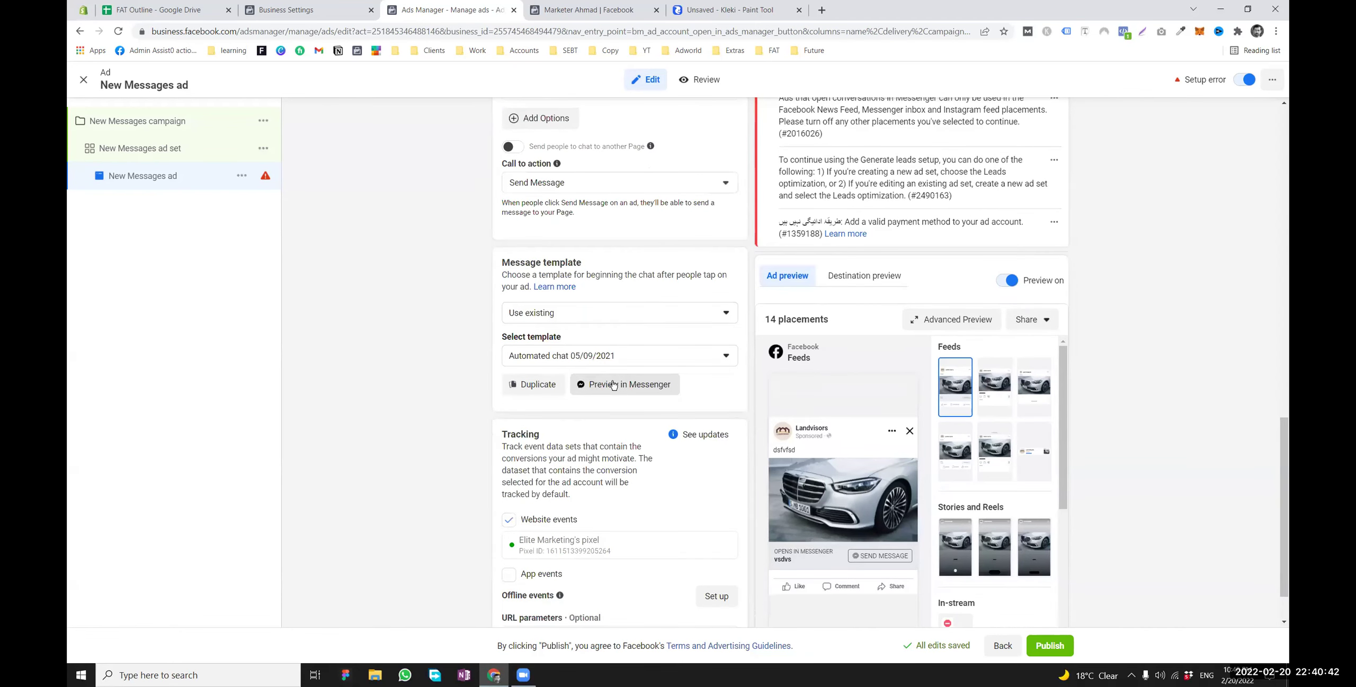
pyautogui.click(543, 358)
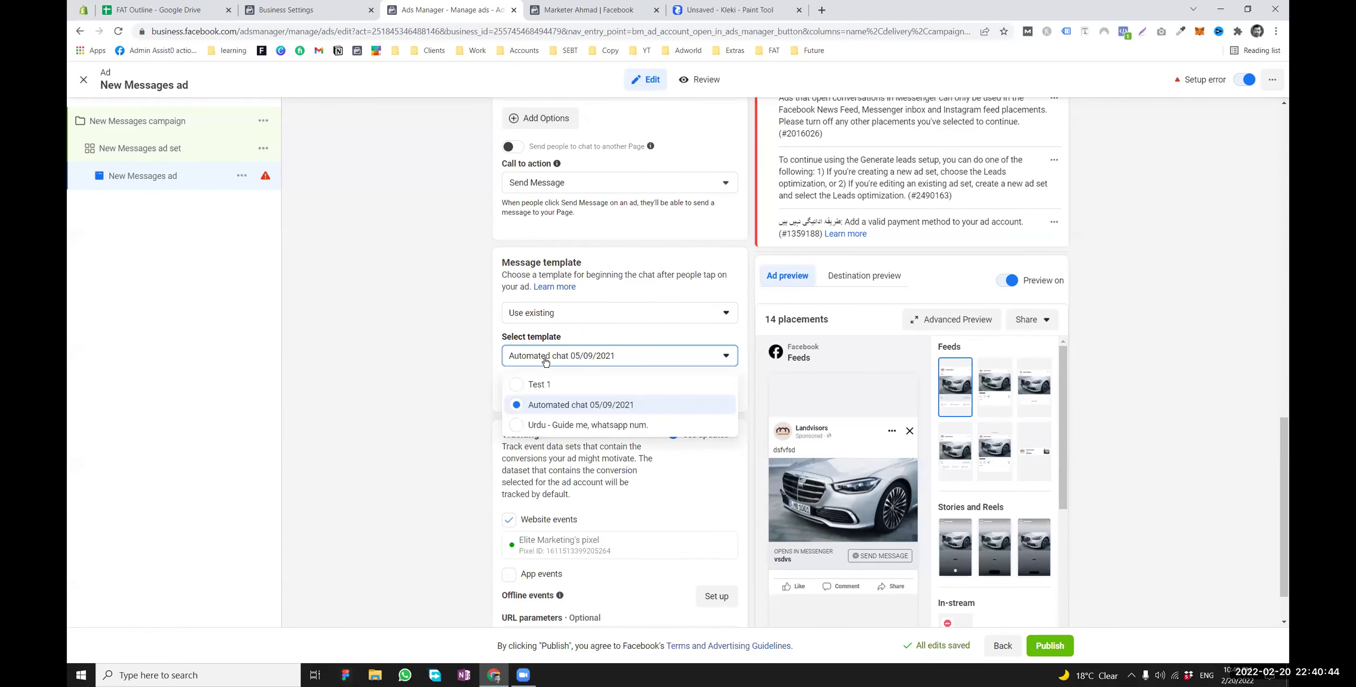
pyautogui.click(546, 385)
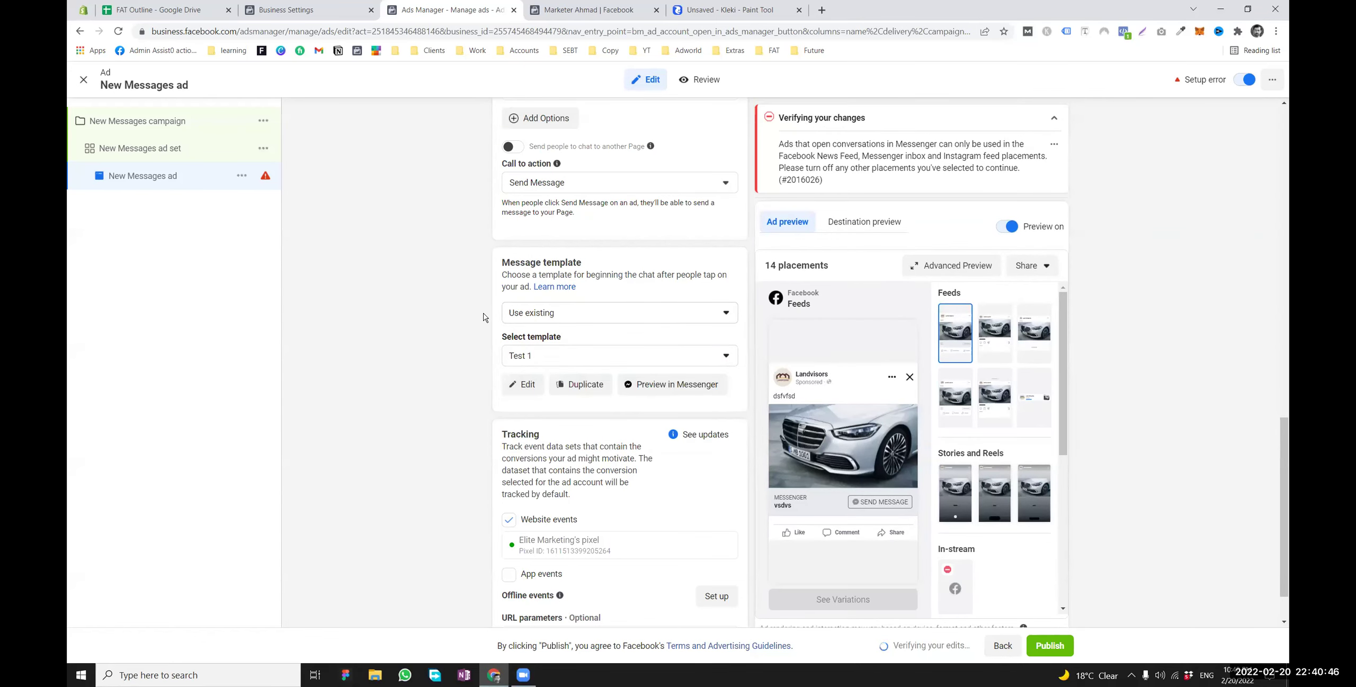
# Switch the message template to Create new, look over its default greeting and questions, and close the editor without saving
pyautogui.click(526, 319)
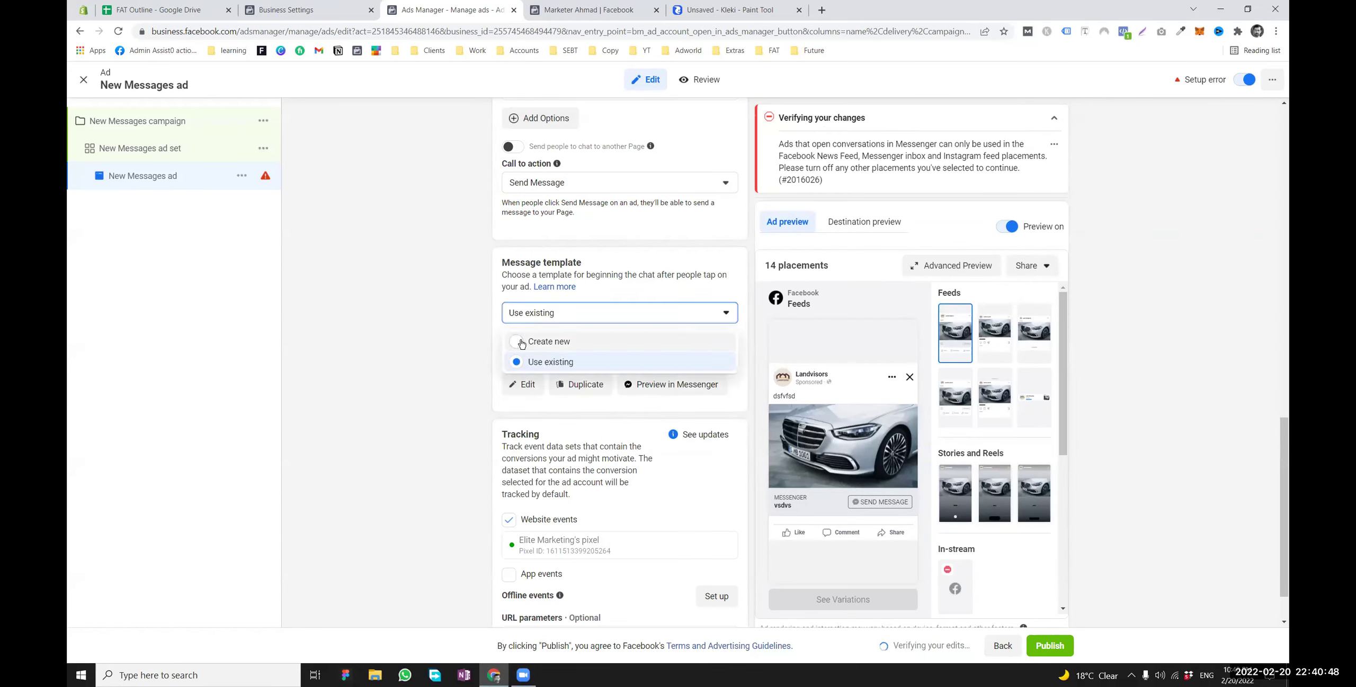
pyautogui.click(530, 337)
pyautogui.click(540, 317)
pyautogui.click(536, 341)
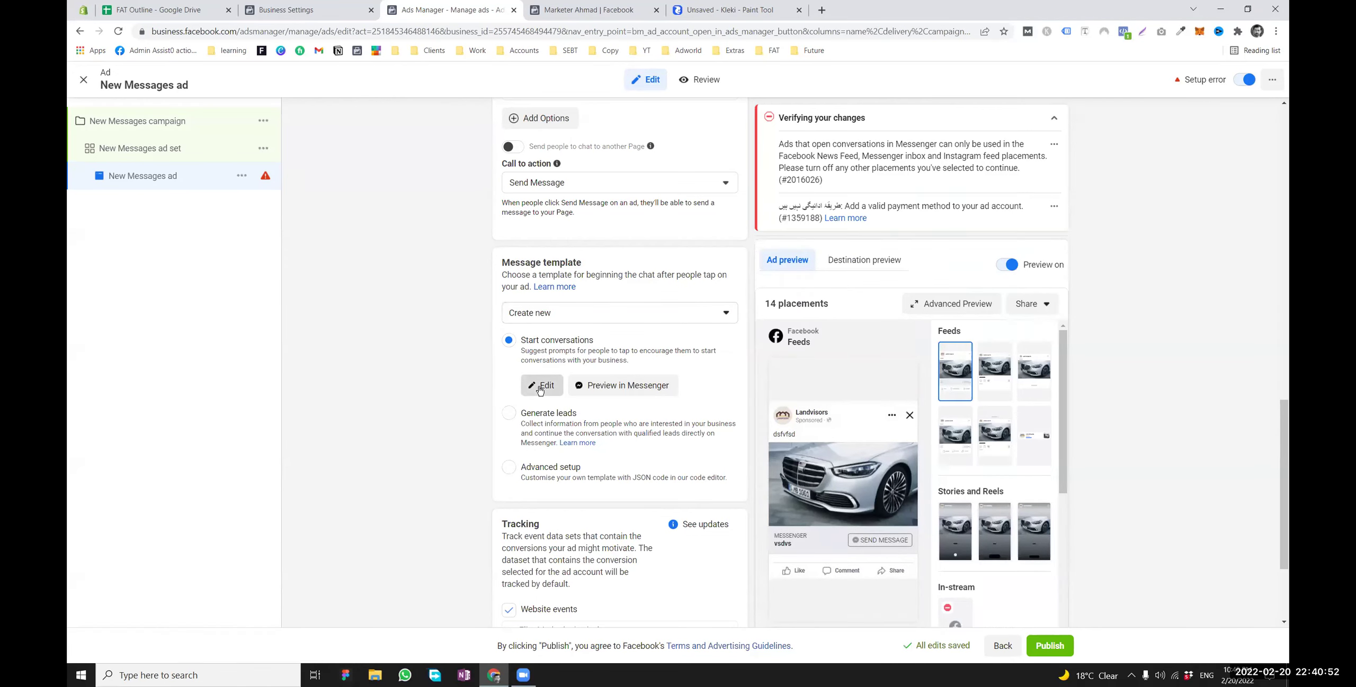
pyautogui.click(540, 385)
pyautogui.scroll(-10, 528, 291)
pyautogui.scroll(8, 529, 291)
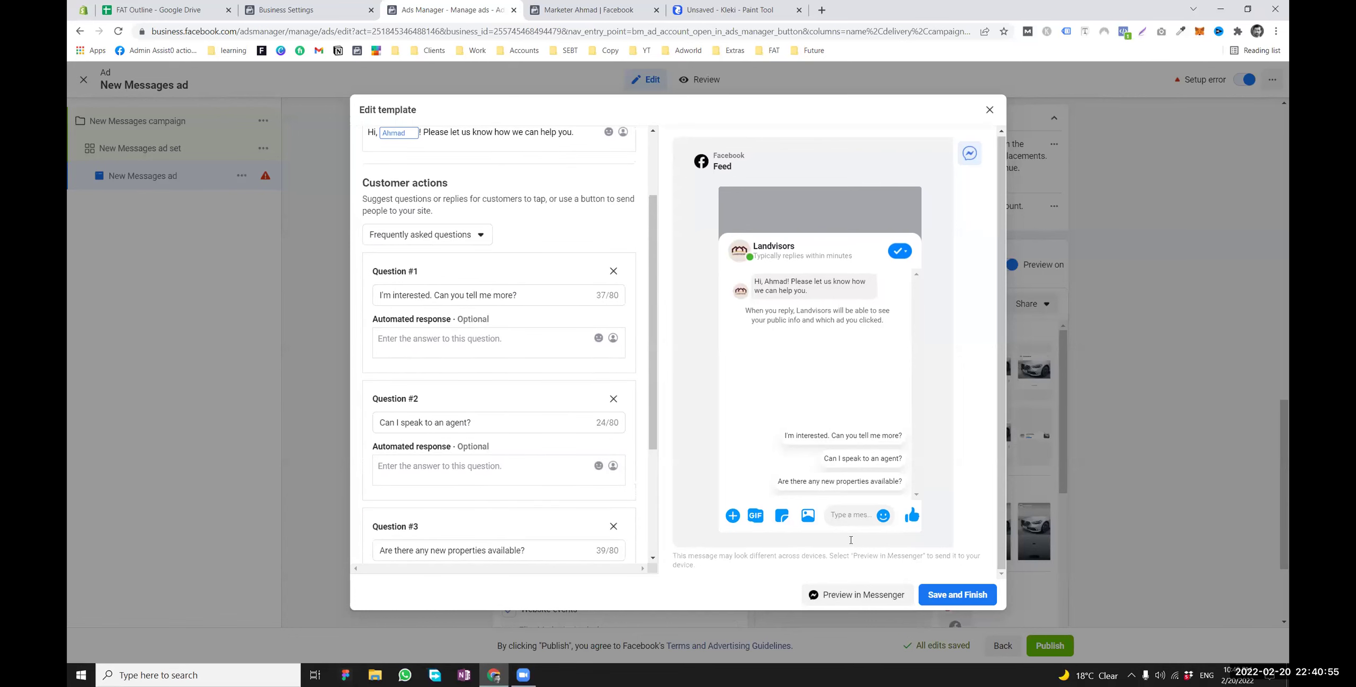
pyautogui.click(989, 109)
# Set the message template back to Use existing with "Test 1" selected
pyautogui.click(558, 317)
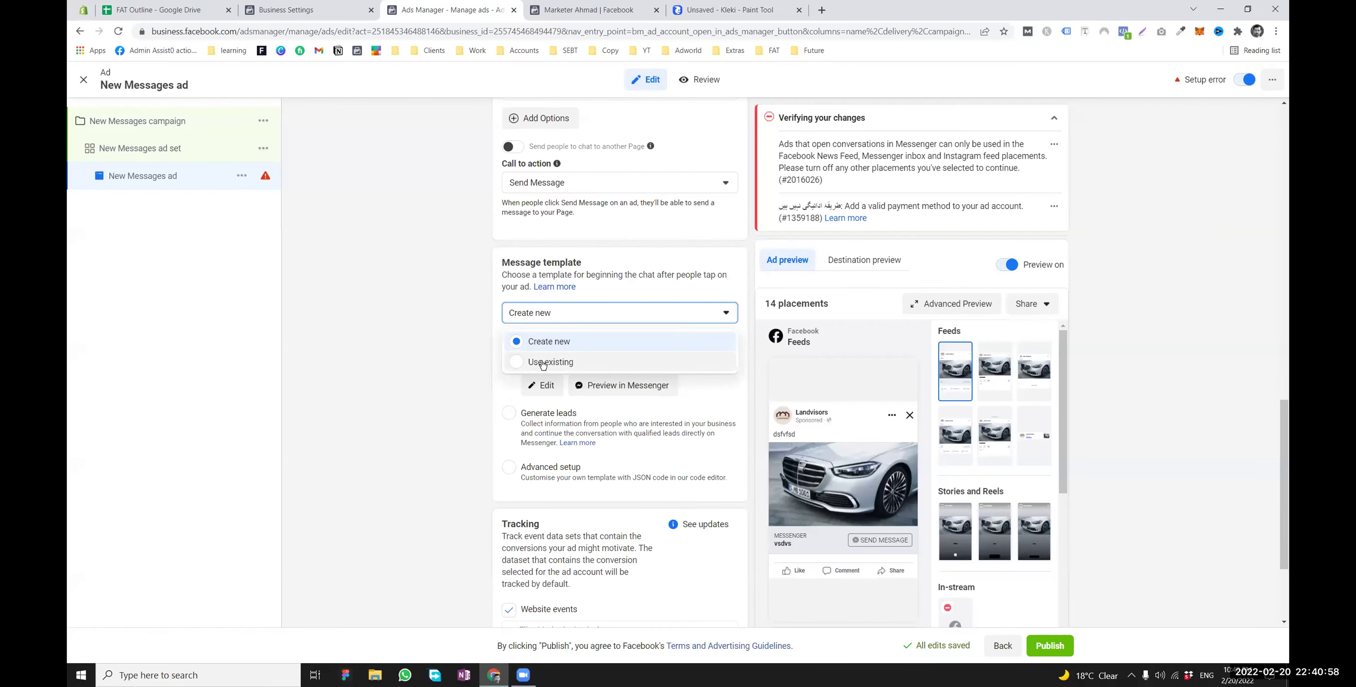
pyautogui.click(541, 362)
pyautogui.click(515, 360)
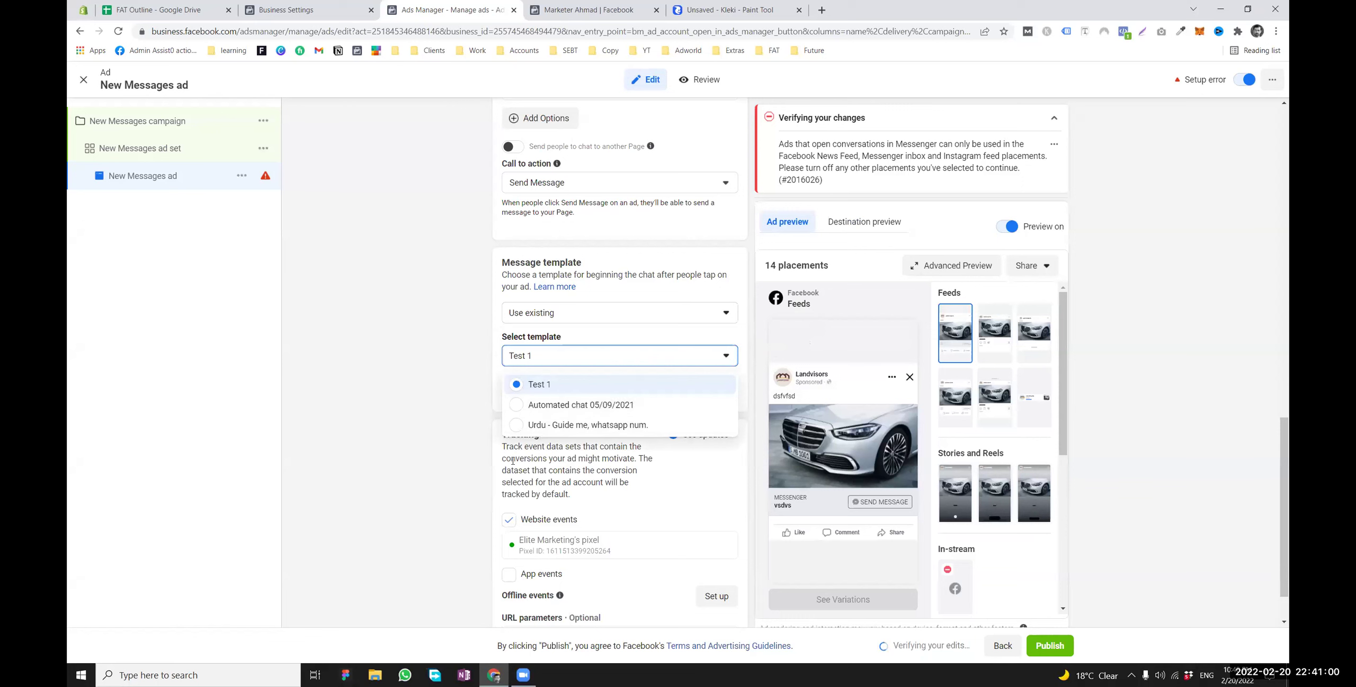
pyautogui.click(544, 390)
# Review the ad copy settings and look through the available call-to-action options, keeping Send Message
pyautogui.scroll(3, 529, 410)
pyautogui.scroll(1, 529, 409)
pyautogui.scroll(-3, 525, 409)
pyautogui.scroll(5, 523, 409)
pyautogui.scroll(-2, 523, 410)
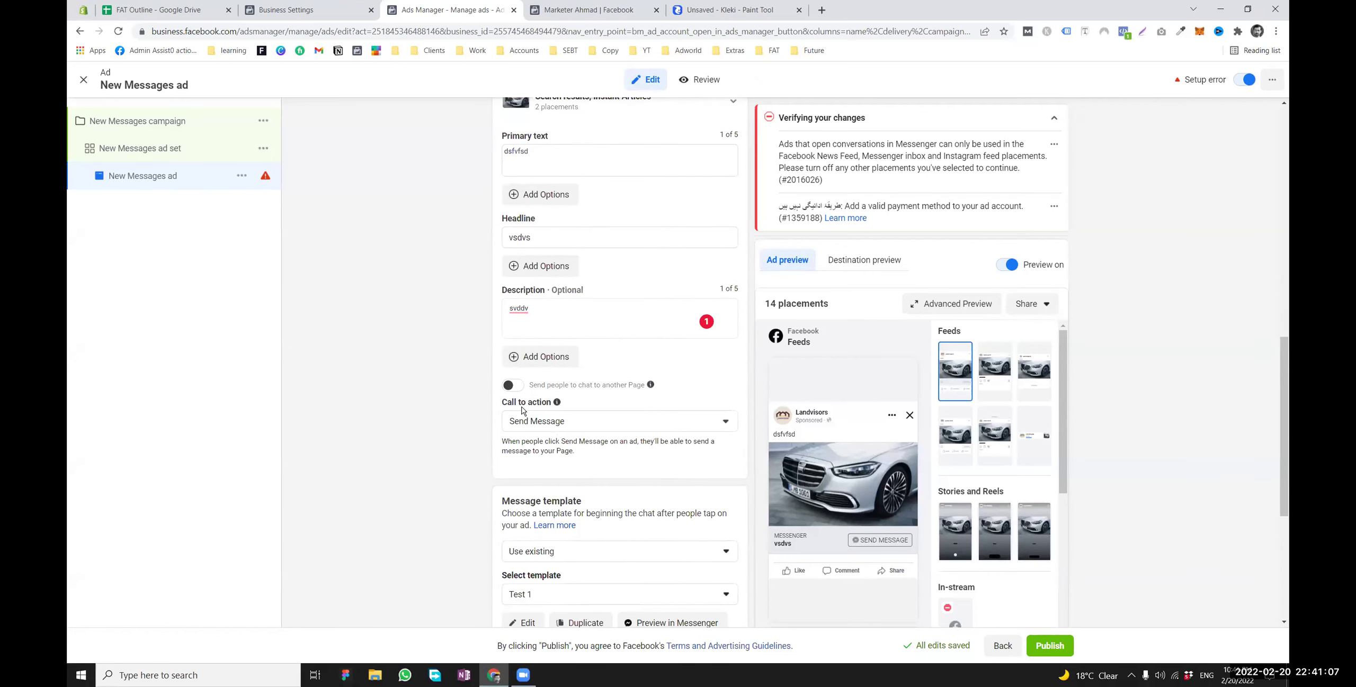
pyautogui.click(553, 429)
pyautogui.scroll(5, 472, 443)
pyautogui.scroll(-5, 473, 442)
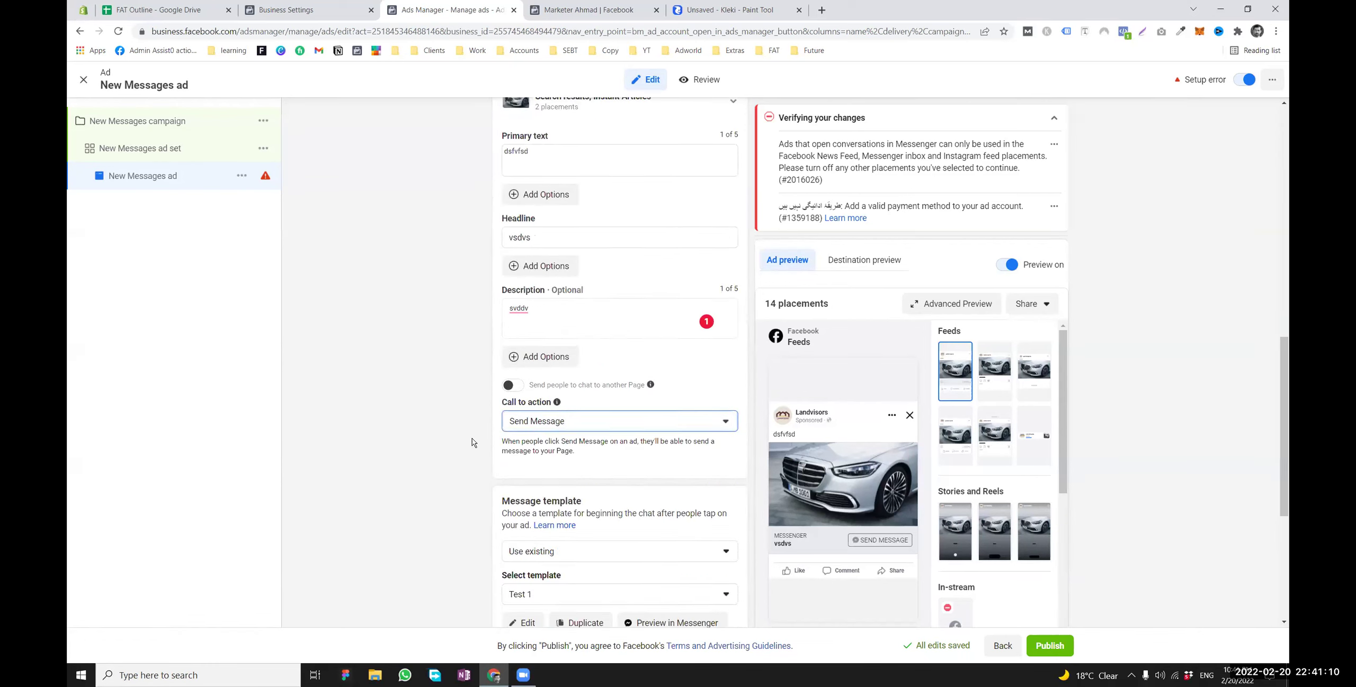
# Duplicate the ad "New Messages ad" within its ad set
pyautogui.scroll(-4, 473, 443)
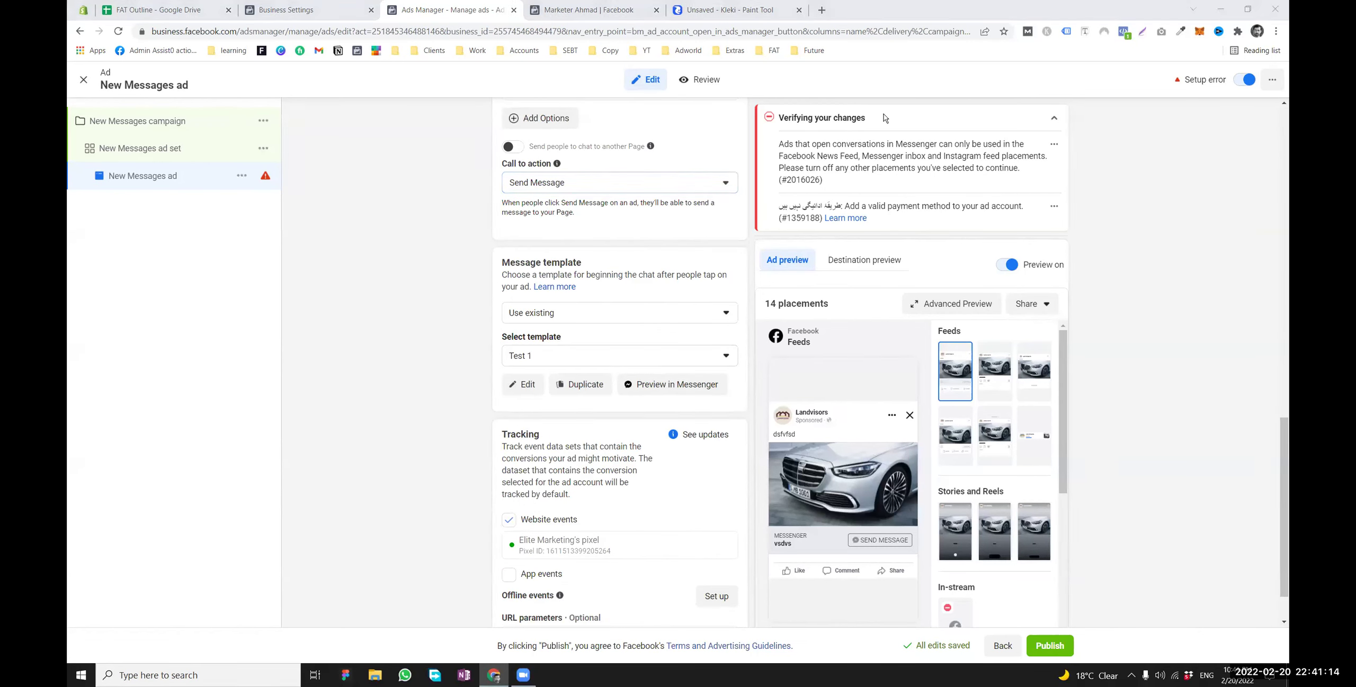
pyautogui.click(174, 148)
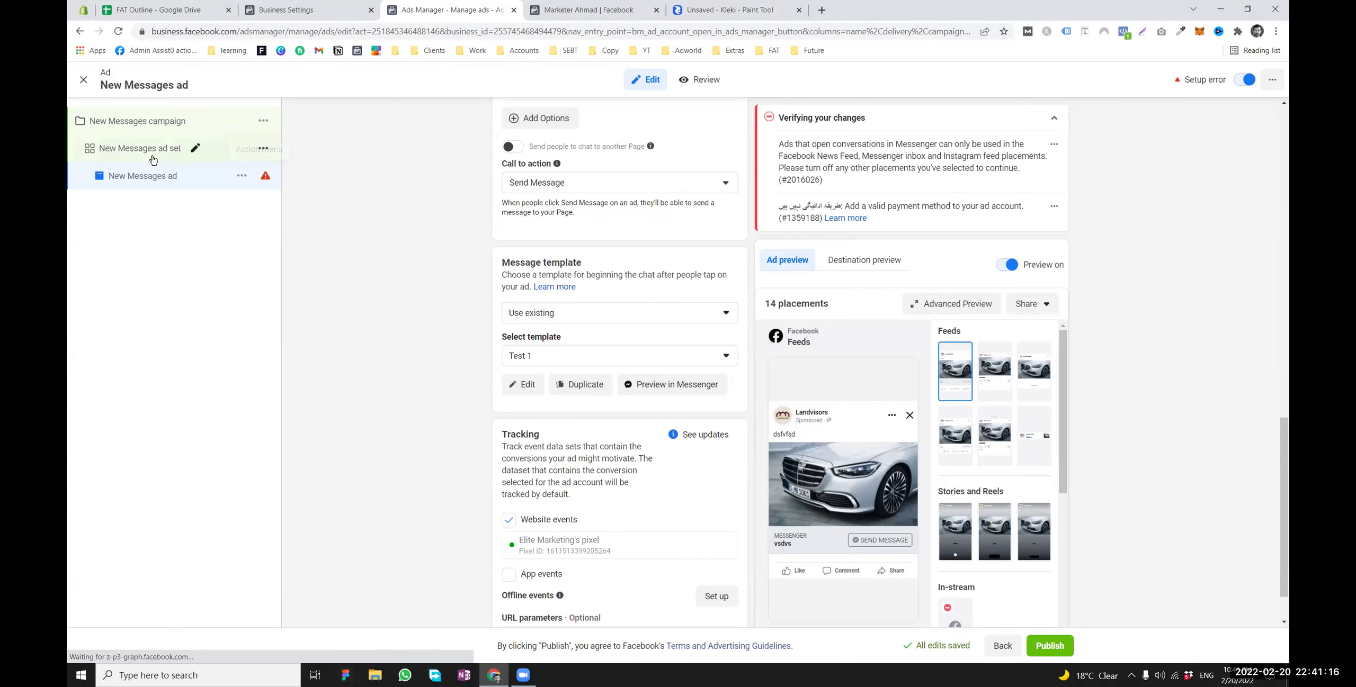
pyautogui.click(223, 176)
pyautogui.click(254, 151)
pyautogui.click(241, 180)
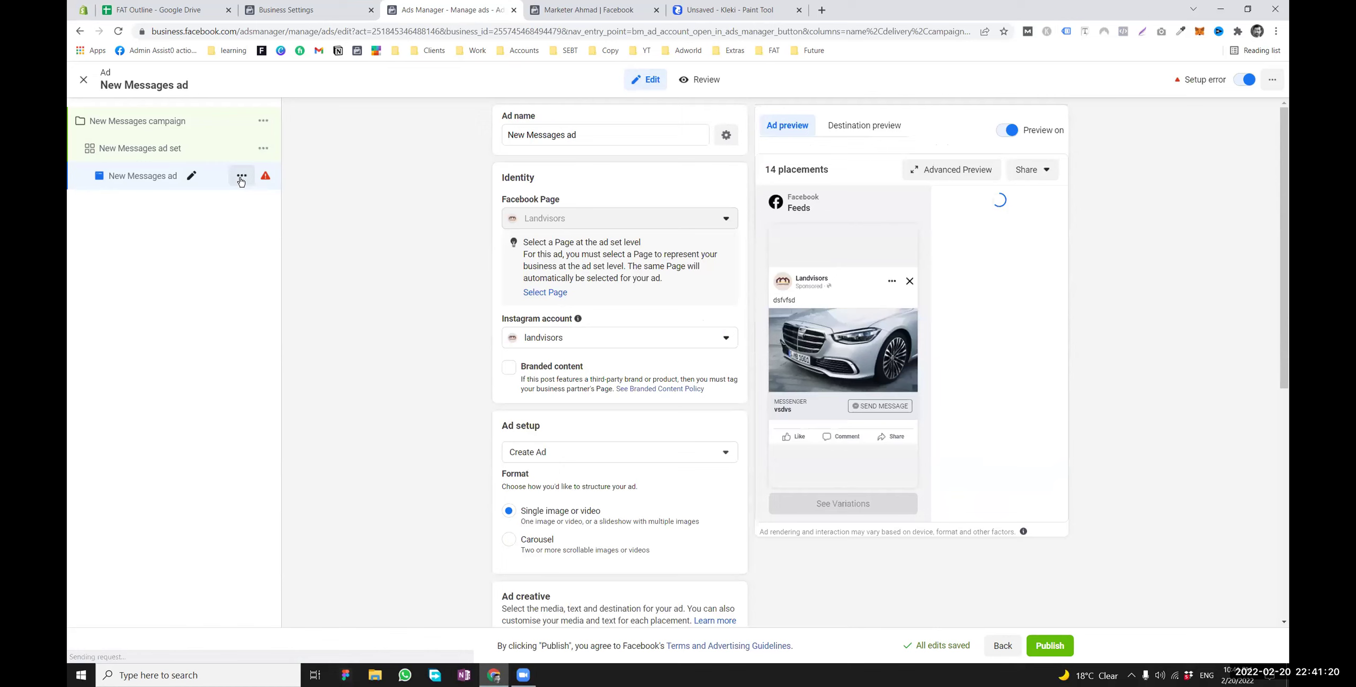
pyautogui.click(241, 177)
pyautogui.click(265, 216)
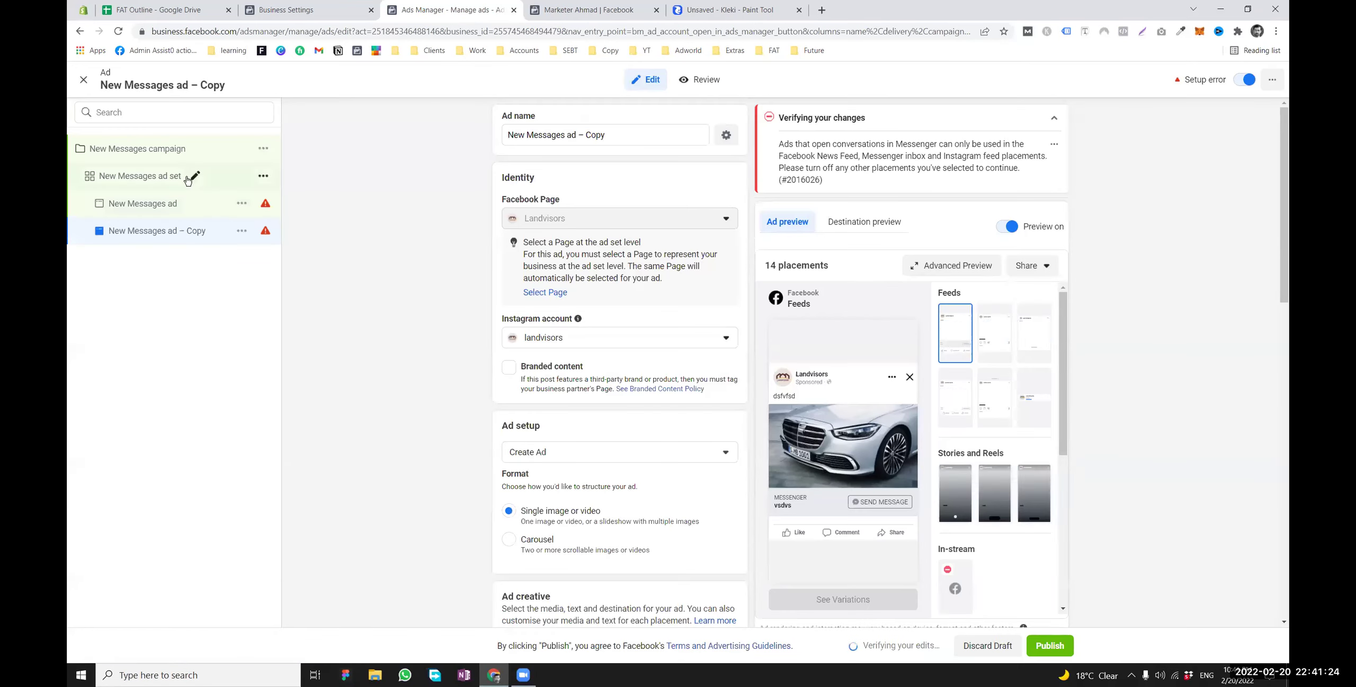
# Set the message template of "New Messages ad – Copy" to Create new
pyautogui.scroll(-6, 499, 352)
pyautogui.scroll(5, 499, 352)
pyautogui.scroll(-12, 519, 366)
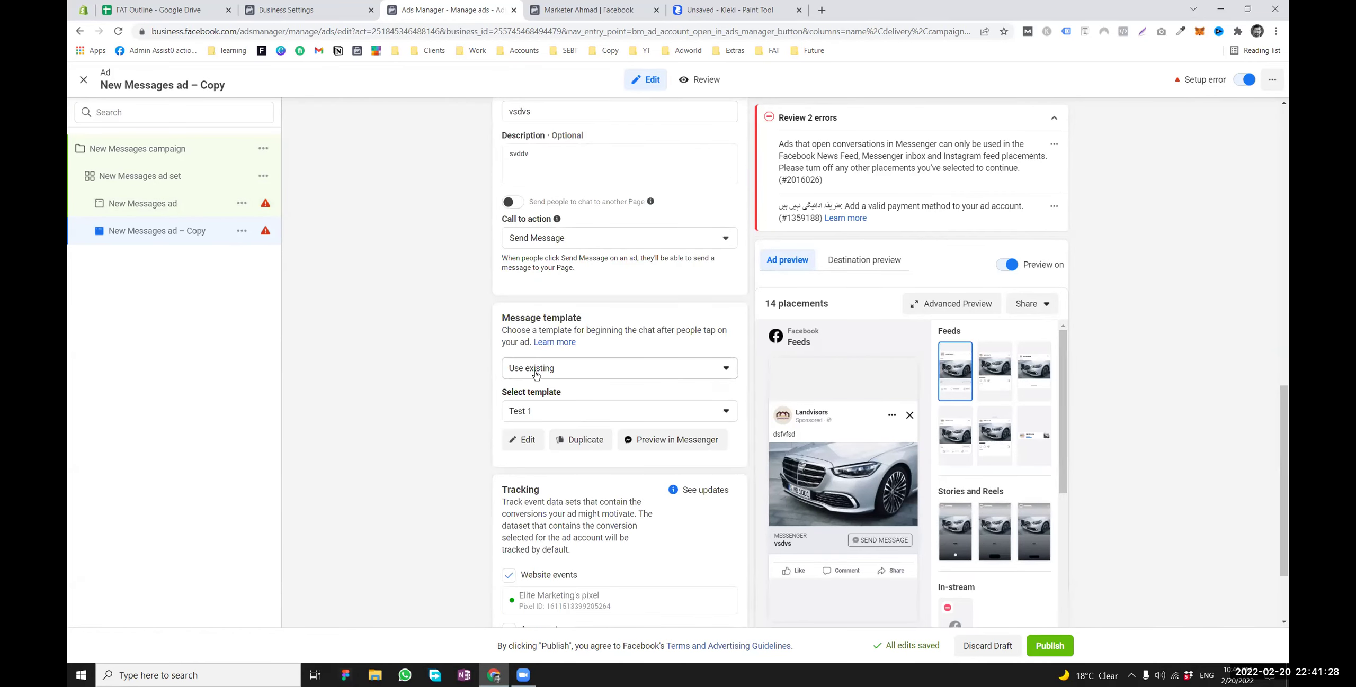
pyautogui.click(647, 371)
pyautogui.click(598, 396)
pyautogui.scroll(-1, 585, 353)
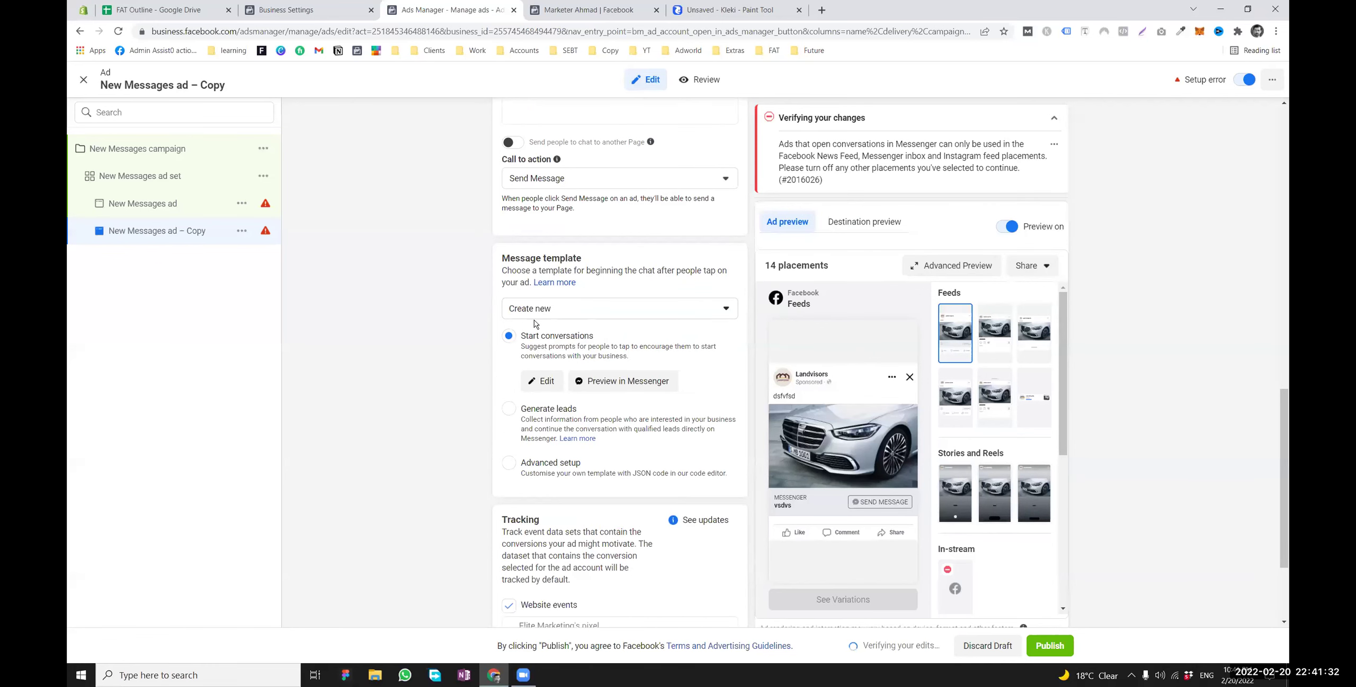
# Try the Generate leads template for the copied ad, checking the campaign settings, and close its template editor without saving
pyautogui.click(509, 410)
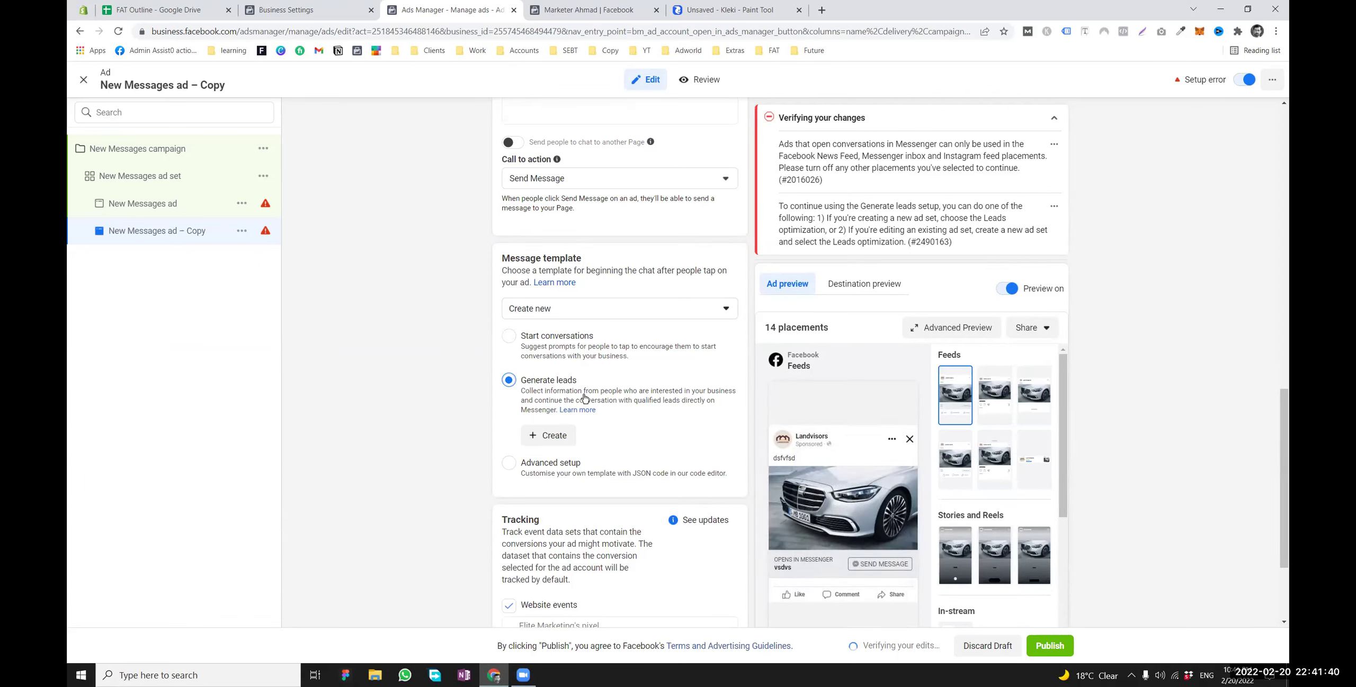
pyautogui.click(139, 149)
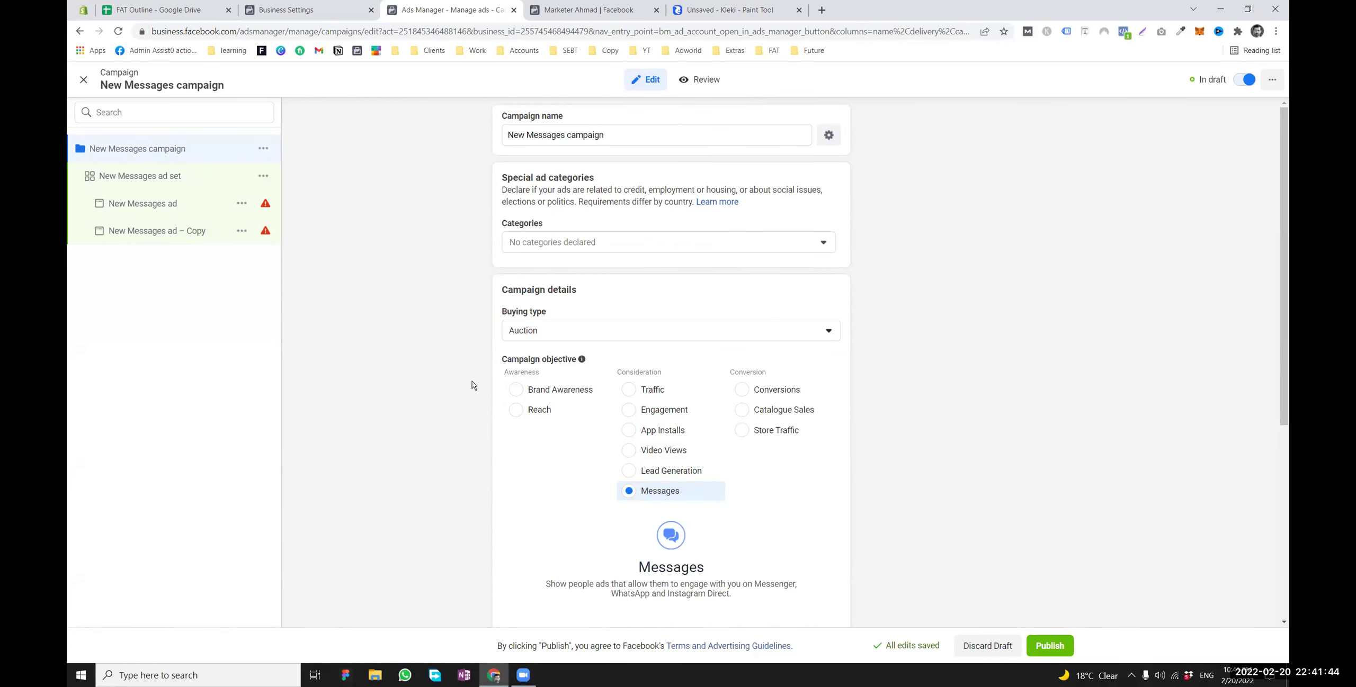
pyautogui.click(143, 230)
pyautogui.scroll(-10, 556, 408)
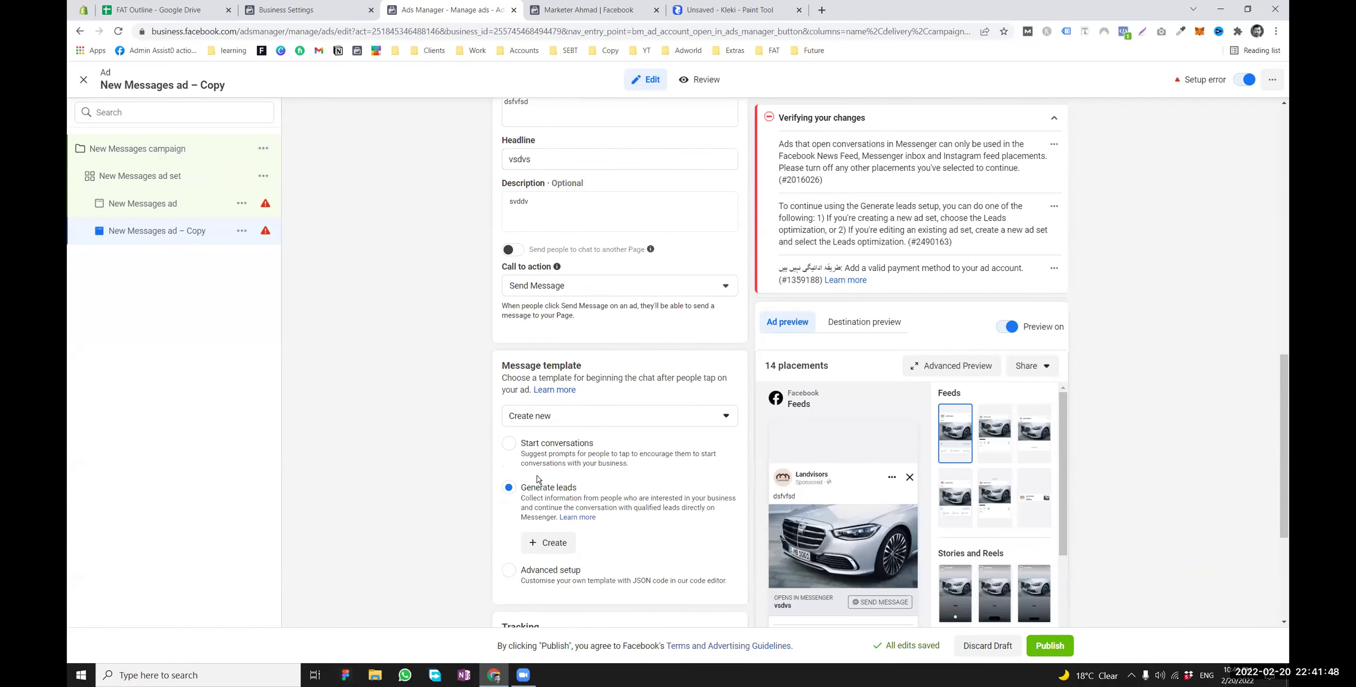
pyautogui.scroll(-2, 538, 479)
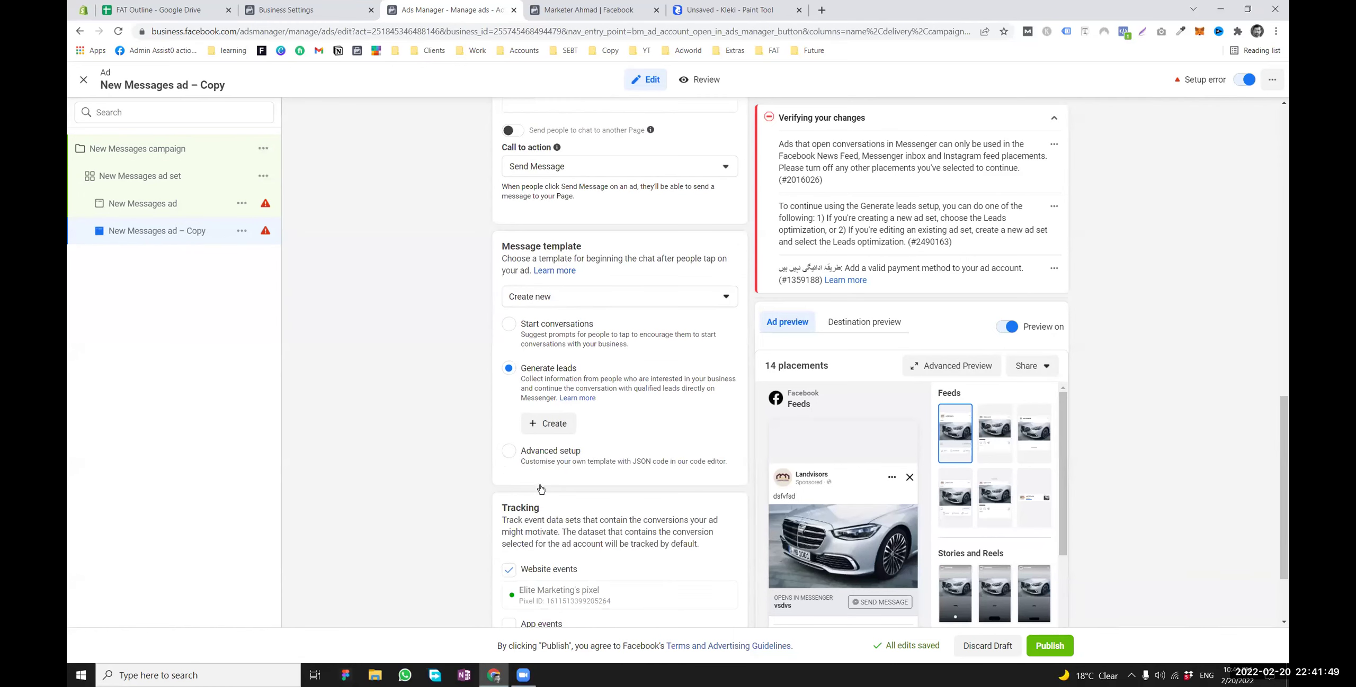
pyautogui.click(540, 426)
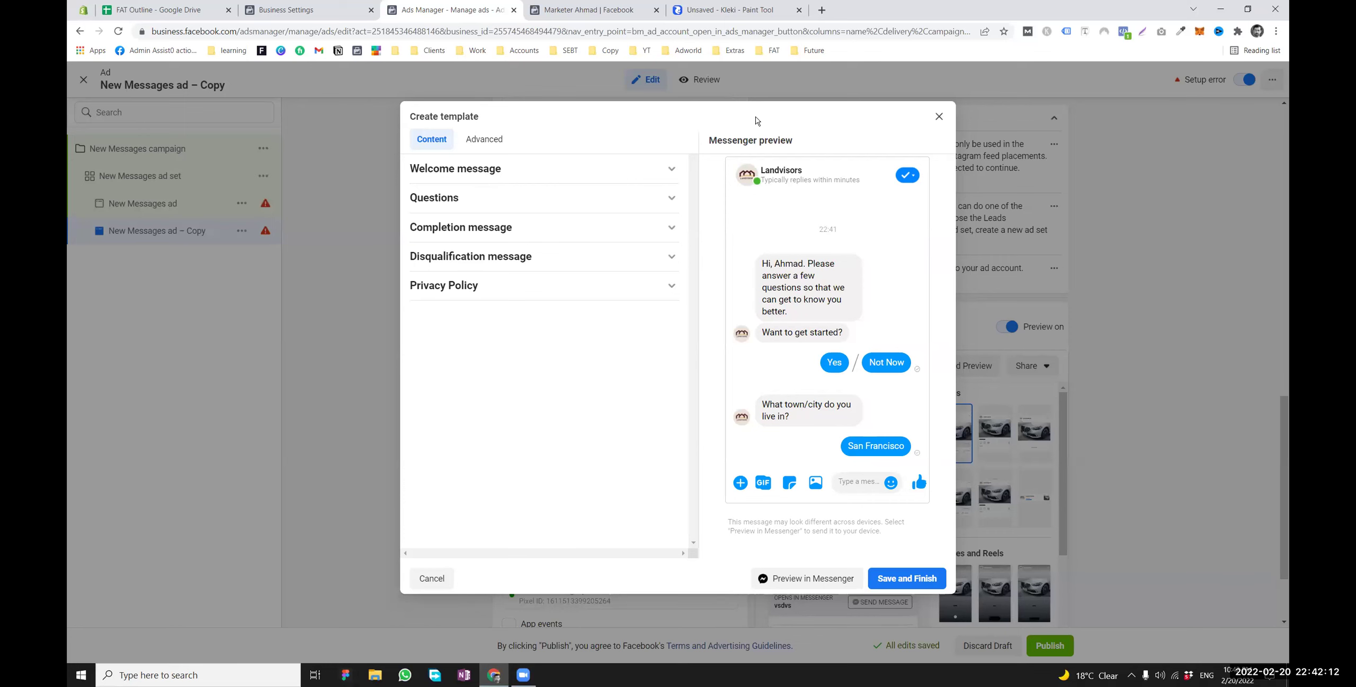
pyautogui.click(938, 117)
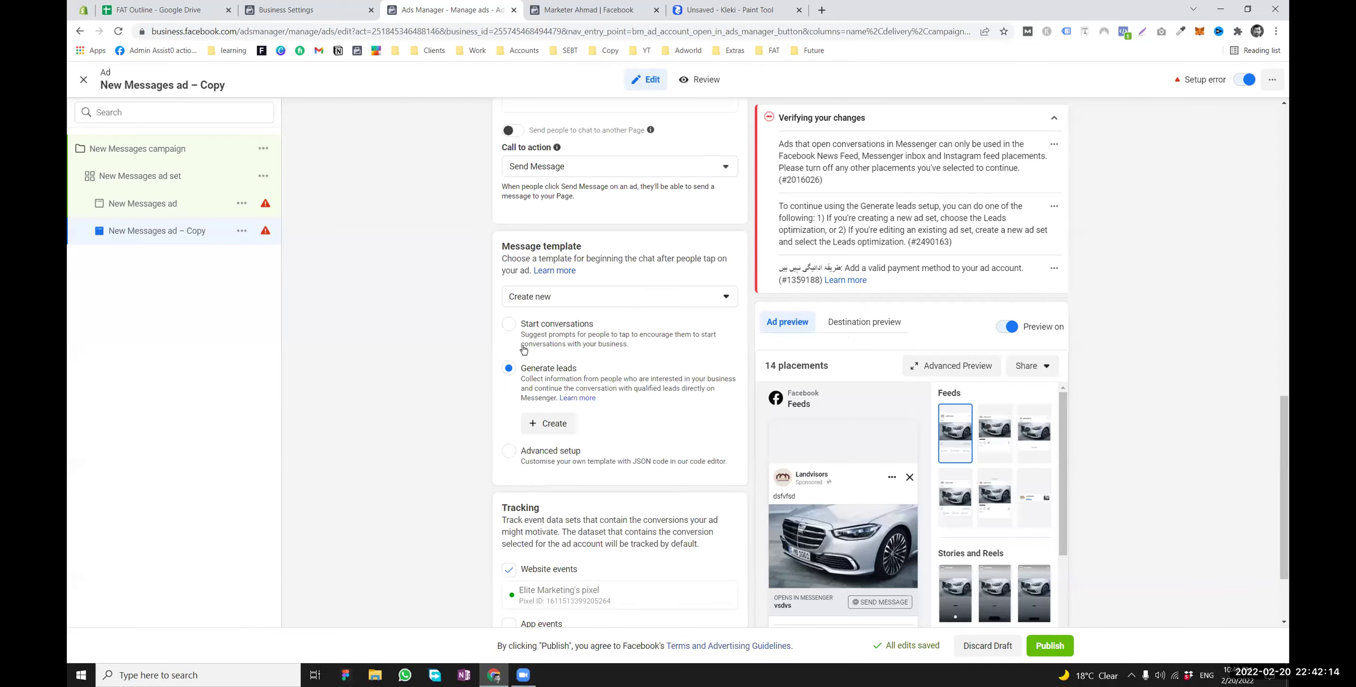
# Choose Start conversations for the copied ad, open its template for editing and set the greeting type to Text and Image
pyautogui.click(508, 333)
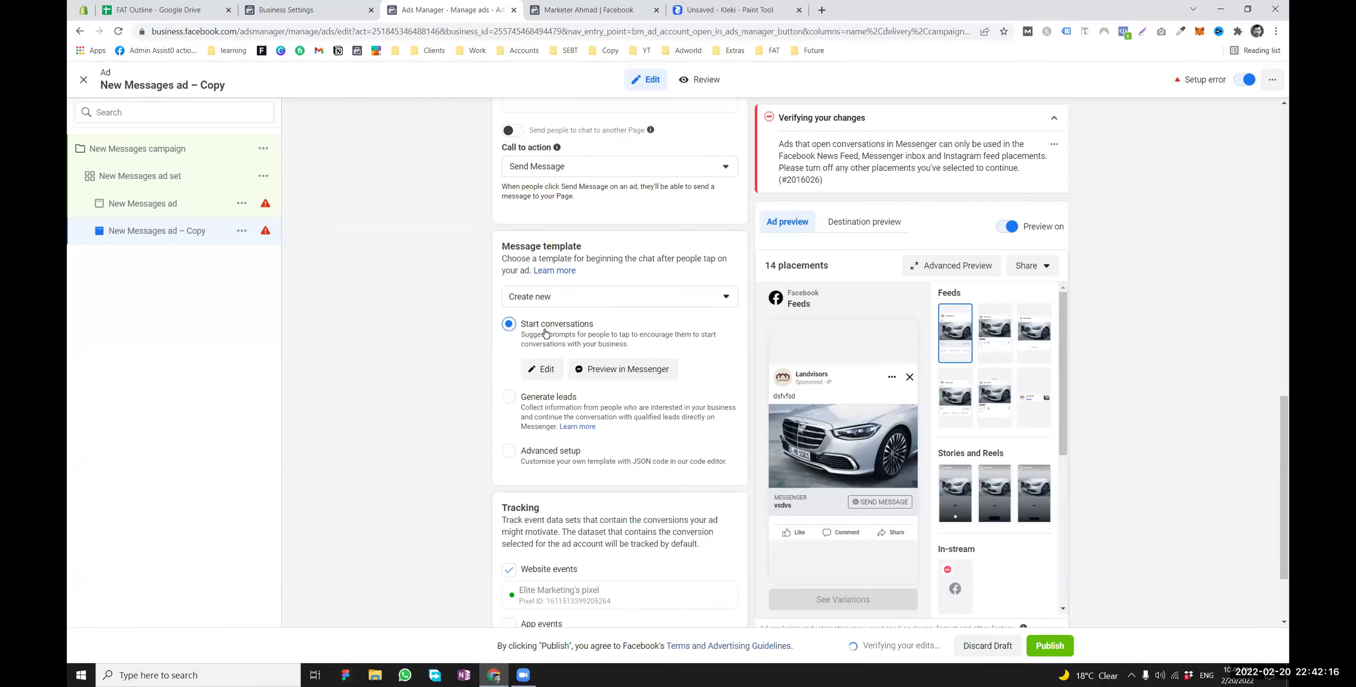
pyautogui.click(547, 370)
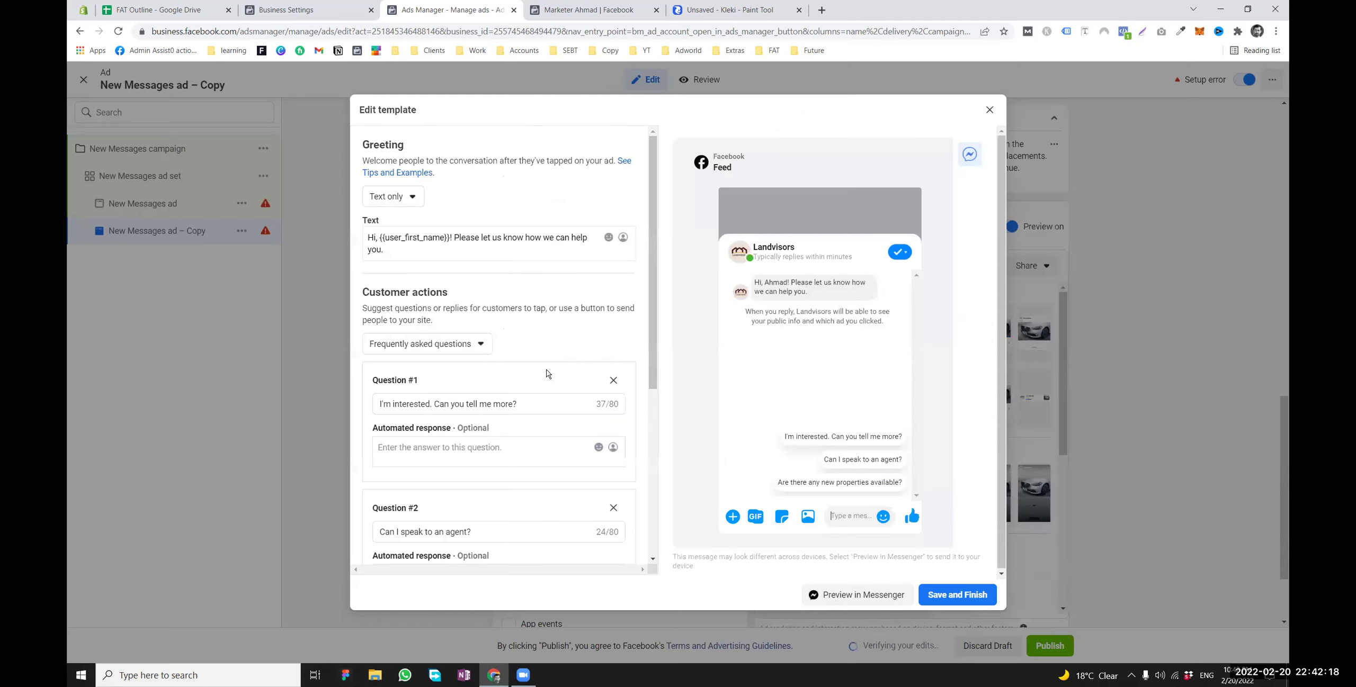
pyautogui.click(401, 199)
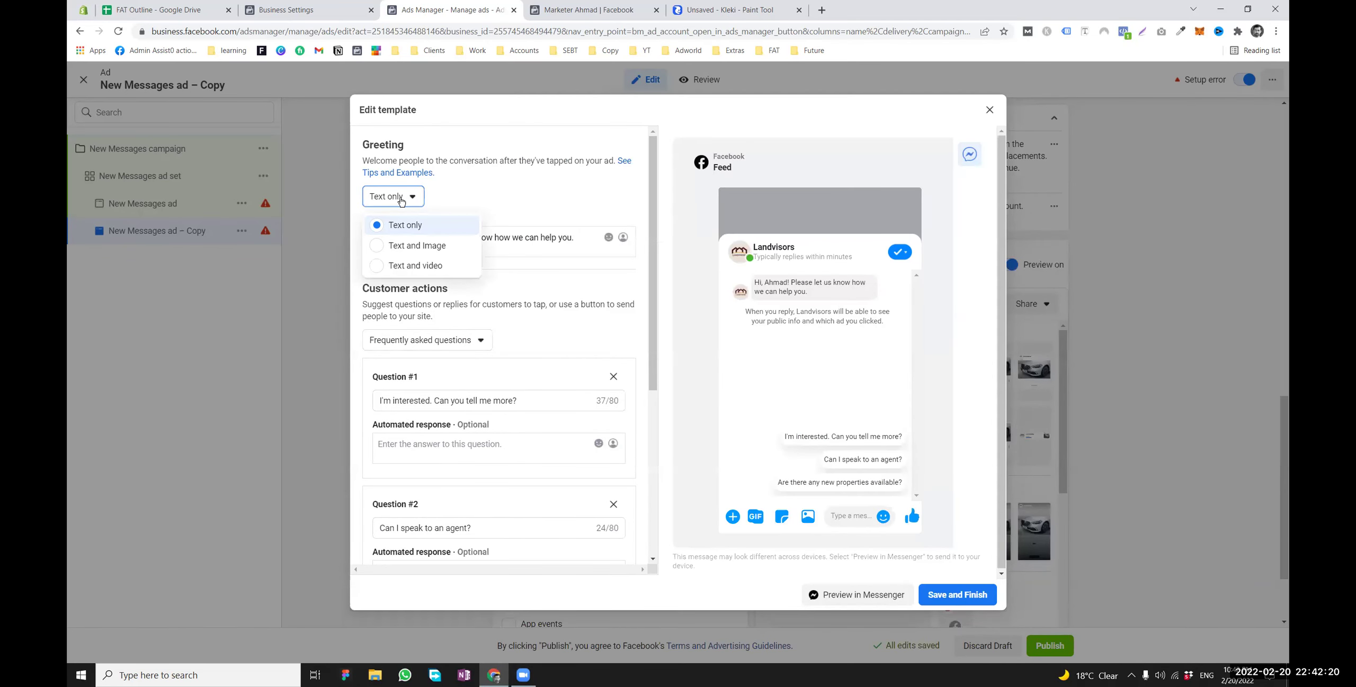
pyautogui.click(420, 247)
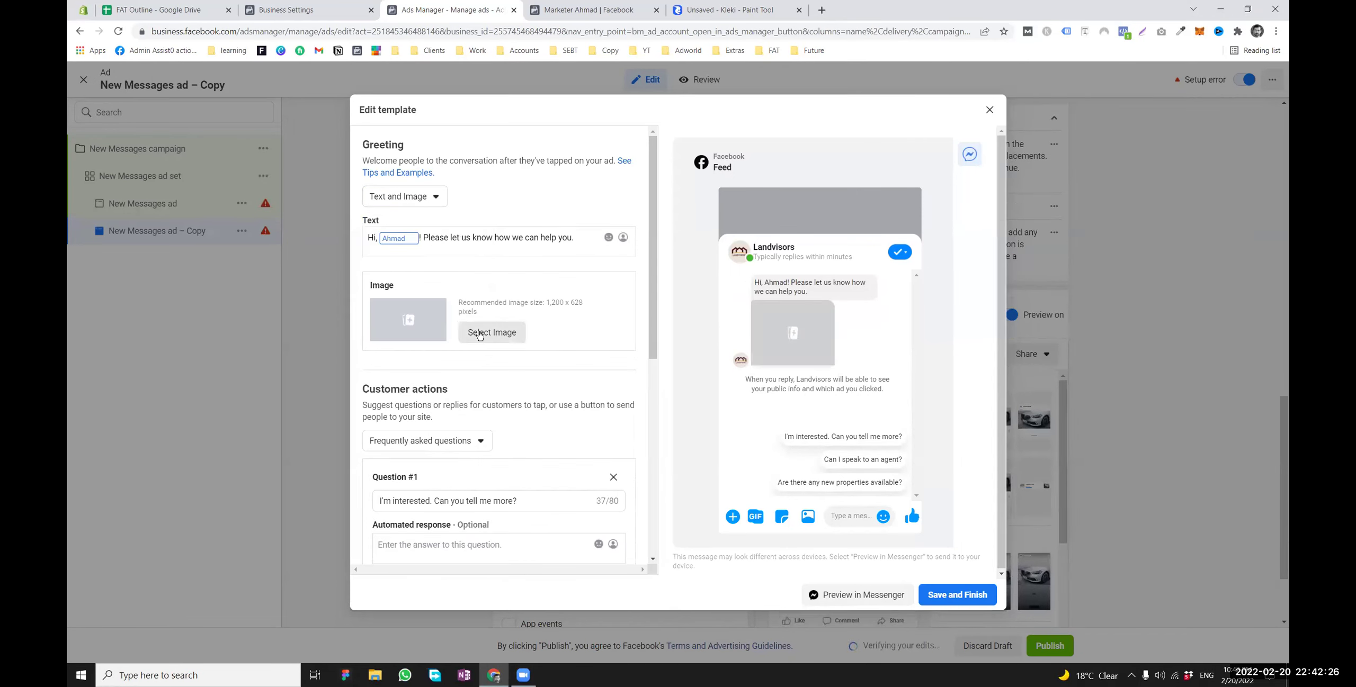
# Look over the customer action options and suggested questions in the Start conversations template
pyautogui.scroll(-3, 479, 339)
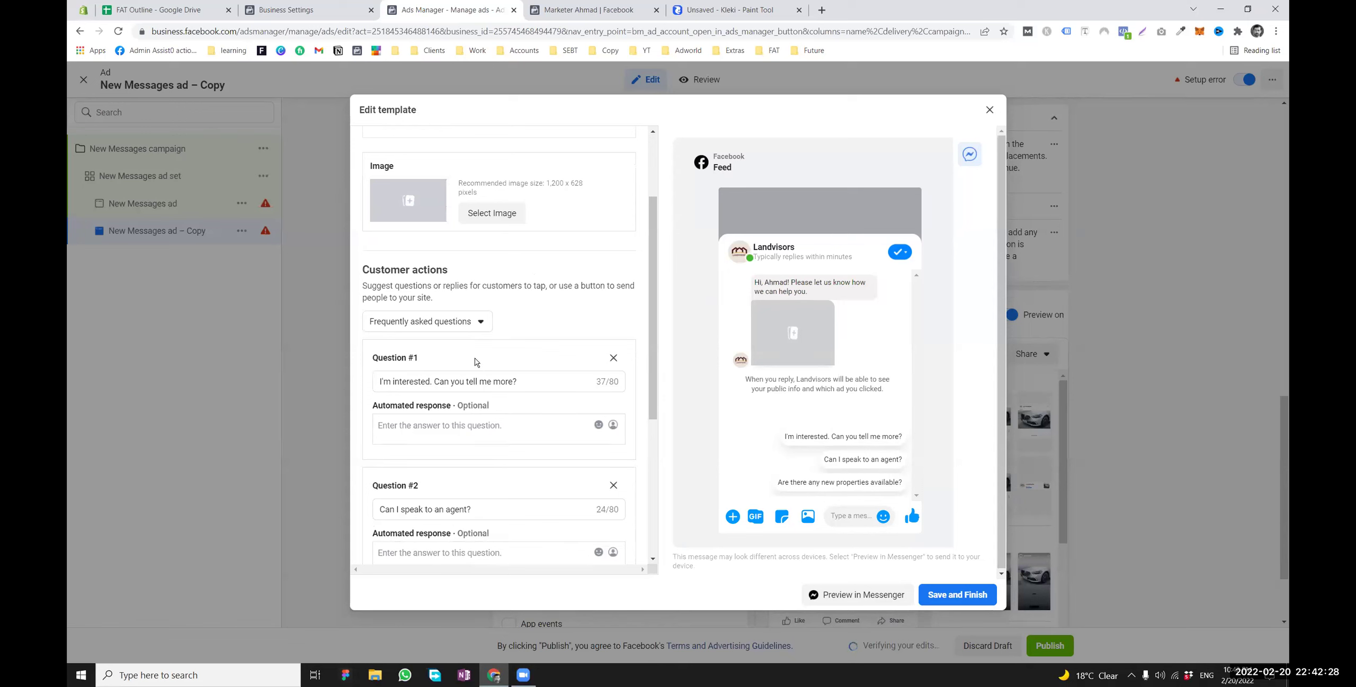
pyautogui.click(454, 323)
pyautogui.click(549, 300)
pyautogui.scroll(3, 464, 261)
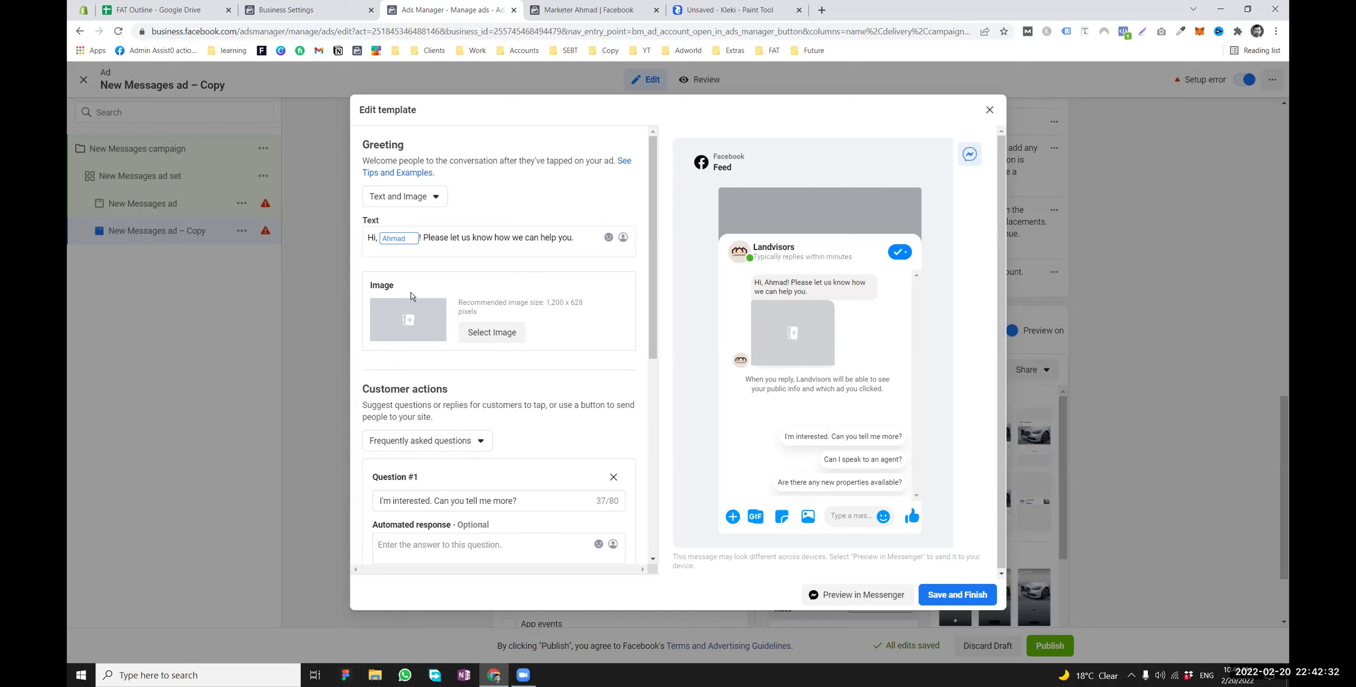
# Replace the first-name personalisation in the greeting text with Full name of recipient
pyautogui.moveTo(541, 241); pyautogui.dragTo(453, 241)
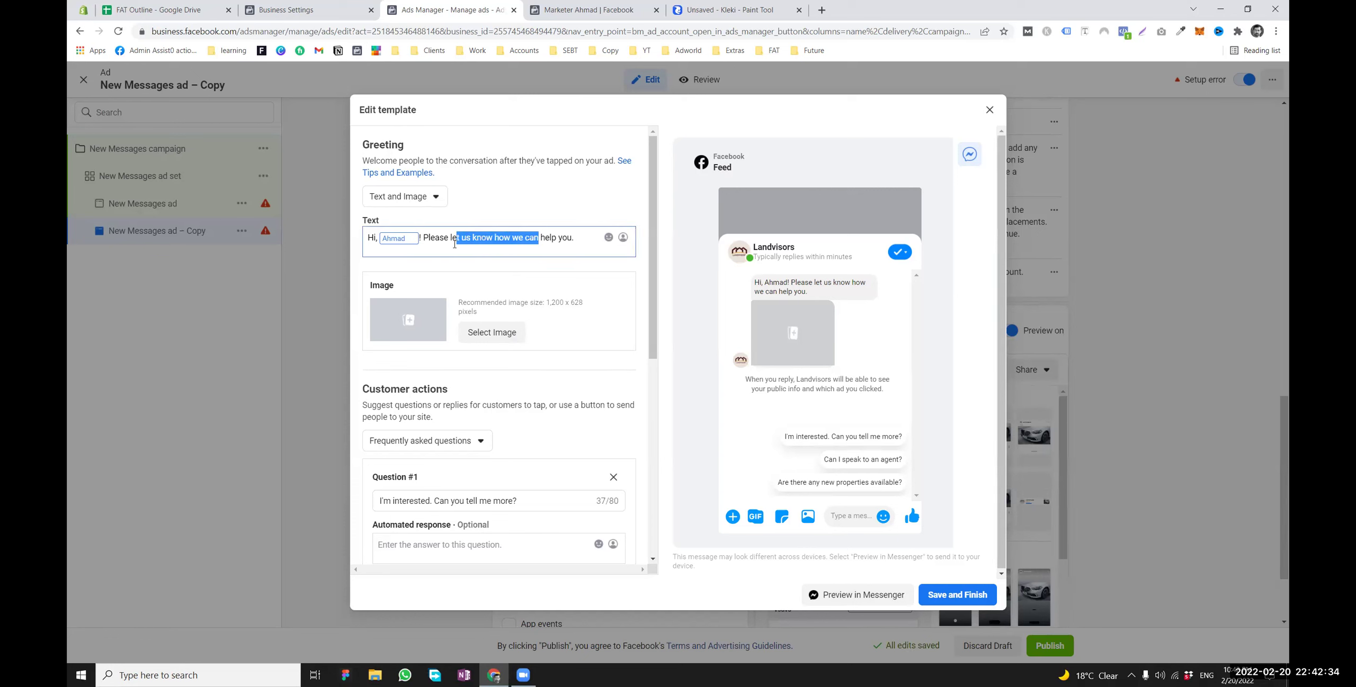
pyautogui.click(395, 245)
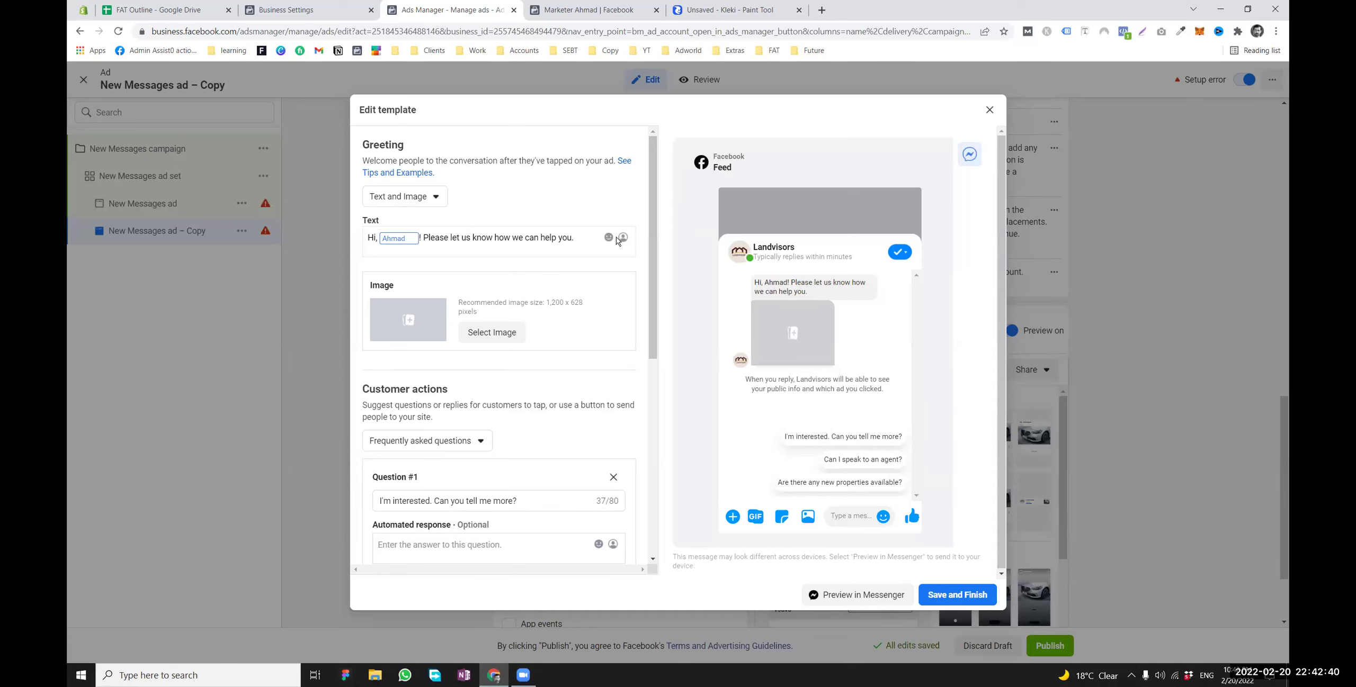
pyautogui.click(512, 237)
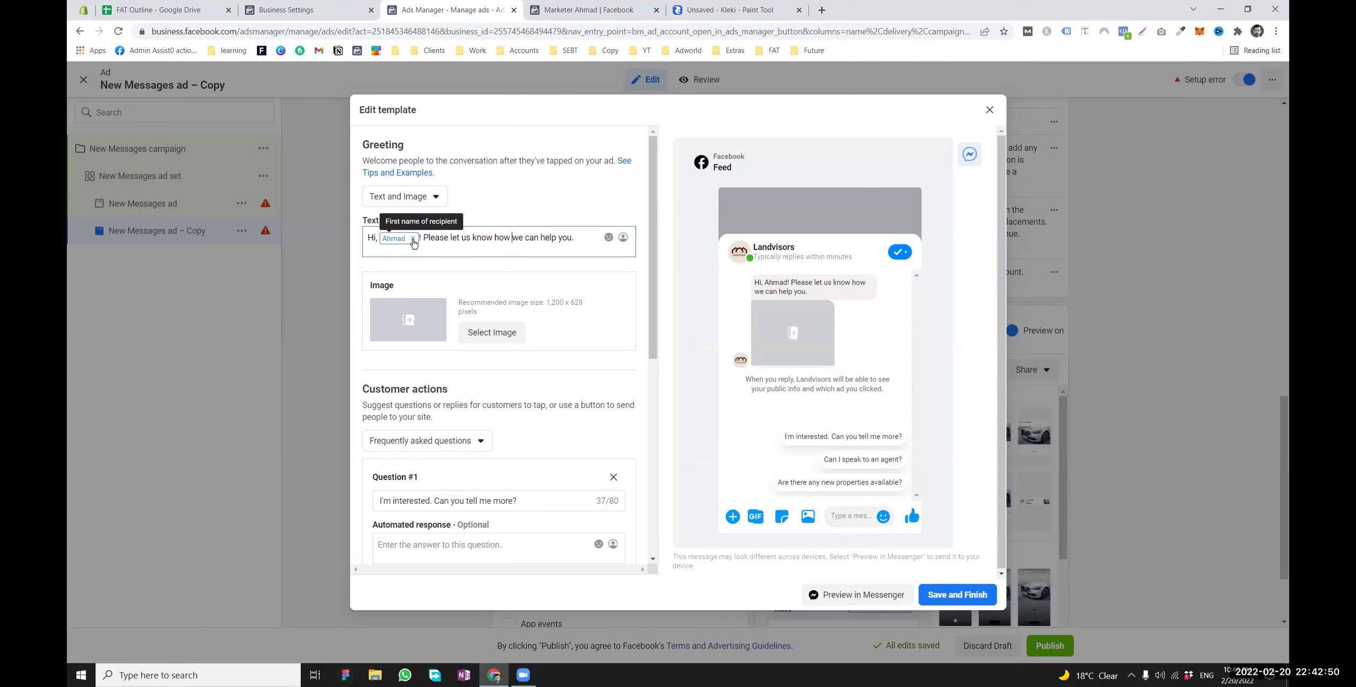
pyautogui.click(412, 240)
pyautogui.press('BackSpace')
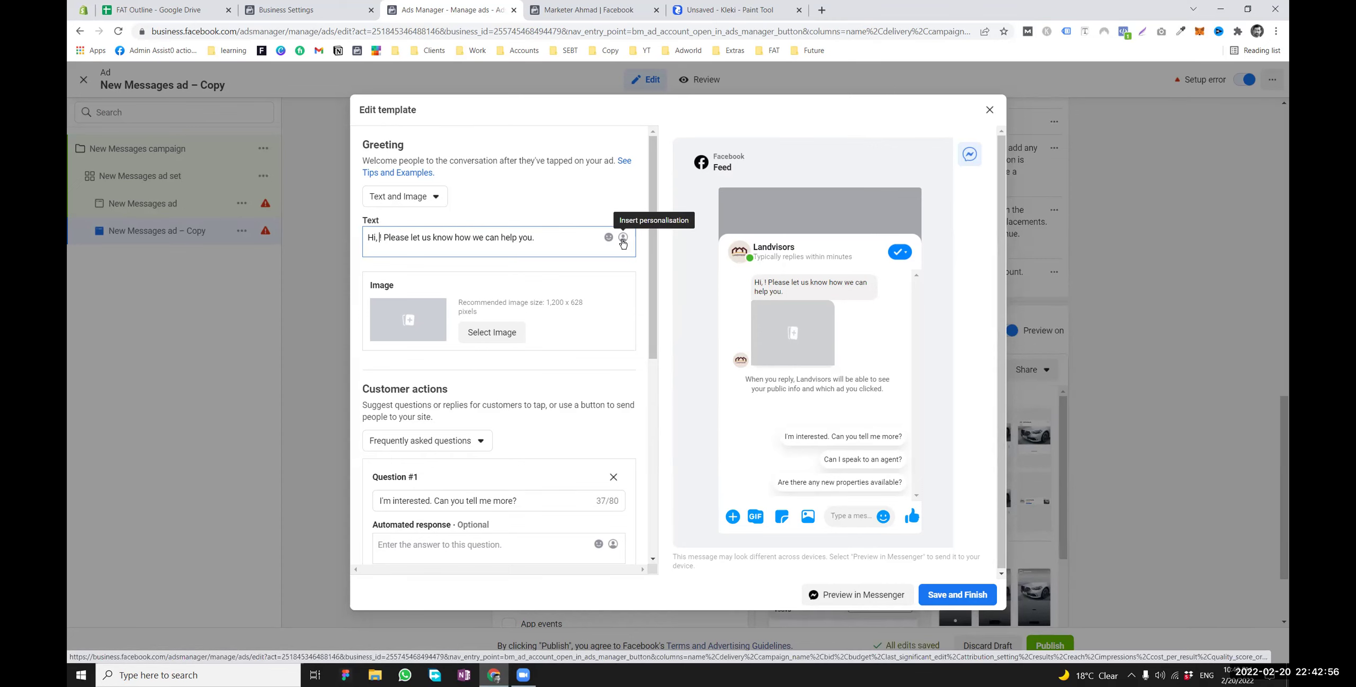
pyautogui.click(622, 240)
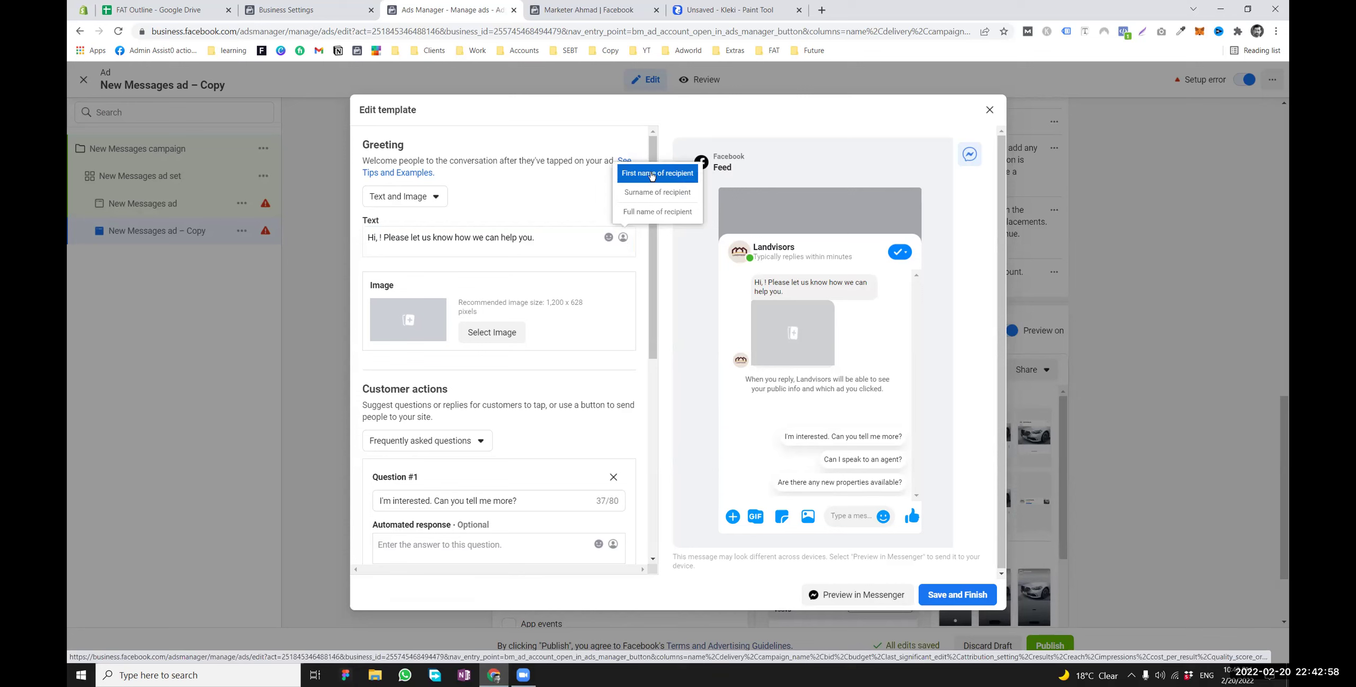
pyautogui.click(658, 211)
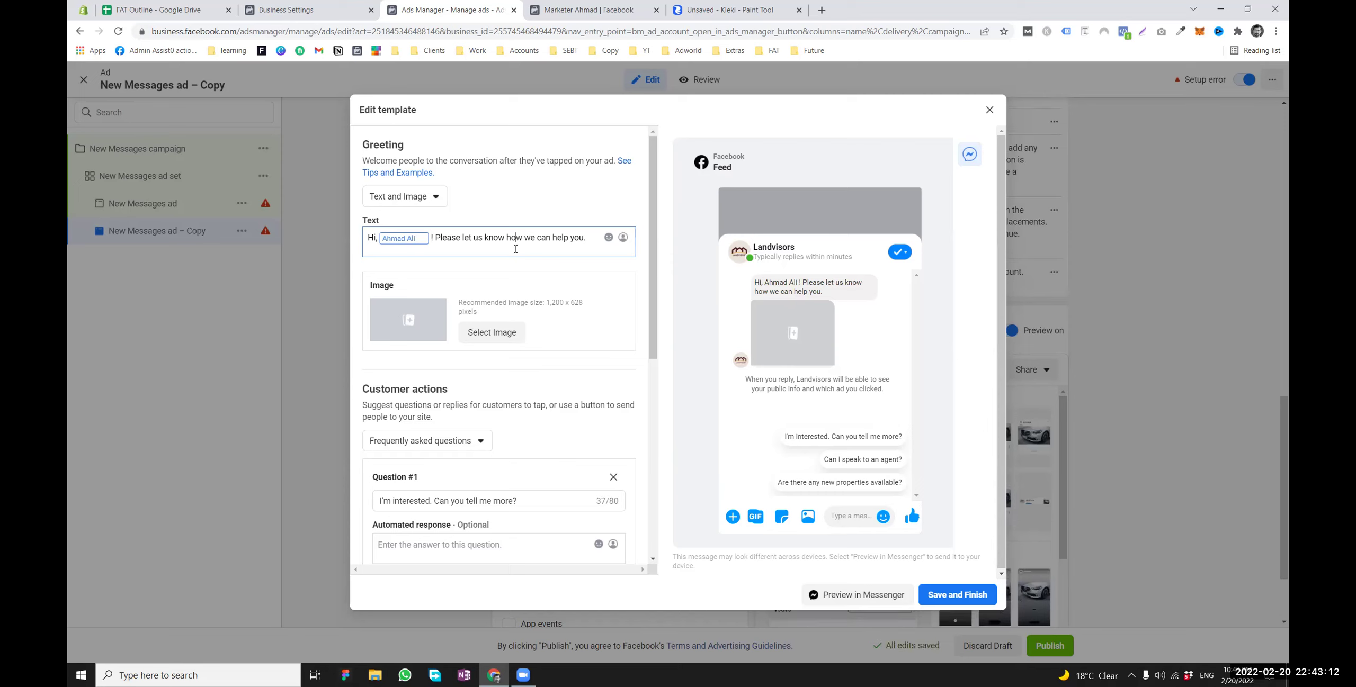
# Set the greeting type back to Text only
pyautogui.scroll(-1, 450, 228)
pyautogui.scroll(1, 413, 207)
pyautogui.doubleClick(415, 198)
pyautogui.click(414, 200)
pyautogui.scroll(-3, 477, 316)
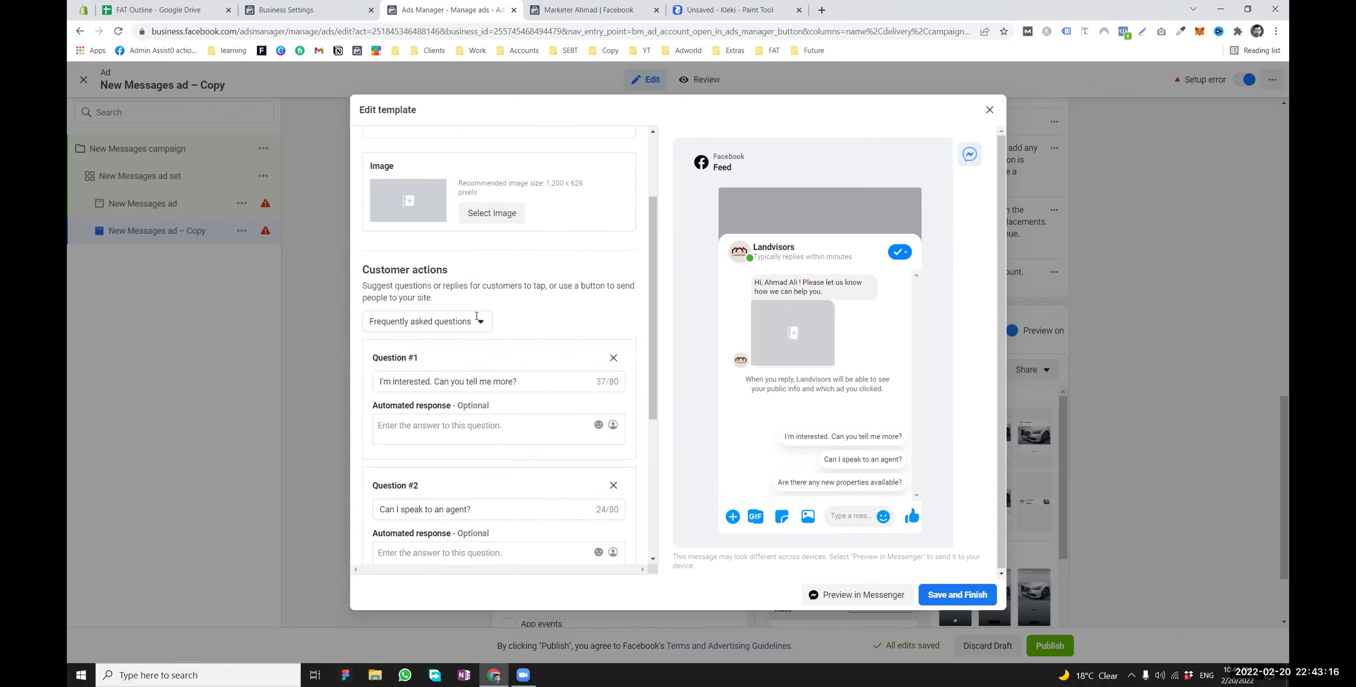
pyautogui.scroll(3, 448, 222)
pyautogui.click(407, 197)
pyautogui.click(404, 224)
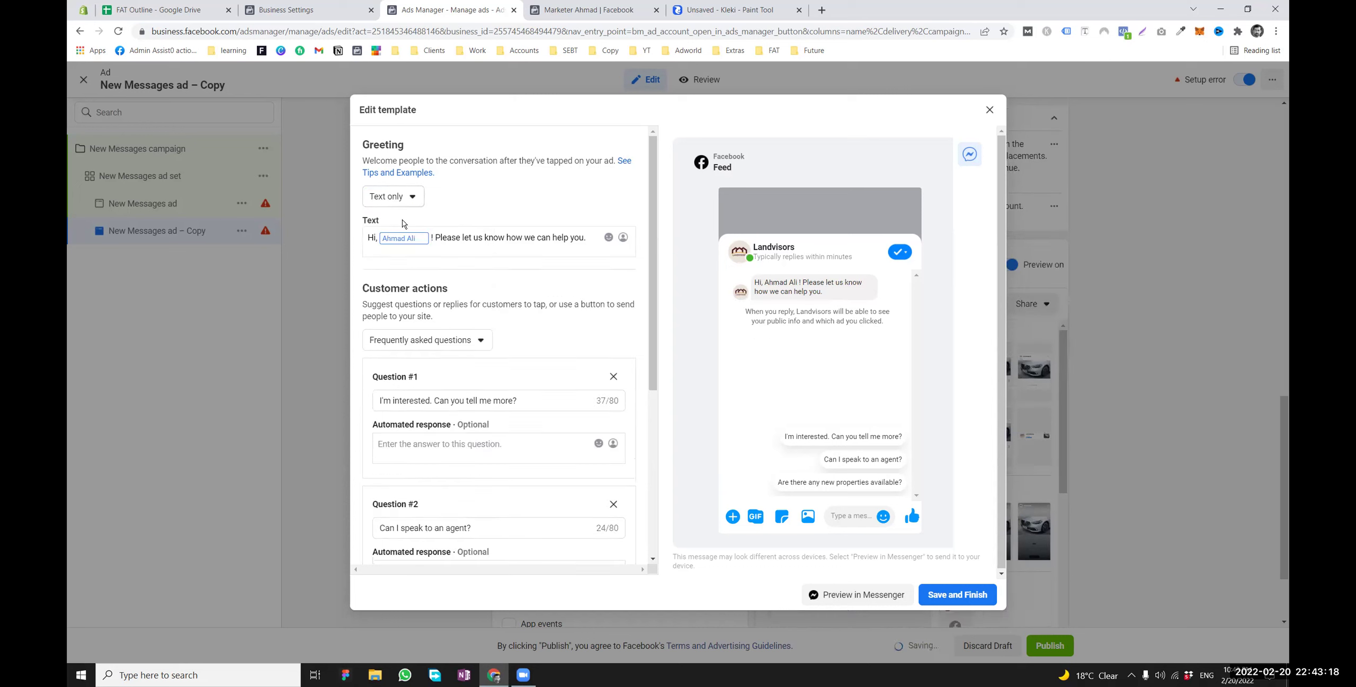
# Change the template's customer actions from frequently asked questions to Quick replies
pyautogui.moveTo(486, 306); pyautogui.dragTo(415, 307)
pyautogui.scroll(-1, 399, 291)
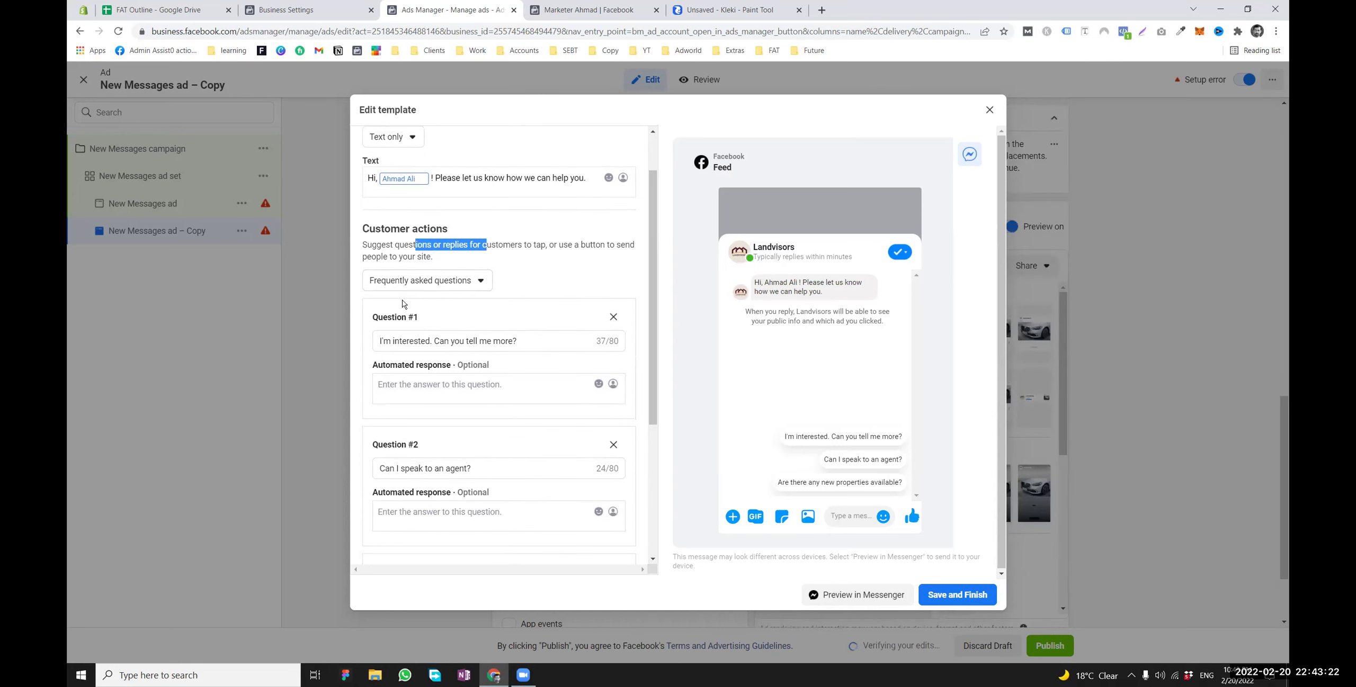
pyautogui.click(427, 293)
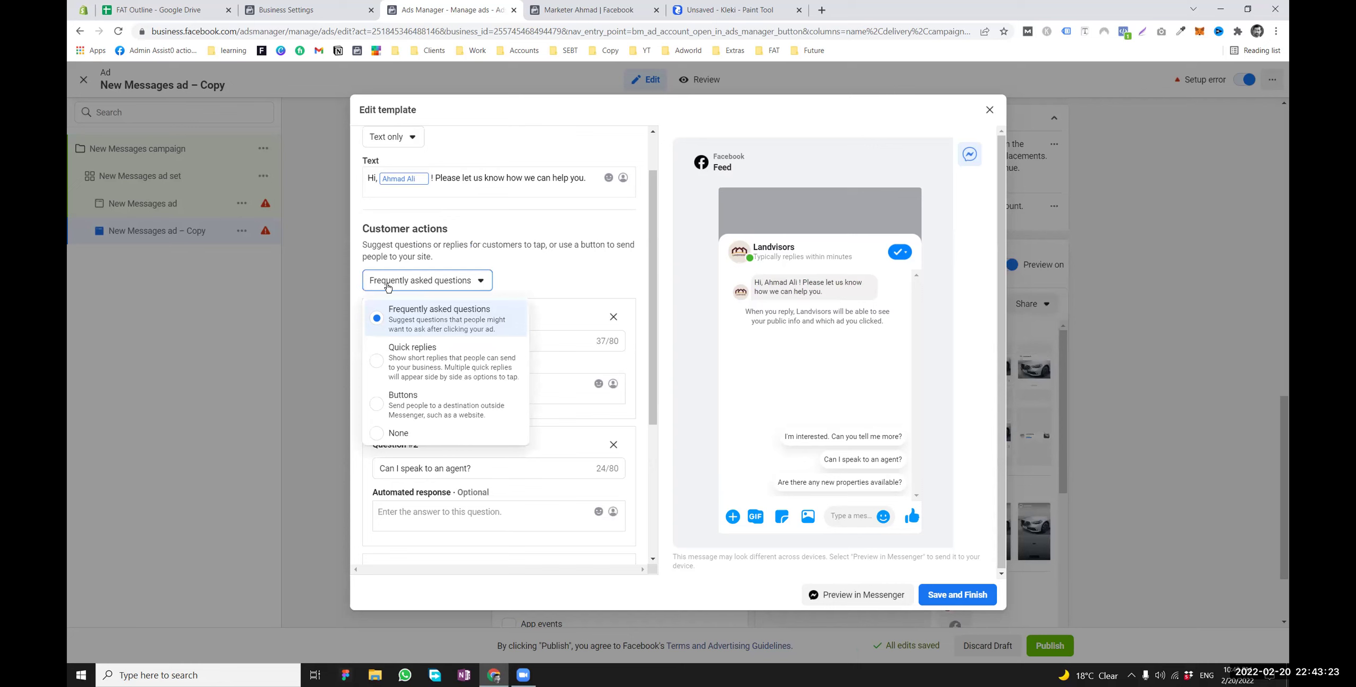
pyautogui.click(407, 341)
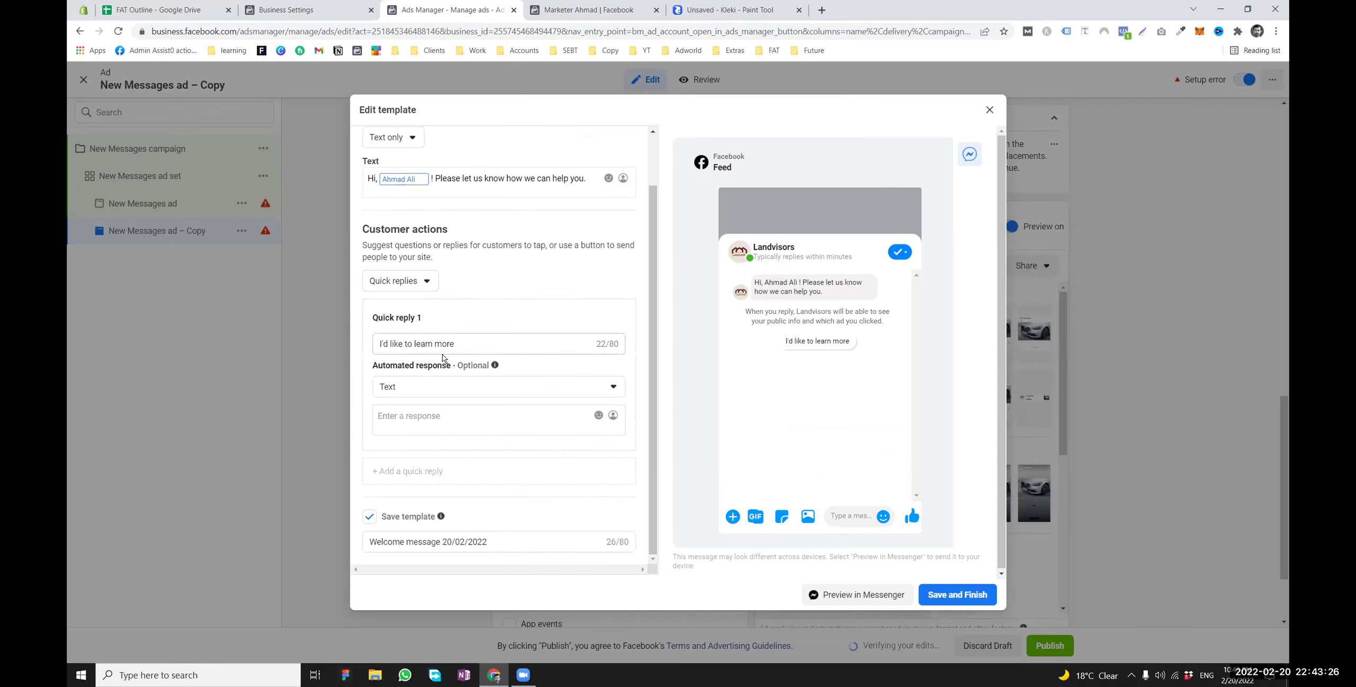
# Keep Text as the automated response type for Quick reply 1 and enter the response "Blah blah blah"
pyautogui.moveTo(471, 347); pyautogui.dragTo(369, 343)
pyautogui.click(407, 389)
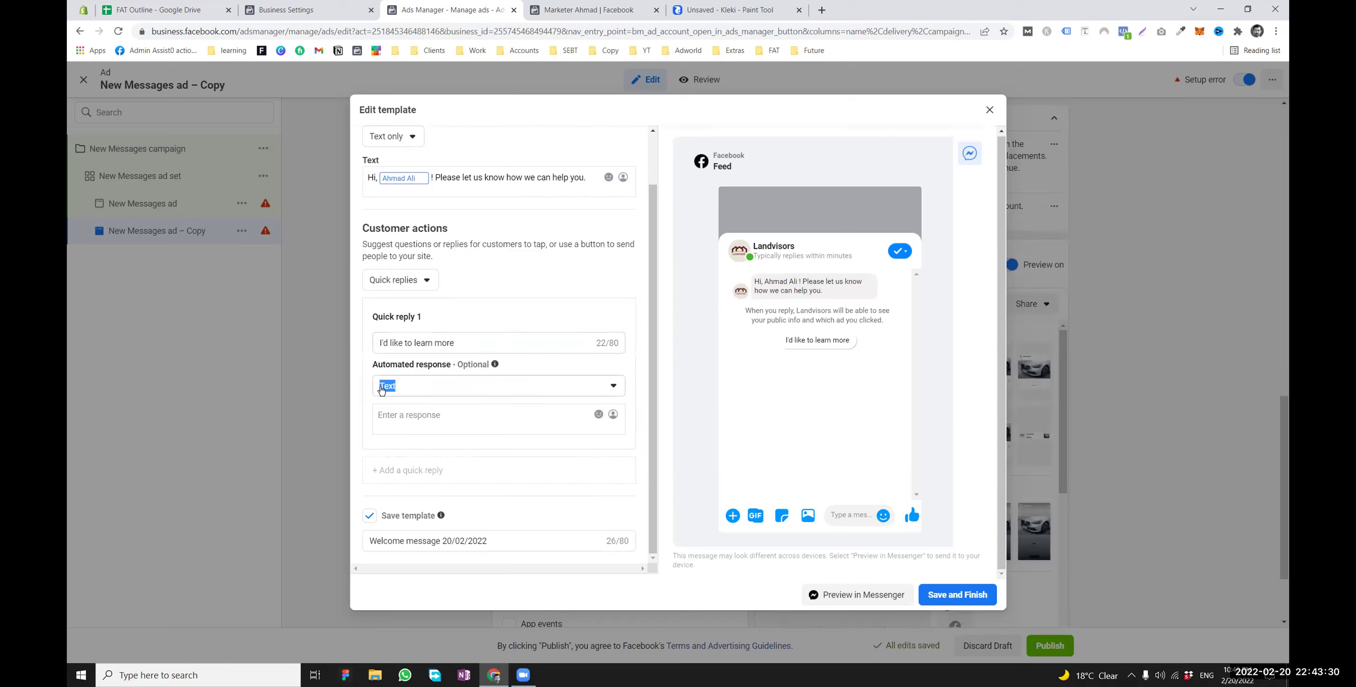
pyautogui.click(415, 391)
pyautogui.click(414, 390)
pyautogui.click(414, 390)
pyautogui.click(414, 389)
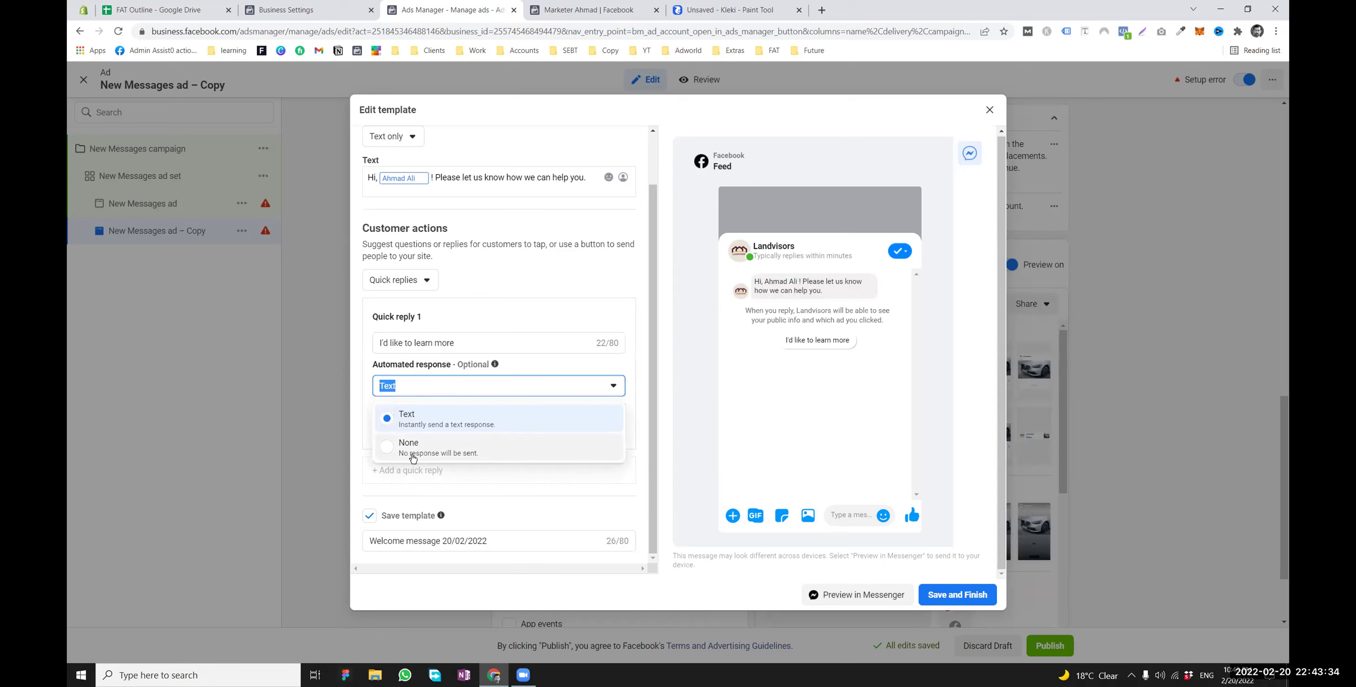
pyautogui.click(413, 396)
pyautogui.click(424, 422)
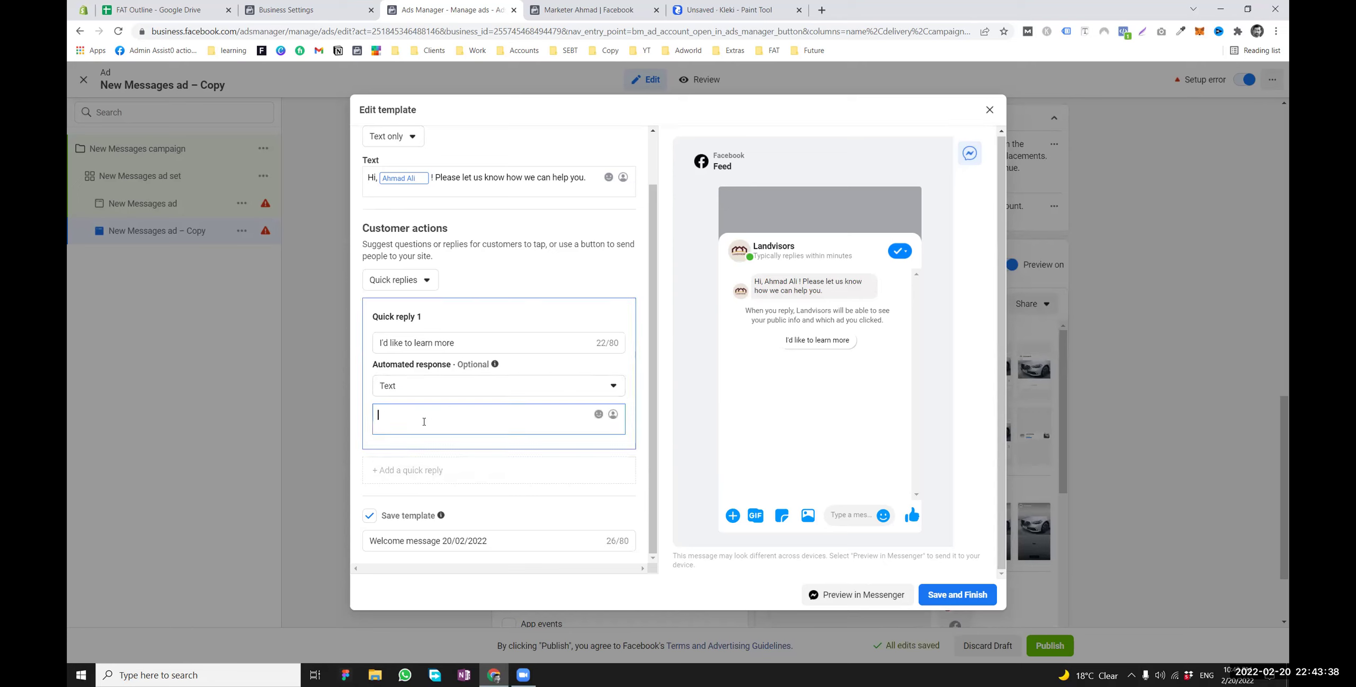
pyautogui.write('Blah blah blah')
pyautogui.click(610, 313)
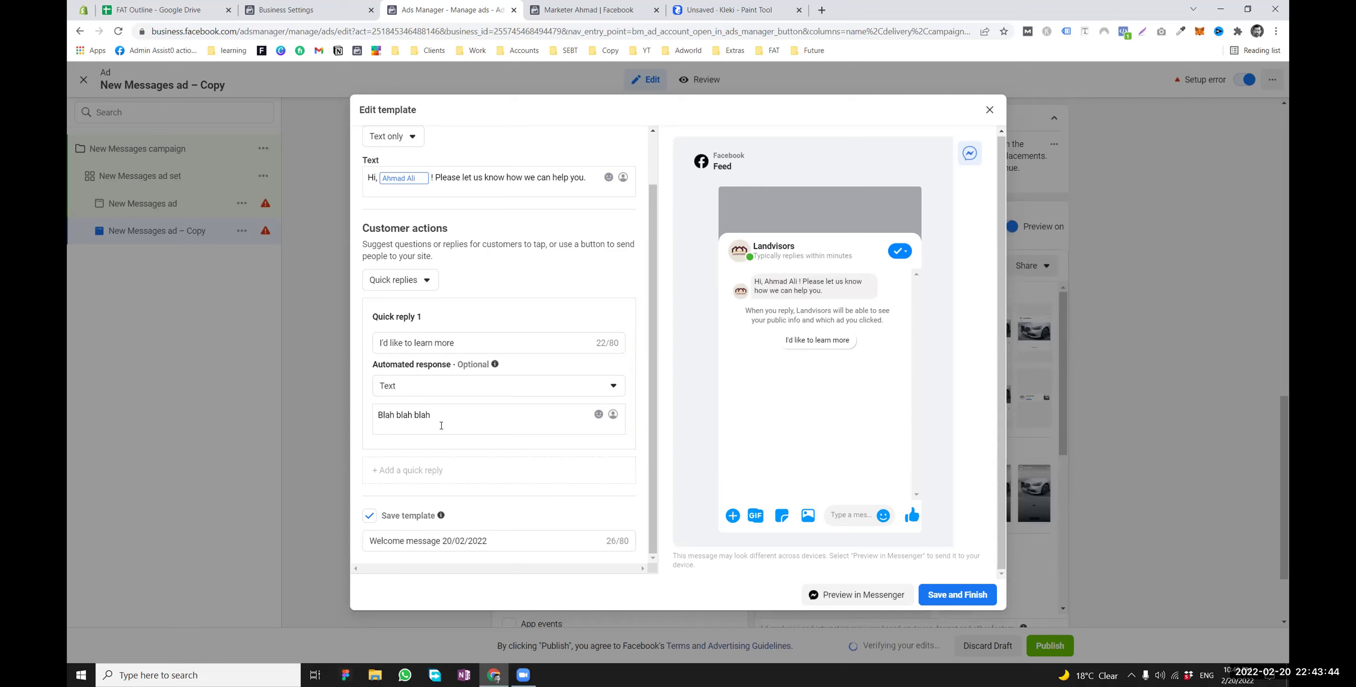
# Change the text of Quick reply 1 to "Please send me your number"
pyautogui.moveTo(441, 425); pyautogui.dragTo(410, 416)
pyautogui.moveTo(455, 343); pyautogui.dragTo(345, 341)
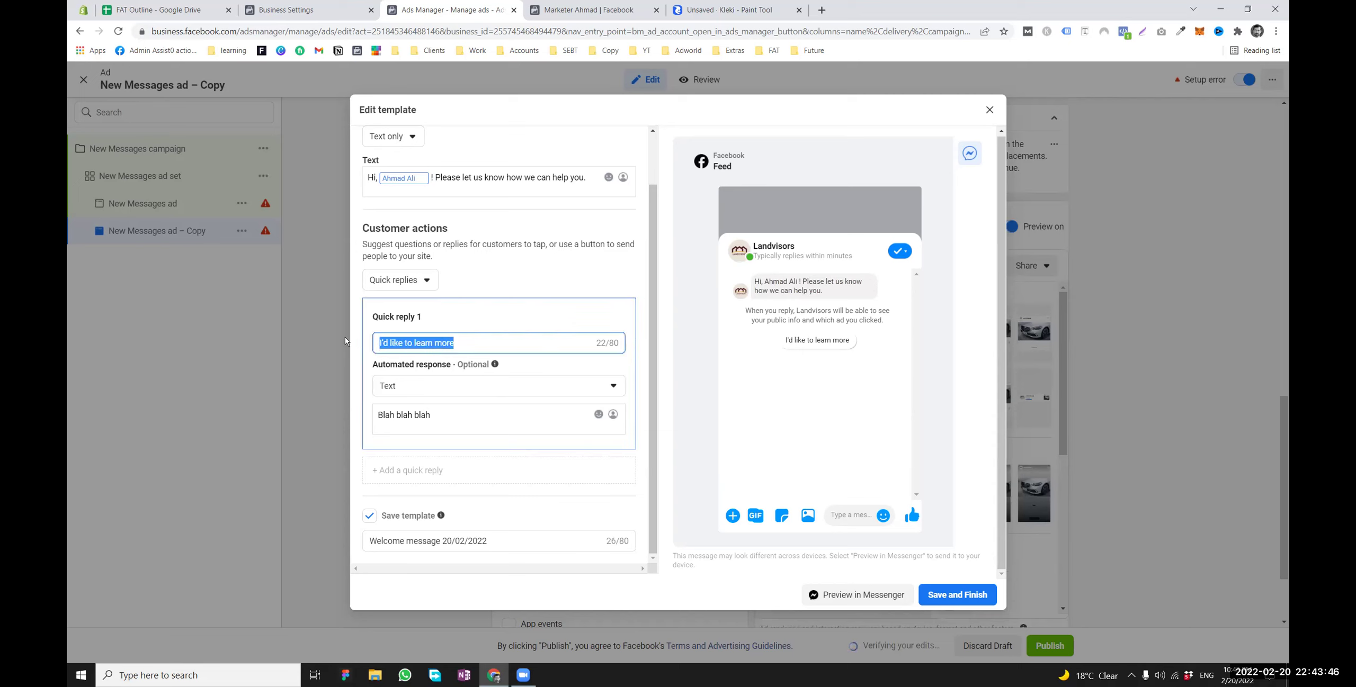
pyautogui.write('Please send me your number')
pyautogui.click(383, 311)
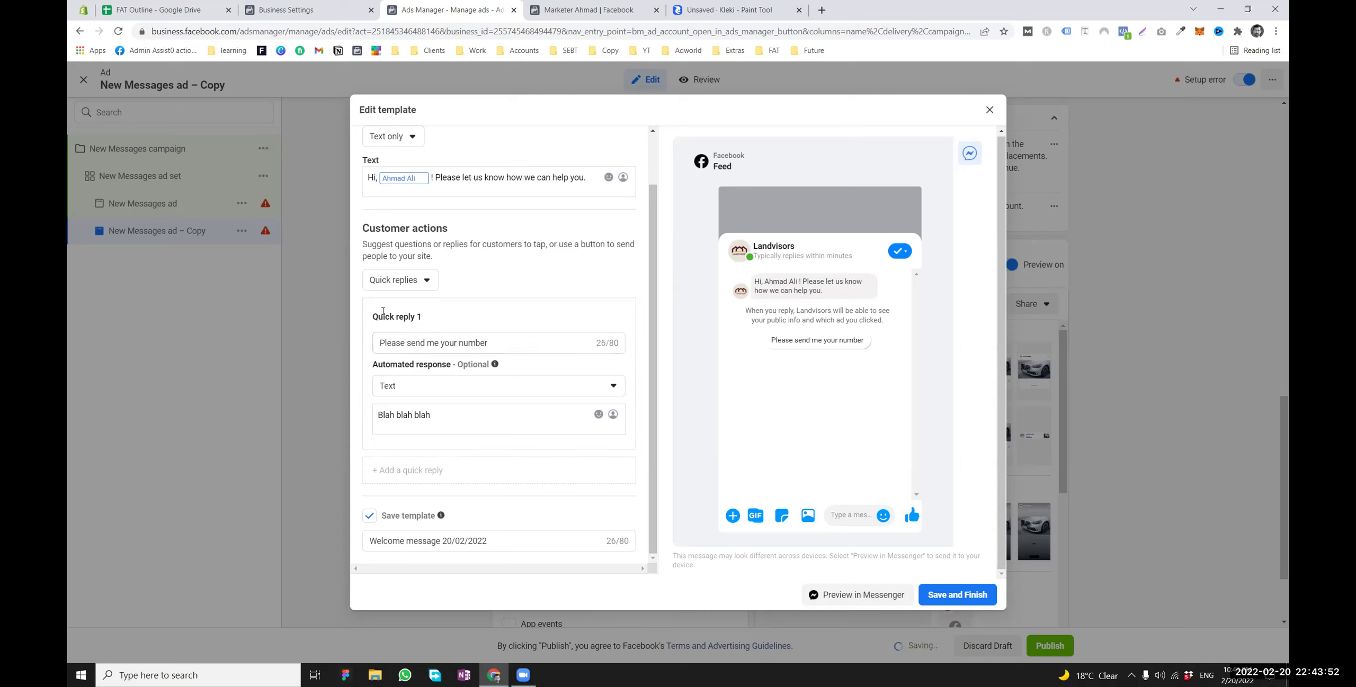
# Replace Quick reply 1's automated text response with a sample phone number
pyautogui.tripleClick(407, 408)
pyautogui.write('03000')
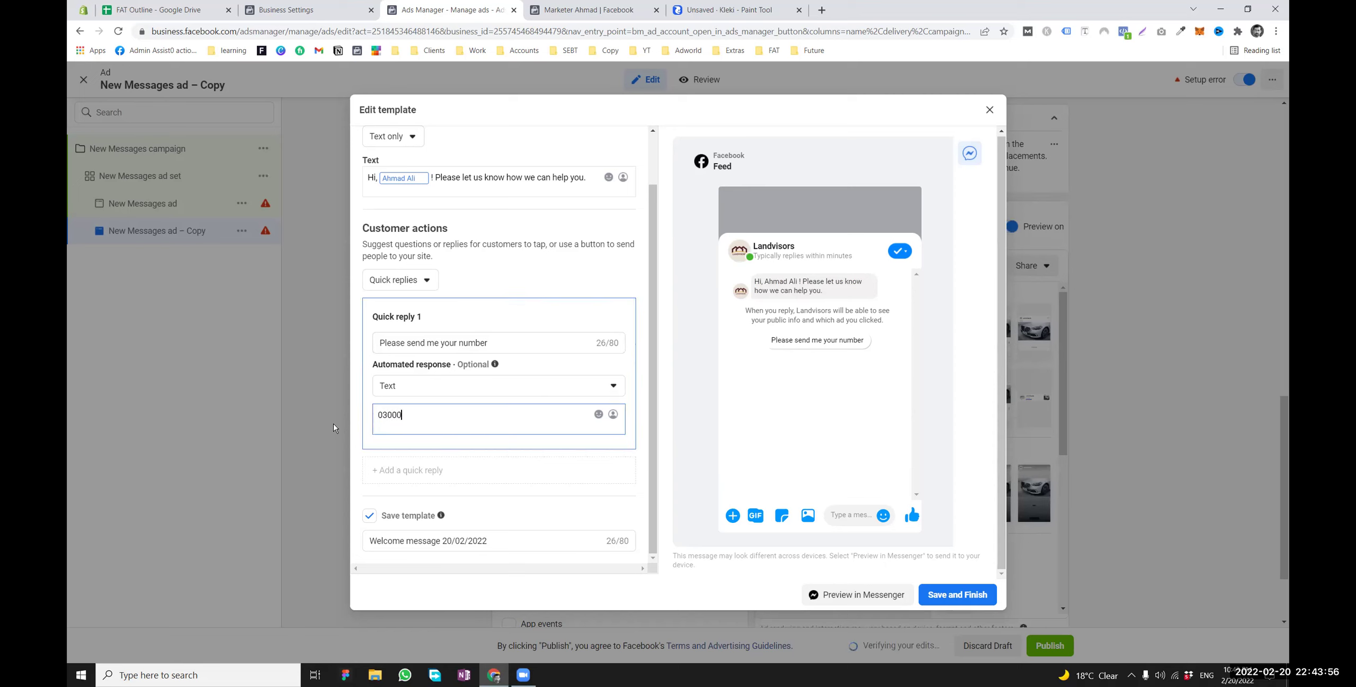
pyautogui.write('12345+67')
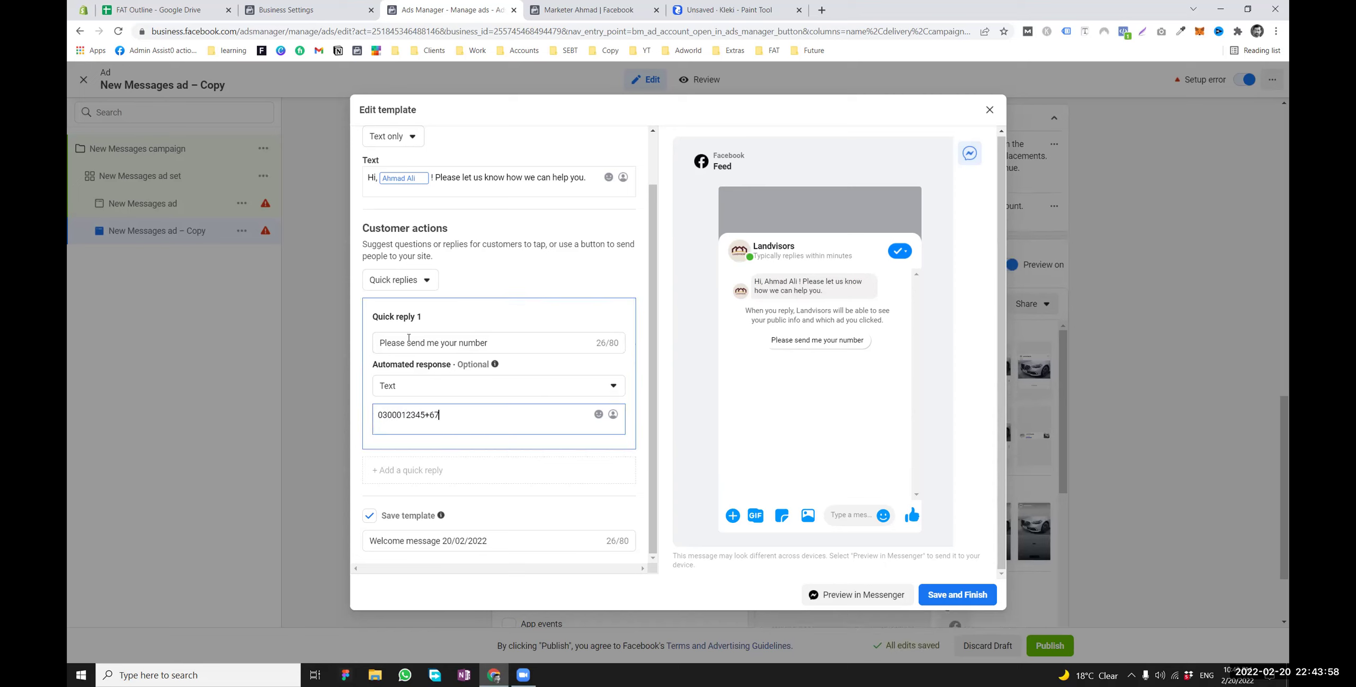
pyautogui.press('Left')
pyautogui.press('Left')
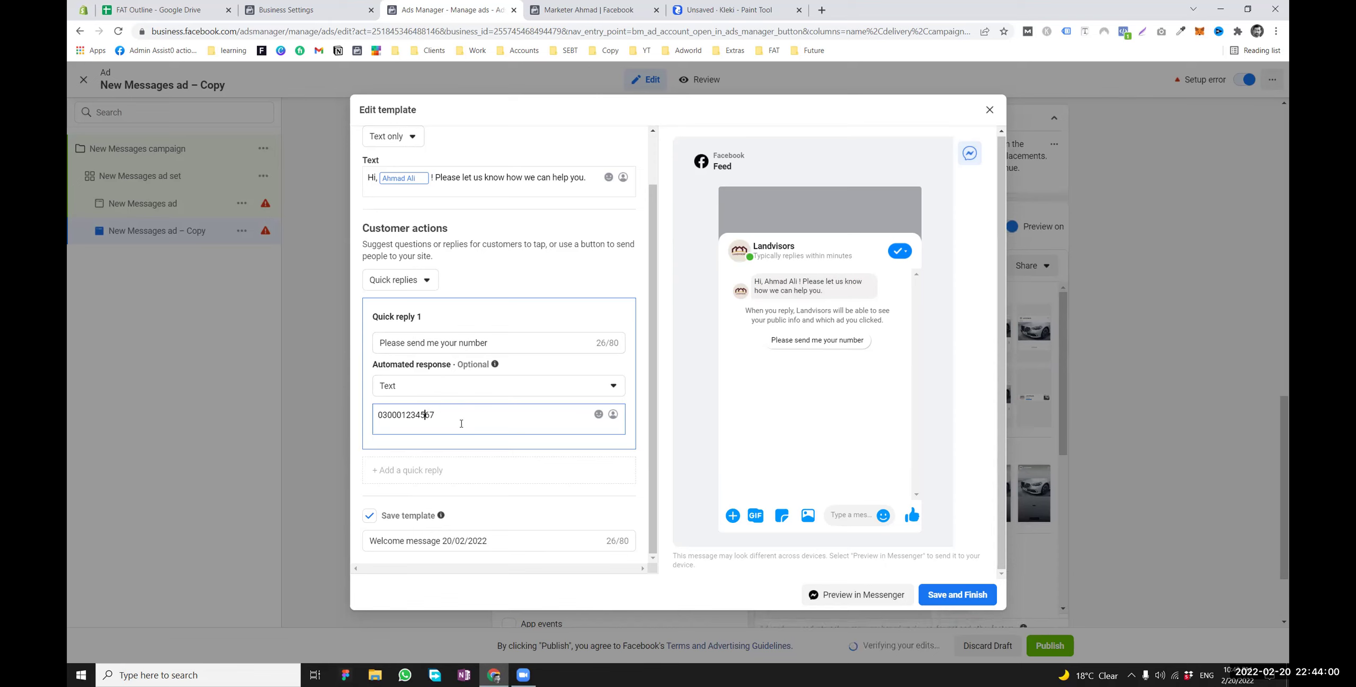
# Add Quick reply 2 with the text "What are your timings" and the automated text response "Asud sdhasd slfdj bal"
pyautogui.click(473, 468)
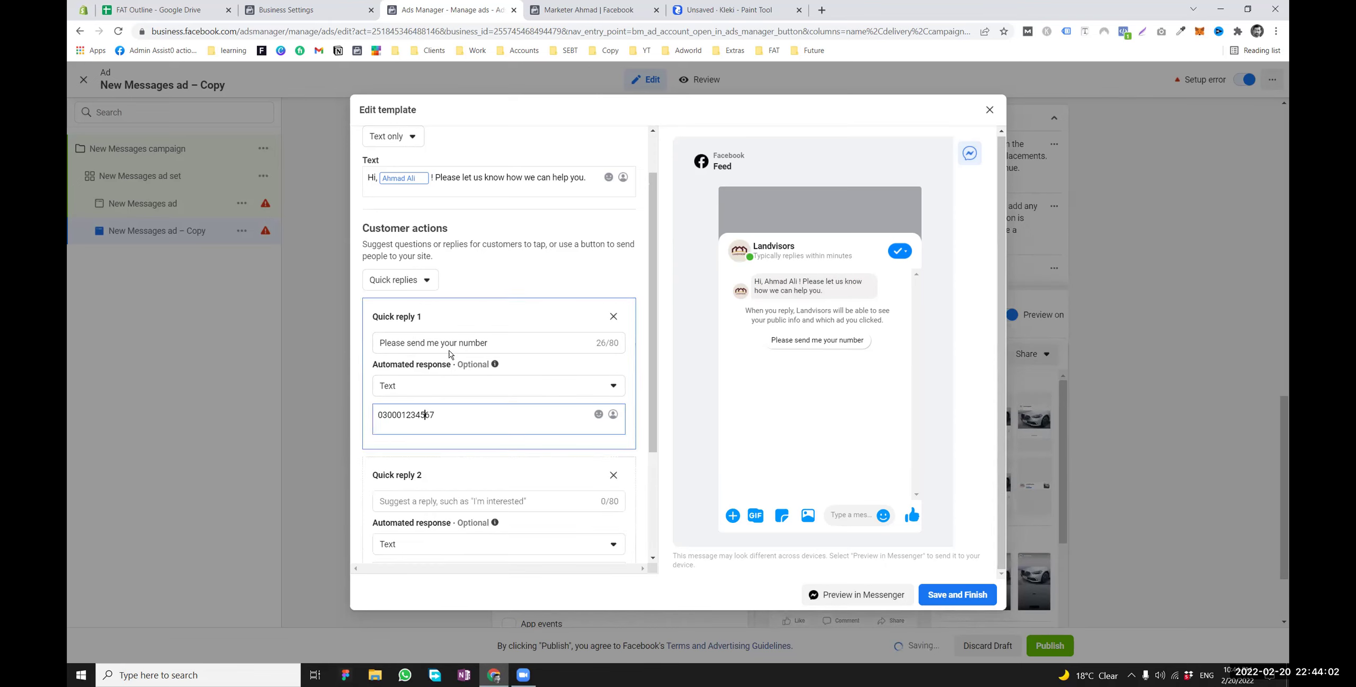
pyautogui.moveTo(487, 342); pyautogui.dragTo(376, 341)
pyautogui.scroll(-2, 439, 395)
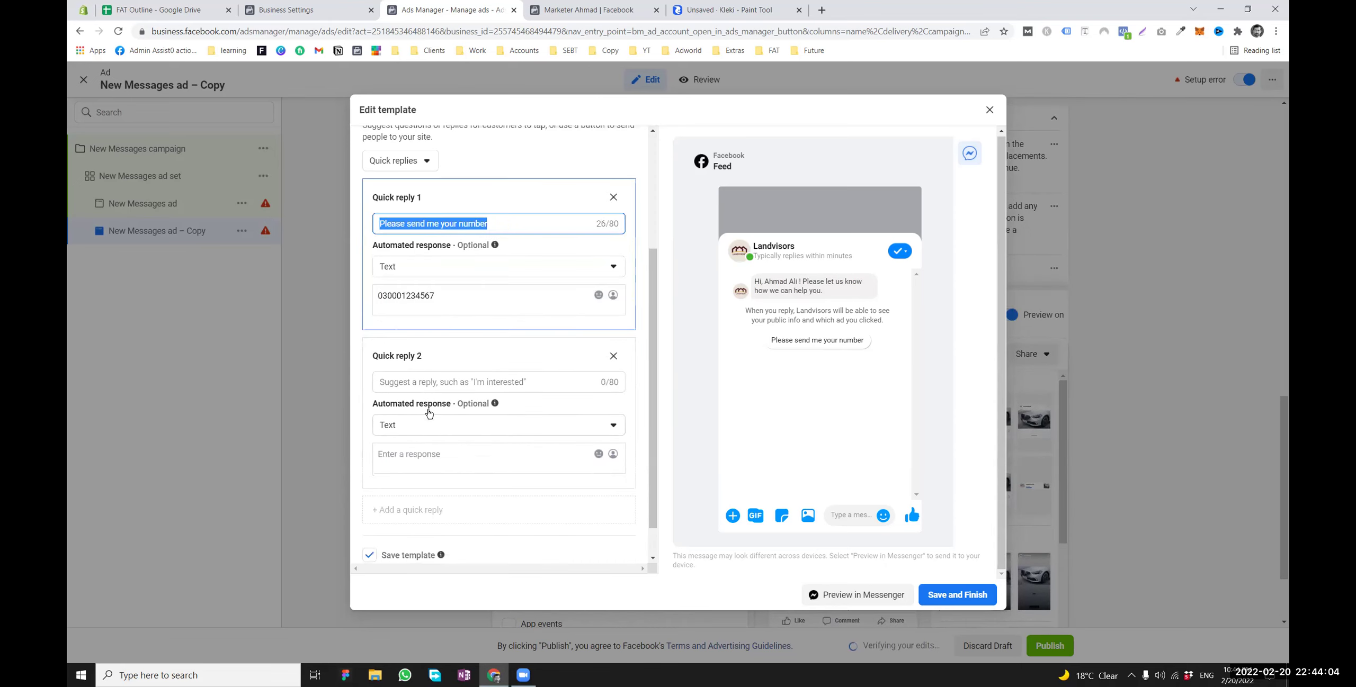
pyautogui.click(417, 382)
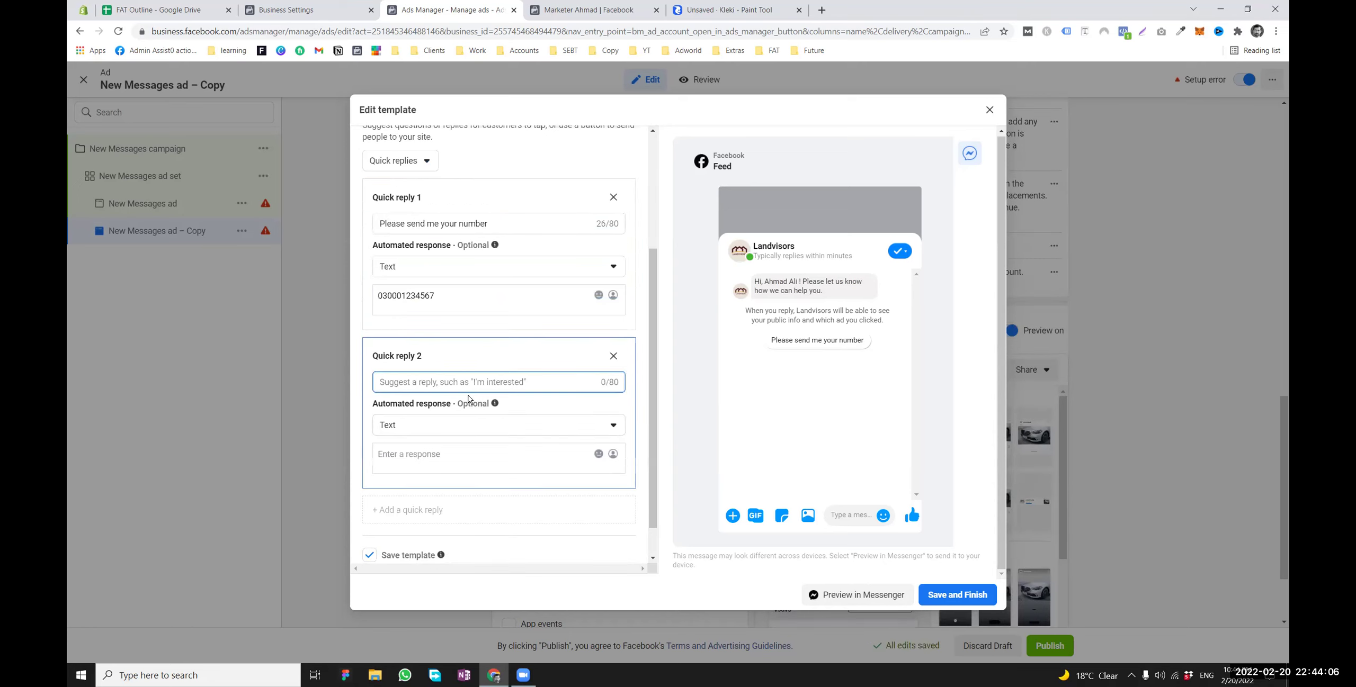
pyautogui.write('What are yout')
pyautogui.press('BackSpace')
pyautogui.write('timings')
pyautogui.click(464, 460)
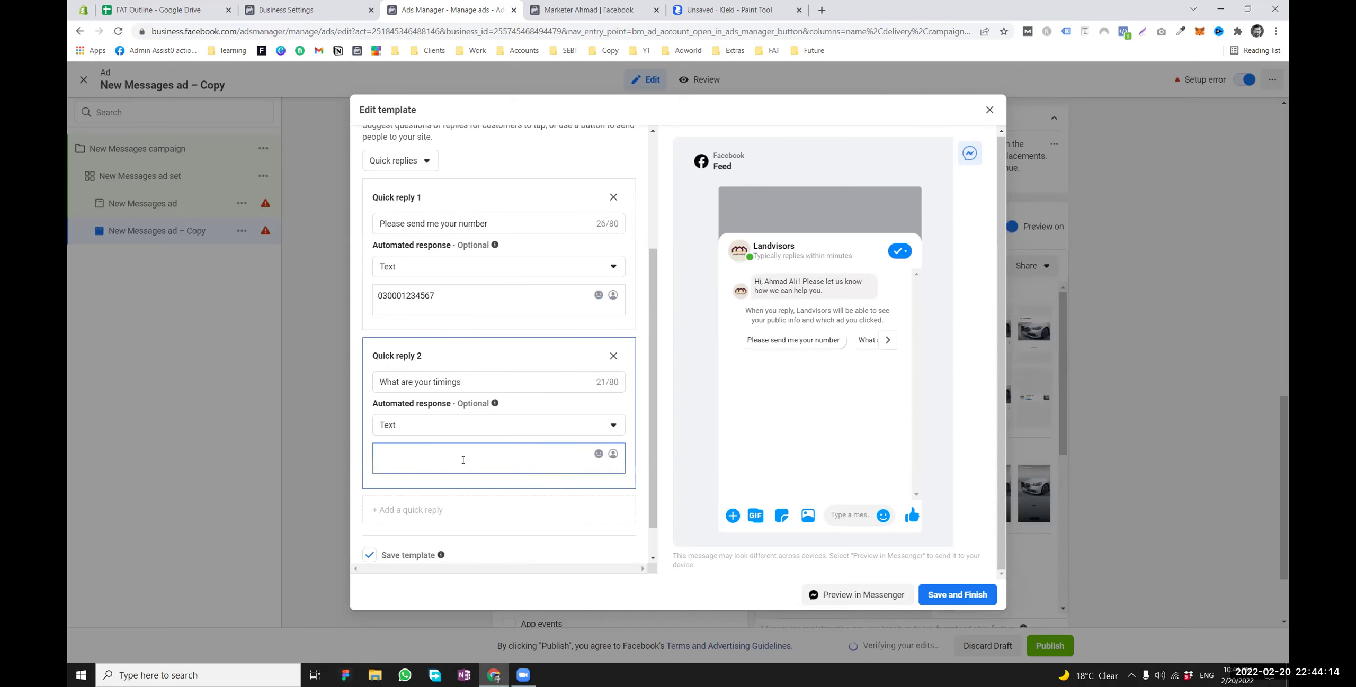
pyautogui.write('Asud sdhasd slfdj bal')
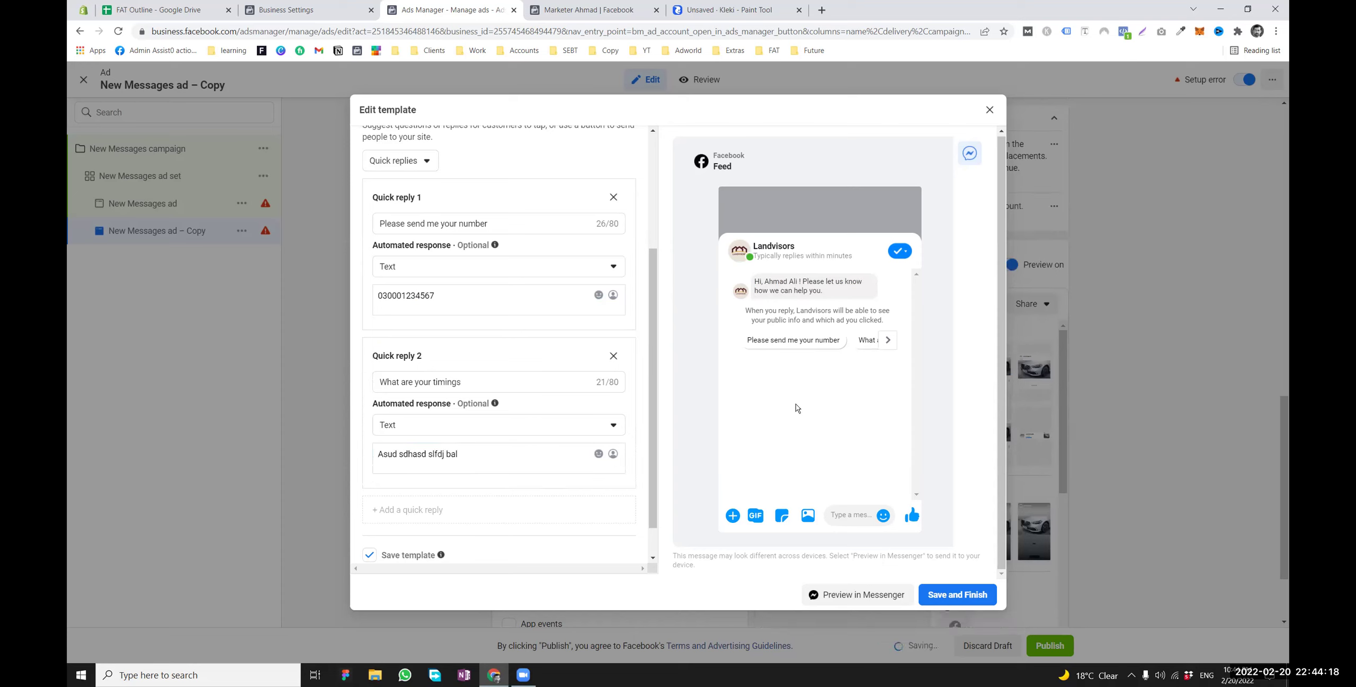
# Browse both quick replies in the Messenger preview and review Quick reply 1's automated response
pyautogui.click(881, 354)
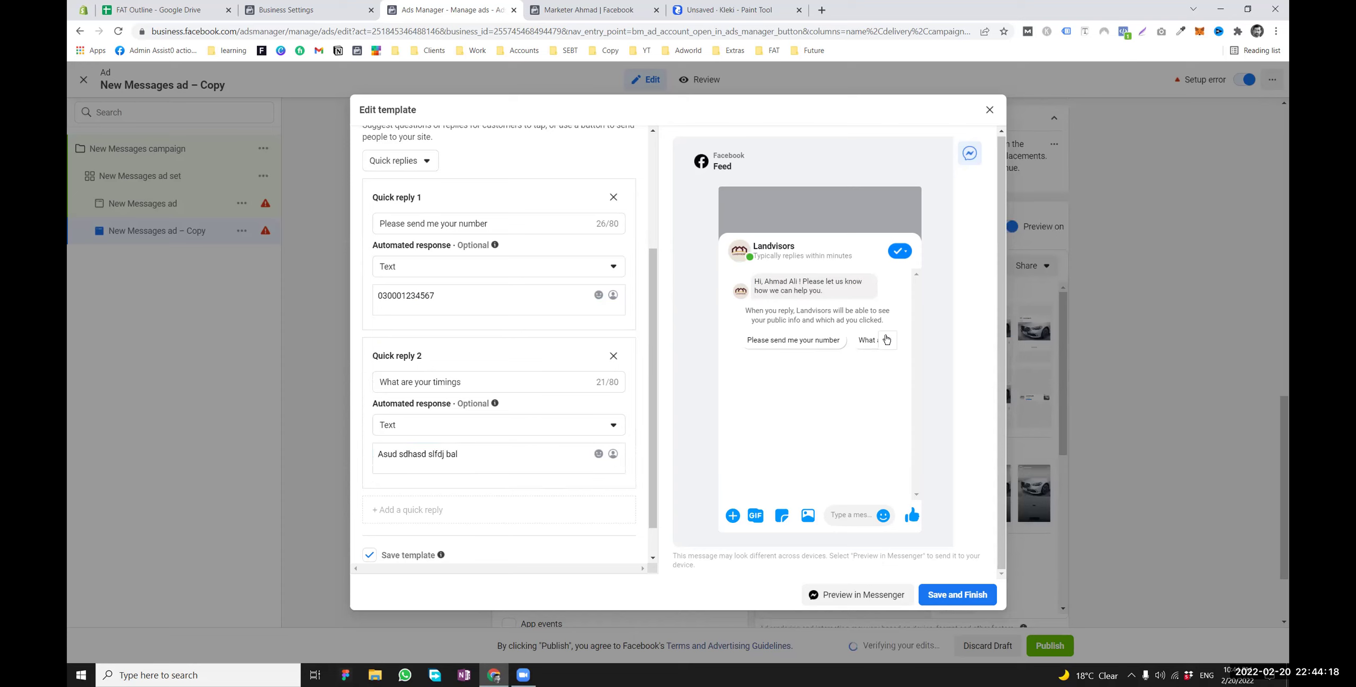
pyautogui.click(887, 342)
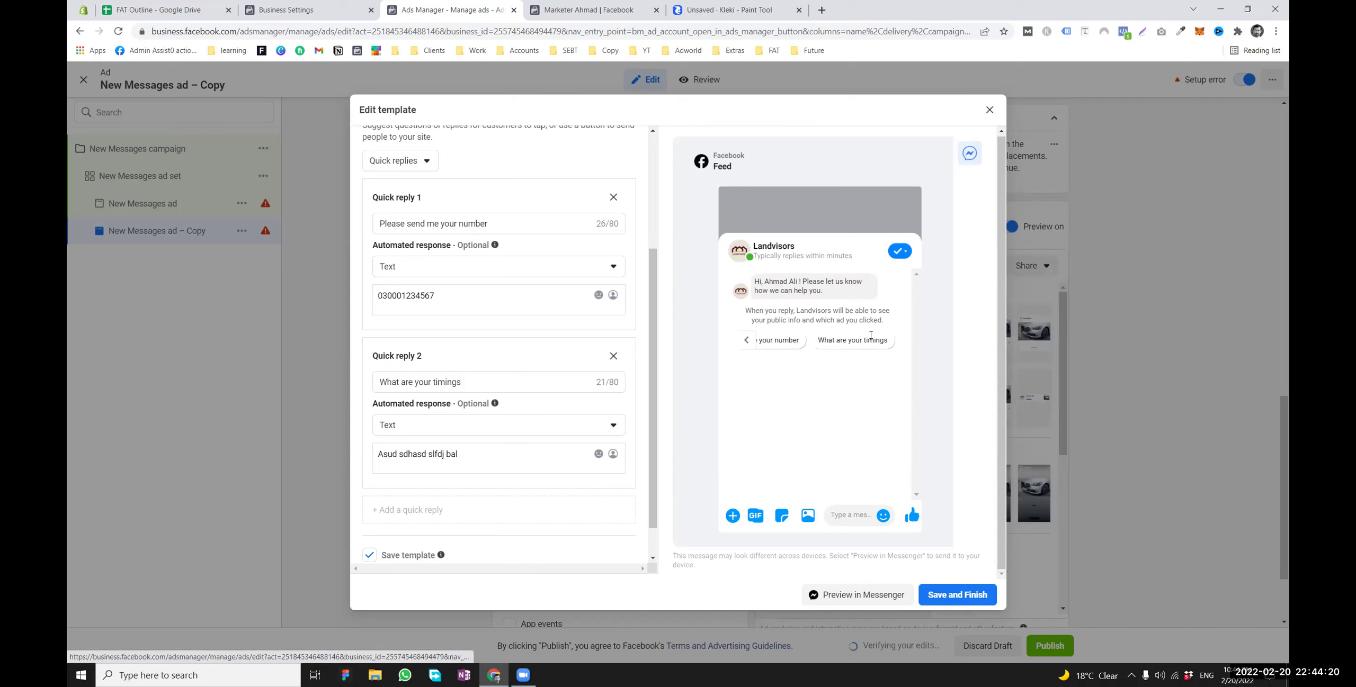
pyautogui.click(744, 346)
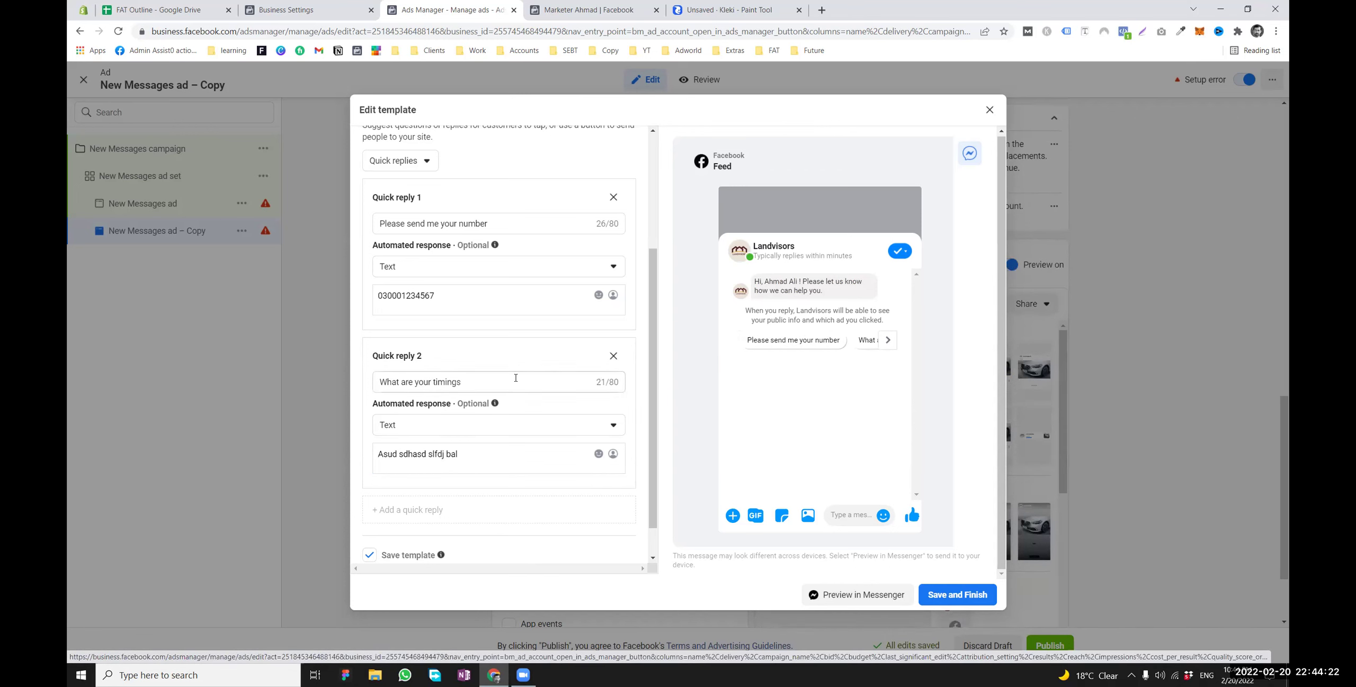
pyautogui.scroll(2, 507, 407)
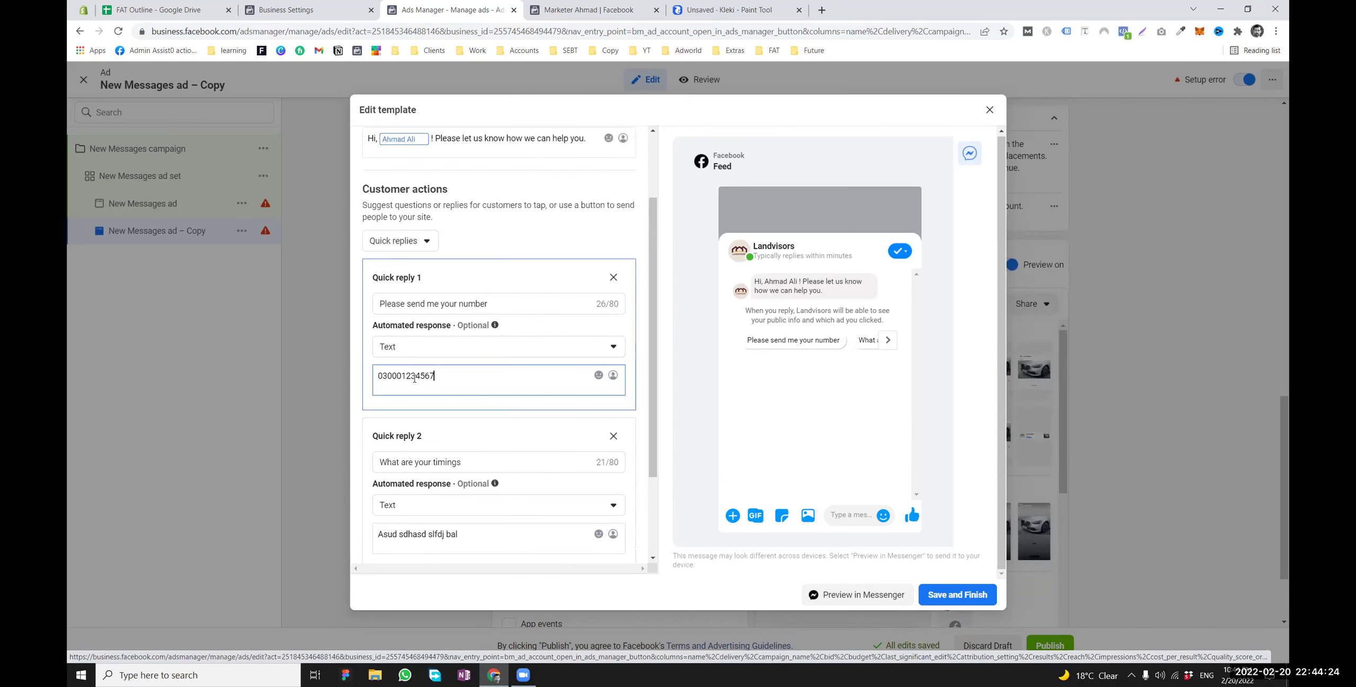
pyautogui.moveTo(435, 375); pyautogui.dragTo(388, 376)
# Switch the customer actions to Buttons and set up Button 1 as "Visit Website" with the website URL google.com
pyautogui.click(400, 246)
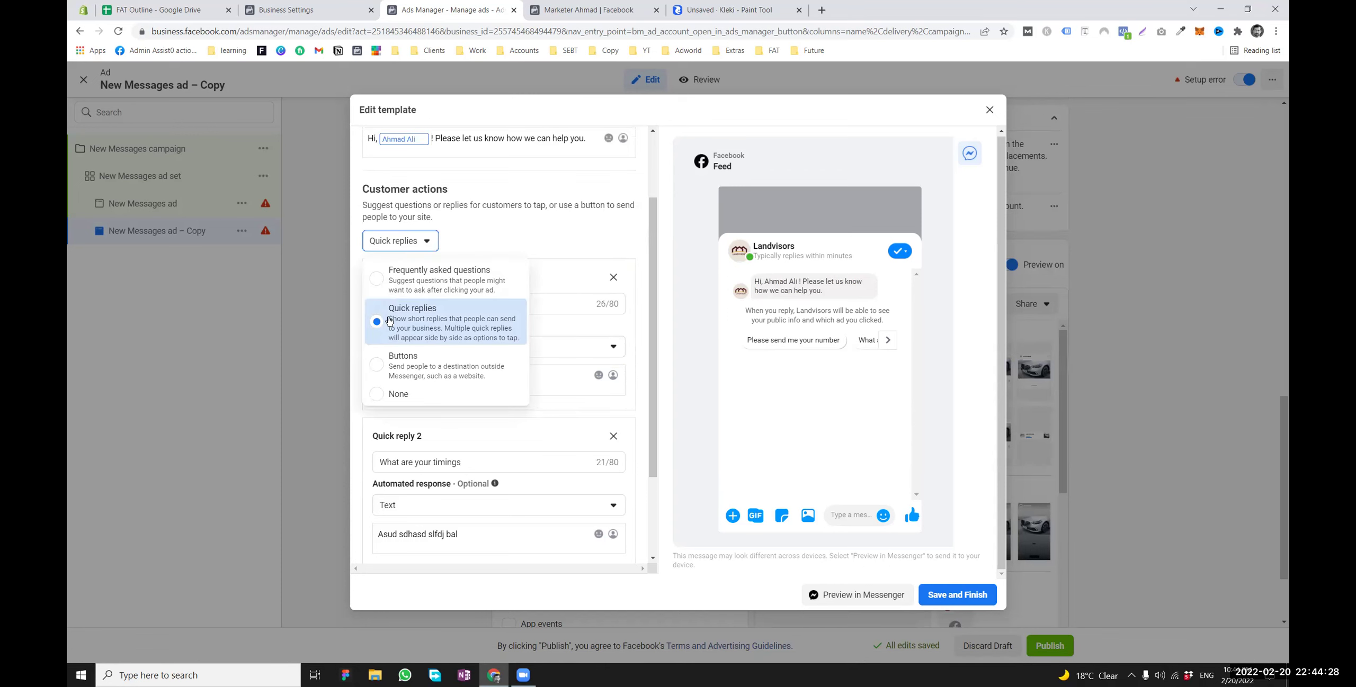
pyautogui.click(405, 364)
pyautogui.click(406, 388)
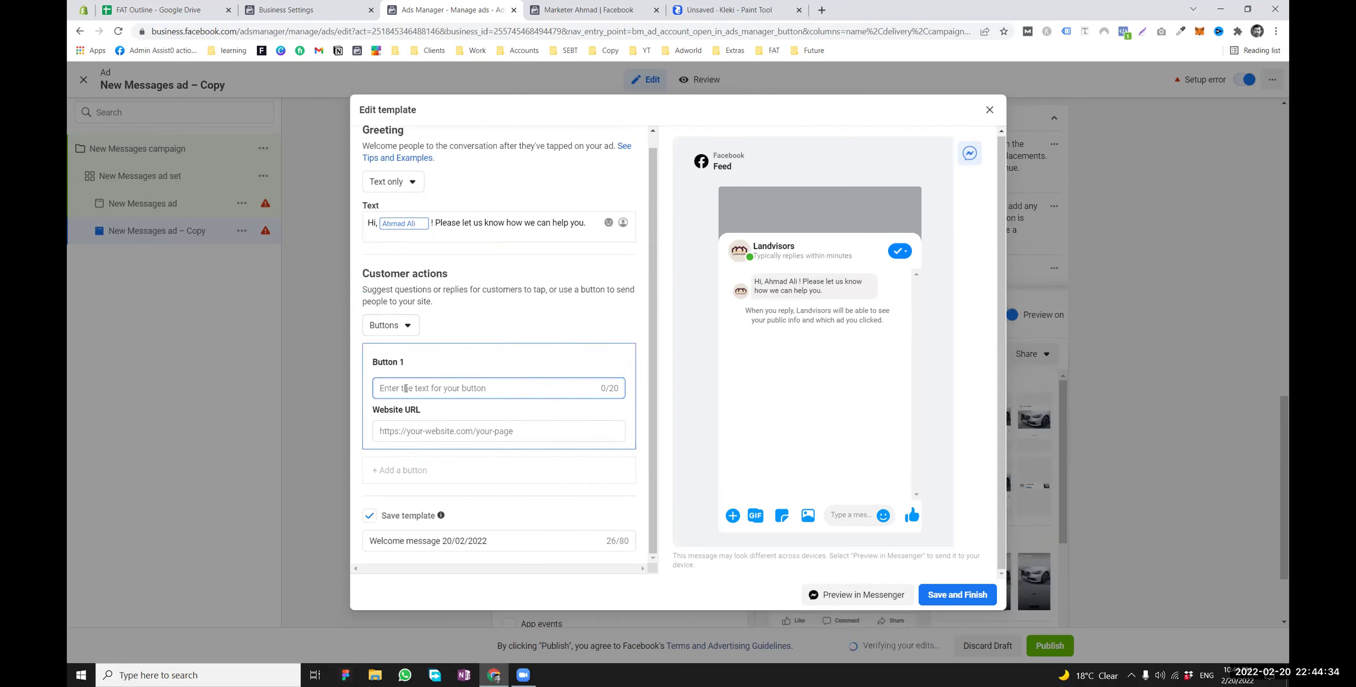
pyautogui.write('it Website')
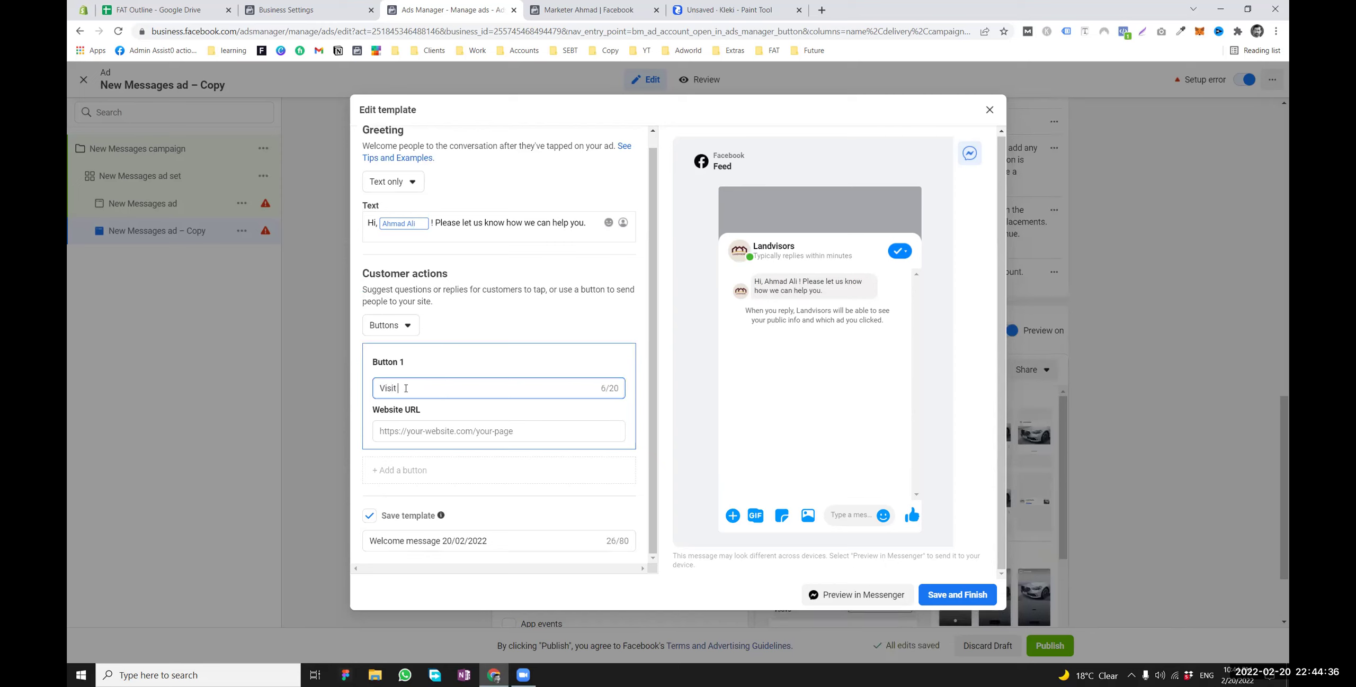
pyautogui.click(427, 430)
pyautogui.write('googl')
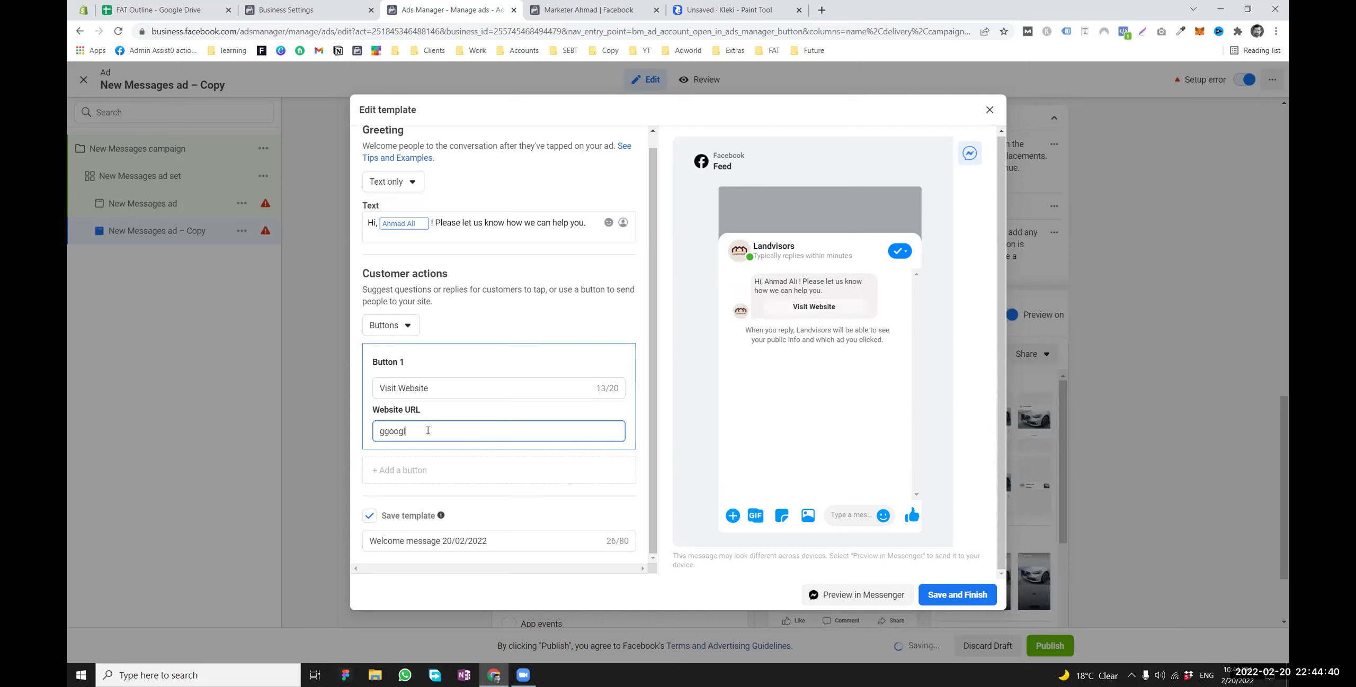
pyautogui.press('BackSpace')
pyautogui.press('BackSpace')
pyautogui.write('oogle.com')
# Add Button 2 with the text "Visit Youtube" and the website URL abc.com
pyautogui.click(420, 470)
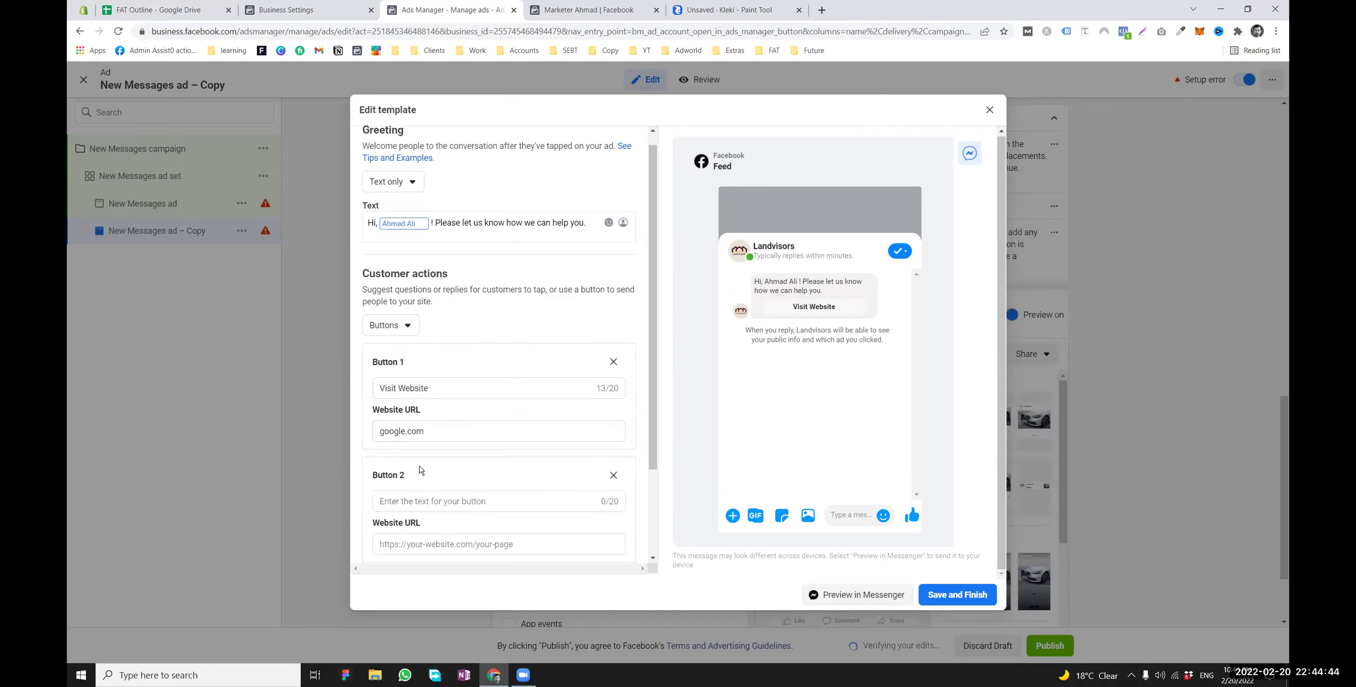
pyautogui.click(428, 501)
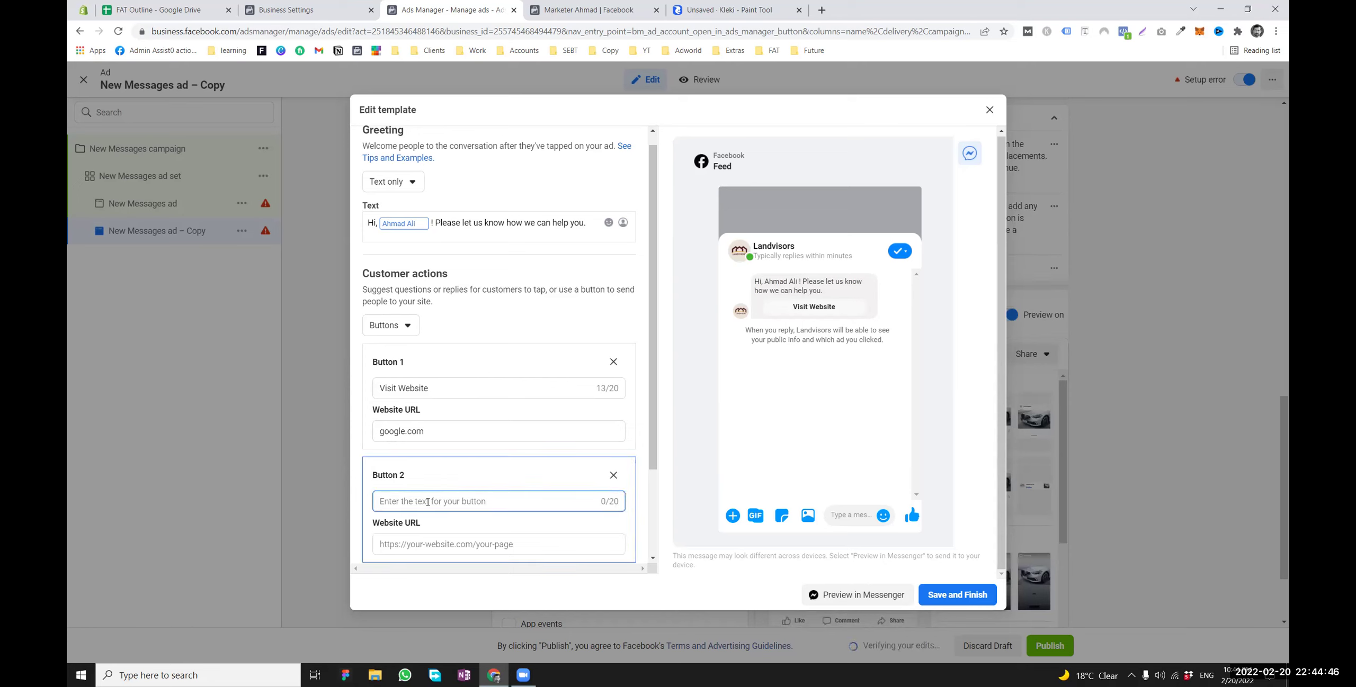
pyautogui.write('Visit IO')
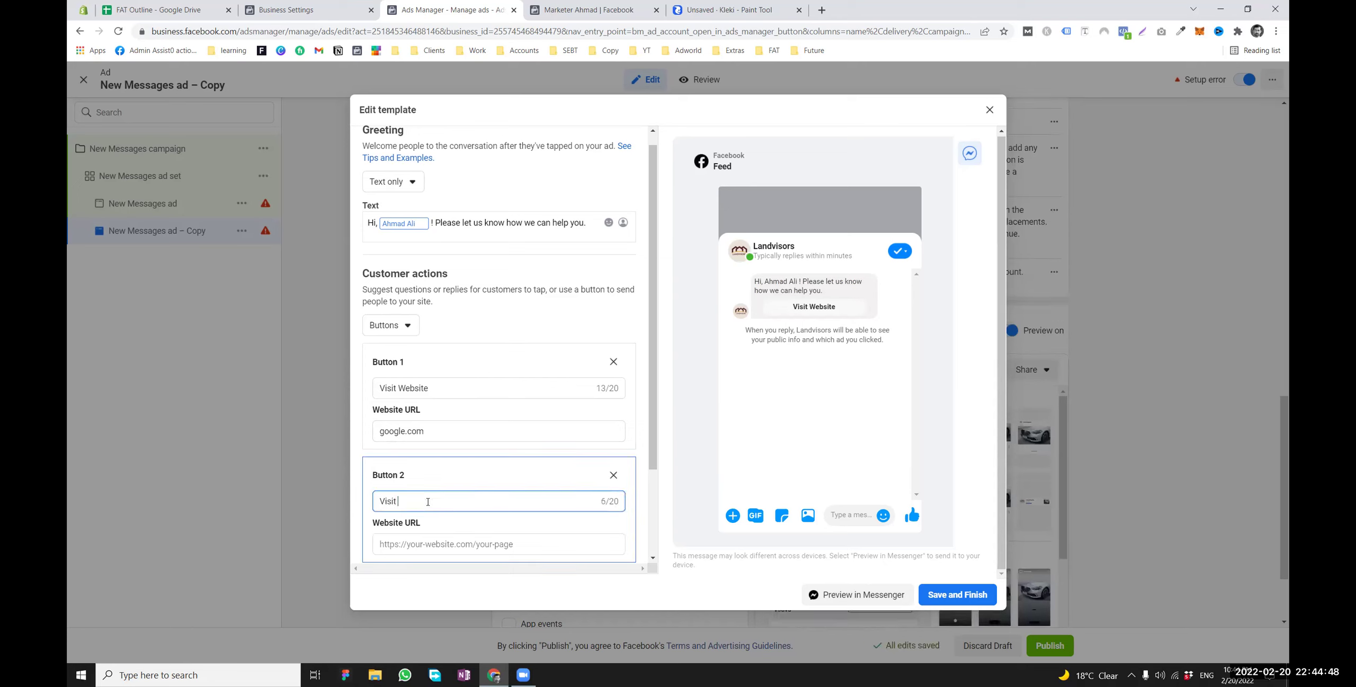
pyautogui.press('BackSpace')
pyautogui.write('Youtube')
pyautogui.scroll(-2, 437, 477)
pyautogui.click(446, 426)
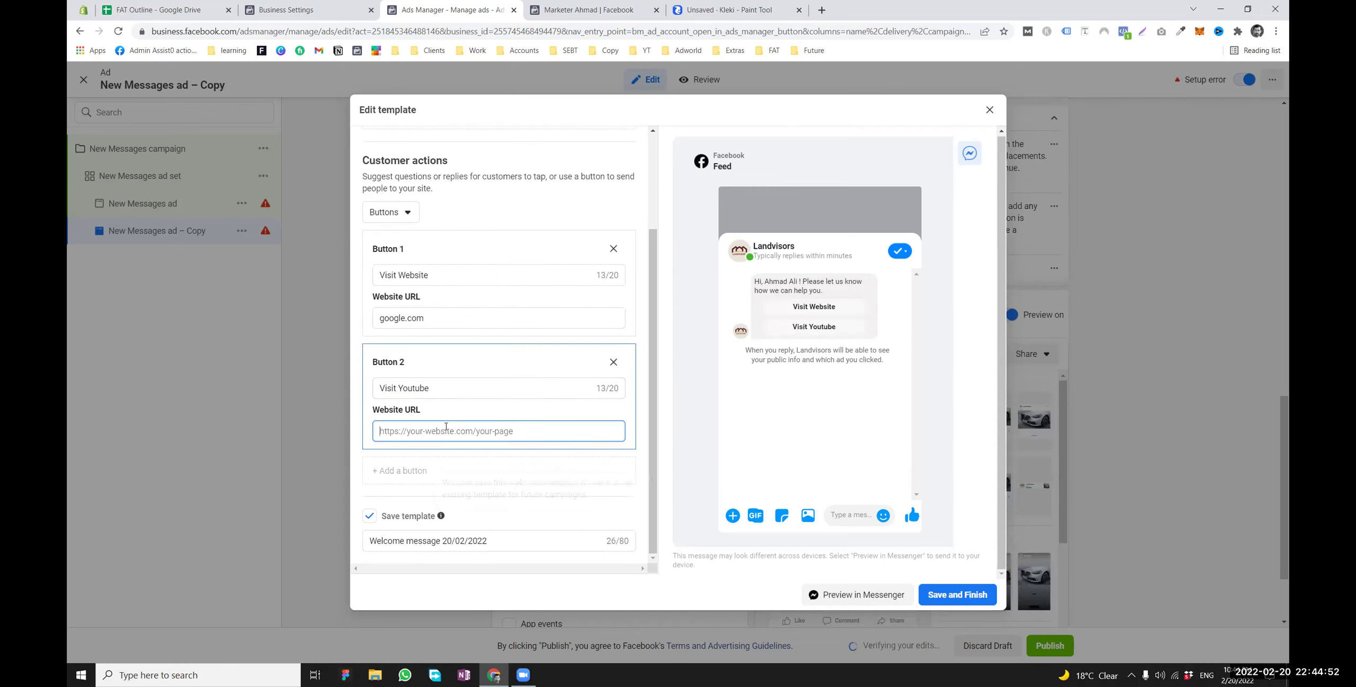
pyautogui.write('abn.o')
pyautogui.press('BackSpace')
pyautogui.write('com')
pyautogui.click(460, 455)
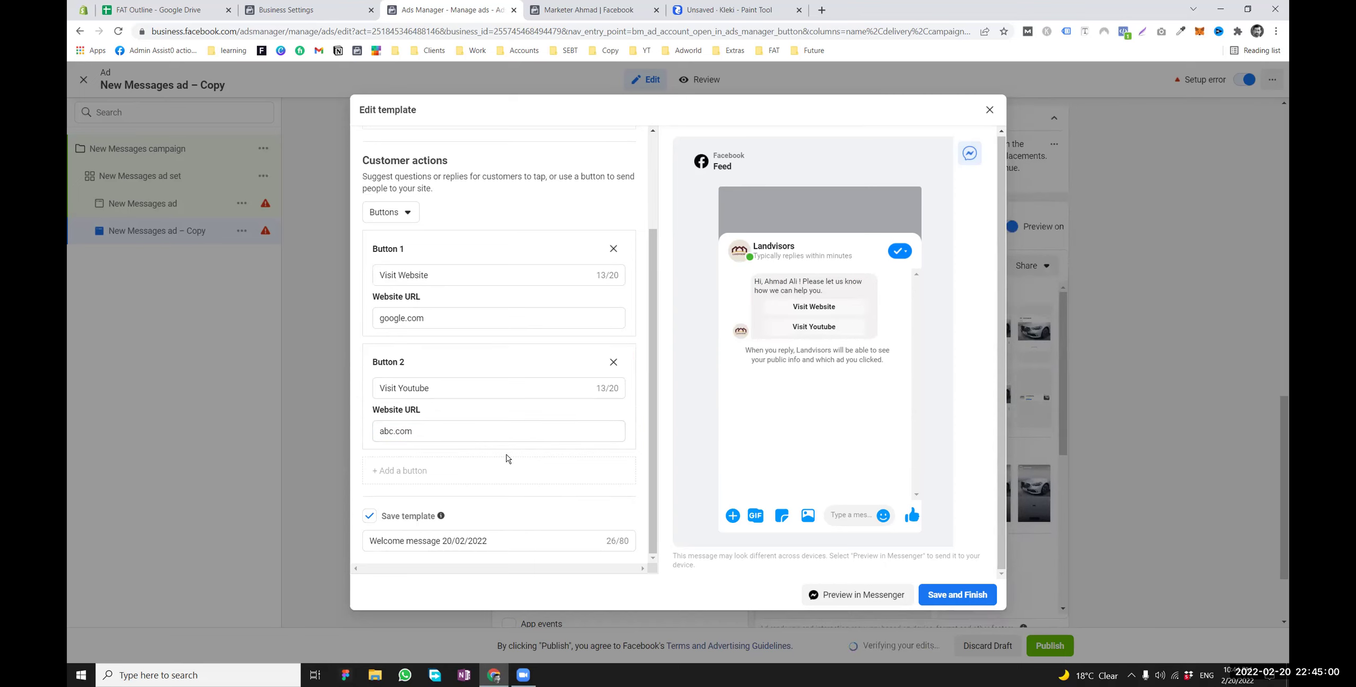
# Set the template's customer actions to None
pyautogui.scroll(2, 508, 458)
pyautogui.click(392, 340)
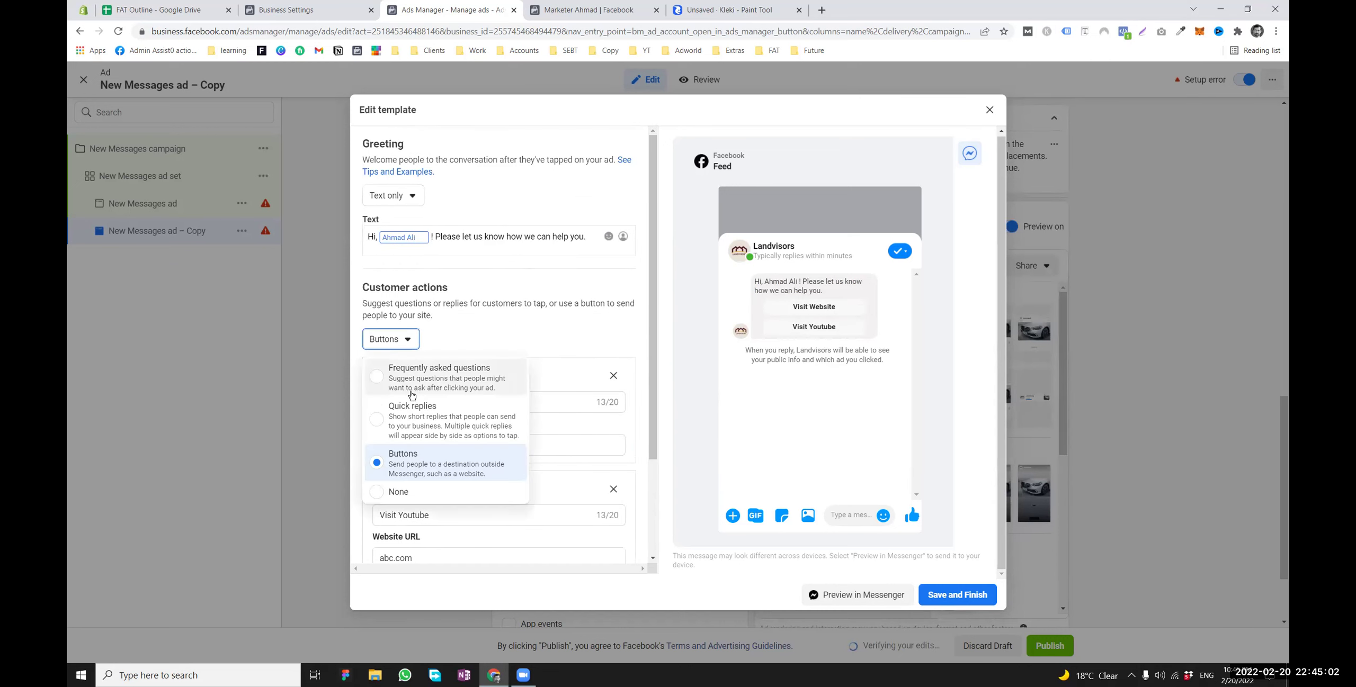
pyautogui.click(389, 492)
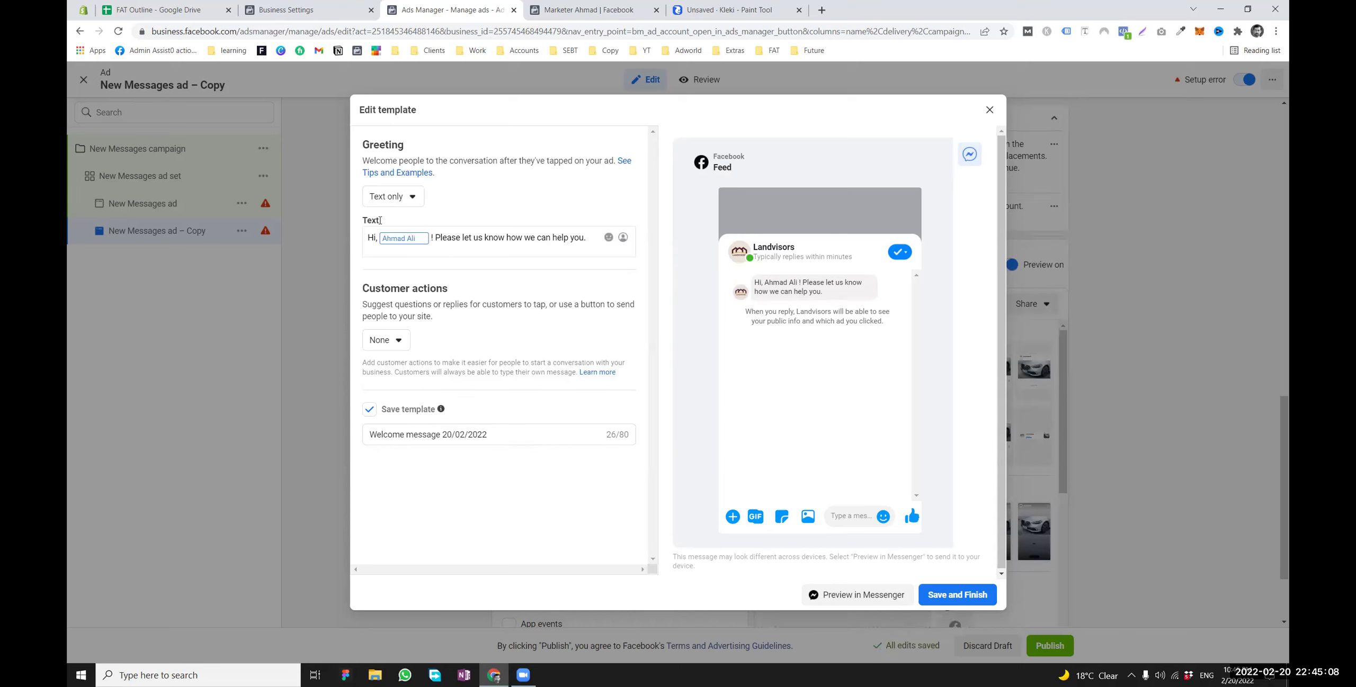
# Return the customer actions to Frequently asked questions and leave the template without saving the changes
pyautogui.click(391, 202)
pyautogui.click(386, 338)
pyautogui.click(396, 378)
pyautogui.click(985, 112)
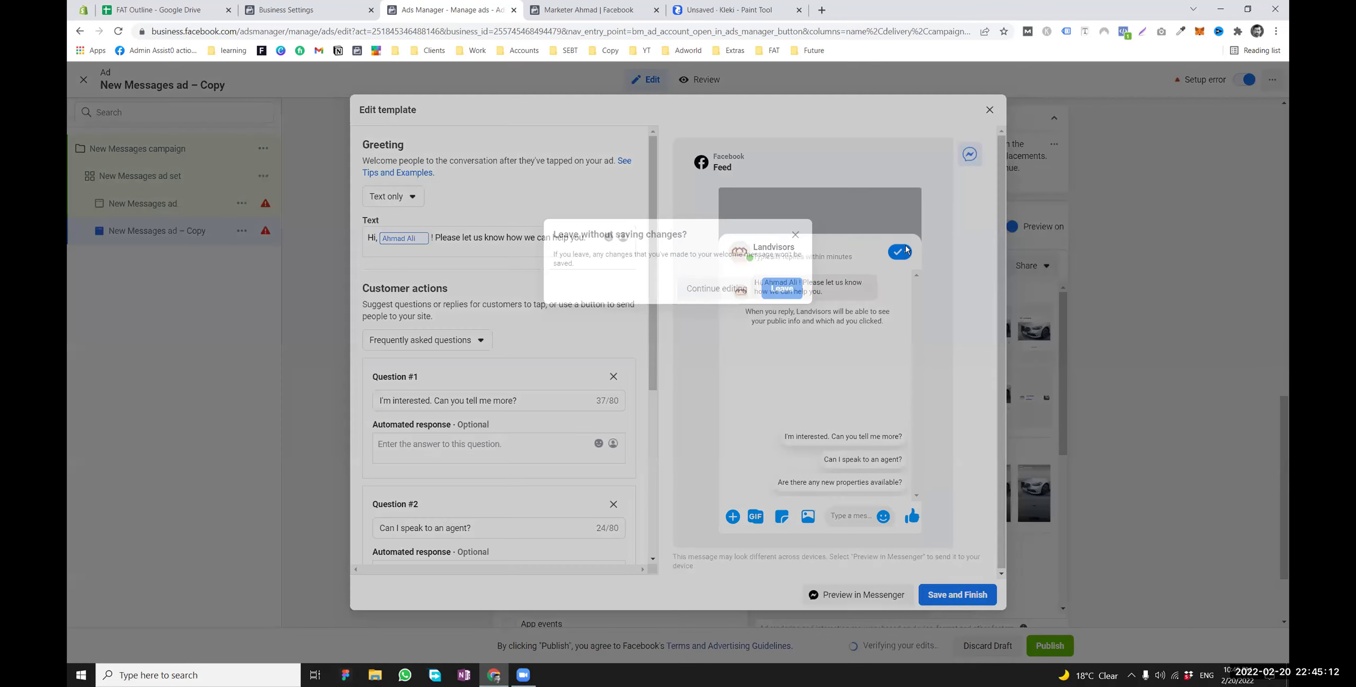
pyautogui.click(779, 288)
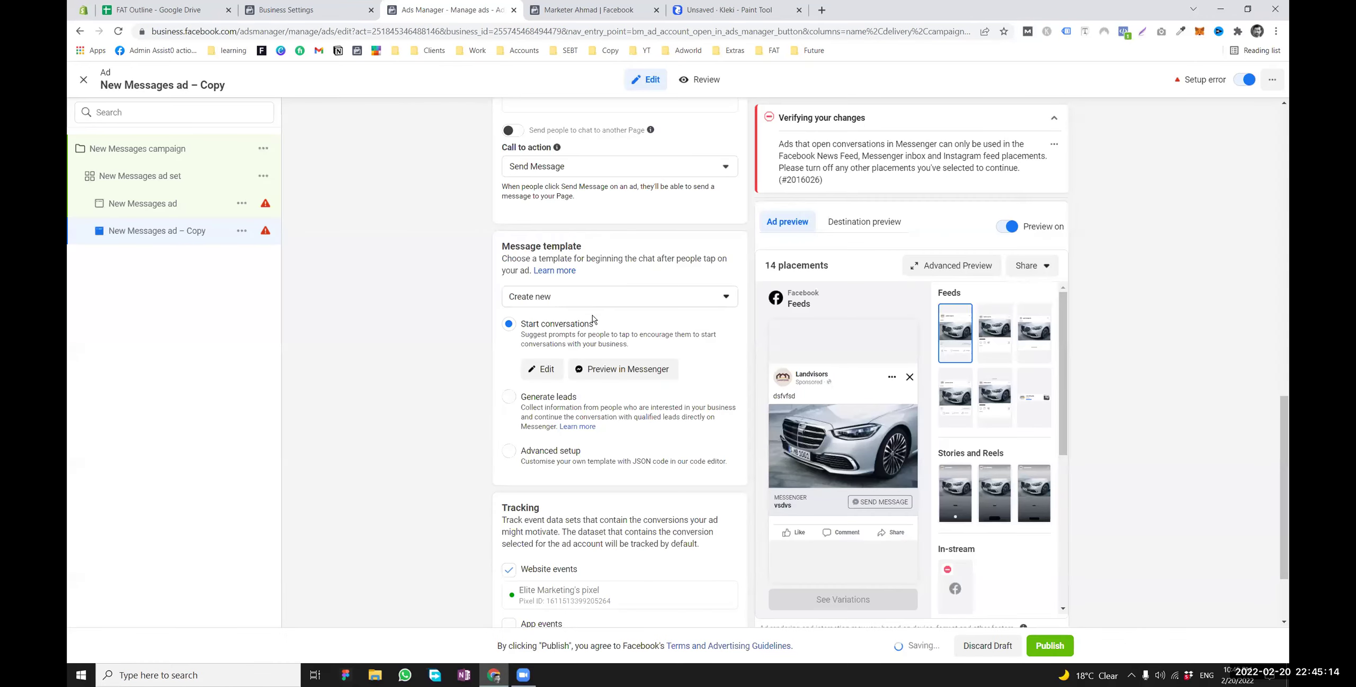
# Choose Generate leads for the ad's message template, start creating it and review its welcome message
pyautogui.click(565, 419)
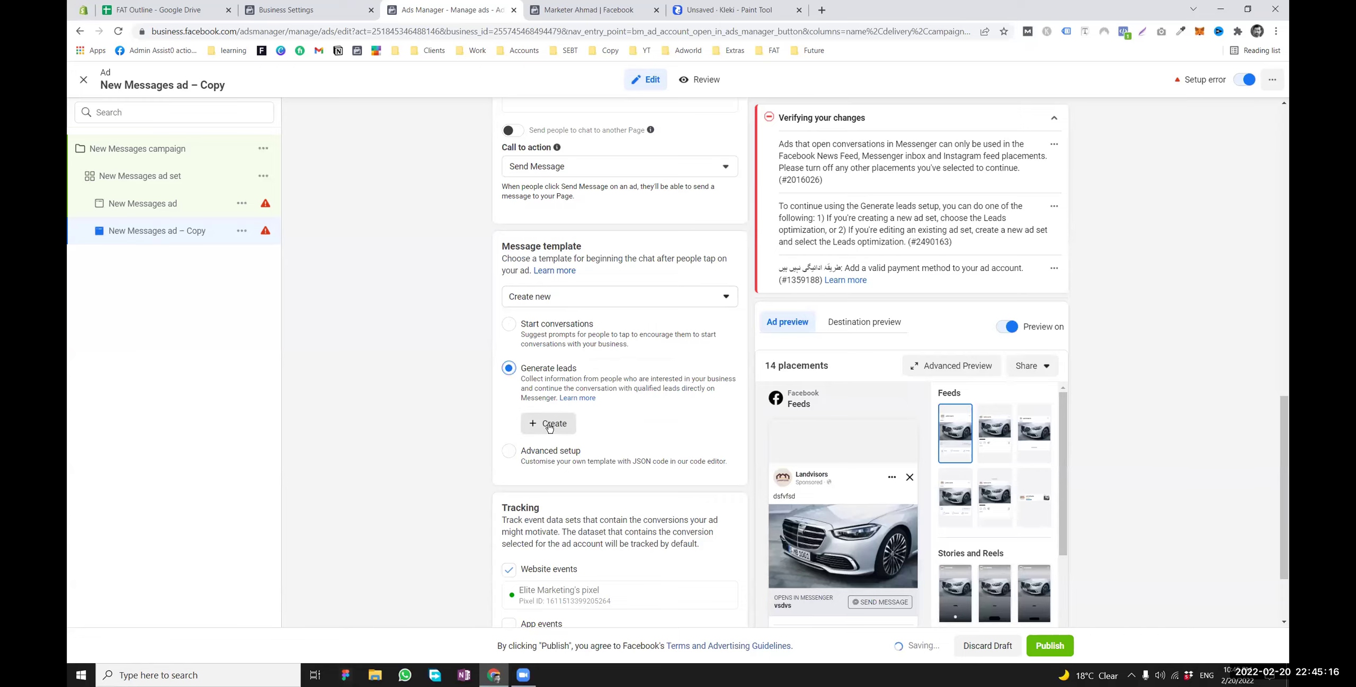
pyautogui.click(565, 421)
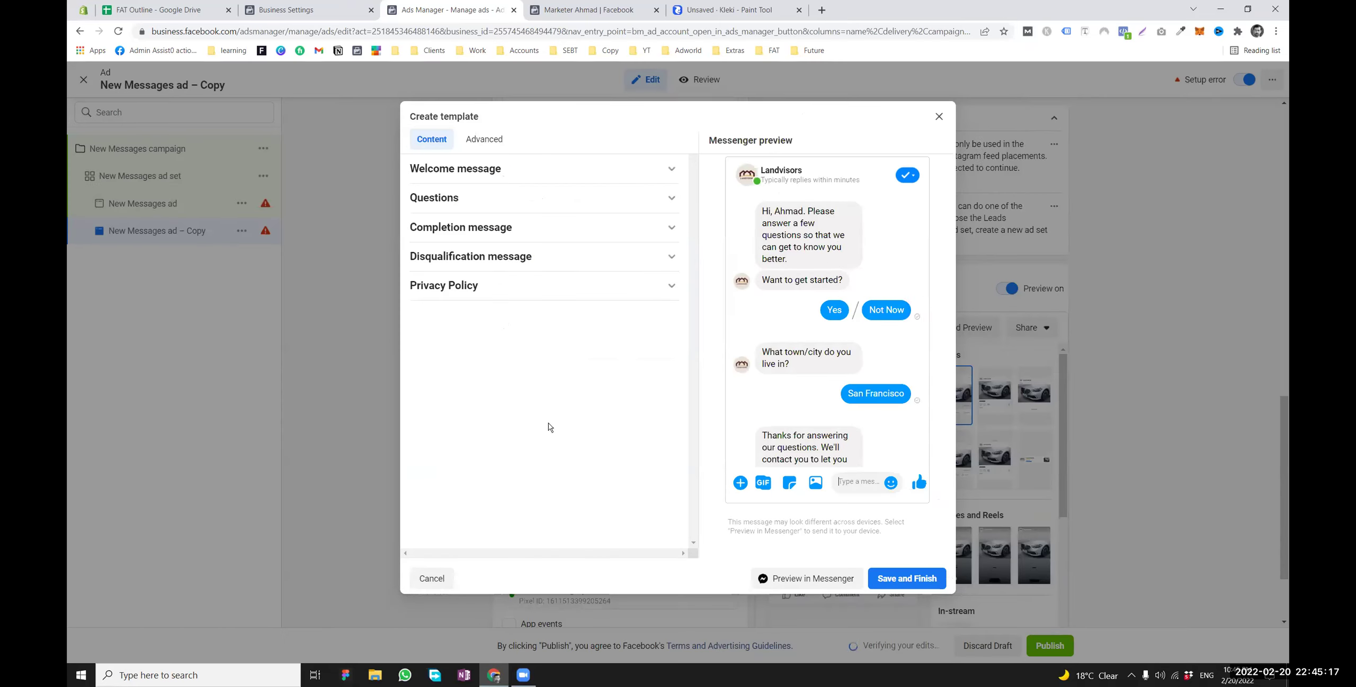
pyautogui.click(498, 174)
pyautogui.tripleClick(507, 218)
pyautogui.click(446, 214)
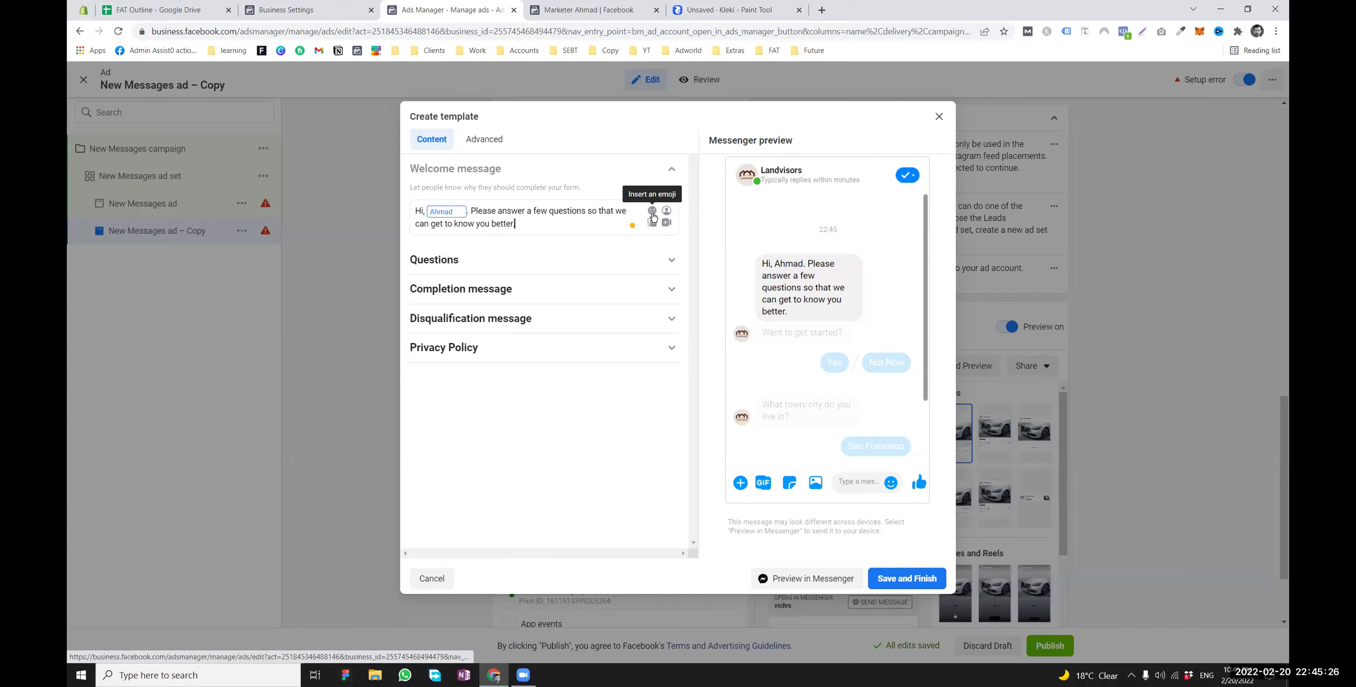
pyautogui.tripleClick(422, 214)
pyautogui.click(503, 222)
pyautogui.tripleClick(503, 223)
# In the template's questions, replace the custom question's text with "Can you pay 17000 pkr as a fee"
pyautogui.click(506, 265)
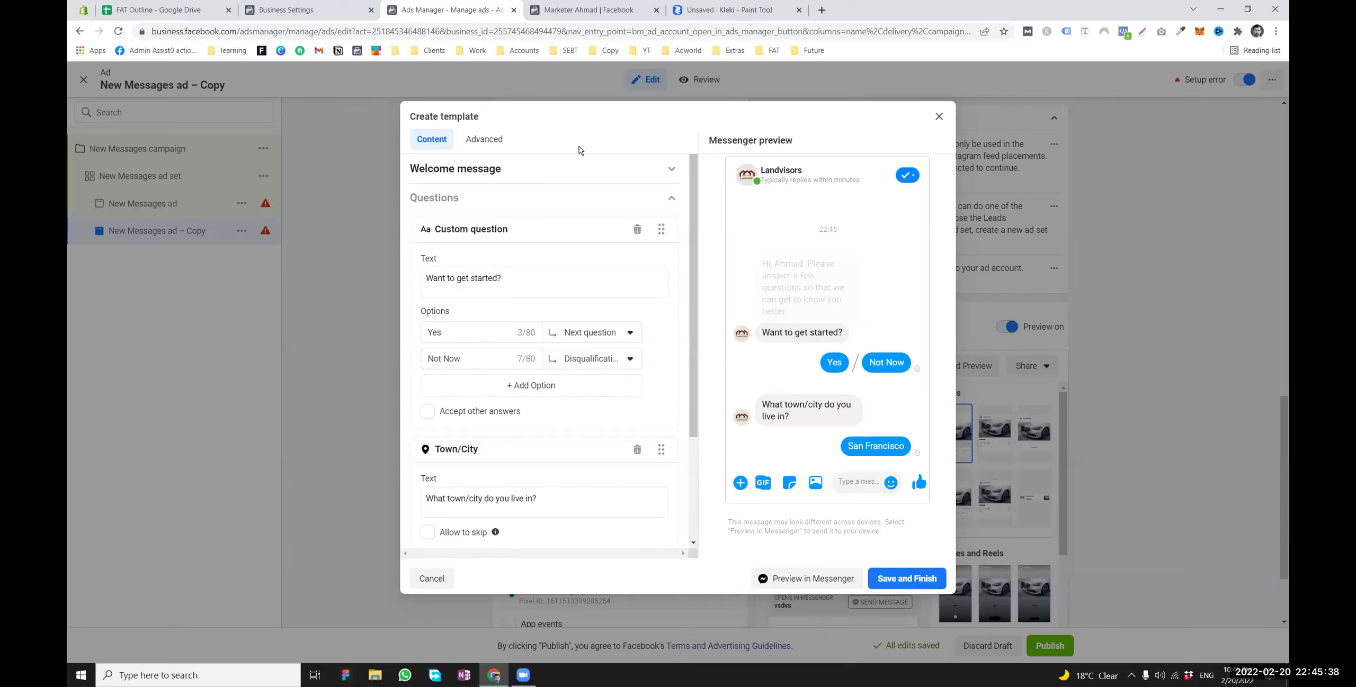
pyautogui.click(478, 283)
pyautogui.moveTo(478, 284); pyautogui.dragTo(418, 286)
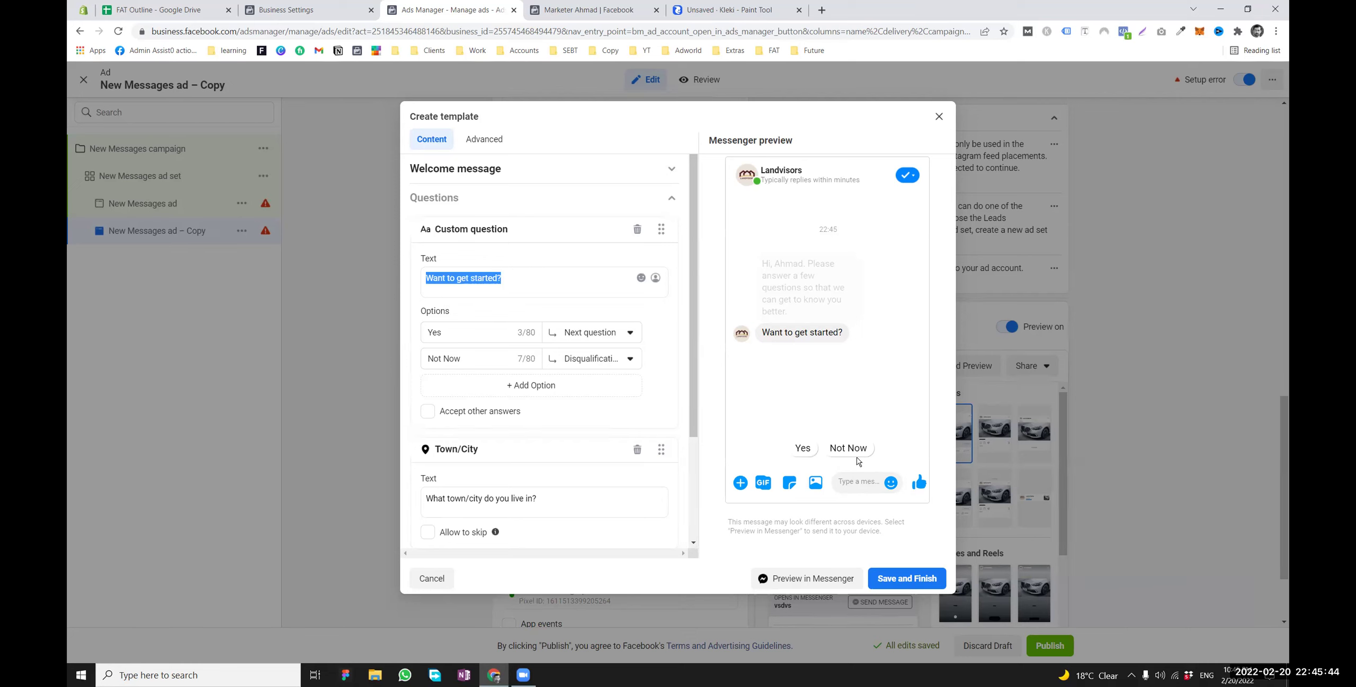
pyautogui.click(468, 298)
pyautogui.tripleClick(460, 283)
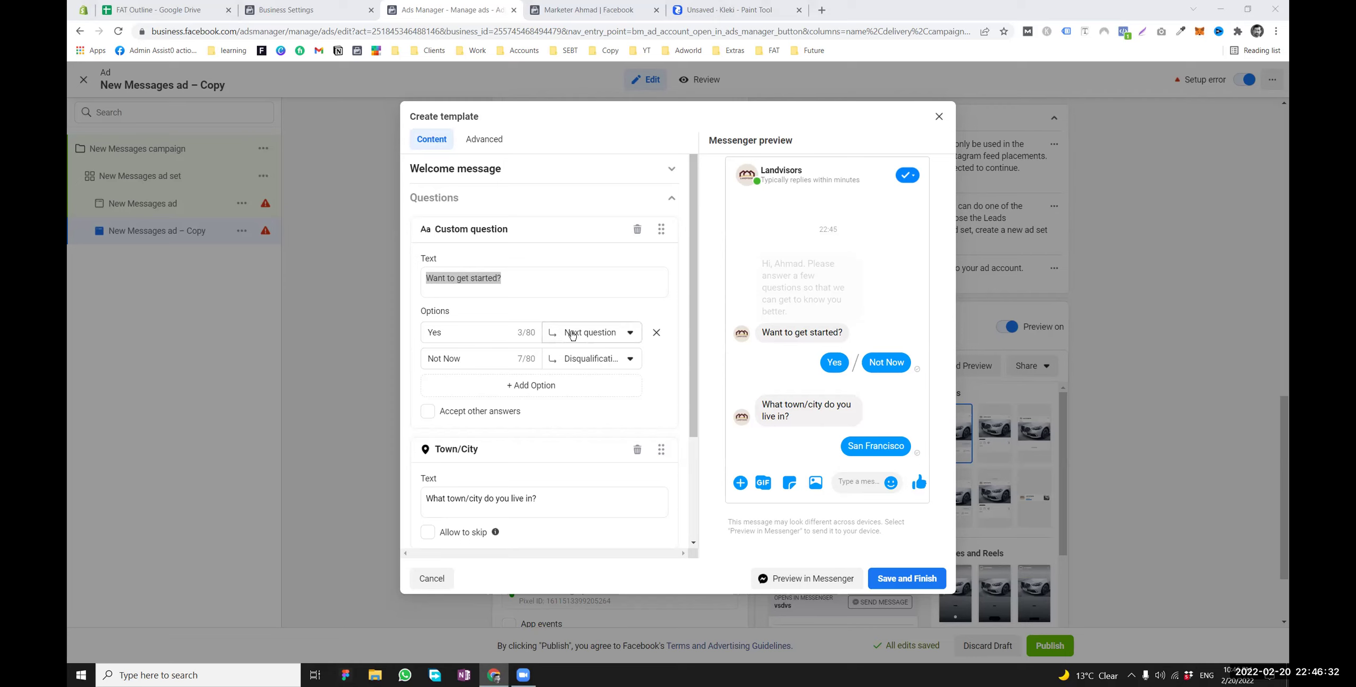
pyautogui.click(526, 284)
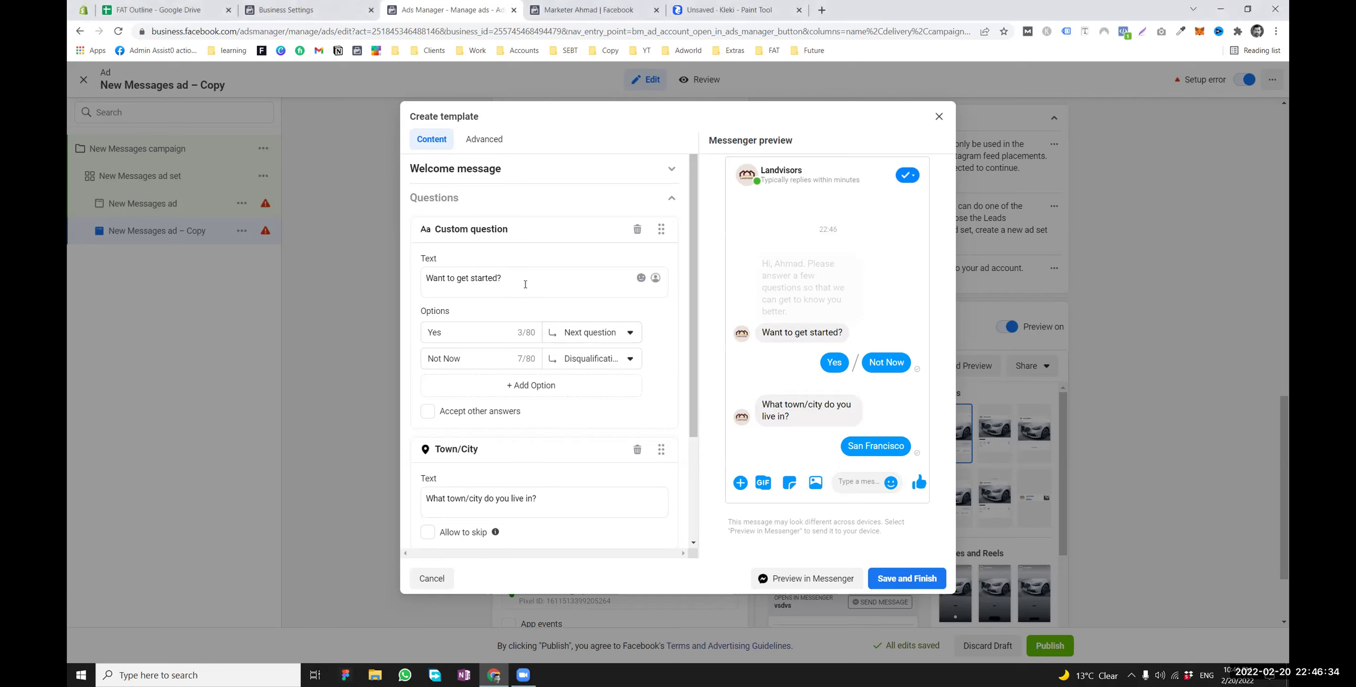
pyautogui.moveTo(529, 271); pyautogui.dragTo(422, 271)
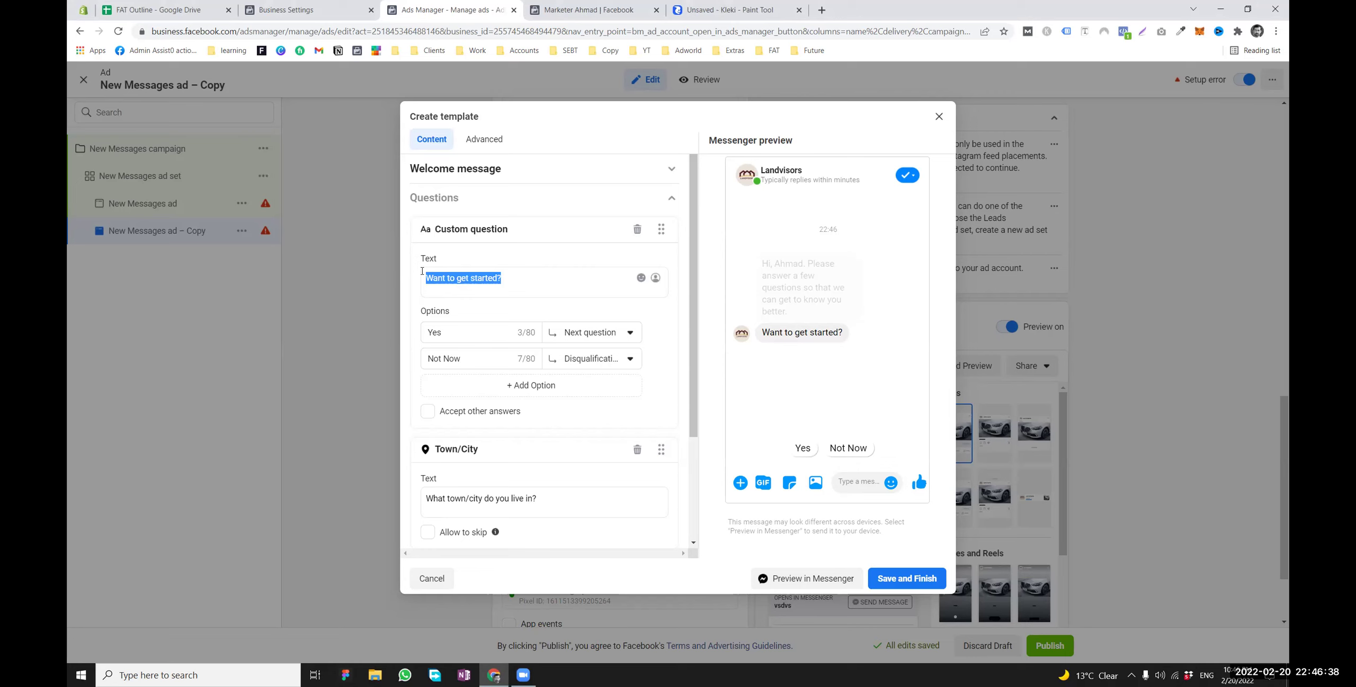
pyautogui.write('Can you pa')
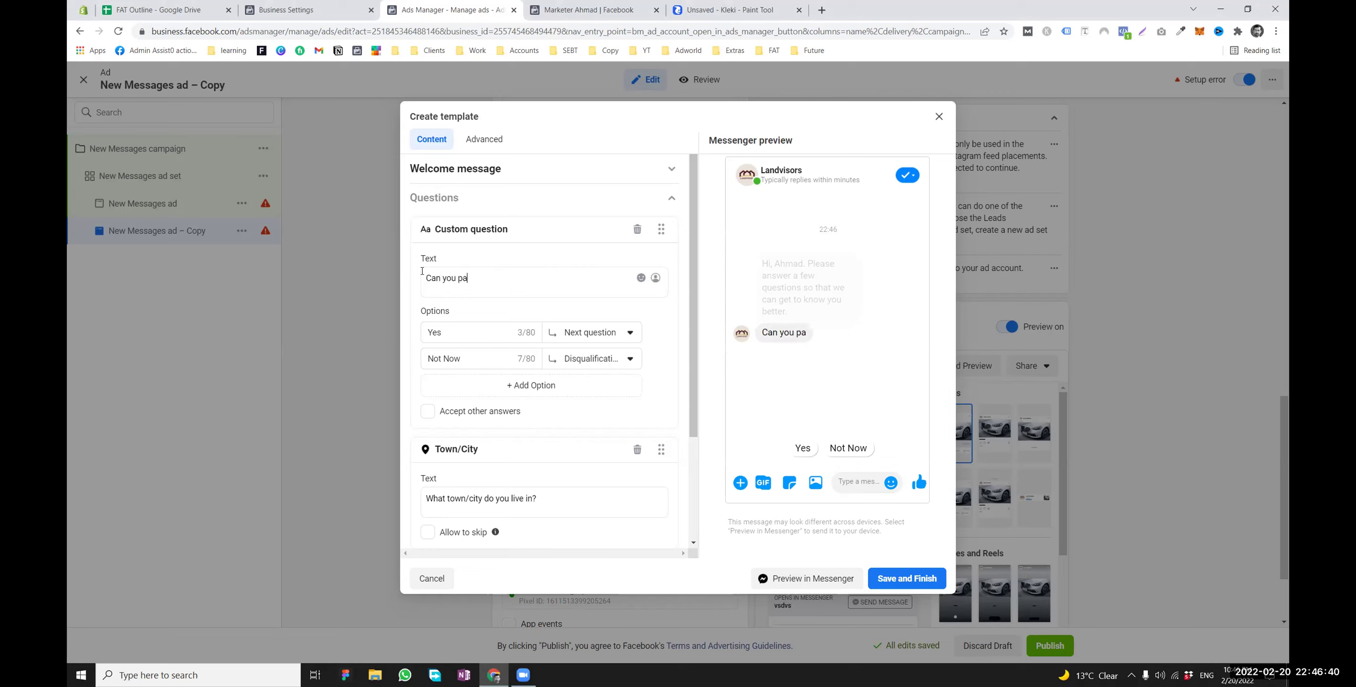
pyautogui.write('y 17000 pkr as a ')
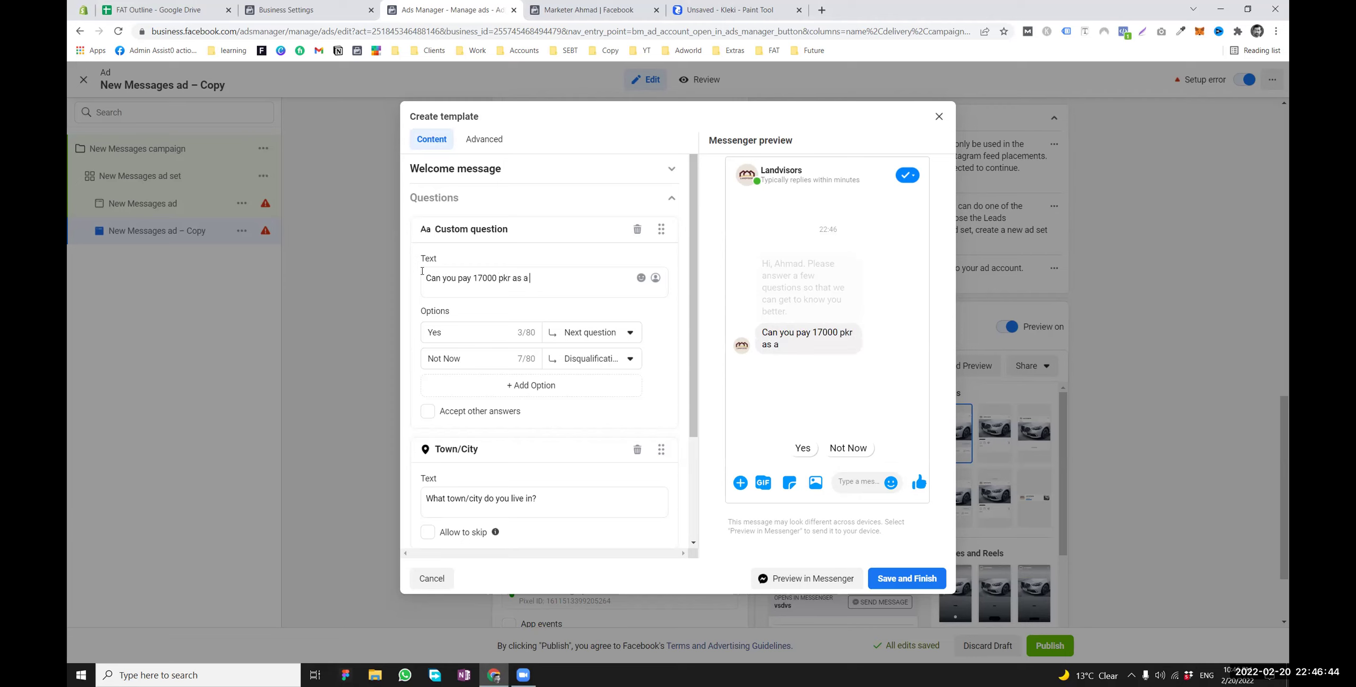
pyautogui.write('fee')
# Shorten the custom question's second answer to "No" and check its Disqualification follow-up choice
pyautogui.click(573, 341)
pyautogui.click(569, 371)
pyautogui.scroll(-3, 508, 412)
pyautogui.scroll(3, 490, 384)
pyautogui.moveTo(461, 355); pyautogui.dragTo(439, 359)
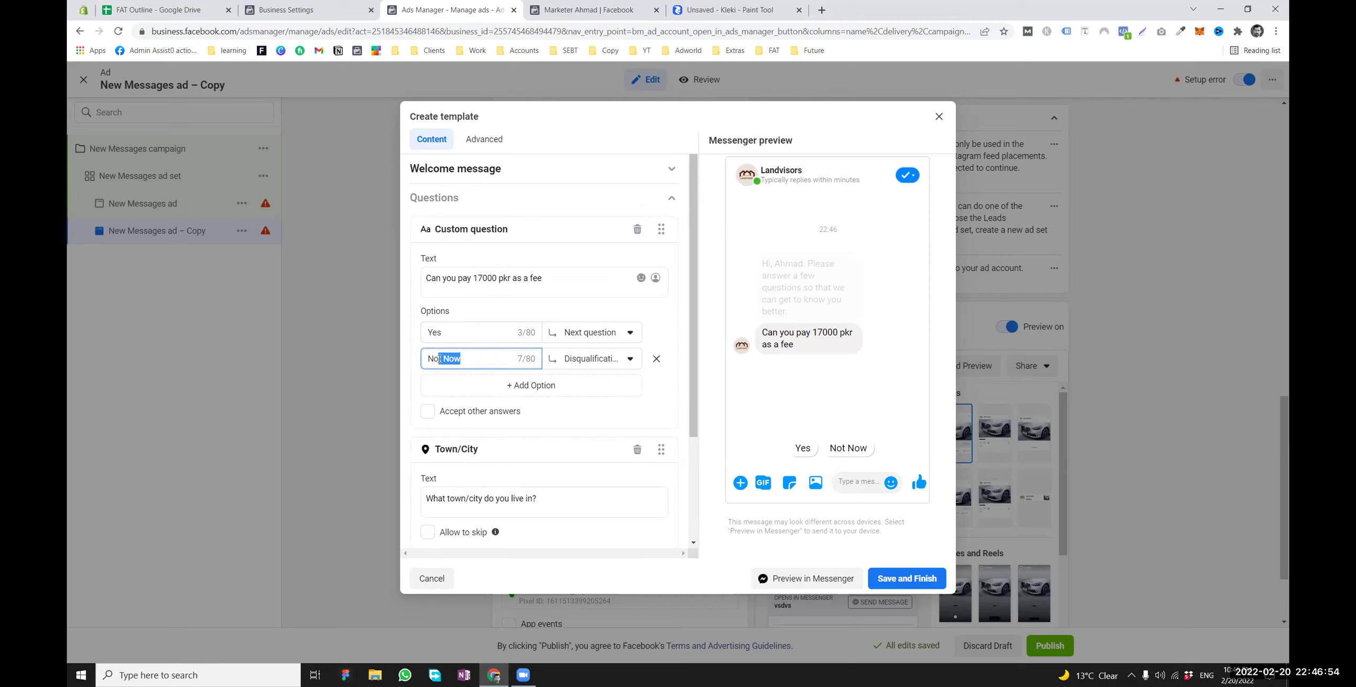
pyautogui.press('BackSpace')
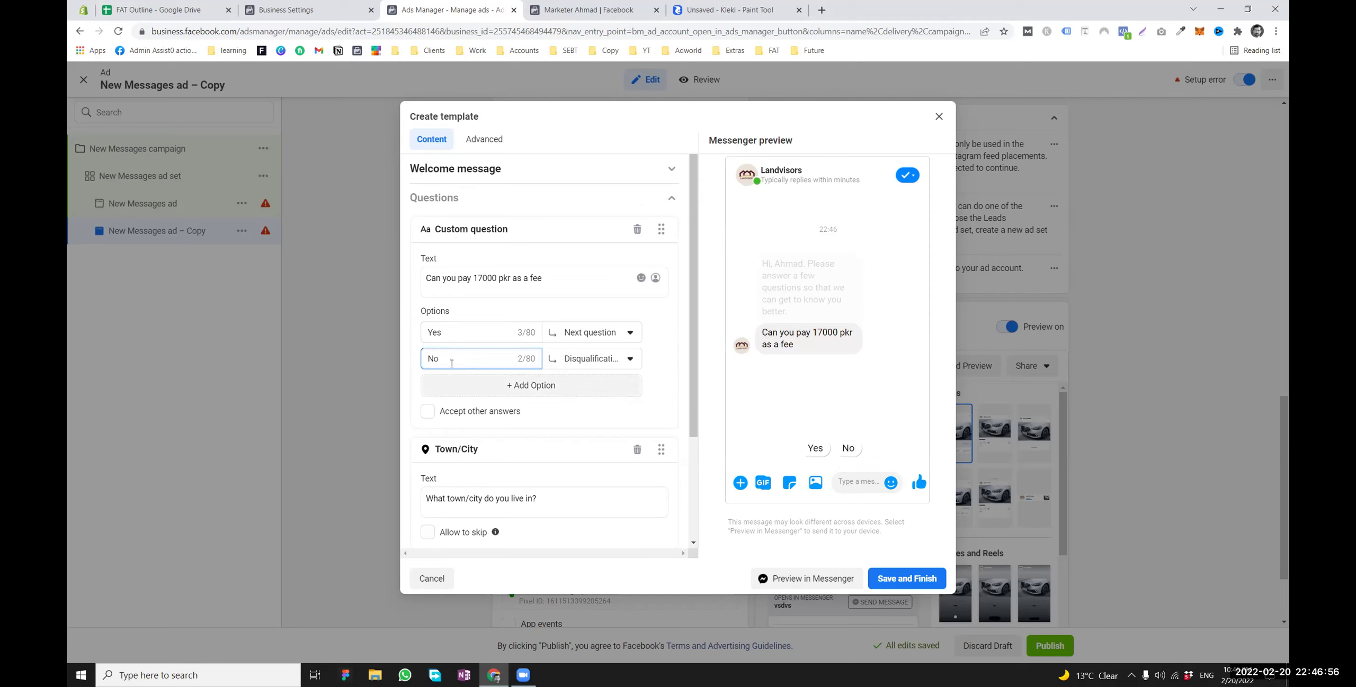
pyautogui.click(592, 364)
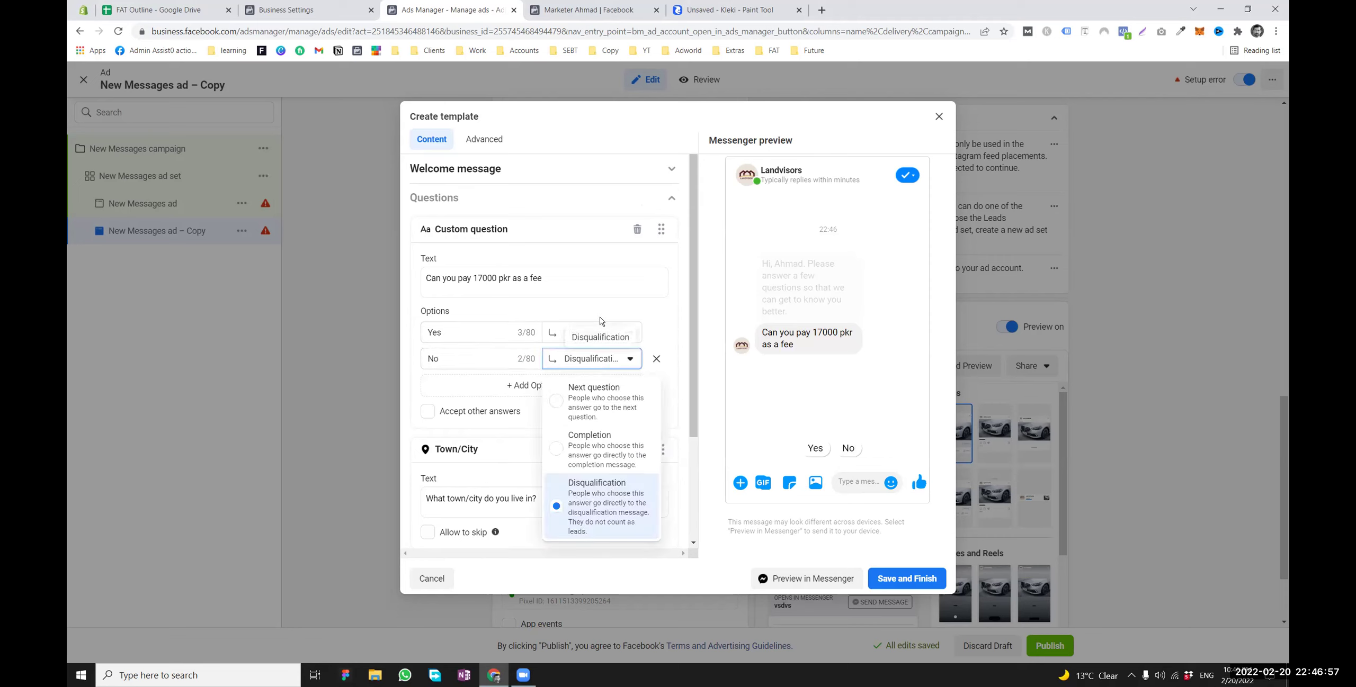
pyautogui.click(603, 259)
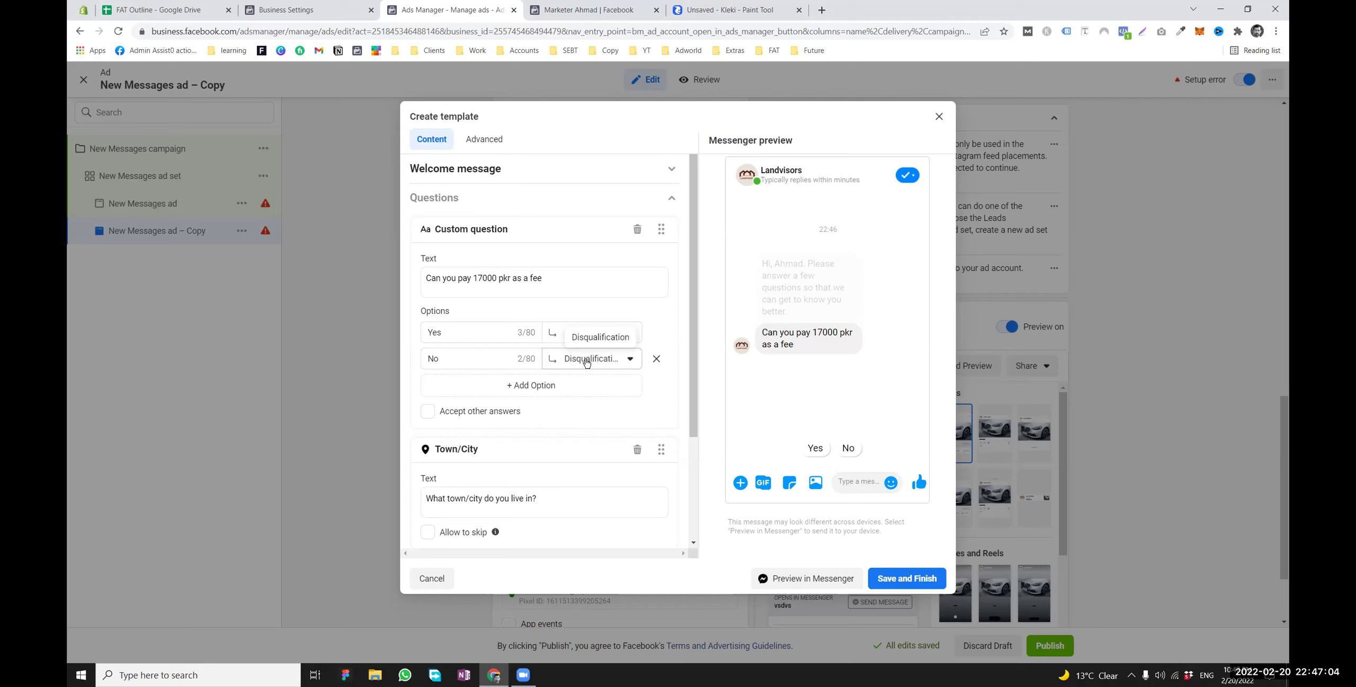
pyautogui.scroll(-3, 580, 473)
pyautogui.scroll(3, 580, 473)
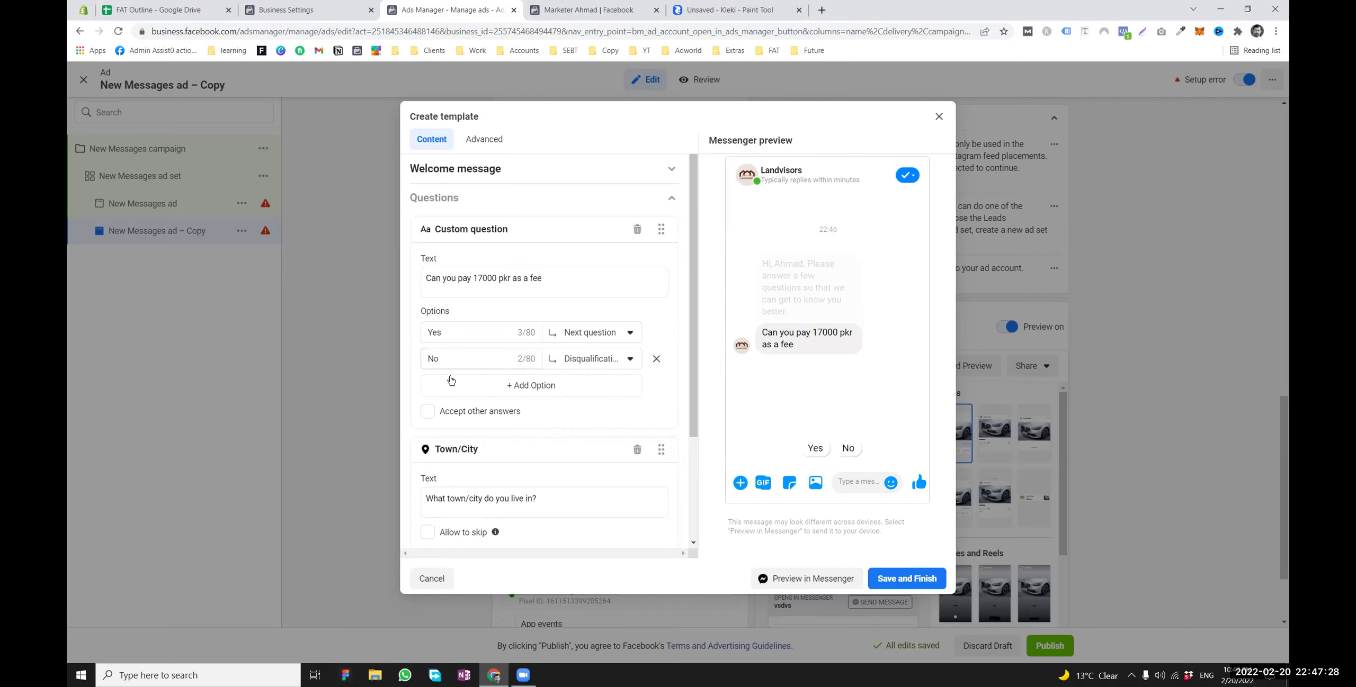
# Try out a blank third answer option with its follow-up choices and remove it again
pyautogui.click(505, 386)
pyautogui.click(500, 391)
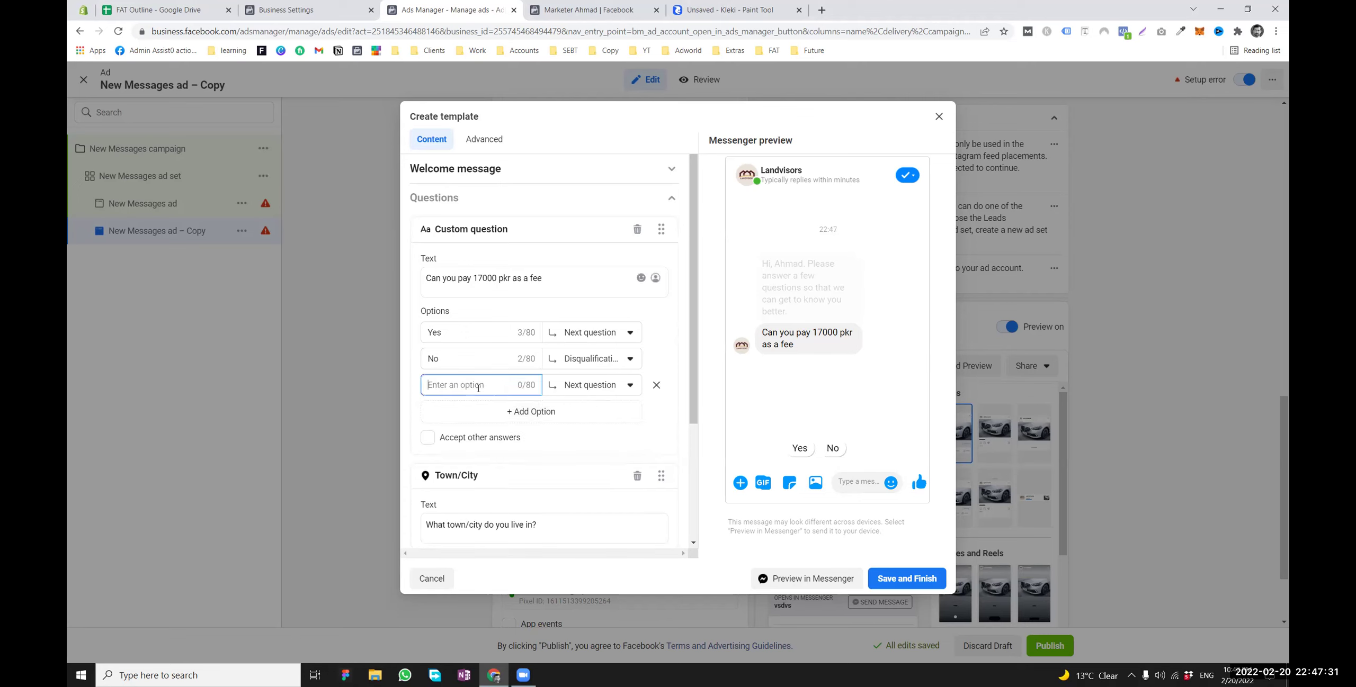
pyautogui.click(627, 385)
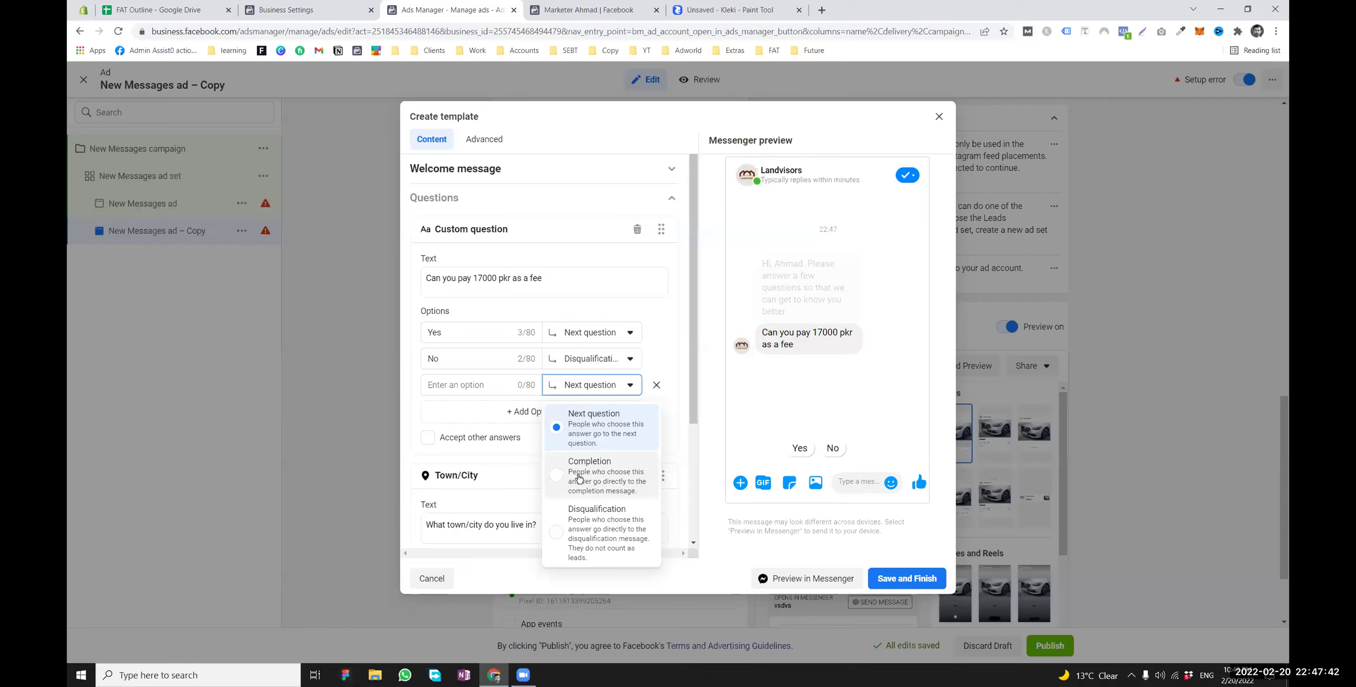
pyautogui.click(665, 360)
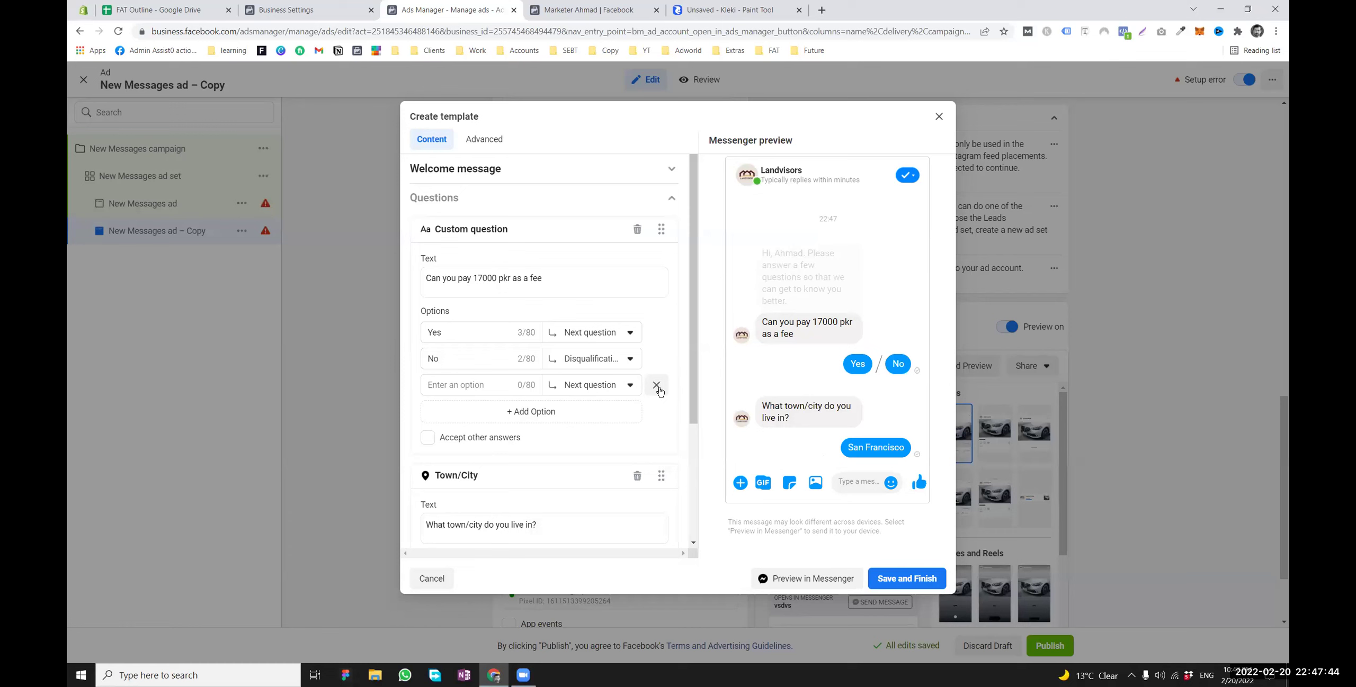
pyautogui.click(657, 386)
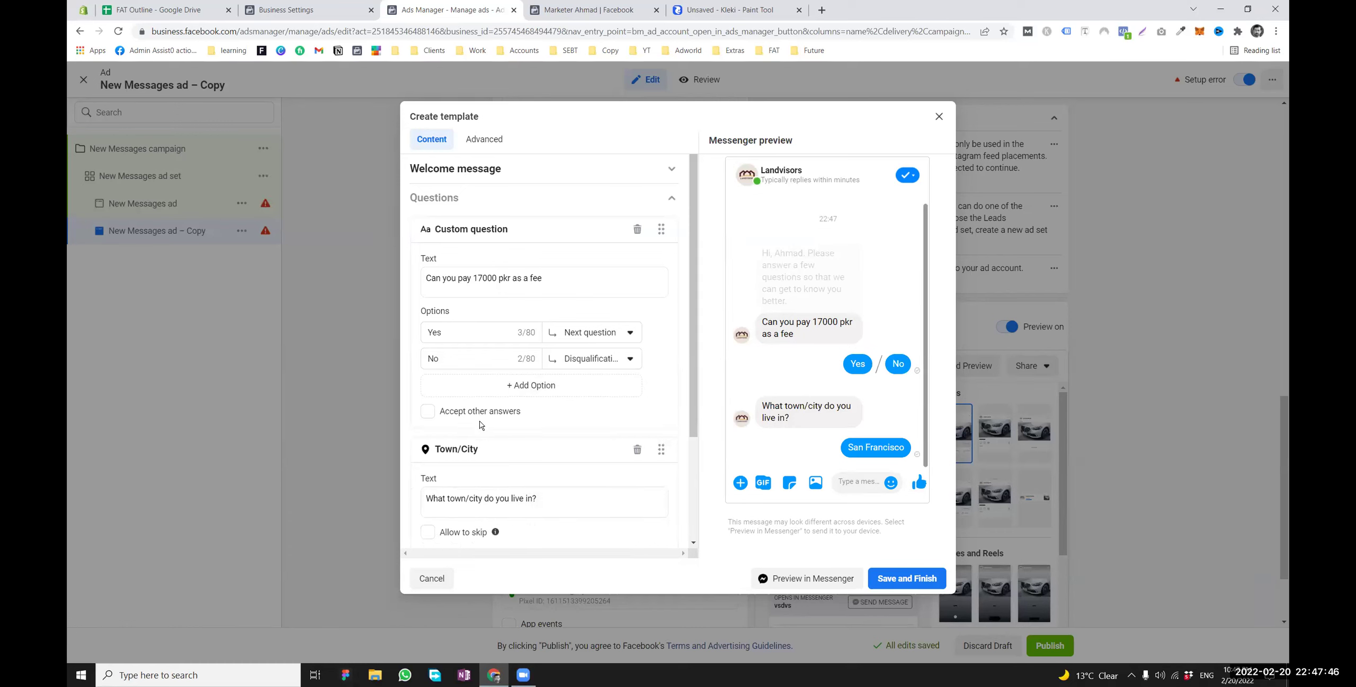
# Examine the custom question's Accept other answers setting, its answer options and the Town/City question that follows
pyautogui.click(427, 412)
pyautogui.click(426, 412)
pyautogui.scroll(-3, 460, 378)
pyautogui.scroll(3, 460, 390)
pyautogui.scroll(-1, 460, 384)
pyautogui.scroll(1, 461, 381)
pyautogui.scroll(-2, 566, 448)
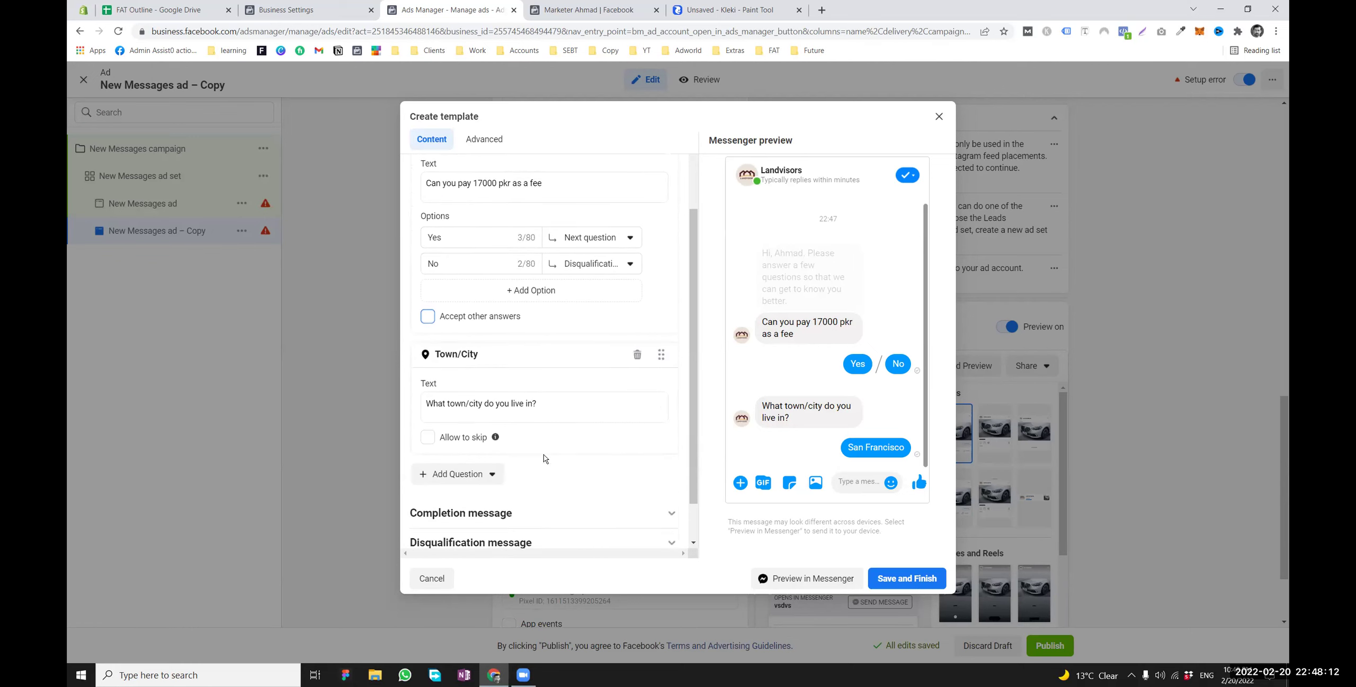
pyautogui.scroll(2, 530, 318)
pyautogui.moveTo(541, 279); pyautogui.dragTo(471, 279)
pyautogui.moveTo(460, 338); pyautogui.dragTo(432, 333)
pyautogui.scroll(-2, 503, 424)
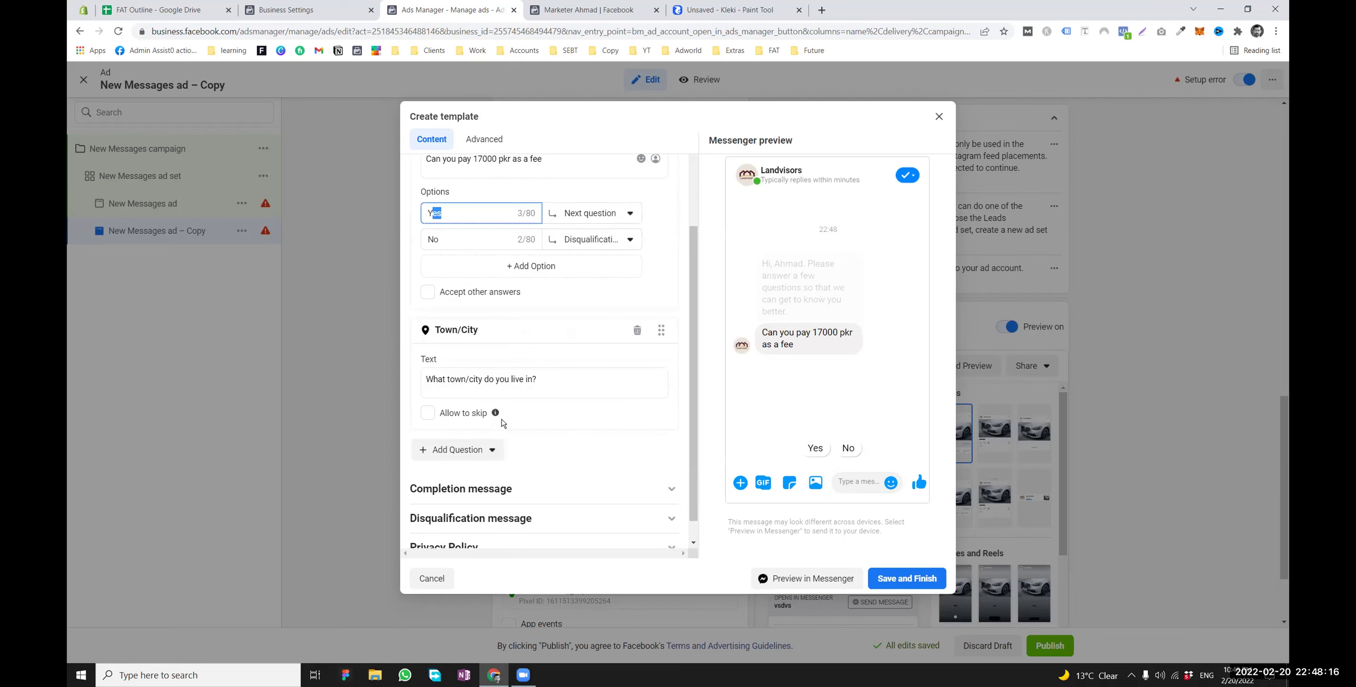
# Replace the Town/City question's text with "Please send your phone number. We will contanct you."
pyautogui.tripleClick(460, 379)
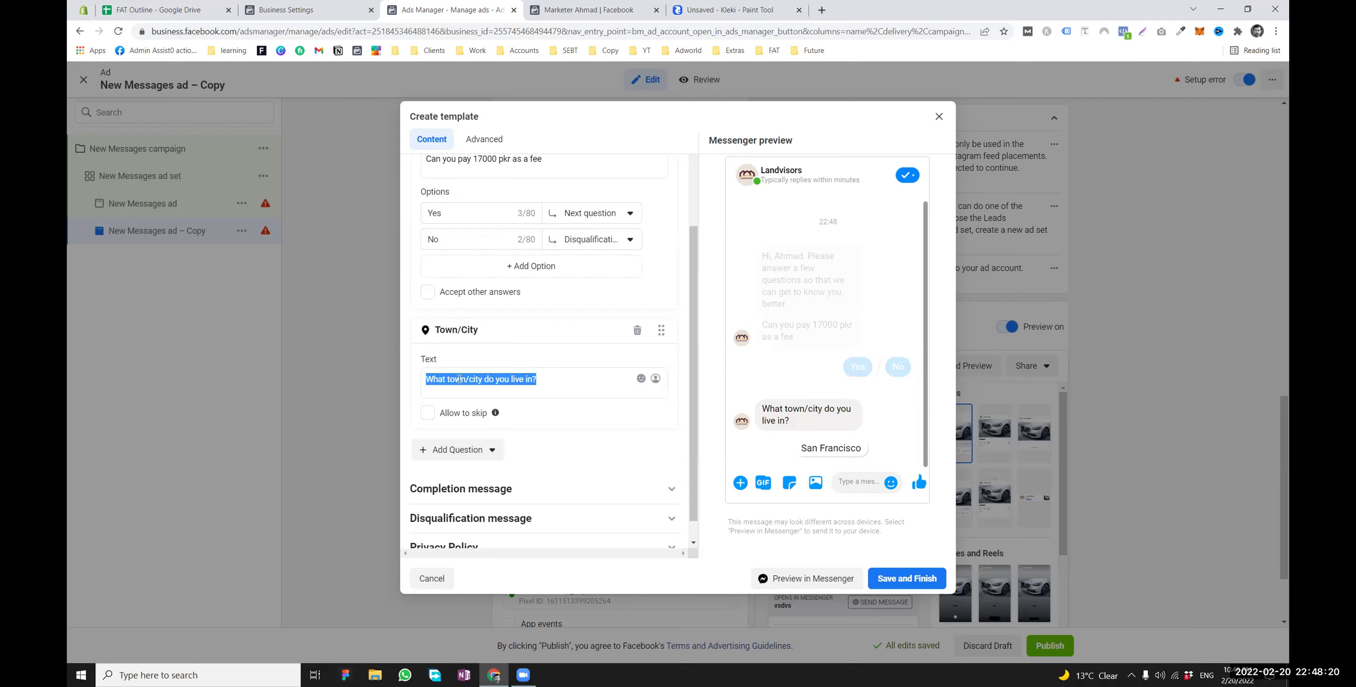
pyautogui.write('Please send ')
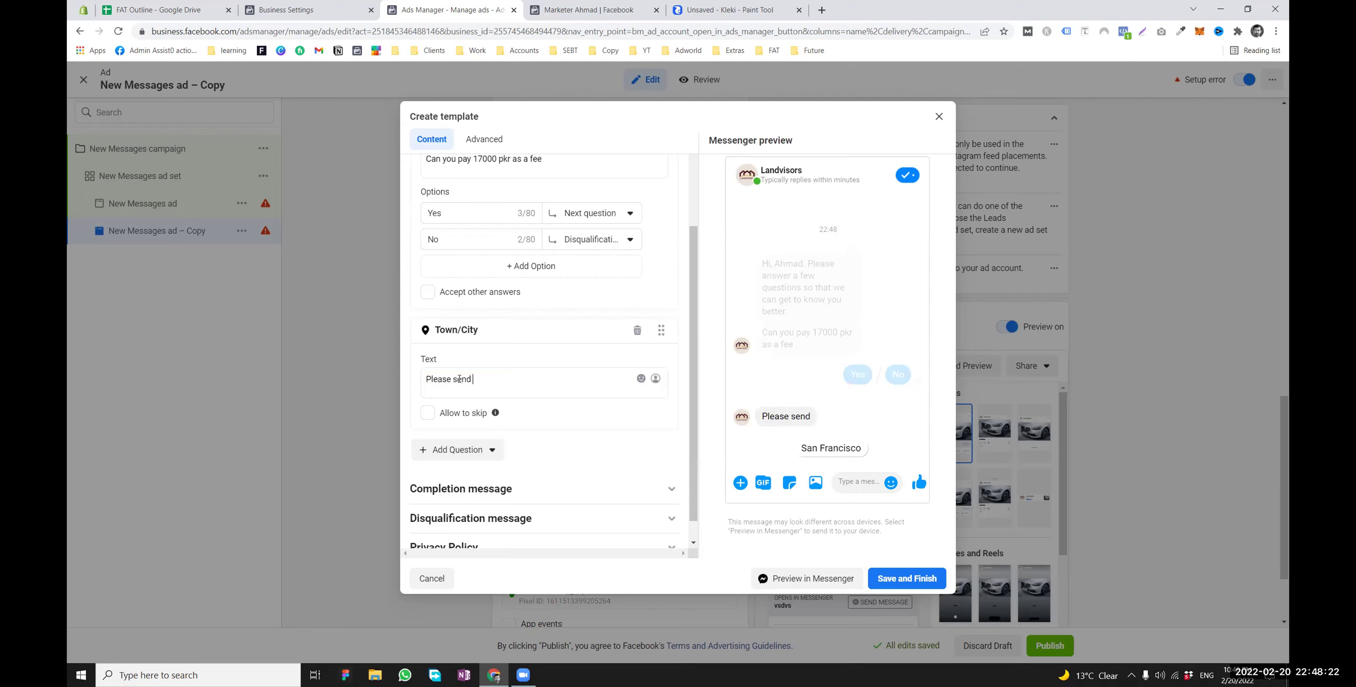
pyautogui.write('your phone n')
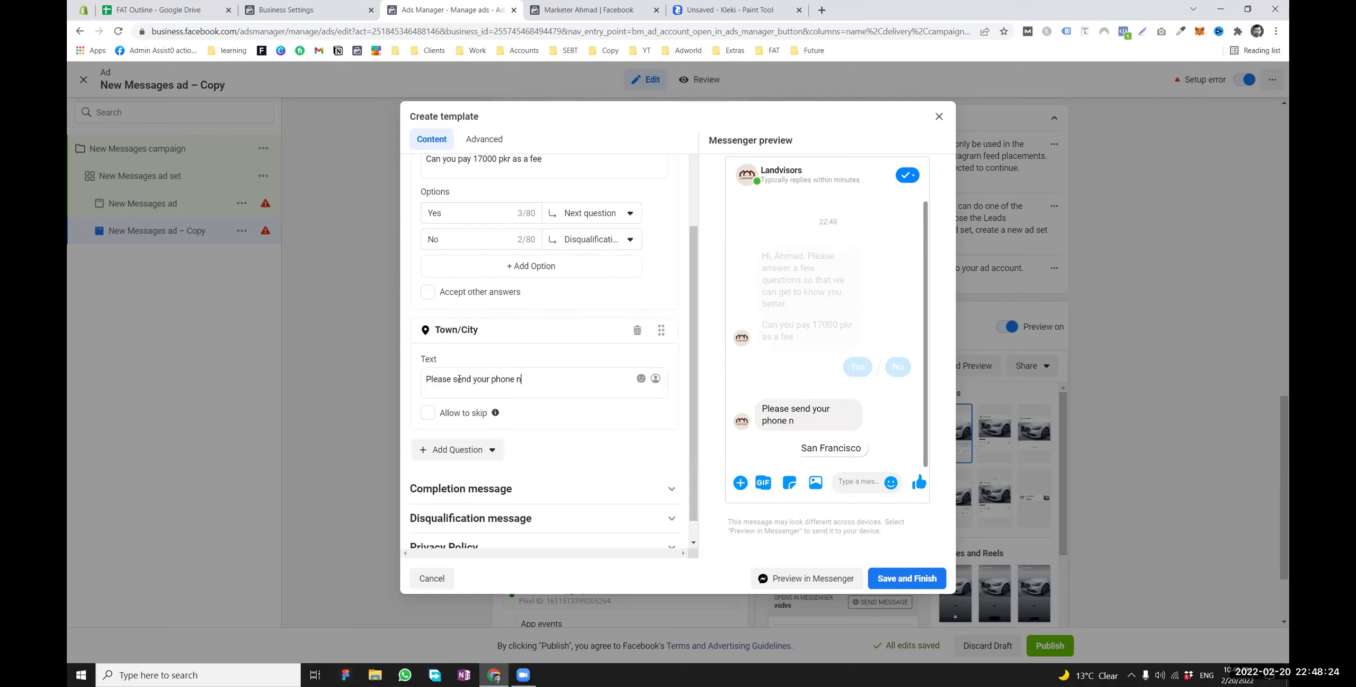
pyautogui.write('umber. We will co')
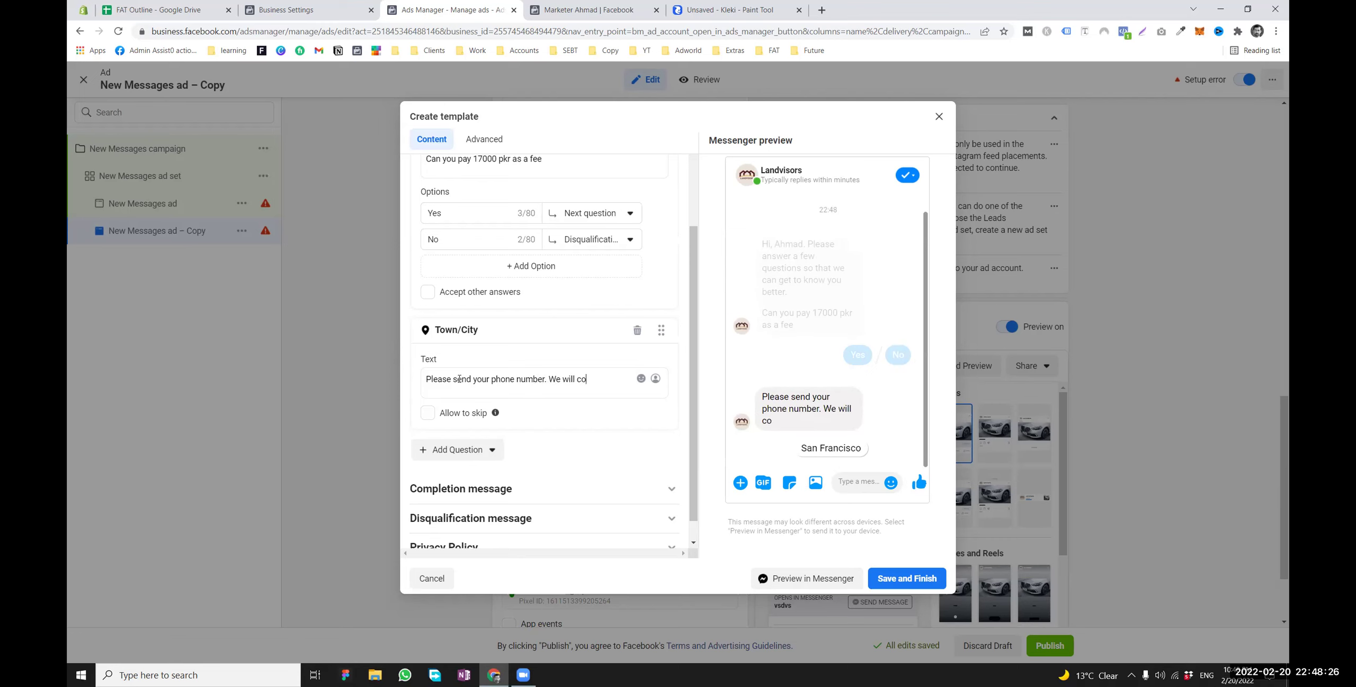
pyautogui.write('ntanct you.')
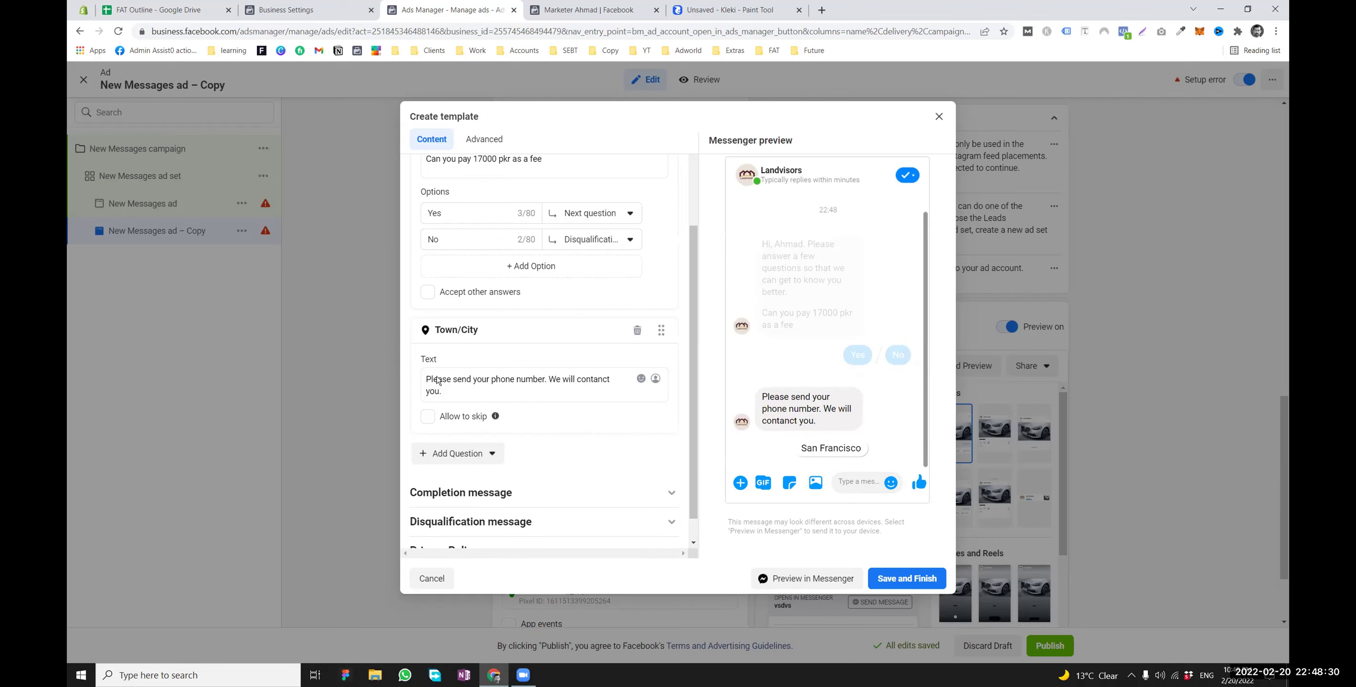
# Reword the Town/City question as "Should I send you the admission form?"
pyautogui.scroll(-1, 438, 381)
pyautogui.moveTo(452, 359); pyautogui.dragTo(418, 354)
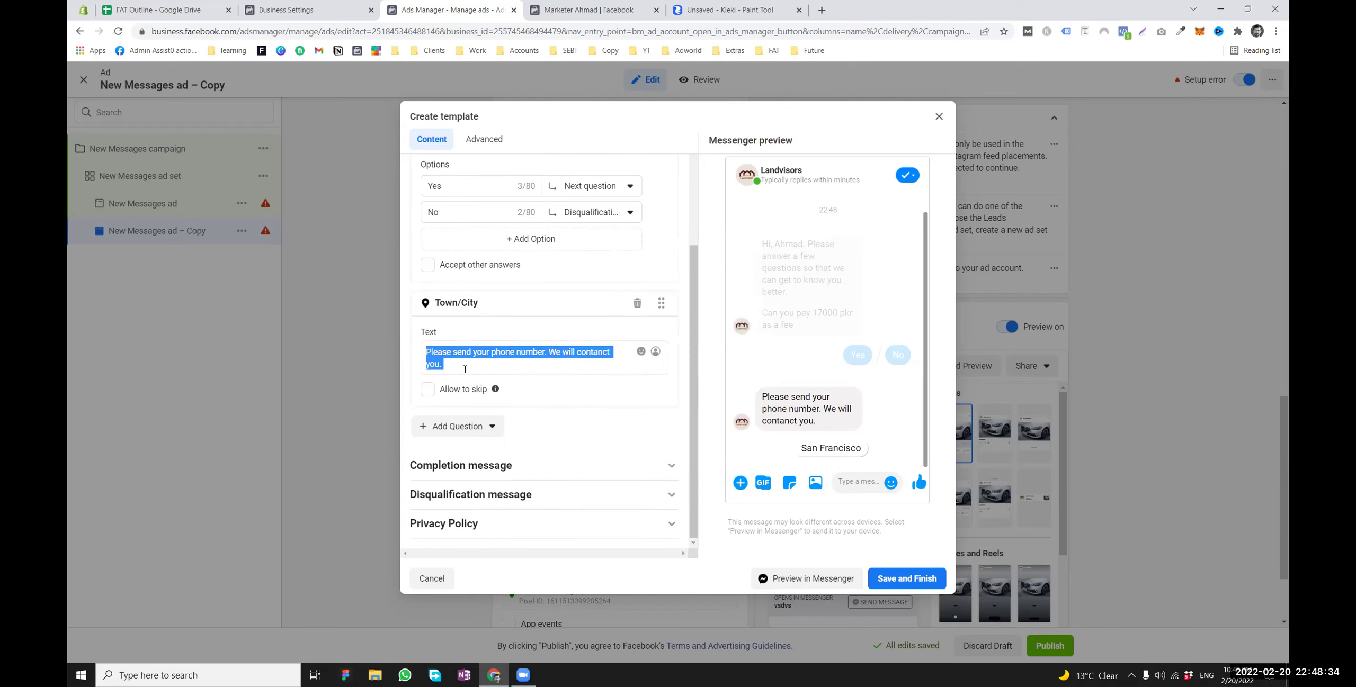
pyautogui.write('Should I send you the admission form?')
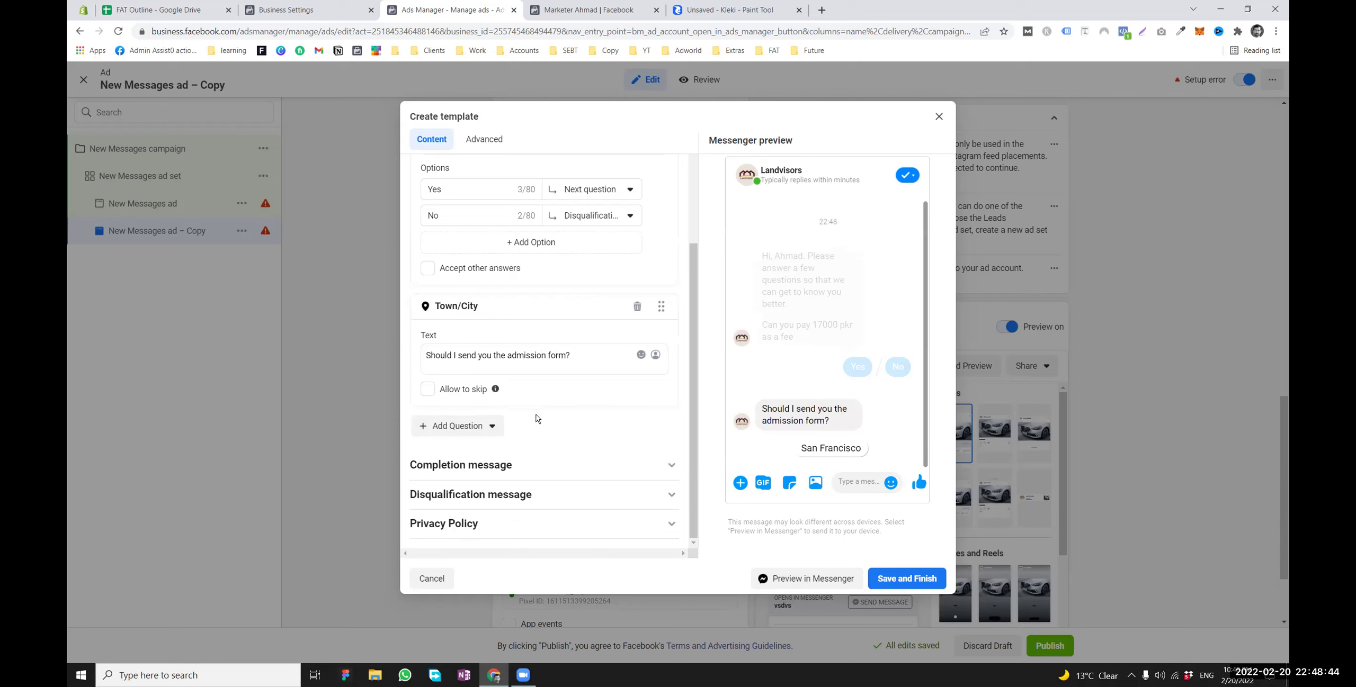
# Add another custom question with the text "Shold I send you the admission Form?"
pyautogui.click(458, 426)
pyautogui.click(585, 425)
pyautogui.click(465, 427)
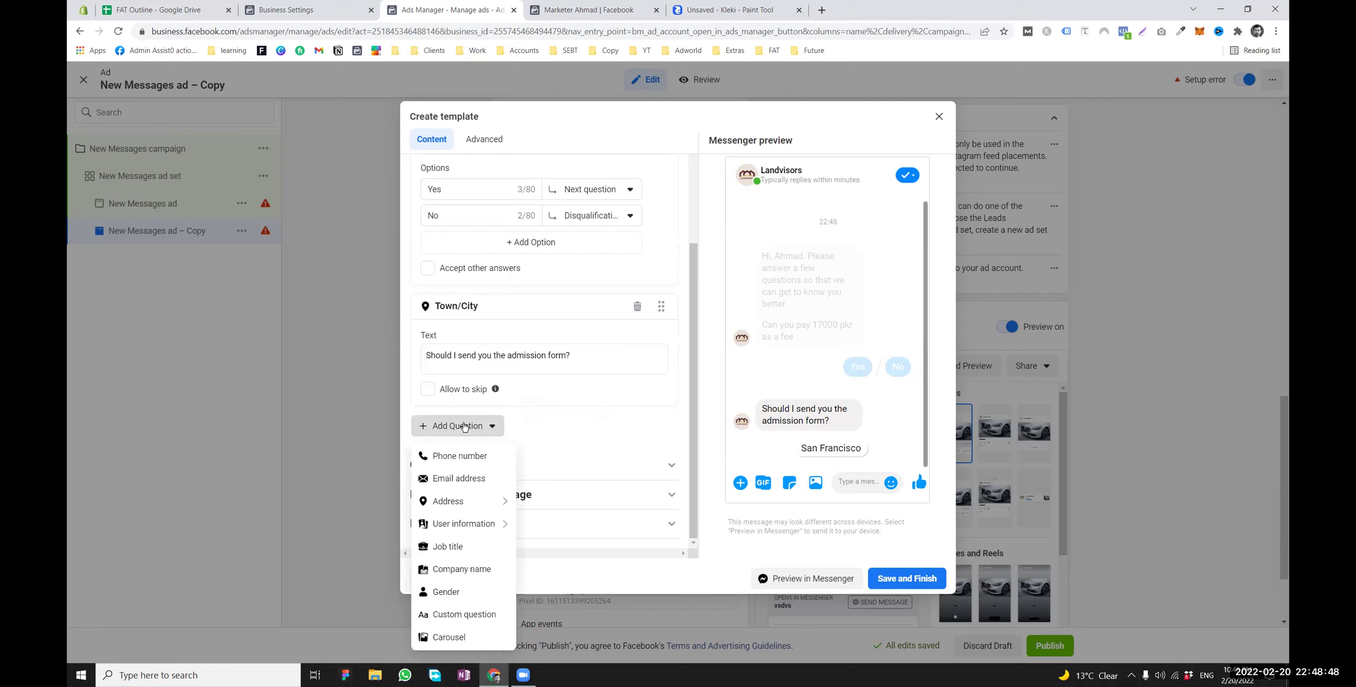
pyautogui.click(465, 614)
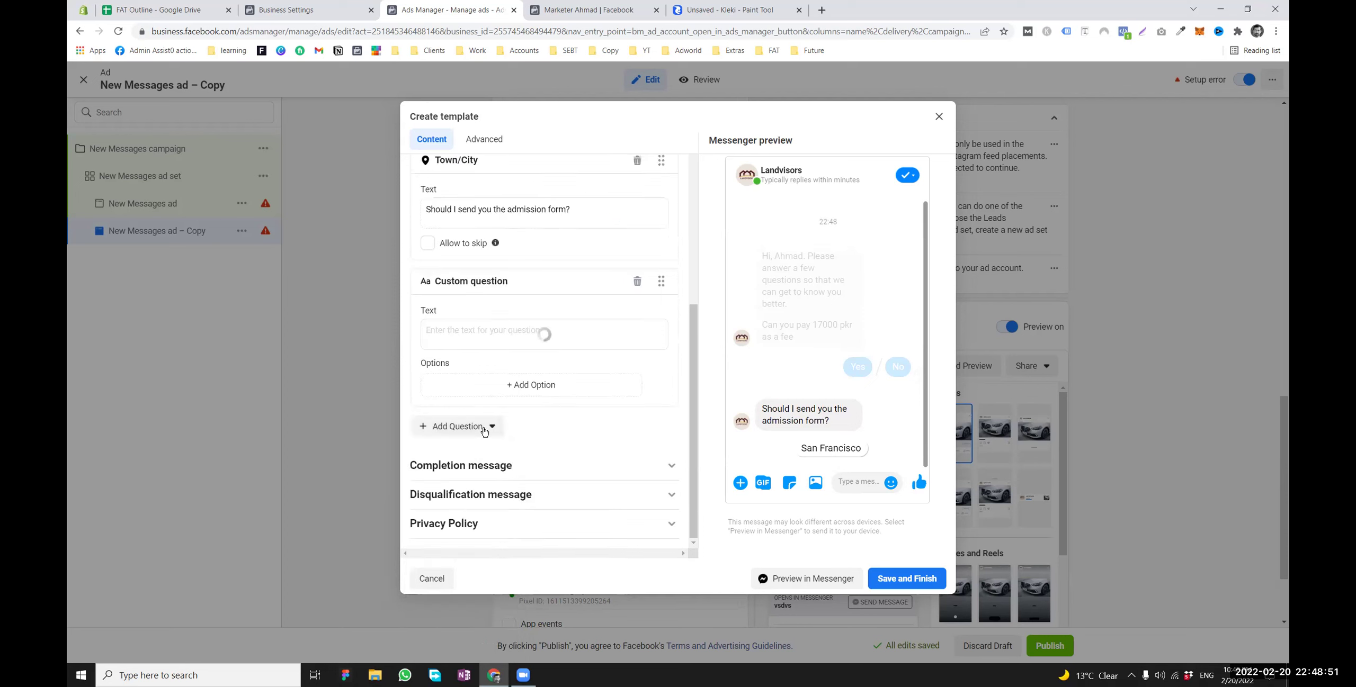
pyautogui.click(500, 336)
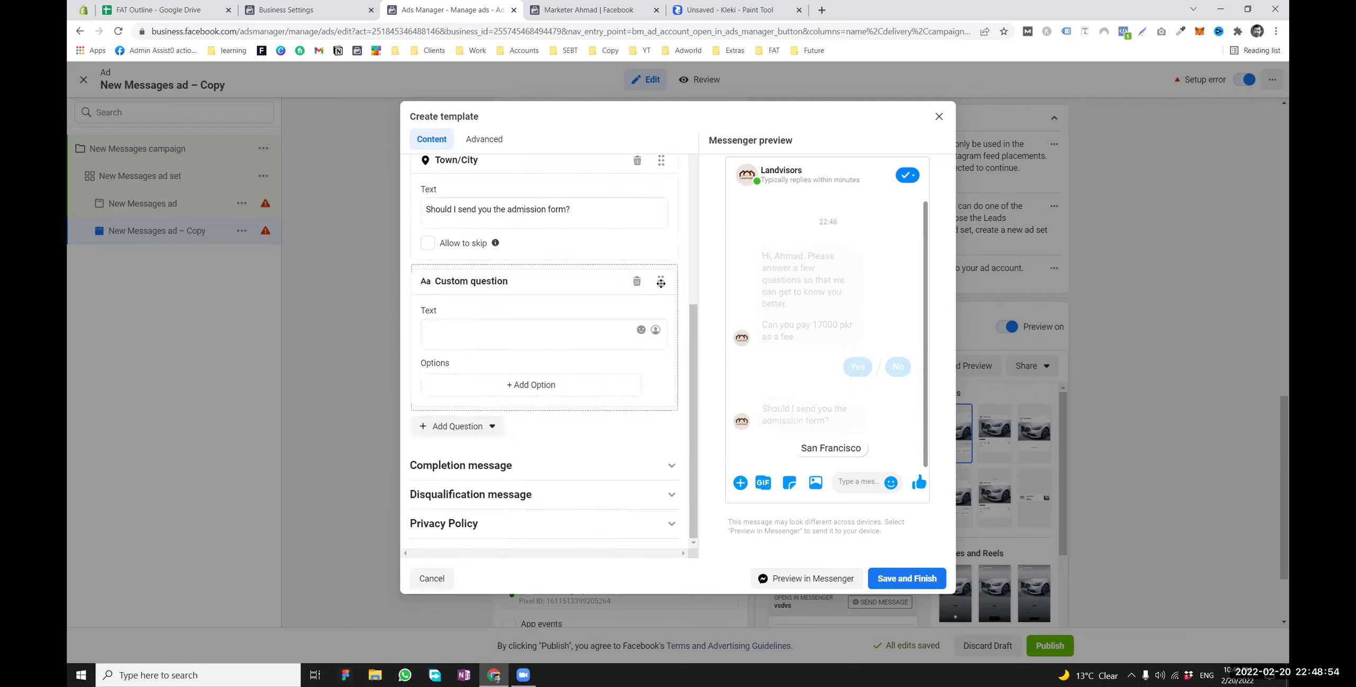
pyautogui.write('Shold I send you the admission Form?')
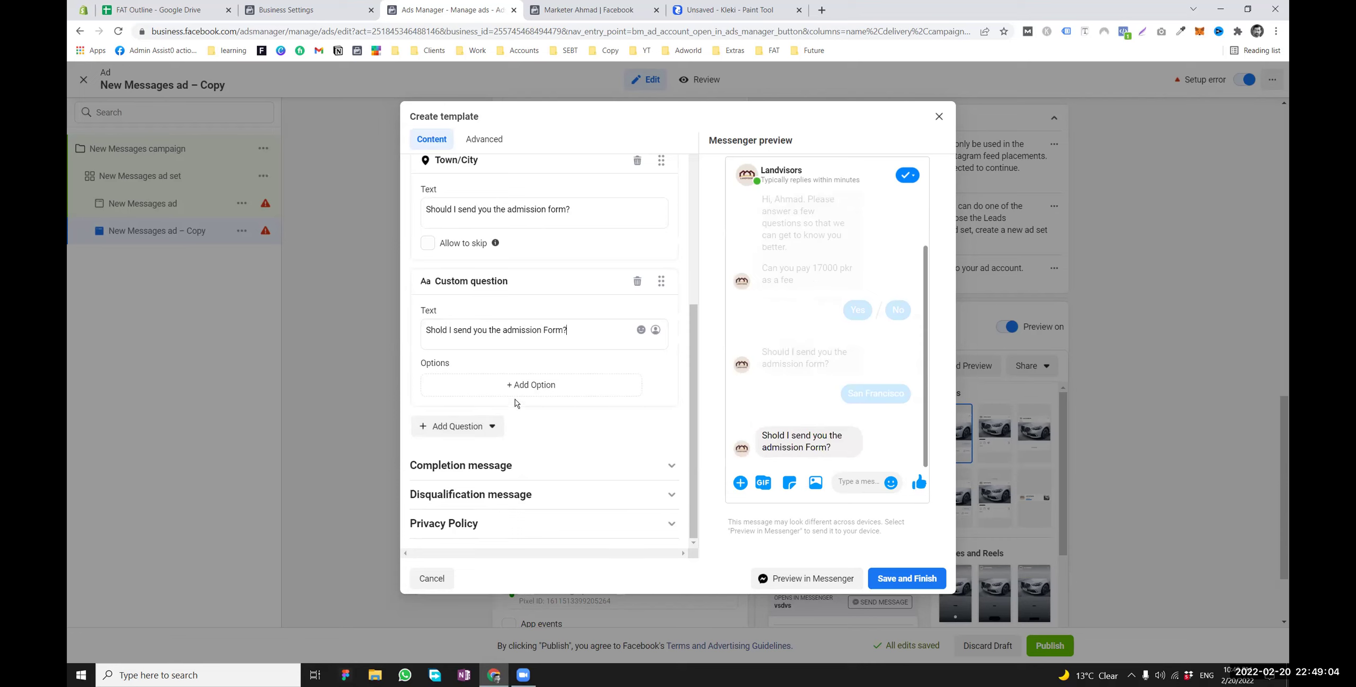
# Add the answer options "Yes" and "No" to the new custom question
pyautogui.click(512, 394)
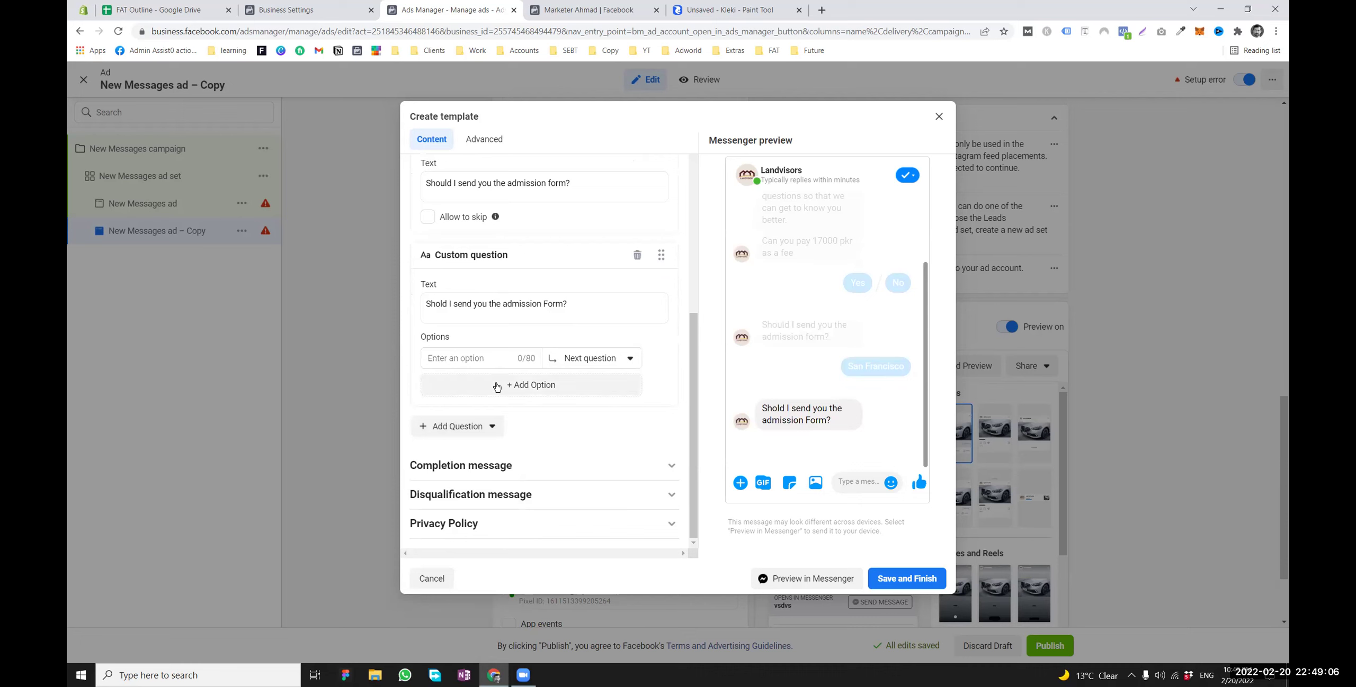
pyautogui.click(508, 387)
pyautogui.click(464, 313)
pyautogui.write('Yes')
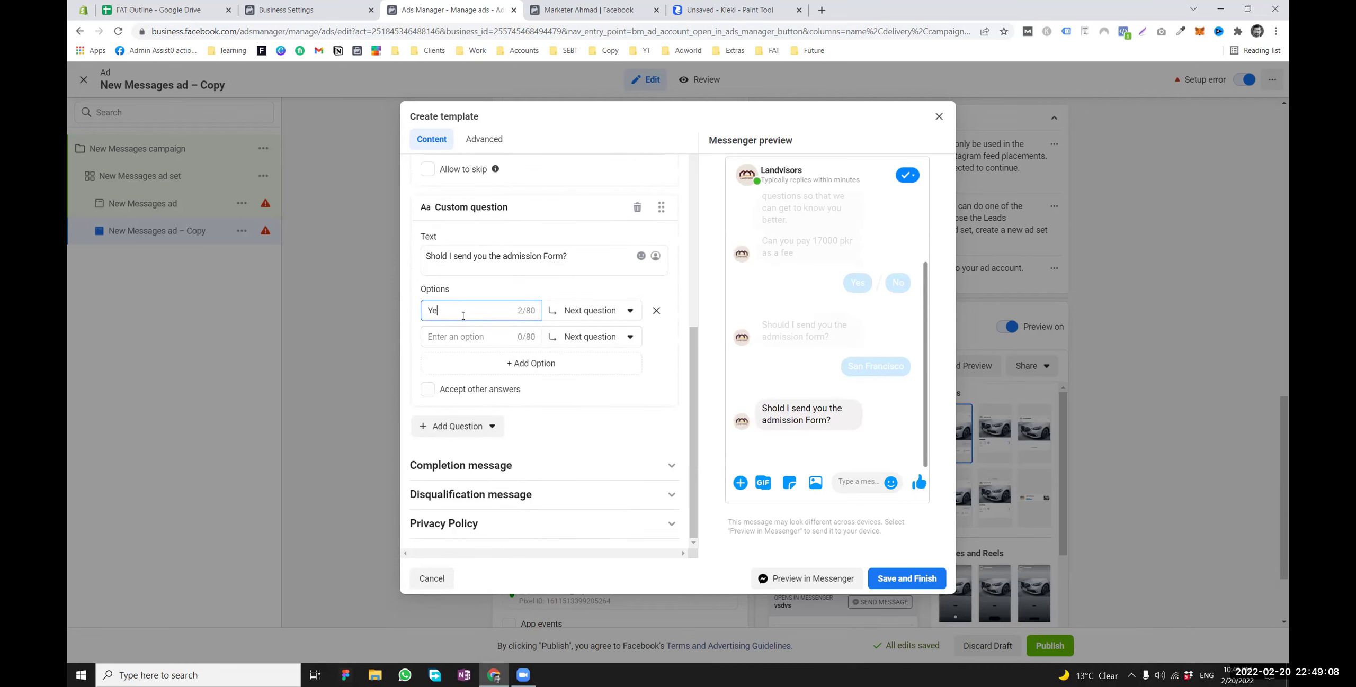
pyautogui.click(468, 455)
pyautogui.write('No')
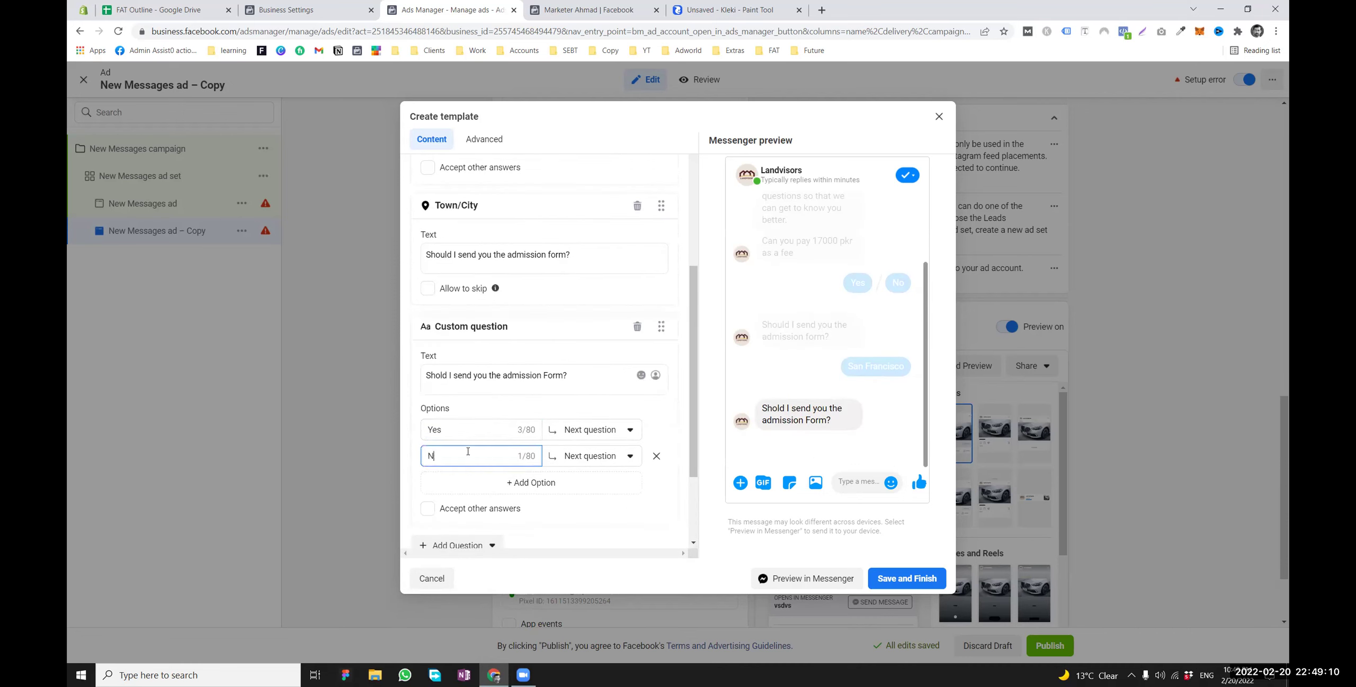
# Set the new question's "No" answer to lead to Disqualification
pyautogui.click(579, 462)
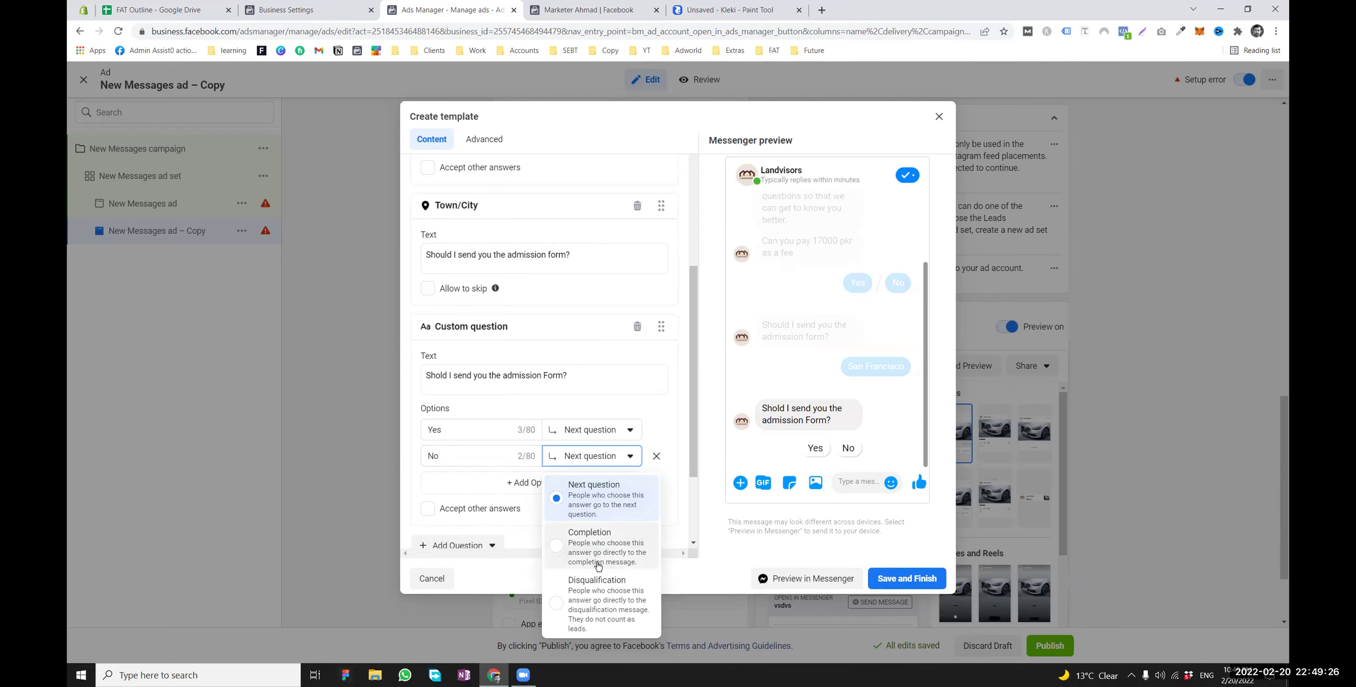
pyautogui.click(585, 585)
pyautogui.doubleClick(432, 456)
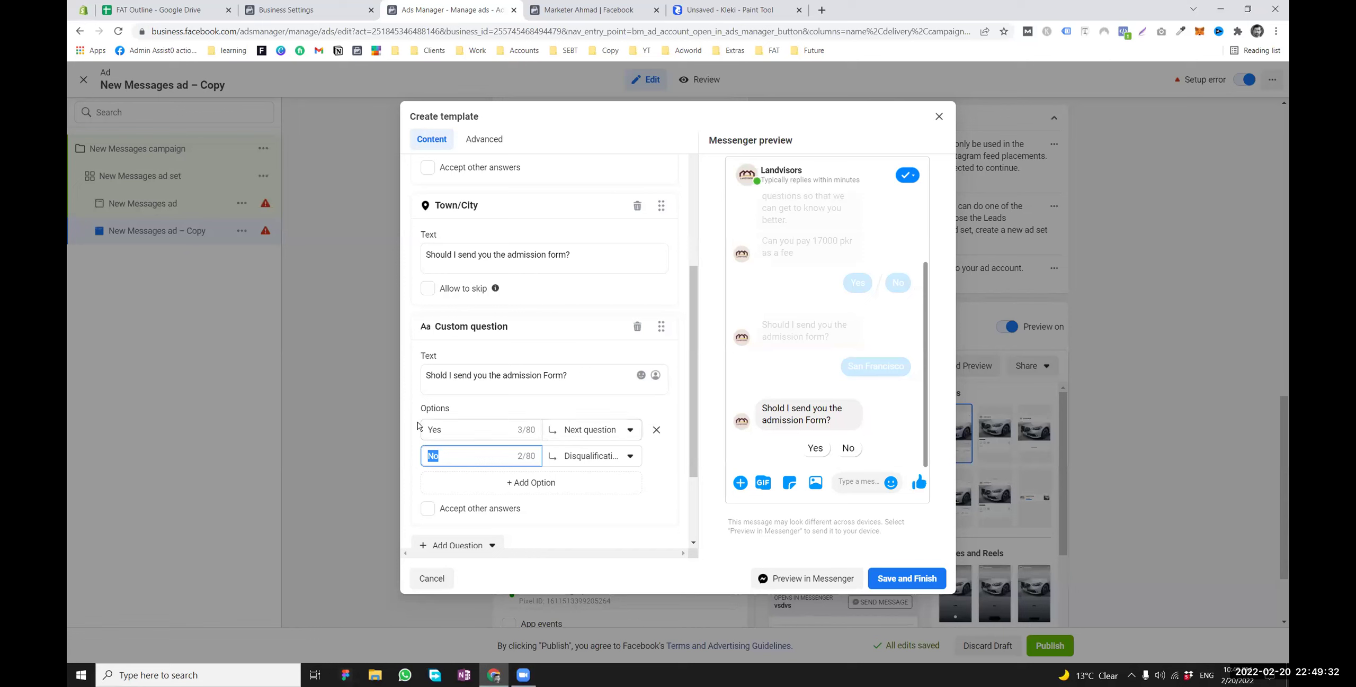
pyautogui.scroll(-3, 530, 476)
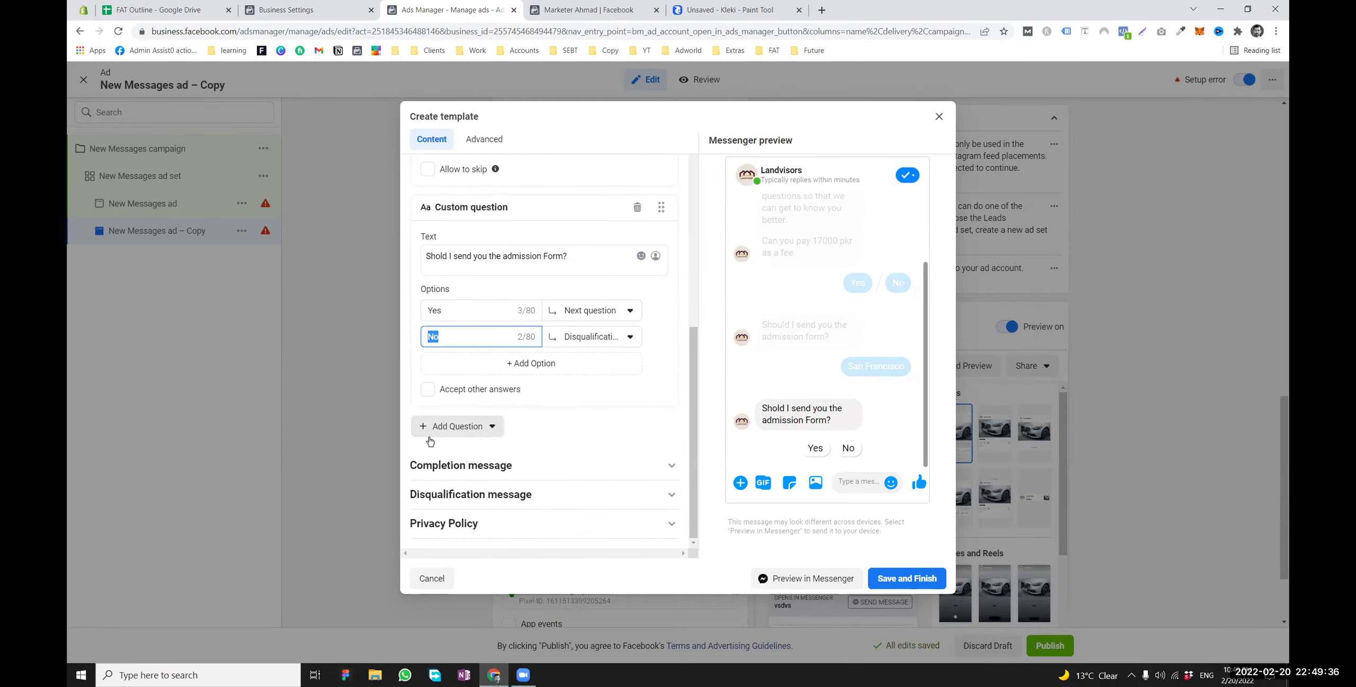
# Add a phone number question to the template, check its answer validation hint and delete the question again
pyautogui.click(459, 426)
pyautogui.moveTo(479, 500)
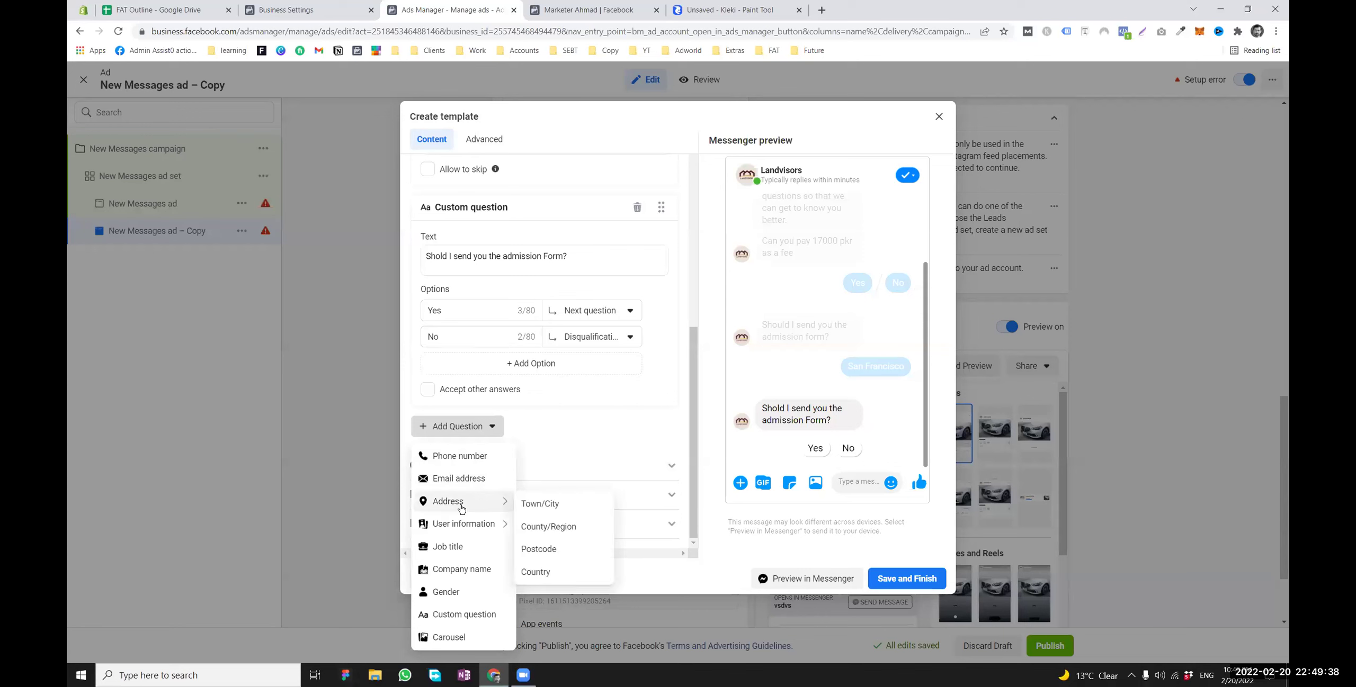
pyautogui.click(453, 457)
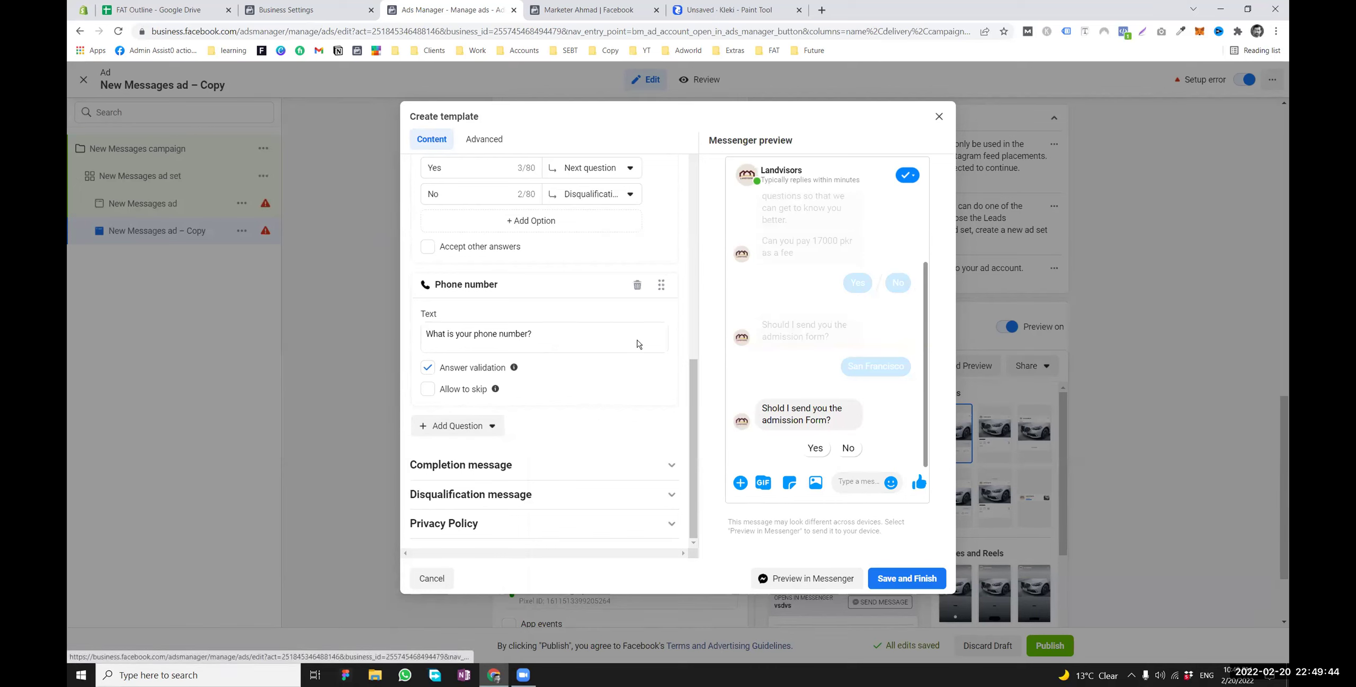
pyautogui.moveTo(534, 334); pyautogui.dragTo(425, 334)
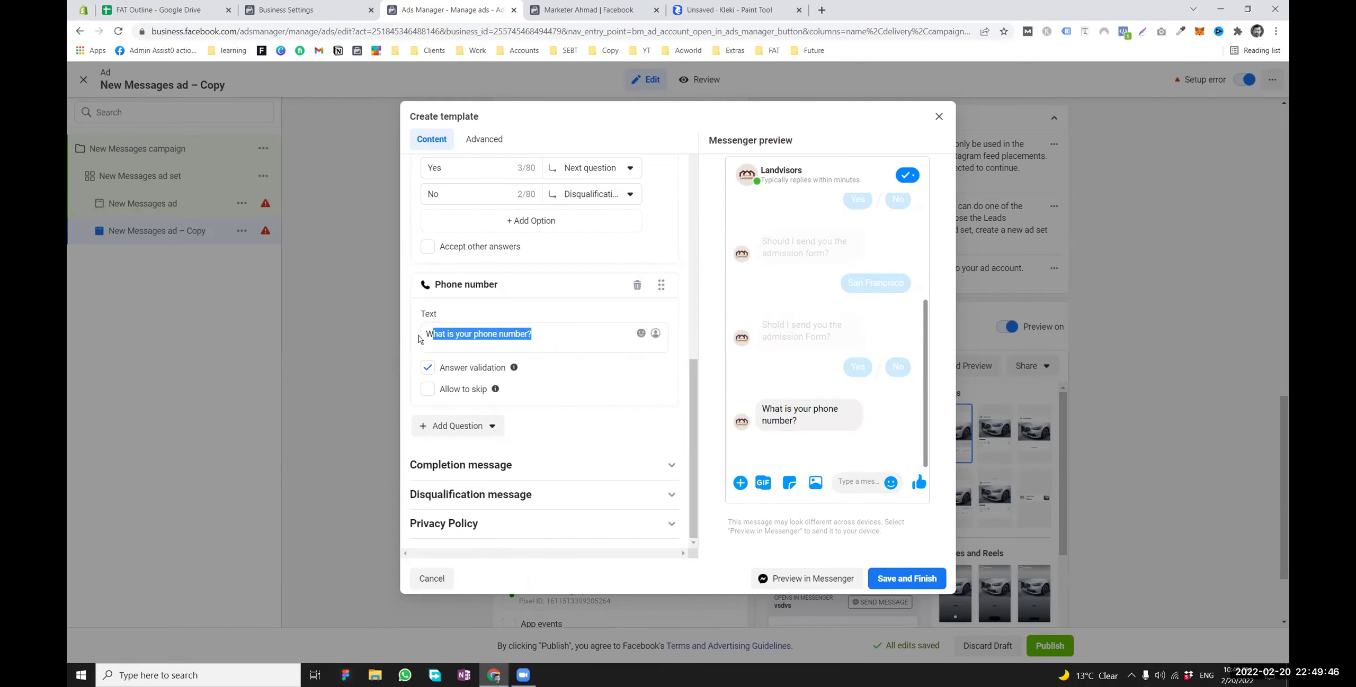
pyautogui.moveTo(517, 371)
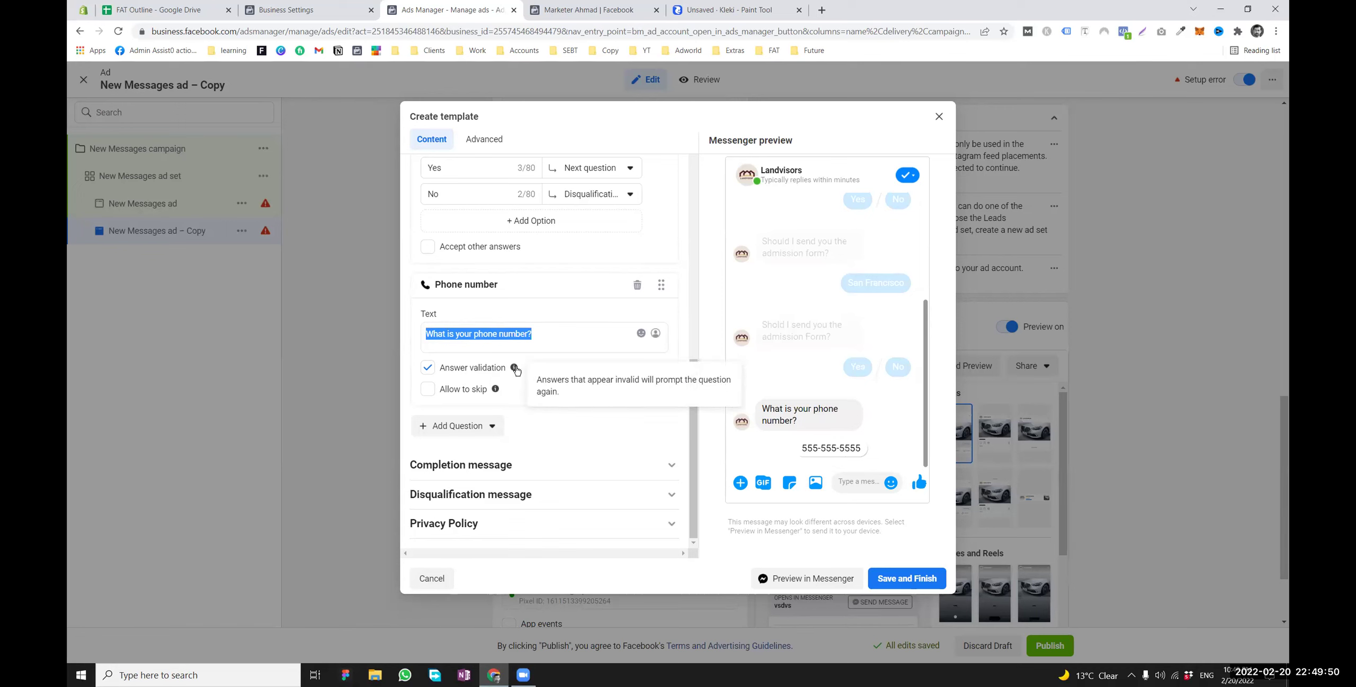
pyautogui.click(637, 285)
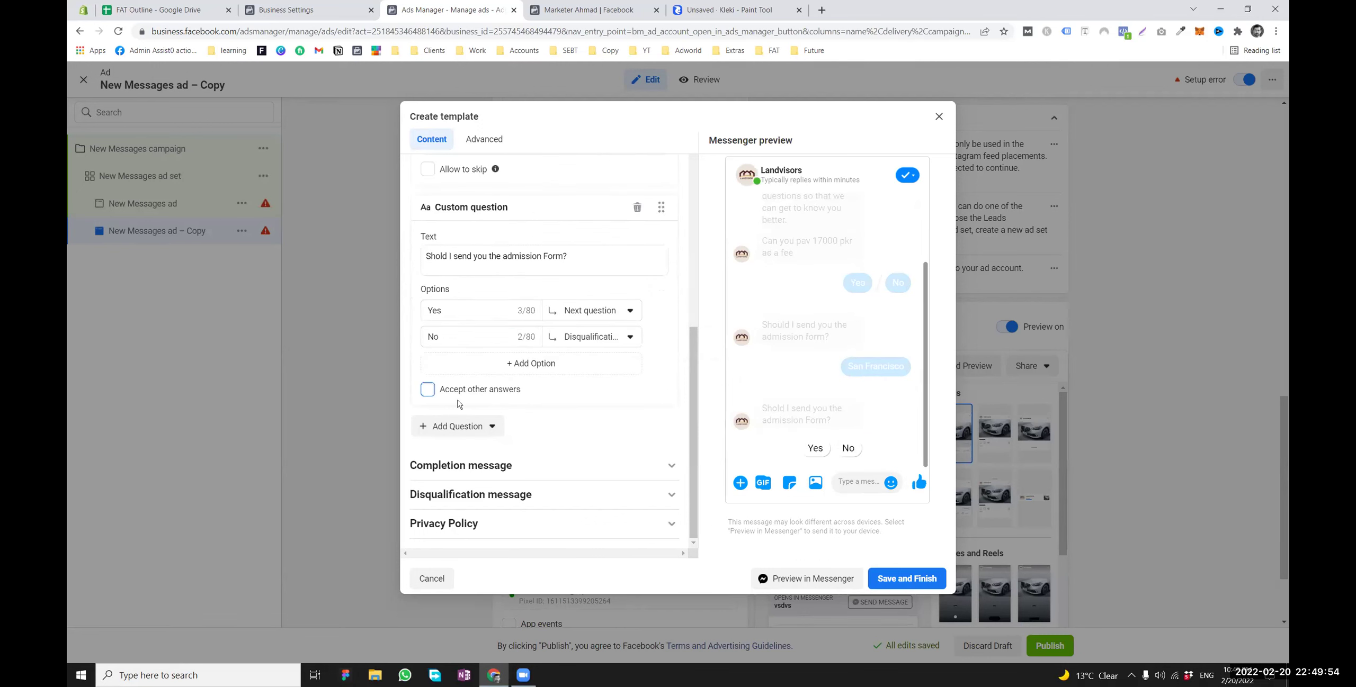
# Try out a gender question and a blank third answer option on the admission form question, removing both again
pyautogui.click(451, 428)
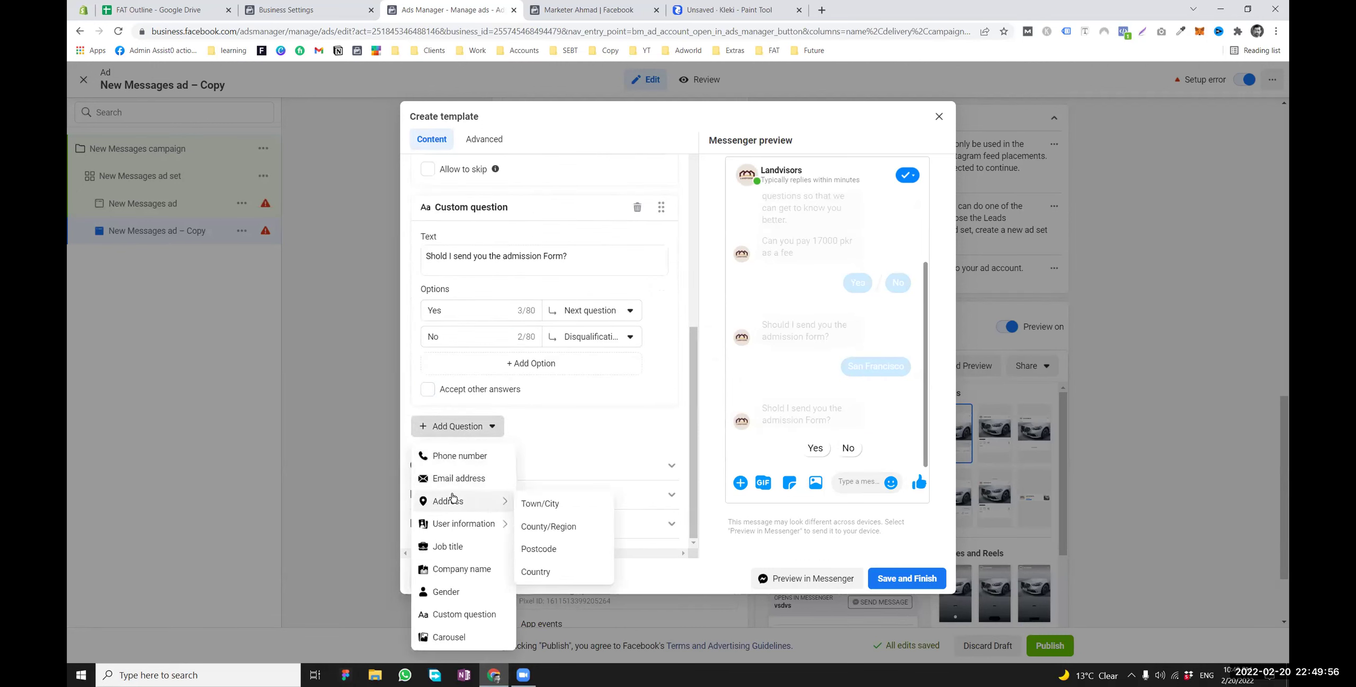
pyautogui.click(459, 593)
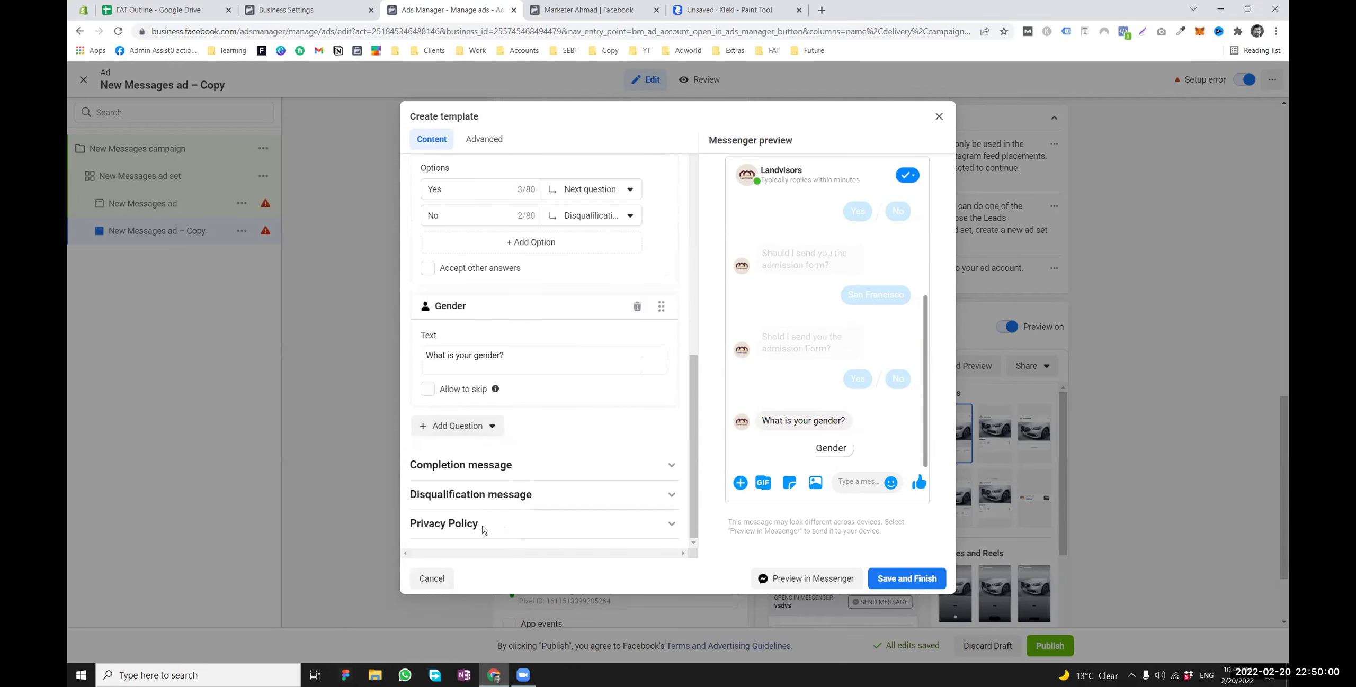
pyautogui.moveTo(509, 351)
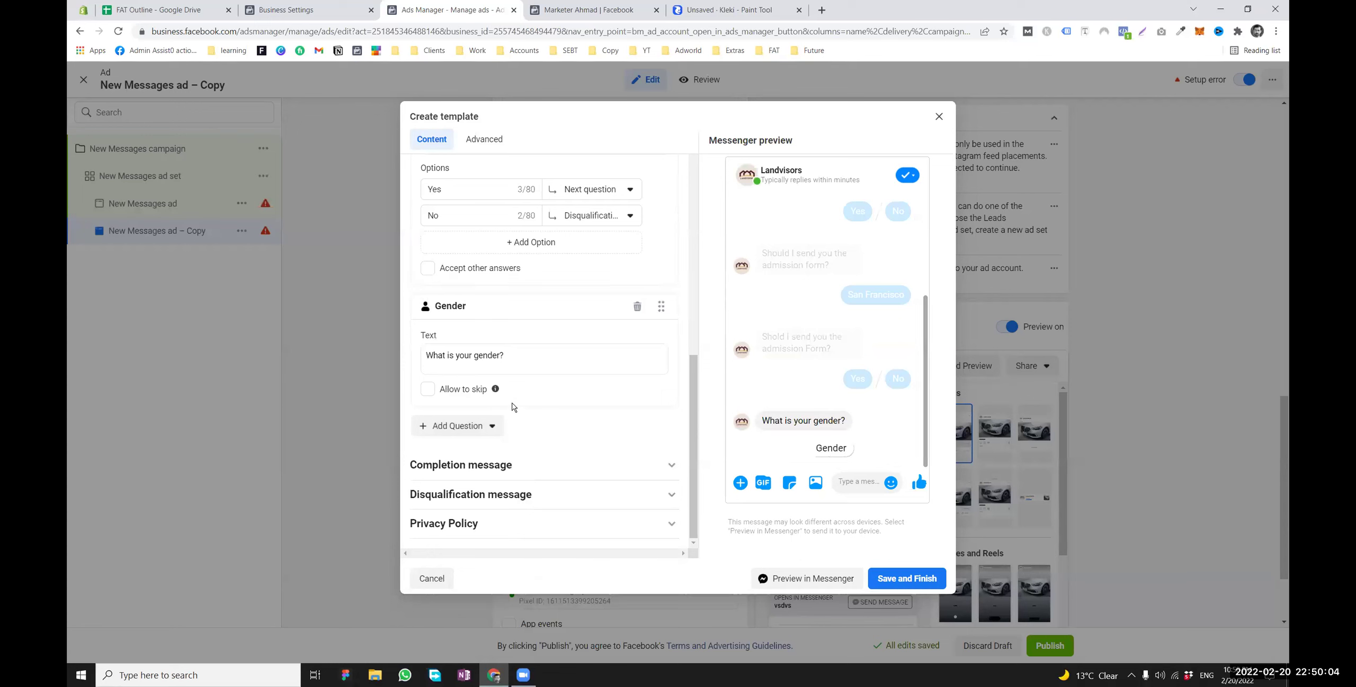
pyautogui.click(644, 312)
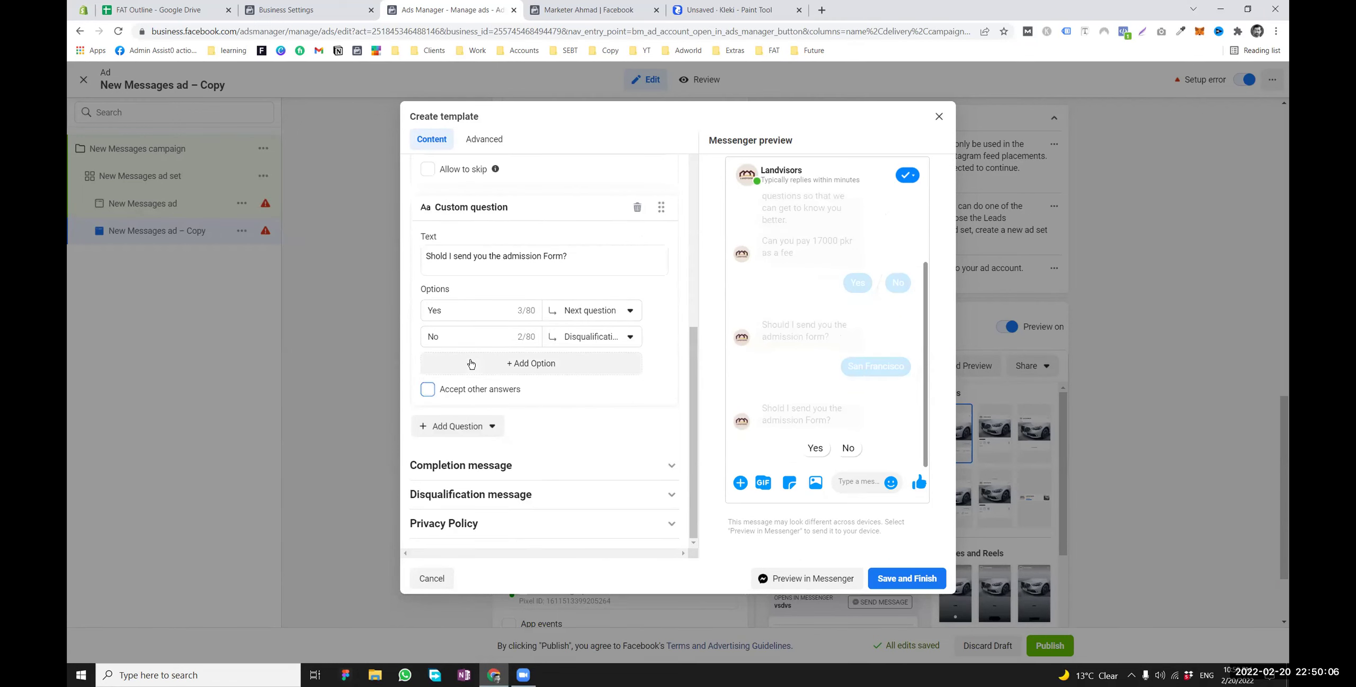
pyautogui.click(538, 365)
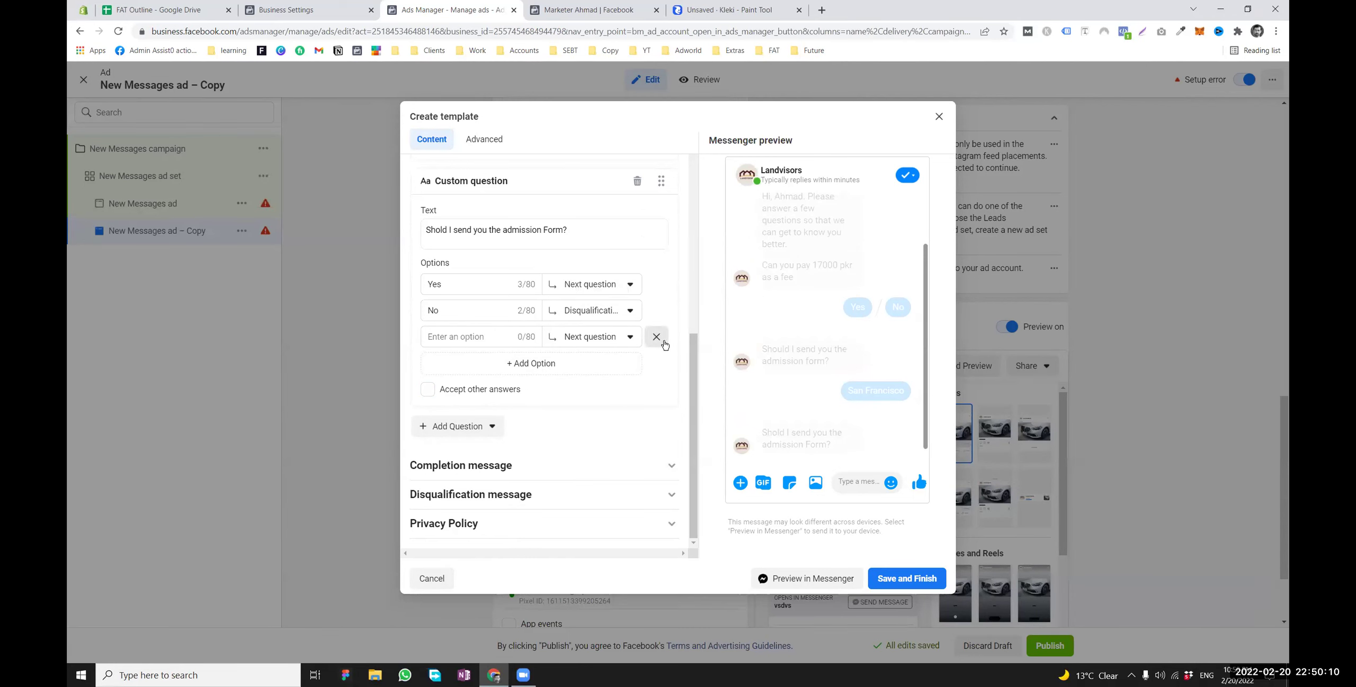
pyautogui.click(663, 343)
# Add the phone number question again, try allowing people to skip it, and remove it from the template
pyautogui.click(454, 423)
pyautogui.click(457, 454)
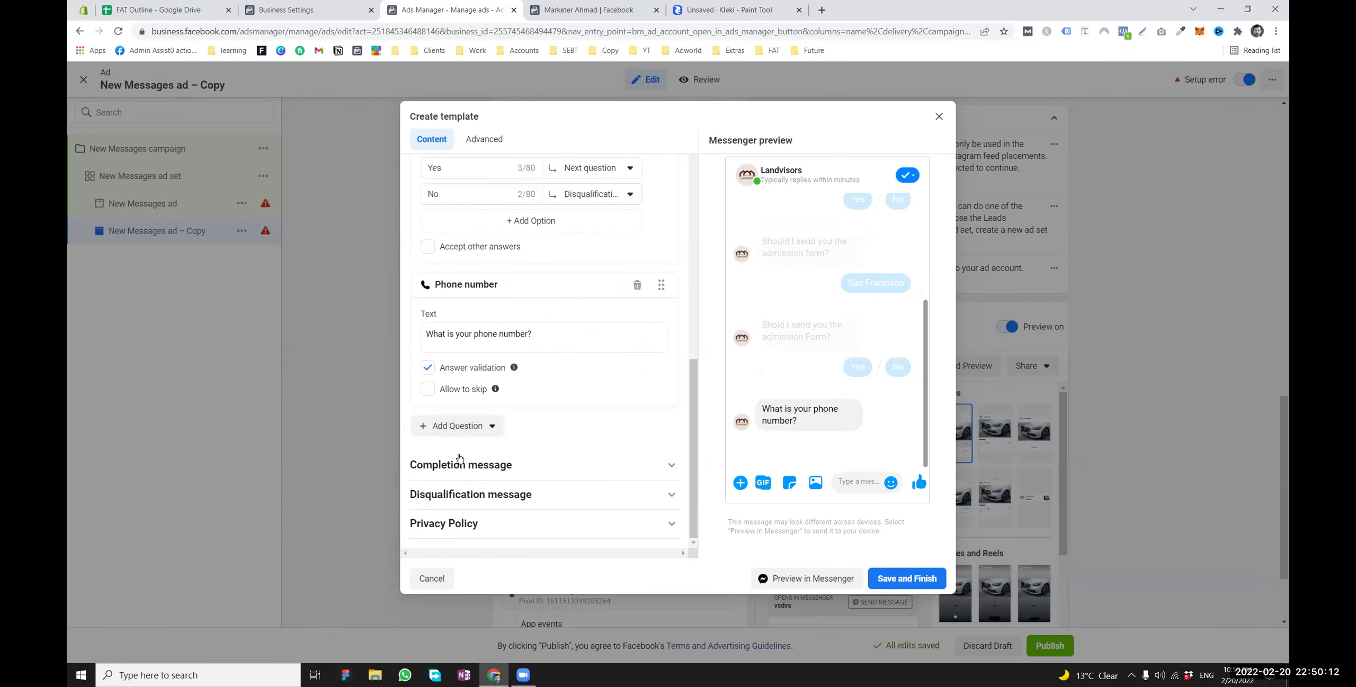
pyautogui.moveTo(513, 371)
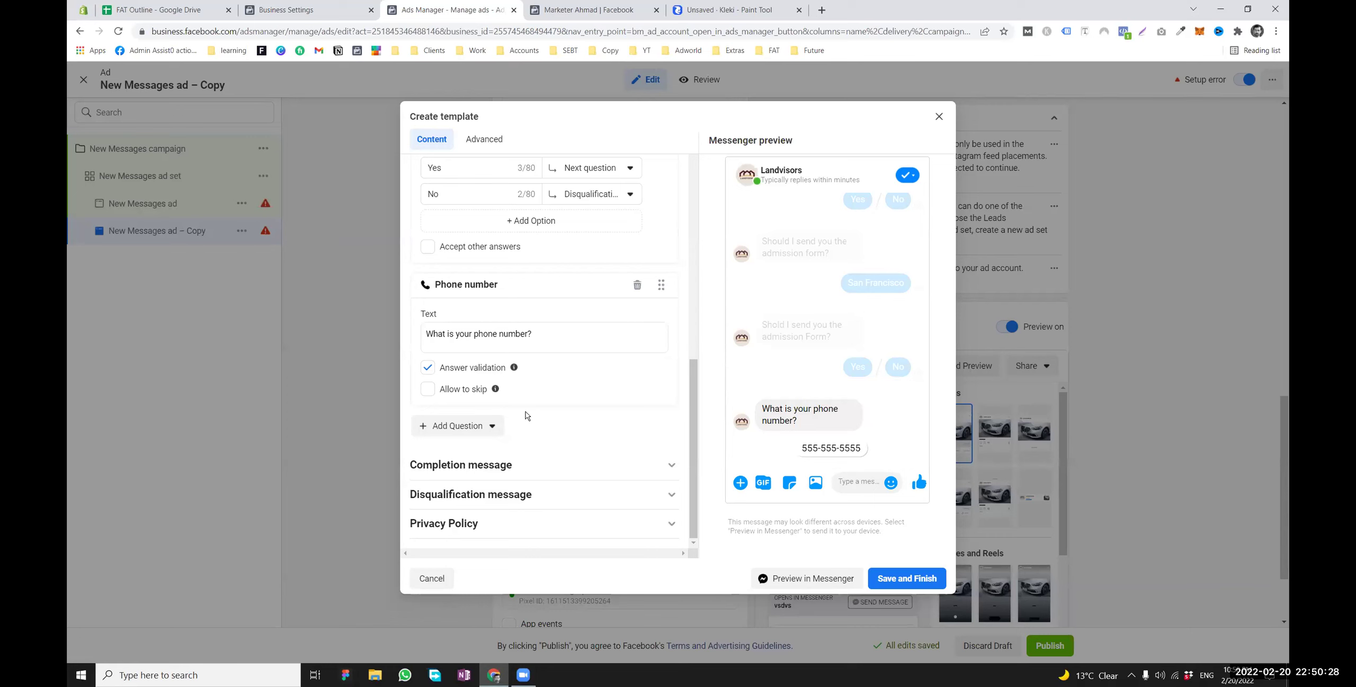
pyautogui.click(430, 392)
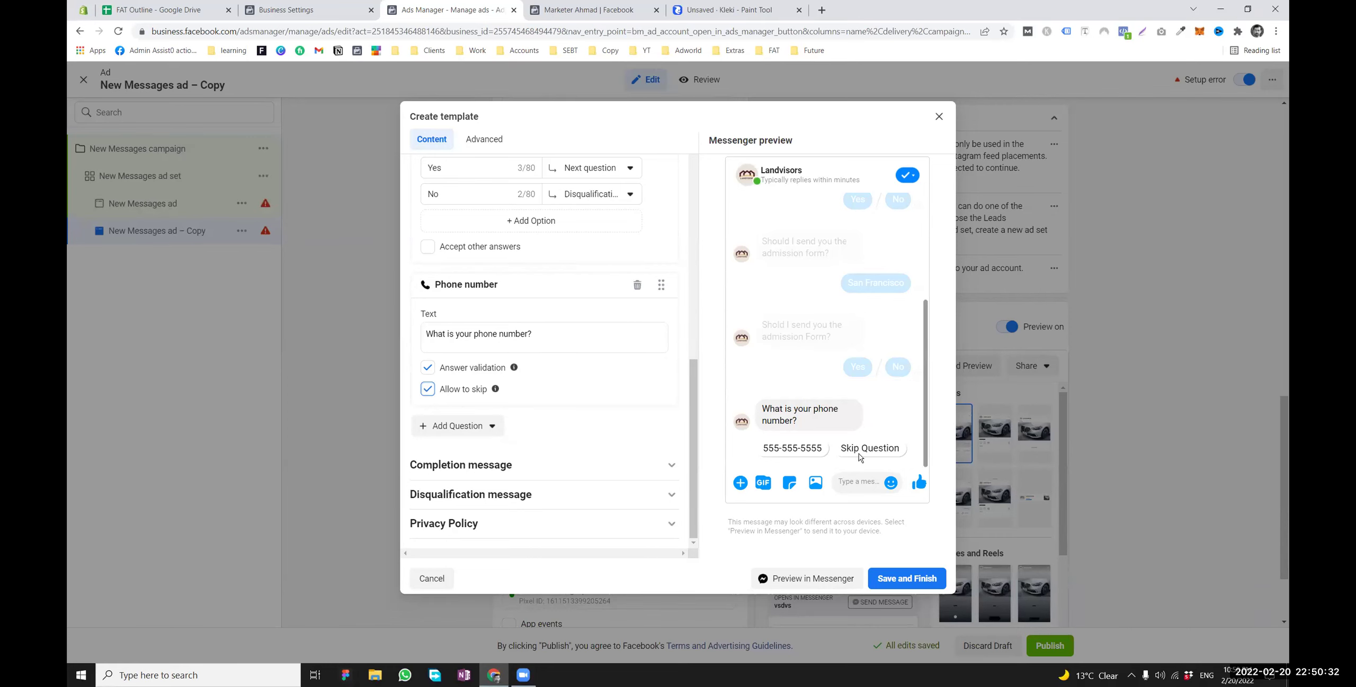
pyautogui.moveTo(851, 448)
pyautogui.mouseDown()
pyautogui.moveTo(899, 448)
pyautogui.moveTo(846, 448)
pyautogui.mouseUp()
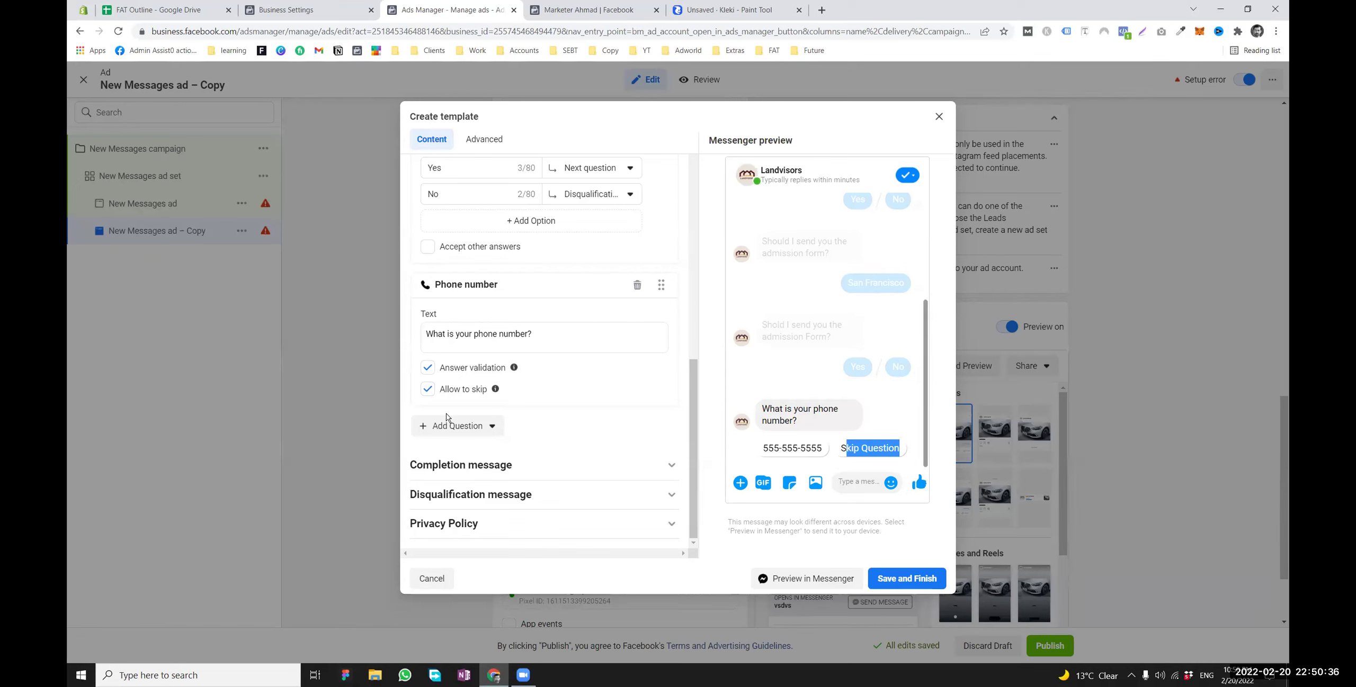
pyautogui.click(429, 390)
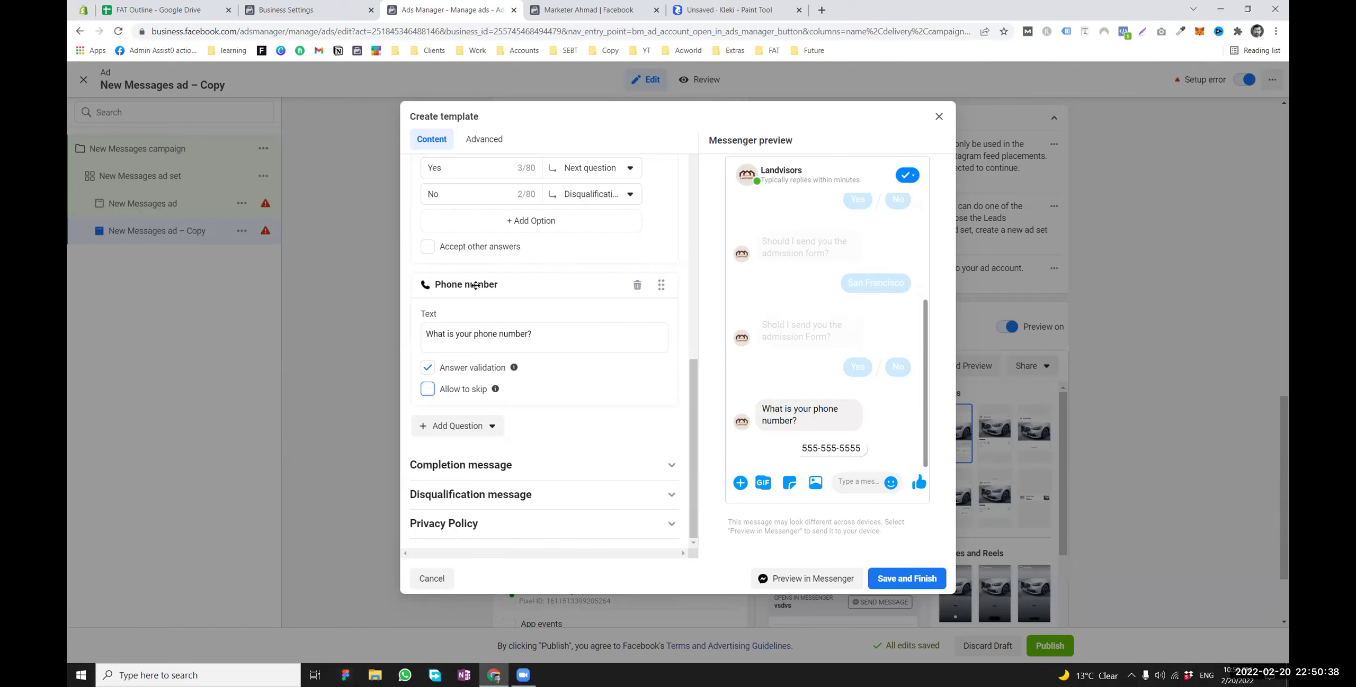
pyautogui.click(637, 285)
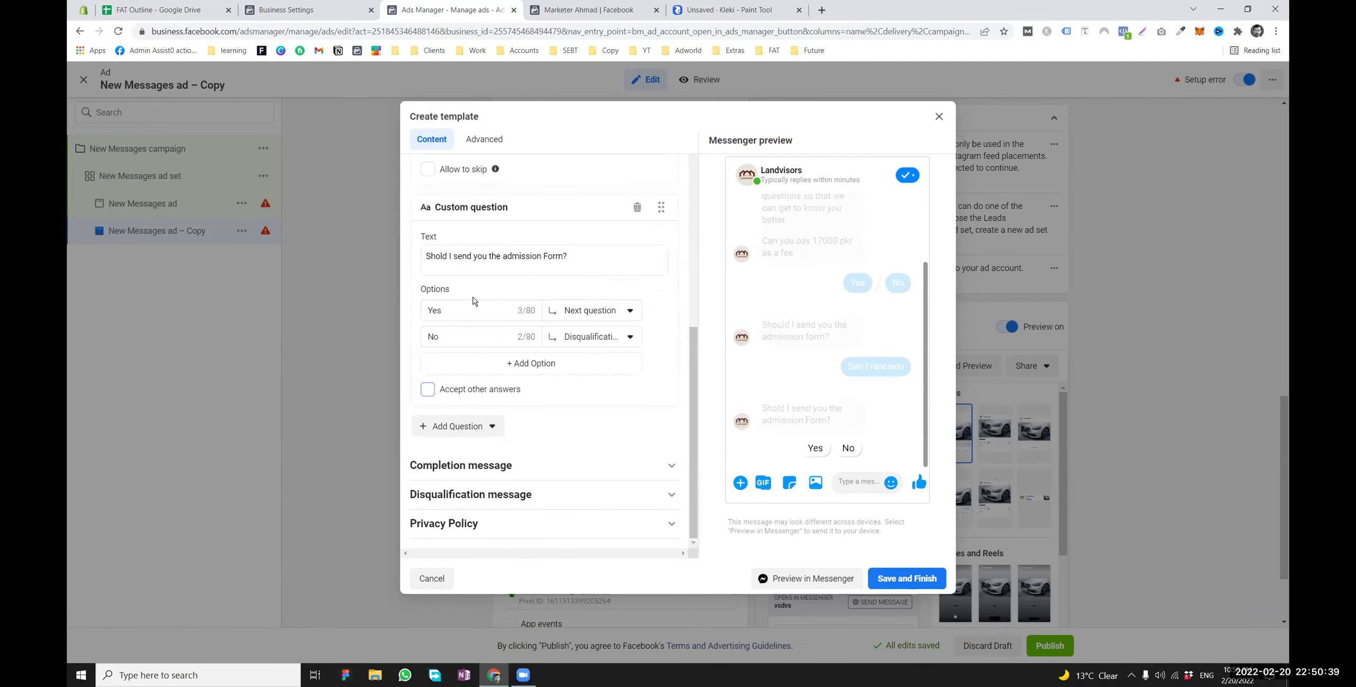
# Add another blank custom question below the custom admission form question
pyautogui.click(458, 428)
pyautogui.click(450, 614)
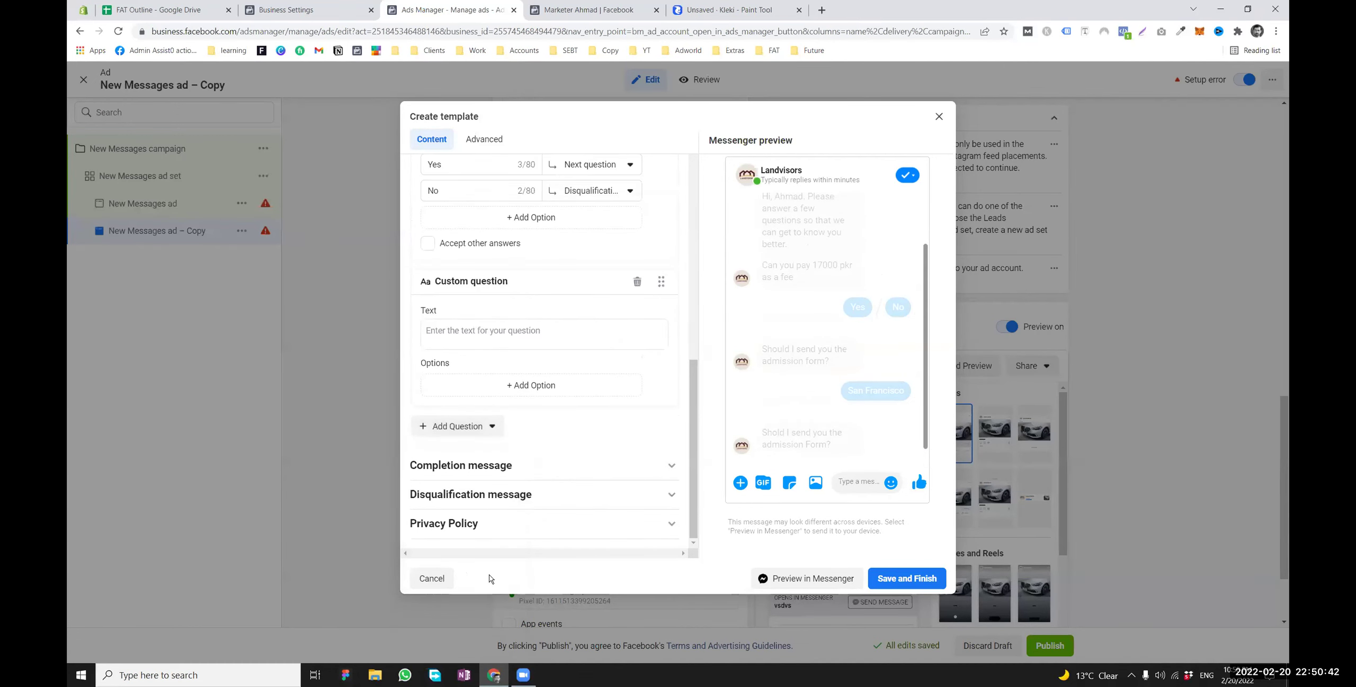
pyautogui.scroll(2, 484, 367)
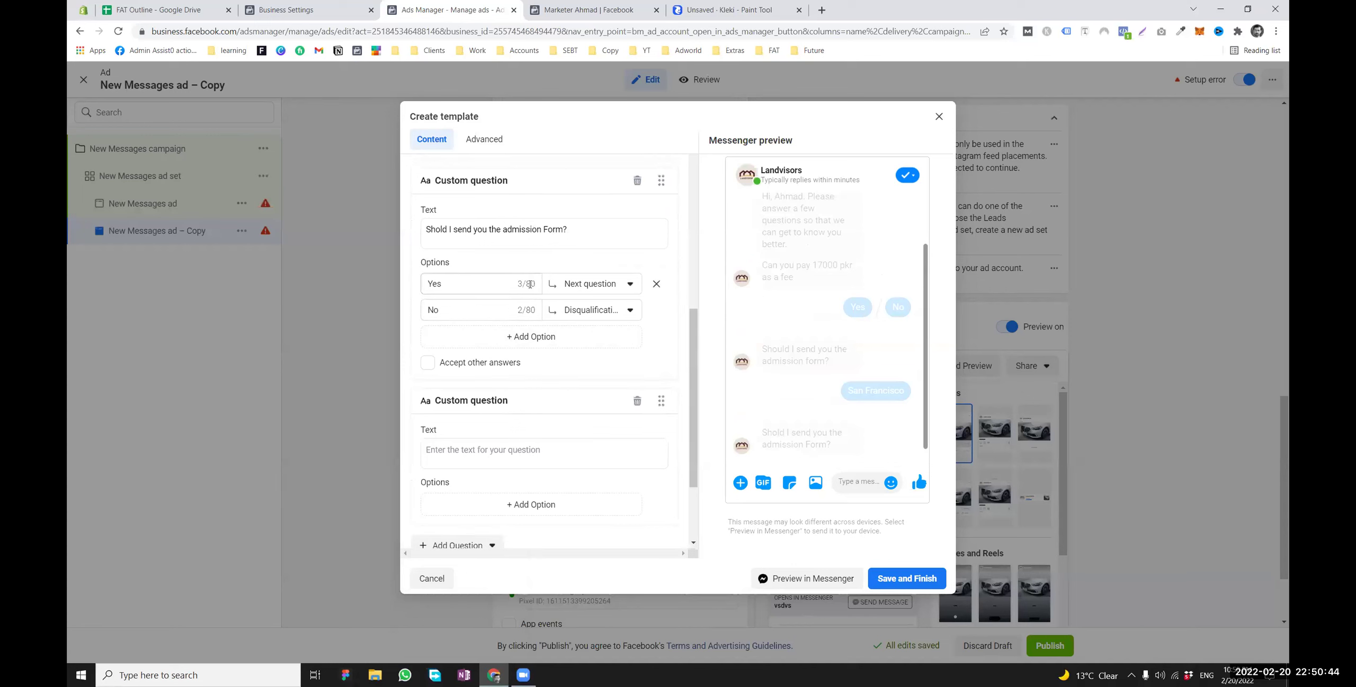
pyautogui.scroll(-1, 466, 370)
pyautogui.click(471, 390)
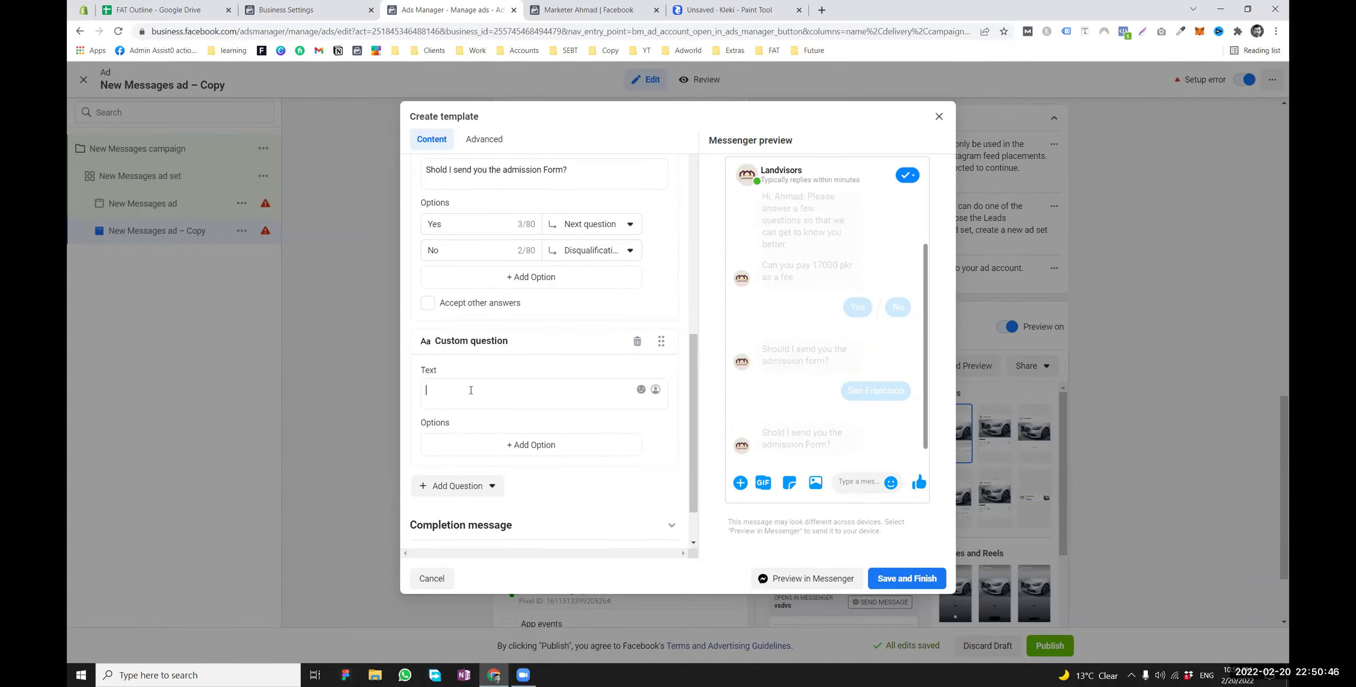
pyautogui.write('Form K')
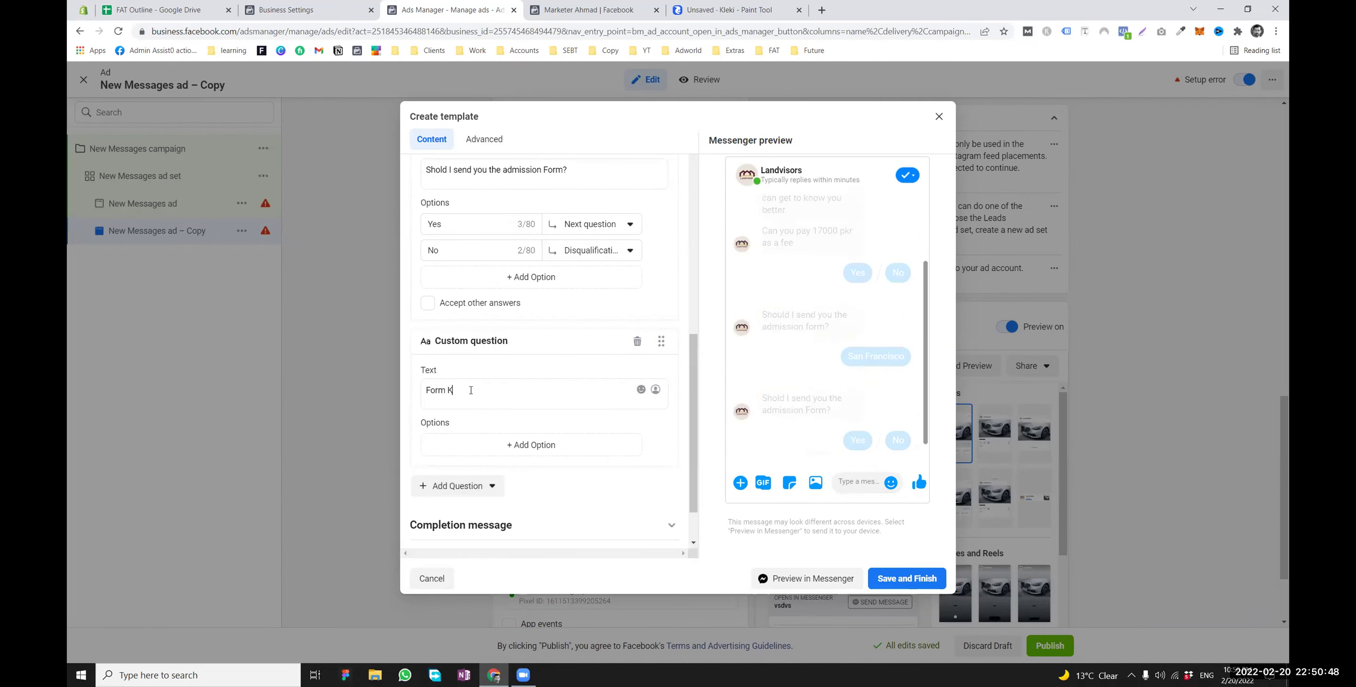
pyautogui.write('a link')
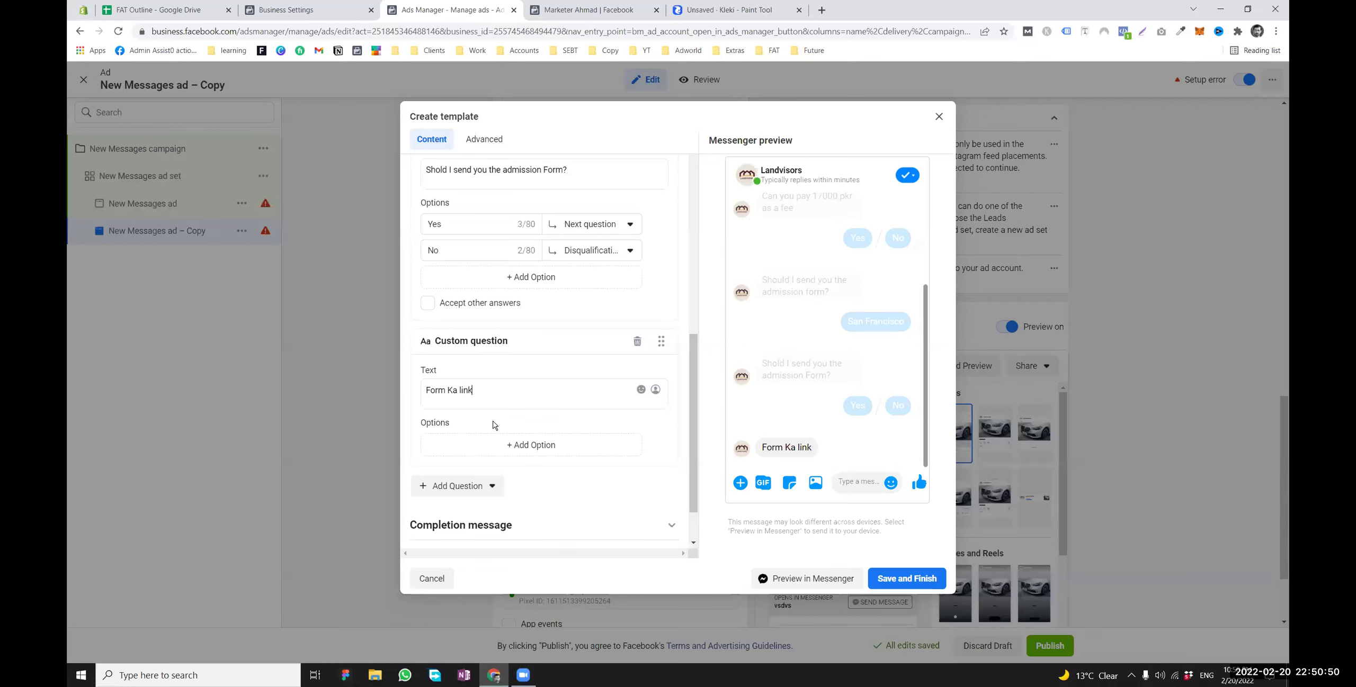
pyautogui.click(537, 418)
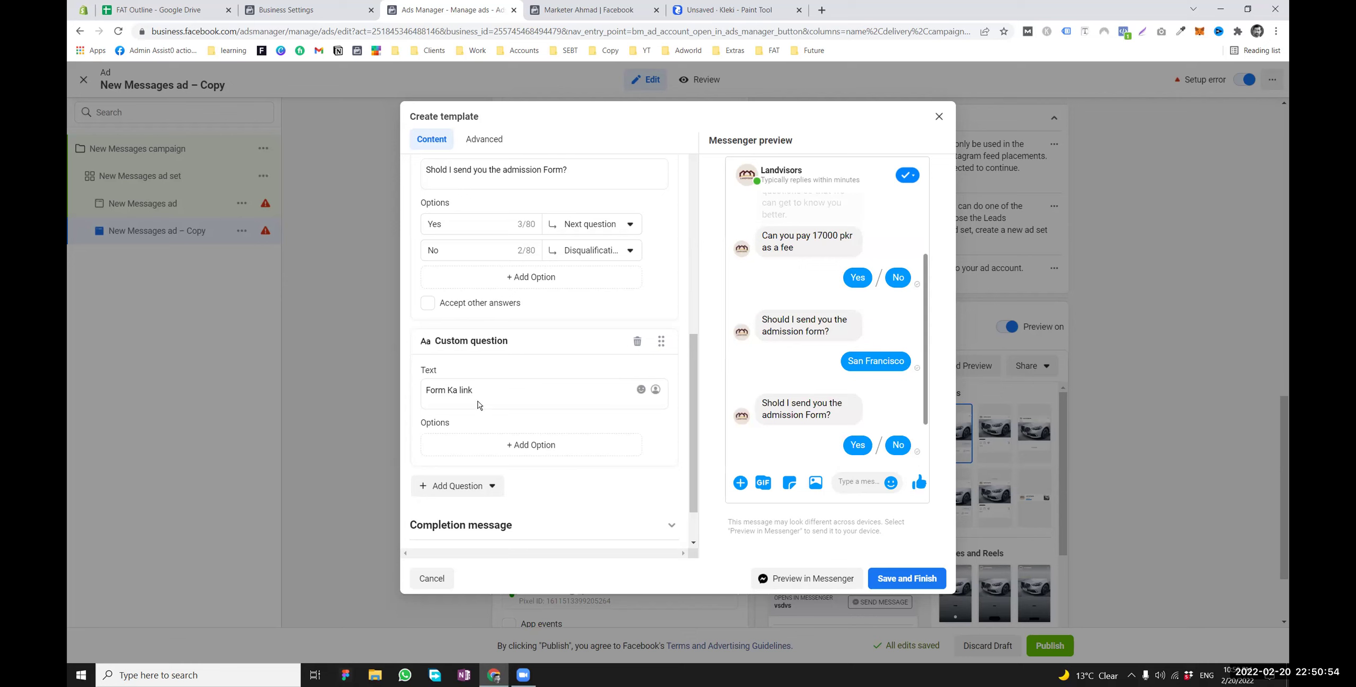
pyautogui.click(494, 397)
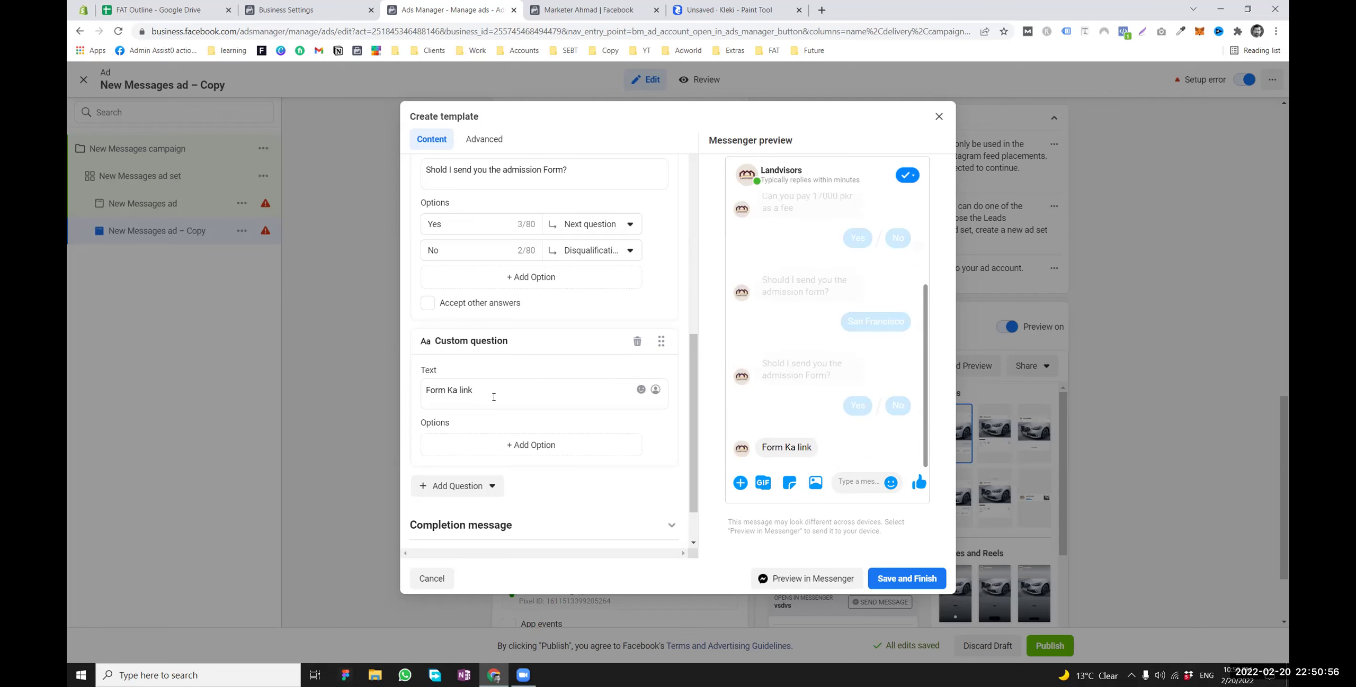
pyautogui.press('Return')
pyautogui.write('www.com')
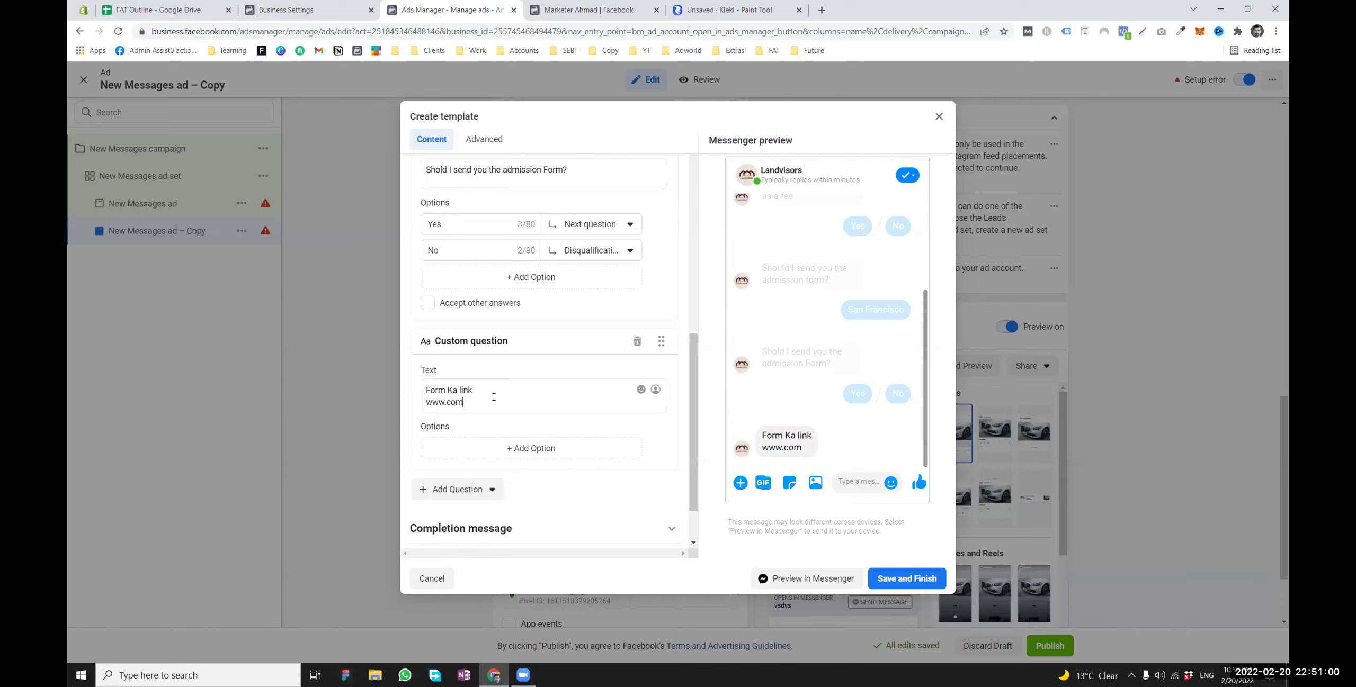
pyautogui.click(486, 434)
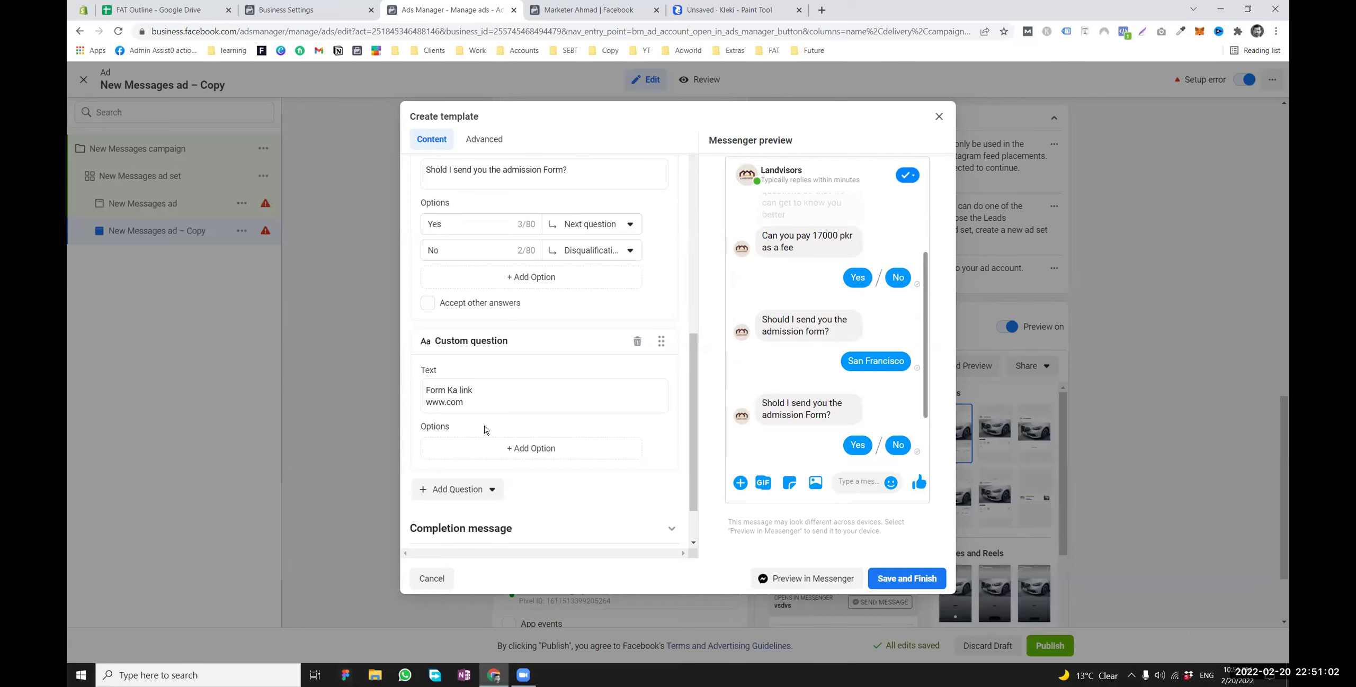
# Clear the whole text of the last custom question
pyautogui.scroll(-1, 498, 430)
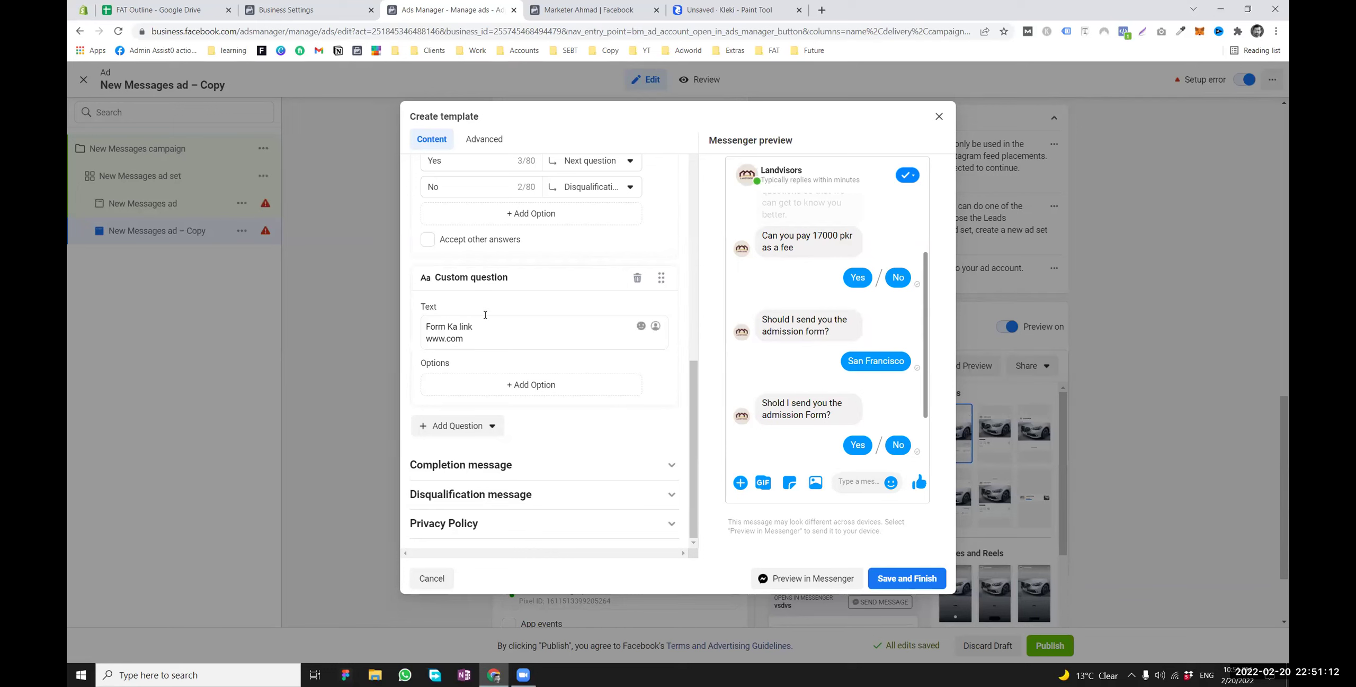
pyautogui.moveTo(477, 337); pyautogui.dragTo(383, 326)
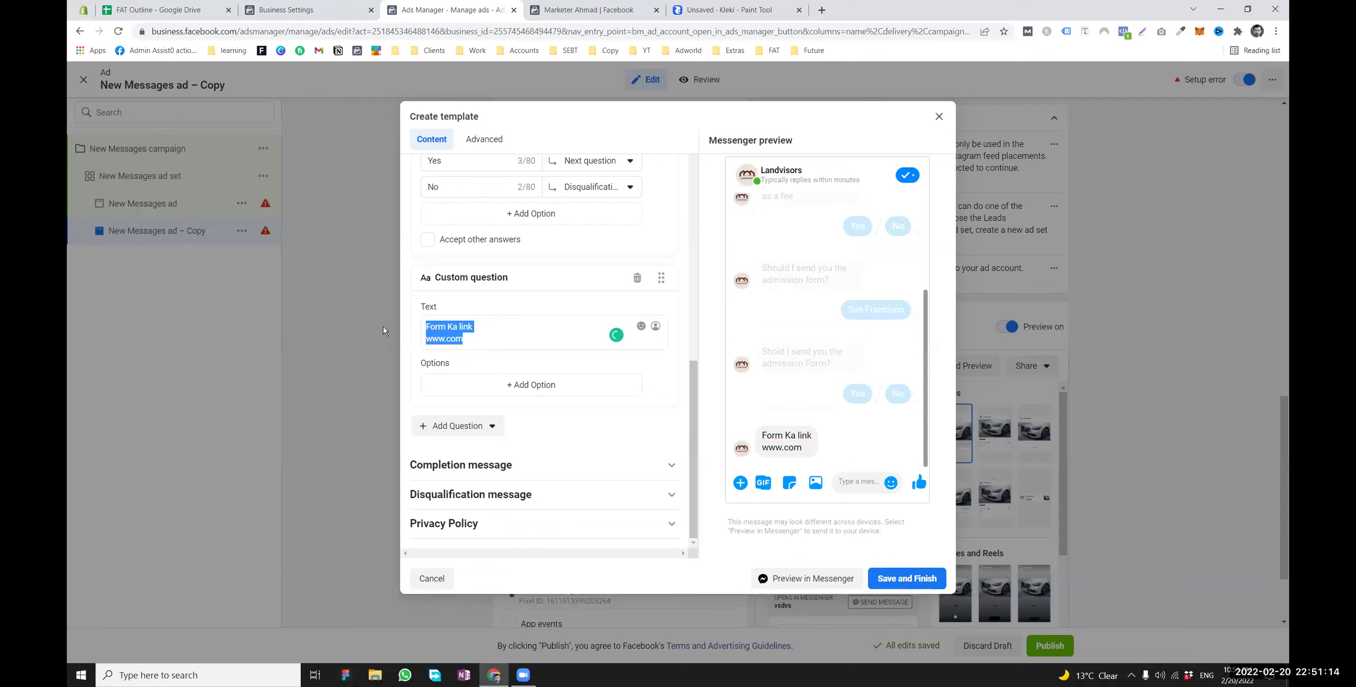
pyautogui.click(484, 339)
pyautogui.press('BackSpace')
pyautogui.press('BackSpace')
pyautogui.press('BackSpace')
pyautogui.press('BackSpace')
pyautogui.press('BackSpace')
pyautogui.press('BackSpace')
pyautogui.press('BackSpace')
pyautogui.press('BackSpace')
pyautogui.press('BackSpace')
pyautogui.press('BackSpace')
pyautogui.press('BackSpace')
pyautogui.press('BackSpace')
pyautogui.press('BackSpace')
pyautogui.press('BackSpace')
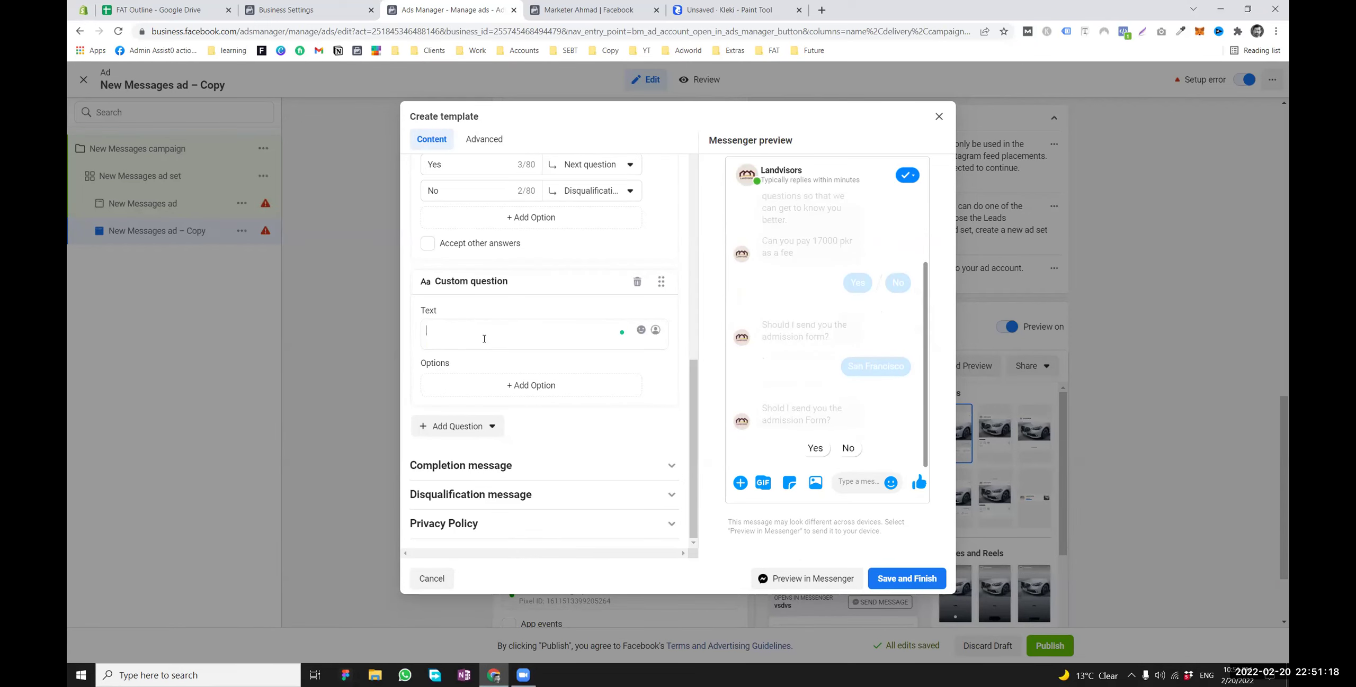
# Review the wording of the template's questions, from the fee question through the admission form questions
pyautogui.scroll(3, 484, 339)
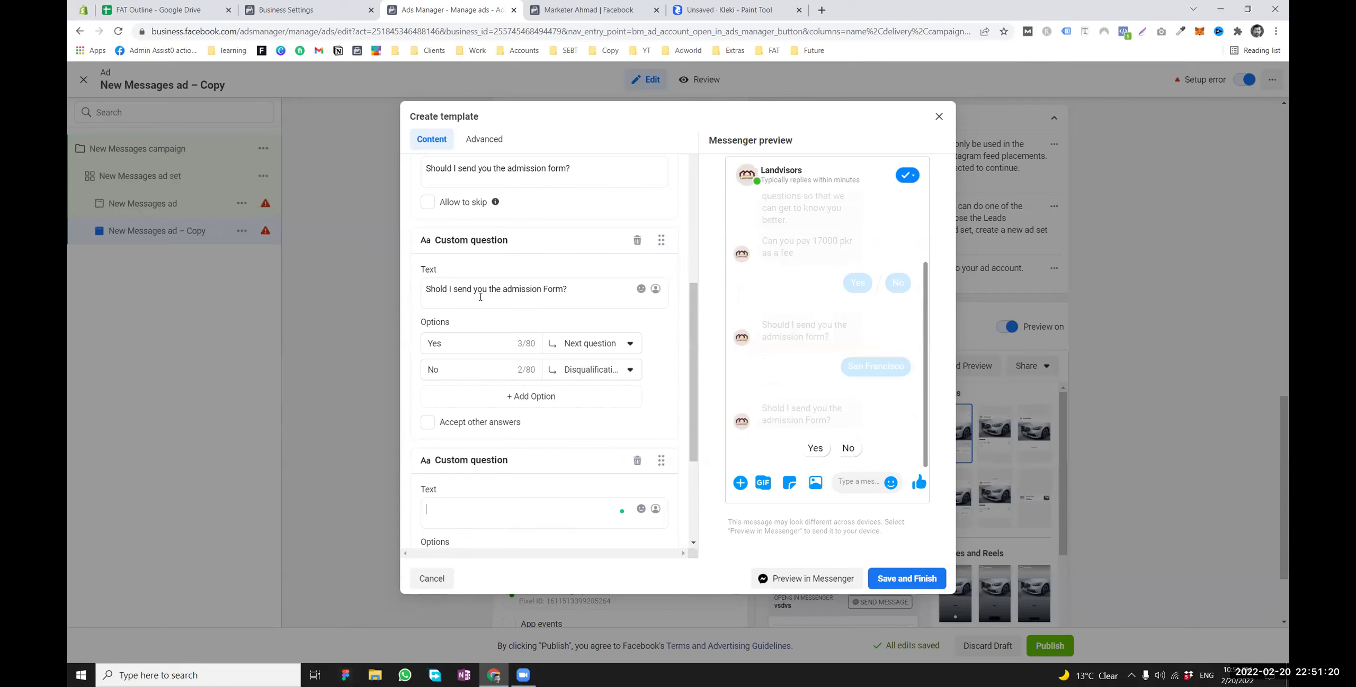
pyautogui.scroll(2, 481, 307)
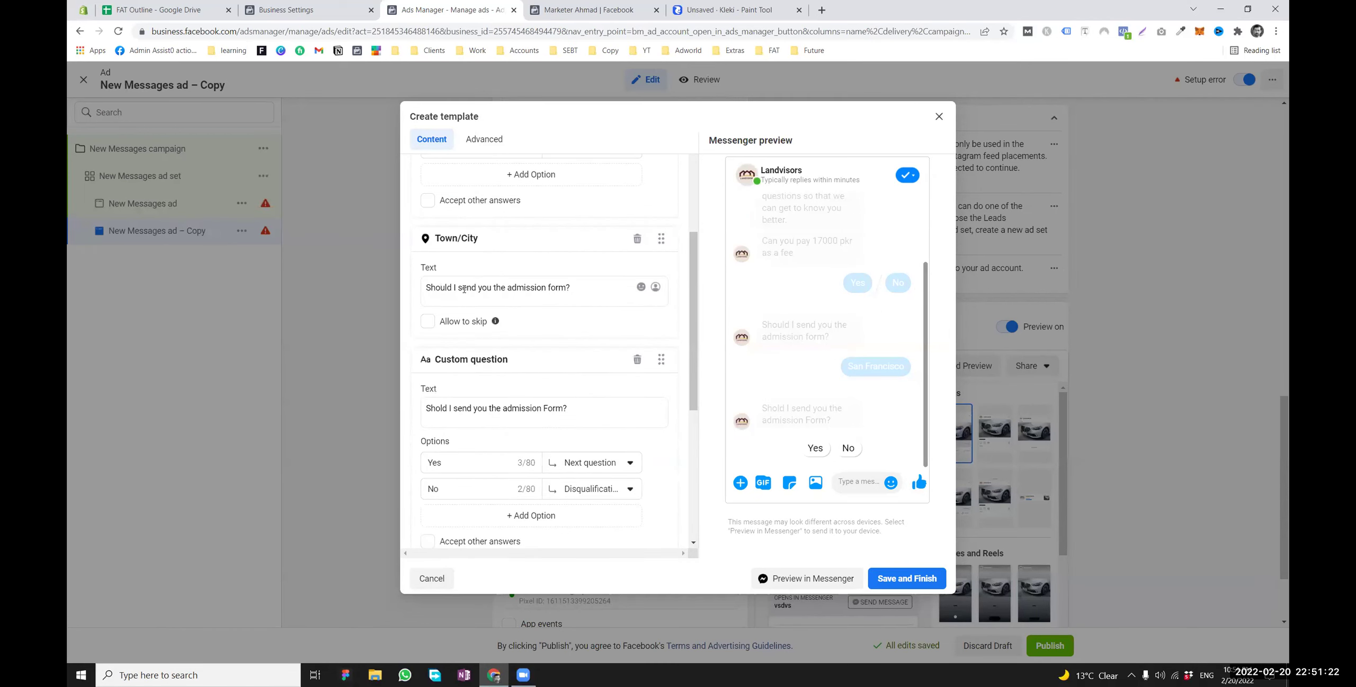
pyautogui.scroll(1, 465, 328)
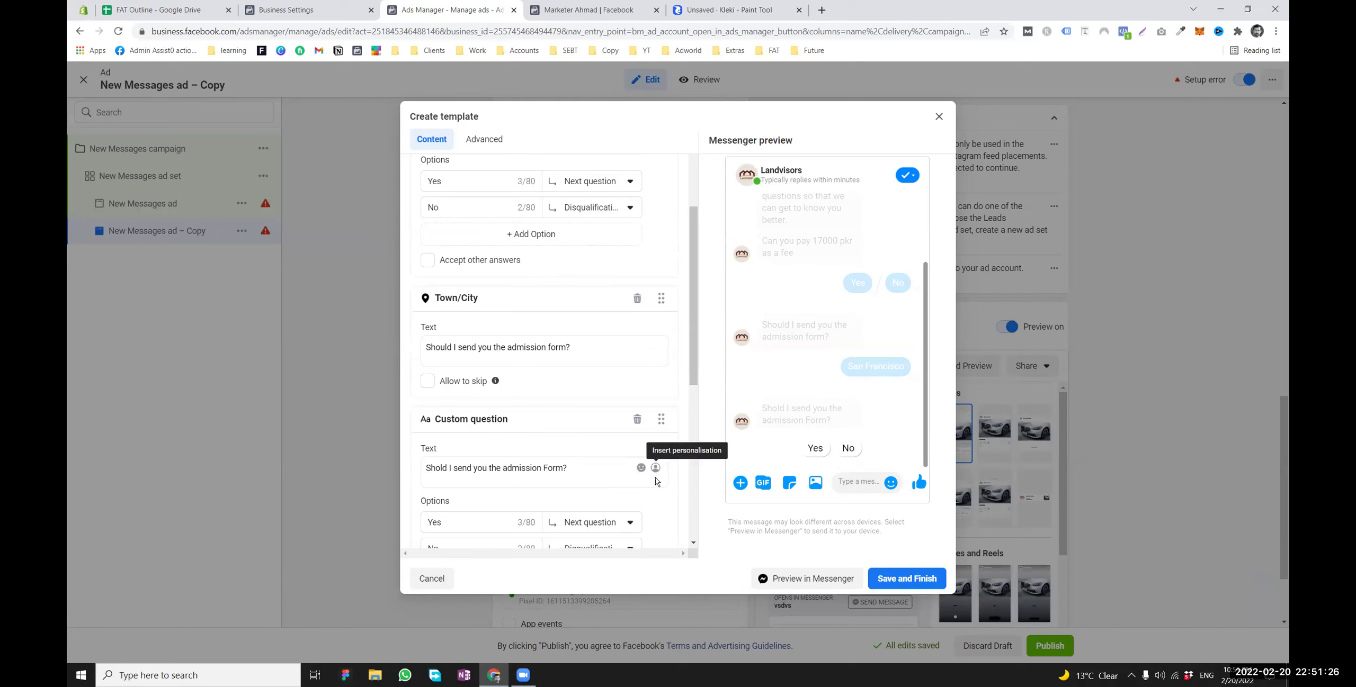
pyautogui.scroll(3, 620, 396)
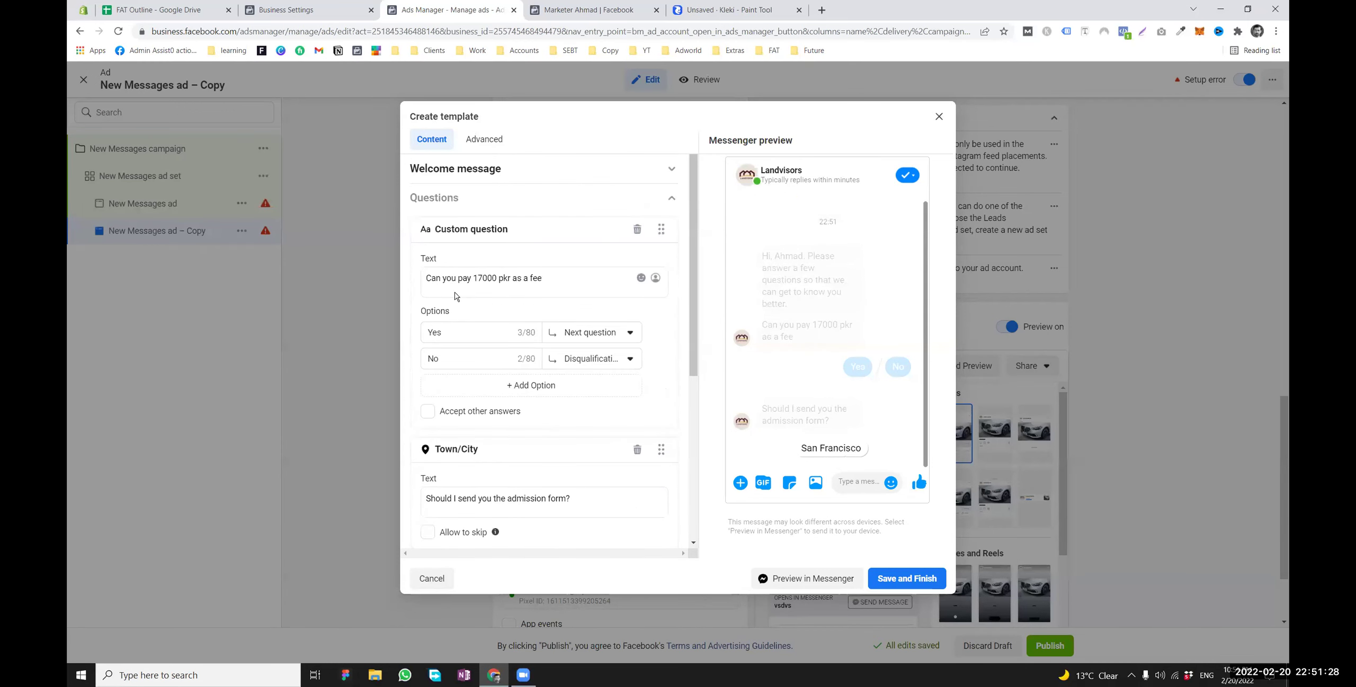
pyautogui.moveTo(552, 281); pyautogui.dragTo(431, 279)
pyautogui.scroll(-2, 526, 315)
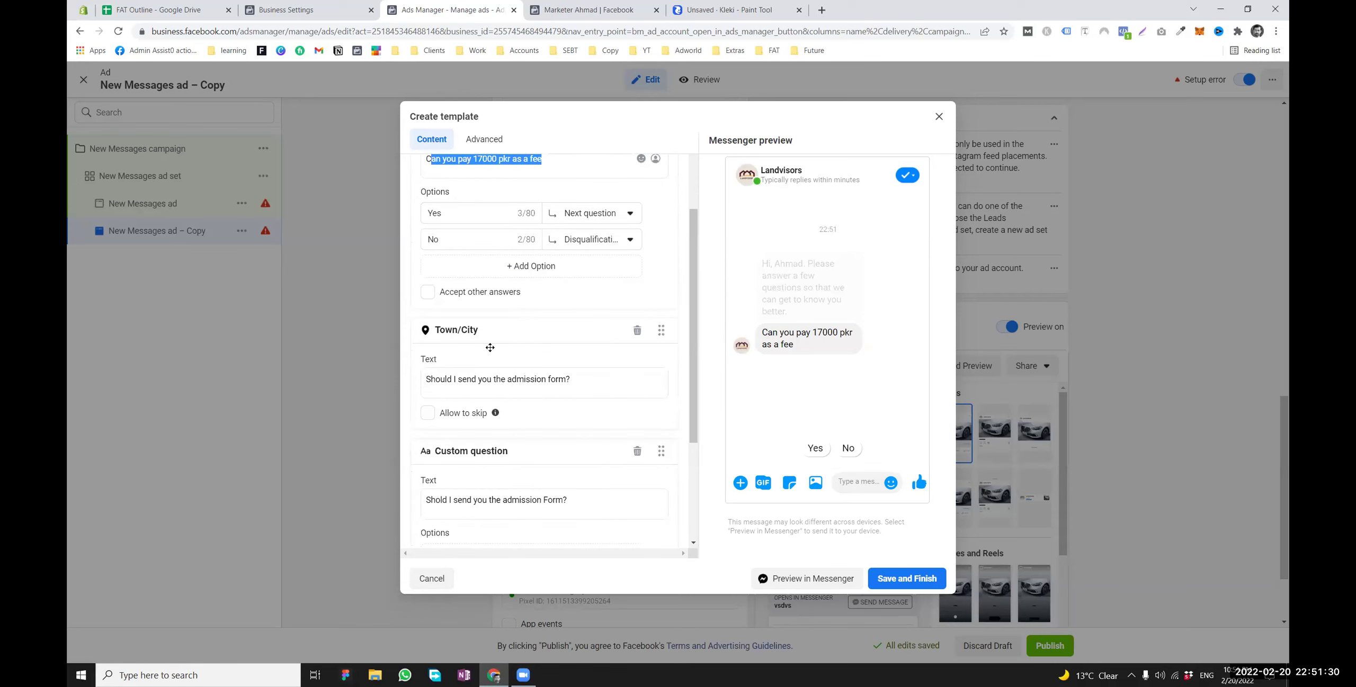
pyautogui.moveTo(456, 379); pyautogui.dragTo(530, 381)
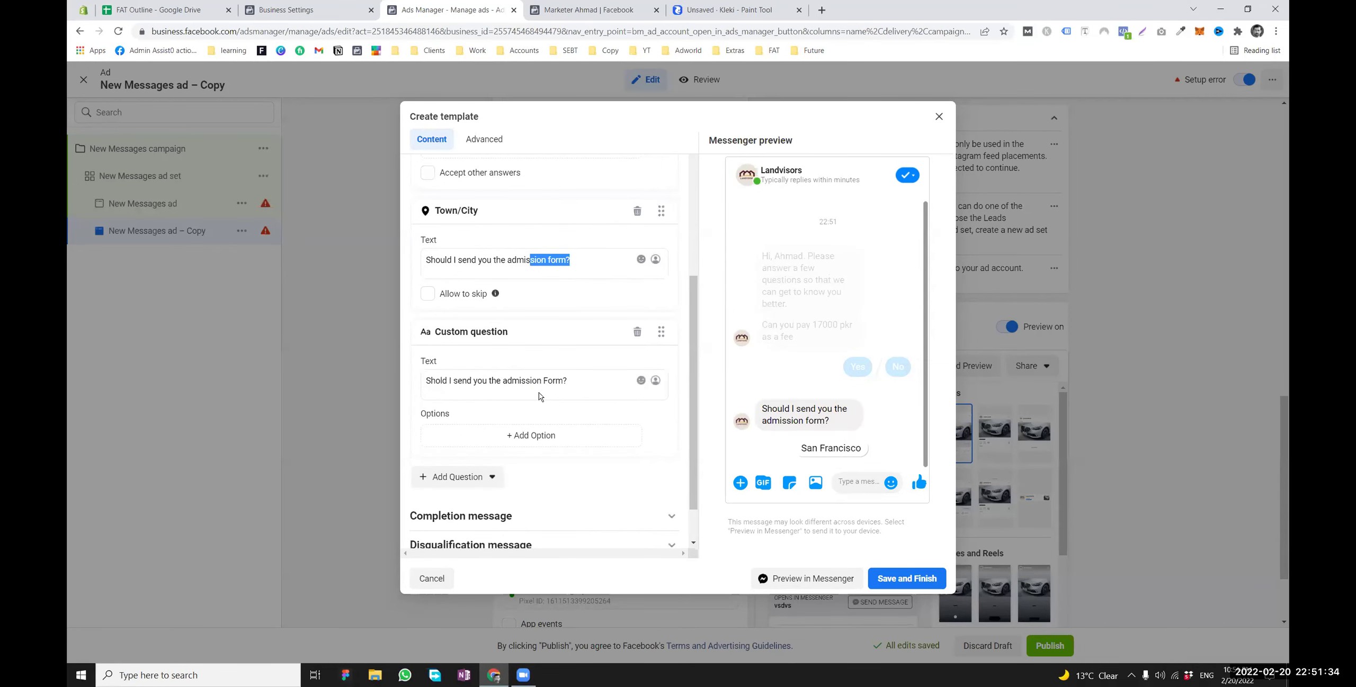
pyautogui.click(463, 380)
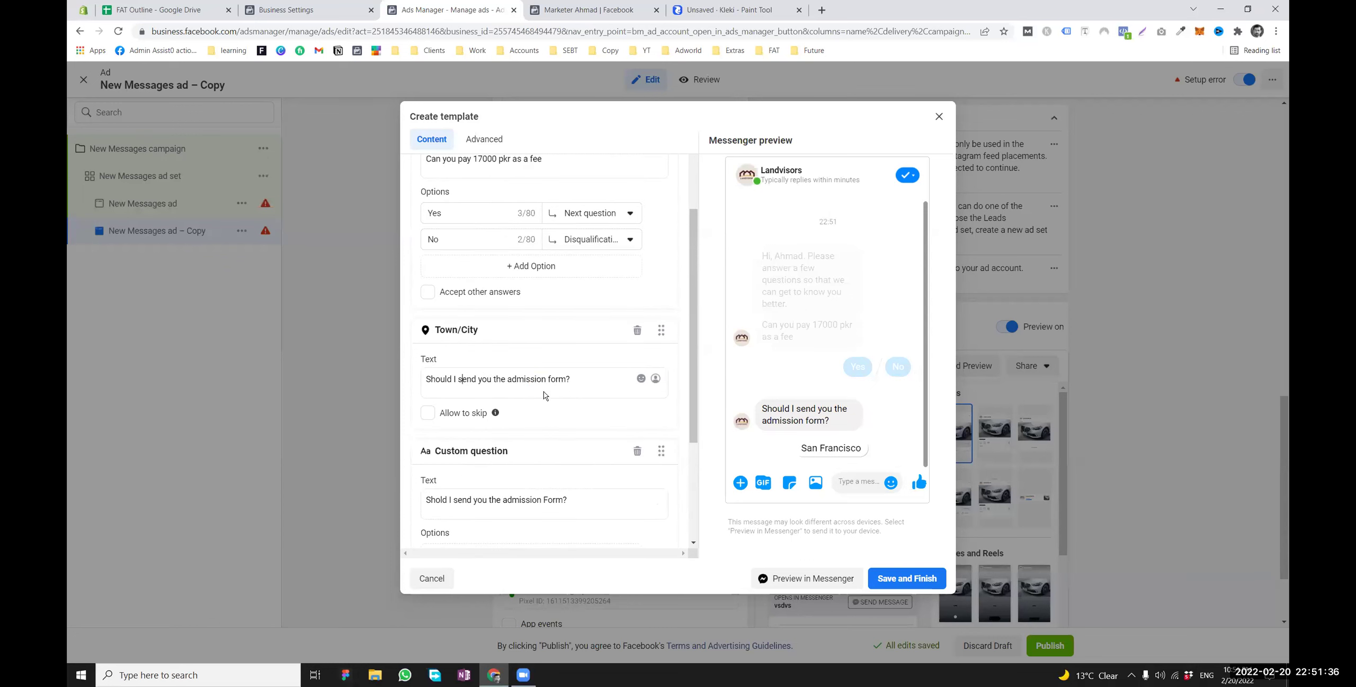
# Delete the custom question about sending the admission form that sits below the Town/City question
pyautogui.scroll(-1, 545, 396)
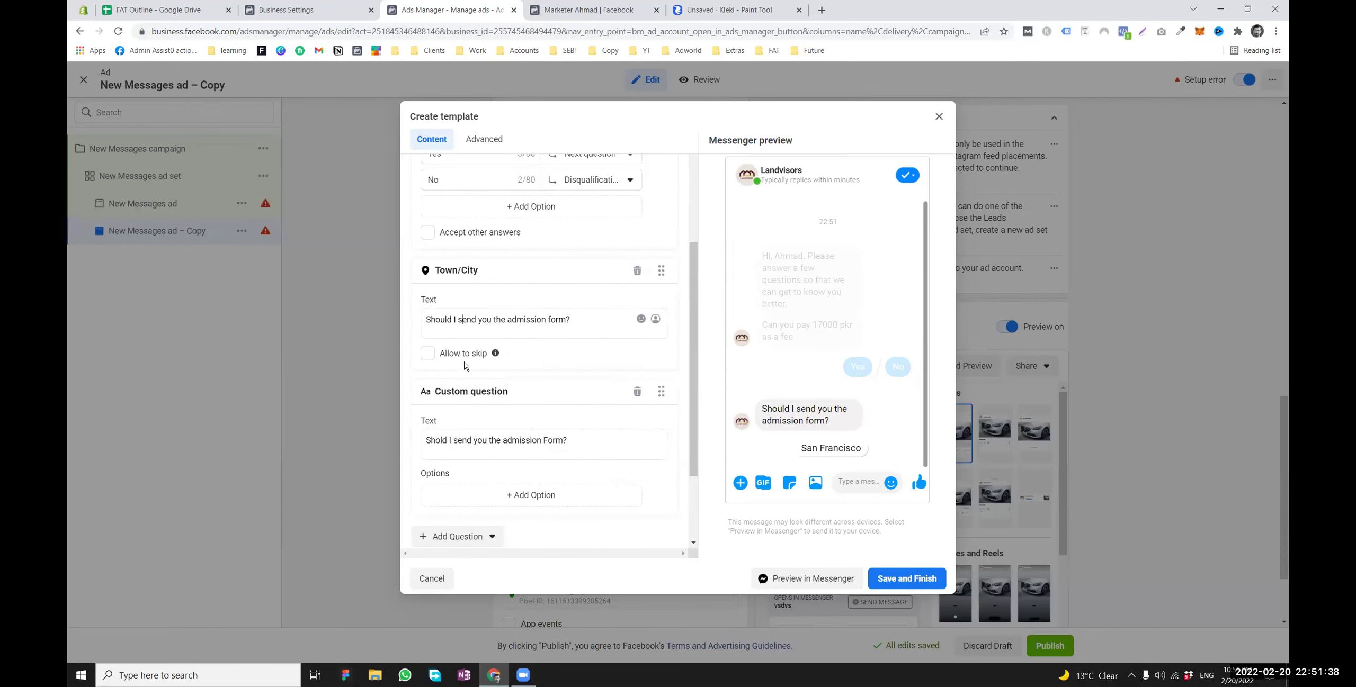
pyautogui.scroll(1, 465, 366)
pyautogui.scroll(-1, 479, 410)
pyautogui.click(633, 396)
pyautogui.scroll(-2, 498, 371)
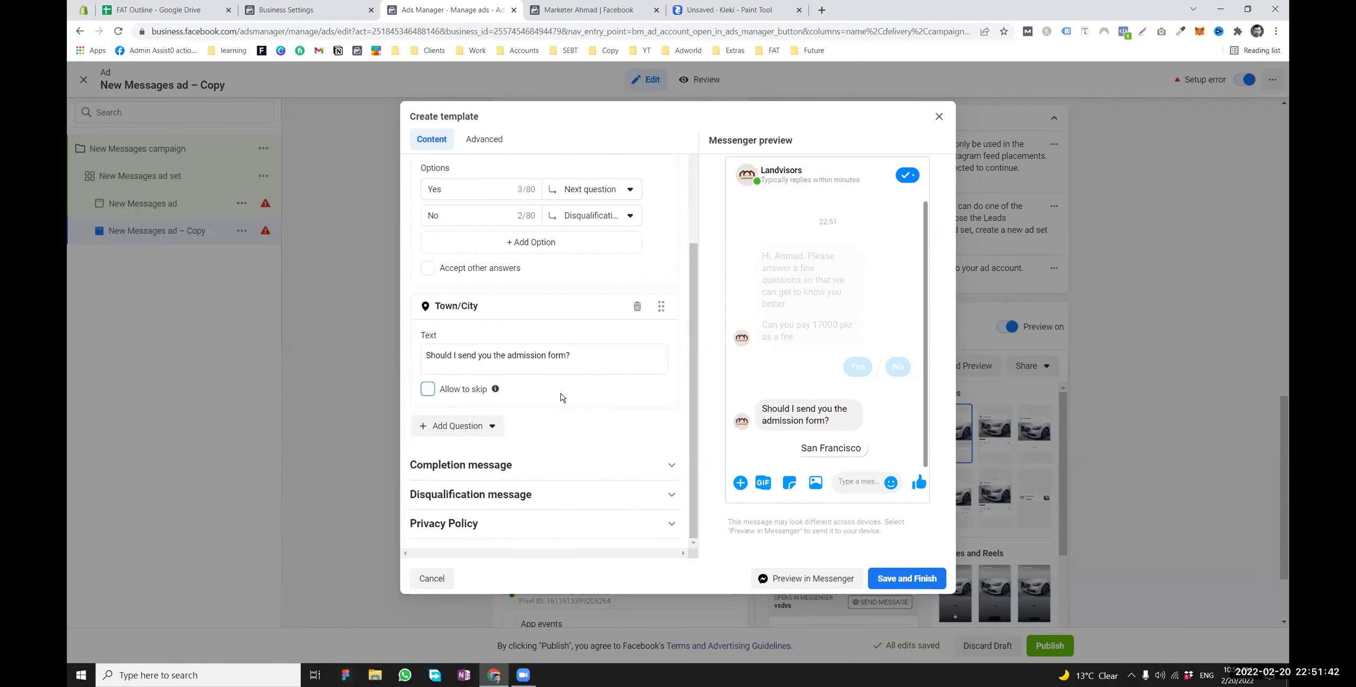
pyautogui.click(454, 426)
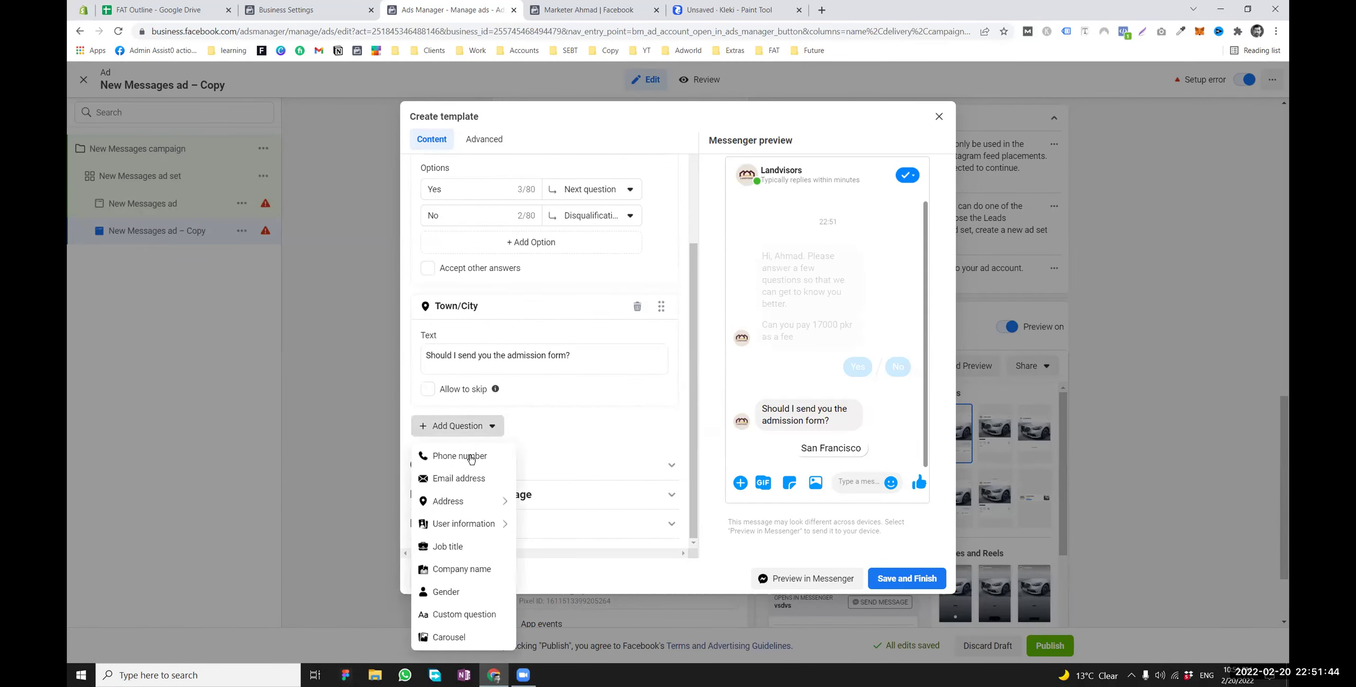
pyautogui.click(454, 615)
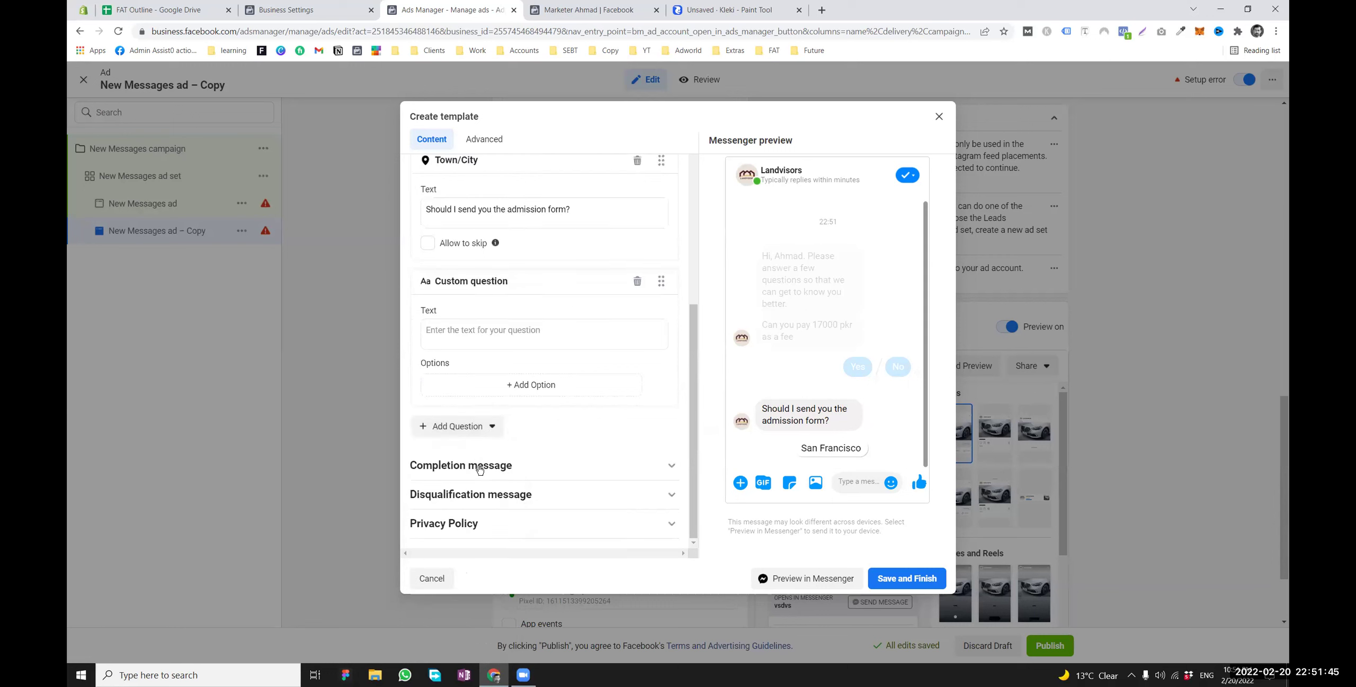
pyautogui.click(637, 279)
# Delete the Town/City question from the template, keeping only the fee question
pyautogui.scroll(2, 586, 341)
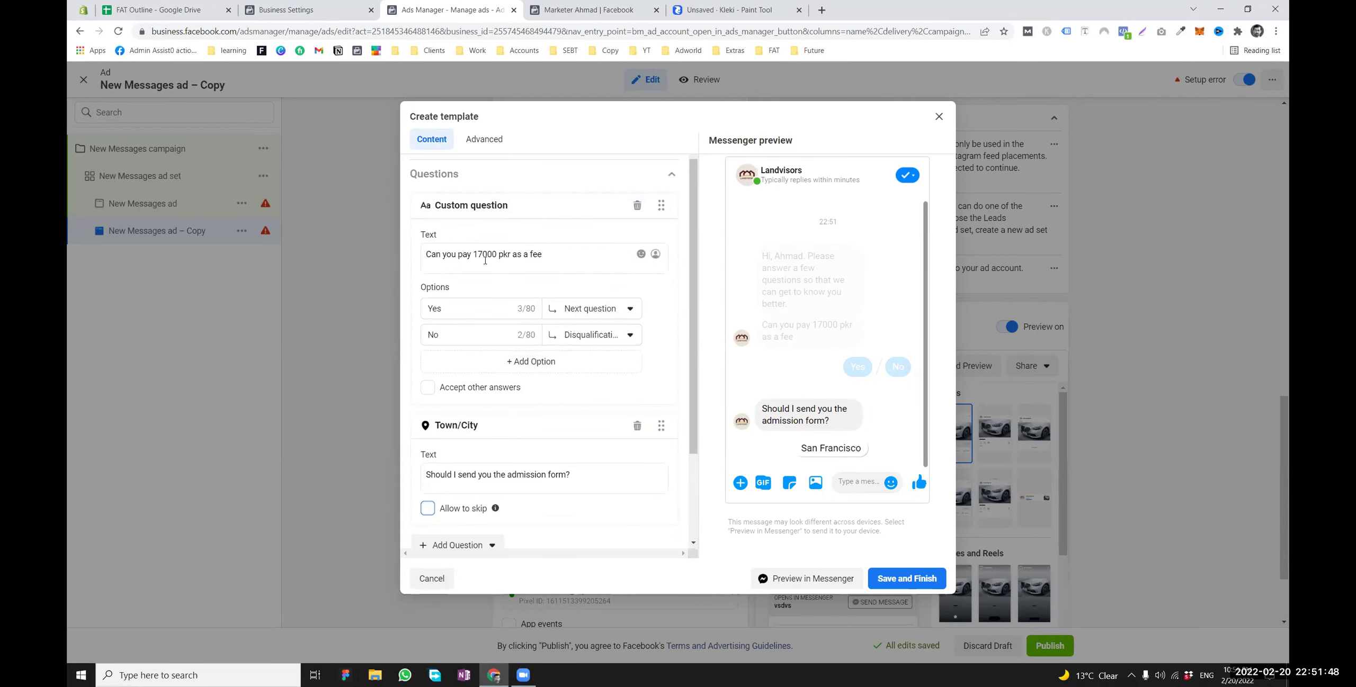
pyautogui.scroll(-1, 556, 345)
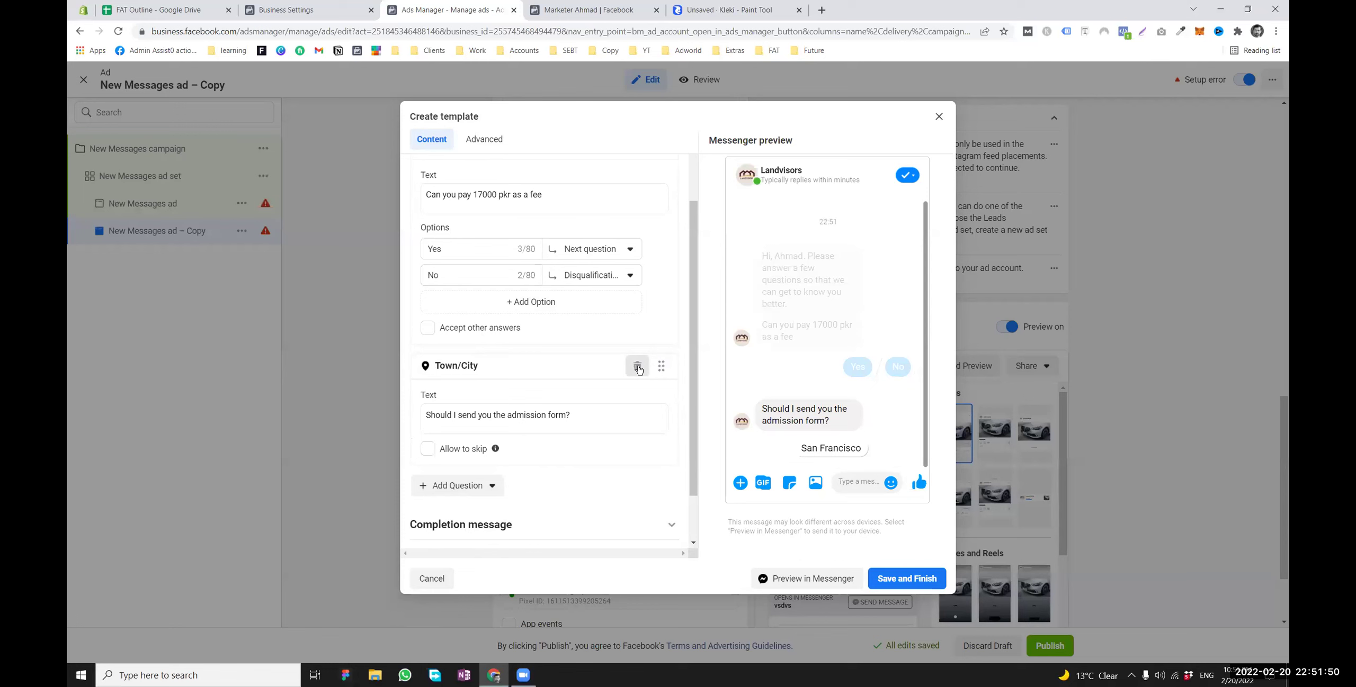
pyautogui.click(637, 366)
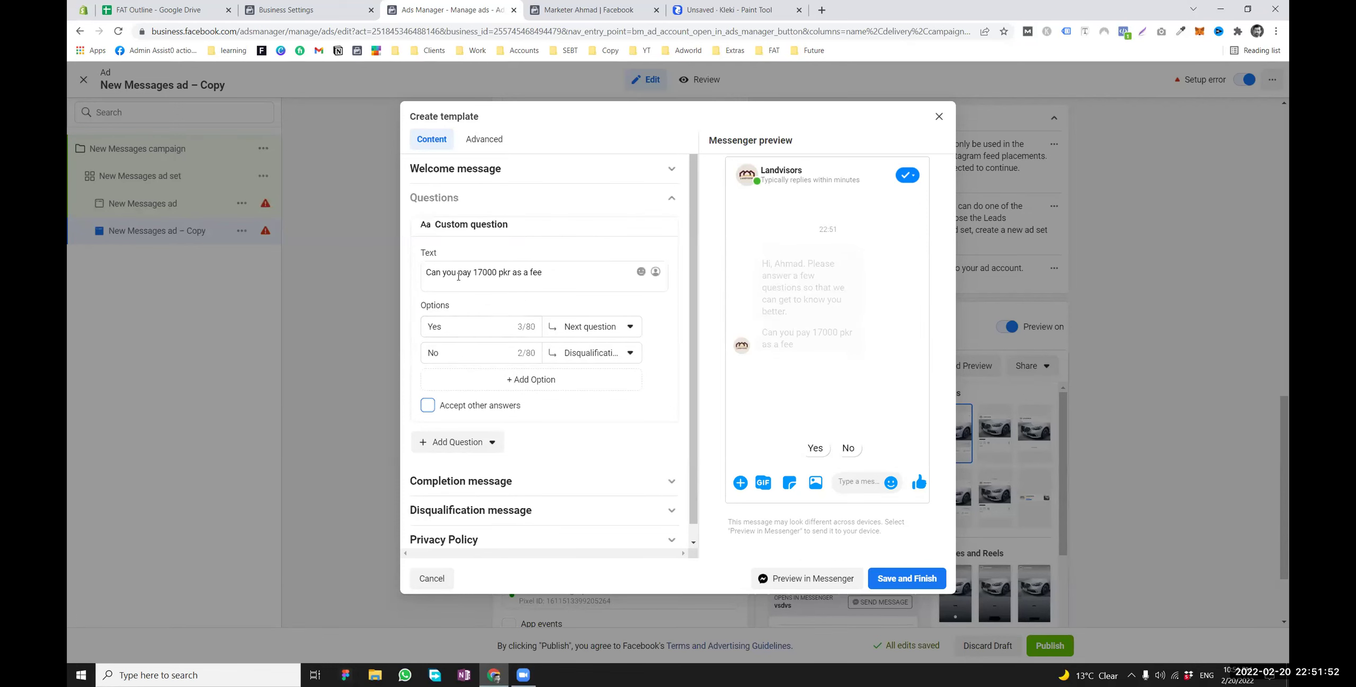
# Add a custom question below the fee question with the text "Admisssion Form?"
pyautogui.click(449, 442)
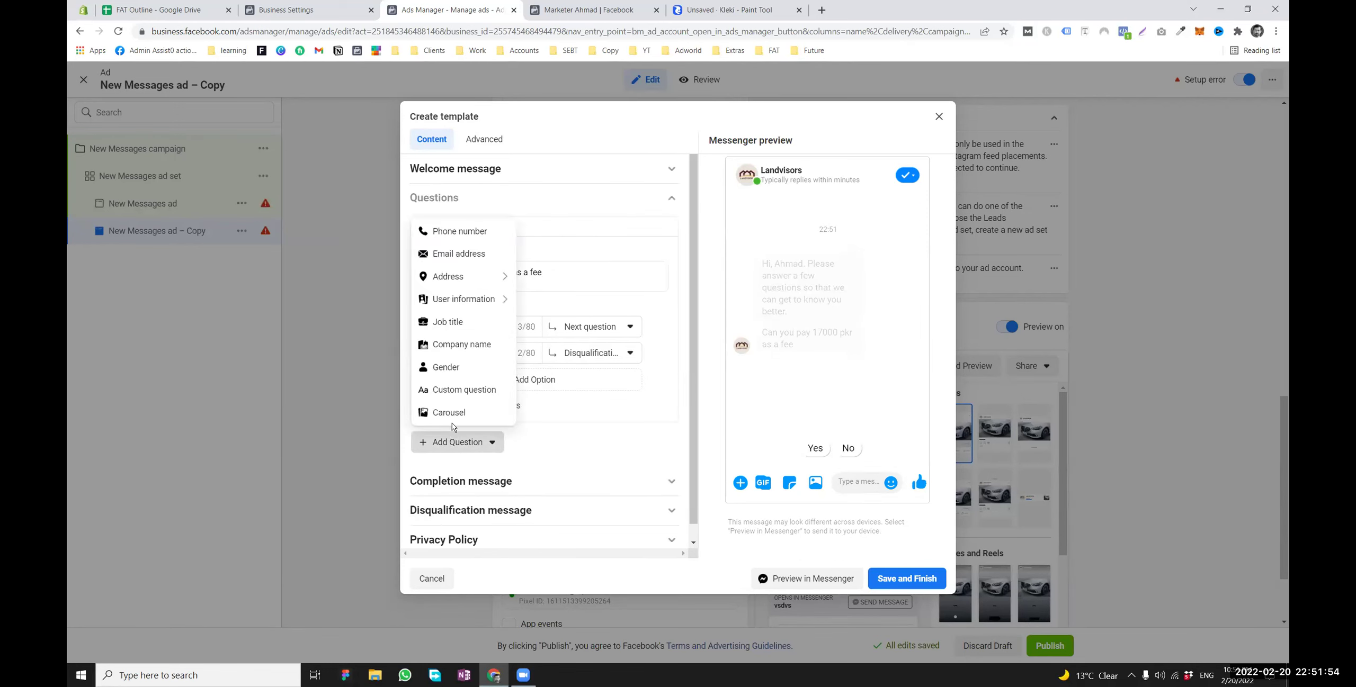
pyautogui.click(461, 390)
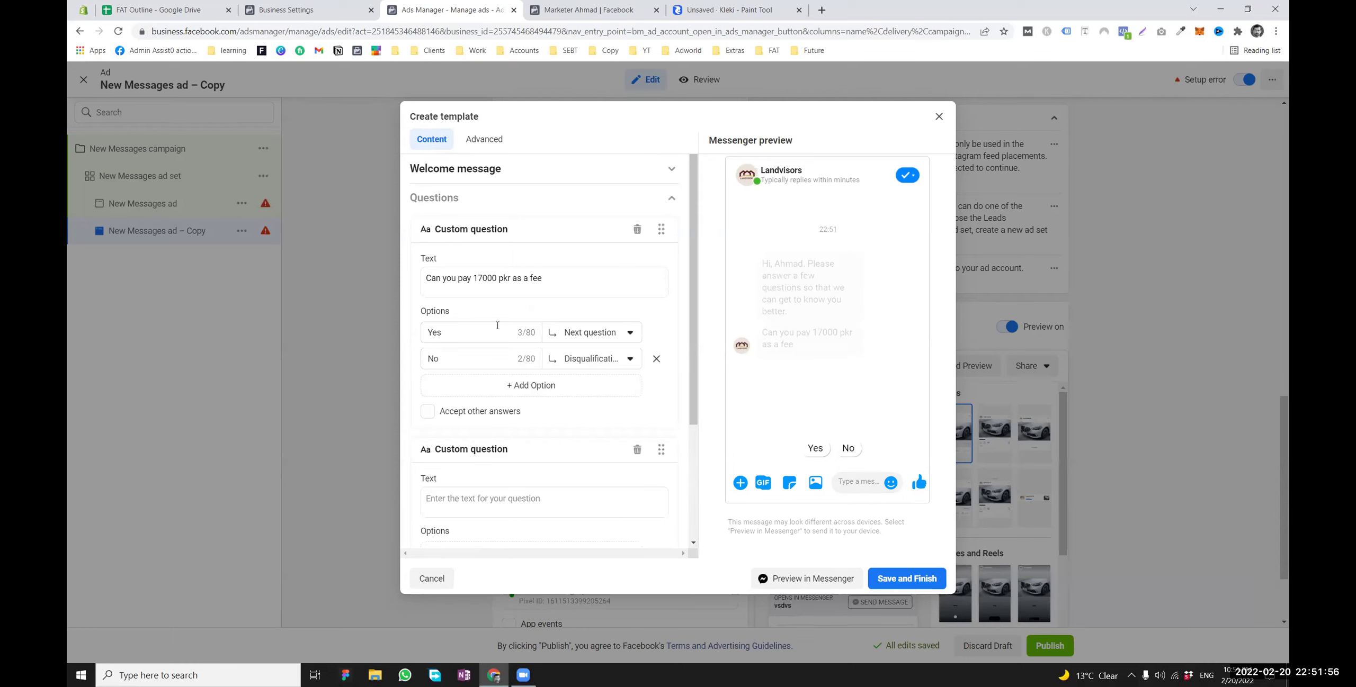
pyautogui.scroll(-1, 487, 318)
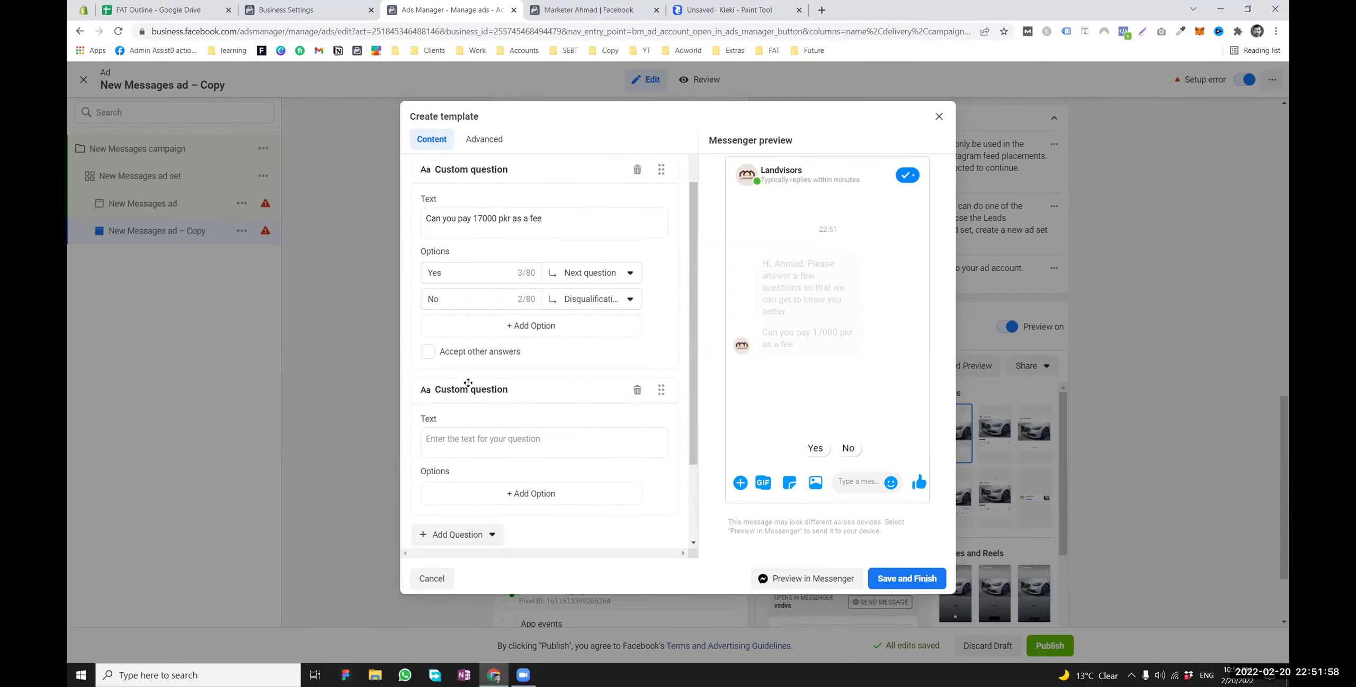
pyautogui.click(459, 445)
pyautogui.write('Admis')
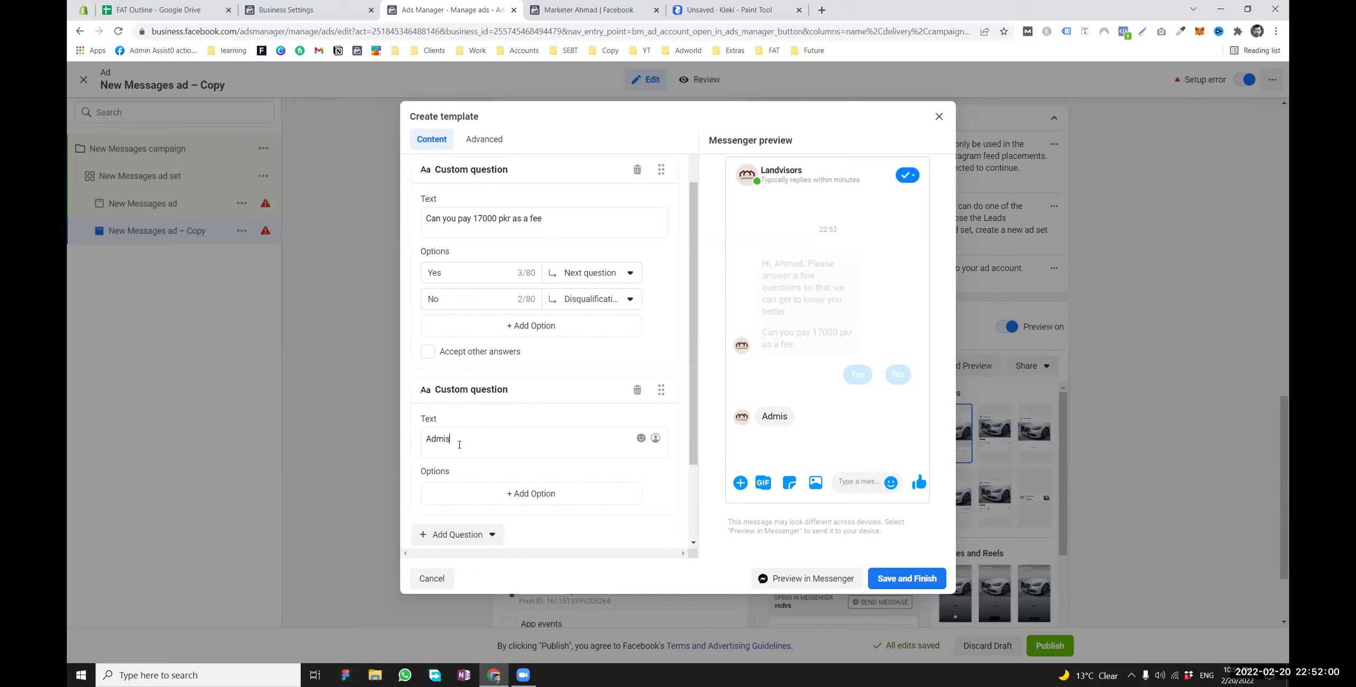
pyautogui.write('ssion Form?')
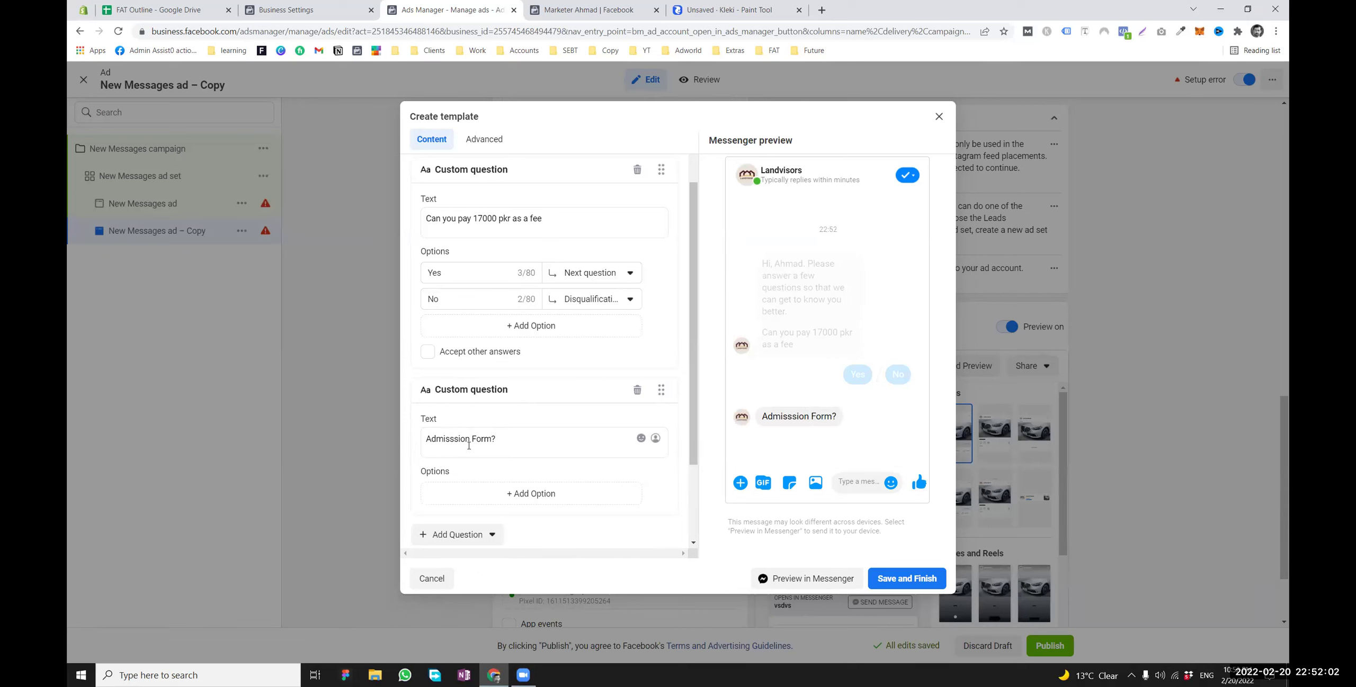
# Add two answer options, "Y^es" and "No", to the admission form question
pyautogui.scroll(-2, 471, 424)
pyautogui.click(479, 384)
pyautogui.click(479, 384)
pyautogui.scroll(-1, 472, 344)
pyautogui.click(468, 312)
pyautogui.write('Y^es')
pyautogui.click(467, 334)
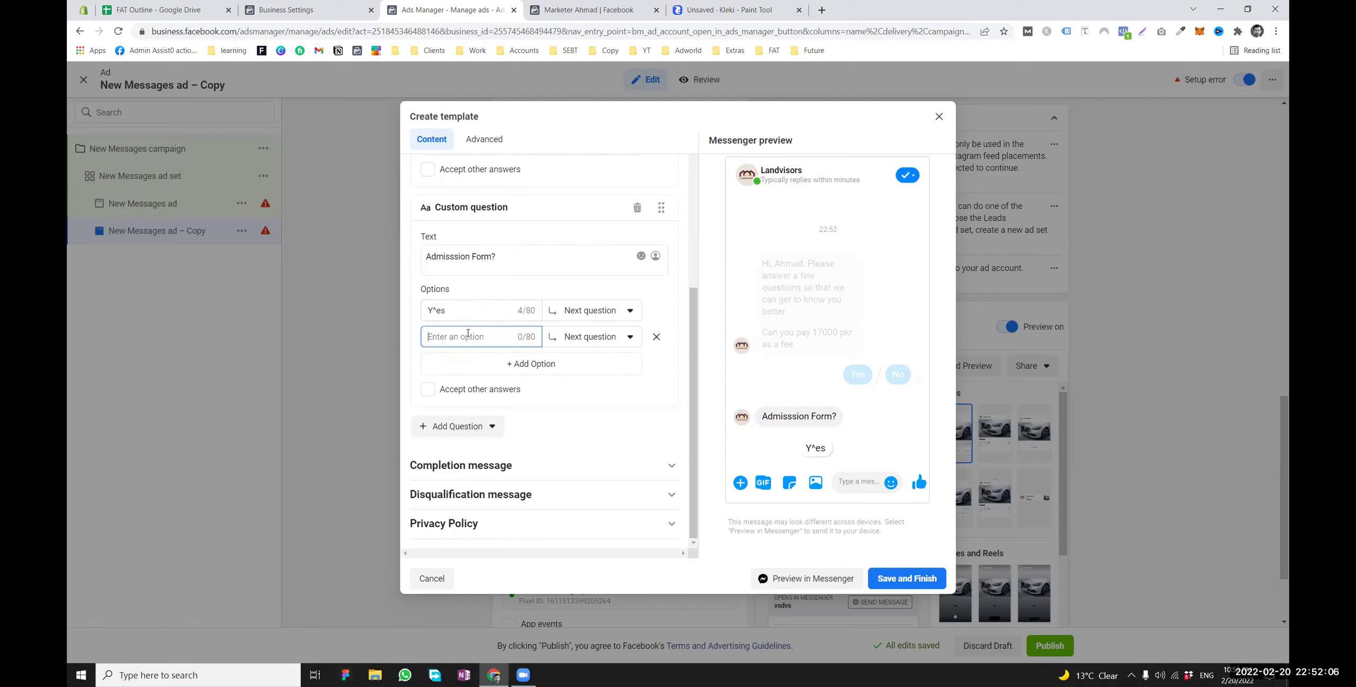
pyautogui.write('No')
# Route the admission form question's "No" answer to Disqualification and keep its affirmative answer on Next question
pyautogui.click(571, 338)
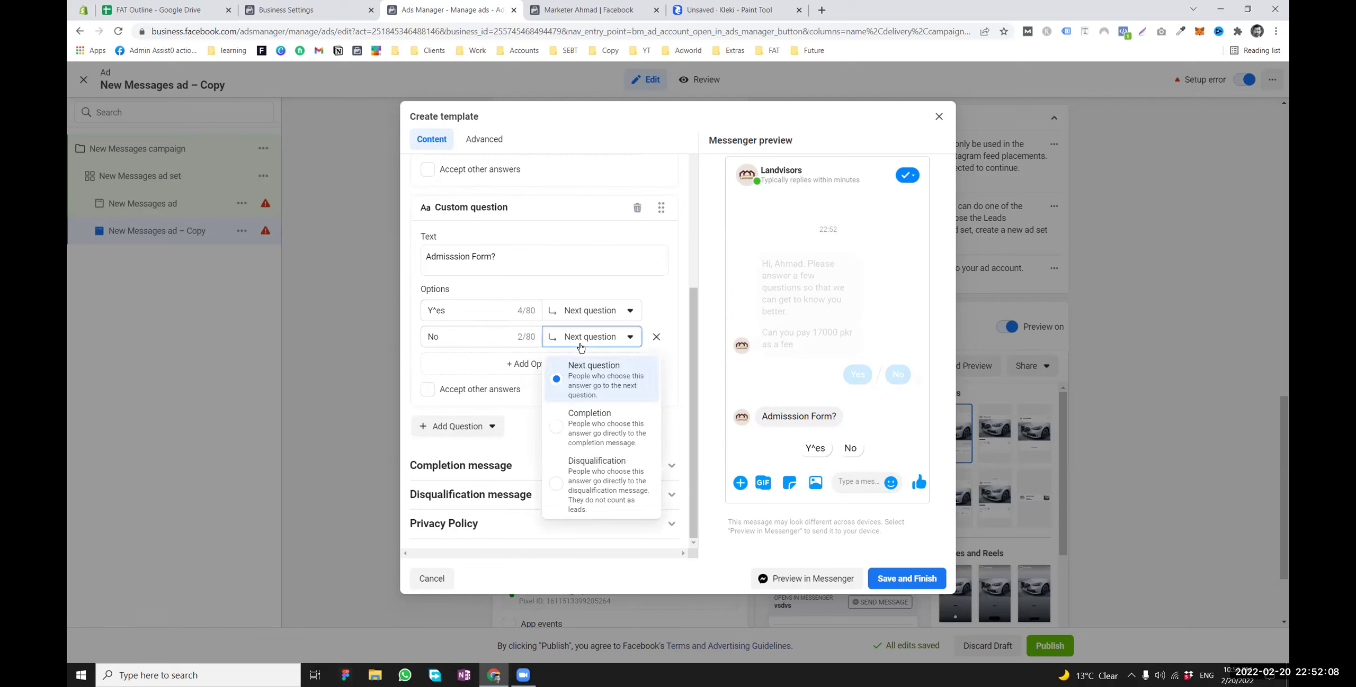
pyautogui.click(604, 458)
pyautogui.click(568, 313)
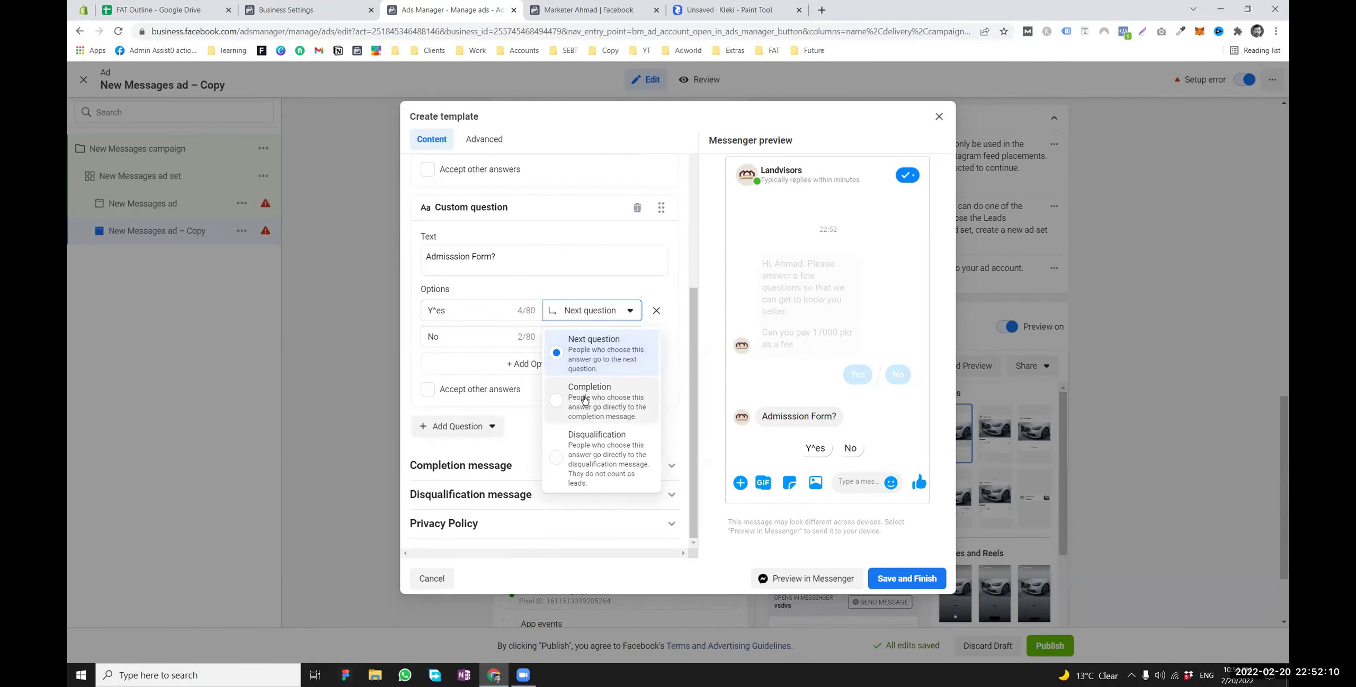
pyautogui.click(593, 343)
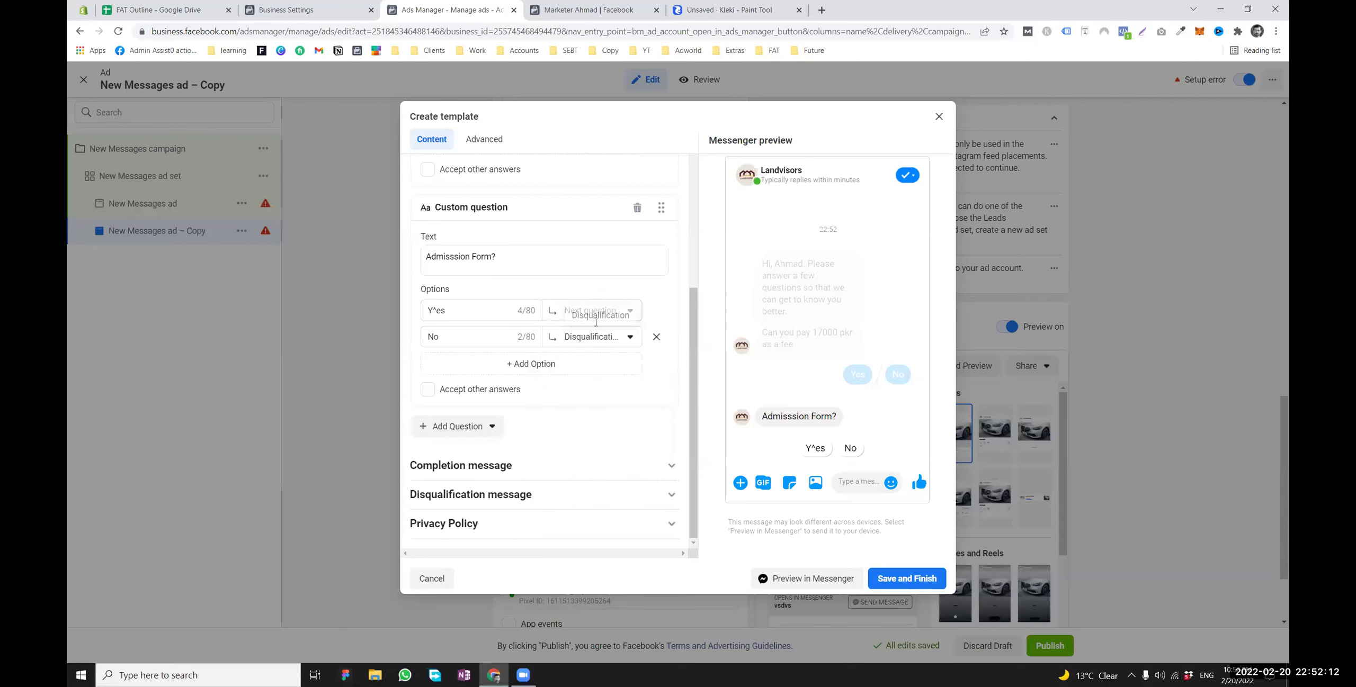
pyautogui.click(466, 424)
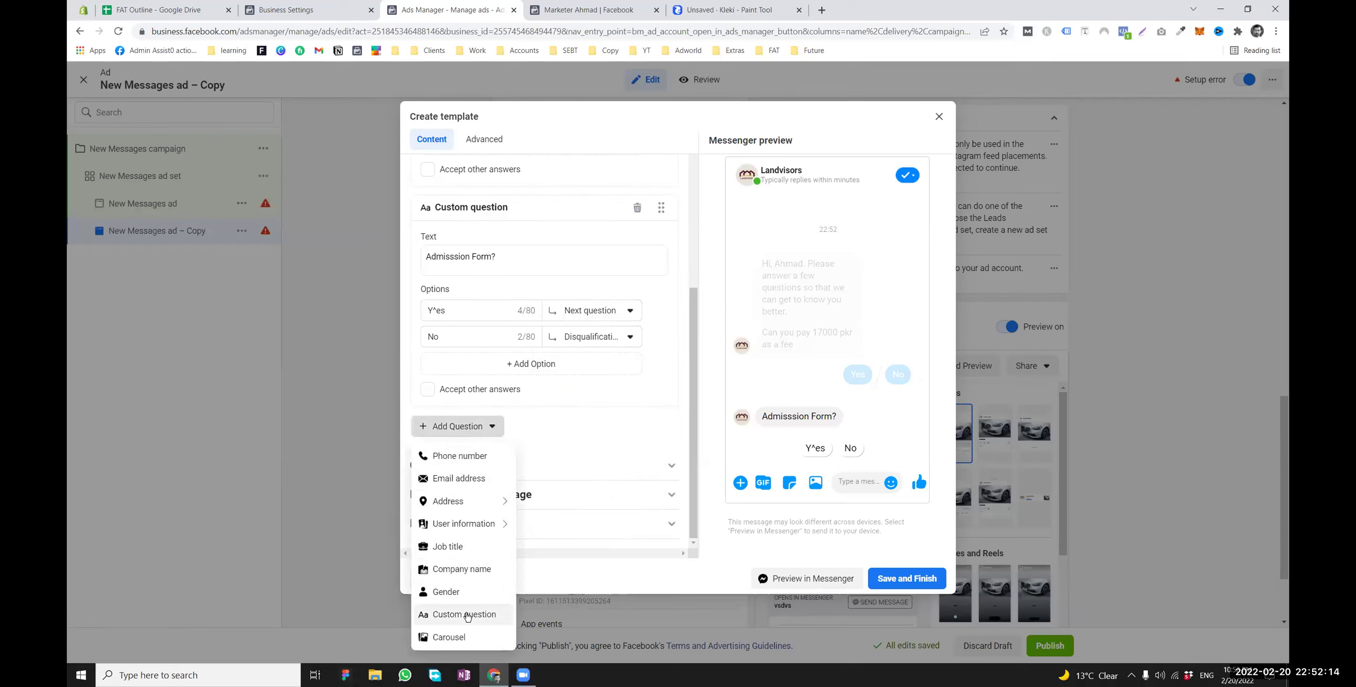
pyautogui.click(465, 614)
pyautogui.click(520, 330)
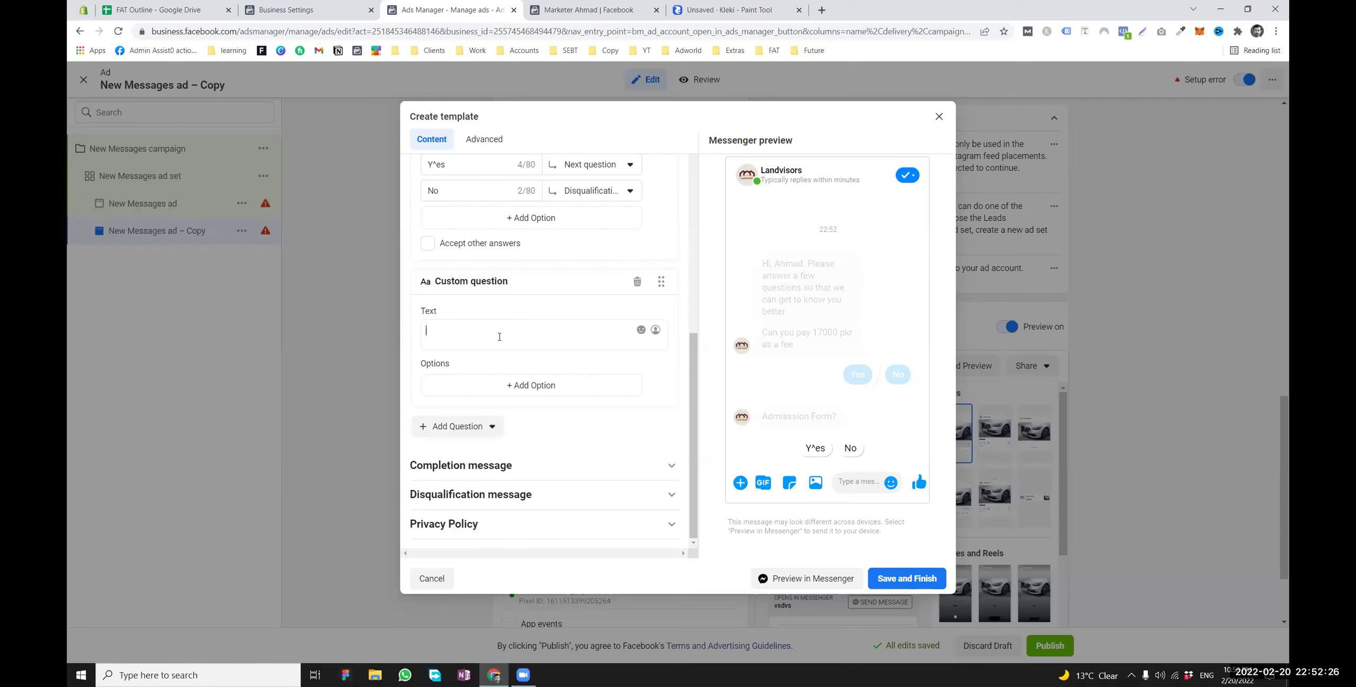
pyautogui.scroll(2, 499, 337)
pyautogui.scroll(-1, 466, 371)
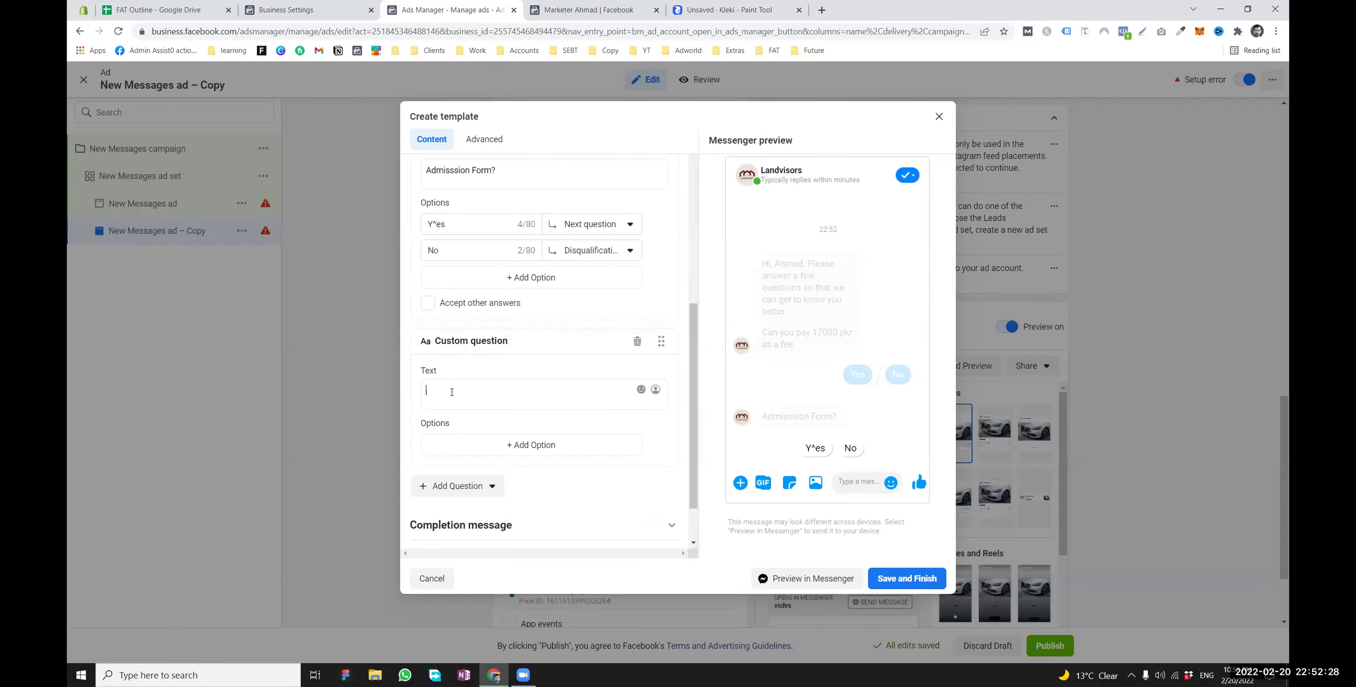
pyautogui.click(499, 443)
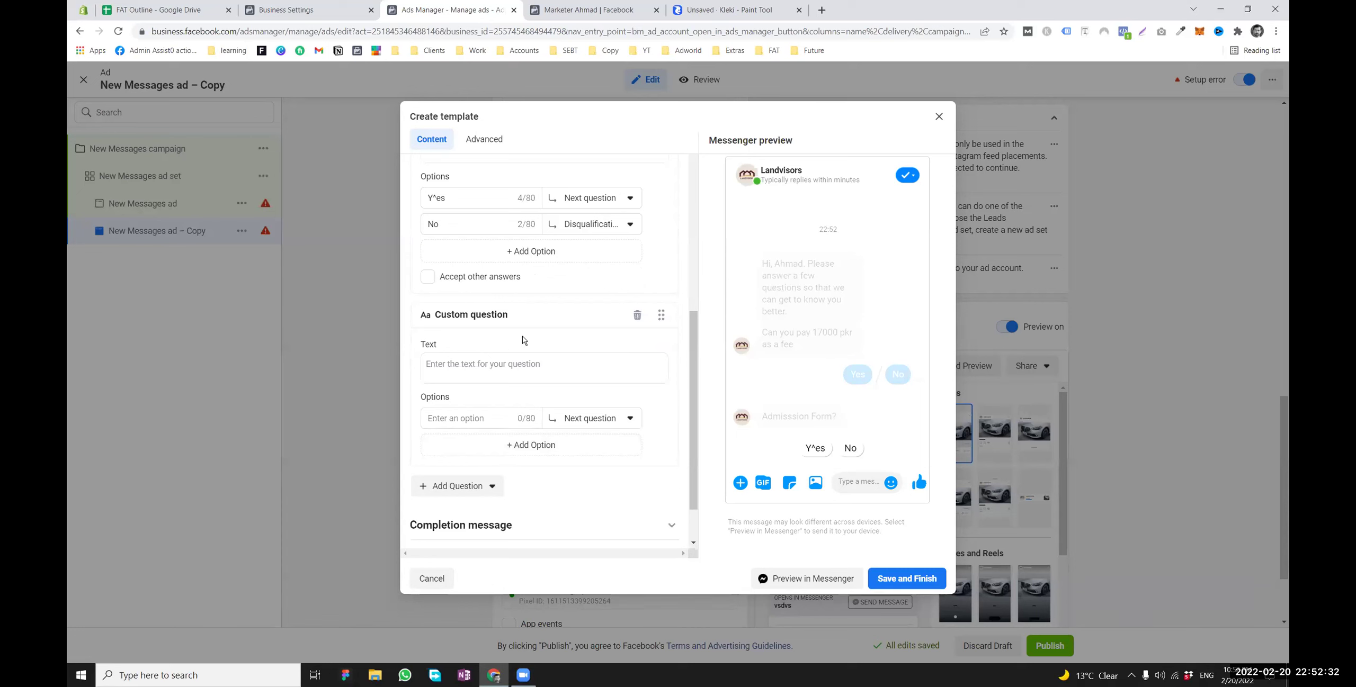
pyautogui.click(637, 314)
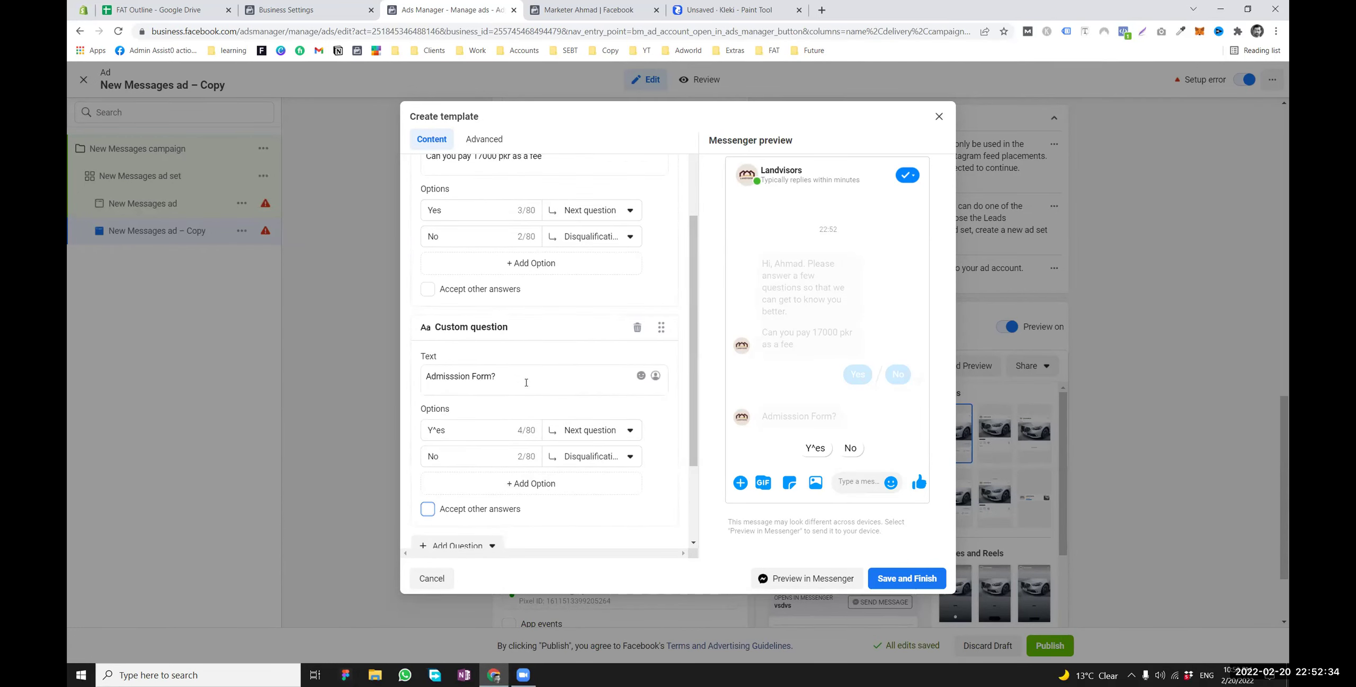
pyautogui.scroll(-2, 479, 371)
pyautogui.click(483, 426)
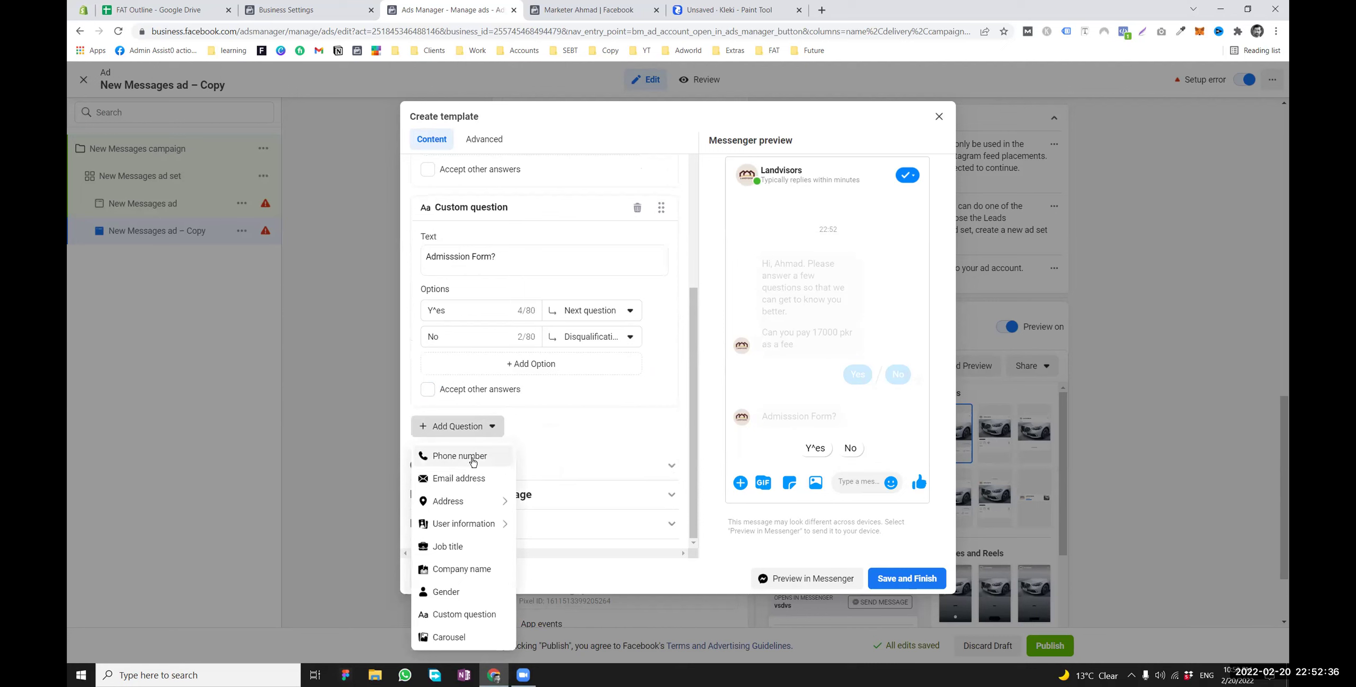
pyautogui.click(473, 466)
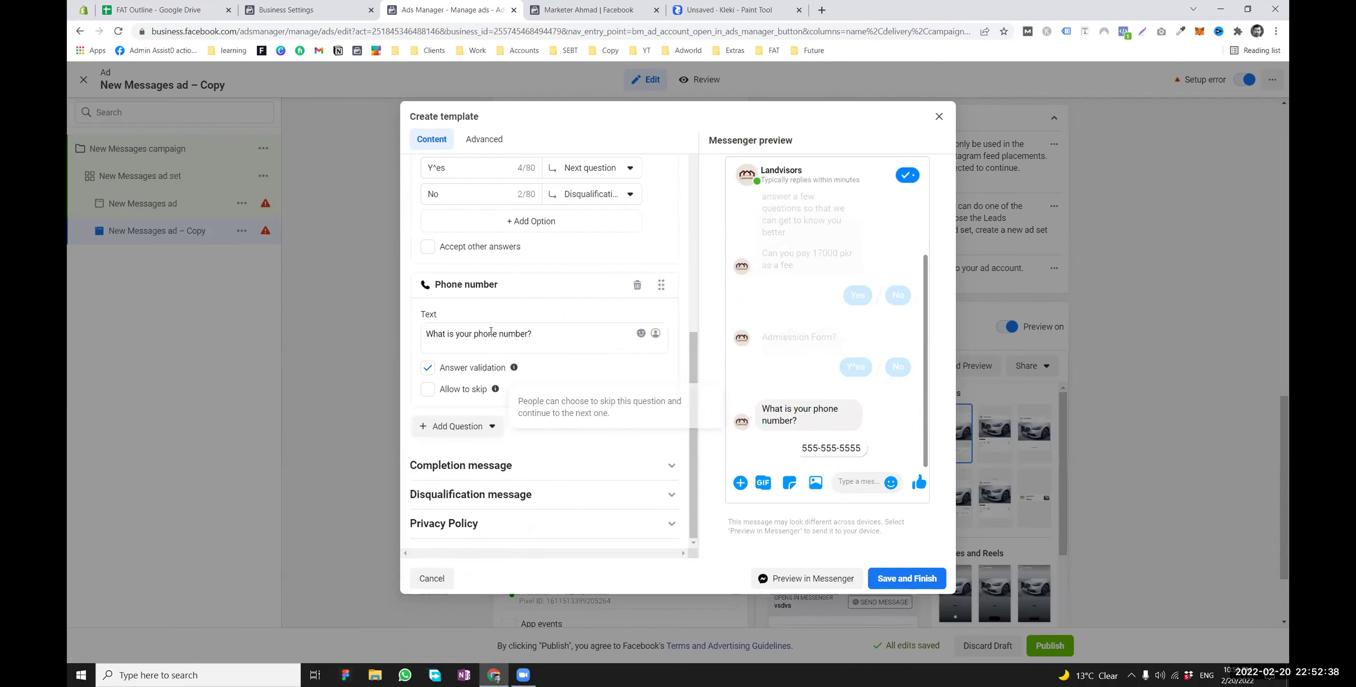
pyautogui.moveTo(534, 334); pyautogui.dragTo(433, 339)
pyautogui.scroll(1, 477, 368)
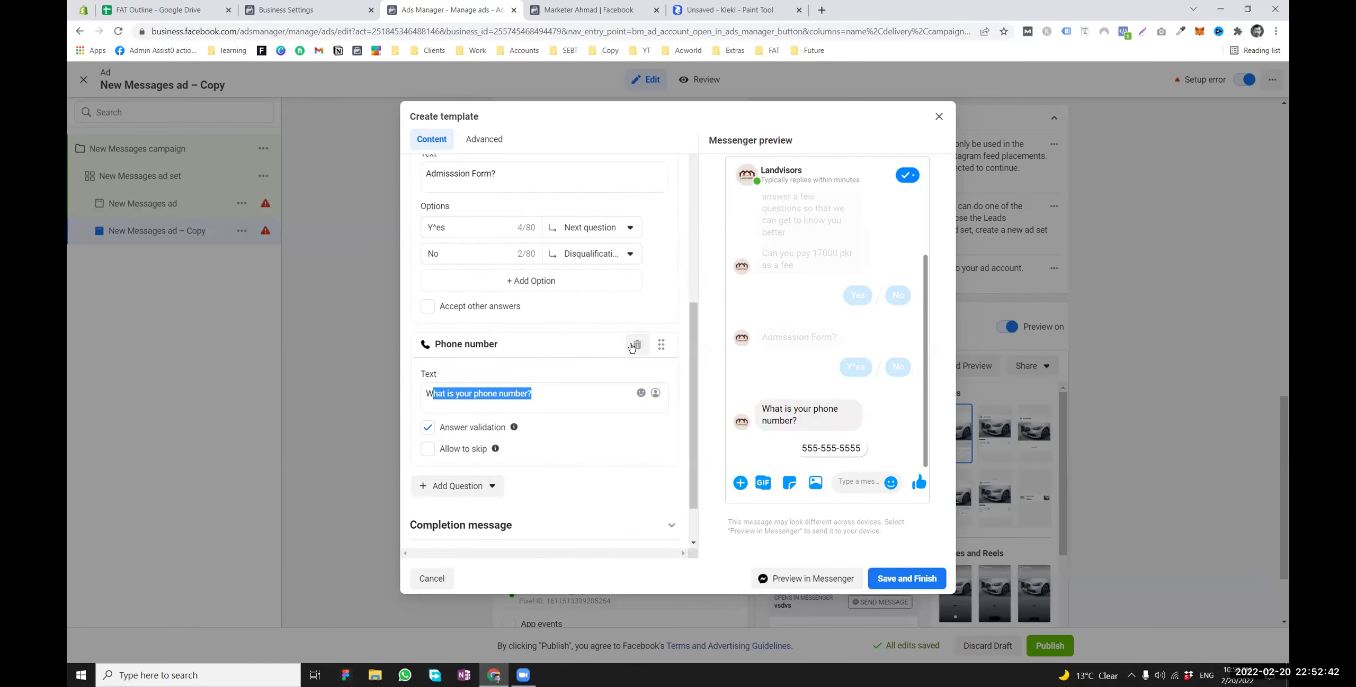
pyautogui.click(637, 345)
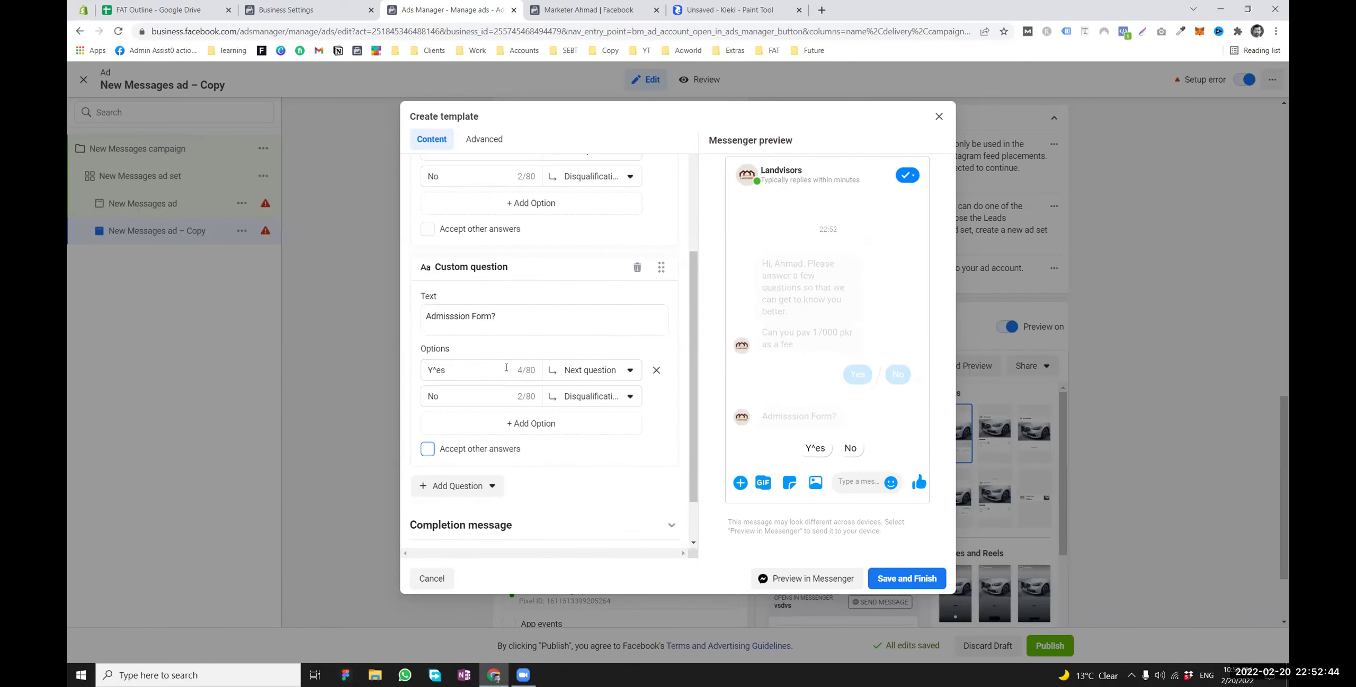
pyautogui.scroll(-1, 477, 423)
pyautogui.click(494, 427)
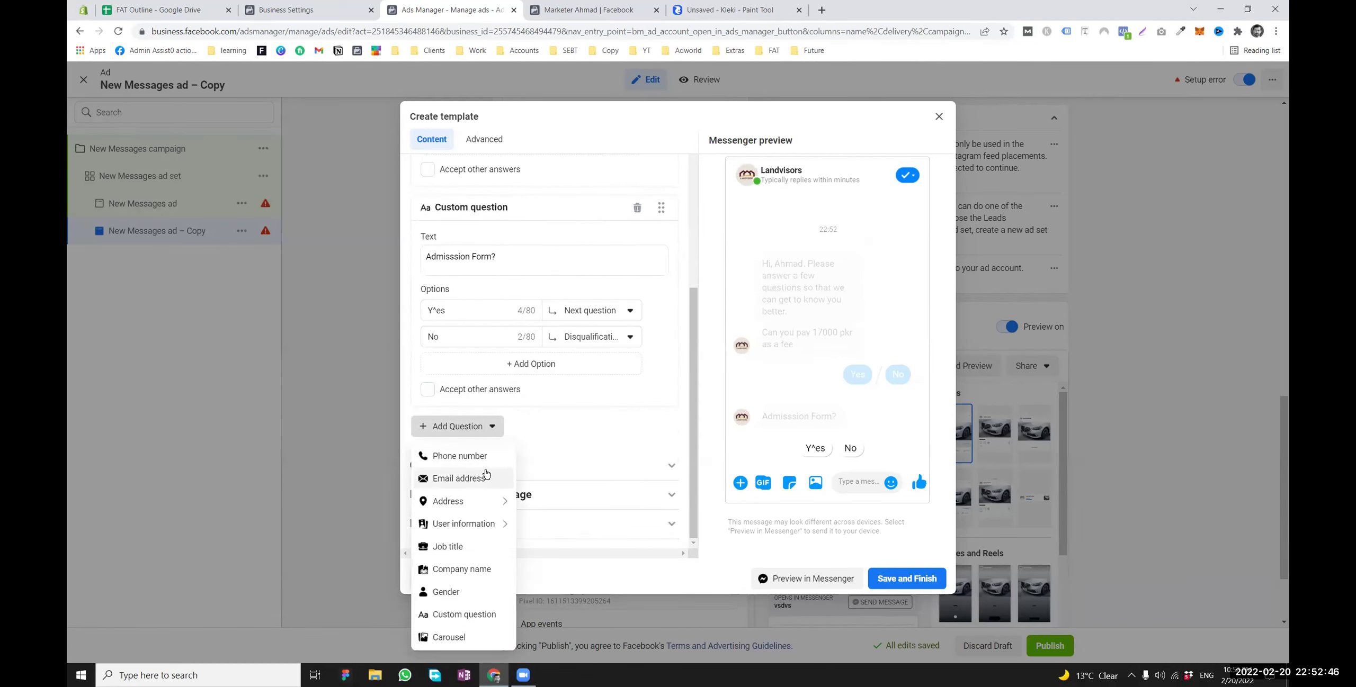
pyautogui.click(579, 431)
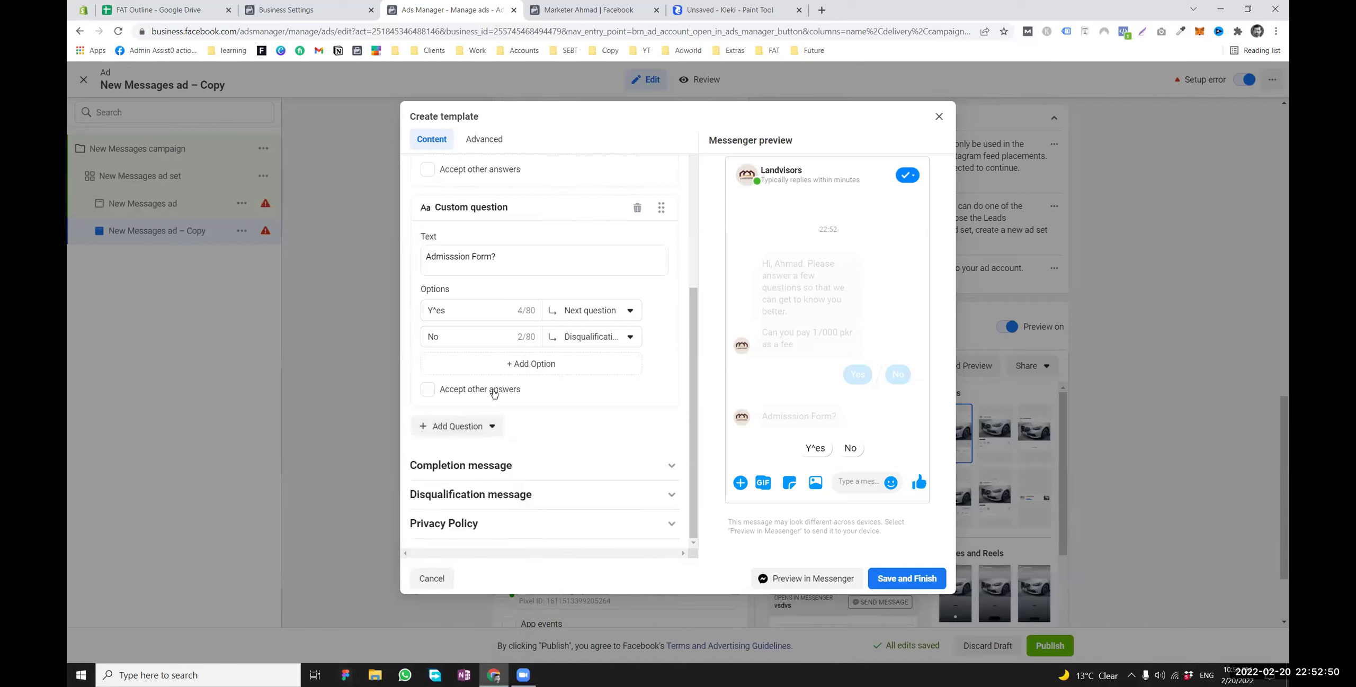
pyautogui.click(487, 430)
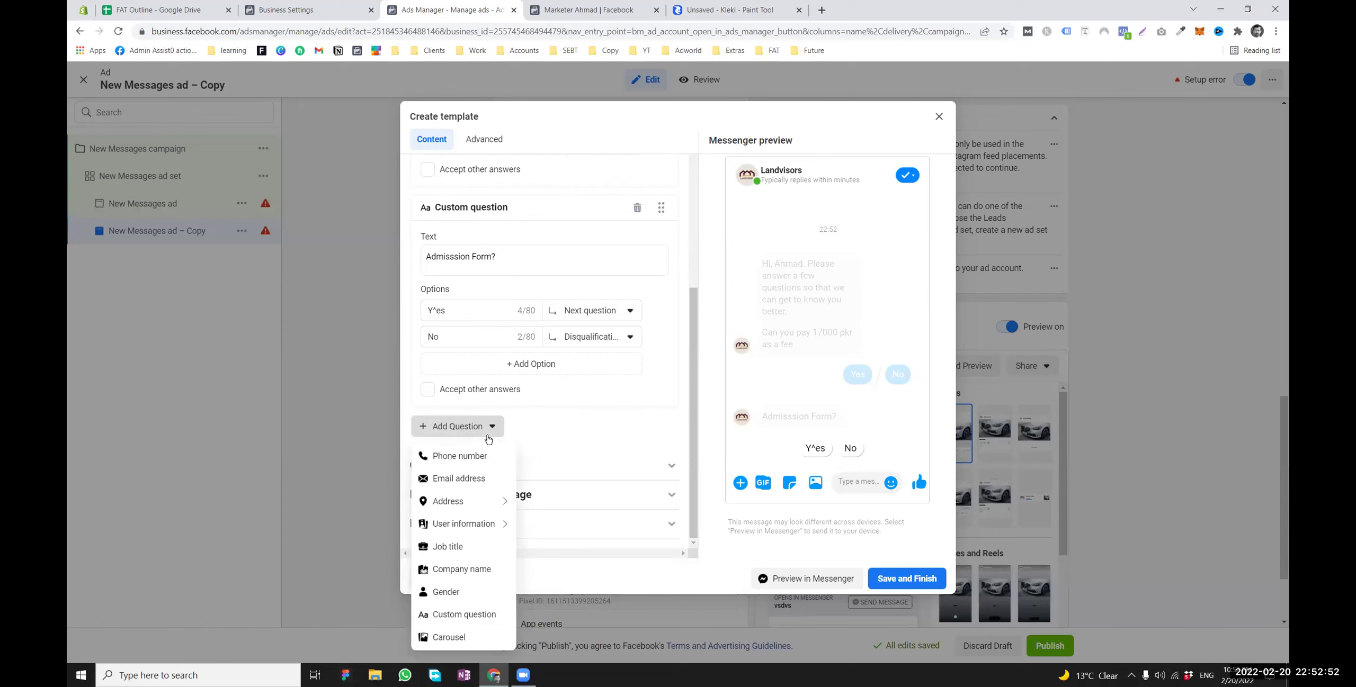
pyautogui.click(549, 430)
# Route the affirmative answer of the admission form question to Completion
pyautogui.click(590, 311)
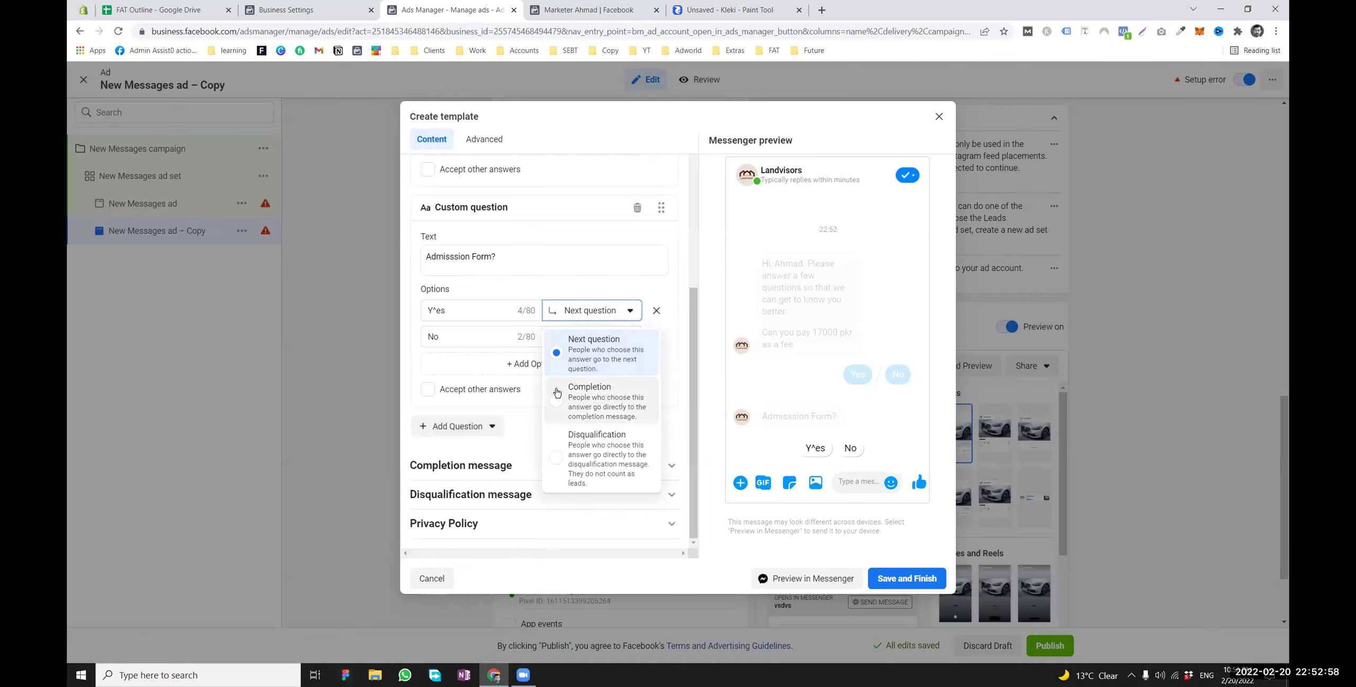
pyautogui.click(459, 314)
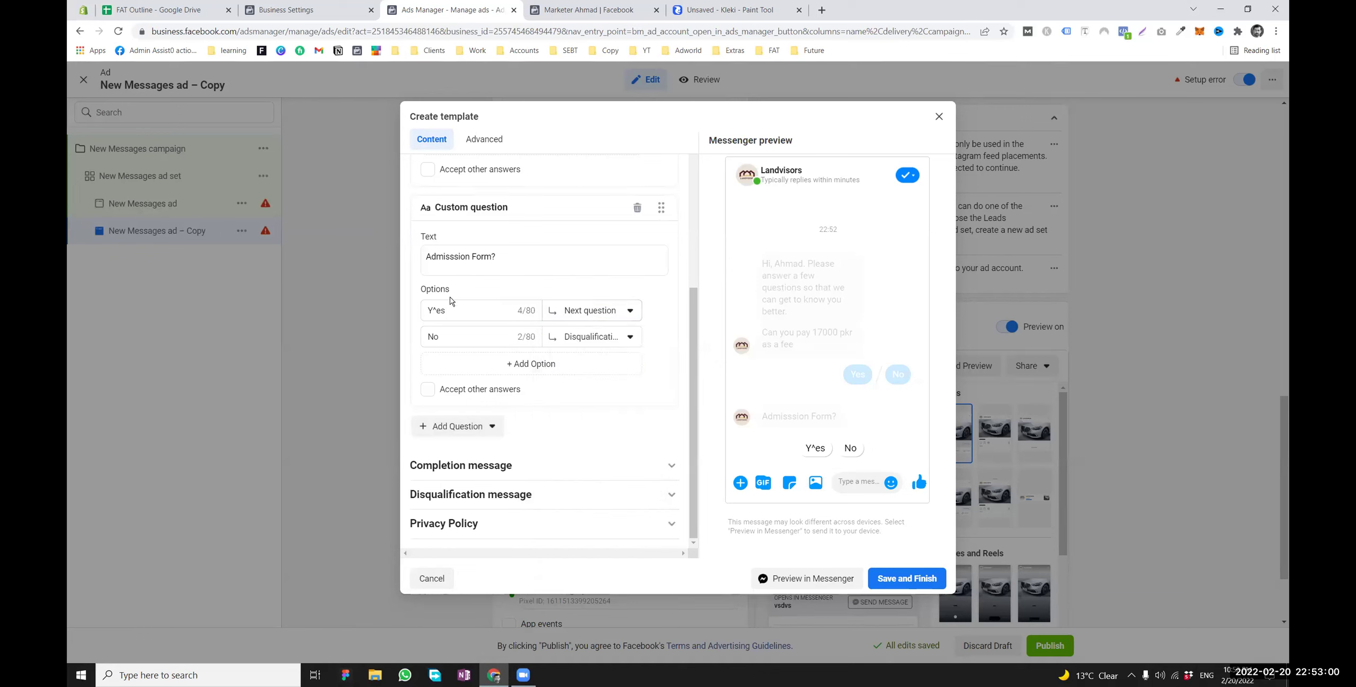
pyautogui.click(593, 313)
pyautogui.click(586, 395)
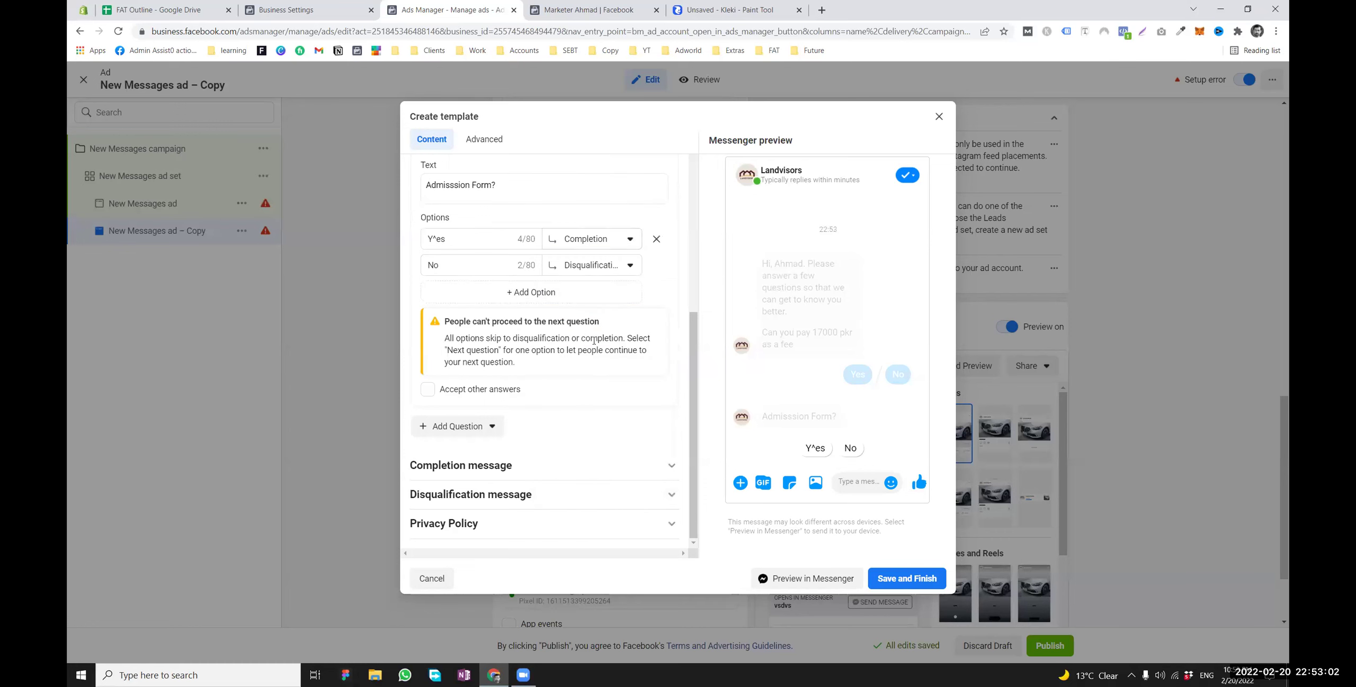
# Correct the admission form question's first answer option to read "Yes"
pyautogui.scroll(2, 583, 345)
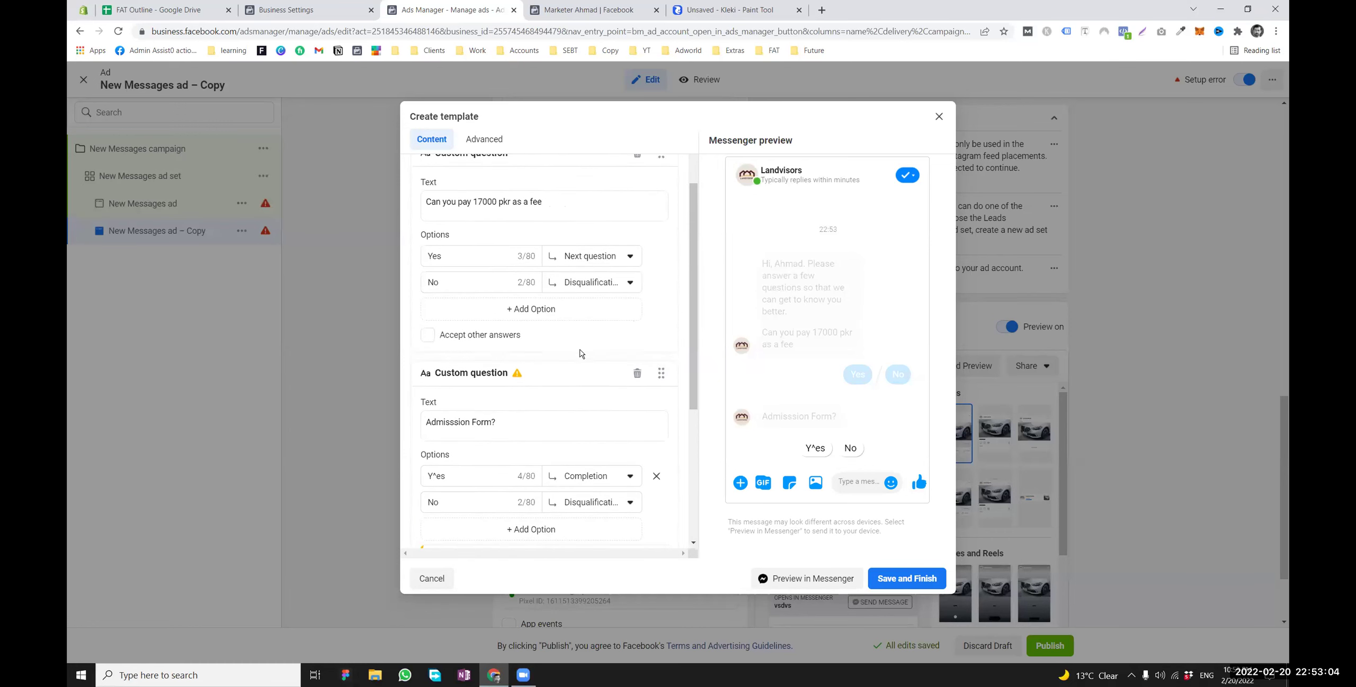
pyautogui.scroll(-2, 577, 371)
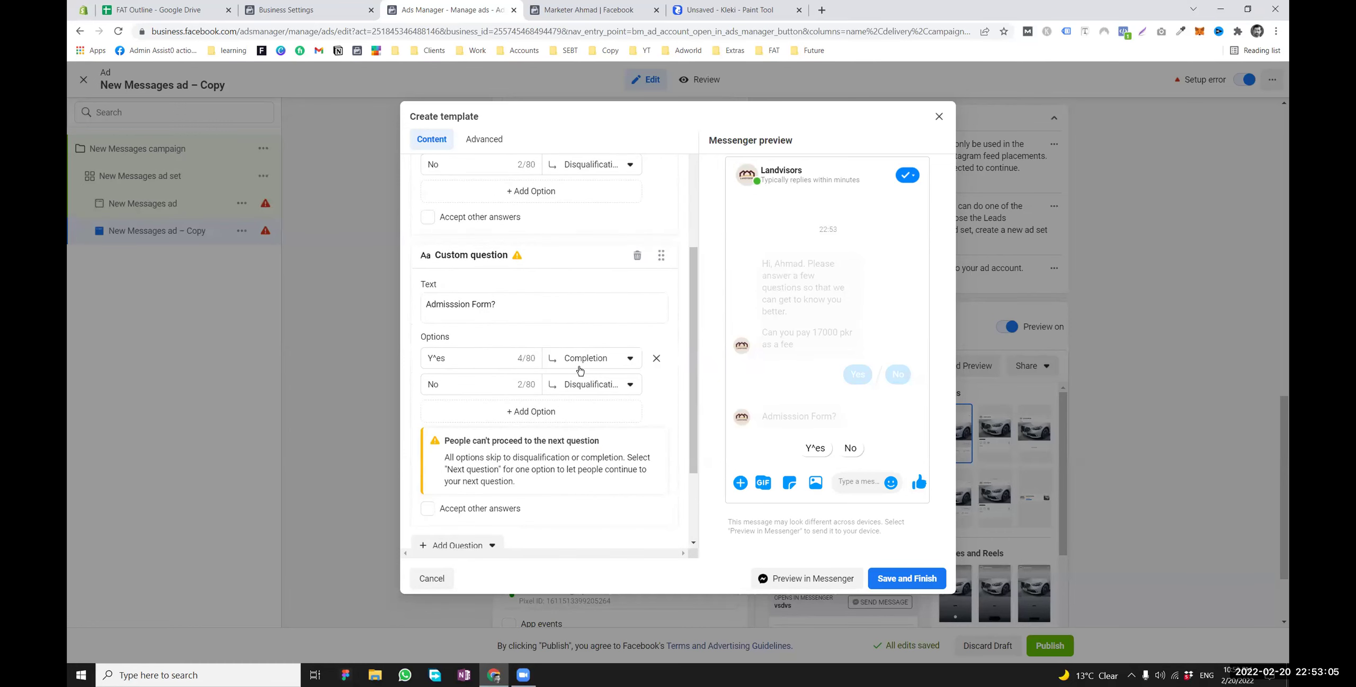
pyautogui.click(472, 364)
pyautogui.press('BackSpace')
pyautogui.click(492, 333)
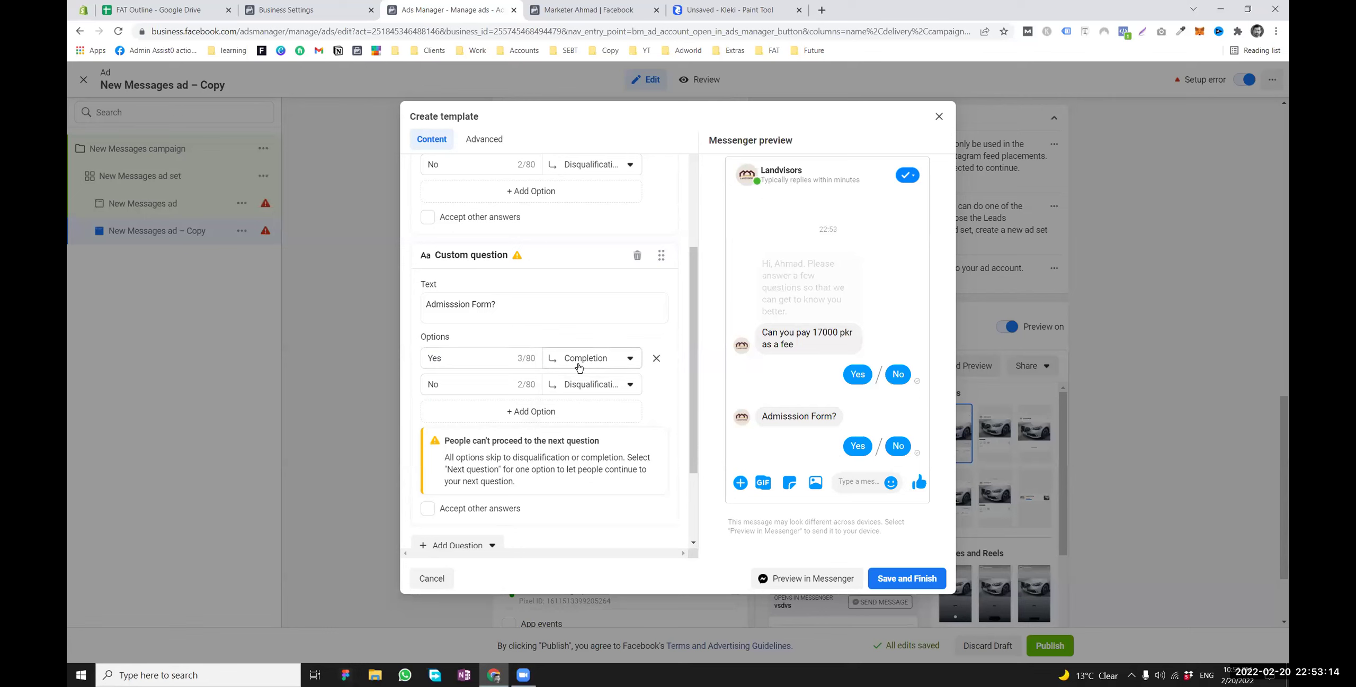
pyautogui.scroll(-3, 586, 395)
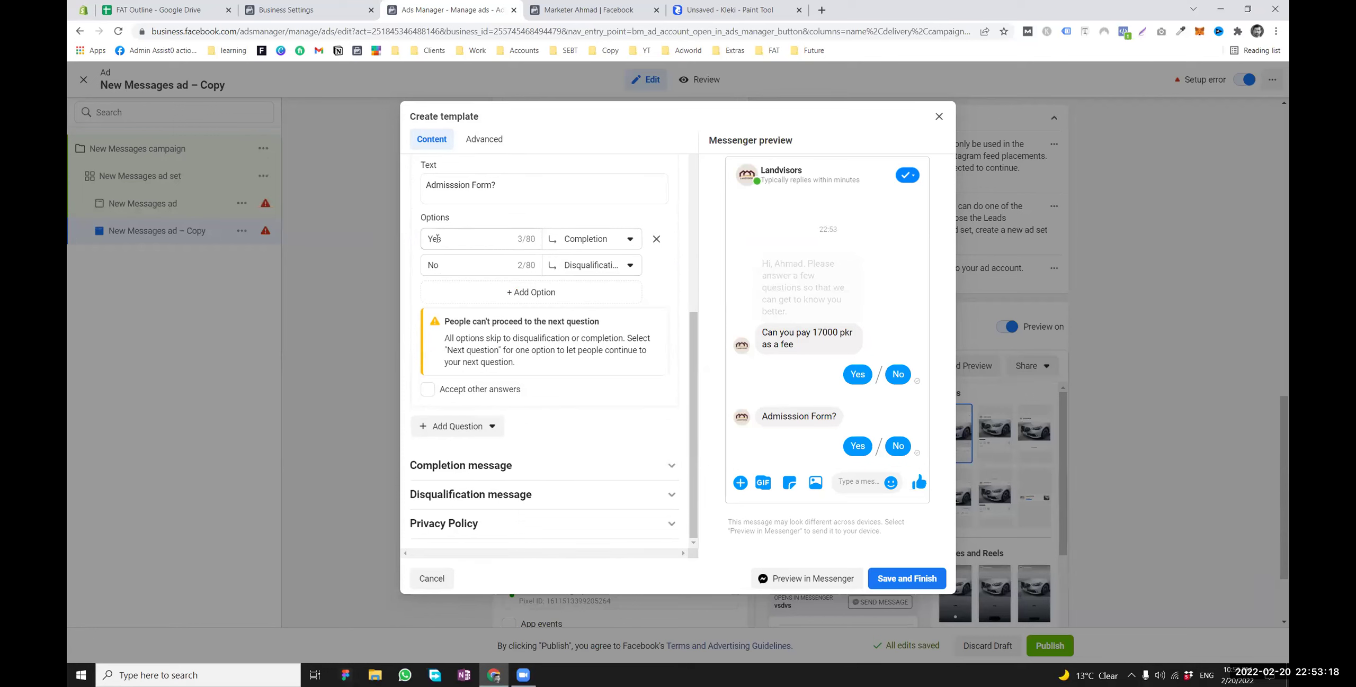
# Open the template's completion message and examine its default thank-you text
pyautogui.moveTo(440, 238); pyautogui.dragTo(432, 239)
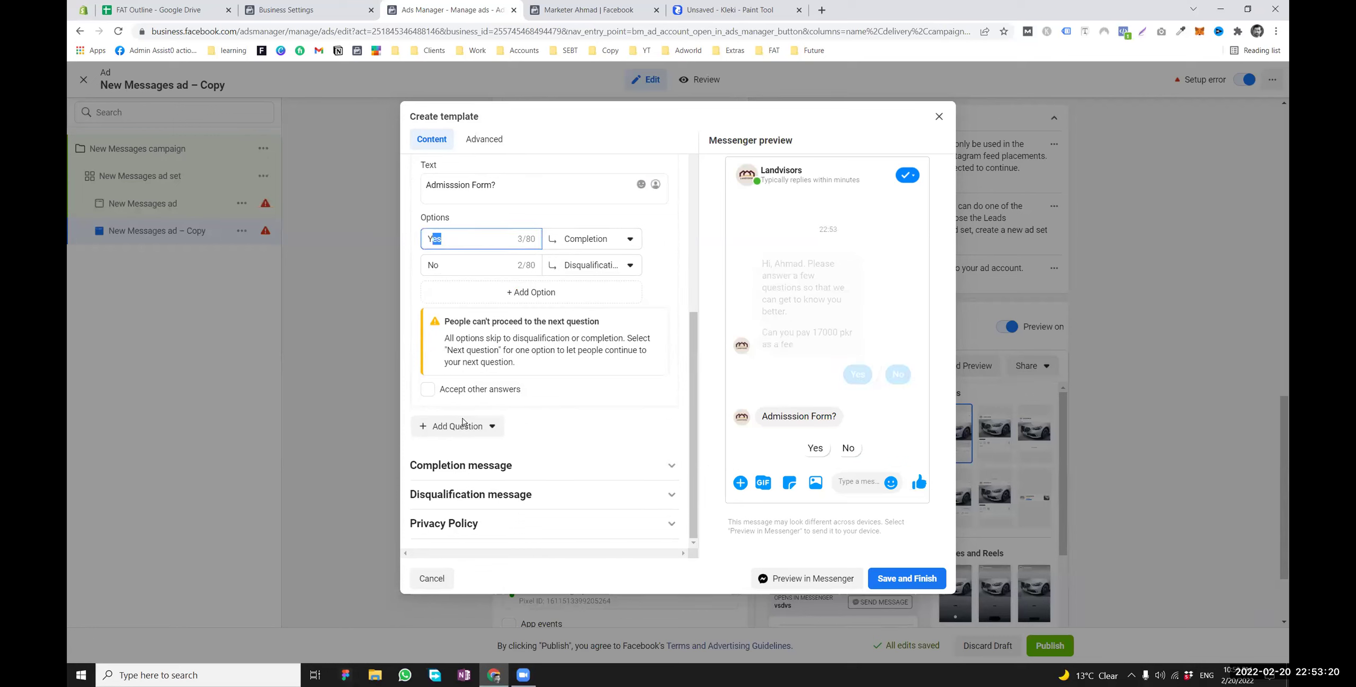
pyautogui.click(461, 465)
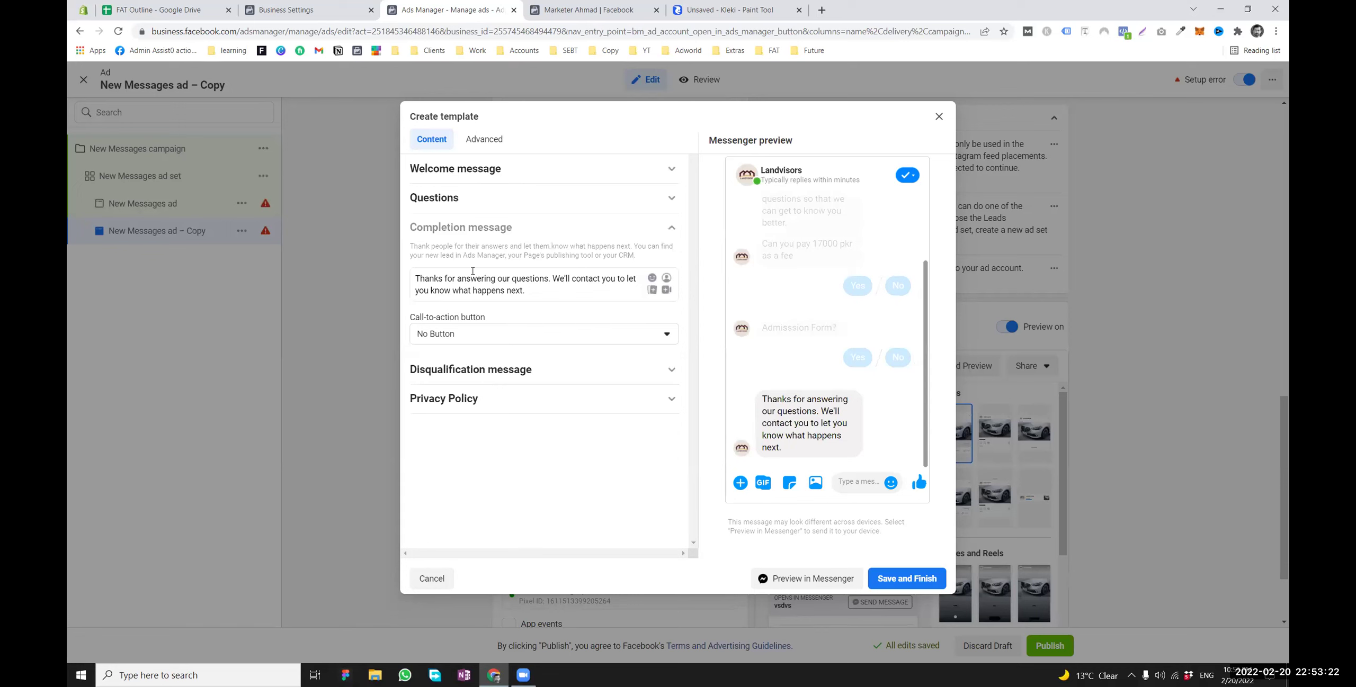
pyautogui.moveTo(529, 291); pyautogui.dragTo(410, 278)
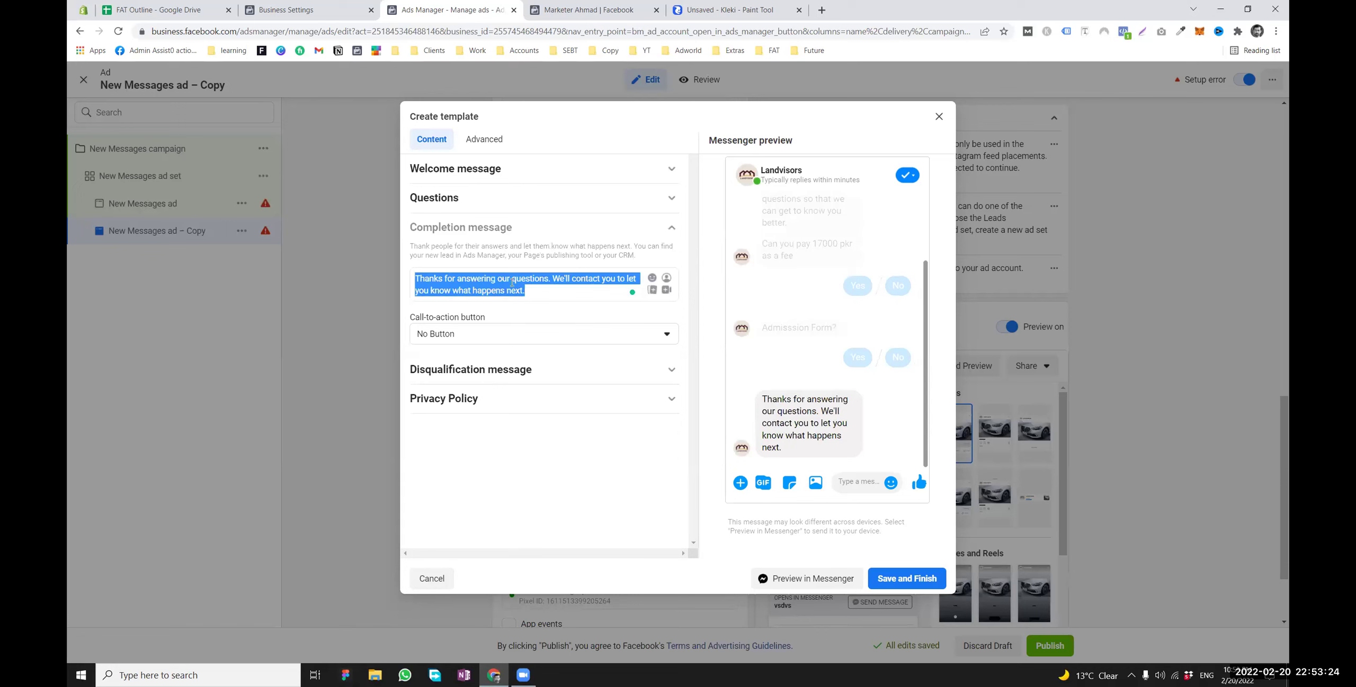
pyautogui.click(534, 290)
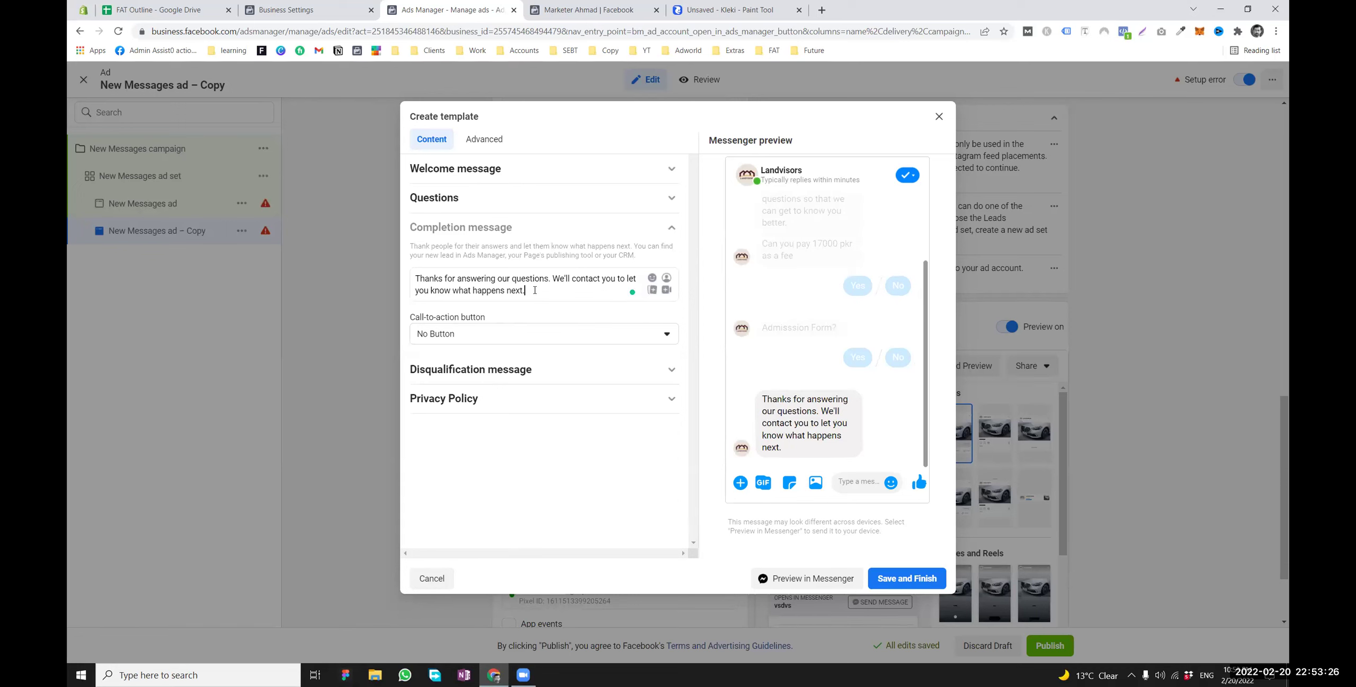
# Try adding an "Admisison Form" line to the completion message, and delete it together with the closing word "next."
pyautogui.press('Return')
pyautogui.write('Admisison Form')
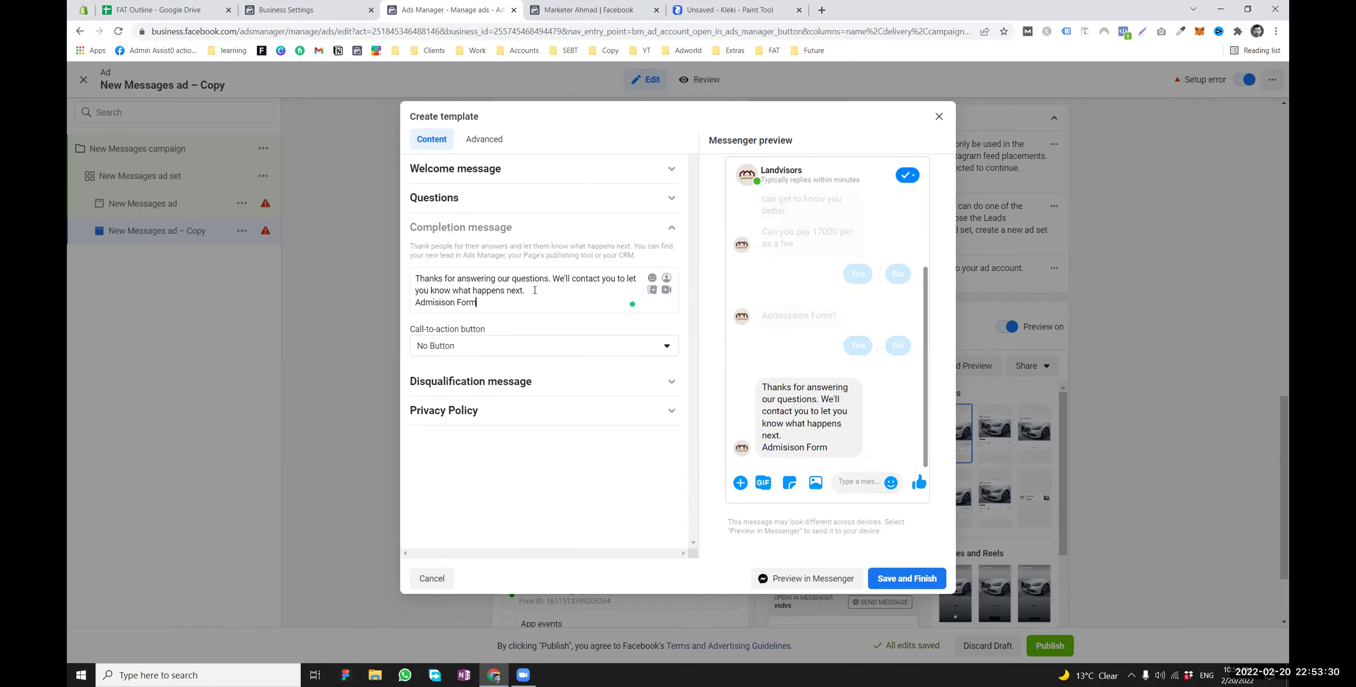
pyautogui.press('BackSpace')
pyautogui.press('BackSpace')
pyautogui.press('BackSpace')
pyautogui.press('BackSpace')
pyautogui.press('BackSpace')
pyautogui.press('BackSpace')
pyautogui.press('BackSpace')
pyautogui.press('BackSpace')
pyautogui.press('BackSpace')
pyautogui.press('BackSpace')
pyautogui.press('BackSpace')
pyautogui.press('BackSpace')
pyautogui.press('BackSpace')
pyautogui.press('BackSpace')
pyautogui.press('BackSpace')
pyautogui.press('BackSpace')
pyautogui.press('BackSpace')
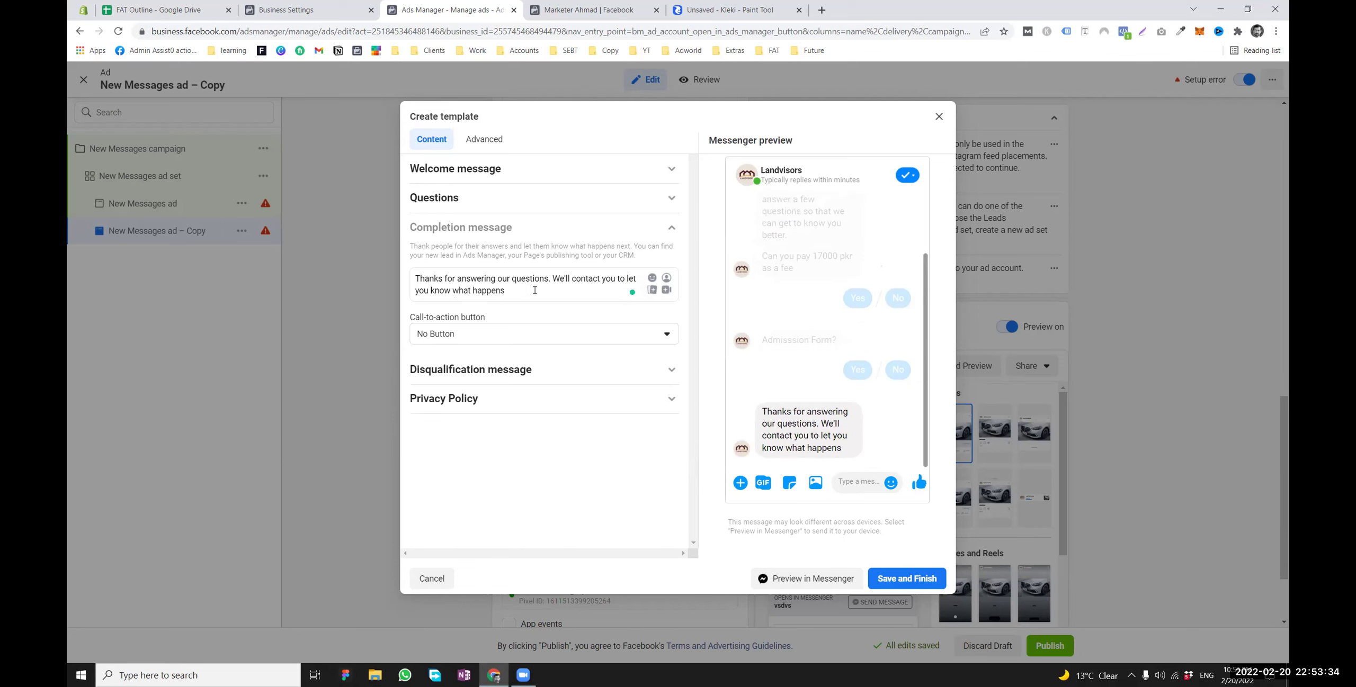
# Try View Website as the completion message's call-to-action button, and set it back to No Button
pyautogui.click(474, 334)
pyautogui.click(460, 404)
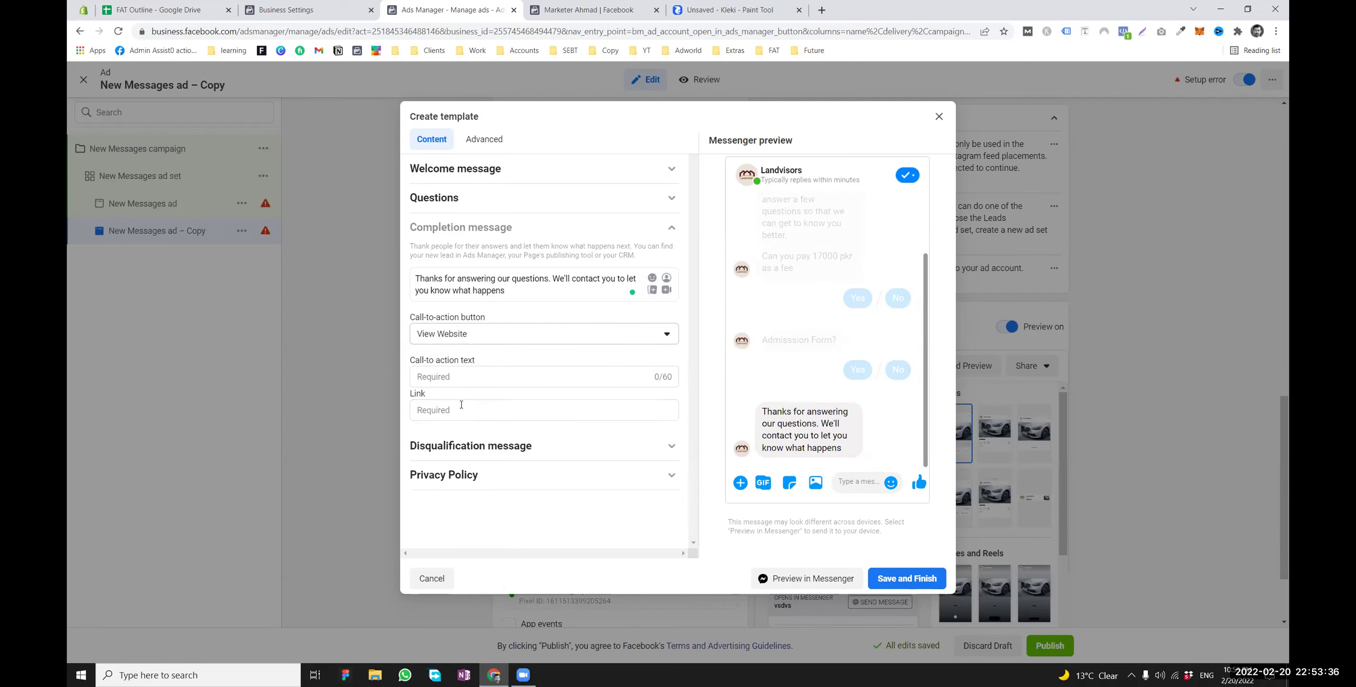
pyautogui.click(460, 336)
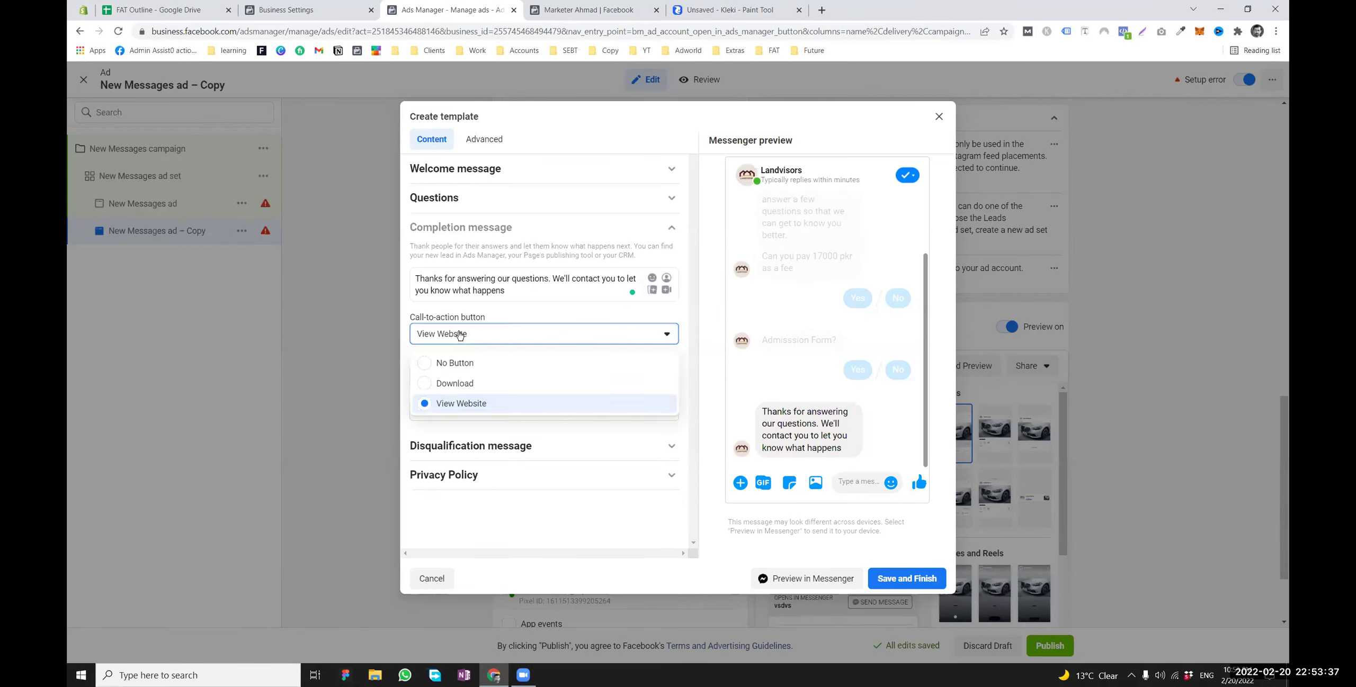
pyautogui.click(458, 364)
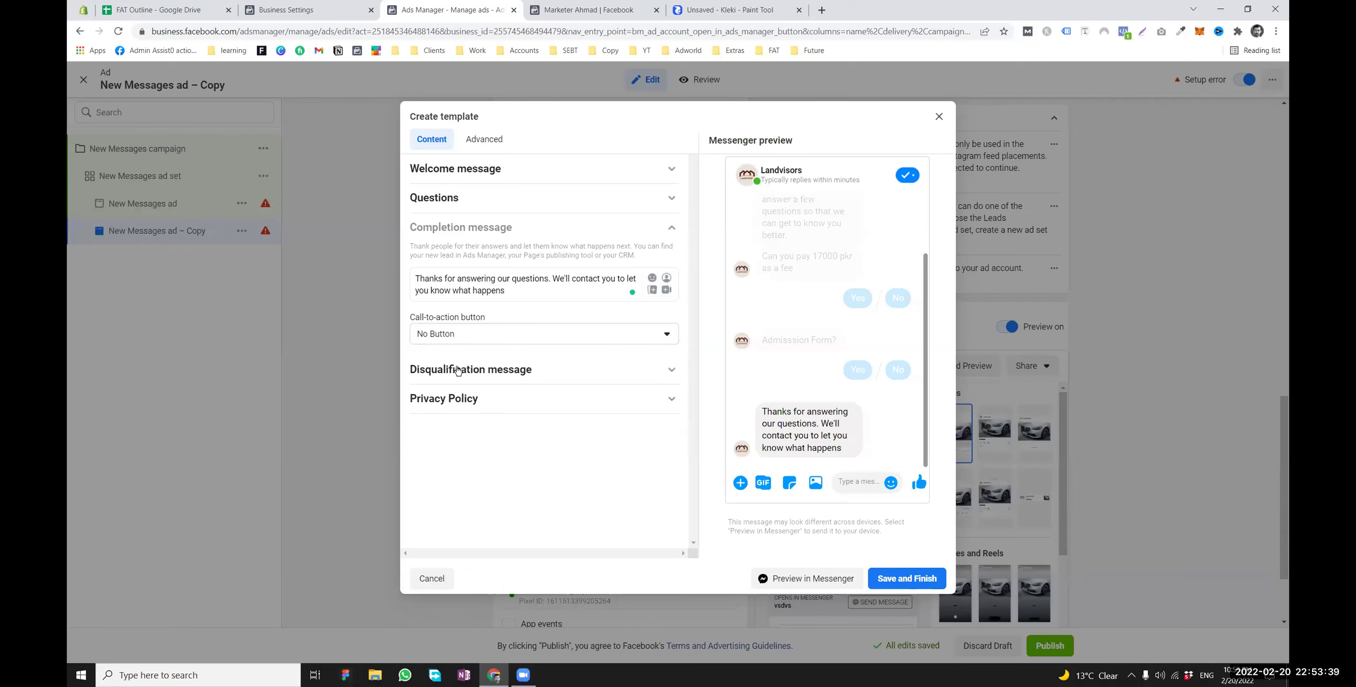
# Append "Please click on this link to visit admission form" to the completion message text
pyautogui.click(526, 289)
pyautogui.write('Please')
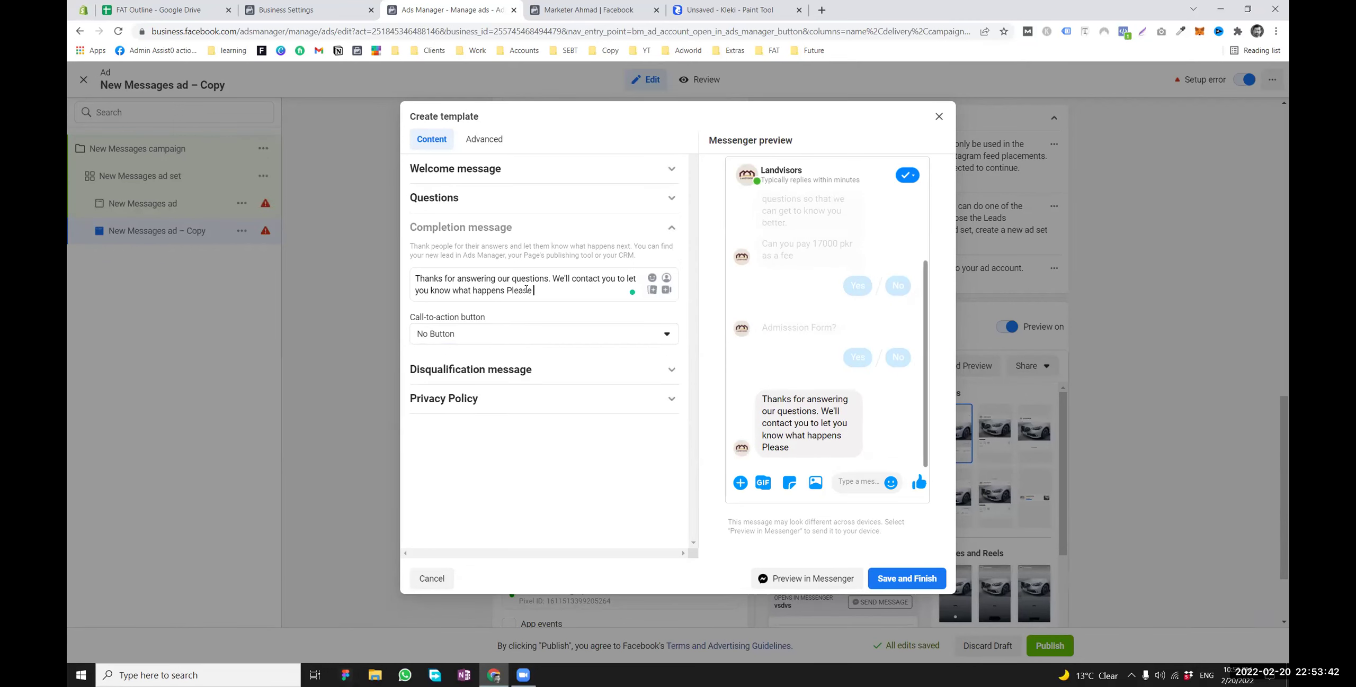
pyautogui.write(' click on ')
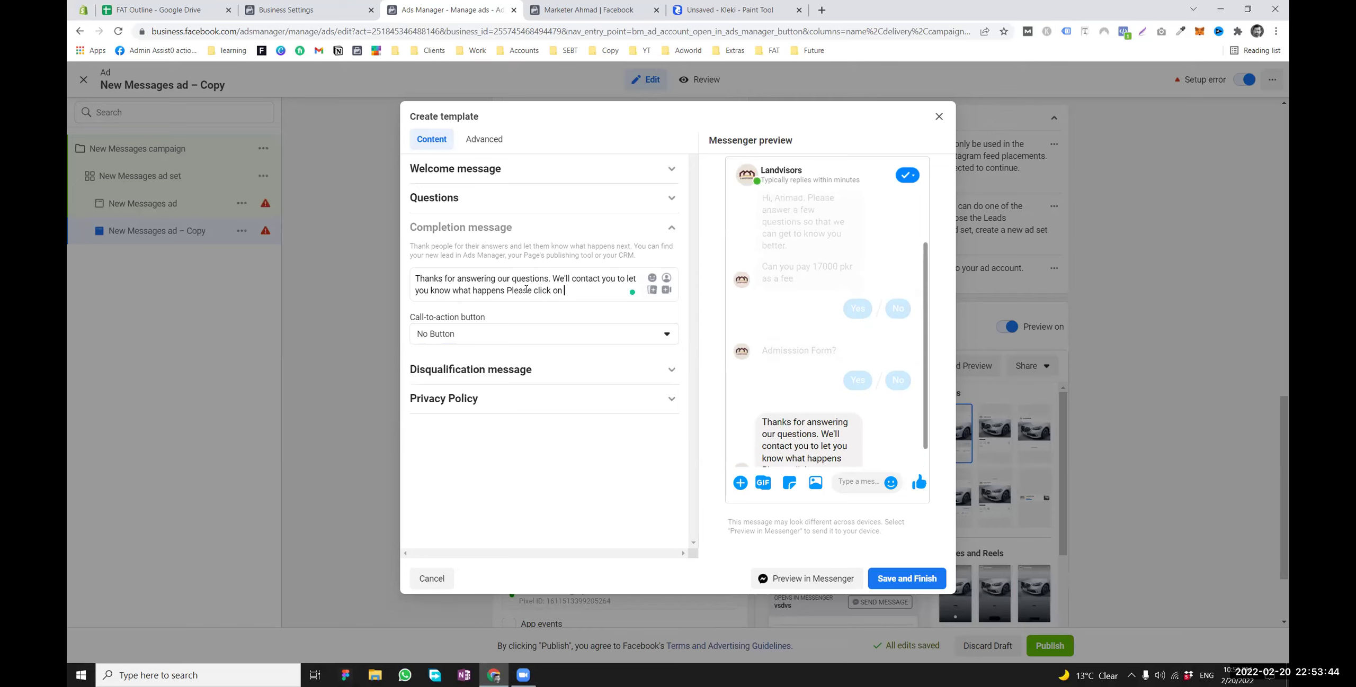
pyautogui.write('this link to ')
pyautogui.write('vi')
pyautogui.write('sit admission for')
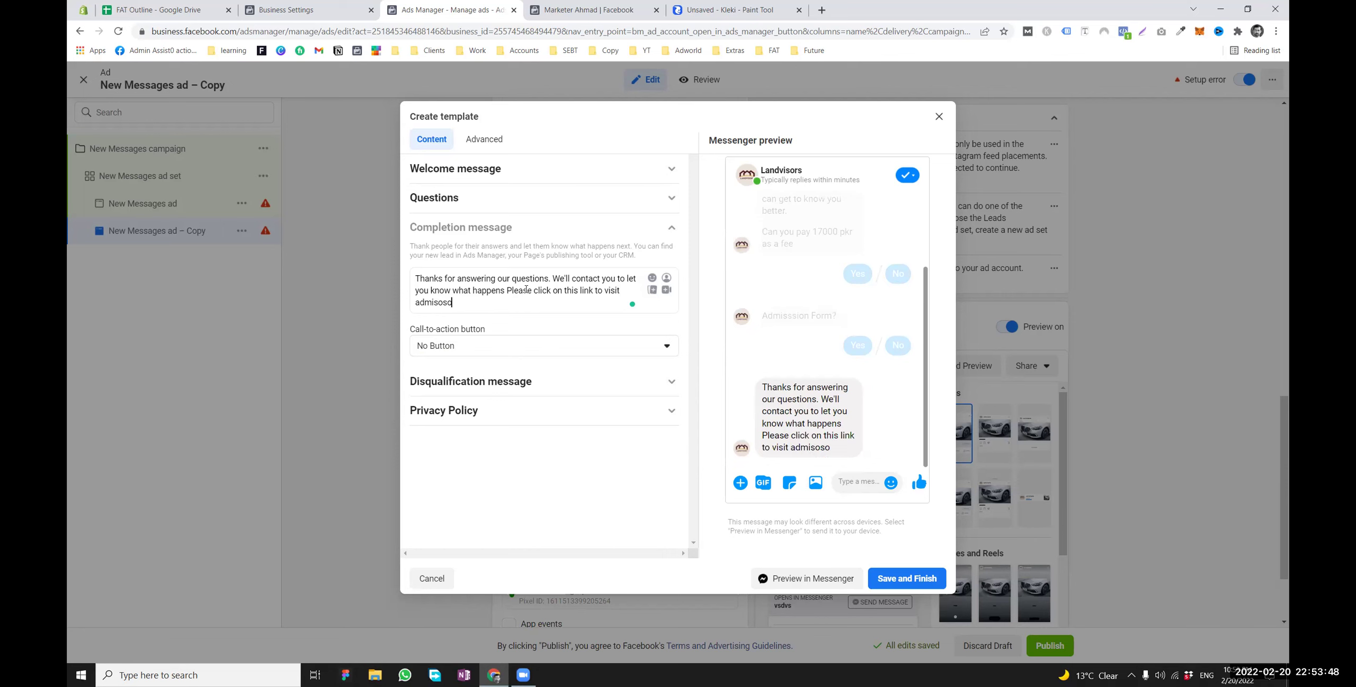
pyautogui.write('m')
pyautogui.press('Return')
pyautogui.write('www')
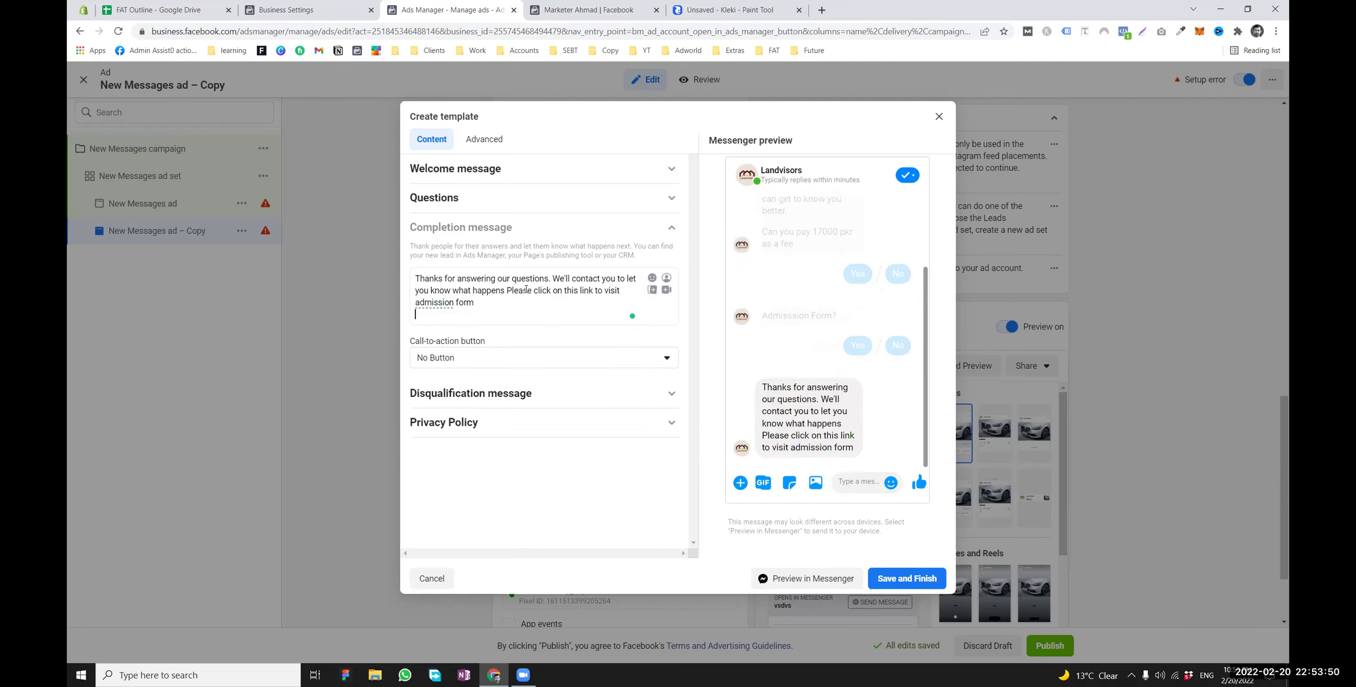
pyautogui.write('.com')
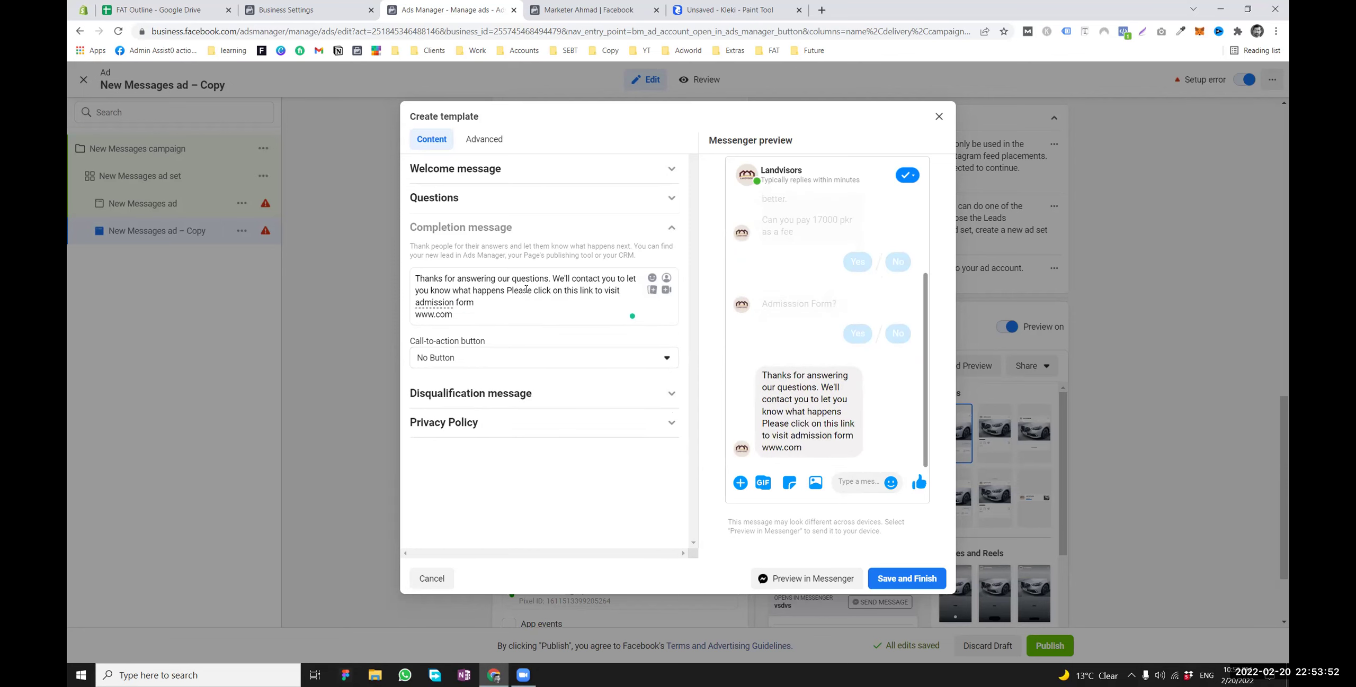
pyautogui.moveTo(505, 316); pyautogui.dragTo(403, 317)
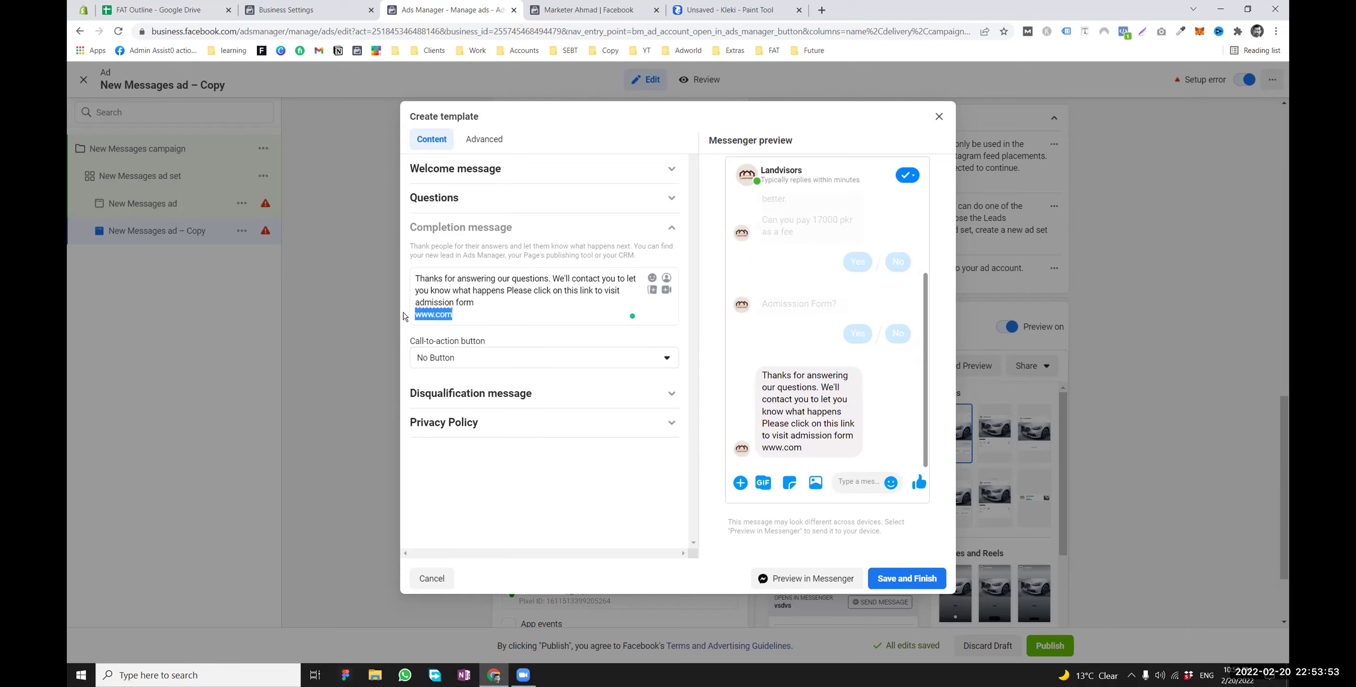
# Give the completion message a View Website call-to-action button with the text "Admission Form"
pyautogui.click(509, 359)
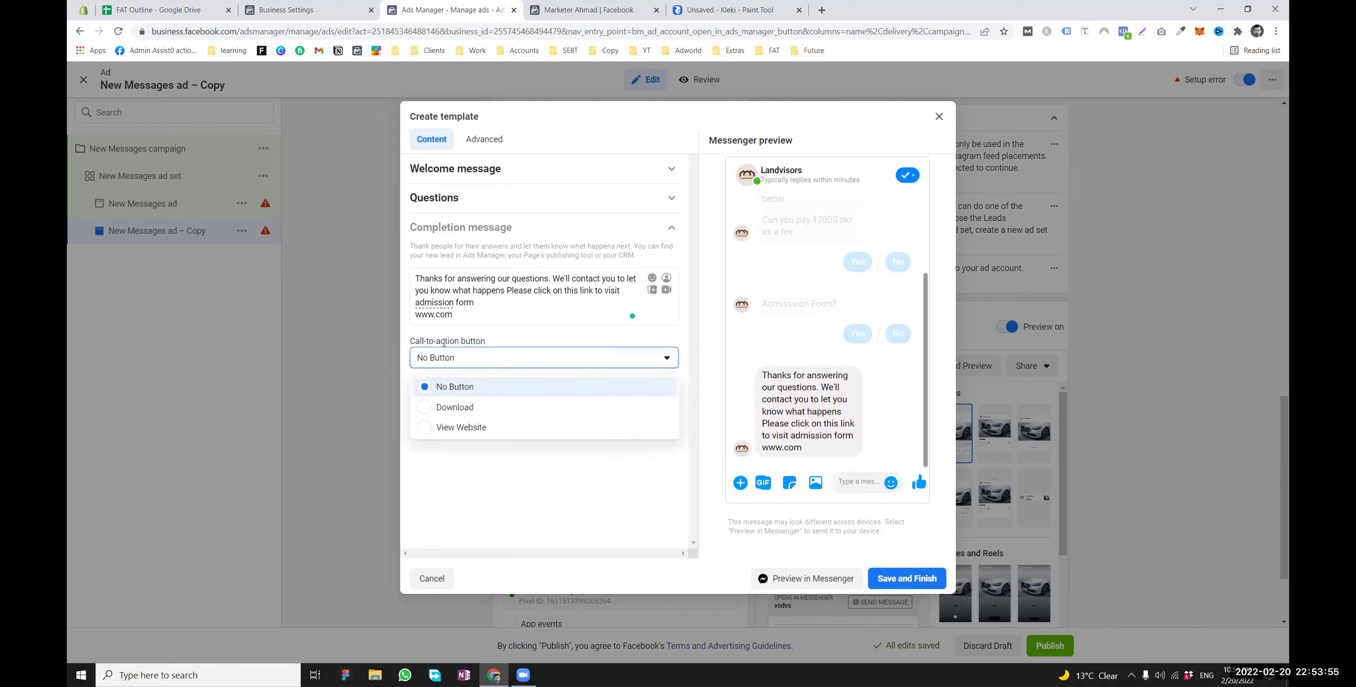
pyautogui.click(460, 428)
pyautogui.click(443, 402)
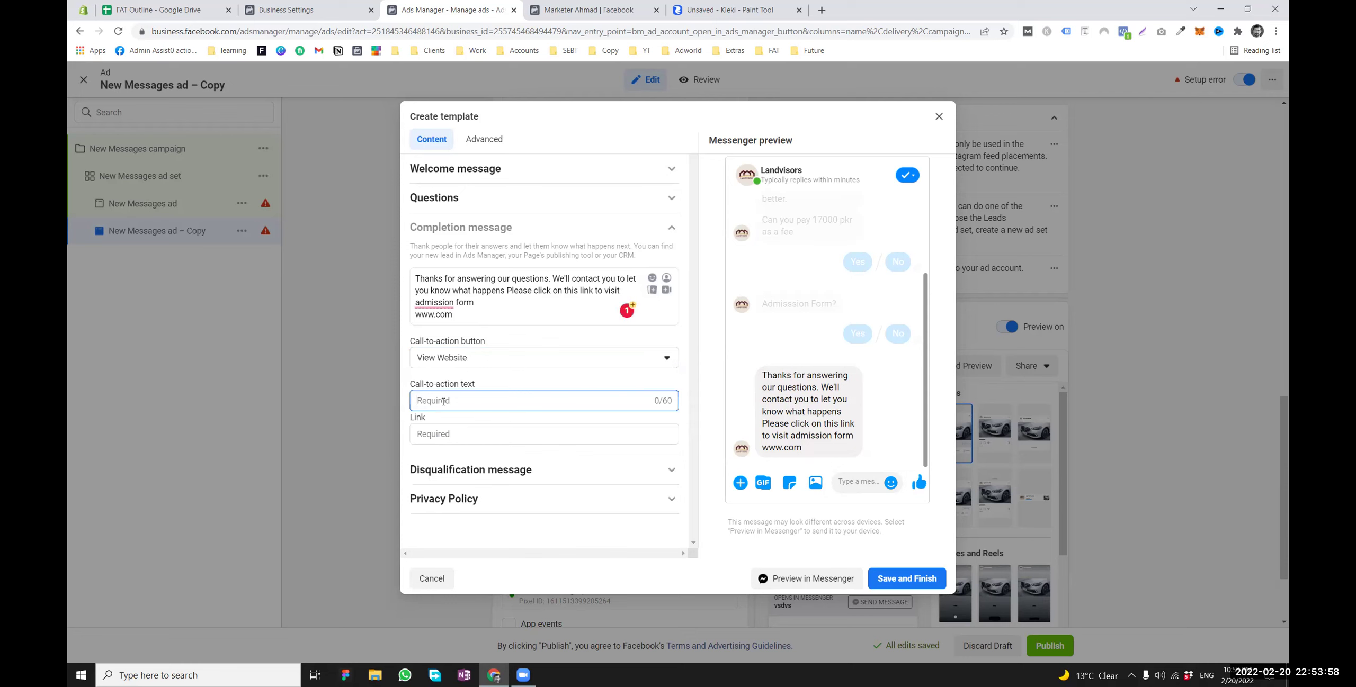
pyautogui.click(443, 435)
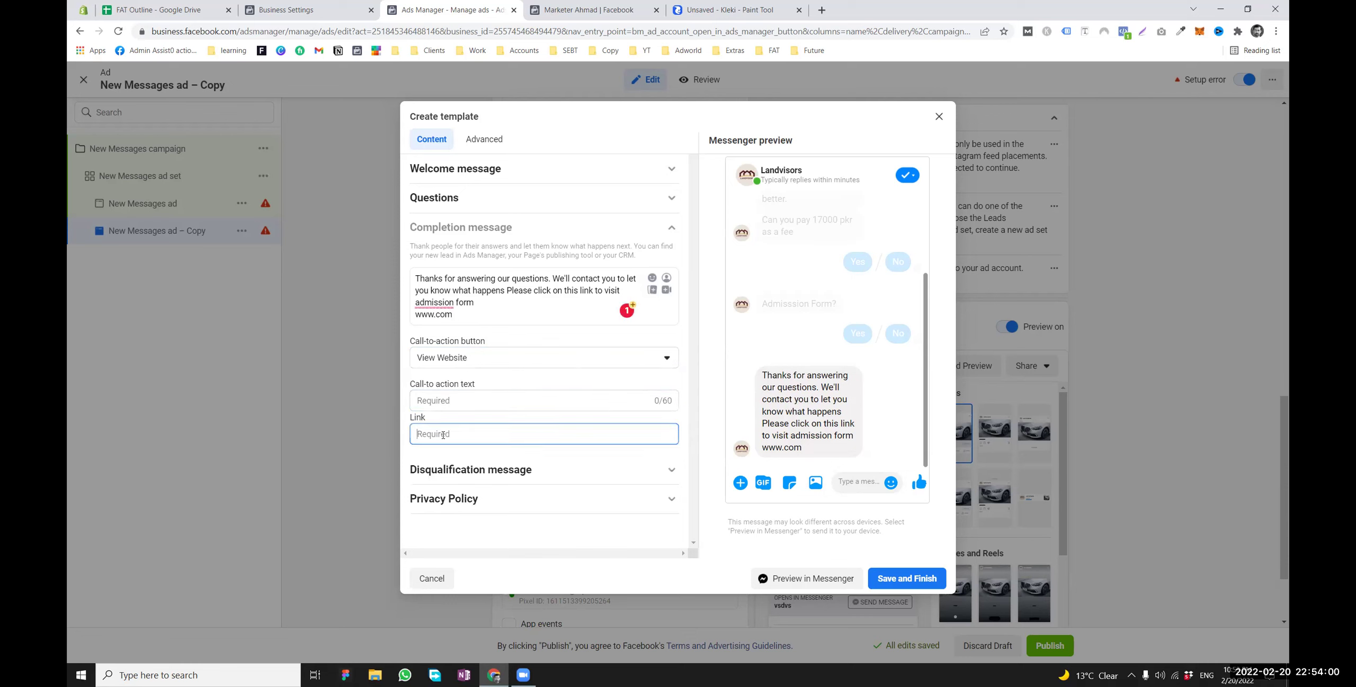
pyautogui.click(455, 399)
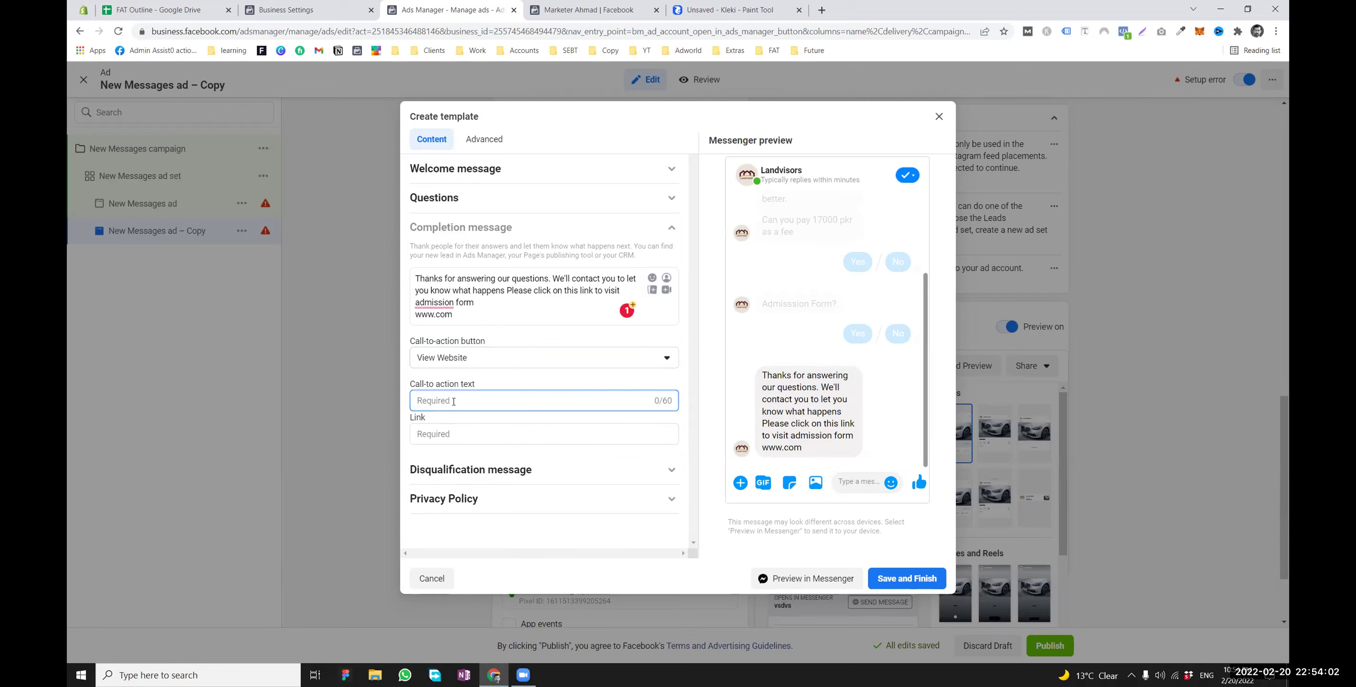
pyautogui.write('Admission Form')
pyautogui.click(482, 468)
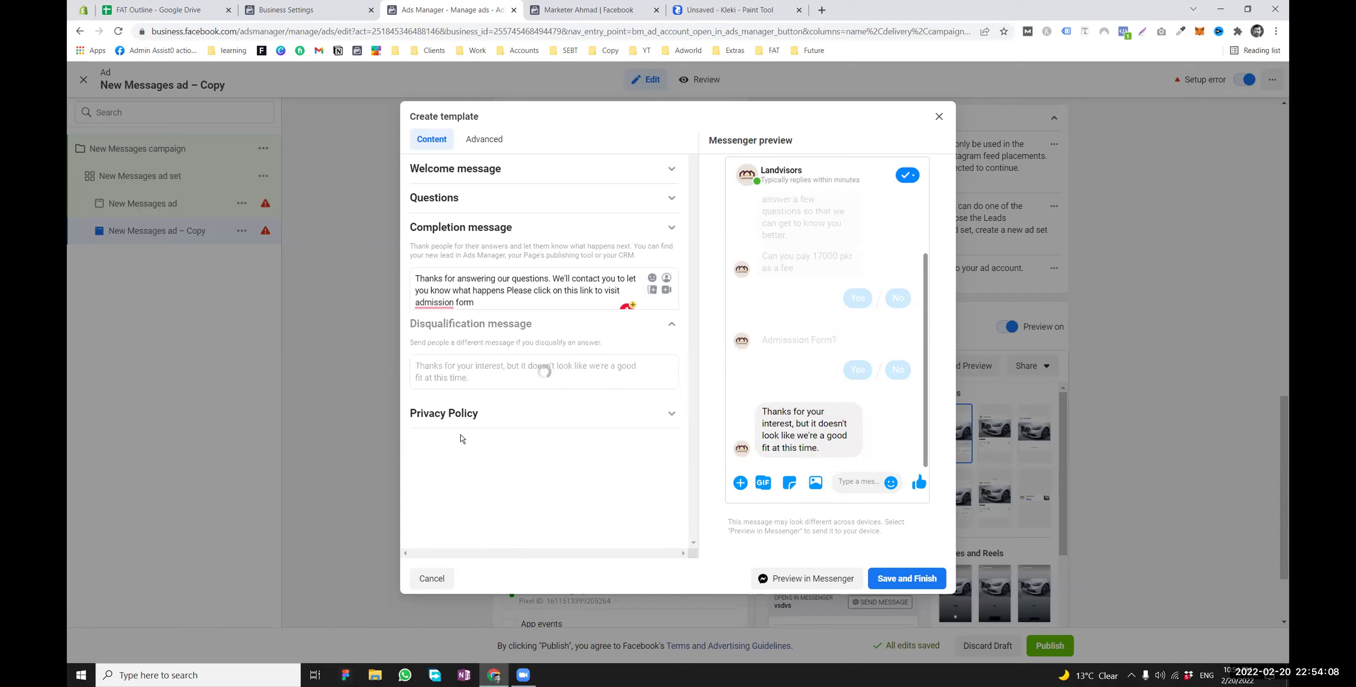
pyautogui.click(483, 228)
pyautogui.click(445, 437)
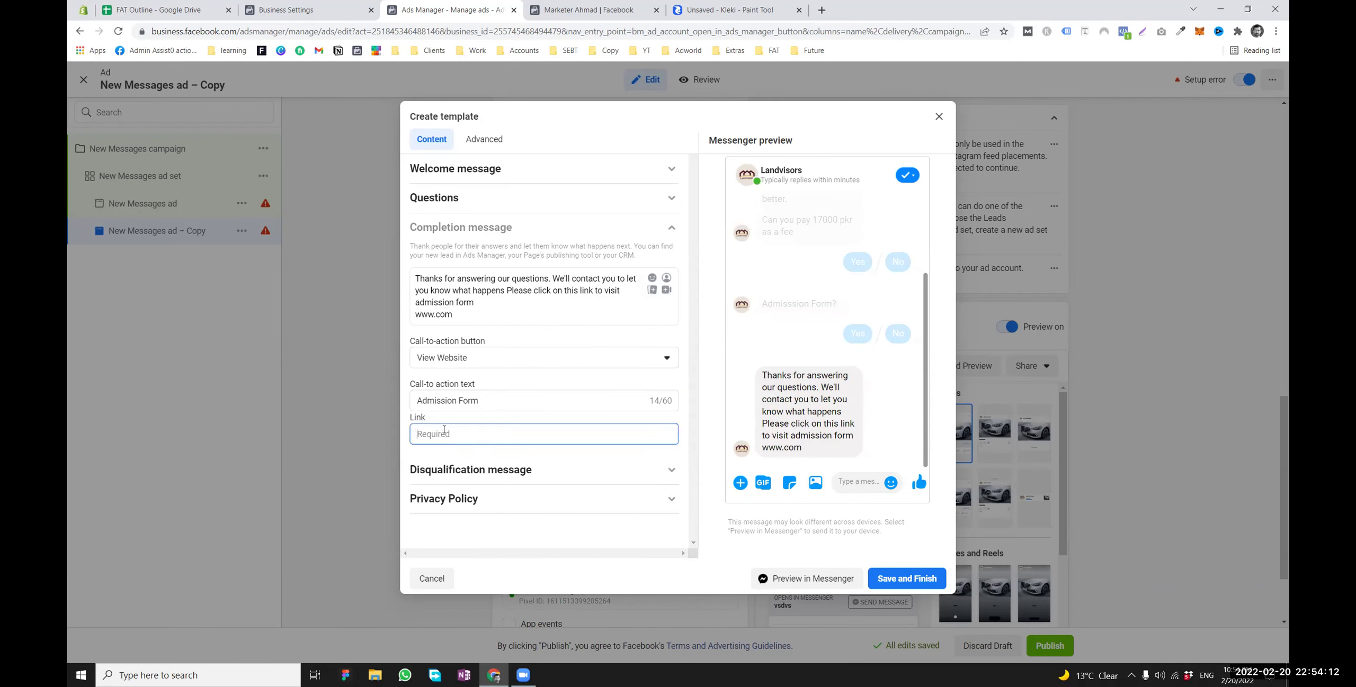
pyautogui.write('awww')
pyautogui.click(559, 452)
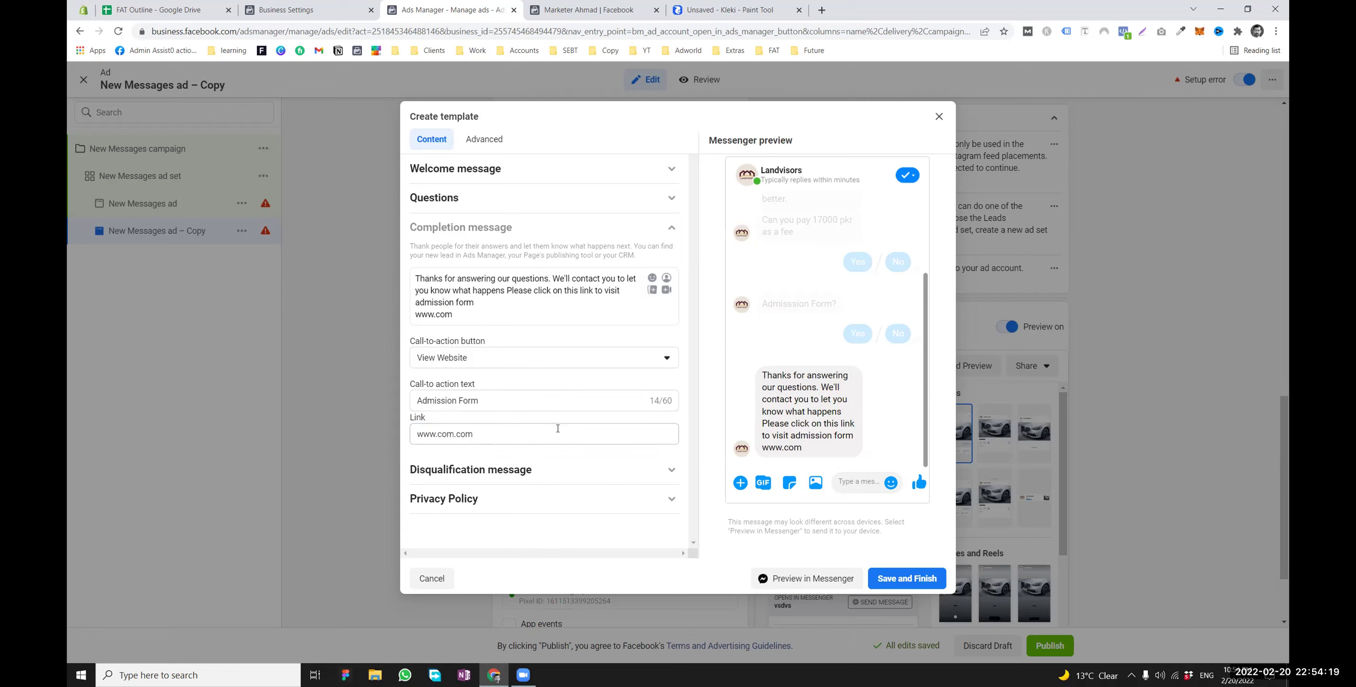
# Examine the disqualification message, and review the completion message's call-to-action text and link
pyautogui.click(580, 466)
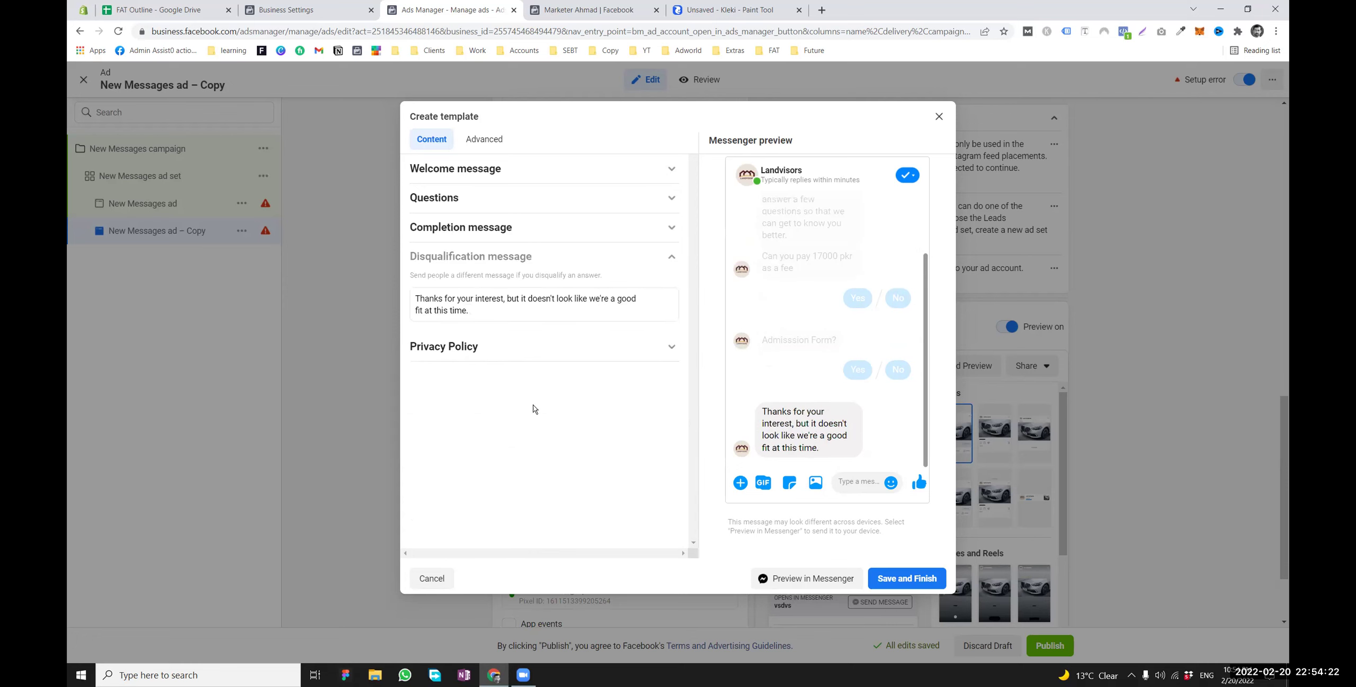
pyautogui.click(465, 225)
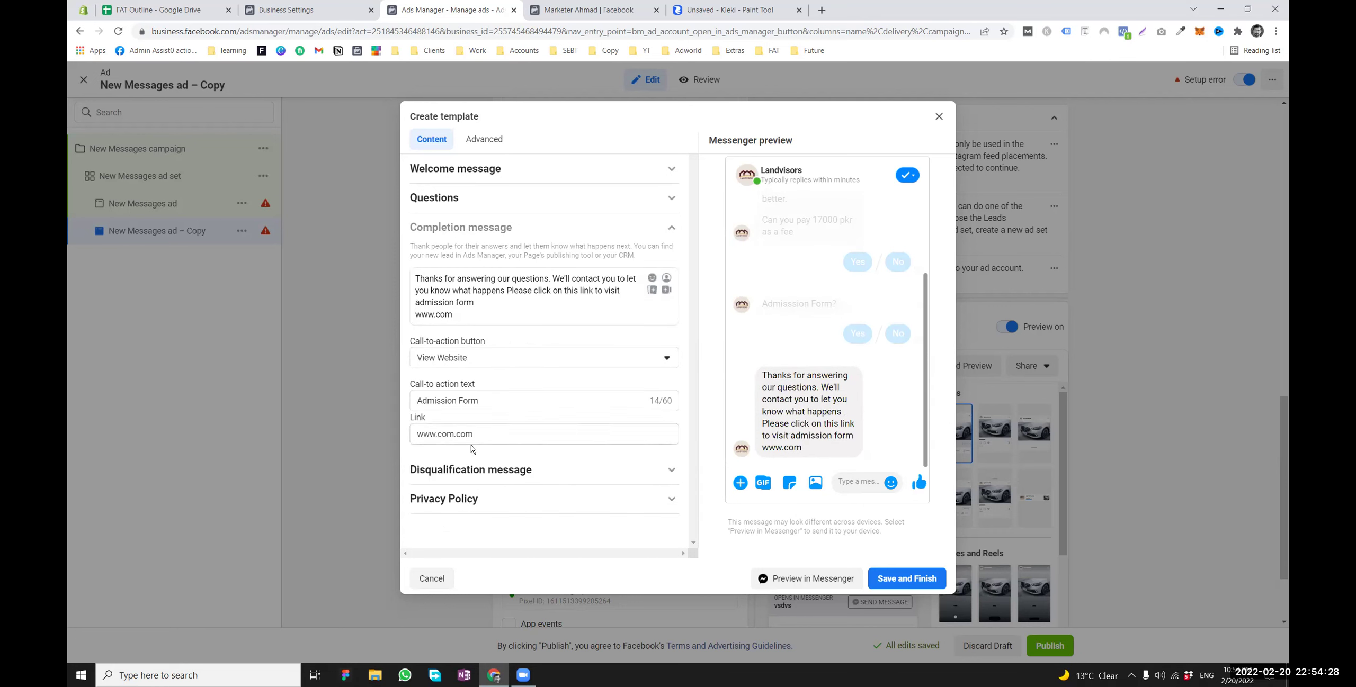
pyautogui.moveTo(484, 401); pyautogui.dragTo(394, 401)
pyautogui.click(445, 401)
pyautogui.moveTo(490, 432); pyautogui.dragTo(419, 431)
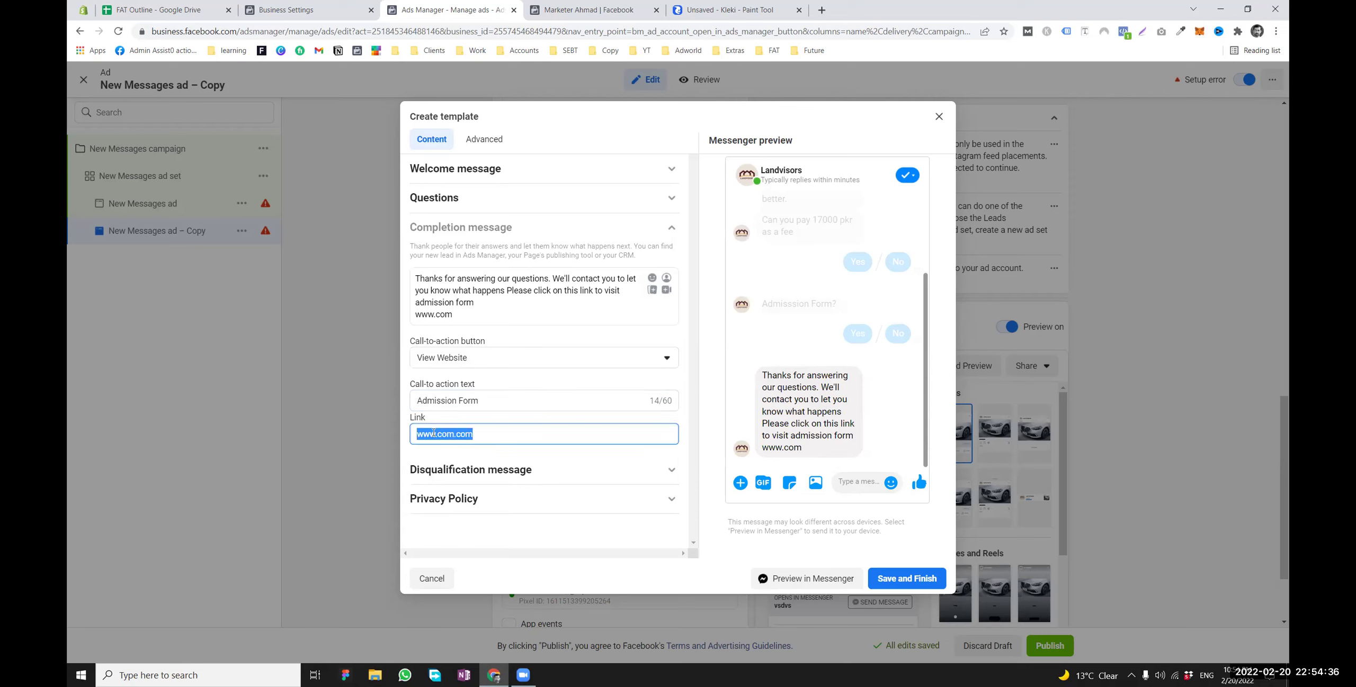
# Review the completion message's call-to-action fields and the Yes and No answer options of both custom questions
pyautogui.hotkey('shift', 'Tab')
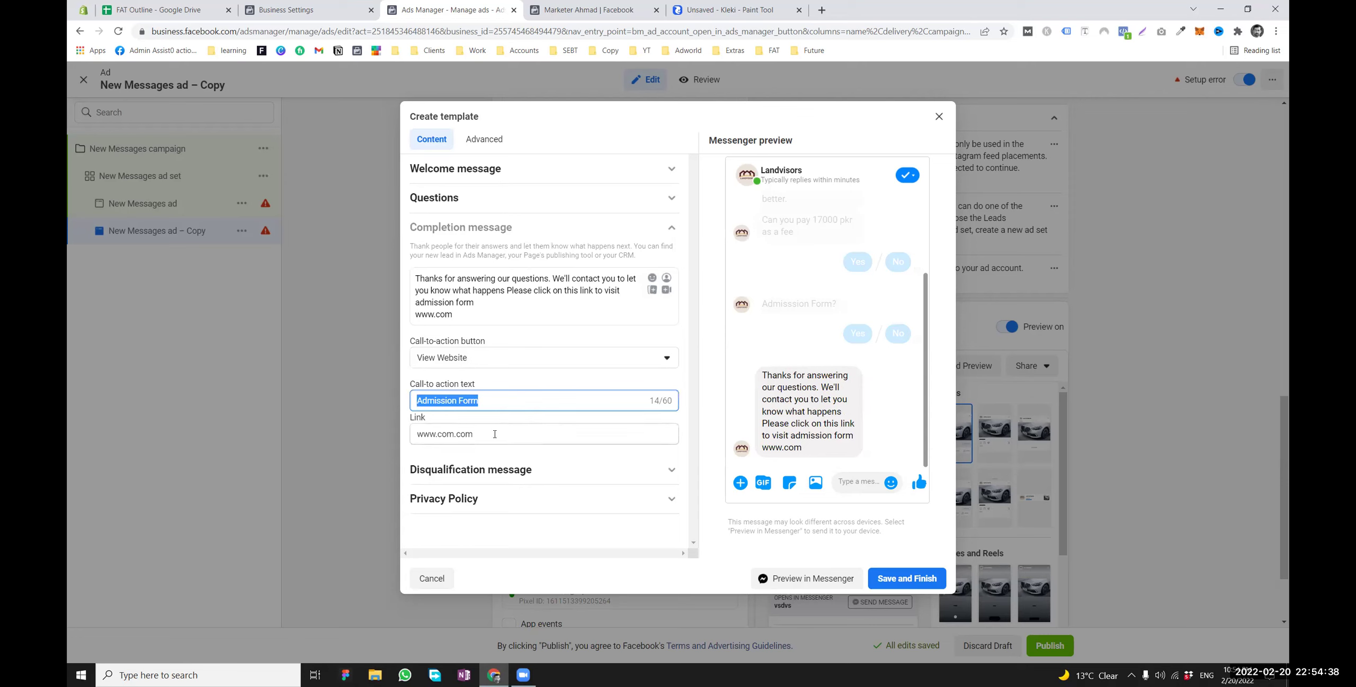
pyautogui.press('Tab')
pyautogui.click(493, 235)
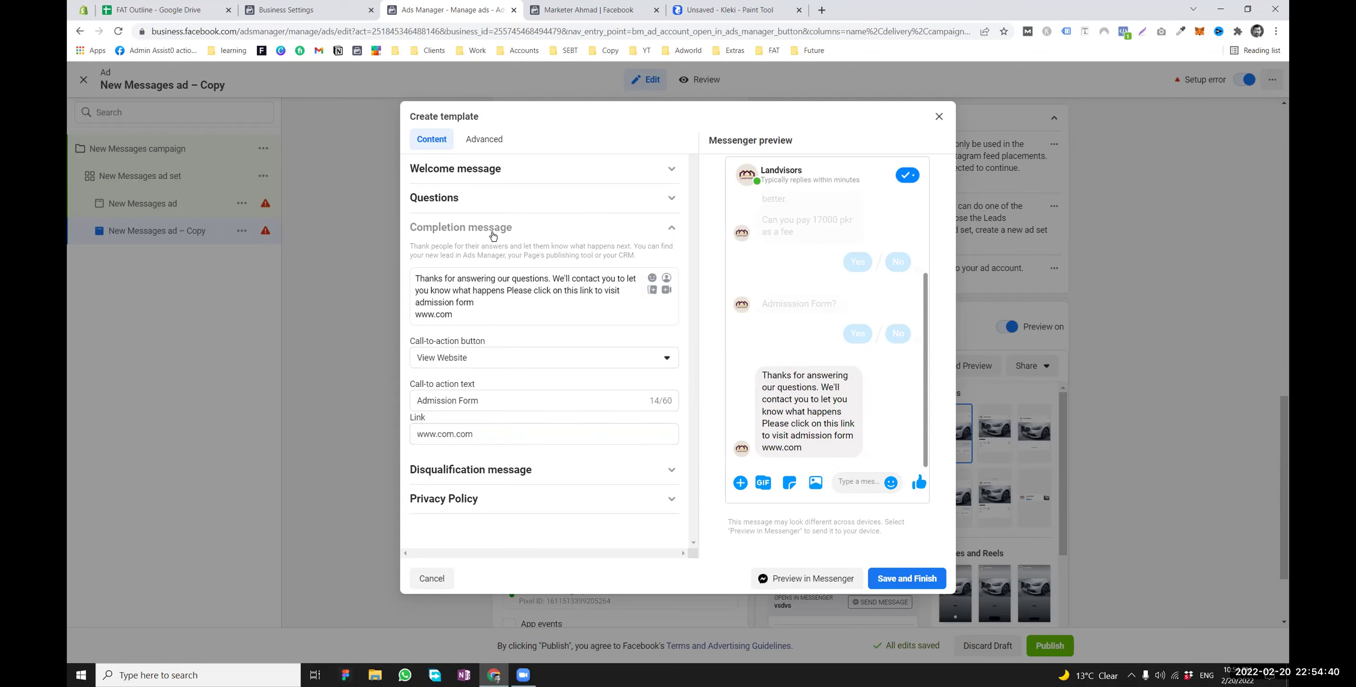
pyautogui.click(478, 200)
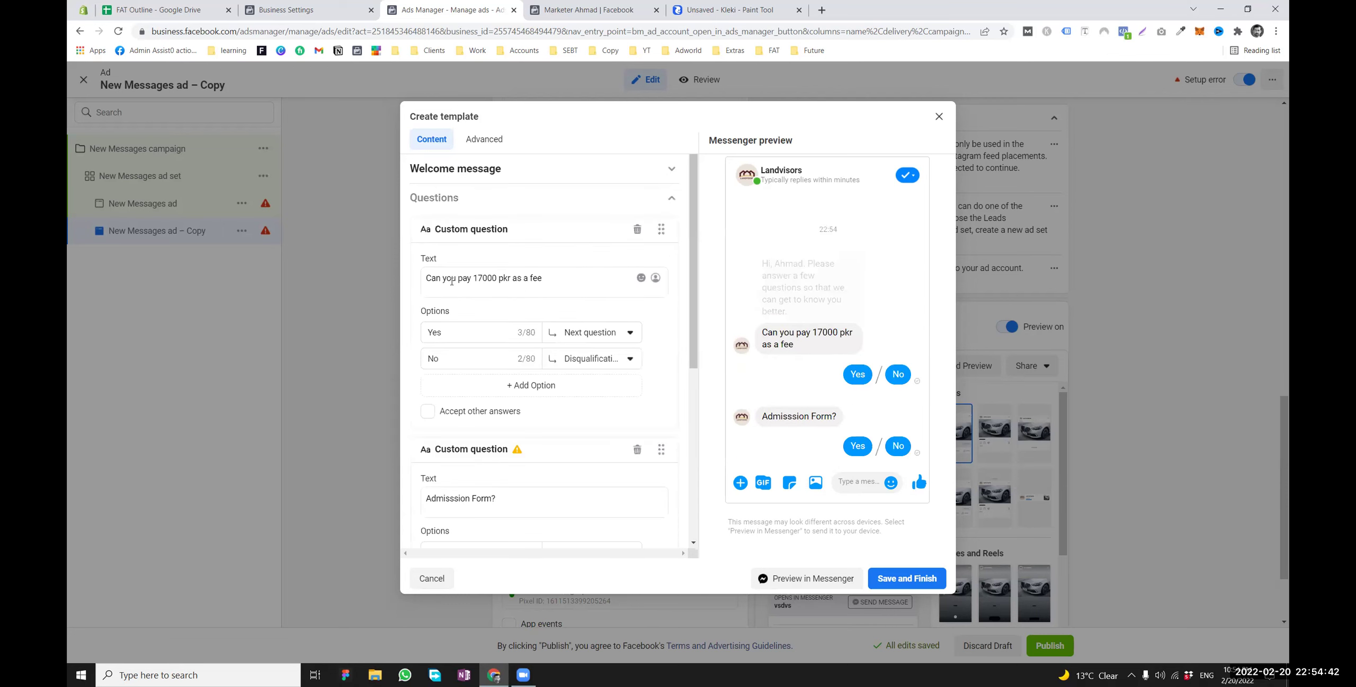
pyautogui.scroll(-2, 445, 381)
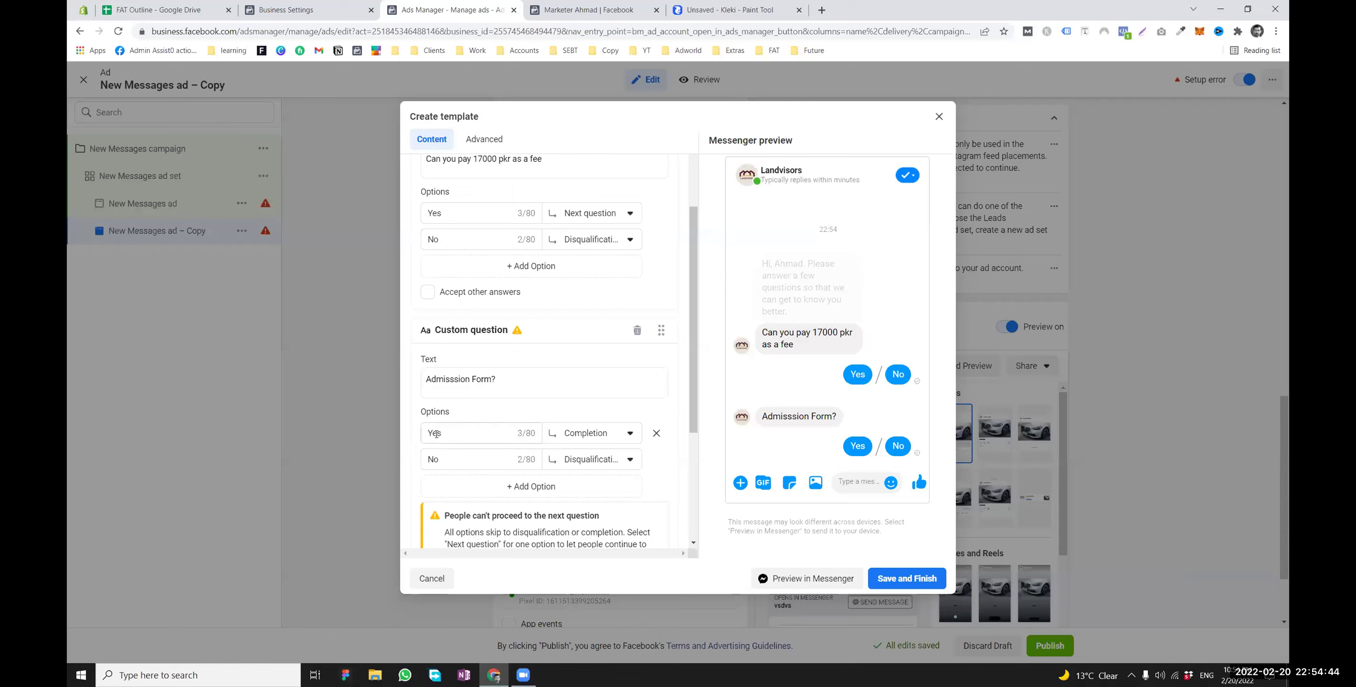
pyautogui.scroll(-1, 571, 441)
pyautogui.scroll(1, 571, 441)
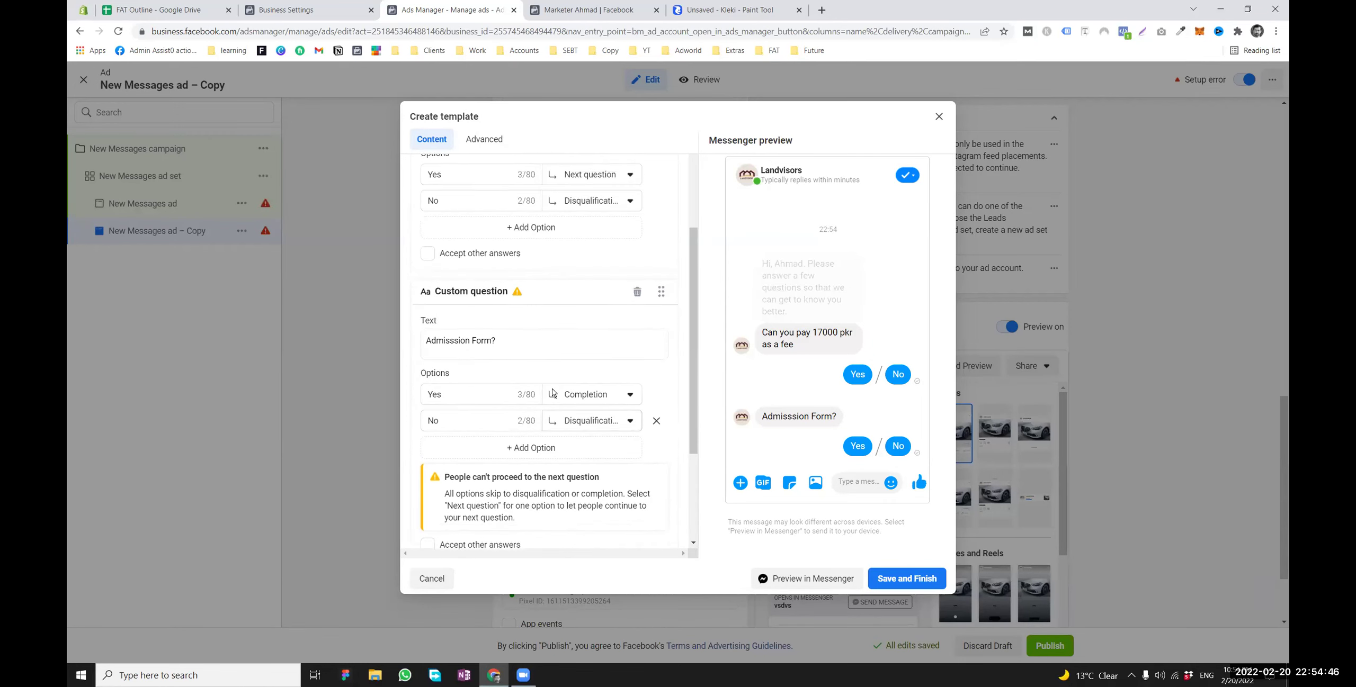
pyautogui.moveTo(445, 240); pyautogui.dragTo(422, 247)
pyautogui.moveTo(445, 459); pyautogui.dragTo(424, 464)
pyautogui.moveTo(445, 239); pyautogui.dragTo(412, 248)
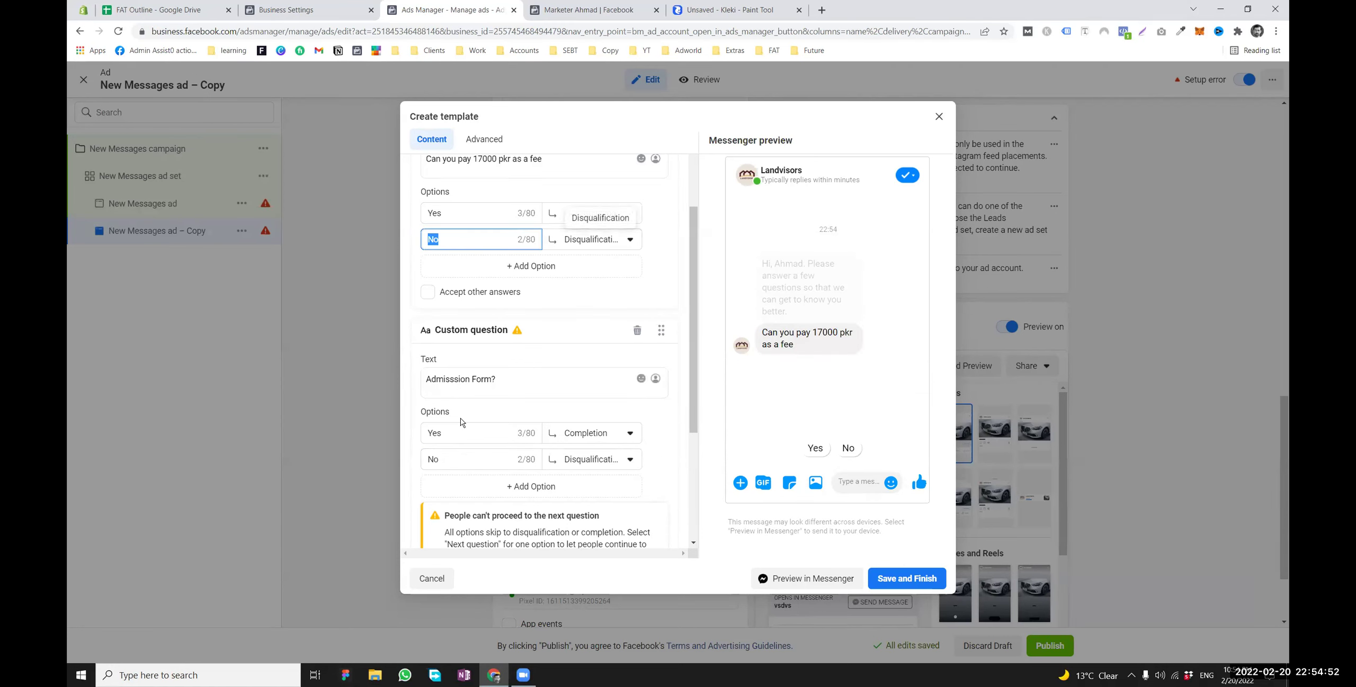
pyautogui.moveTo(446, 459); pyautogui.dragTo(426, 462)
pyautogui.scroll(-1, 499, 479)
pyautogui.scroll(-3, 498, 480)
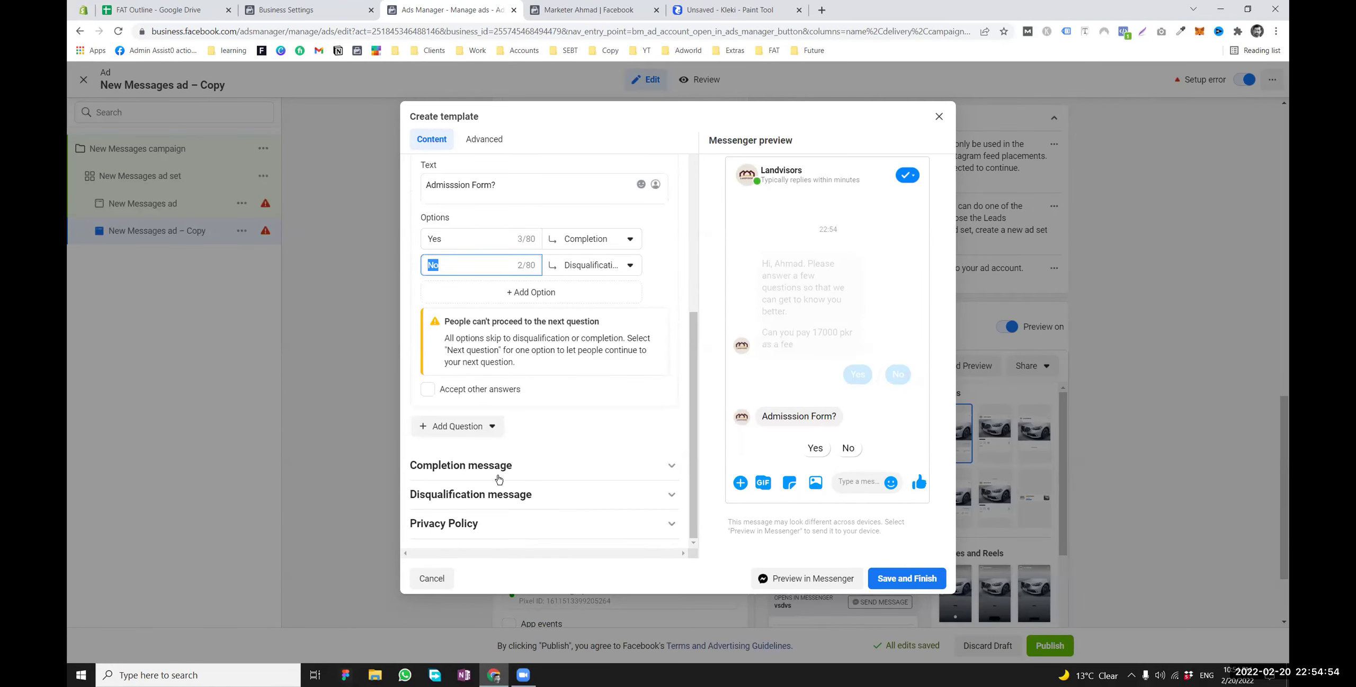
# Append "We hope to see you soon again." to the disqualification message and collapse the message sections
pyautogui.click(511, 499)
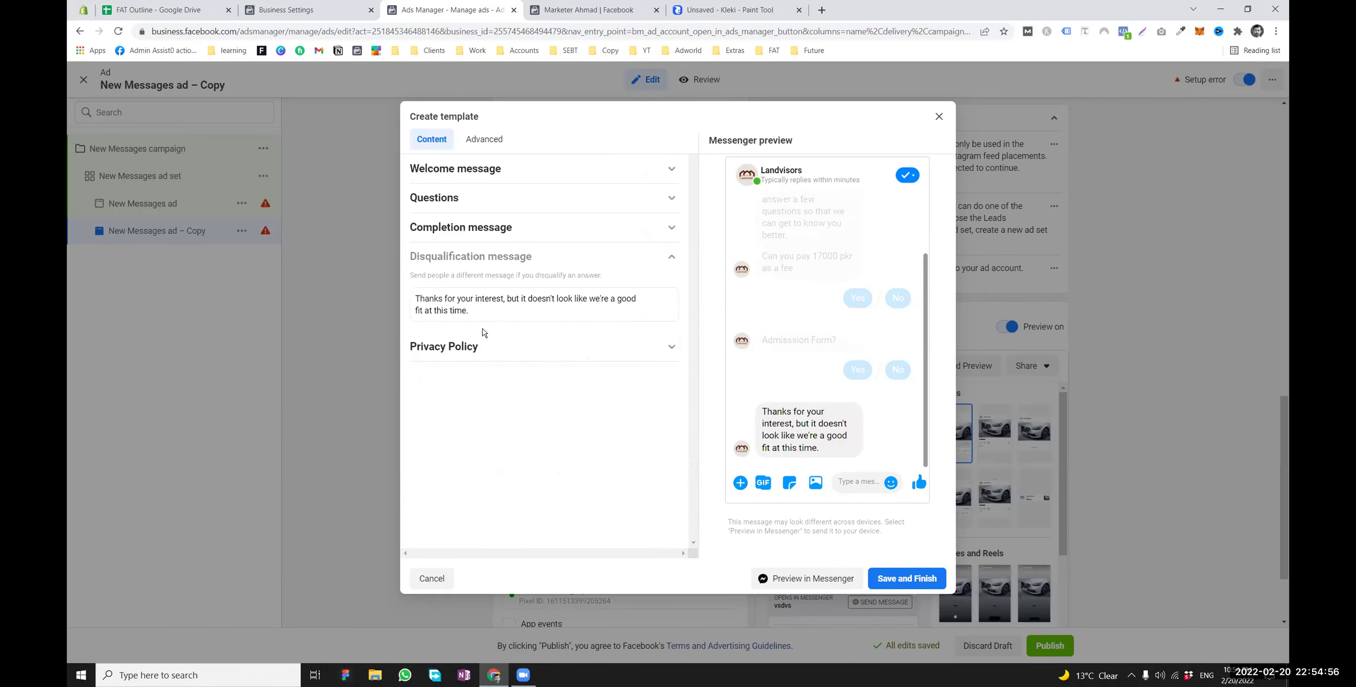
pyautogui.moveTo(477, 312); pyautogui.dragTo(383, 290)
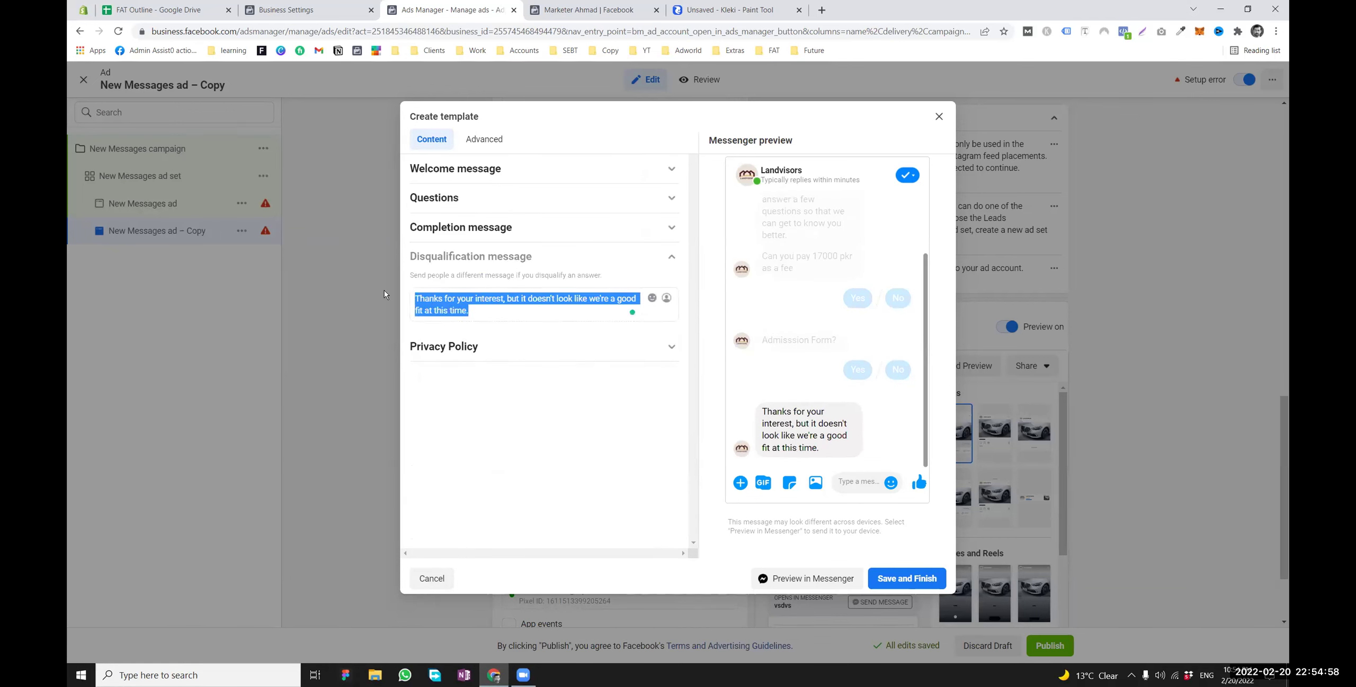
pyautogui.click(481, 315)
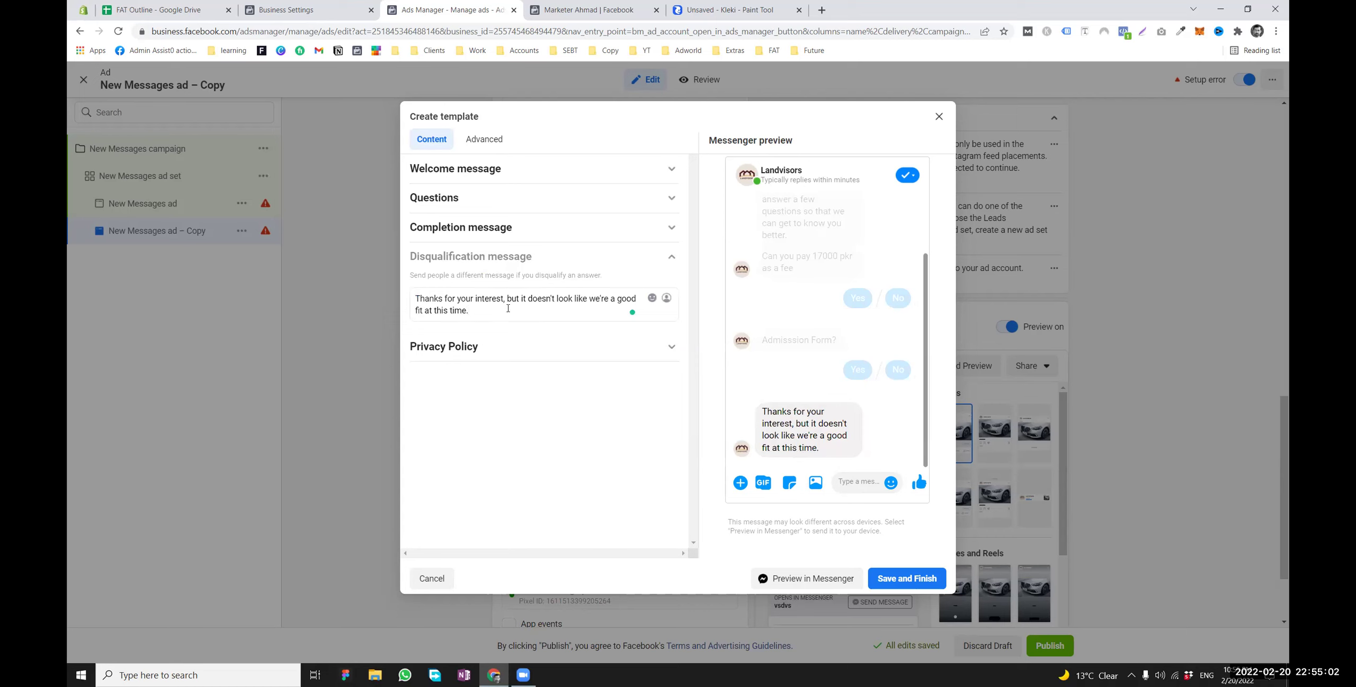
pyautogui.write('We hope to see ')
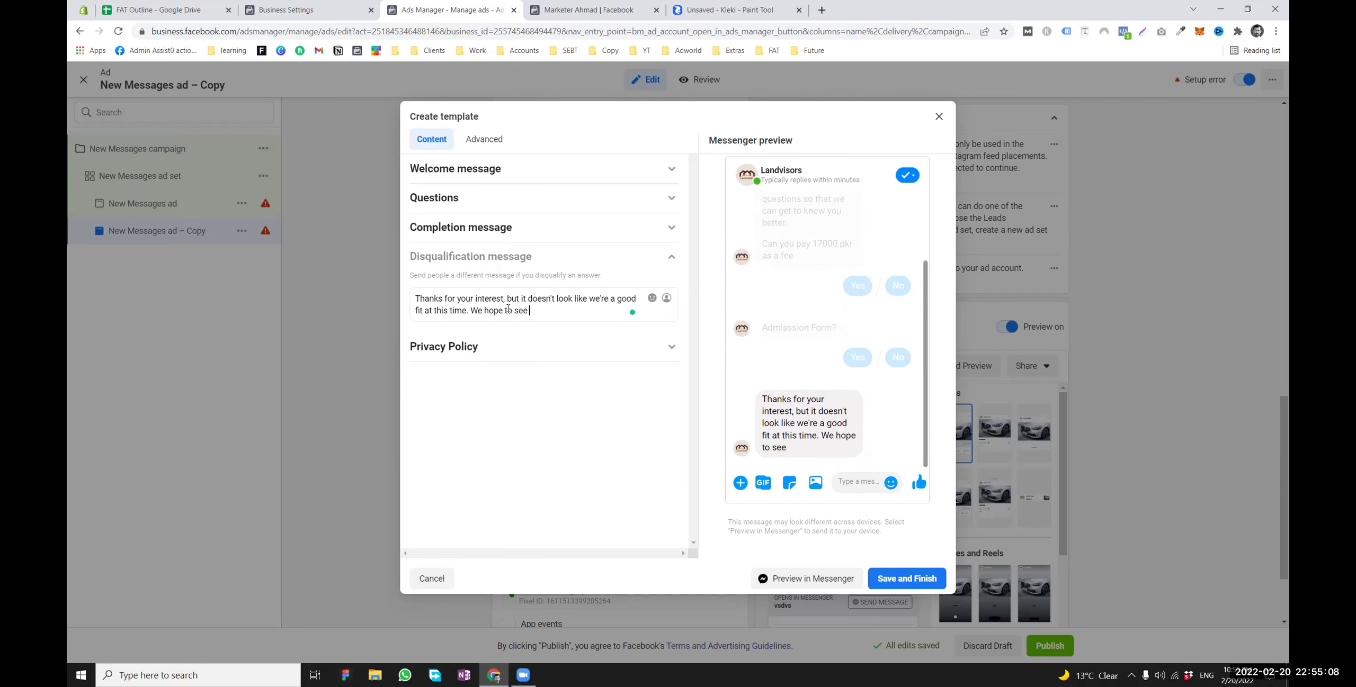
pyautogui.write('you soon again.')
pyautogui.click(656, 259)
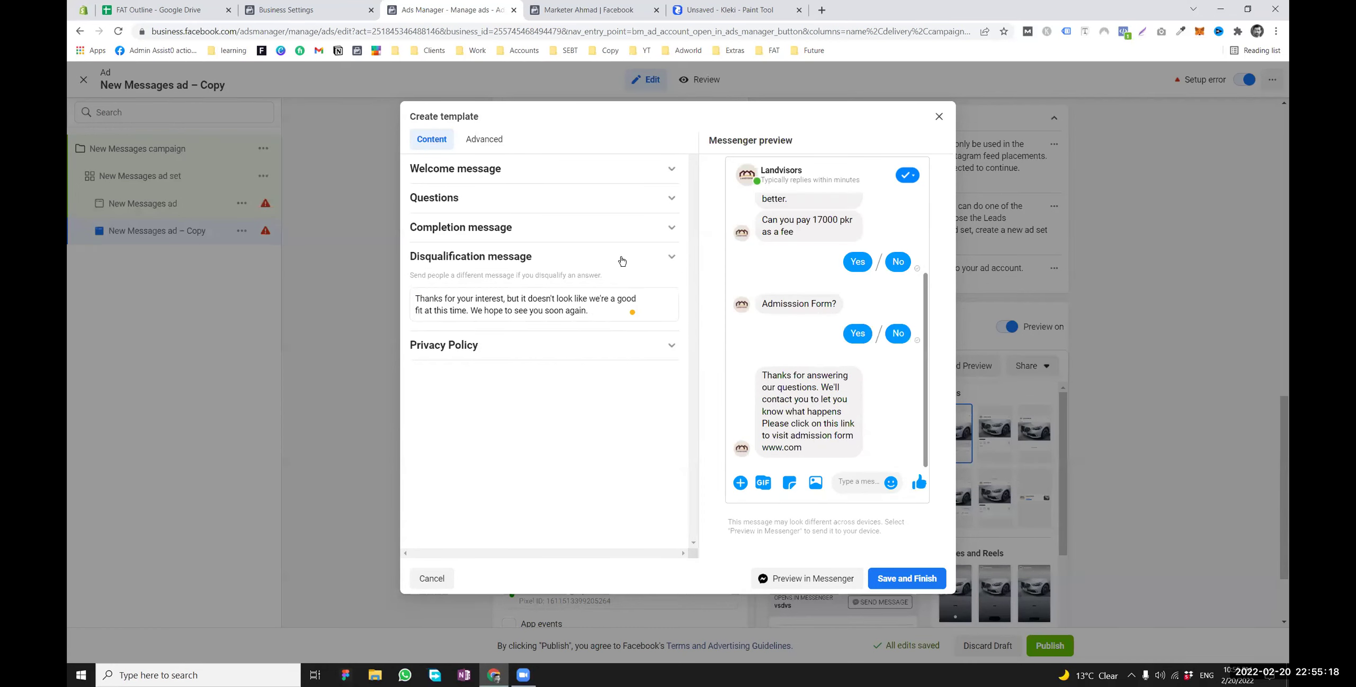
pyautogui.click(549, 236)
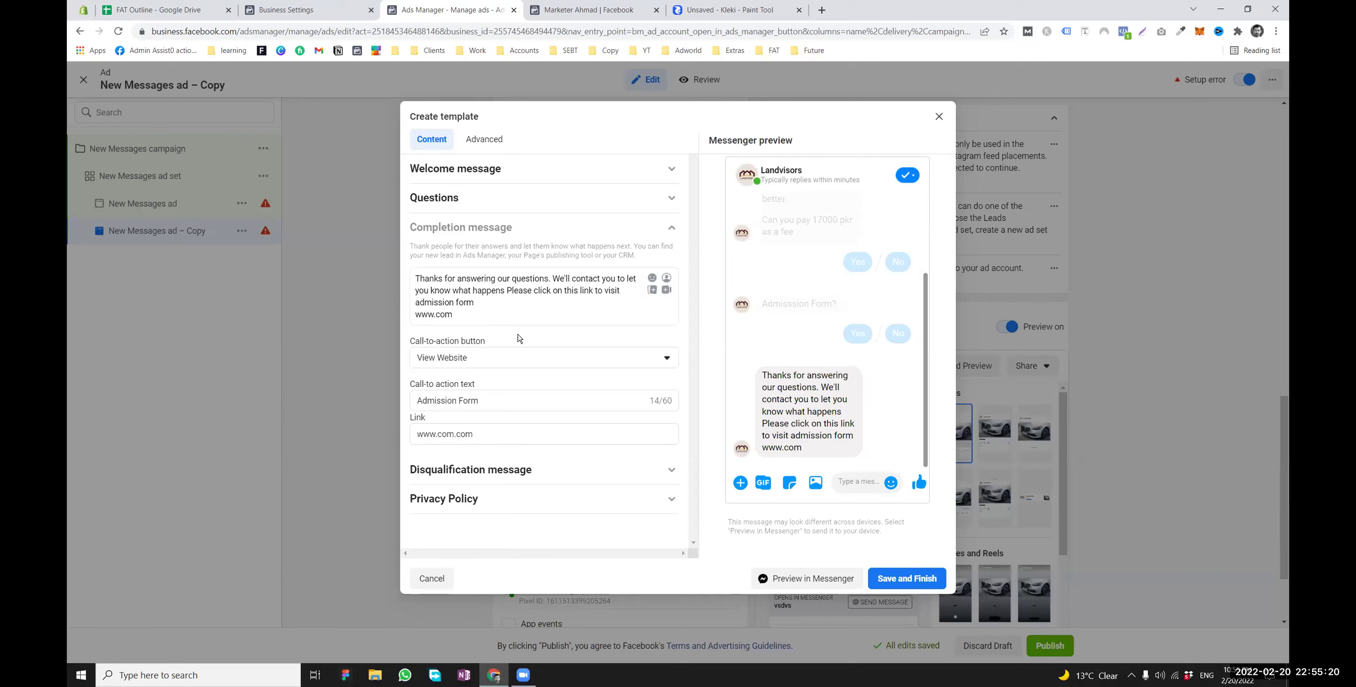
pyautogui.click(629, 236)
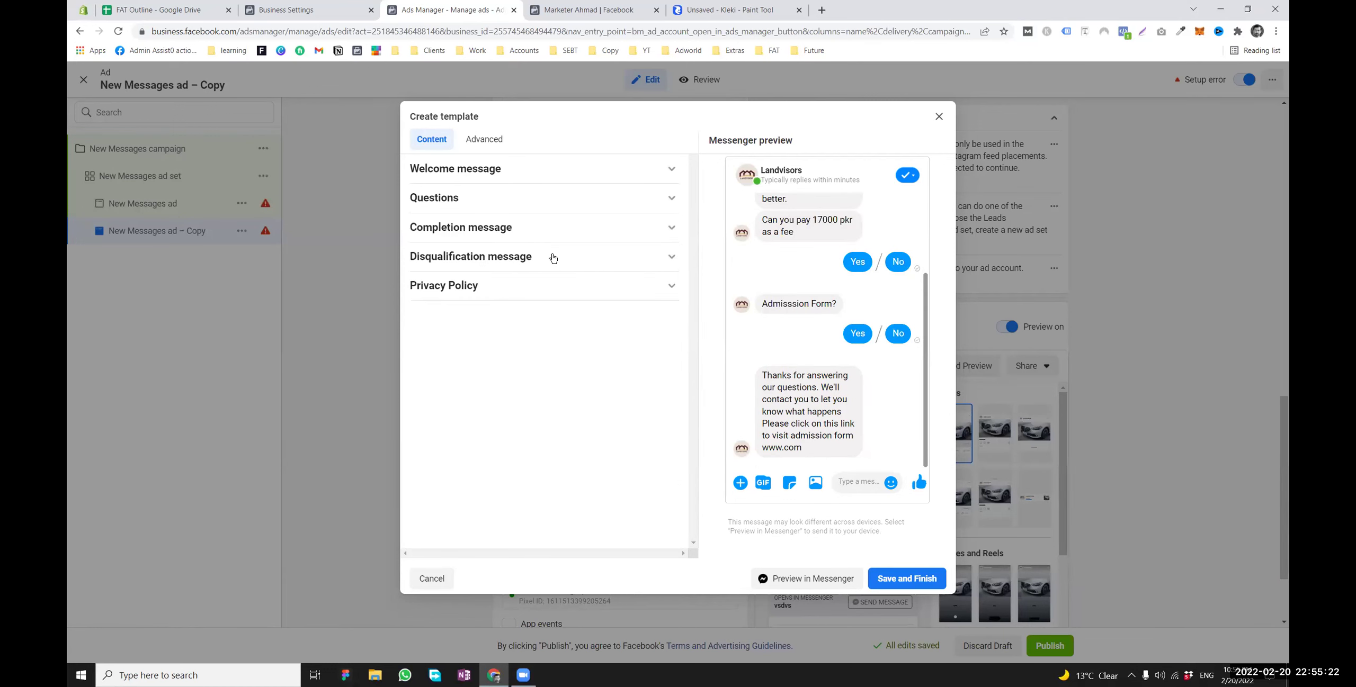
# Expand the template's Privacy Policy section and load toolsofchef.com in a new browser tab
pyautogui.click(483, 289)
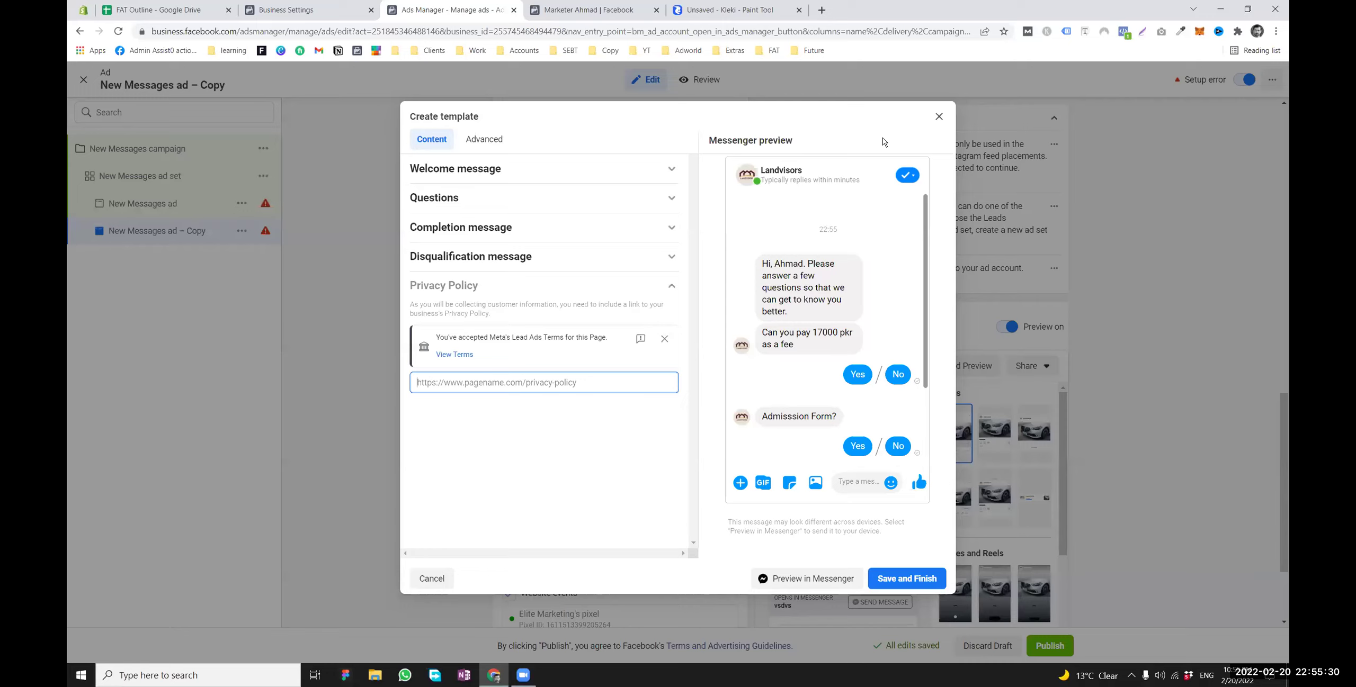
pyautogui.click(820, 11)
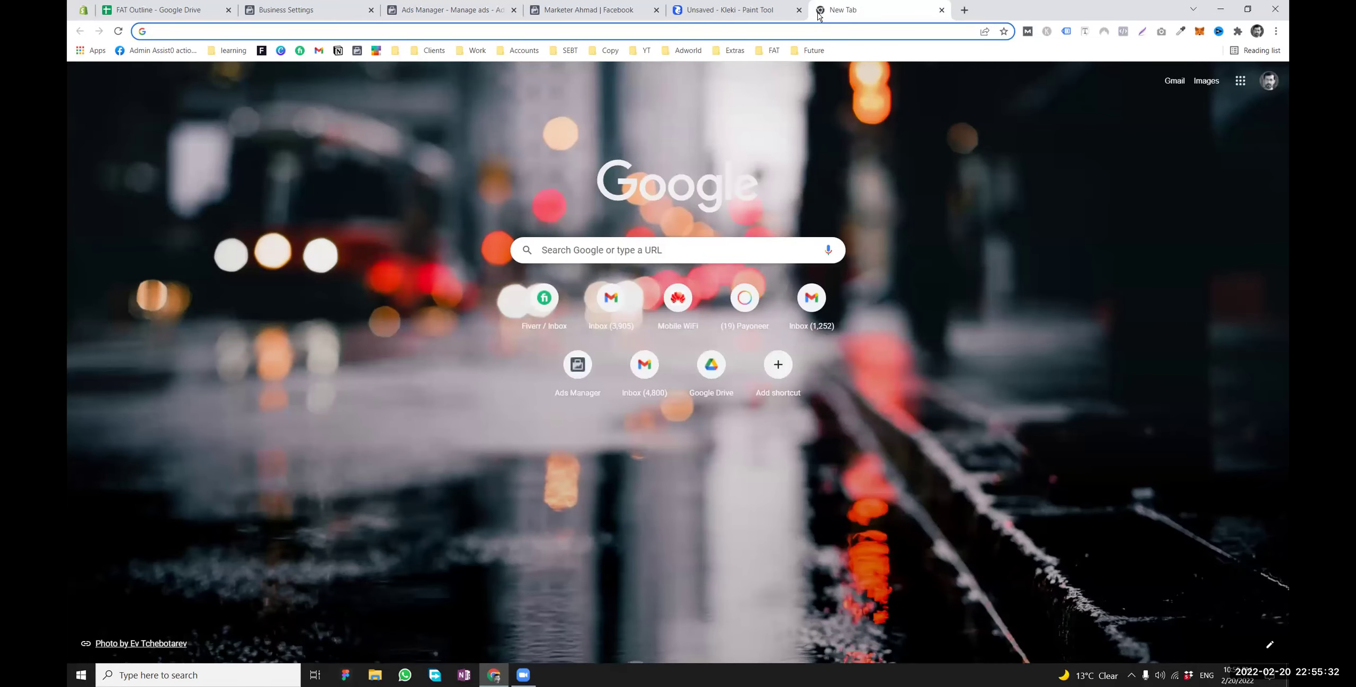
pyautogui.write('toolsofchef.com')
pyautogui.press('Return')
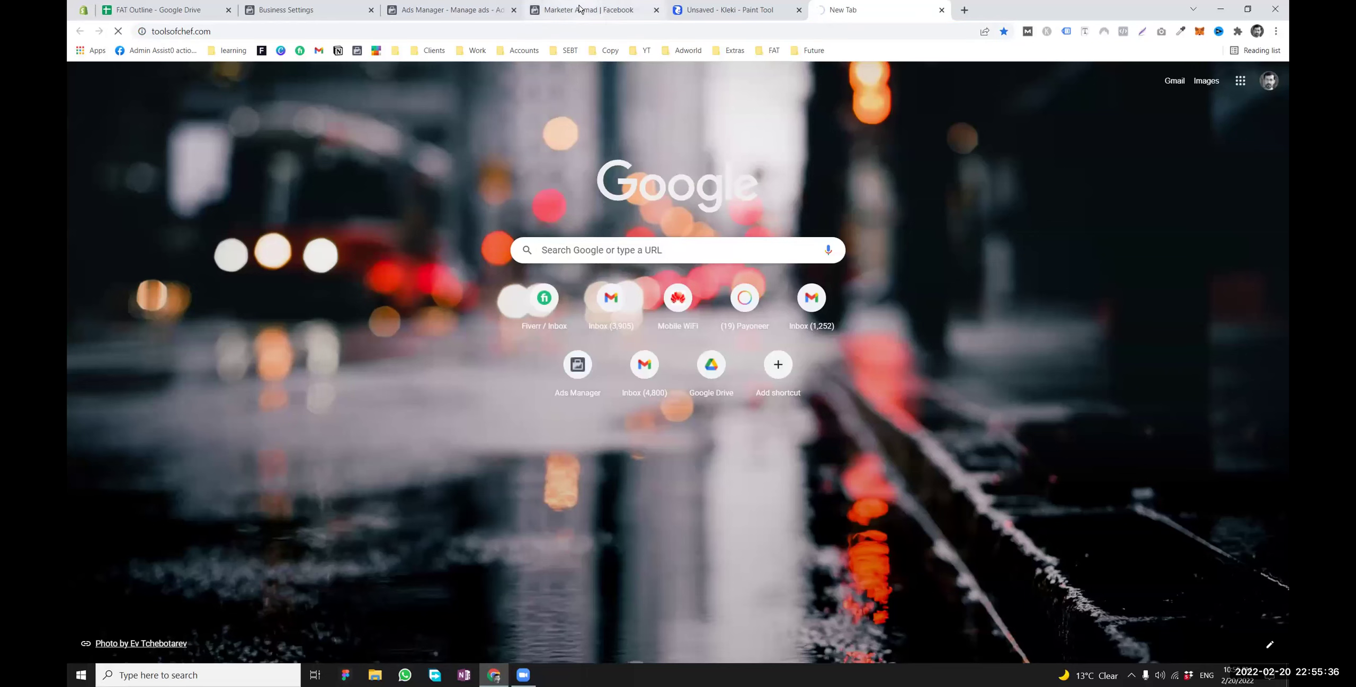
pyautogui.click(551, 9)
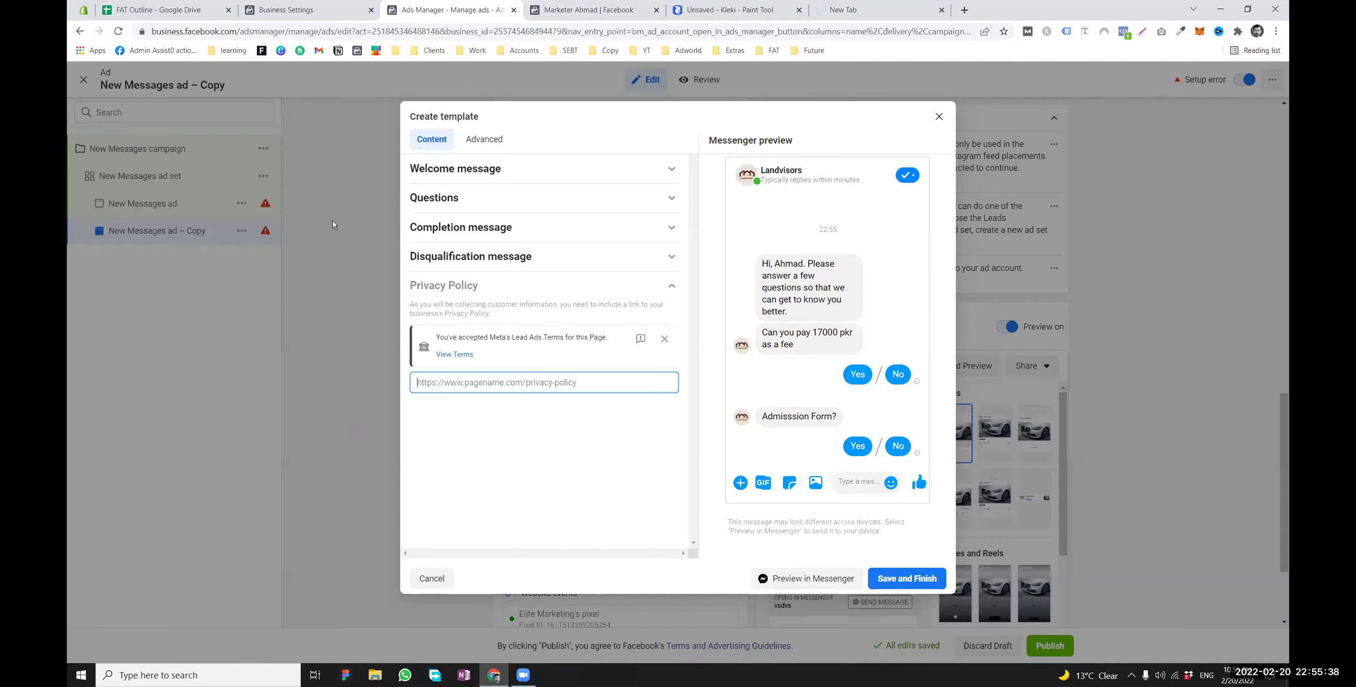
pyautogui.click(550, 8)
pyautogui.click(296, 10)
pyautogui.click(450, 10)
pyautogui.click(873, 9)
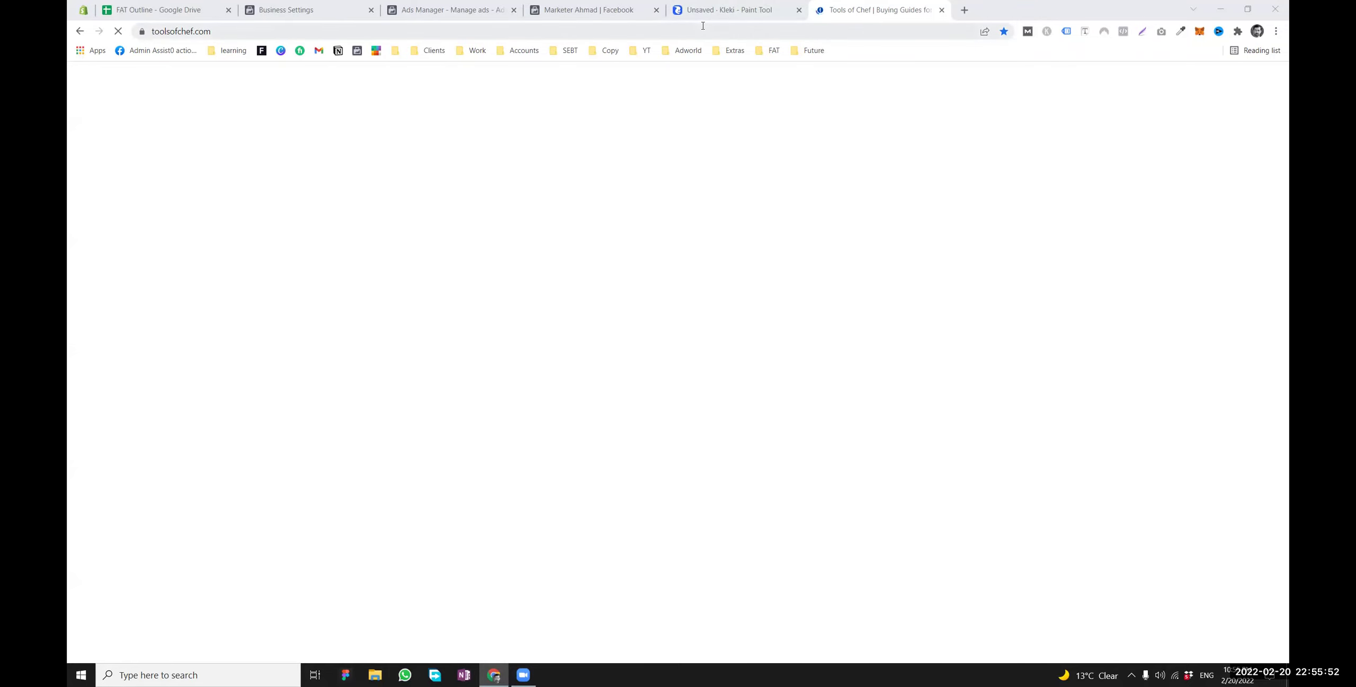
pyautogui.click(483, 9)
pyautogui.click(894, 10)
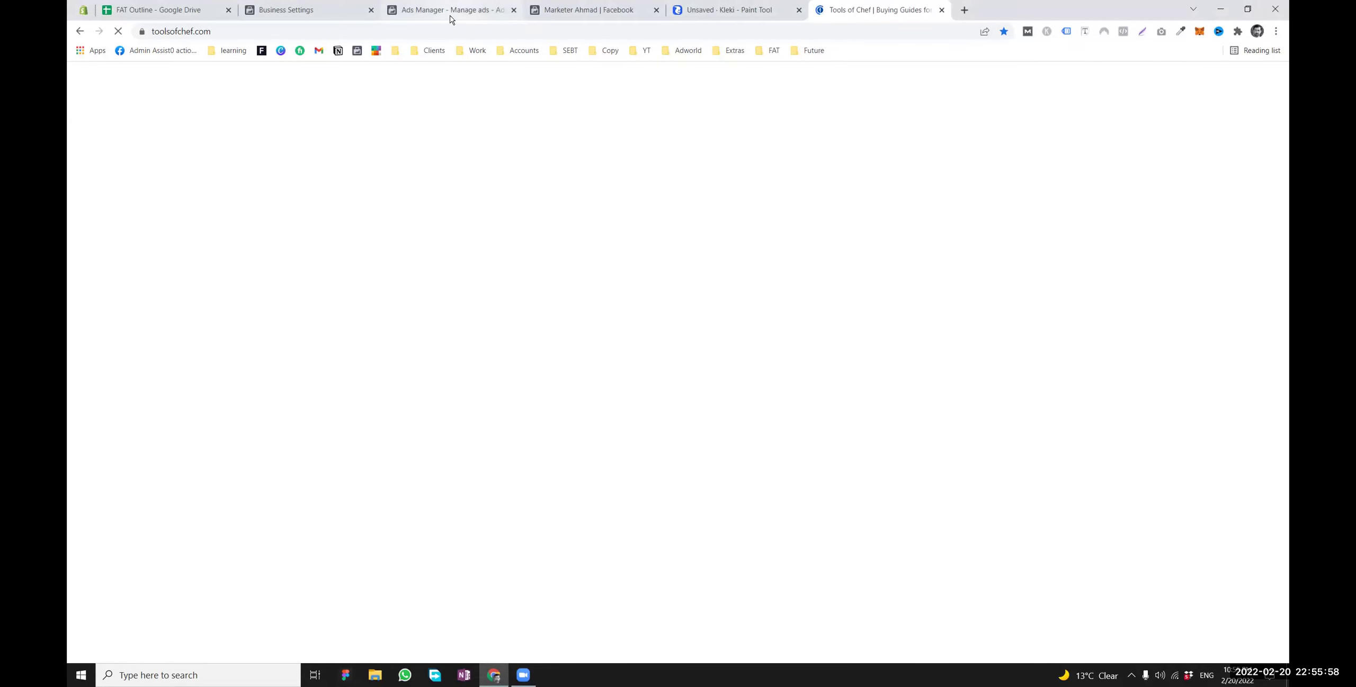
pyautogui.click(427, 19)
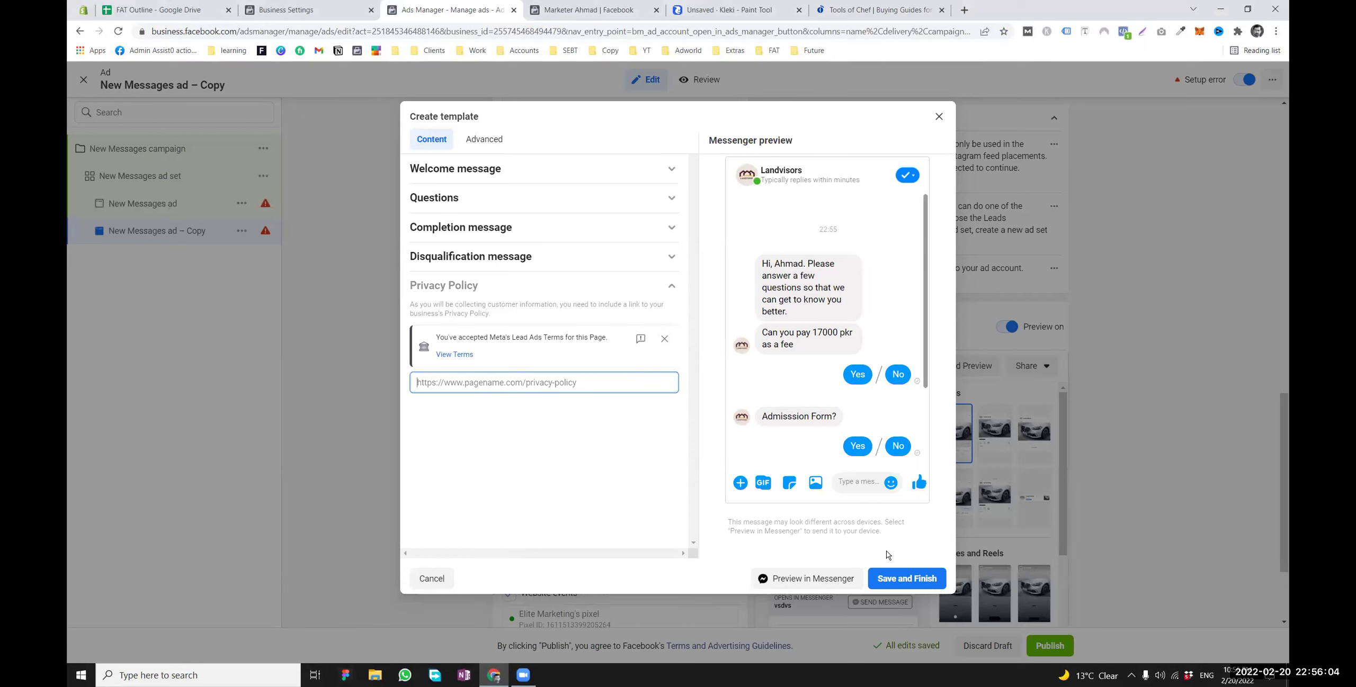
# Examine the template's advanced settings, including the Block send API option, and return to its content settings
pyautogui.click(502, 133)
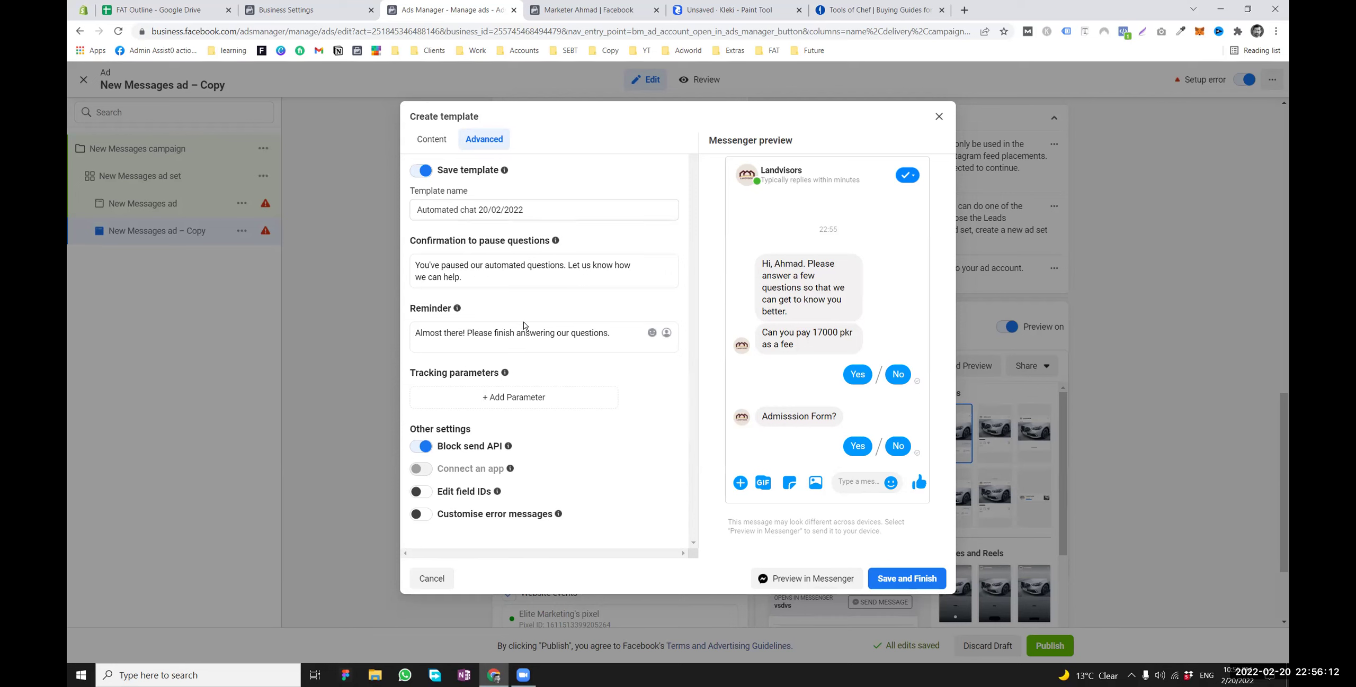
pyautogui.moveTo(509, 449)
pyautogui.click(427, 136)
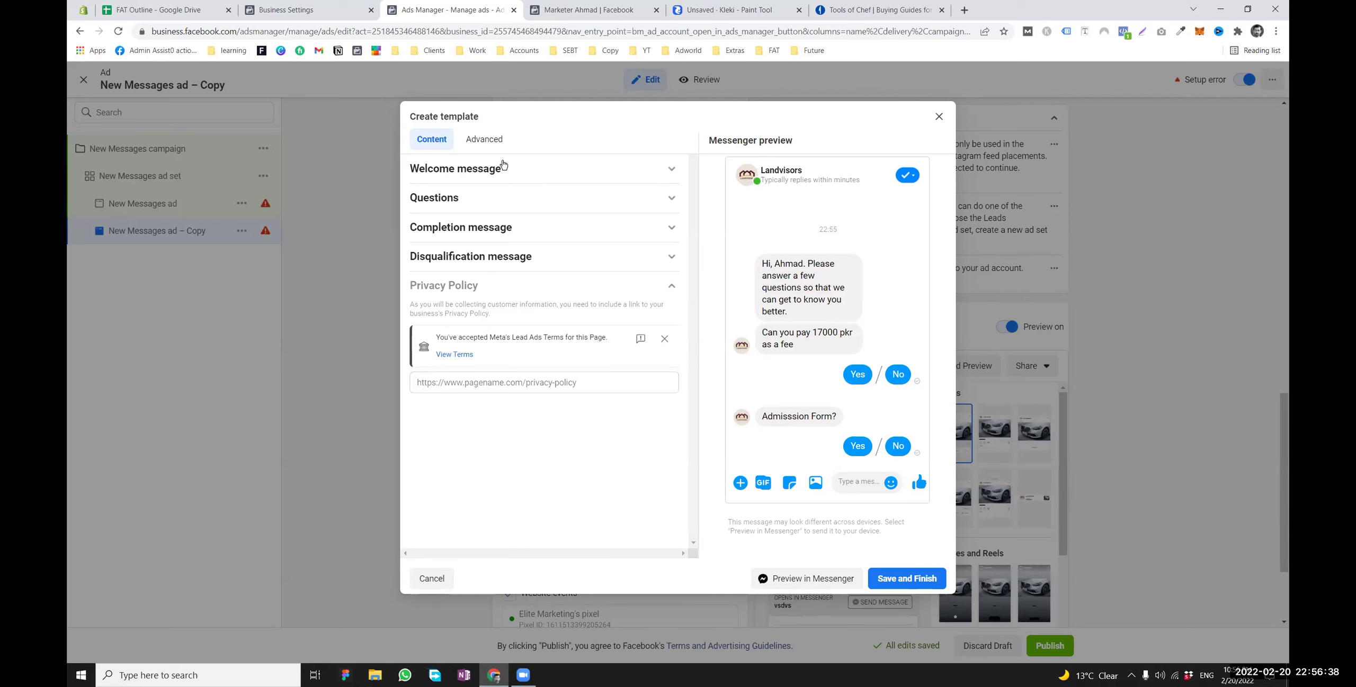
# Discard the automated chat template without saving it
pyautogui.click(940, 117)
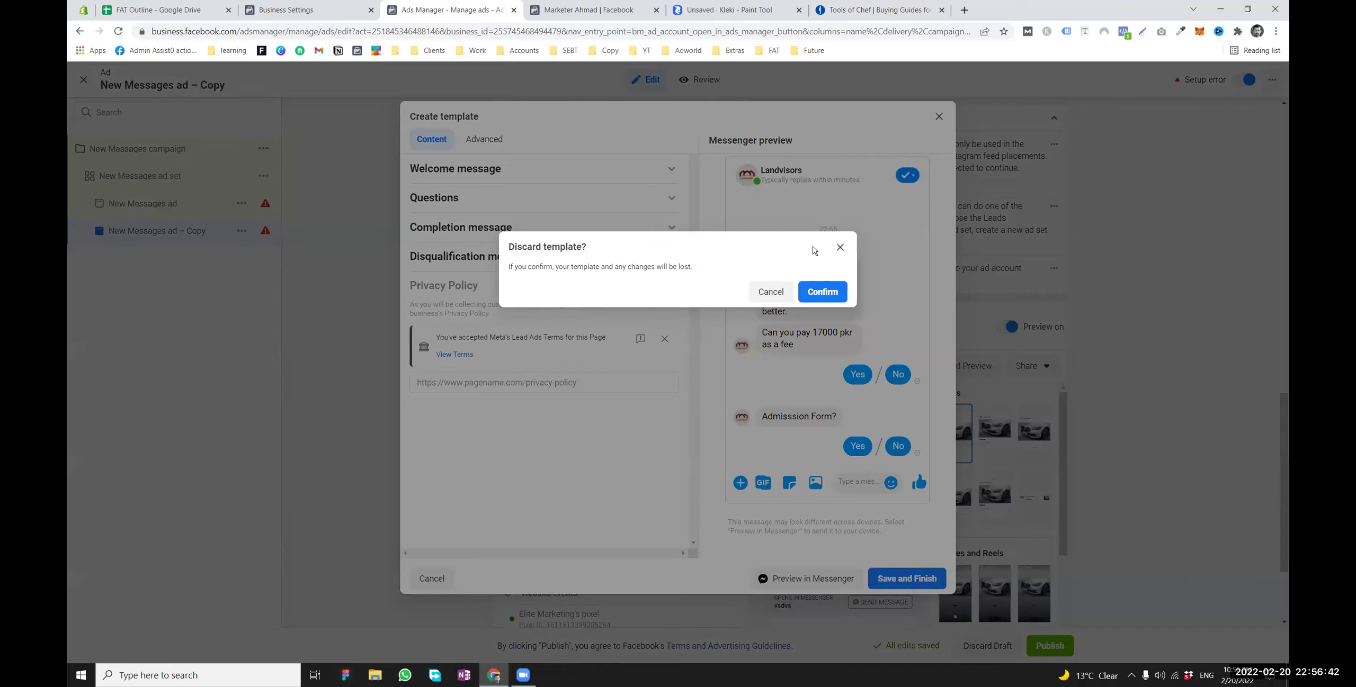
pyautogui.click(775, 291)
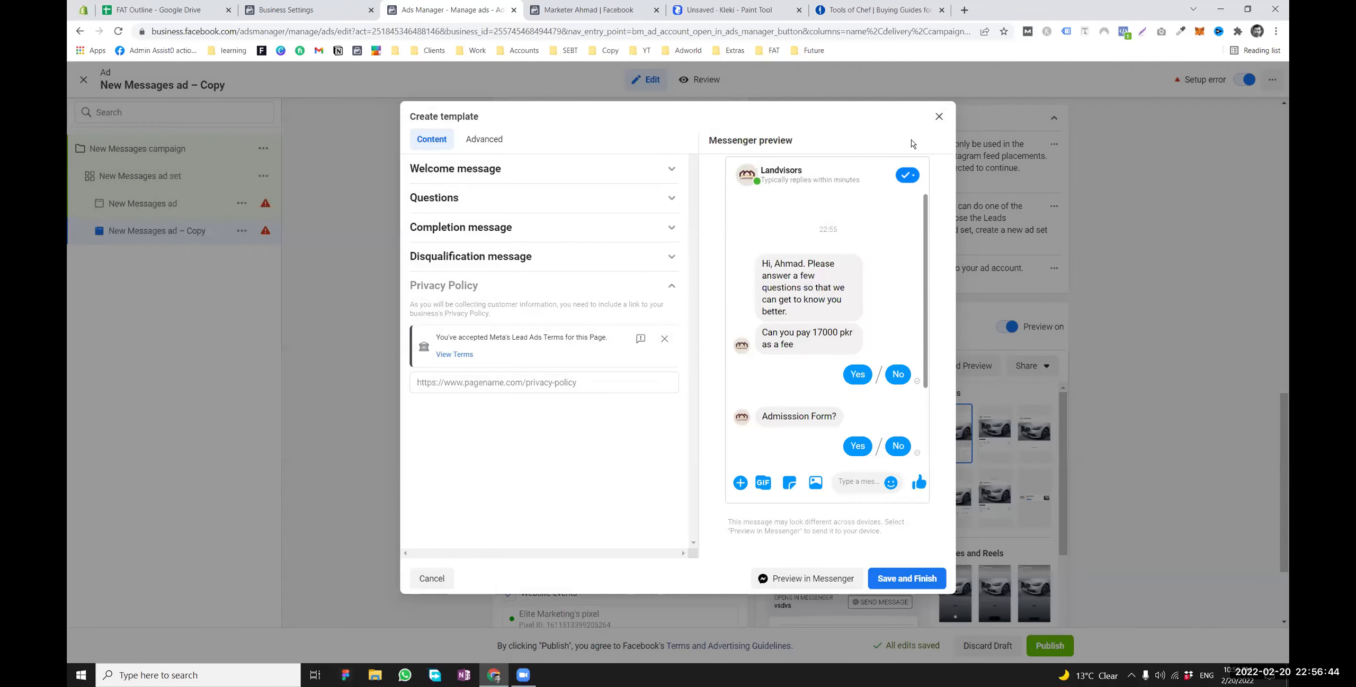
pyautogui.click(939, 117)
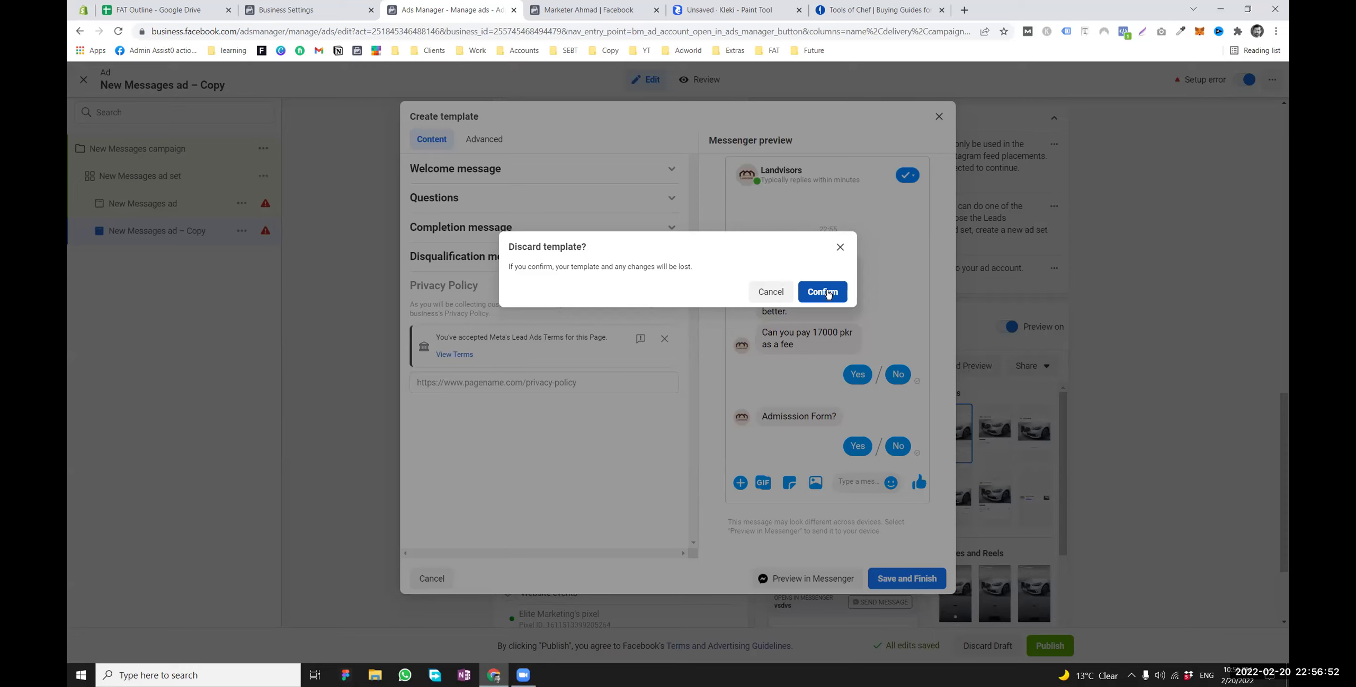
pyautogui.click(822, 292)
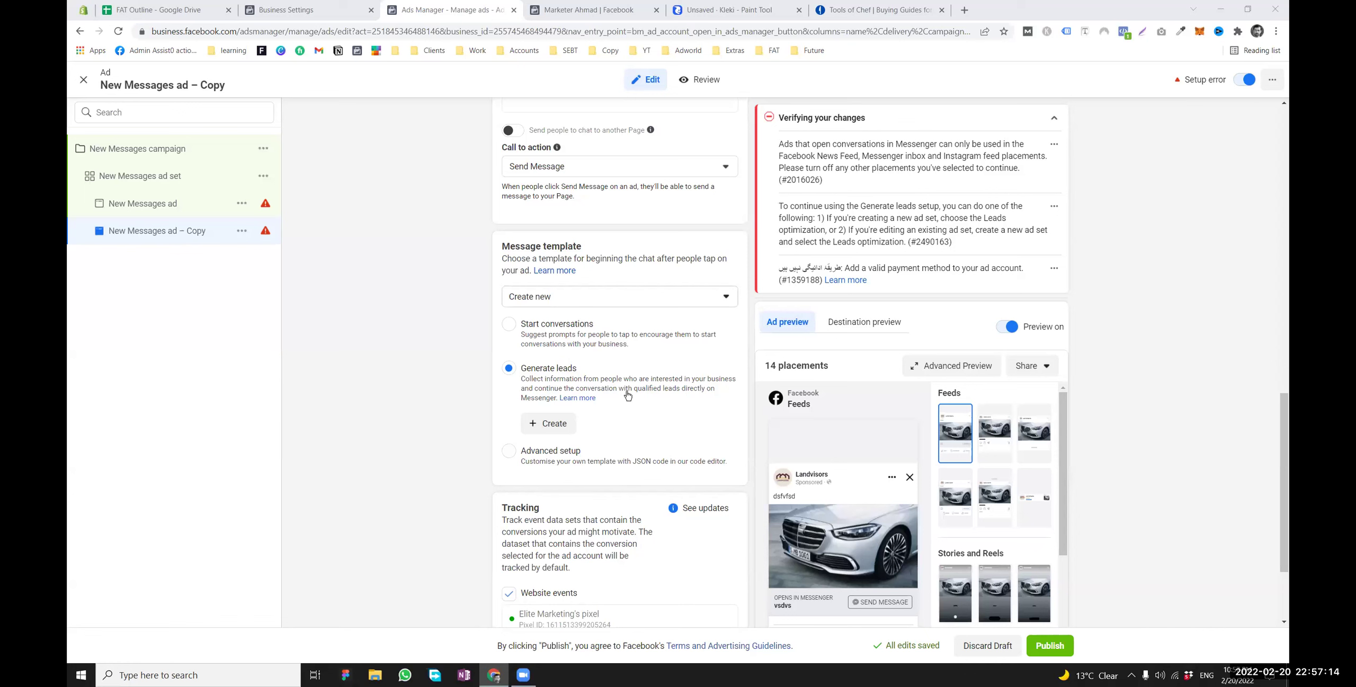
# Choose Advanced setup as the message template type for the copied messages ad
pyautogui.click(545, 458)
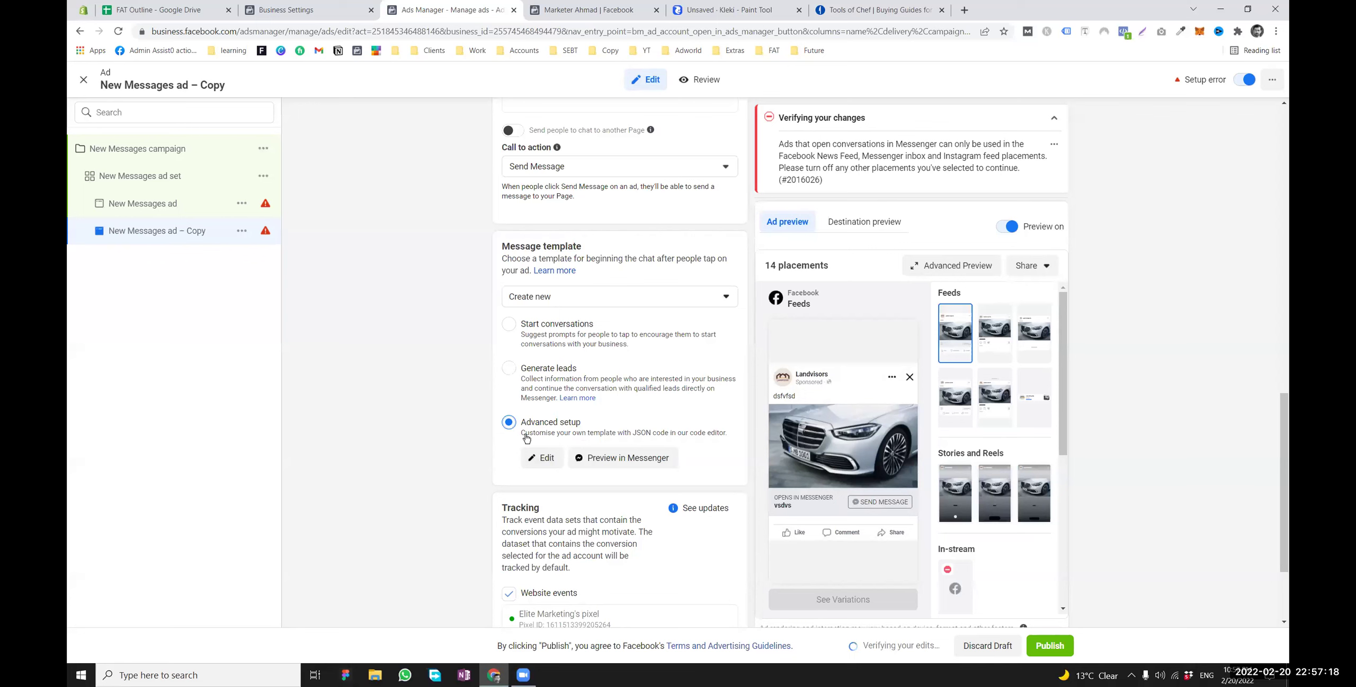
pyautogui.moveTo(632, 434); pyautogui.dragTo(716, 434)
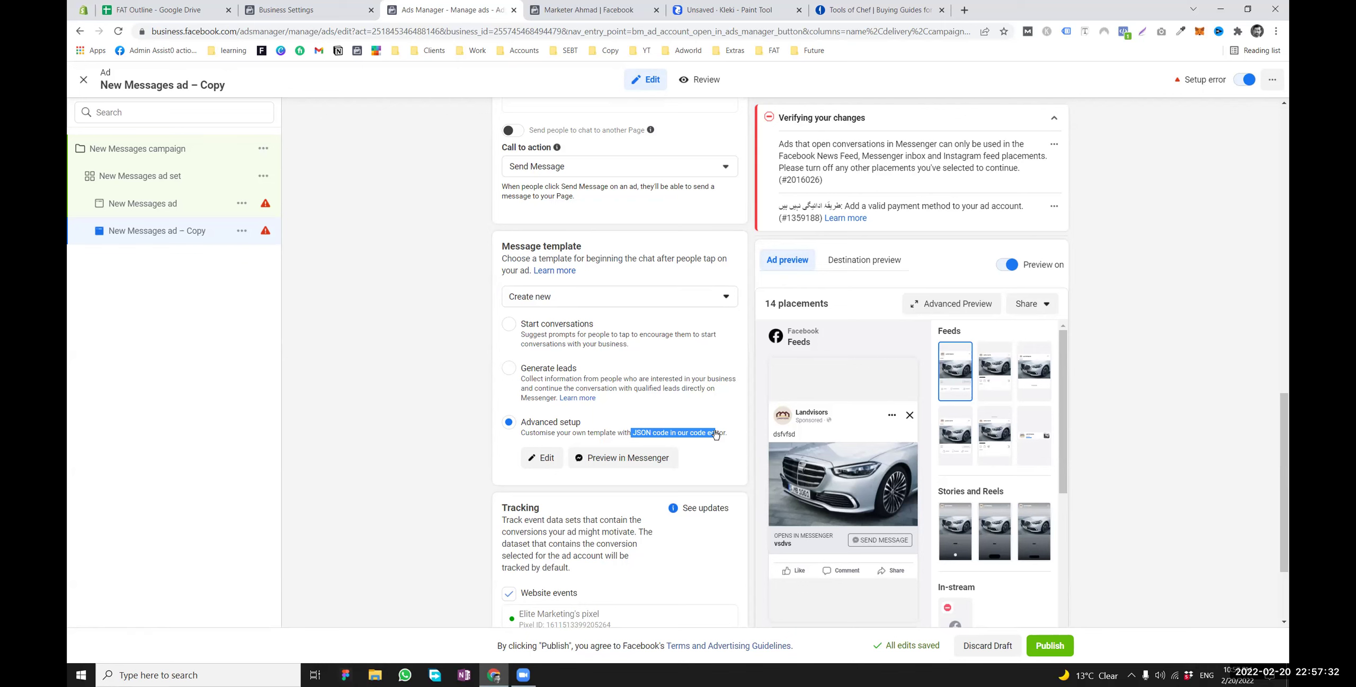
pyautogui.doubleClick(642, 432)
pyautogui.click(509, 369)
pyautogui.click(509, 450)
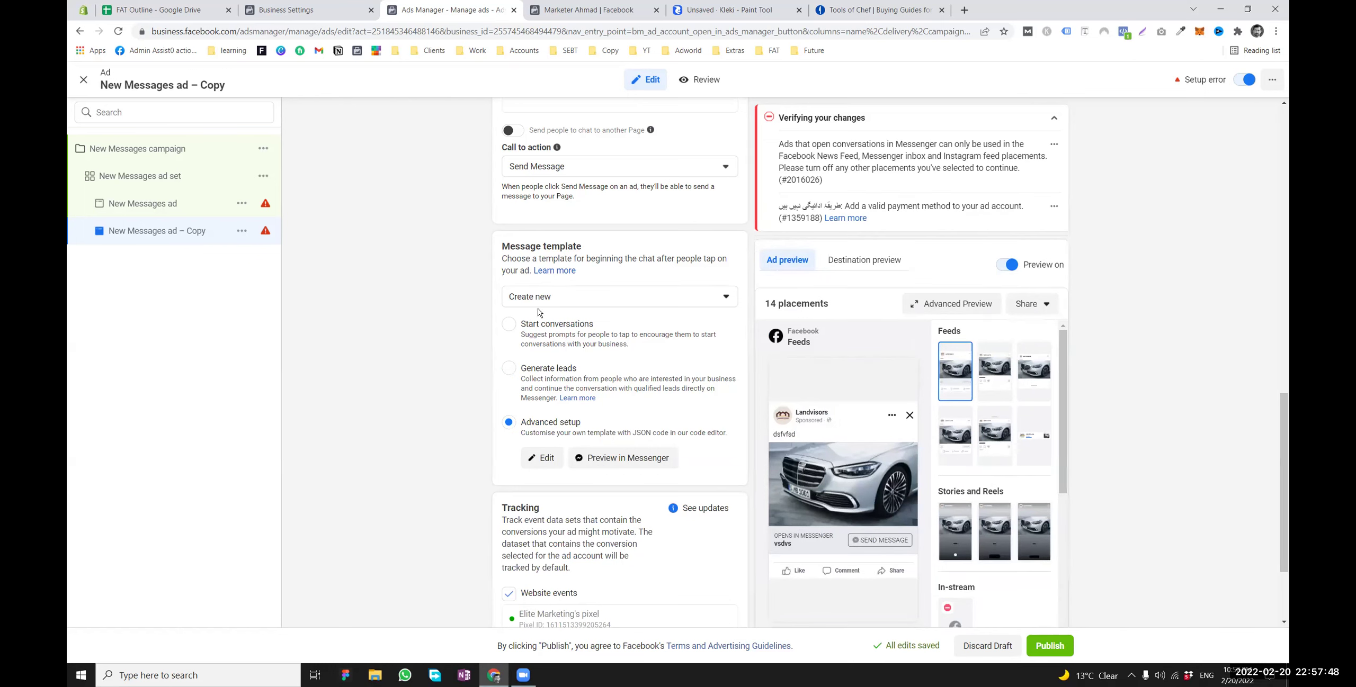
# Close the ad editor without publishing, keeping the changes as drafts
pyautogui.scroll(-3, 516, 371)
pyautogui.scroll(2, 526, 382)
pyautogui.scroll(2, 525, 382)
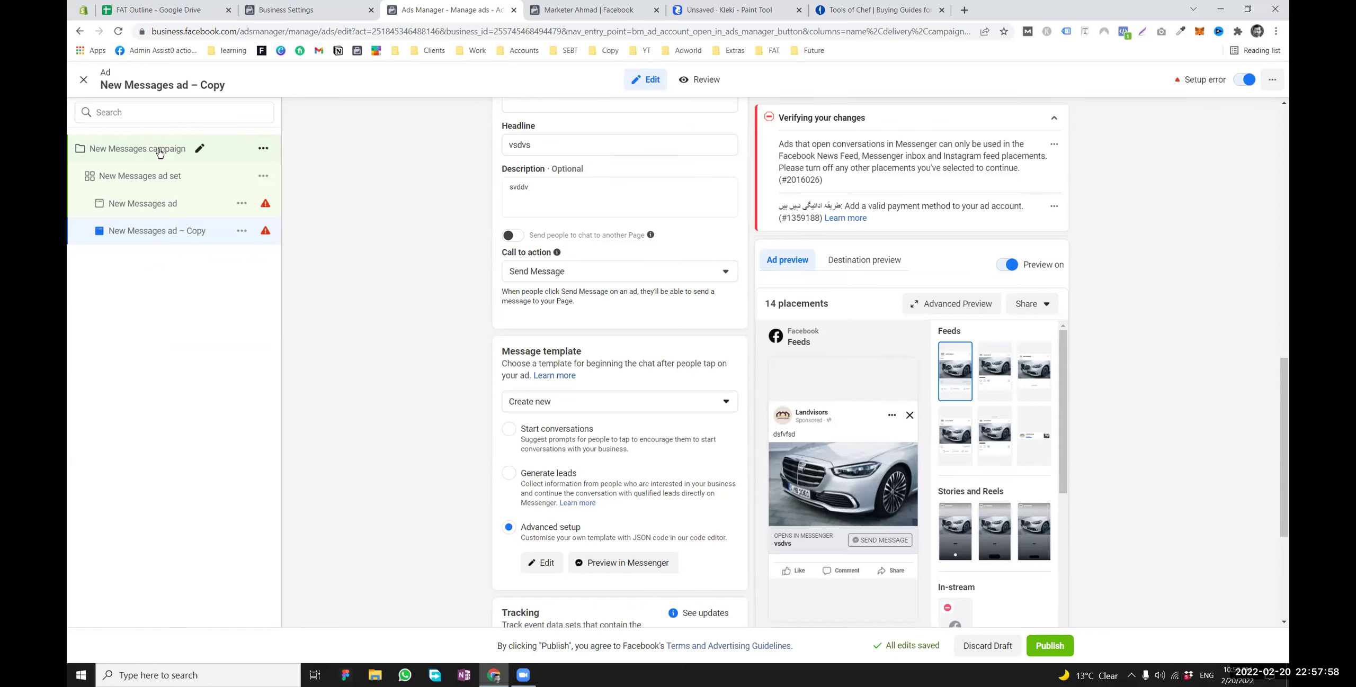
pyautogui.click(83, 80)
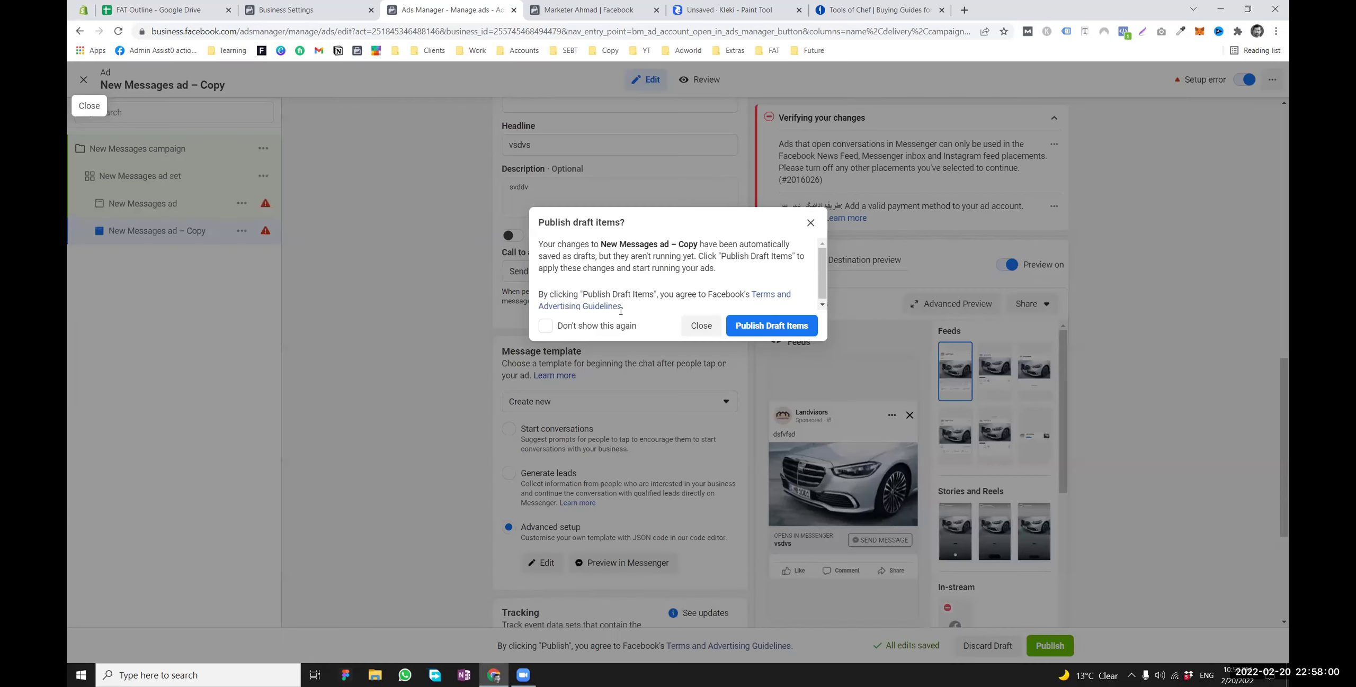
pyautogui.click(690, 327)
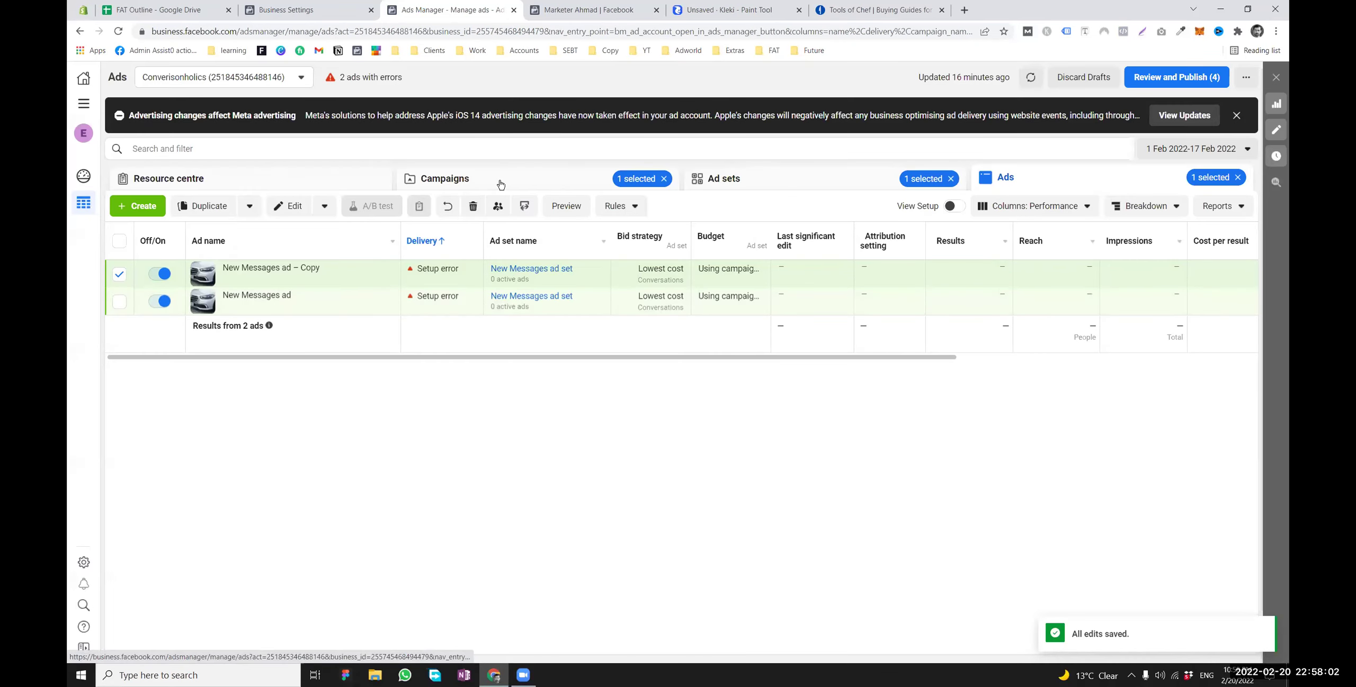
# Create a new campaign with the Lead generation objective
pyautogui.click(154, 208)
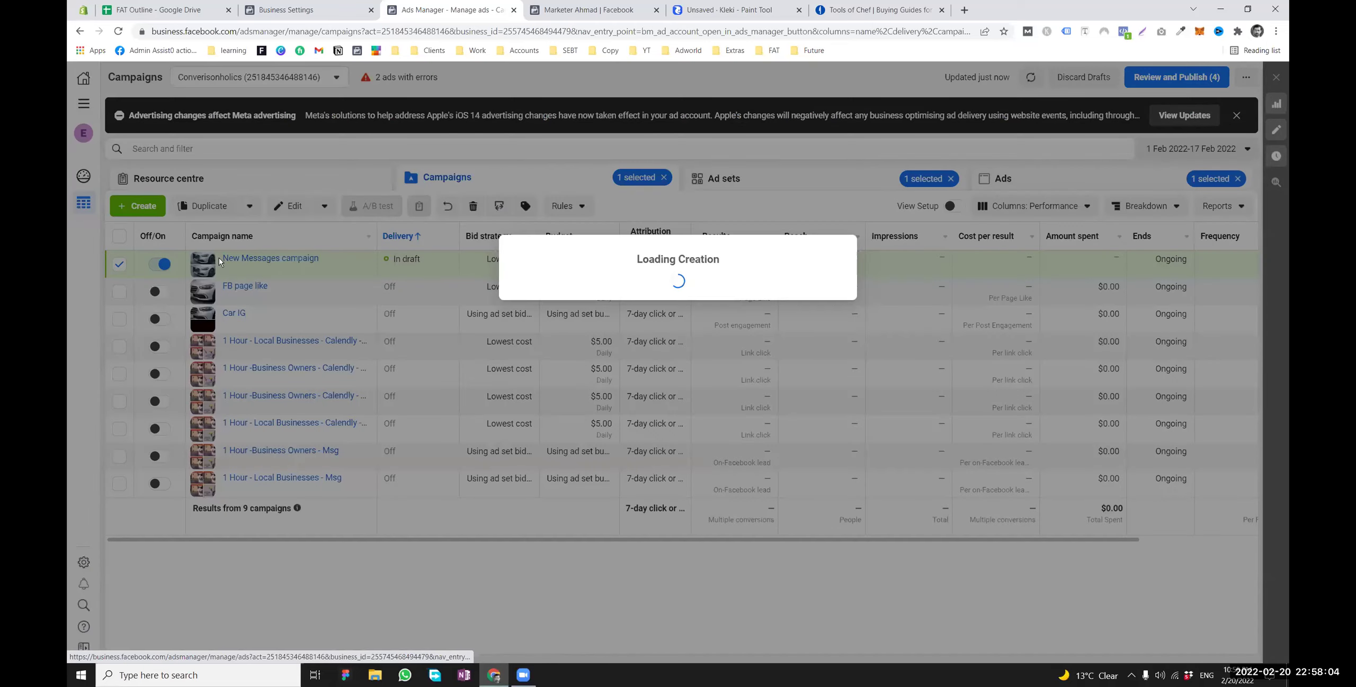
pyautogui.click(669, 348)
pyautogui.click(808, 493)
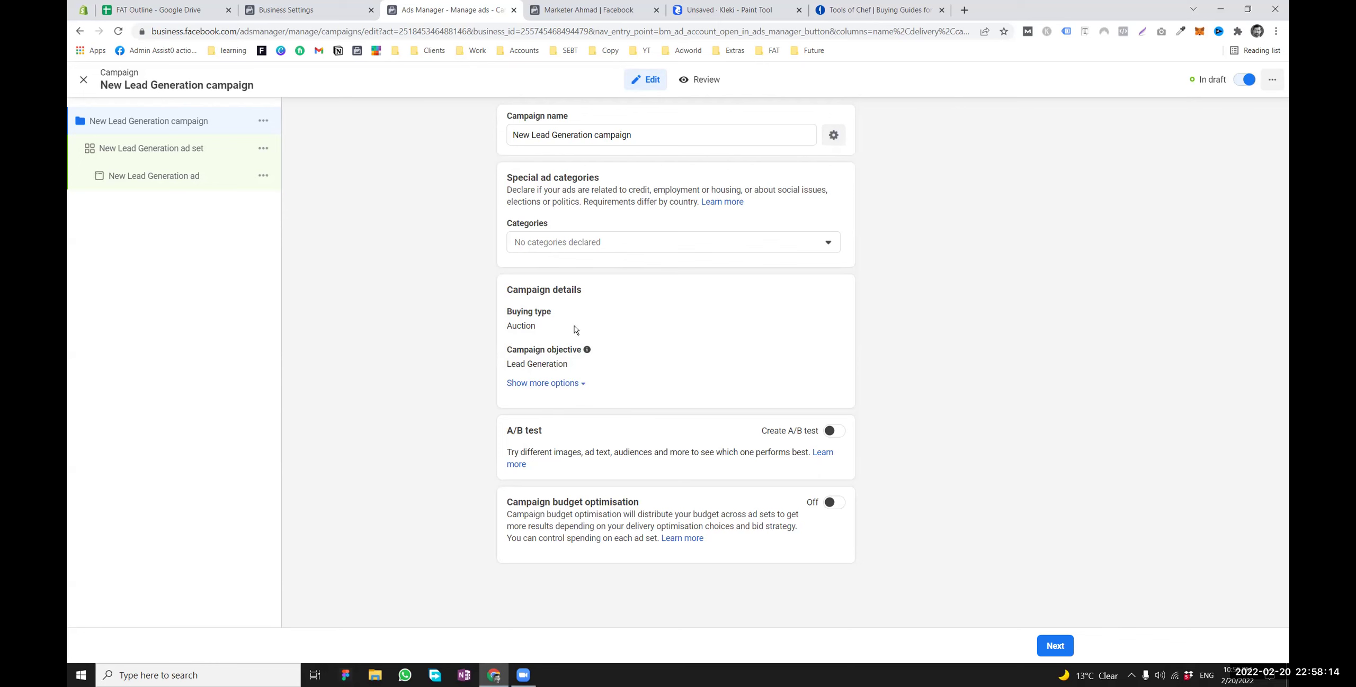
# Open the new lead generation ad set and read the Lead Ads Terms accepted for the Landvisors Page
pyautogui.click(148, 155)
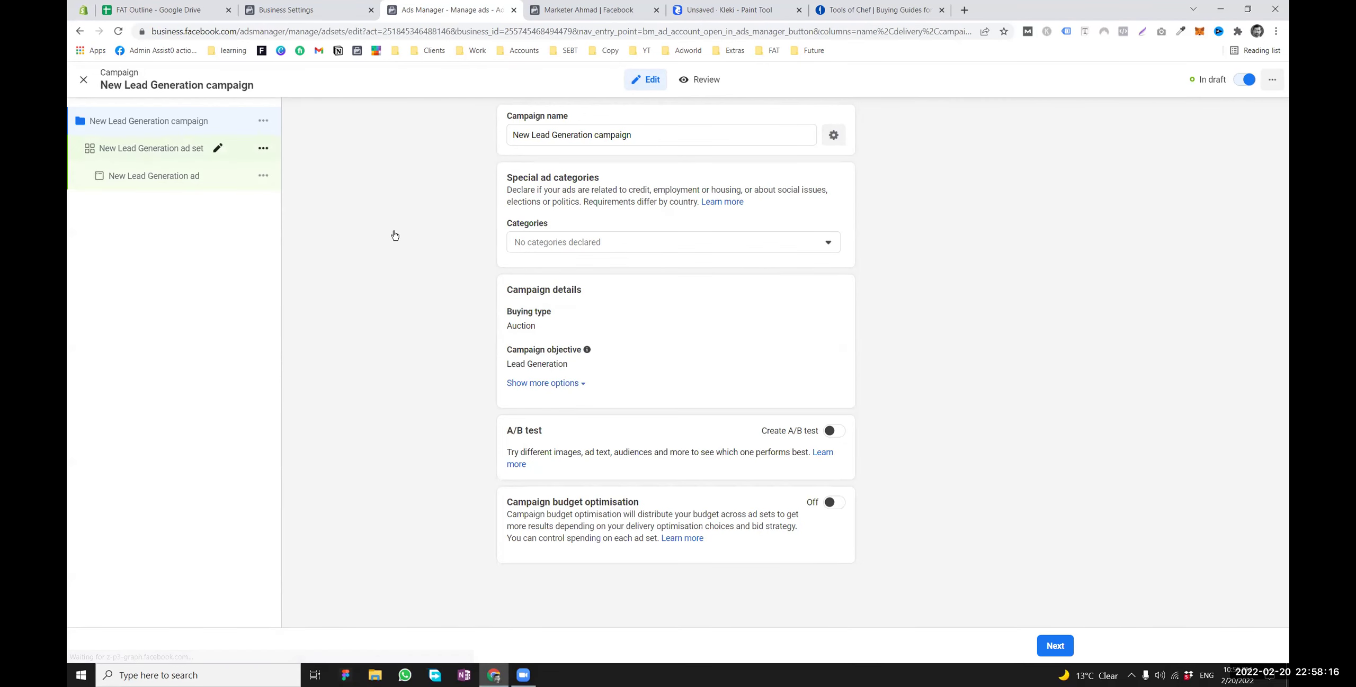
pyautogui.scroll(-3, 528, 285)
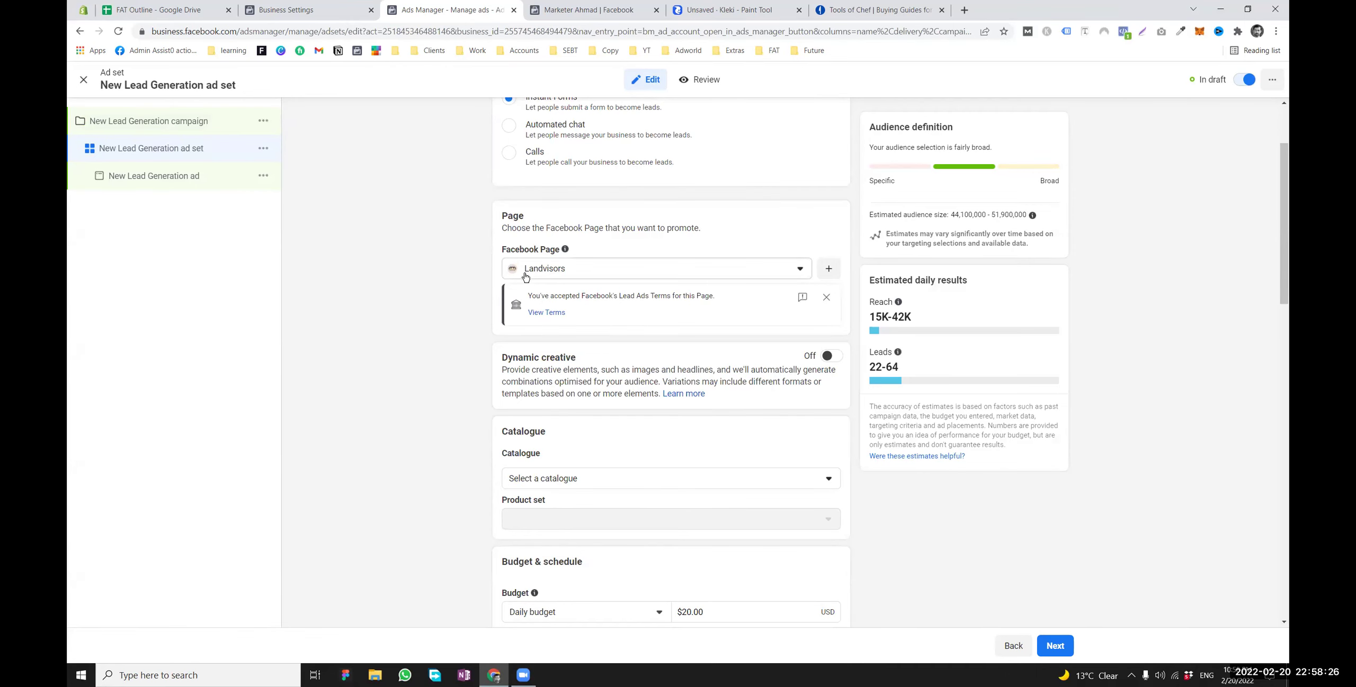
pyautogui.scroll(2, 551, 295)
pyautogui.scroll(-1, 548, 307)
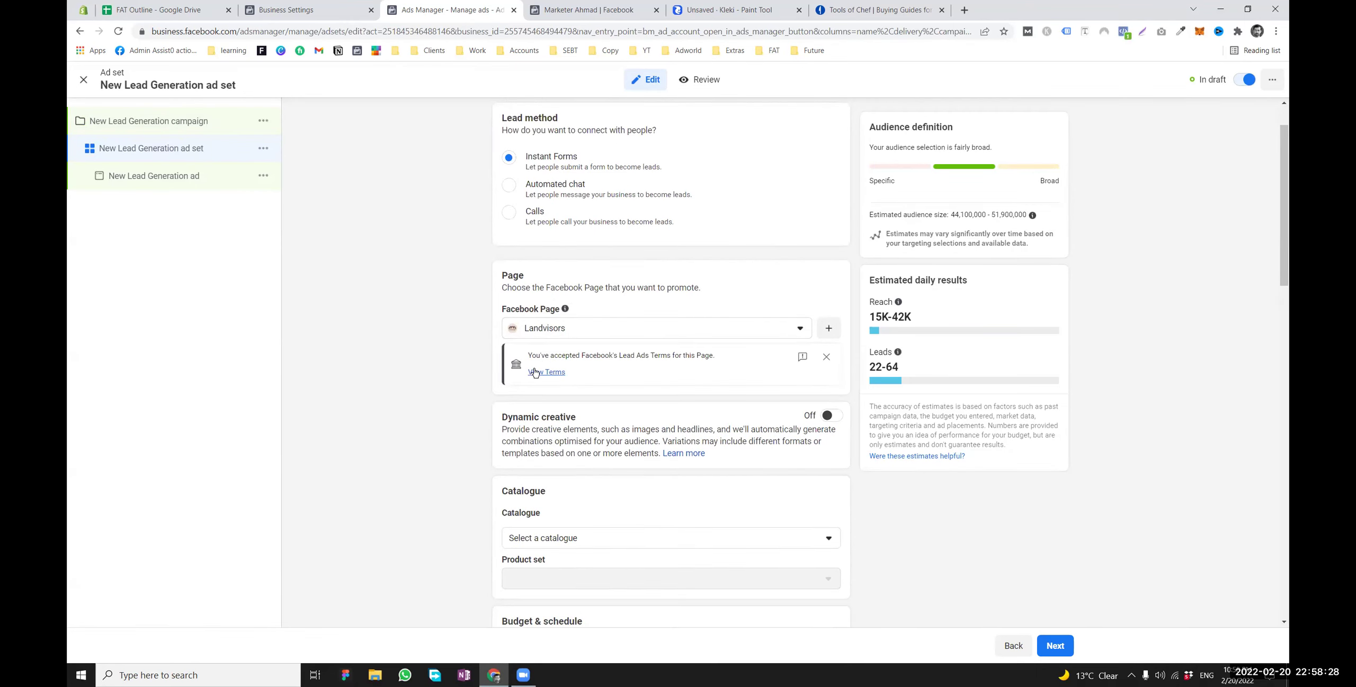
pyautogui.click(537, 374)
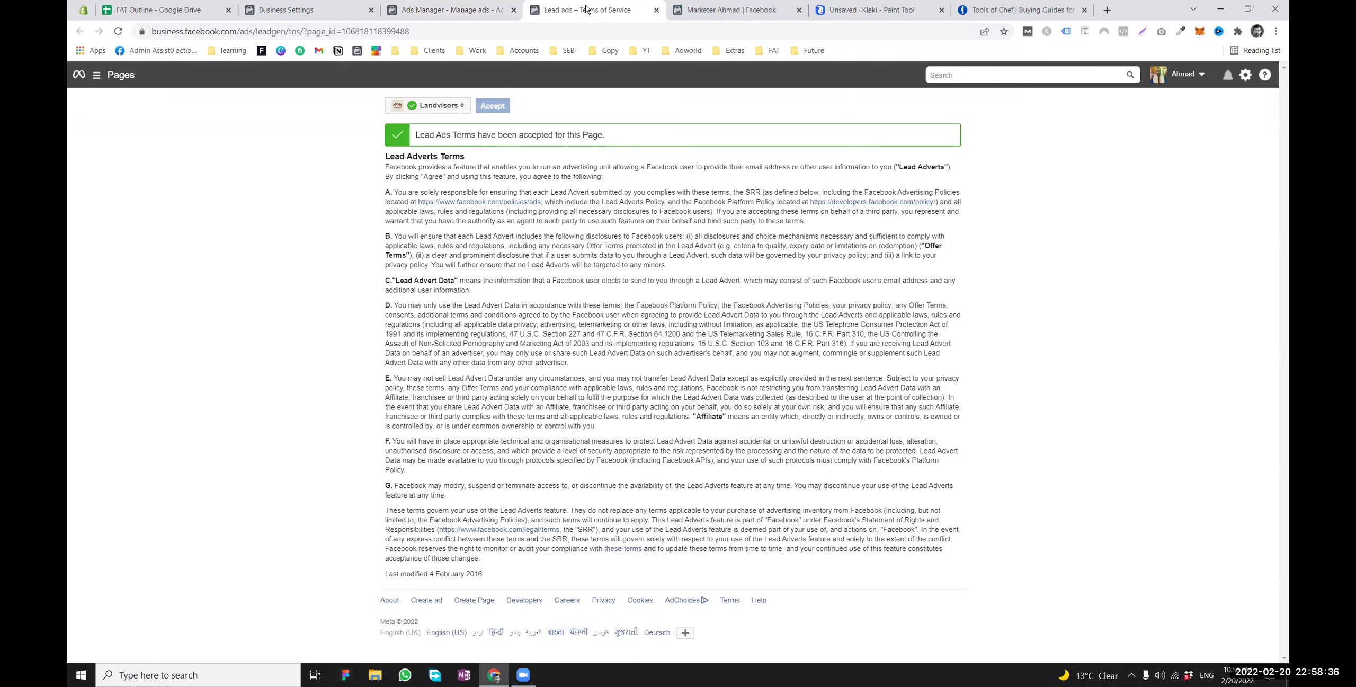
pyautogui.hotkey('ctrl', 'w')
pyautogui.doubleClick(642, 356)
pyautogui.moveTo(630, 357); pyautogui.dragTo(600, 353)
pyautogui.scroll(-4, 599, 353)
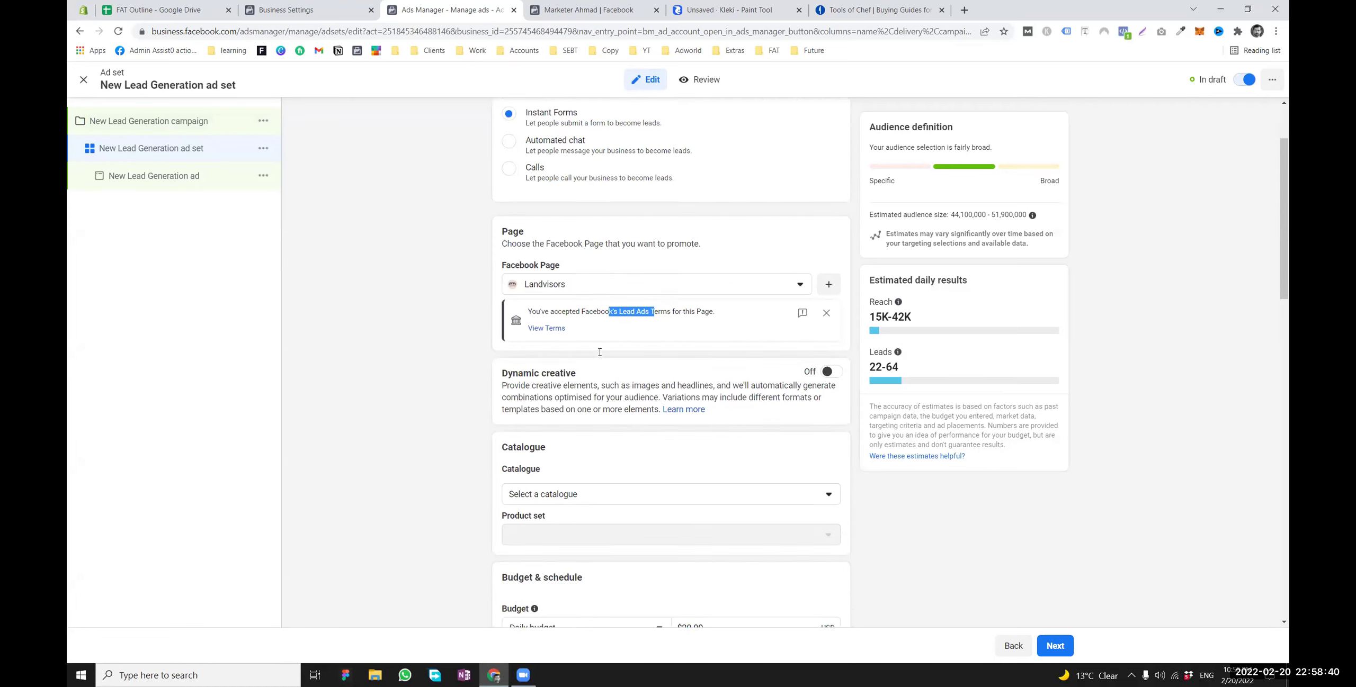
pyautogui.scroll(1, 583, 360)
pyautogui.click(561, 365)
pyautogui.click(417, 377)
# Check the available catalogues for the ad set without selecting one
pyautogui.scroll(-2, 588, 373)
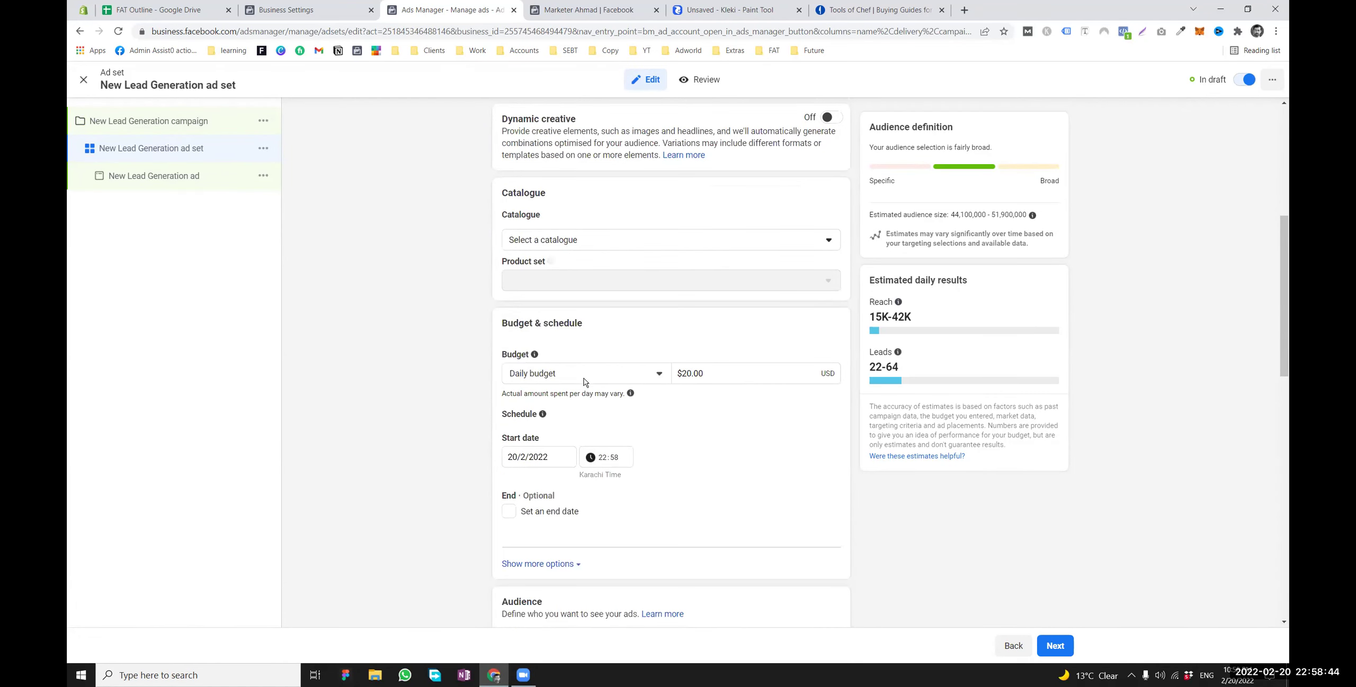
pyautogui.scroll(1, 584, 382)
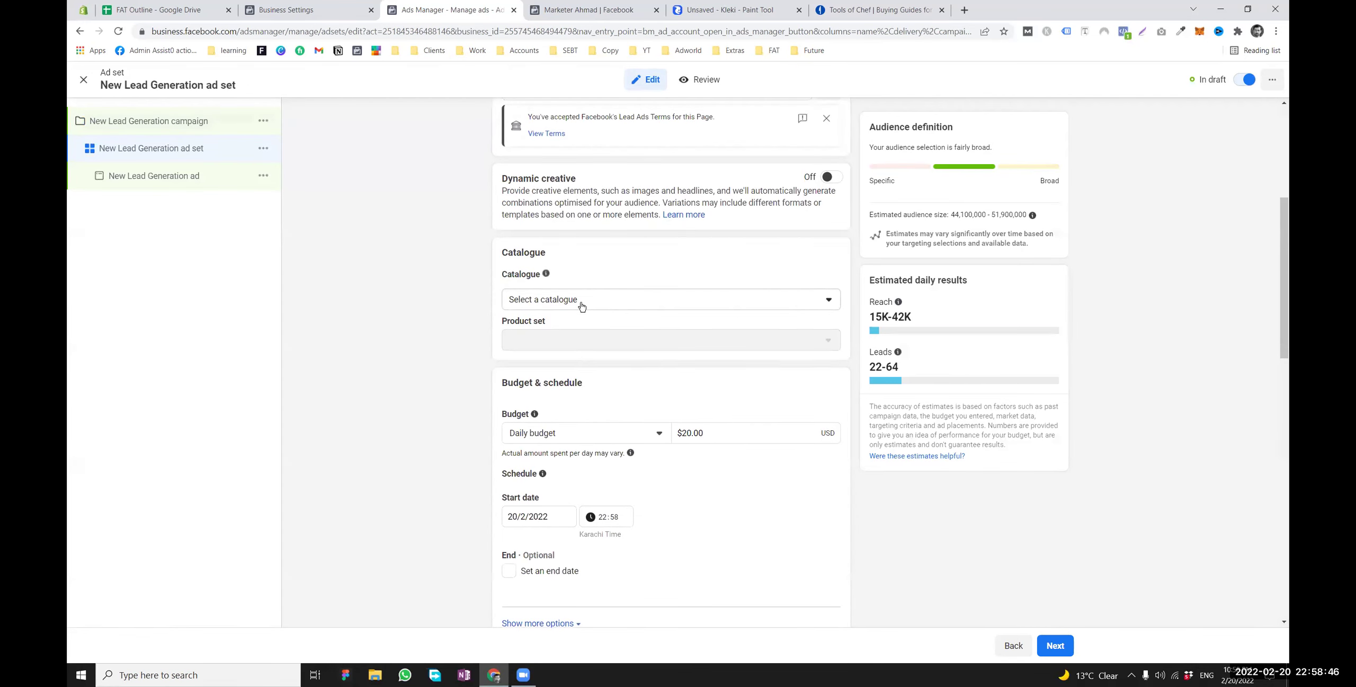
pyautogui.click(581, 306)
pyautogui.click(435, 339)
pyautogui.scroll(-5, 434, 339)
pyautogui.scroll(6, 583, 355)
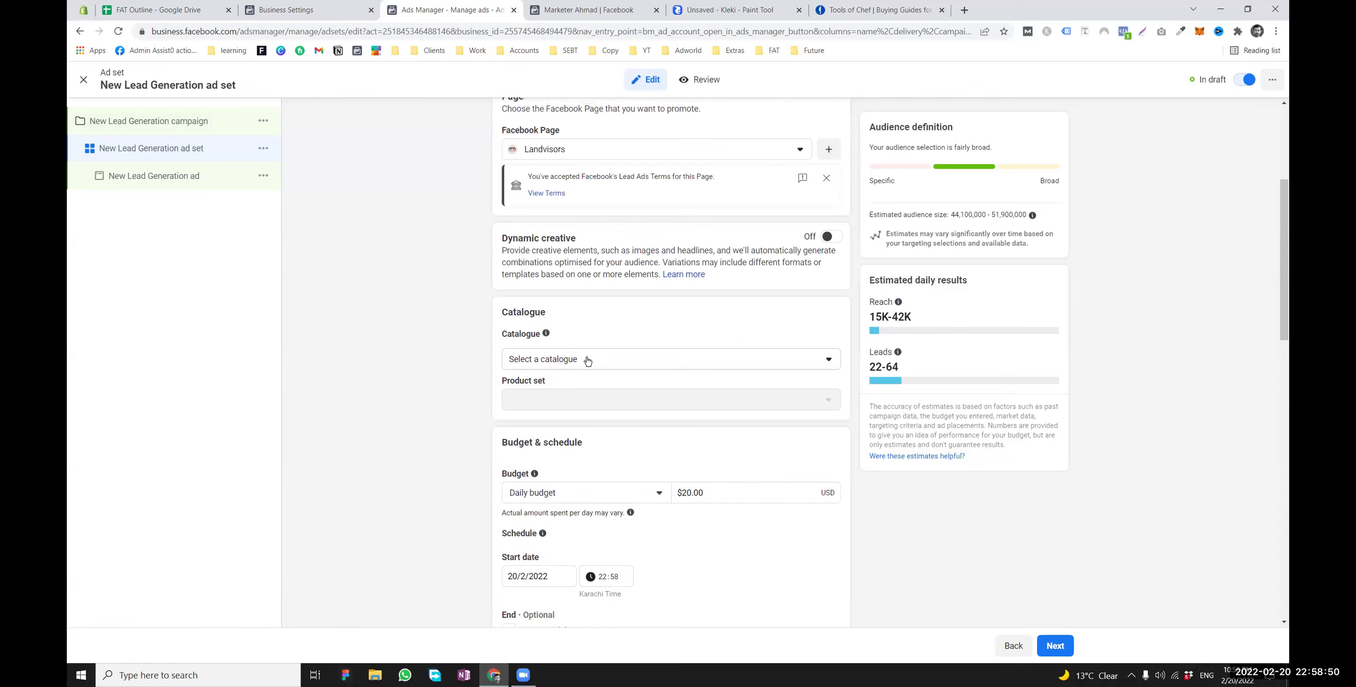
pyautogui.click(583, 356)
pyautogui.click(436, 365)
# Review the ad set's budget, schedule, audience, placements, and optimisation and delivery settings
pyautogui.scroll(-1, 502, 385)
pyautogui.scroll(-12, 502, 385)
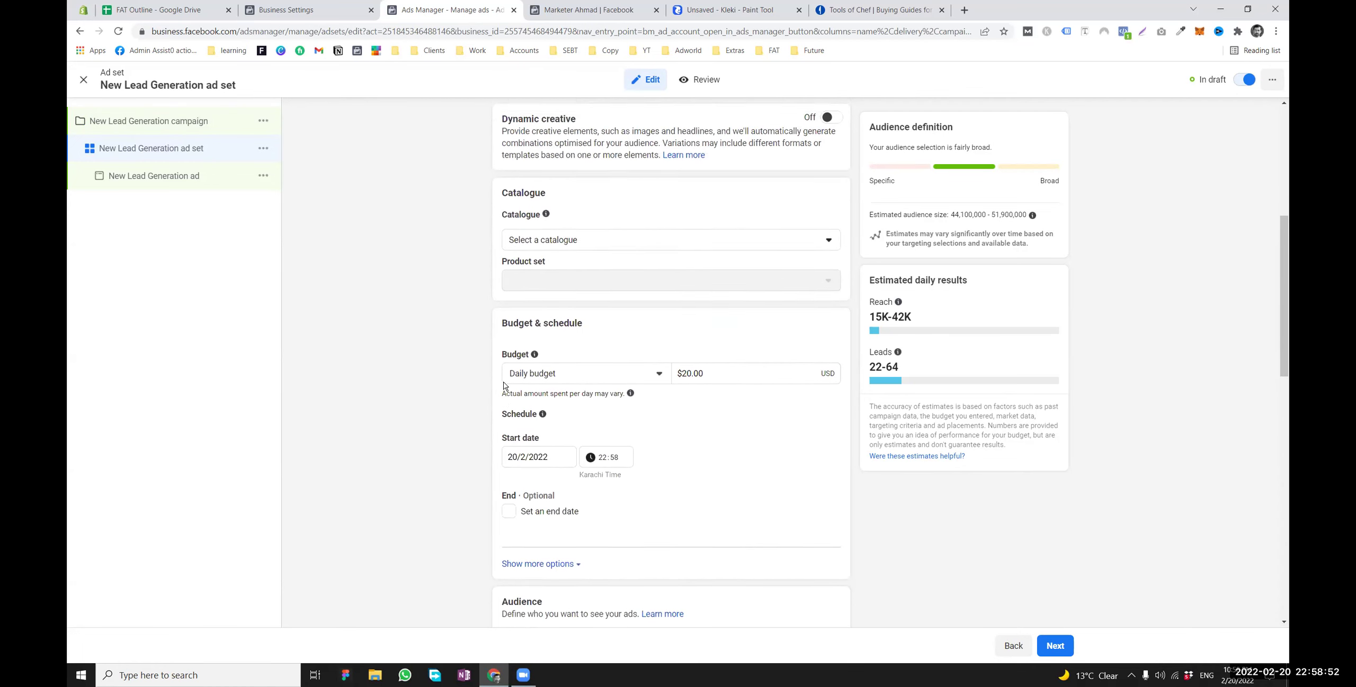
pyautogui.scroll(9, 498, 362)
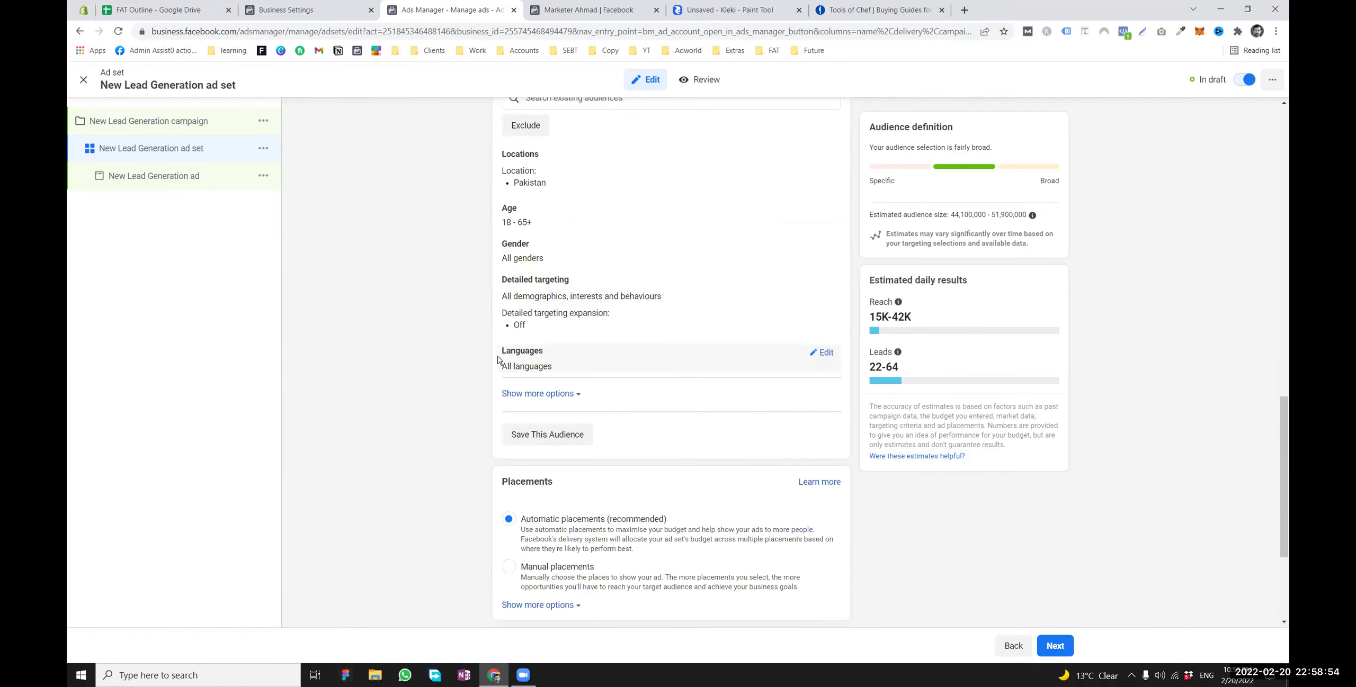
pyautogui.scroll(5, 498, 356)
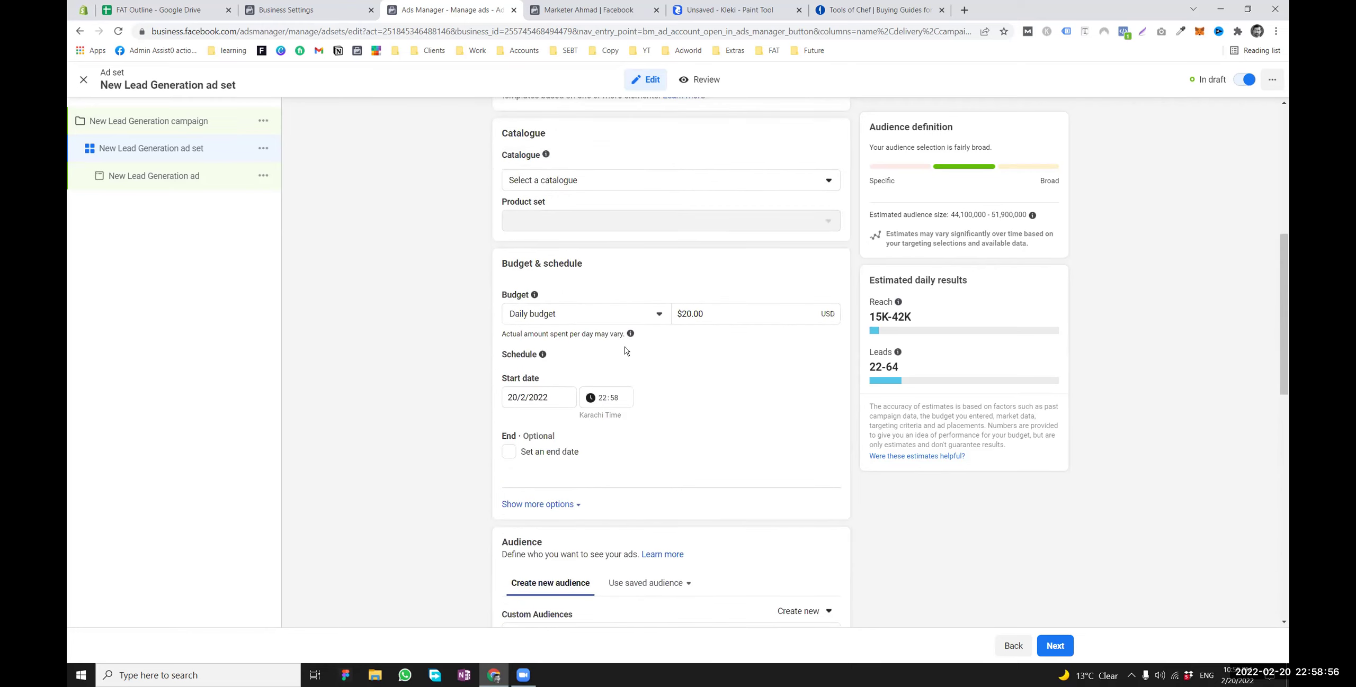
pyautogui.scroll(-3, 644, 442)
pyautogui.scroll(-4, 551, 360)
pyautogui.scroll(-1, 444, 297)
pyautogui.scroll(1, 432, 297)
pyautogui.scroll(-1, 551, 239)
pyautogui.scroll(-7, 551, 239)
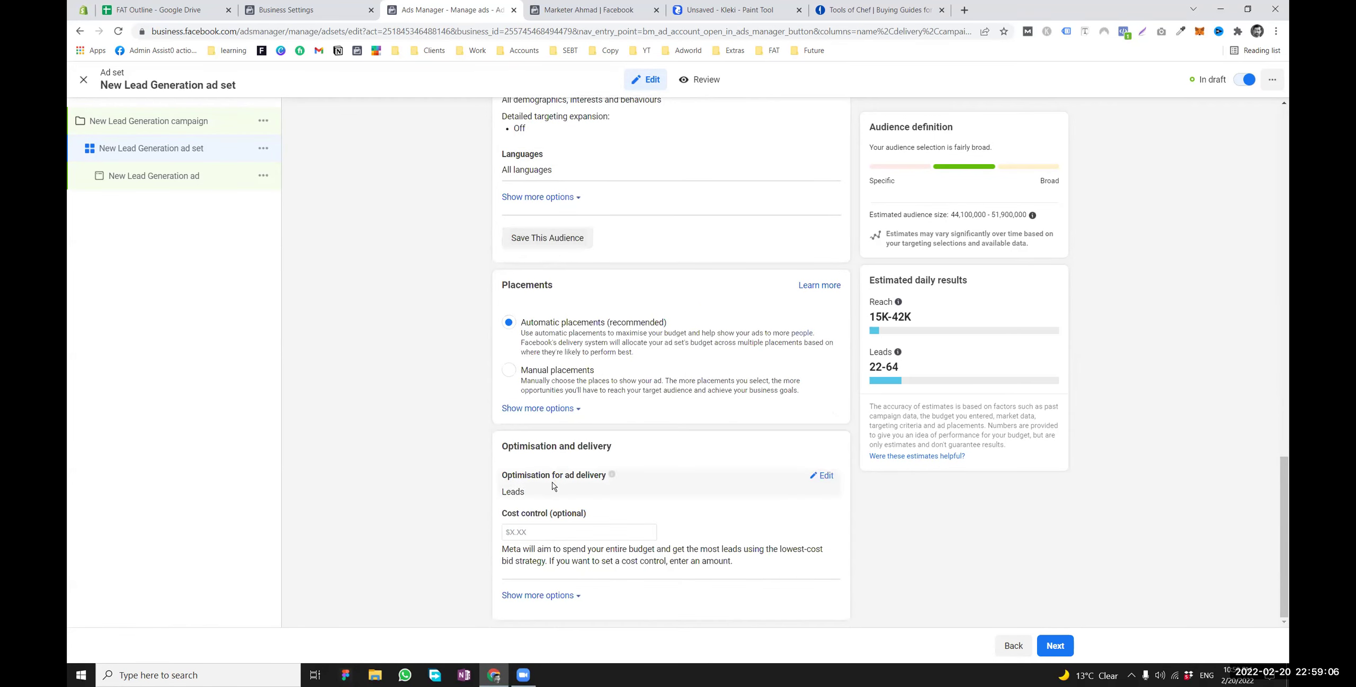
# Examine the Leads and Conversion leads choices for the ad set's ad delivery optimisation, leaving the selection as it is
pyautogui.click(821, 475)
pyautogui.click(545, 496)
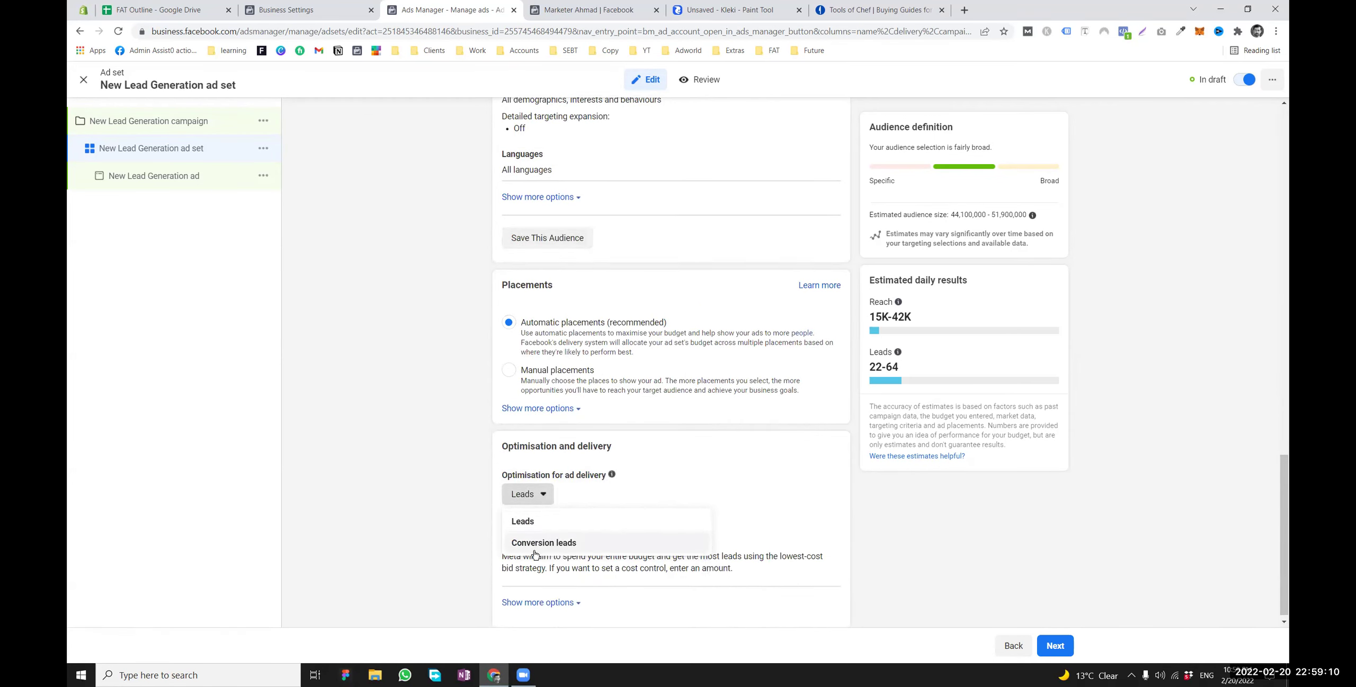
pyautogui.moveTo(540, 530)
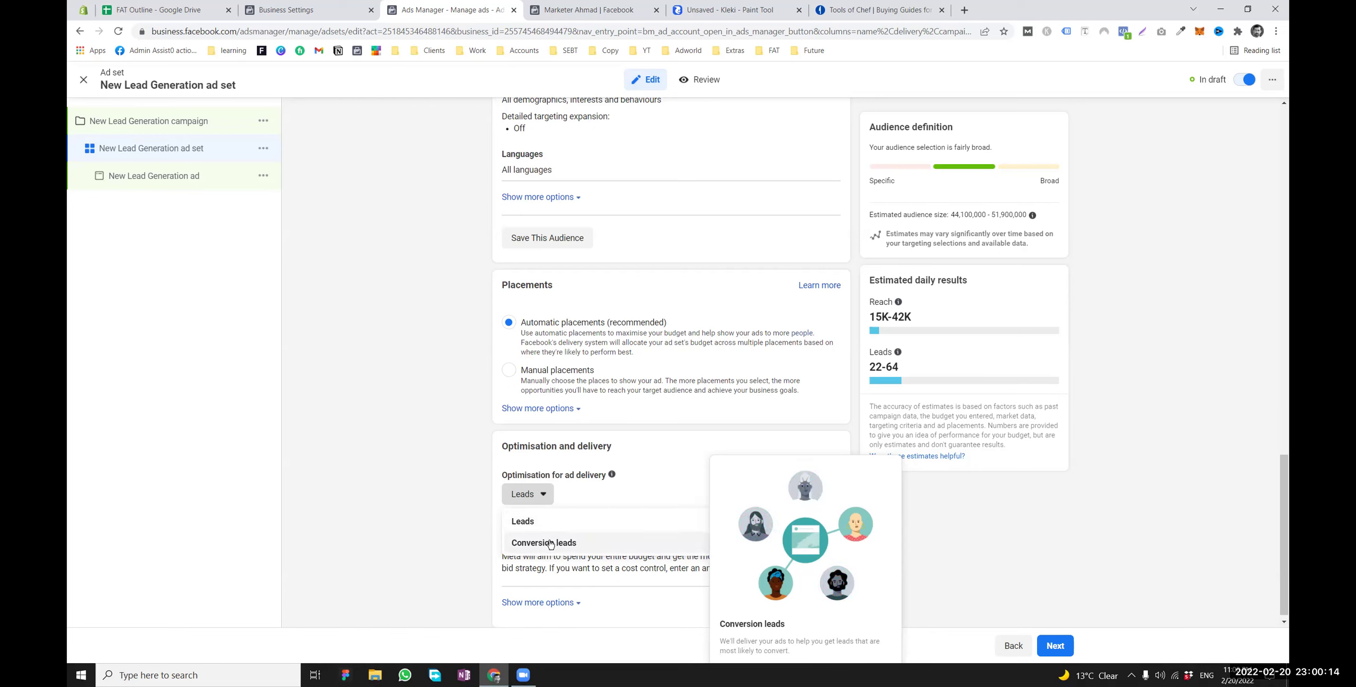
pyautogui.click(478, 564)
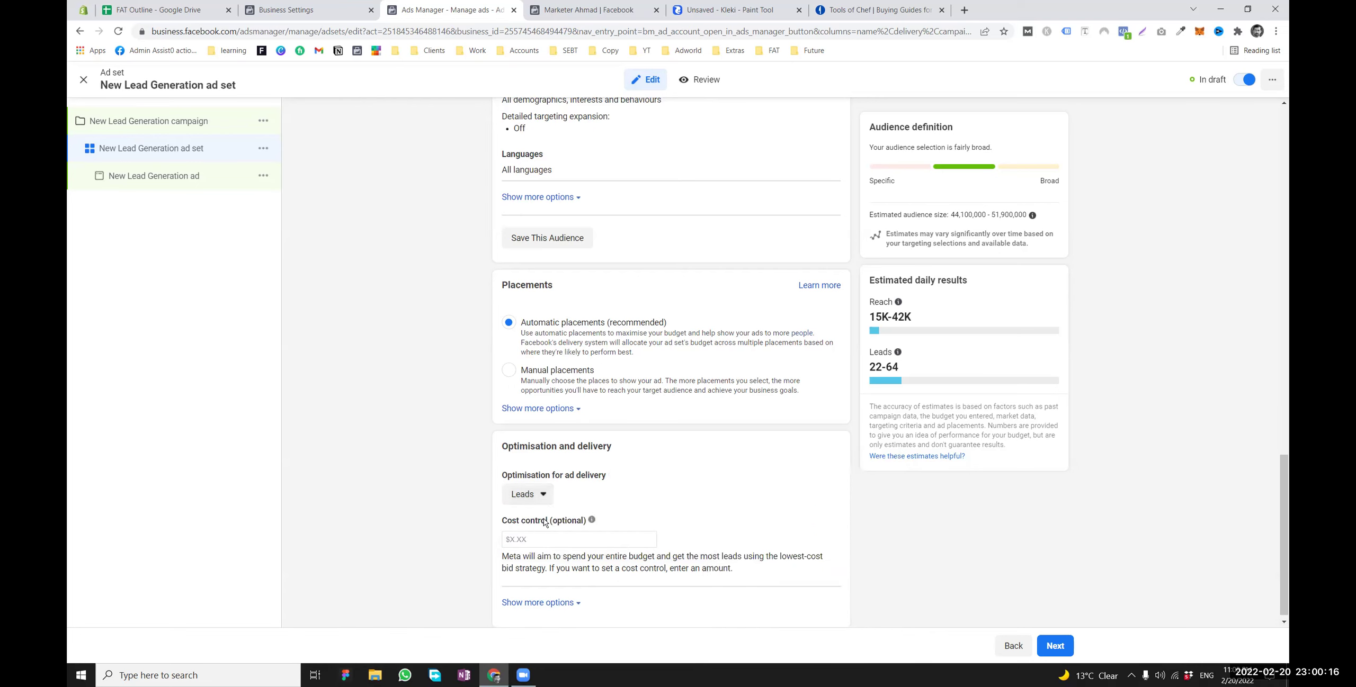
pyautogui.click(542, 500)
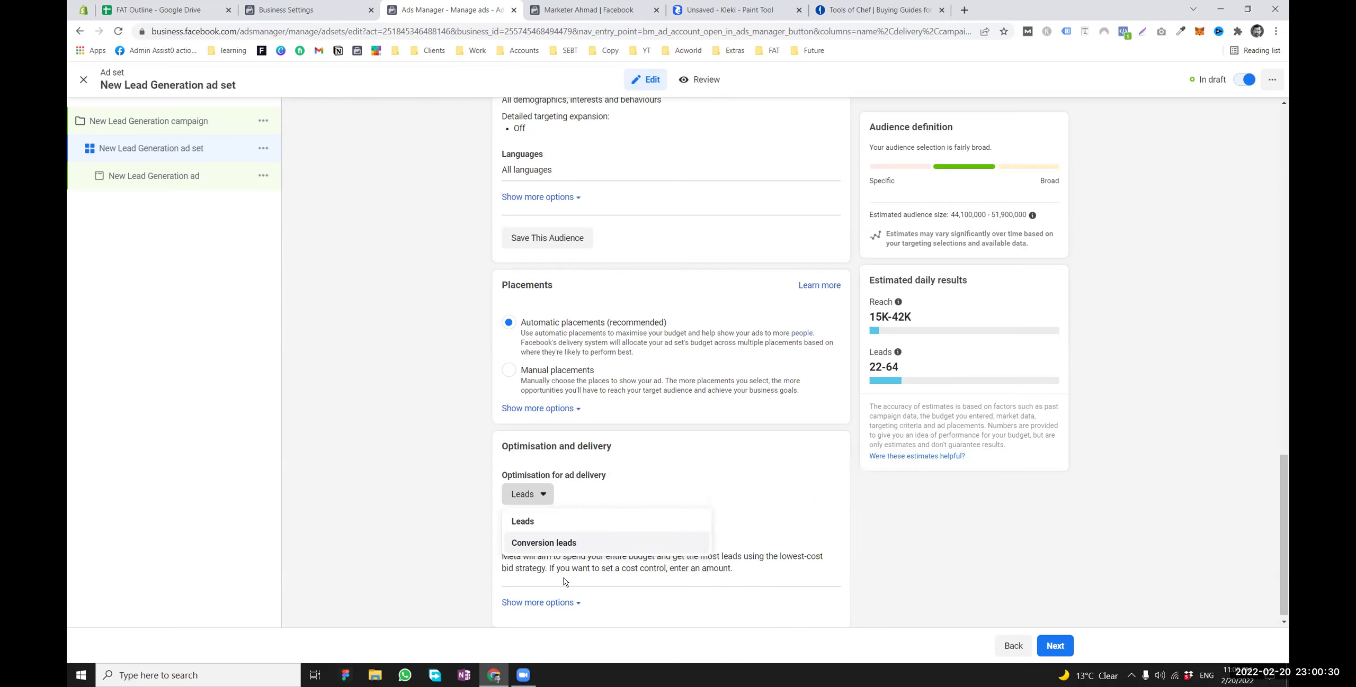
pyautogui.click(543, 582)
# Examine the ad set's optional cost control field and its explanation of the lowest-cost bid strategy
pyautogui.scroll(4, 567, 538)
pyautogui.scroll(-4, 556, 535)
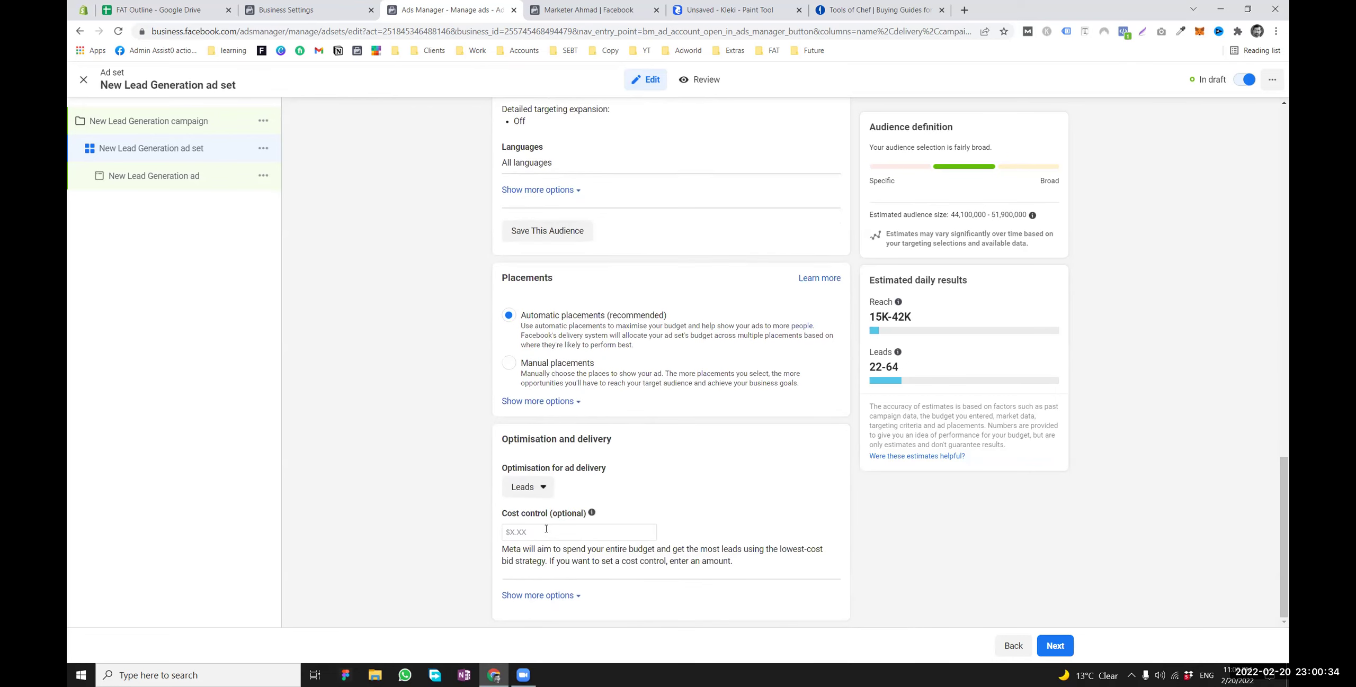
pyautogui.moveTo(685, 561); pyautogui.dragTo(628, 555)
pyautogui.scroll(10, 530, 545)
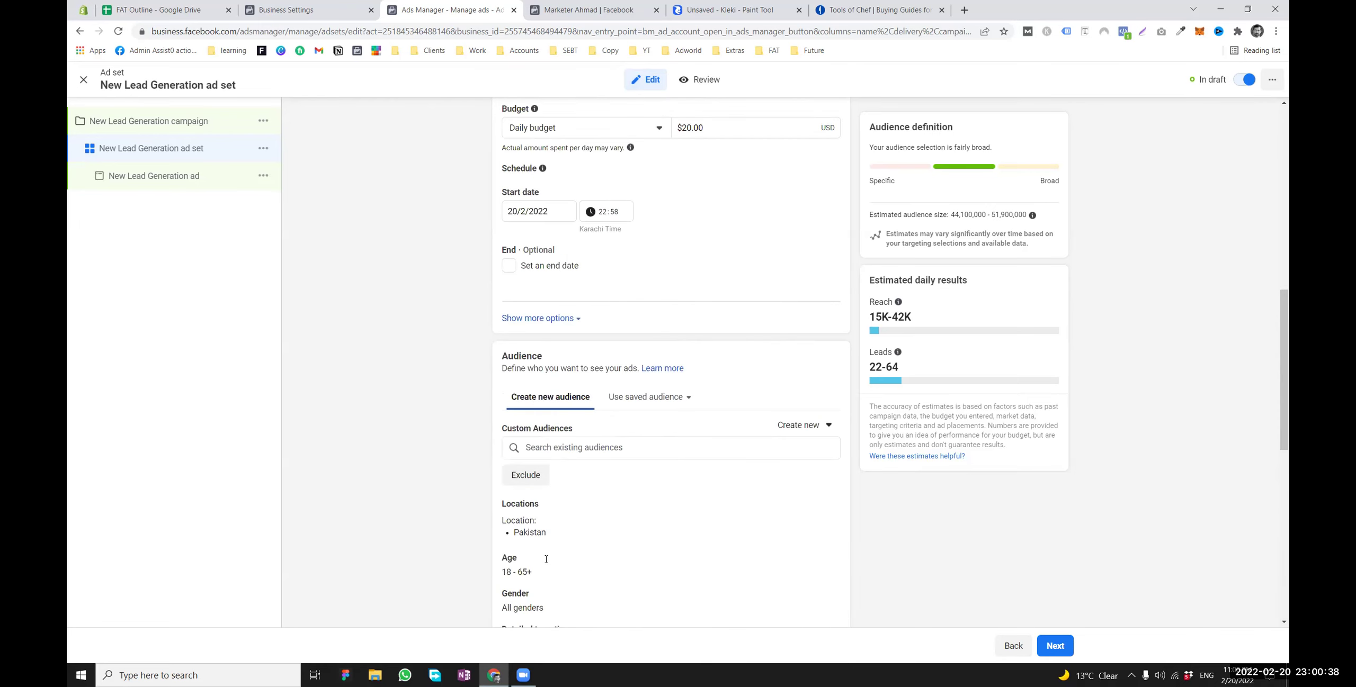
pyautogui.scroll(-10, 545, 560)
pyautogui.scroll(-1, 546, 559)
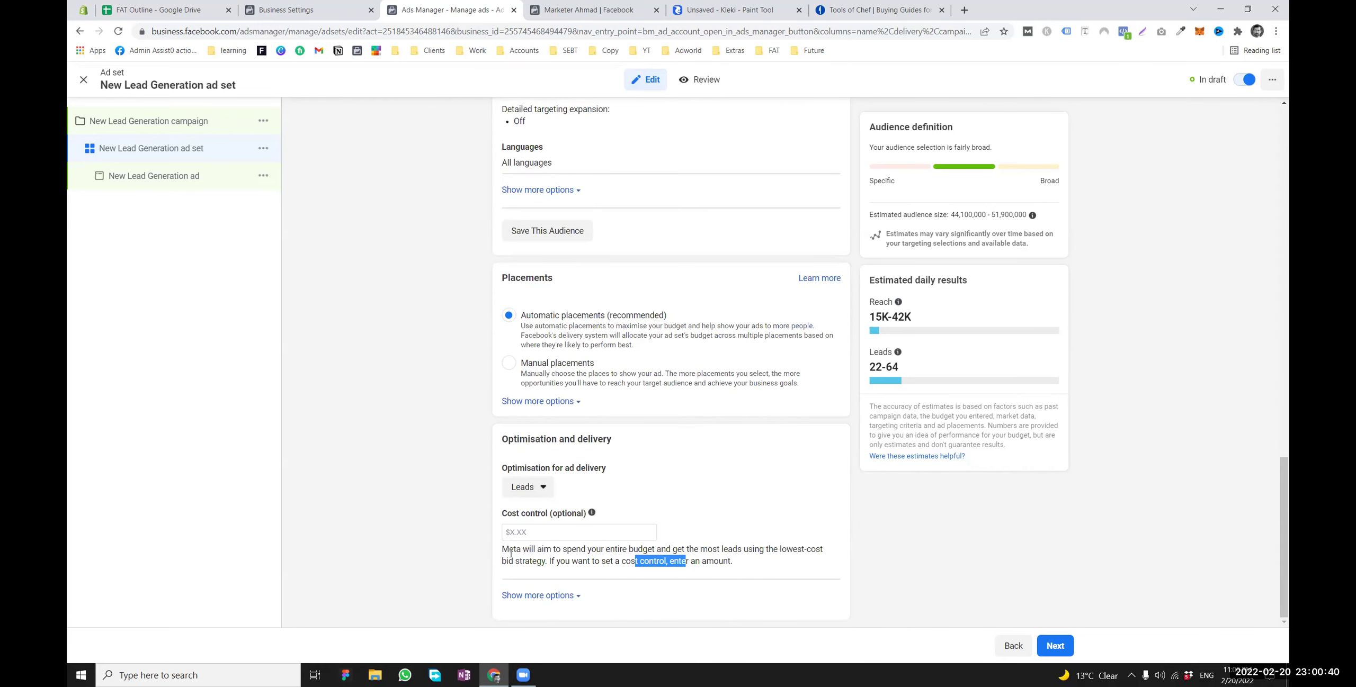
pyautogui.click(518, 531)
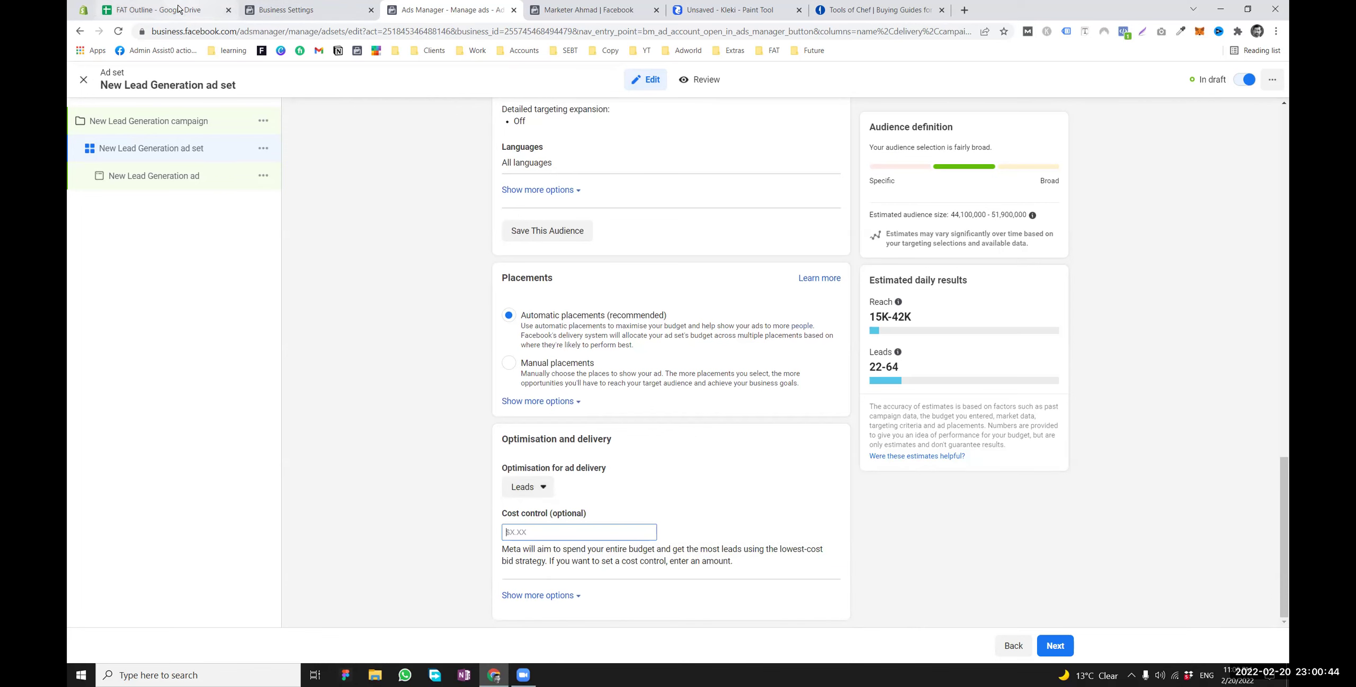
# Switch to the FAT Outline spreadsheet and enter "Cost" in cell A103, below the last listed topic
pyautogui.click(132, 9)
pyautogui.scroll(-15, 316, 332)
pyautogui.click(142, 422)
pyautogui.write('Cost')
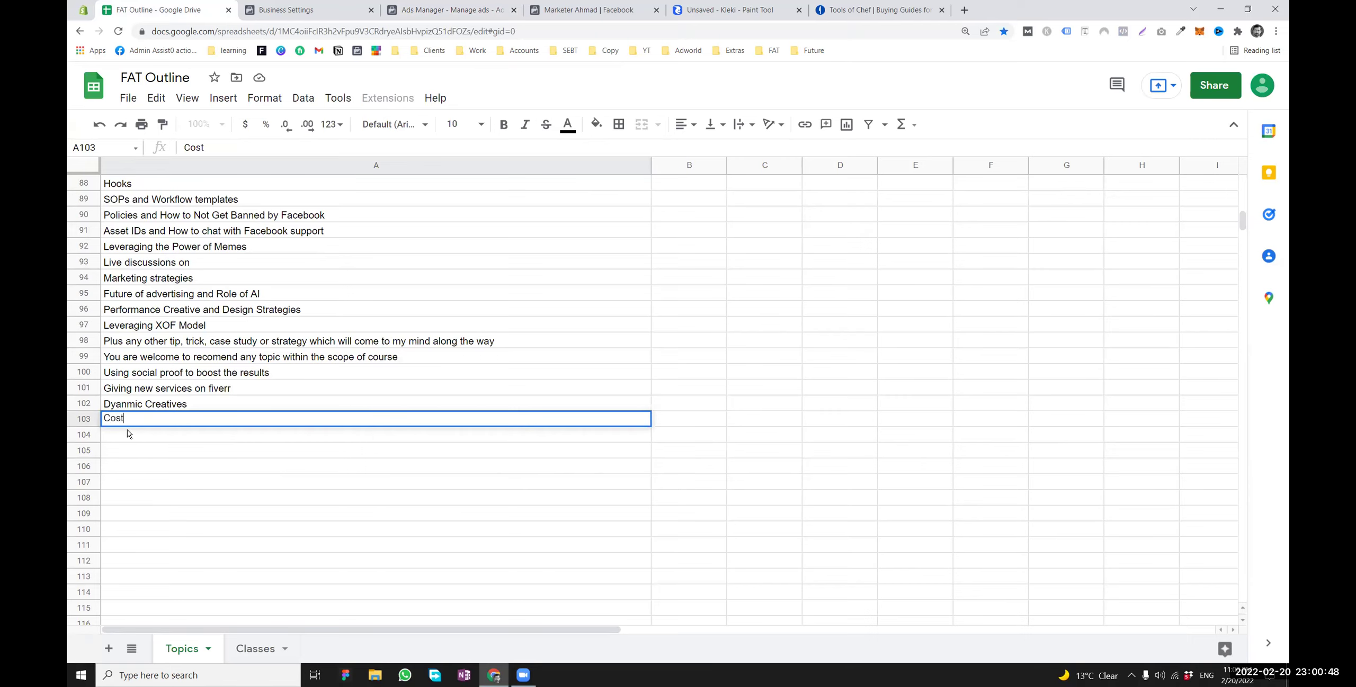
# Return to Ads Manager and set the new lead generation ad's Instagram account to landvisors
pyautogui.click(477, 11)
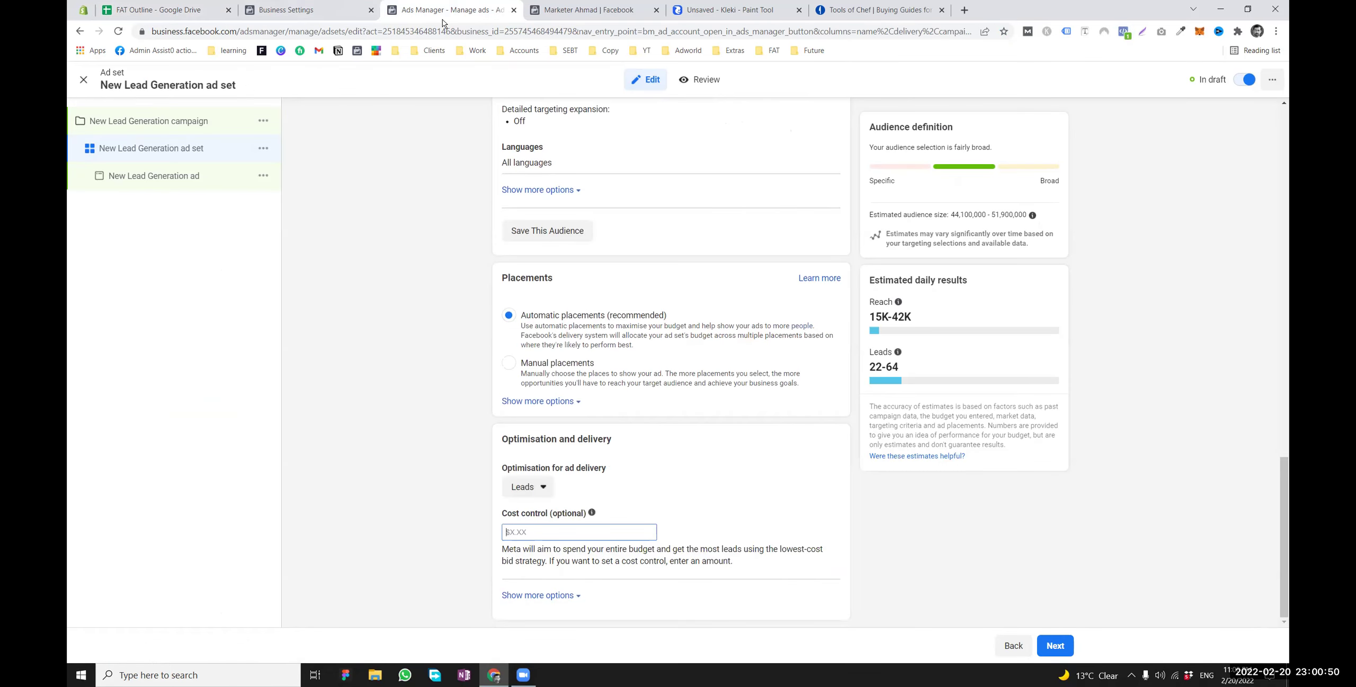
pyautogui.click(158, 177)
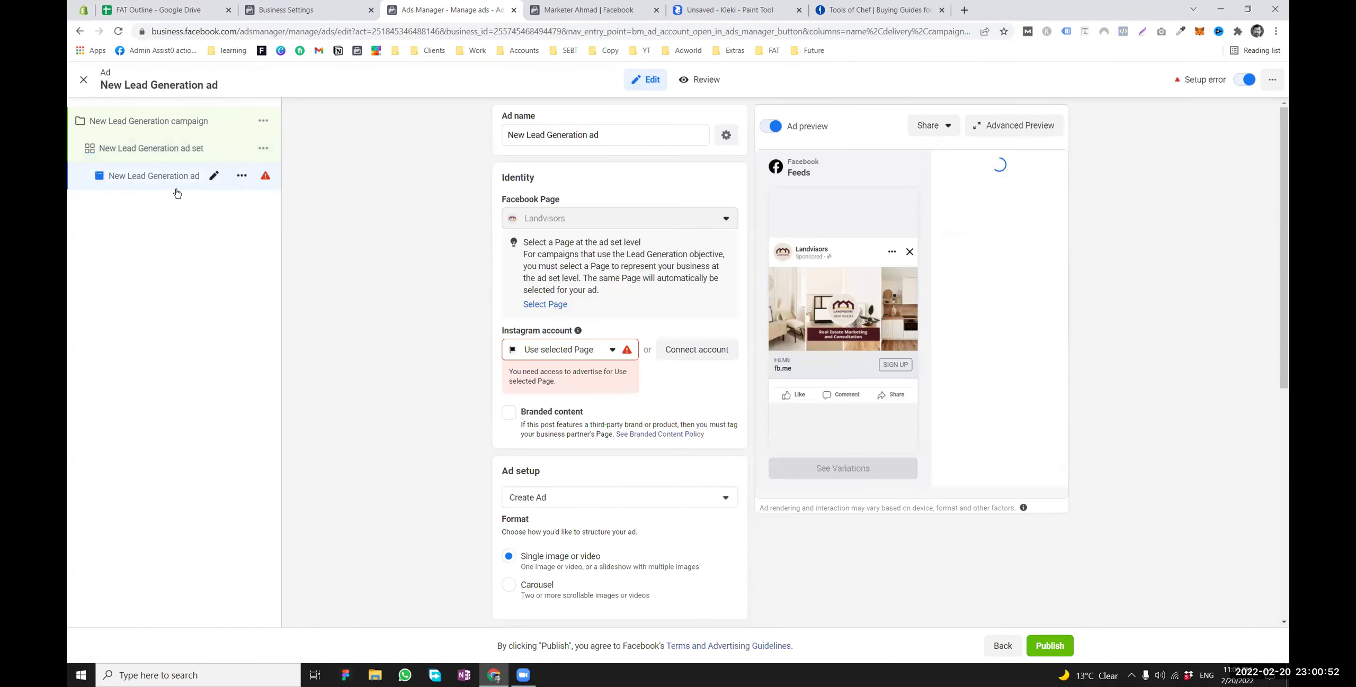
pyautogui.click(548, 353)
pyautogui.click(530, 395)
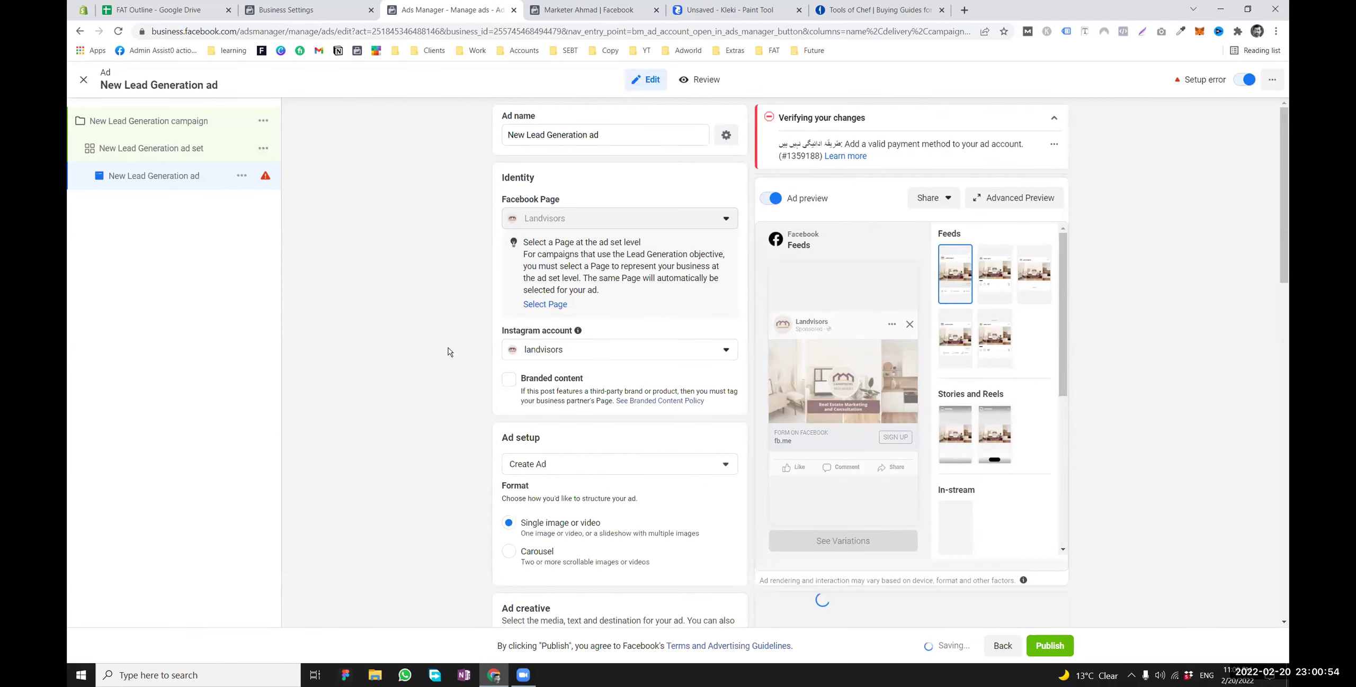
# Review the ad's setup, creative and Instant form destination settings
pyautogui.scroll(-3, 477, 350)
pyautogui.scroll(2, 493, 348)
pyautogui.scroll(-1, 507, 347)
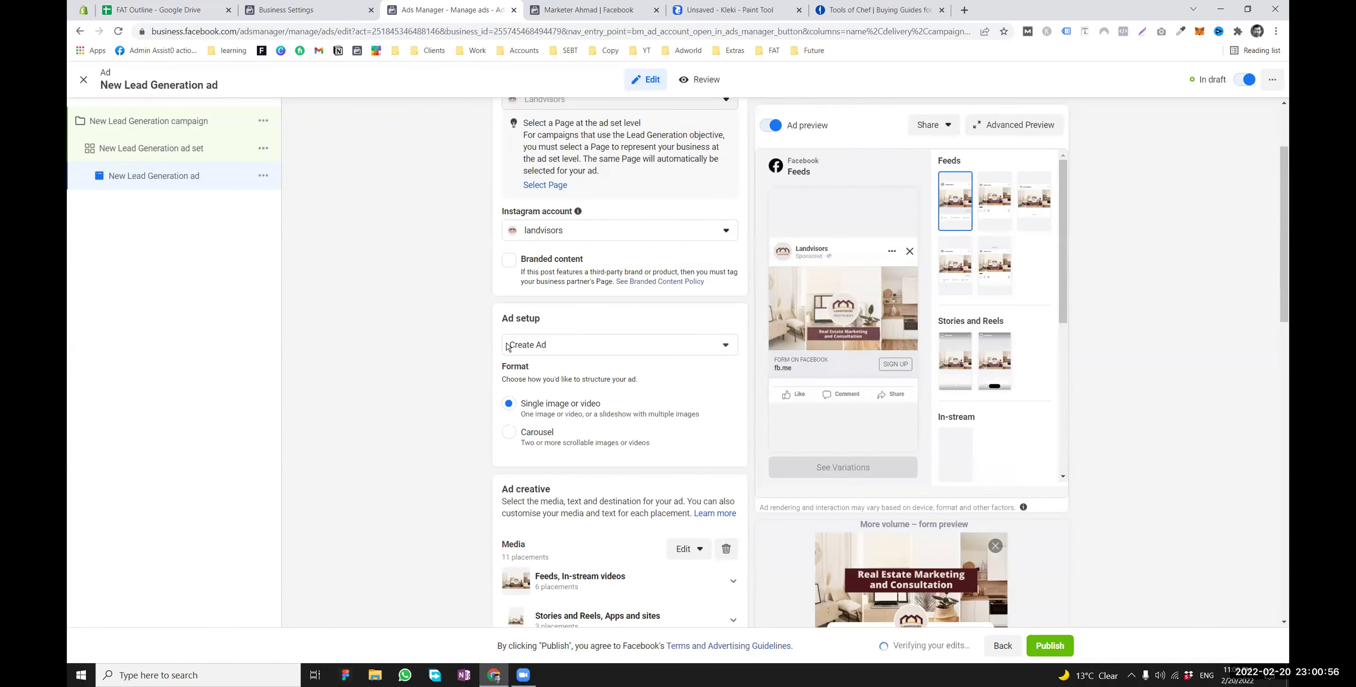
pyautogui.scroll(-5, 529, 318)
pyautogui.scroll(-10, 566, 275)
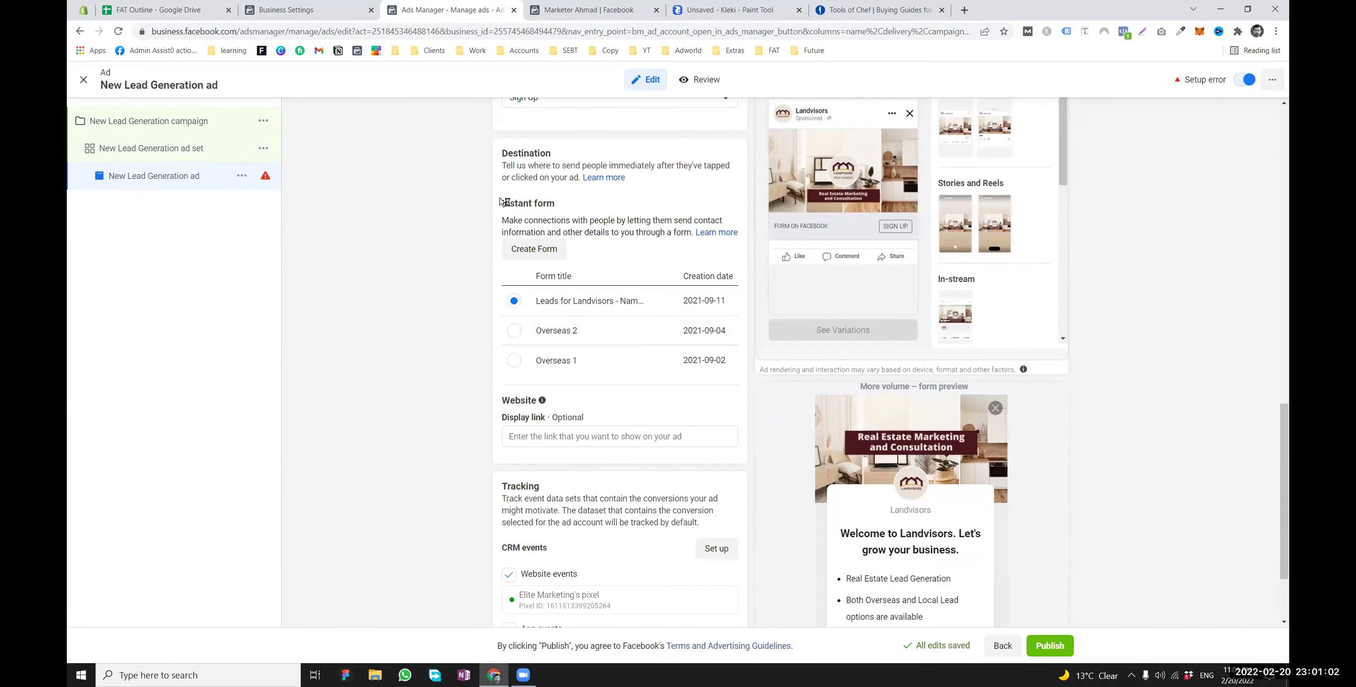
# Try Automated chat as the ad set's lead method and settle on Calls
pyautogui.click(177, 148)
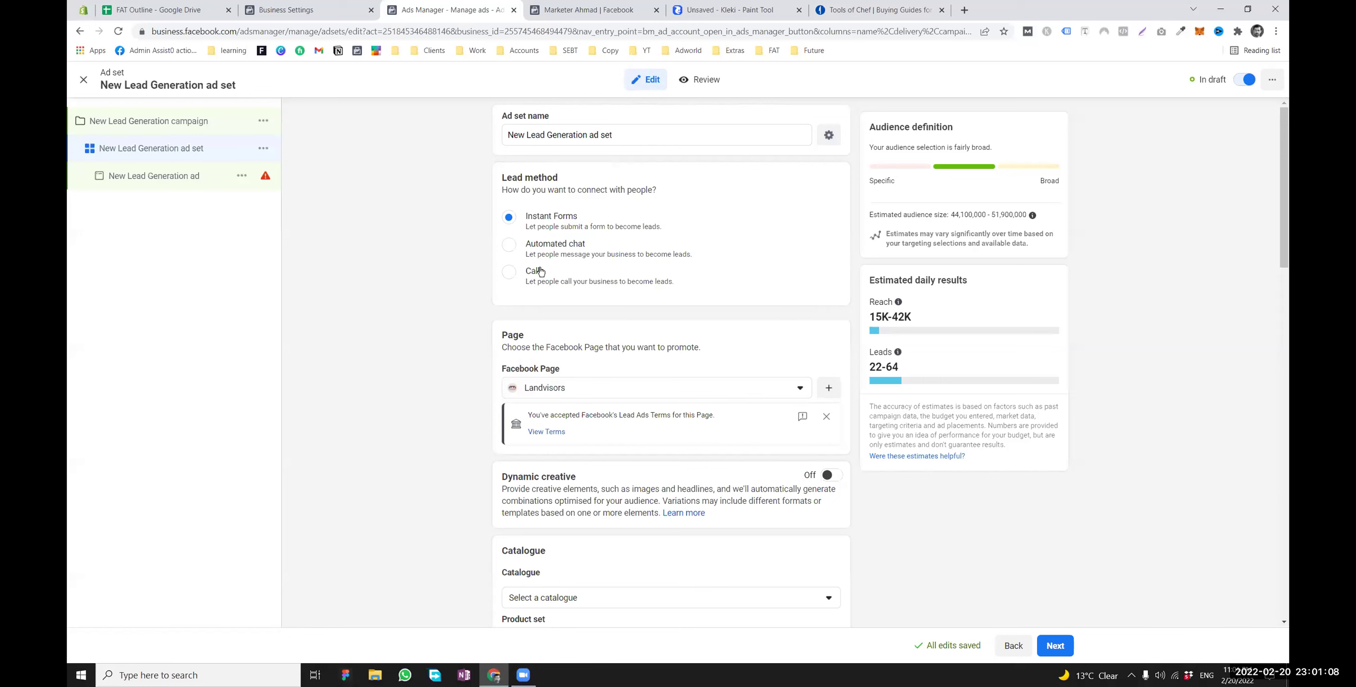
pyautogui.click(507, 248)
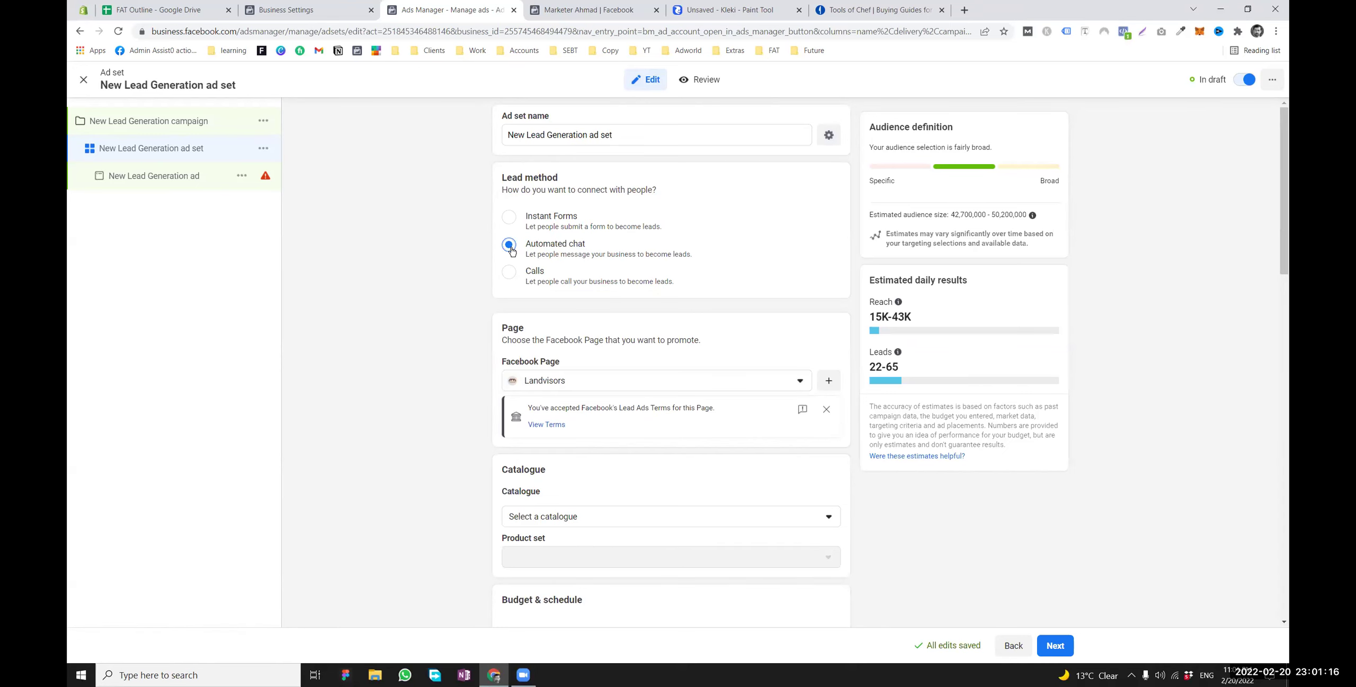
pyautogui.click(514, 281)
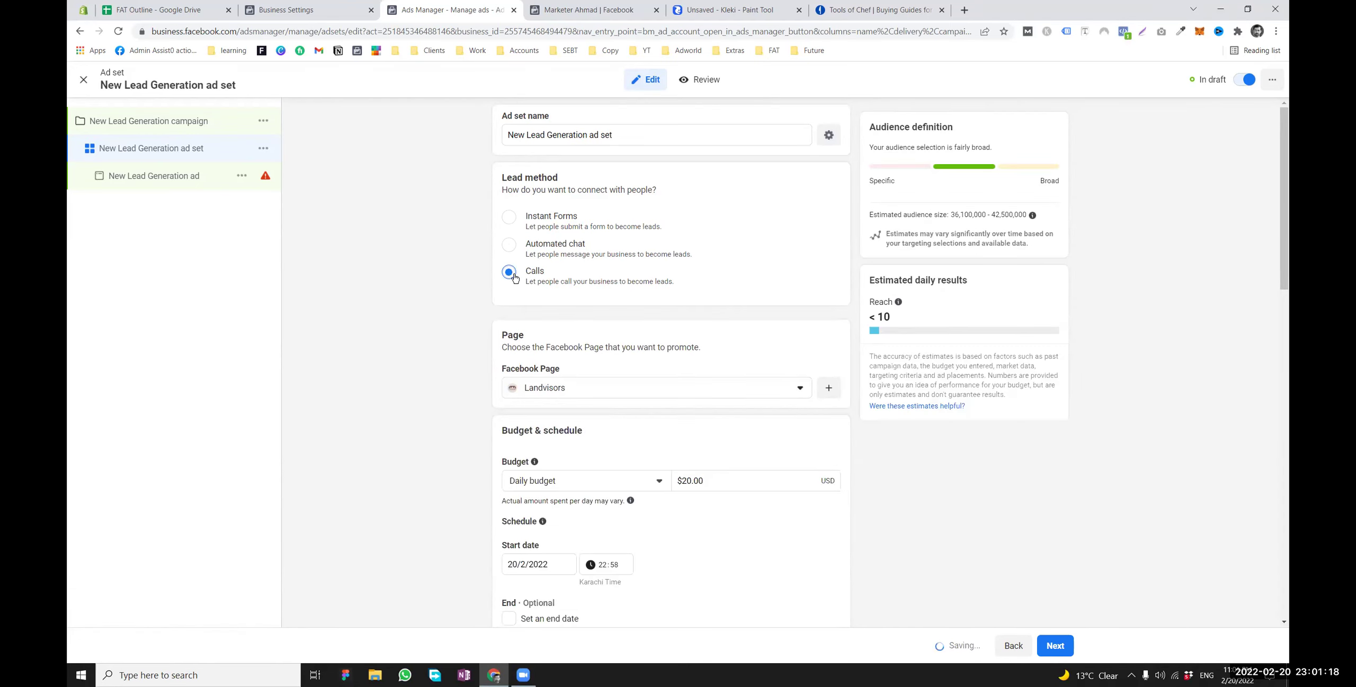
# Inspect the ad's destination phone number used for the Calls lead method
pyautogui.click(199, 181)
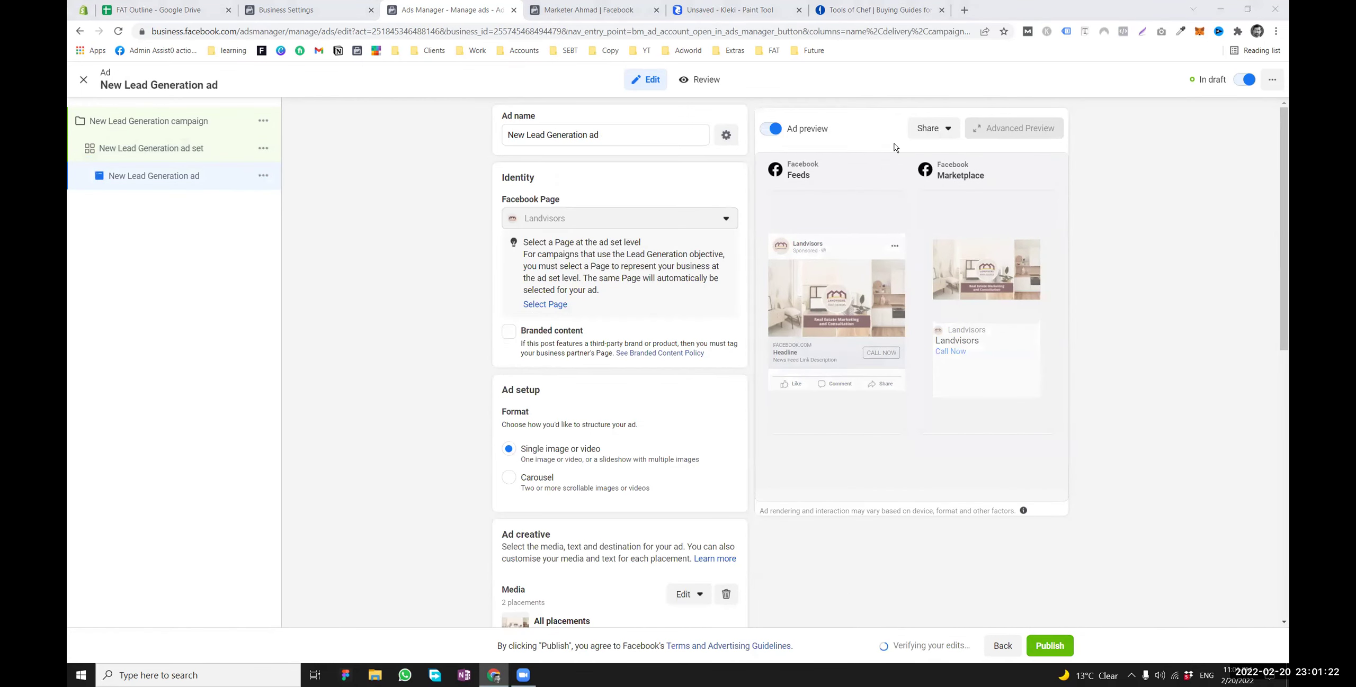
pyautogui.scroll(-8, 586, 440)
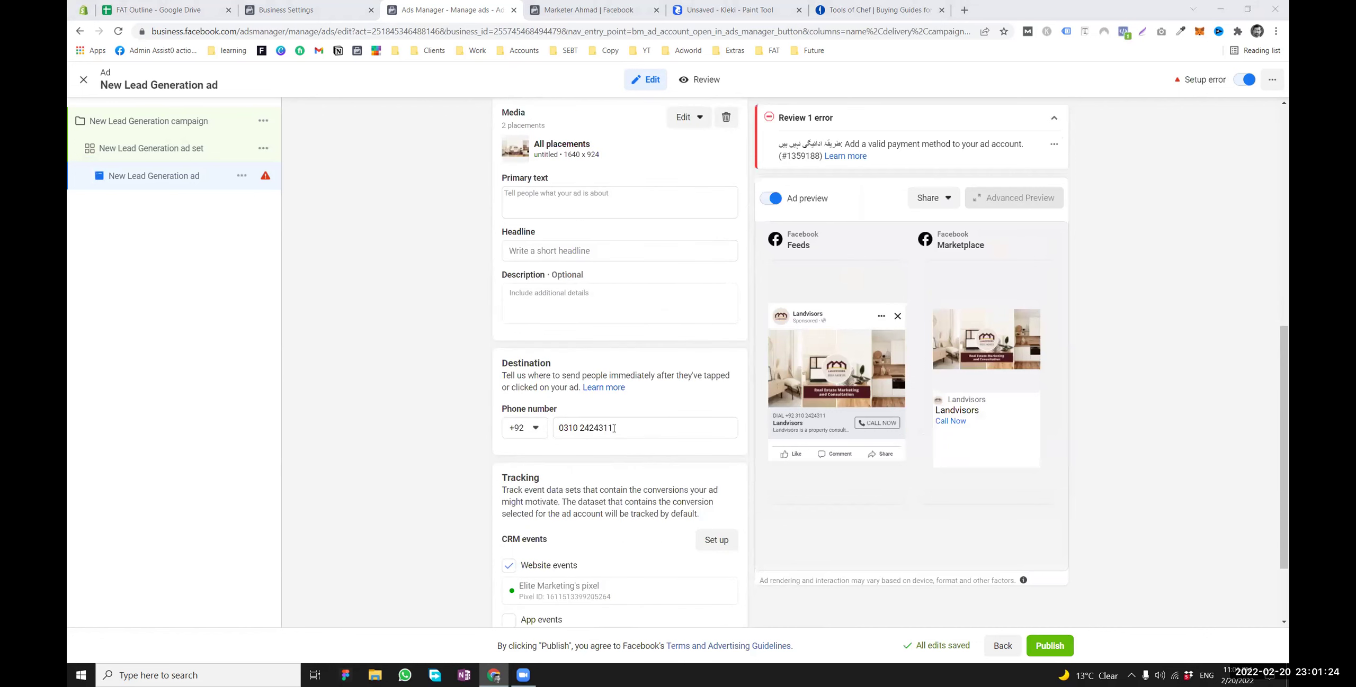
pyautogui.moveTo(613, 428); pyautogui.dragTo(538, 431)
pyautogui.moveTo(634, 431); pyautogui.dragTo(583, 429)
pyautogui.click(607, 428)
pyautogui.hotkey('ctrl', 'a')
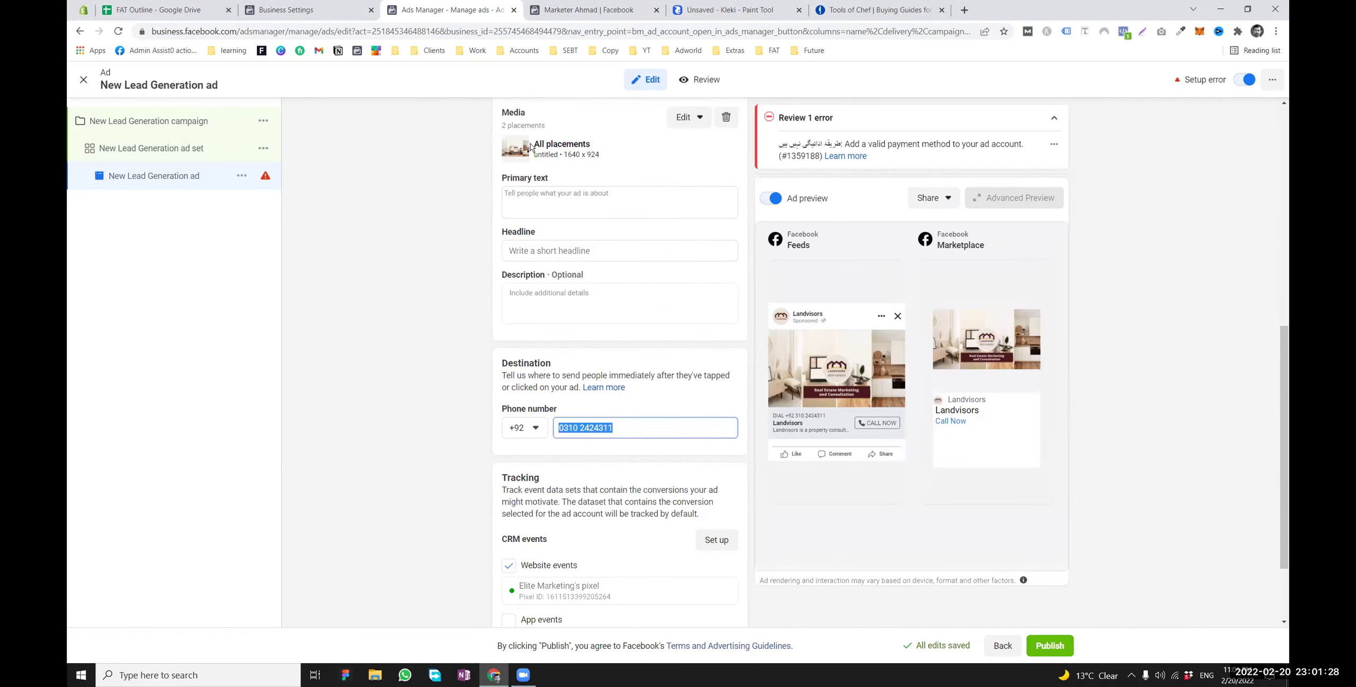
# Open the Page info settings of the Facebook Page in the other browser tab and return to the ad
pyautogui.hotkey('ctrl', 'Tab')
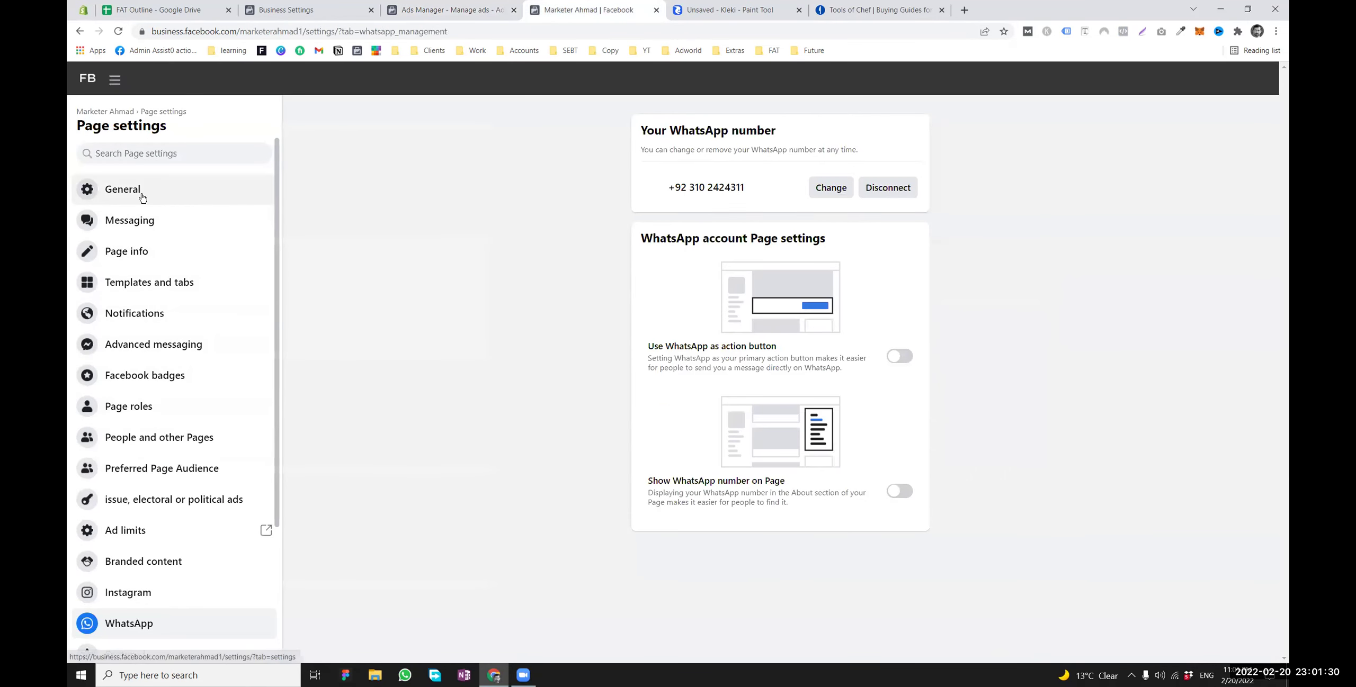
pyautogui.click(164, 258)
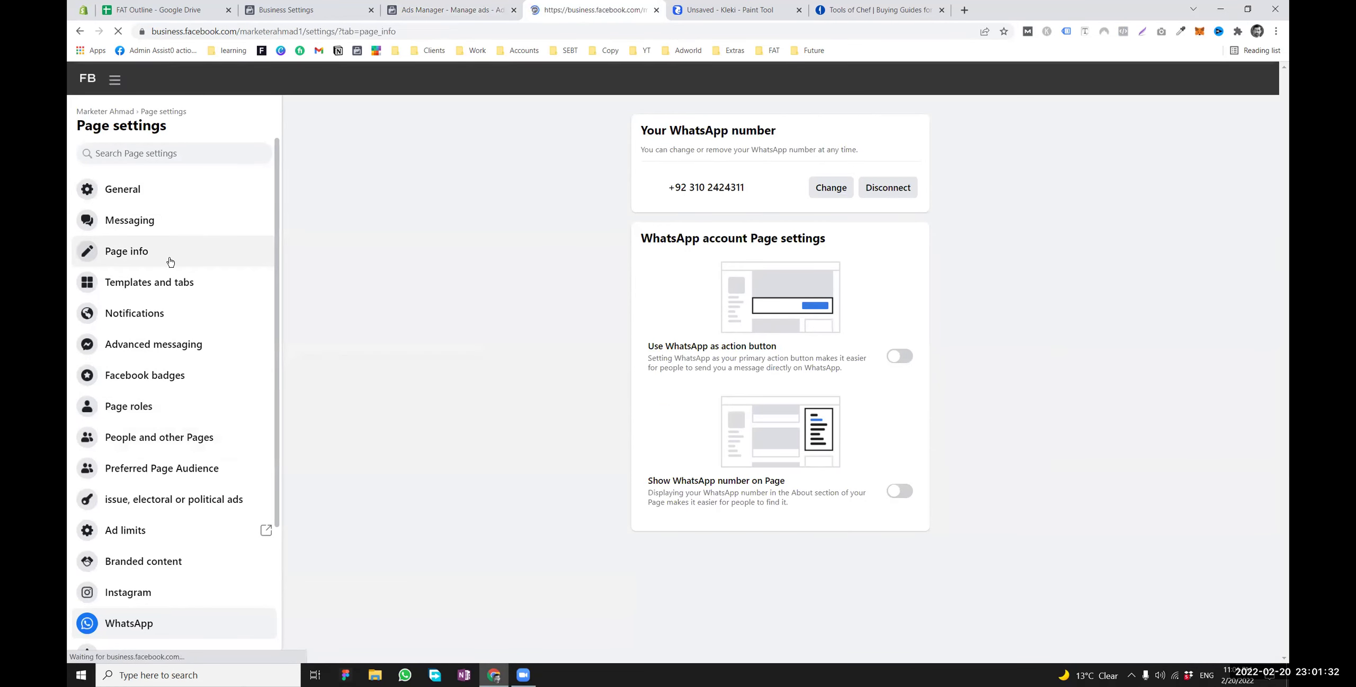
pyautogui.click(457, 8)
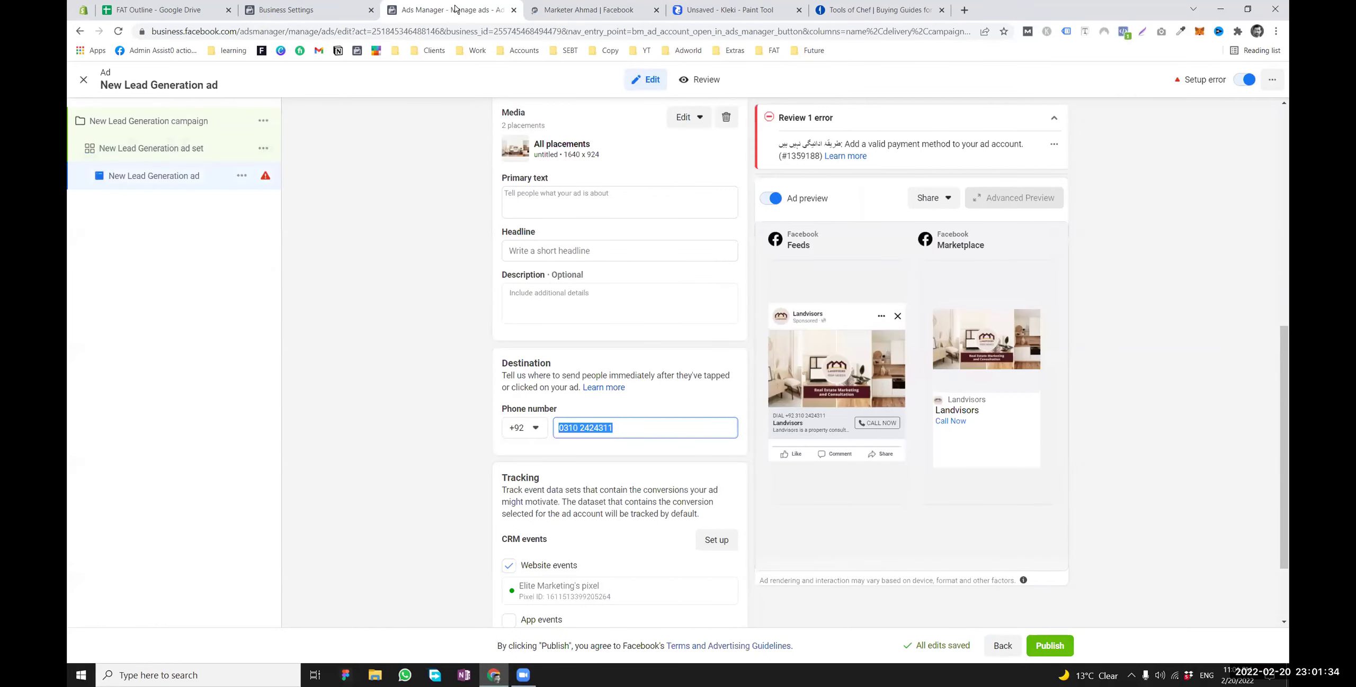
# Check the Facebook Page's contact details in the other browser tab and return to the ad's destination phone number
pyautogui.click(345, 10)
pyautogui.click(556, 7)
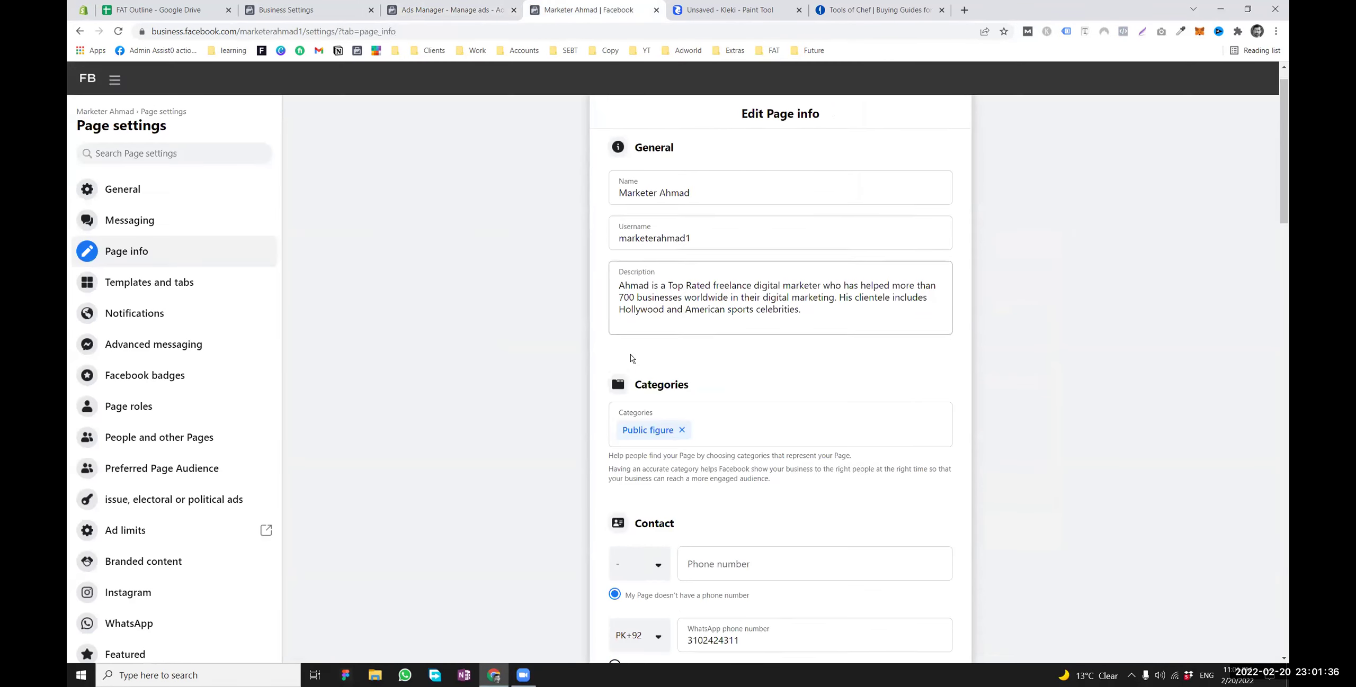
pyautogui.click(411, 8)
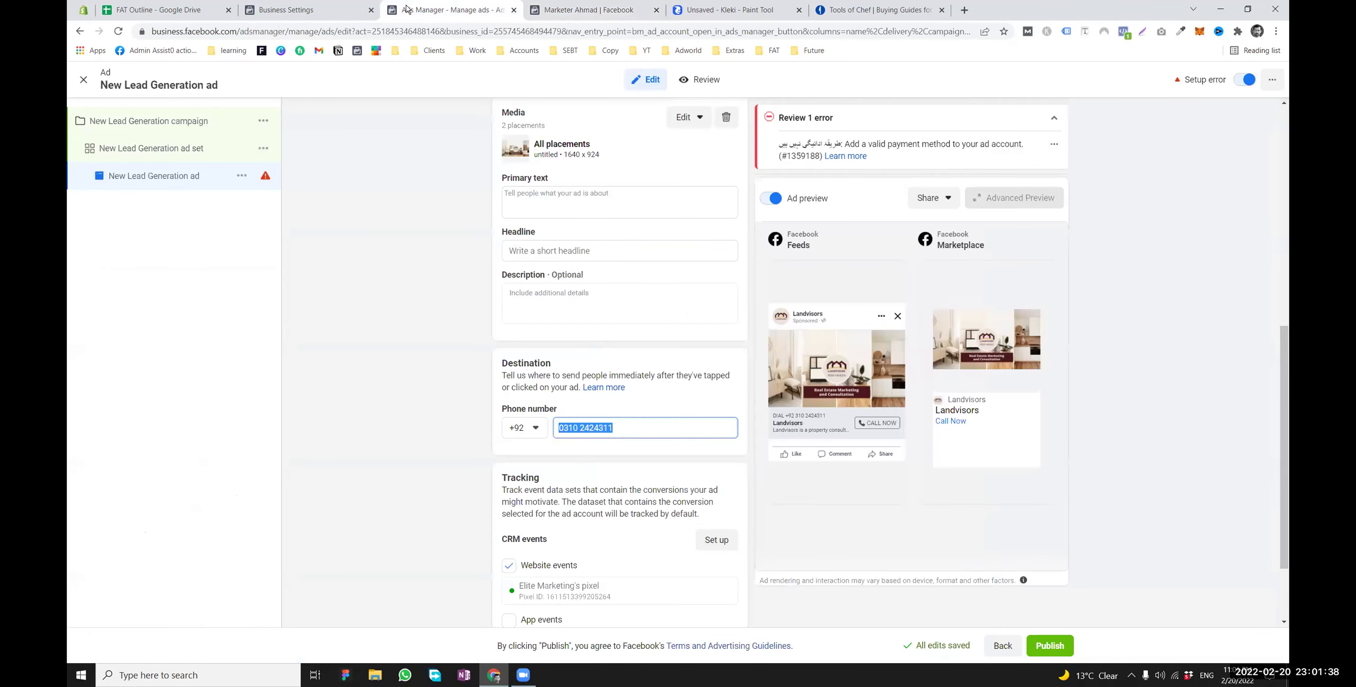
pyautogui.tripleClick(565, 430)
pyautogui.click(595, 428)
pyautogui.scroll(3, 594, 429)
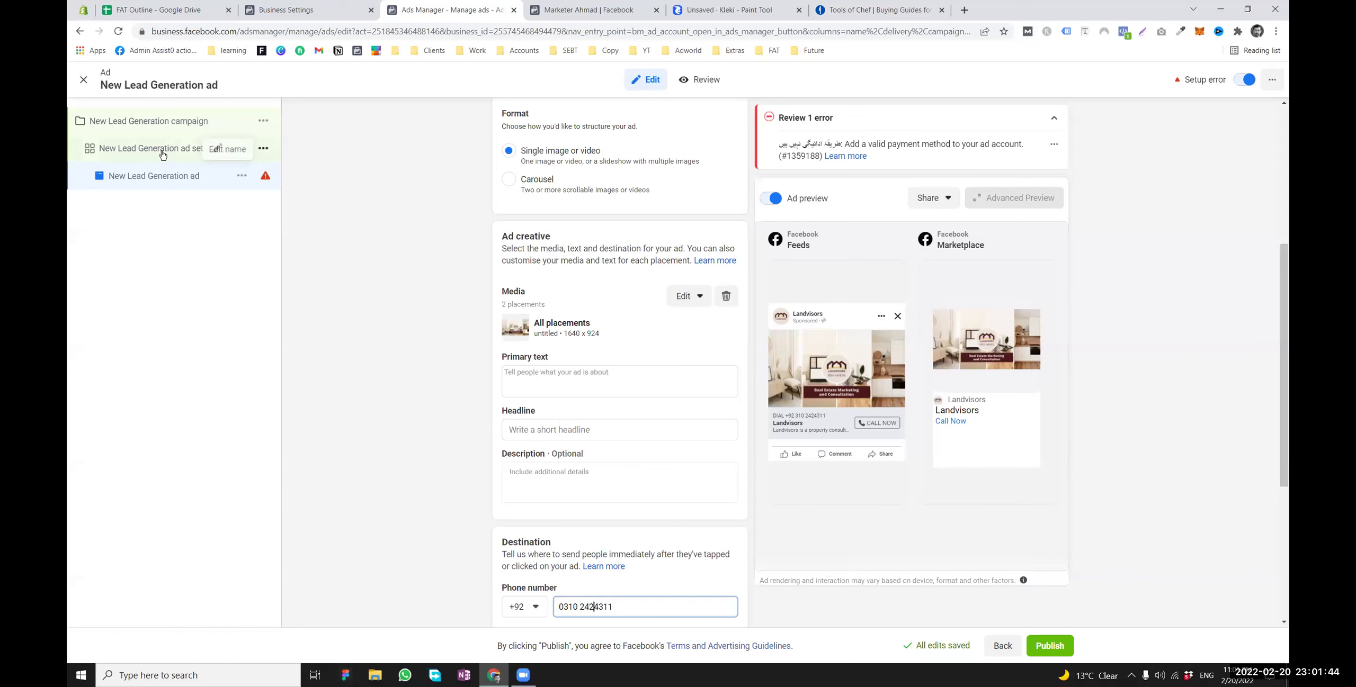
# Switch the New Lead Generation ad set's lead method to Instant Forms and review its Page, catalogue and budget settings
pyautogui.click(213, 149)
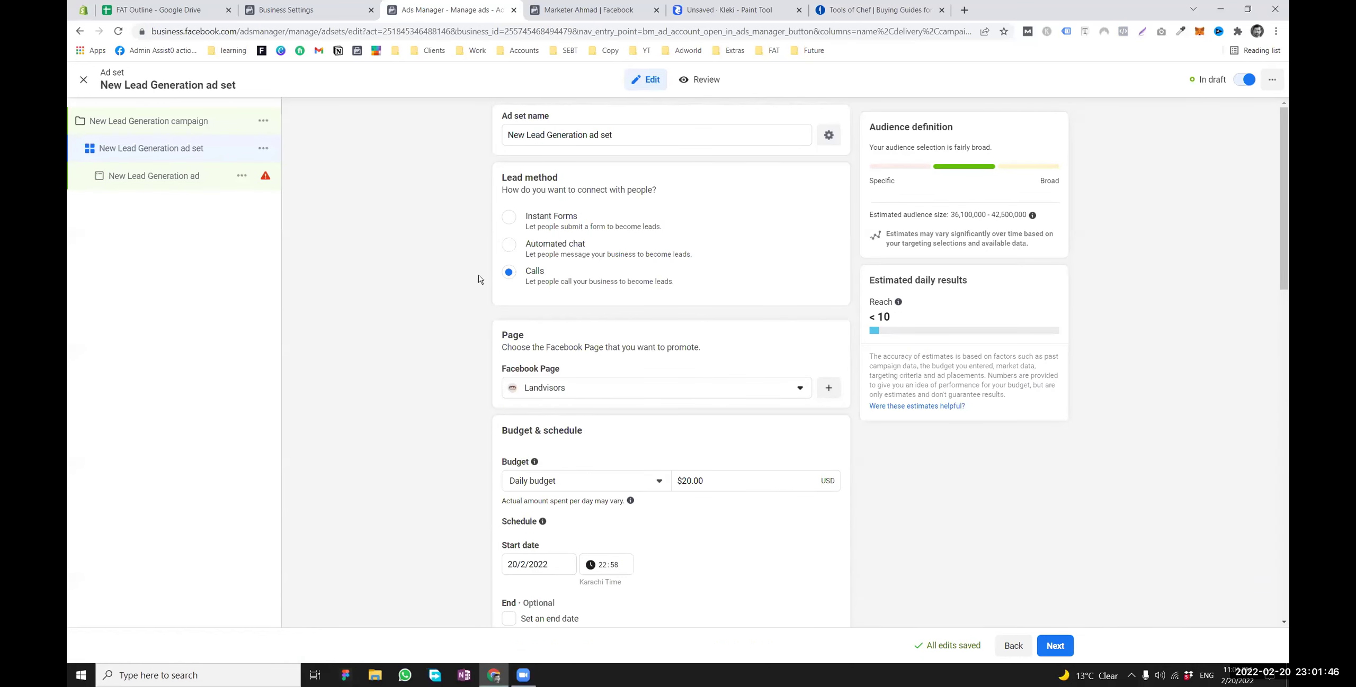
pyautogui.click(508, 218)
pyautogui.scroll(-4, 490, 340)
pyautogui.scroll(-4, 490, 340)
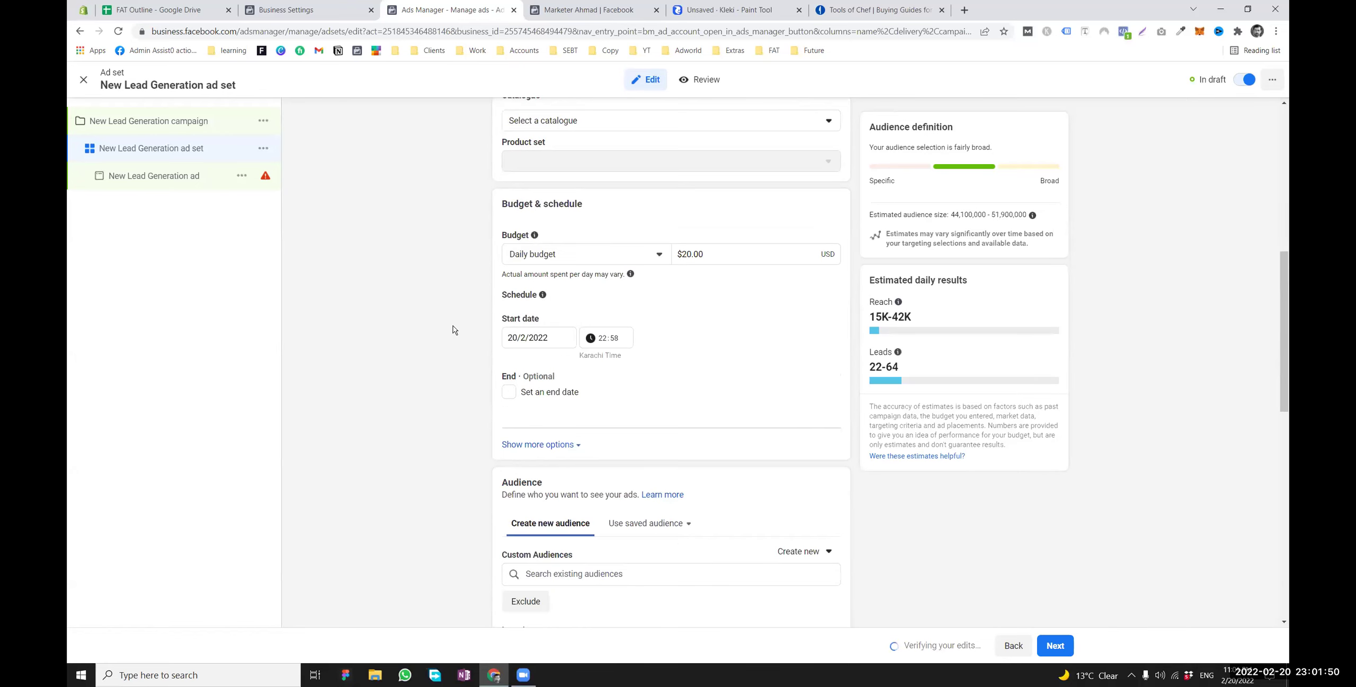
pyautogui.scroll(7, 453, 329)
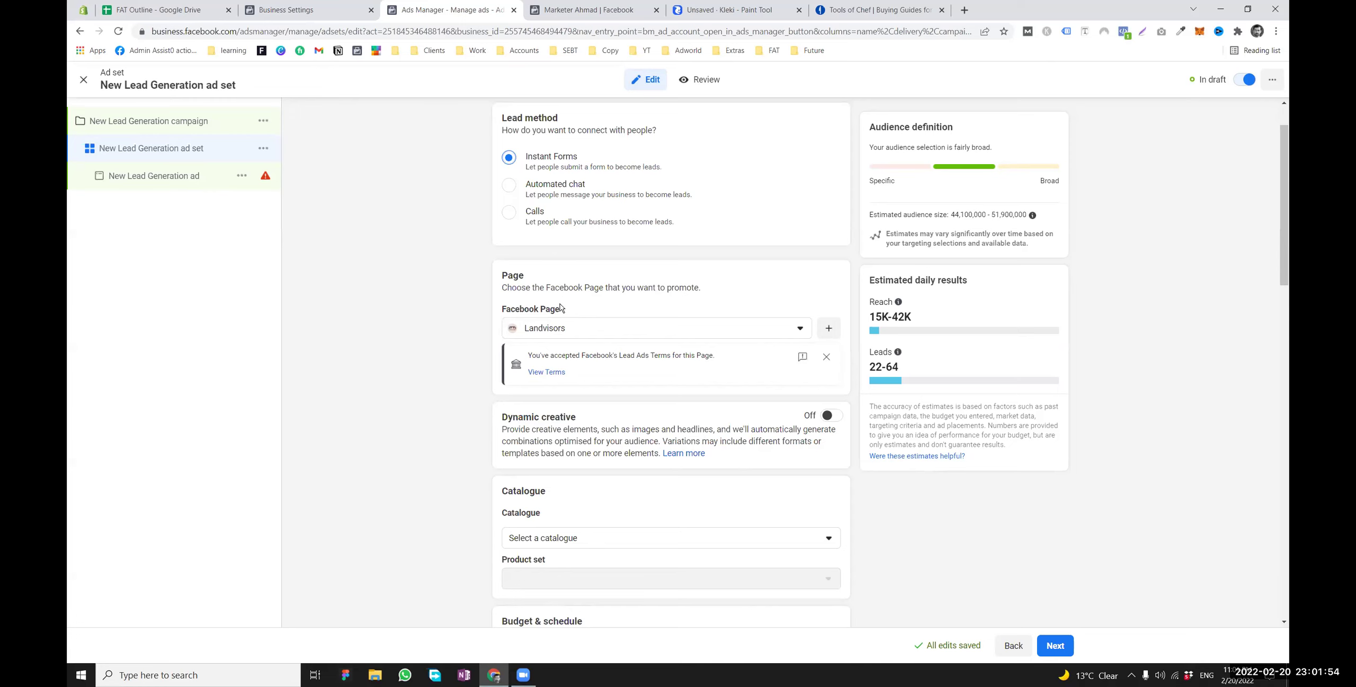
pyautogui.scroll(-8, 560, 308)
# In the ad's Instant form destination, try the Overseas 2 form and settle on the Leads for Landvisors form
pyautogui.click(159, 176)
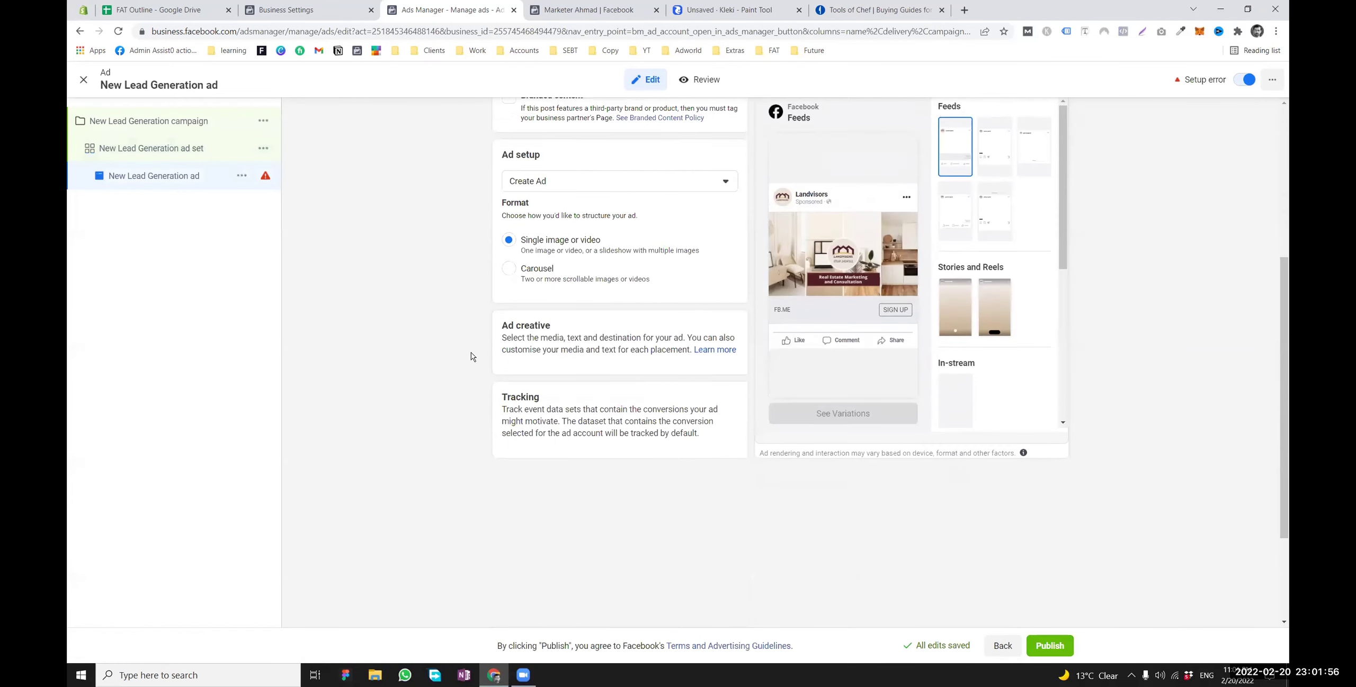
pyautogui.scroll(-10, 476, 359)
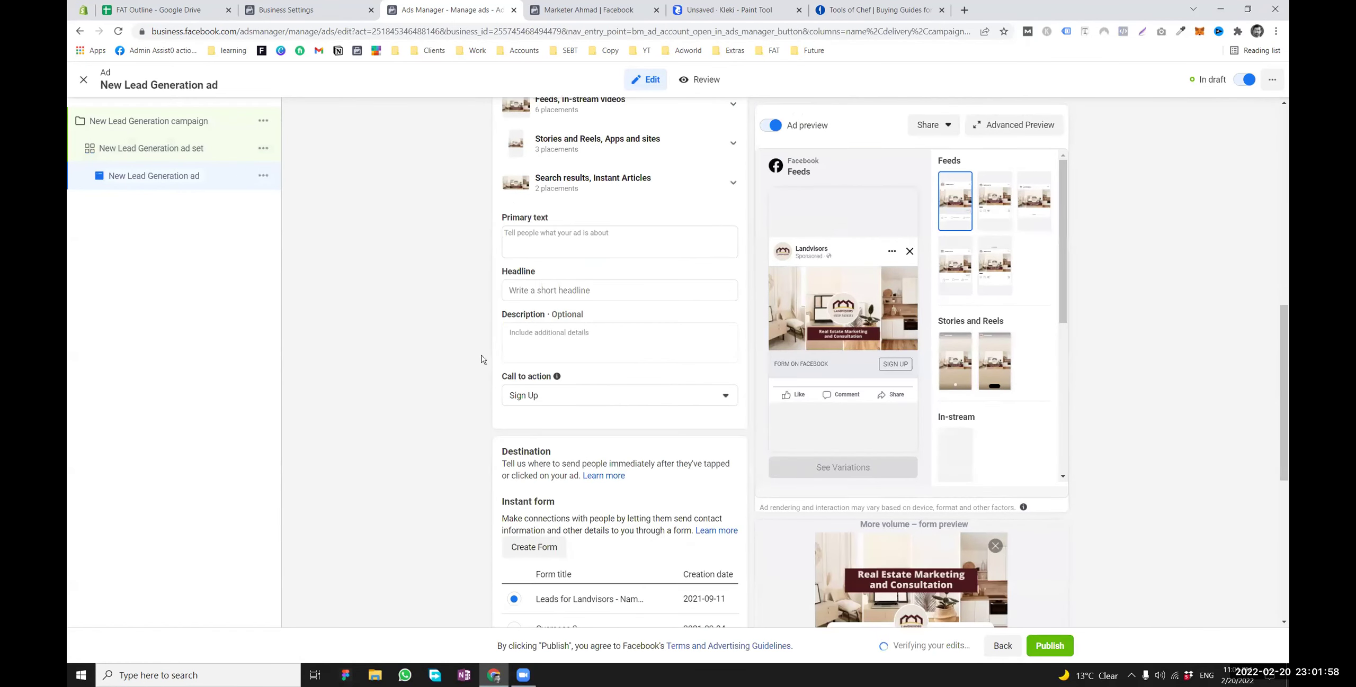
pyautogui.scroll(-3, 482, 359)
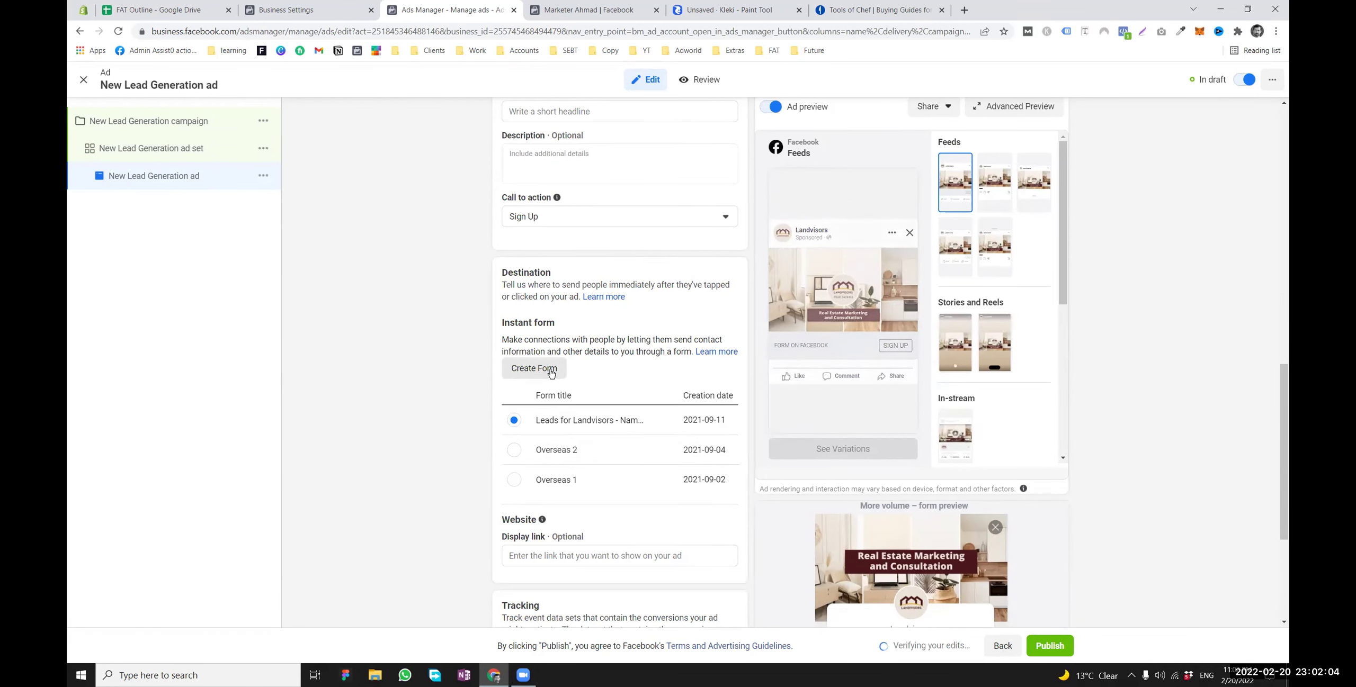
pyautogui.click(514, 450)
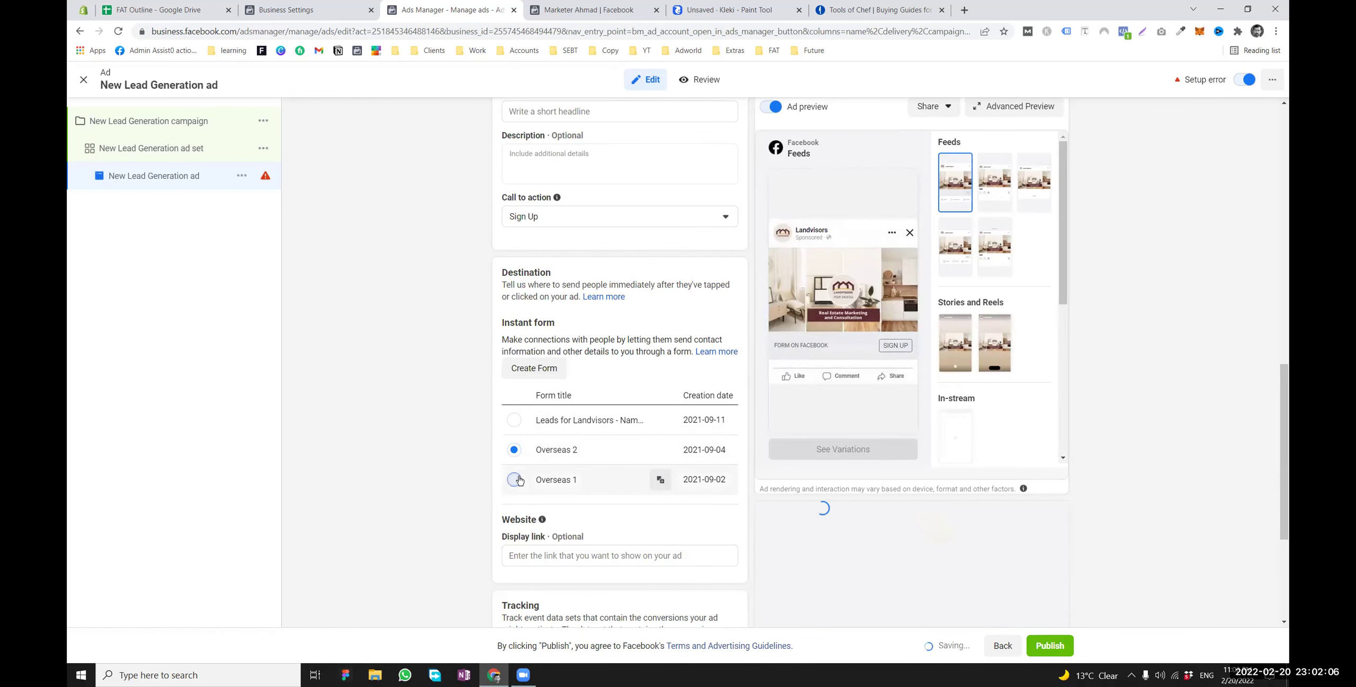
pyautogui.click(513, 420)
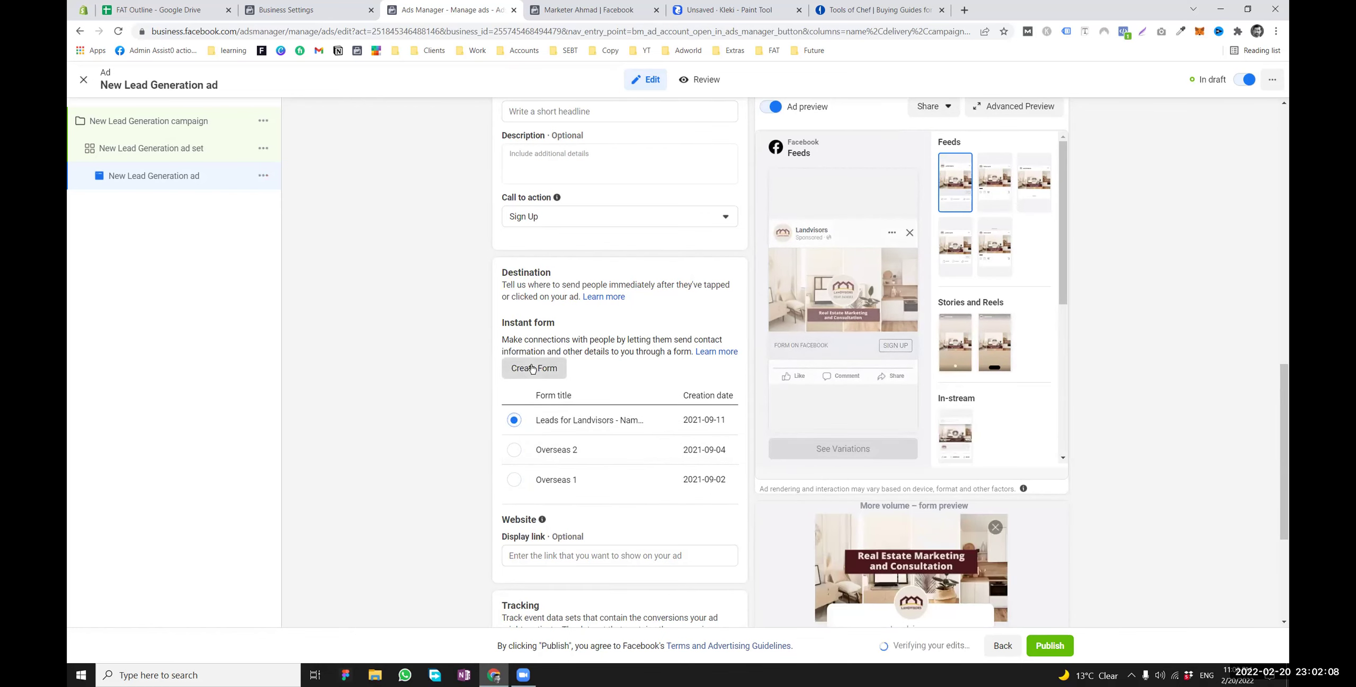
# Start creating a new Instant form, try the Higher intent form type and settle on More volume
pyautogui.click(533, 369)
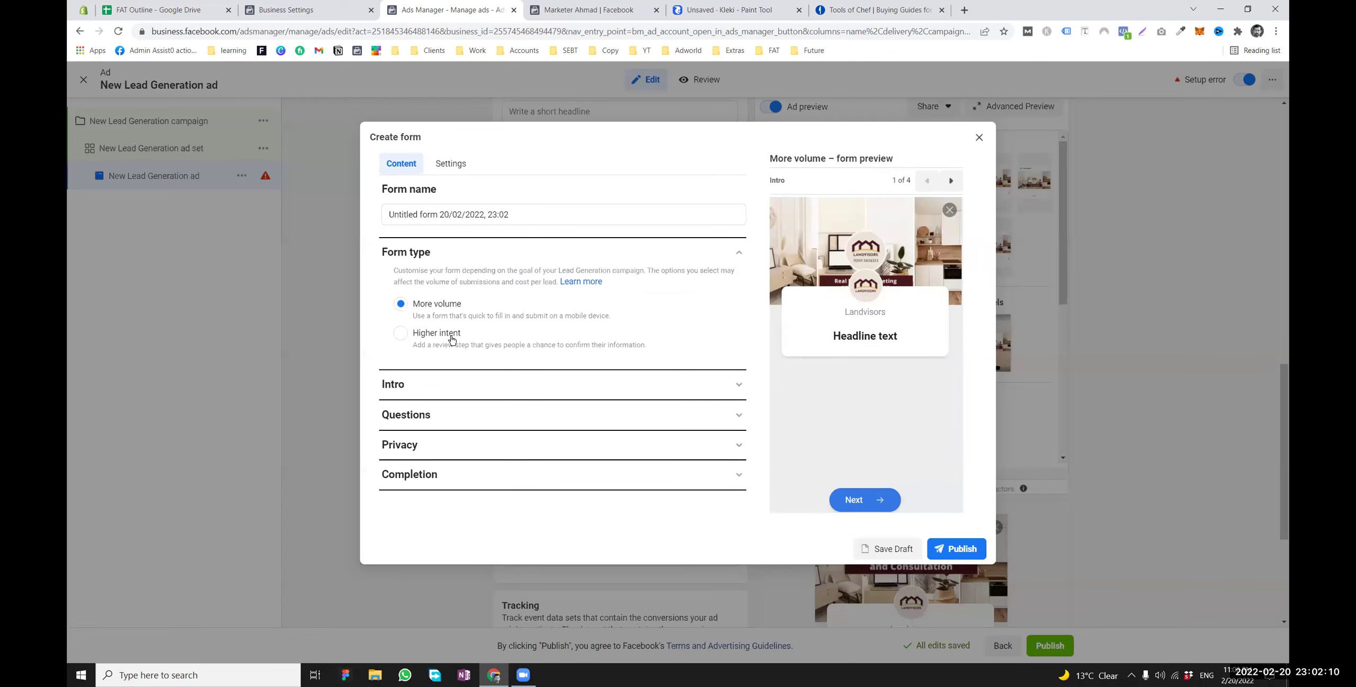
pyautogui.click(429, 332)
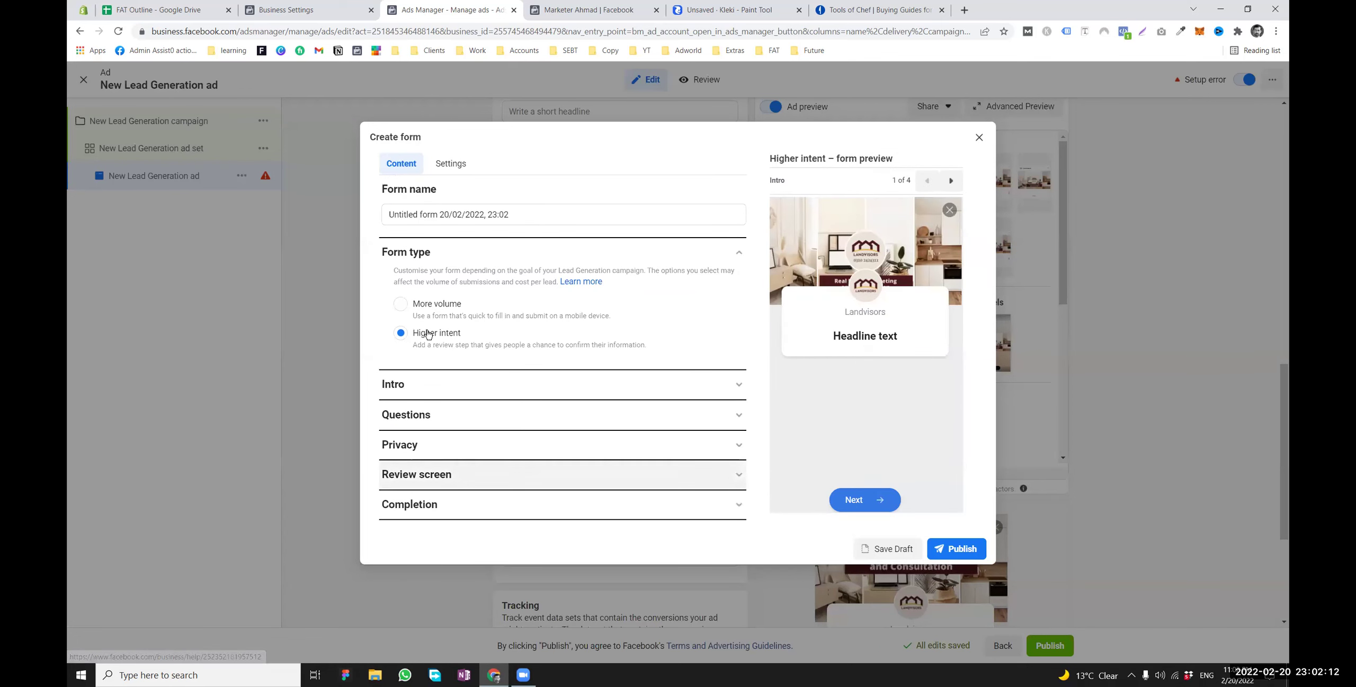
pyautogui.click(427, 307)
pyautogui.click(423, 338)
pyautogui.click(423, 317)
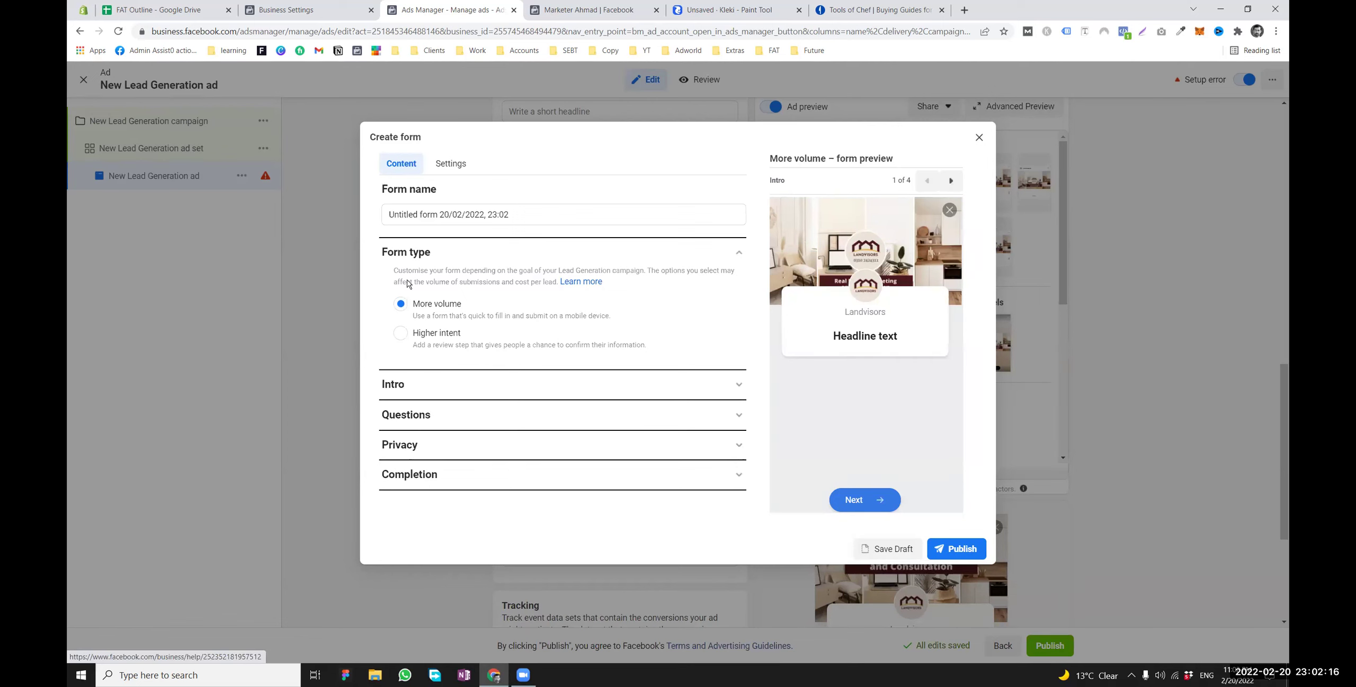
# In the form's intro, try an uploaded background image and settle on using the image from the ad
pyautogui.click(406, 380)
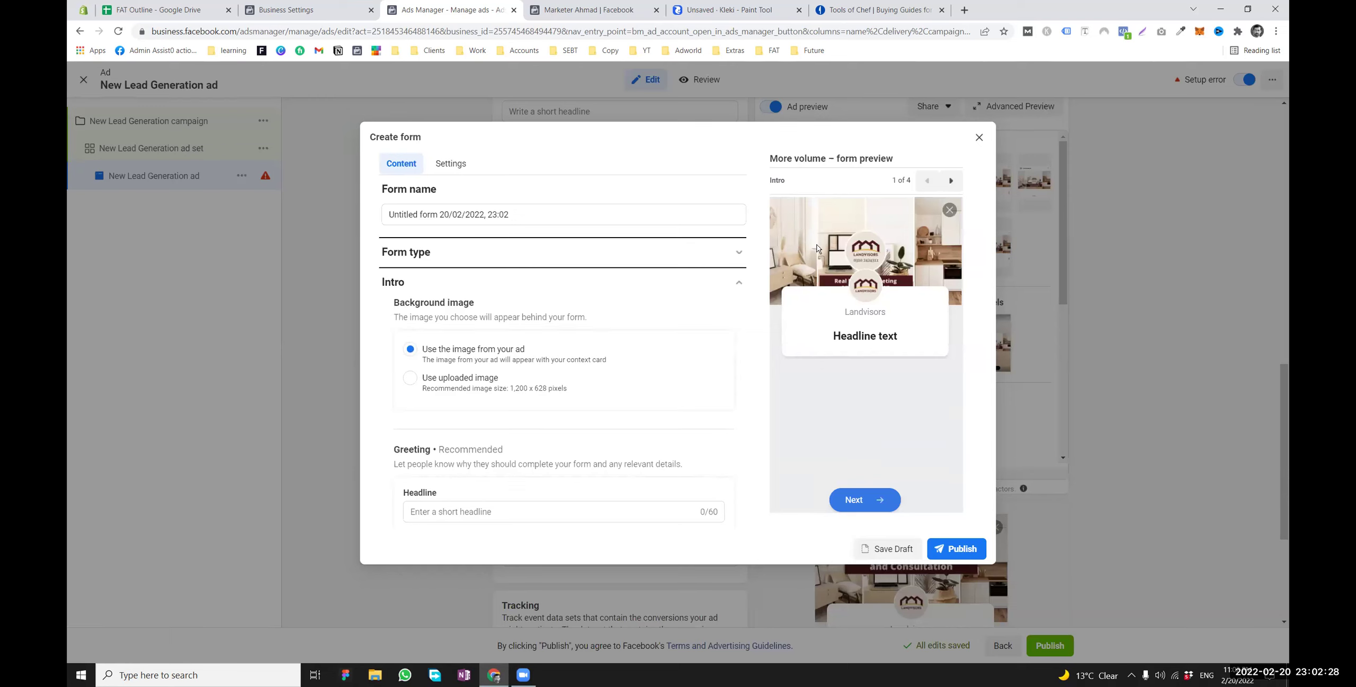
pyautogui.click(453, 385)
pyautogui.click(445, 406)
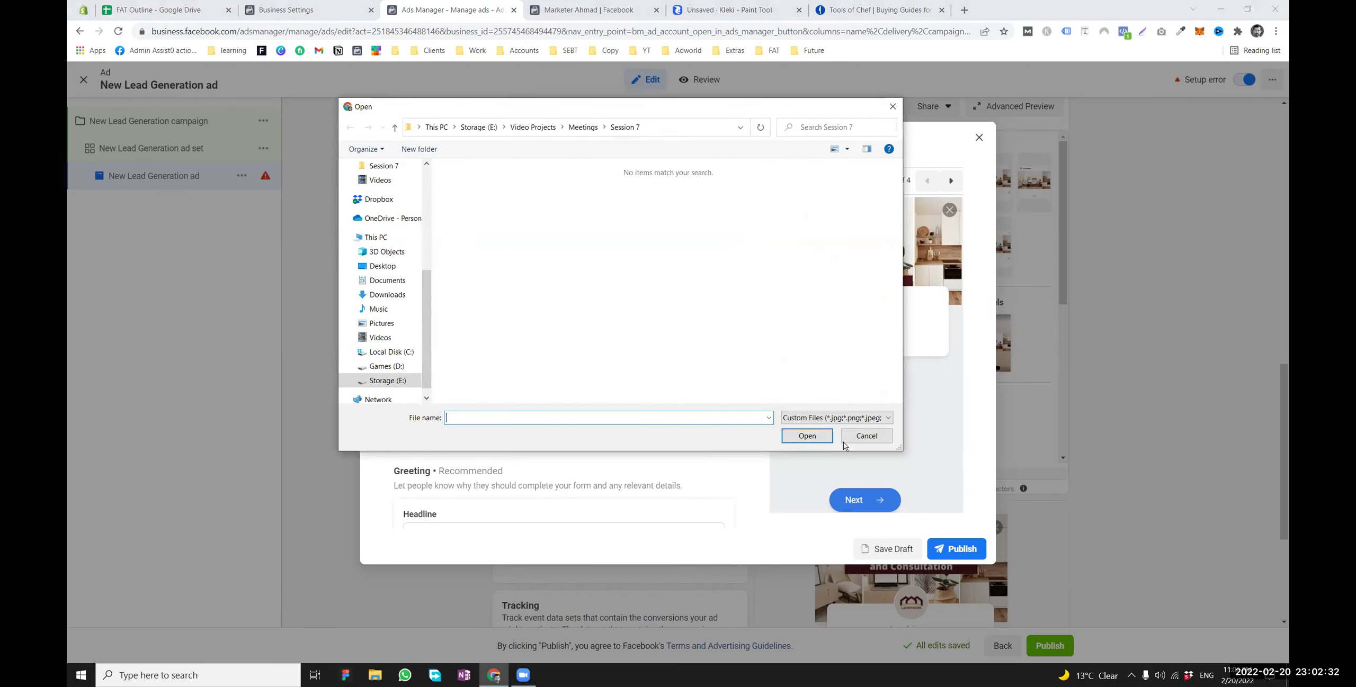
pyautogui.click(864, 437)
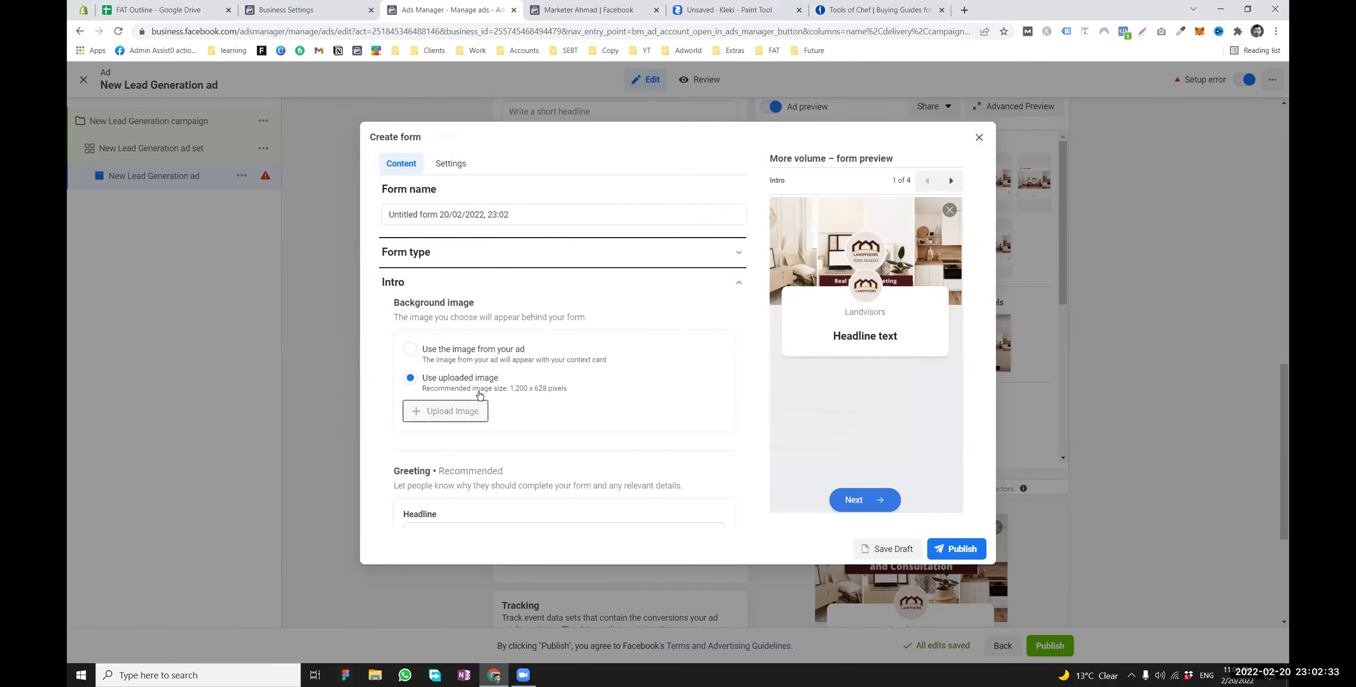
pyautogui.click(416, 352)
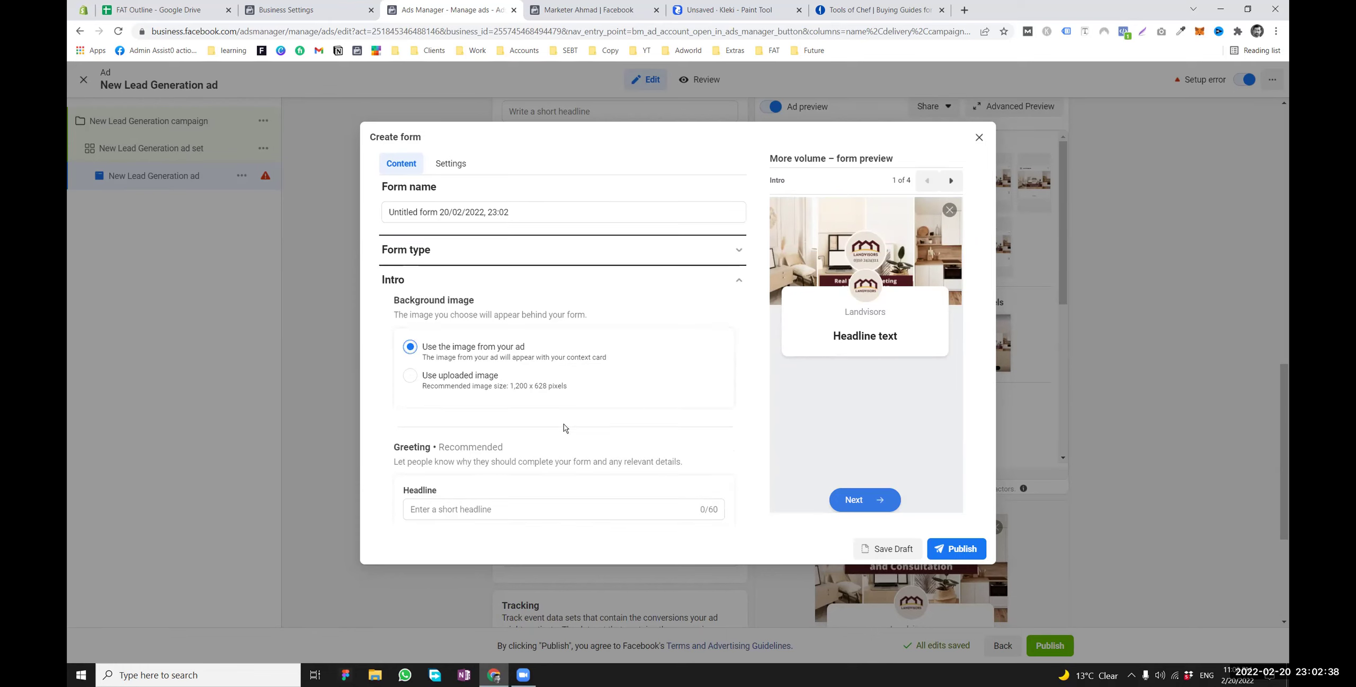
# Set the form greeting's headline to "This is my headline"
pyautogui.scroll(-3, 563, 427)
pyautogui.click(431, 332)
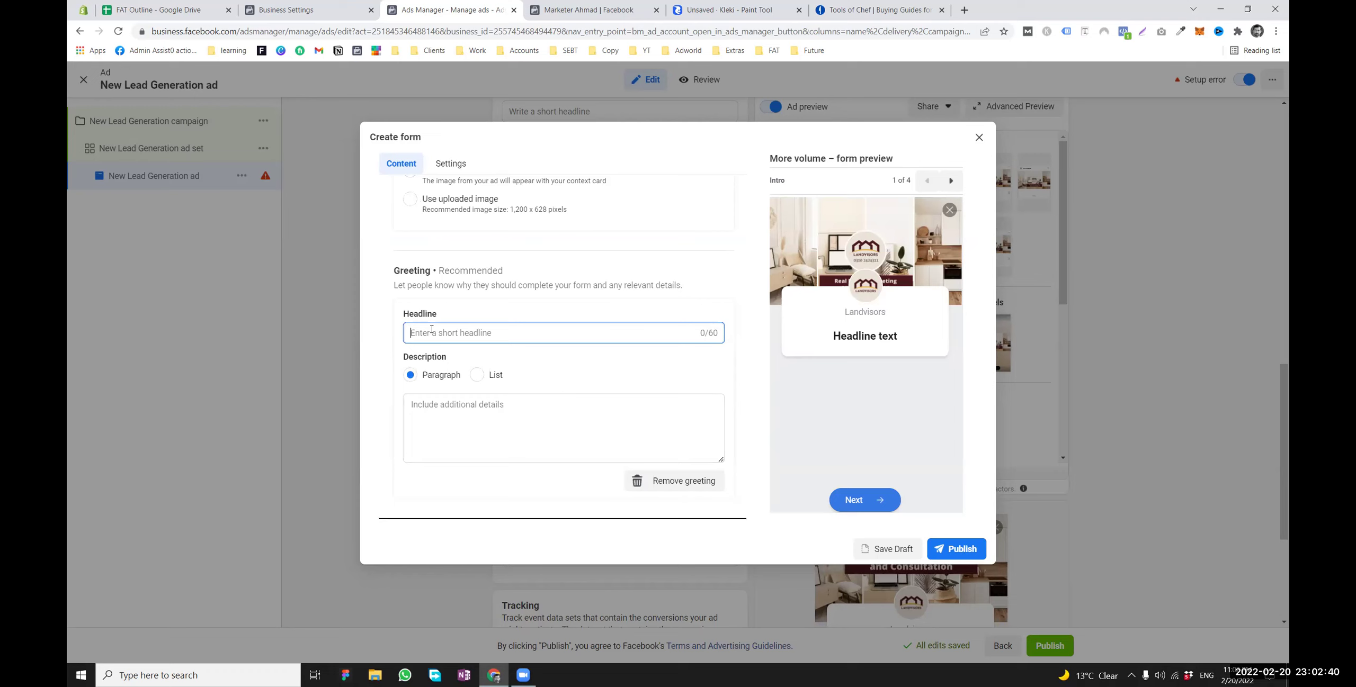
pyautogui.write('This is my head')
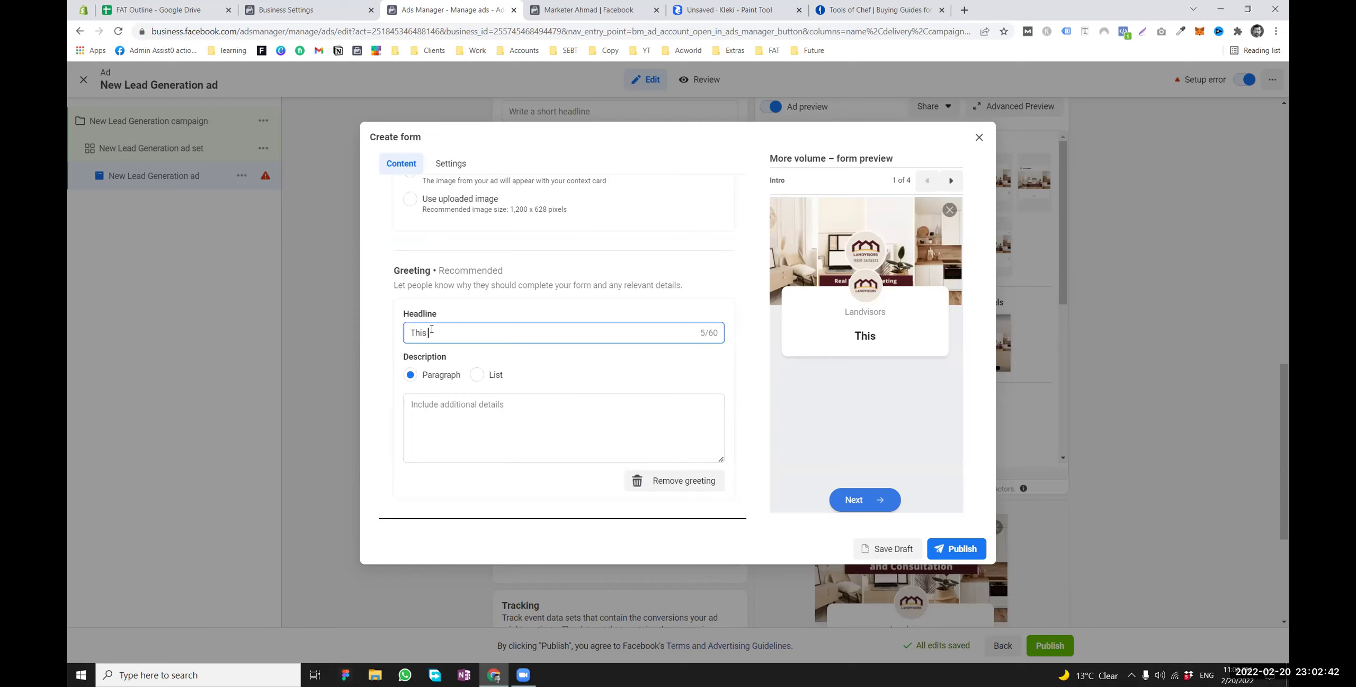
pyautogui.press('BackSpace')
pyautogui.write('lin')
pyautogui.press('BackSpace')
pyautogui.press('BackSpace')
pyautogui.press('BackSpace')
pyautogui.write('dline')
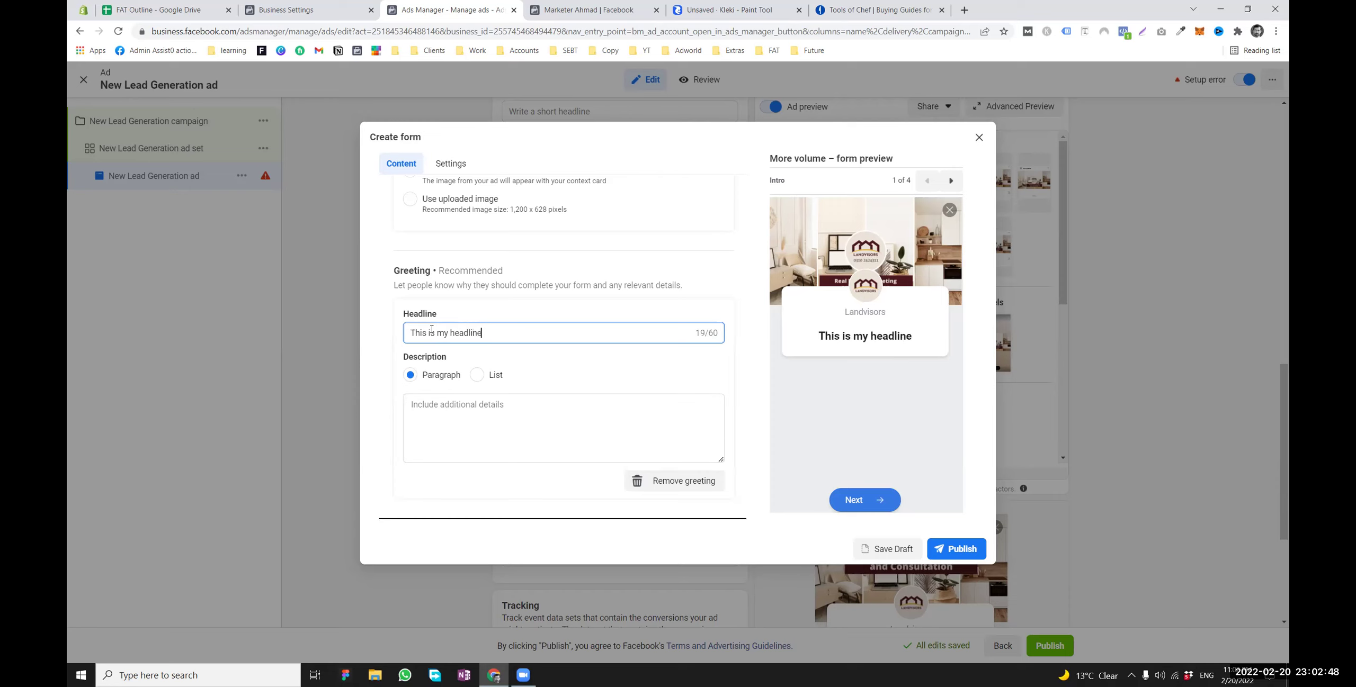
# Enter "This is a paragraph I am wariting with my hearth" as the greeting's paragraph description and check it in the form preview
pyautogui.click(461, 413)
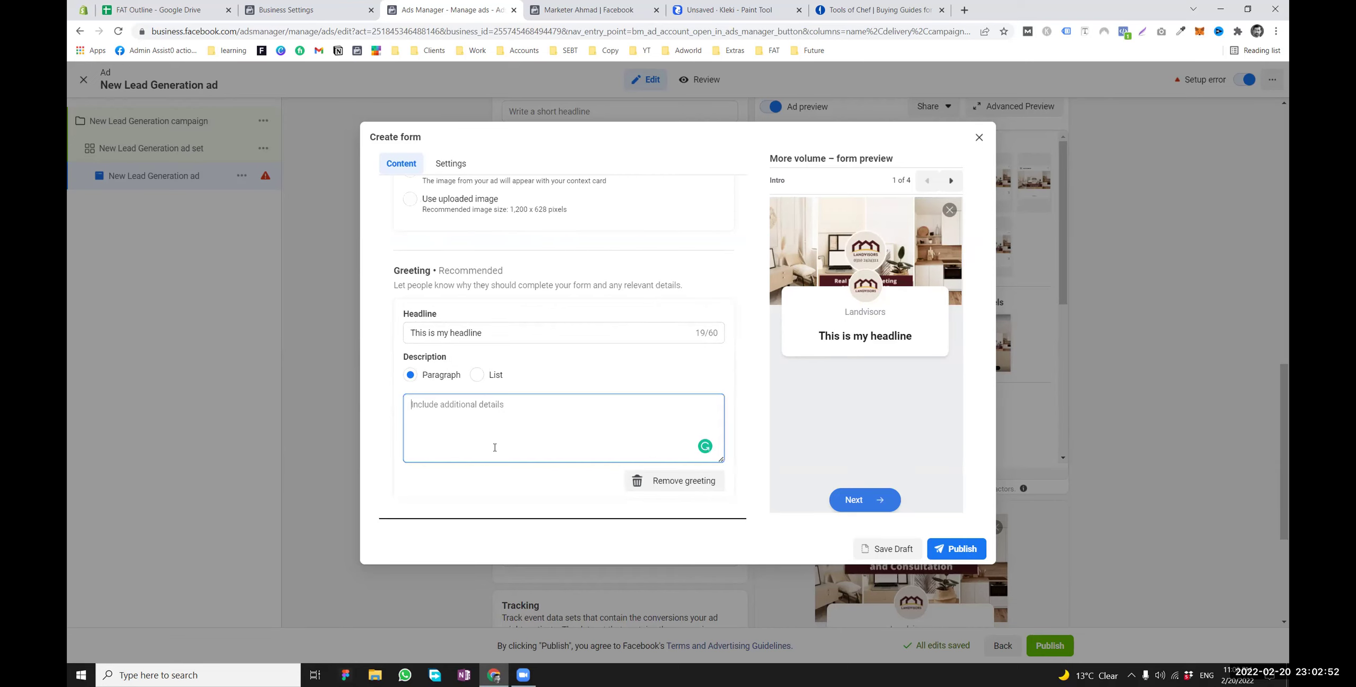
pyautogui.write('This is a par')
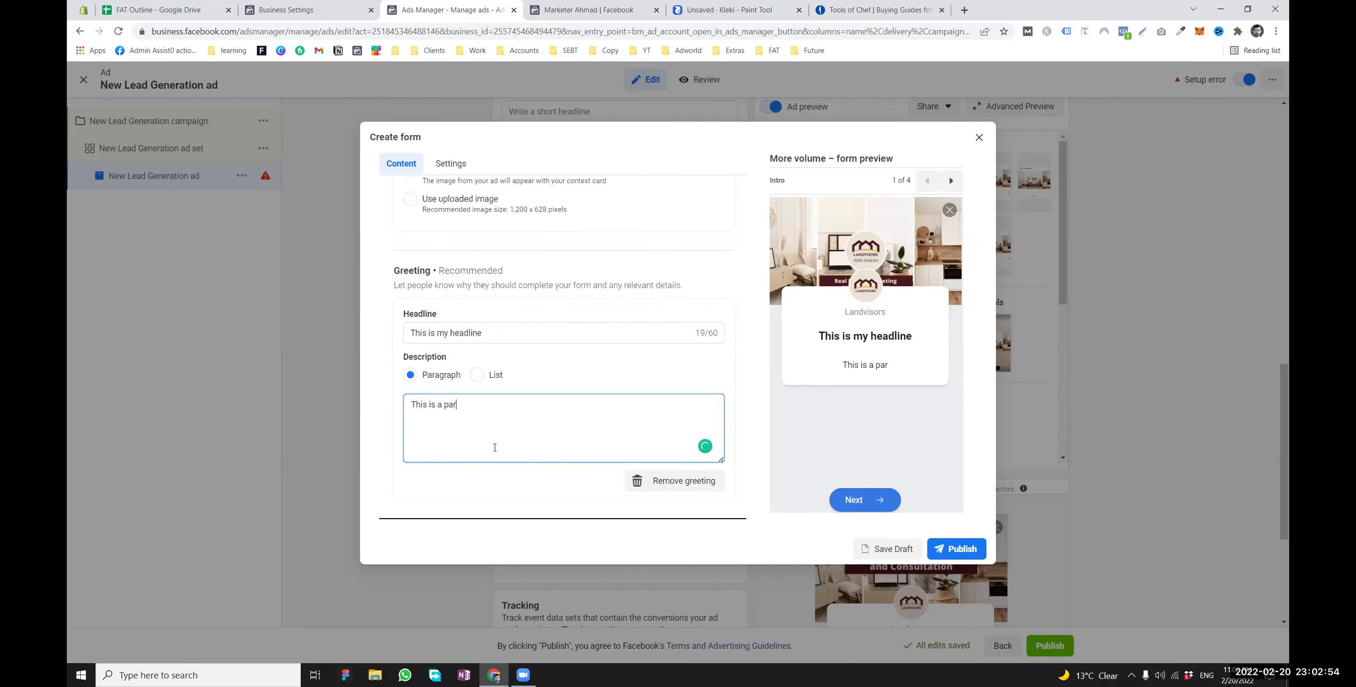
pyautogui.write('agraph I am wariting with')
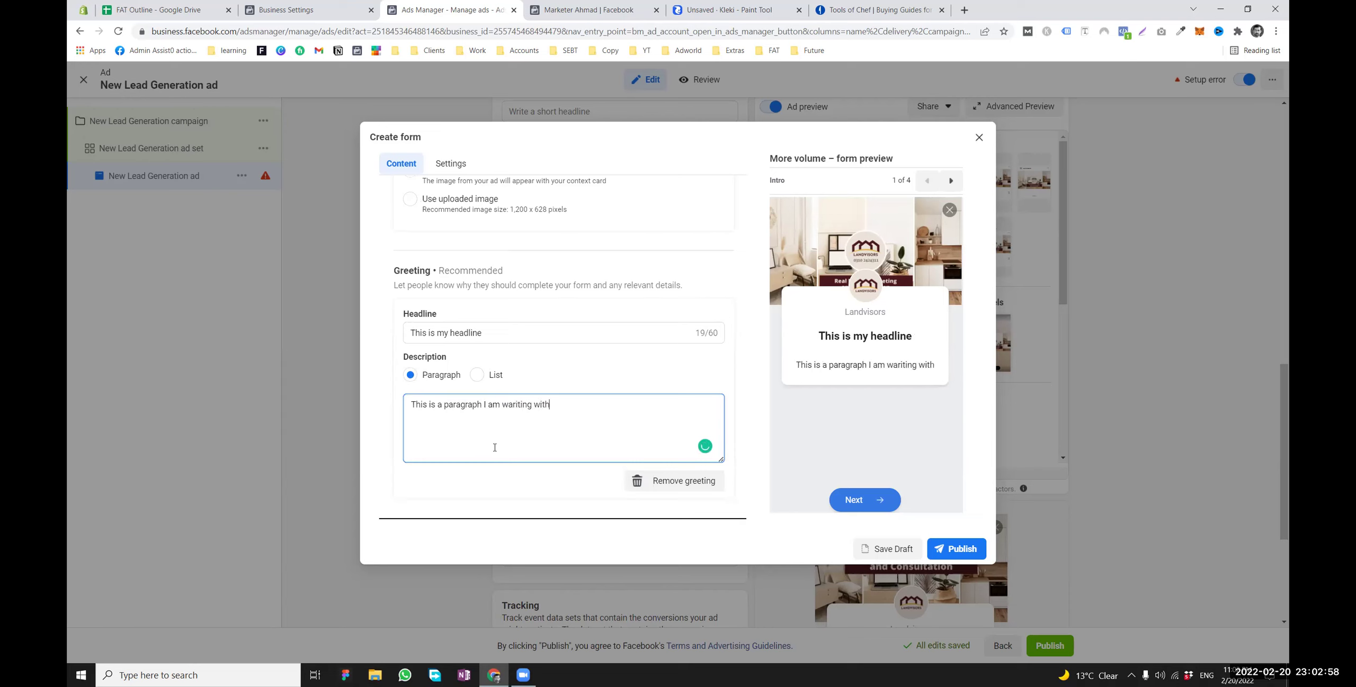
pyautogui.write(' my heat')
pyautogui.write('th')
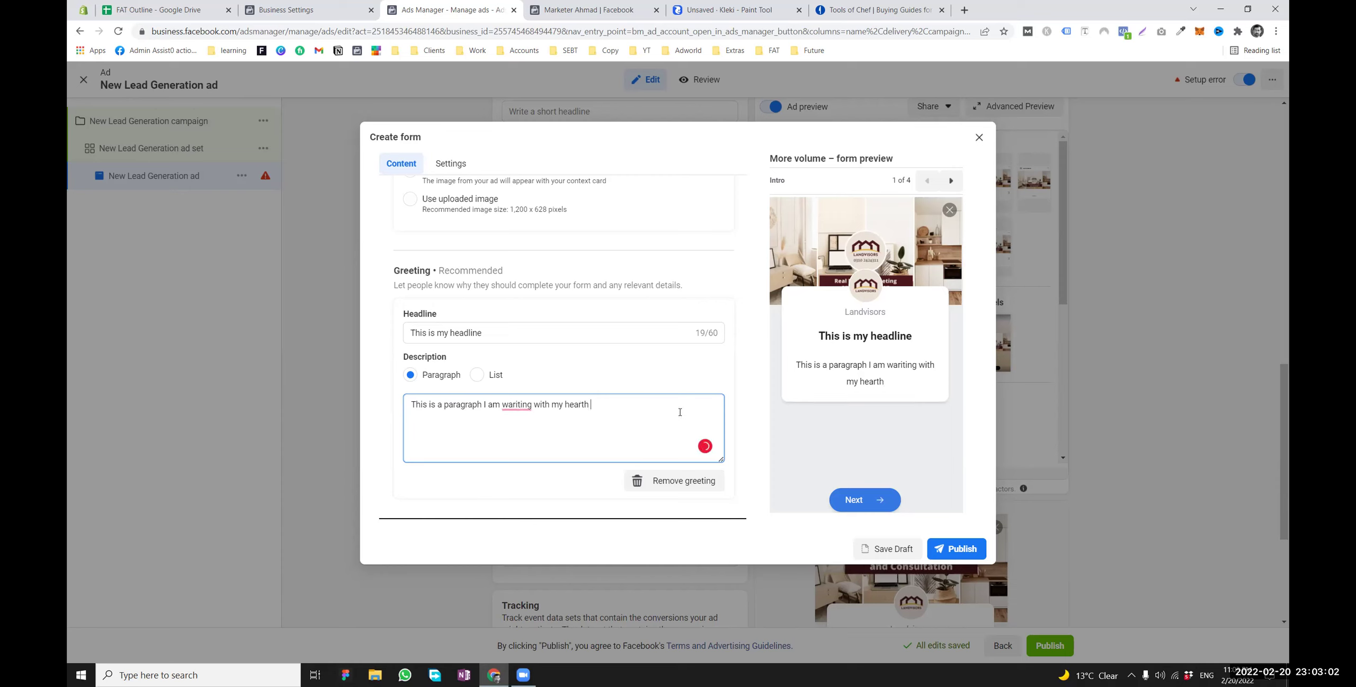
pyautogui.moveTo(892, 386); pyautogui.dragTo(794, 367)
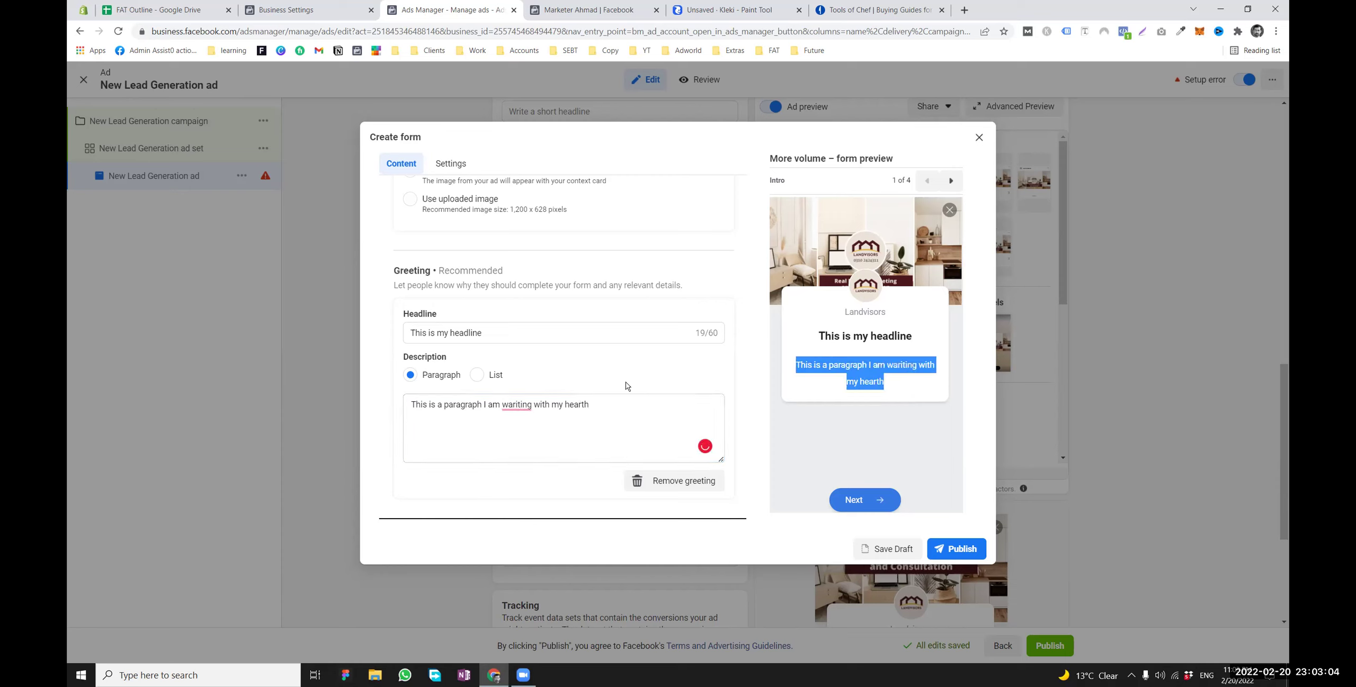
# Change the greeting description to a list with the items "Taaza yakhni", "Garam Andy" and "Khushzaiqa Soup"
pyautogui.click(477, 376)
pyautogui.click(446, 400)
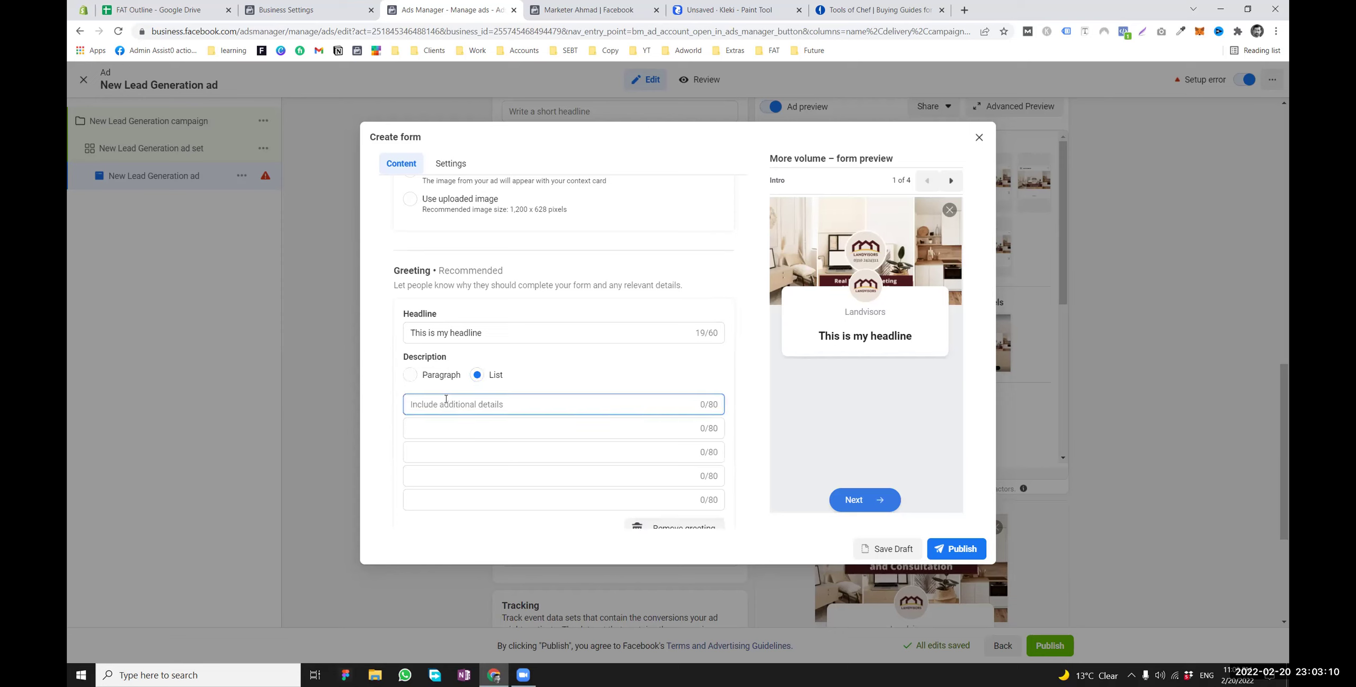
pyautogui.write('Taa')
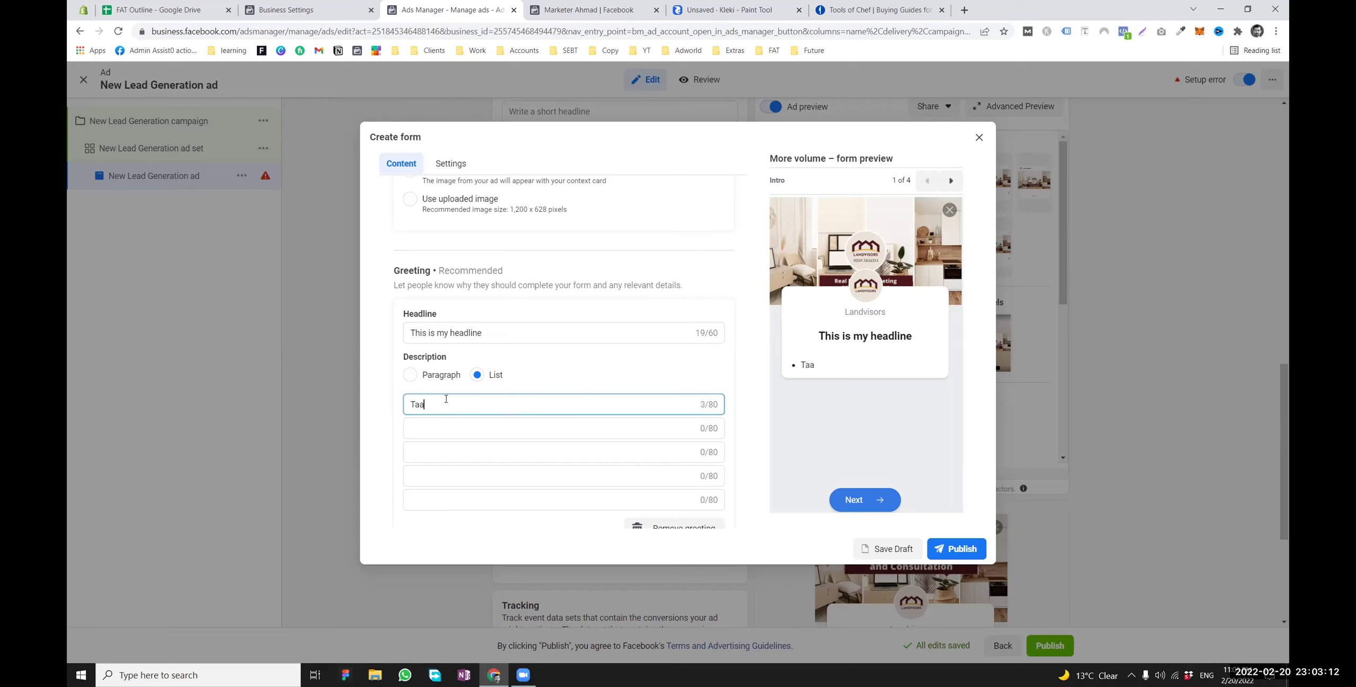
pyautogui.write('za yakhni')
pyautogui.press('Tab')
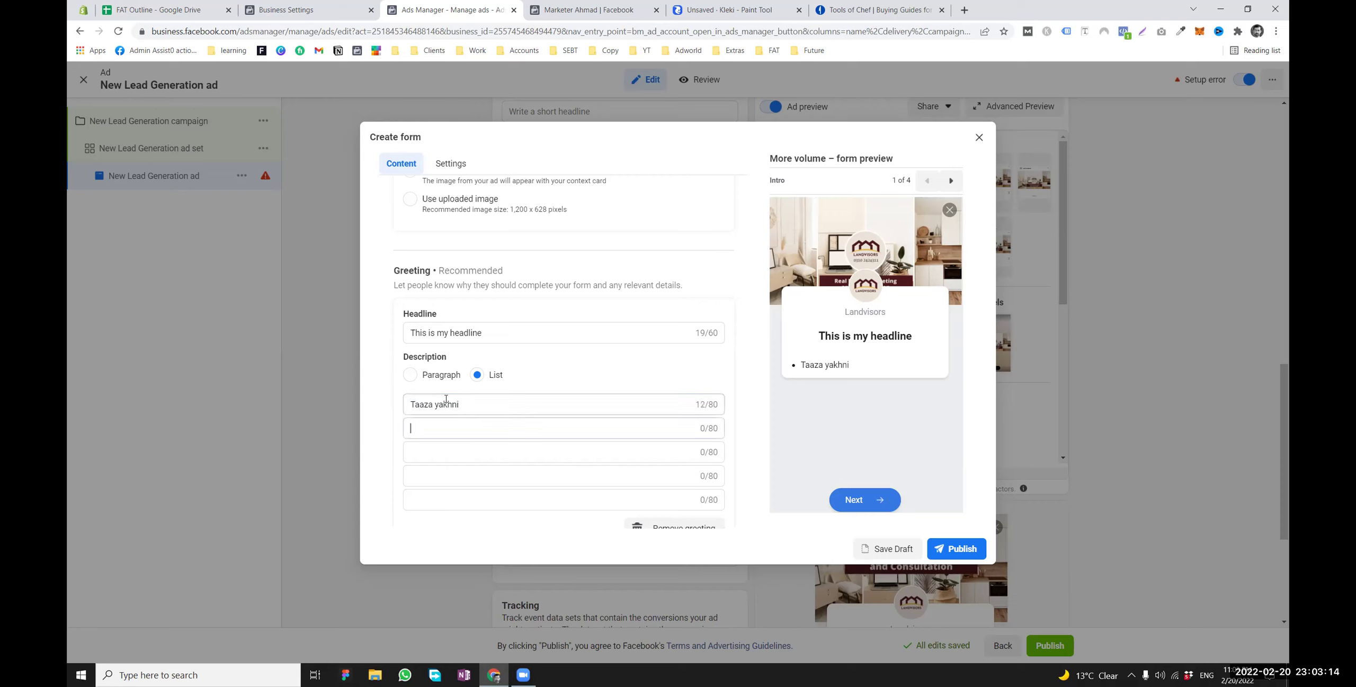
pyautogui.write('Garam Andy')
pyautogui.press('Tab')
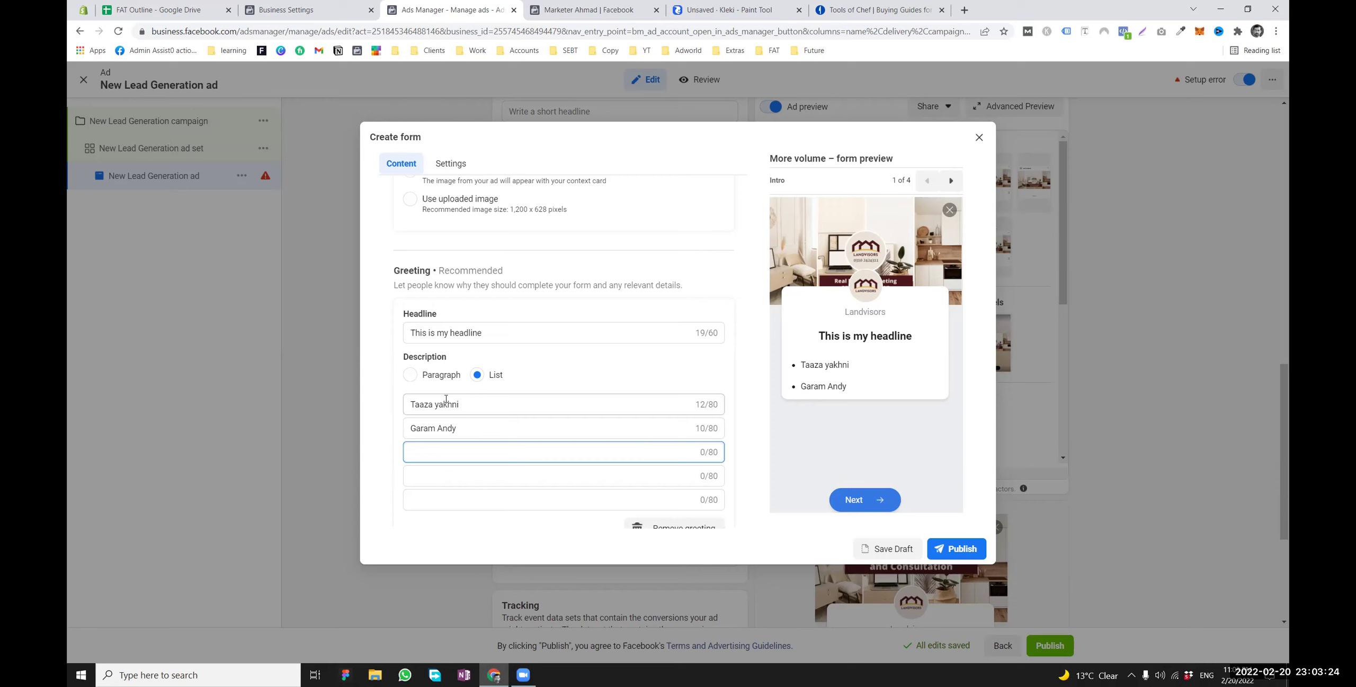
pyautogui.write('Khushzaiqa Soup')
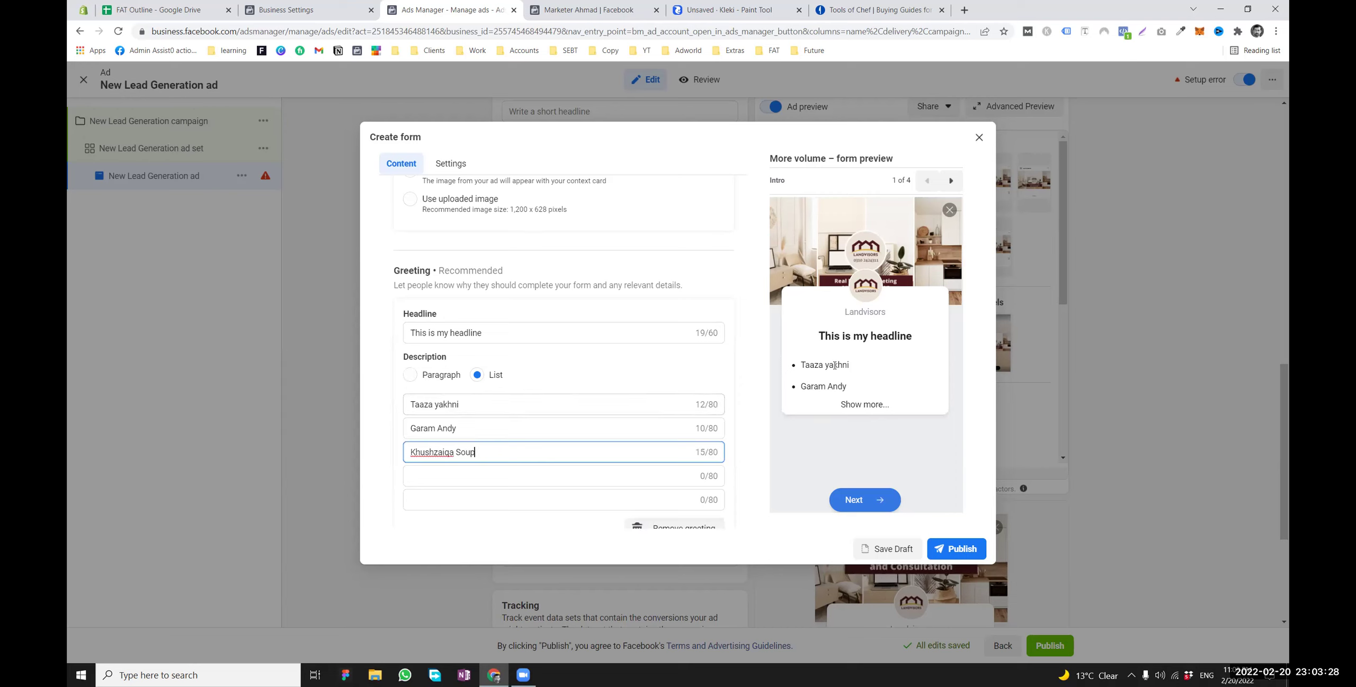
# Expand the full greeting list in the form preview and examine its headline, list items and Next control
pyautogui.click(834, 366)
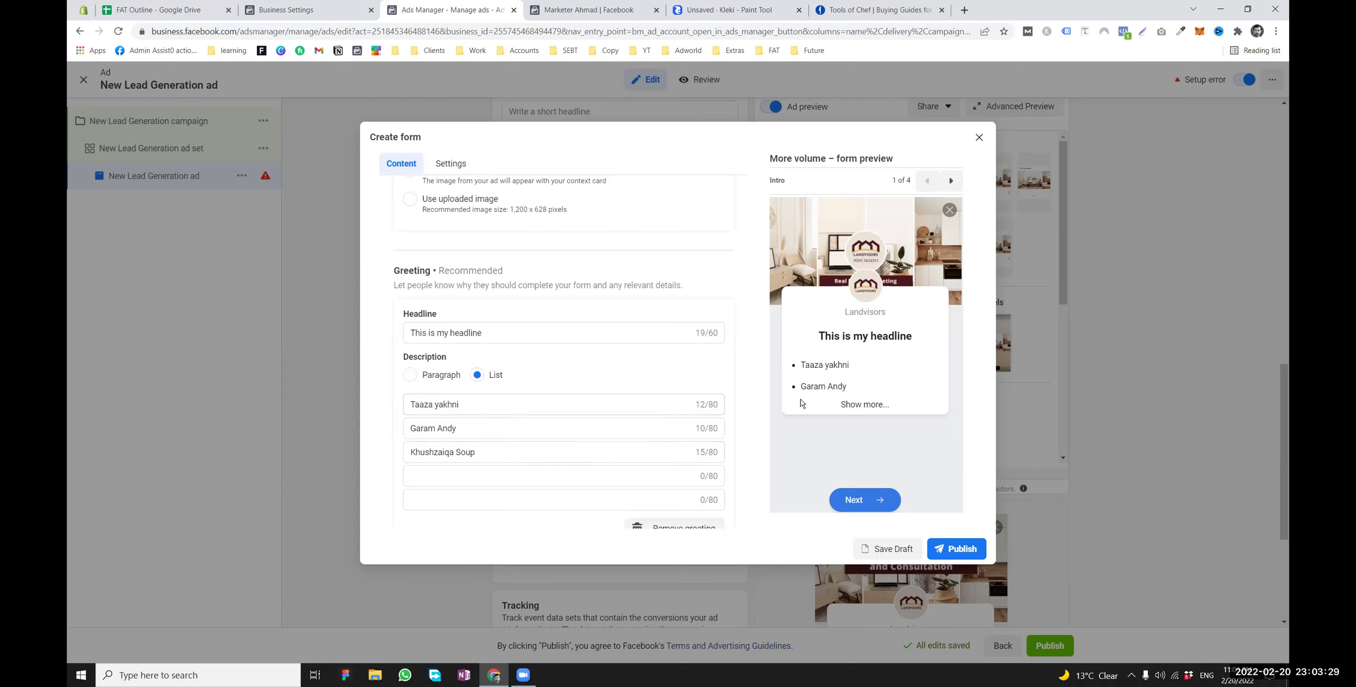
pyautogui.click(855, 405)
pyautogui.moveTo(799, 364); pyautogui.dragTo(865, 416)
pyautogui.click(803, 374)
pyautogui.moveTo(801, 371); pyautogui.dragTo(822, 382)
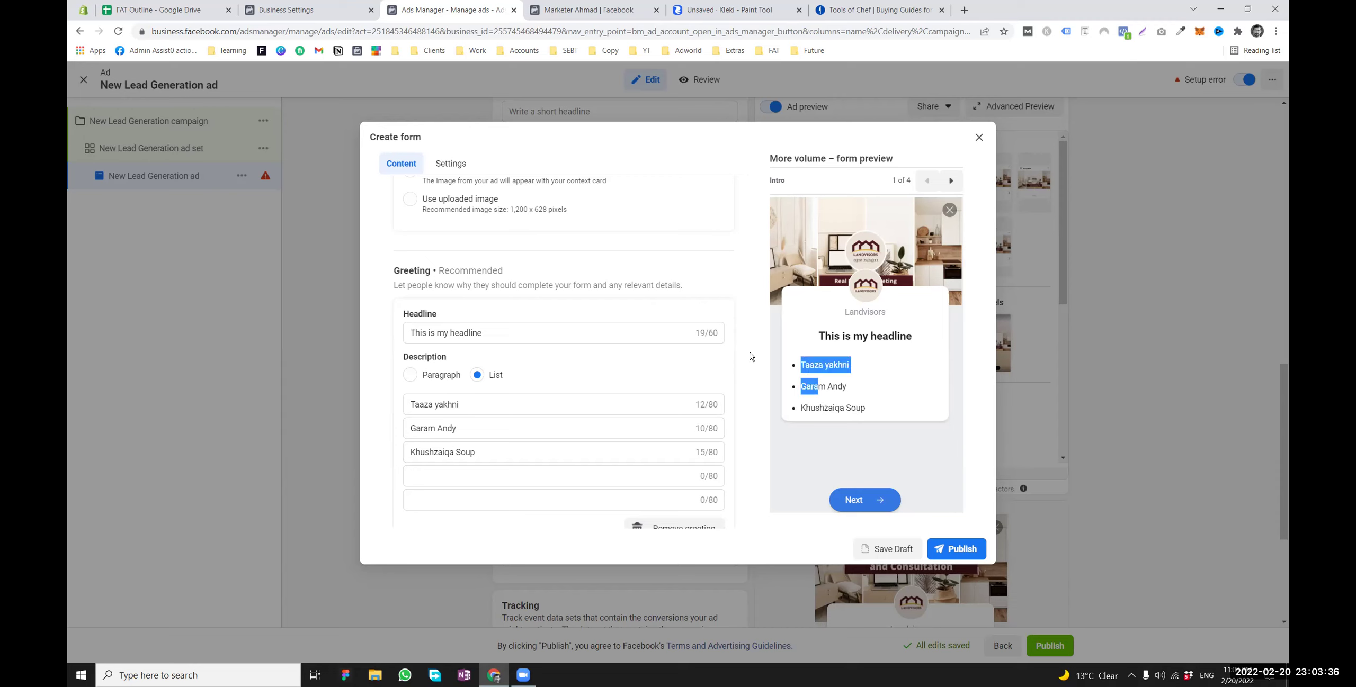
pyautogui.moveTo(895, 335); pyautogui.dragTo(839, 383)
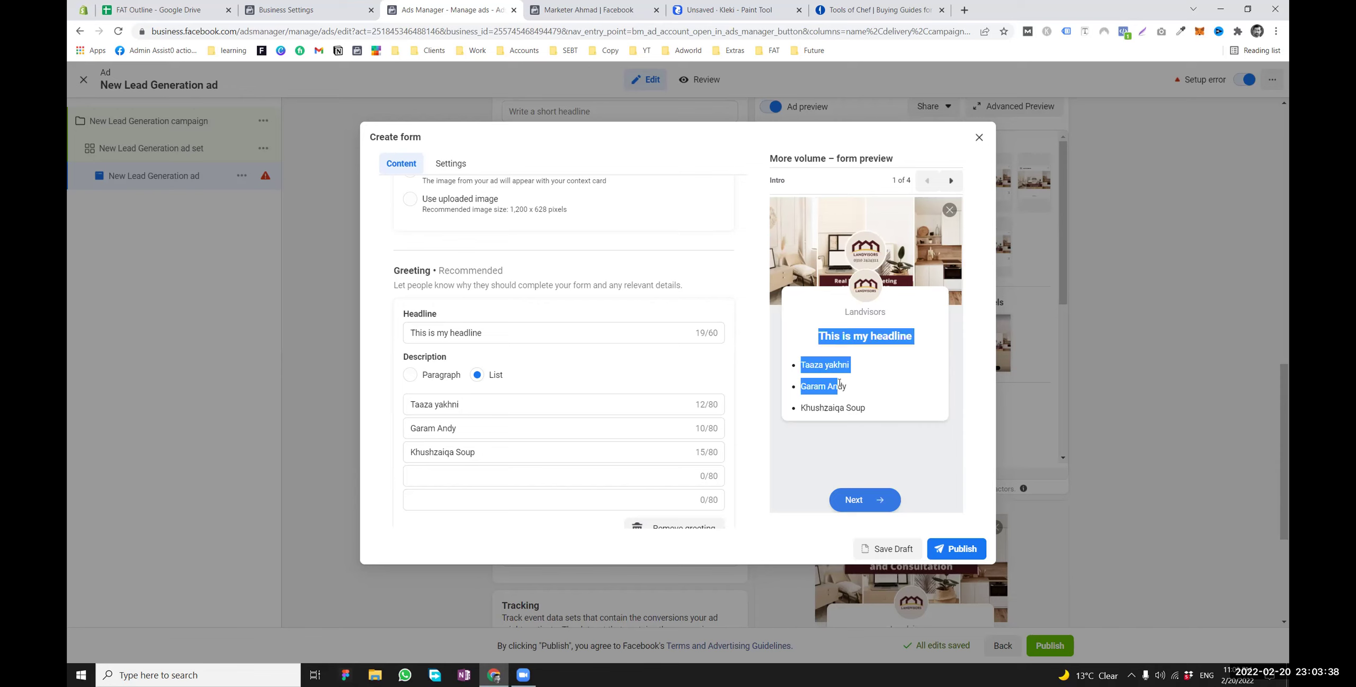
pyautogui.click(840, 501)
pyautogui.doubleClick(854, 500)
pyautogui.press('super')
pyautogui.press('super')
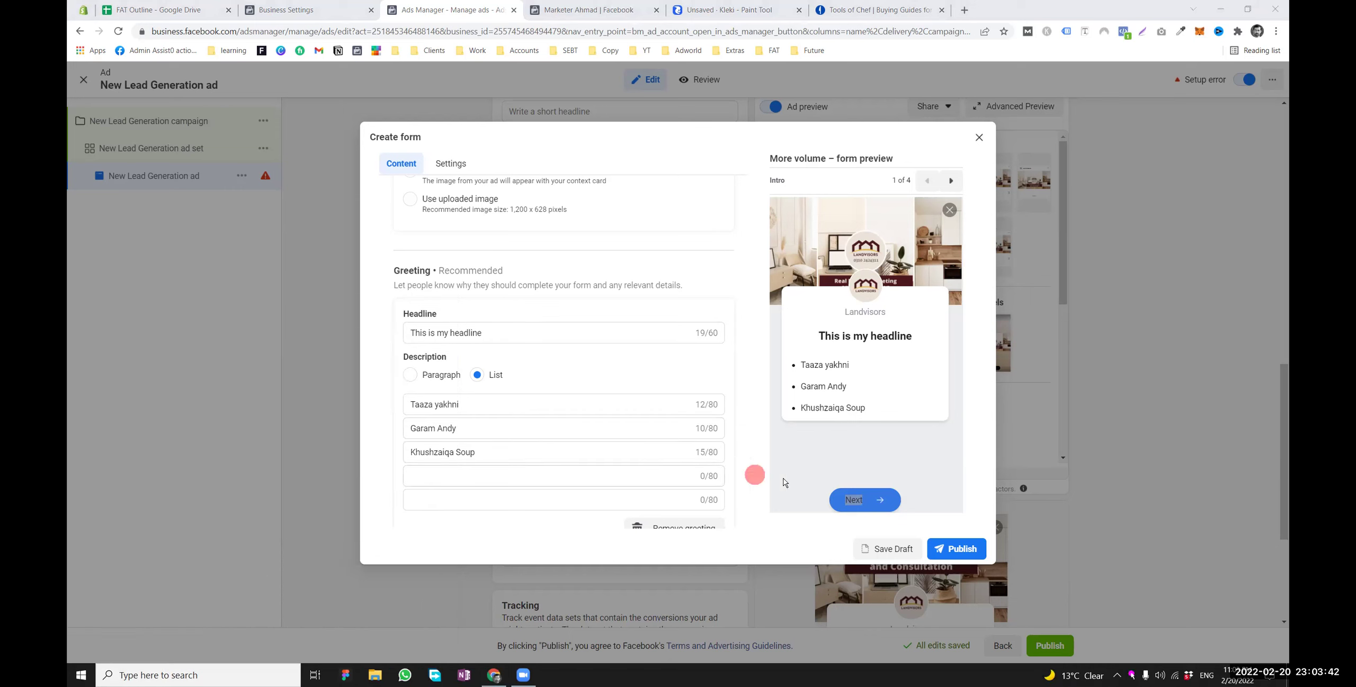
# Review the Intro section's background image and greeting settings, leaving the section collapsed
pyautogui.click(890, 480)
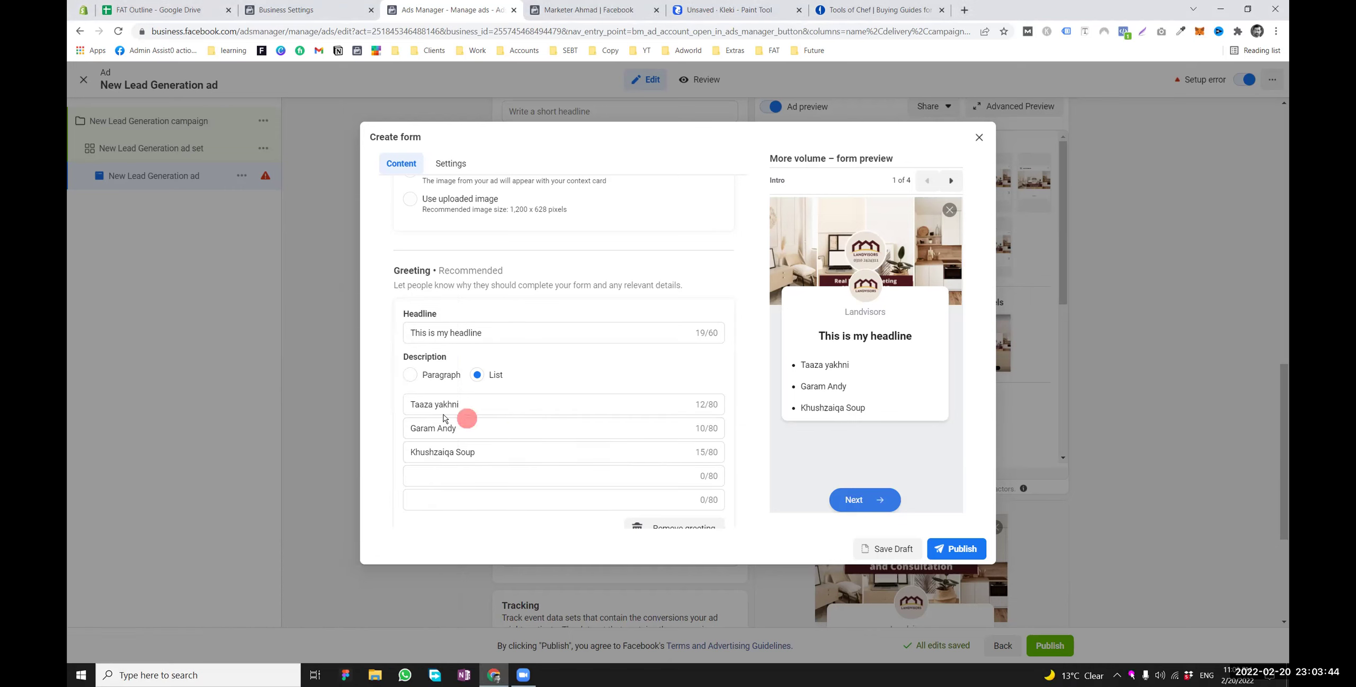
pyautogui.scroll(-3, 454, 402)
pyautogui.scroll(3, 447, 378)
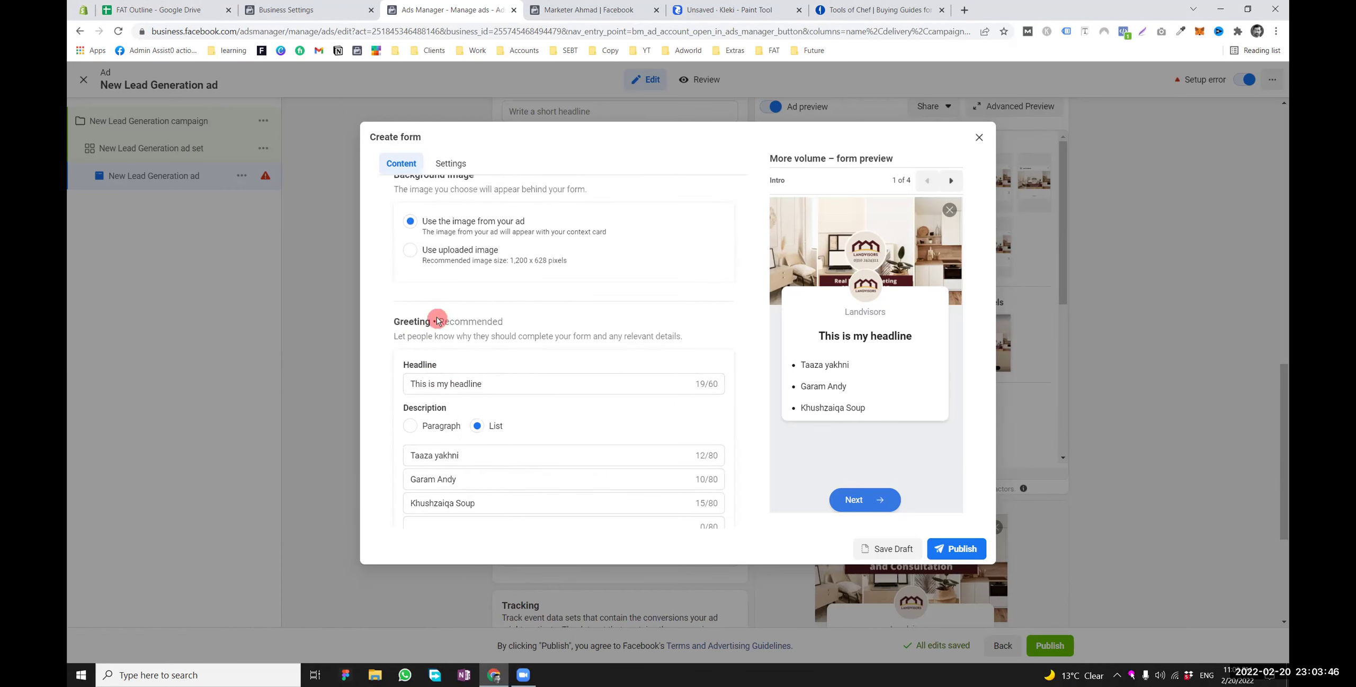
pyautogui.scroll(2, 426, 312)
pyautogui.click(404, 275)
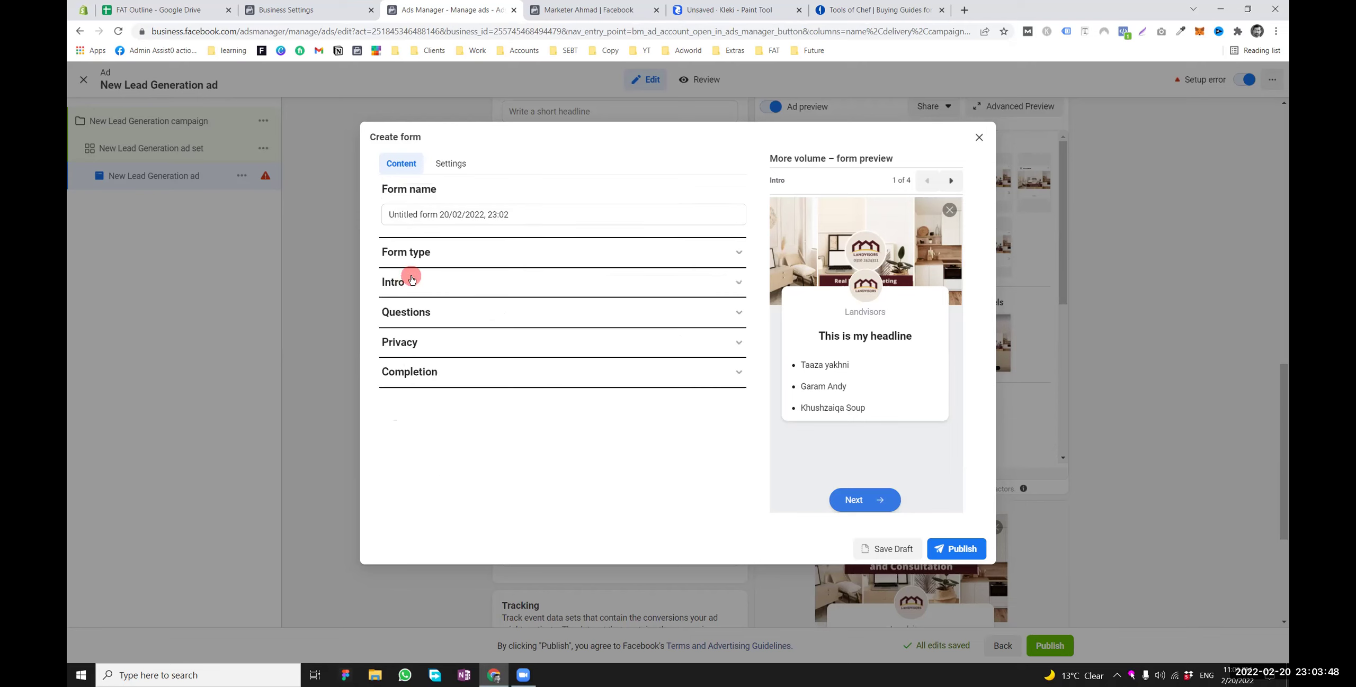
pyautogui.click(405, 275)
pyautogui.scroll(-4, 405, 366)
pyautogui.scroll(4, 405, 391)
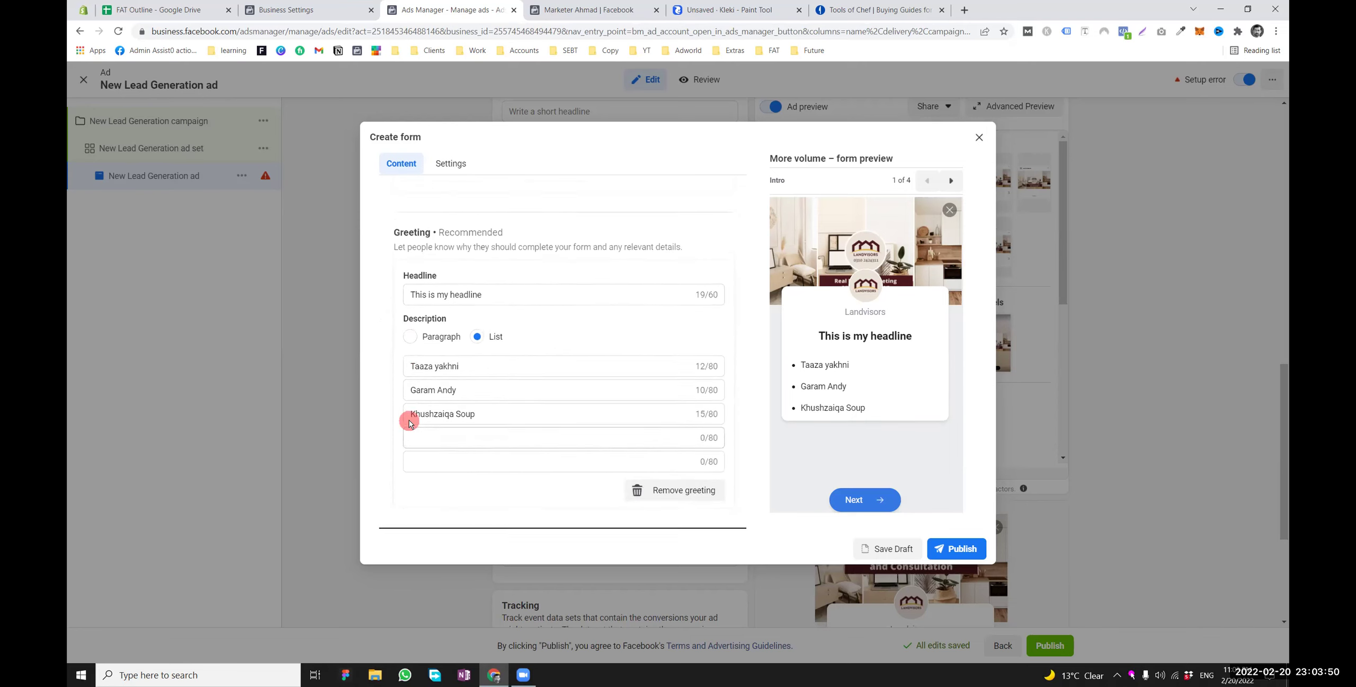
pyautogui.click(423, 221)
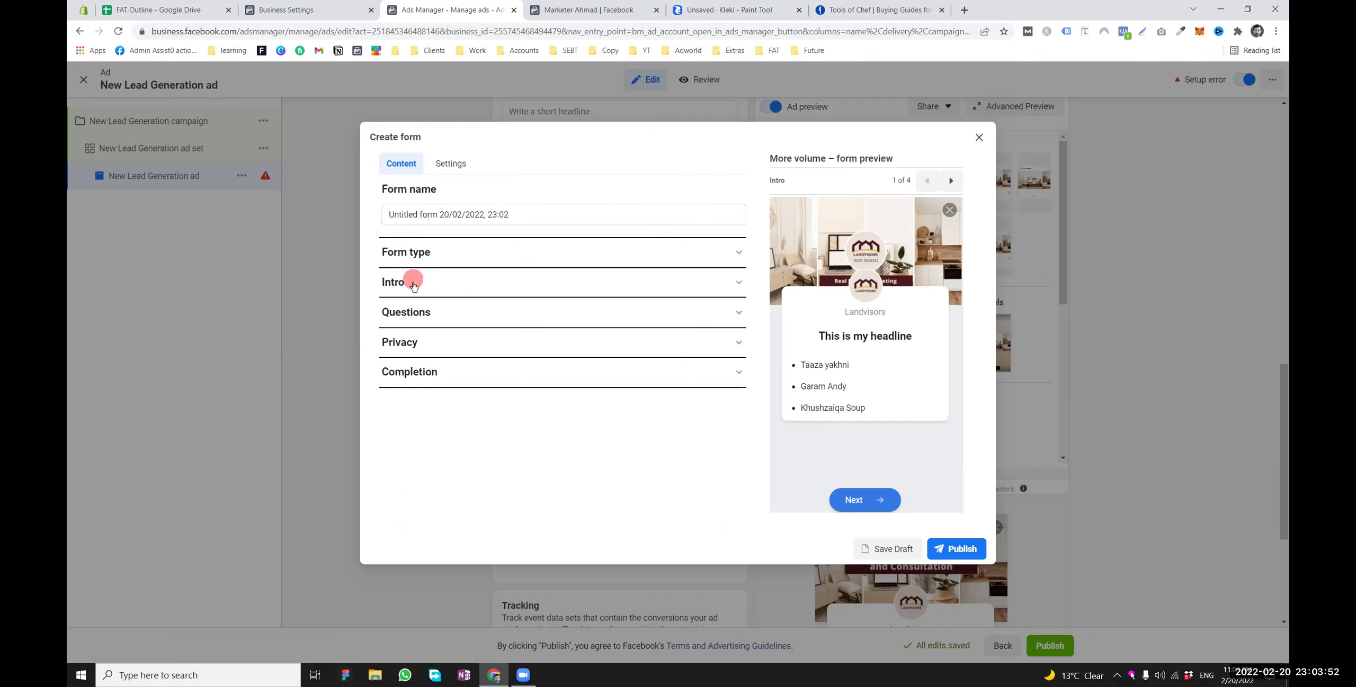
# Expand the form's Questions section and remove the Email and Full name prefill questions
pyautogui.click(406, 314)
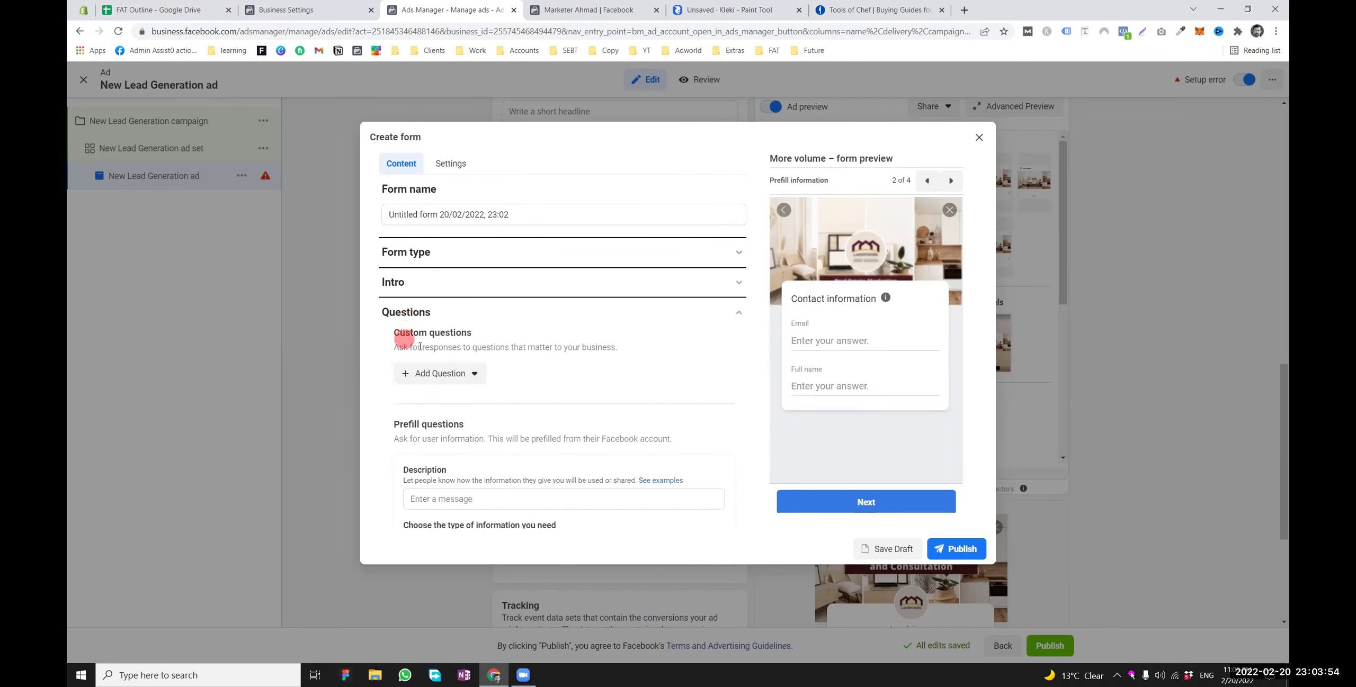
pyautogui.scroll(-2, 418, 349)
pyautogui.scroll(-2, 483, 396)
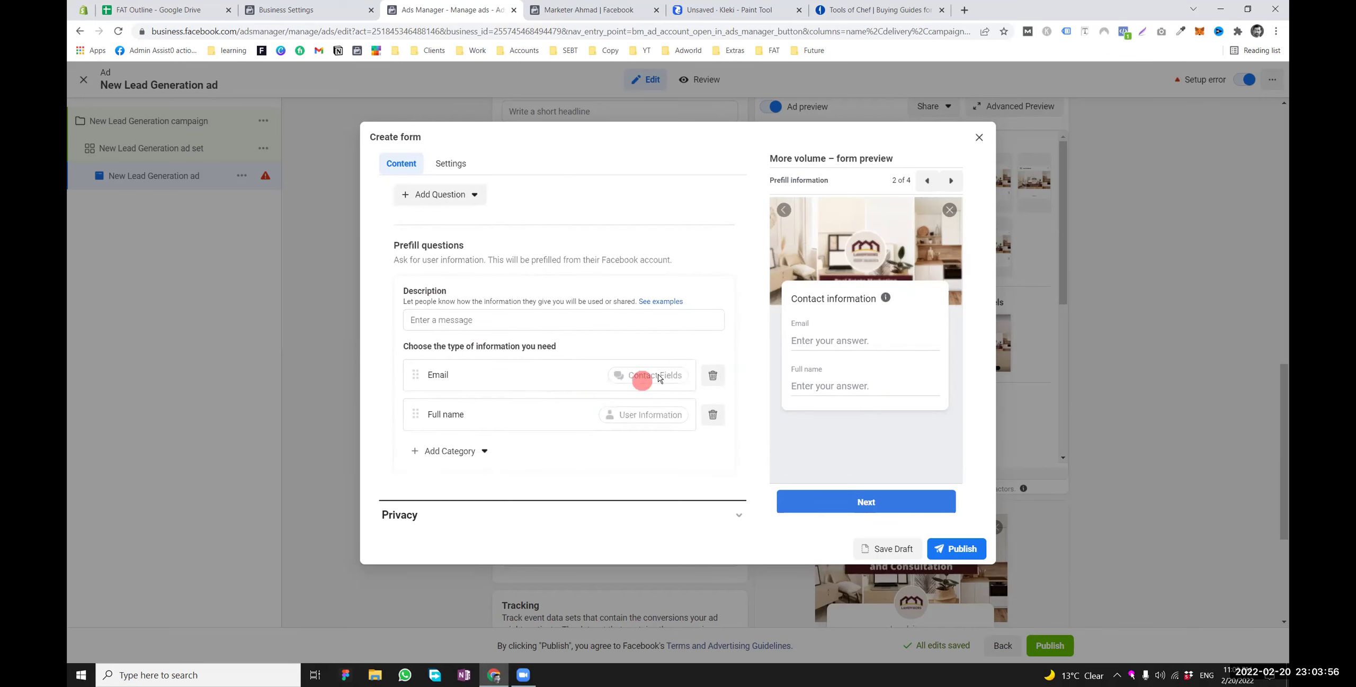
pyautogui.click(710, 375)
pyautogui.click(711, 382)
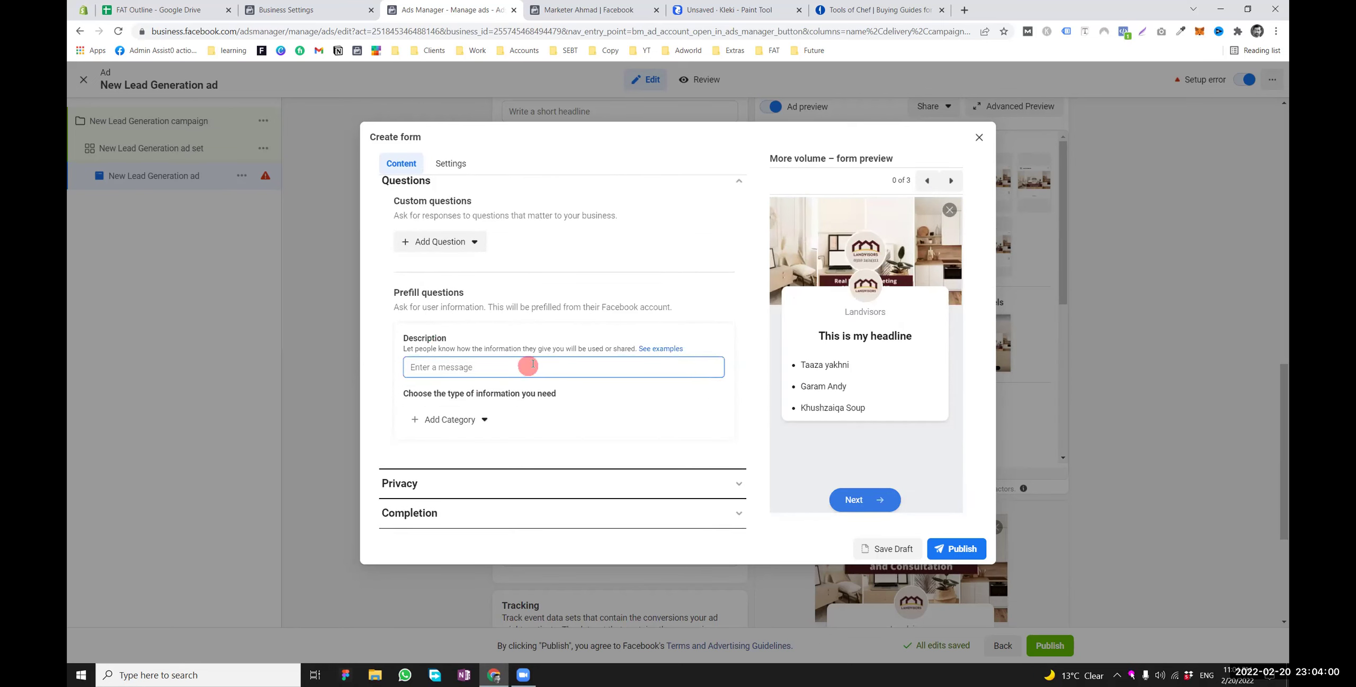
# Enter "sadasd" as the description of the prefill questions
pyautogui.click(513, 352)
pyautogui.scroll(2, 477, 296)
pyautogui.scroll(-1, 461, 365)
pyautogui.click(455, 426)
pyautogui.write('sadasd')
pyautogui.click(490, 400)
# Add a short-answer custom question reading "asdasdasd"
pyautogui.click(450, 301)
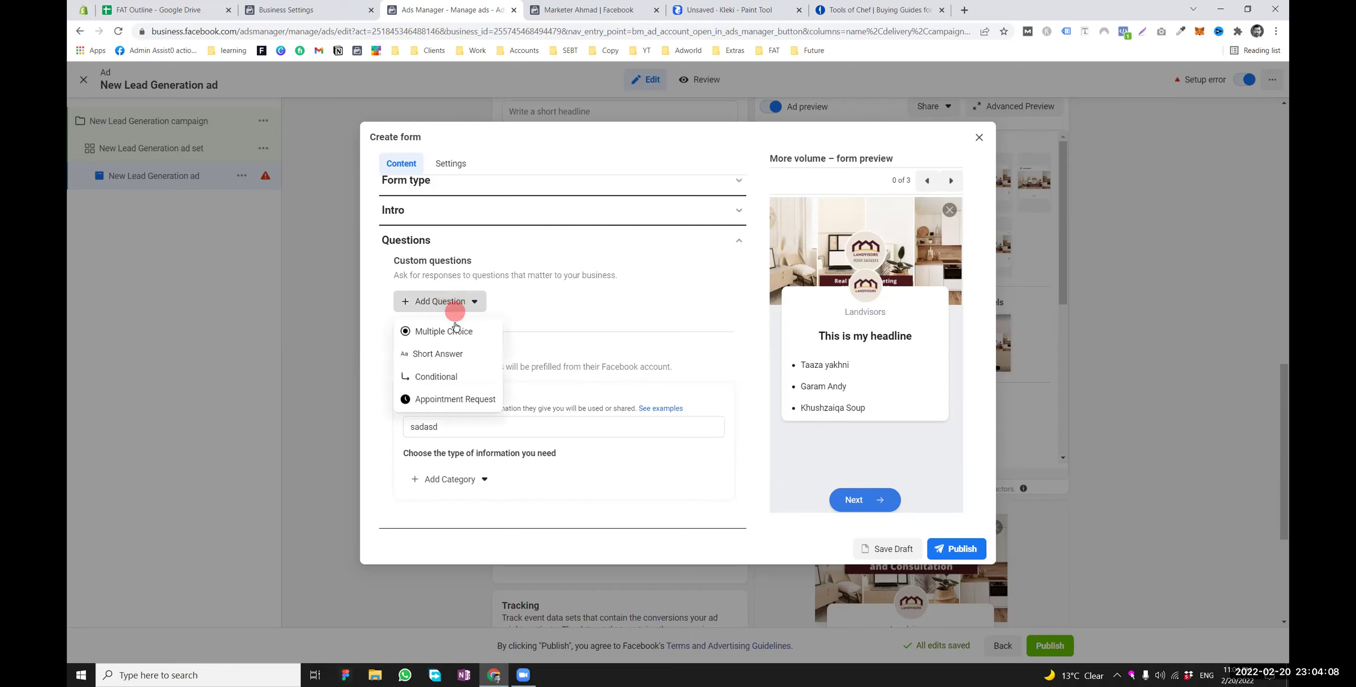
pyautogui.click(436, 354)
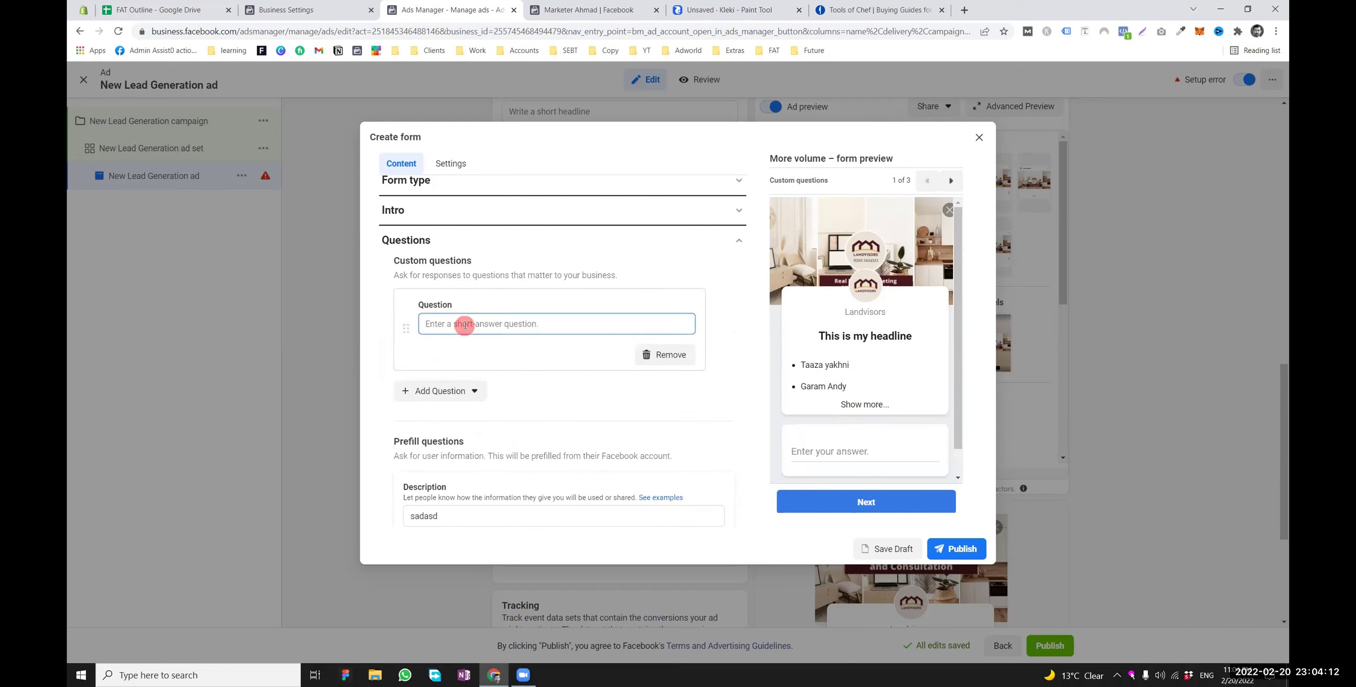
pyautogui.scroll(-1, 578, 331)
pyautogui.scroll(-3, 578, 331)
pyautogui.scroll(5, 578, 331)
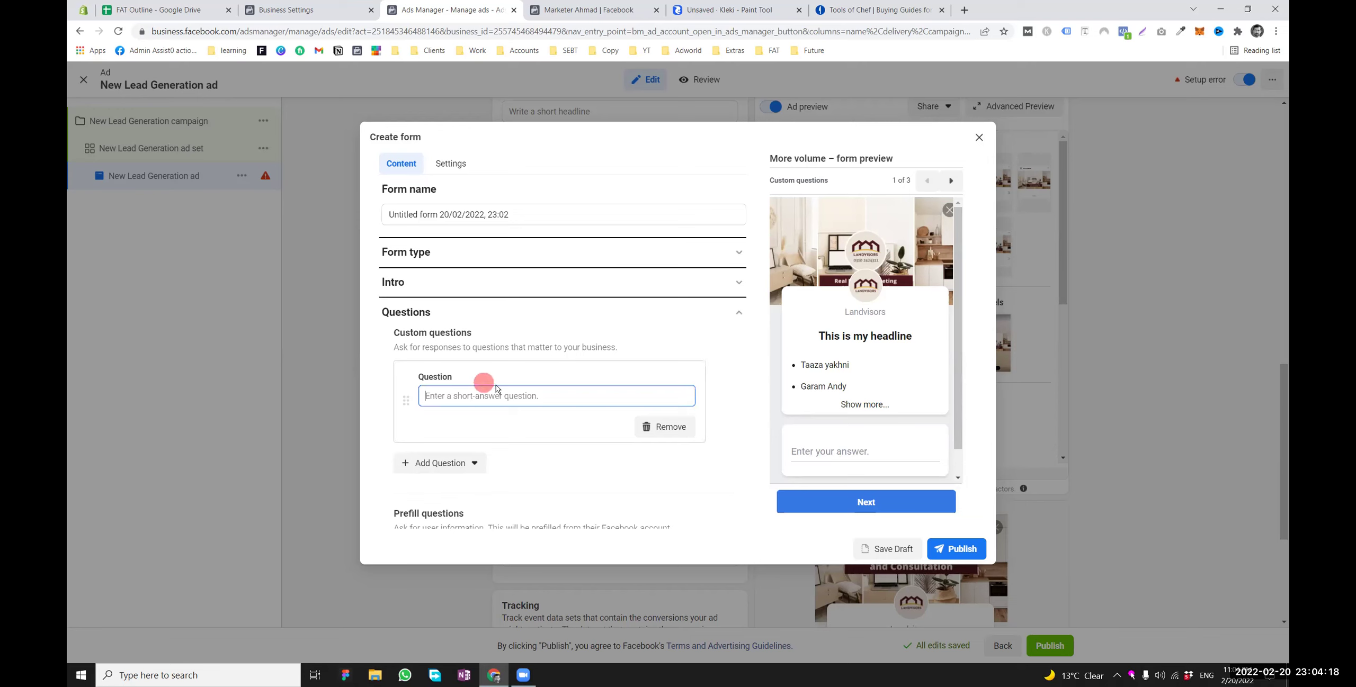
pyautogui.write('asdasdasd')
pyautogui.moveTo(498, 394); pyautogui.dragTo(378, 394)
pyautogui.click(378, 394)
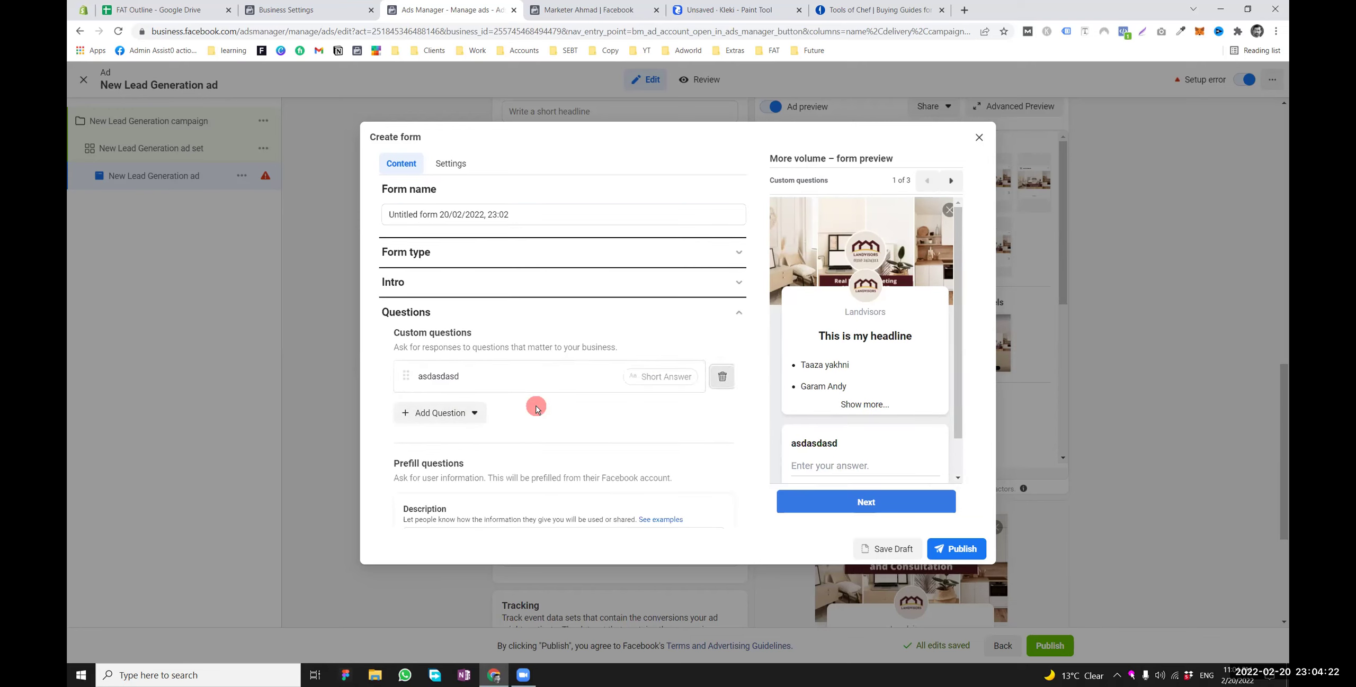
# Remove the short-answer custom question by undoing the recent form edits
pyautogui.hotkey('ctrl', 'z')
pyautogui.hotkey('ctrl', 'z')
pyautogui.hotkey('ctrl', 'z')
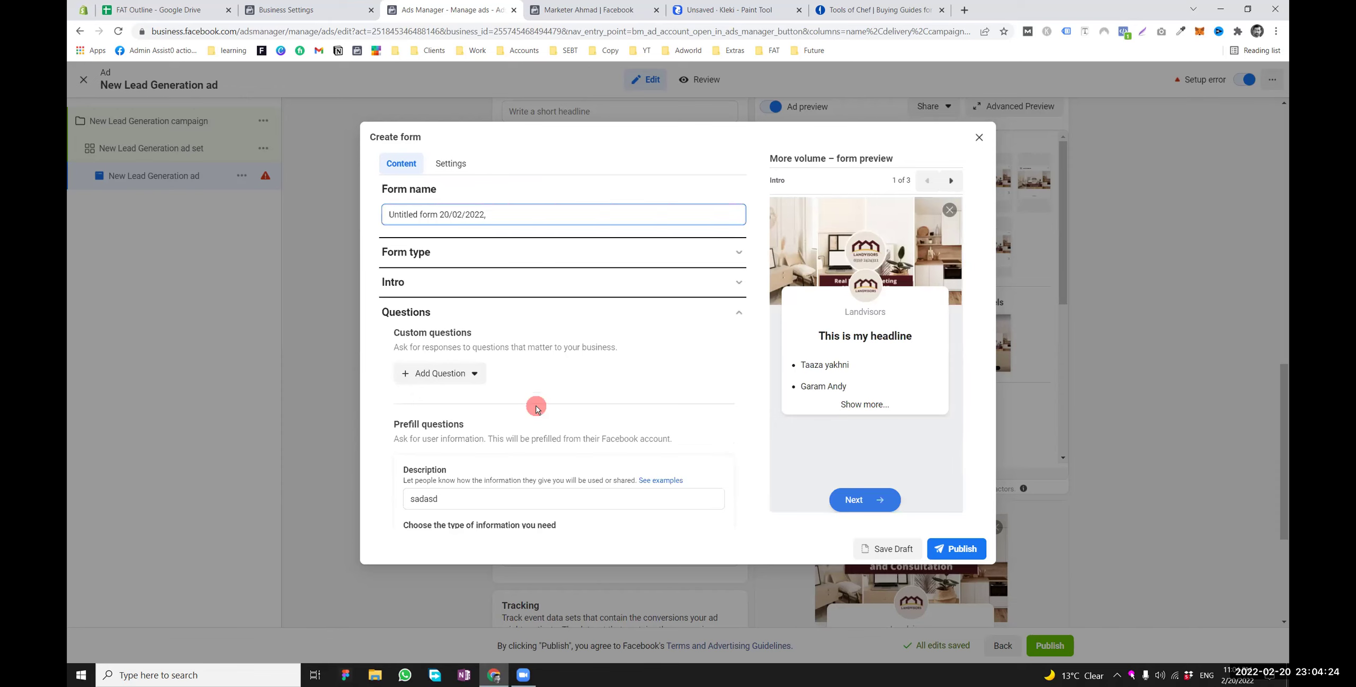
# Replace the prefill questions' description with "asdasdasdasd"
pyautogui.scroll(-2, 536, 408)
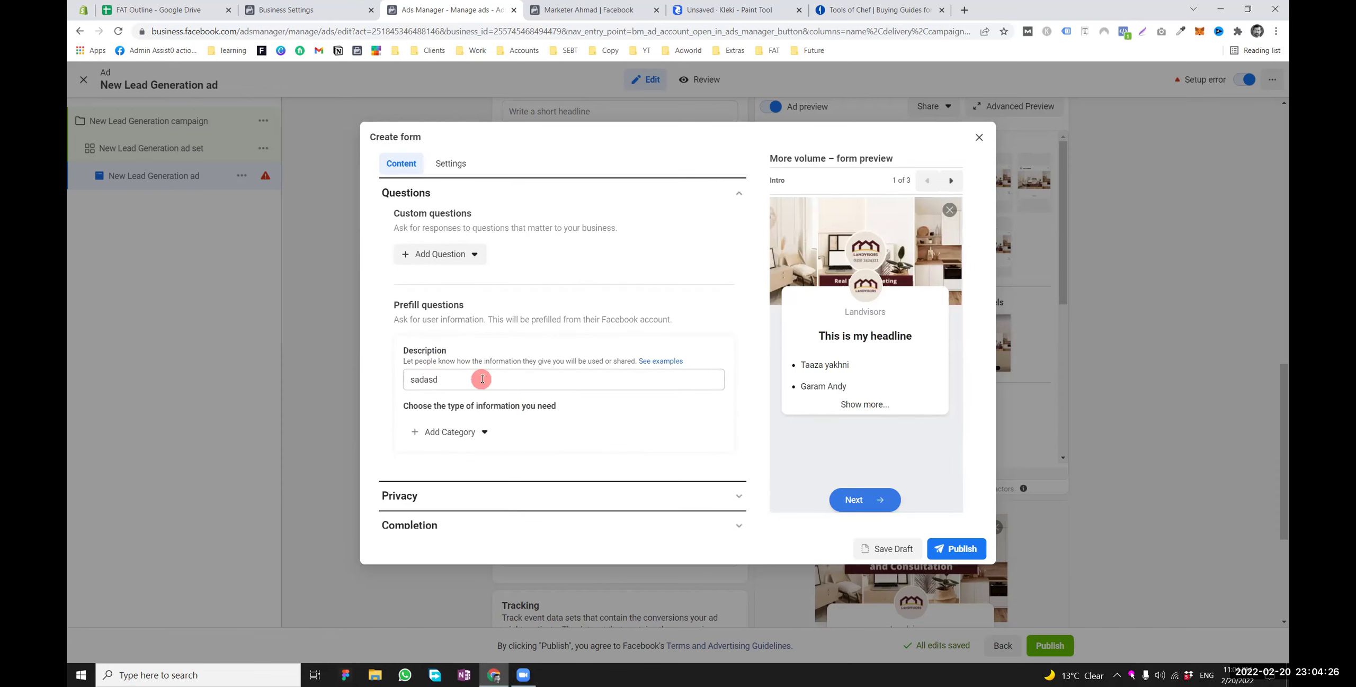
pyautogui.moveTo(469, 379); pyautogui.dragTo(378, 379)
pyautogui.write('asda')
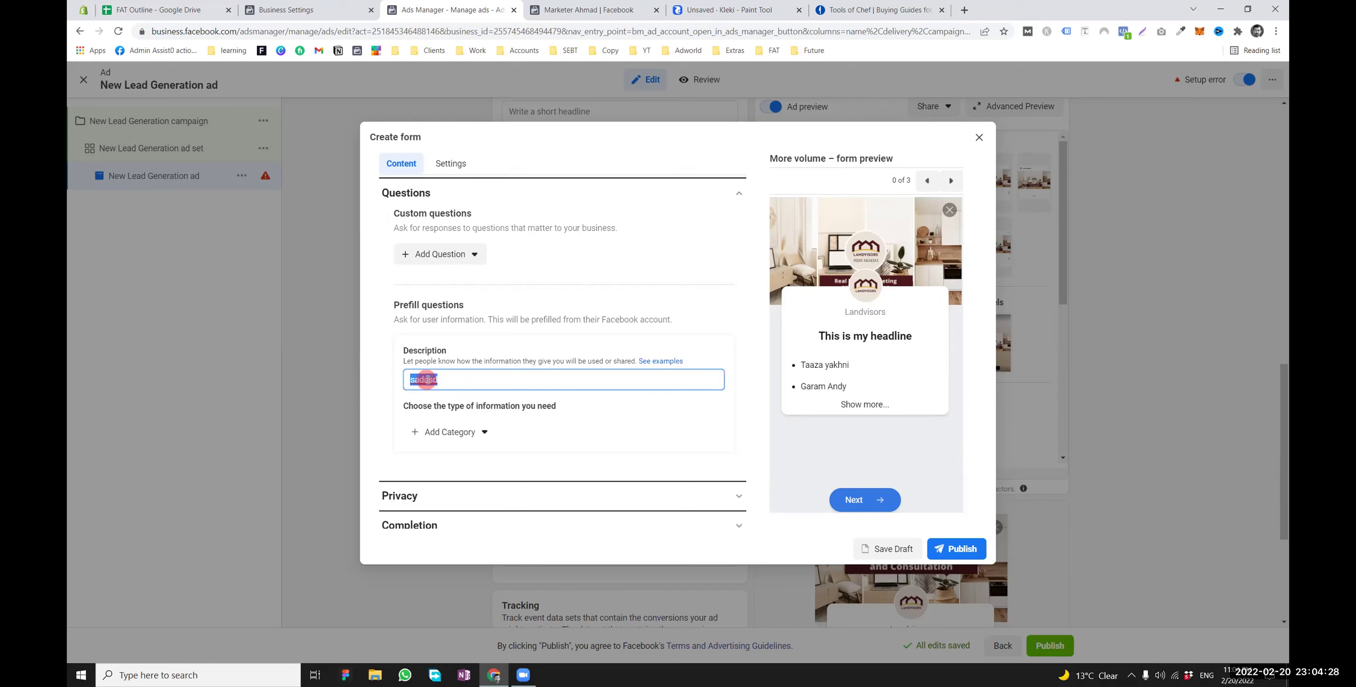
pyautogui.write('sdasdasd')
pyautogui.doubleClick(483, 384)
# Check the Intro section's background image and greeting settings, then return to the Questions section
pyautogui.scroll(2, 462, 354)
pyautogui.click(449, 314)
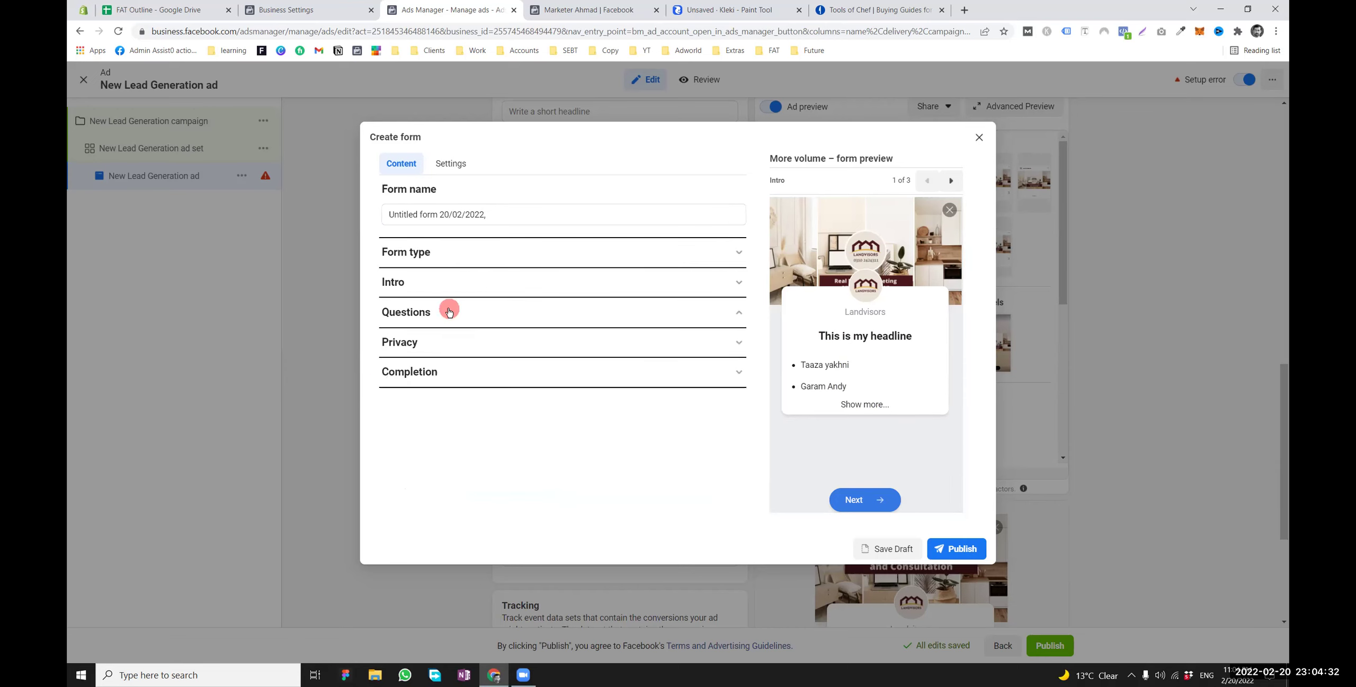
pyautogui.click(429, 282)
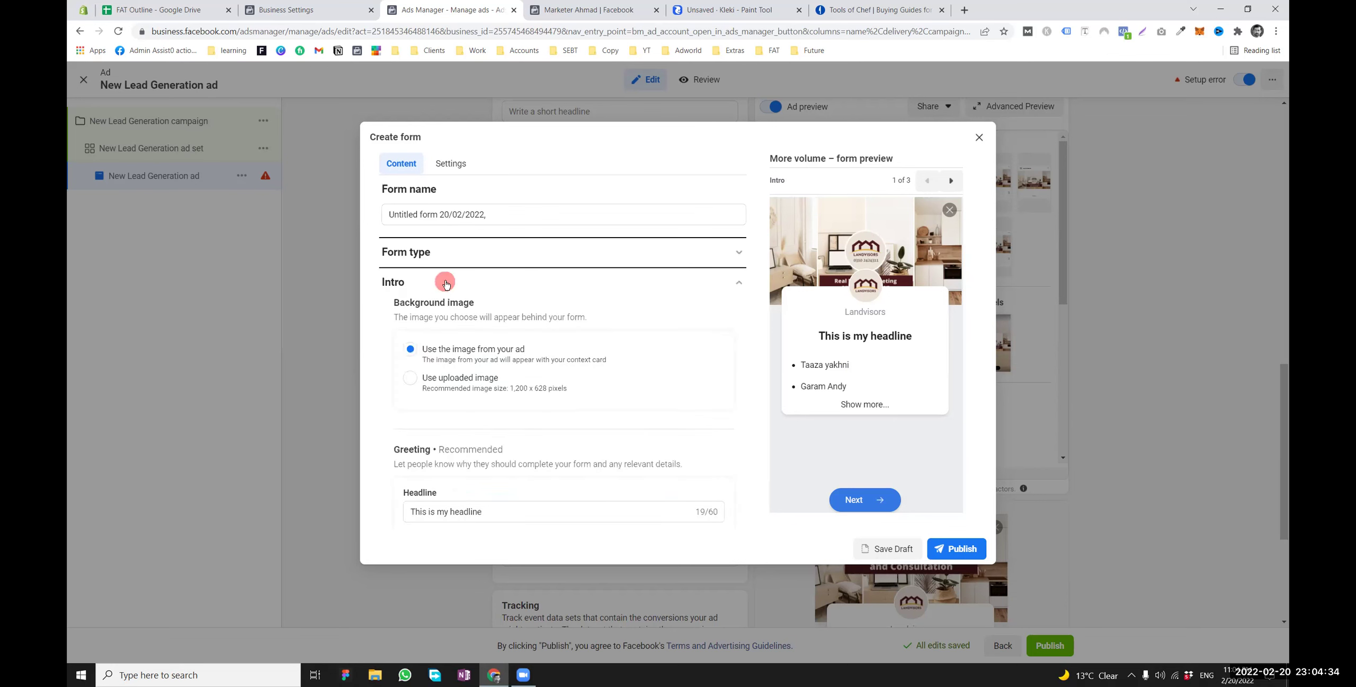
pyautogui.scroll(-3, 445, 284)
pyautogui.scroll(-2, 445, 284)
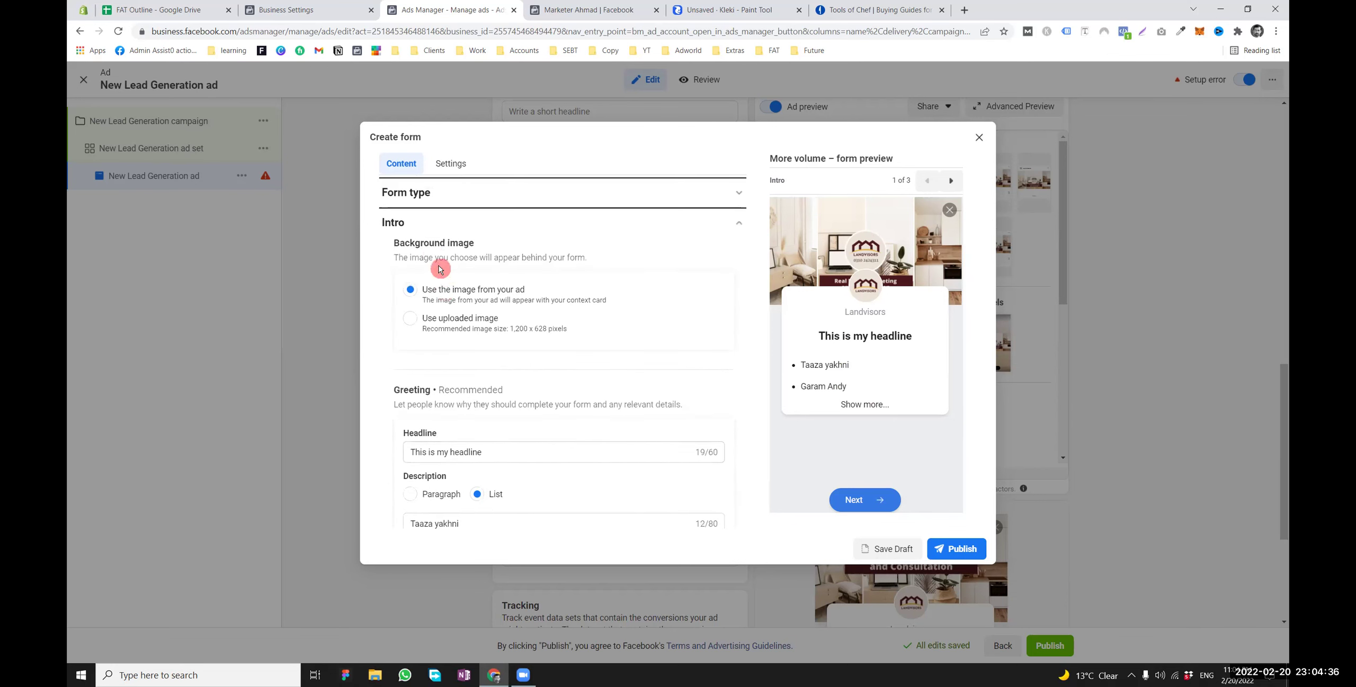
pyautogui.click(423, 222)
pyautogui.click(408, 304)
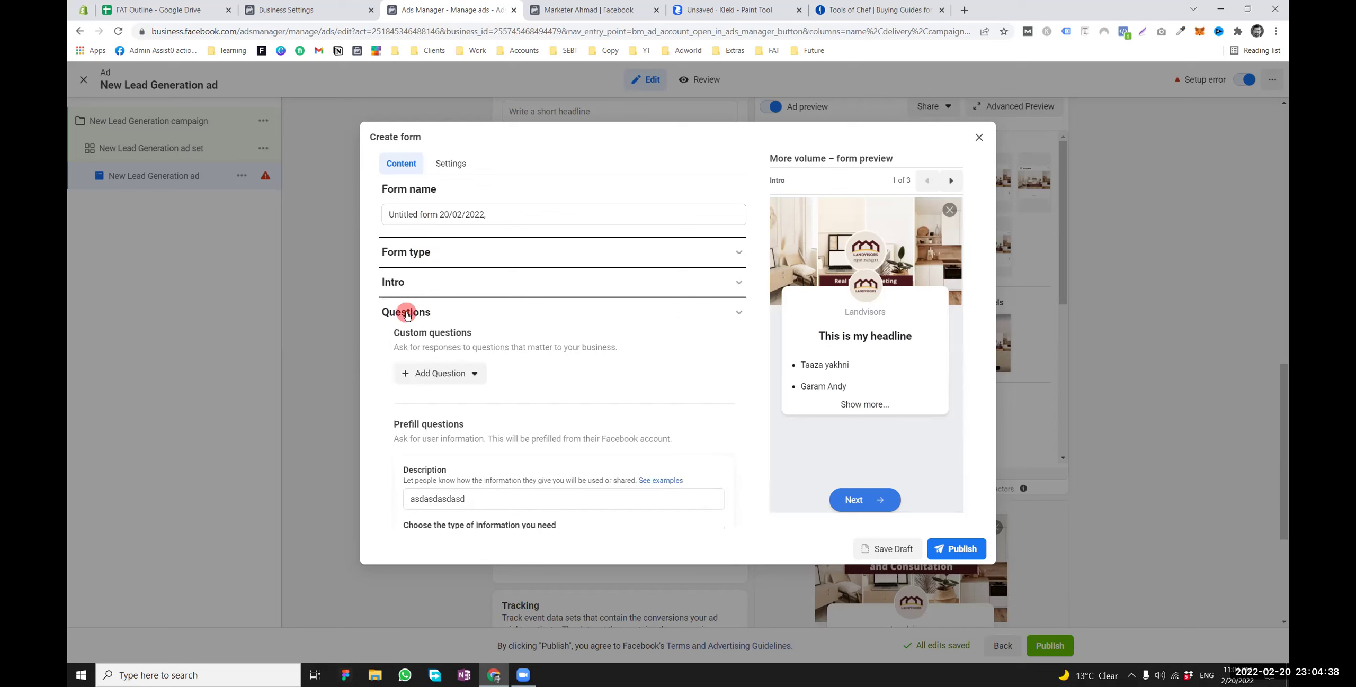
# Clear the prefill questions' description and review the purpose of the Prefill questions section
pyautogui.scroll(-2, 471, 421)
pyautogui.moveTo(478, 376); pyautogui.dragTo(410, 379)
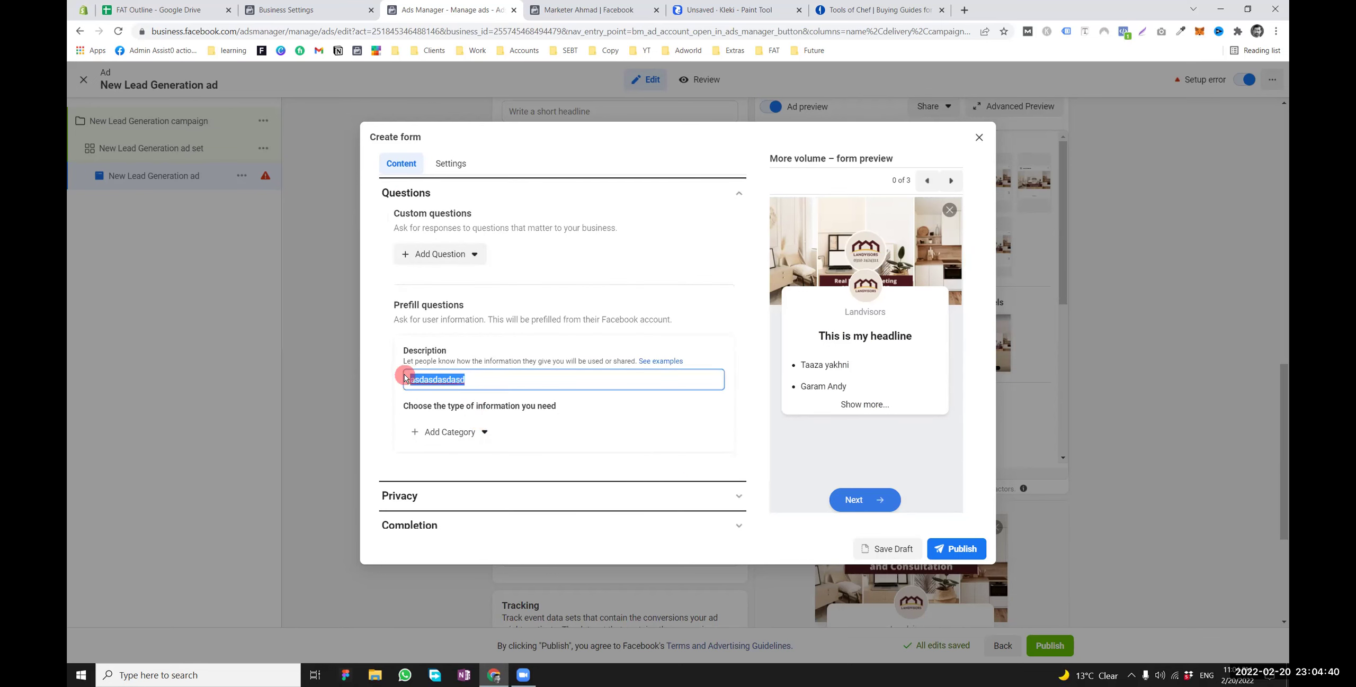
pyautogui.press('BackSpace')
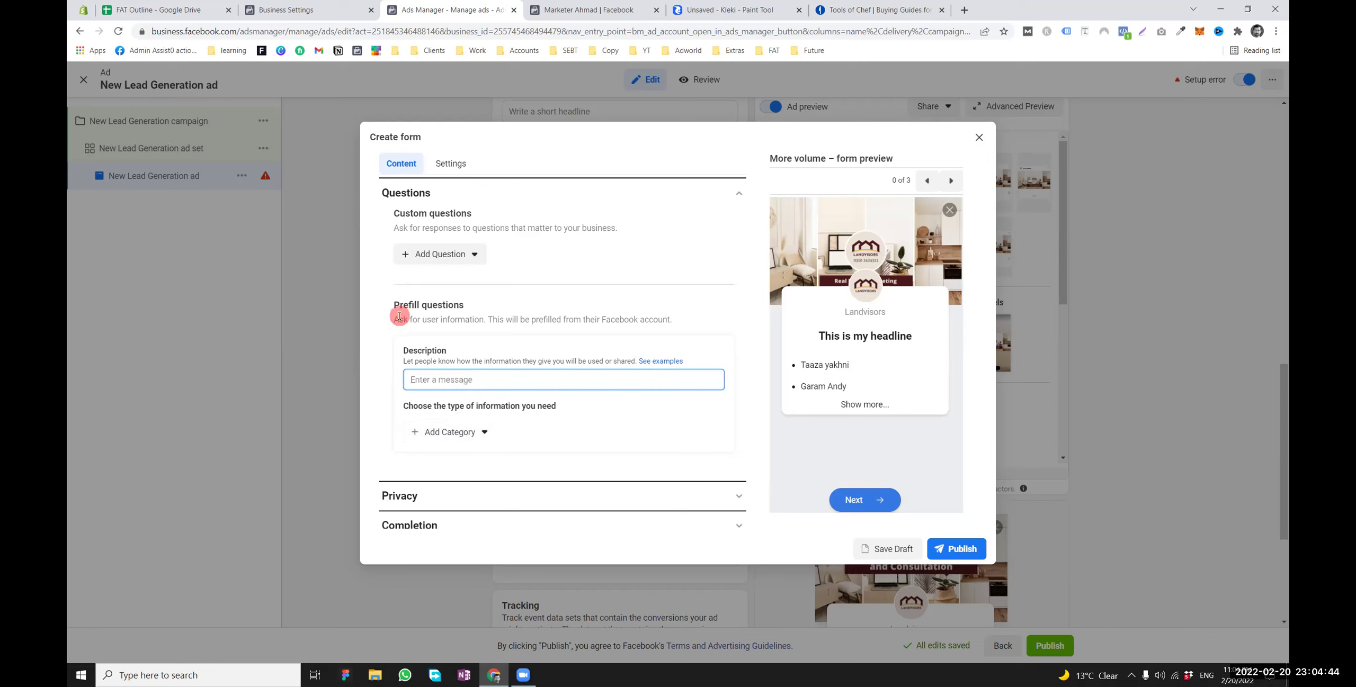
pyautogui.moveTo(422, 319); pyautogui.dragTo(520, 342)
pyautogui.scroll(1, 520, 342)
pyautogui.click(448, 422)
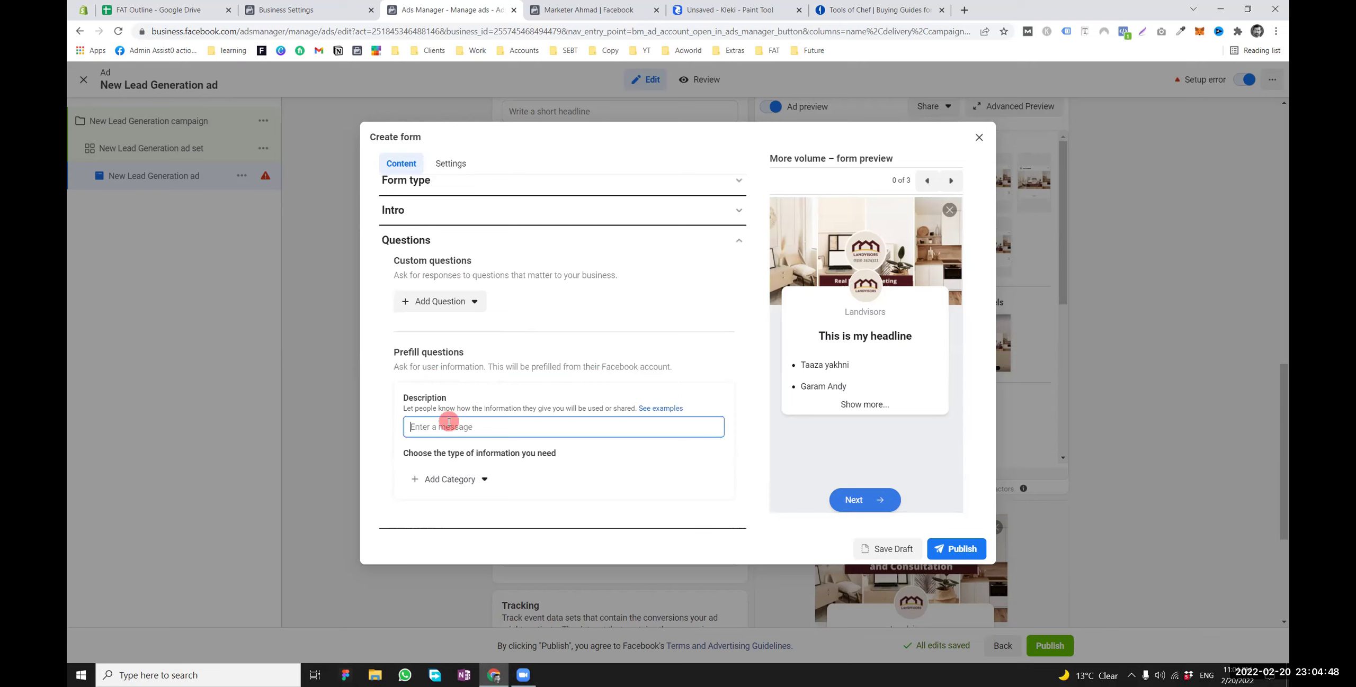
pyautogui.moveTo(400, 261); pyautogui.dragTo(449, 367)
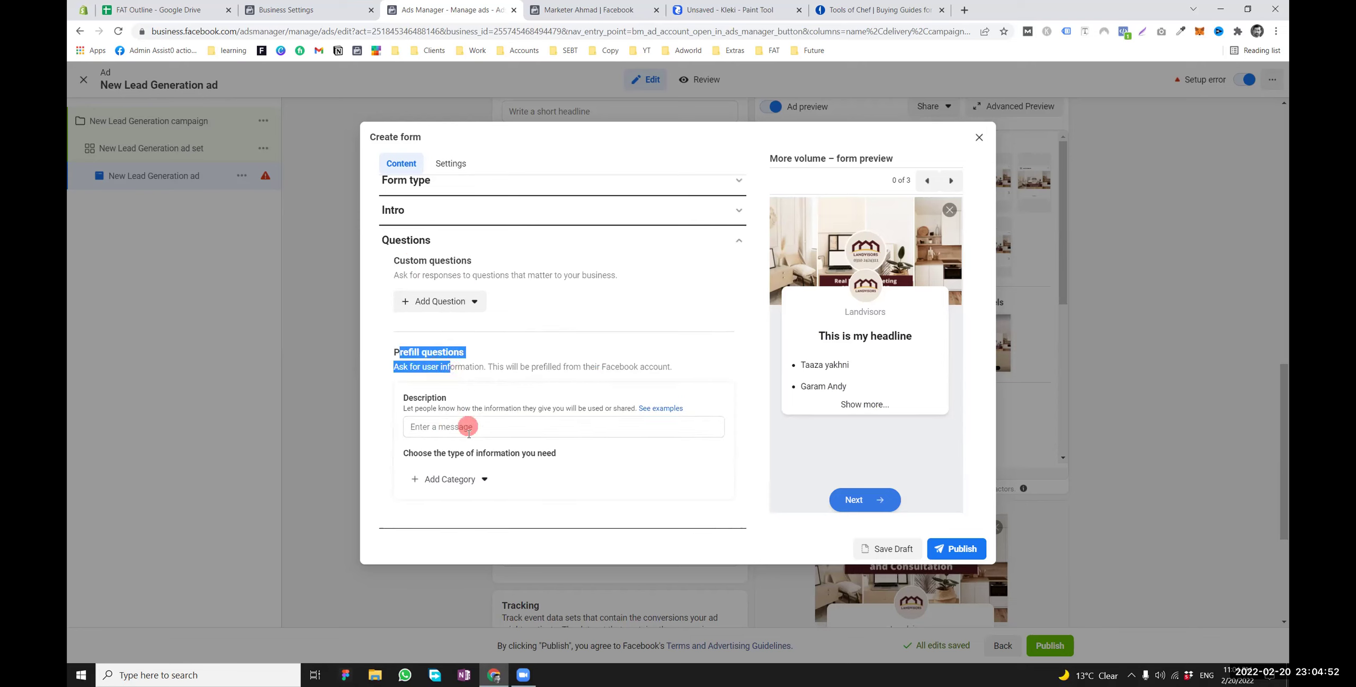
# Add Full name from the User information category as a prefill question
pyautogui.click(463, 480)
pyautogui.scroll(-1, 464, 474)
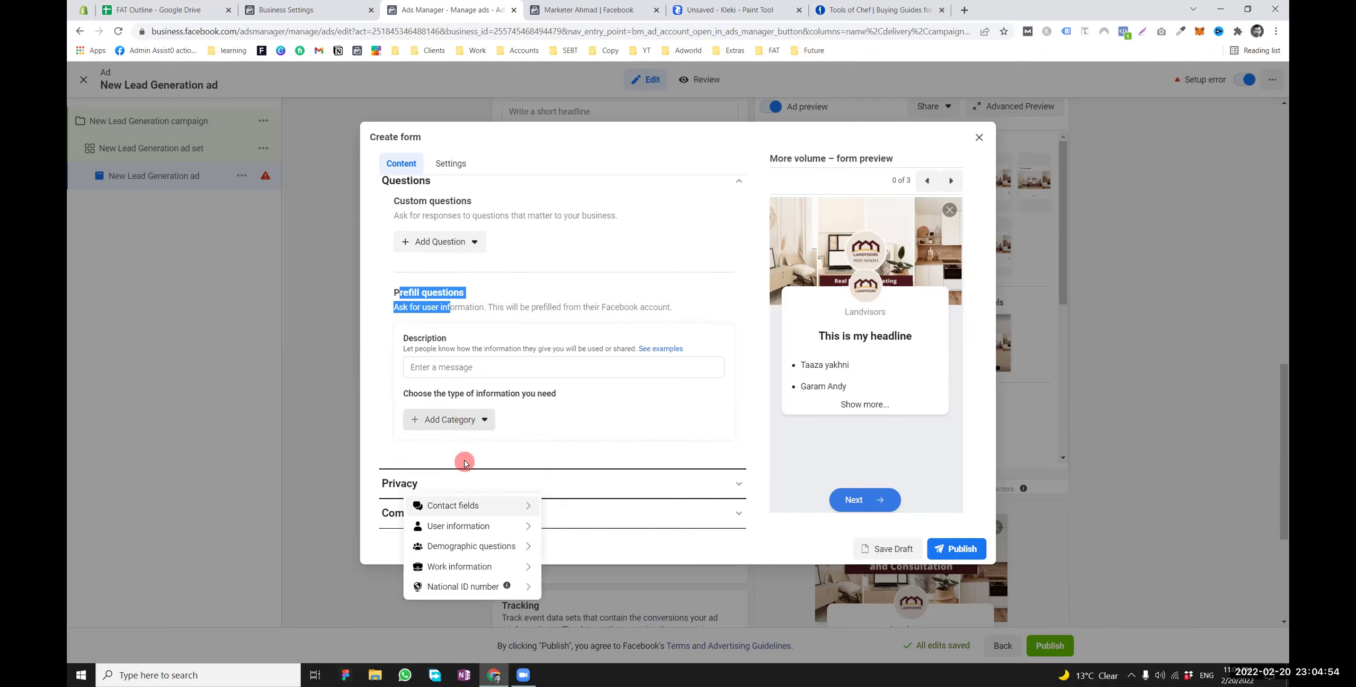
pyautogui.click(466, 504)
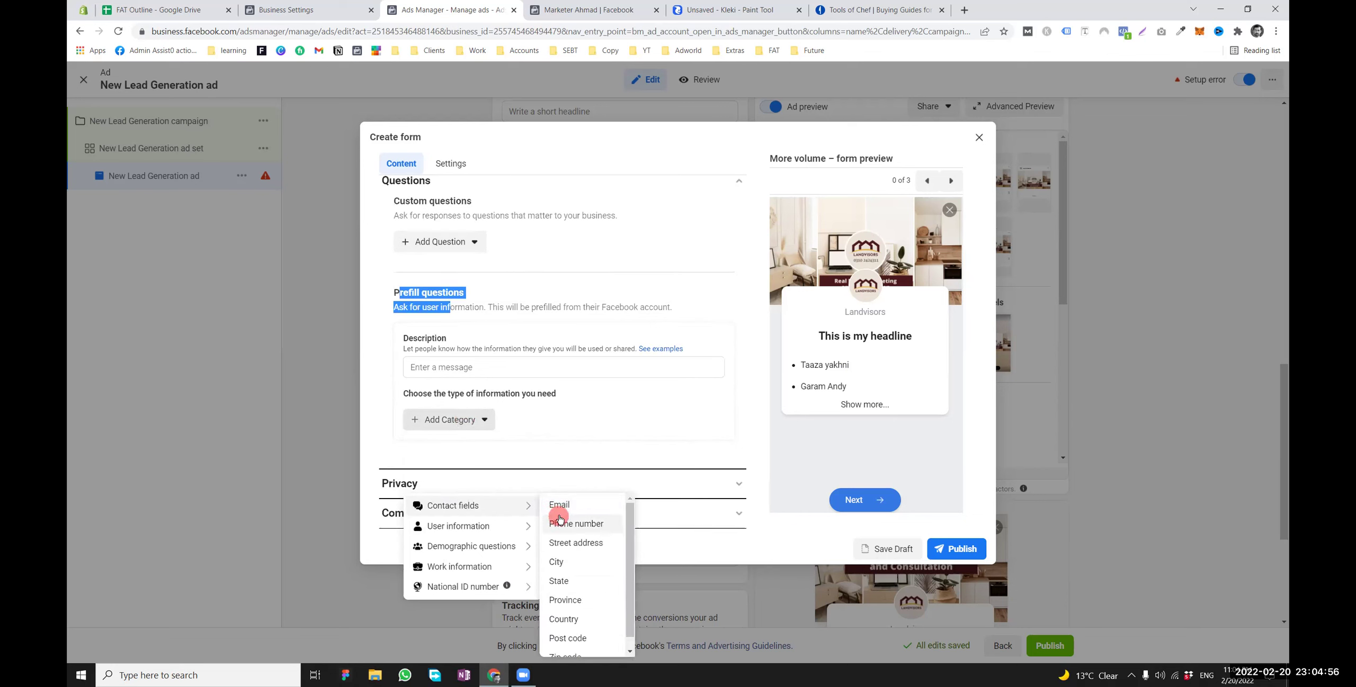
pyautogui.moveTo(498, 524)
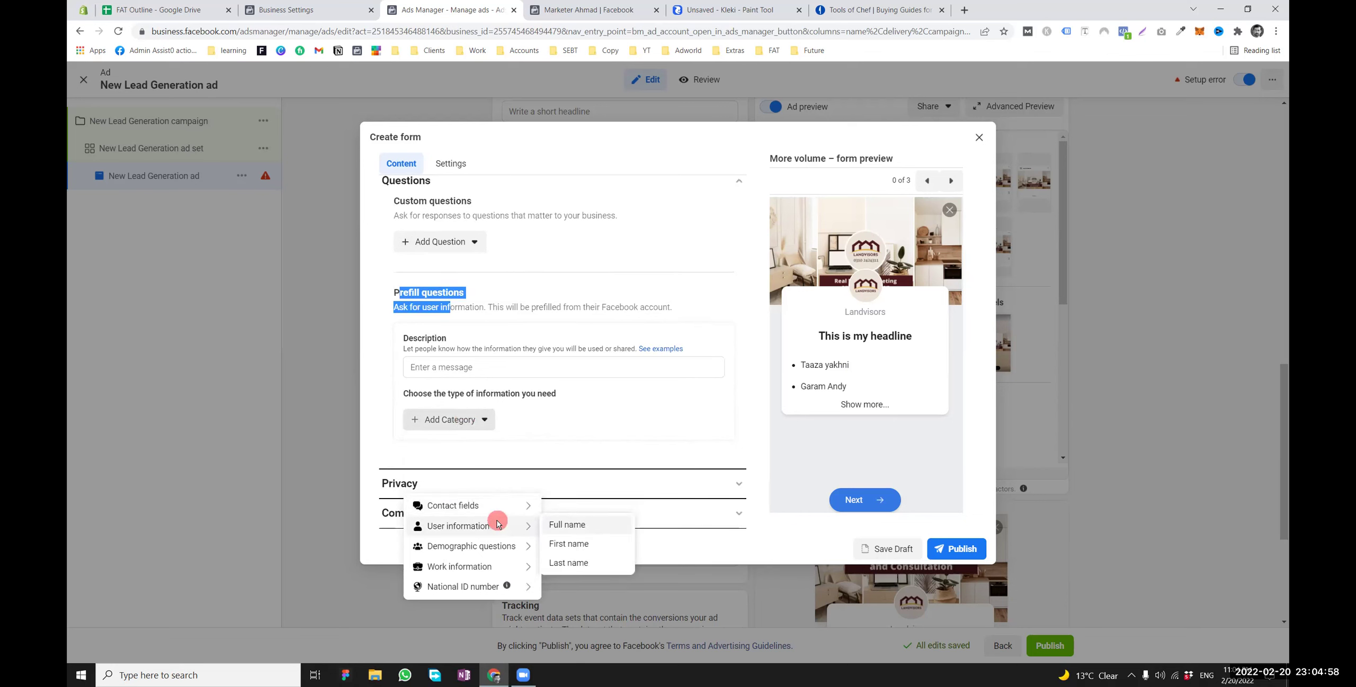
pyautogui.click(563, 530)
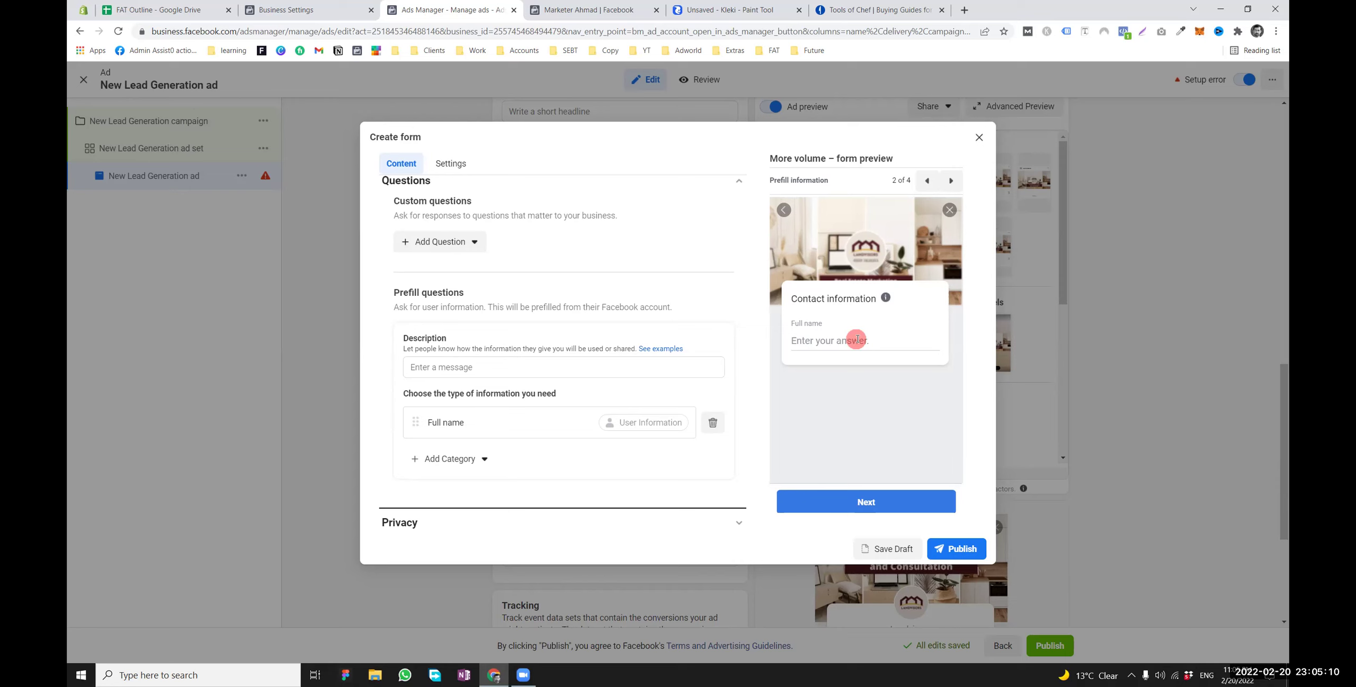
# Add Phone number and Email from the Contact fields category as prefill questions after Full name
pyautogui.click(477, 458)
pyautogui.moveTo(489, 493)
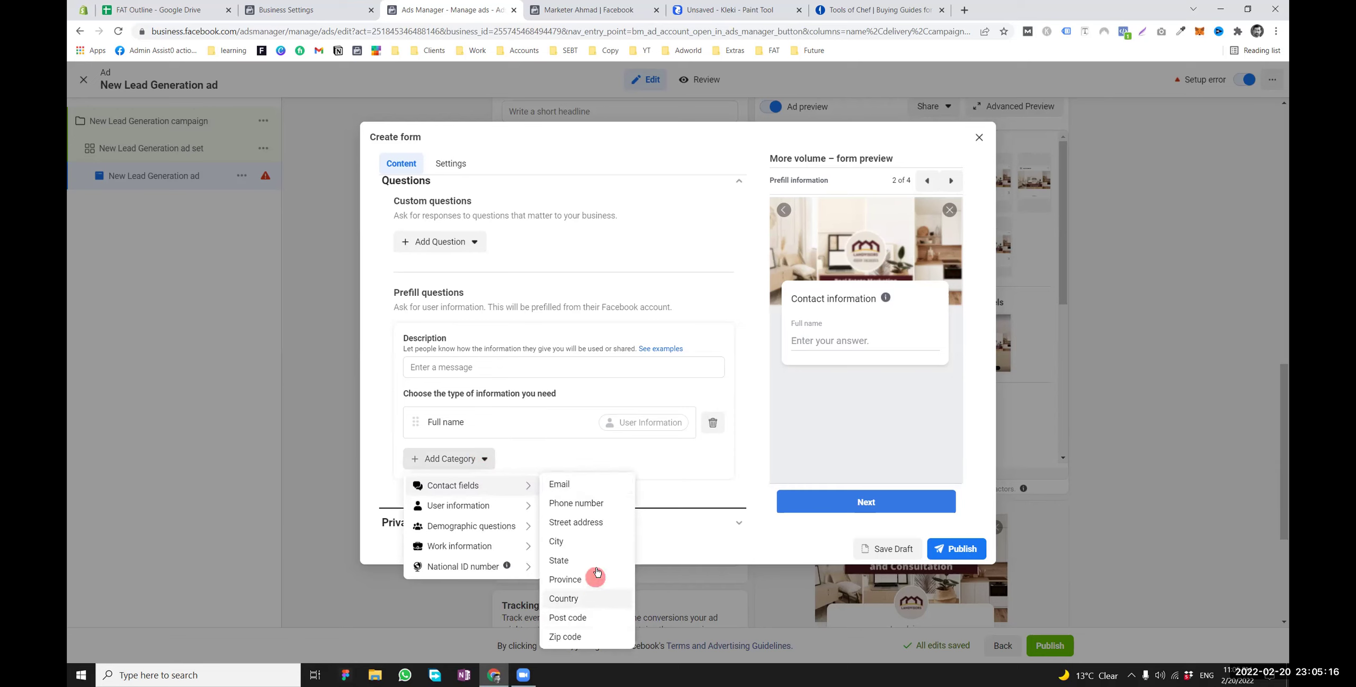
pyautogui.click(599, 503)
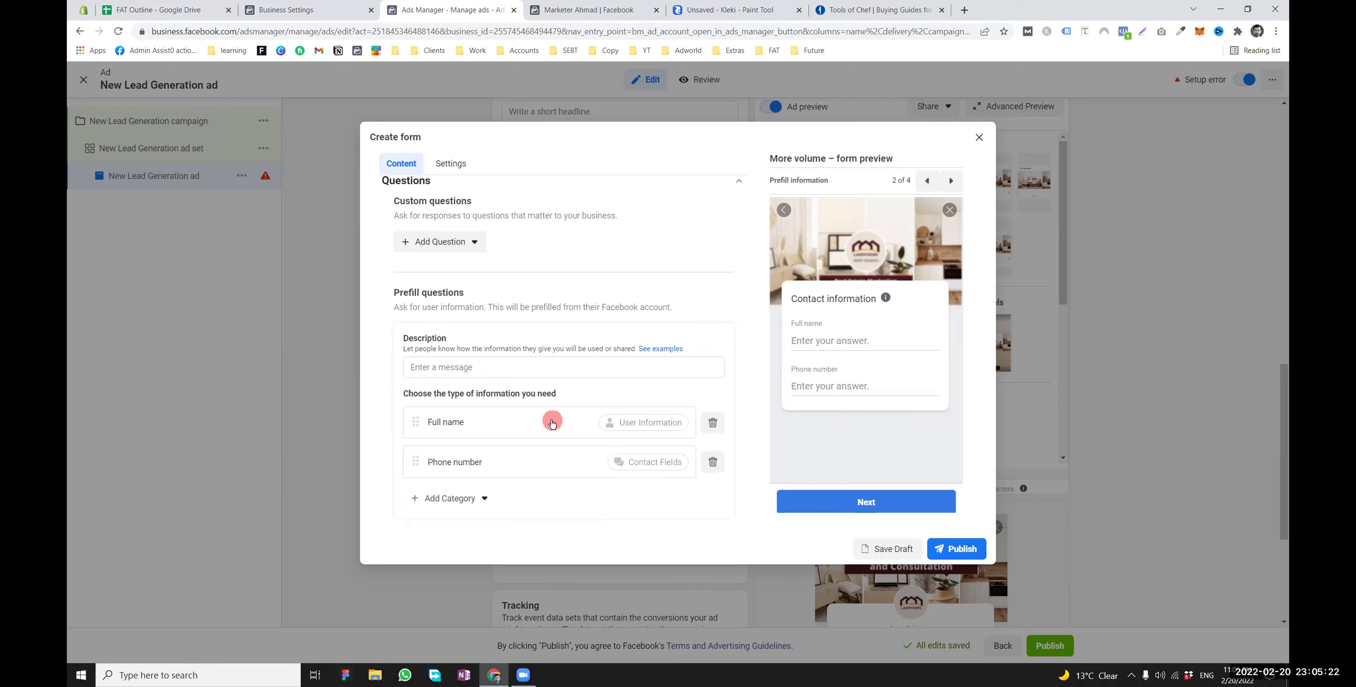
pyautogui.scroll(-2, 551, 424)
pyautogui.click(453, 422)
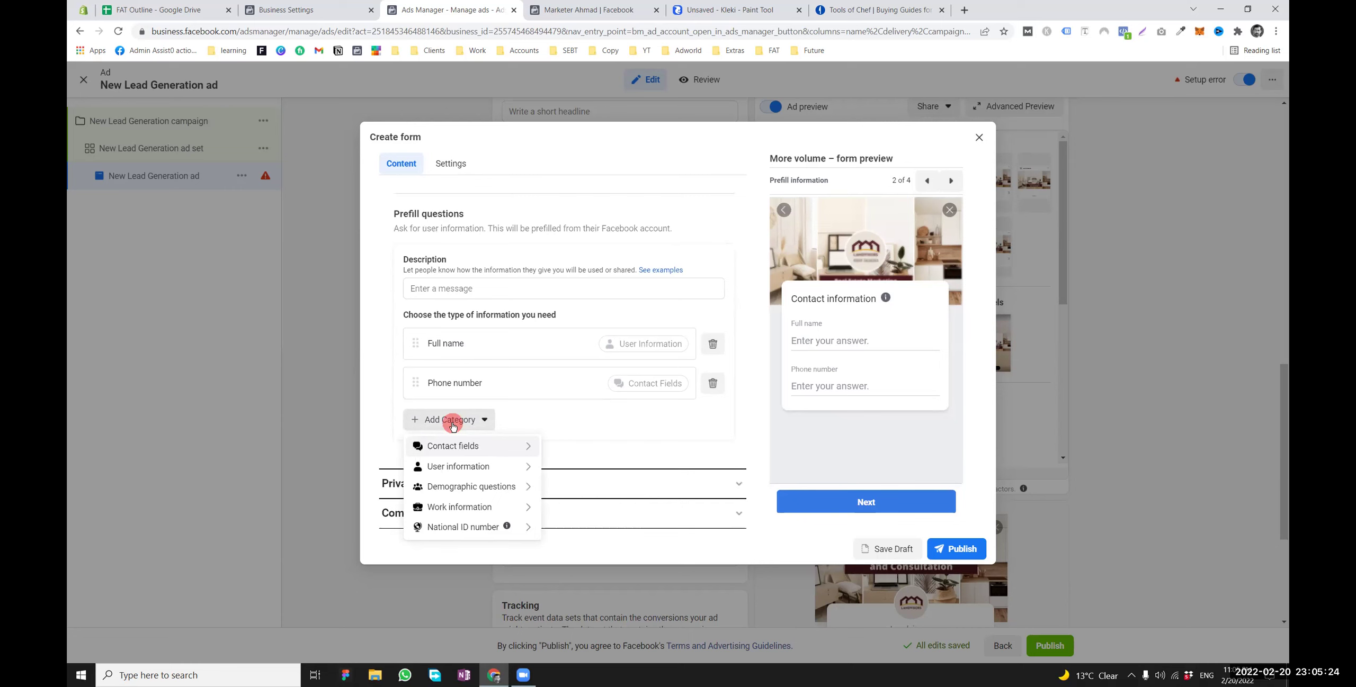
pyautogui.moveTo(454, 446)
pyautogui.click(575, 444)
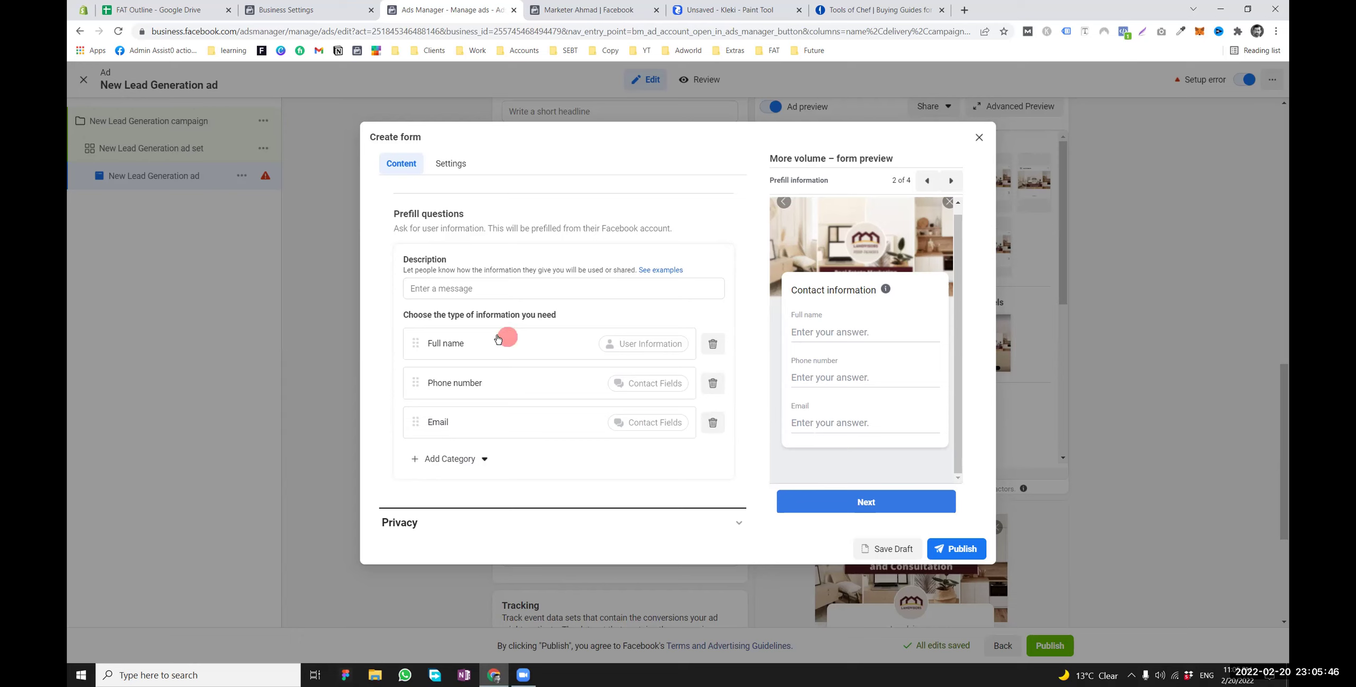
# Review the custom question types and add a multiple-choice question to the form
pyautogui.moveTo(409, 228); pyautogui.dragTo(504, 228)
pyautogui.scroll(3, 522, 327)
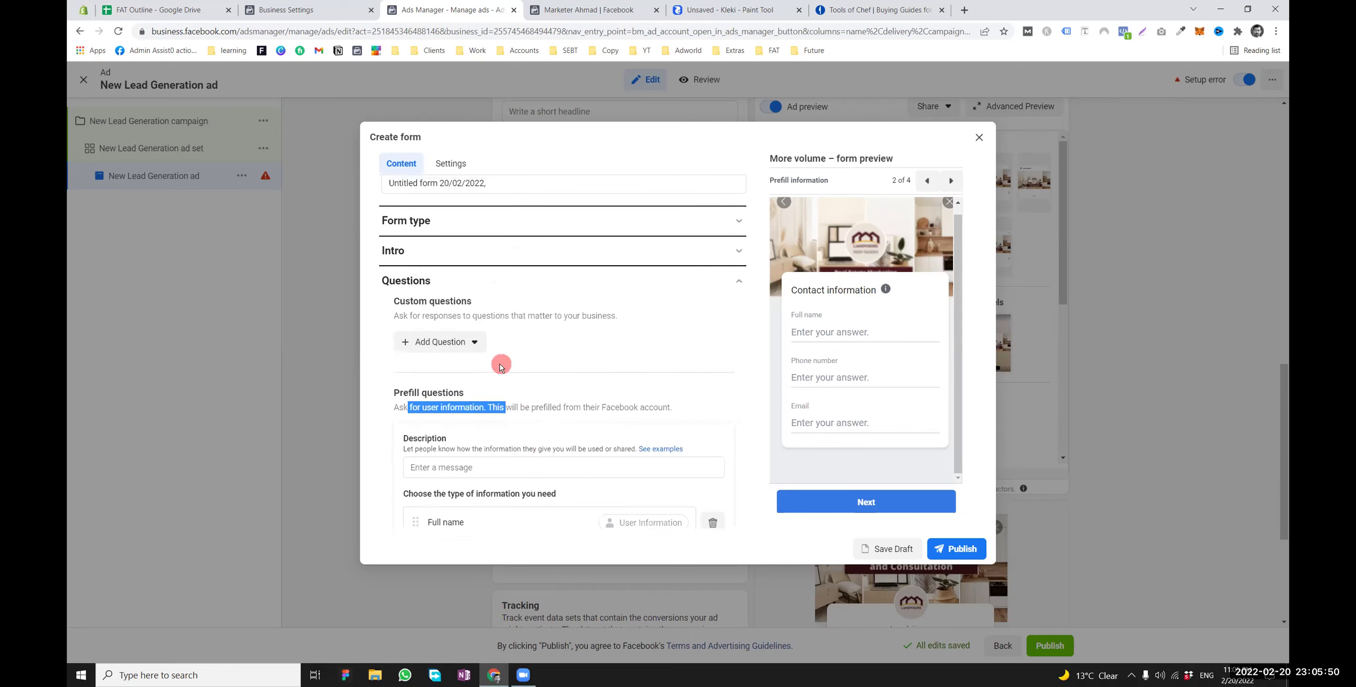
pyautogui.moveTo(429, 316); pyautogui.dragTo(477, 324)
pyautogui.click(471, 341)
pyautogui.click(545, 320)
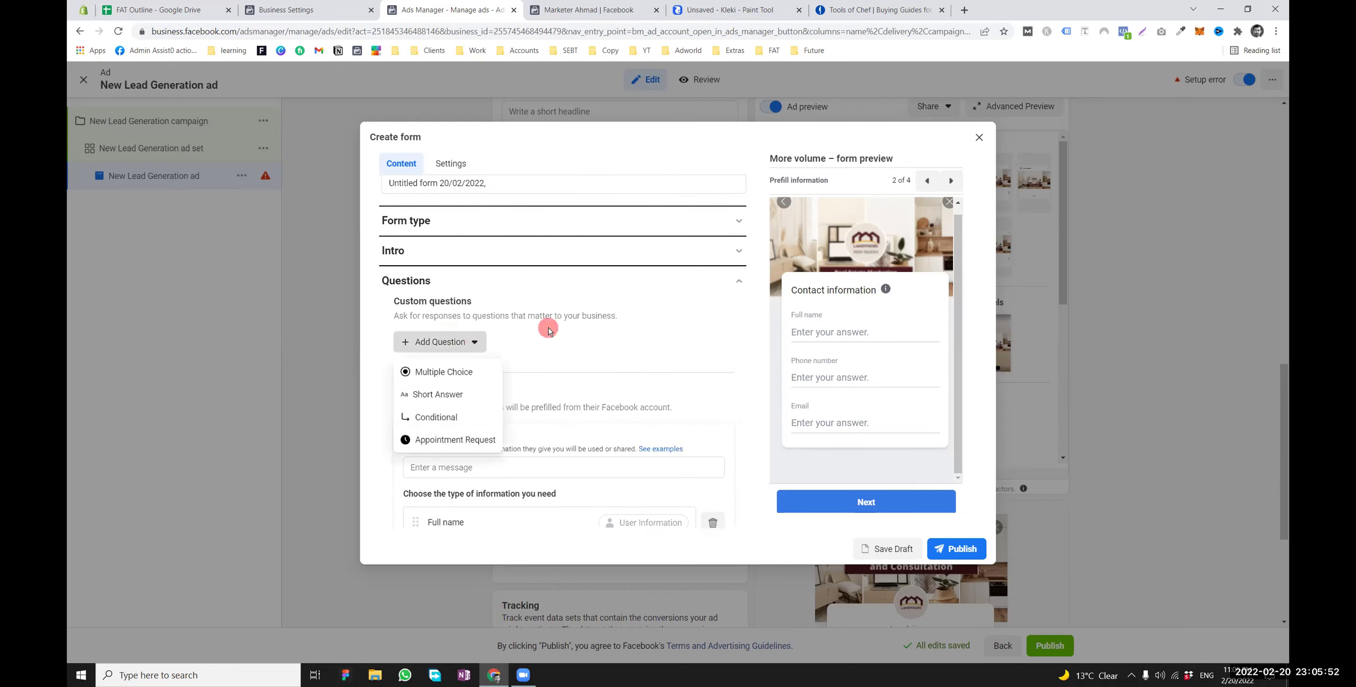
pyautogui.scroll(-2, 520, 370)
pyautogui.scroll(2, 462, 409)
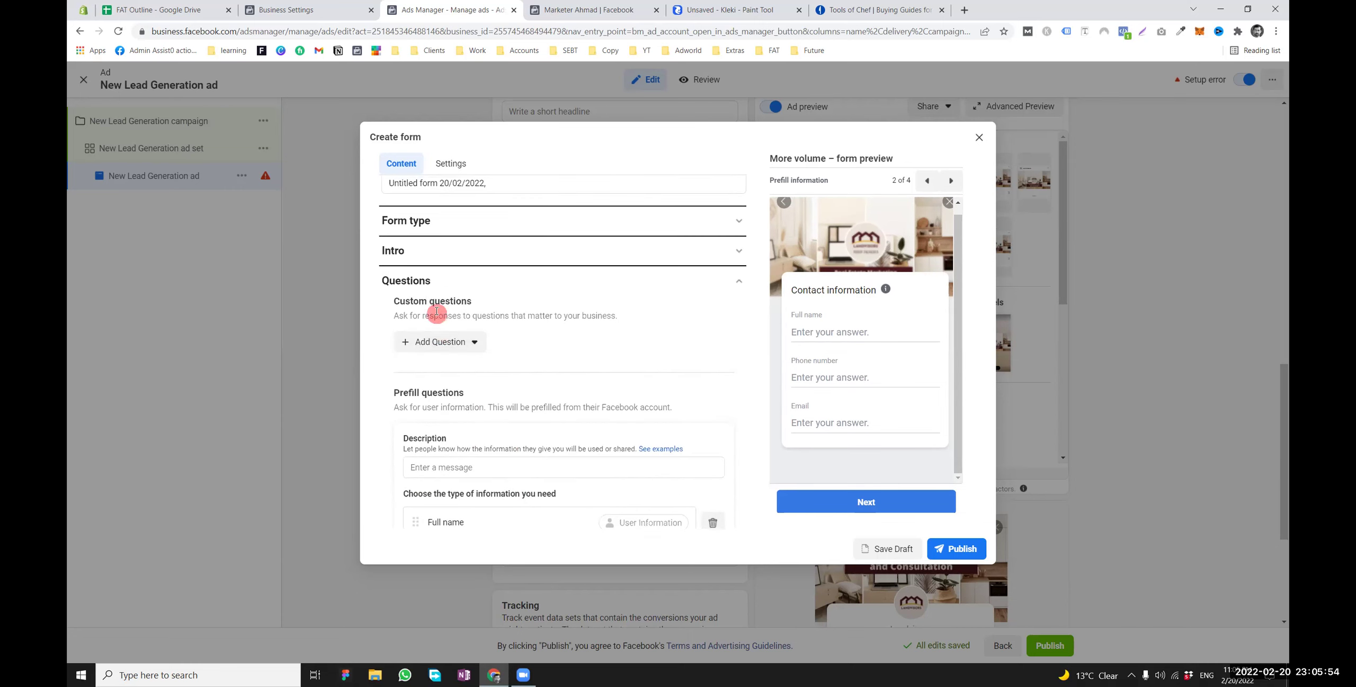
pyautogui.click(436, 339)
pyautogui.click(441, 372)
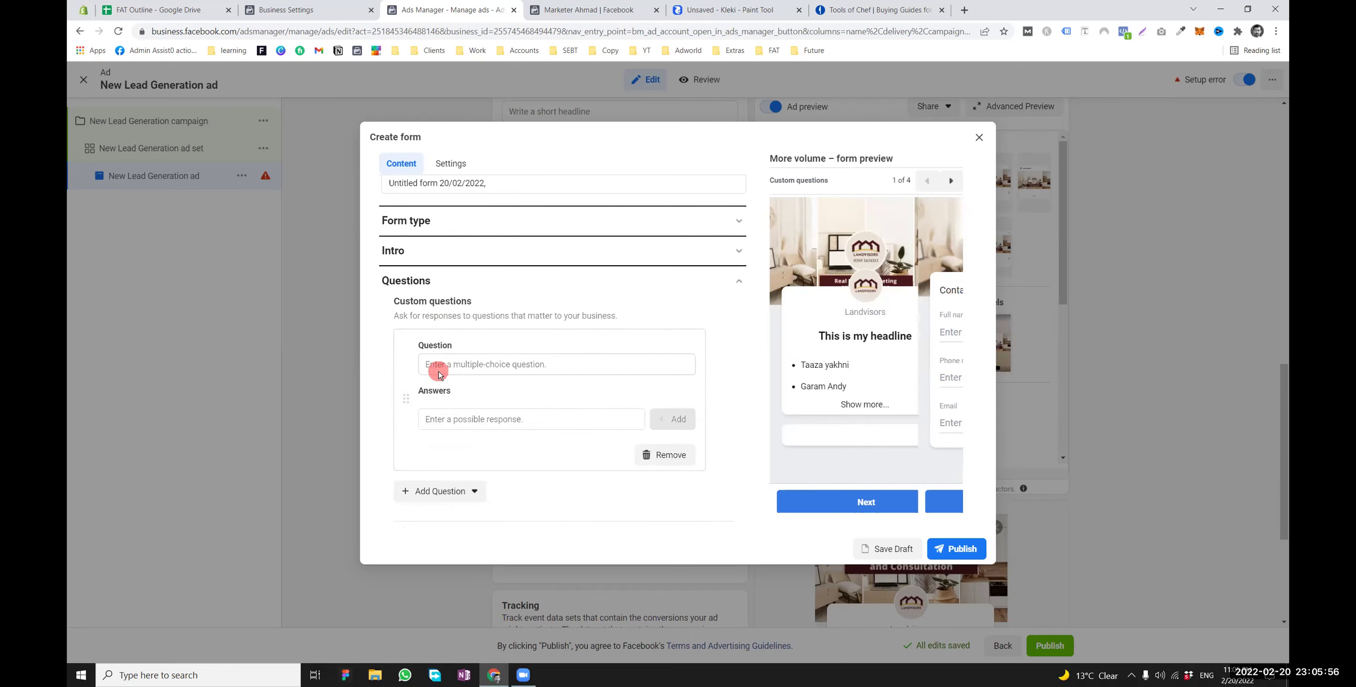
# Enter "How many kids do you have?" as the multiple-choice question and add 1-5 as its first answer
pyautogui.click(462, 361)
pyautogui.scroll(-1, 463, 365)
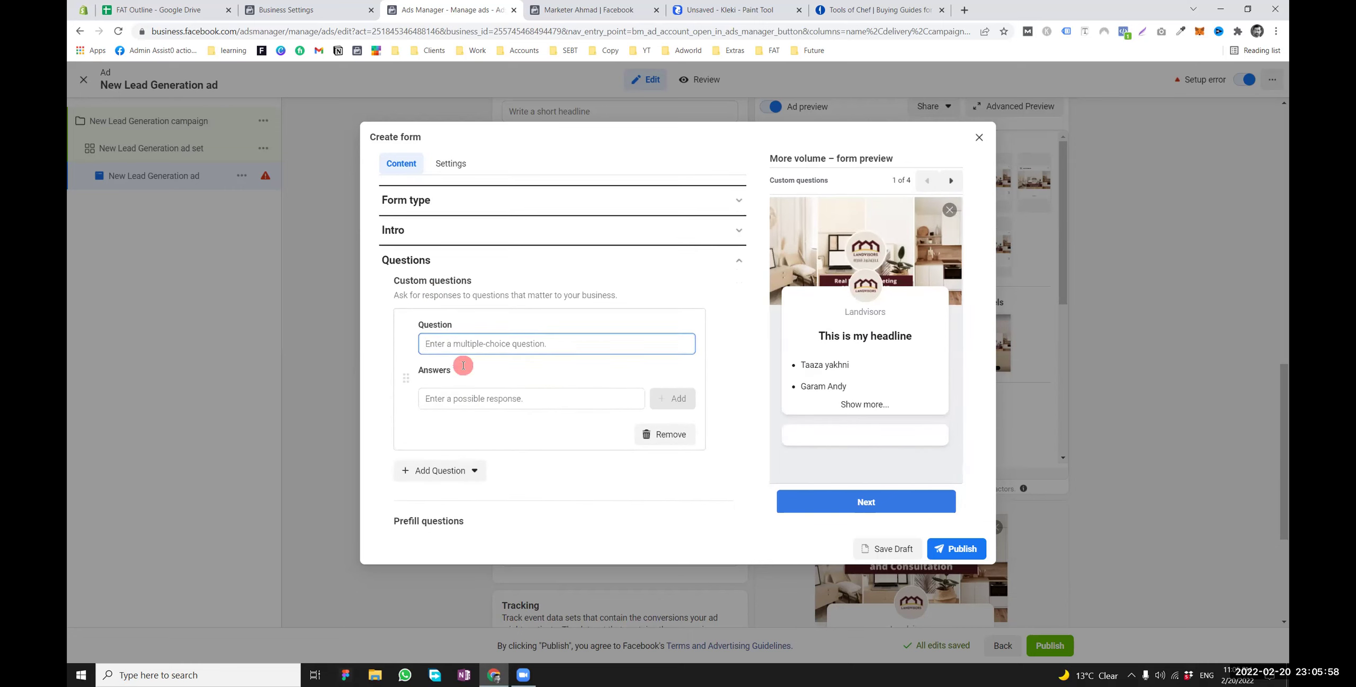
pyautogui.write('How many kids')
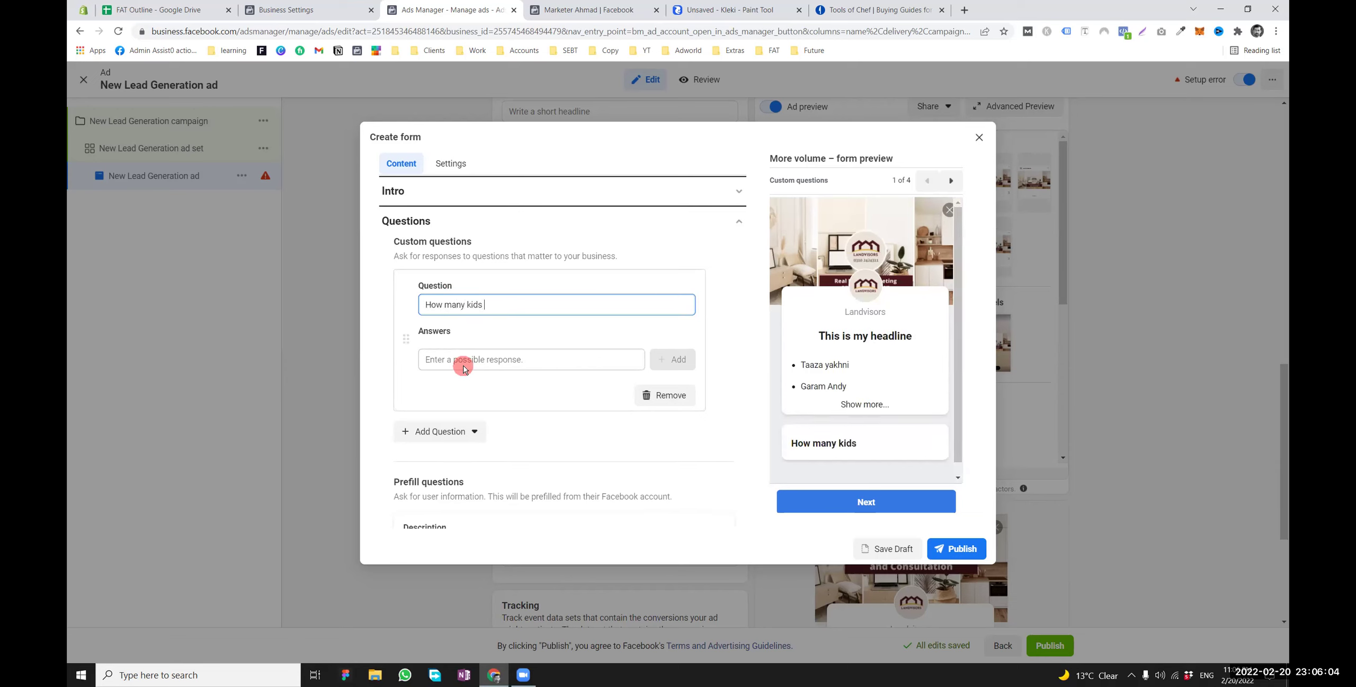
pyautogui.click(455, 360)
pyautogui.write('1-5')
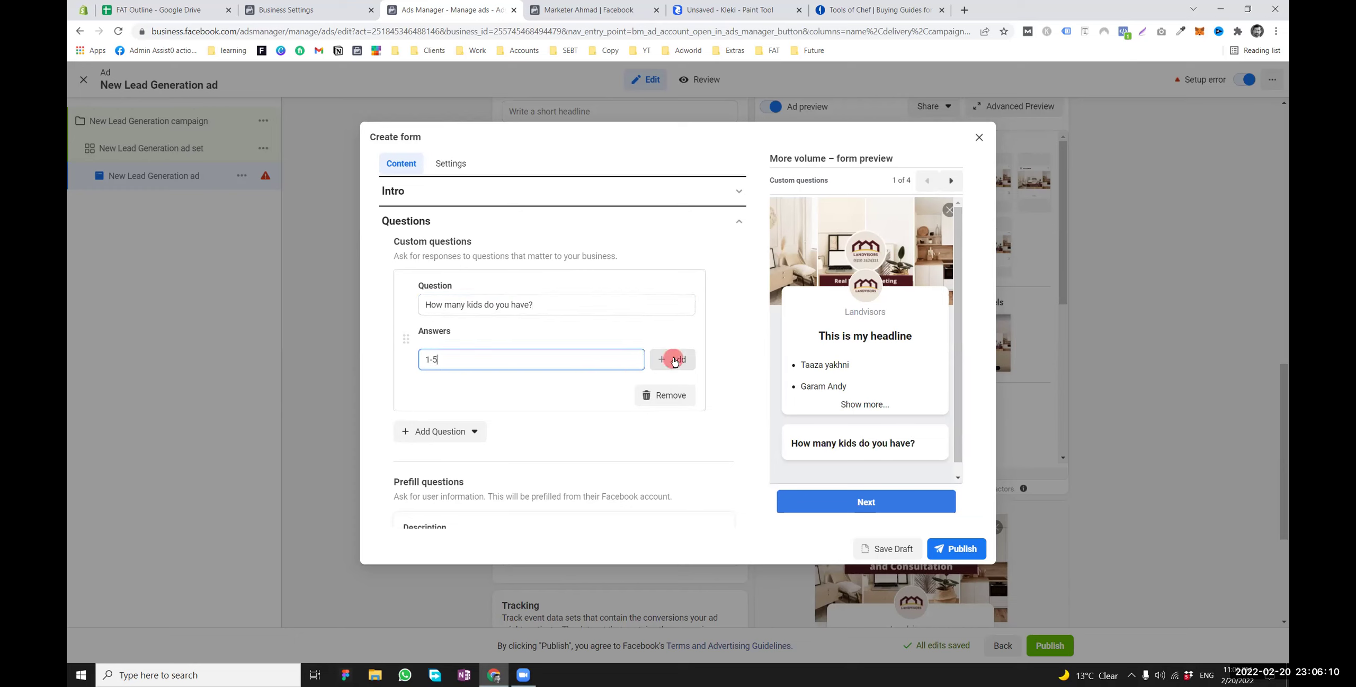
pyautogui.click(671, 359)
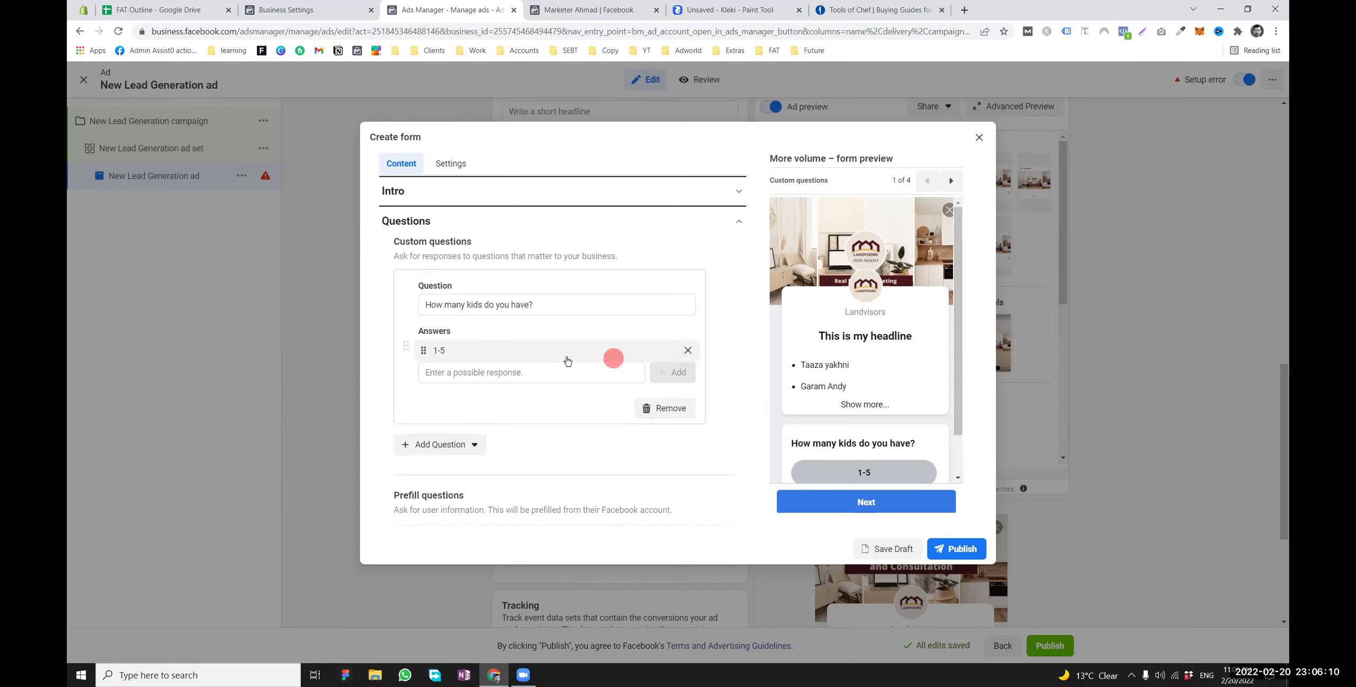
# Add 6-10 and 11-20 as further answers to the kids question
pyautogui.write('6')
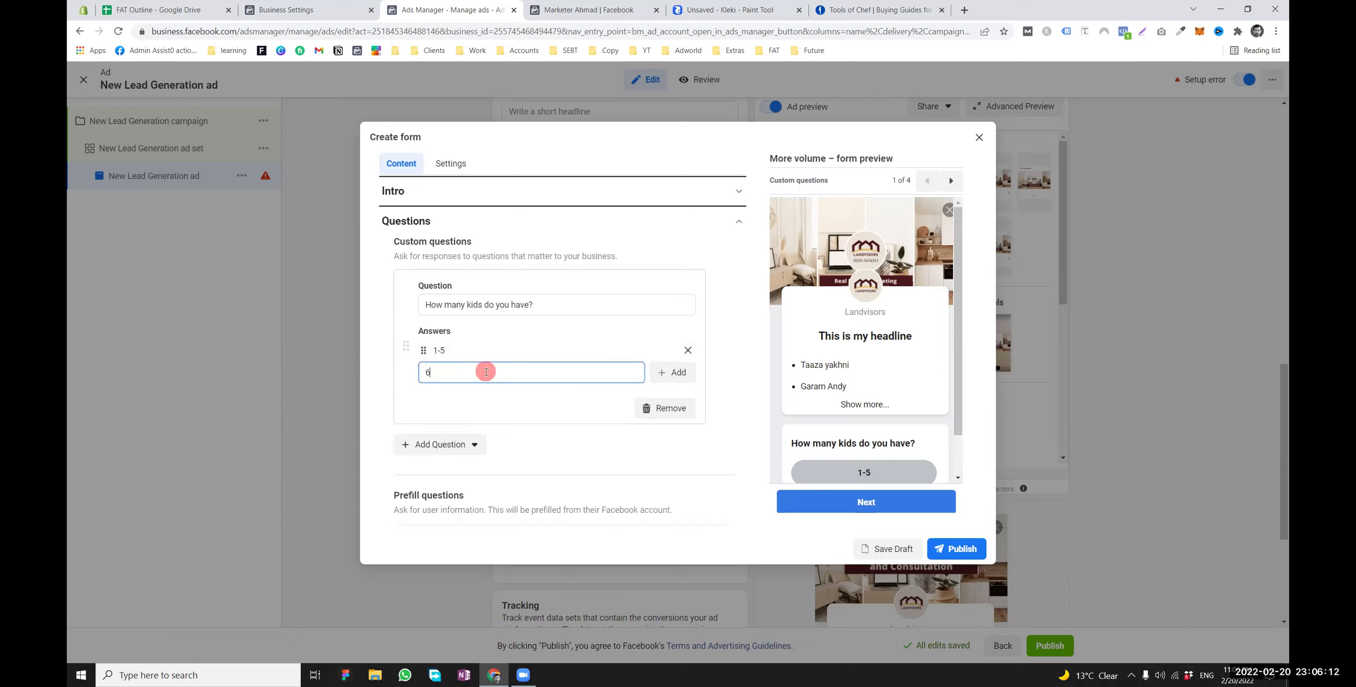
pyautogui.write('-10')
pyautogui.click(668, 373)
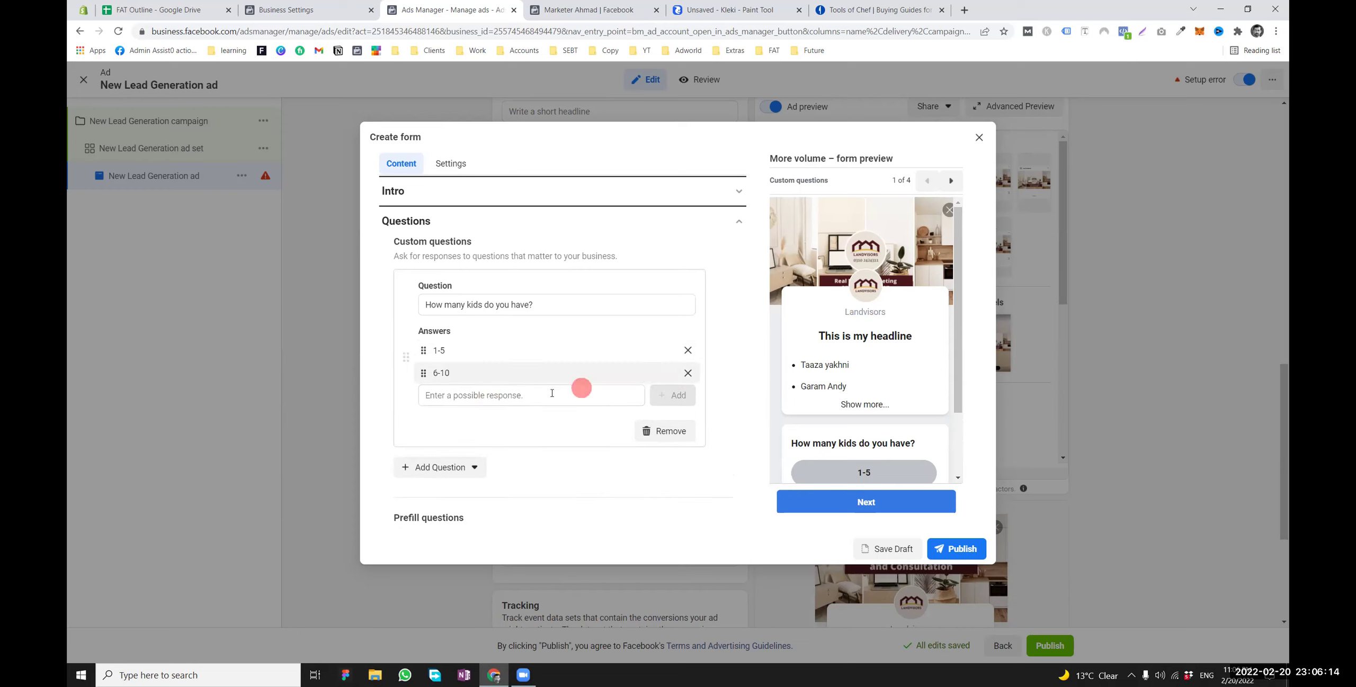
pyautogui.write('11-20')
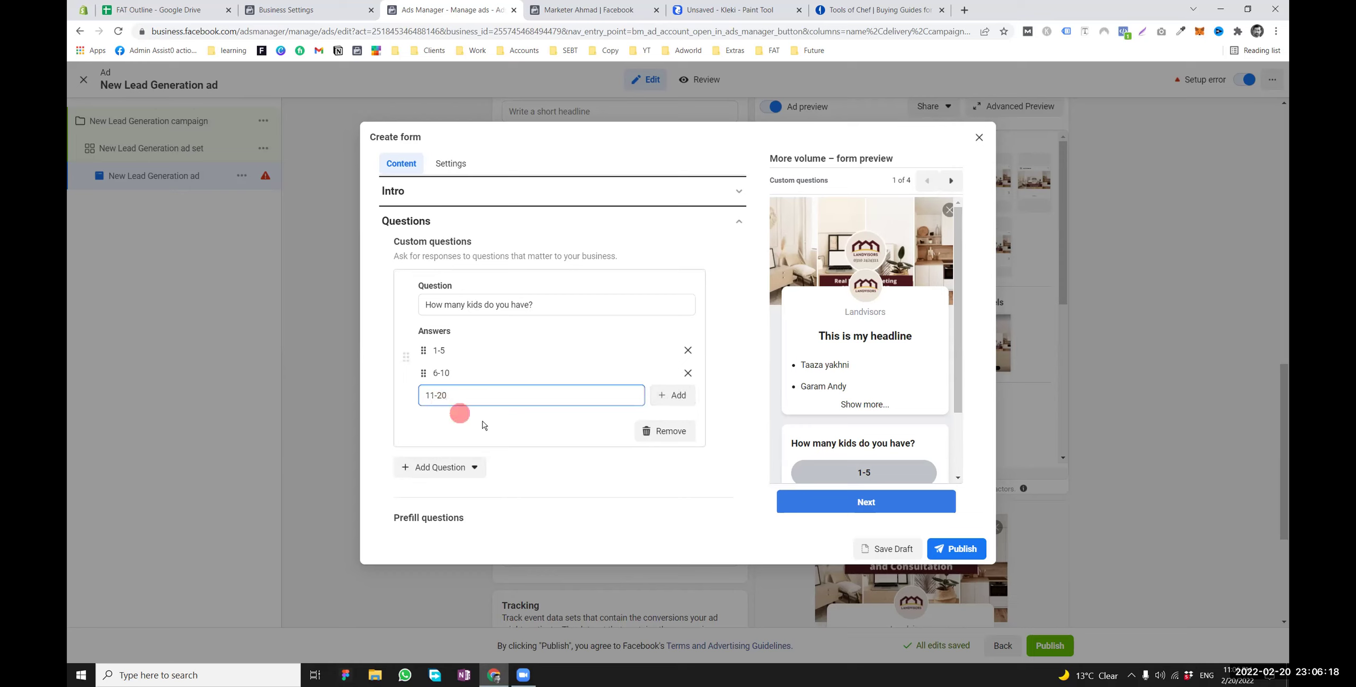
pyautogui.click(513, 427)
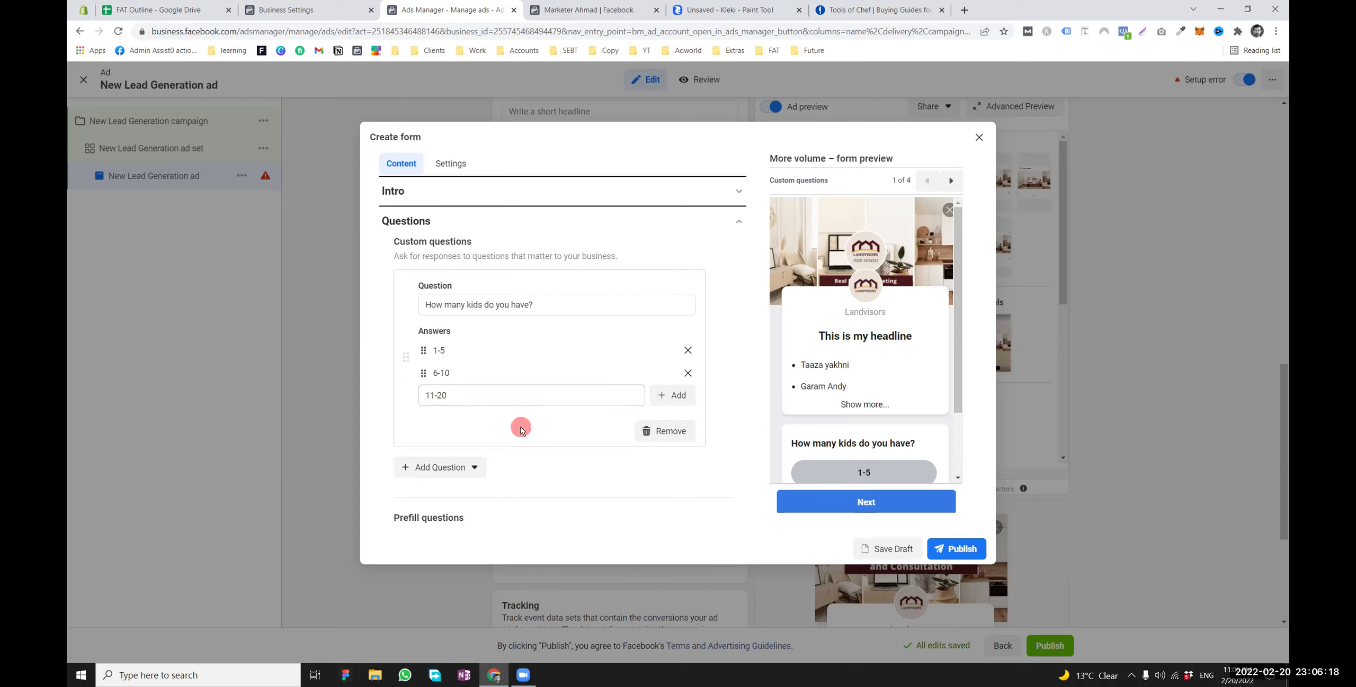
pyautogui.click(672, 395)
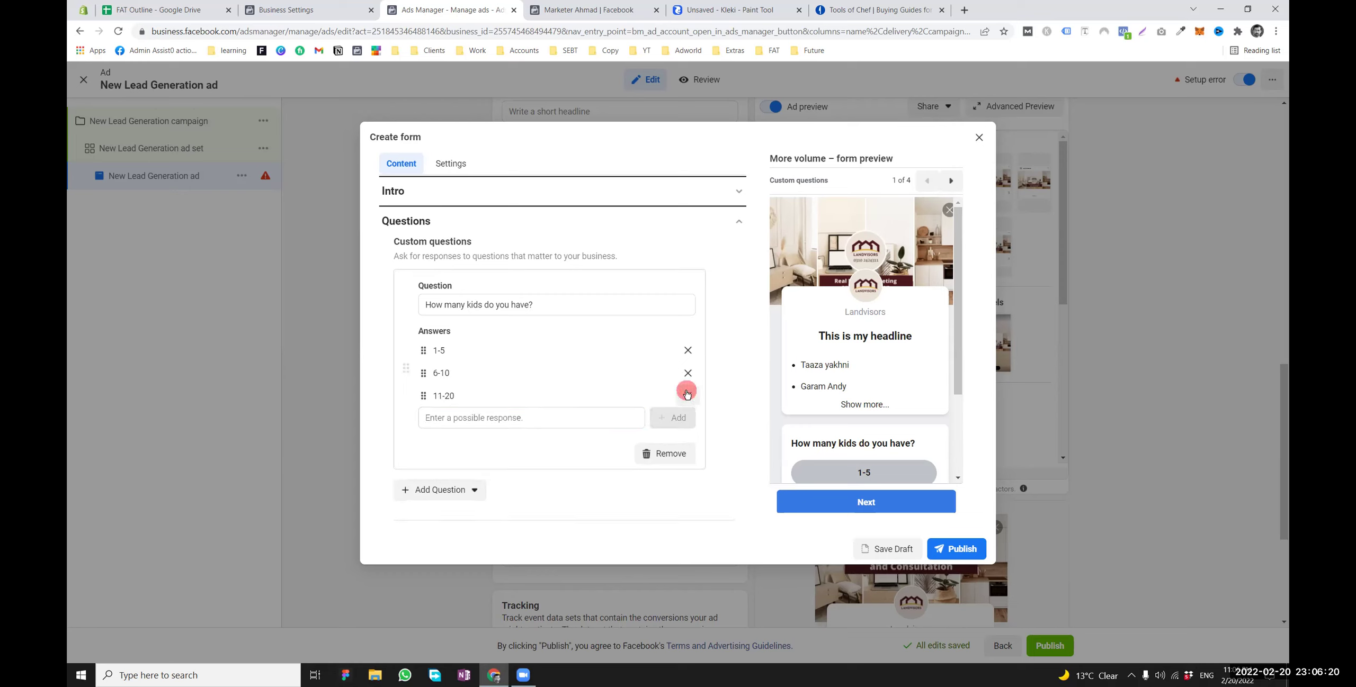
# Examine how the multiple-choice question and its answers appear in the form preview, compared with the custom and prefill question settings
pyautogui.scroll(-1, 505, 411)
pyautogui.scroll(2, 530, 402)
pyautogui.scroll(-2, 781, 379)
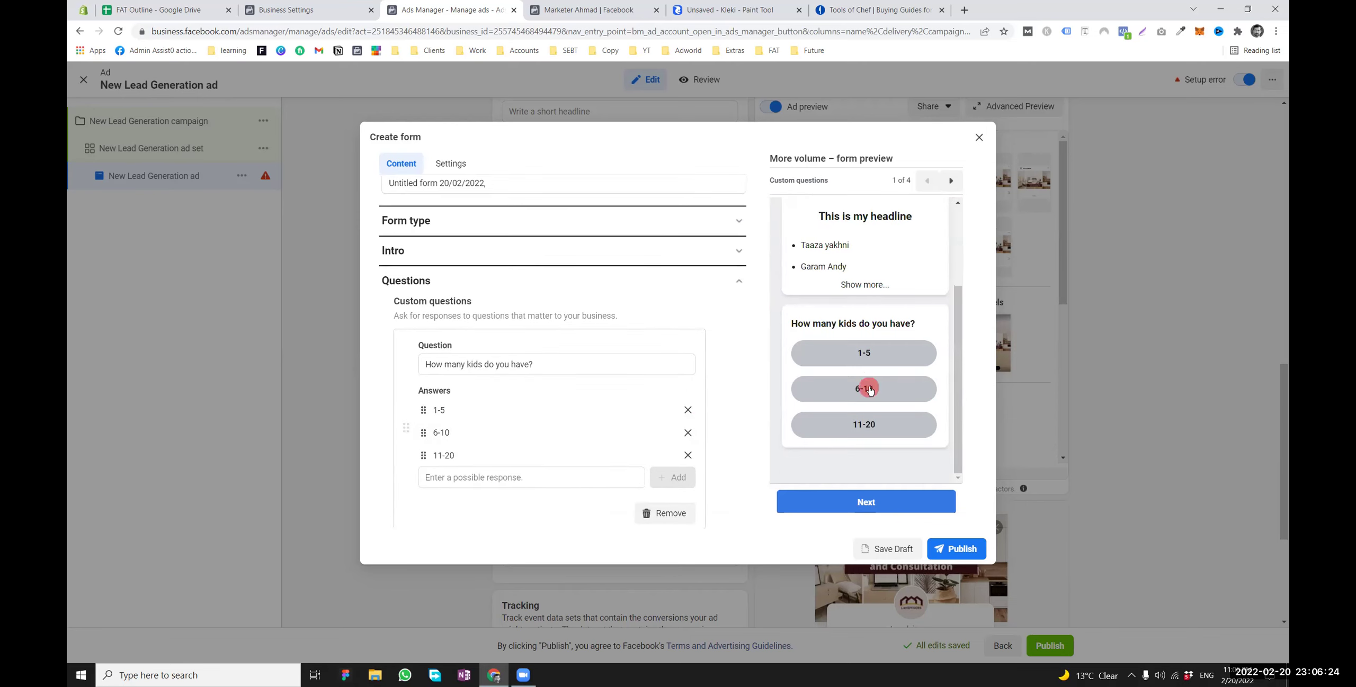
pyautogui.scroll(1, 596, 360)
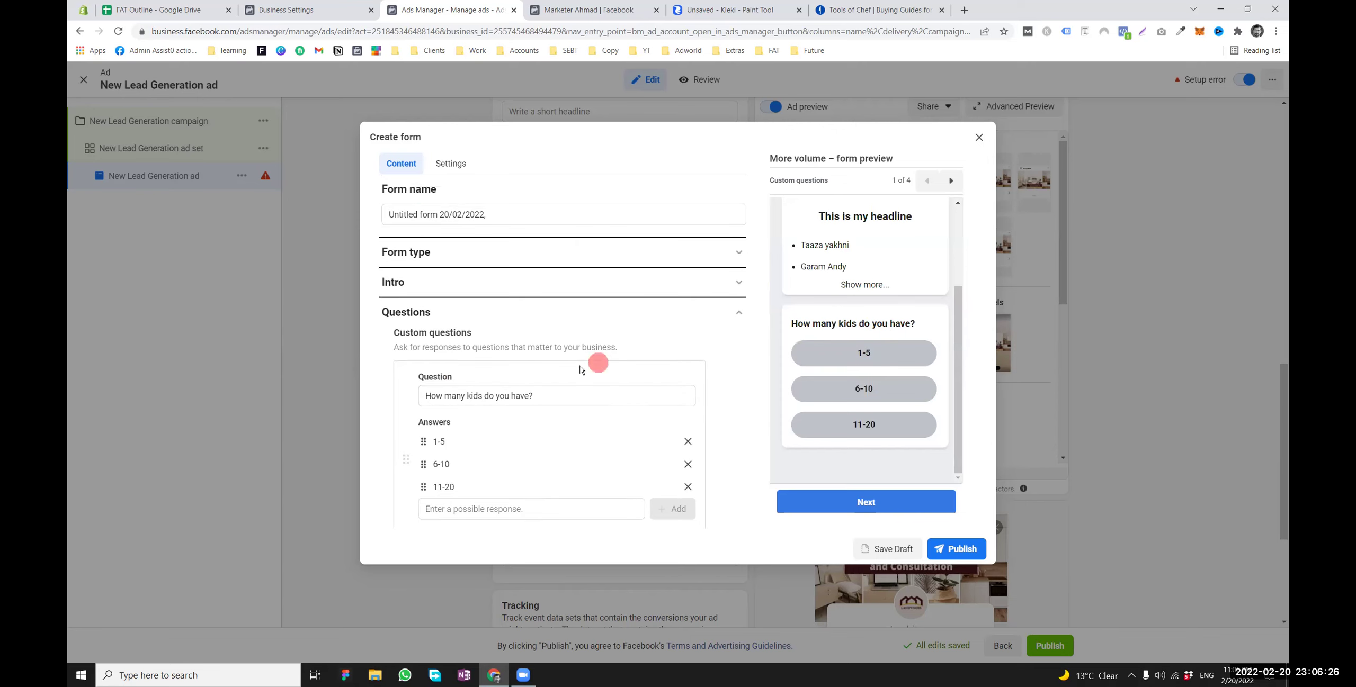
pyautogui.moveTo(526, 398); pyautogui.dragTo(414, 389)
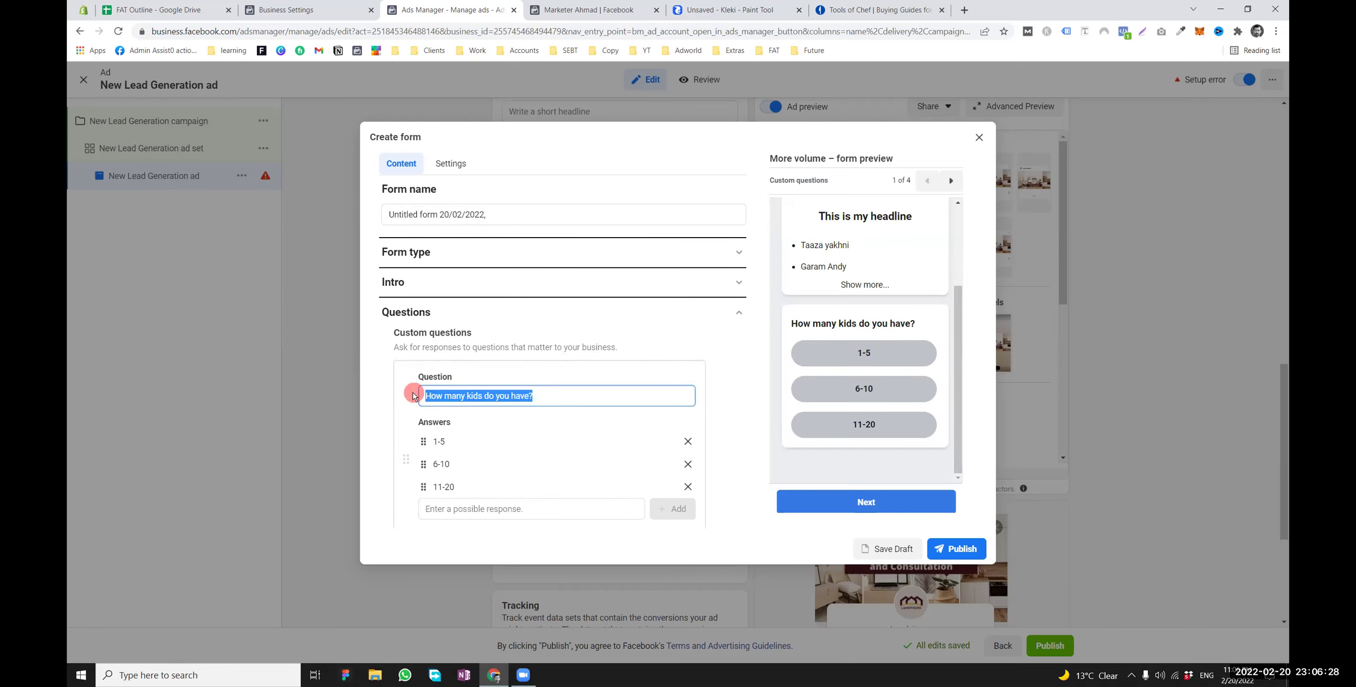
pyautogui.scroll(-1, 475, 393)
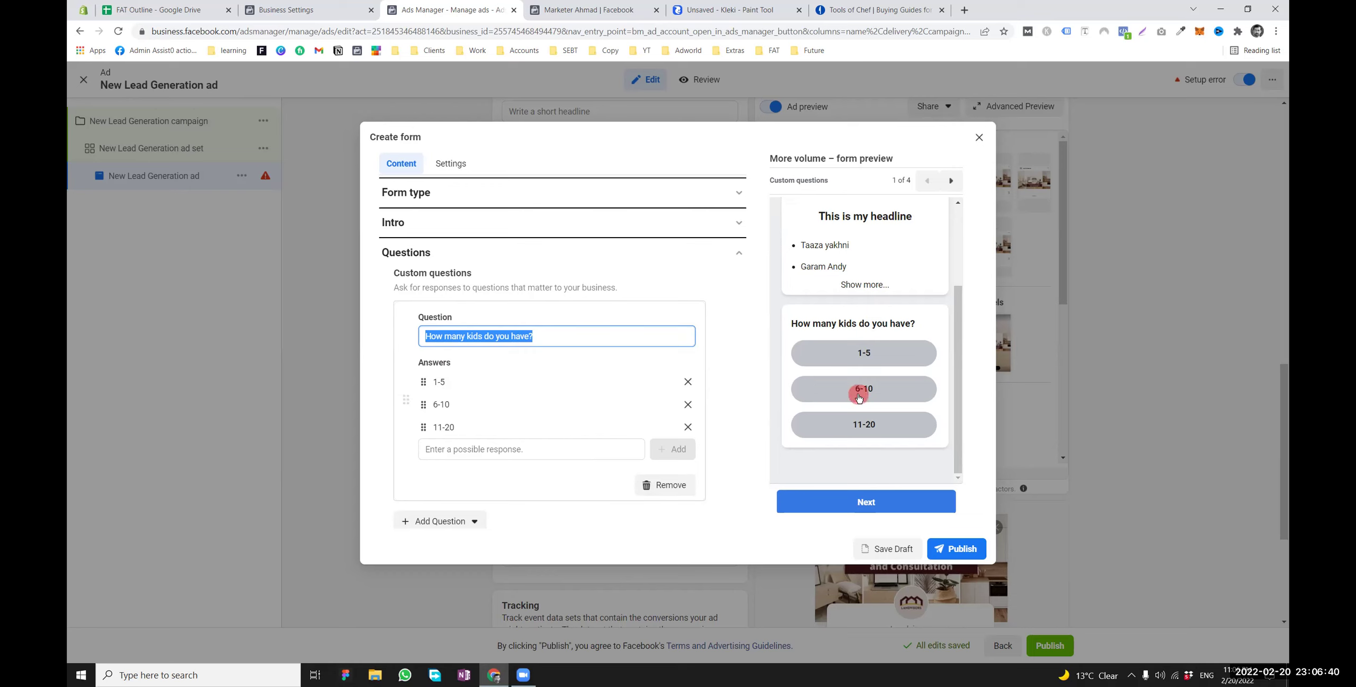
pyautogui.scroll(2, 859, 398)
pyautogui.scroll(-2, 860, 396)
pyautogui.scroll(-5, 500, 387)
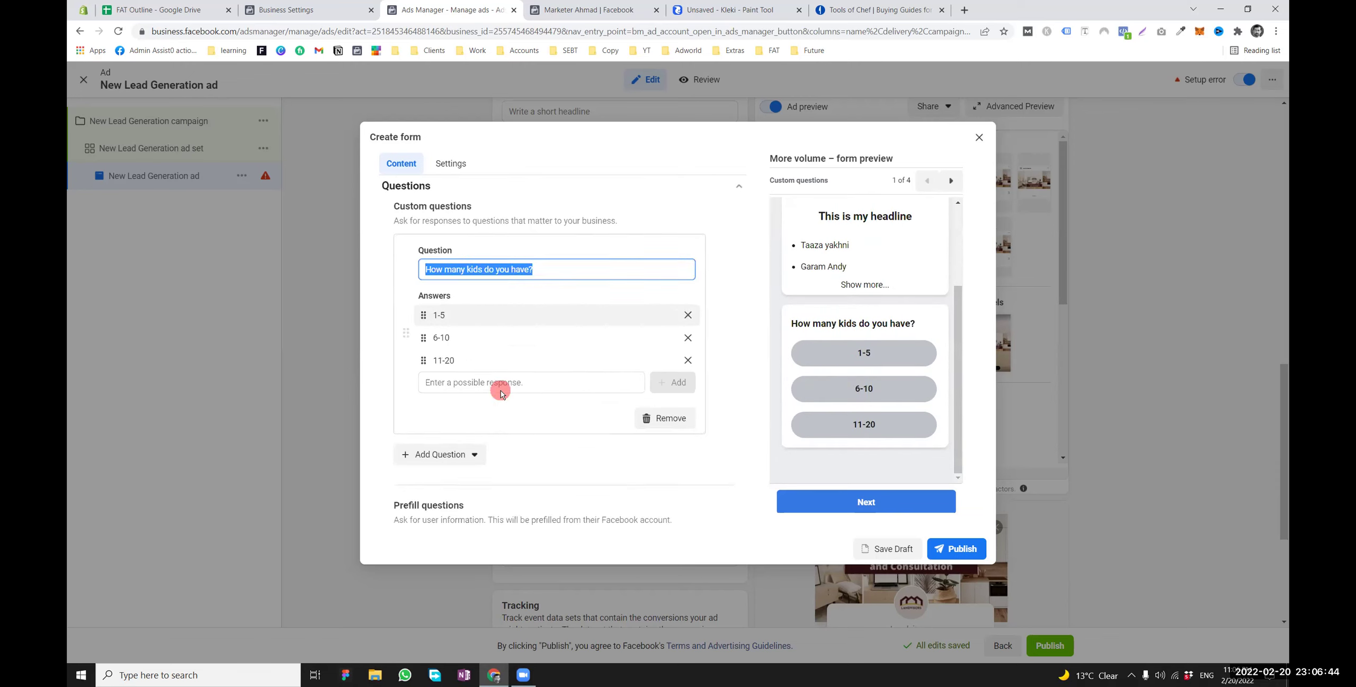
pyautogui.scroll(1, 846, 423)
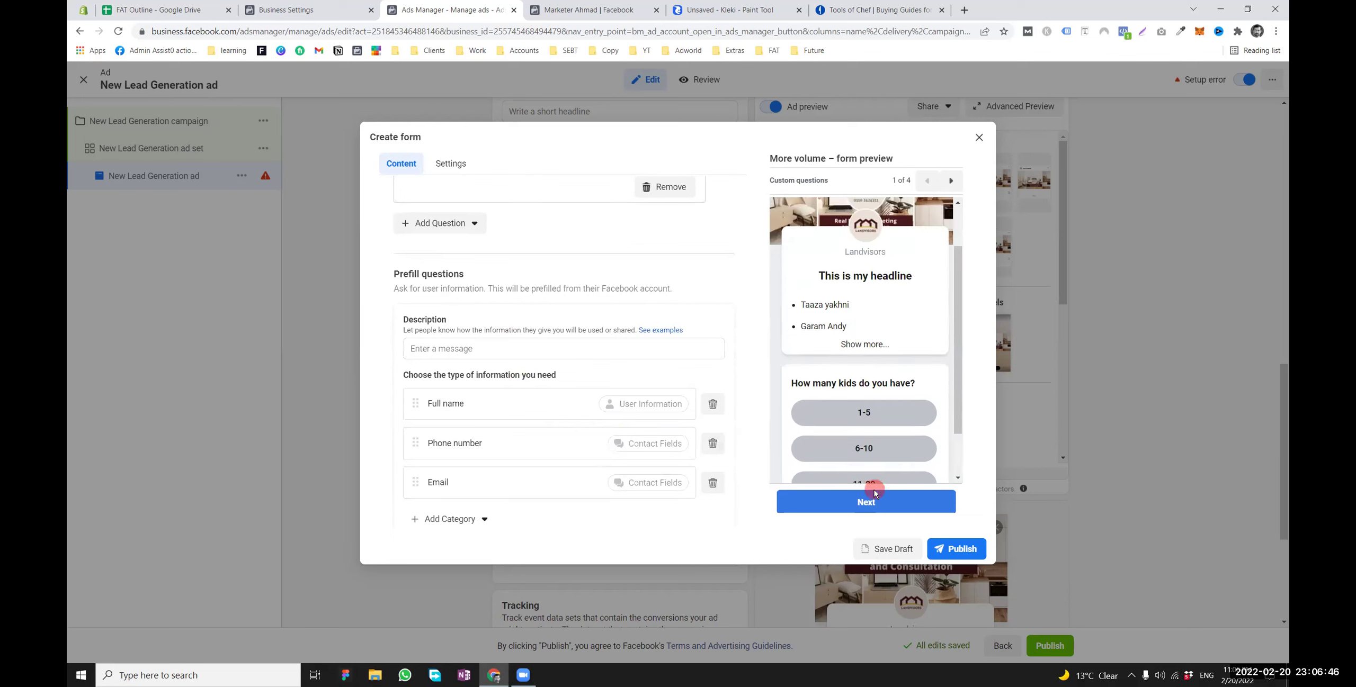
pyautogui.scroll(6, 469, 366)
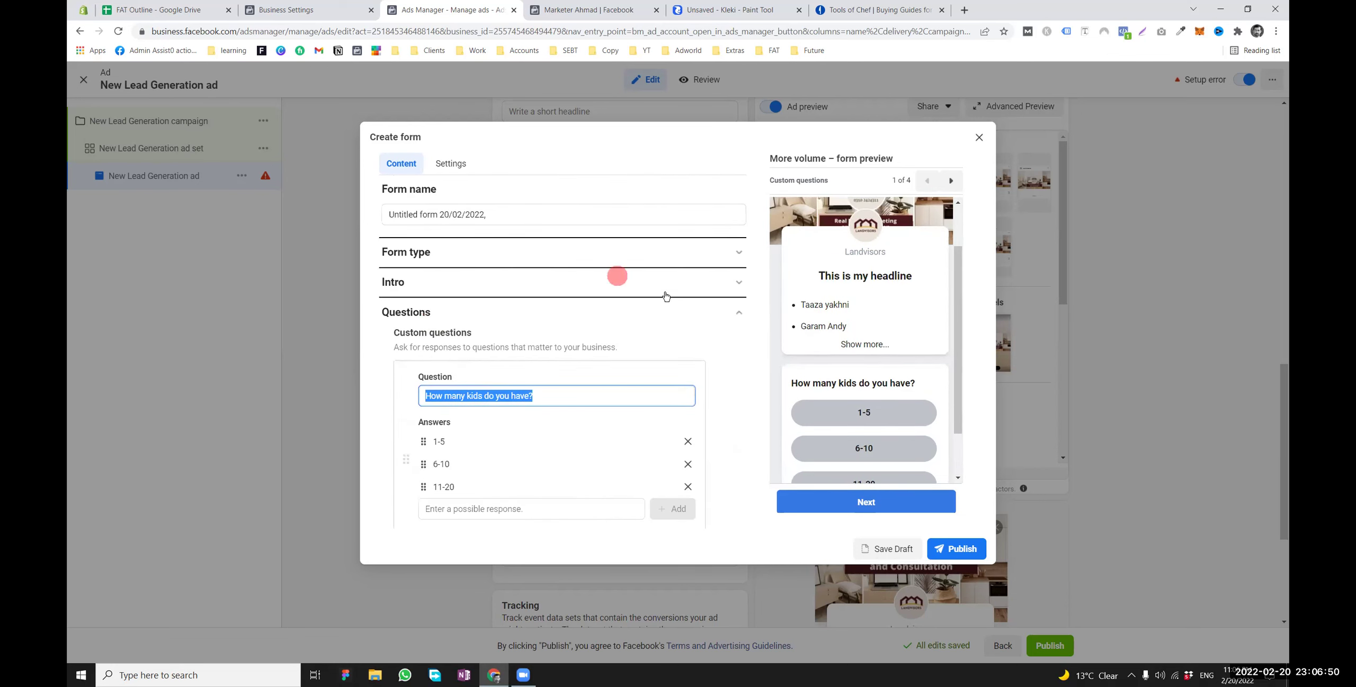
pyautogui.scroll(-1, 847, 358)
pyautogui.scroll(1, 818, 351)
pyautogui.scroll(-1, 821, 349)
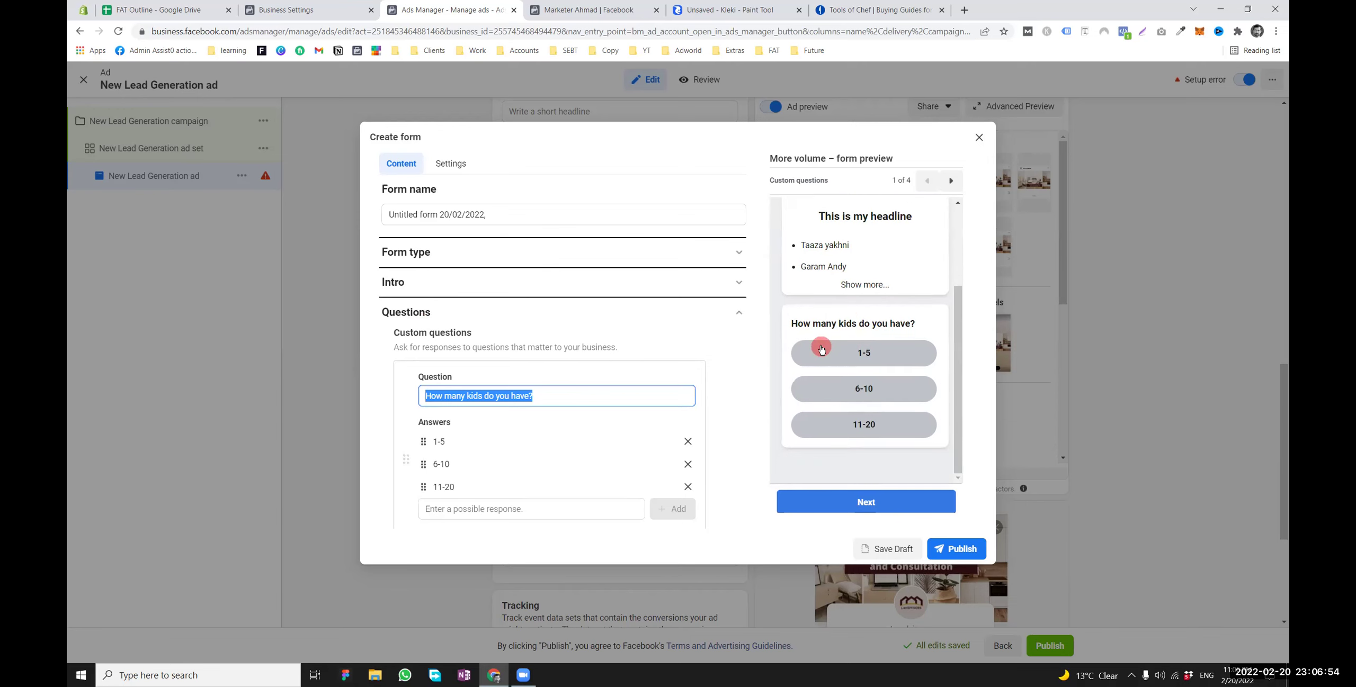
# Add a short-answer question below the multiple-choice question in the custom questions
pyautogui.click(460, 352)
pyautogui.click(435, 414)
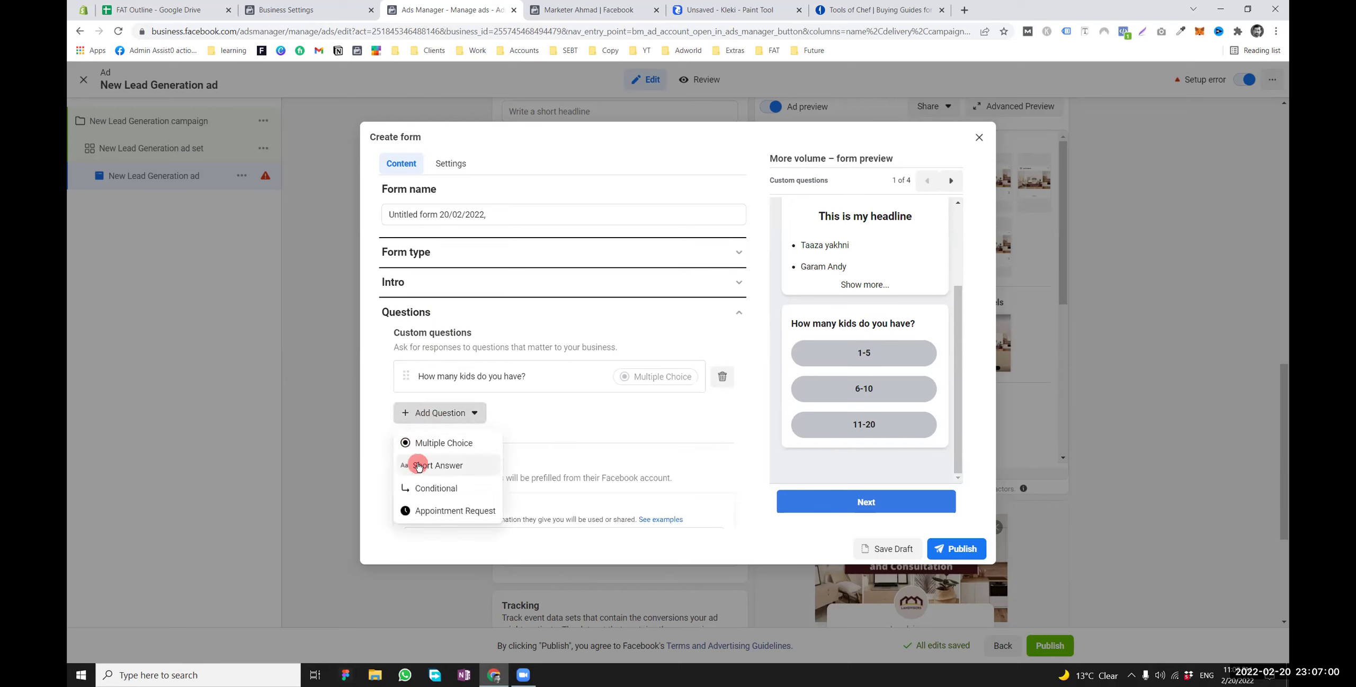
pyautogui.click(434, 465)
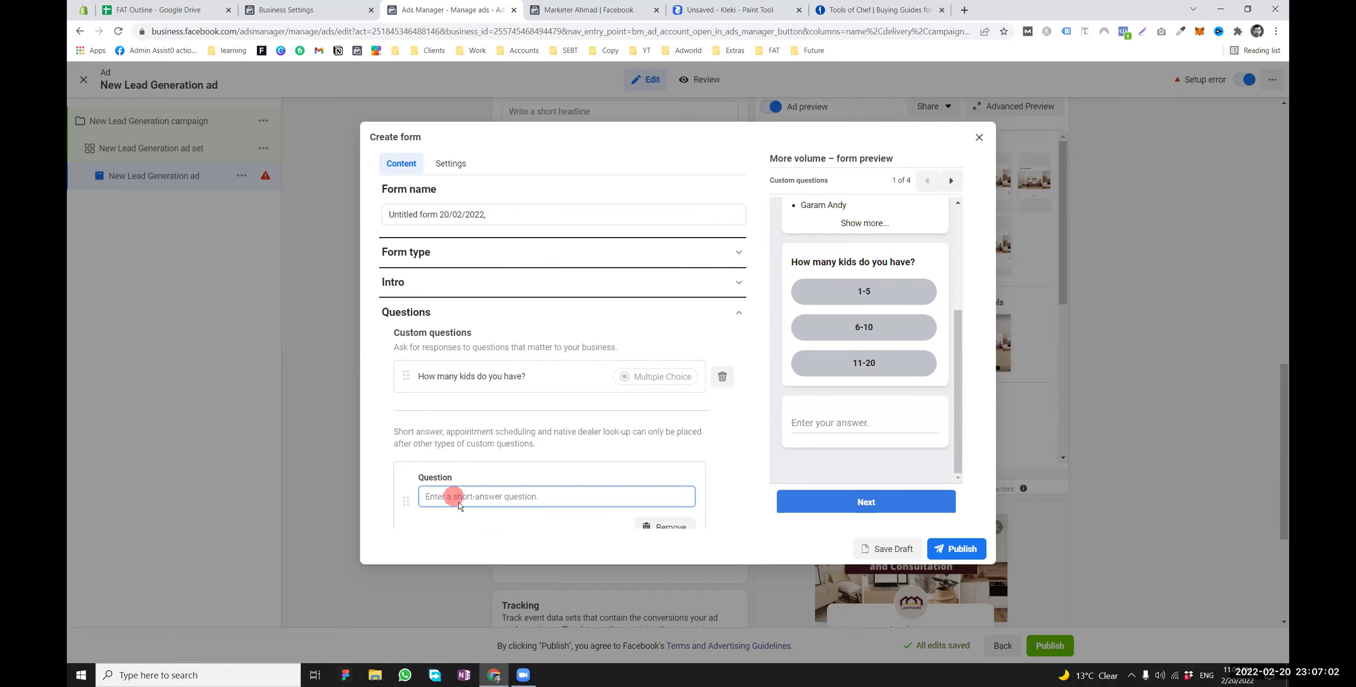
pyautogui.scroll(-3, 459, 503)
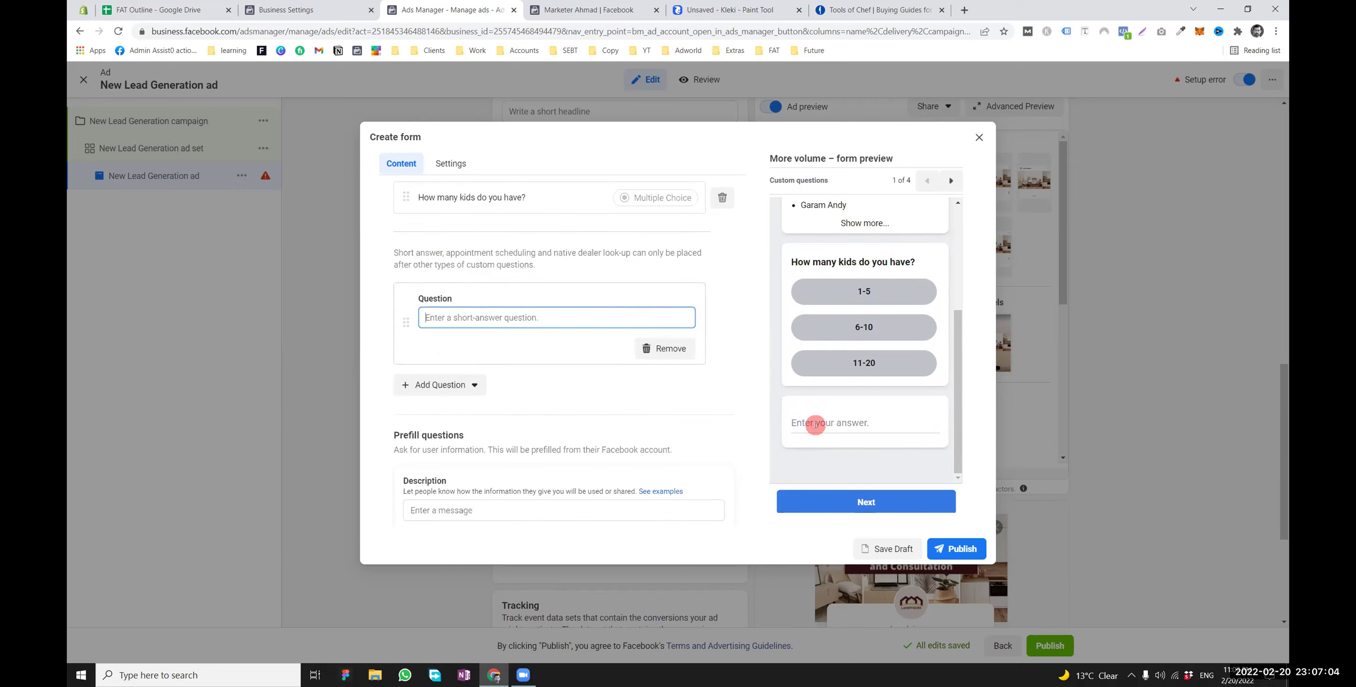
pyautogui.press('super')
pyautogui.write('Do')
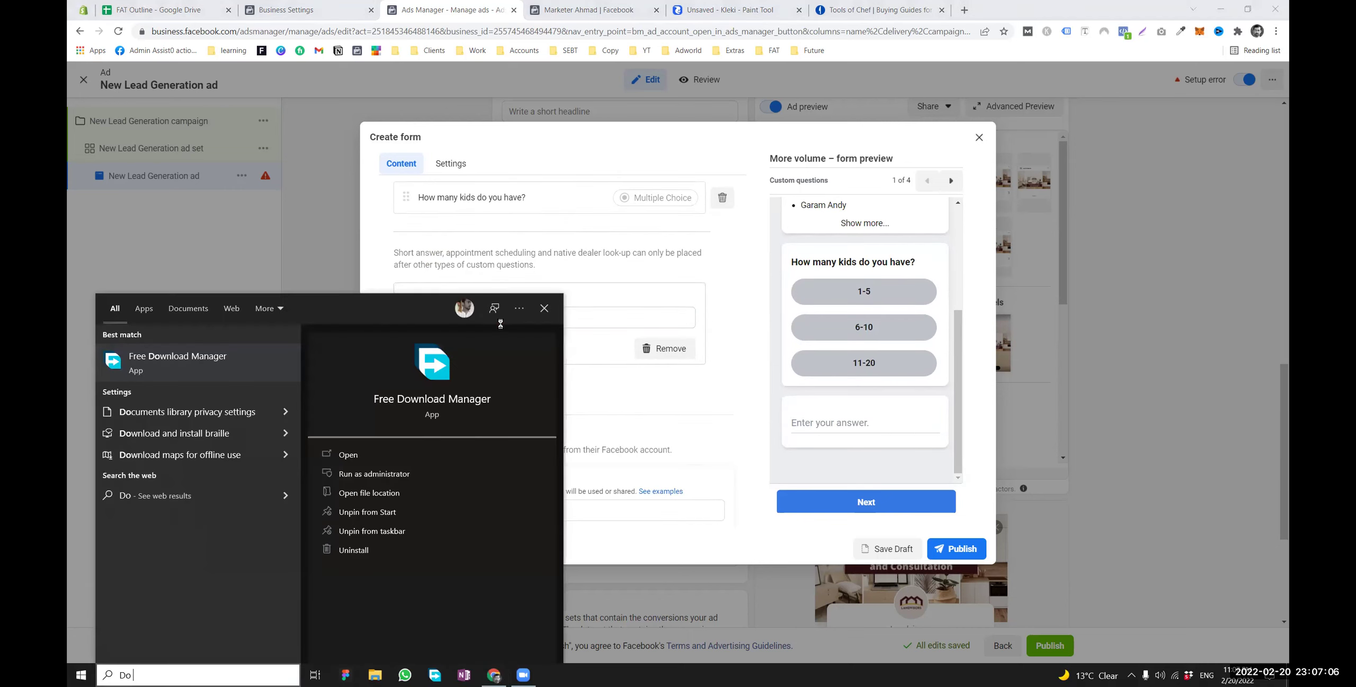
pyautogui.click(603, 375)
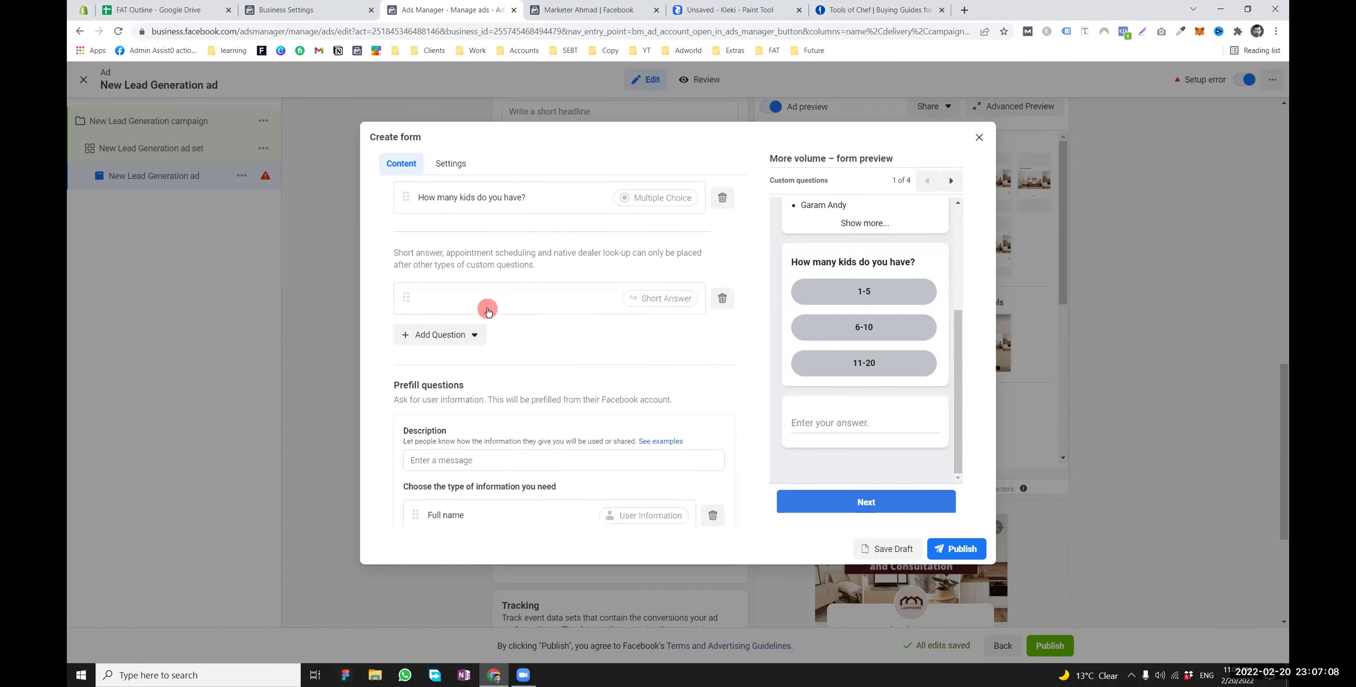
# Enter "Kya apky toothpaste main namak hai?" as the short-answer question
pyautogui.scroll(3, 487, 310)
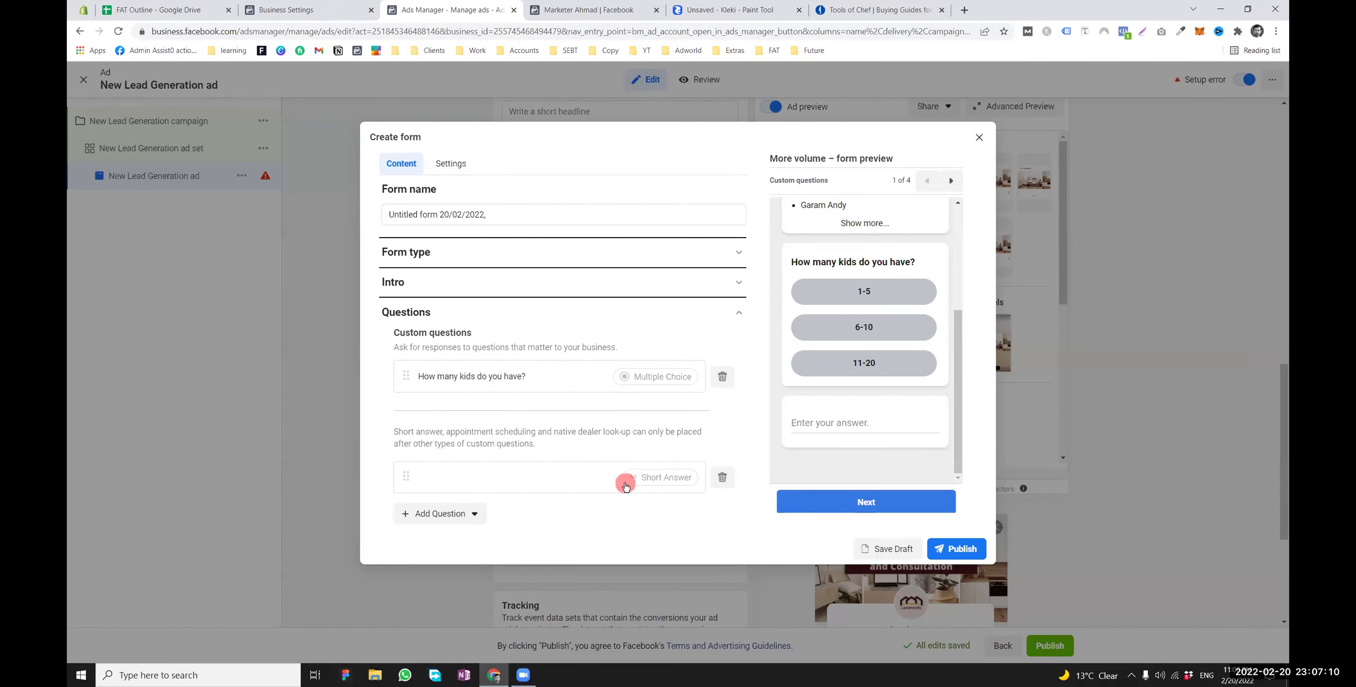
pyautogui.click(494, 478)
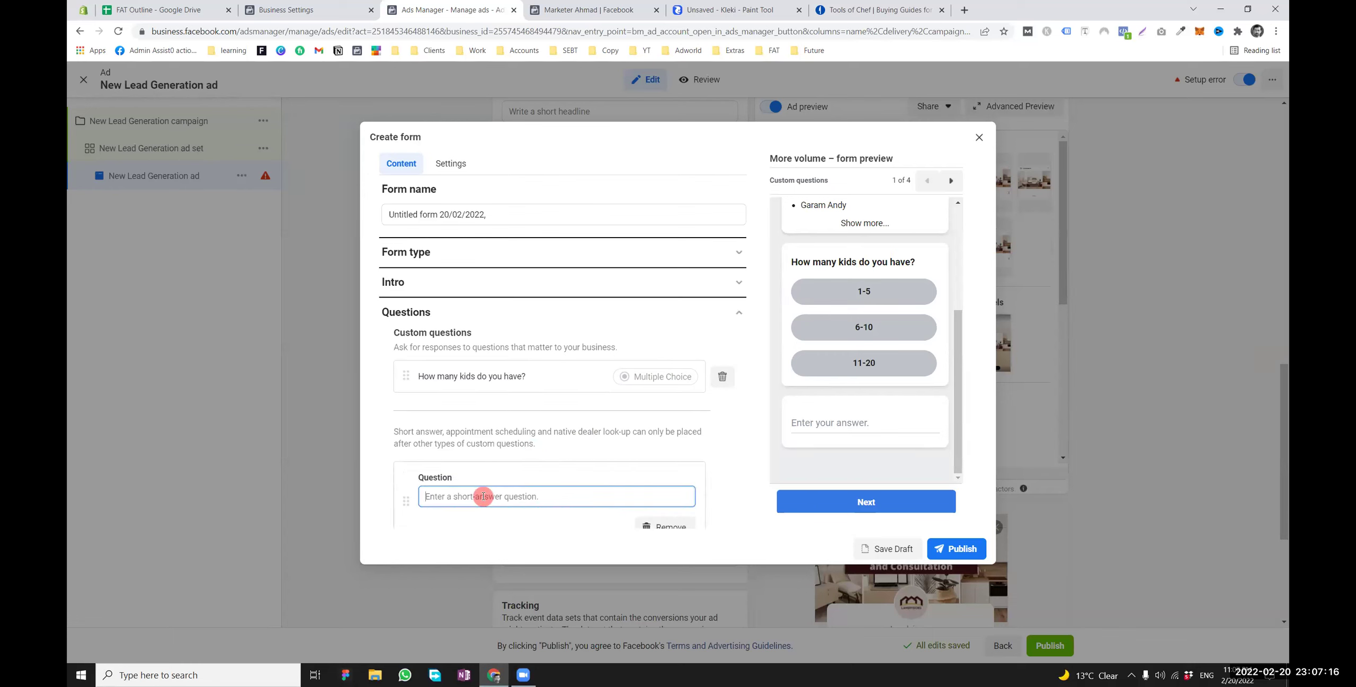
pyautogui.write('Kya apky toothpaste')
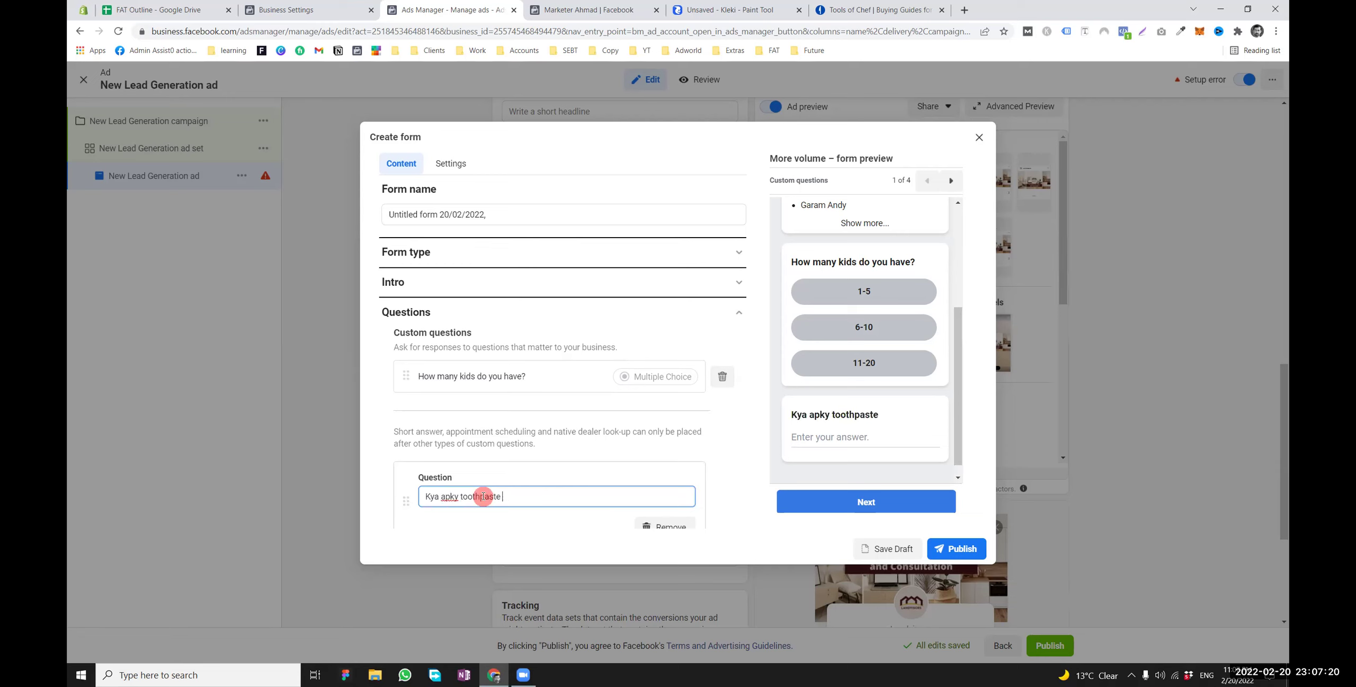
pyautogui.write(' ha')
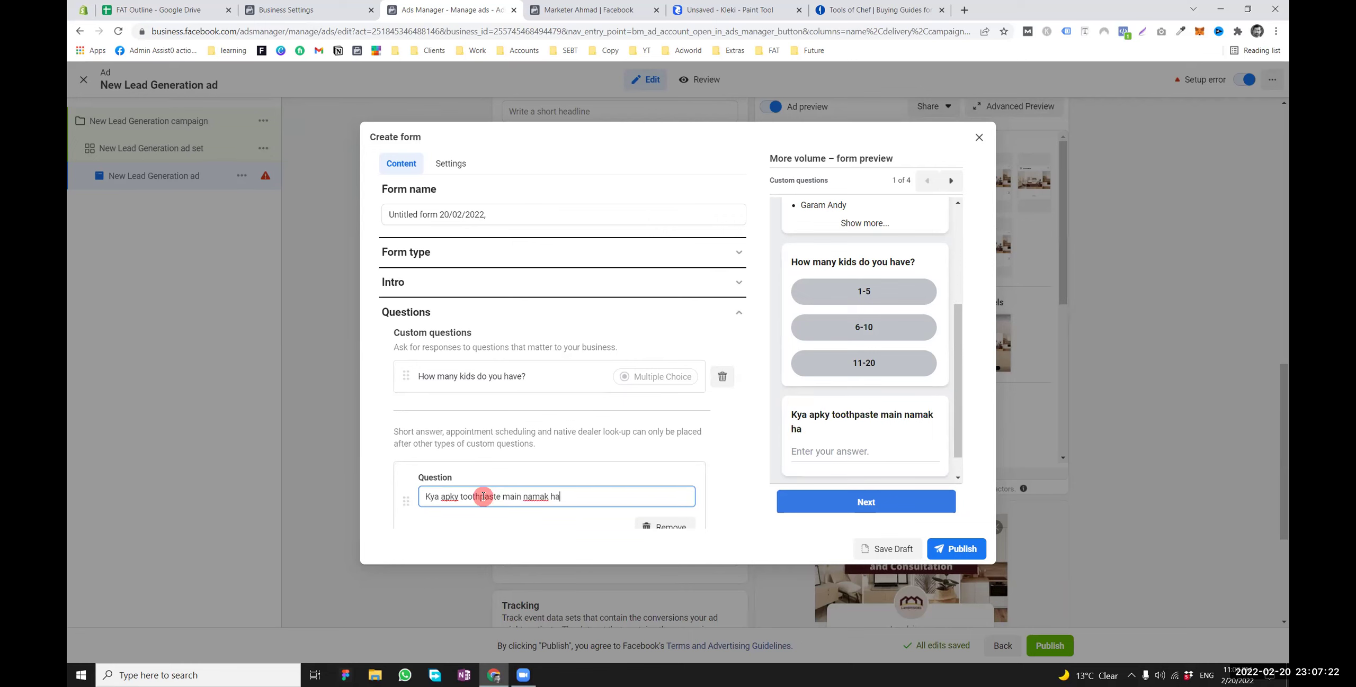
pyautogui.click(640, 449)
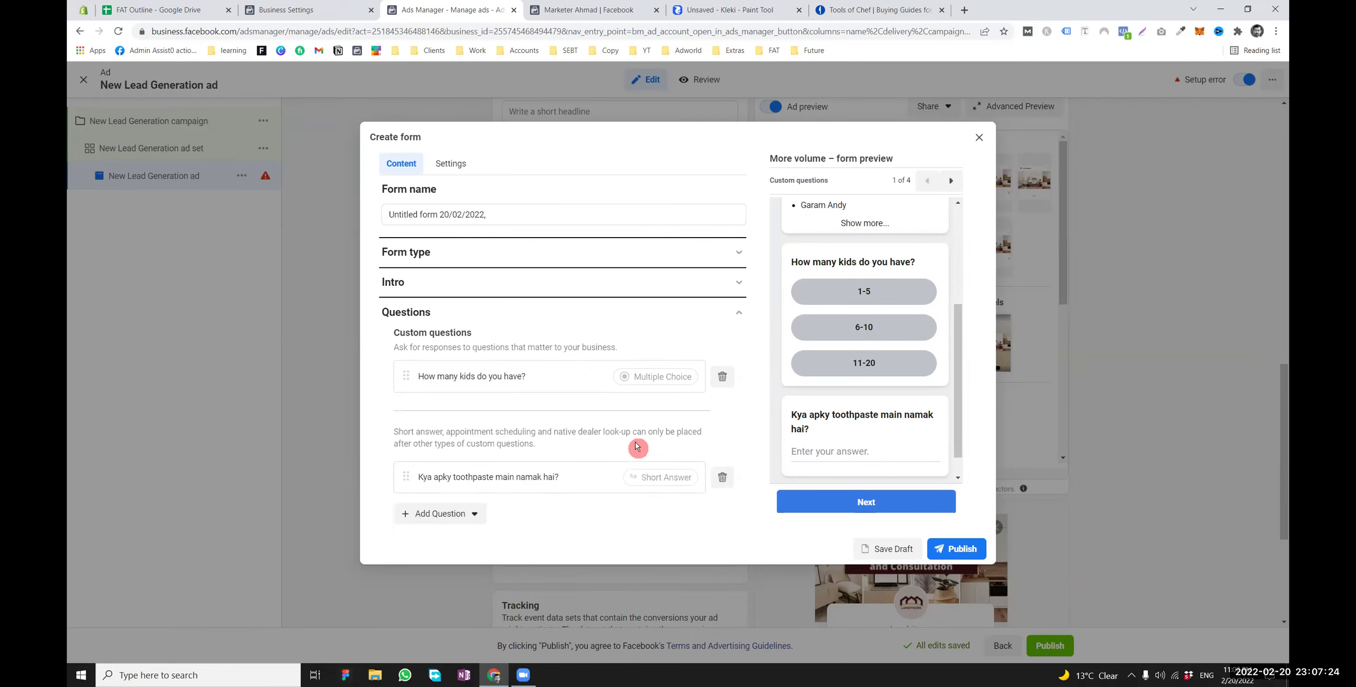
# Add a conditional question to the form's custom questions
pyautogui.scroll(-2, 659, 371)
pyautogui.click(469, 394)
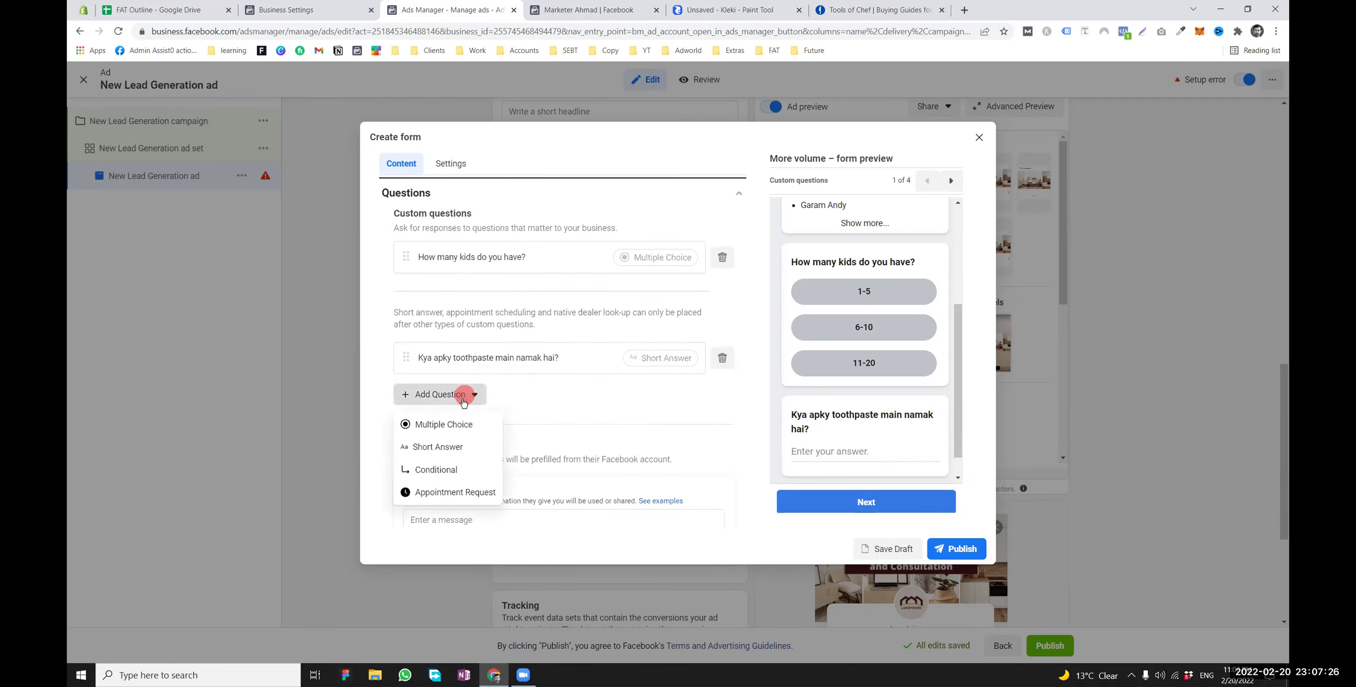
pyautogui.click(443, 471)
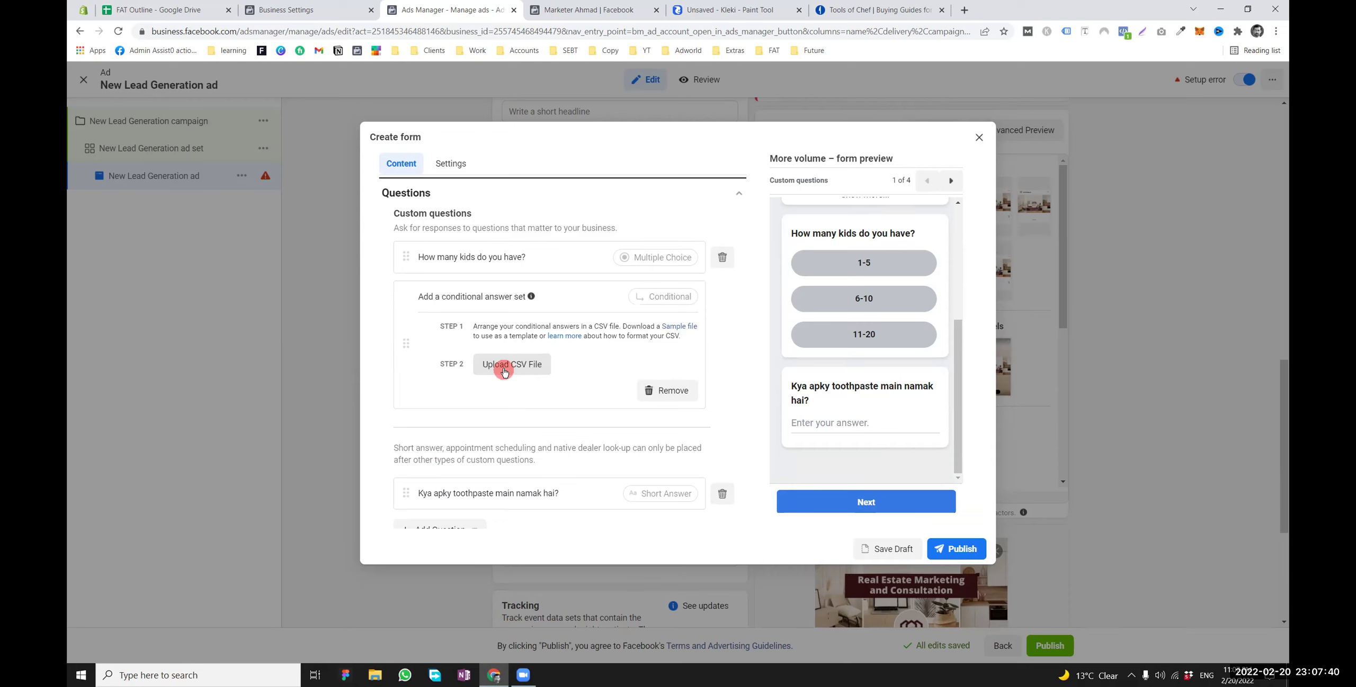
# Download the sample CSV file for conditional answers to the Desktop folder and return to the form in Ads Manager
pyautogui.click(669, 327)
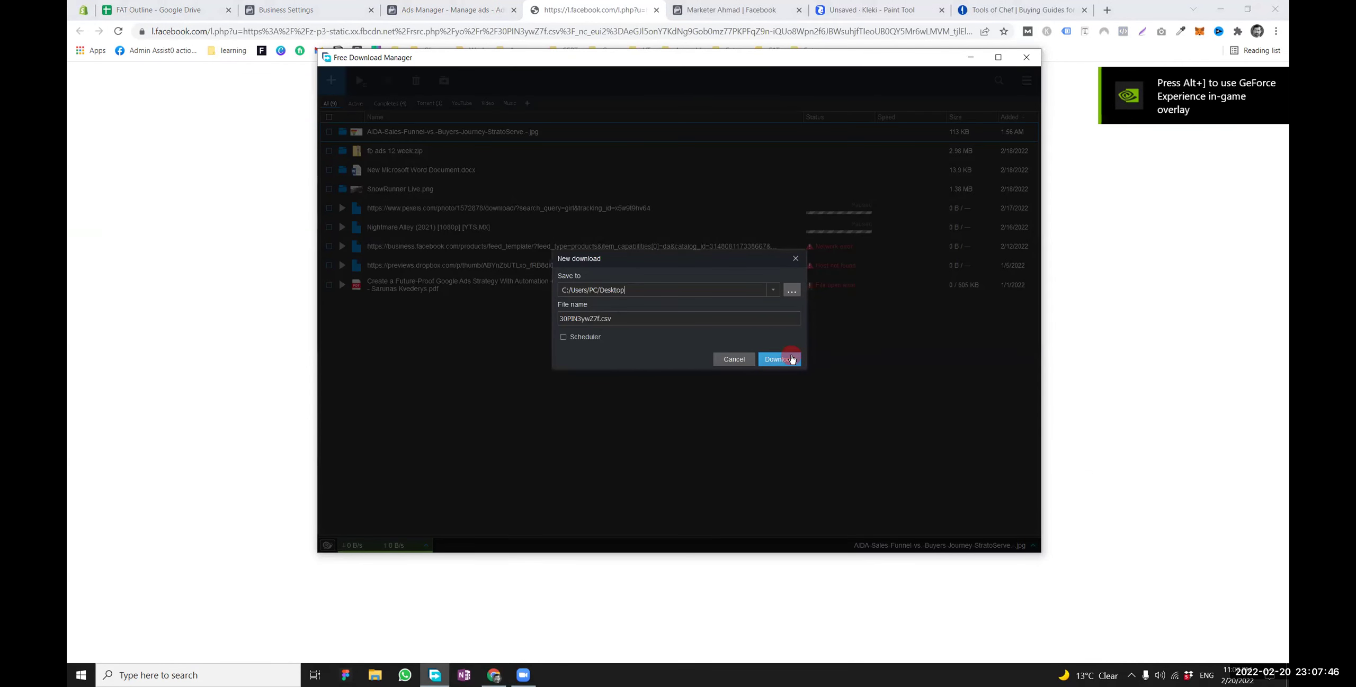
pyautogui.click(792, 359)
pyautogui.click(485, 8)
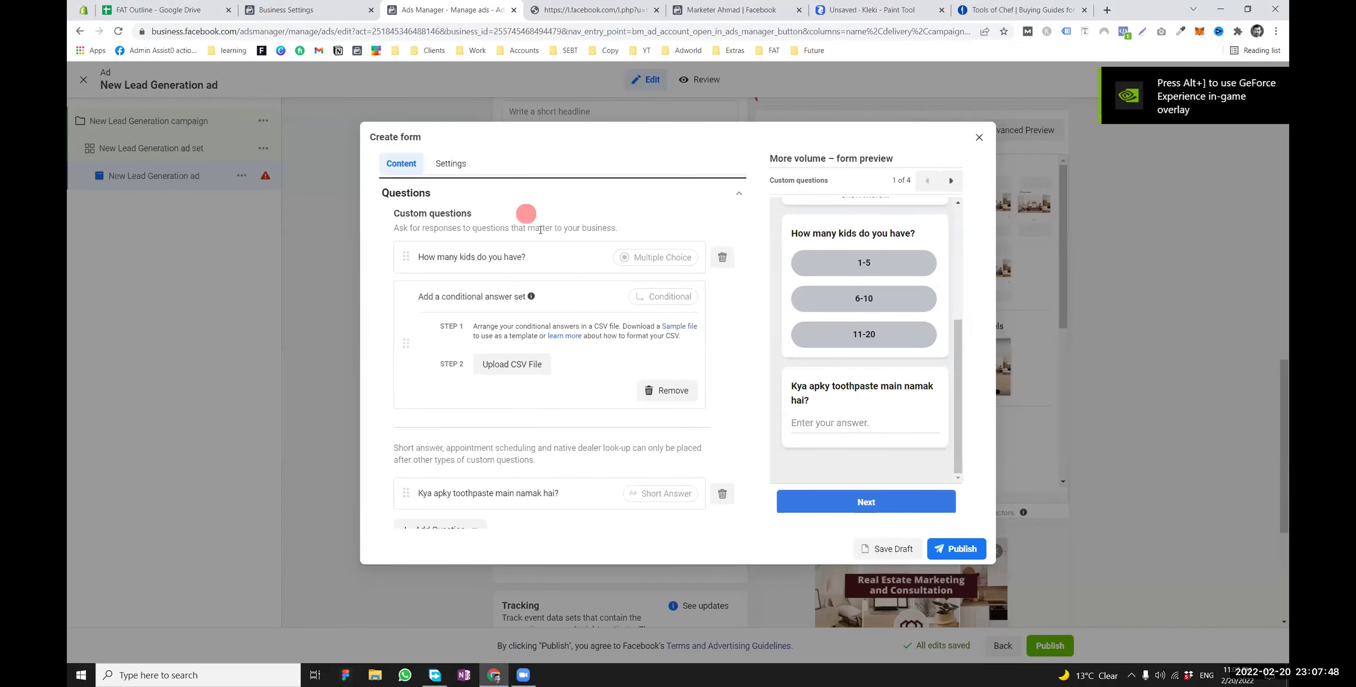
# Review the custom questions against the form preview and switch to the sample file's browser tab
pyautogui.scroll(4, 815, 304)
pyautogui.scroll(-4, 849, 311)
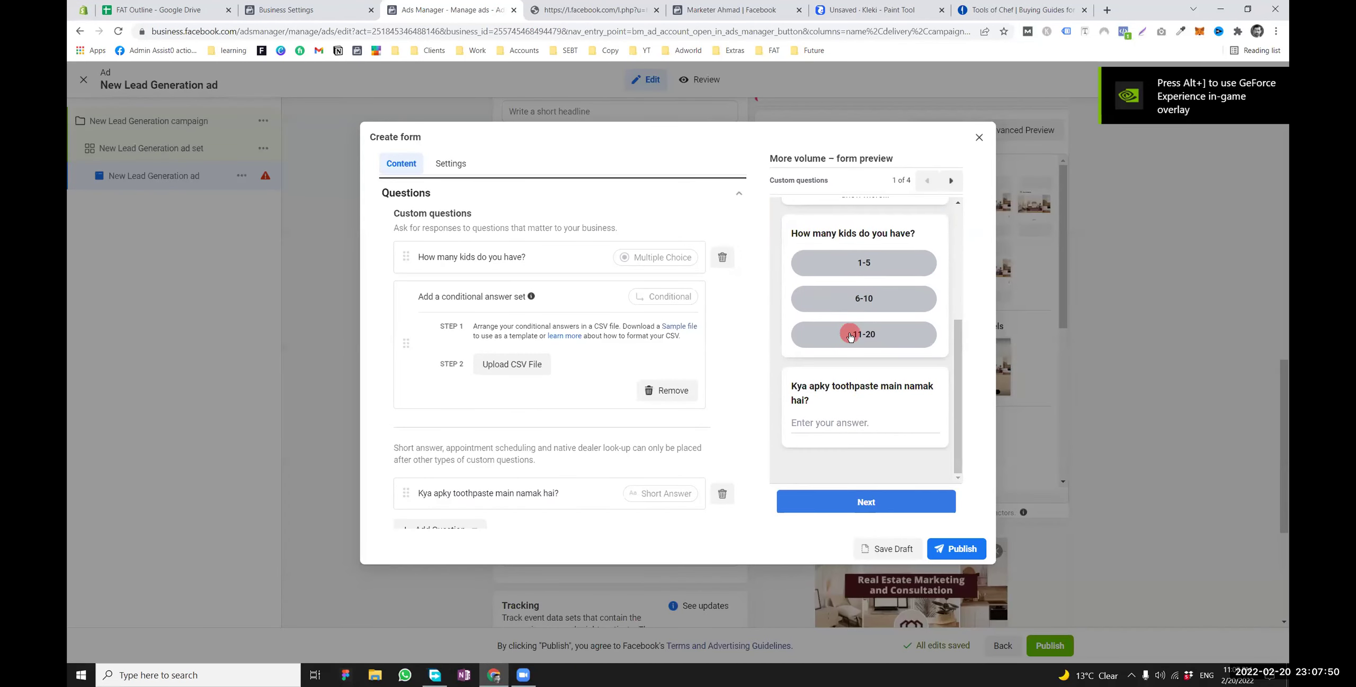
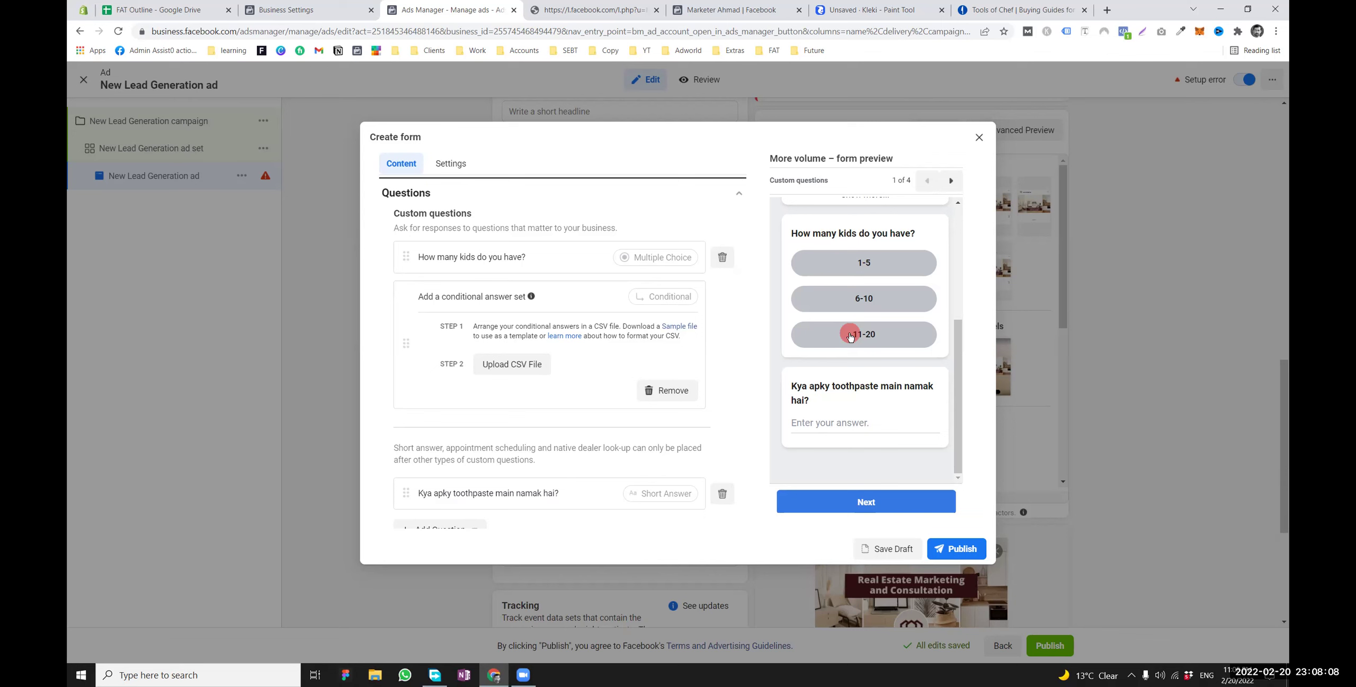
pyautogui.scroll(2, 572, 329)
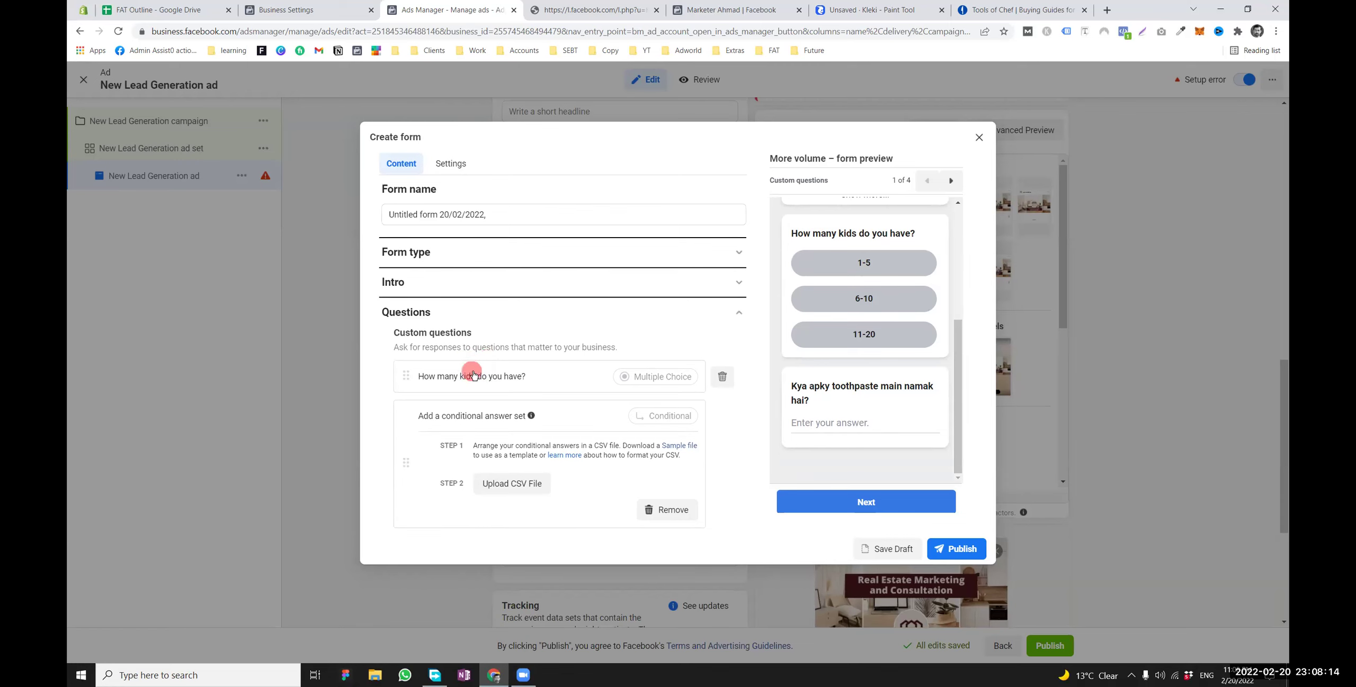
pyautogui.scroll(-2, 477, 370)
pyautogui.scroll(-2, 487, 365)
pyautogui.scroll(2, 487, 366)
pyautogui.click(546, 8)
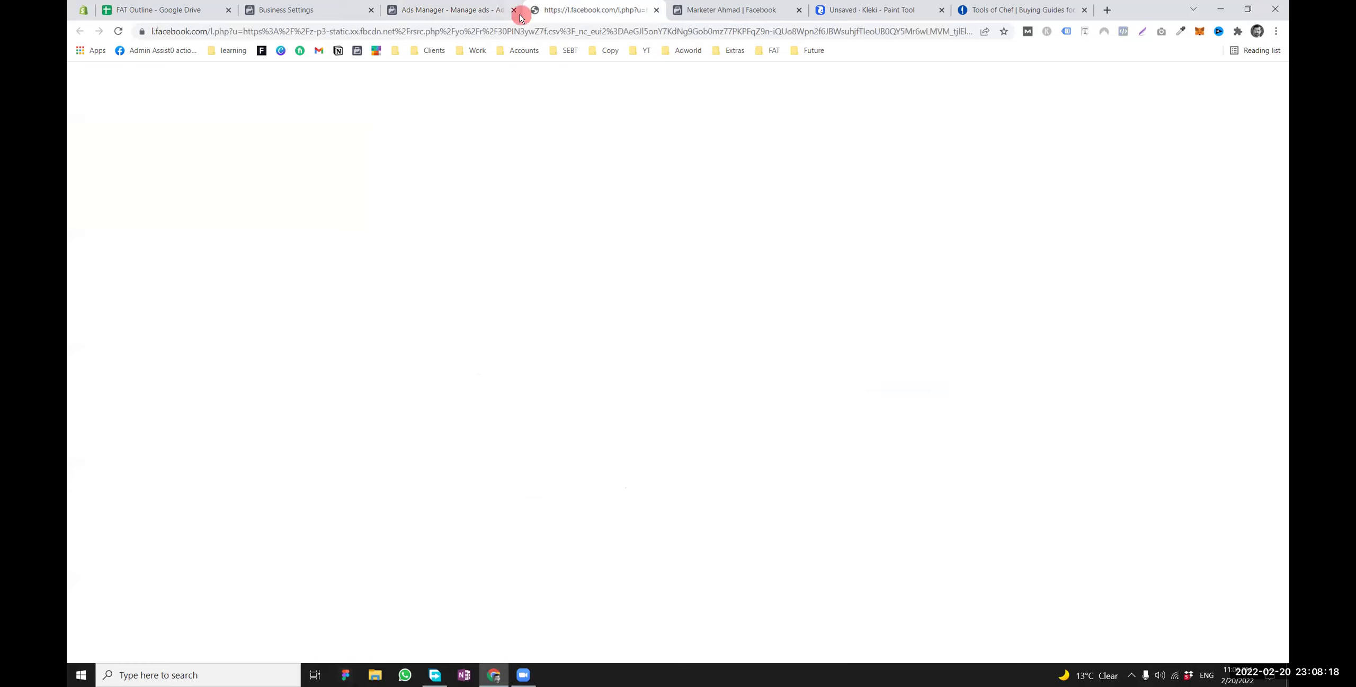
# Switch to Free Download Manager, open the downloaded sample CSV file in Excel and dismiss the activation notice
pyautogui.click(521, 16)
pyautogui.click(434, 675)
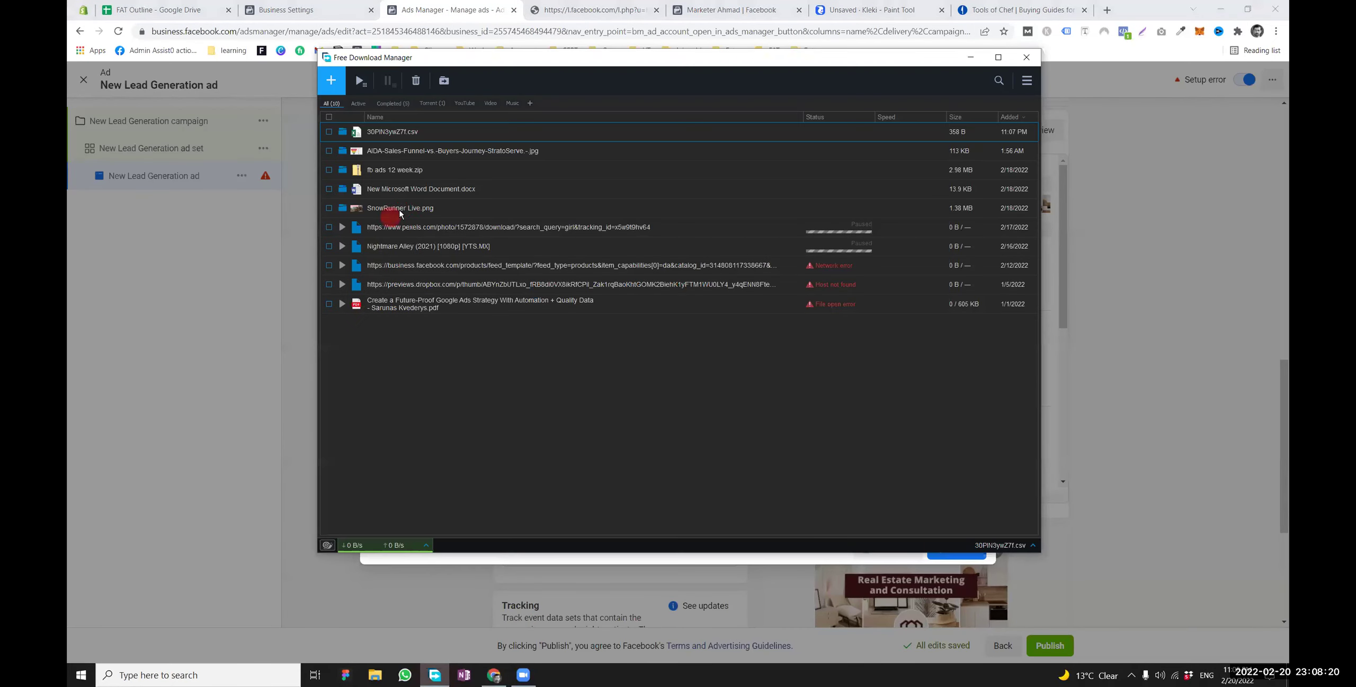
pyautogui.rightClick(406, 130)
pyautogui.click(440, 136)
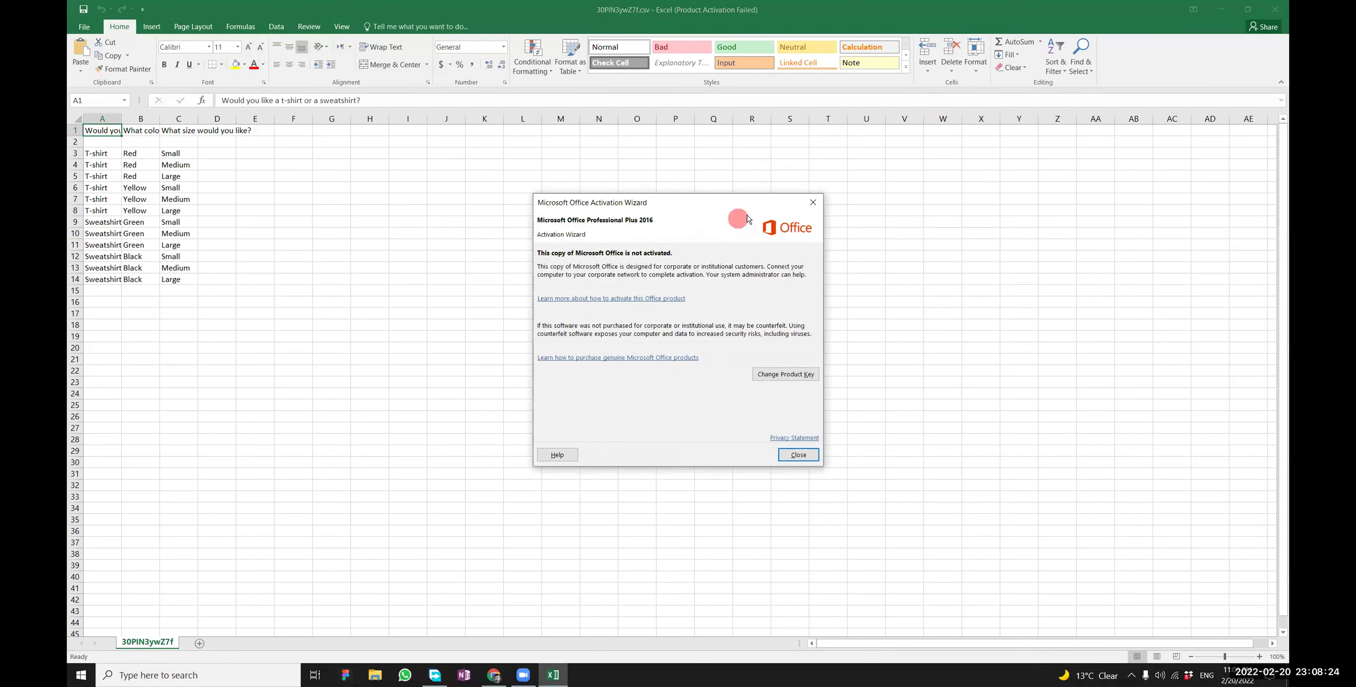
pyautogui.click(813, 202)
# Widen columns A to C so that the three sample questions can be read in full
pyautogui.moveTo(121, 119); pyautogui.dragTo(415, 119)
pyautogui.moveTo(293, 118); pyautogui.dragTo(333, 119)
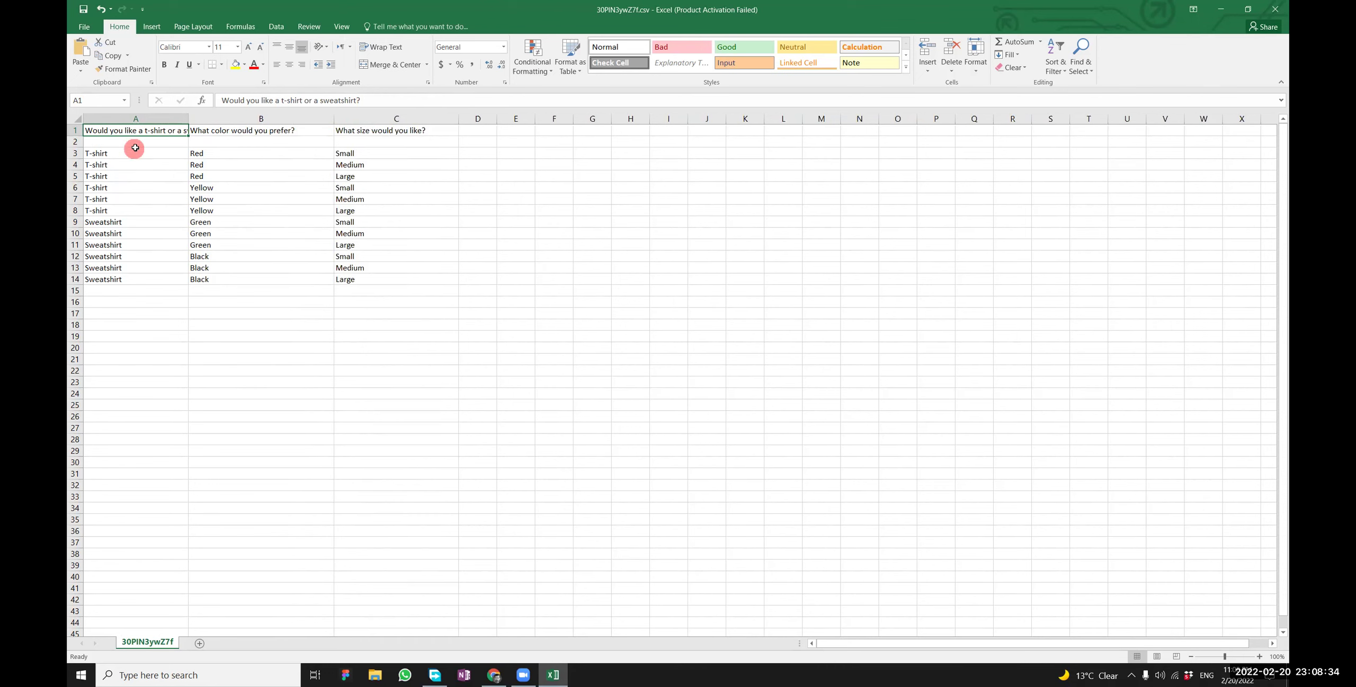
pyautogui.moveTo(188, 119); pyautogui.dragTo(255, 121)
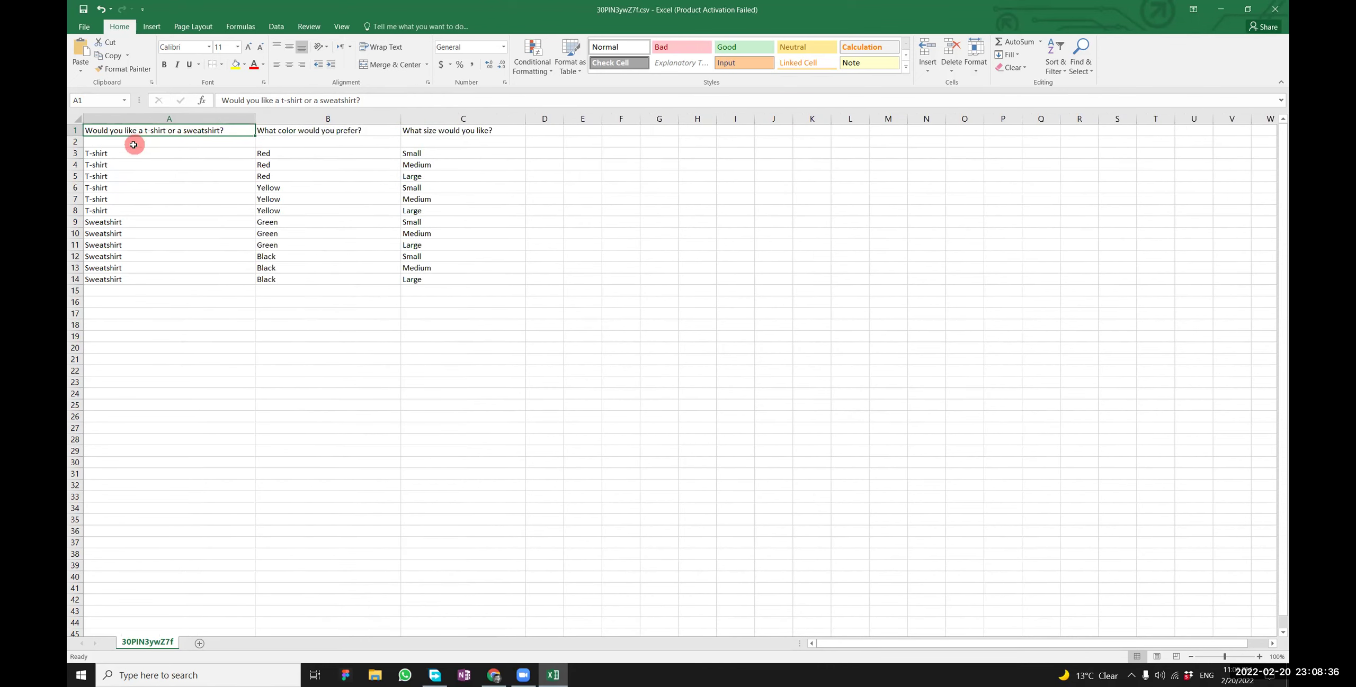
# Examine how the T-shirt and Sweatshirt answers are arranged in column A under the first question
pyautogui.moveTo(151, 153); pyautogui.dragTo(127, 212)
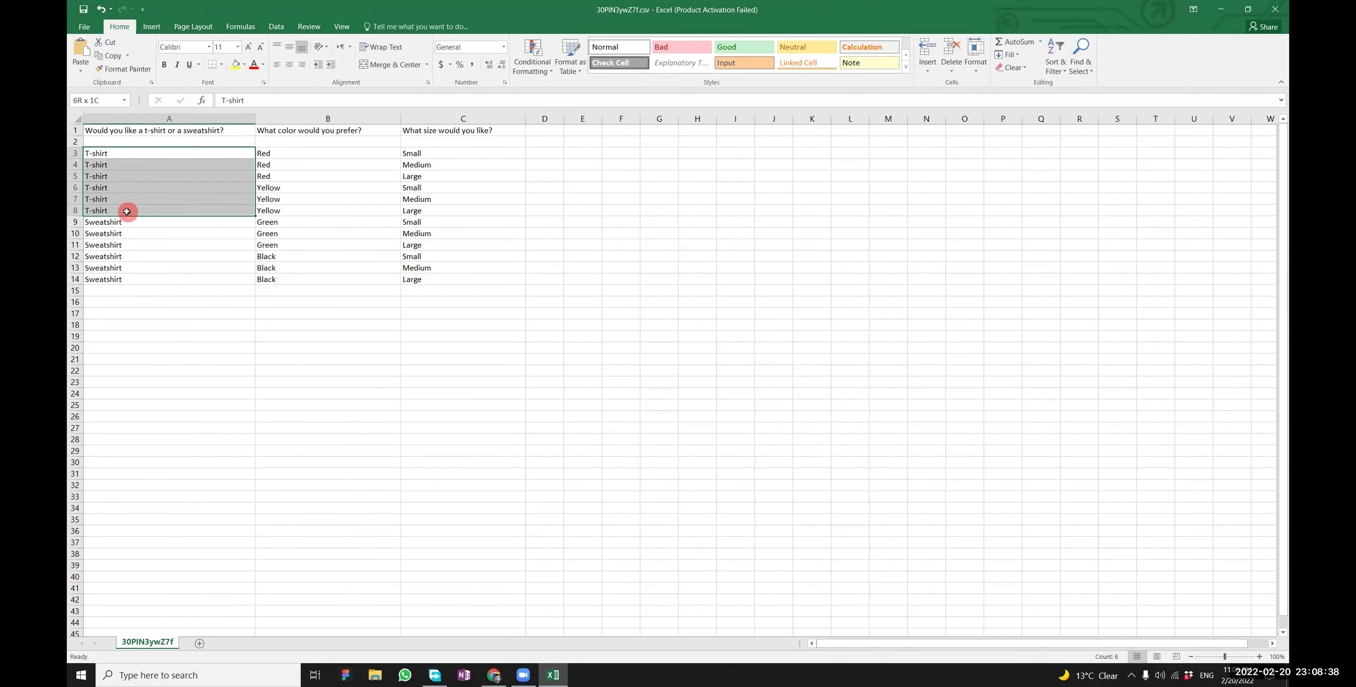
pyautogui.click(93, 277)
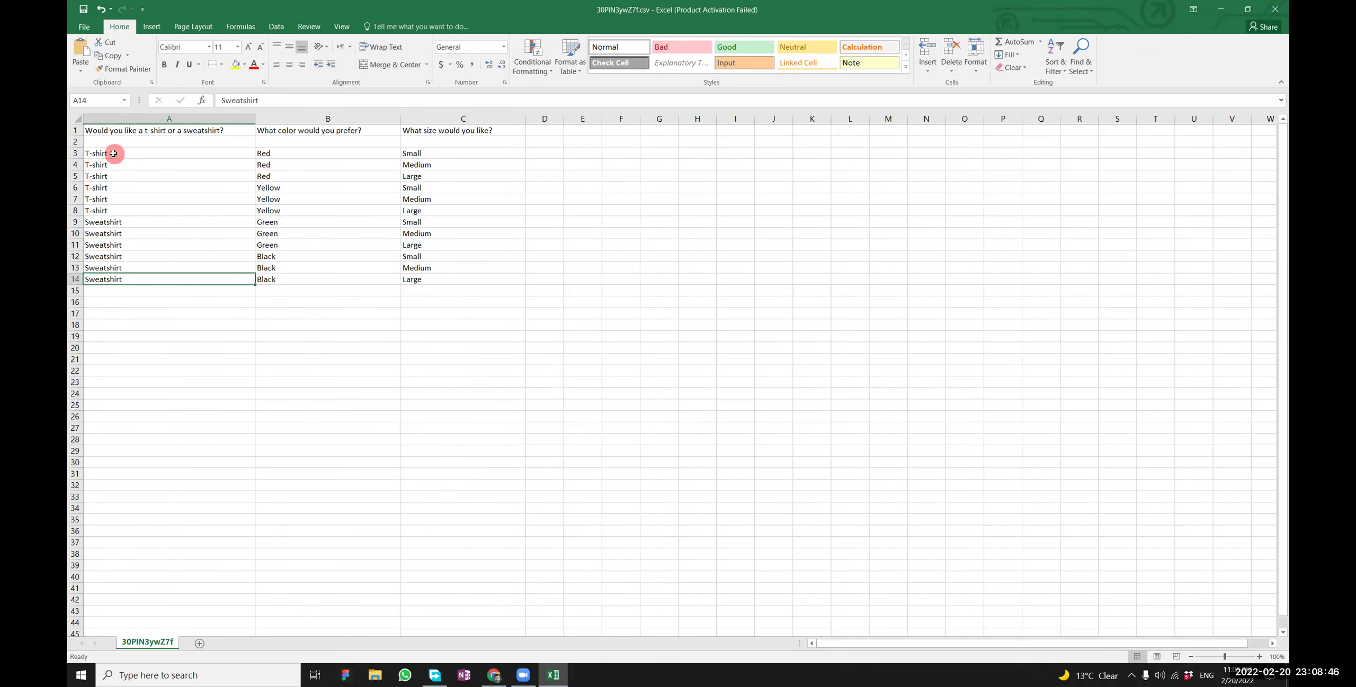
pyautogui.moveTo(113, 154); pyautogui.dragTo(118, 244)
pyautogui.click(118, 281)
pyautogui.moveTo(99, 153); pyautogui.dragTo(104, 208)
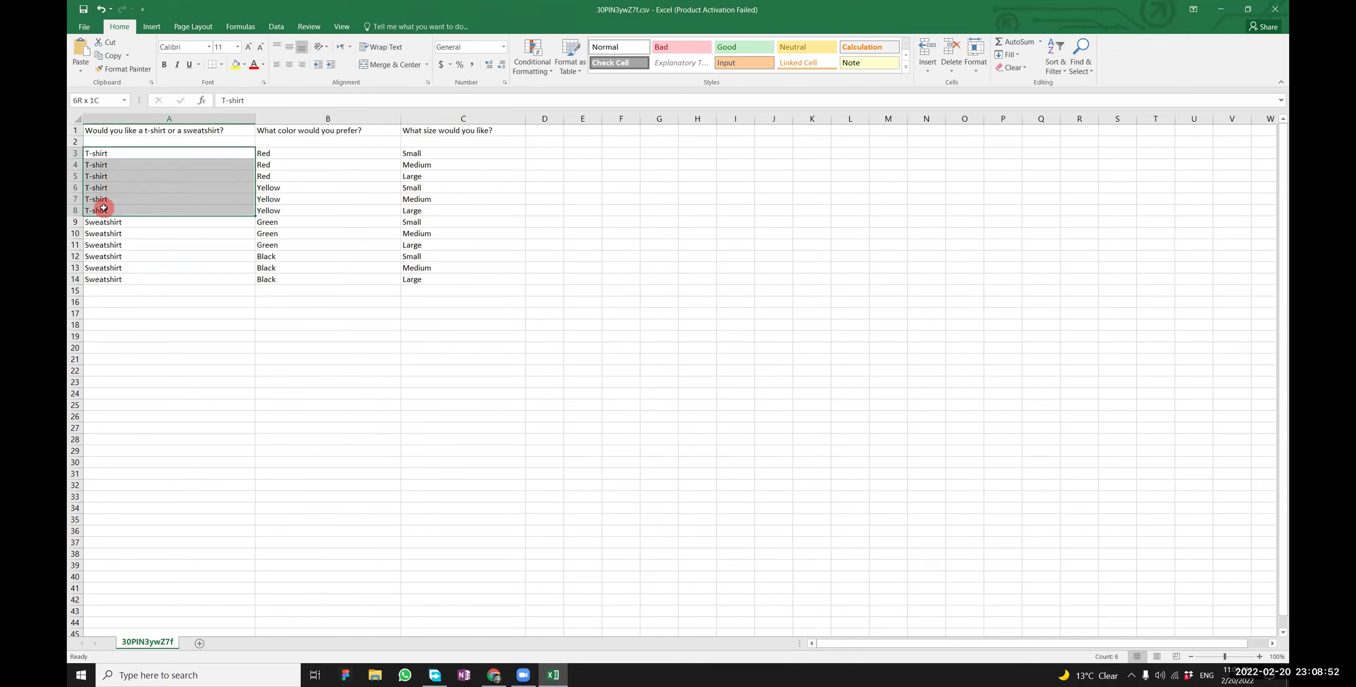
pyautogui.click(105, 134)
pyautogui.moveTo(112, 279); pyautogui.dragTo(111, 229)
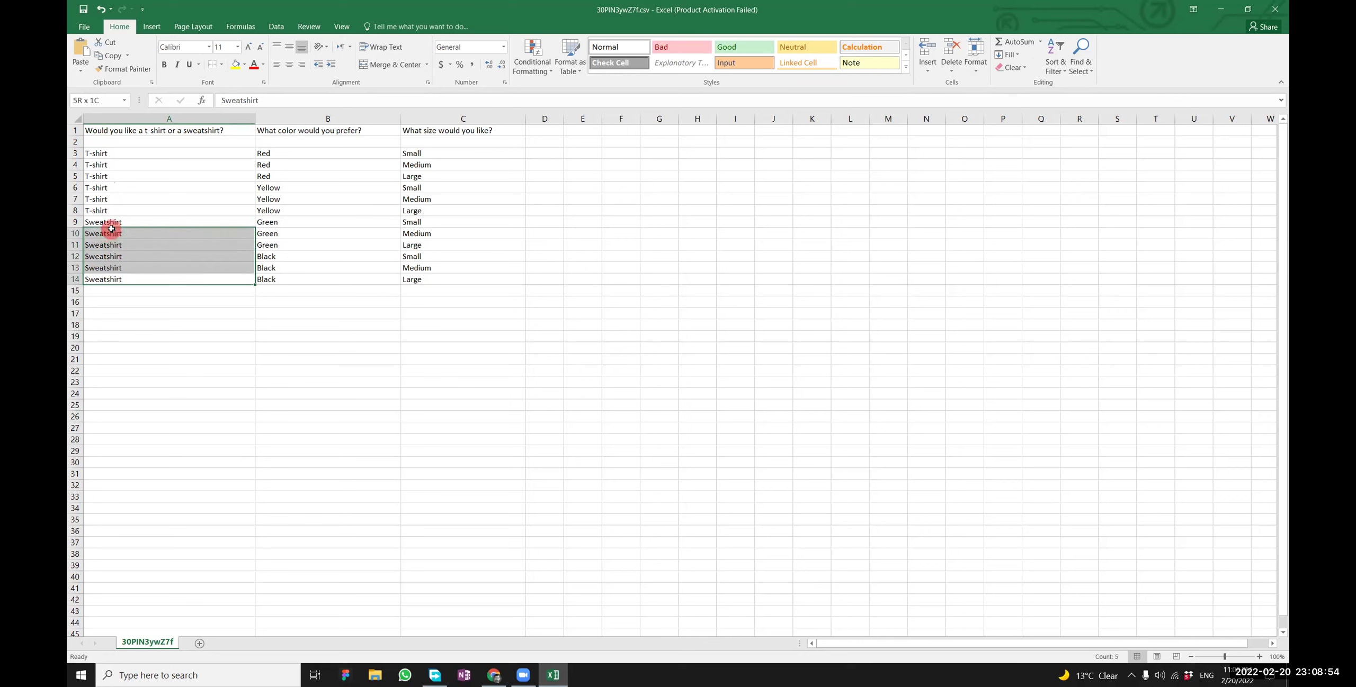
pyautogui.click(136, 292)
pyautogui.click(100, 166)
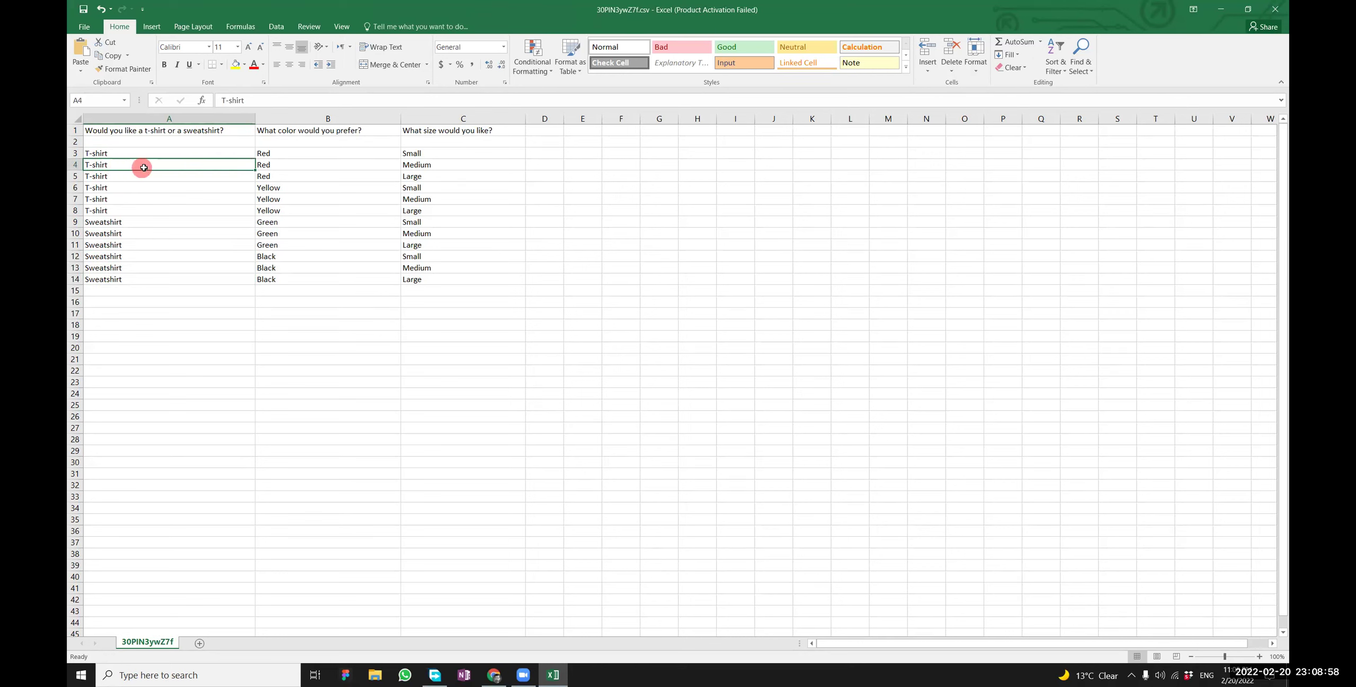
# Examine which color options belong to each product and which size options belong to the red and yellow T-shirts
pyautogui.moveTo(269, 210); pyautogui.dragTo(275, 154)
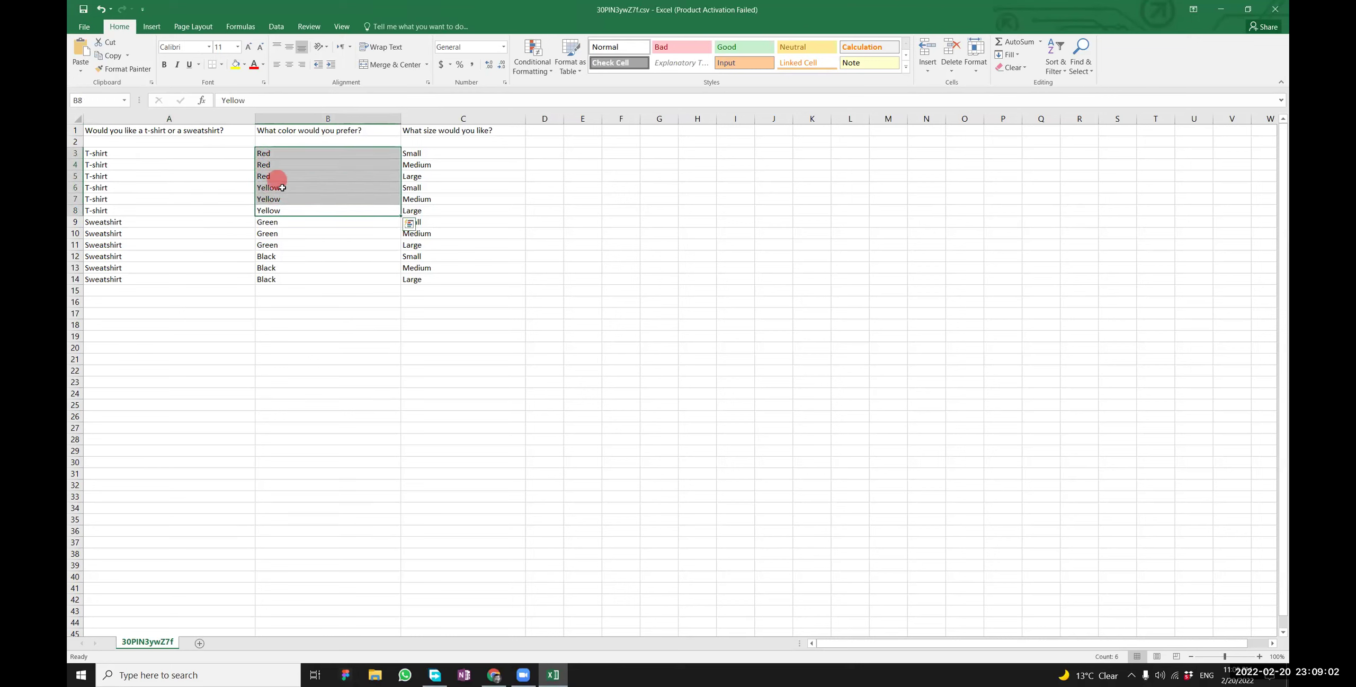
pyautogui.click(118, 236)
pyautogui.moveTo(281, 221); pyautogui.dragTo(293, 274)
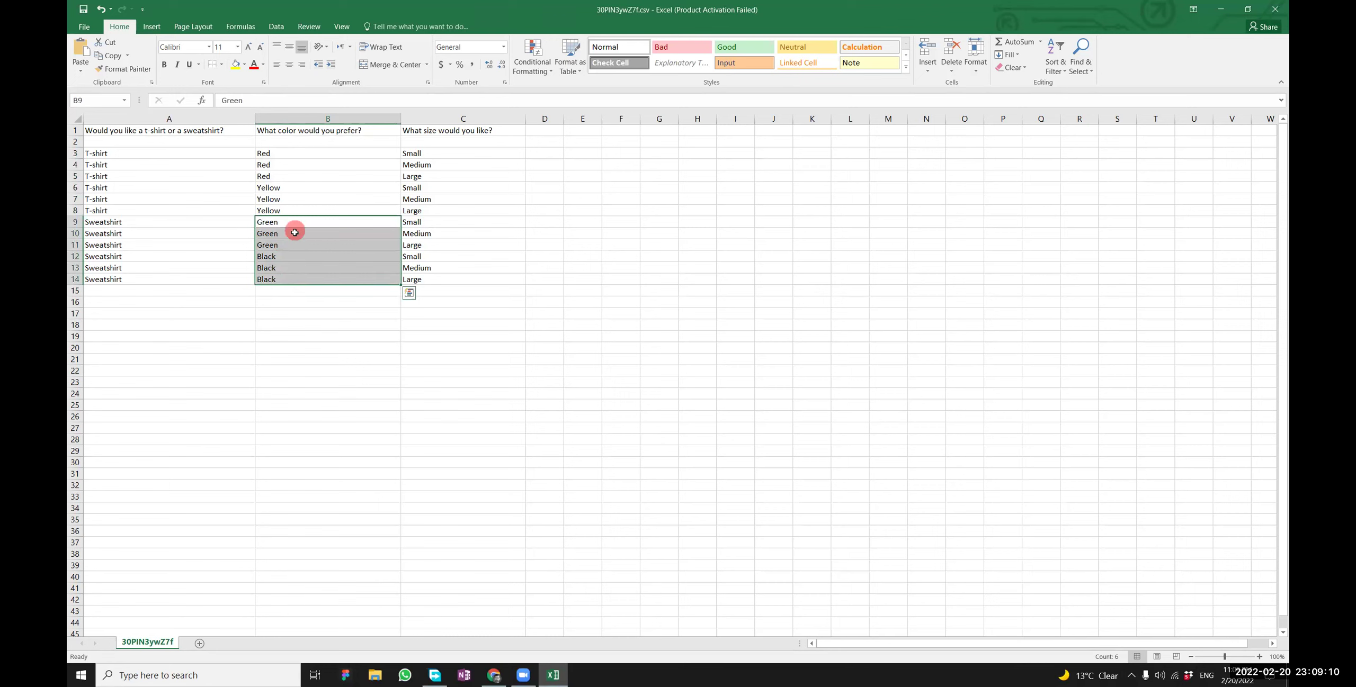
pyautogui.click(312, 326)
pyautogui.moveTo(267, 151); pyautogui.dragTo(293, 175)
pyautogui.click(121, 151)
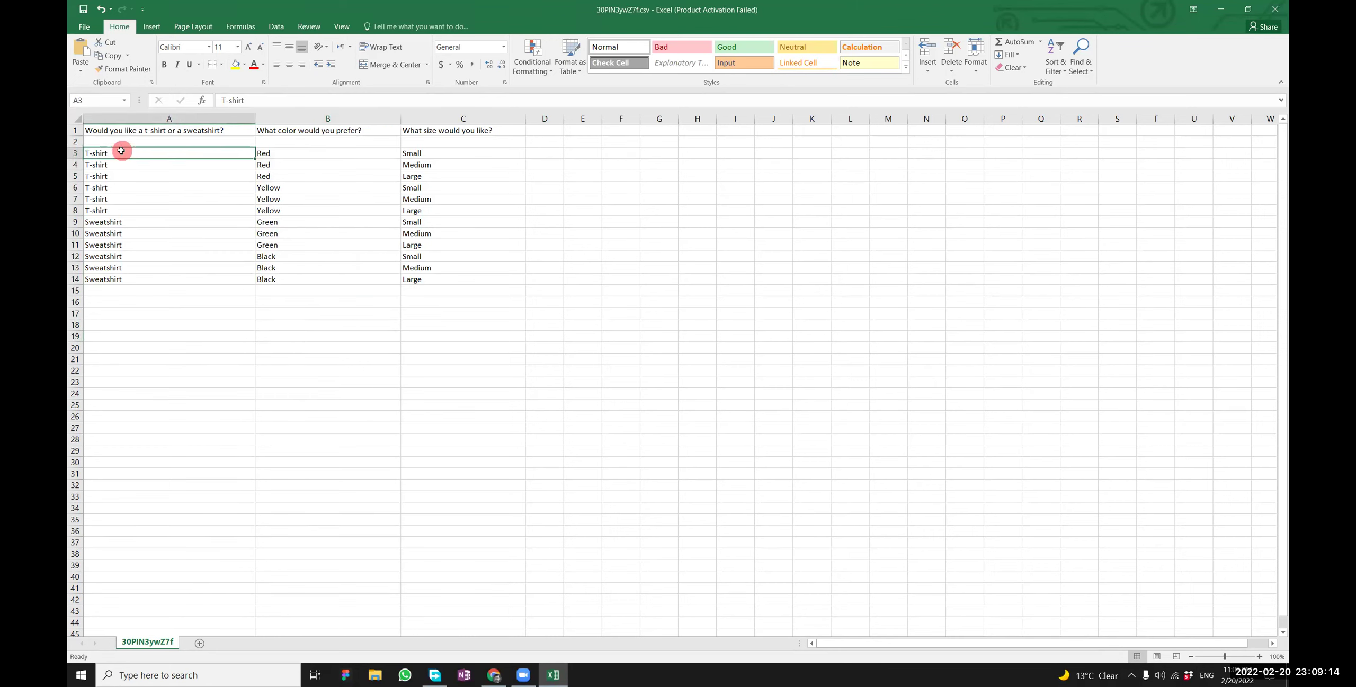
pyautogui.moveTo(285, 151); pyautogui.dragTo(279, 173)
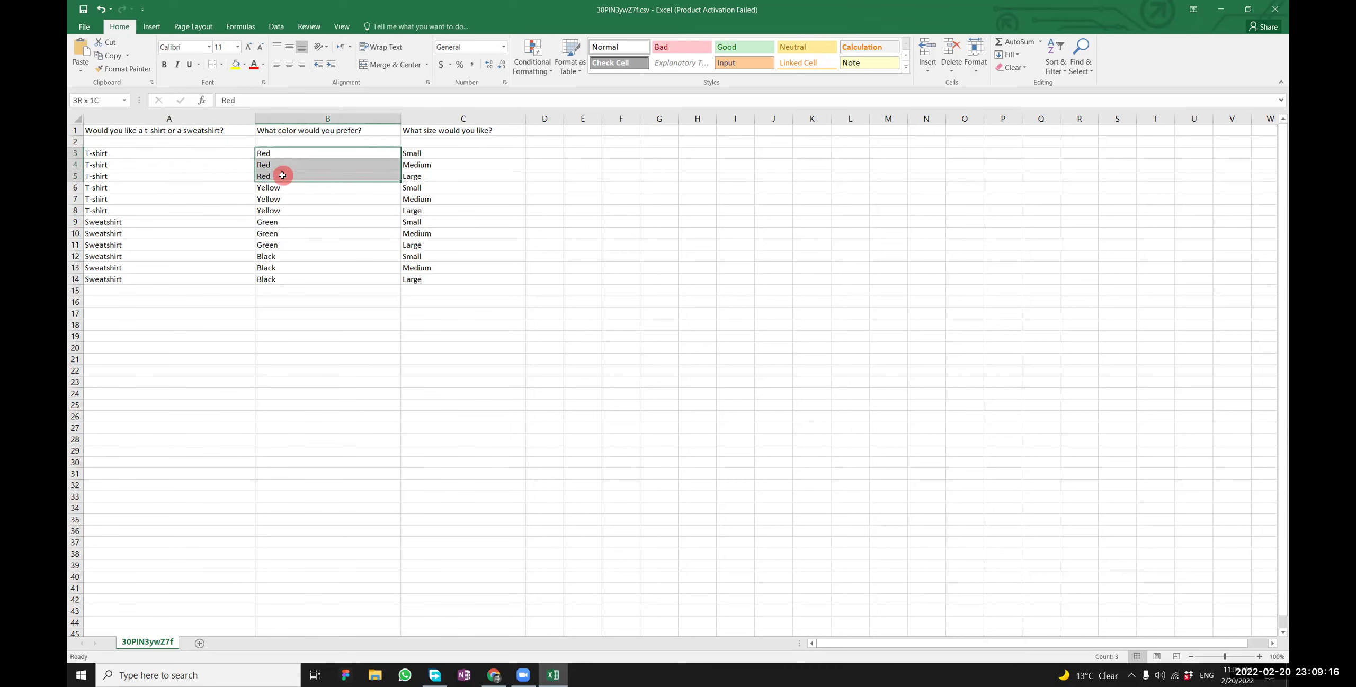
pyautogui.moveTo(427, 152); pyautogui.dragTo(425, 175)
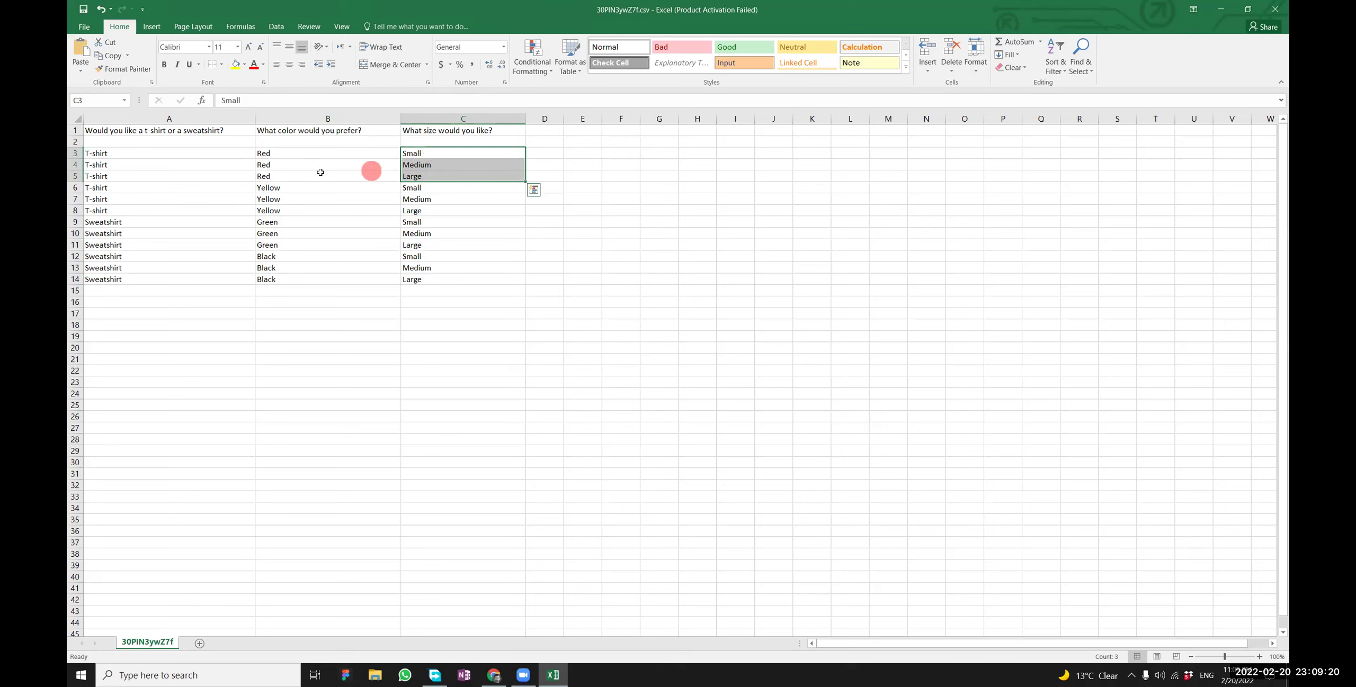
pyautogui.click(134, 189)
pyautogui.click(260, 186)
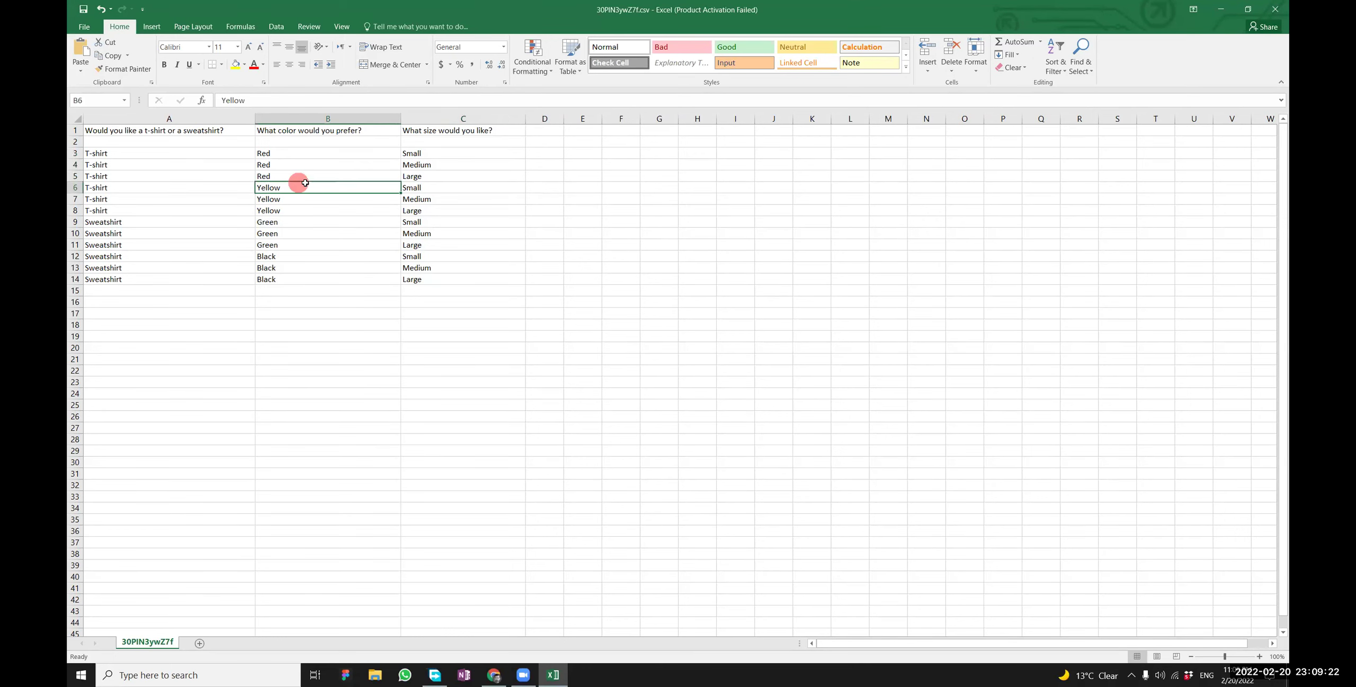
pyautogui.moveTo(415, 187); pyautogui.dragTo(419, 210)
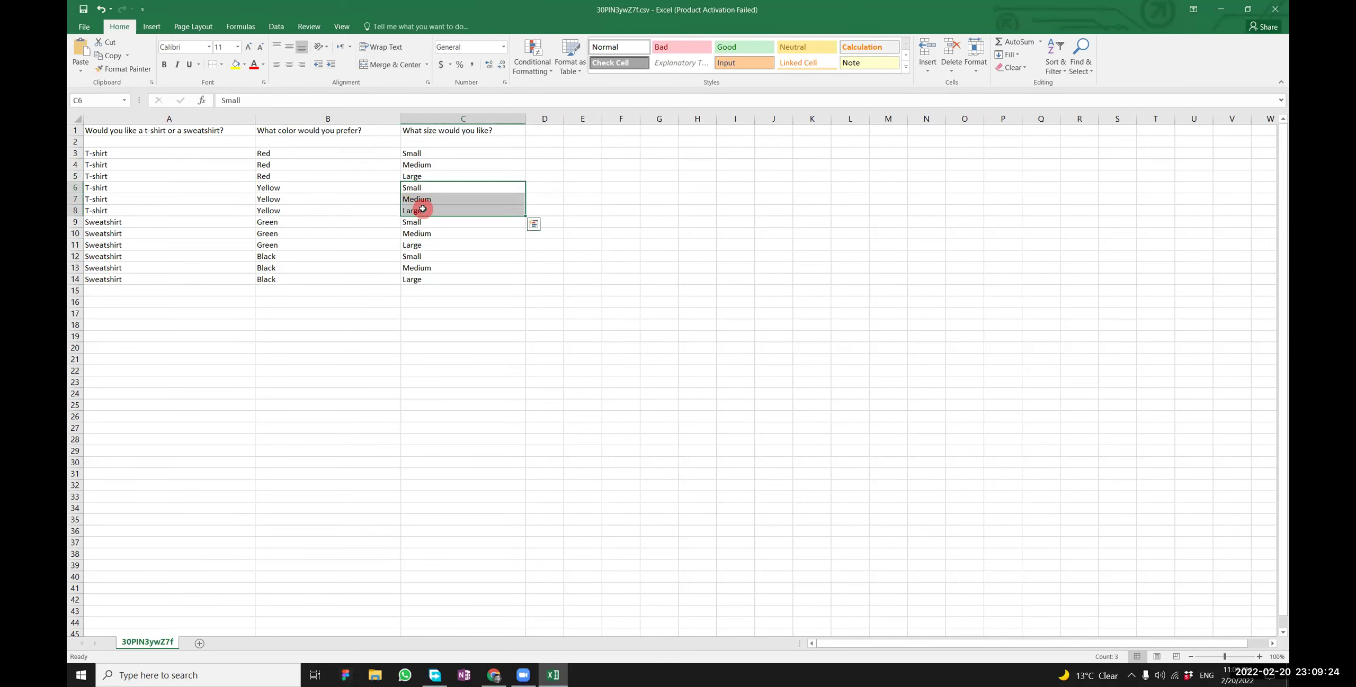
pyautogui.click(423, 131)
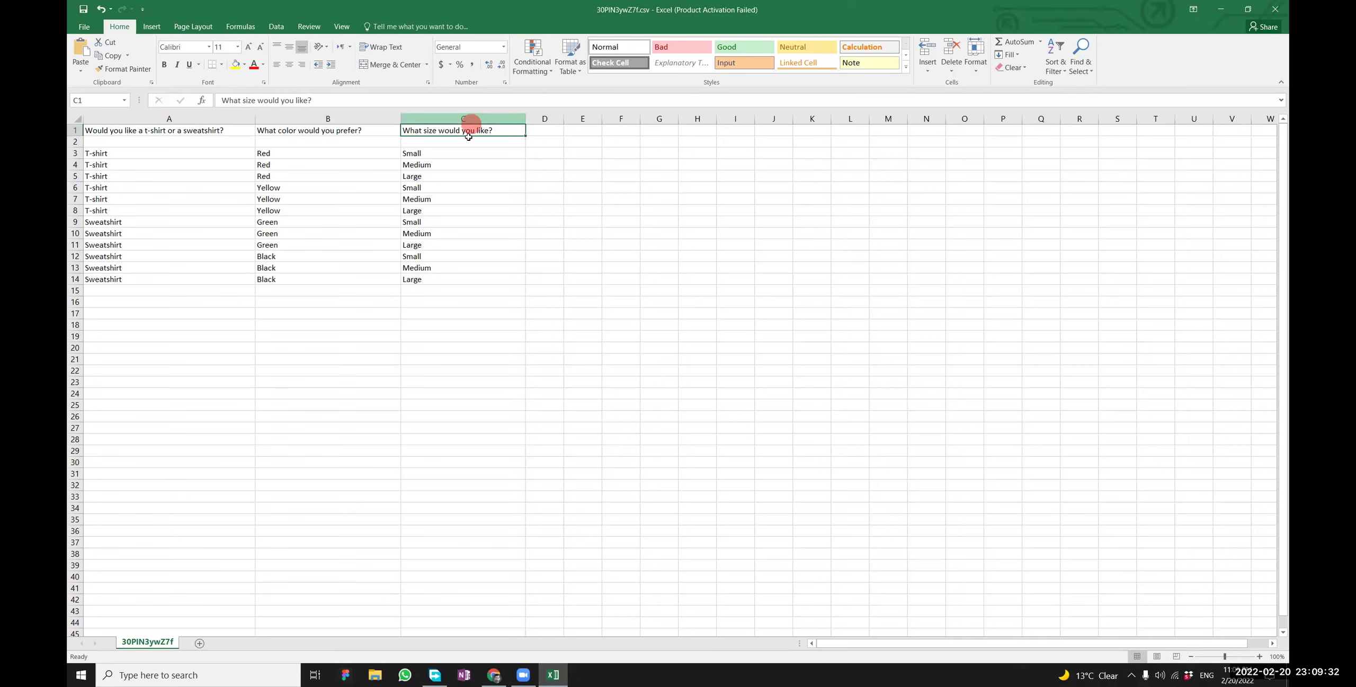
# Trace the conditional path again from the T-shirt rows through the red and yellow colors to their sizes
pyautogui.moveTo(136, 155); pyautogui.dragTo(125, 207)
pyautogui.moveTo(100, 223); pyautogui.dragTo(100, 277)
pyautogui.moveTo(100, 154); pyautogui.dragTo(97, 206)
pyautogui.click(98, 210)
pyautogui.moveTo(105, 153); pyautogui.dragTo(105, 212)
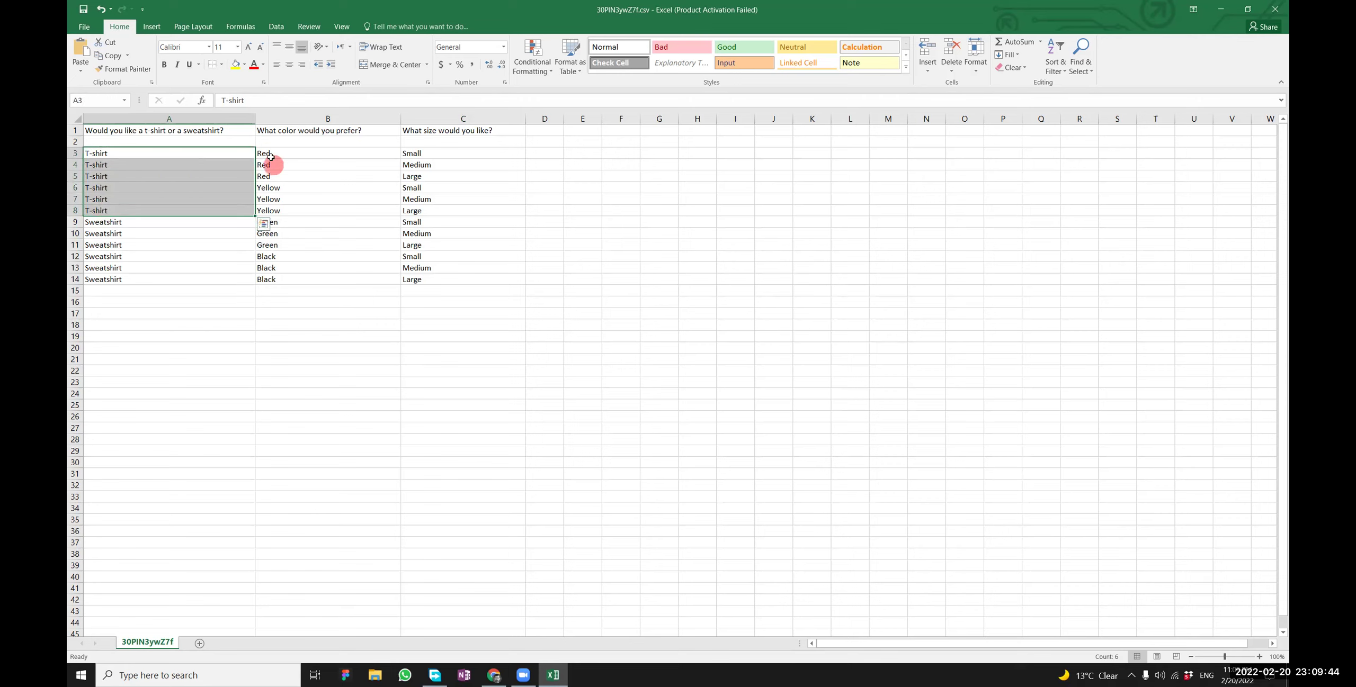
pyautogui.moveTo(269, 151); pyautogui.dragTo(267, 210)
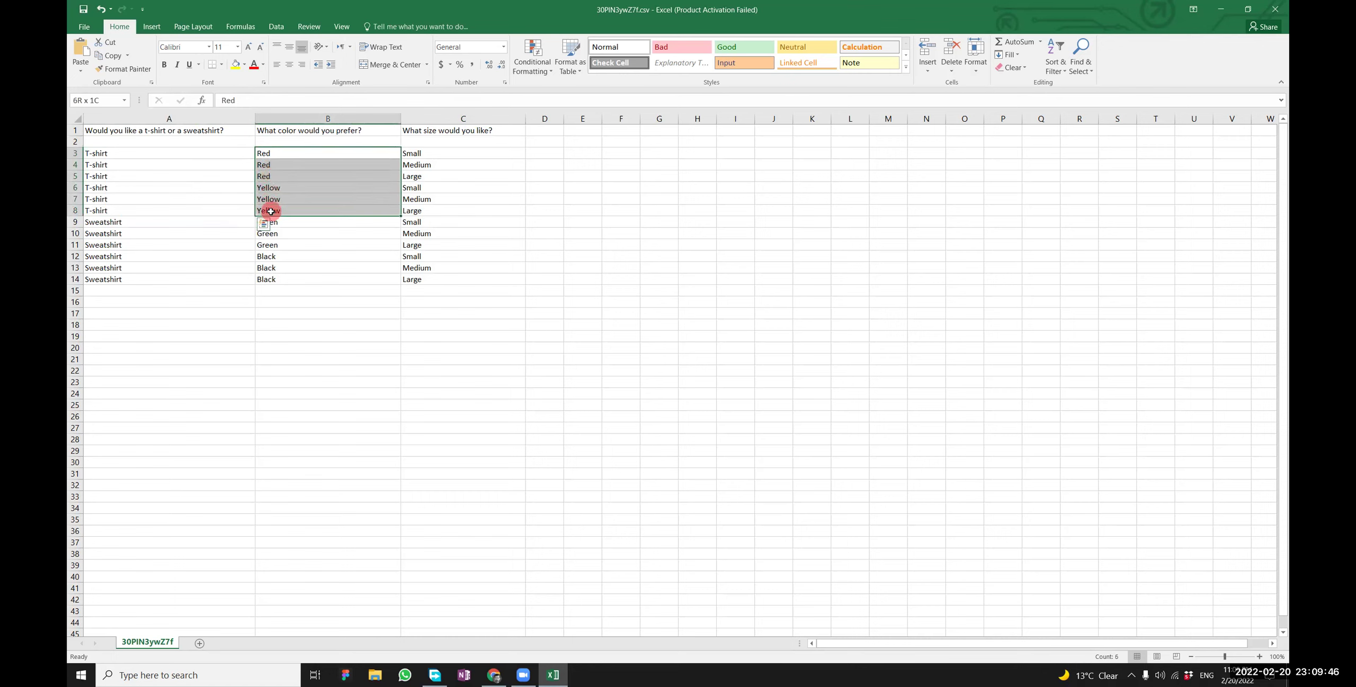
pyautogui.click(271, 202)
pyautogui.moveTo(273, 152); pyautogui.dragTo(271, 176)
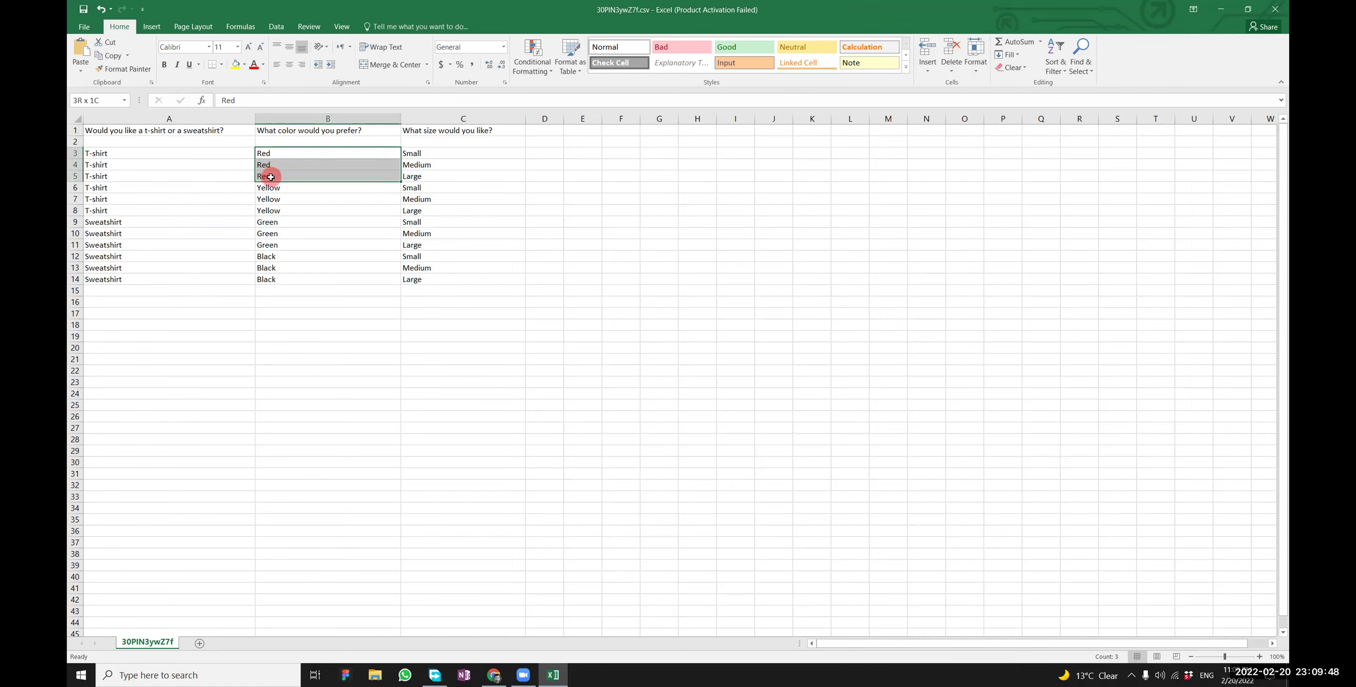
pyautogui.moveTo(417, 153); pyautogui.dragTo(418, 176)
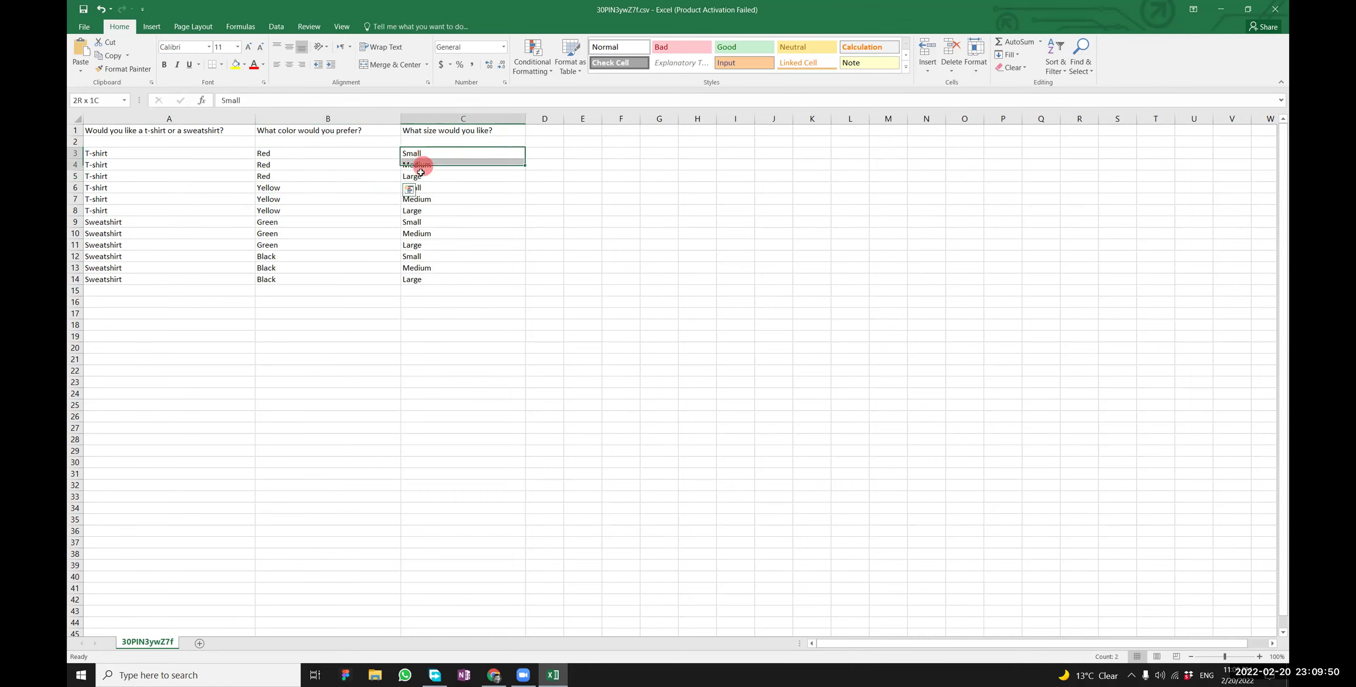
pyautogui.moveTo(268, 186); pyautogui.dragTo(273, 210)
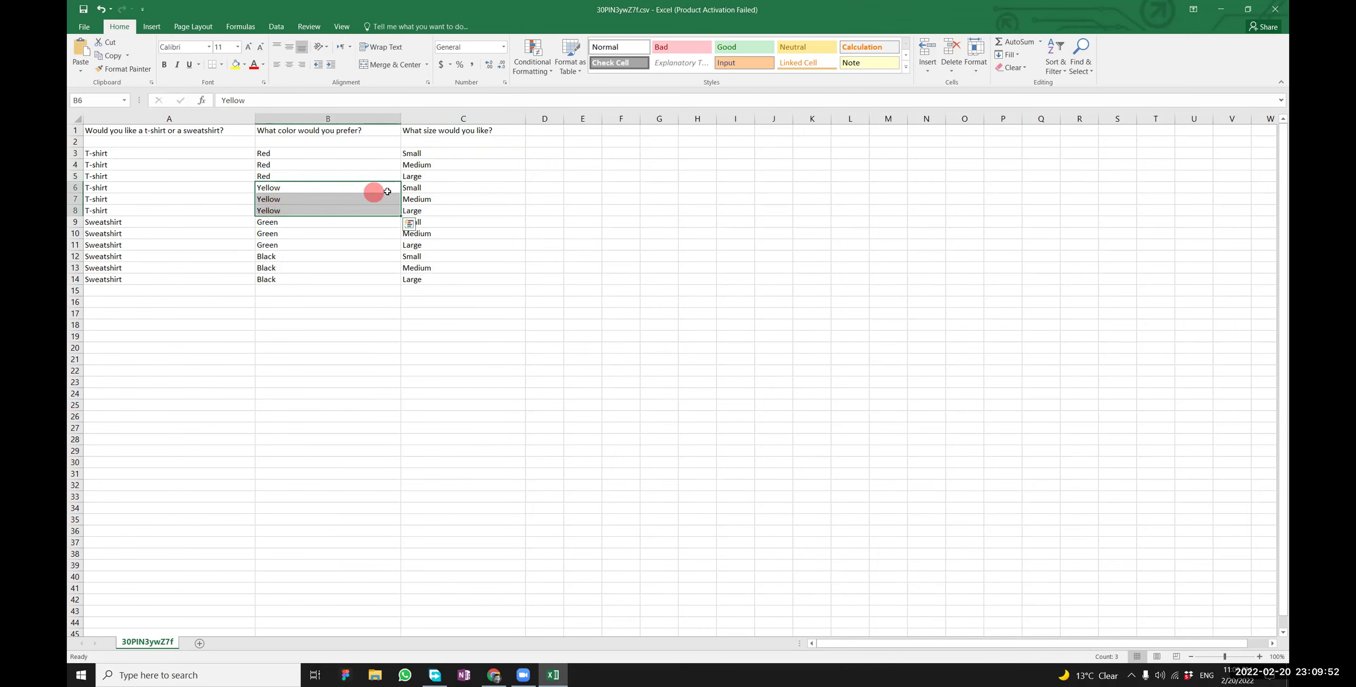
pyautogui.click(428, 190)
pyautogui.moveTo(428, 190); pyautogui.dragTo(426, 209)
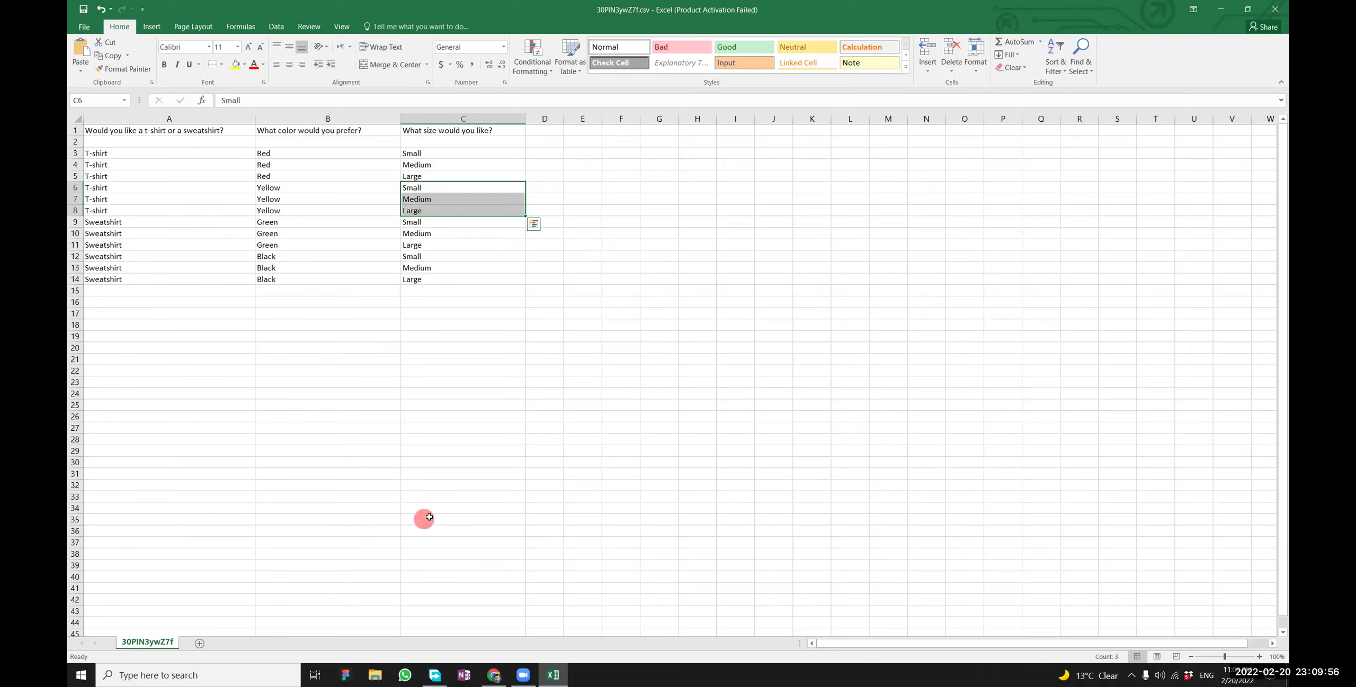
# Compare the form's conditional answer set with the sample file's question and answer rows, then return to Ads Manager
pyautogui.click(494, 675)
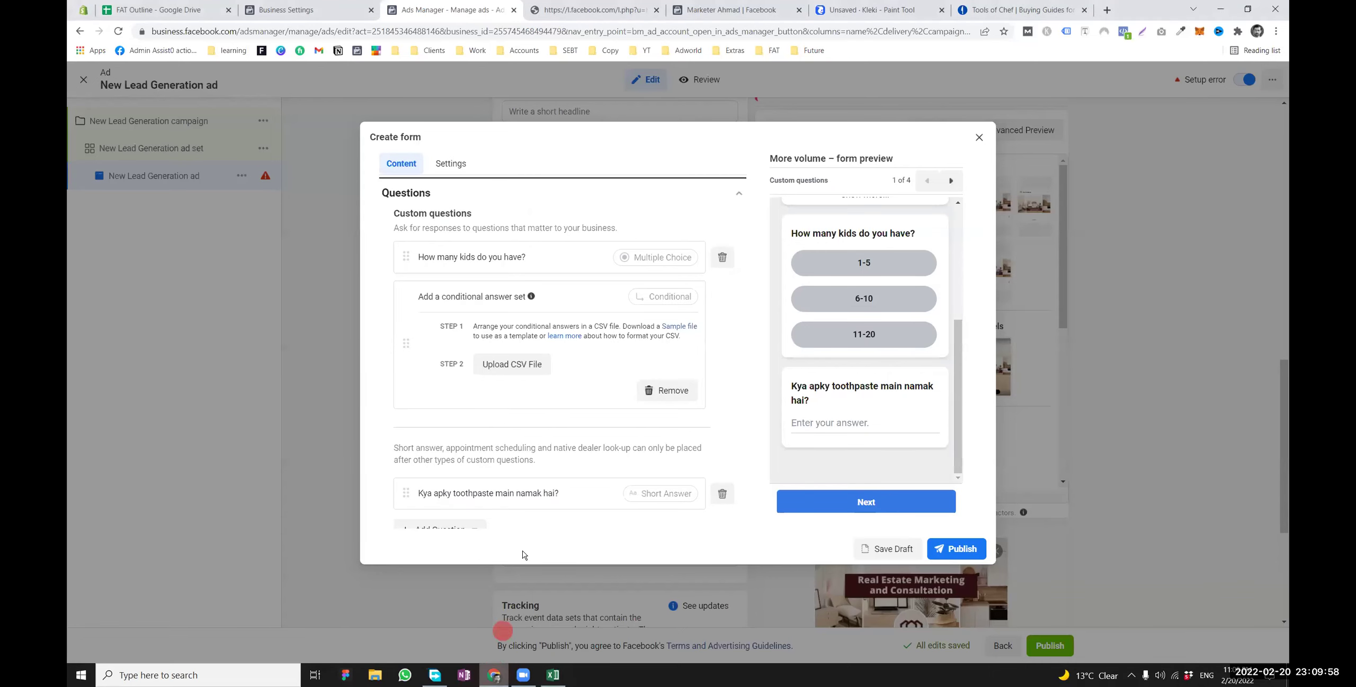
pyautogui.scroll(2, 555, 413)
pyautogui.scroll(-3, 514, 385)
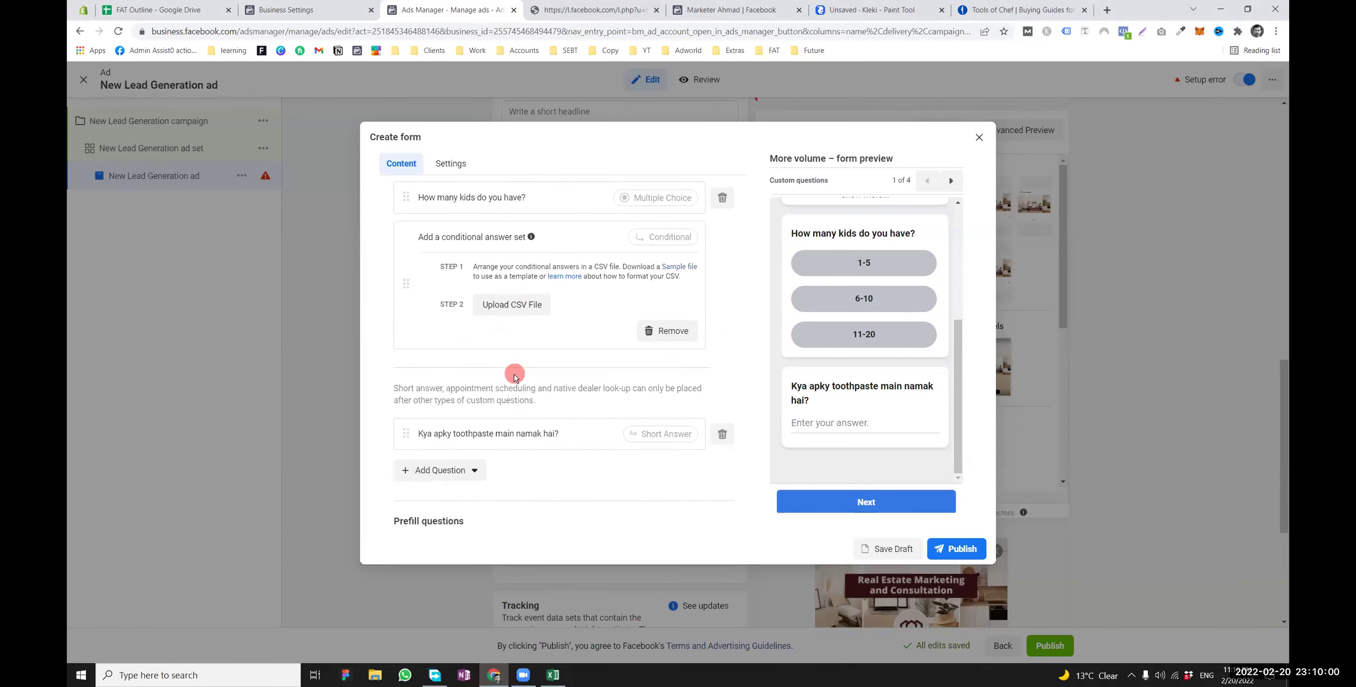
pyautogui.click(552, 676)
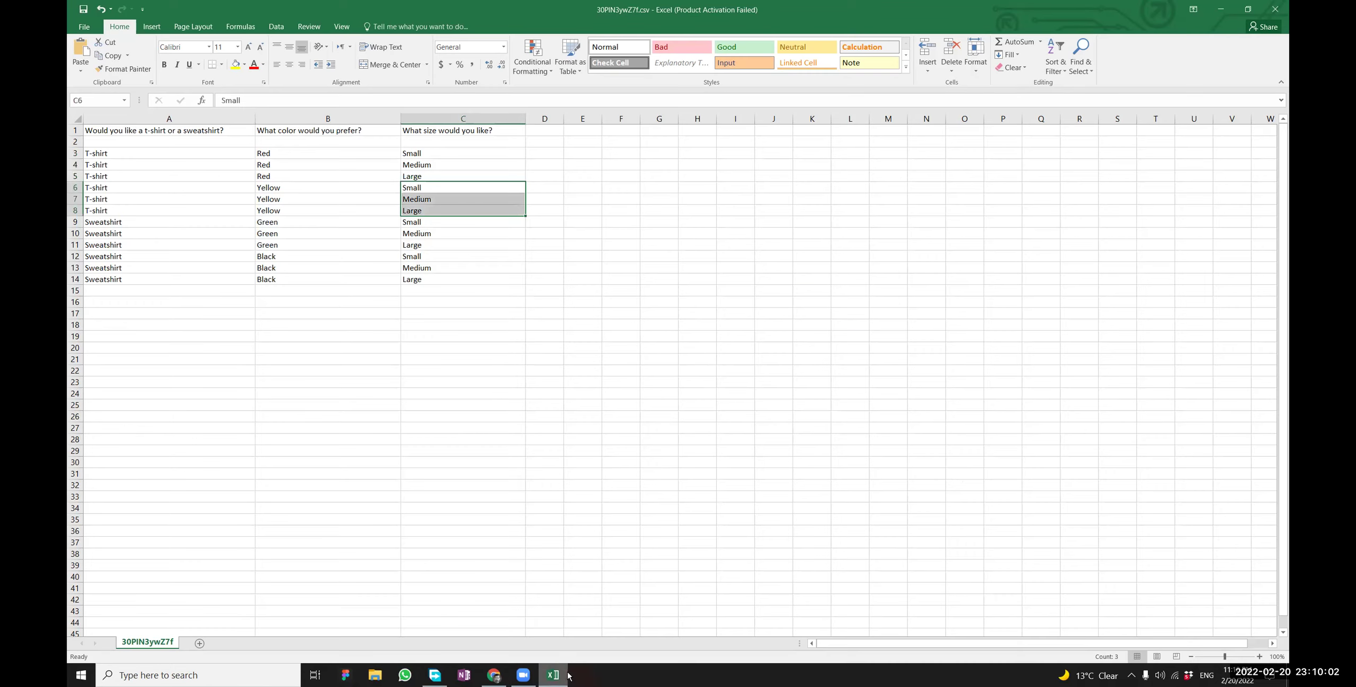
pyautogui.click(324, 359)
pyautogui.click(186, 133)
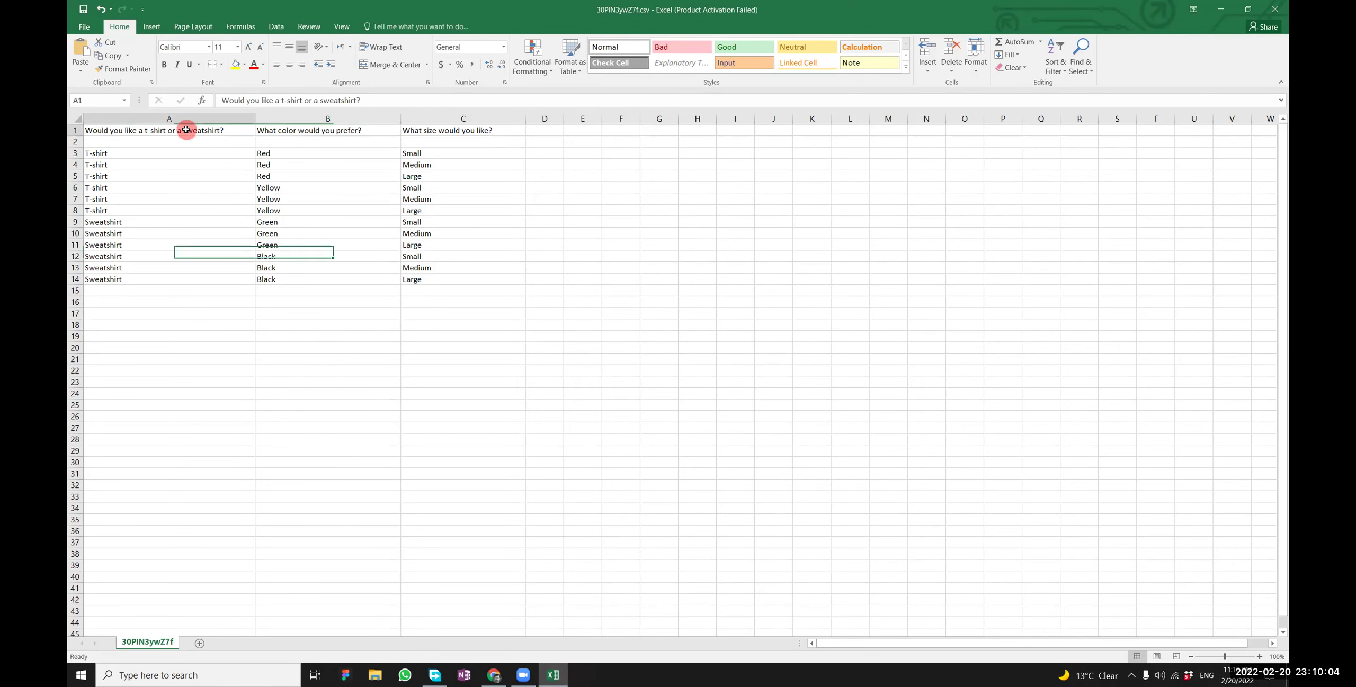
pyautogui.moveTo(112, 156); pyautogui.dragTo(152, 387)
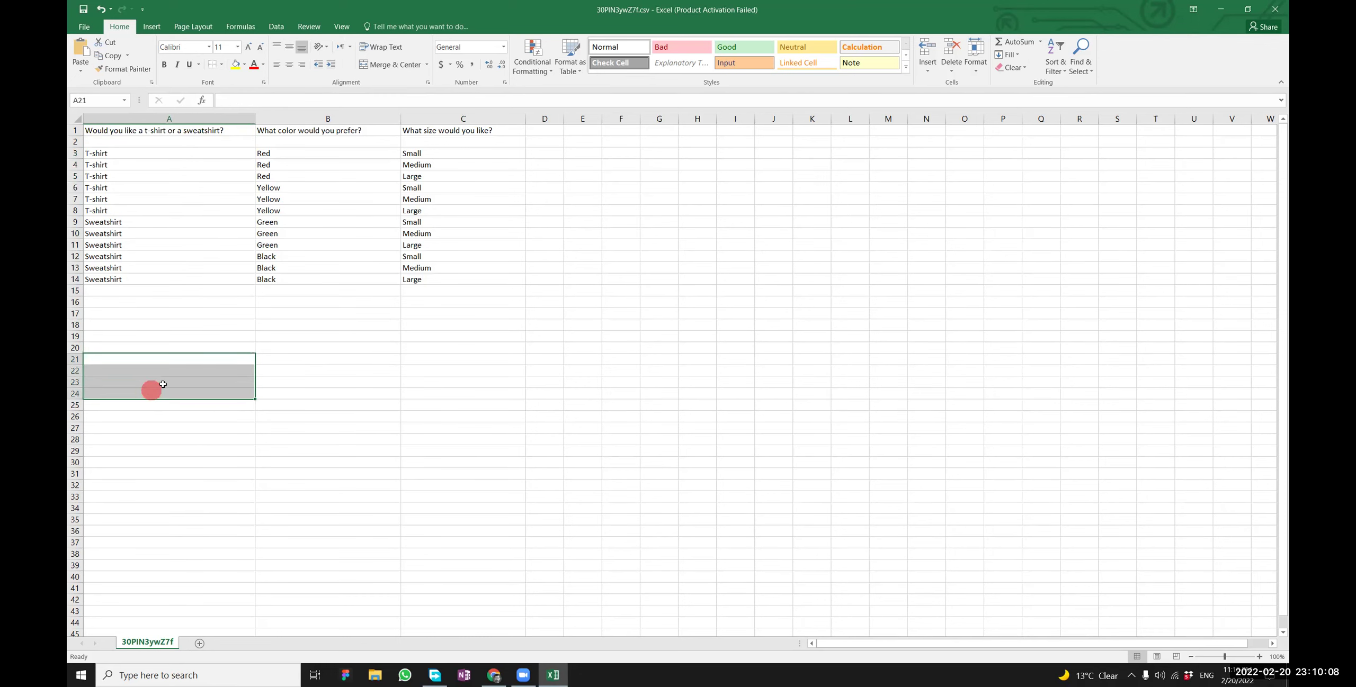
pyautogui.hotkey('alt', 'Tab')
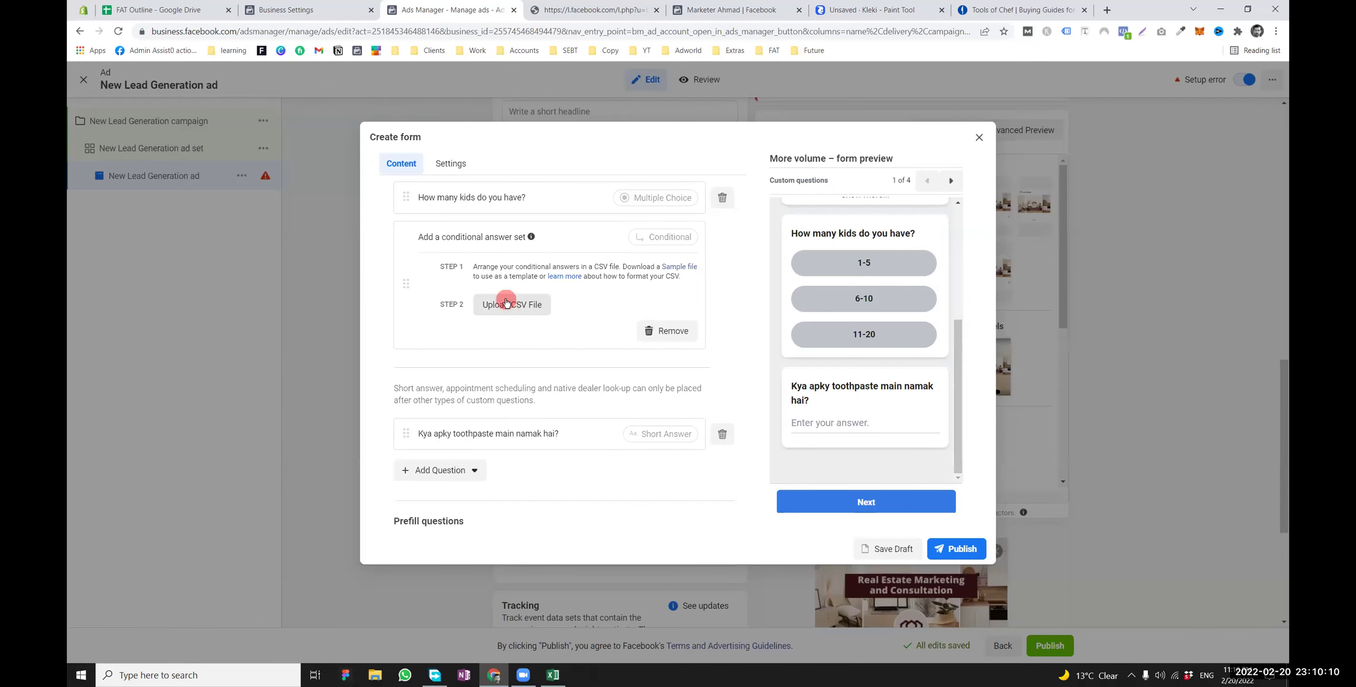
# Remove the conditional answer set from the form's custom questions
pyautogui.scroll(2, 506, 303)
pyautogui.moveTo(422, 365); pyautogui.dragTo(495, 360)
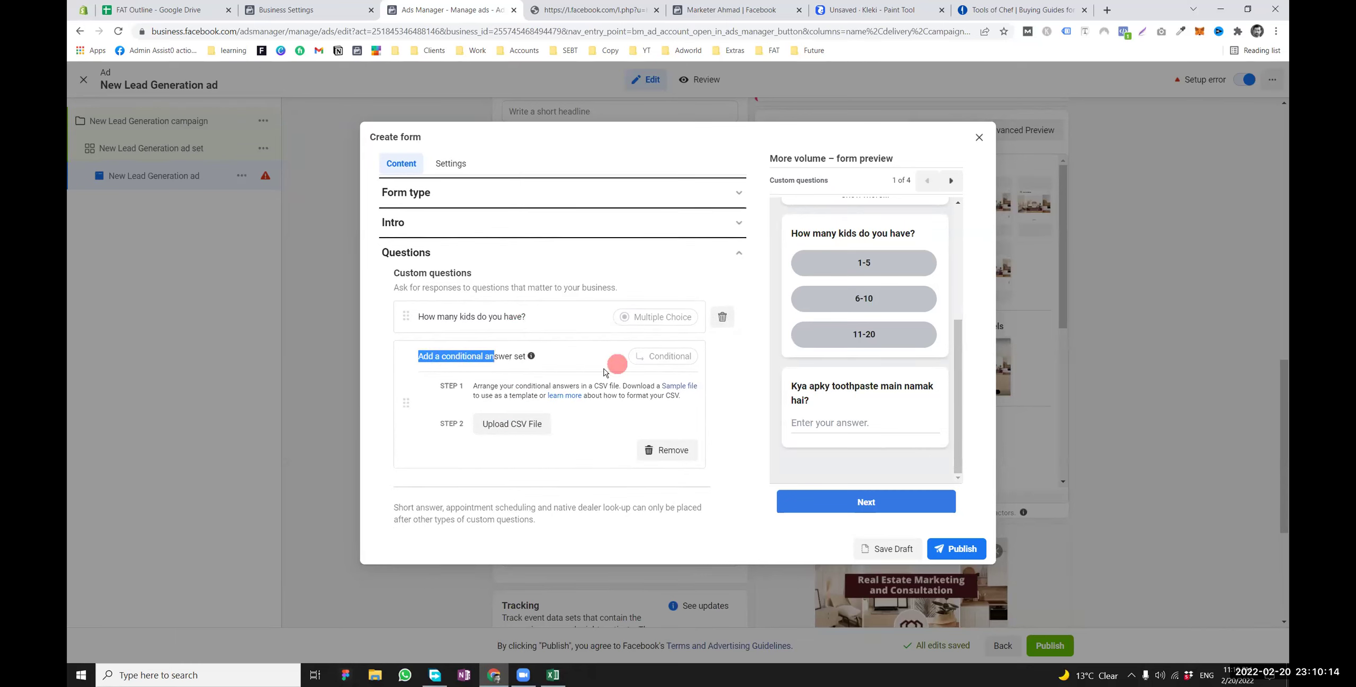
pyautogui.scroll(-2, 582, 381)
pyautogui.click(666, 328)
# Add an appointment request question to the form's custom questions and place the cursor in its question field
pyautogui.scroll(-2, 530, 327)
pyautogui.click(444, 216)
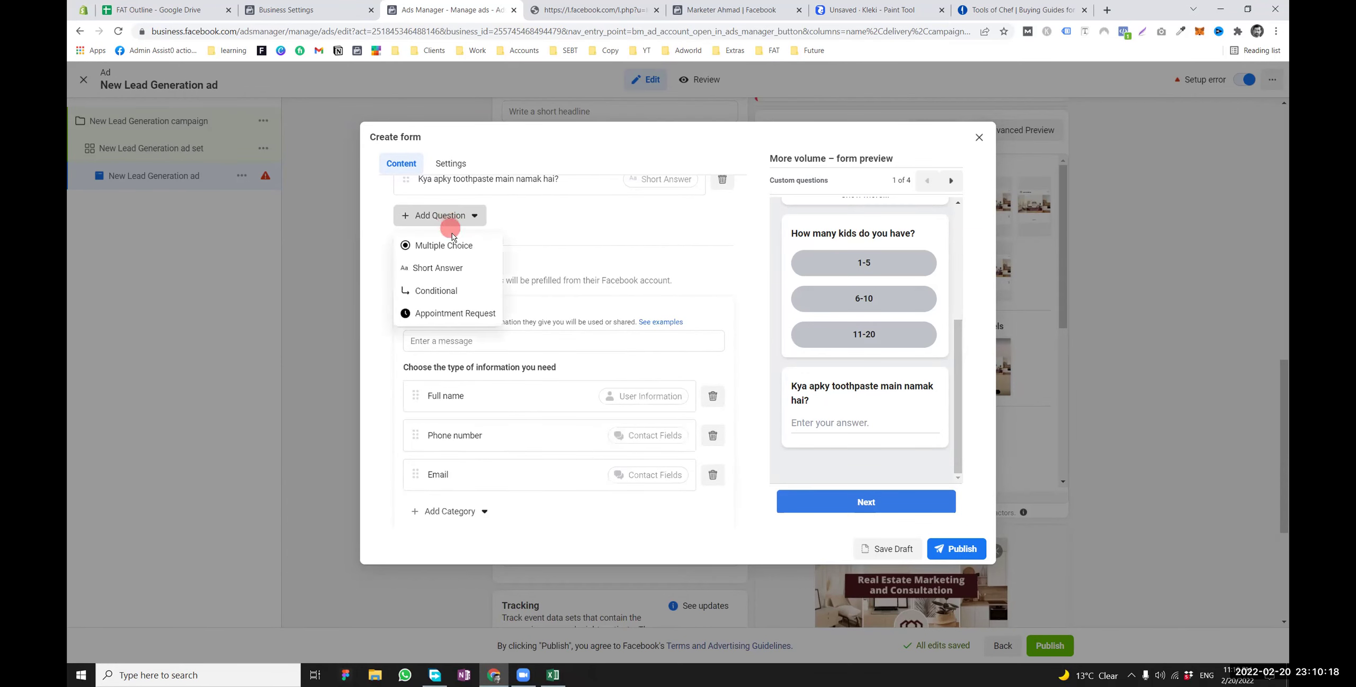
pyautogui.click(467, 312)
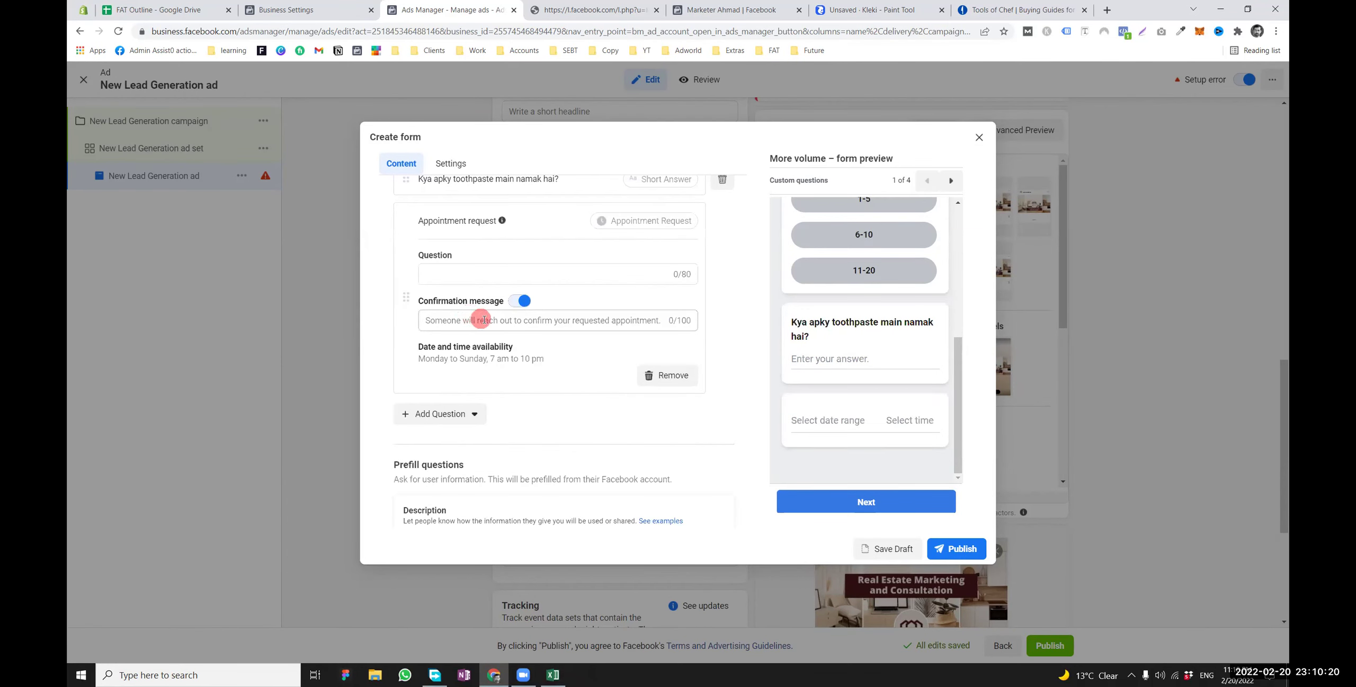
pyautogui.scroll(1, 529, 342)
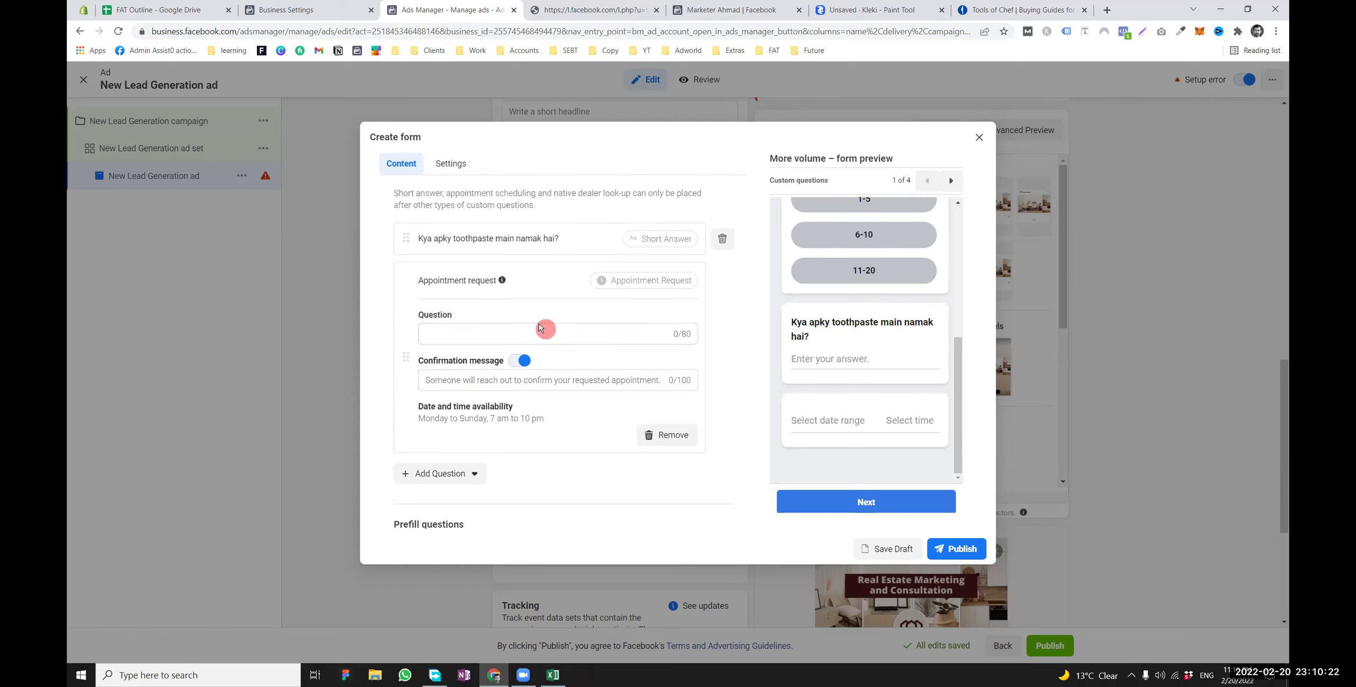
pyautogui.moveTo(446, 280); pyautogui.dragTo(428, 280)
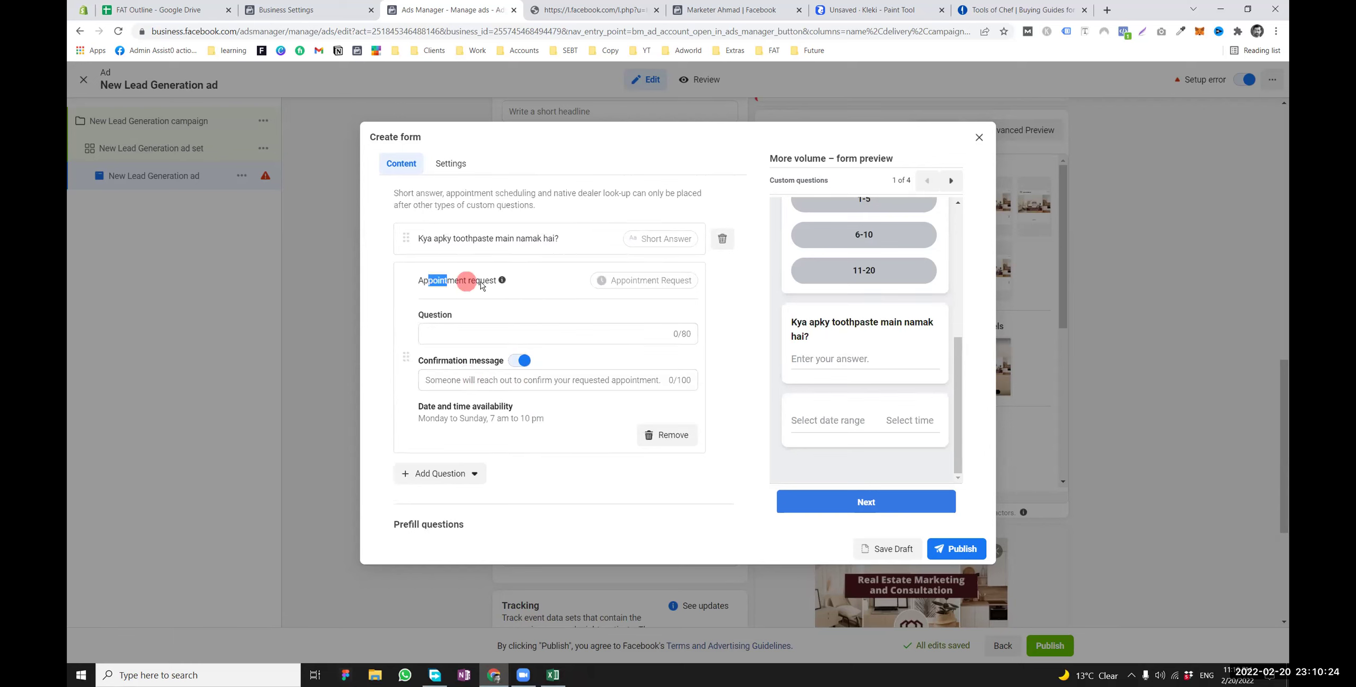
pyautogui.click(452, 334)
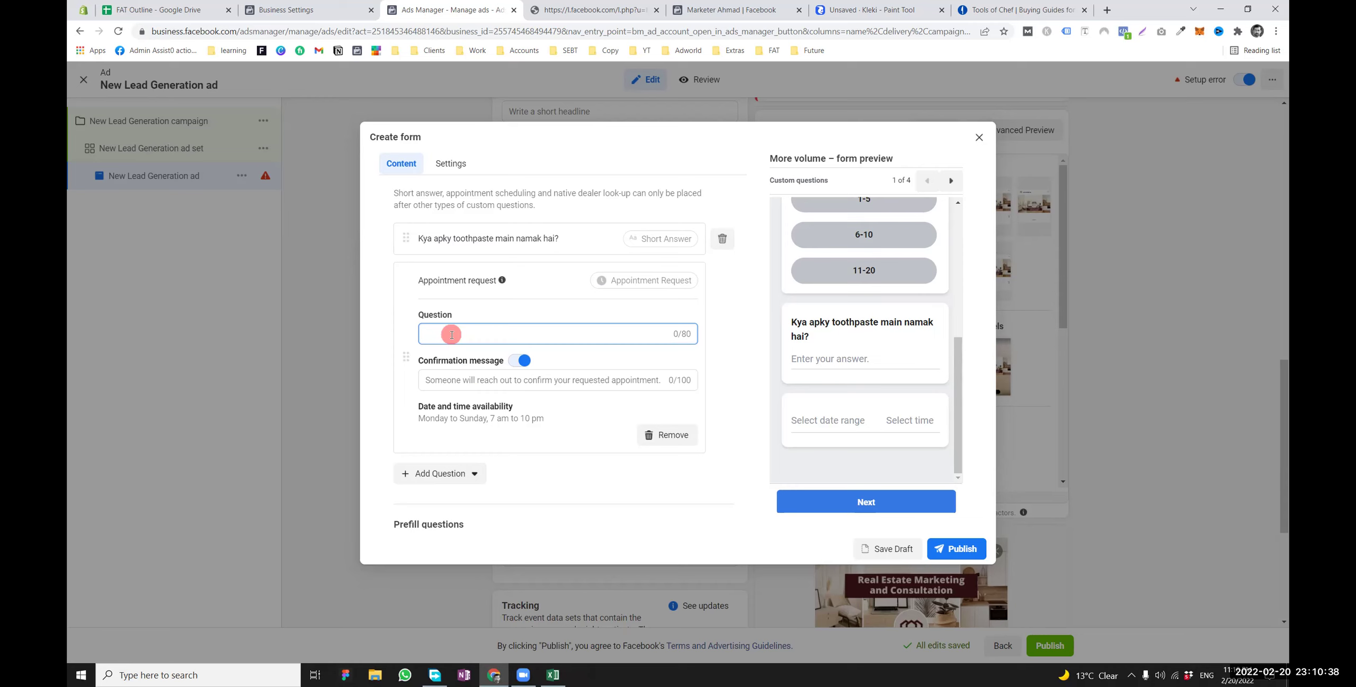
# Set the appointment request question to "Kb aana hai?" and check its preview and date and time availability
pyautogui.write('Kb')
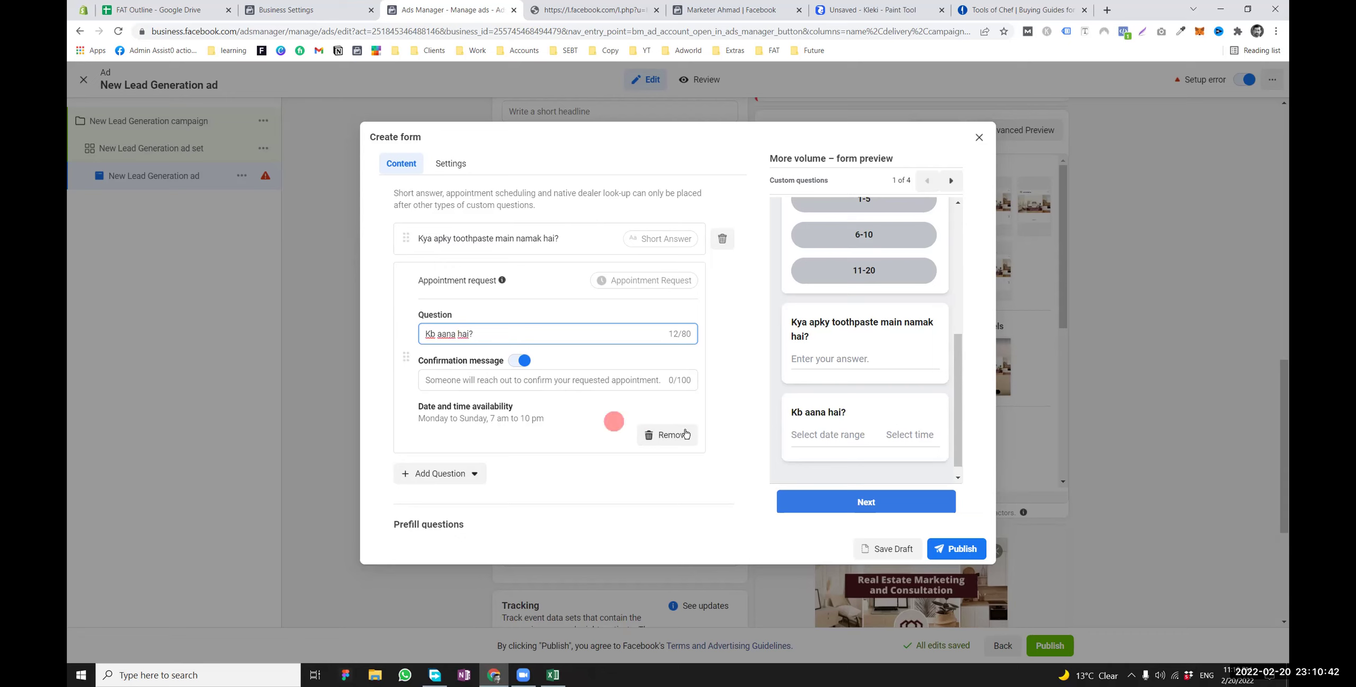
pyautogui.click(854, 434)
pyautogui.moveTo(419, 418); pyautogui.dragTo(449, 392)
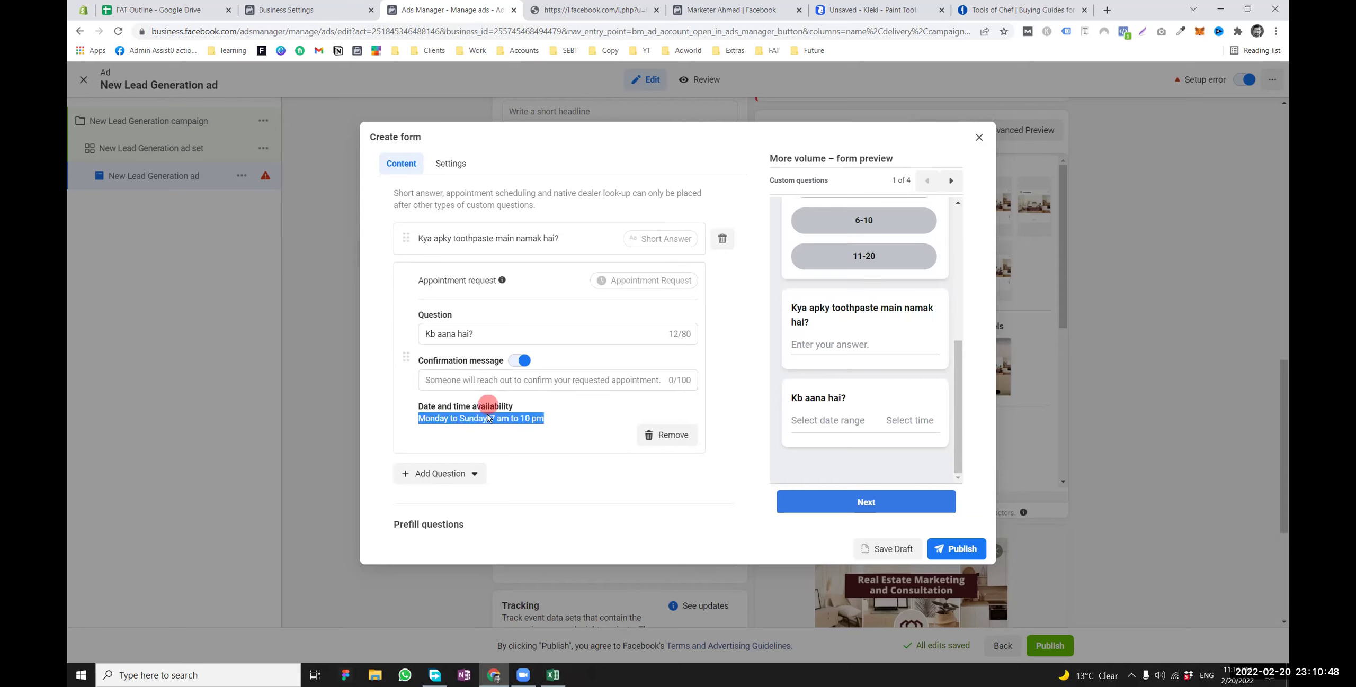
# Keep the confirmation message enabled and write "Thank you. 7:10 min pr hmary sathg apki apponntekt ais" as its text
pyautogui.click(476, 382)
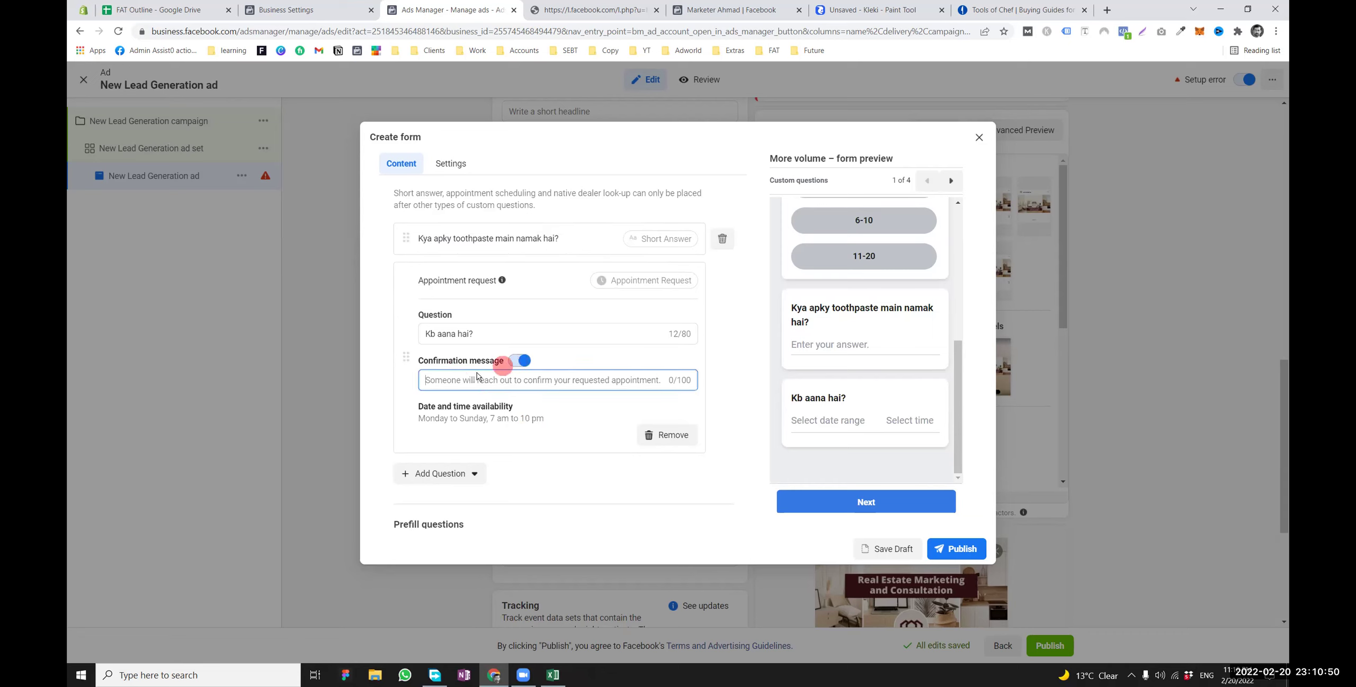
pyautogui.click(516, 364)
pyautogui.click(517, 365)
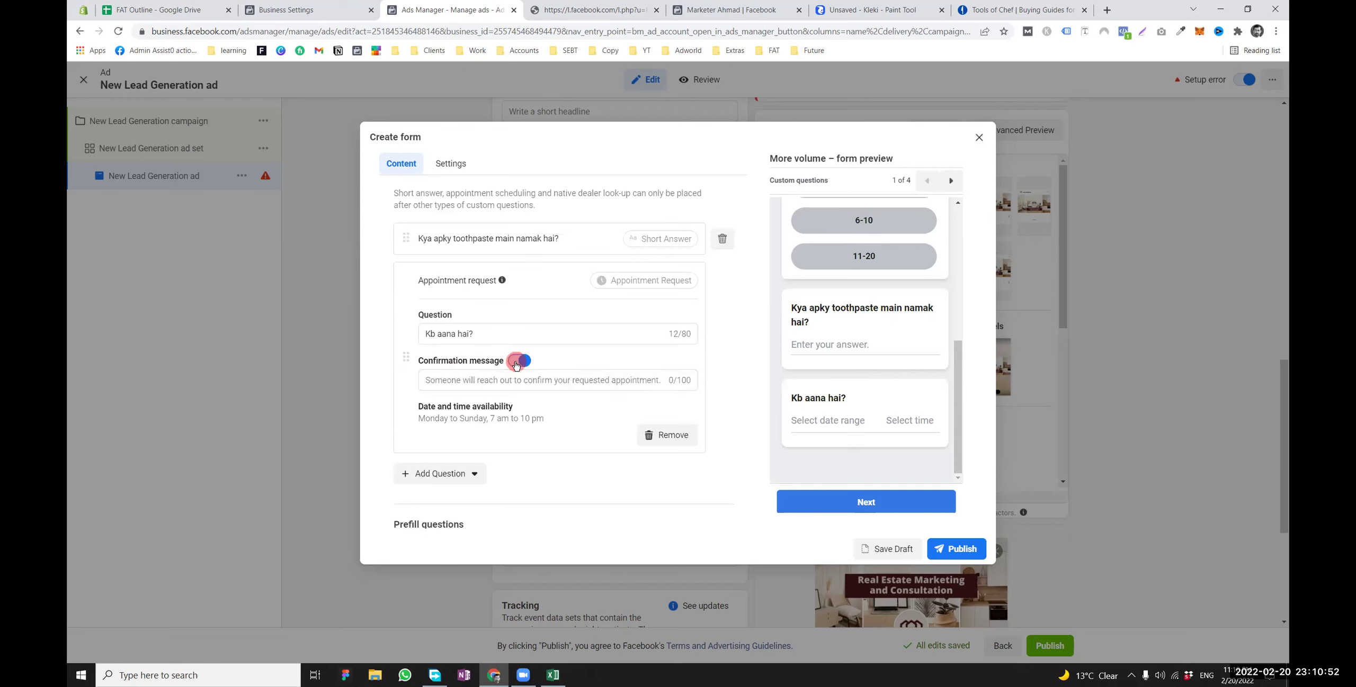
pyautogui.click(493, 380)
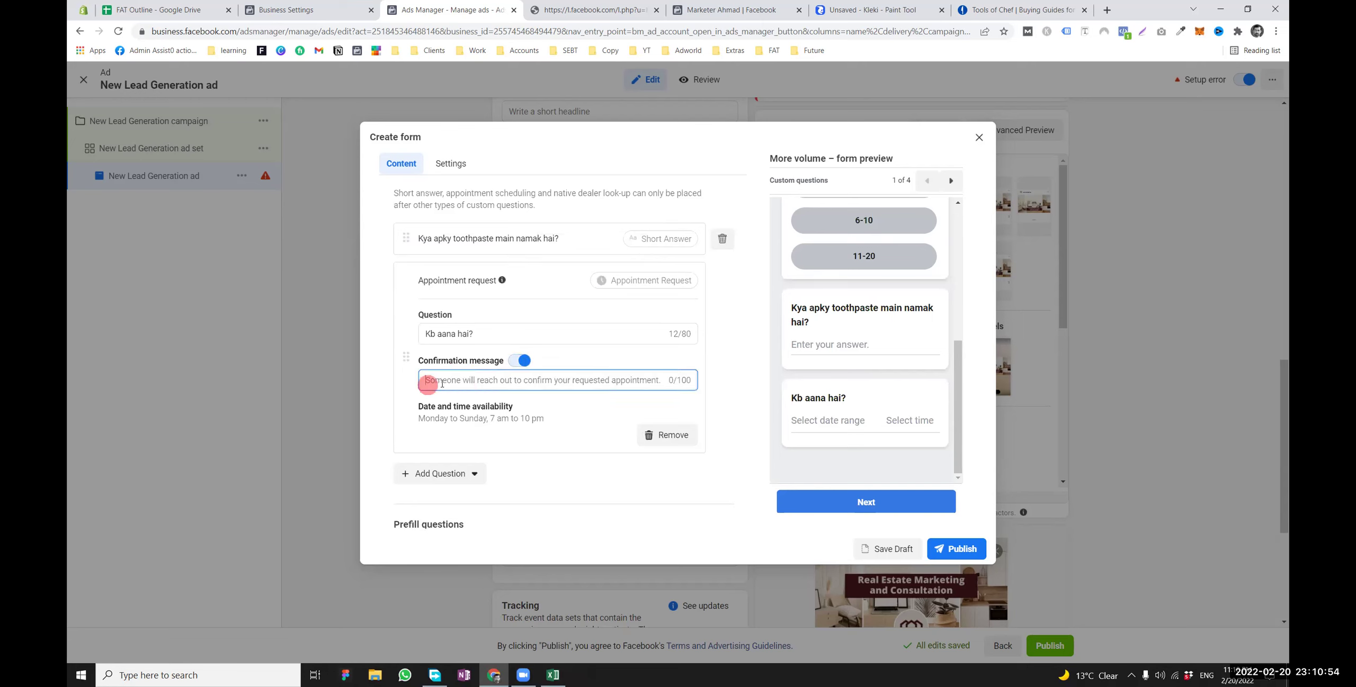
pyautogui.write('Thank you. 7:10 min pr hmary sathg apki')
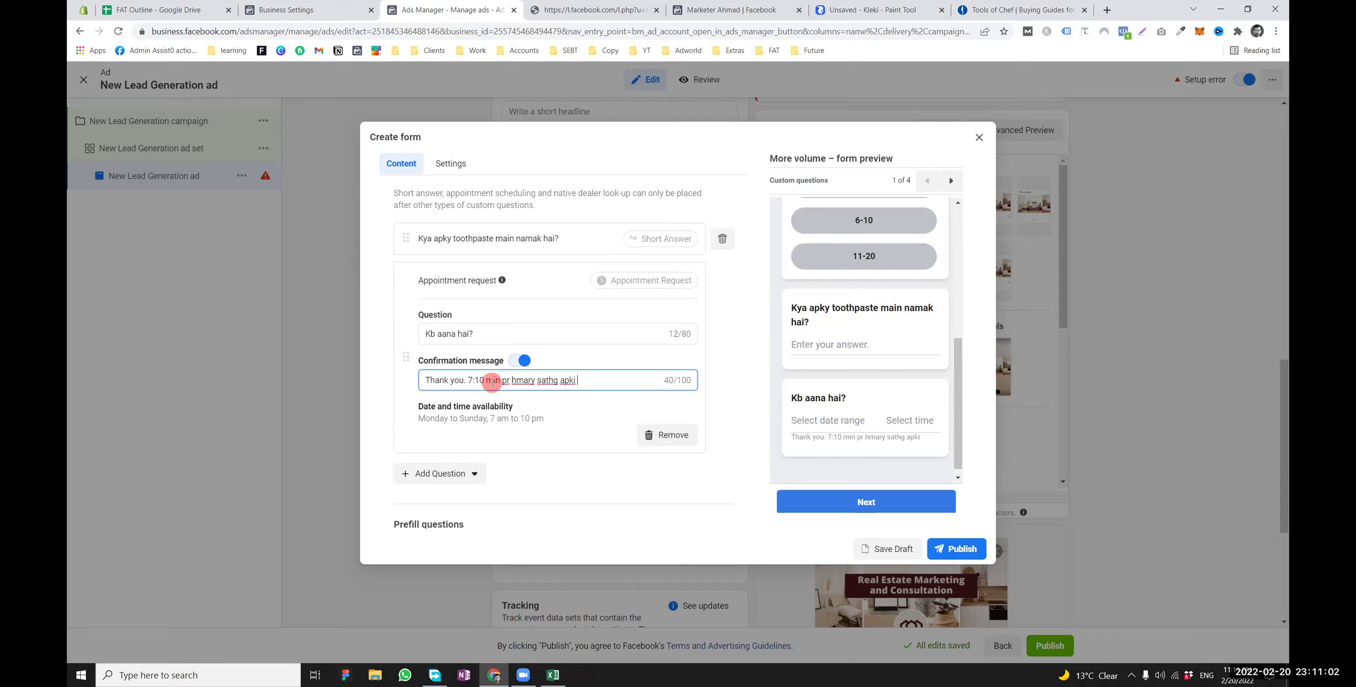
pyautogui.write('nntekt ais')
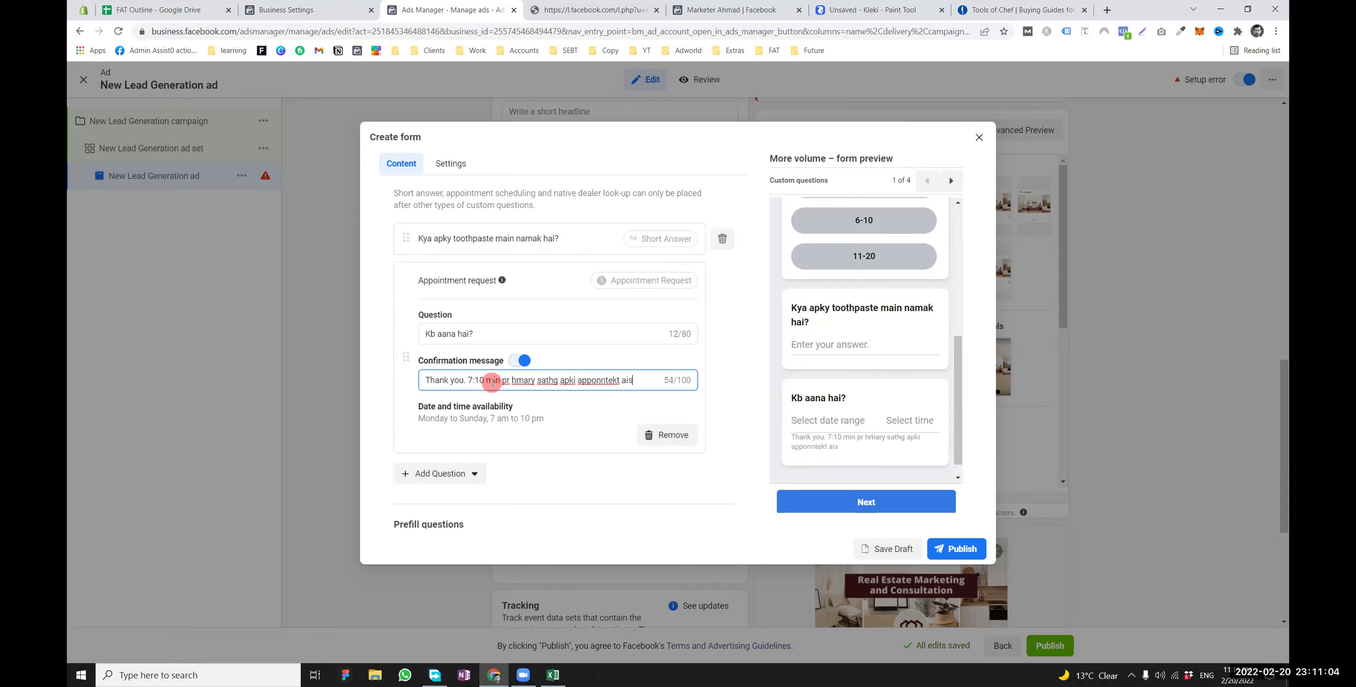
# Review the appointment's date and time availability and find the Hours section in the Facebook page's Page info settings
pyautogui.moveTo(545, 418); pyautogui.dragTo(494, 424)
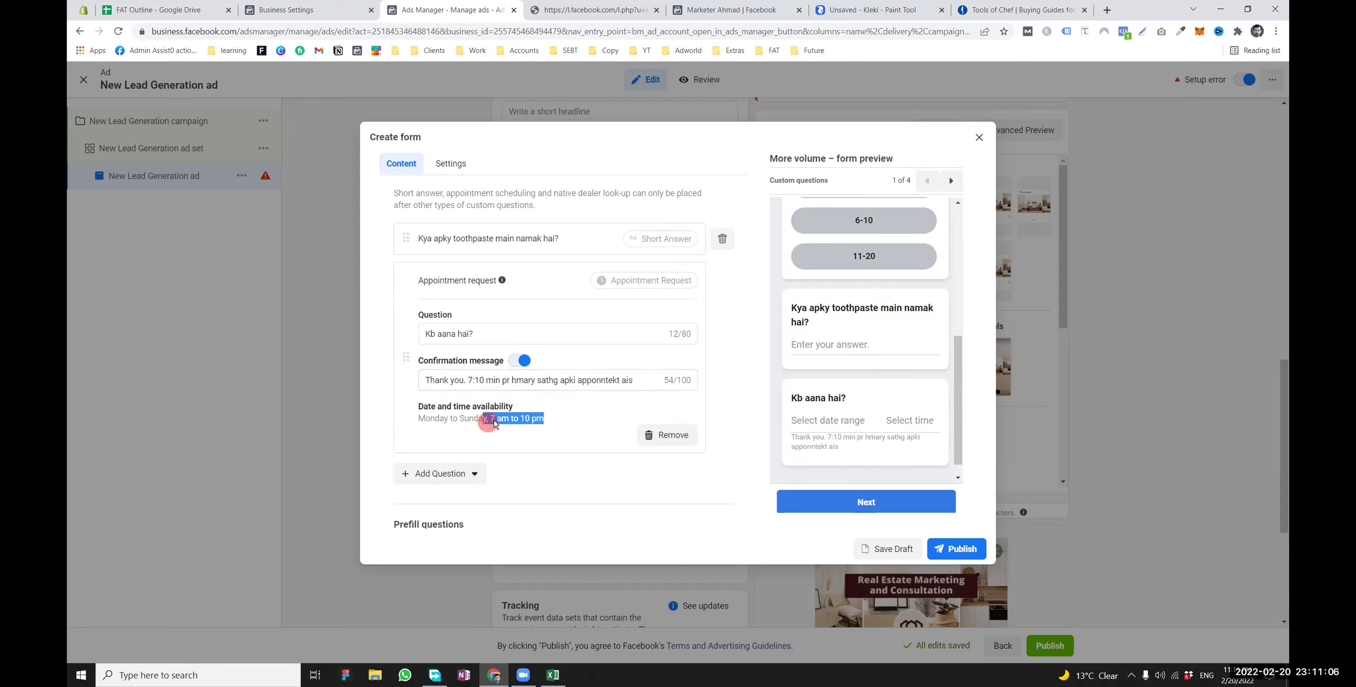
pyautogui.moveTo(408, 417); pyautogui.dragTo(504, 425)
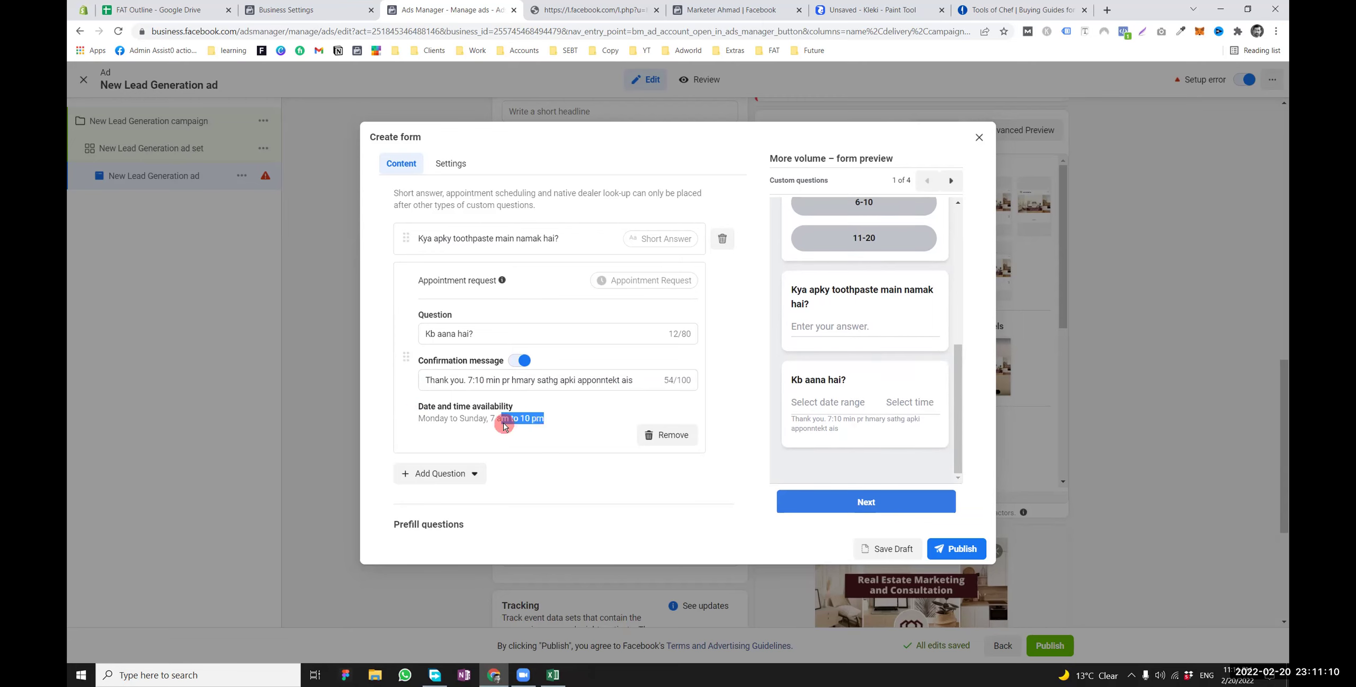
pyautogui.click(294, 9)
pyautogui.click(590, 10)
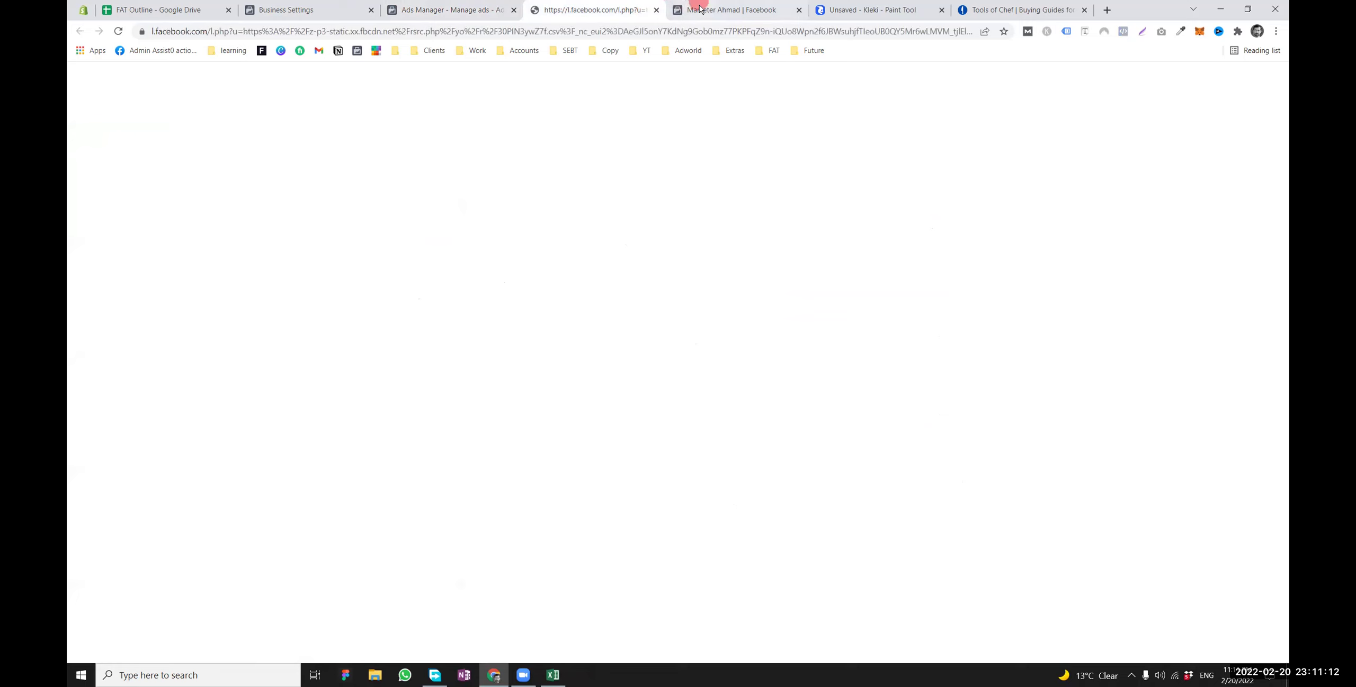
pyautogui.click(699, 8)
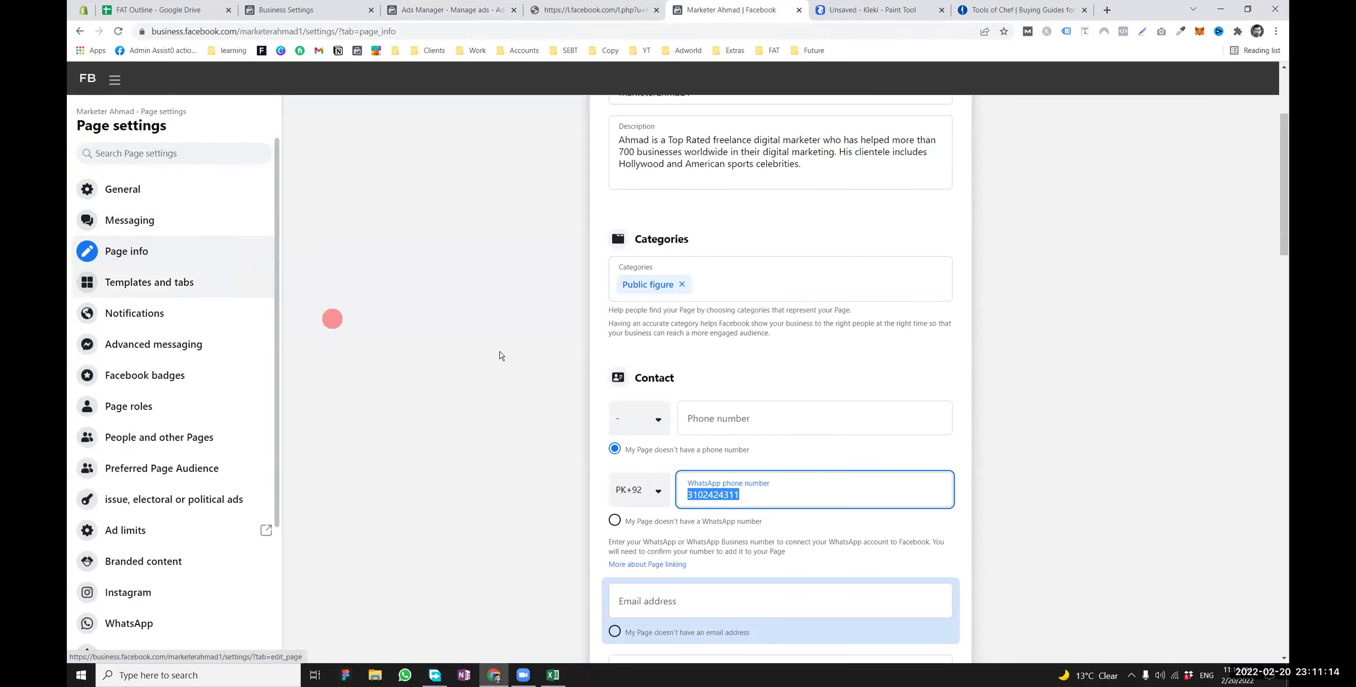
pyautogui.scroll(-15, 611, 366)
pyautogui.scroll(-5, 657, 364)
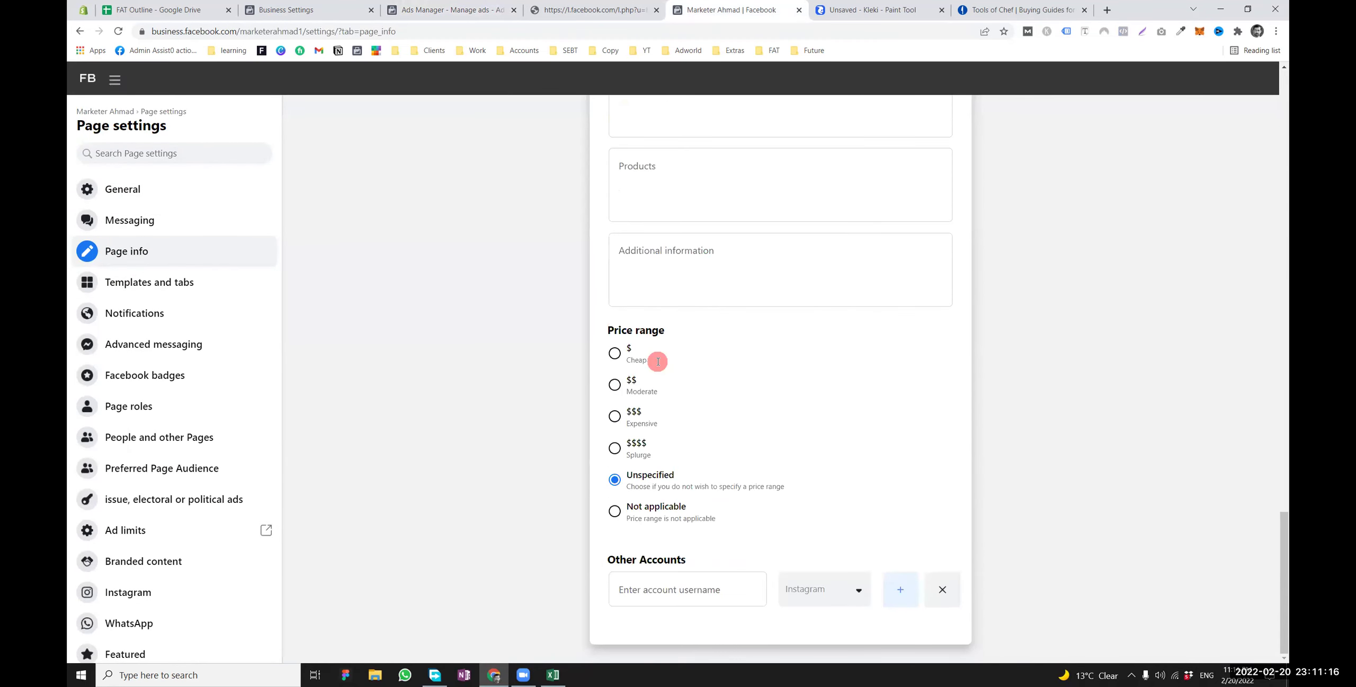
pyautogui.scroll(7, 661, 369)
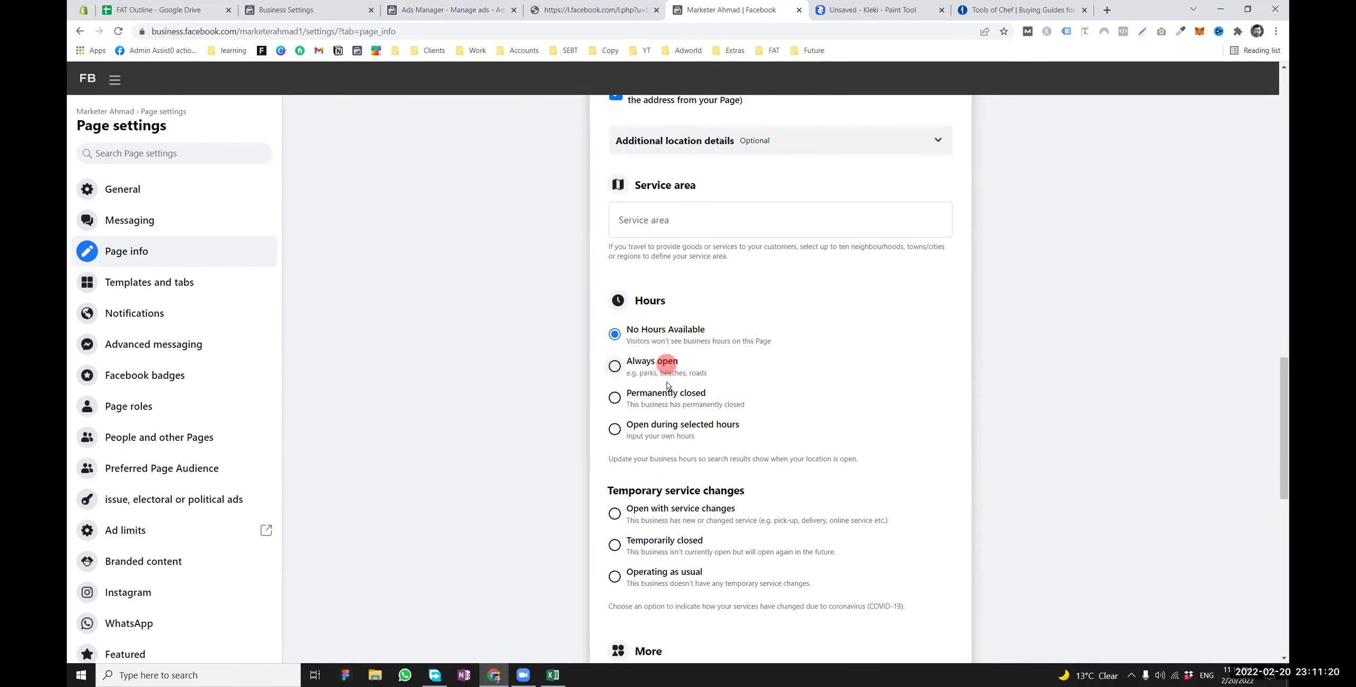
pyautogui.scroll(1, 635, 508)
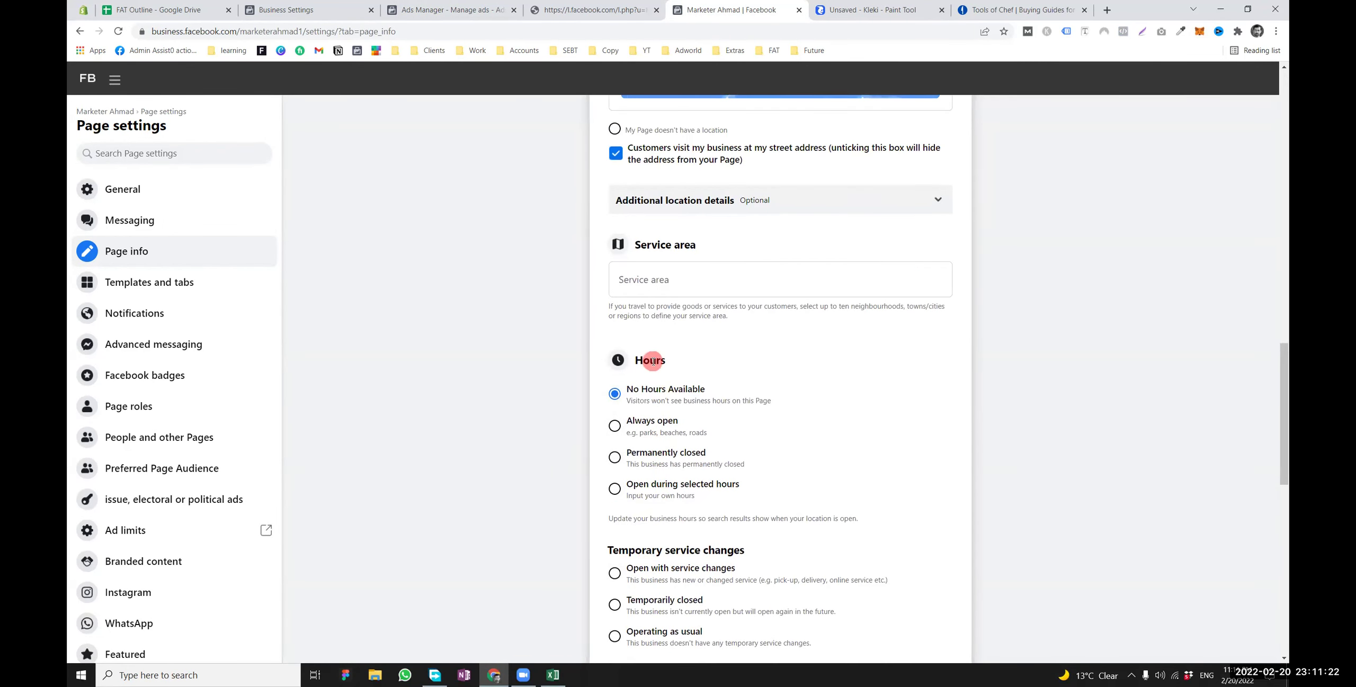
# Set the page's hours to Open during selected hours, with Monday opening at 00:15 and closing at 00:30
pyautogui.moveTo(644, 360); pyautogui.dragTo(660, 360)
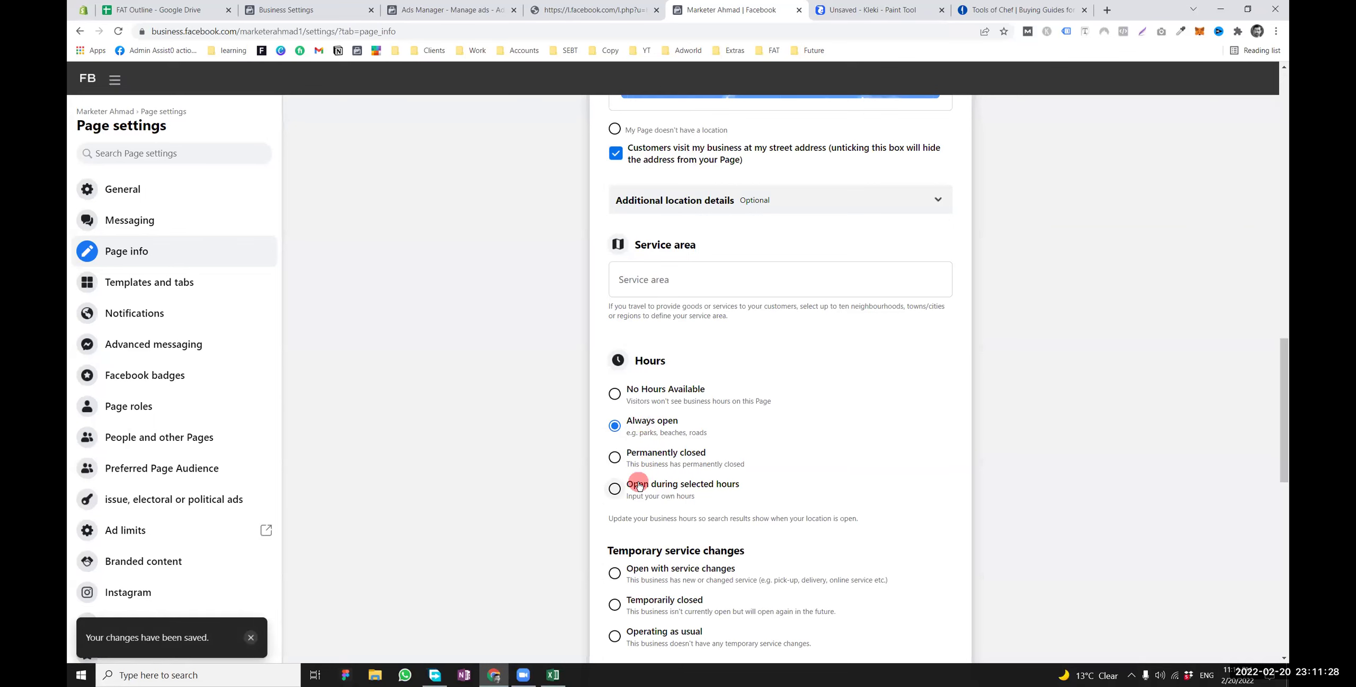
pyautogui.click(614, 488)
pyautogui.scroll(-2, 639, 484)
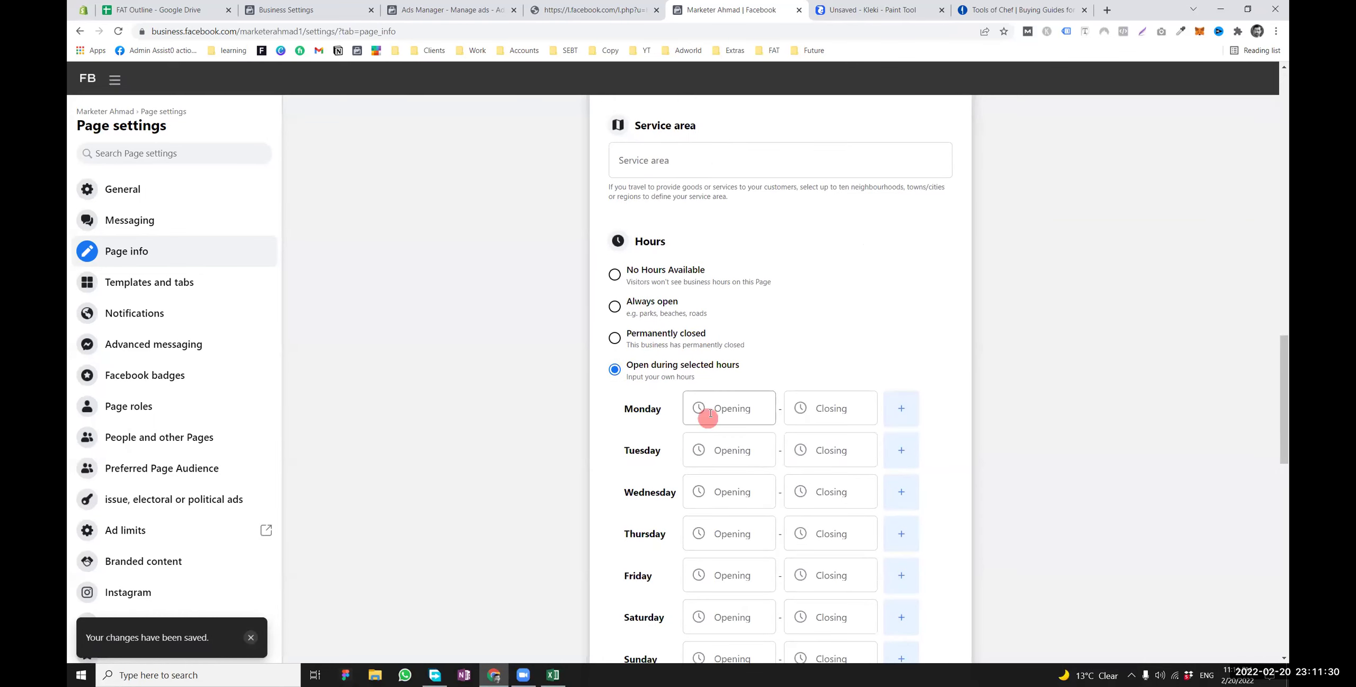
pyautogui.scroll(-2, 715, 407)
pyautogui.scroll(1, 651, 529)
pyautogui.click(726, 356)
pyautogui.click(710, 402)
pyautogui.click(813, 351)
pyautogui.click(802, 423)
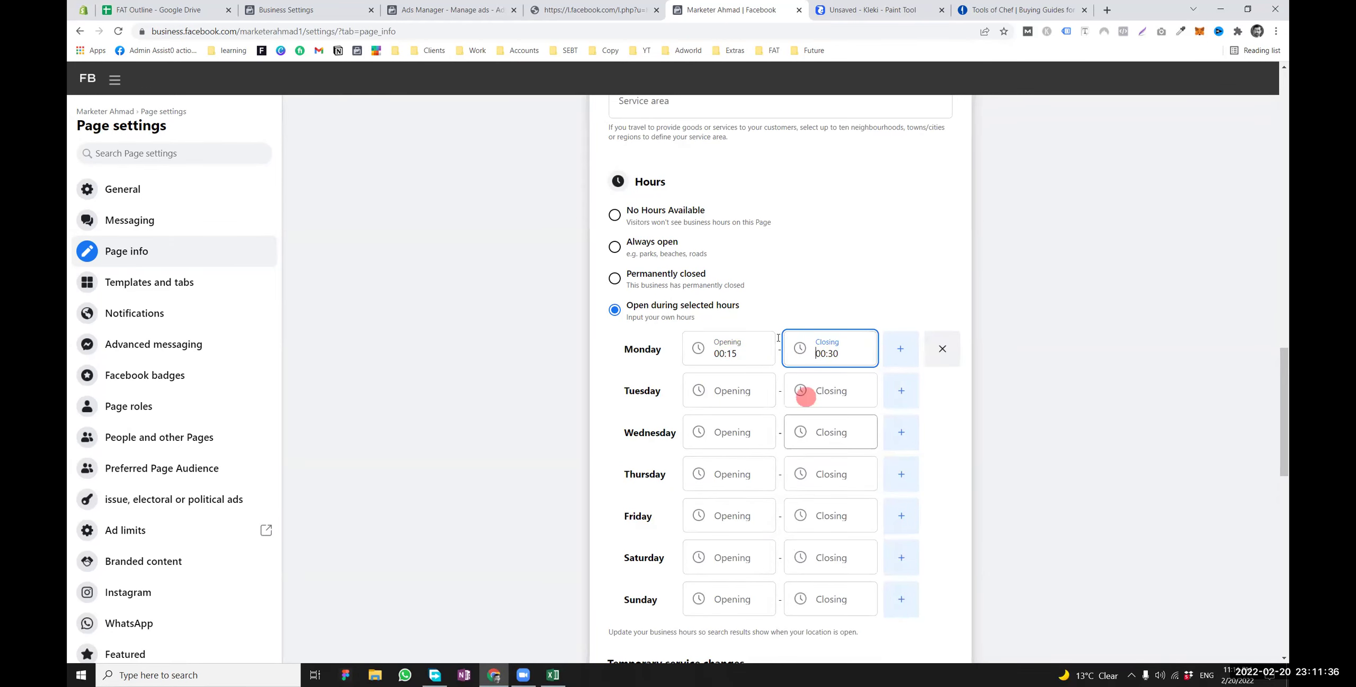
# Compare the page's hours settings with the appointment request's date and time availability in Ads Manager
pyautogui.click(308, 9)
pyautogui.click(406, 10)
pyautogui.click(439, 422)
pyautogui.click(554, 9)
pyautogui.click(690, 10)
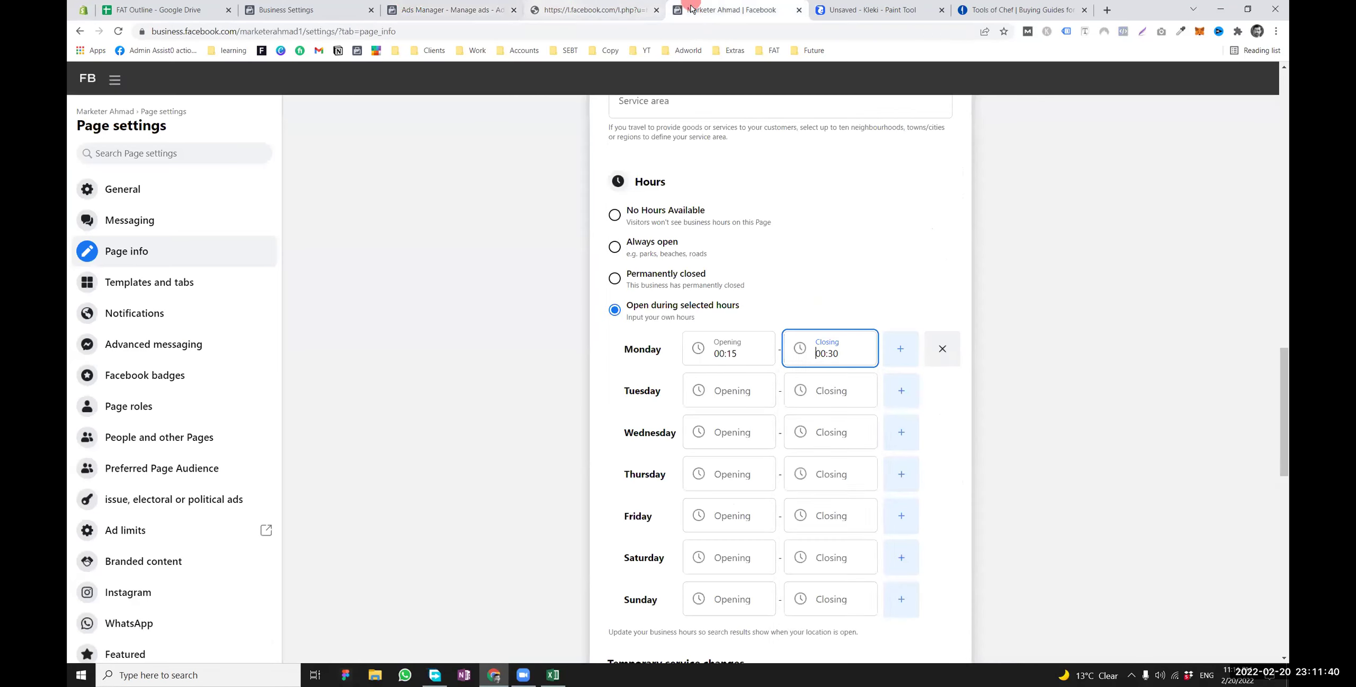
pyautogui.click(429, 8)
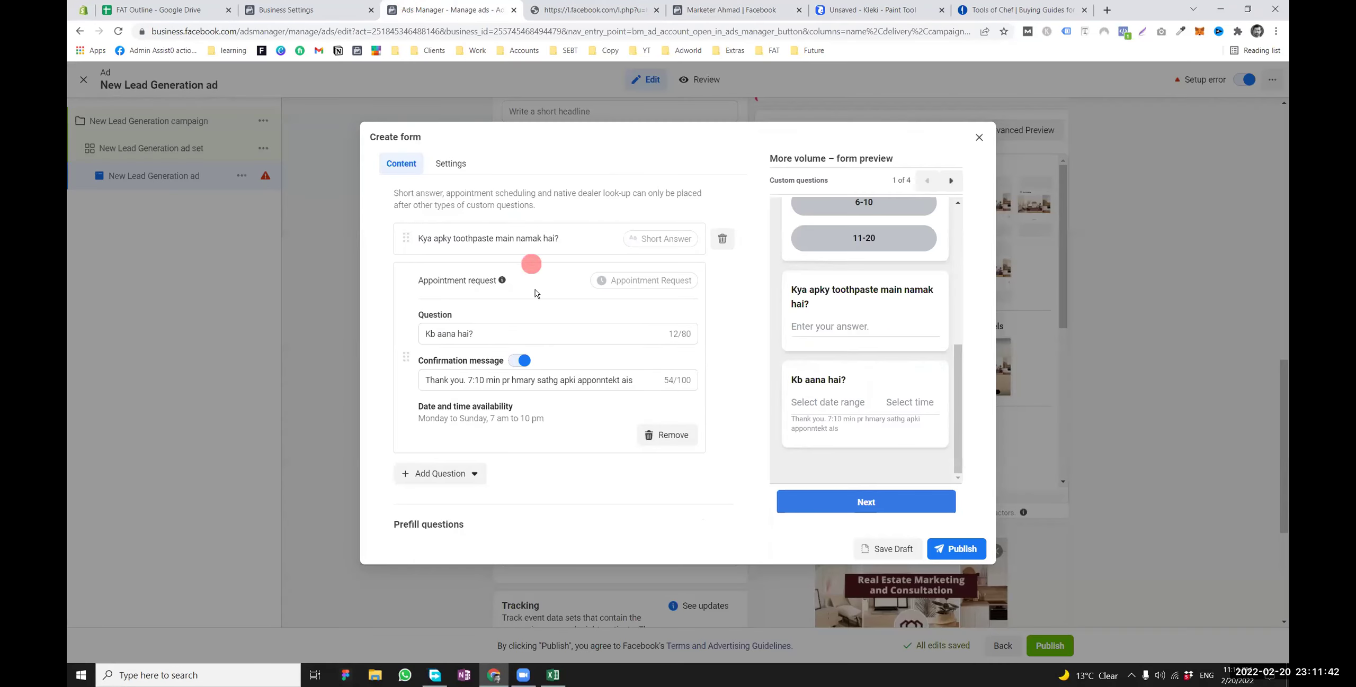
pyautogui.moveTo(440, 418); pyautogui.dragTo(508, 418)
# Remove the short-answer toothpaste question from the custom questions and show the question types available to add
pyautogui.scroll(3, 500, 408)
pyautogui.click(695, 368)
pyautogui.click(722, 358)
pyautogui.scroll(3, 725, 361)
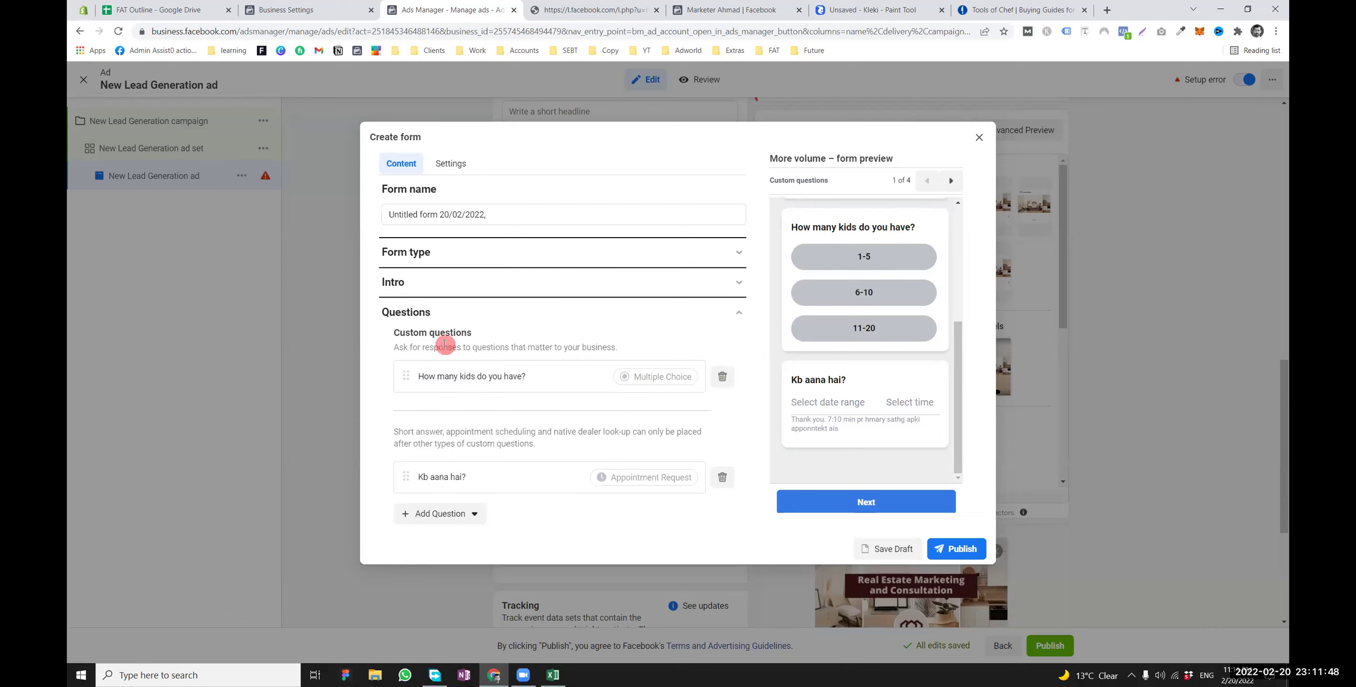
pyautogui.scroll(-1, 450, 350)
pyautogui.click(448, 453)
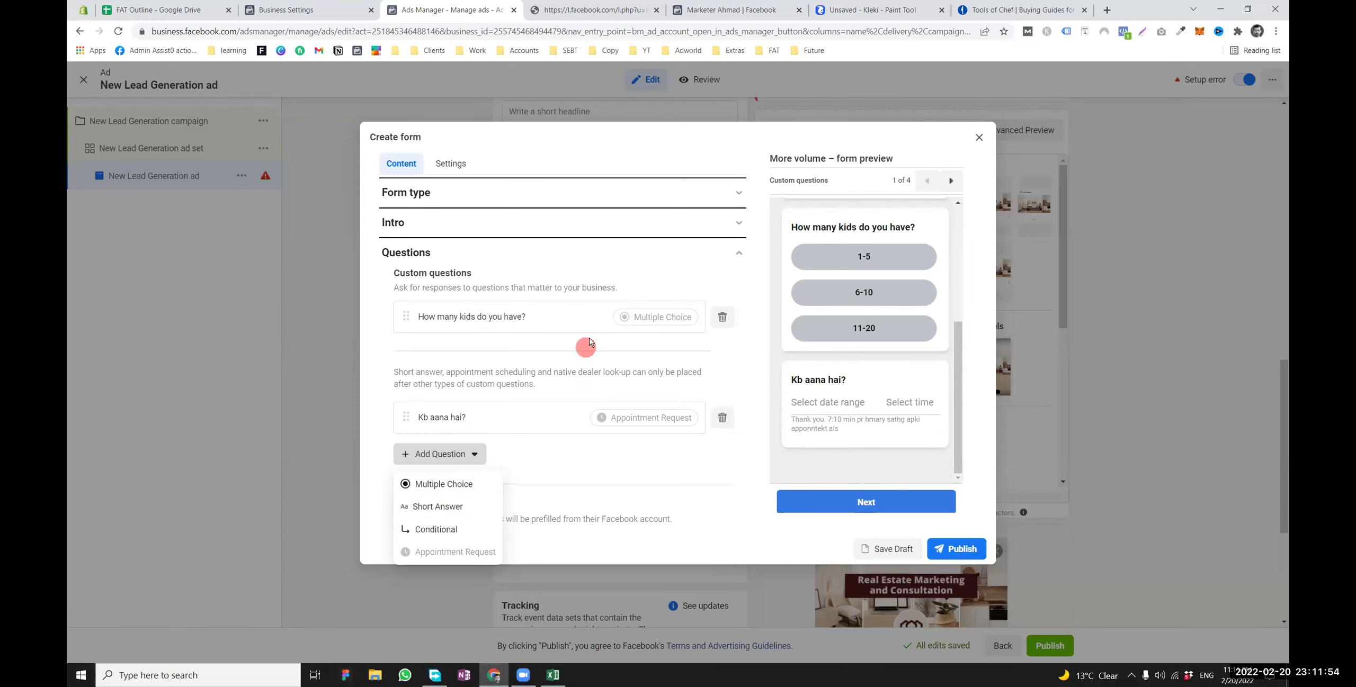
# Set the prefill questions' description to "your data will not be shared wirth any one" and check it in the form preview
pyautogui.scroll(-3, 599, 344)
pyautogui.scroll(-3, 603, 344)
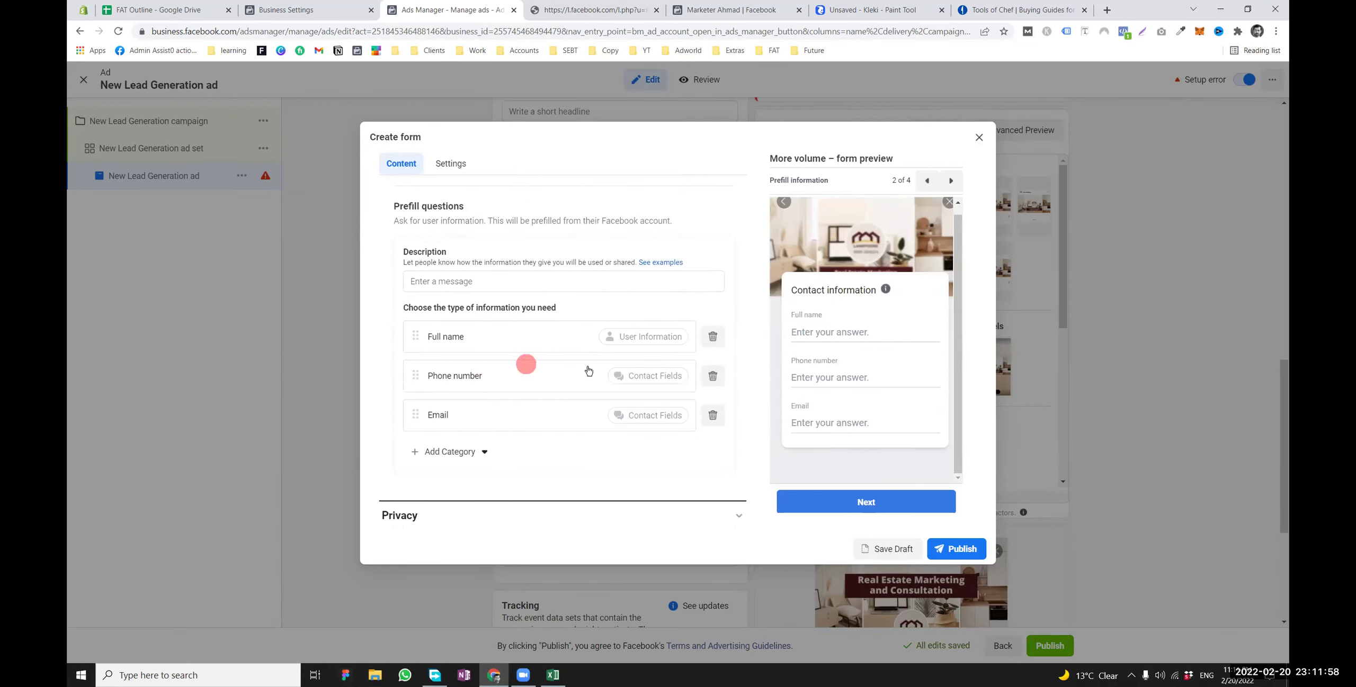
pyautogui.scroll(1, 457, 390)
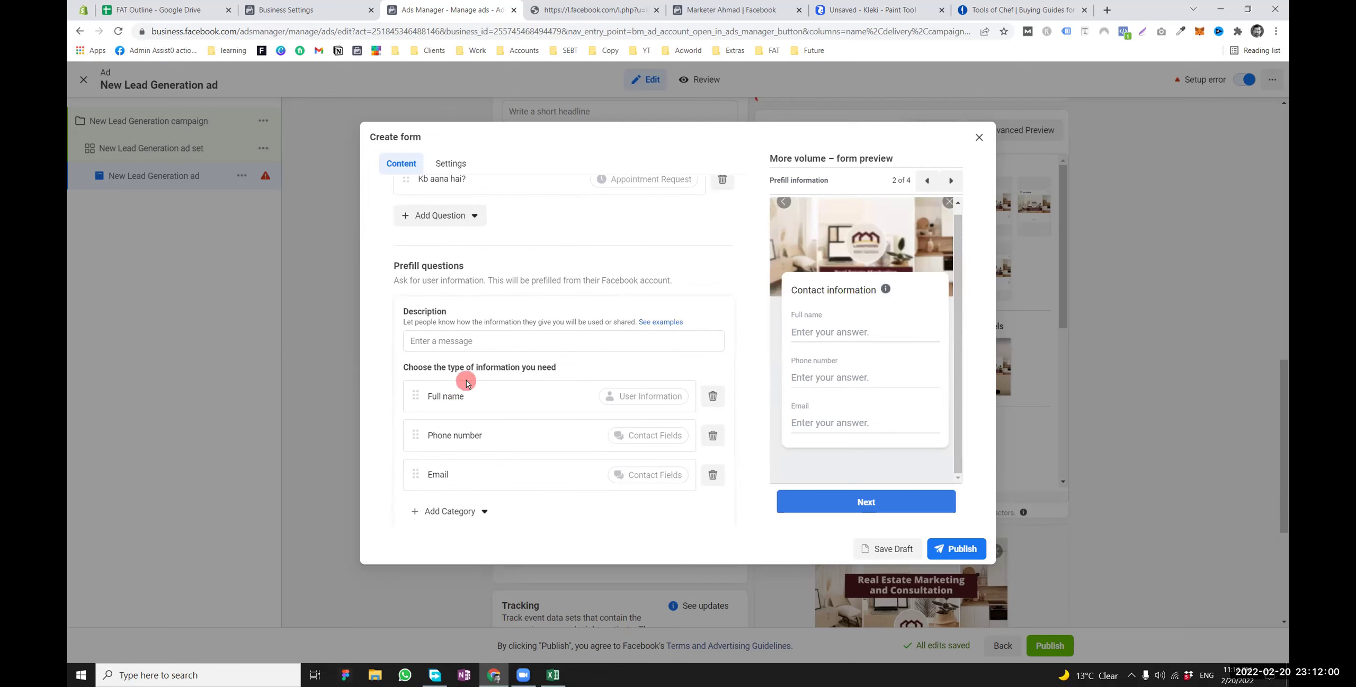
pyautogui.scroll(-1, 459, 381)
pyautogui.click(470, 280)
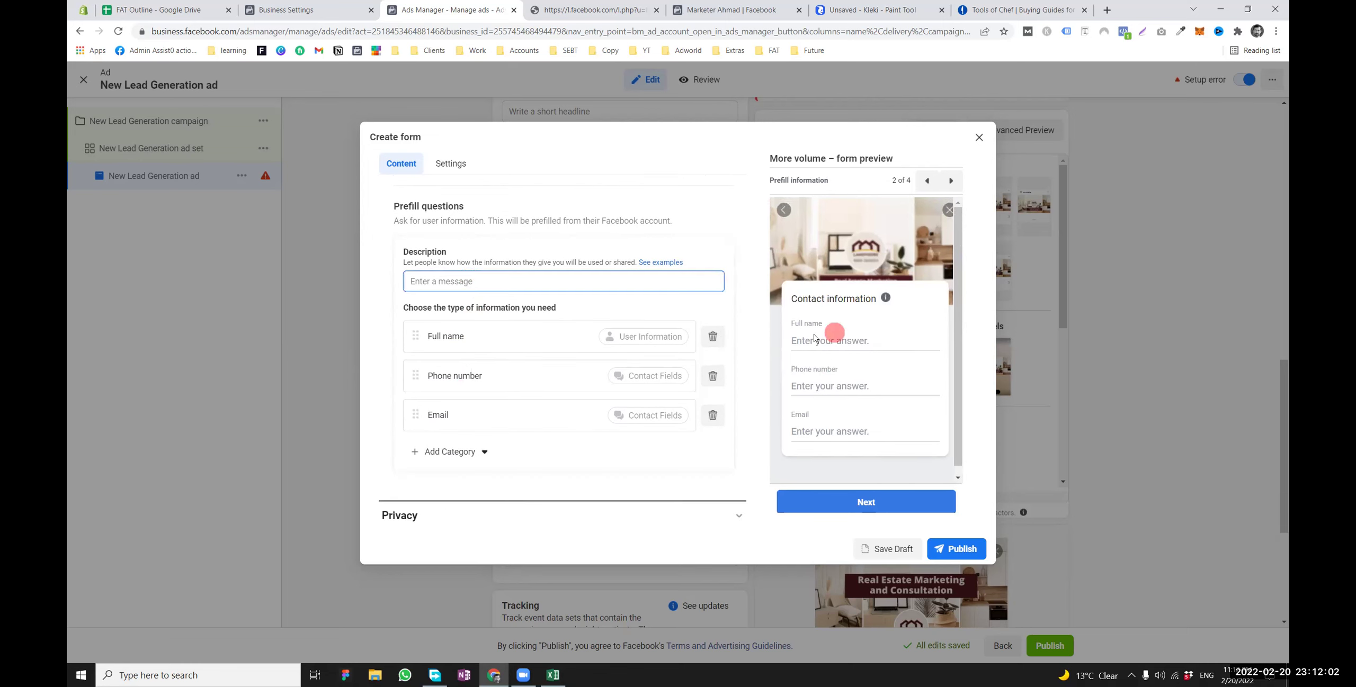
pyautogui.write('y')
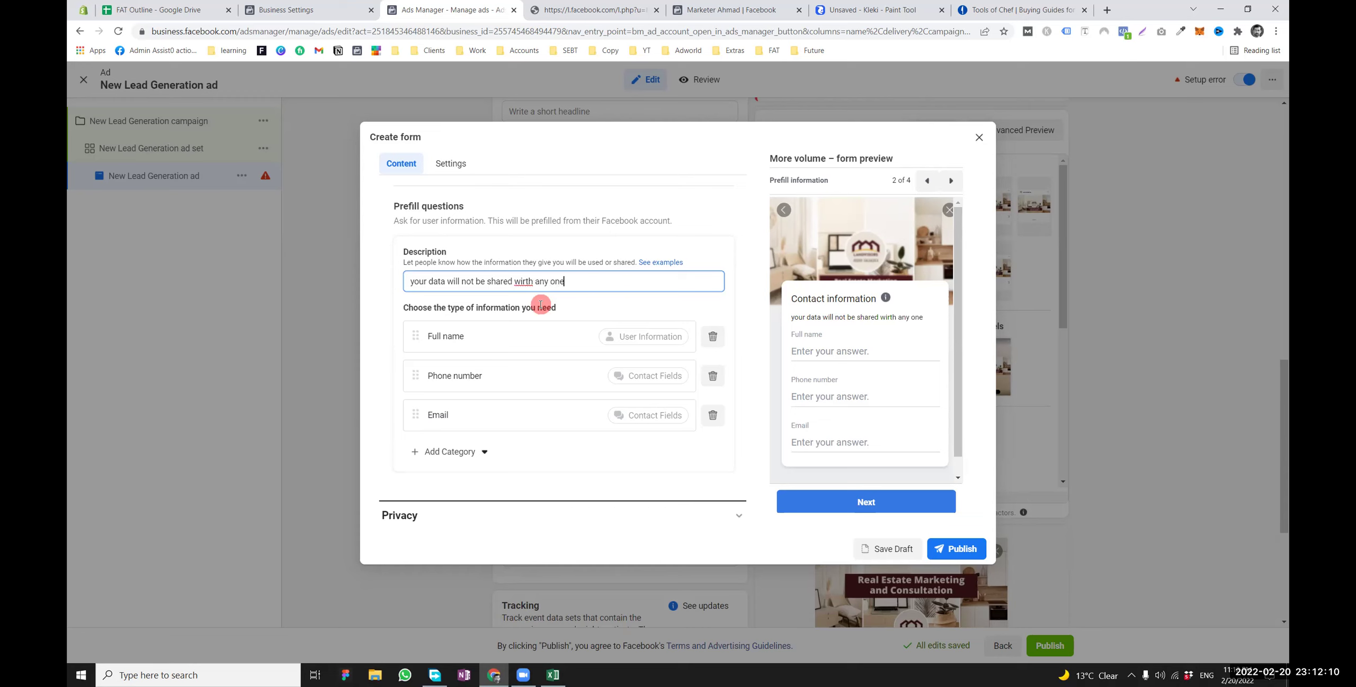
pyautogui.moveTo(584, 281); pyautogui.dragTo(394, 281)
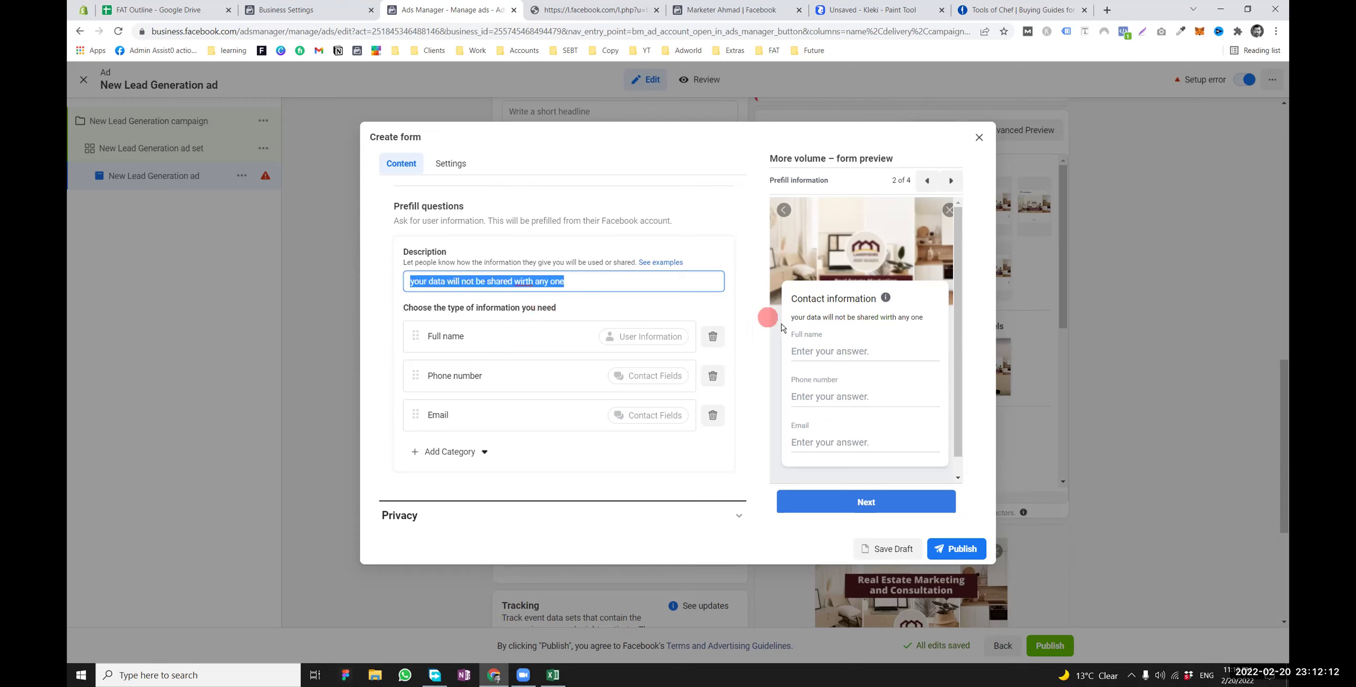
pyautogui.moveTo(799, 321); pyautogui.dragTo(940, 327)
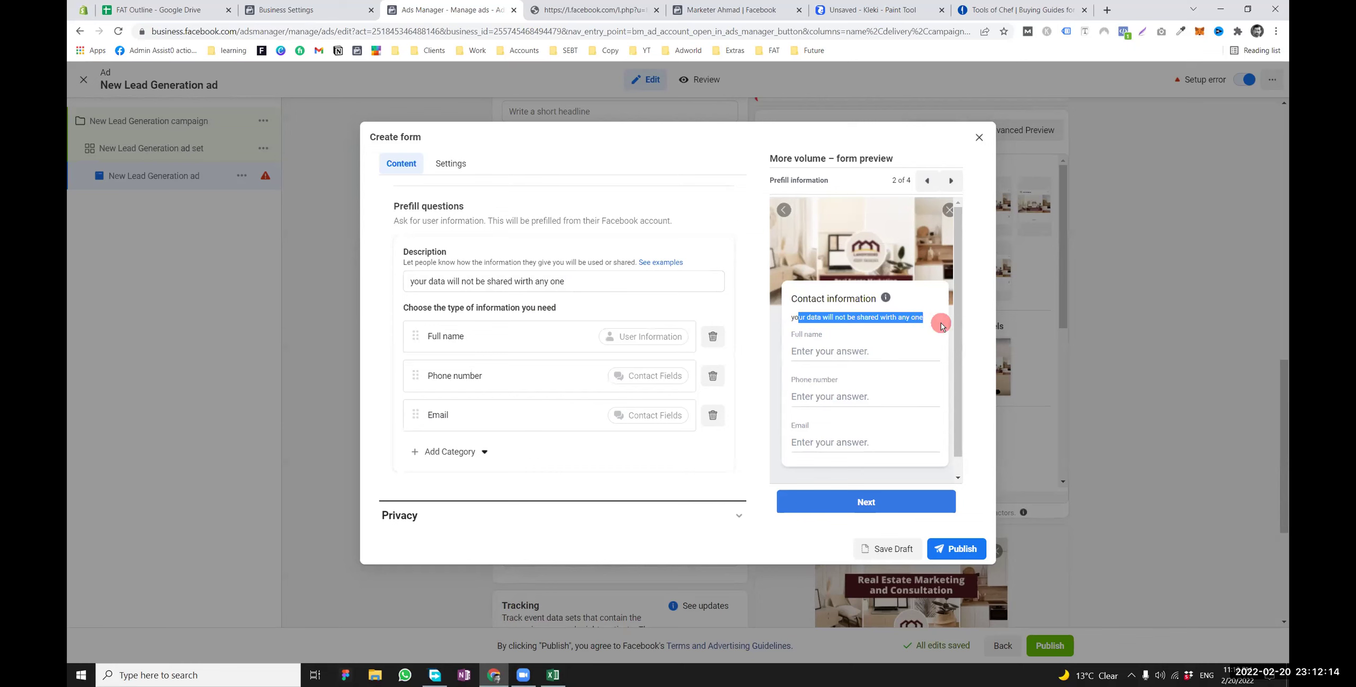
pyautogui.doubleClick(903, 317)
# Expand the form's Privacy section and place the cursor in the privacy policy link field
pyautogui.scroll(-1, 607, 367)
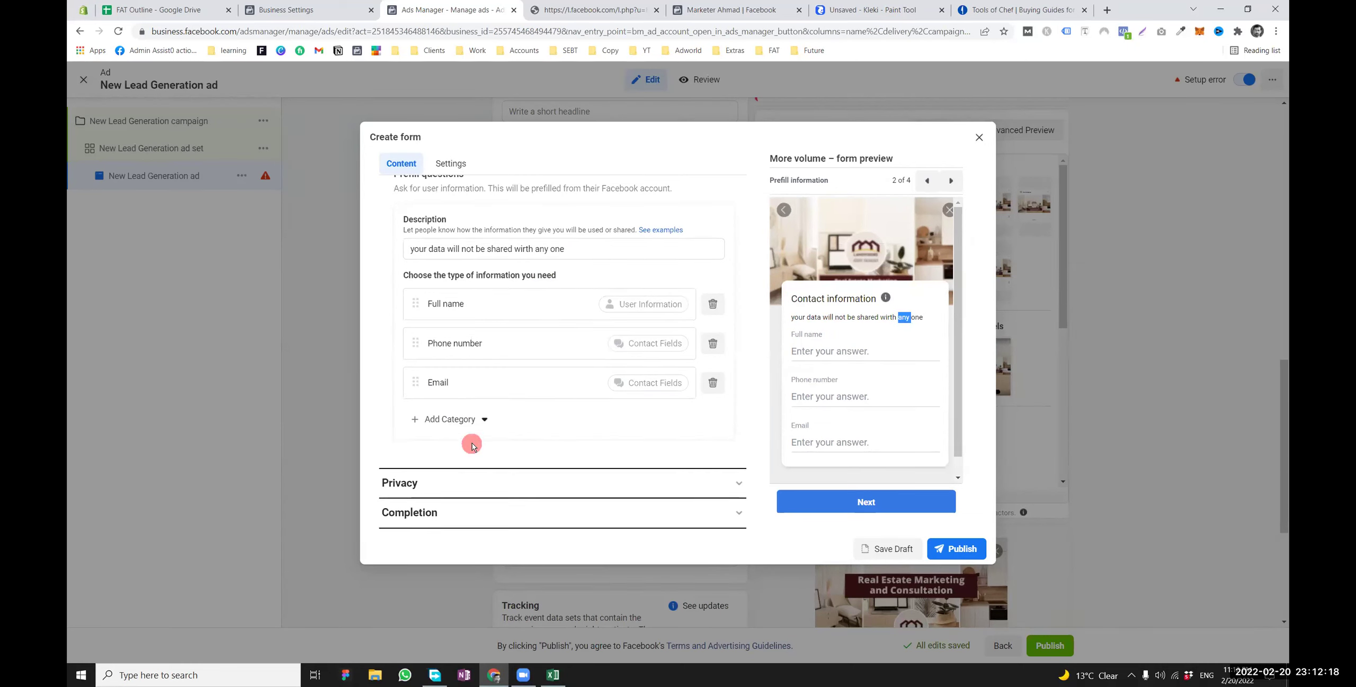
pyautogui.click(443, 483)
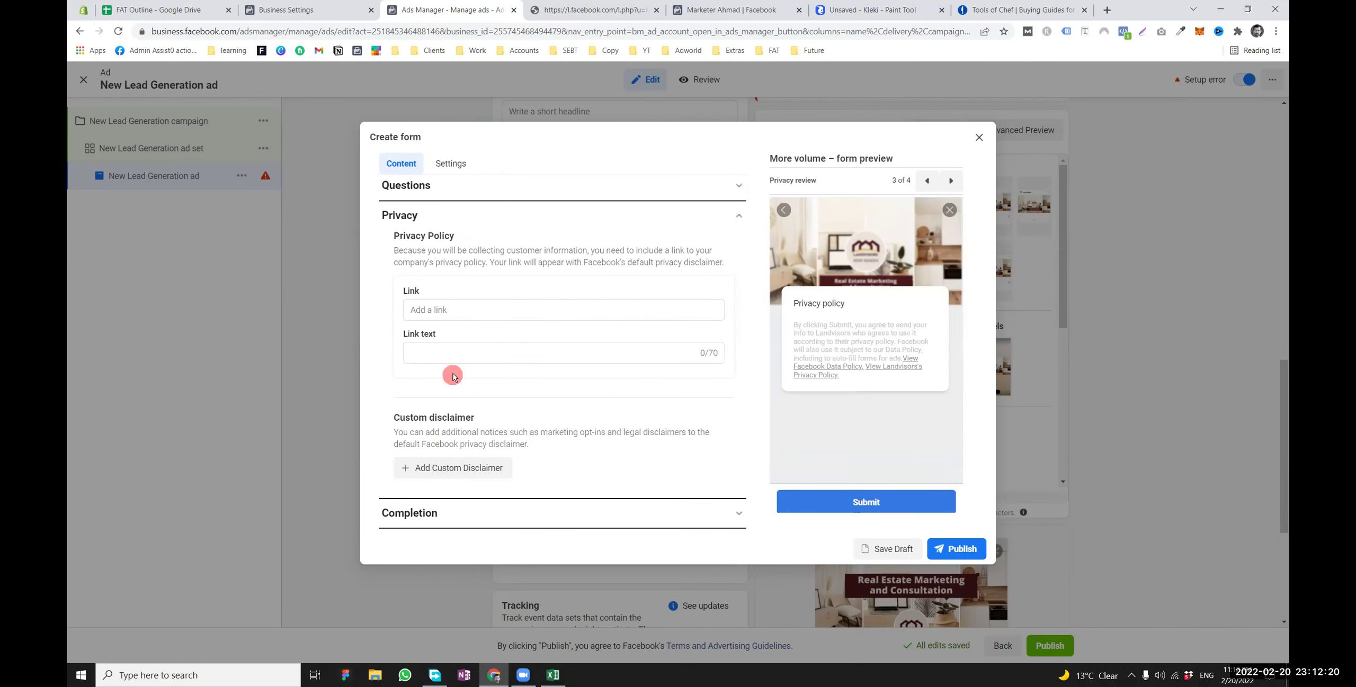
pyautogui.click(452, 309)
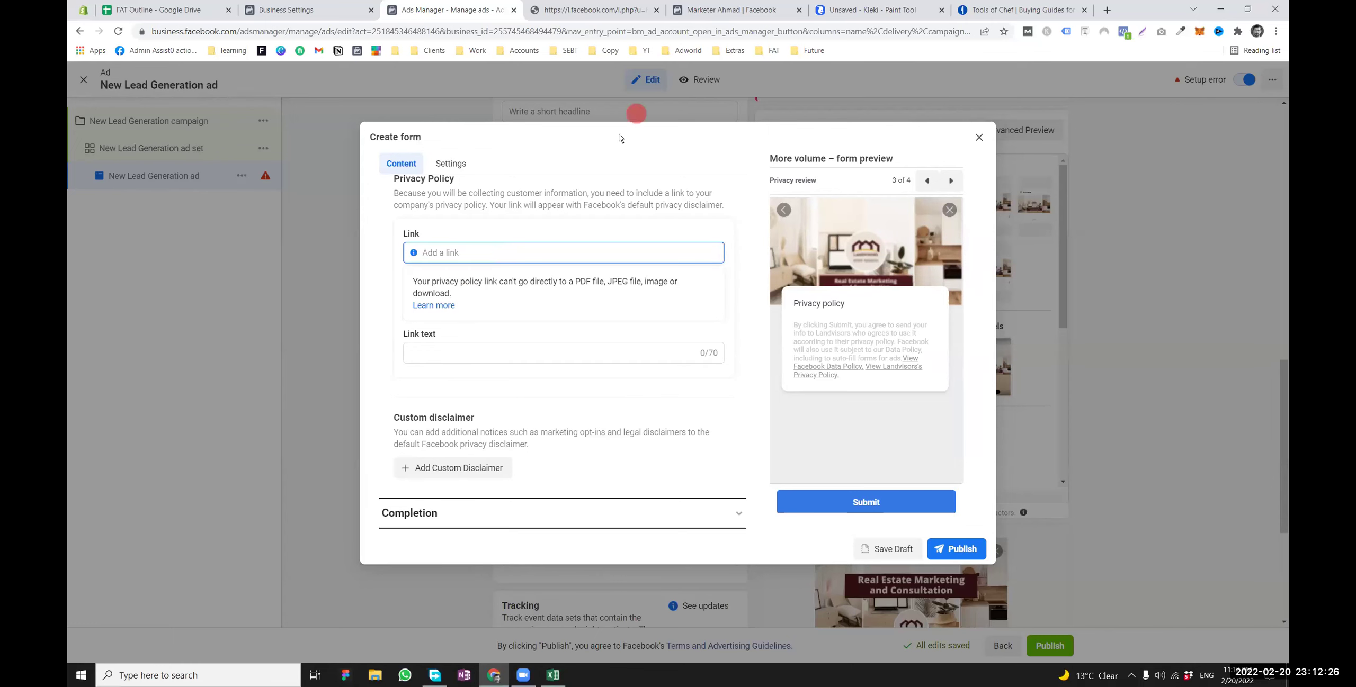
# Switch to the Tools of Chef website, open its Privacy Policy page, copy the page's address and look over the policy
pyautogui.click(990, 10)
pyautogui.scroll(-15, 605, 433)
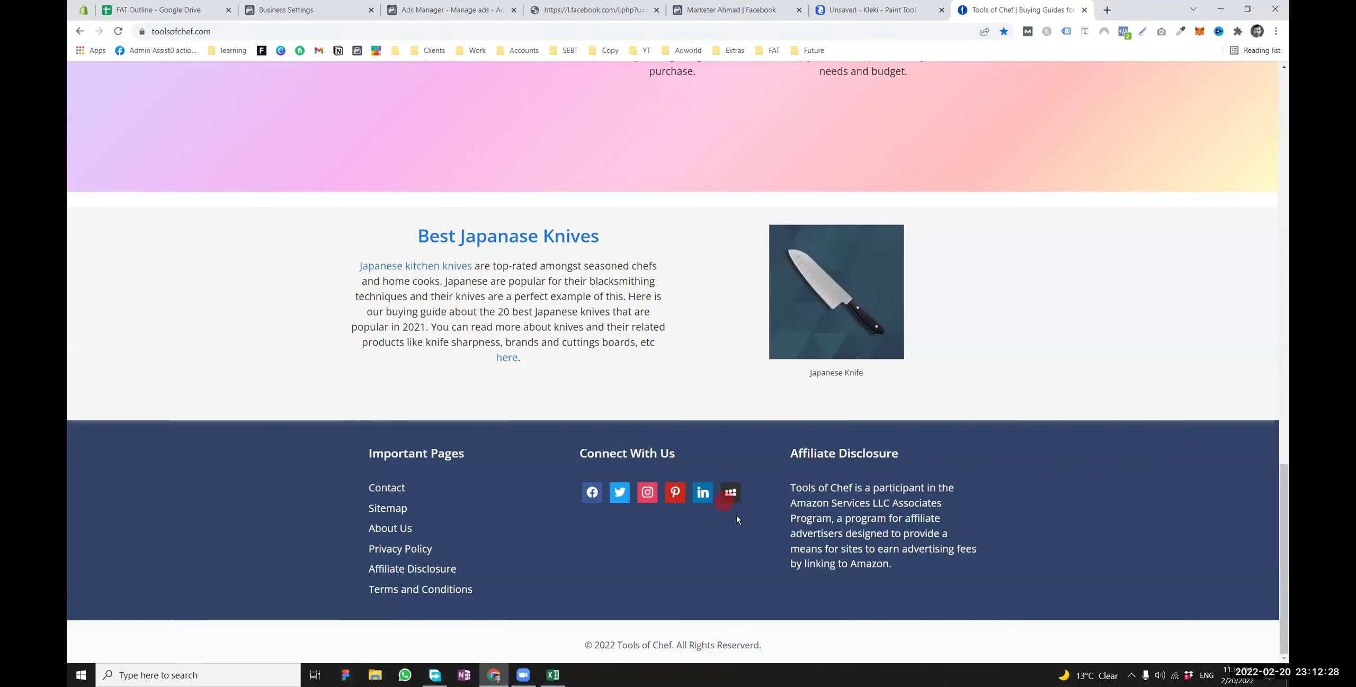
pyautogui.click(392, 555)
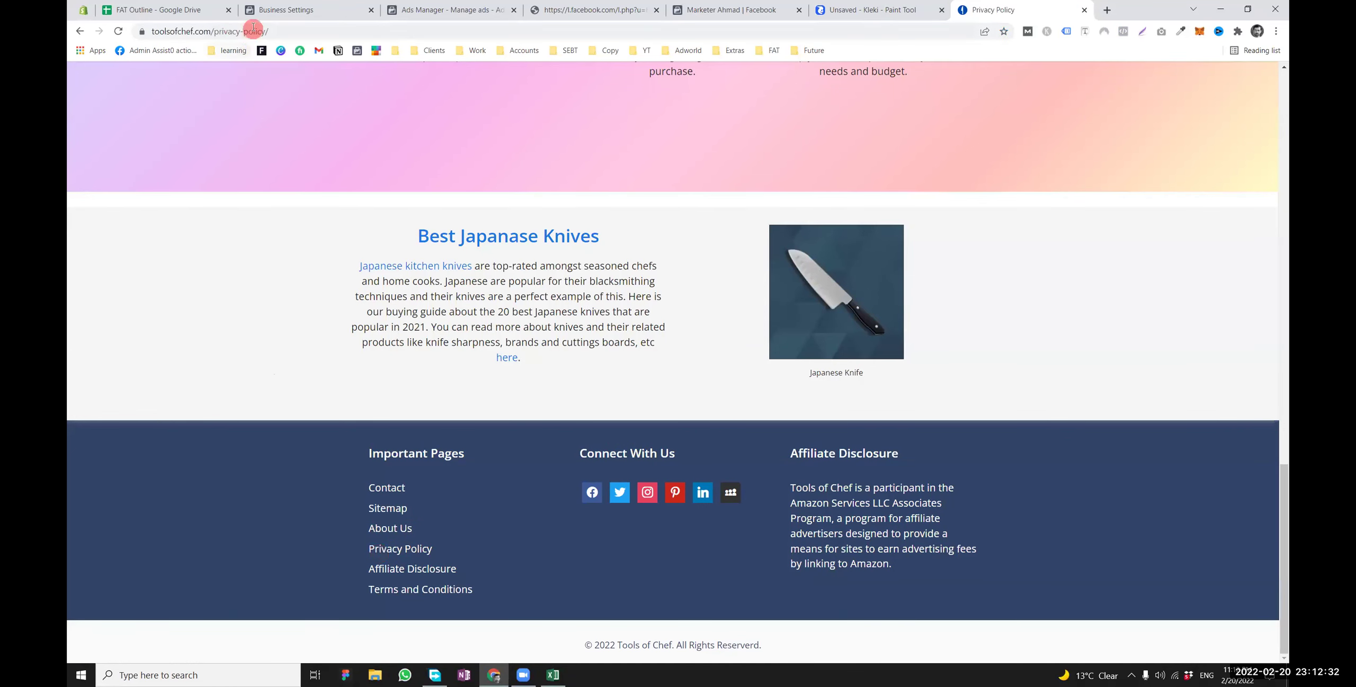
pyautogui.click(253, 29)
pyautogui.rightClick(254, 30)
pyautogui.click(294, 109)
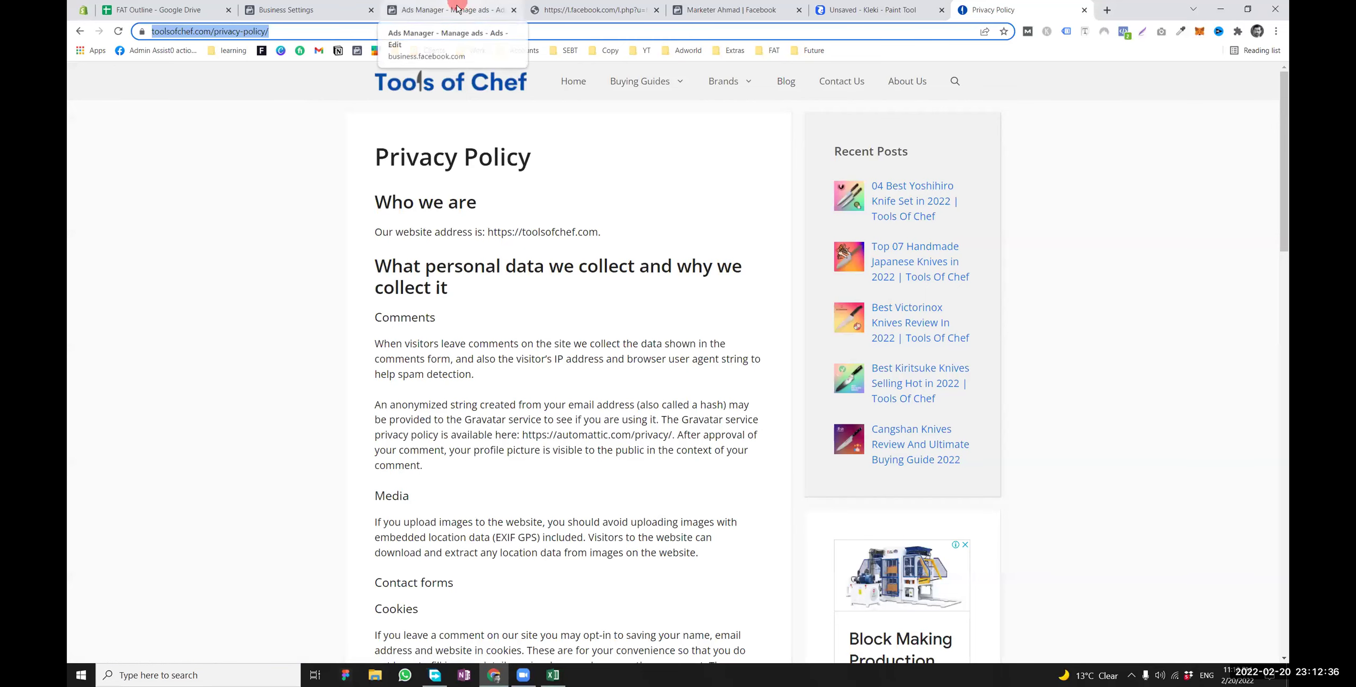
pyautogui.scroll(-3, 463, 162)
pyautogui.scroll(3, 463, 161)
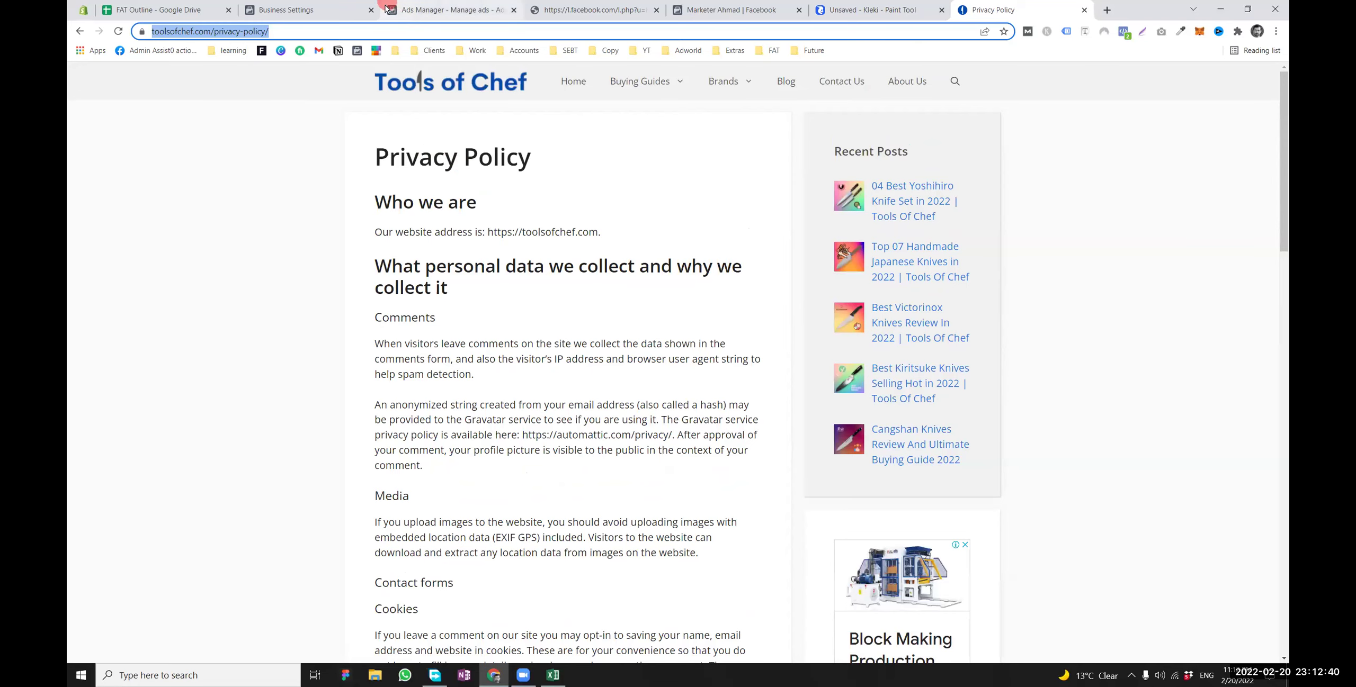
pyautogui.click(401, 7)
pyautogui.rightClick(447, 255)
pyautogui.click(497, 349)
pyautogui.click(576, 231)
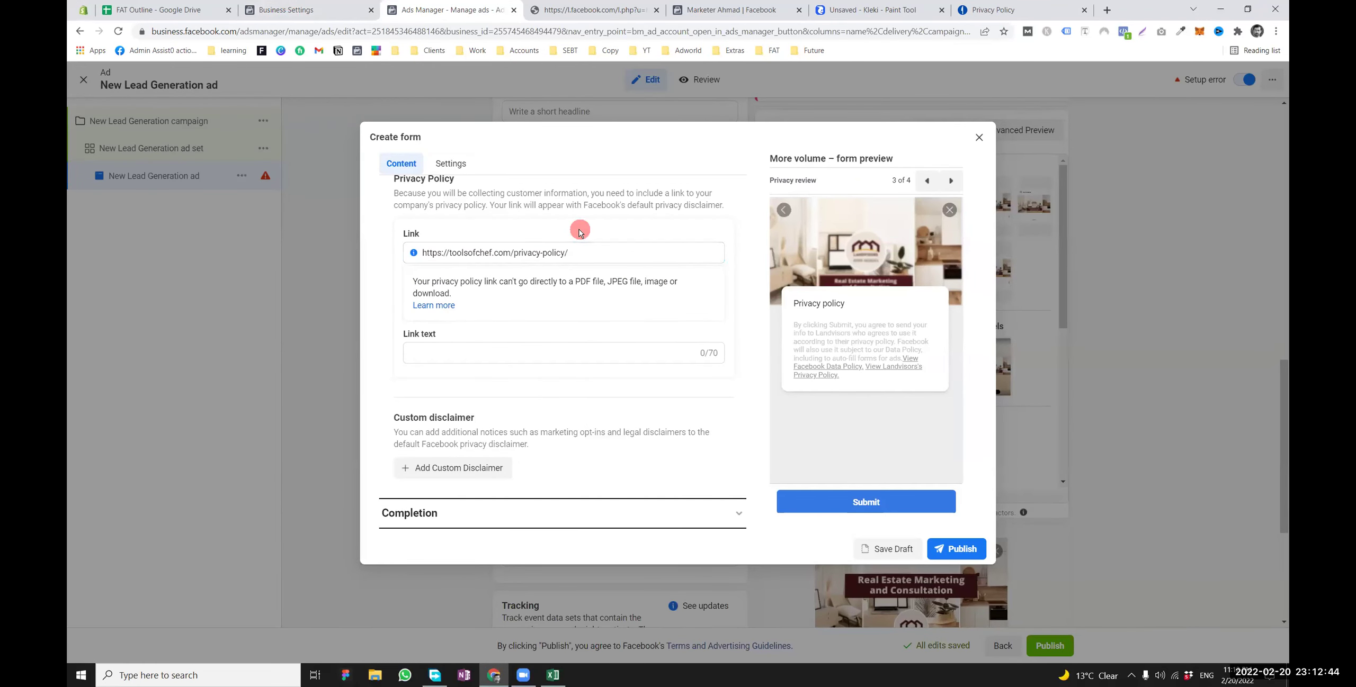
# Set the link text of the form's privacy policy to "Privacy Policy"
pyautogui.moveTo(569, 253); pyautogui.dragTo(422, 254)
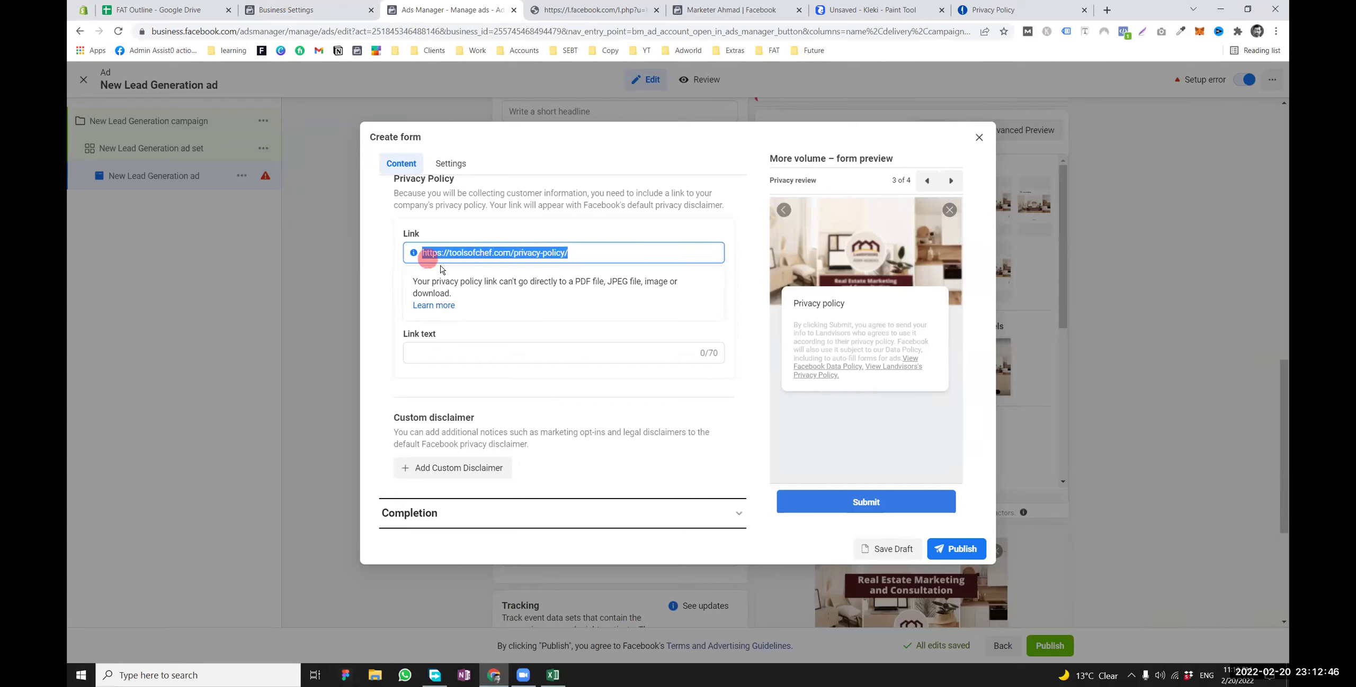
pyautogui.click(420, 354)
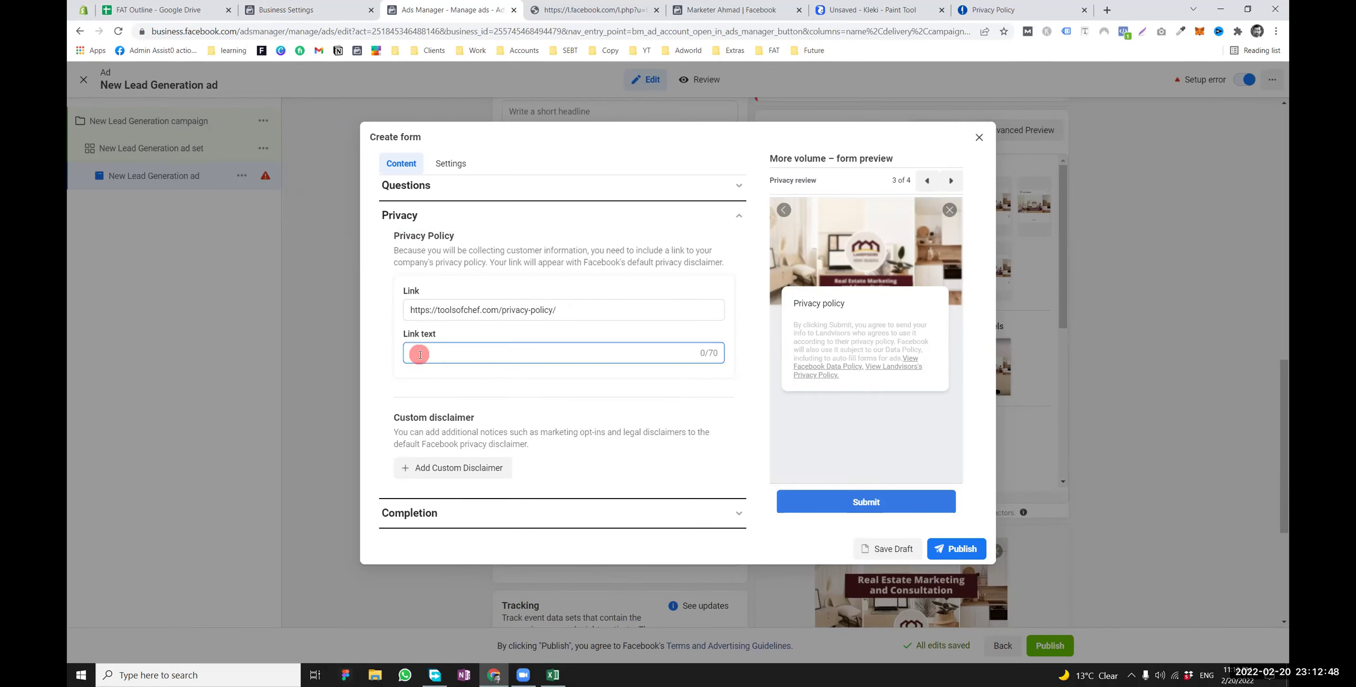
pyautogui.write('Privacy Policy')
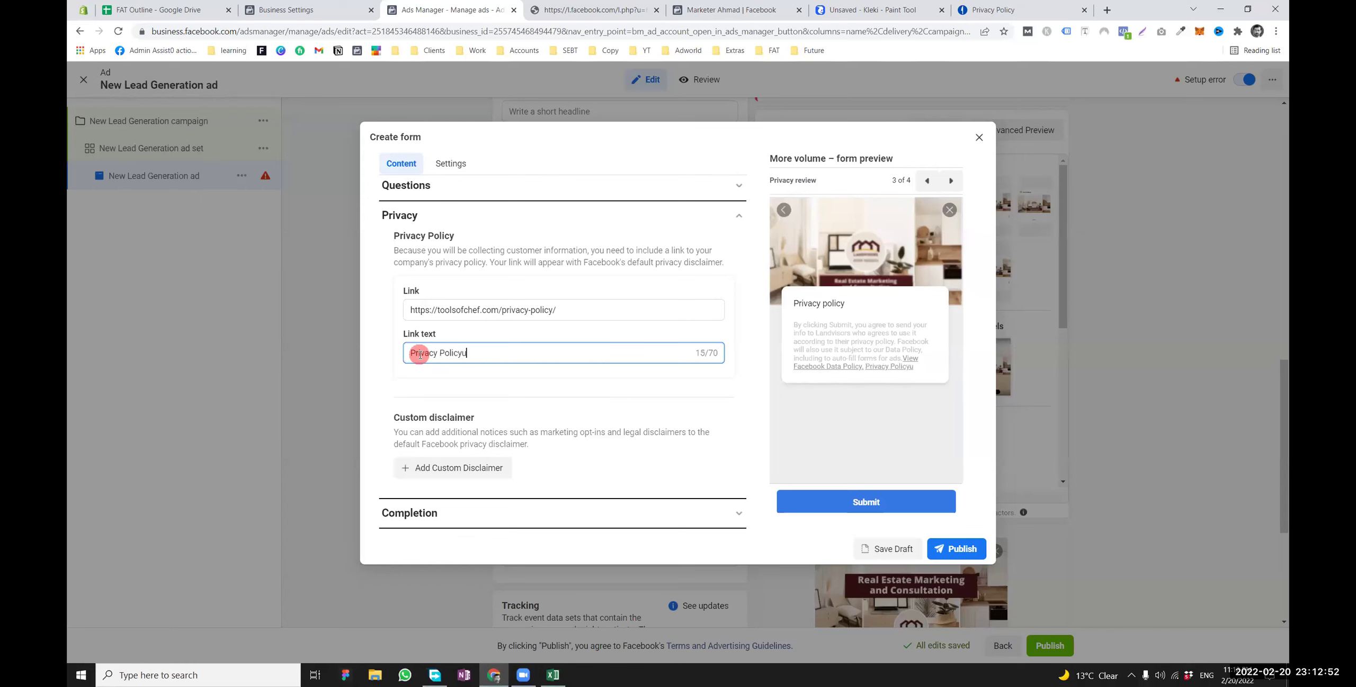
pyautogui.click(583, 370)
# Try adding "ssssssss" to the end of the privacy policy's link text, and remove the extra characters again
pyautogui.click(479, 351)
pyautogui.write('ssssssss')
pyautogui.click(609, 389)
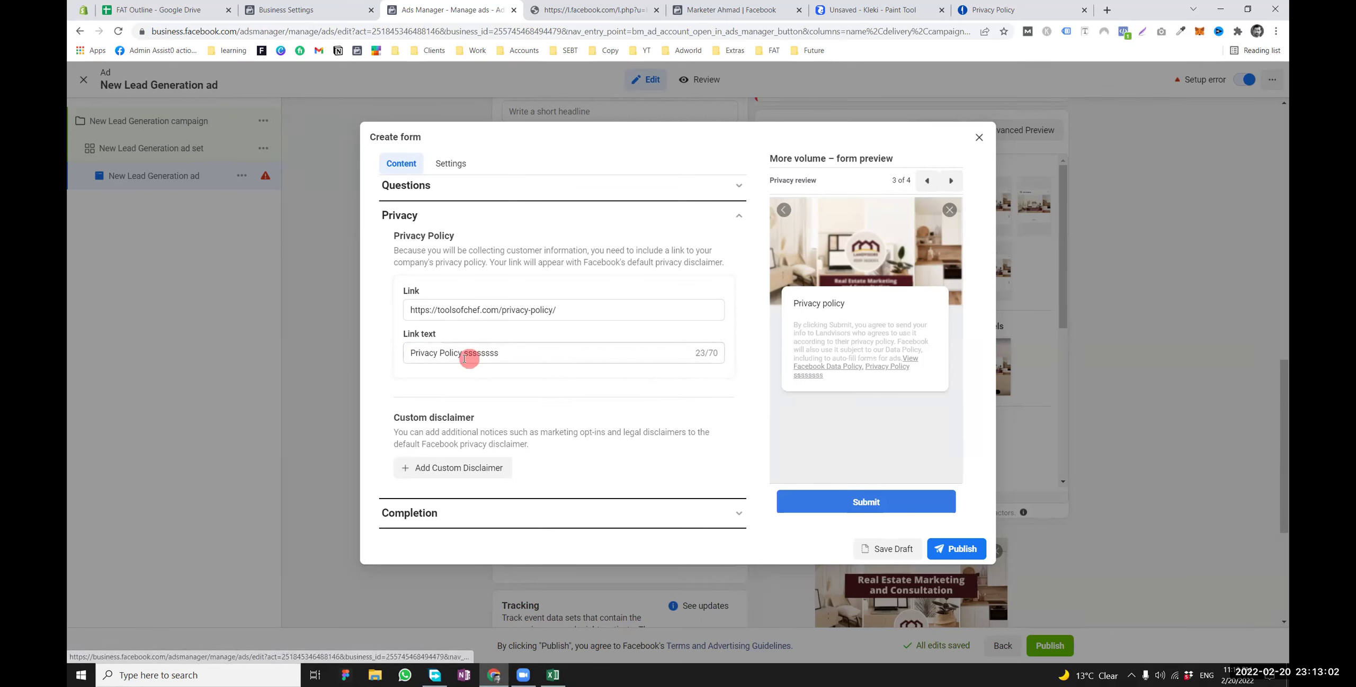
pyautogui.moveTo(459, 353); pyautogui.dragTo(565, 350)
pyautogui.press('BackSpace')
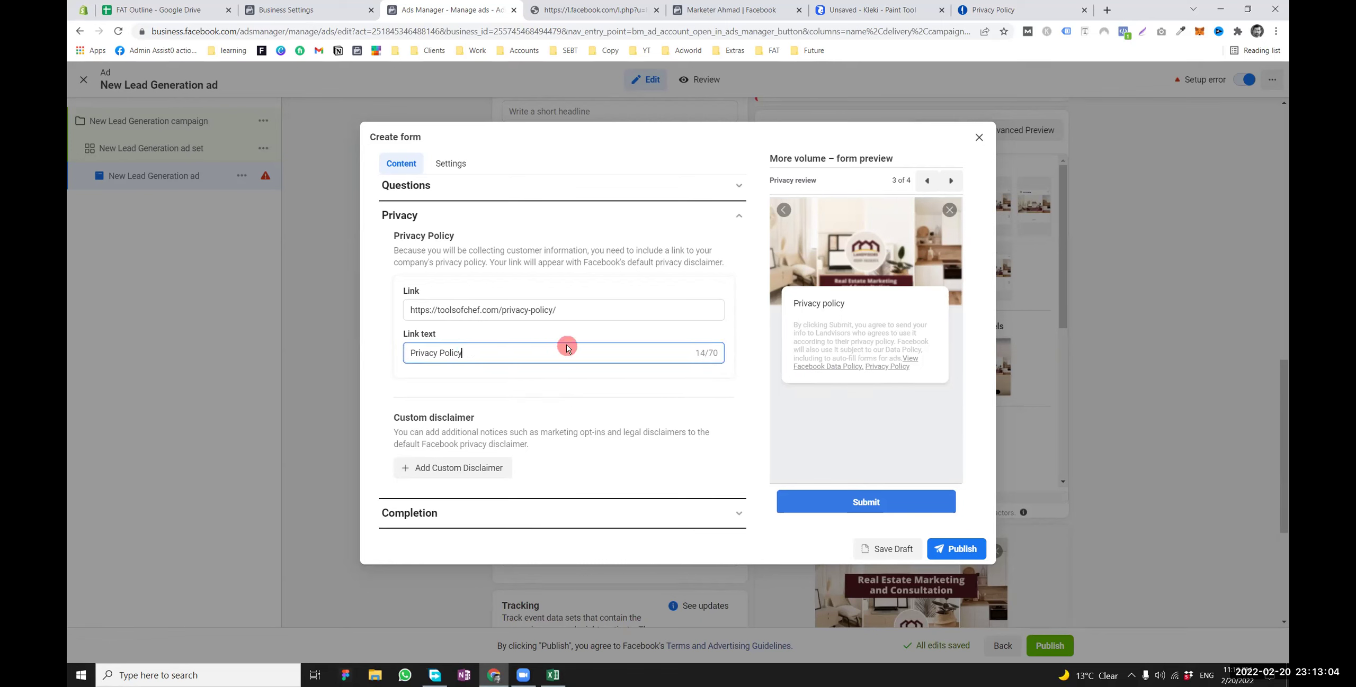
pyautogui.click(662, 374)
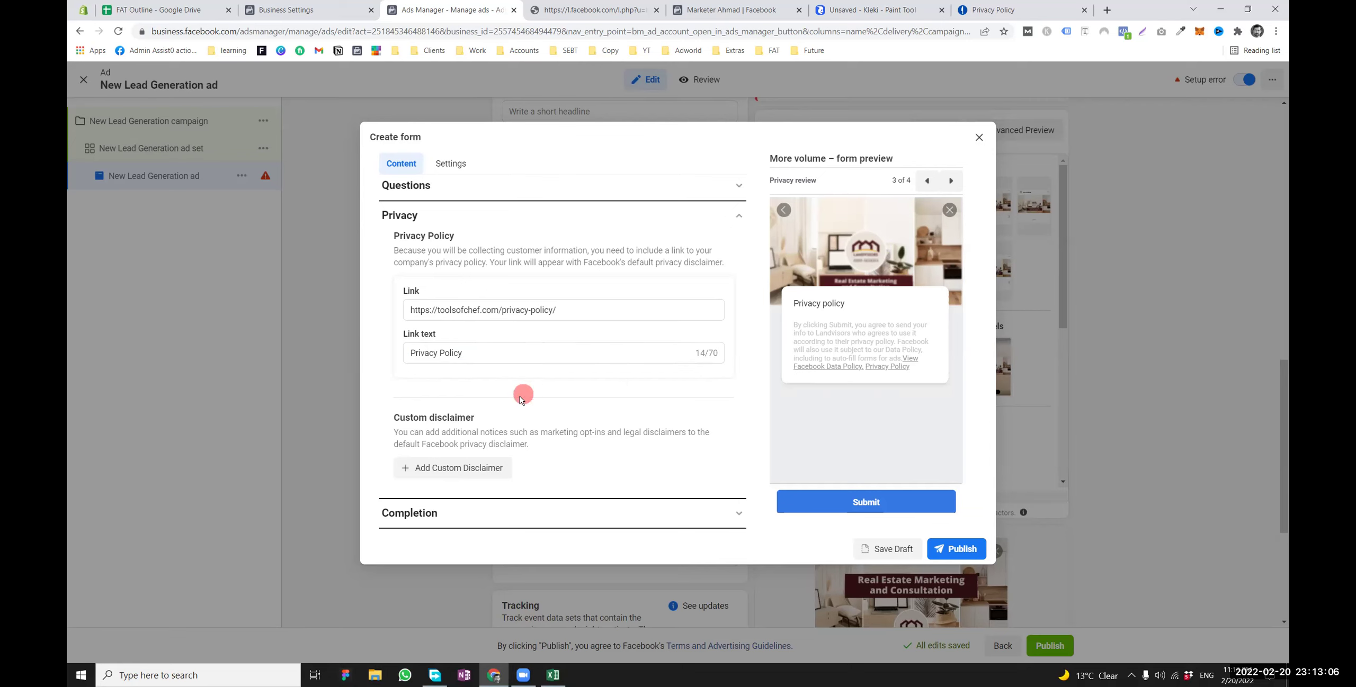
# Examine the Completion section's headline in the form and its preview, rechecking the Questions and Privacy sections
pyautogui.scroll(1, 472, 306)
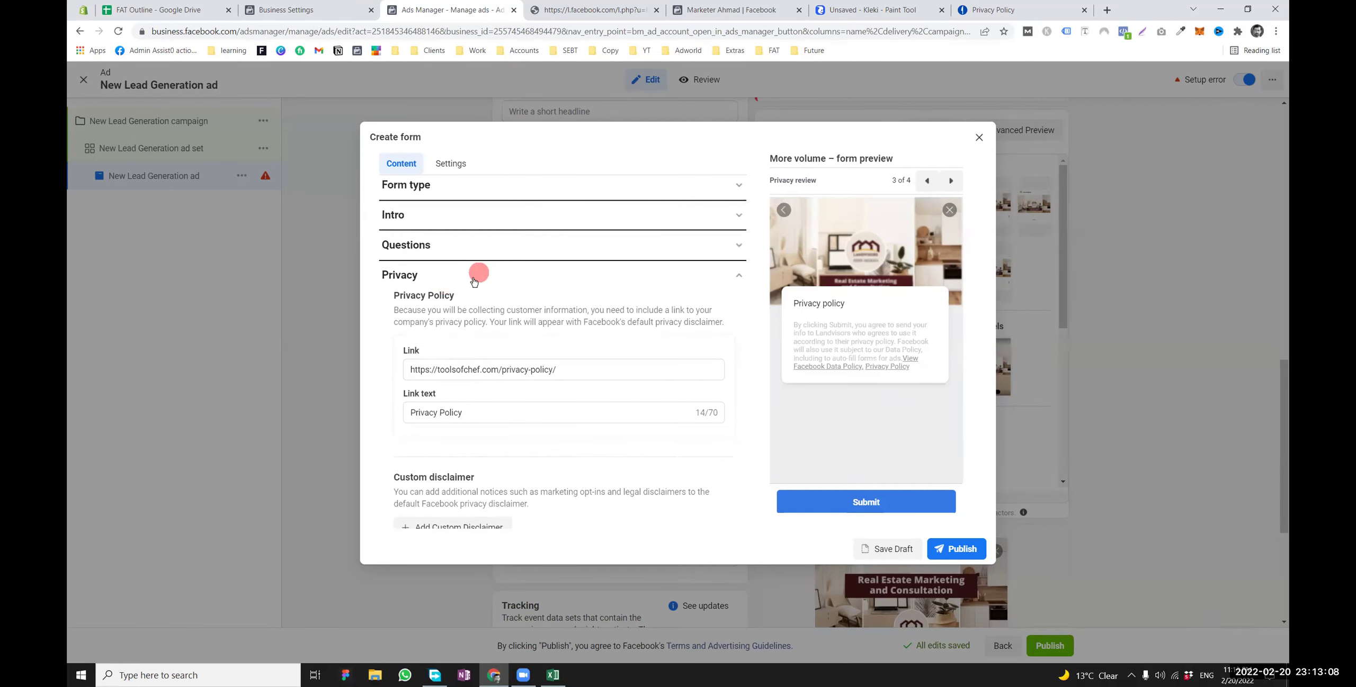
pyautogui.click(433, 279)
pyautogui.click(427, 370)
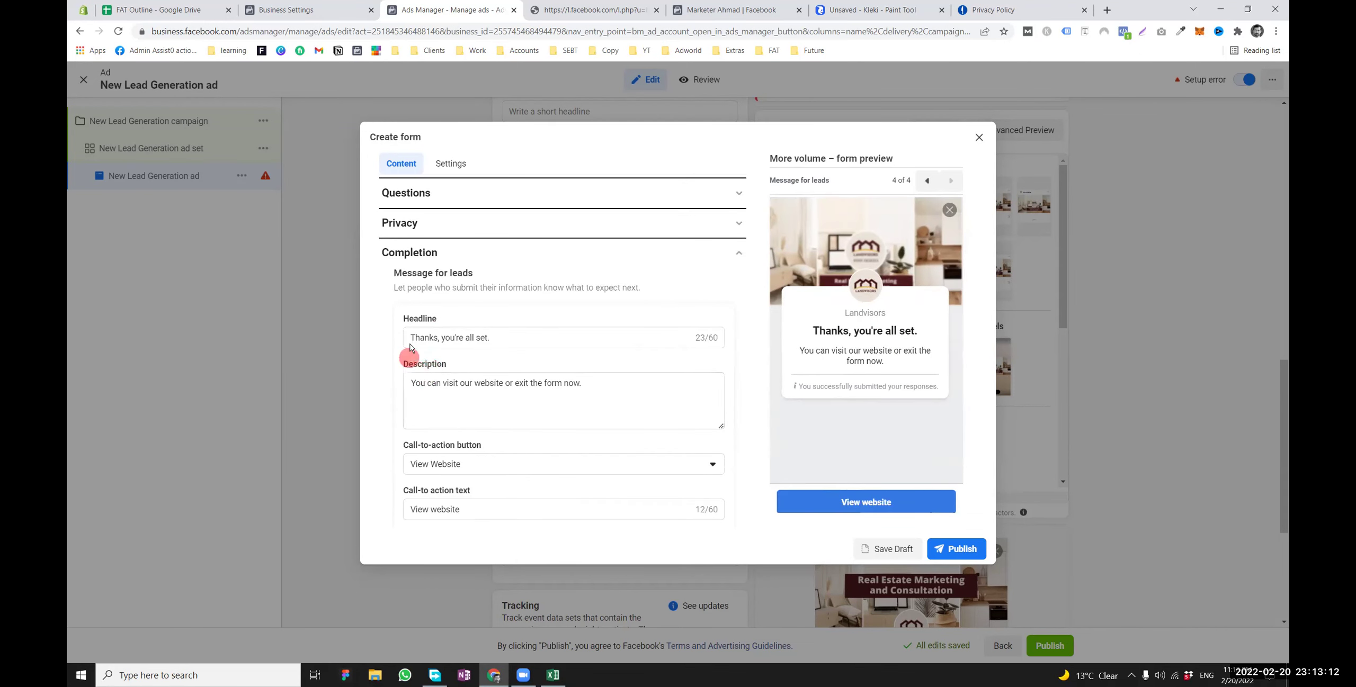
pyautogui.tripleClick(530, 337)
pyautogui.moveTo(822, 331)
pyautogui.mouseDown()
pyautogui.moveTo(887, 361)
pyautogui.moveTo(815, 329)
pyautogui.mouseUp()
pyautogui.scroll(2, 475, 309)
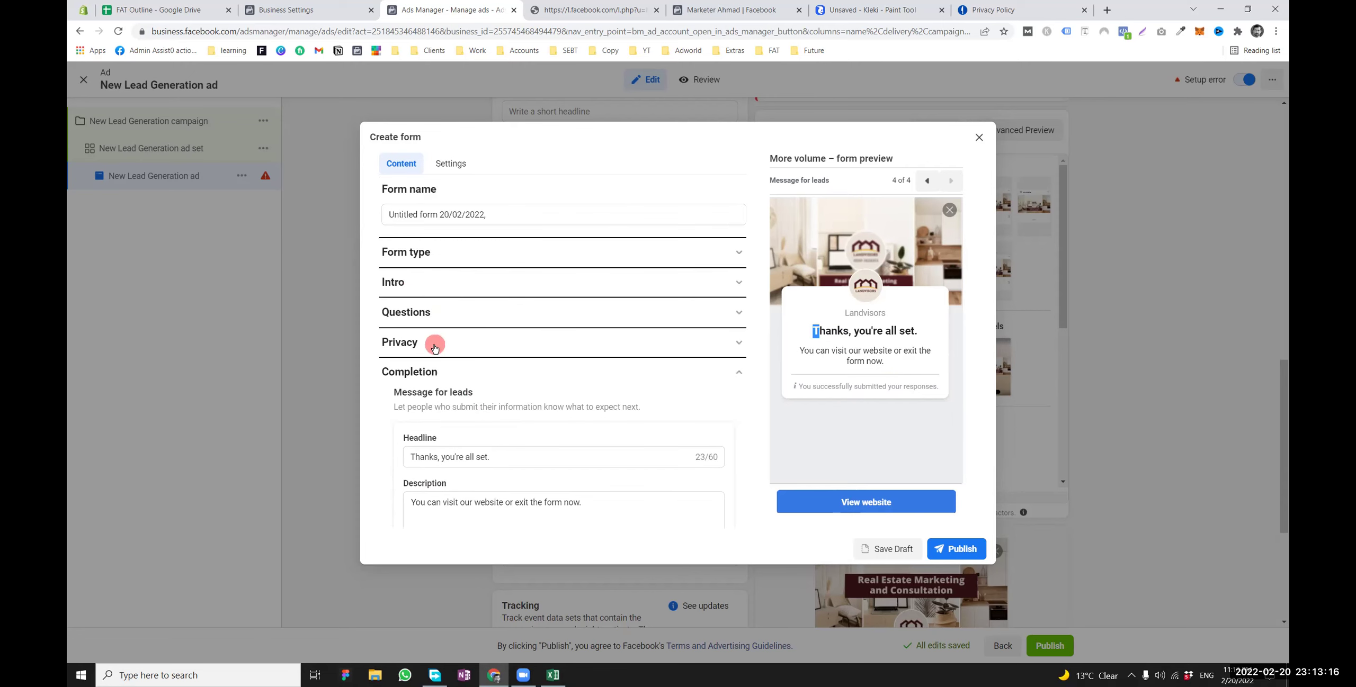
pyautogui.click(438, 314)
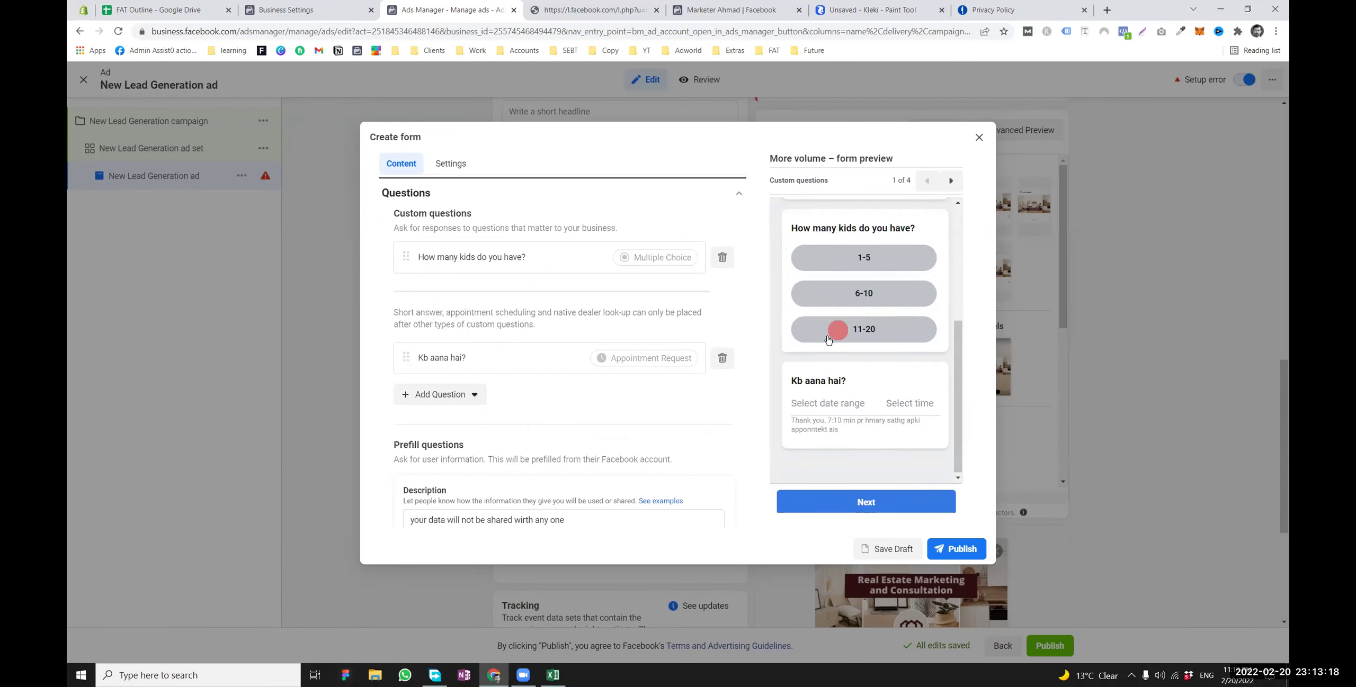
pyautogui.scroll(-5, 466, 397)
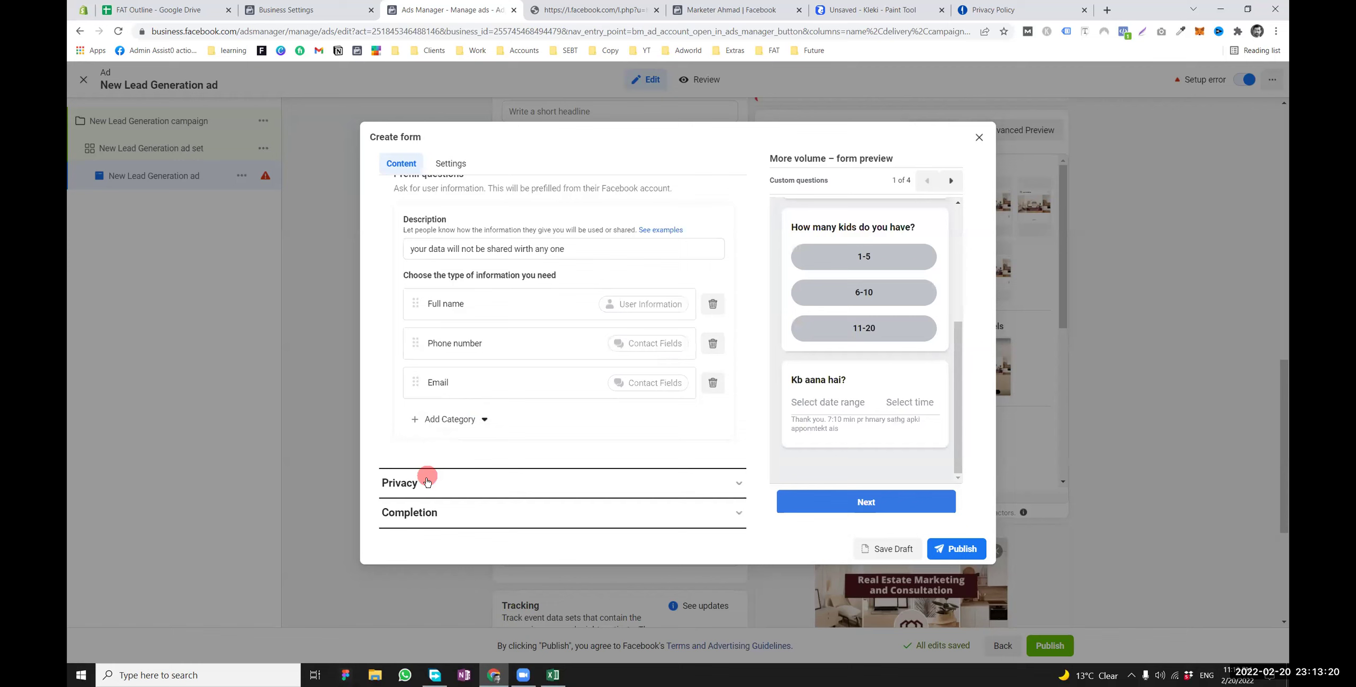
pyautogui.click(427, 482)
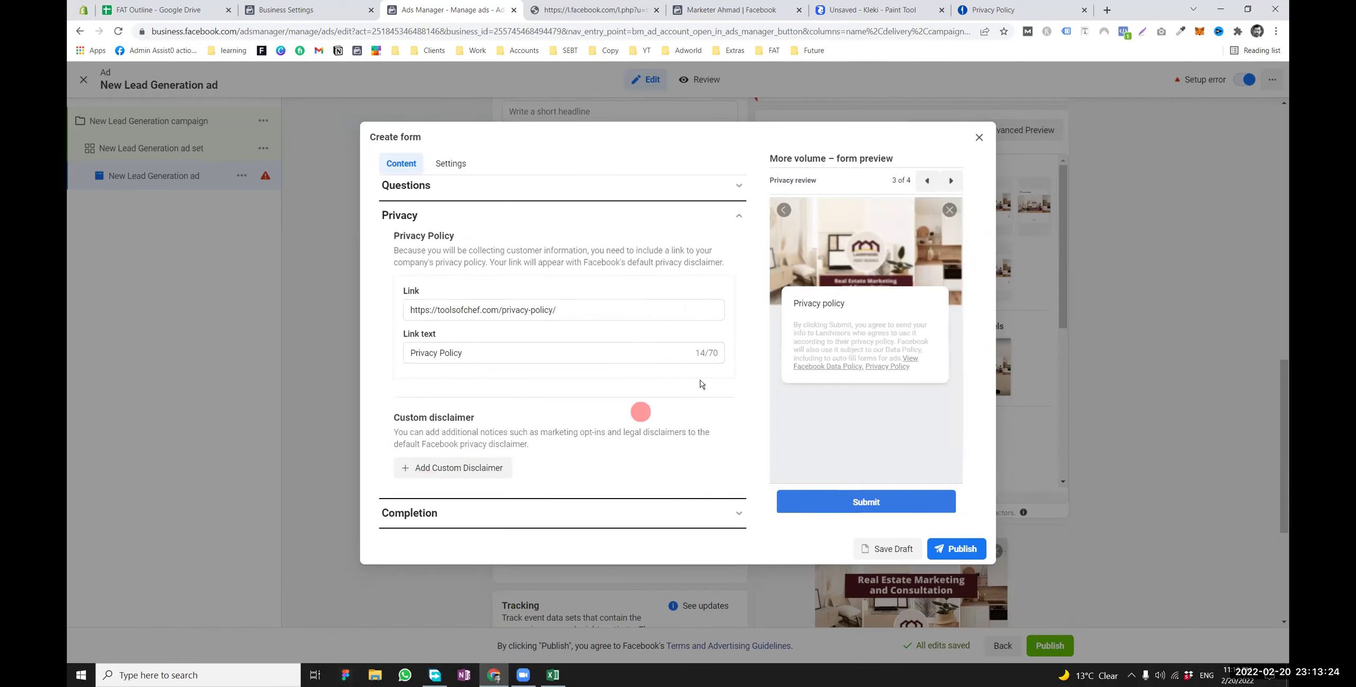
pyautogui.click(473, 510)
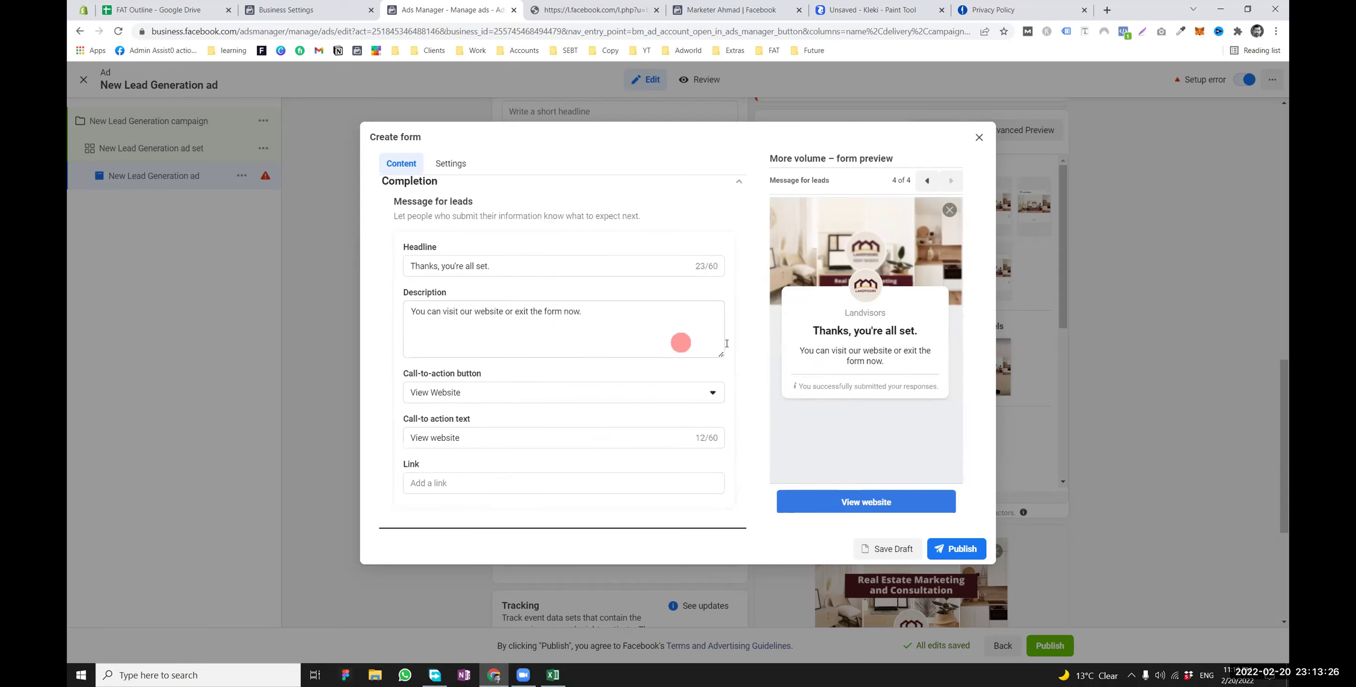
pyautogui.moveTo(514, 263); pyautogui.dragTo(414, 264)
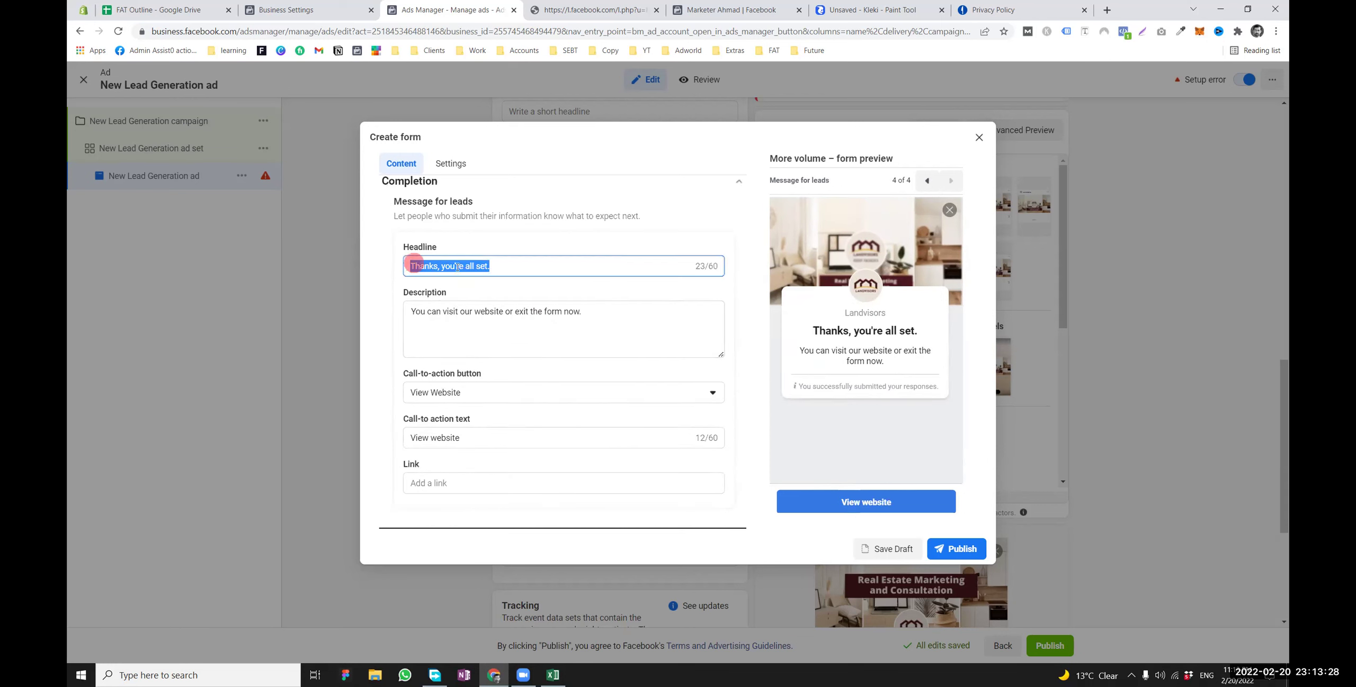
pyautogui.tripleClick(549, 264)
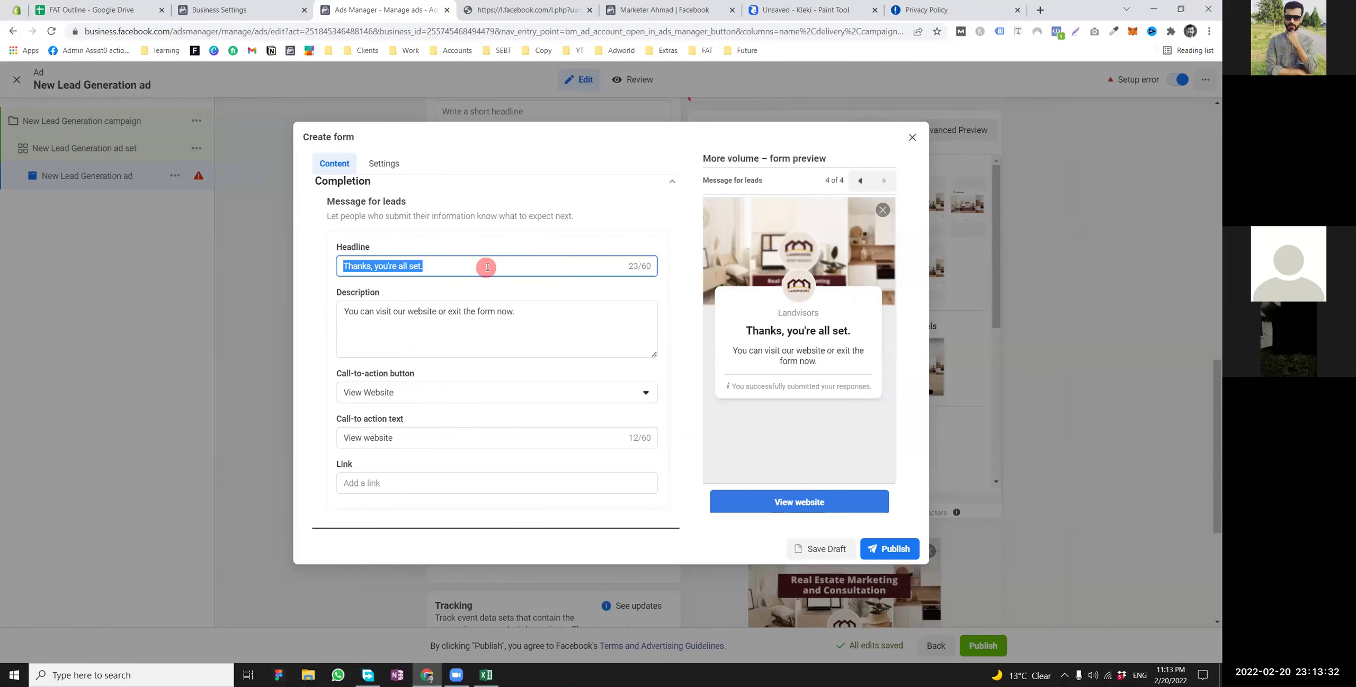
# Append the sample text "sdasd asd asd as das dsa dsa dsd" to the completion message's description
pyautogui.moveTo(588, 312); pyautogui.dragTo(404, 312)
pyautogui.click(586, 323)
pyautogui.write('sdasd asd asd as das dsa d')
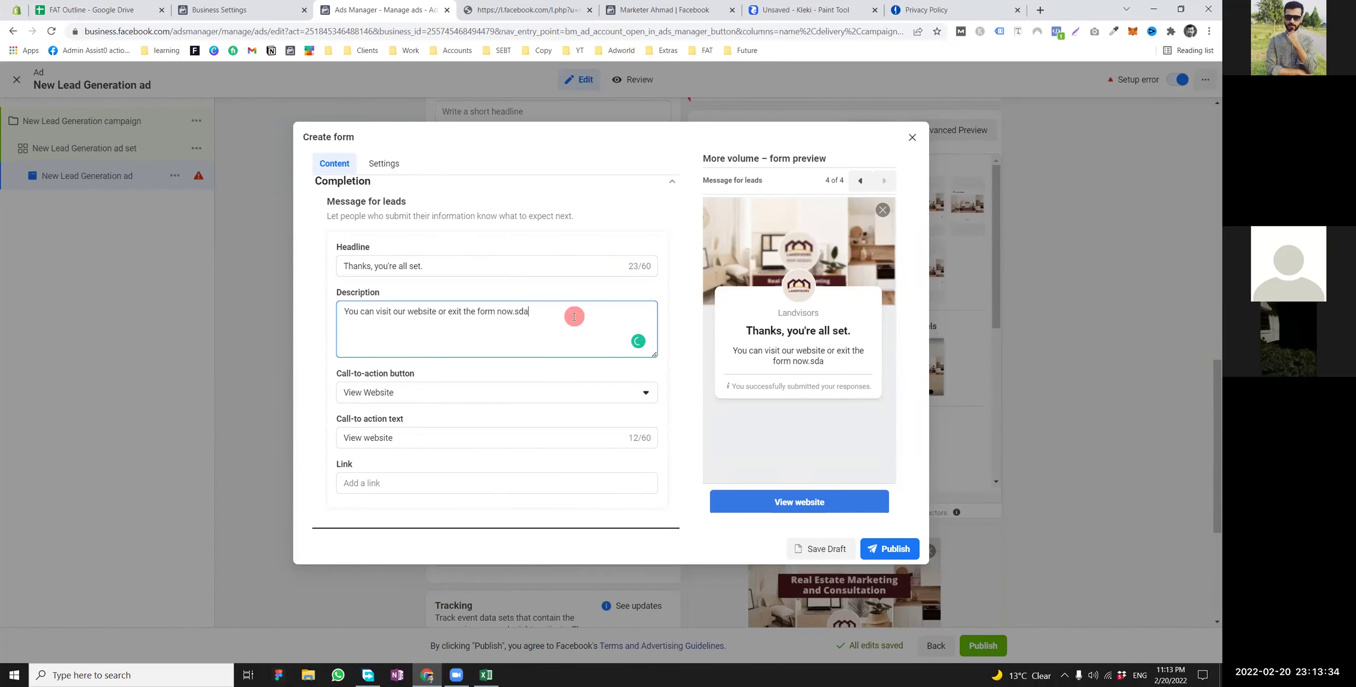
pyautogui.write('sa dsd')
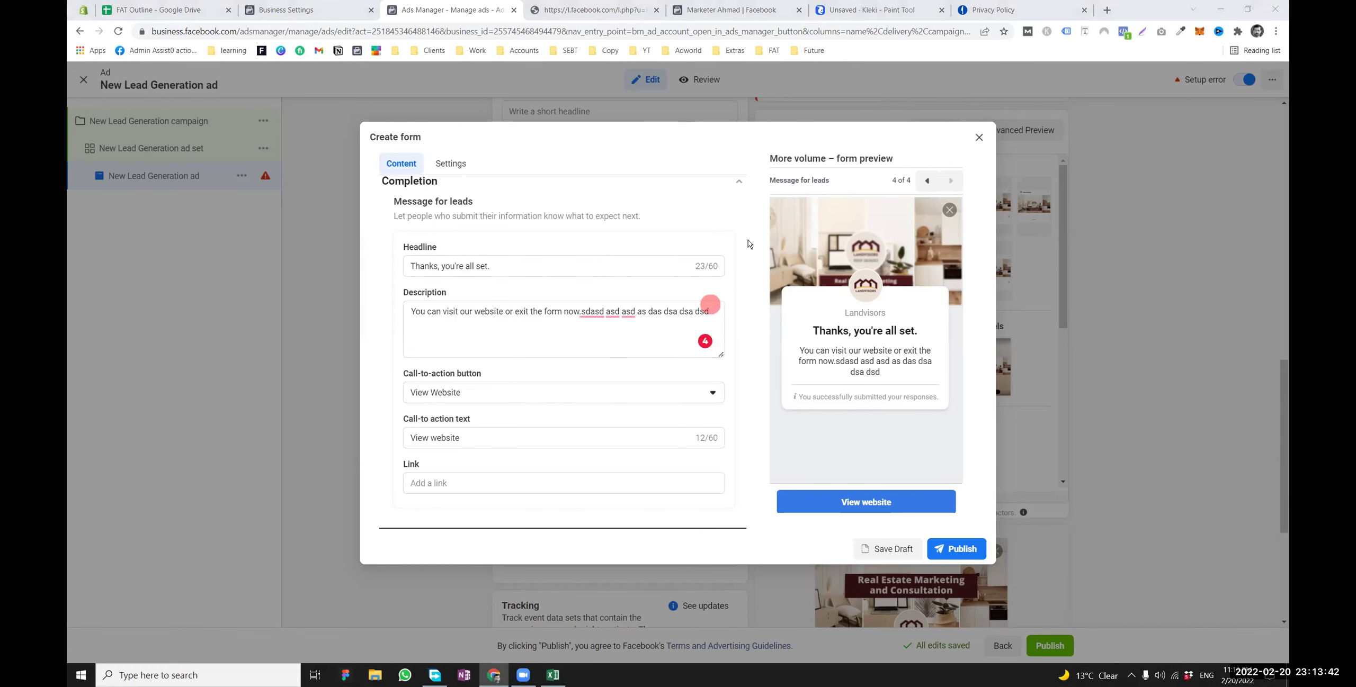
pyautogui.click(318, 244)
pyautogui.click(740, 180)
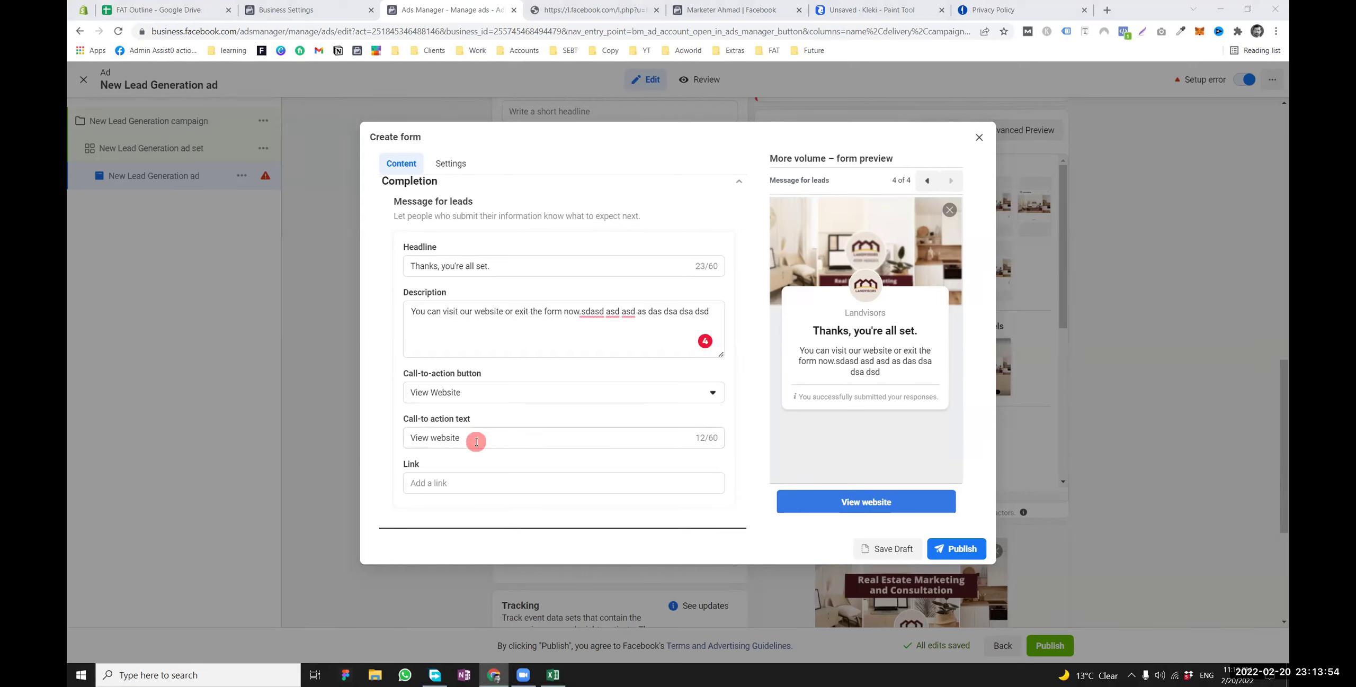
pyautogui.click(434, 482)
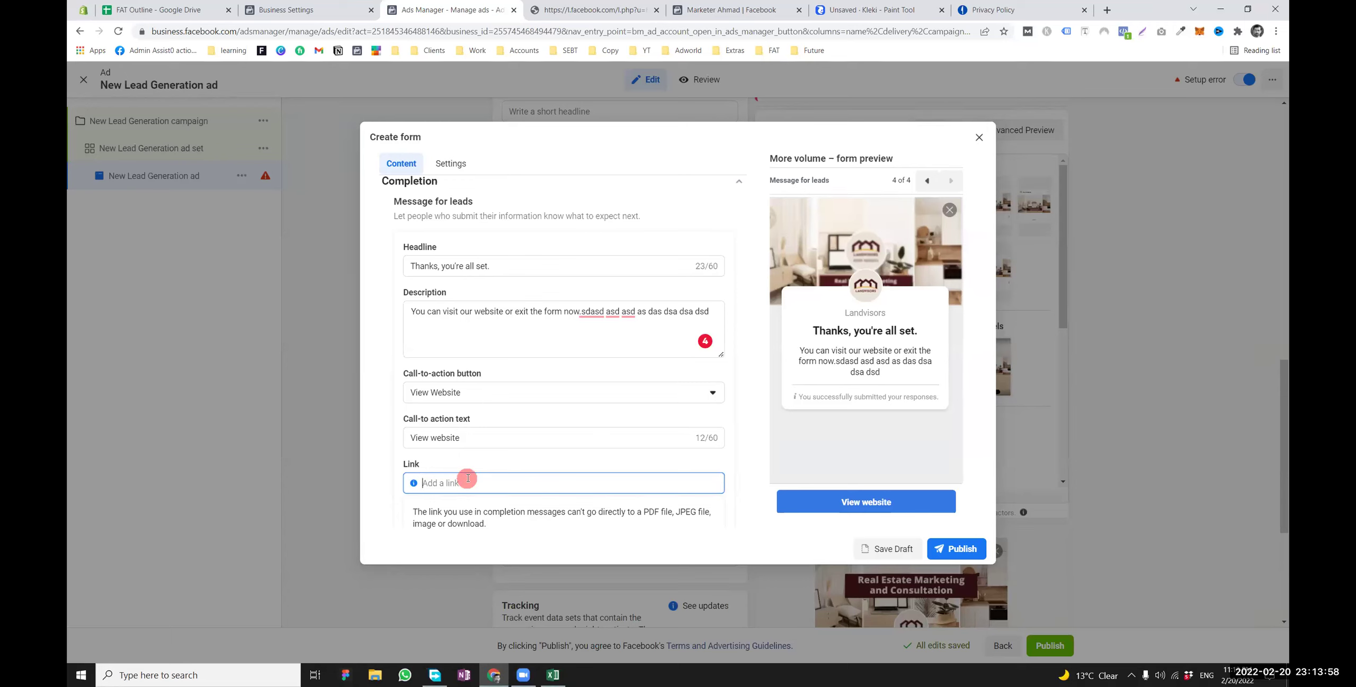
pyautogui.write('www')
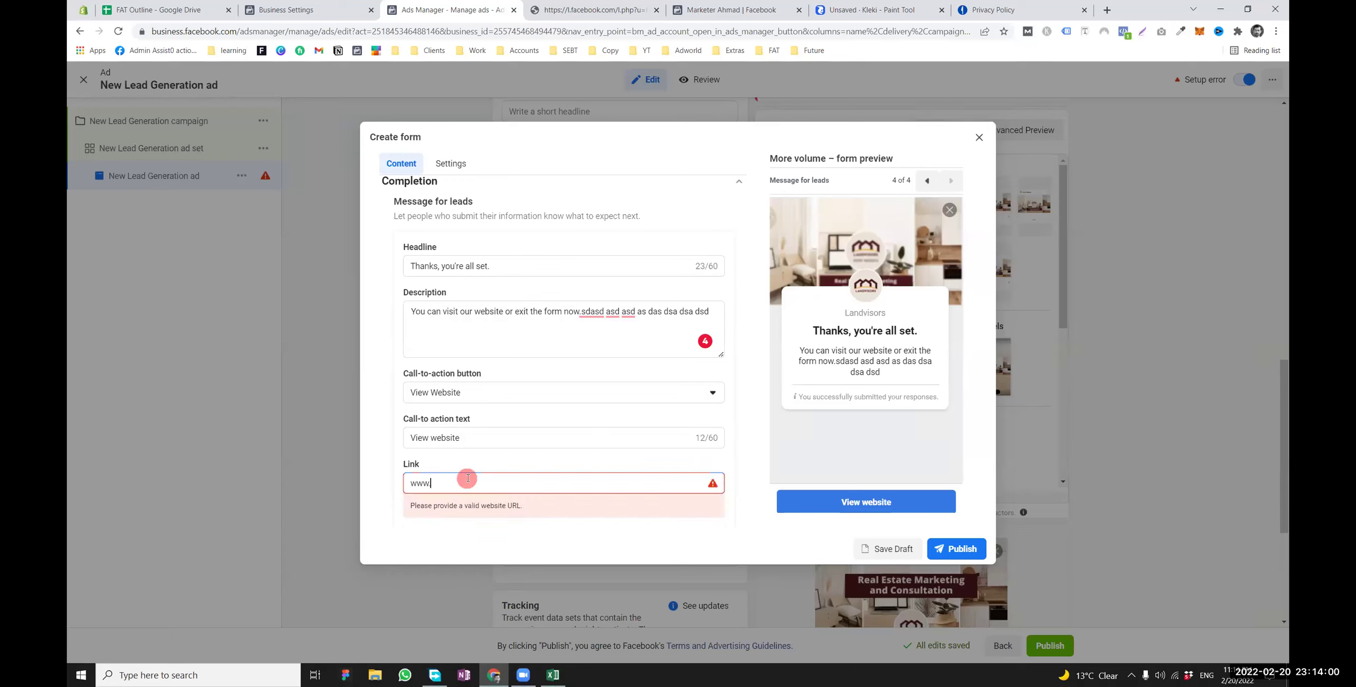
pyautogui.write('.abc.com')
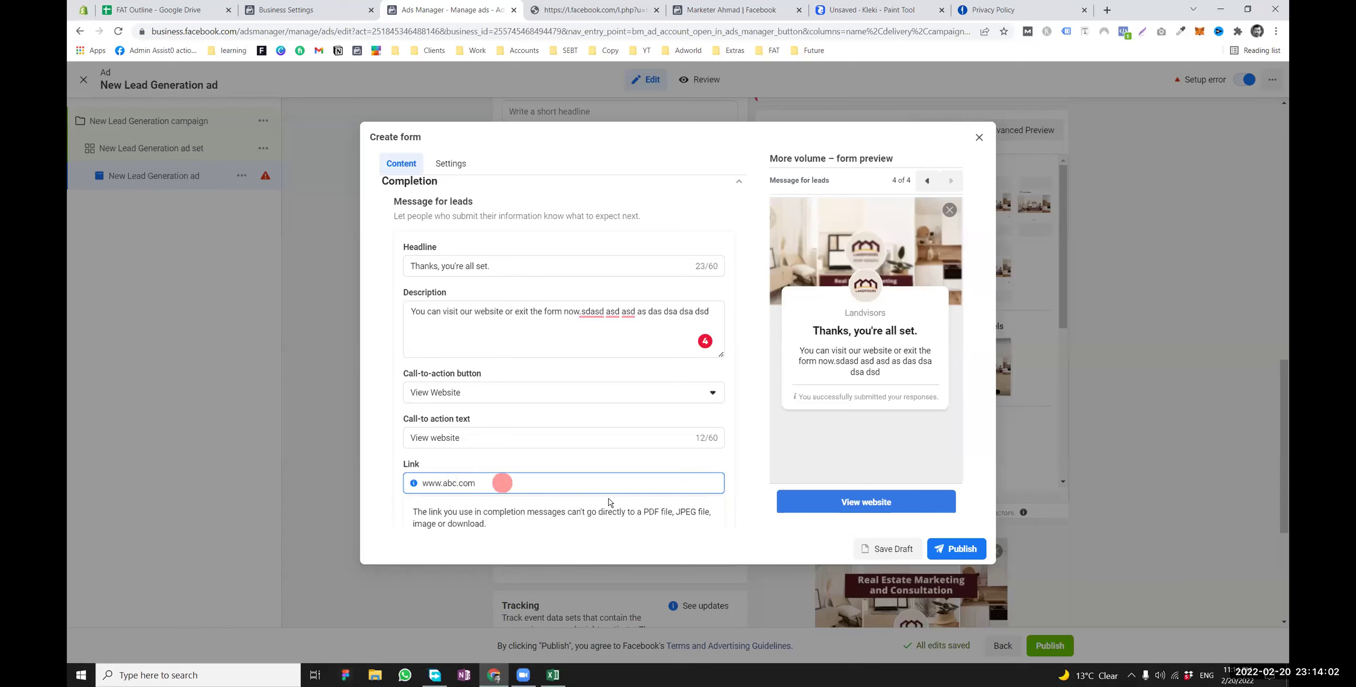
# Set the completion message's call-to-action text to "Hi Click Me" and compare it with the preview's button
pyautogui.moveTo(479, 437); pyautogui.dragTo(409, 439)
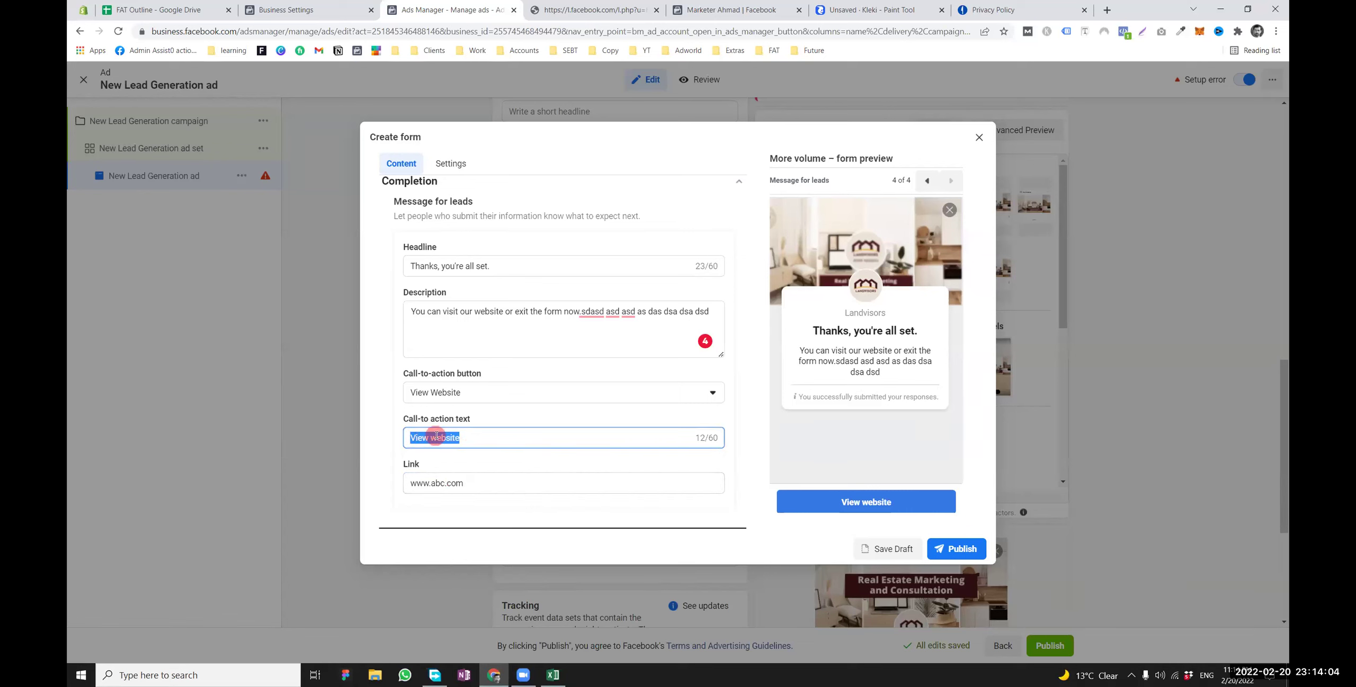
pyautogui.write('Hi')
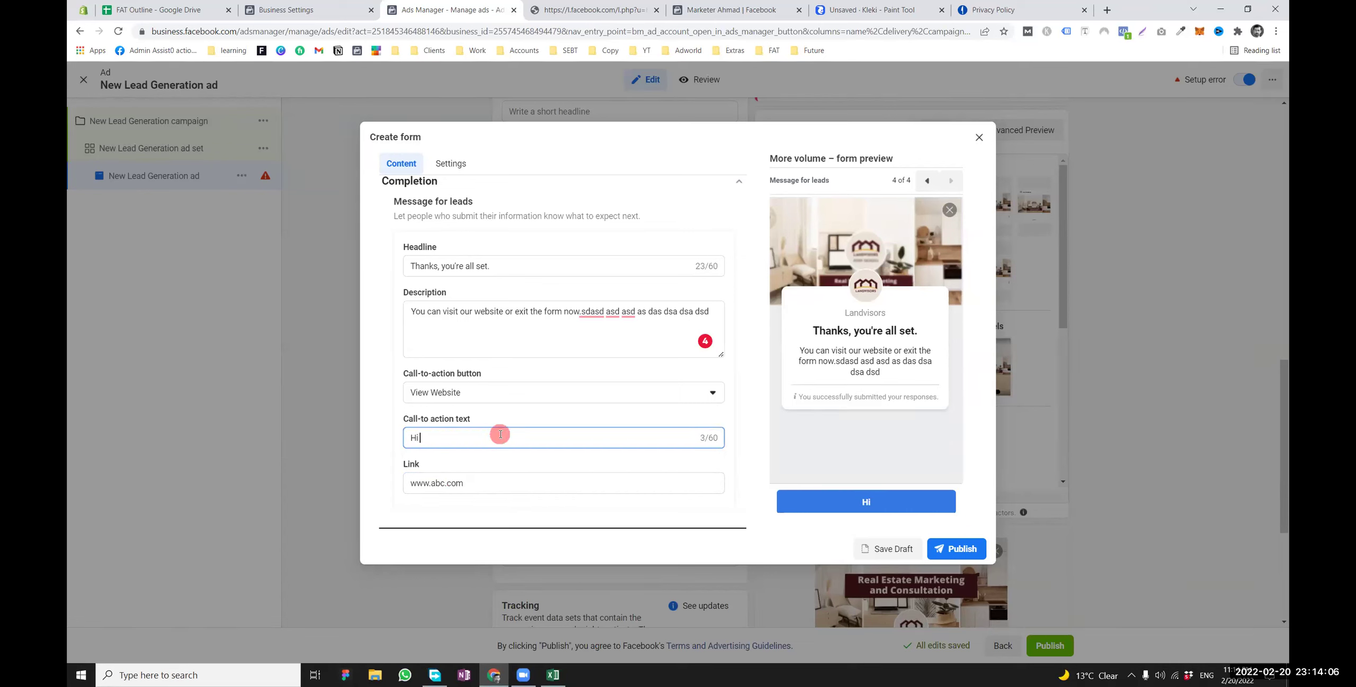
pyautogui.write(' Click Me')
pyautogui.moveTo(469, 438); pyautogui.dragTo(363, 438)
pyautogui.moveTo(499, 418); pyautogui.dragTo(395, 438)
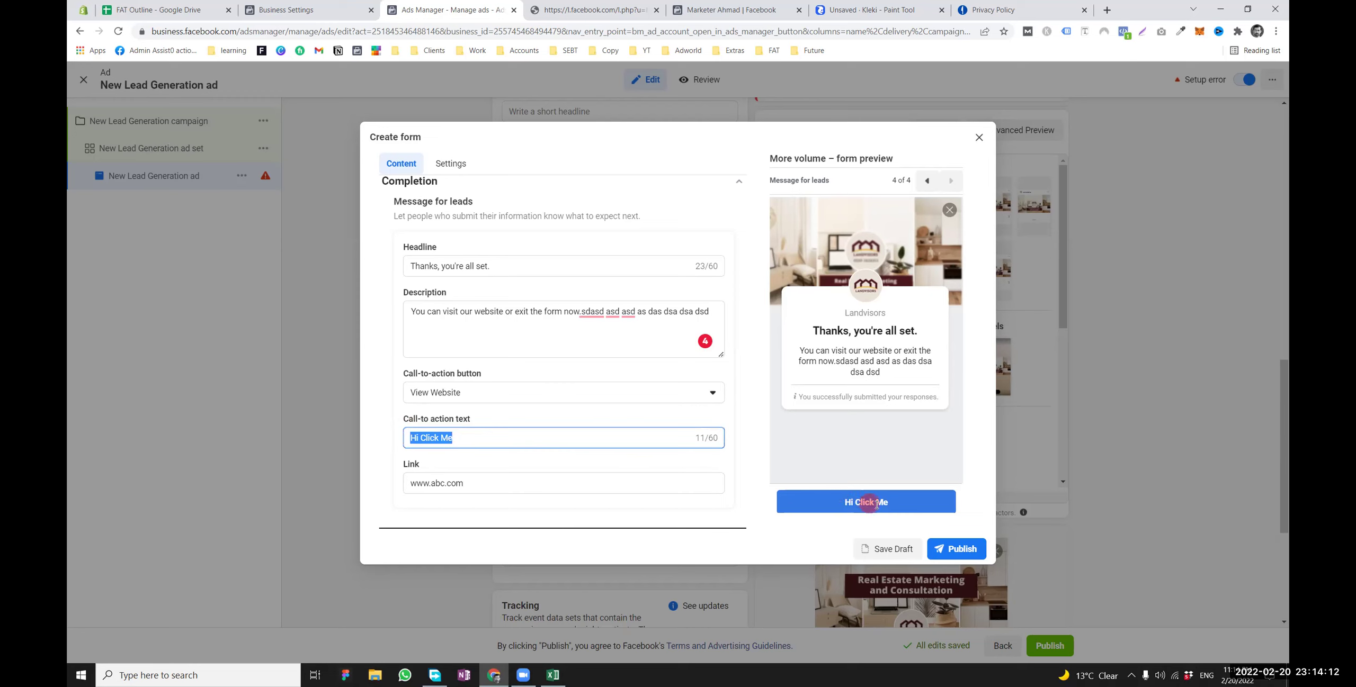
# Change the completion message's call-to-action button to Download
pyautogui.click(466, 392)
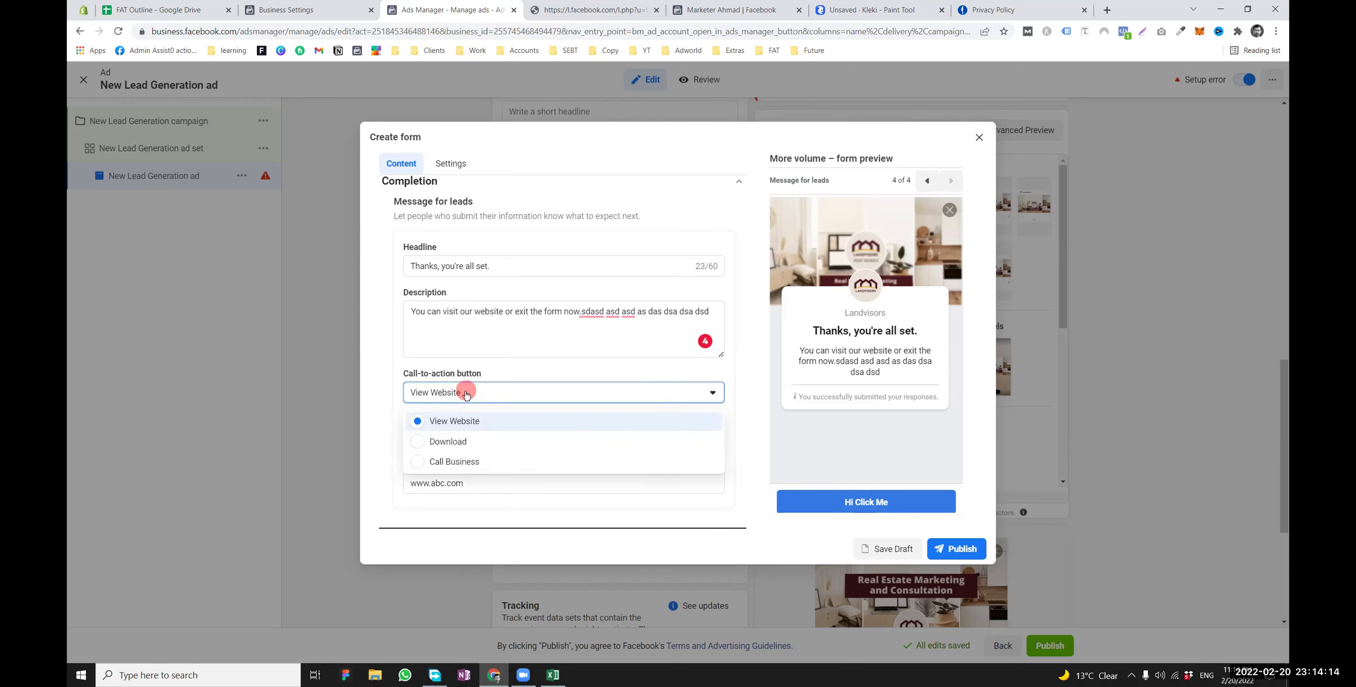
pyautogui.click(445, 441)
pyautogui.click(459, 420)
pyautogui.click(464, 447)
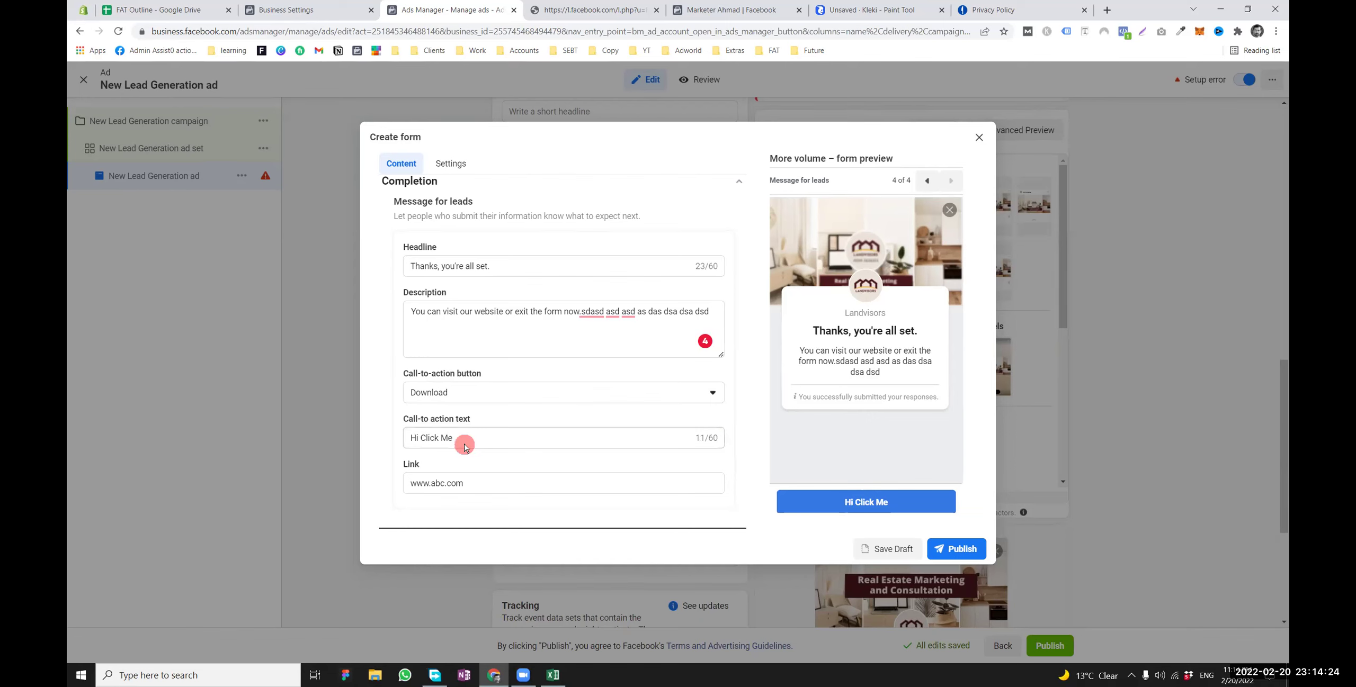
# Review the form's Intro greeting, custom questions and prefill fields, and the completion message in the preview
pyautogui.scroll(4, 514, 366)
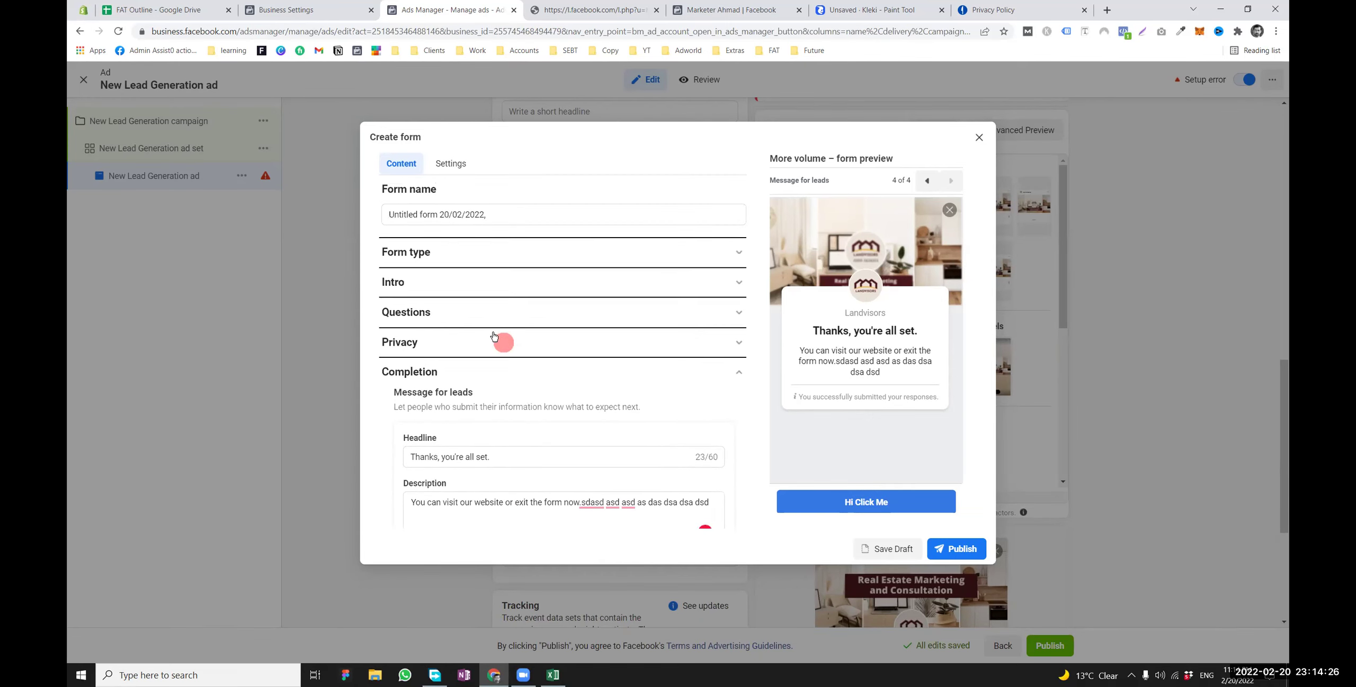
pyautogui.click(436, 274)
pyautogui.scroll(-4, 435, 328)
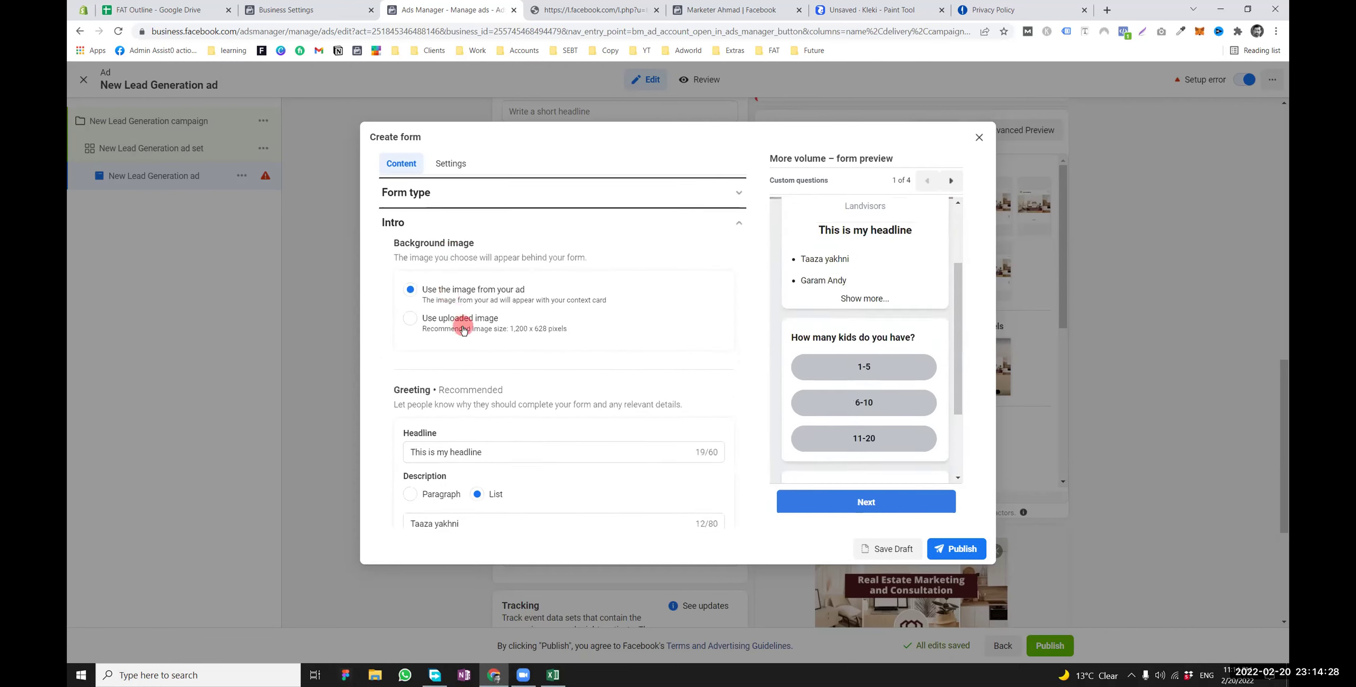
pyautogui.scroll(4, 461, 318)
pyautogui.scroll(-4, 450, 286)
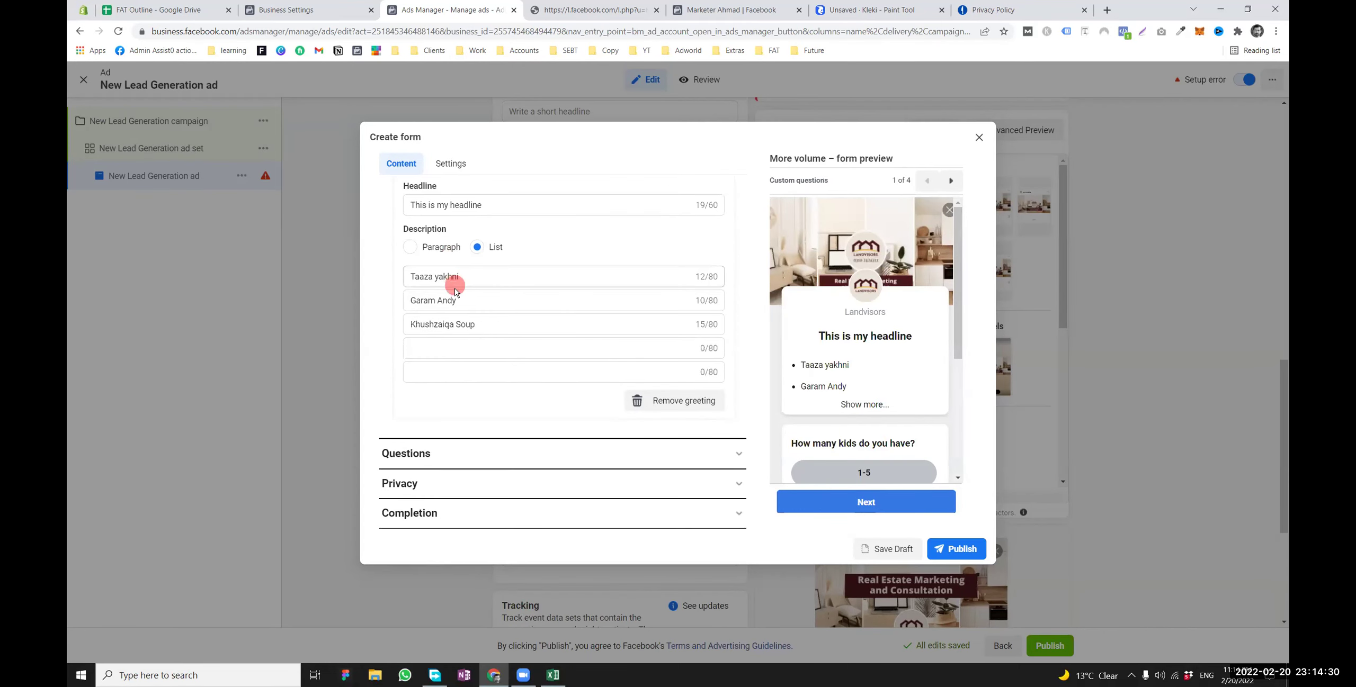
pyautogui.click(427, 444)
pyautogui.scroll(-2, 458, 382)
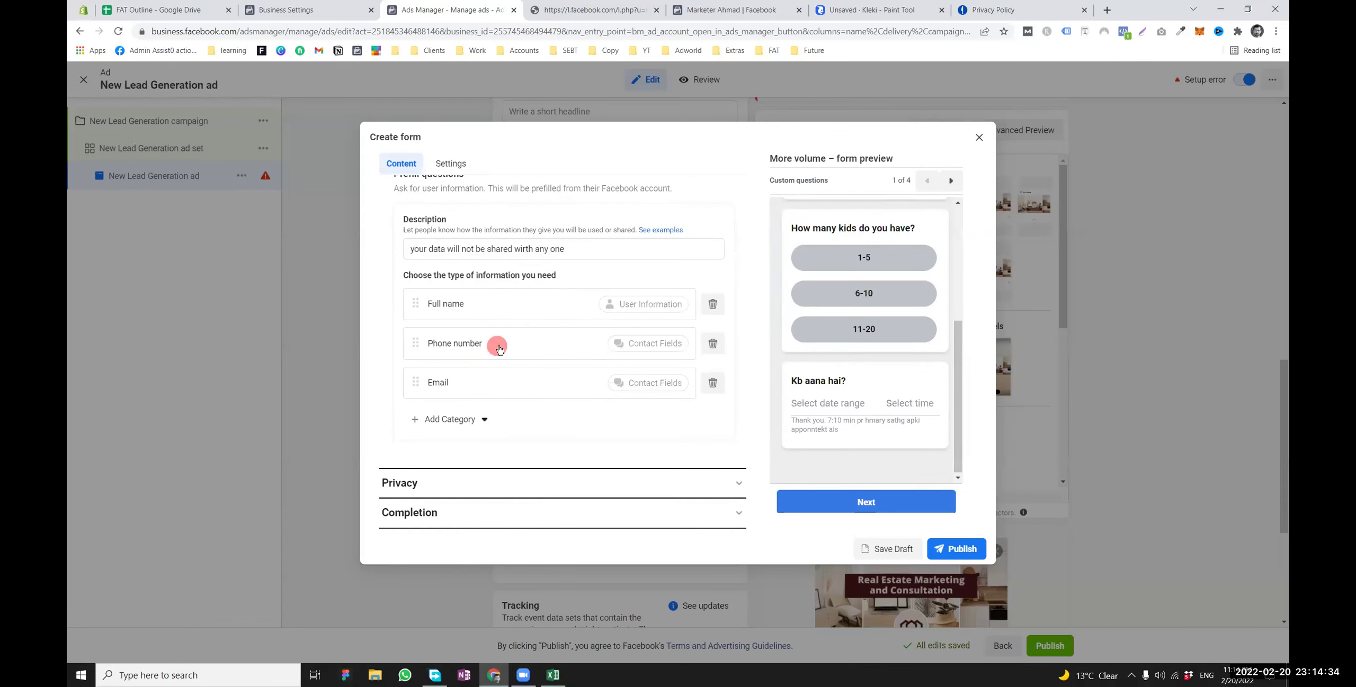
pyautogui.moveTo(466, 389); pyautogui.dragTo(427, 385)
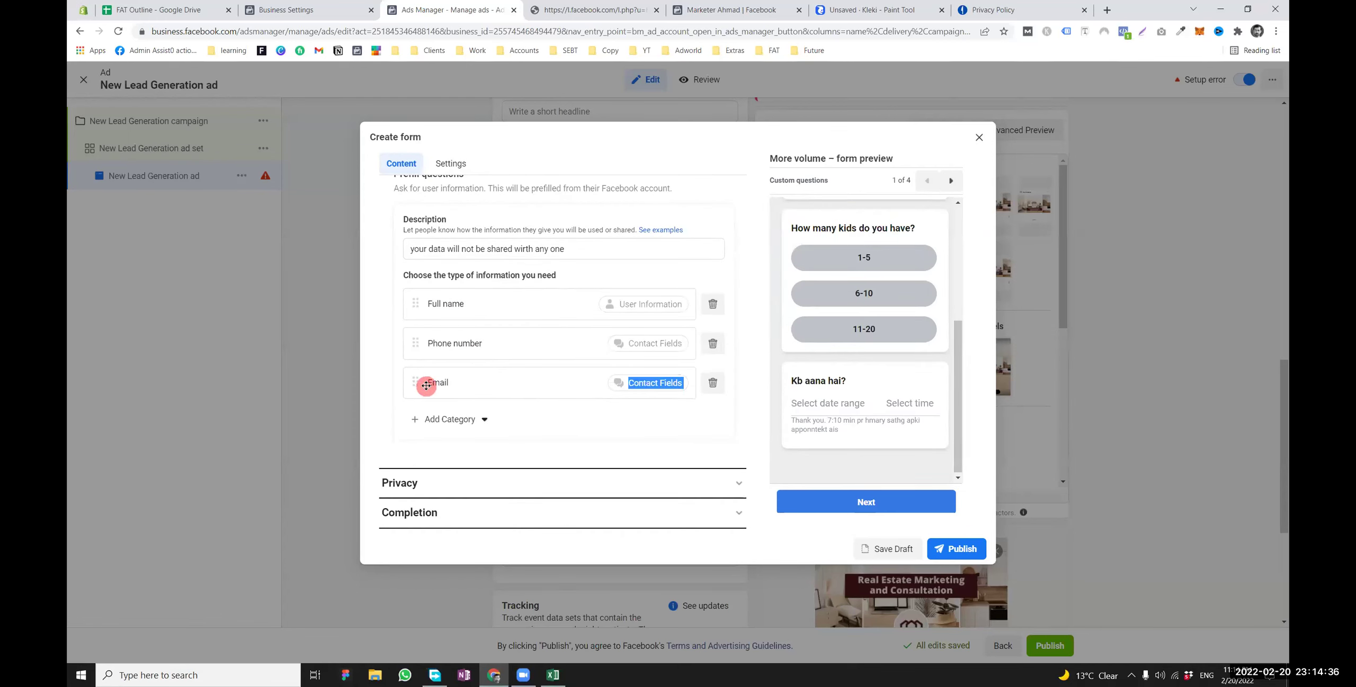
pyautogui.moveTo(469, 302); pyautogui.dragTo(426, 302)
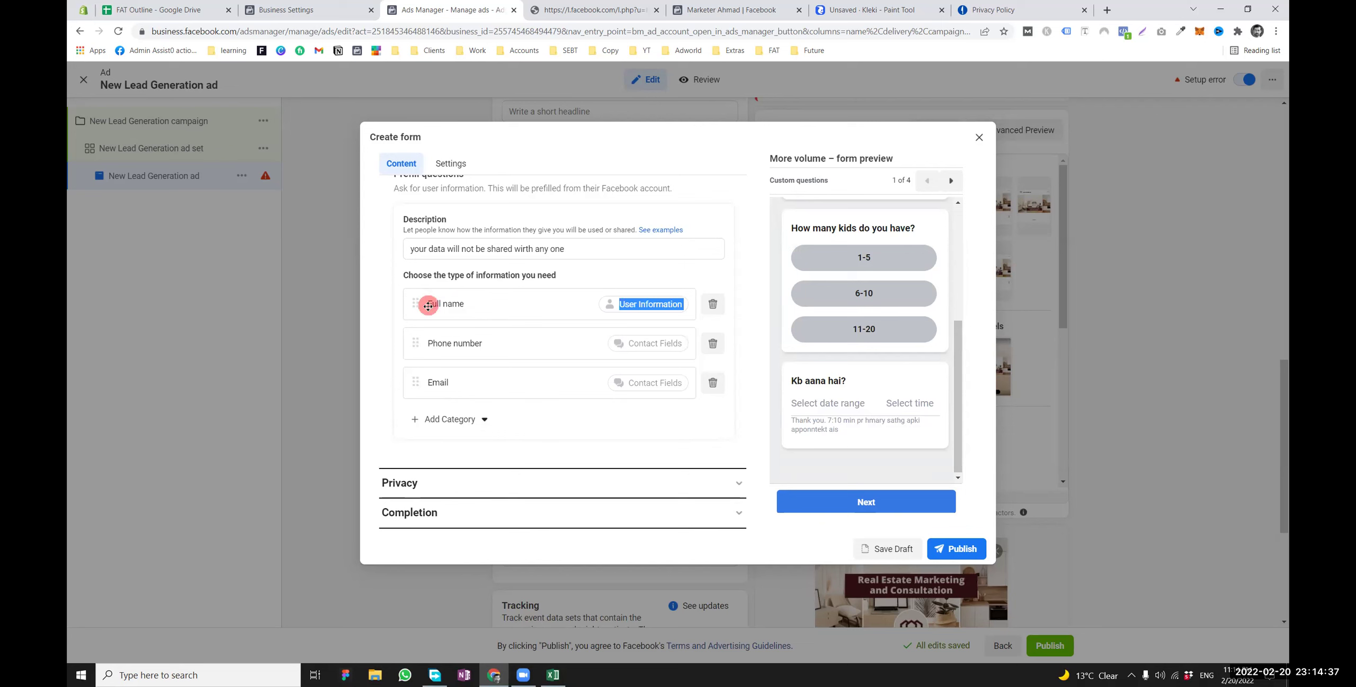
pyautogui.click(439, 512)
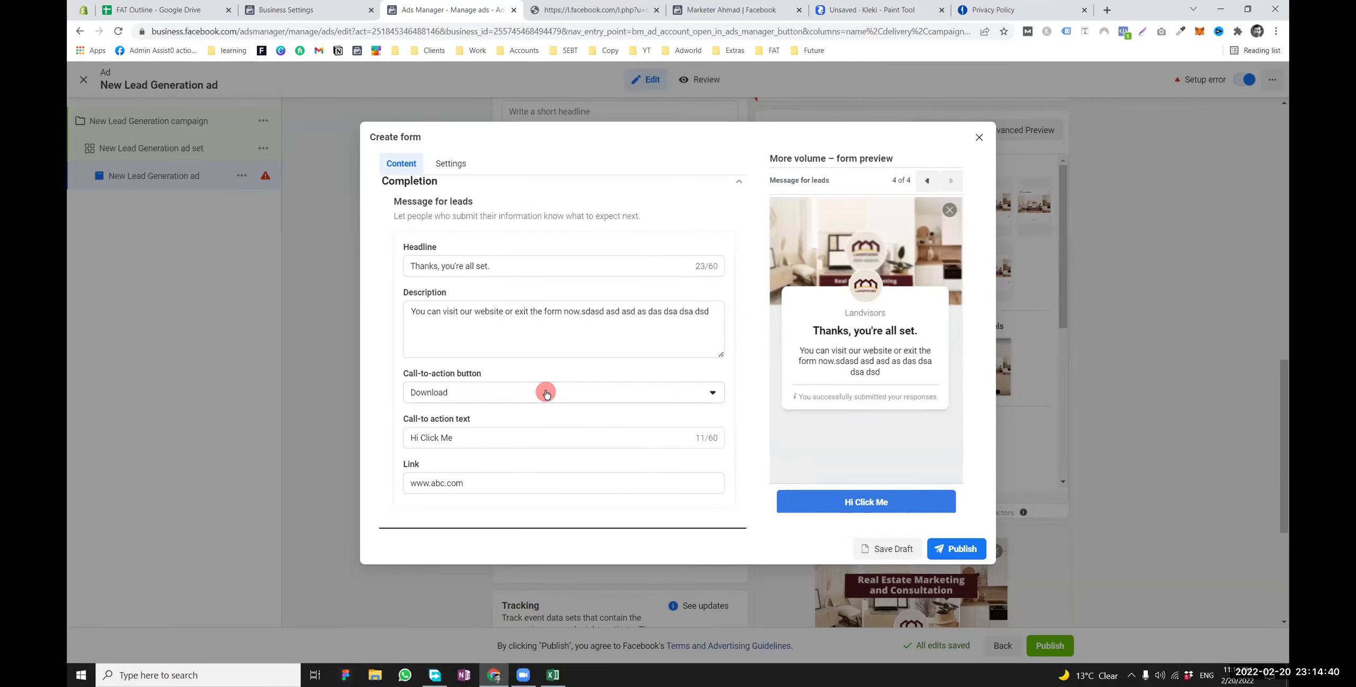
pyautogui.moveTo(829, 351); pyautogui.dragTo(882, 373)
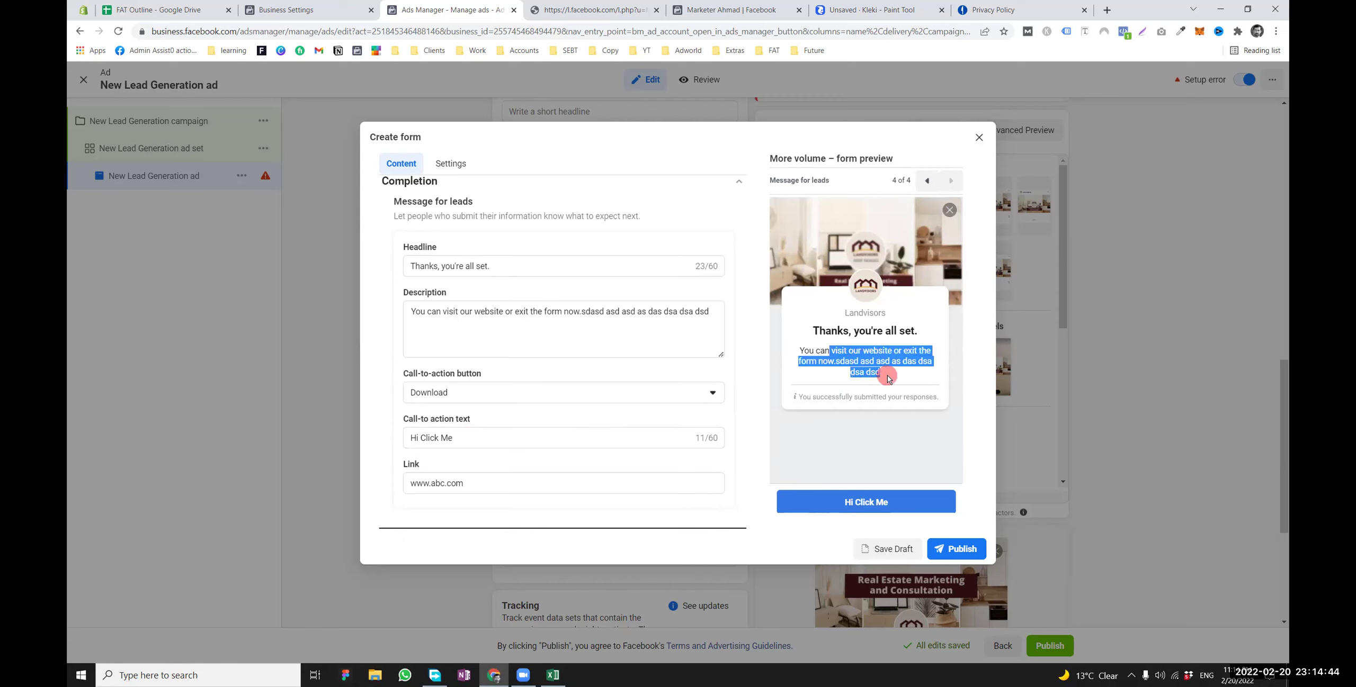
# Keep Download as the completion message's call-to-action button and replace its call-to-action text with "Dowmload"
pyautogui.click(431, 392)
pyautogui.click(427, 439)
pyautogui.press('Tab')
pyautogui.write('D')
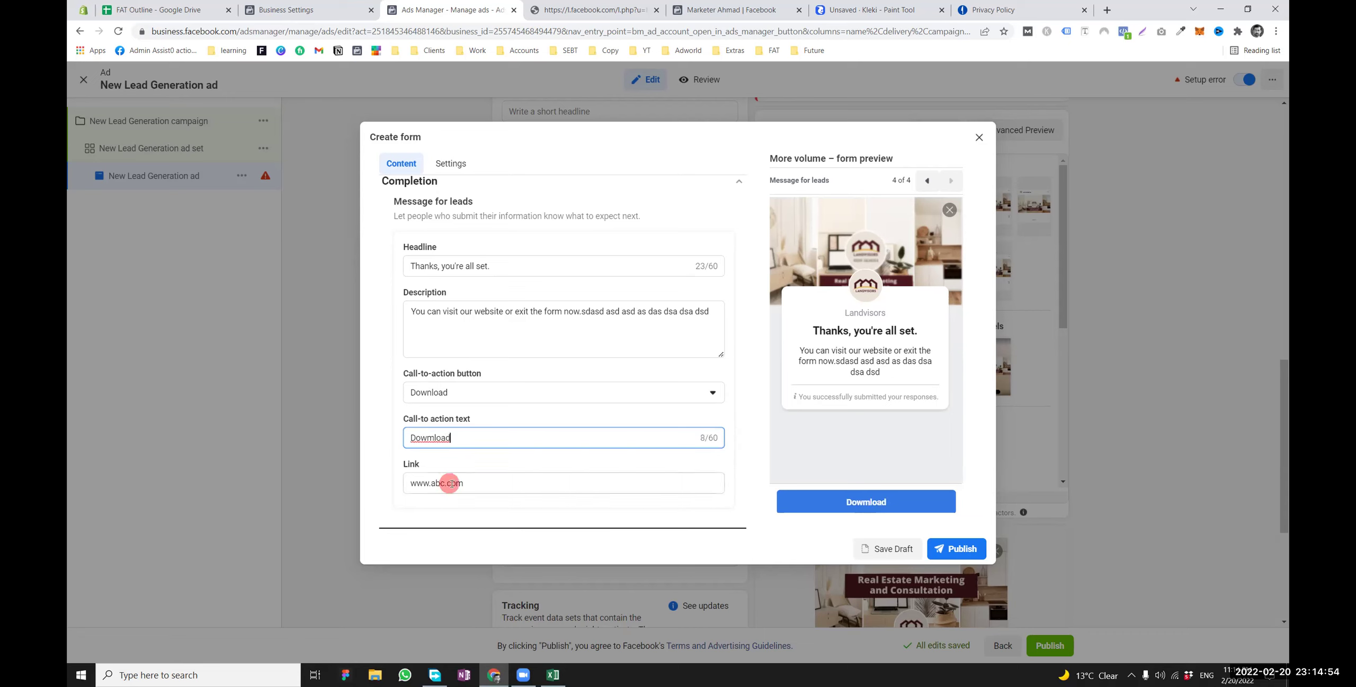
# Inspect the completion message's link field and its link restrictions alongside the call-to-action settings and preview
pyautogui.moveTo(468, 481); pyautogui.dragTo(406, 476)
pyautogui.click(481, 491)
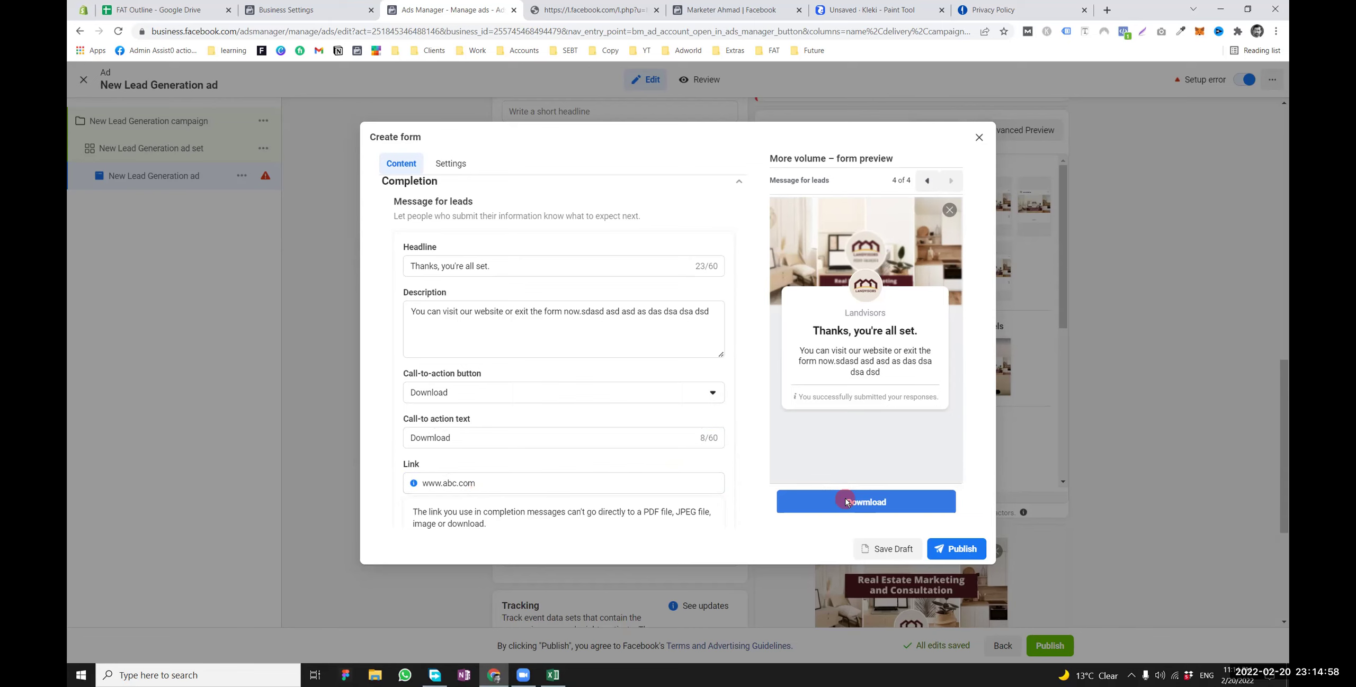
pyautogui.scroll(3, 630, 414)
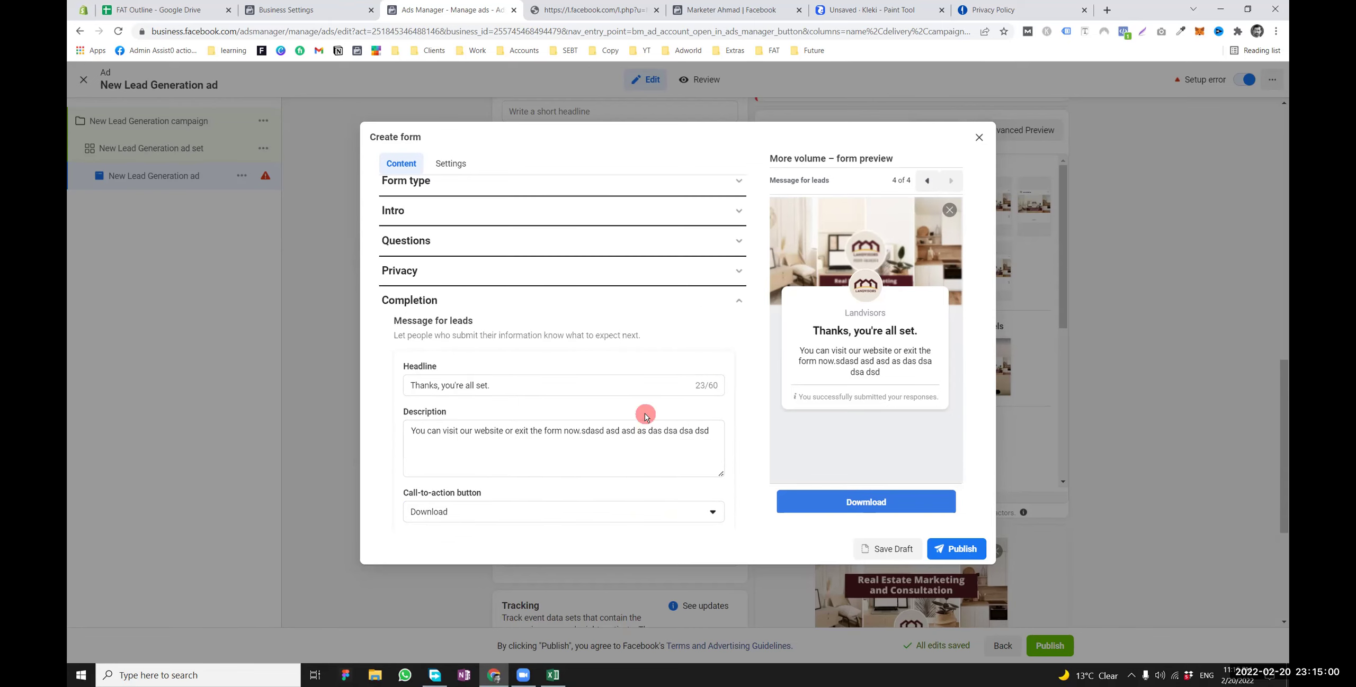
pyautogui.scroll(2, 626, 411)
pyautogui.scroll(-4, 628, 408)
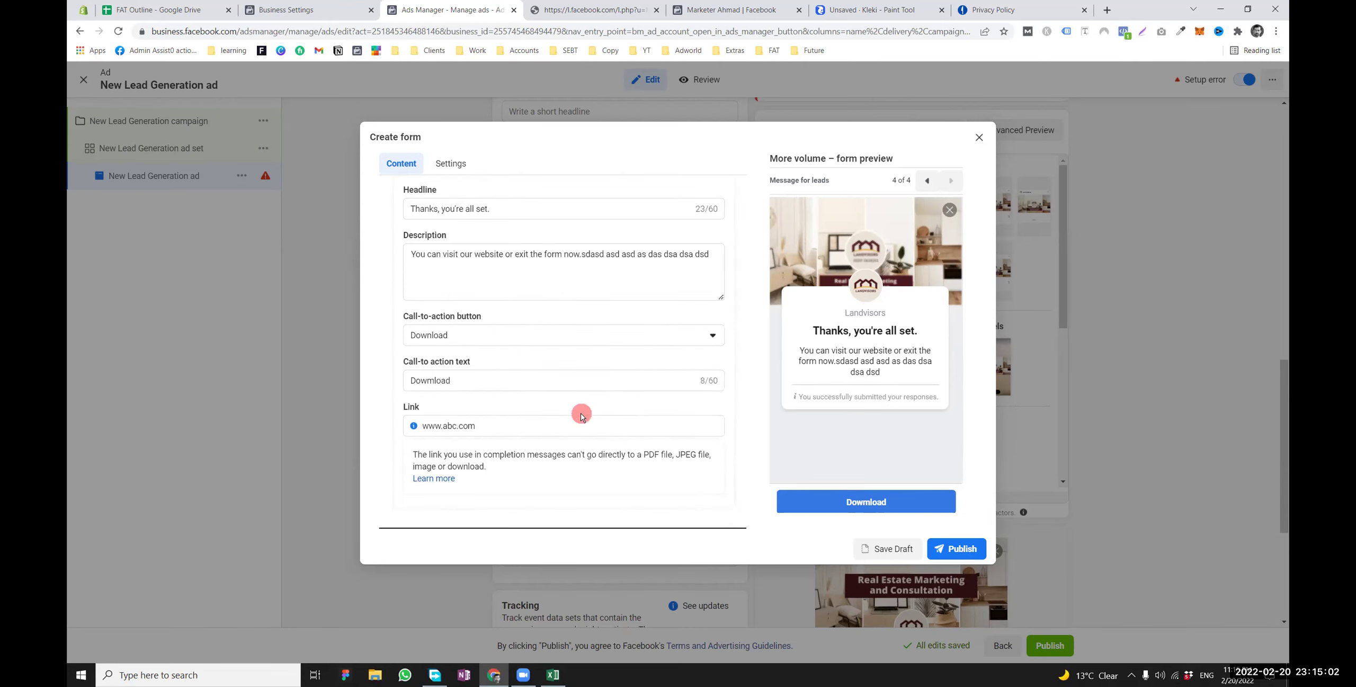
pyautogui.scroll(4, 580, 408)
# Compare the More volume and Higher intent form types, leaving Higher intent selected
pyautogui.click(449, 253)
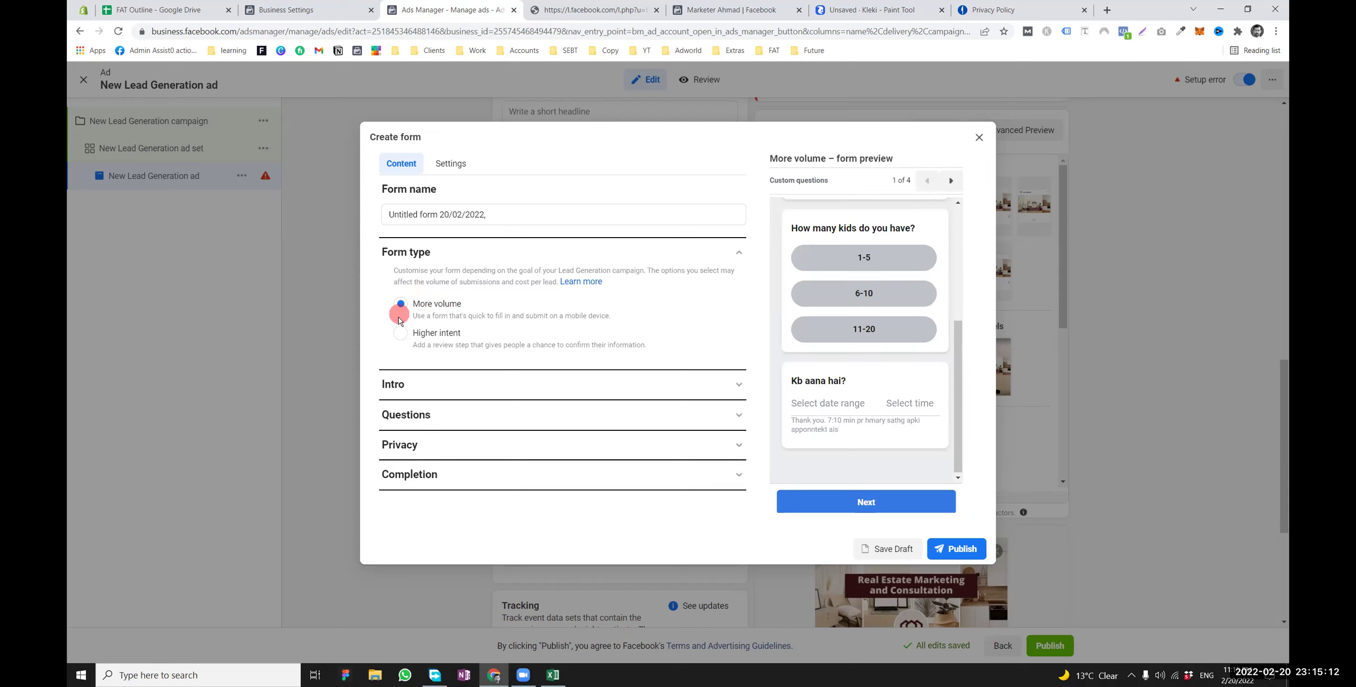
pyautogui.click(399, 339)
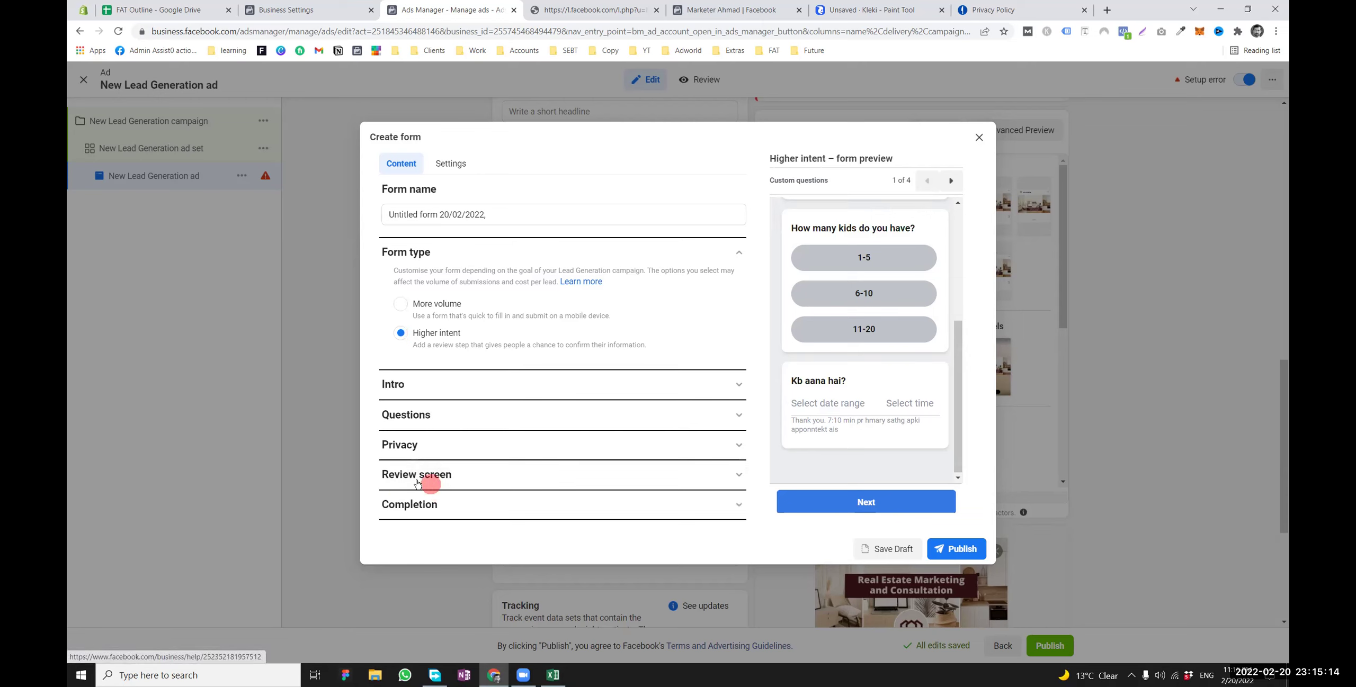
pyautogui.click(400, 303)
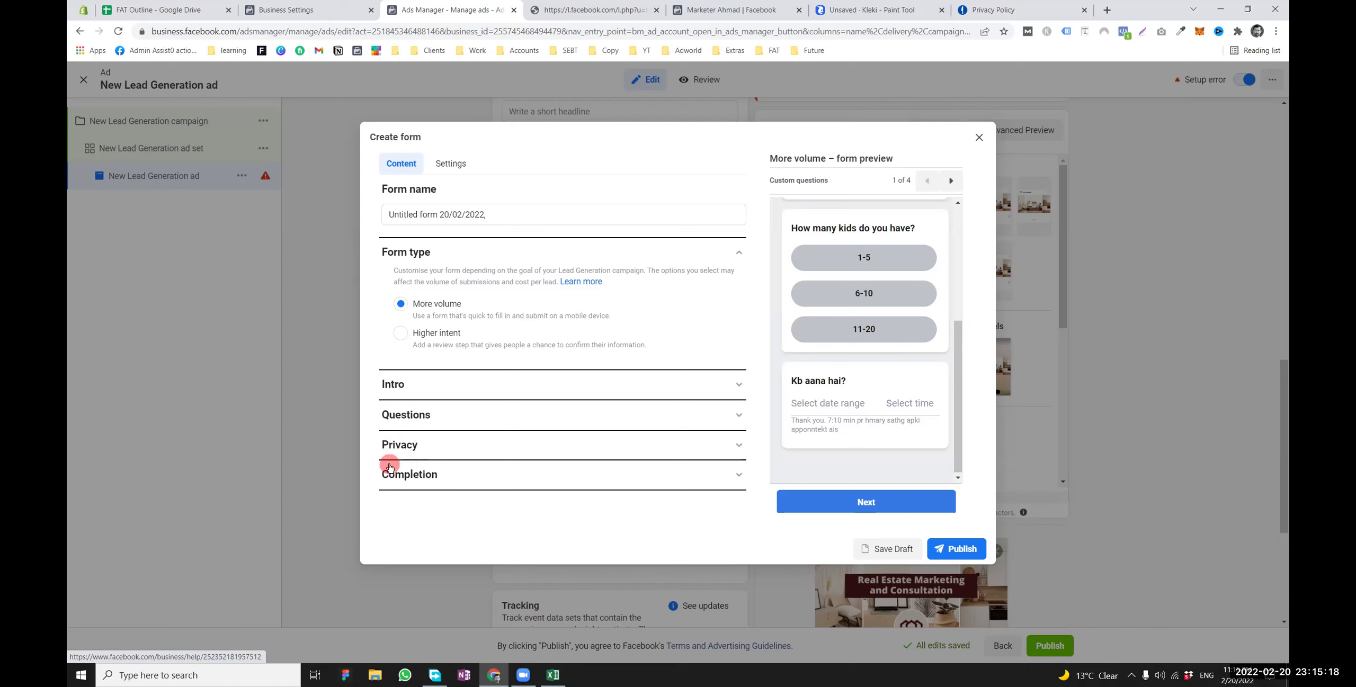
pyautogui.click(401, 332)
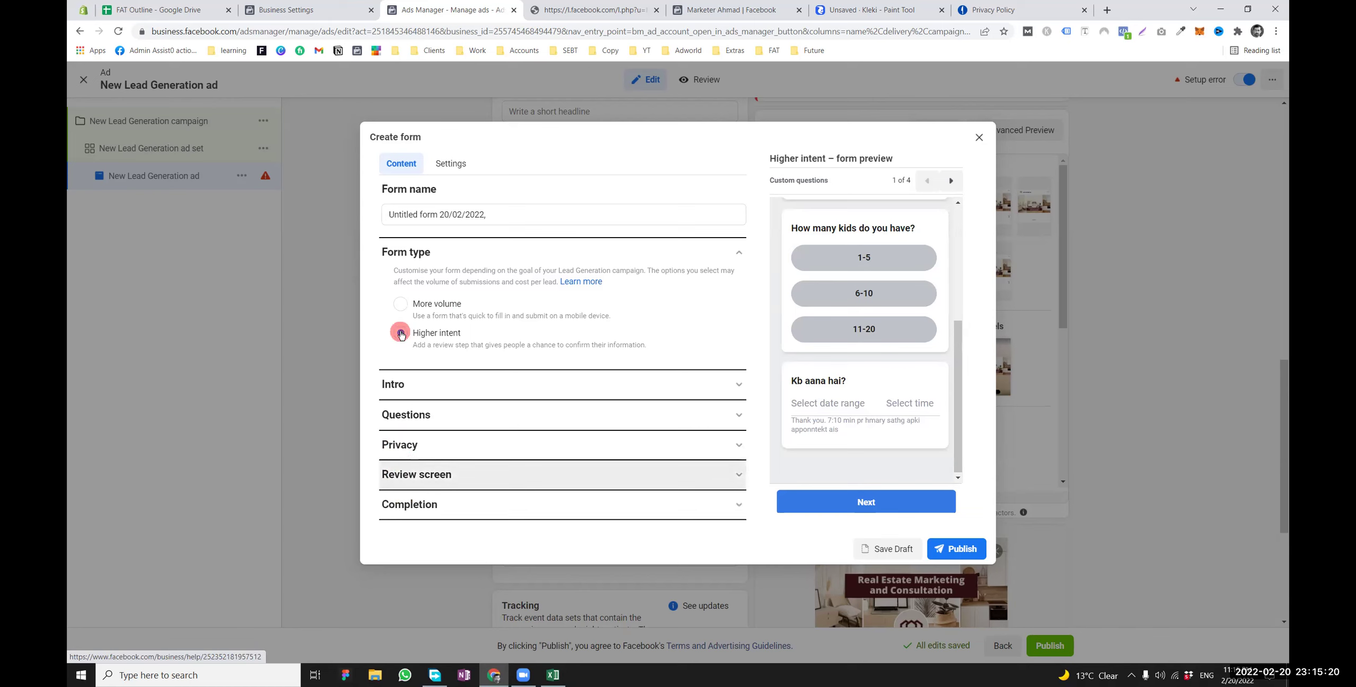
# Examine the review screen's description and its preview, including the personal info, privacy policy and slide-to-submit control
pyautogui.click(431, 474)
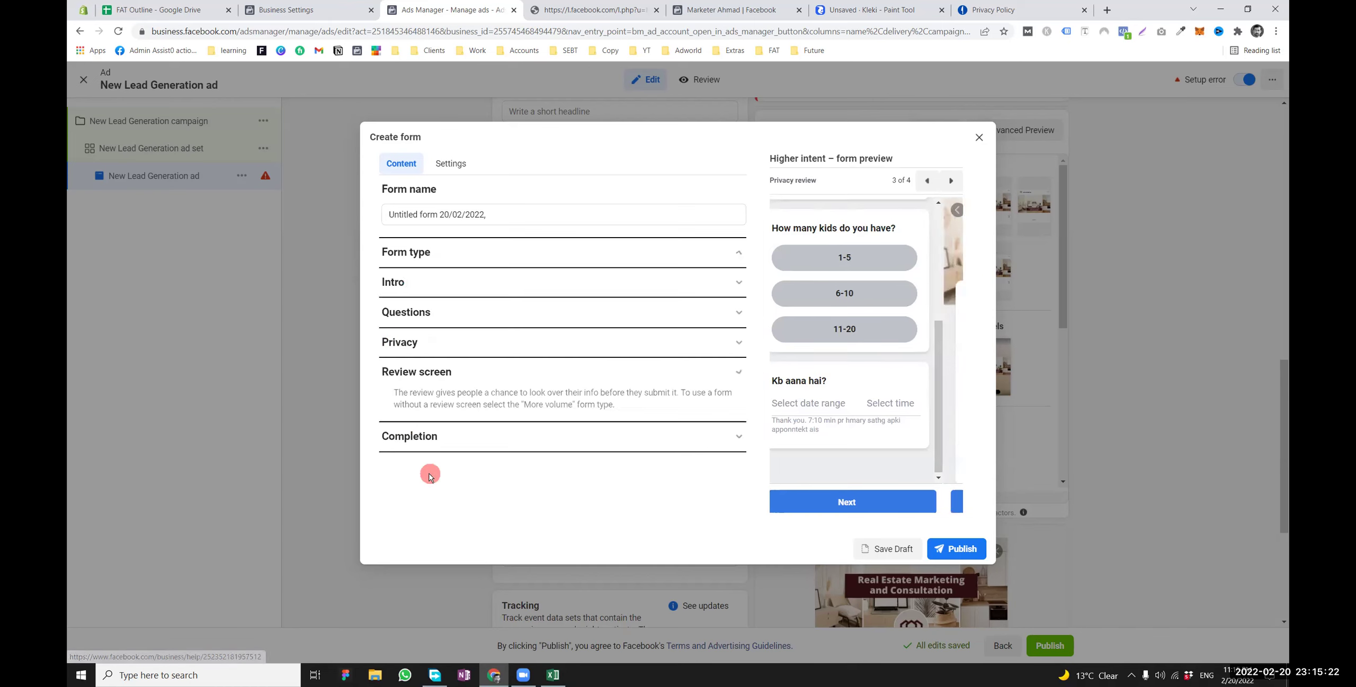
pyautogui.moveTo(401, 373); pyautogui.dragTo(490, 405)
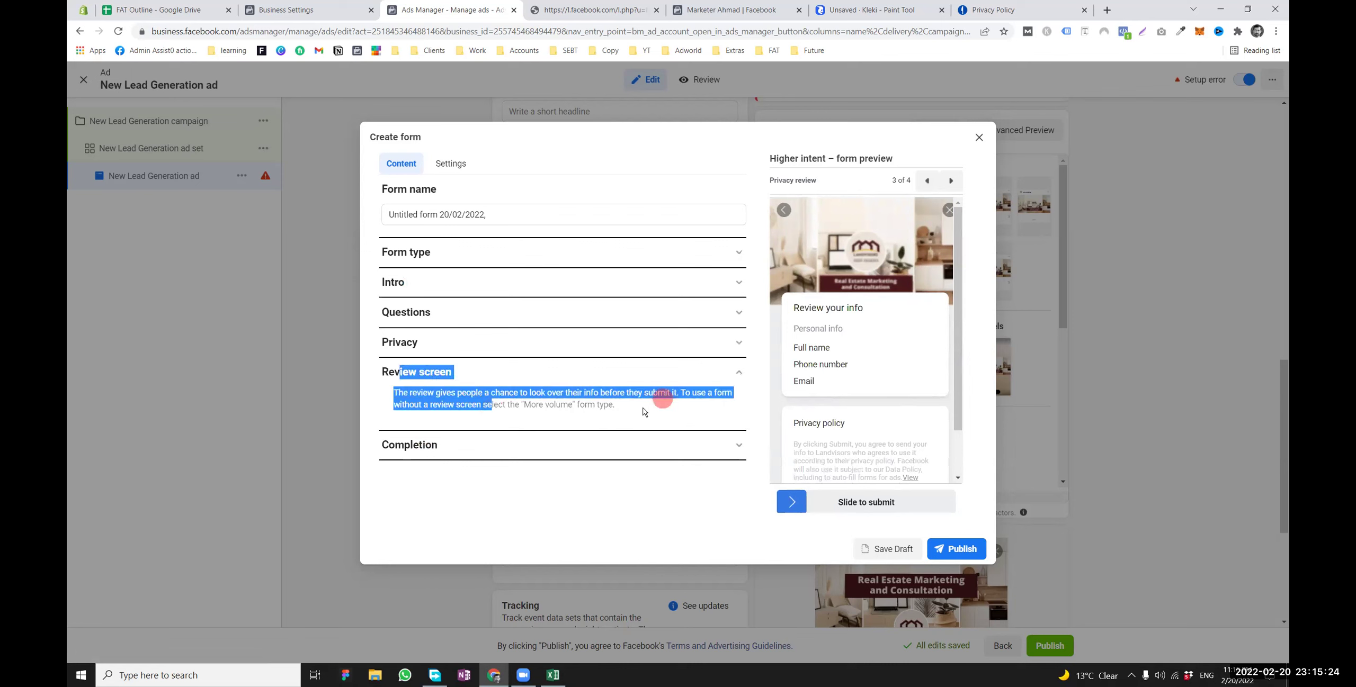
pyautogui.scroll(-1, 834, 413)
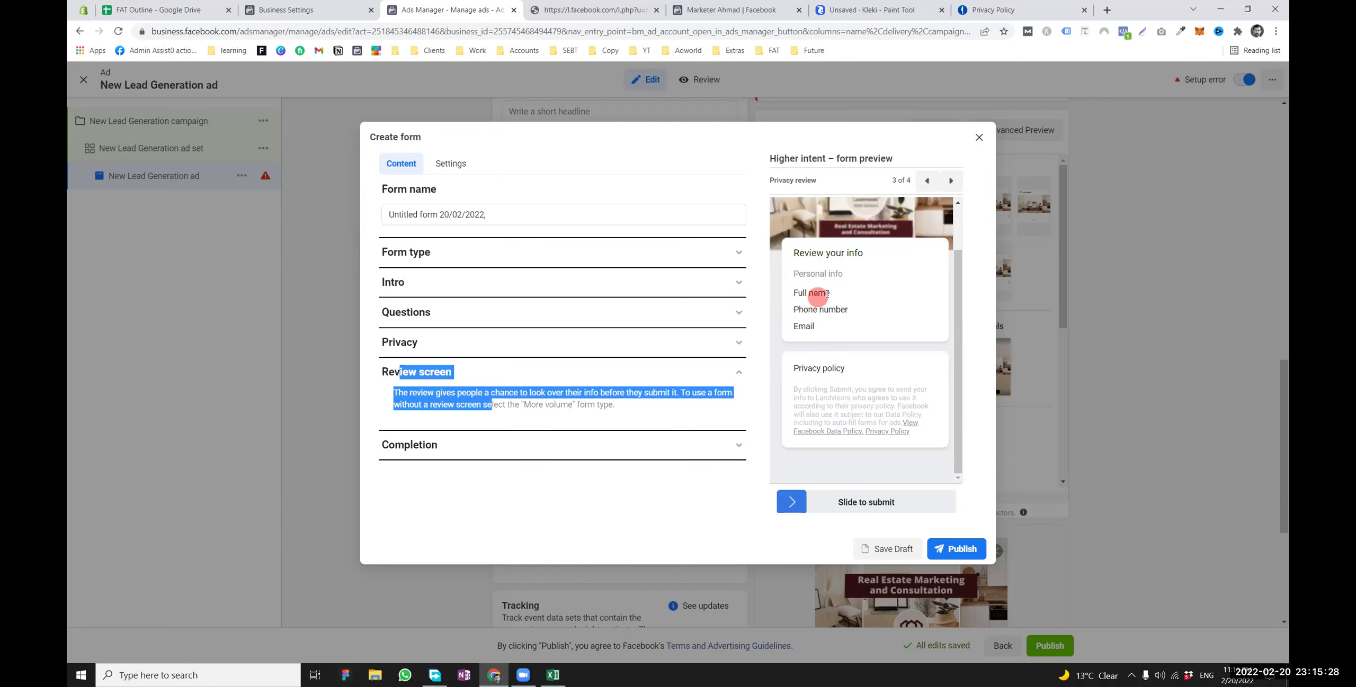
pyautogui.click(857, 301)
pyautogui.moveTo(824, 293)
pyautogui.mouseDown()
pyautogui.moveTo(854, 316)
pyautogui.moveTo(794, 312)
pyautogui.moveTo(851, 296)
pyautogui.mouseUp()
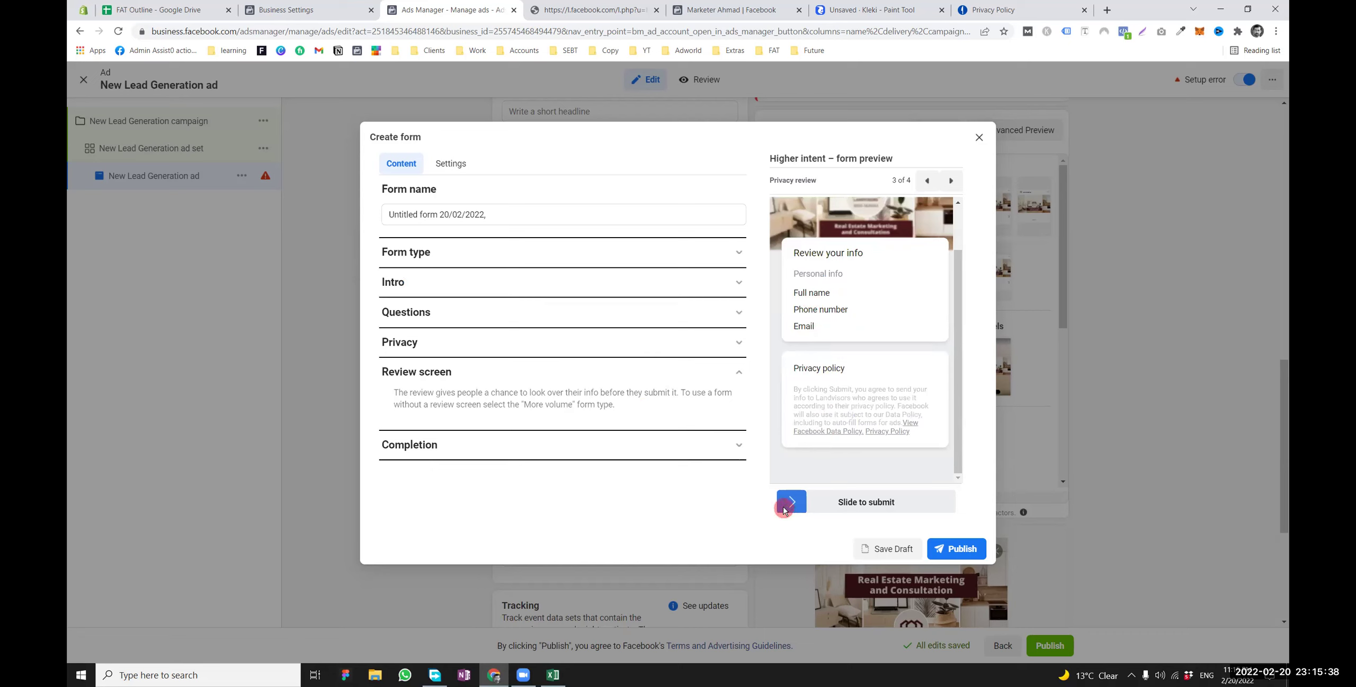
pyautogui.moveTo(900, 505); pyautogui.dragTo(846, 503)
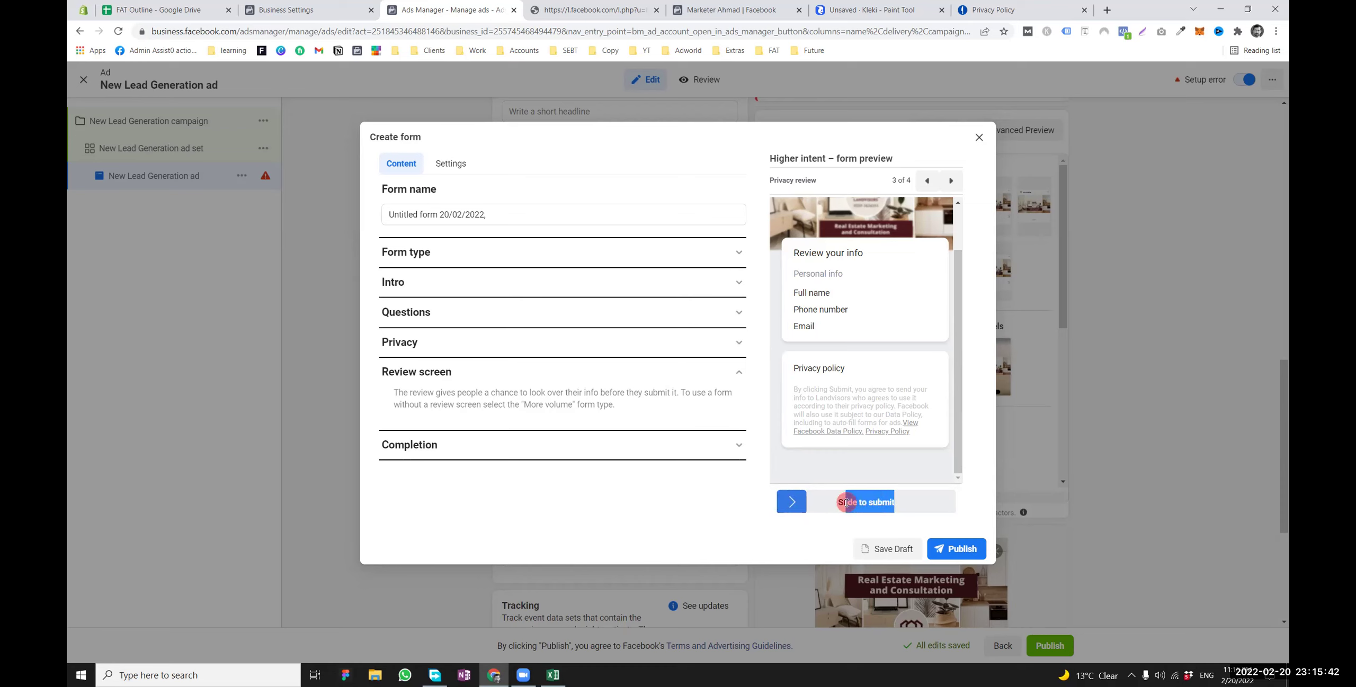
pyautogui.click(846, 503)
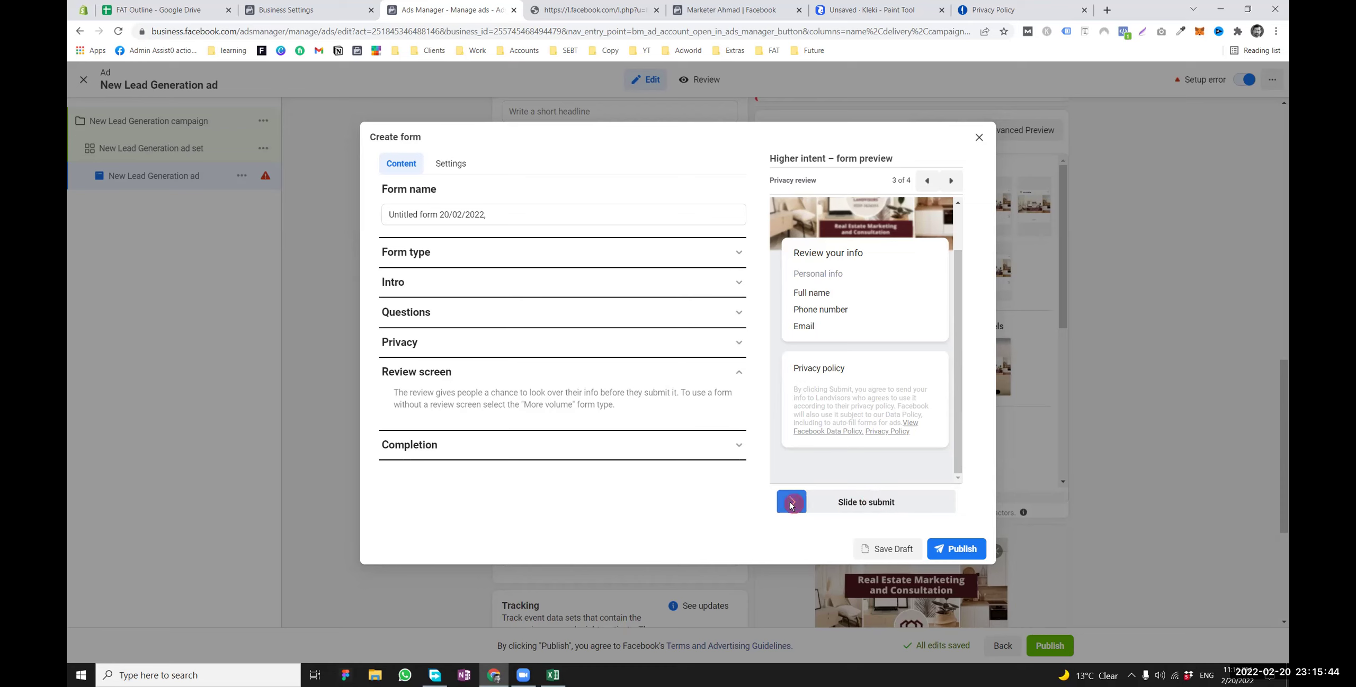
pyautogui.moveTo(791, 505); pyautogui.dragTo(977, 506)
pyautogui.moveTo(400, 373); pyautogui.dragTo(440, 373)
# Return to the form type options and switch to More volume and back to Higher intent
pyautogui.click(416, 253)
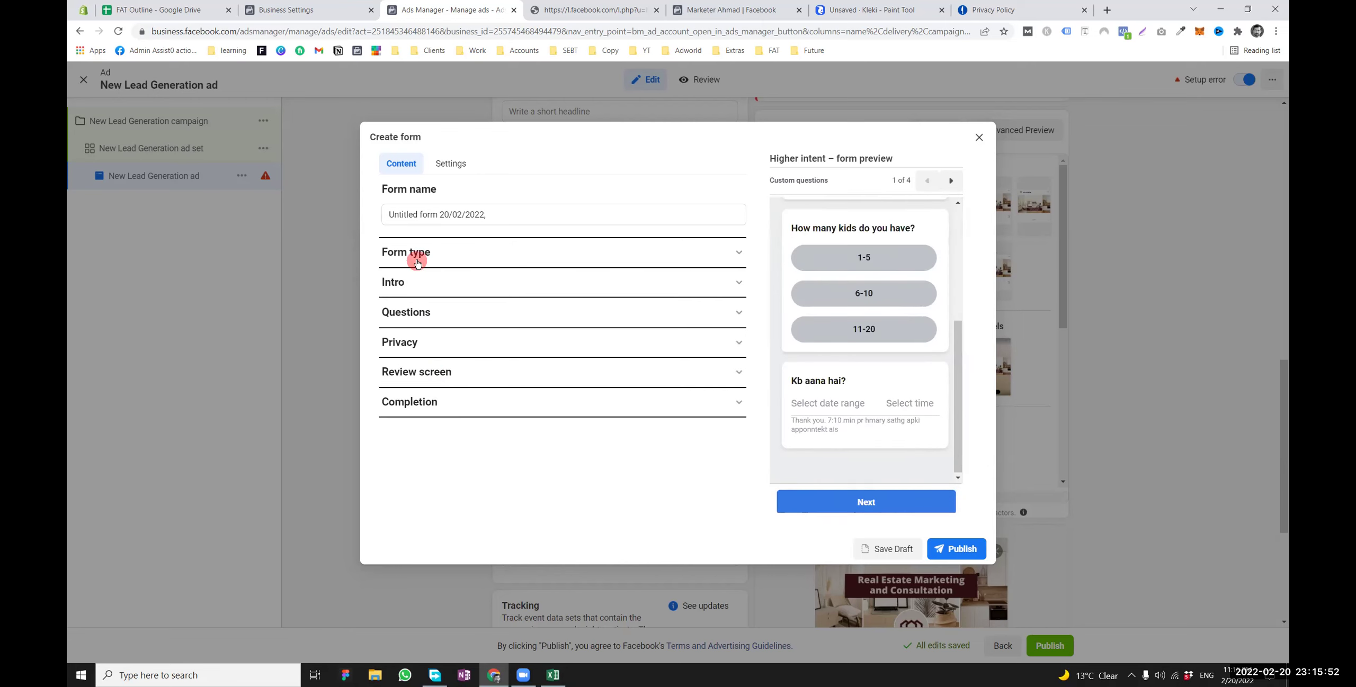
pyautogui.doubleClick(418, 252)
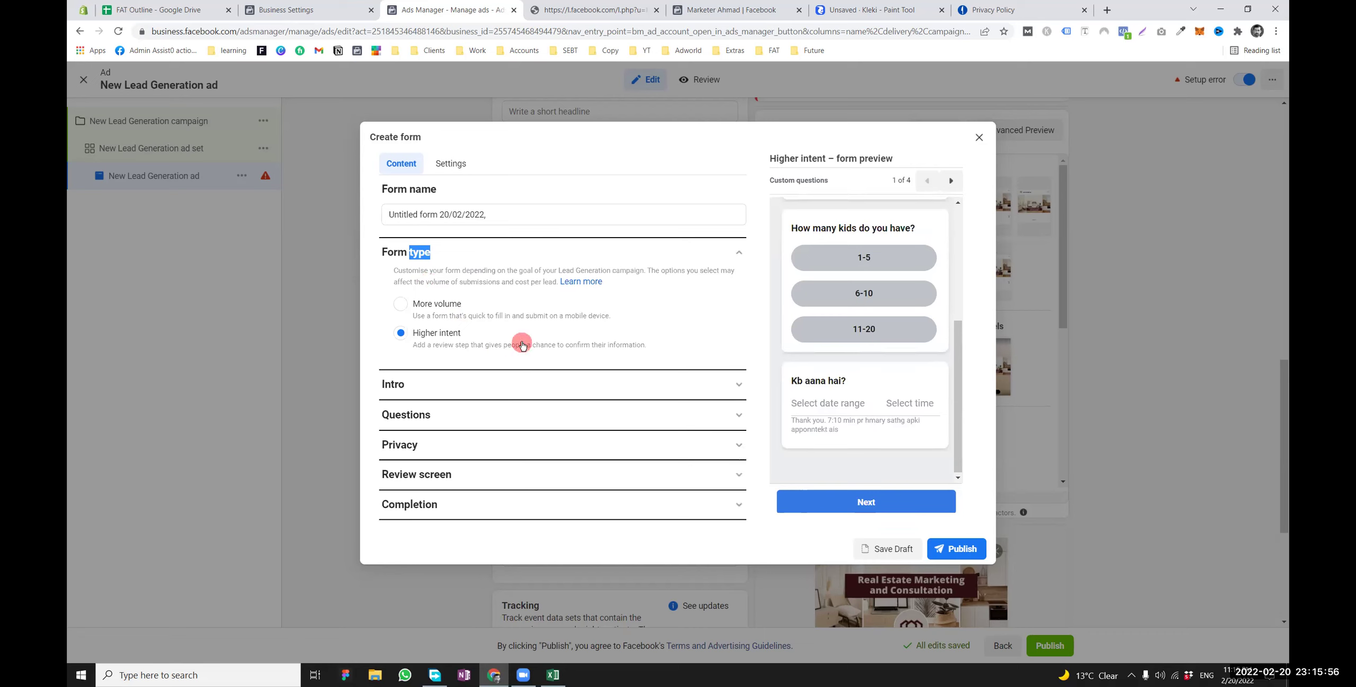
pyautogui.click(445, 304)
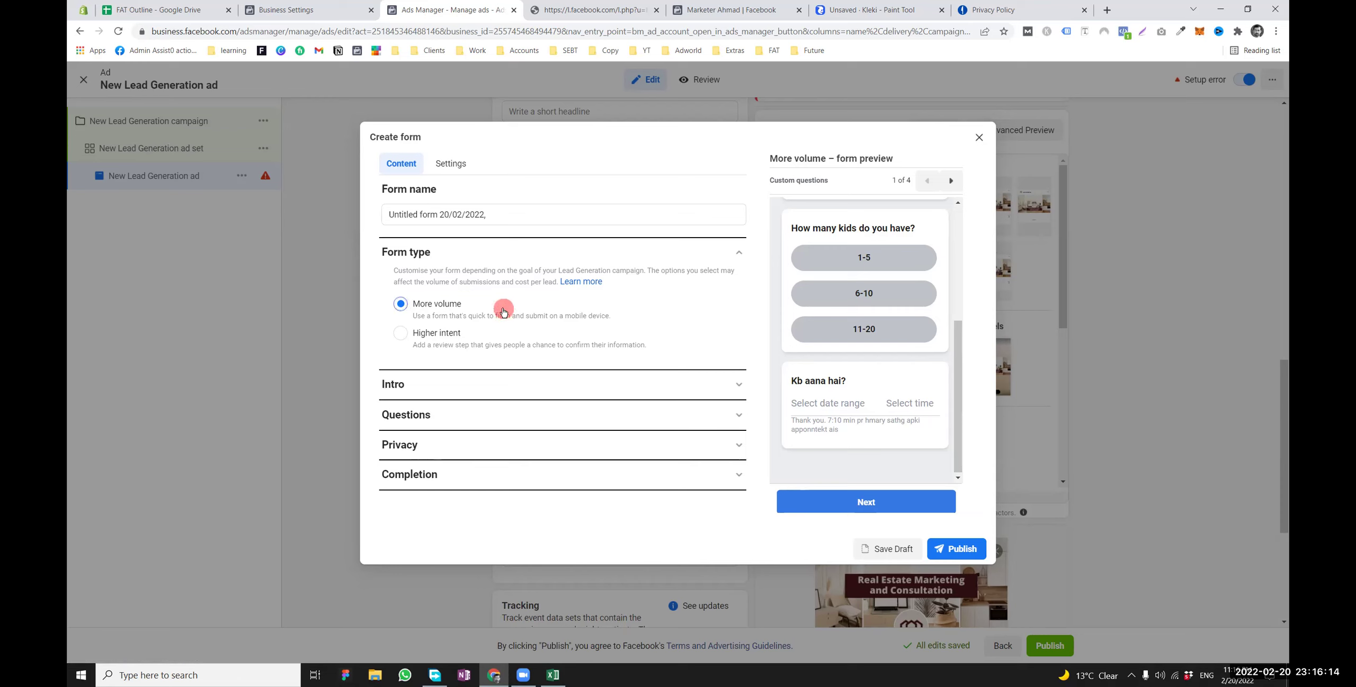
pyautogui.click(398, 333)
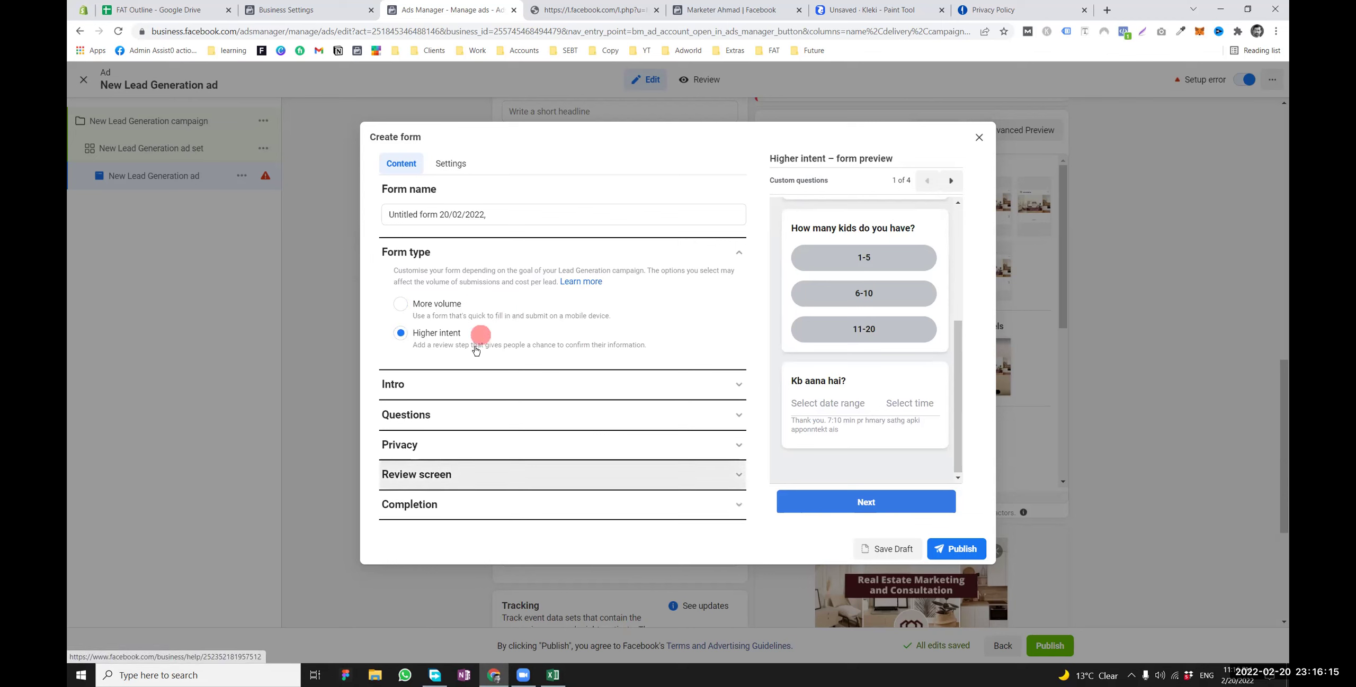
# Check the personal info fields that leads confirm on the Higher intent review screen
pyautogui.click(445, 476)
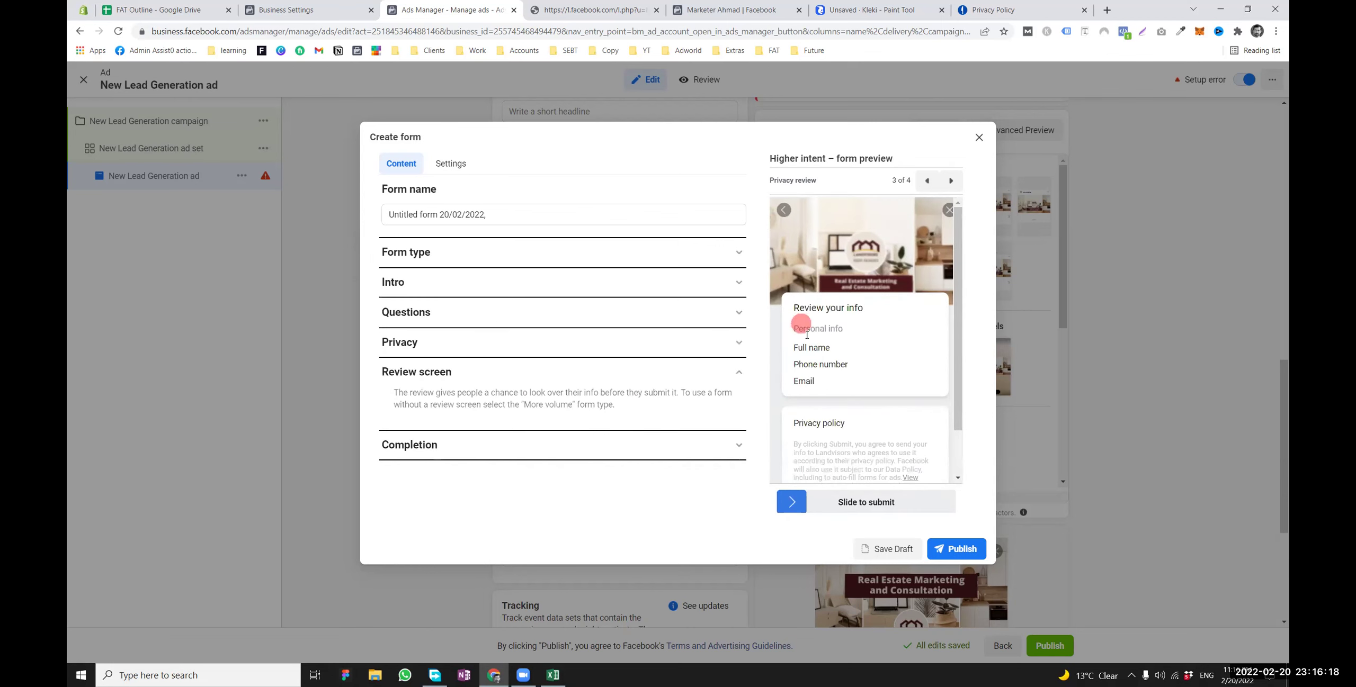
pyautogui.moveTo(806, 334); pyautogui.dragTo(829, 385)
pyautogui.click(829, 385)
# Set the form type to More volume and look over the Privacy and Completion sections
pyautogui.click(430, 260)
pyautogui.click(429, 302)
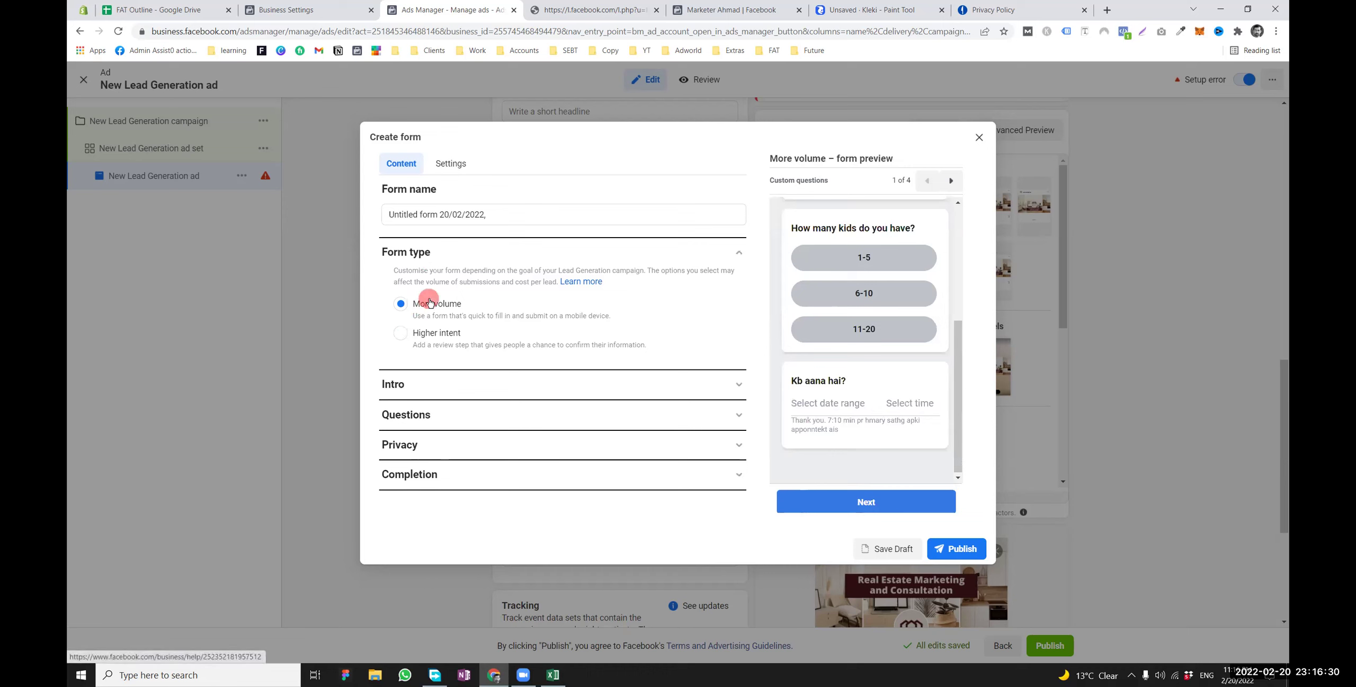
pyautogui.click(419, 446)
pyautogui.scroll(-3, 471, 419)
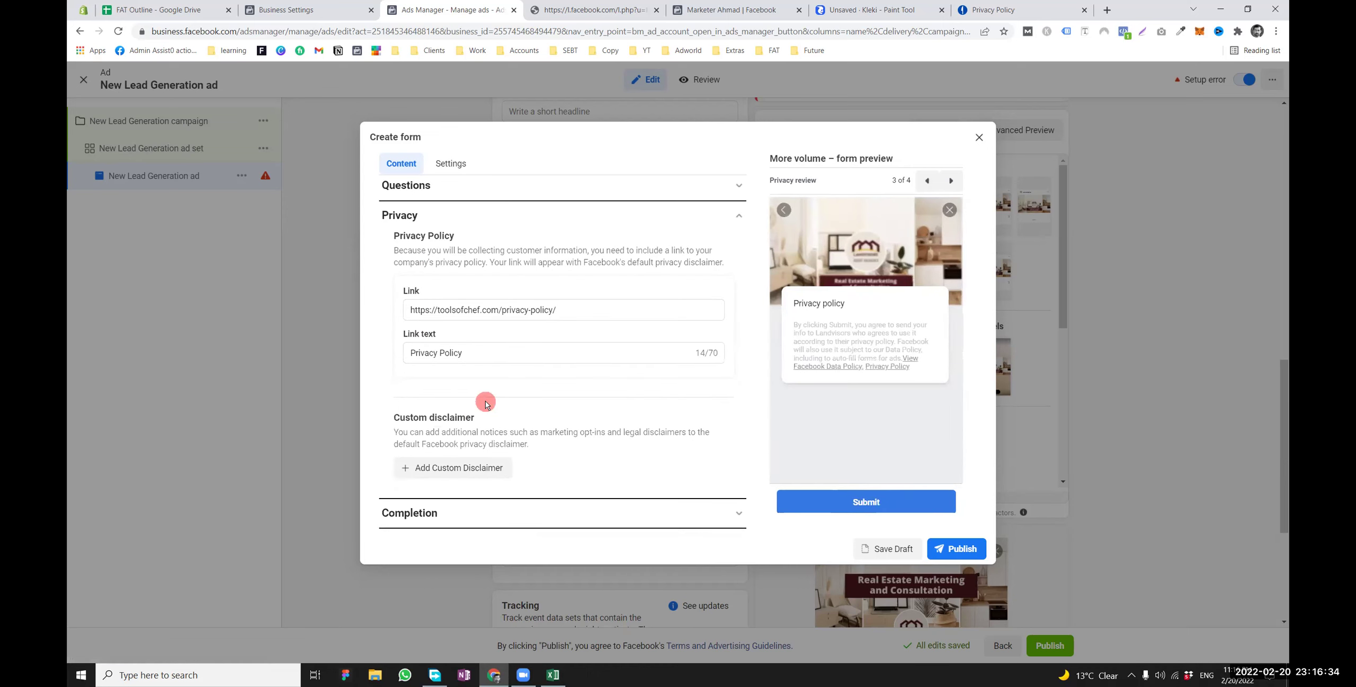
pyautogui.scroll(3, 486, 404)
pyautogui.click(446, 338)
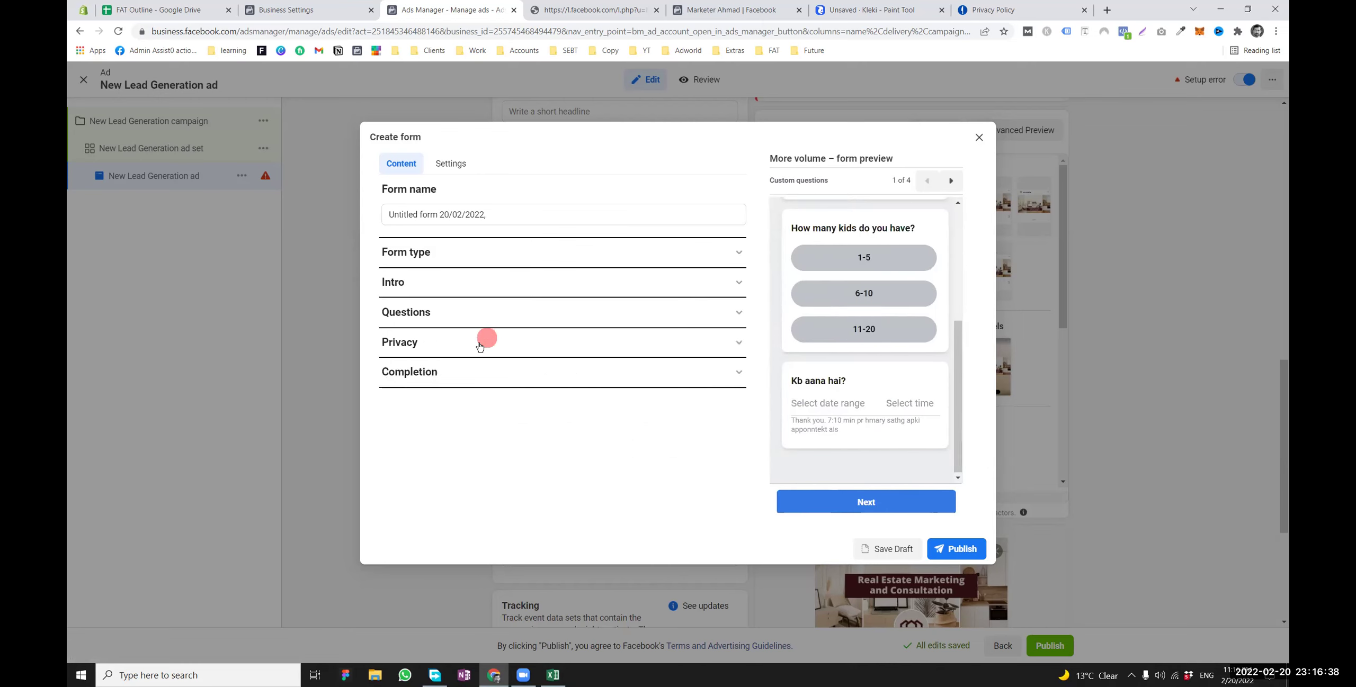
pyautogui.click(435, 375)
pyautogui.click(436, 375)
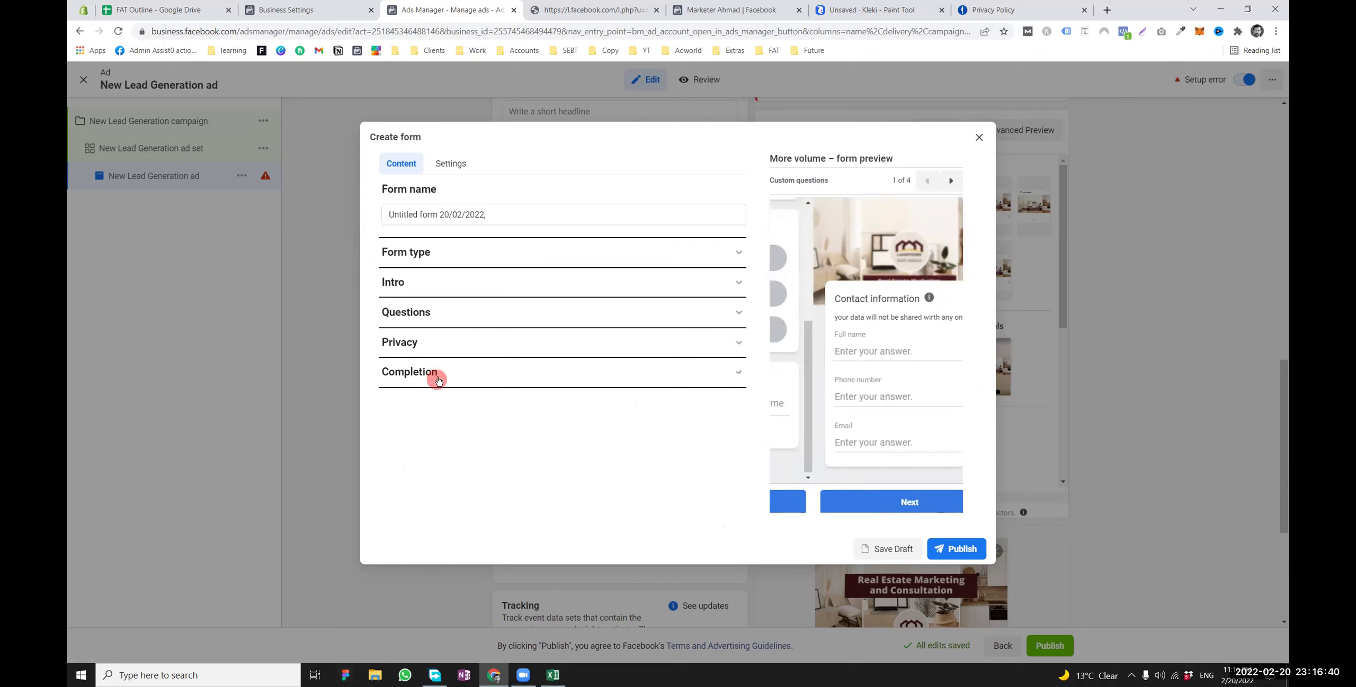
# Rename the form as "Test Form"
pyautogui.click(950, 551)
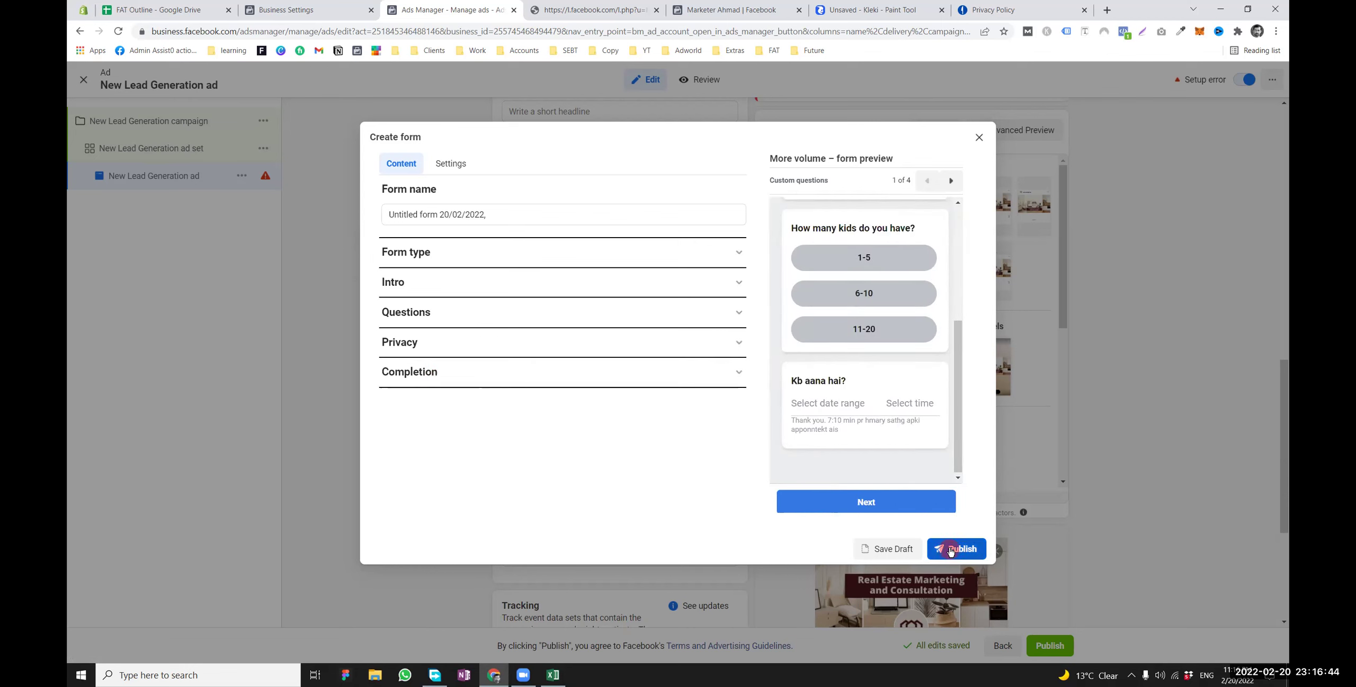
pyautogui.moveTo(526, 222); pyautogui.dragTo(385, 223)
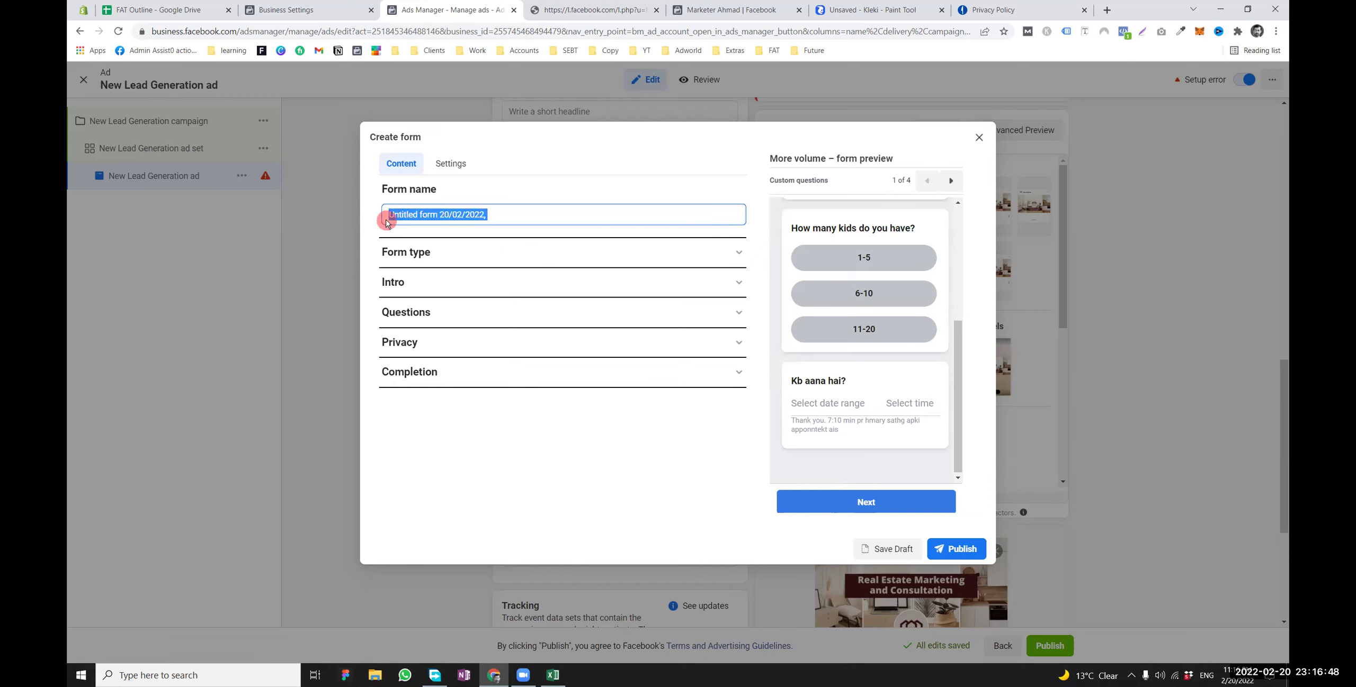
pyautogui.write('Test Form')
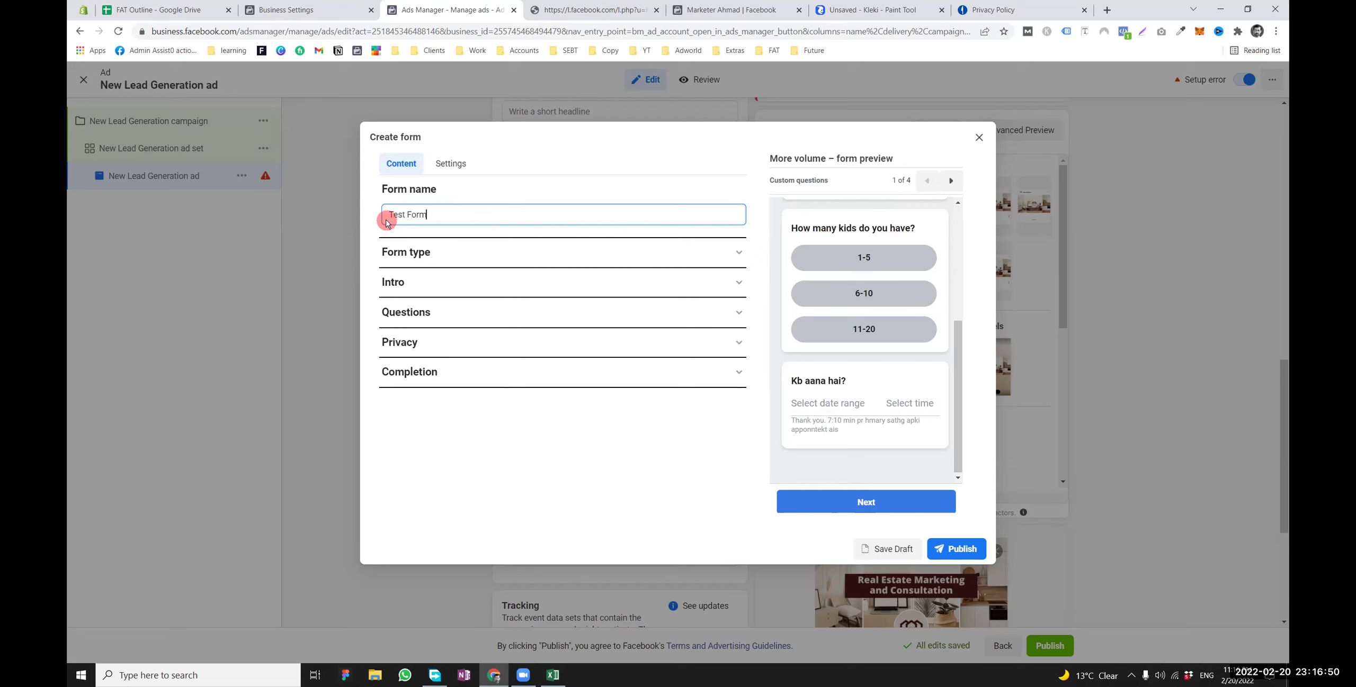
# Read the Restricted and Open sharing descriptions in the form's configuration settings
pyautogui.click(450, 163)
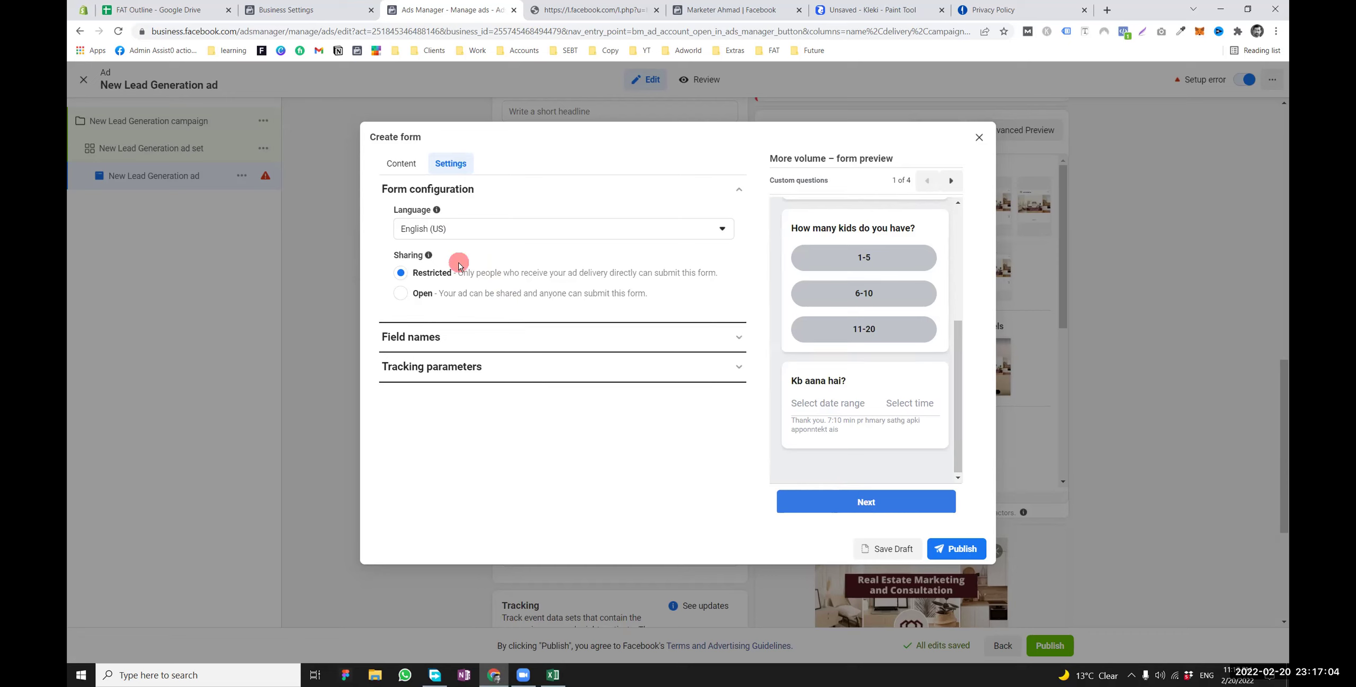
pyautogui.moveTo(514, 273); pyautogui.dragTo(639, 281)
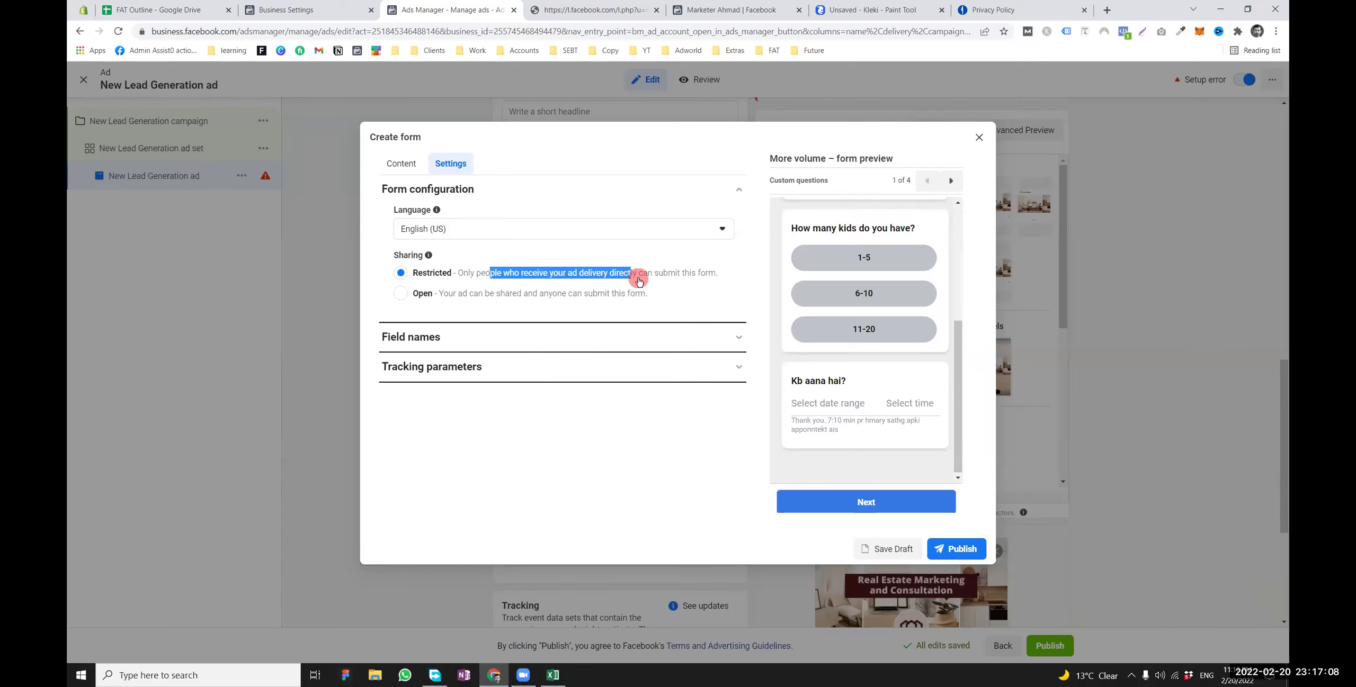
pyautogui.moveTo(448, 294)
pyautogui.mouseDown()
pyautogui.moveTo(499, 298)
pyautogui.moveTo(458, 300)
pyautogui.mouseUp()
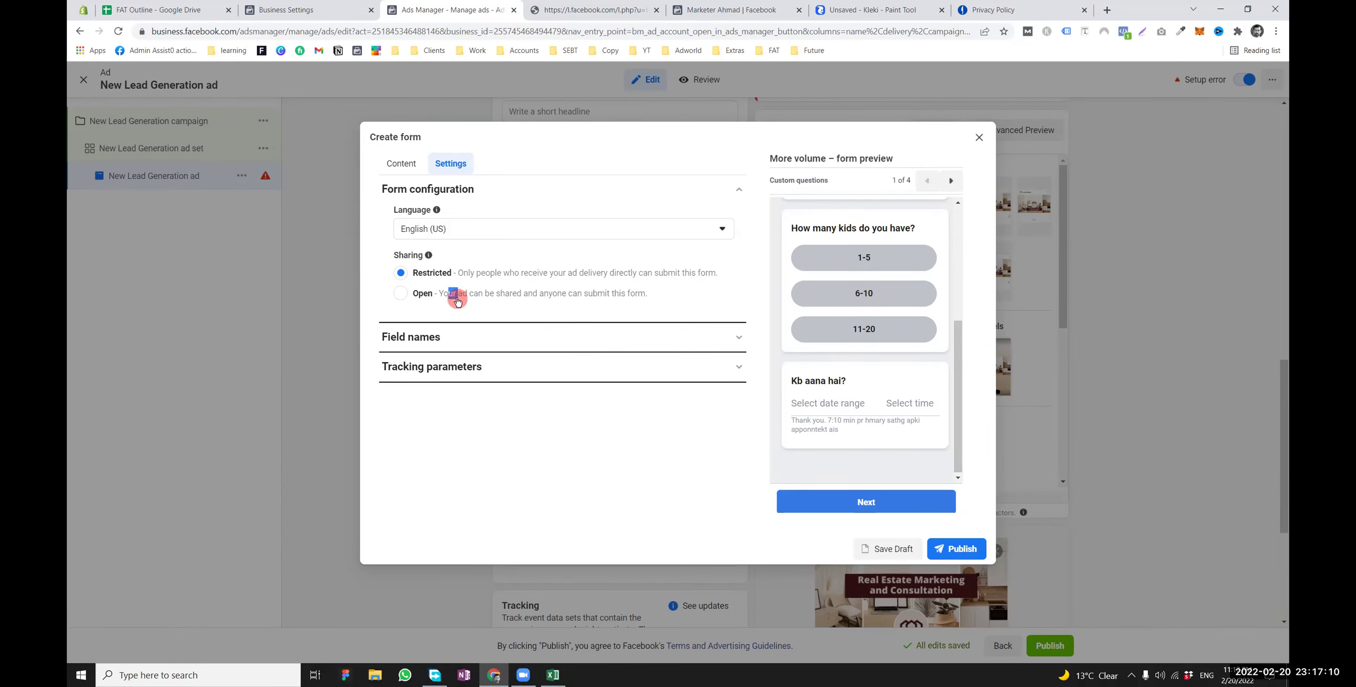
pyautogui.moveTo(646, 293); pyautogui.dragTo(443, 290)
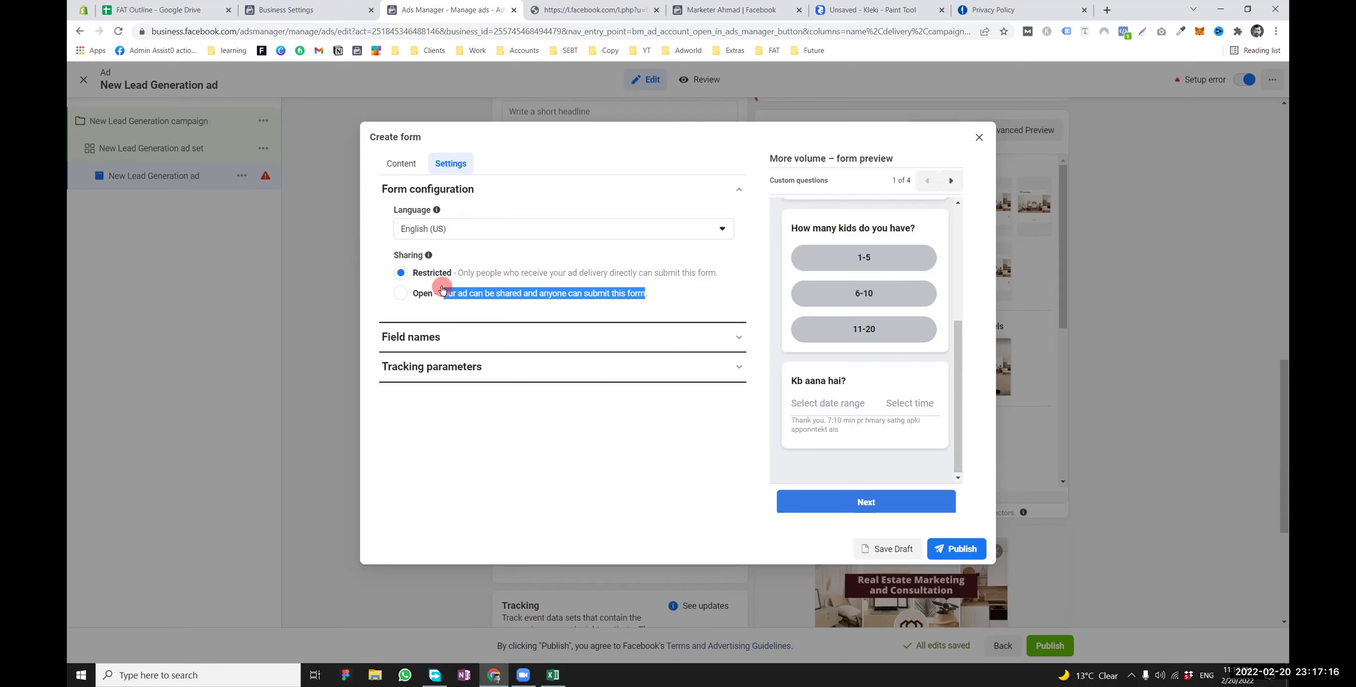
# Review the export field names for the form's questions, answers and contact fields
pyautogui.click(451, 336)
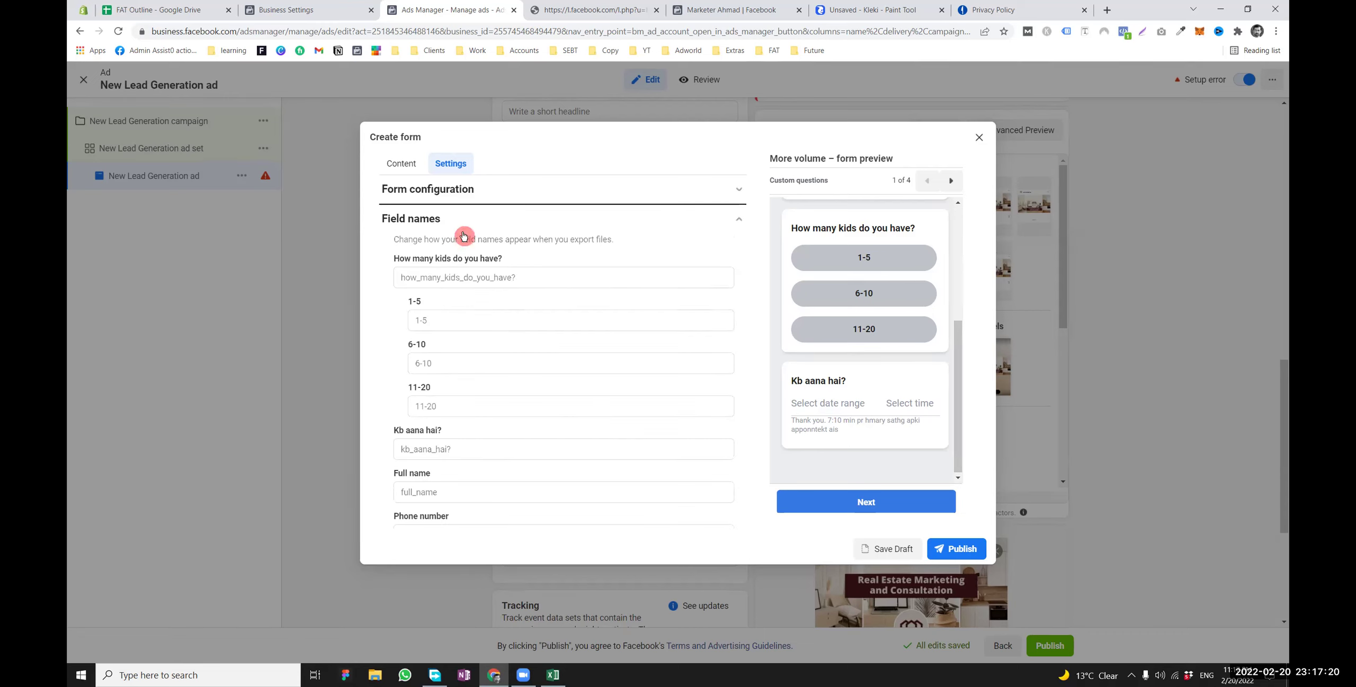
pyautogui.scroll(-3, 459, 297)
pyautogui.scroll(3, 463, 372)
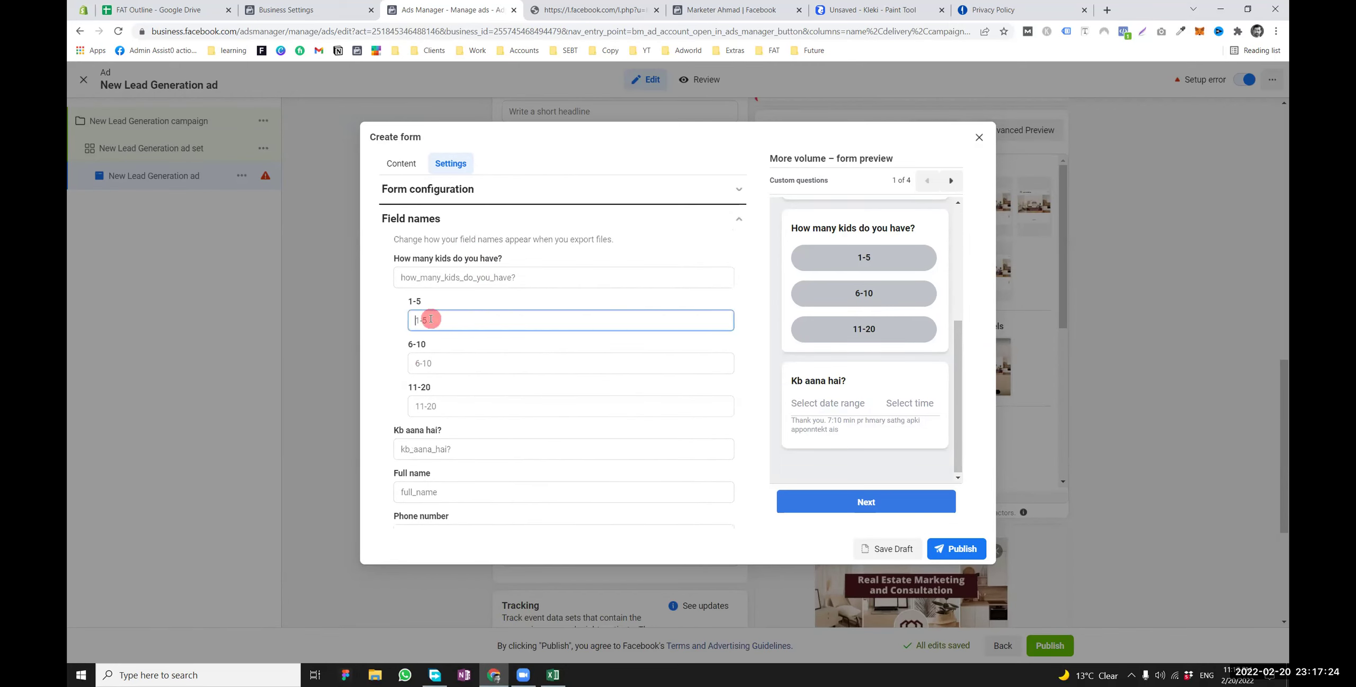
pyautogui.click(427, 222)
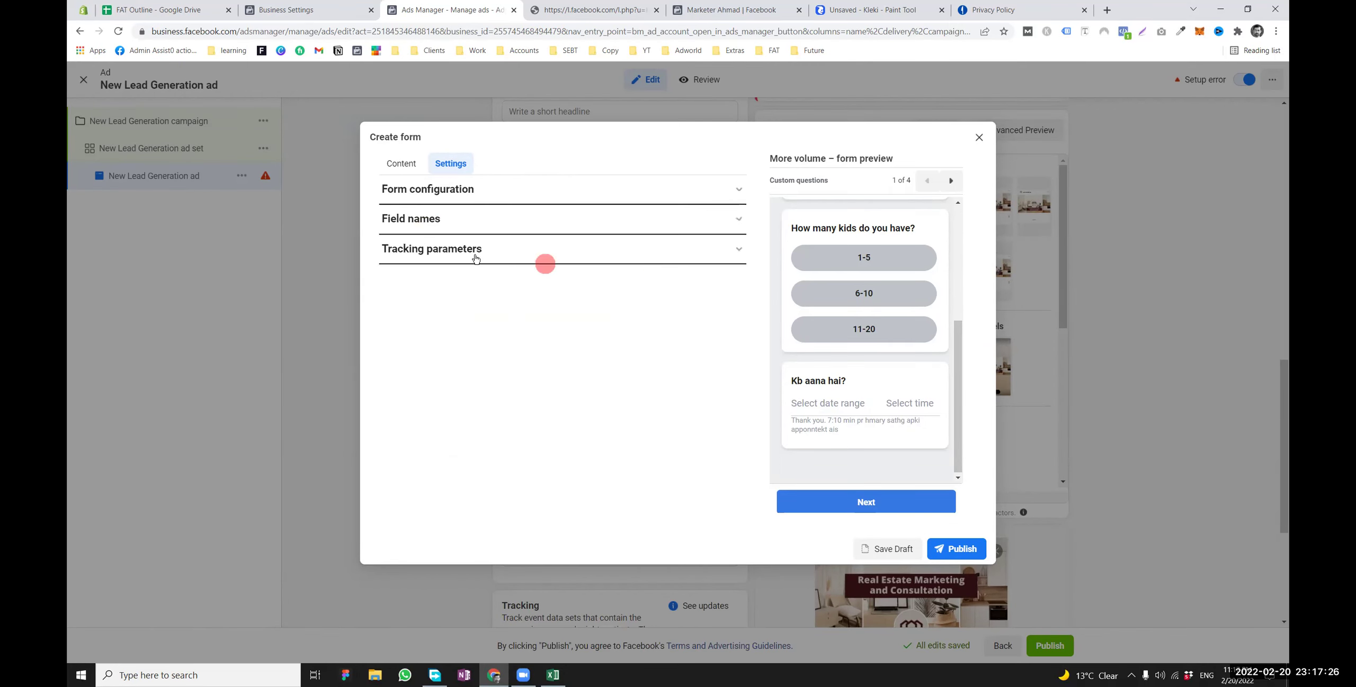
# Read the tracking parameters explanation and return to the form's content sections
pyautogui.click(426, 248)
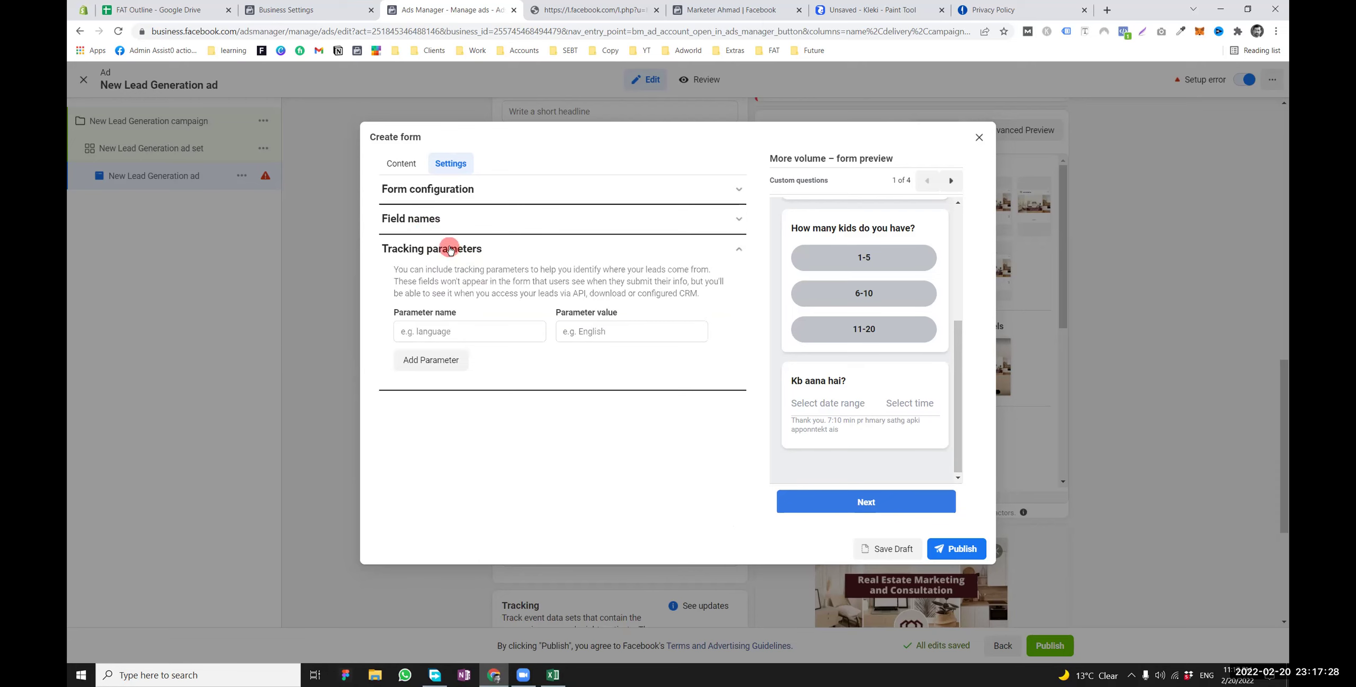
pyautogui.click(450, 249)
pyautogui.click(448, 258)
pyautogui.moveTo(531, 270); pyautogui.dragTo(597, 281)
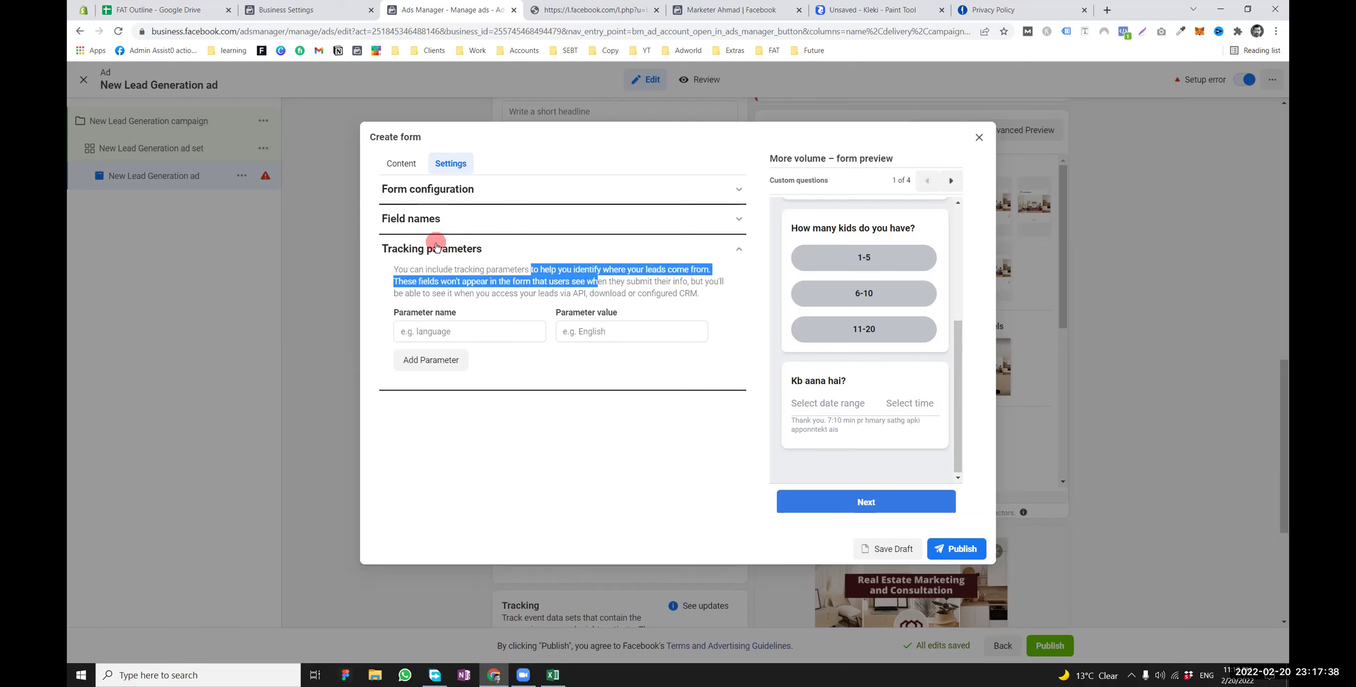
pyautogui.click(444, 242)
pyautogui.click(392, 169)
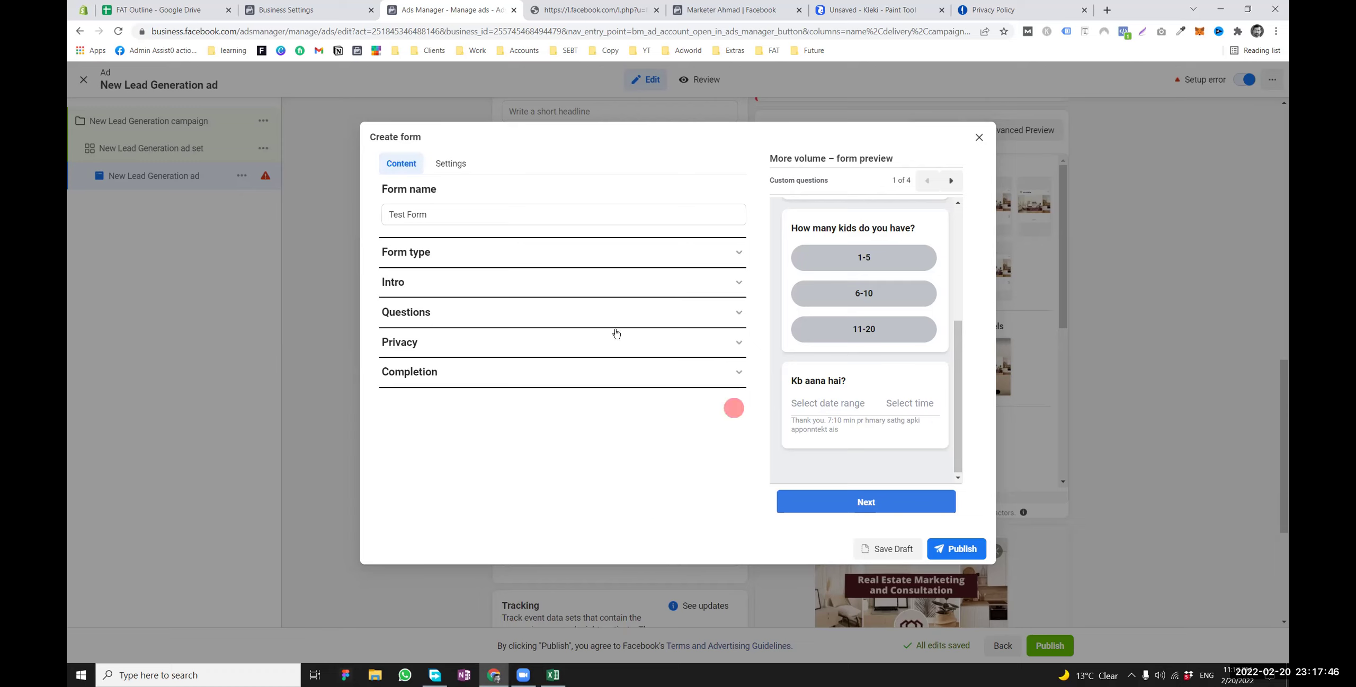
# Publish the Test Form and review the ad's Instant form selection, tracking section and creative settings
pyautogui.click(958, 549)
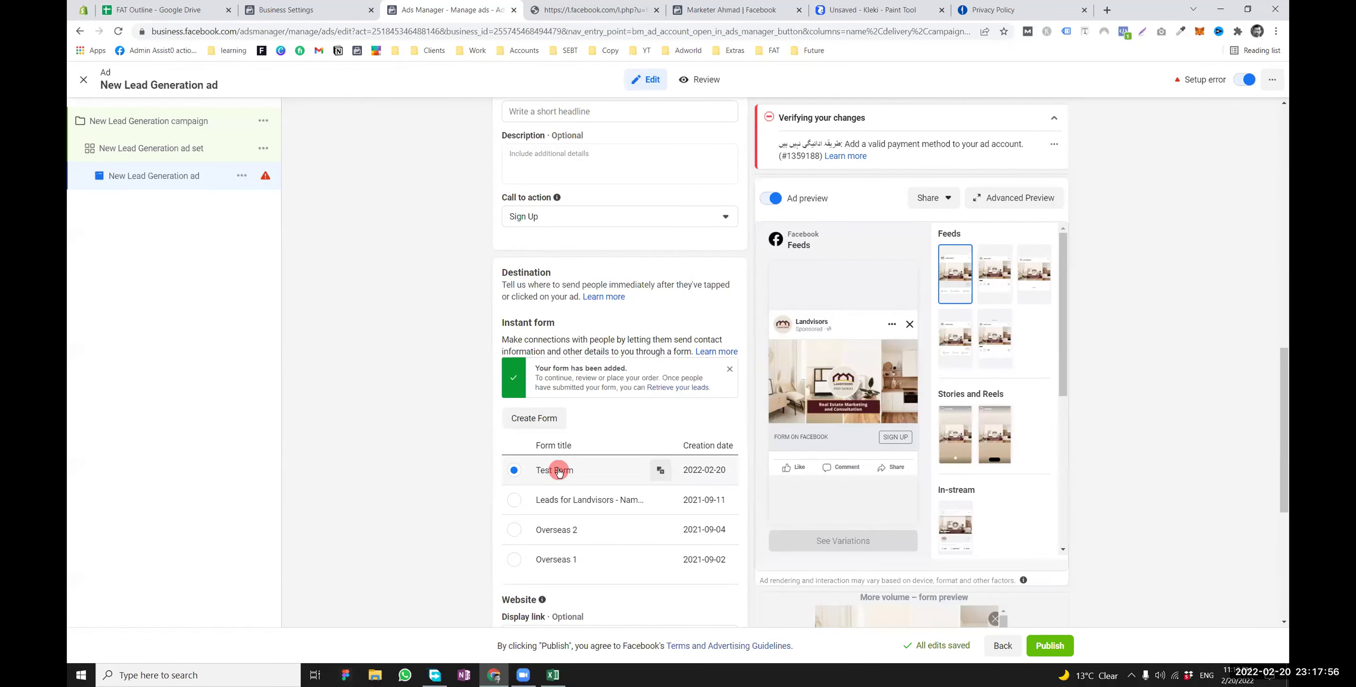
pyautogui.scroll(-2, 559, 472)
pyautogui.click(523, 677)
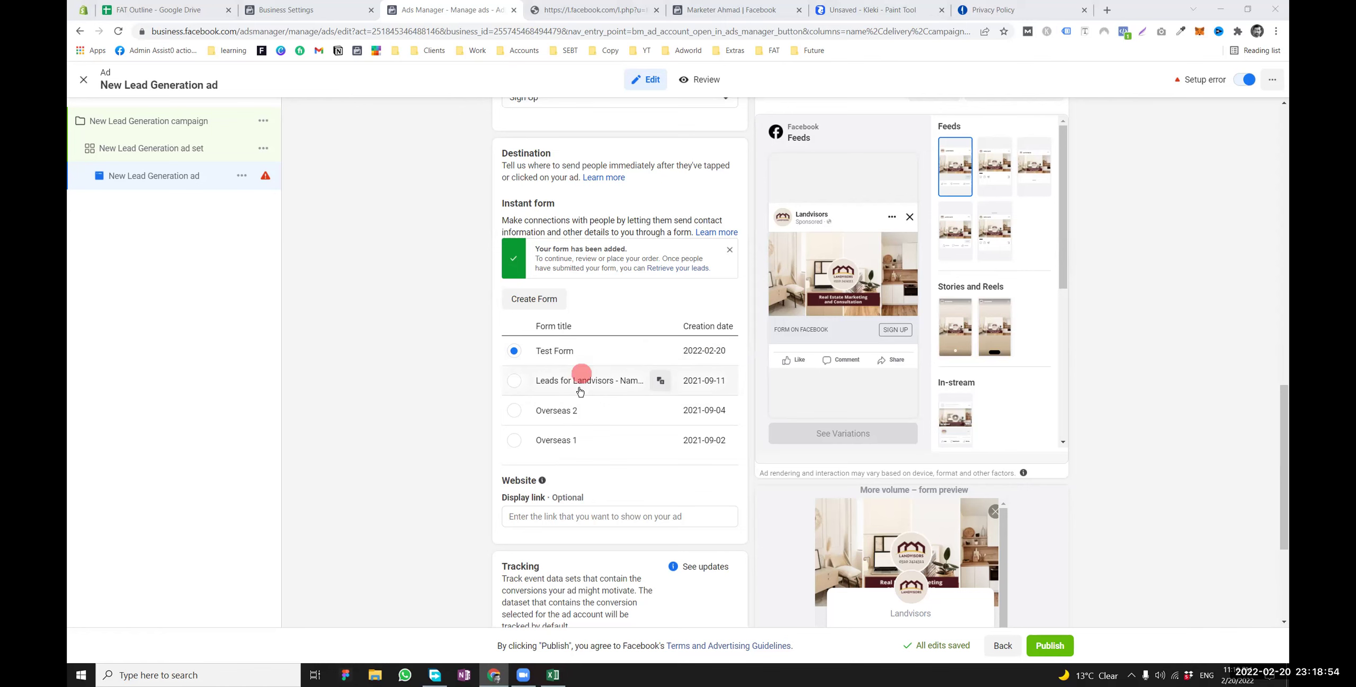
pyautogui.scroll(-4, 621, 401)
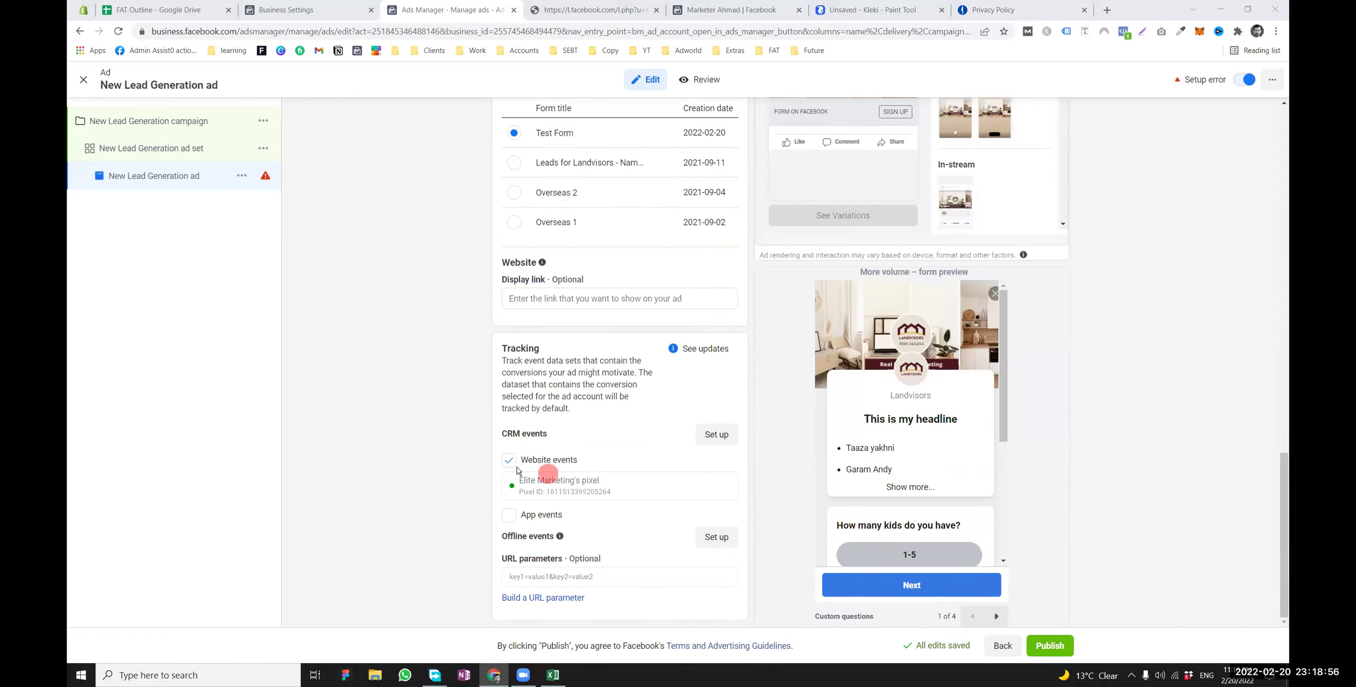
pyautogui.scroll(4, 524, 466)
pyautogui.scroll(10, 508, 468)
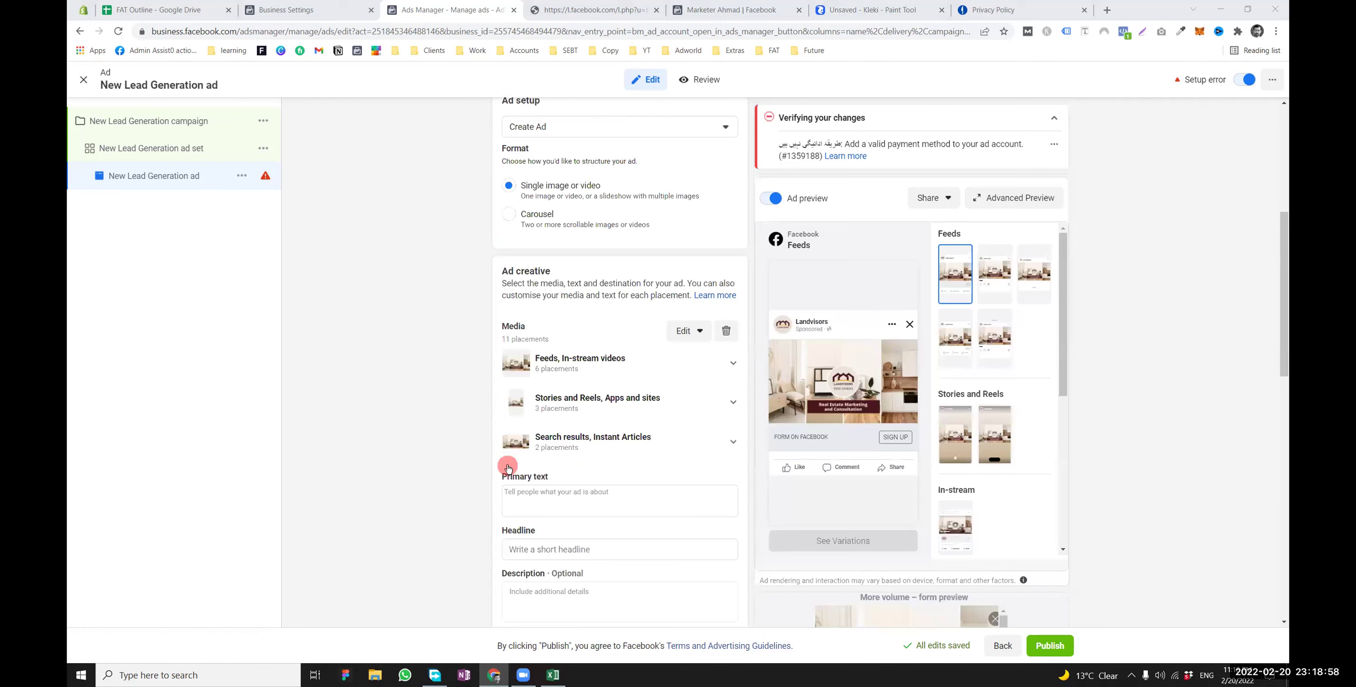
# Return from the Facebook Page's settings to its home page and close the blank redirect tab
pyautogui.click(699, 9)
pyautogui.click(457, 8)
pyautogui.moveTo(837, 411)
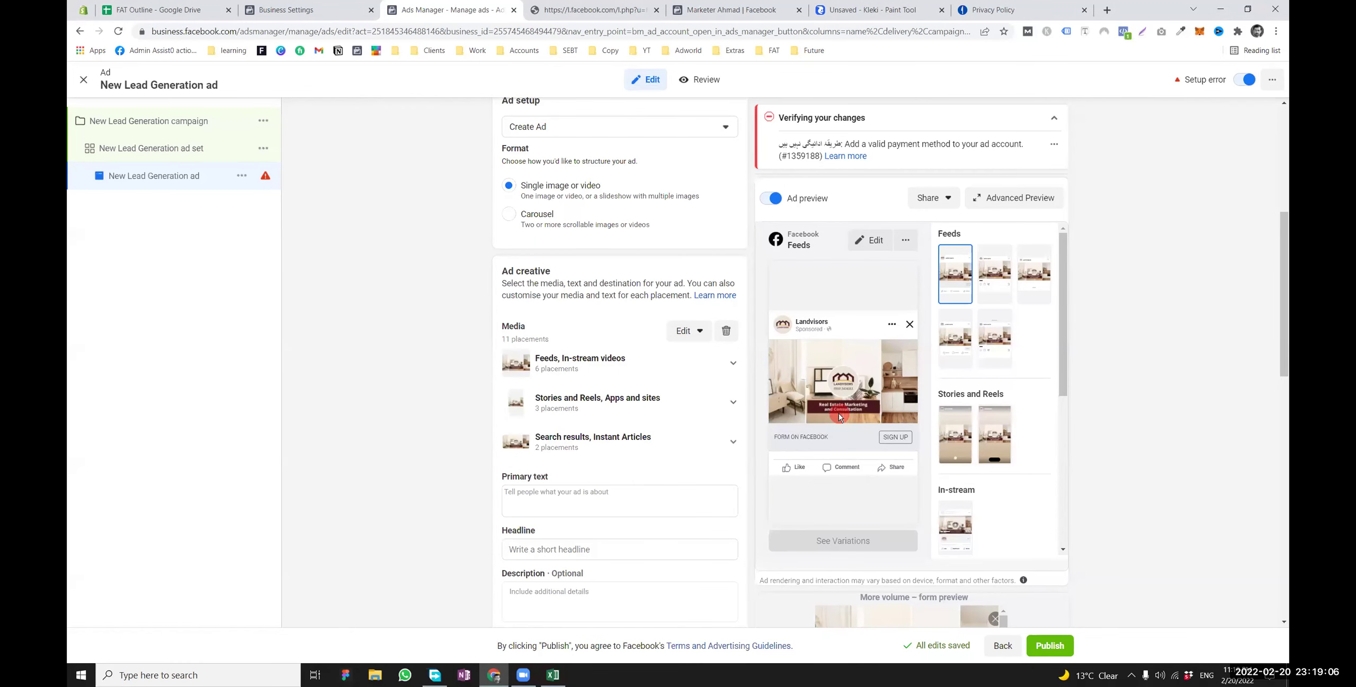
pyautogui.click(729, 9)
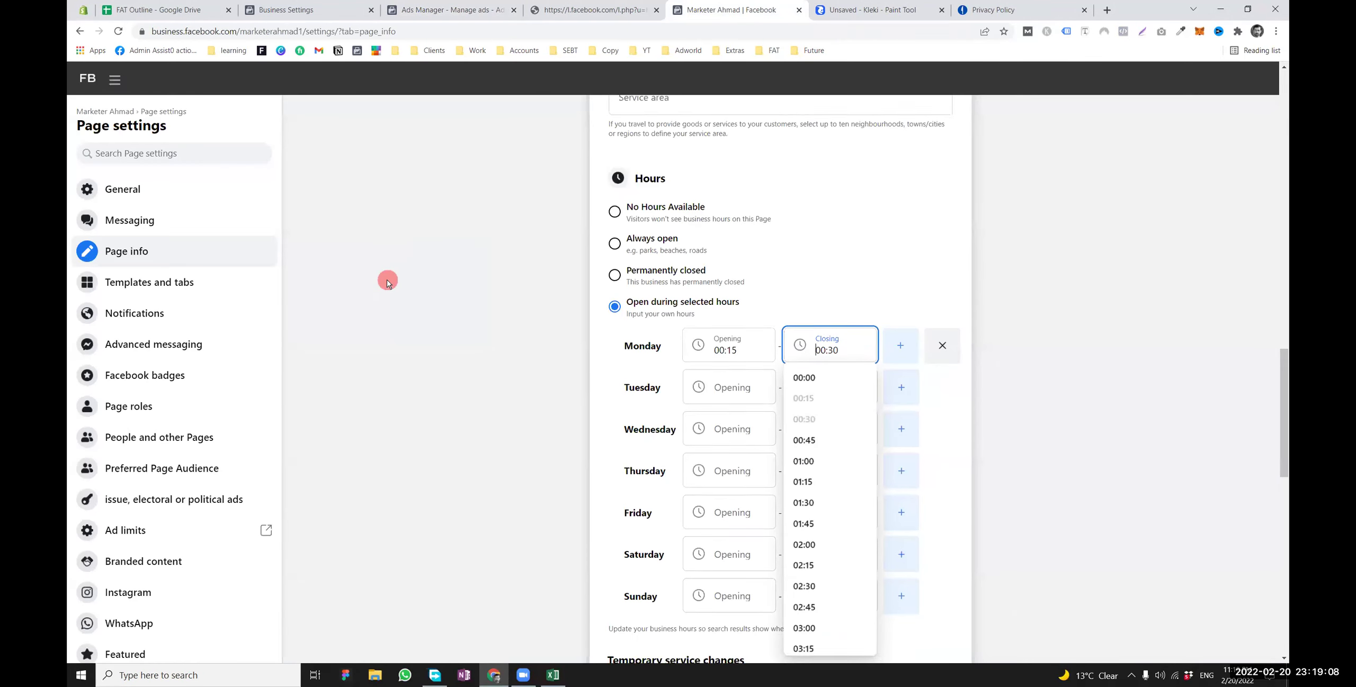
pyautogui.scroll(2, 387, 280)
pyautogui.click(80, 31)
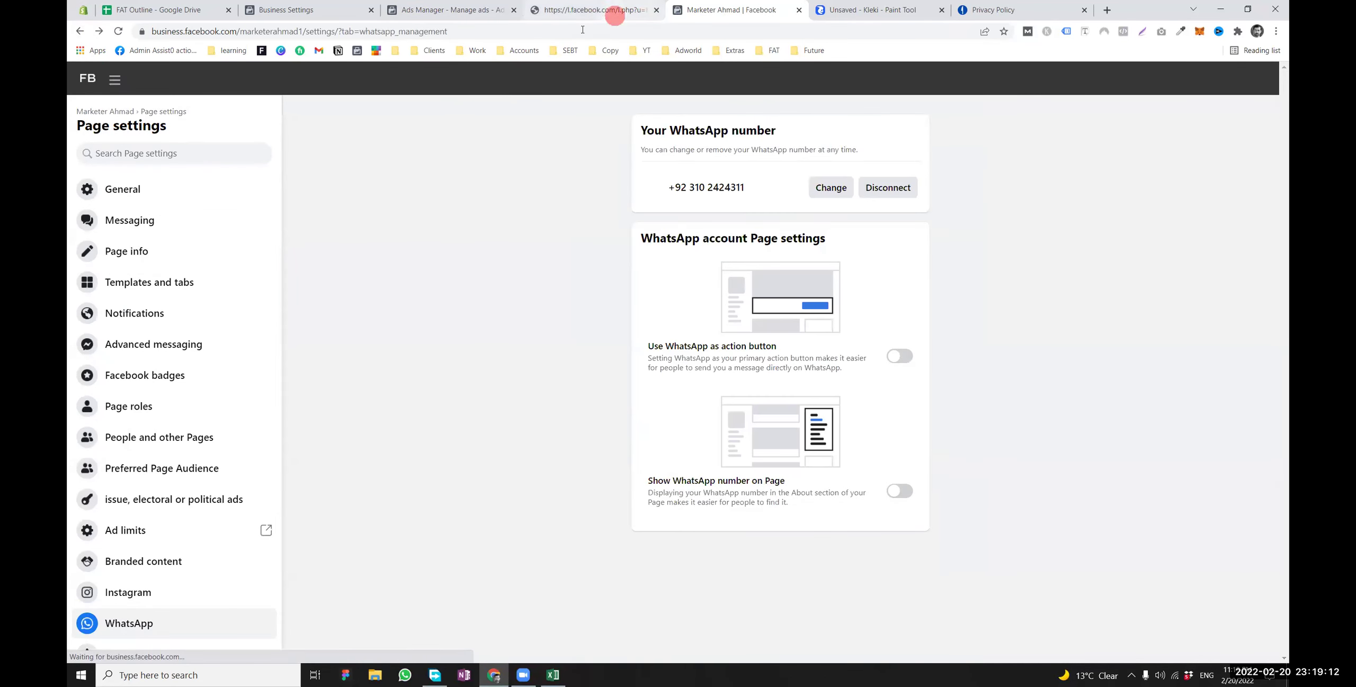
pyautogui.click(77, 33)
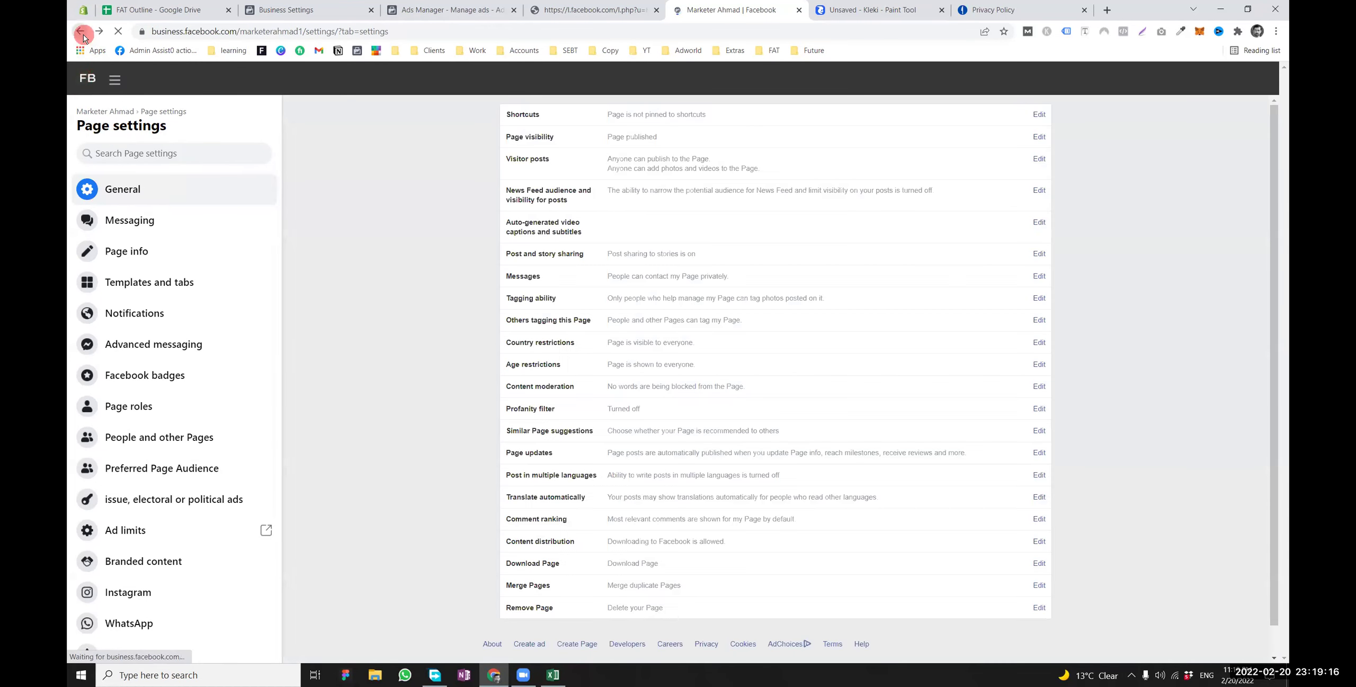
pyautogui.click(82, 33)
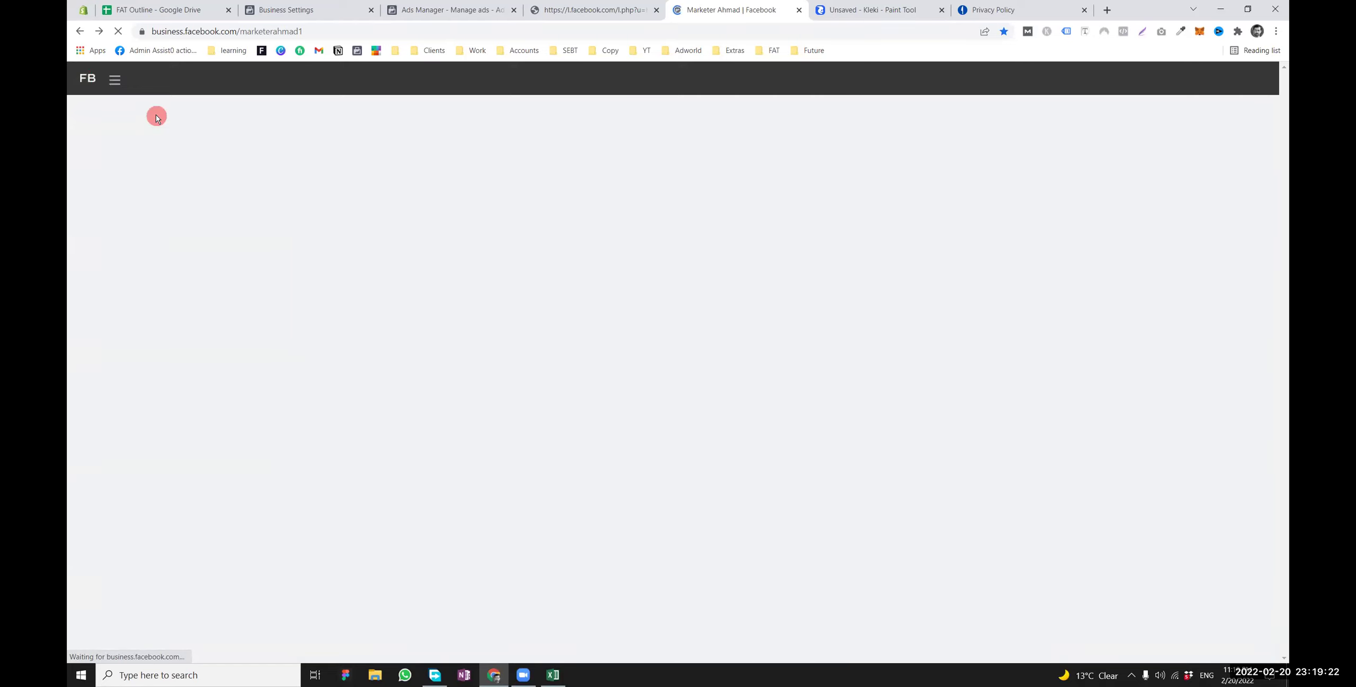
pyautogui.click(592, 8)
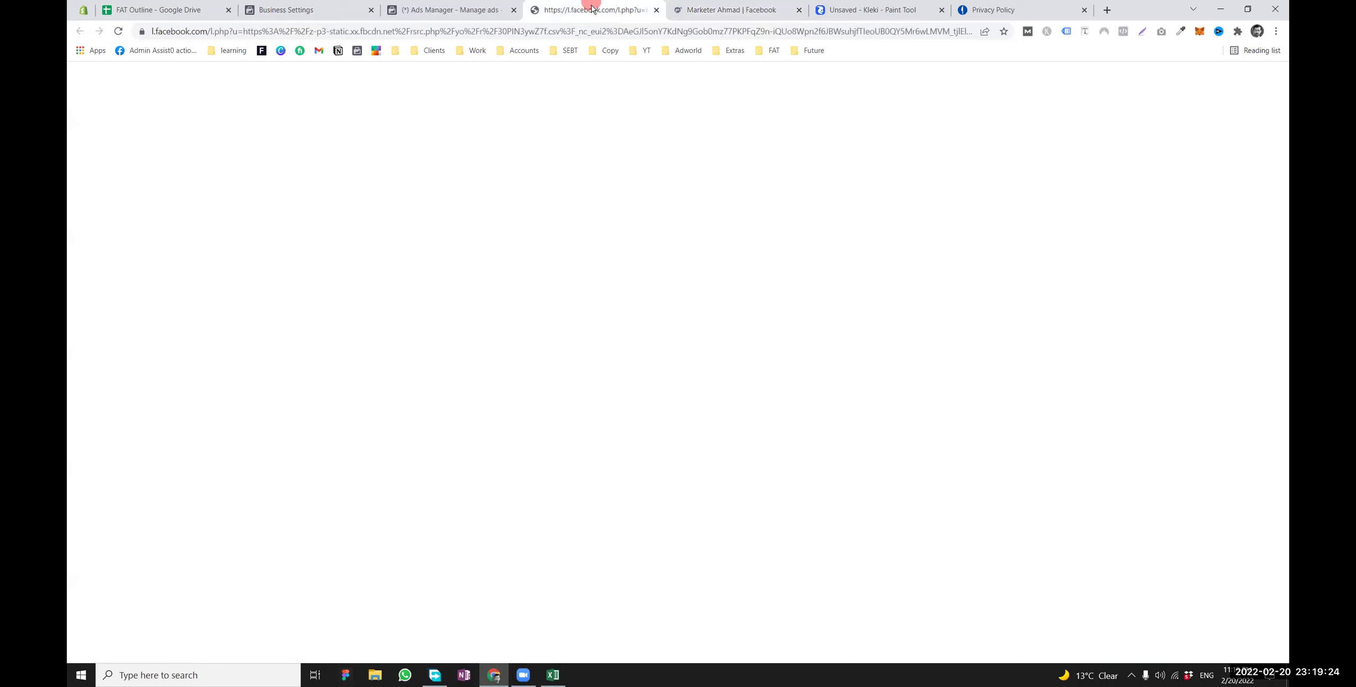
pyautogui.middleClick(592, 8)
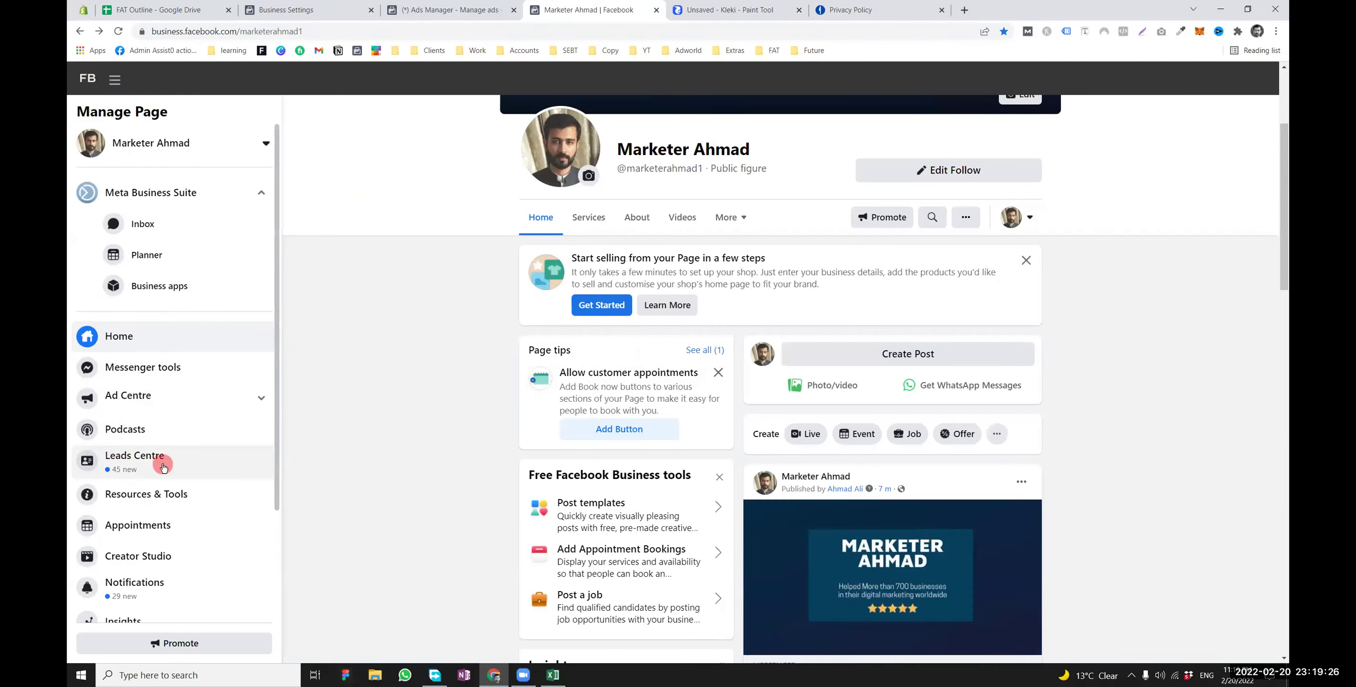
# Open the Page's Leads Centre and dismiss the Instagram access dialog
pyautogui.click(138, 464)
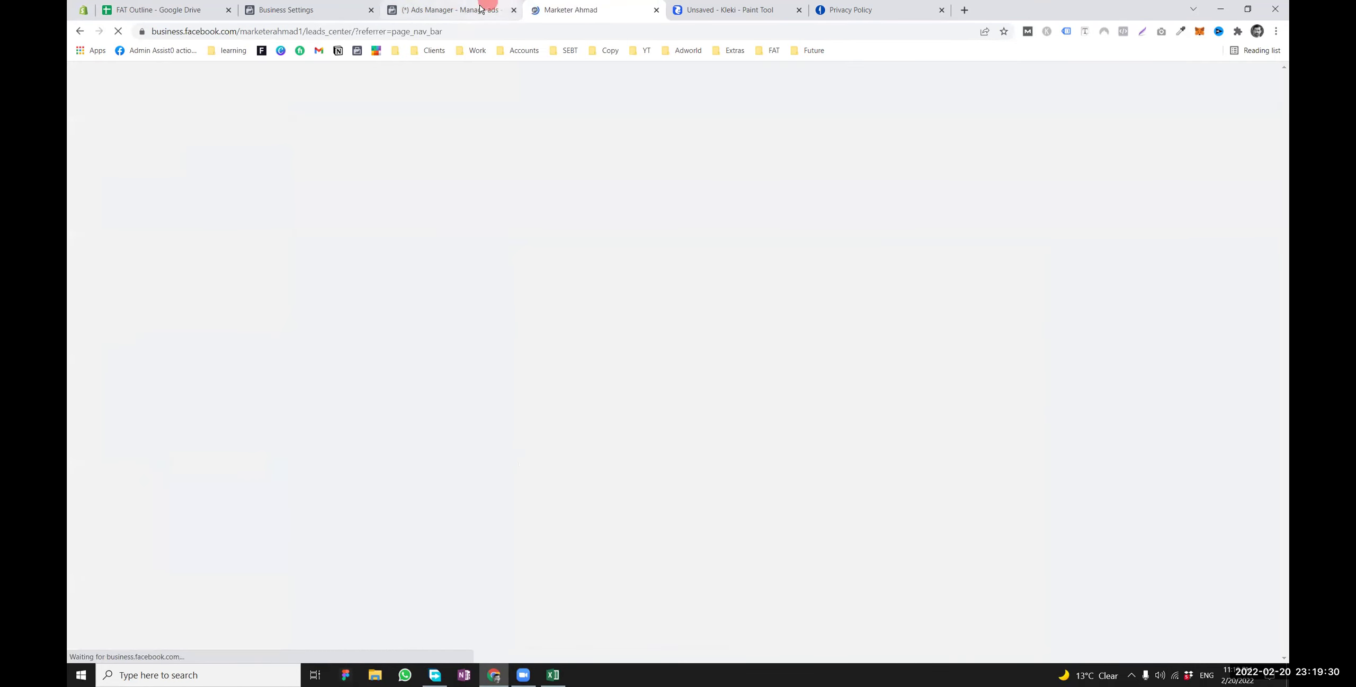
pyautogui.click(480, 9)
pyautogui.click(562, 10)
pyautogui.click(324, 288)
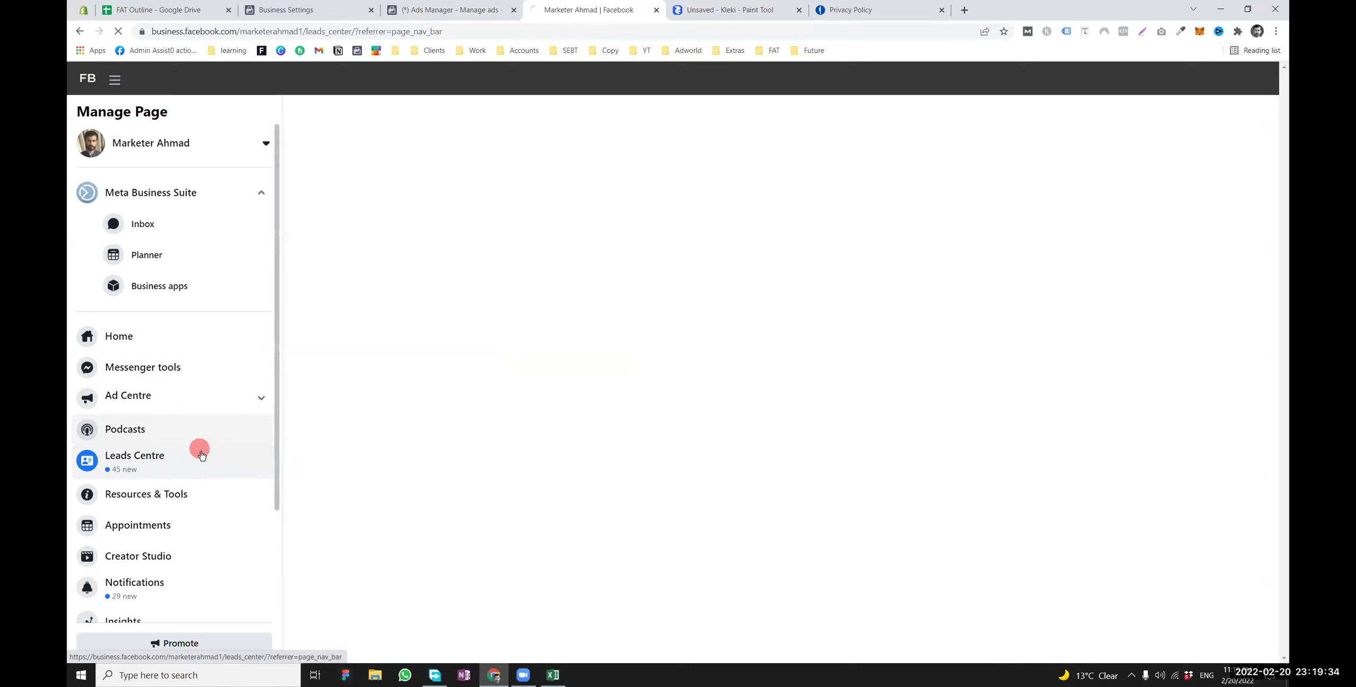
pyautogui.click(182, 470)
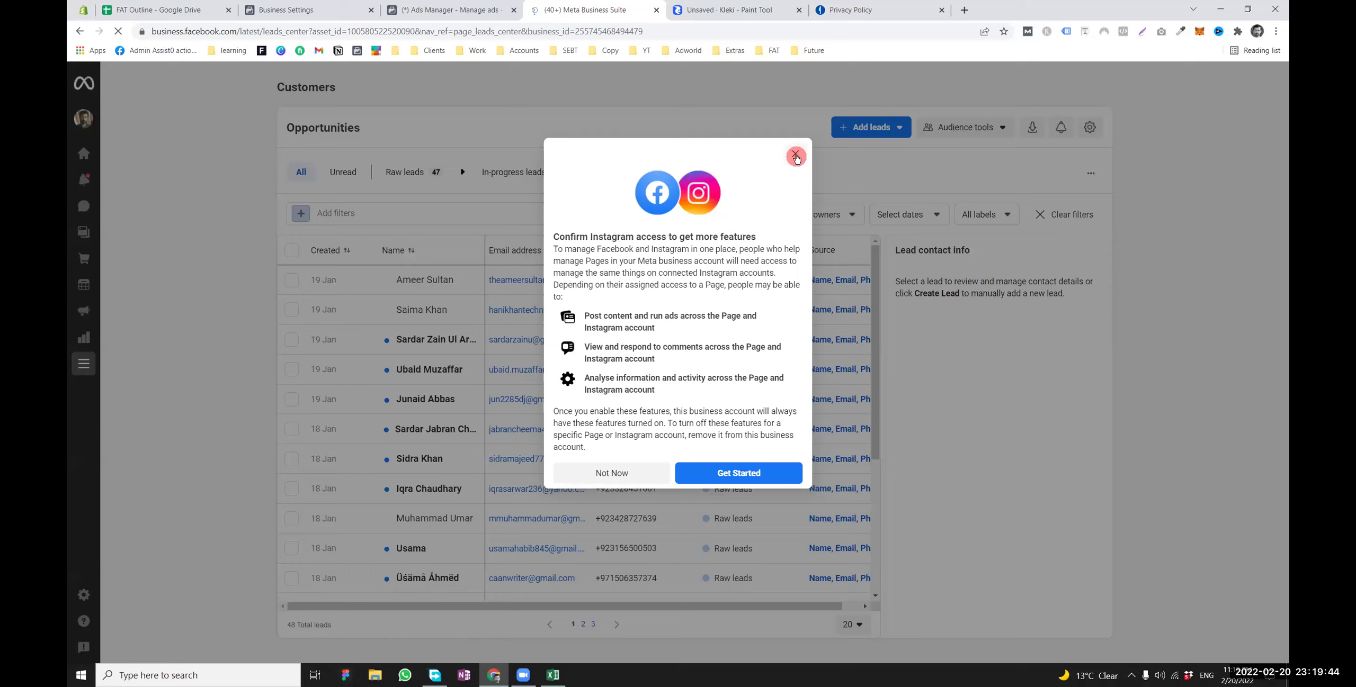
pyautogui.click(795, 155)
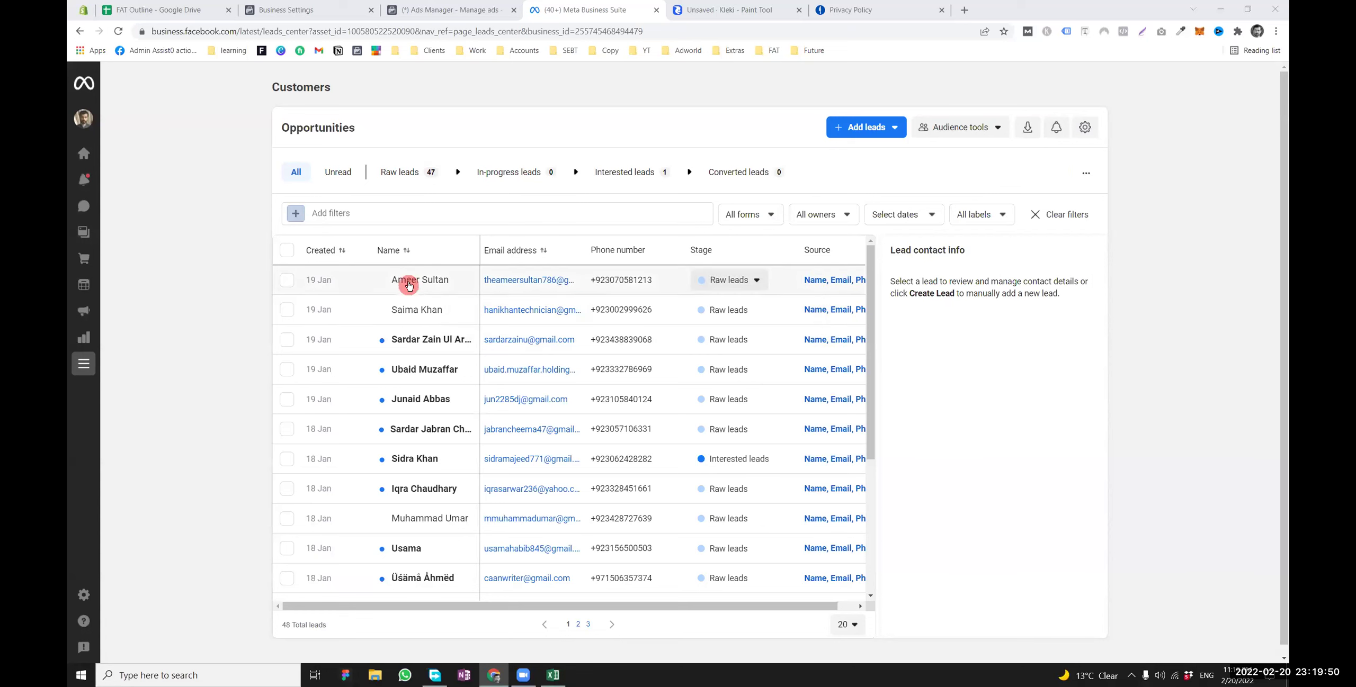
# Open the first lead in the list and examine its name, email address and phone number
pyautogui.tripleClick(392, 281)
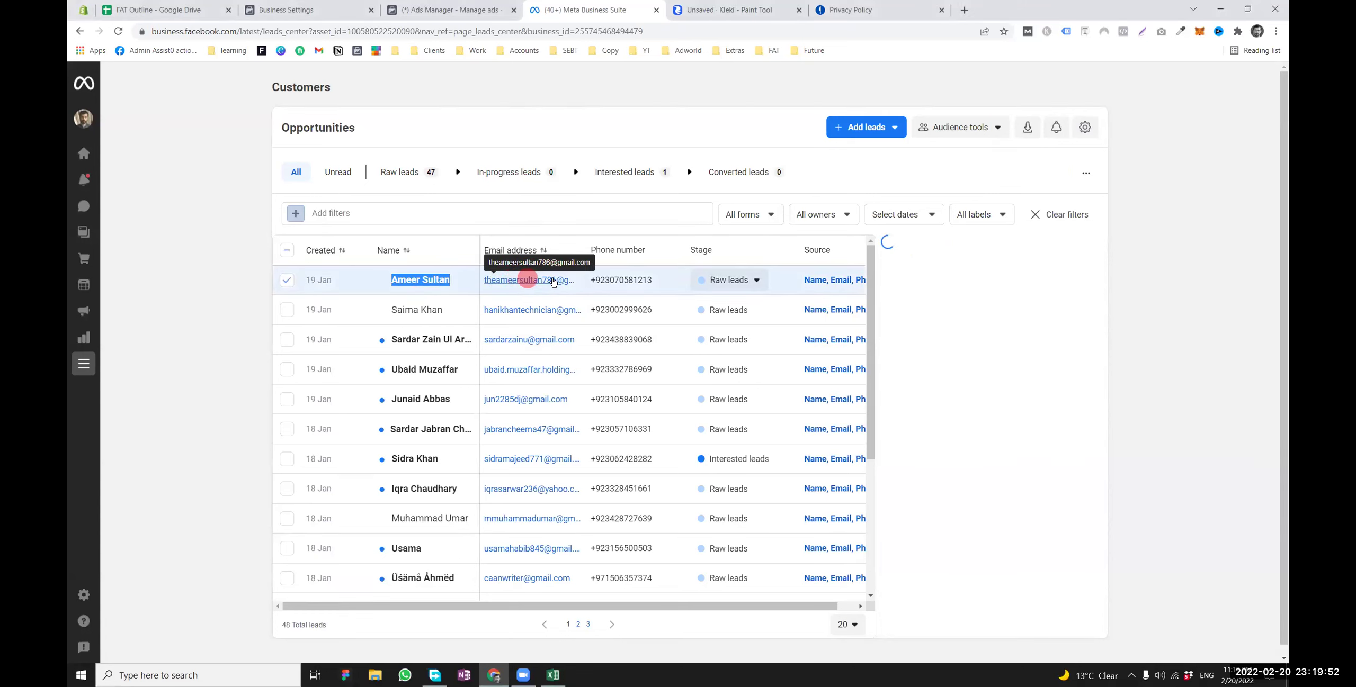
pyautogui.moveTo(653, 280); pyautogui.dragTo(598, 283)
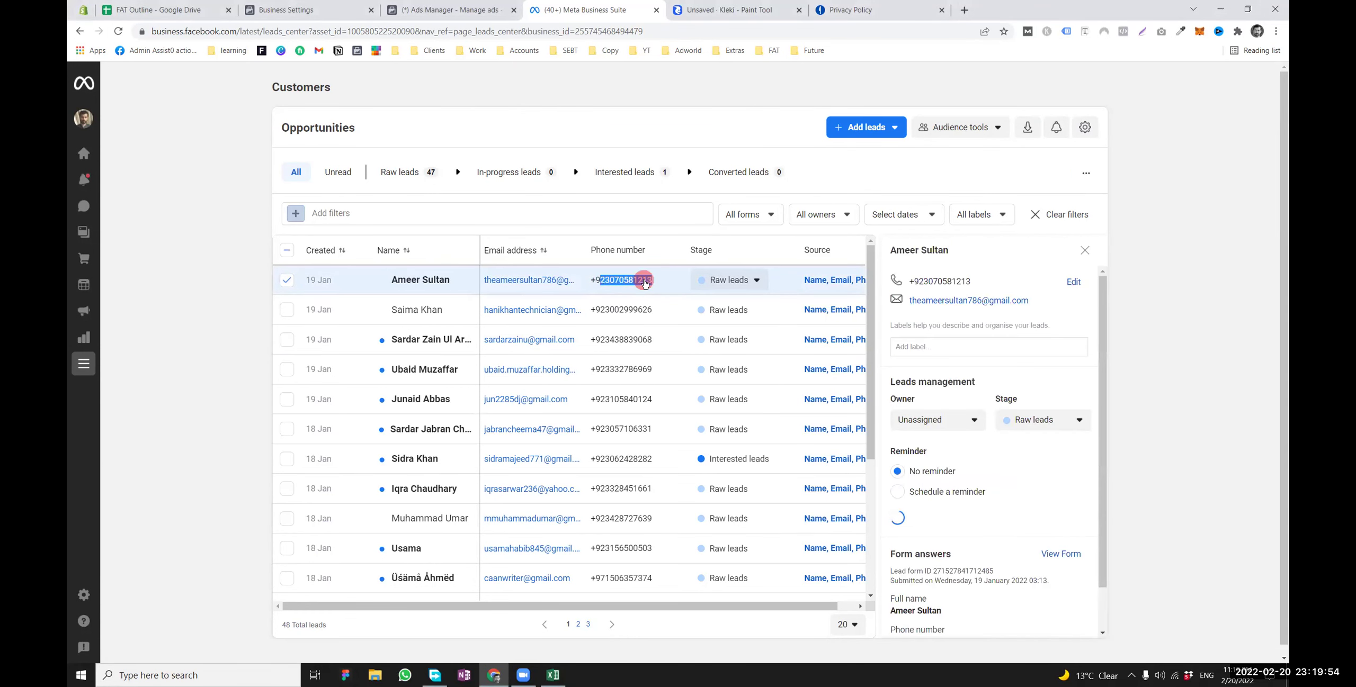
# Review the leads' contact details in the Opportunities table, checking the raw leads stage and the full list
pyautogui.moveTo(400, 286); pyautogui.dragTo(394, 315)
pyautogui.click(163, 293)
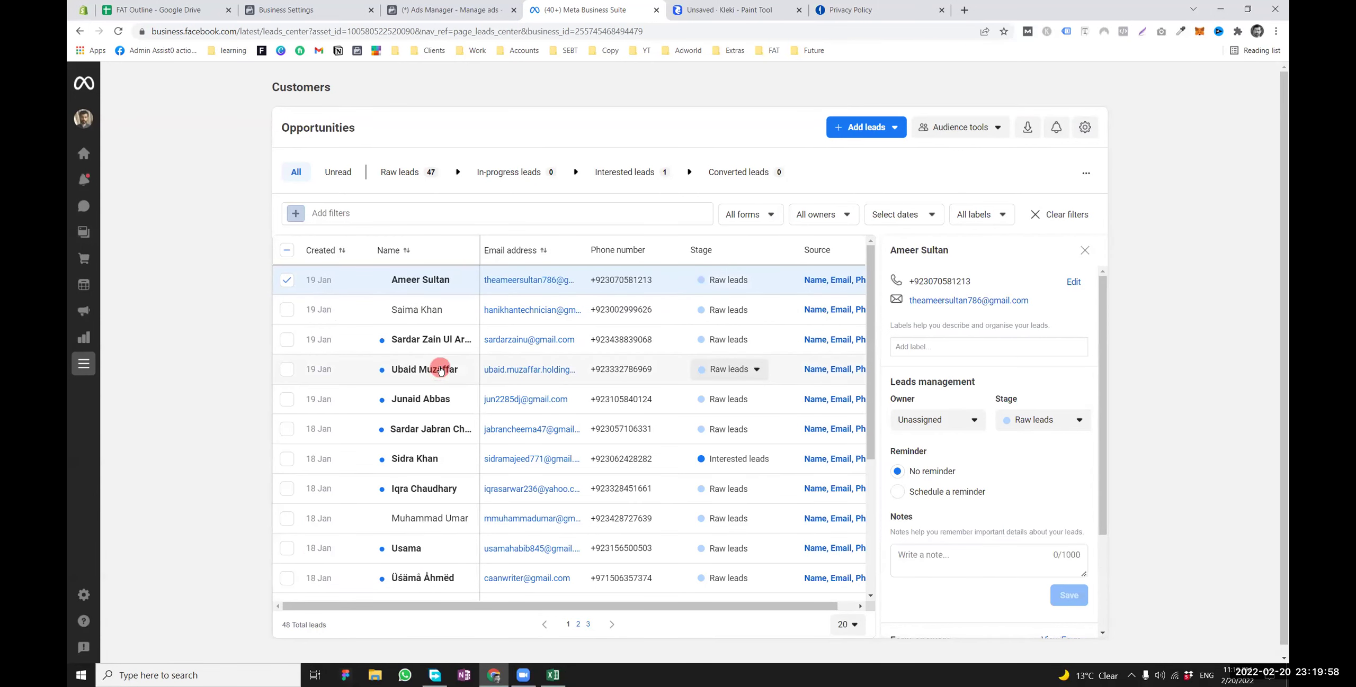
pyautogui.click(471, 31)
pyautogui.click(218, 267)
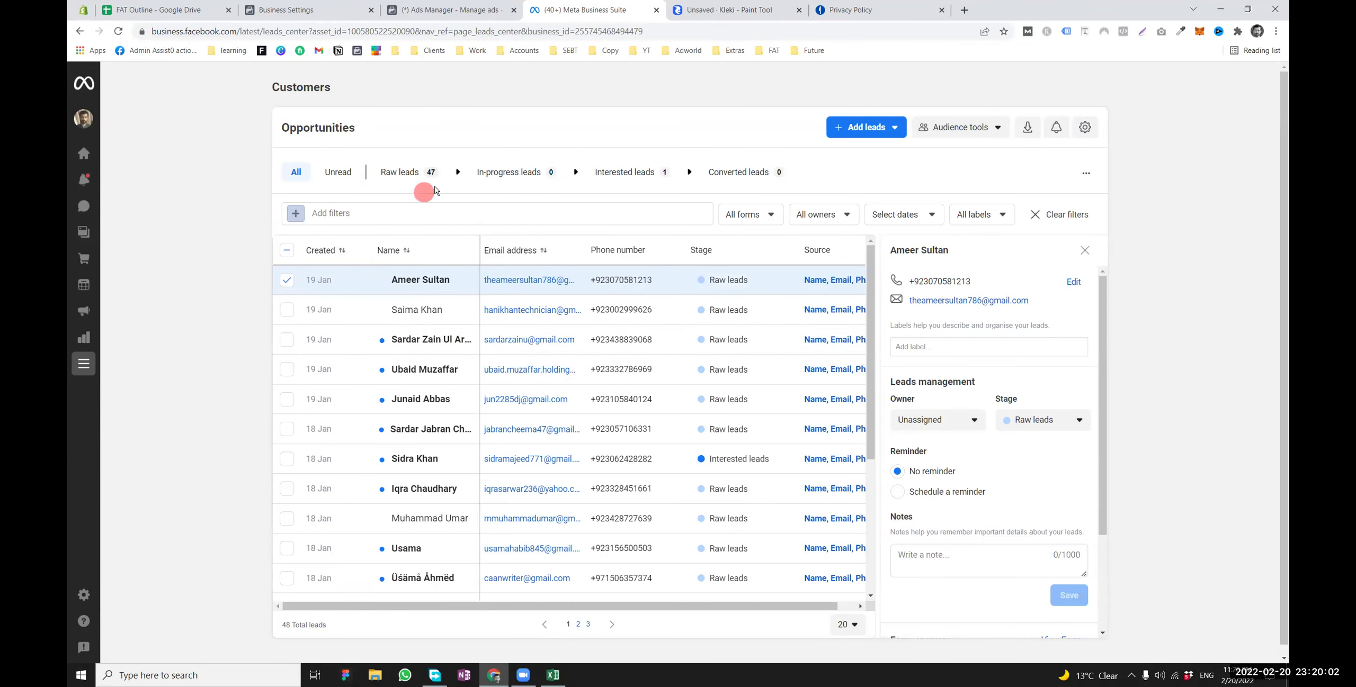
pyautogui.click(411, 173)
pyautogui.click(298, 173)
pyautogui.scroll(-5, 408, 388)
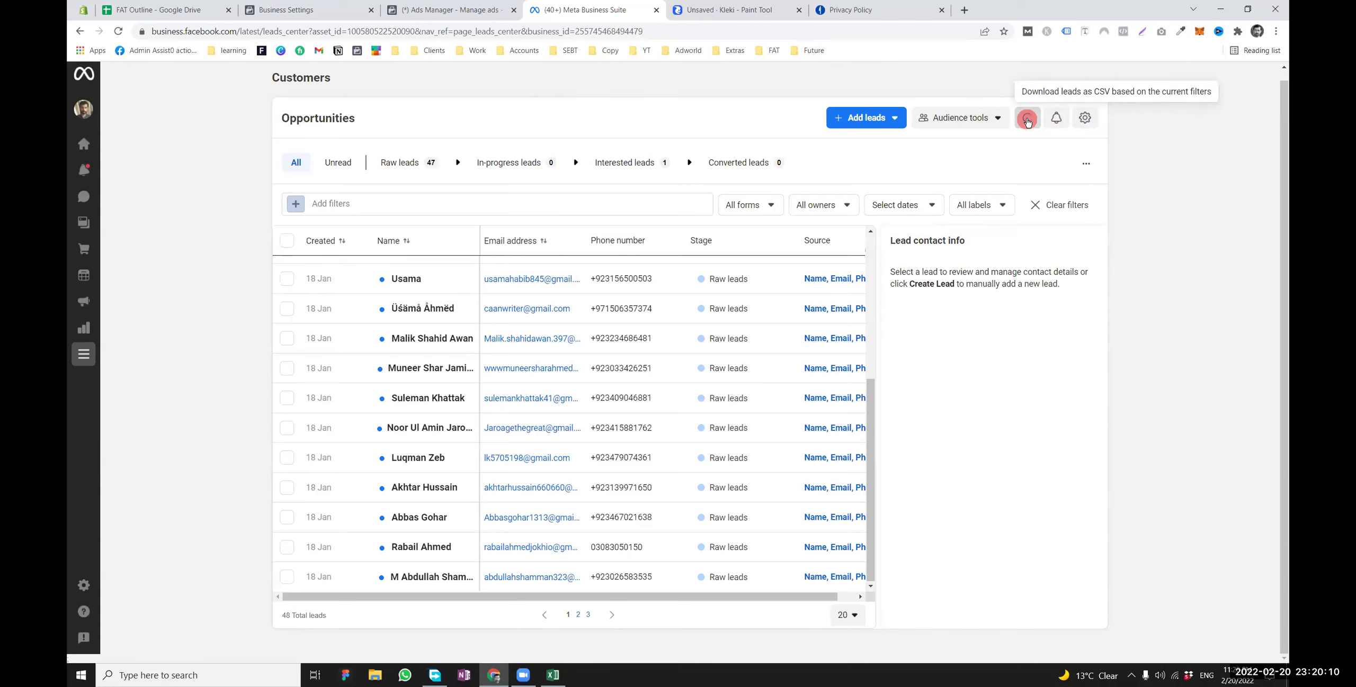
# Download all leads as a CSV file and open leads.csv in Excel
pyautogui.click(1027, 121)
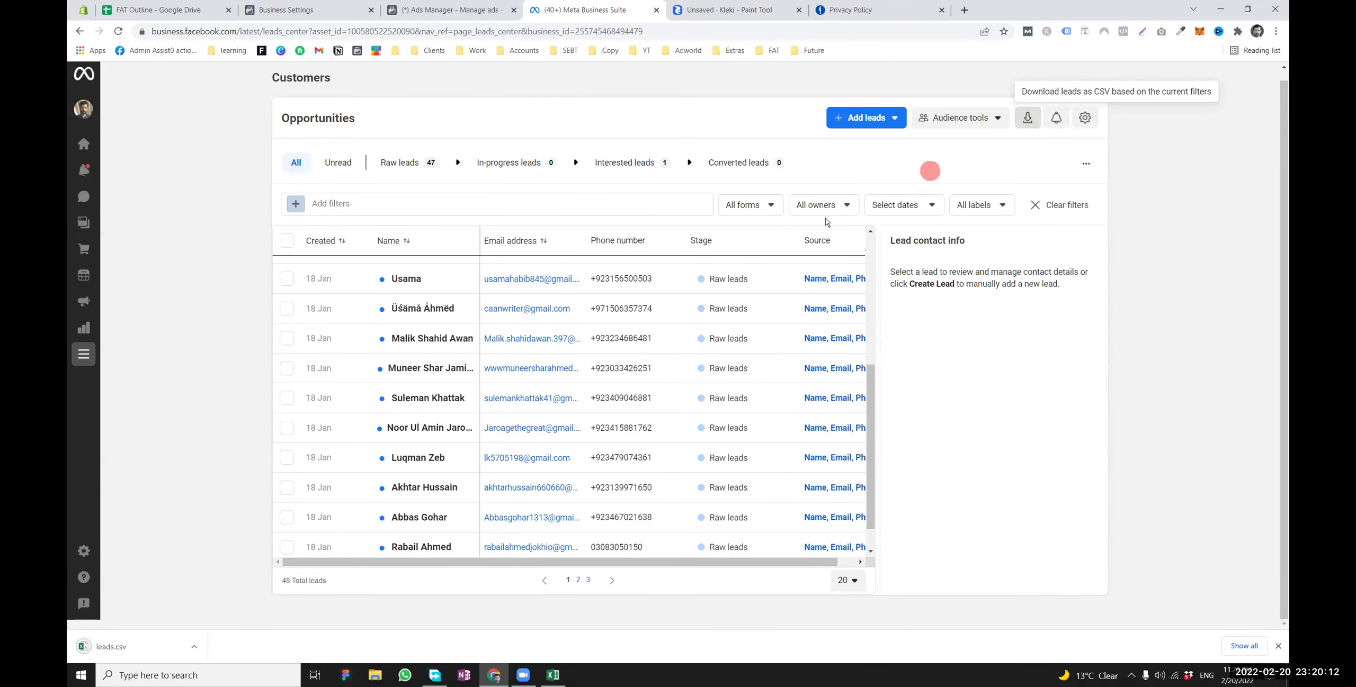
pyautogui.click(111, 646)
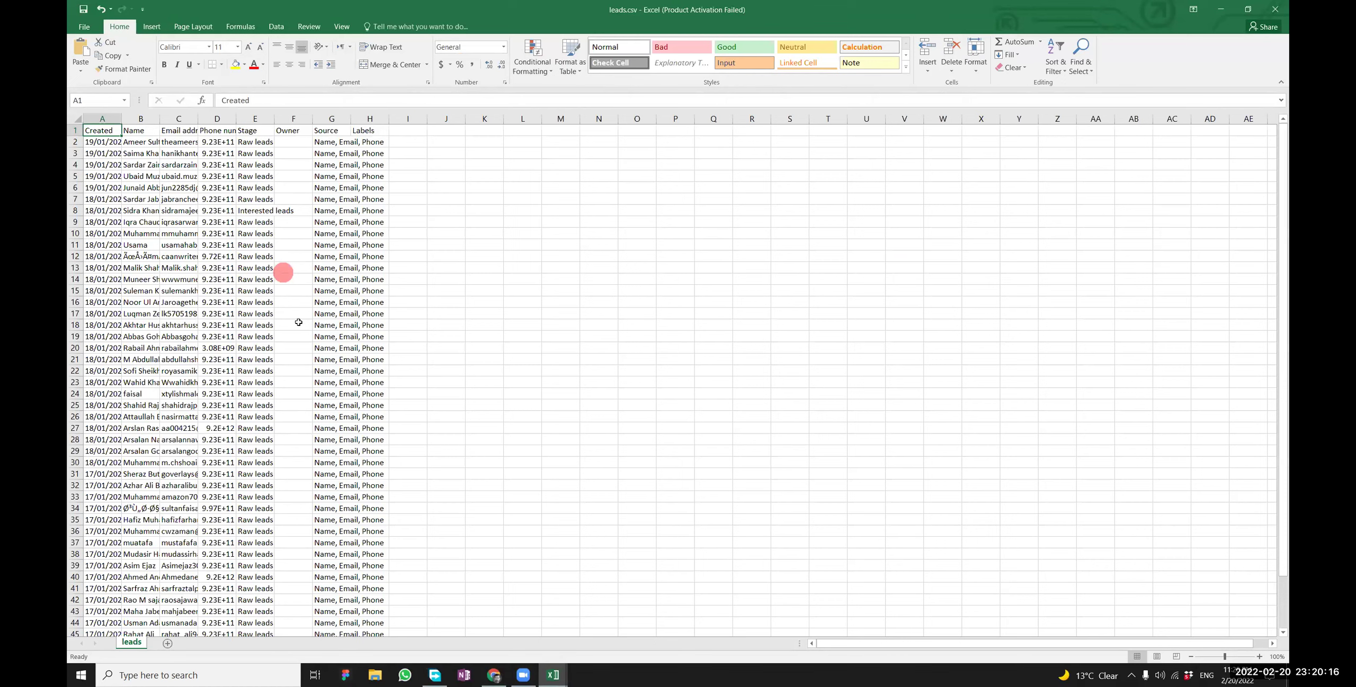
# Widen columns A to D in the leads sheet and inspect the Phone number cells
pyautogui.moveTo(128, 113); pyautogui.dragTo(508, 118)
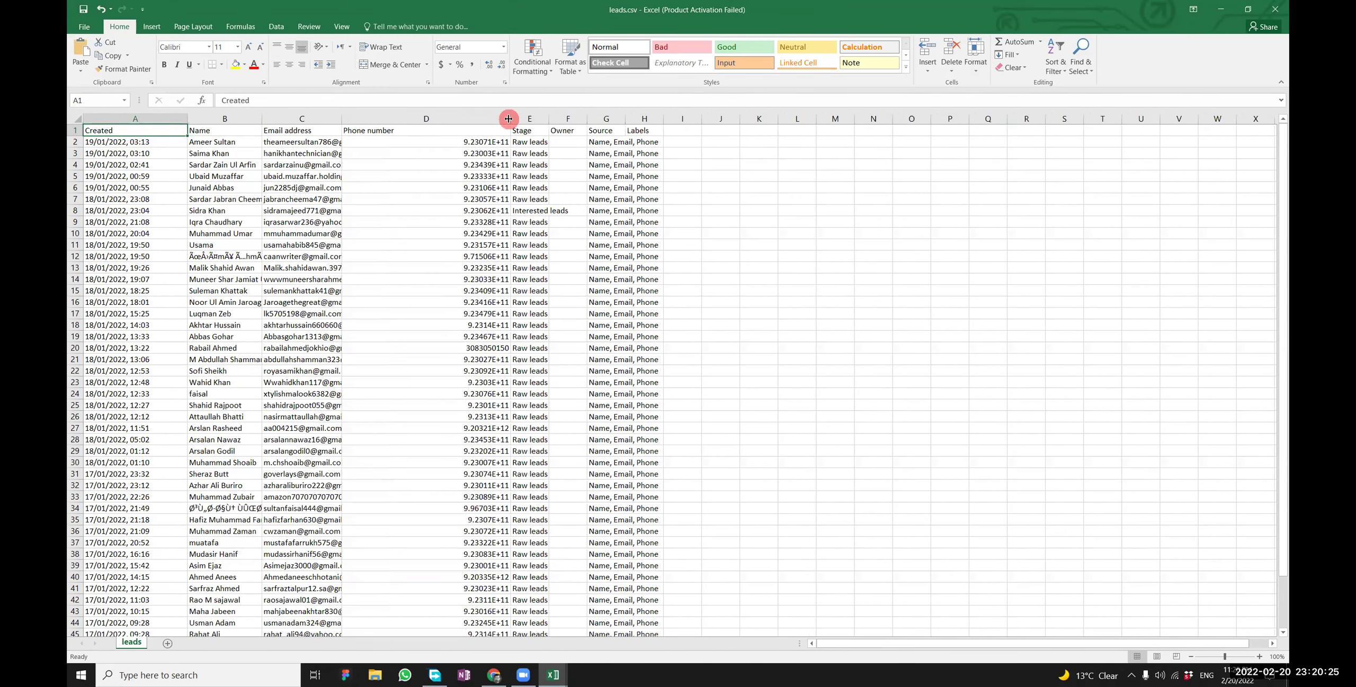
pyautogui.click(454, 153)
pyautogui.moveTo(430, 170); pyautogui.dragTo(429, 456)
pyautogui.click(431, 461)
pyautogui.click(479, 156)
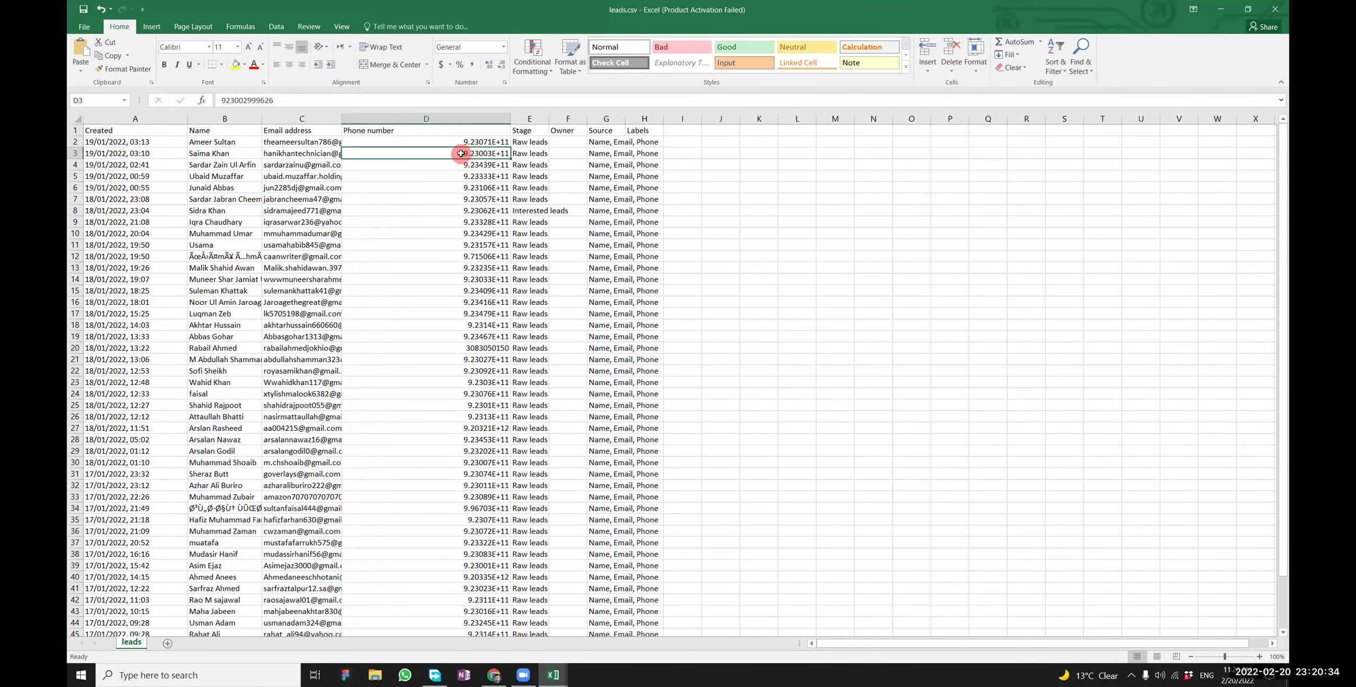
# Enlarge the leads sheet to 160% and examine the full phone numbers stored in individual cells of column D
pyautogui.scroll(-1, 461, 153)
pyautogui.keyDown('ctrl'); pyautogui.scroll(4, 460, 154); pyautogui.keyUp('ctrl')
pyautogui.click(704, 179)
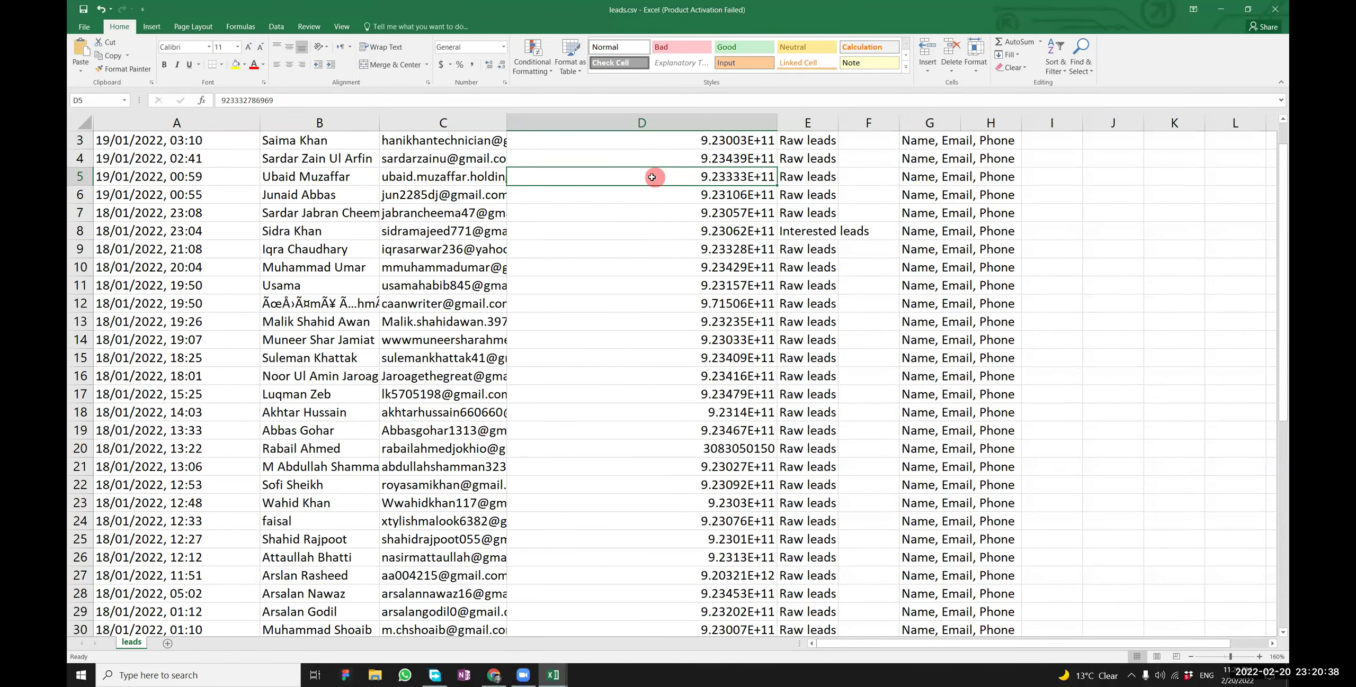
pyautogui.click(248, 103)
pyautogui.moveTo(219, 106); pyautogui.dragTo(530, 329)
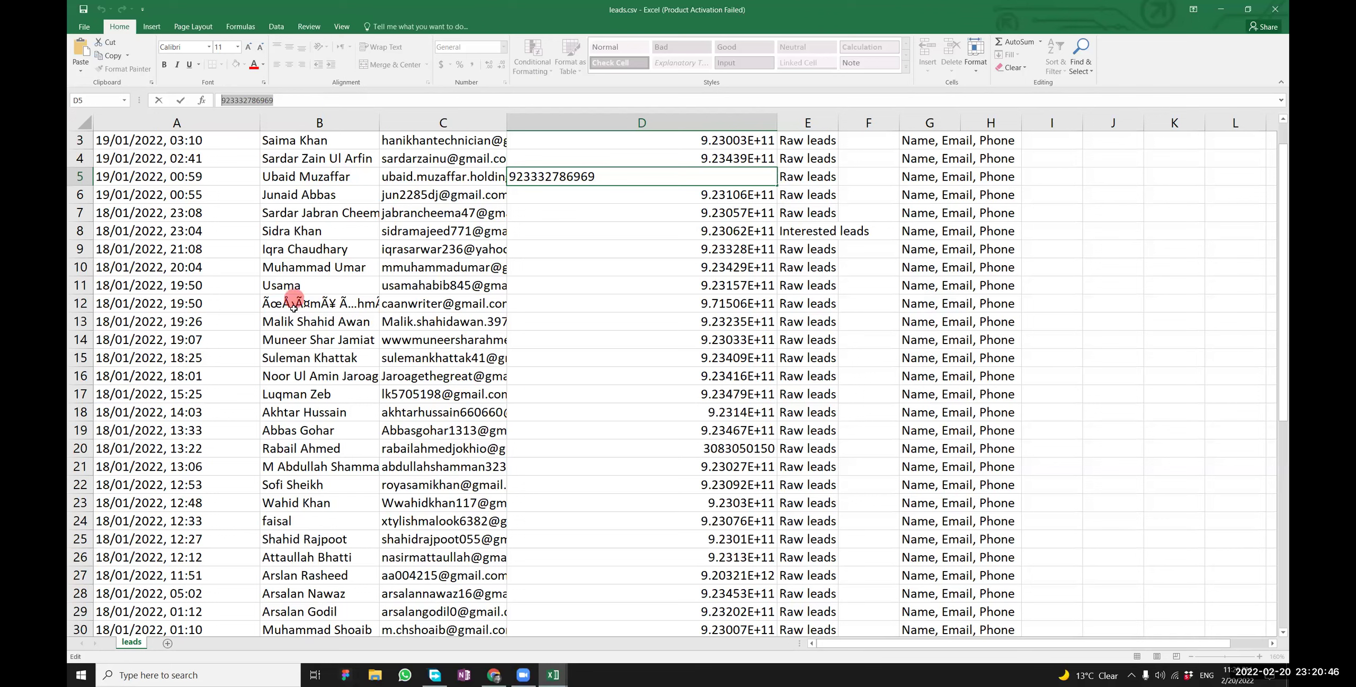
pyautogui.click(671, 229)
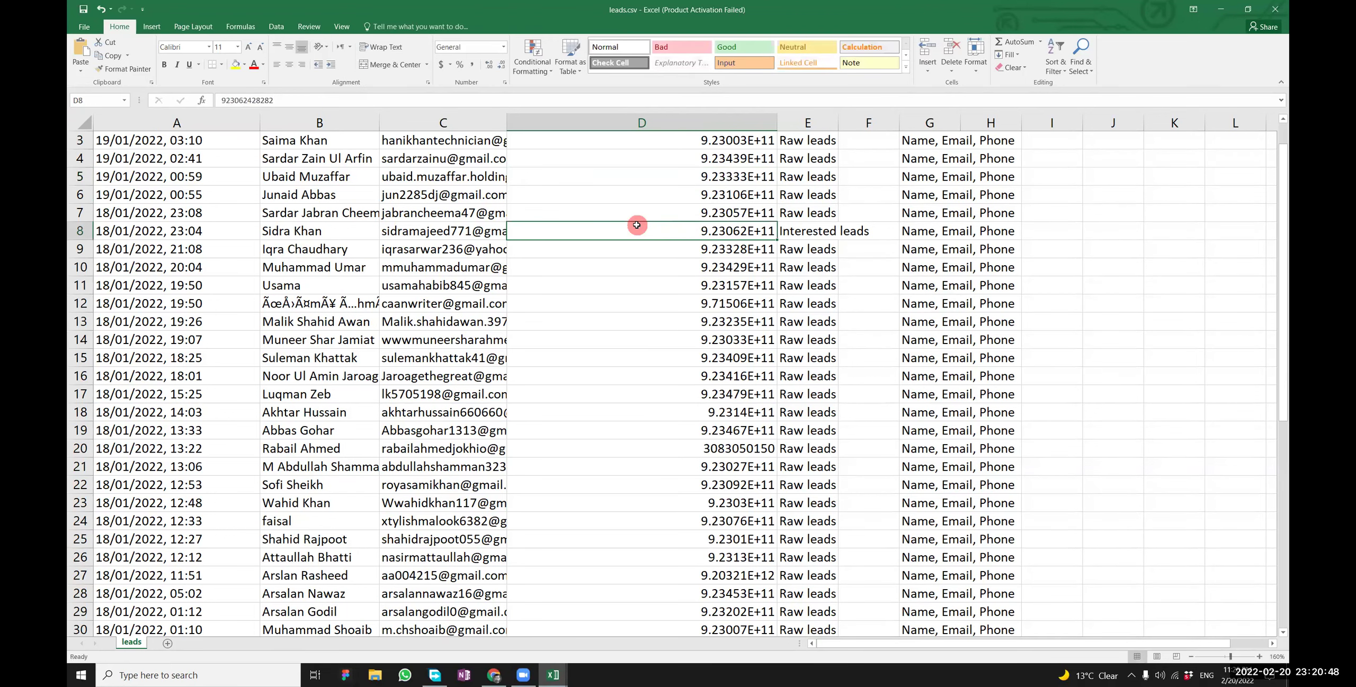
pyautogui.click(581, 262)
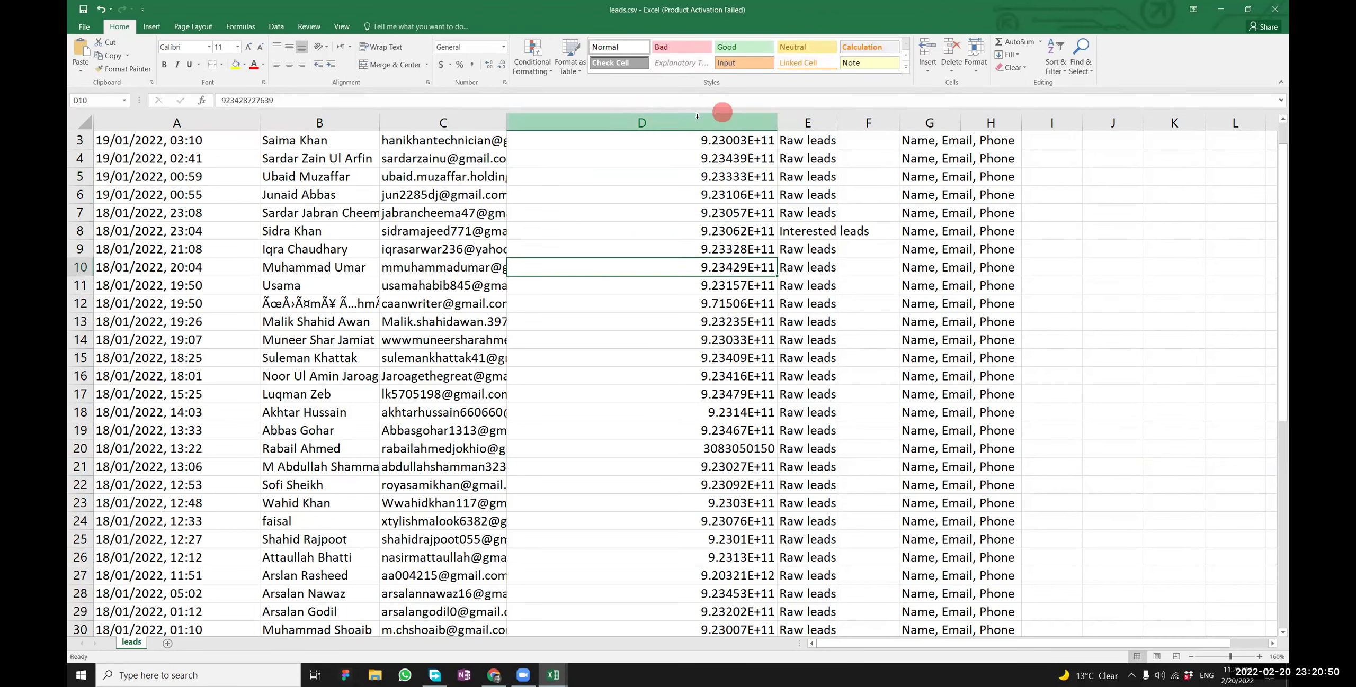
# Look through the remaining lead rows and close leads.csv without saving the changes
pyautogui.scroll(-10, 445, 354)
pyautogui.scroll(6, 354, 448)
pyautogui.scroll(5, 356, 362)
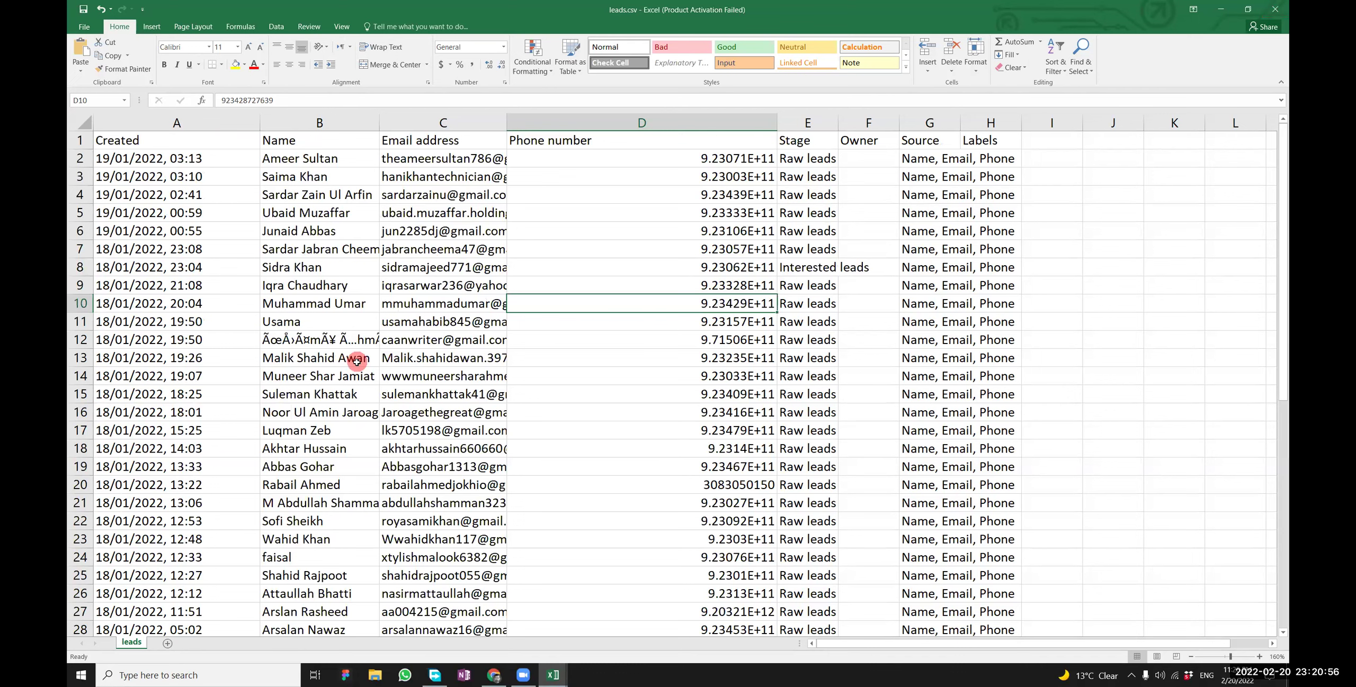
pyautogui.hotkey('alt', 'F4')
pyautogui.click(677, 351)
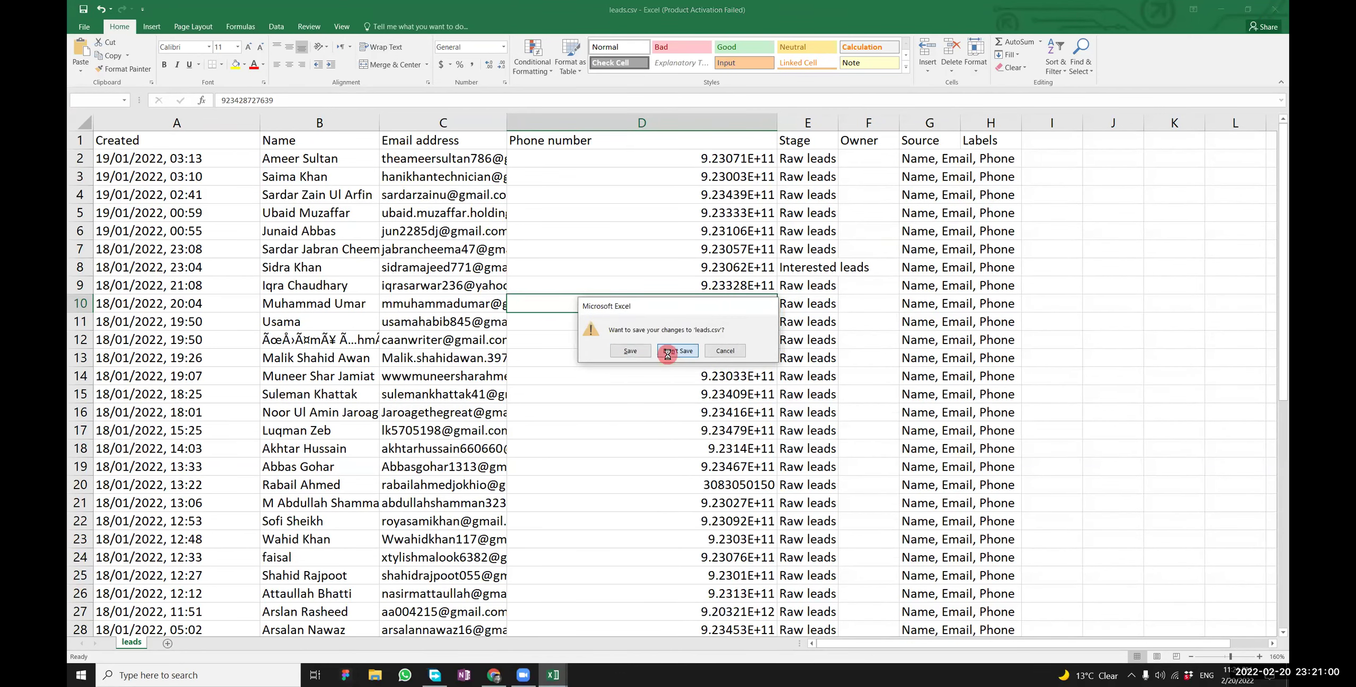
# Switch to Ads Manager in Chrome and close the New Lead Generation ad editor without publishing the draft
pyautogui.click(494, 675)
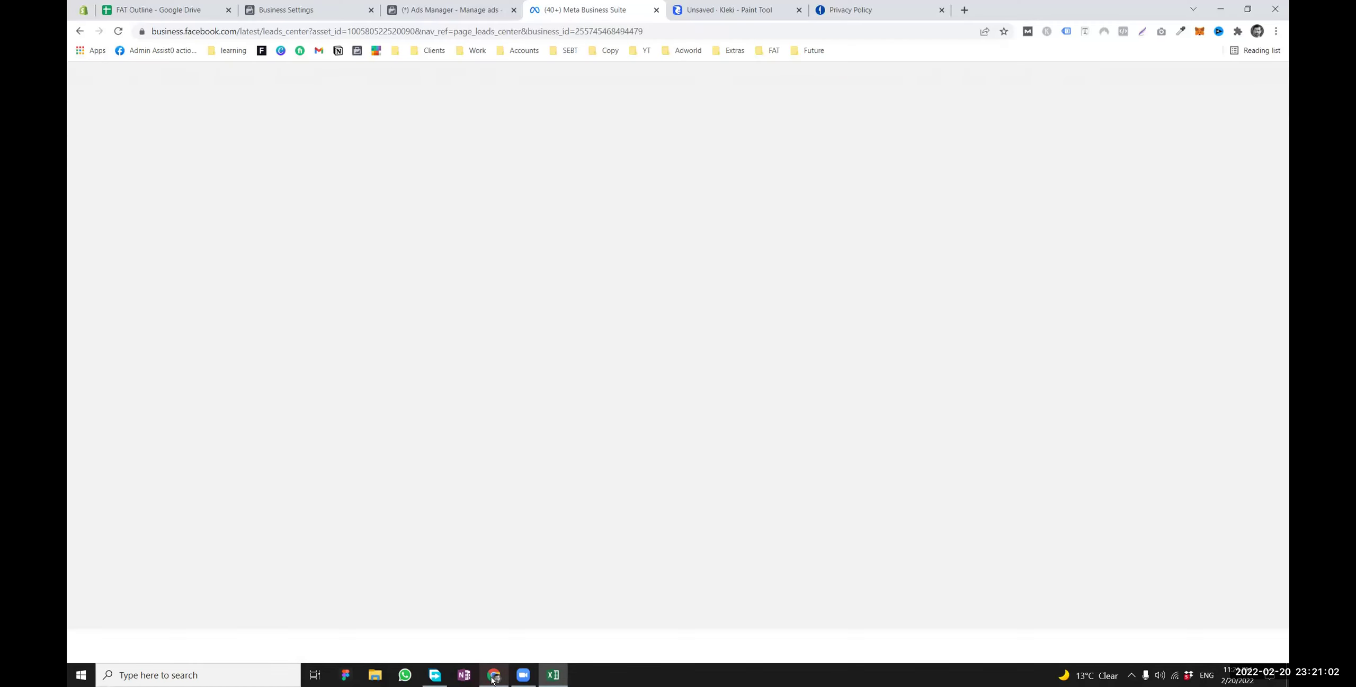
pyautogui.click(502, 10)
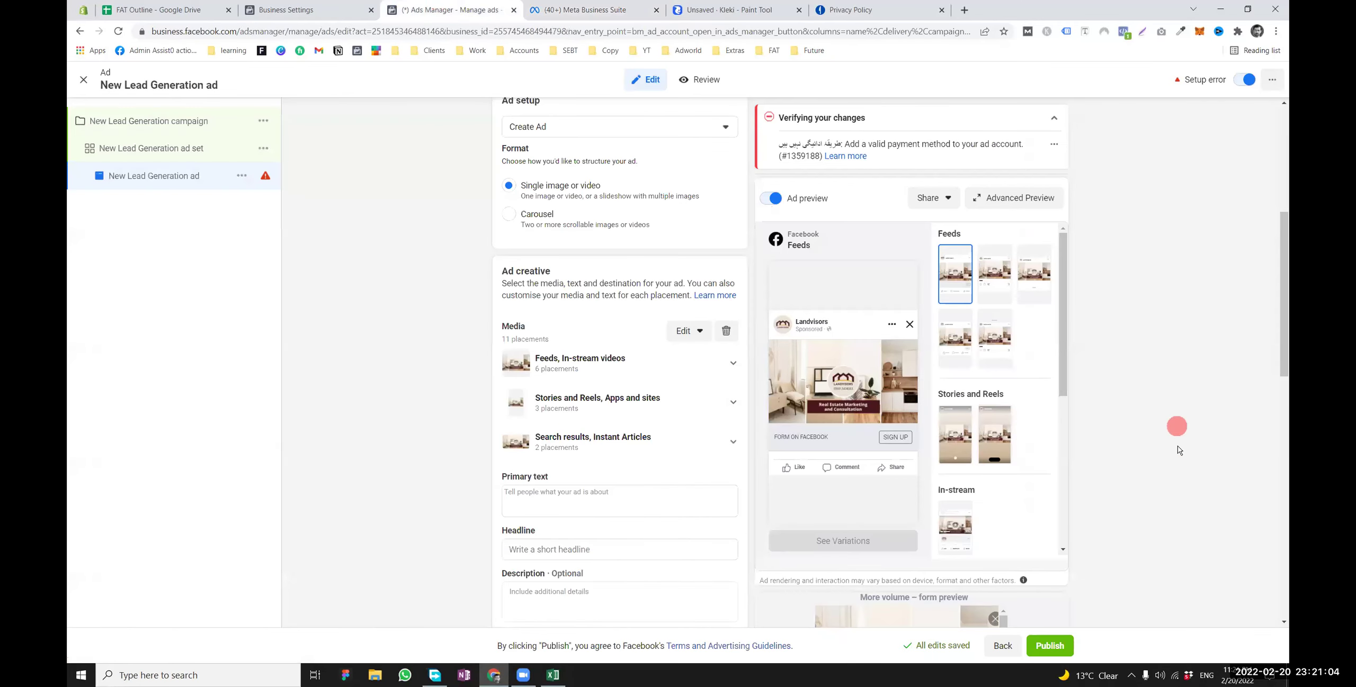
pyautogui.click(788, 217)
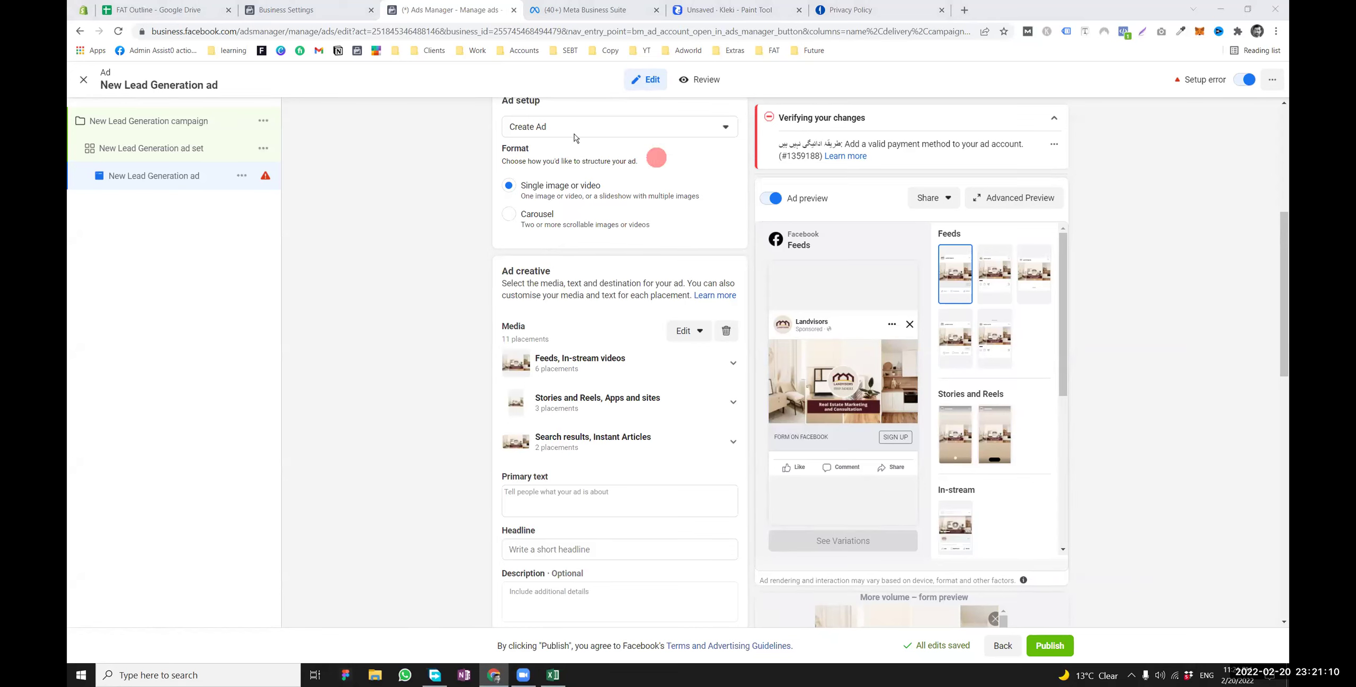
pyautogui.click(85, 80)
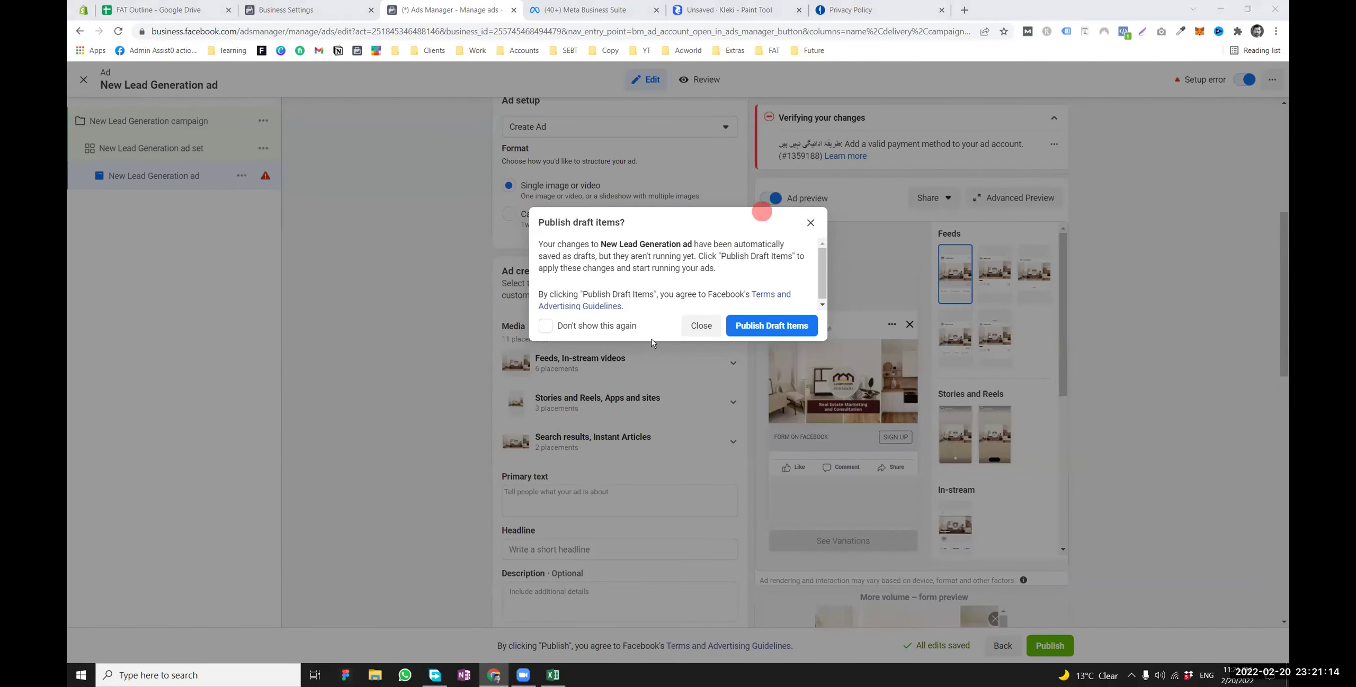
pyautogui.click(701, 326)
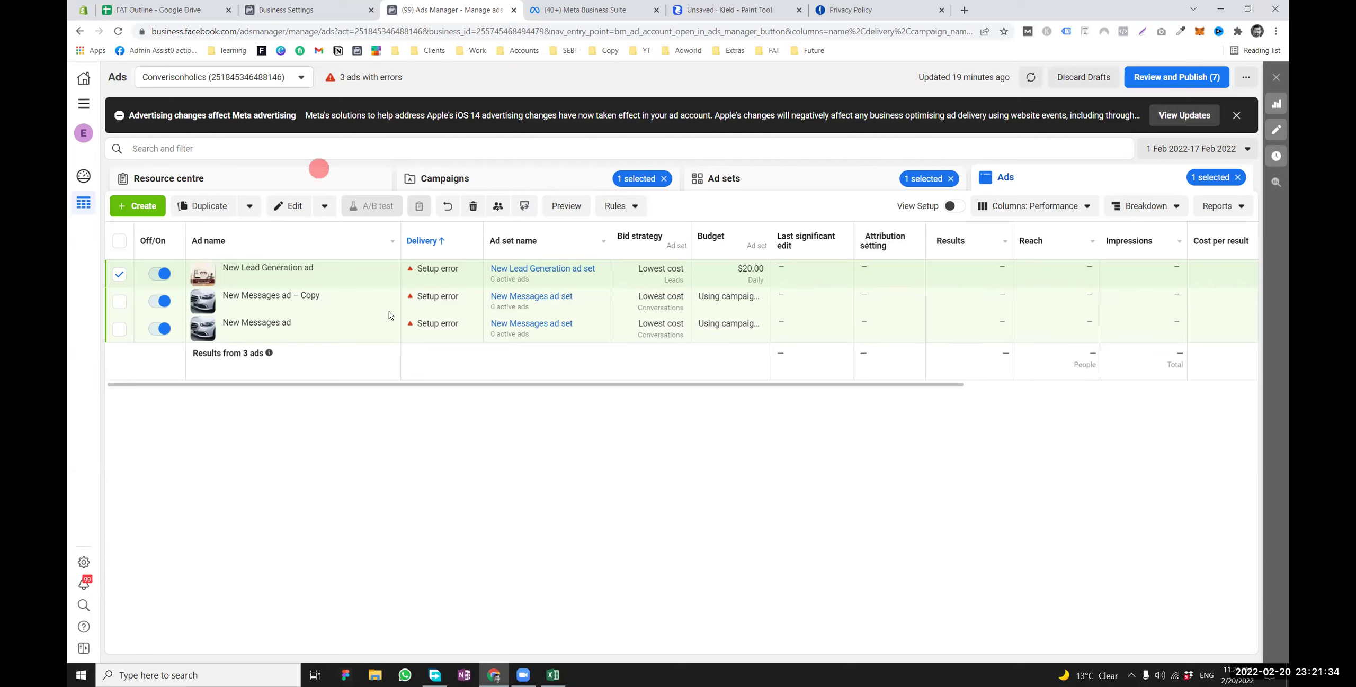
# Turn off the New Lead Generation campaign and the New Messages campaign in the campaigns list
pyautogui.click(485, 181)
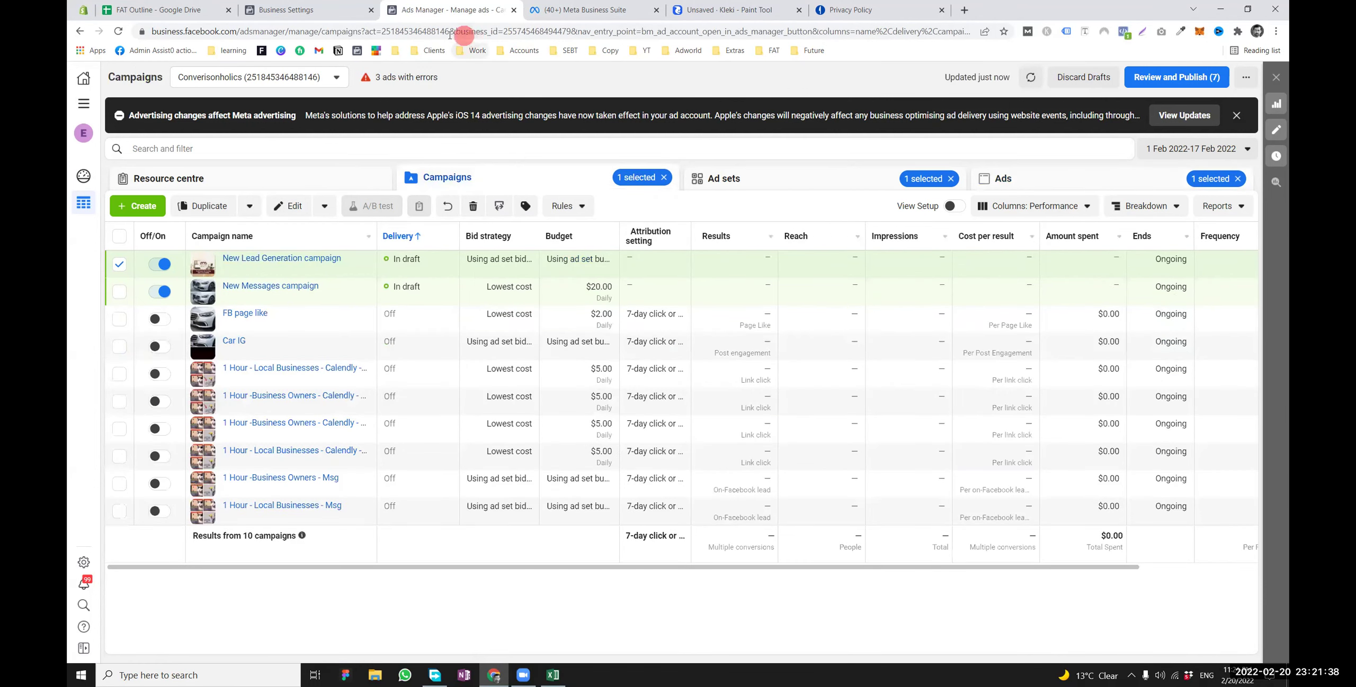
pyautogui.click(157, 274)
pyautogui.click(159, 292)
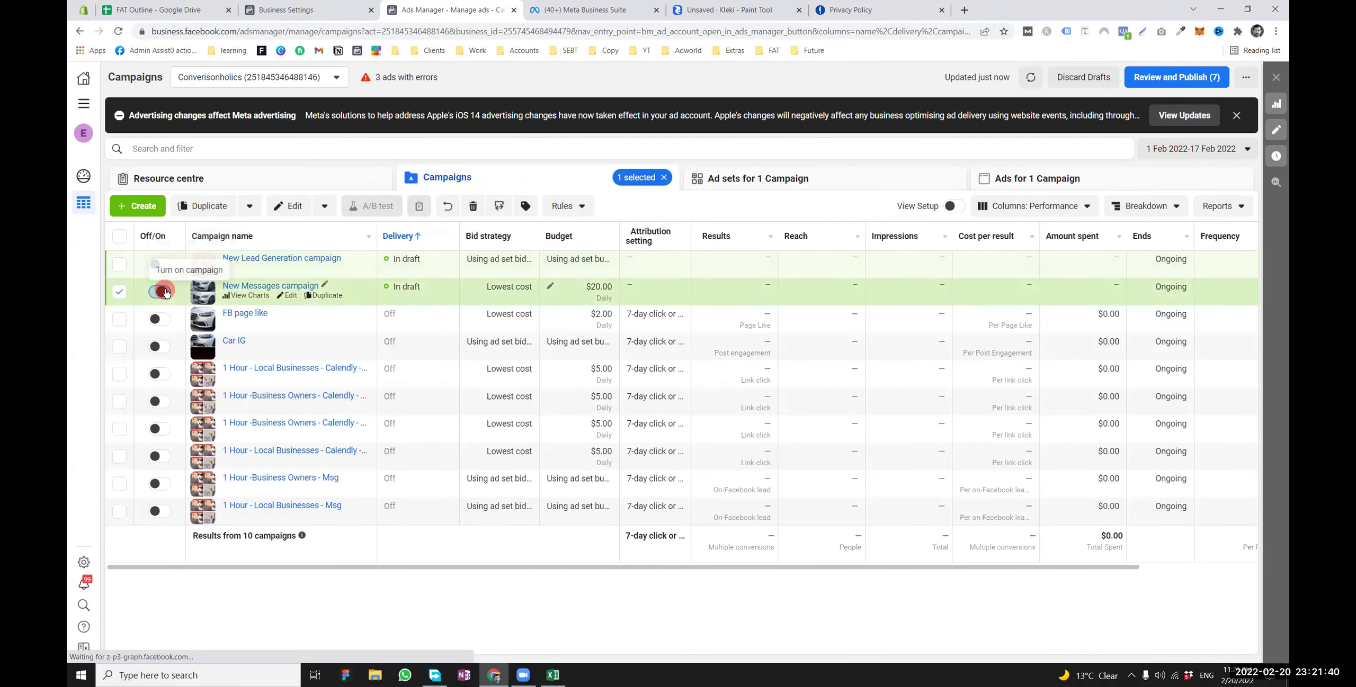
# In the FAT Outline spreadsheet, fill cells A45:A49, from Lead Generation Campaigns to ABO & CBO, with light grey
pyautogui.click(187, 9)
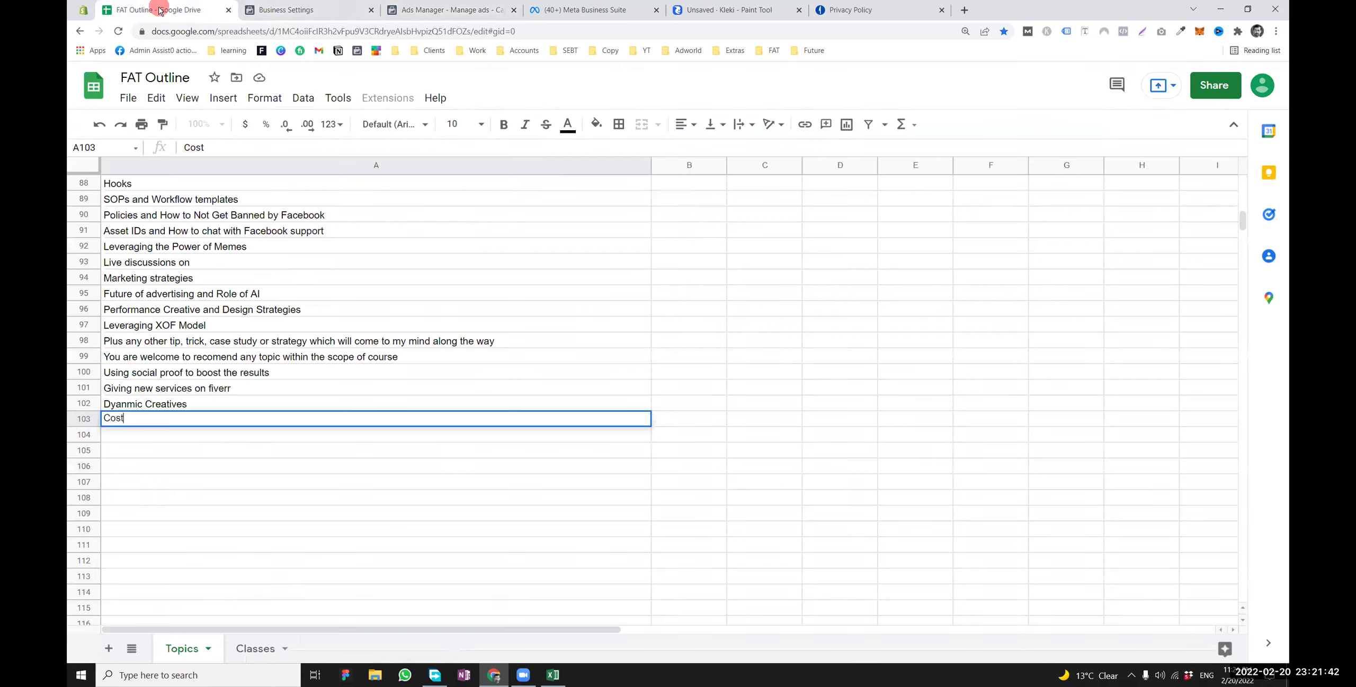
pyautogui.scroll(5, 220, 412)
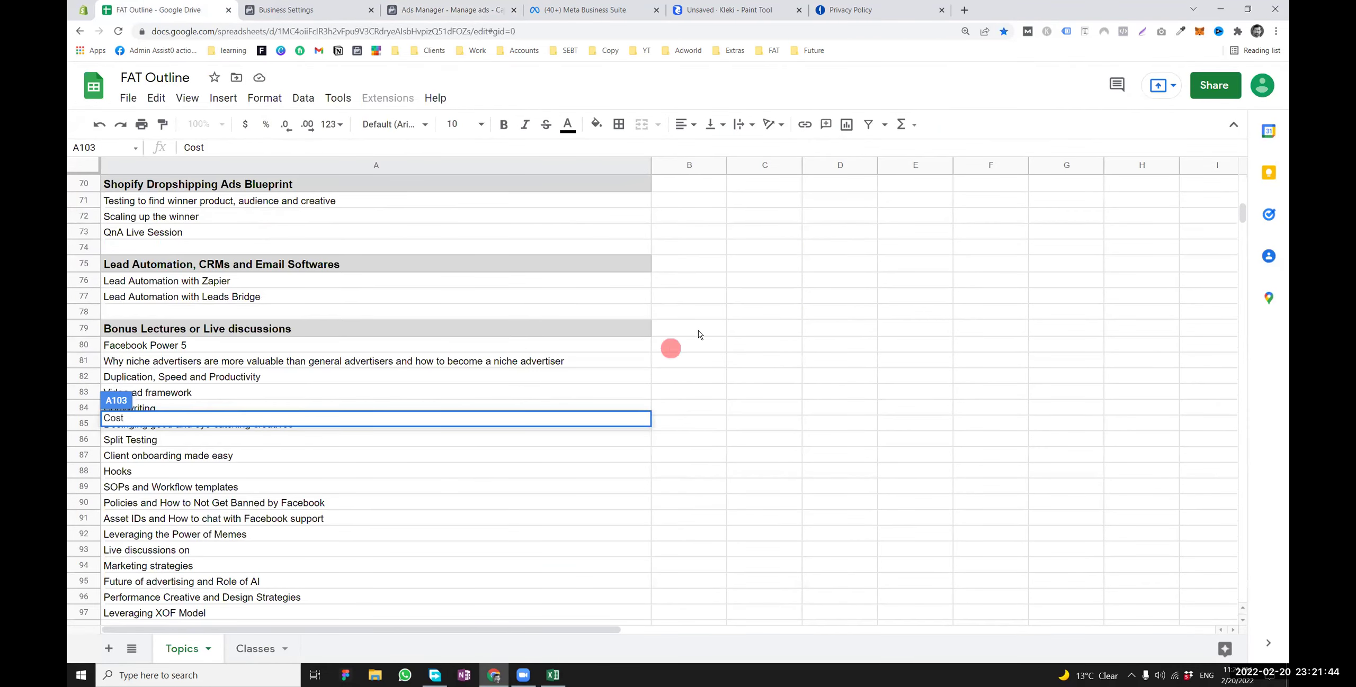
pyautogui.click(660, 328)
pyautogui.scroll(13, 277, 373)
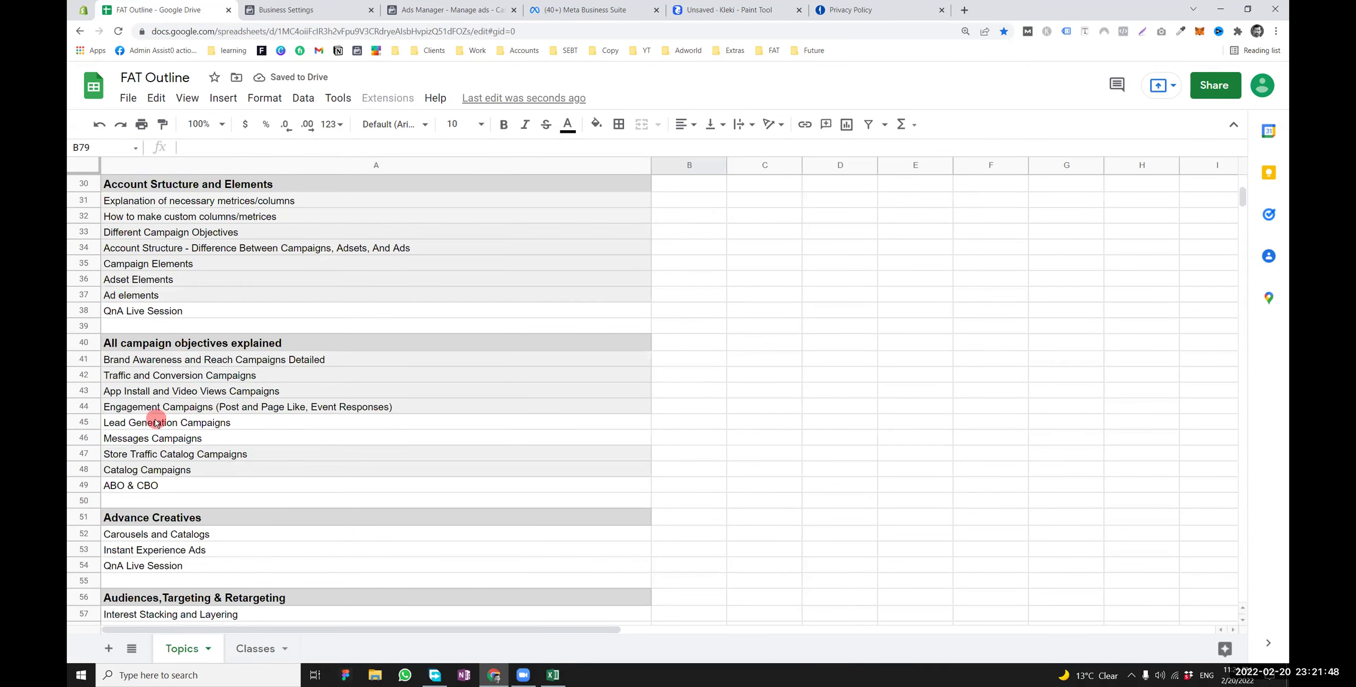
pyautogui.moveTo(156, 422); pyautogui.dragTo(106, 483)
pyautogui.click(596, 123)
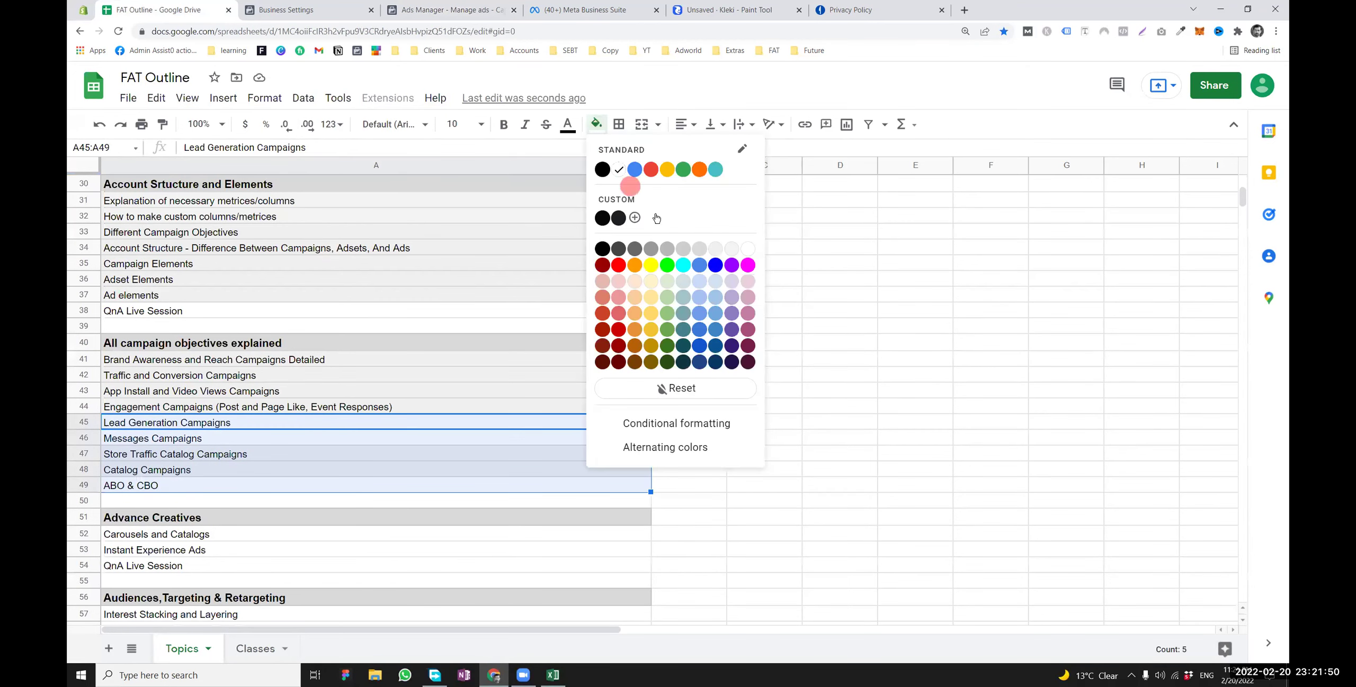
pyautogui.click(712, 250)
pyautogui.click(376, 332)
# Fill the Carousels and Catalogs cell under Advance Creatives with light grey and select the Instant Experience Ads cell
pyautogui.scroll(-5, 344, 381)
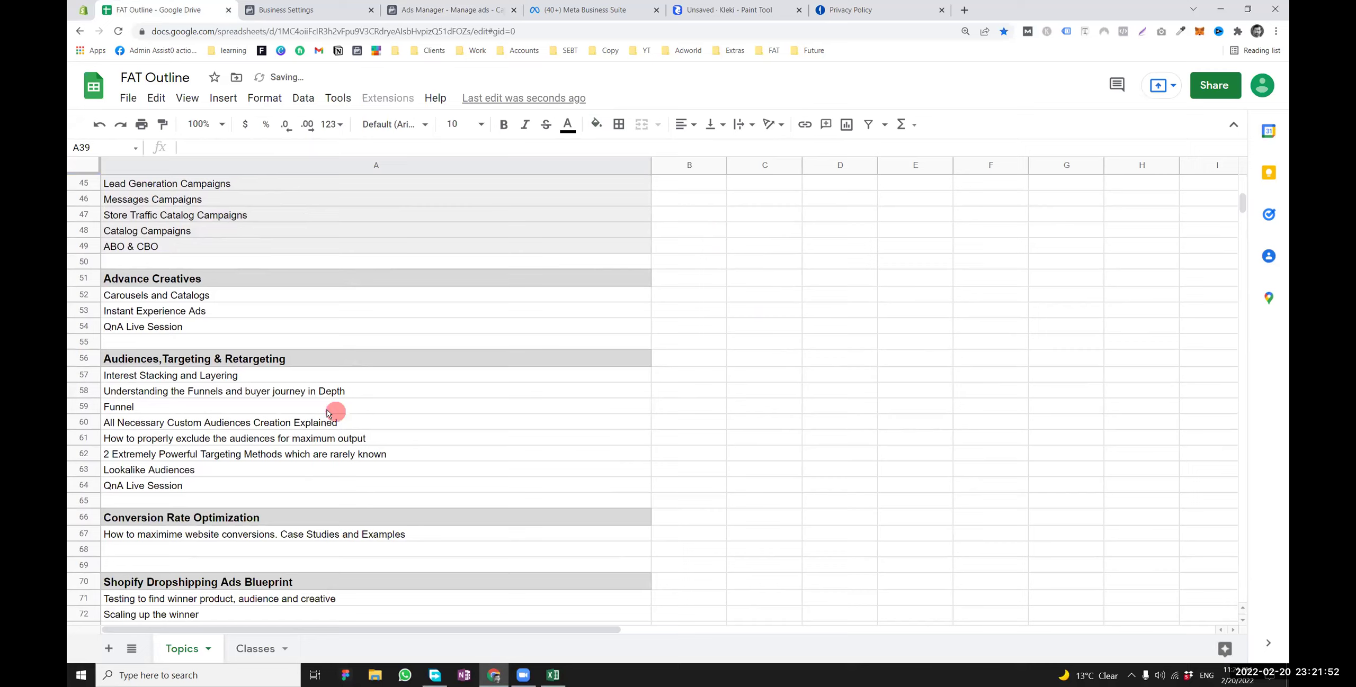
pyautogui.scroll(3, 267, 371)
pyautogui.scroll(-1, 211, 365)
pyautogui.click(176, 398)
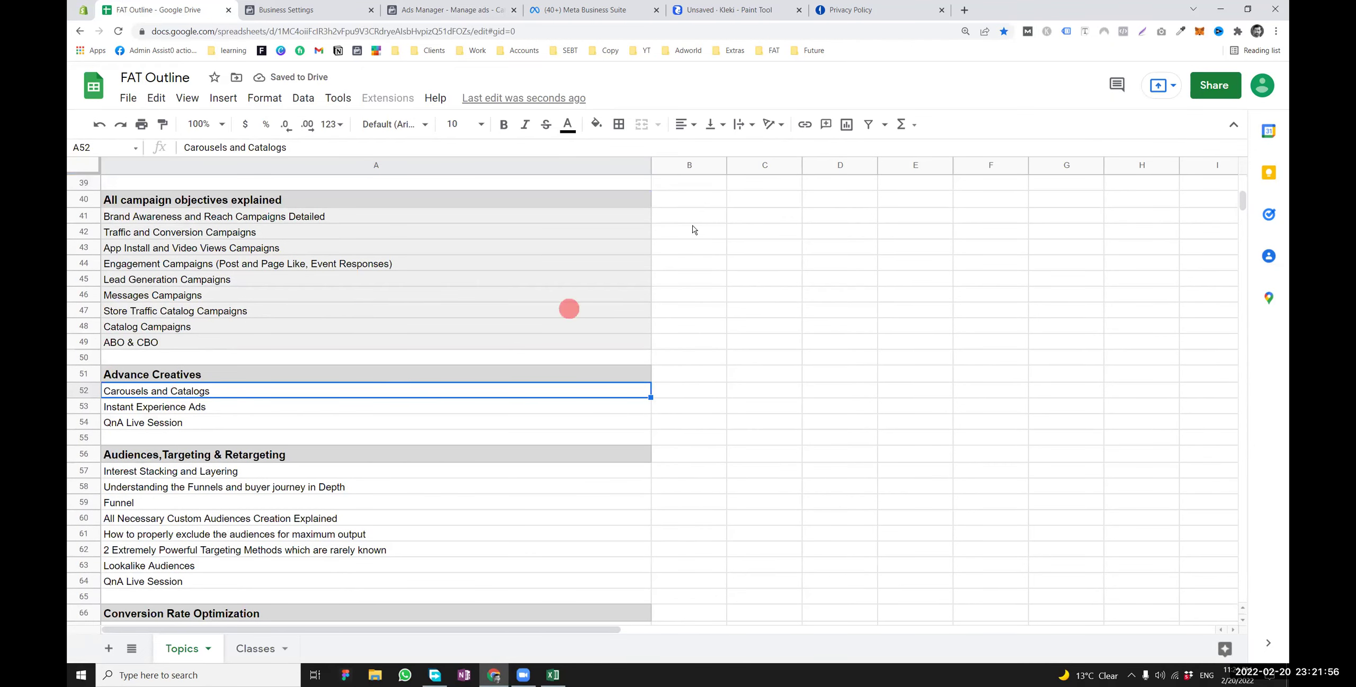
pyautogui.click(597, 126)
pyautogui.click(716, 242)
pyautogui.click(135, 415)
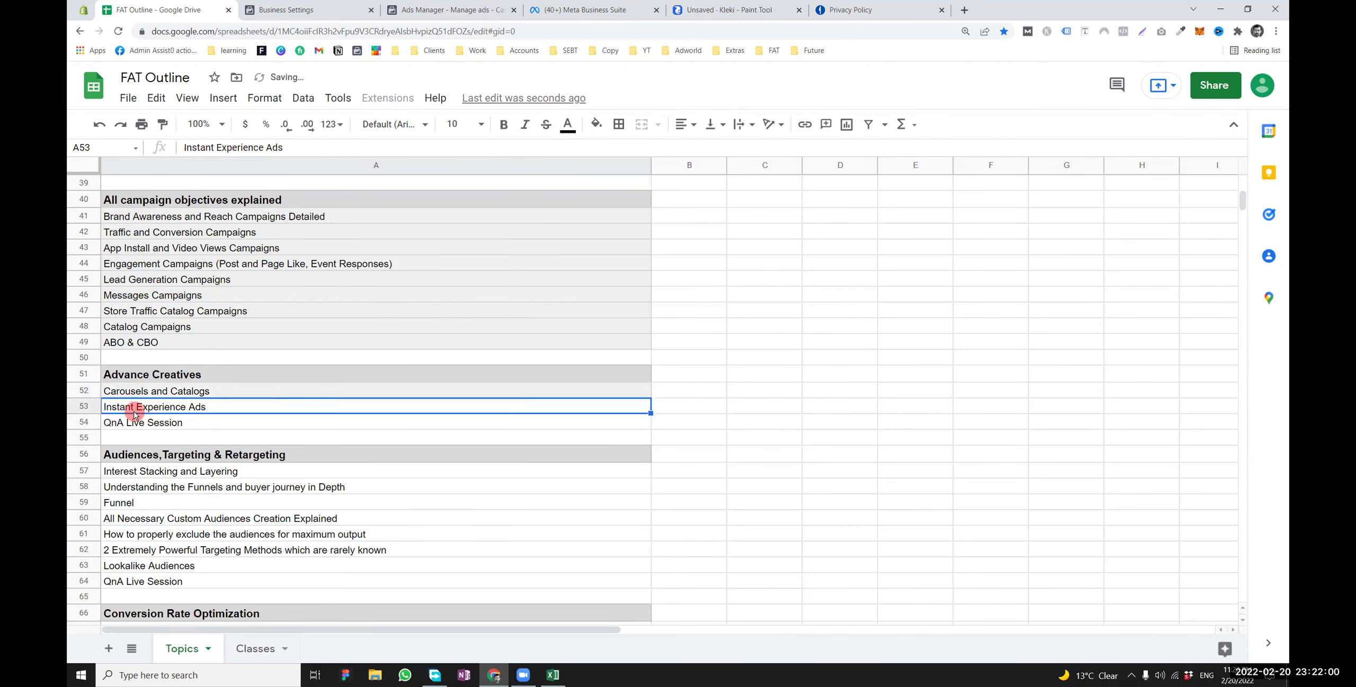
# Return to Ads Manager, view the New Lead Generation campaign settings and close the editor without publishing the draft
pyautogui.click(494, 675)
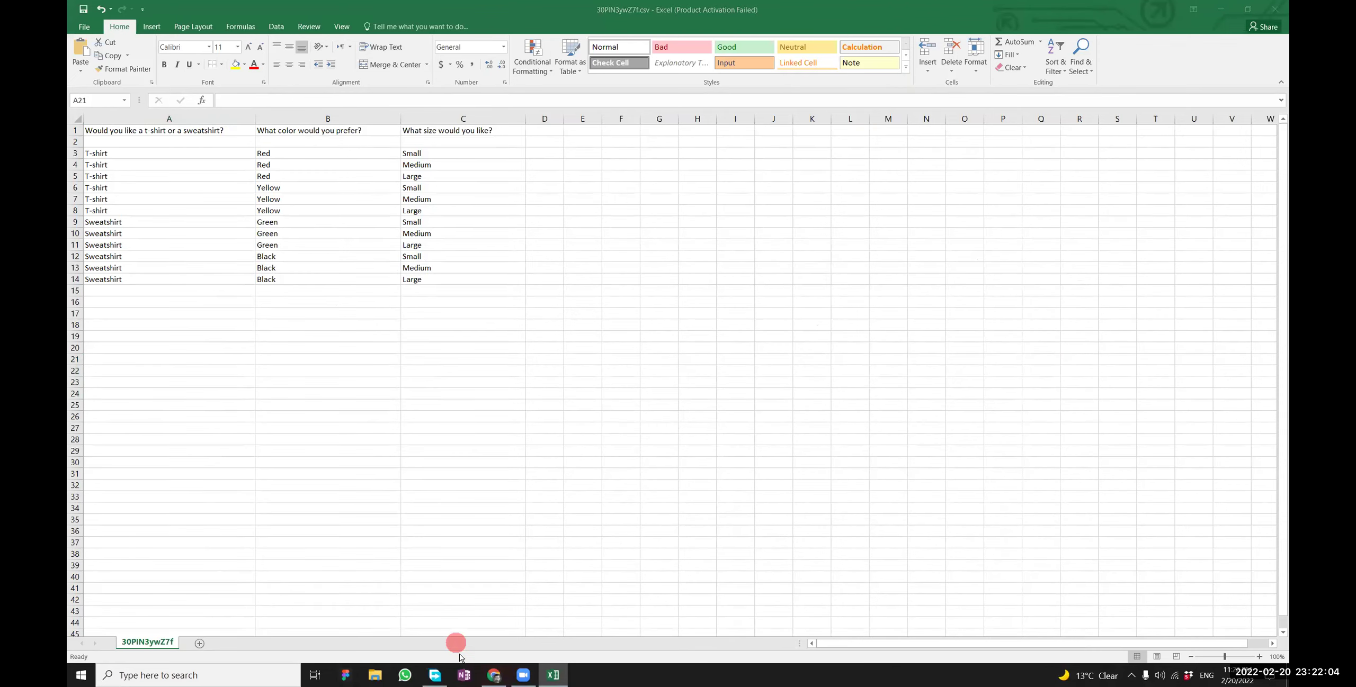
pyautogui.click(493, 675)
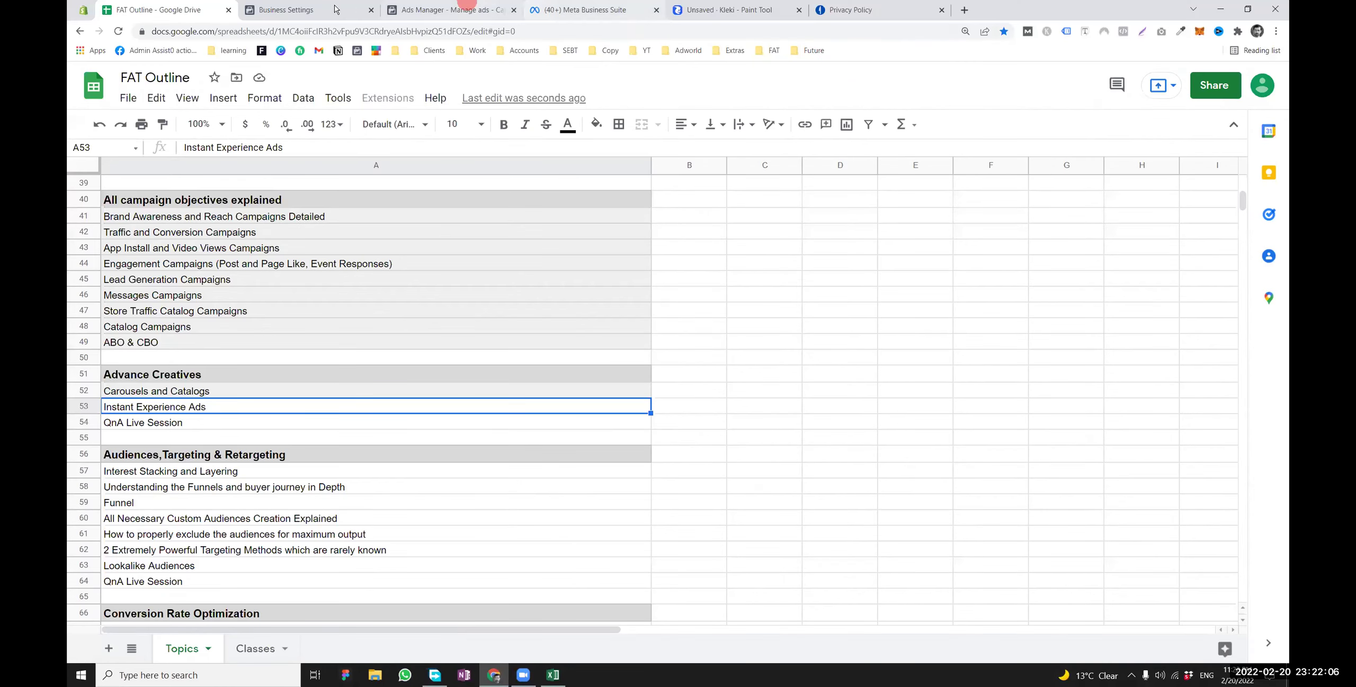
pyautogui.click(451, 10)
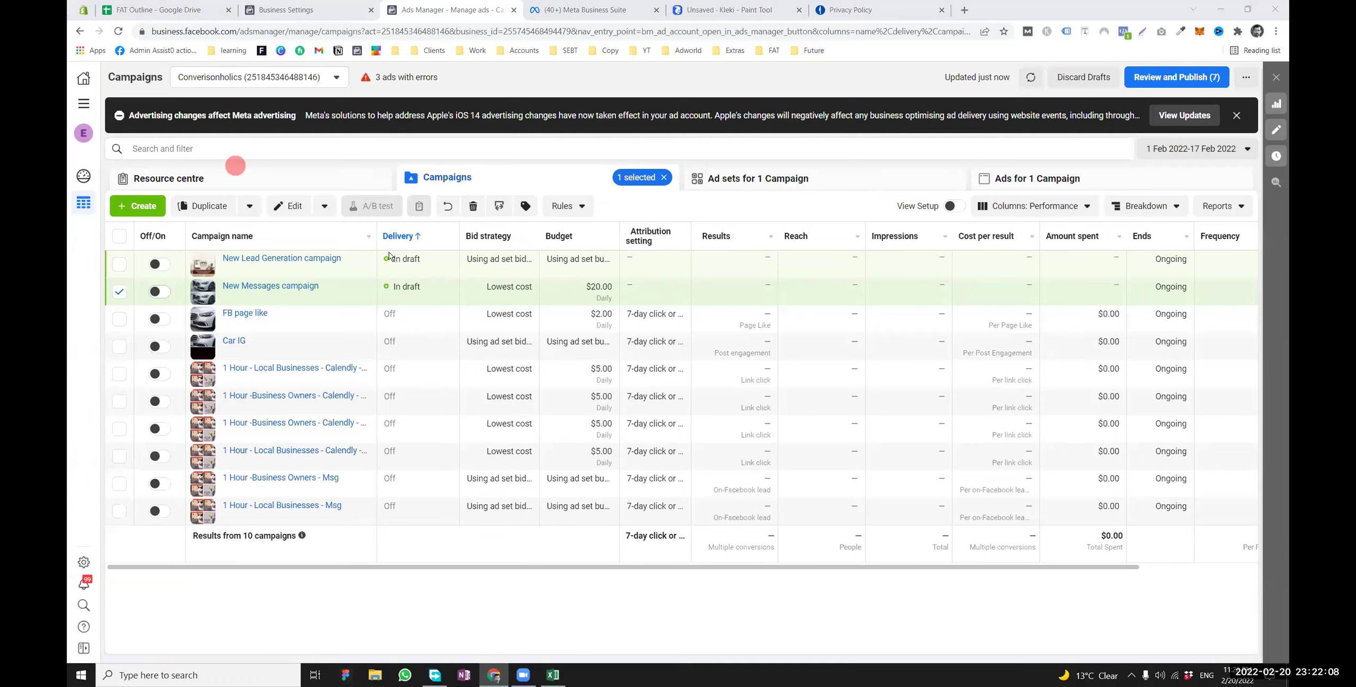
pyautogui.click(284, 273)
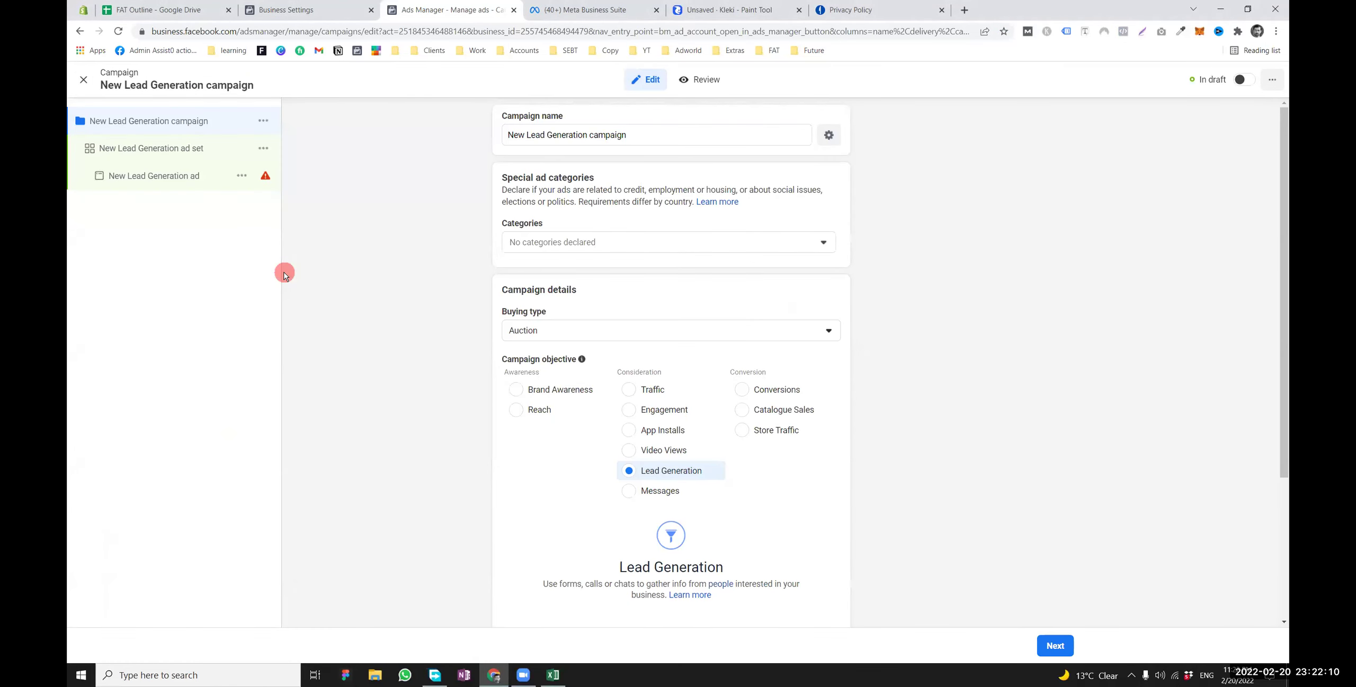
pyautogui.click(85, 82)
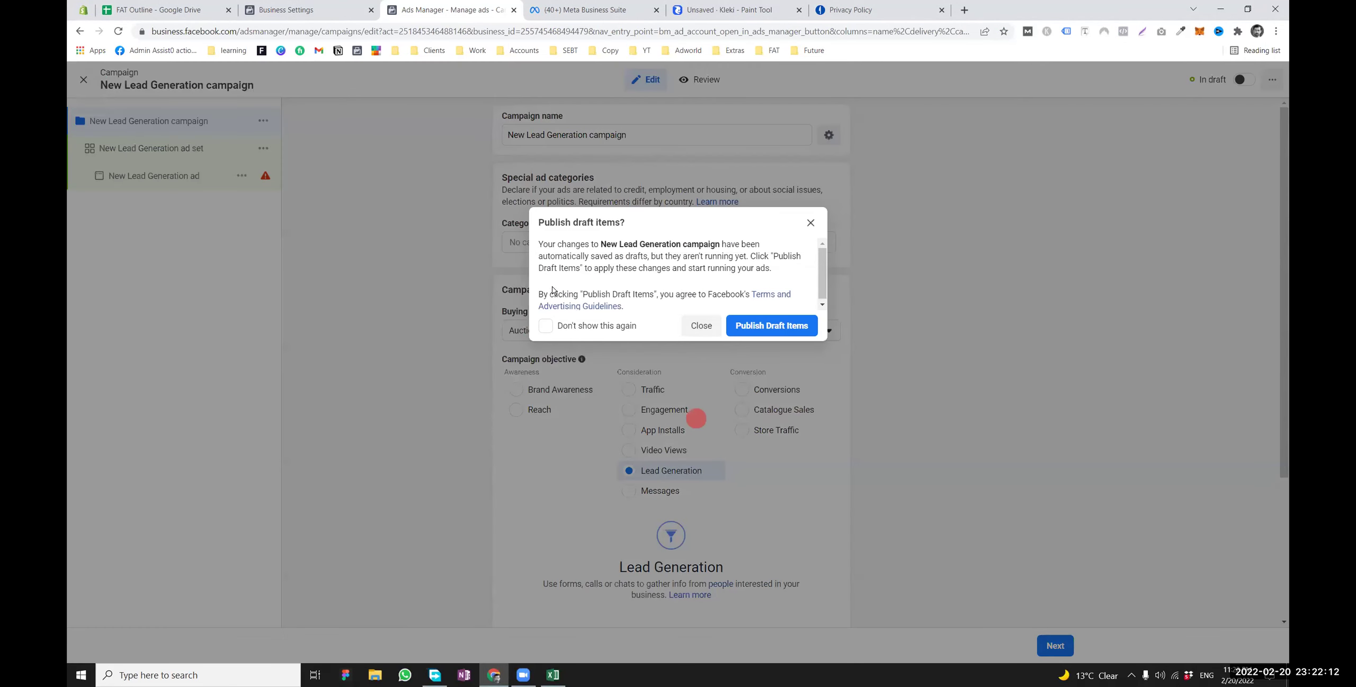
pyautogui.click(701, 326)
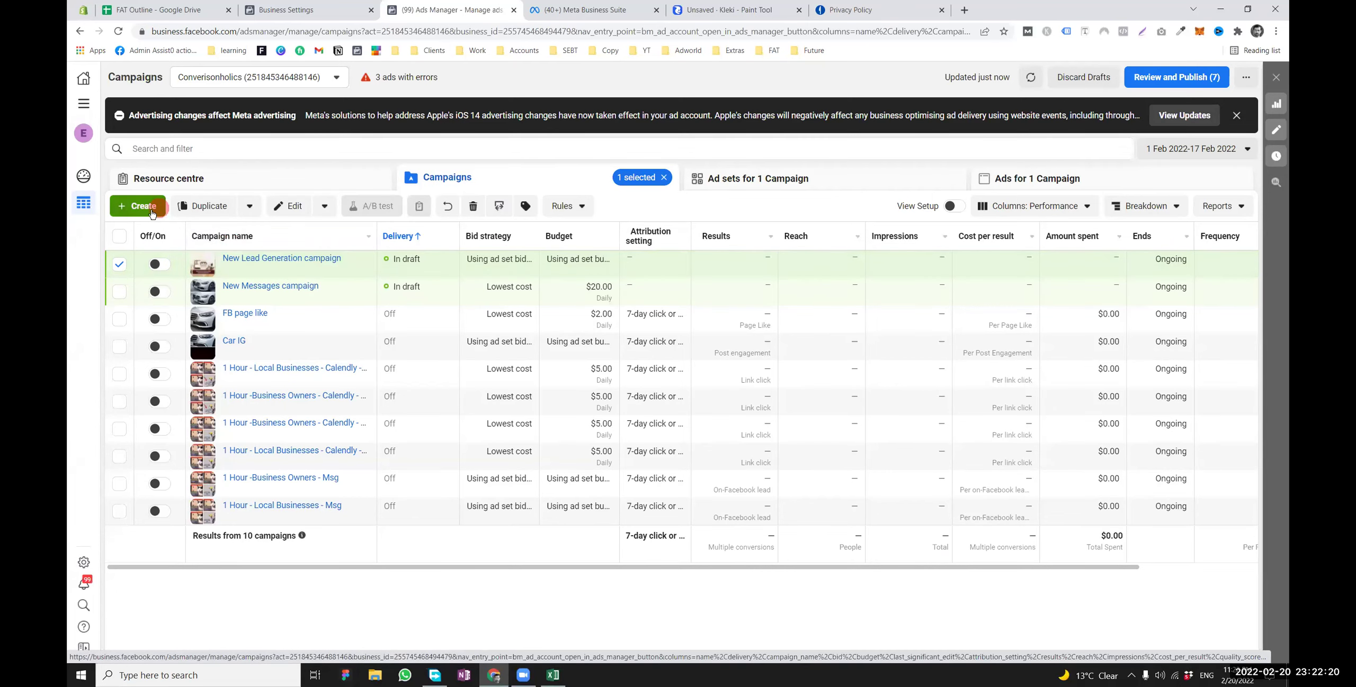
# Create a new campaign with the Conversions objective, using the Advantage+ conversions campaign setup
pyautogui.click(225, 266)
pyautogui.click(749, 266)
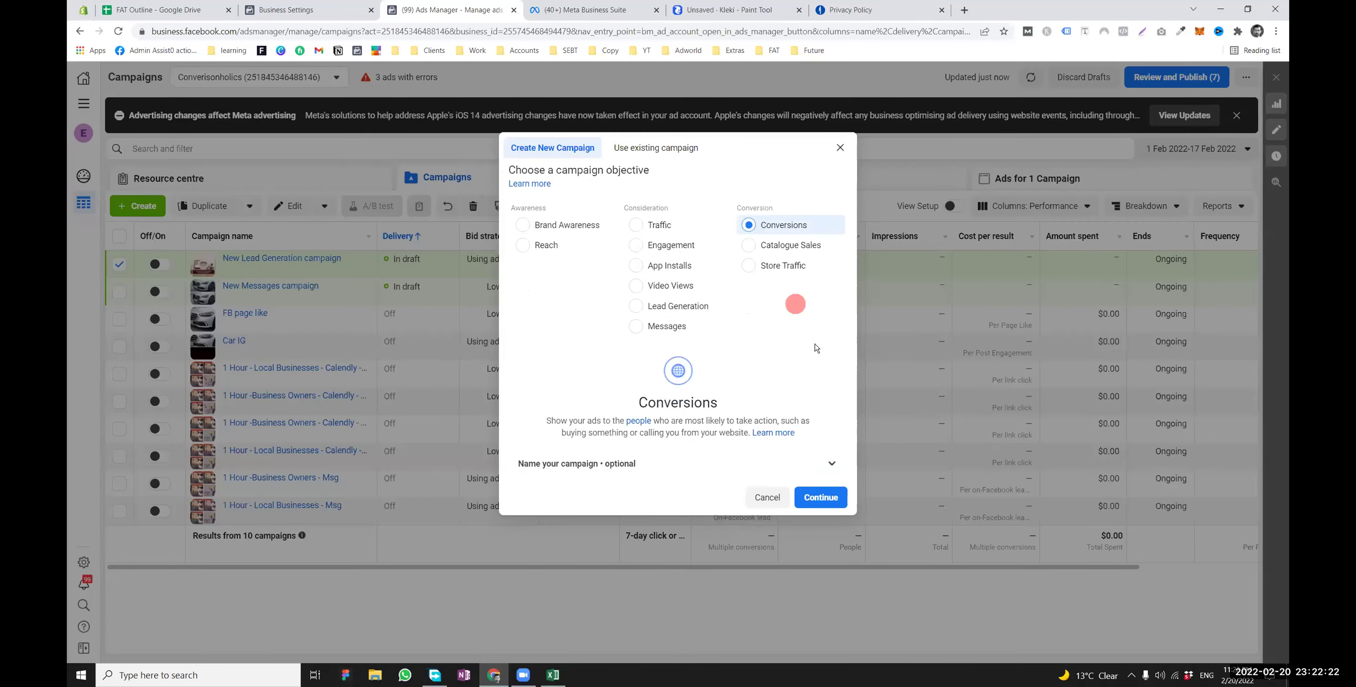
pyautogui.click(818, 494)
pyautogui.click(810, 401)
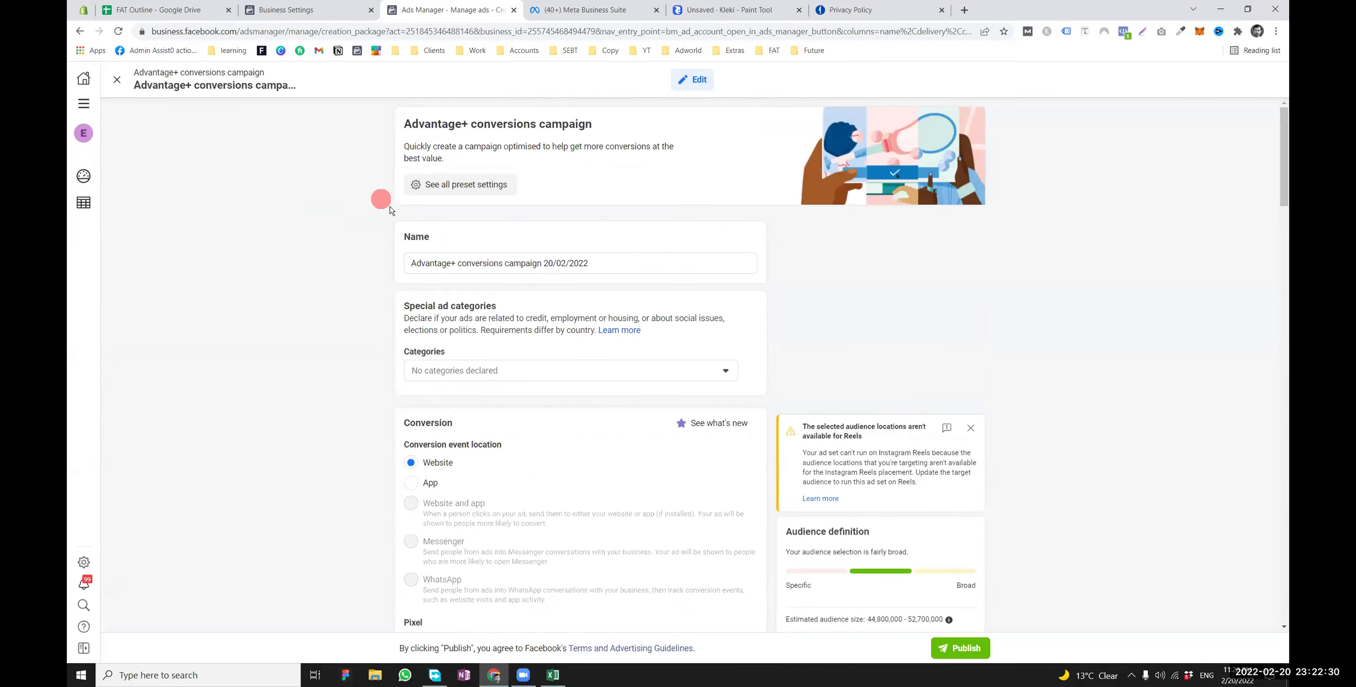
# Look through the Advantage+ conversions campaign form, from audience, identity and ad setup down to ad creative and tracking
pyautogui.scroll(-20, 478, 432)
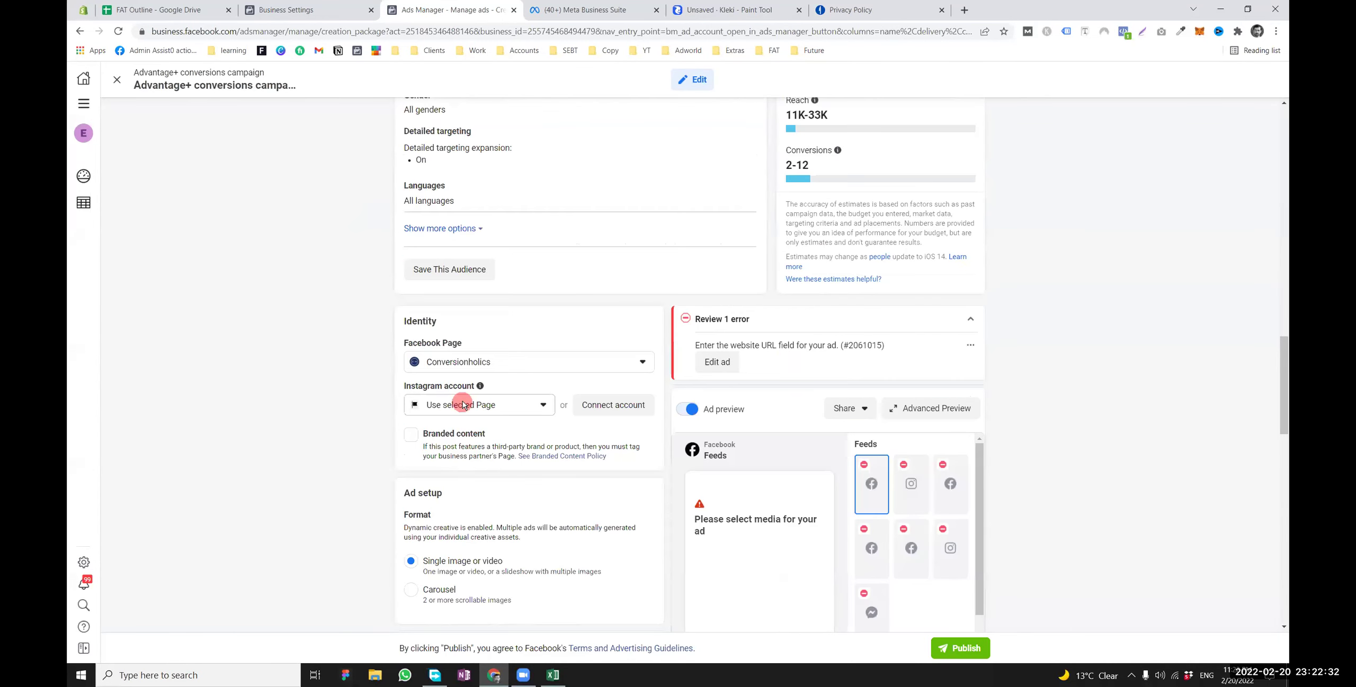
pyautogui.scroll(-8, 463, 404)
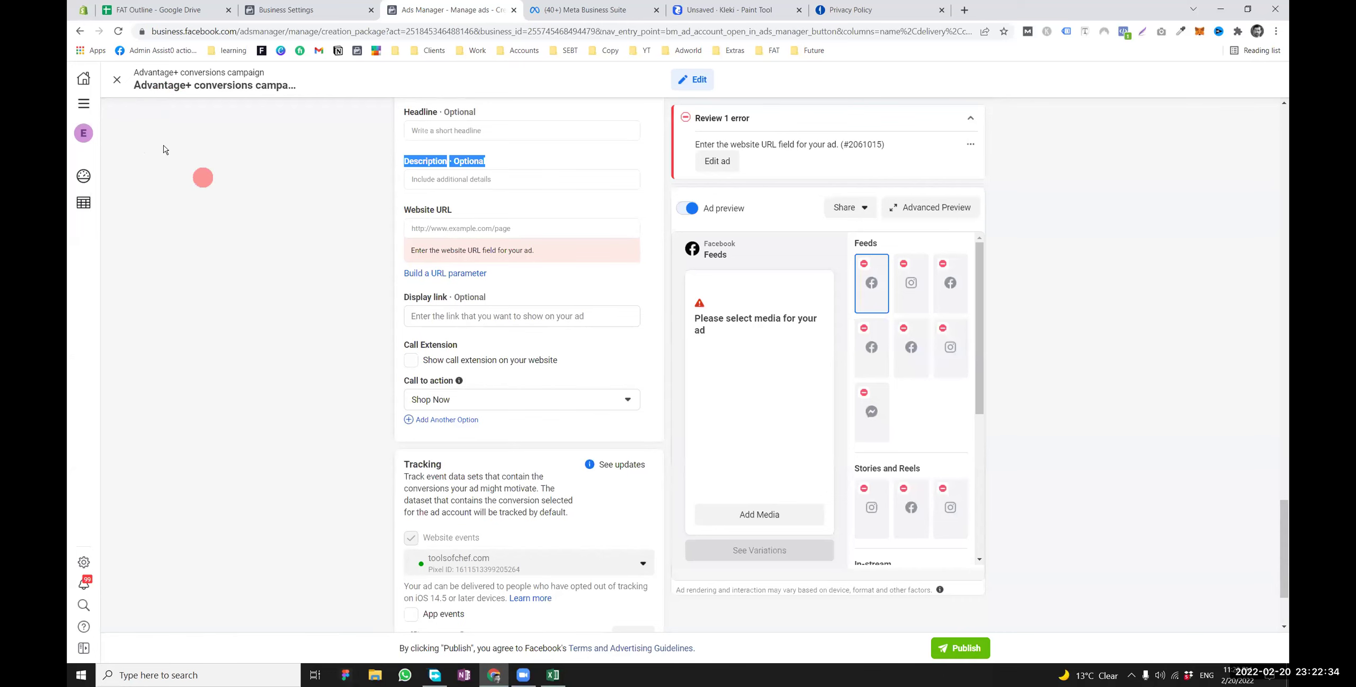
pyautogui.scroll(-3, 237, 241)
pyautogui.scroll(10, 460, 384)
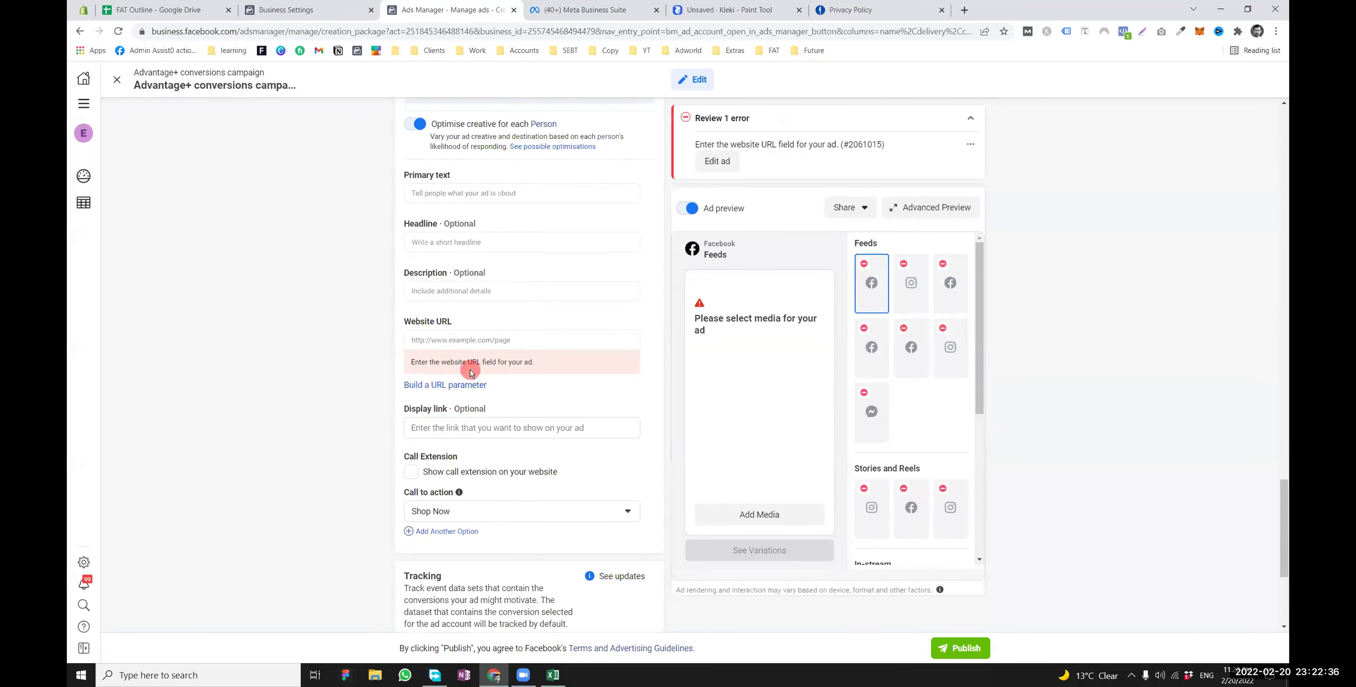
pyautogui.scroll(5, 354, 334)
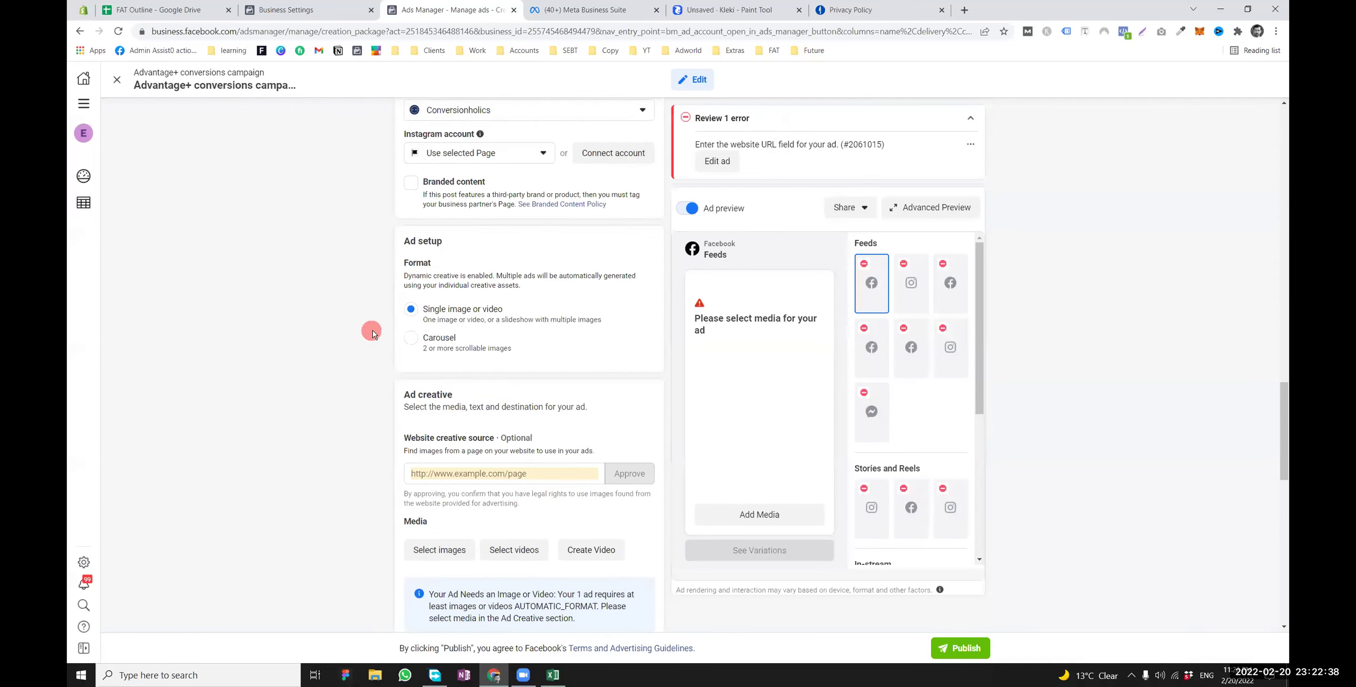
pyautogui.scroll(5, 431, 341)
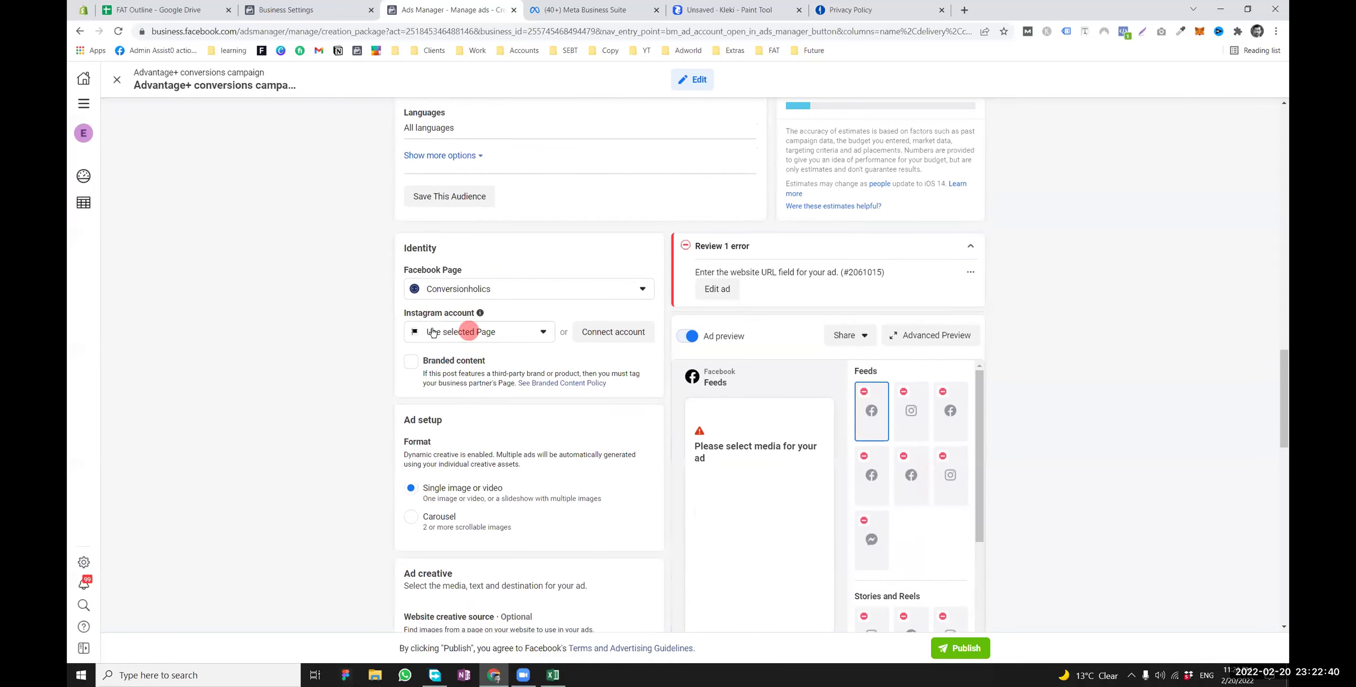
pyautogui.moveTo(424, 311); pyautogui.dragTo(360, 291)
pyautogui.scroll(-5, 360, 291)
pyautogui.click(448, 212)
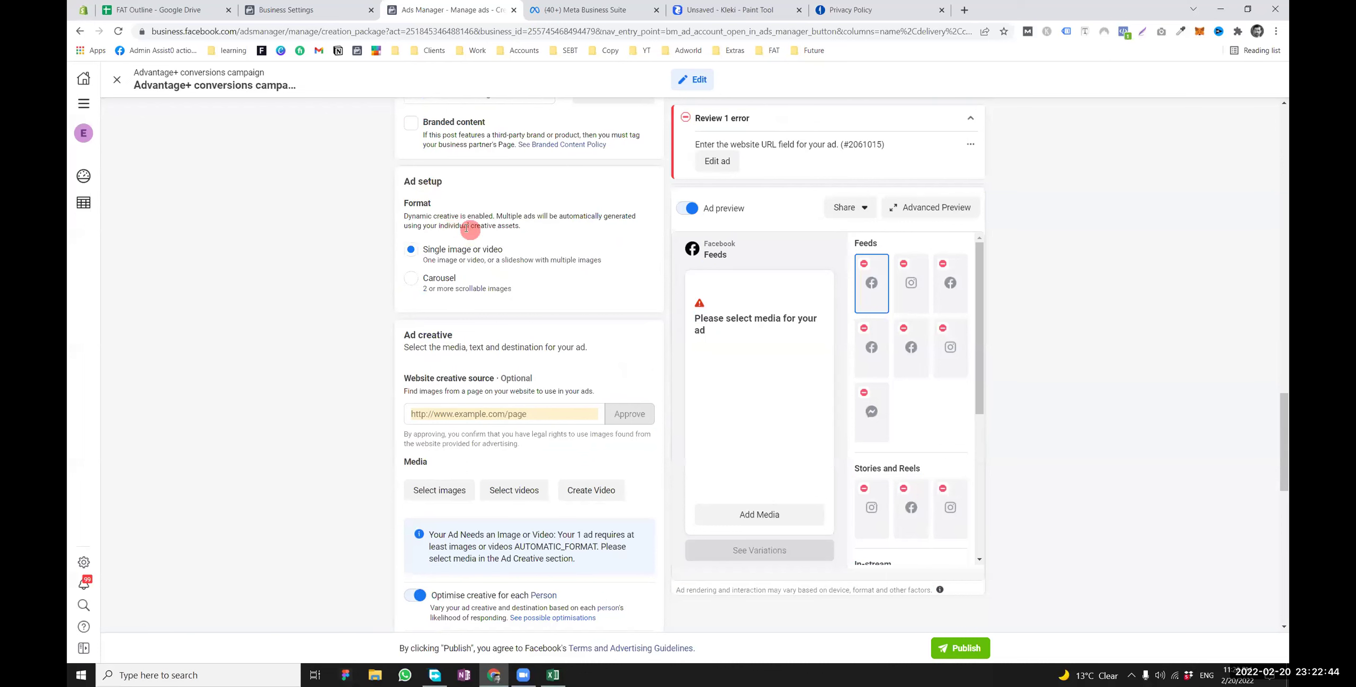
# Set the Advantage+ campaign's ad format to Carousel, review its creative fields and close the editor without publishing
pyautogui.click(424, 279)
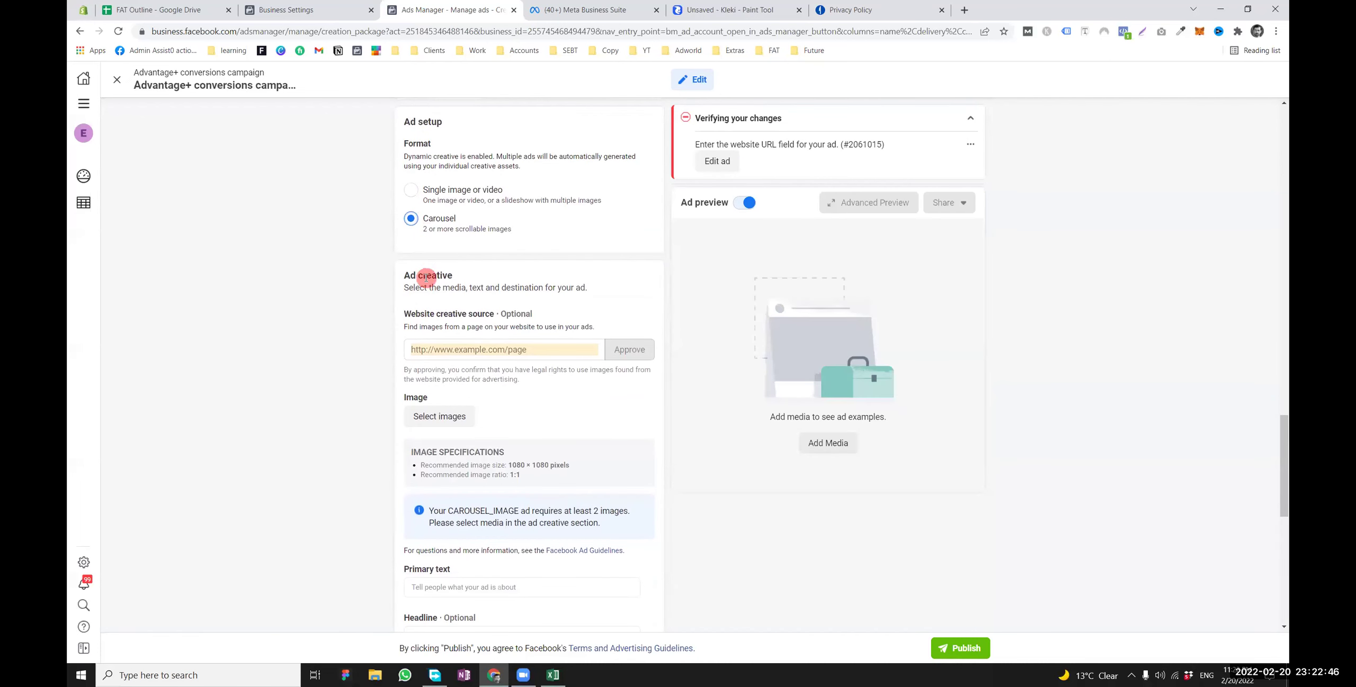
pyautogui.click(417, 190)
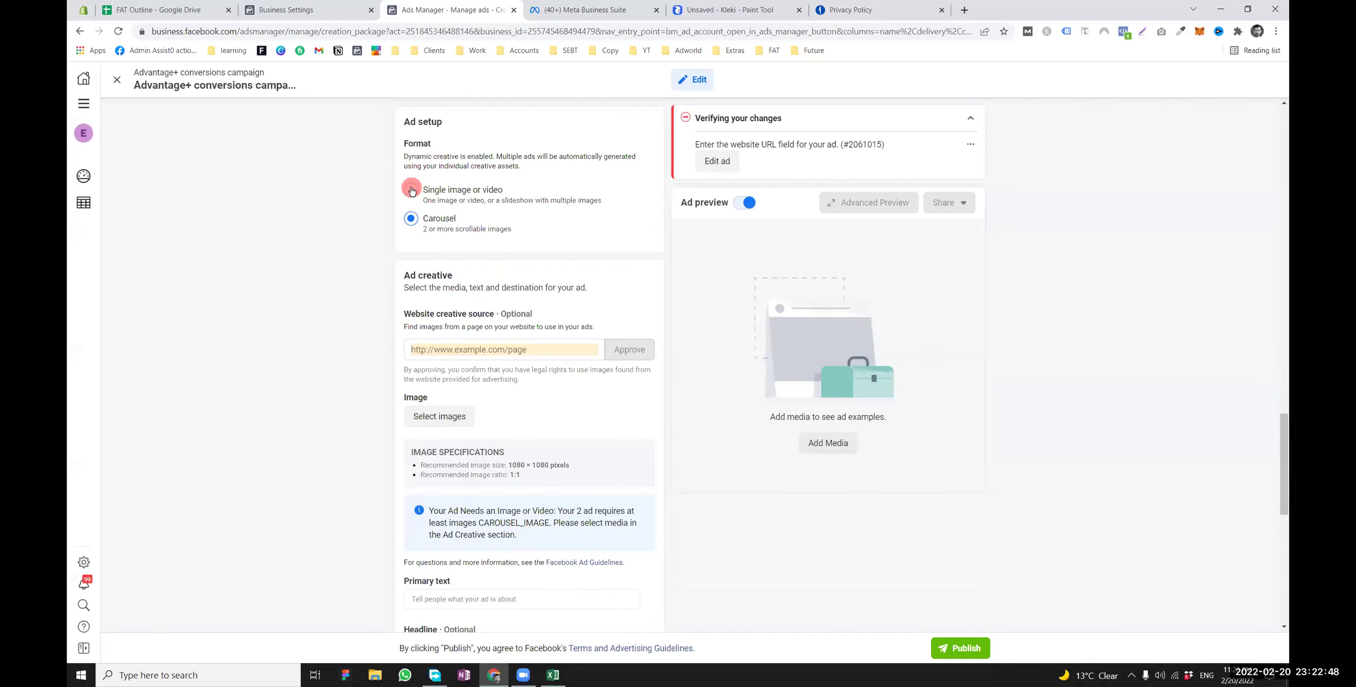
pyautogui.scroll(-6, 446, 248)
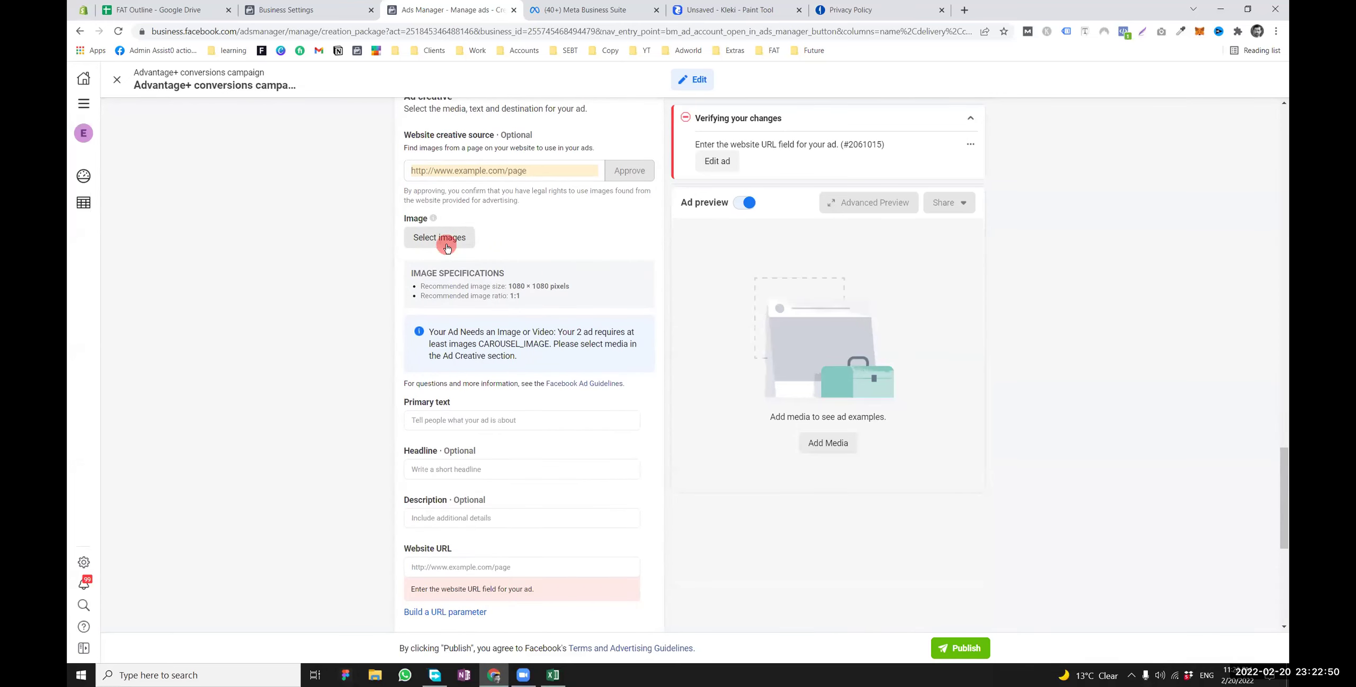
pyautogui.scroll(3, 432, 265)
pyautogui.click(116, 80)
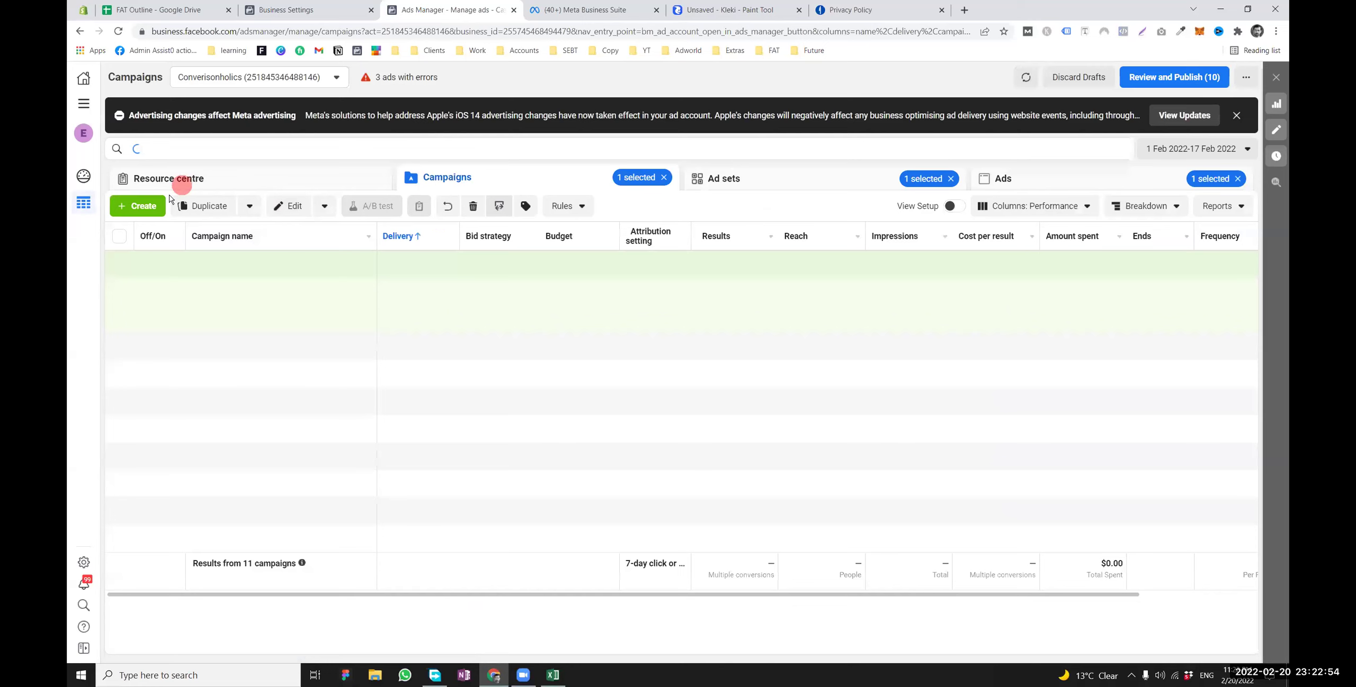
# Create a new campaign with the Traffic objective in the Conversionholics ad account
pyautogui.click(137, 206)
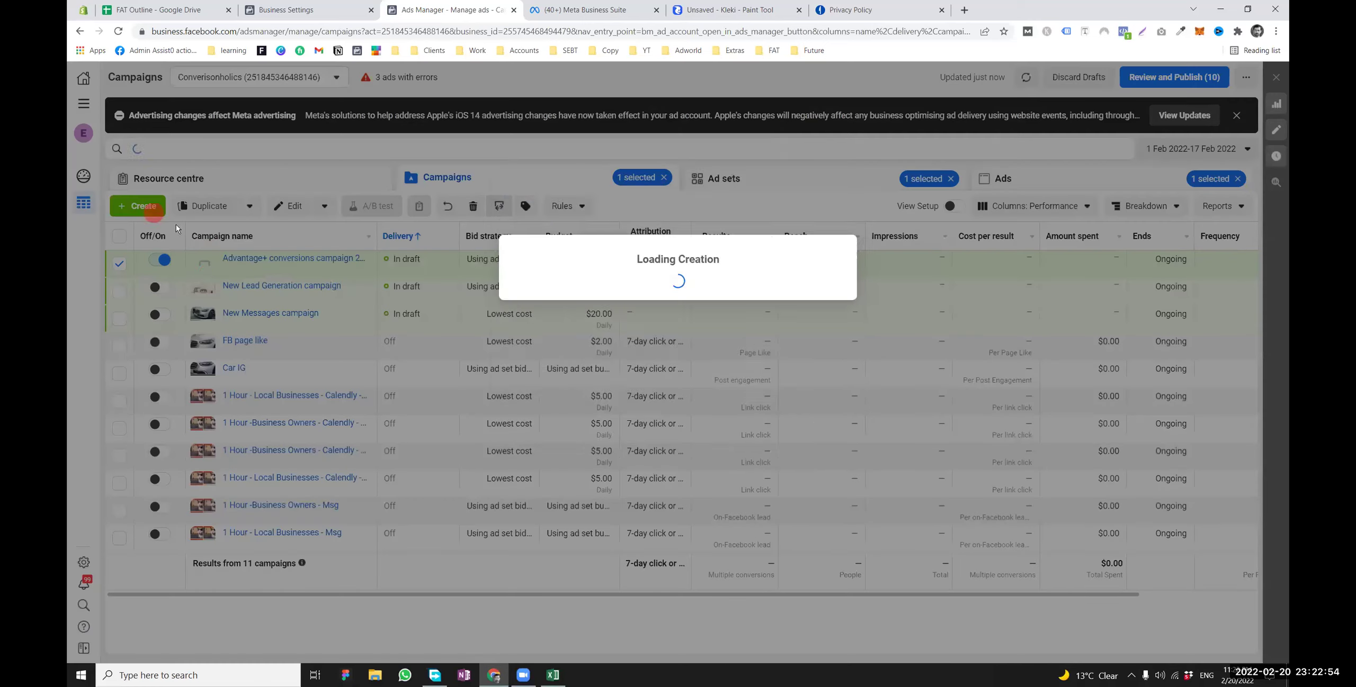
pyautogui.click(687, 264)
pyautogui.click(815, 496)
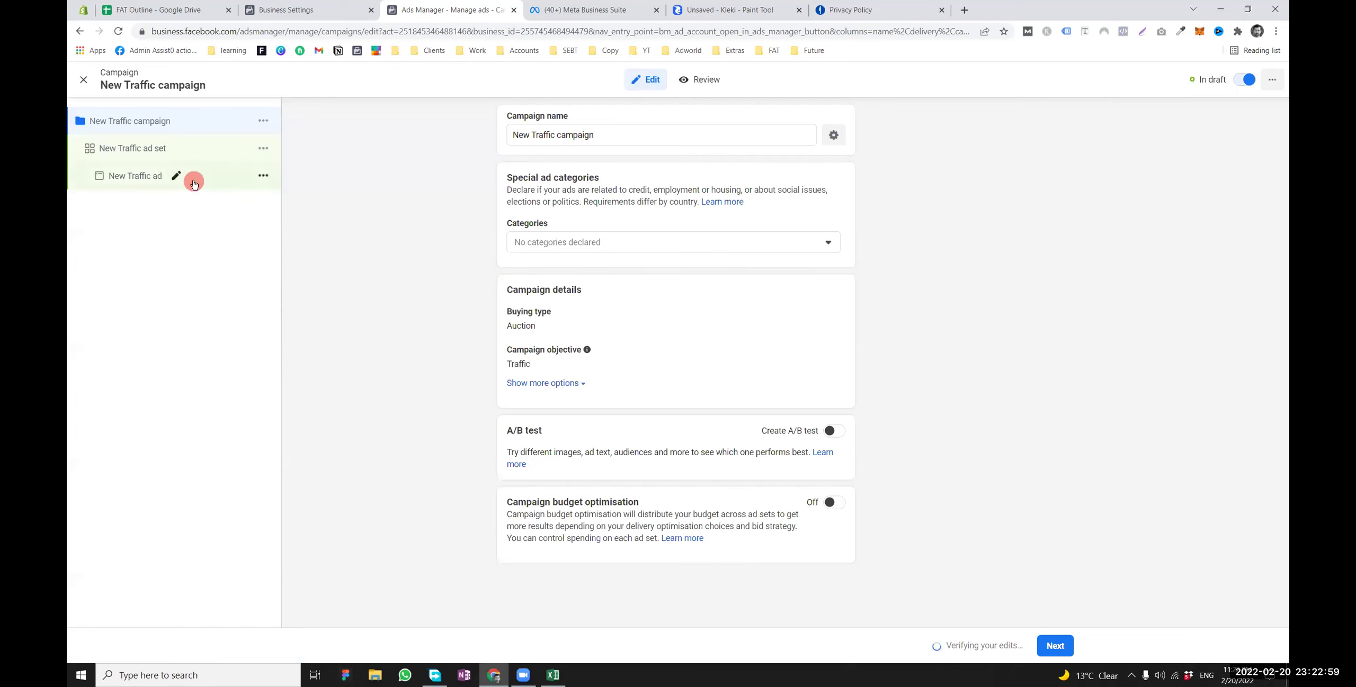
# In the New Traffic ad, choose landvisors as the Instagram account
pyautogui.click(190, 176)
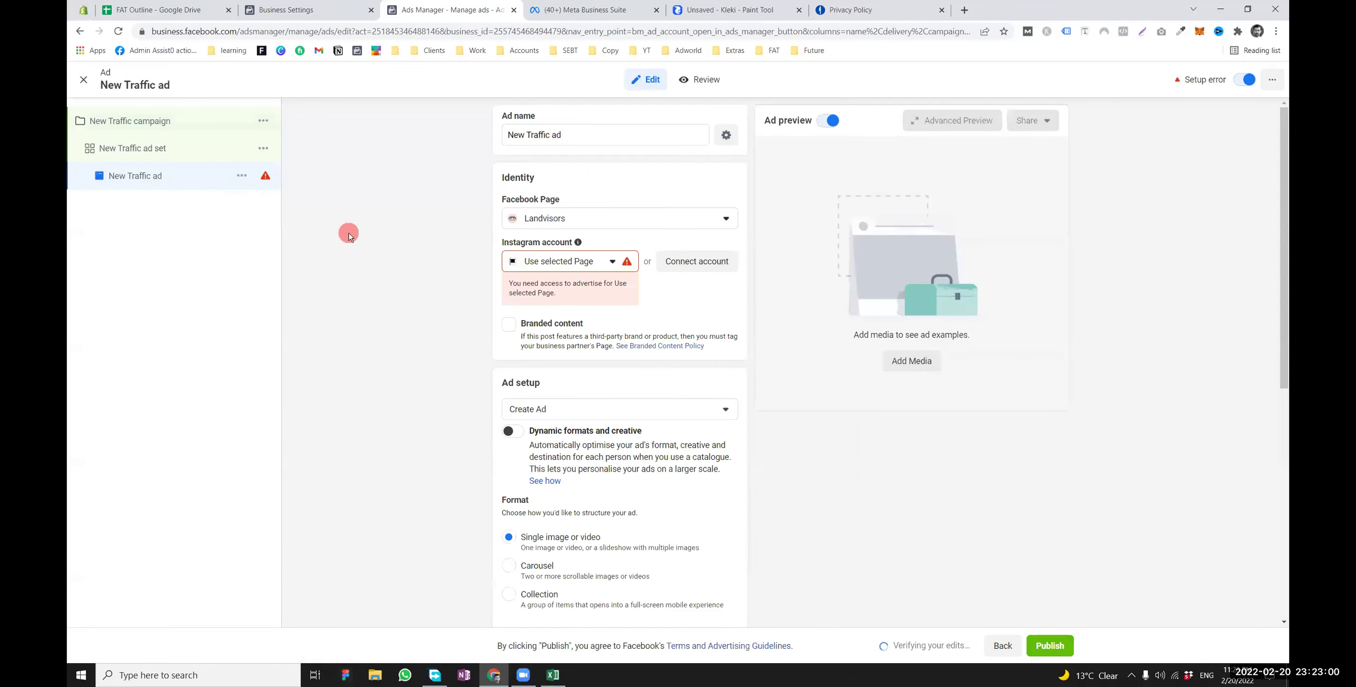
pyautogui.click(566, 261)
pyautogui.click(570, 295)
pyautogui.scroll(-2, 453, 313)
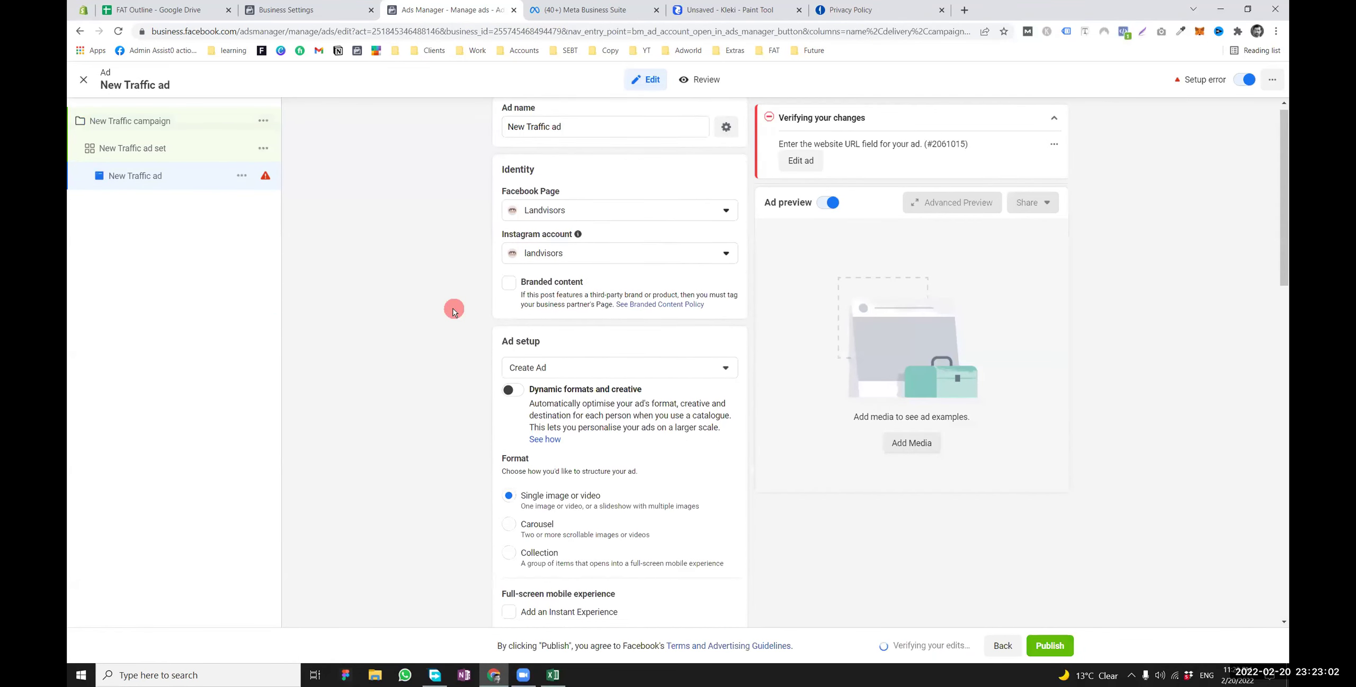
# Set the New Traffic ad's format to Collection and bring up its Instant Experience options
pyautogui.click(503, 280)
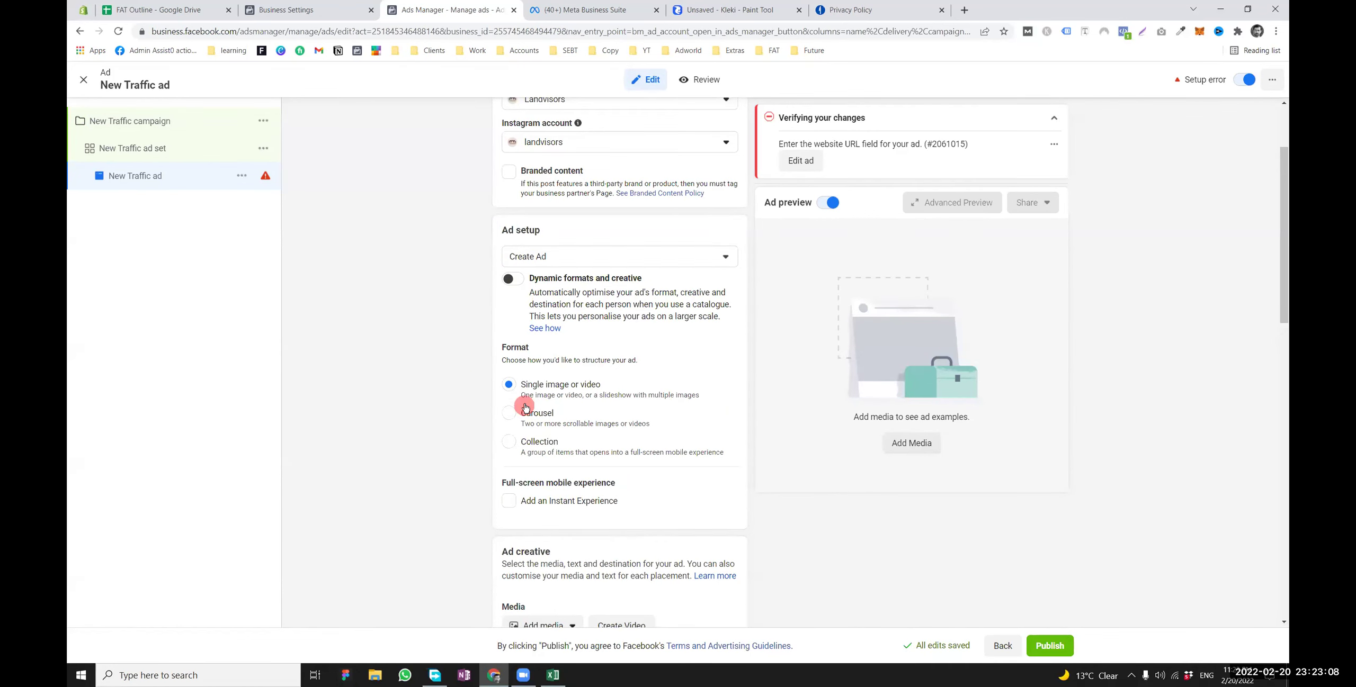
pyautogui.click(503, 446)
pyautogui.scroll(-2, 538, 490)
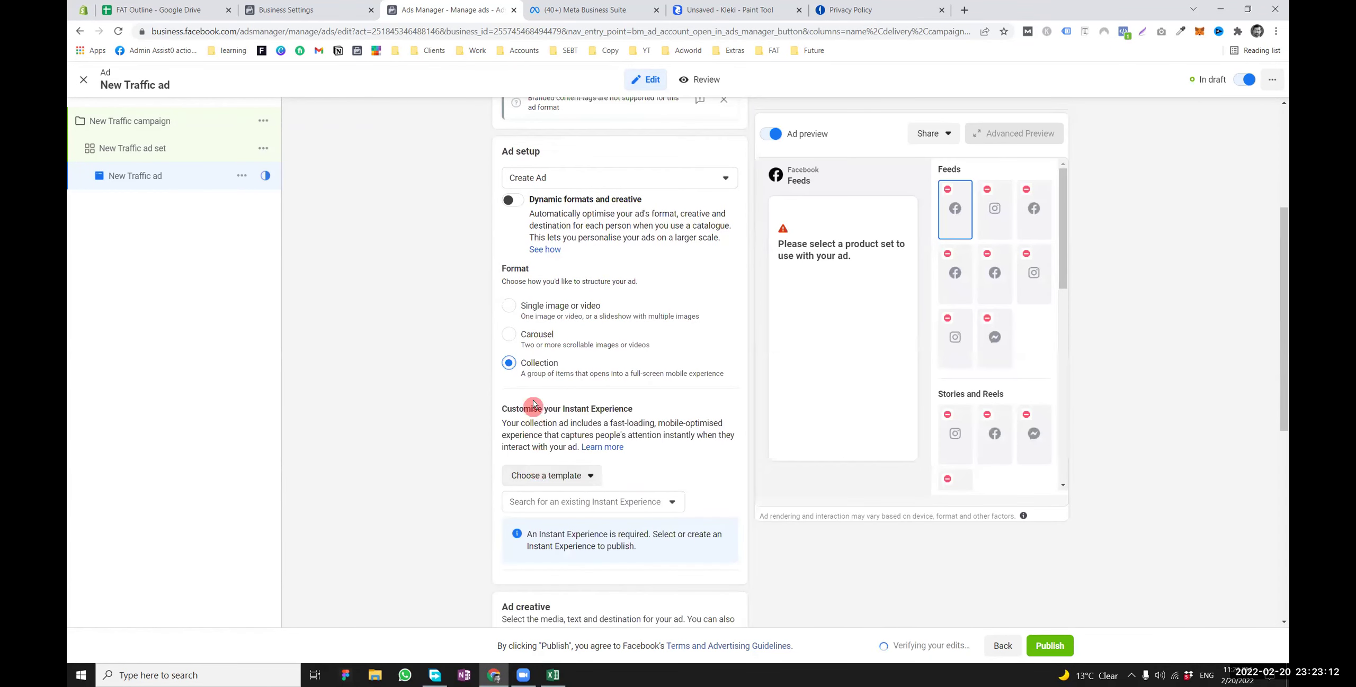
pyautogui.scroll(-2, 505, 363)
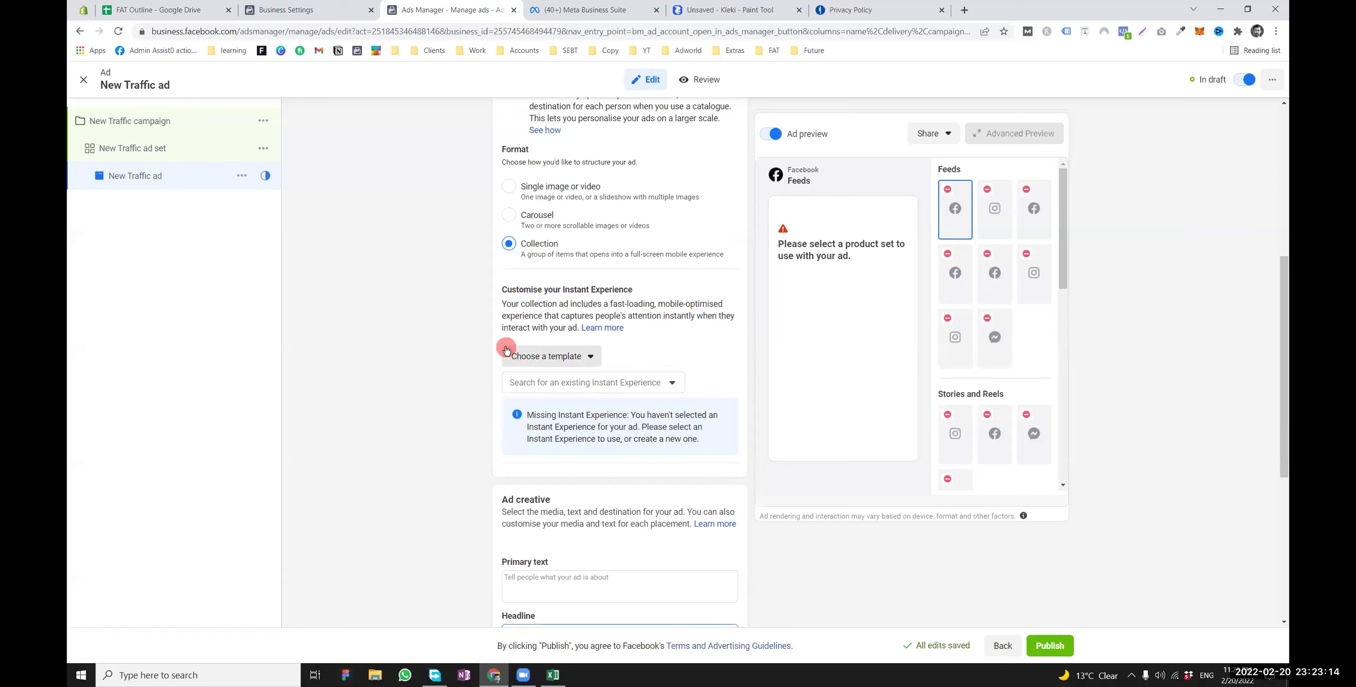
# Examine the available Instant Experience templates, from Storefront to Custom Instant Experience, without choosing one
pyautogui.click(545, 352)
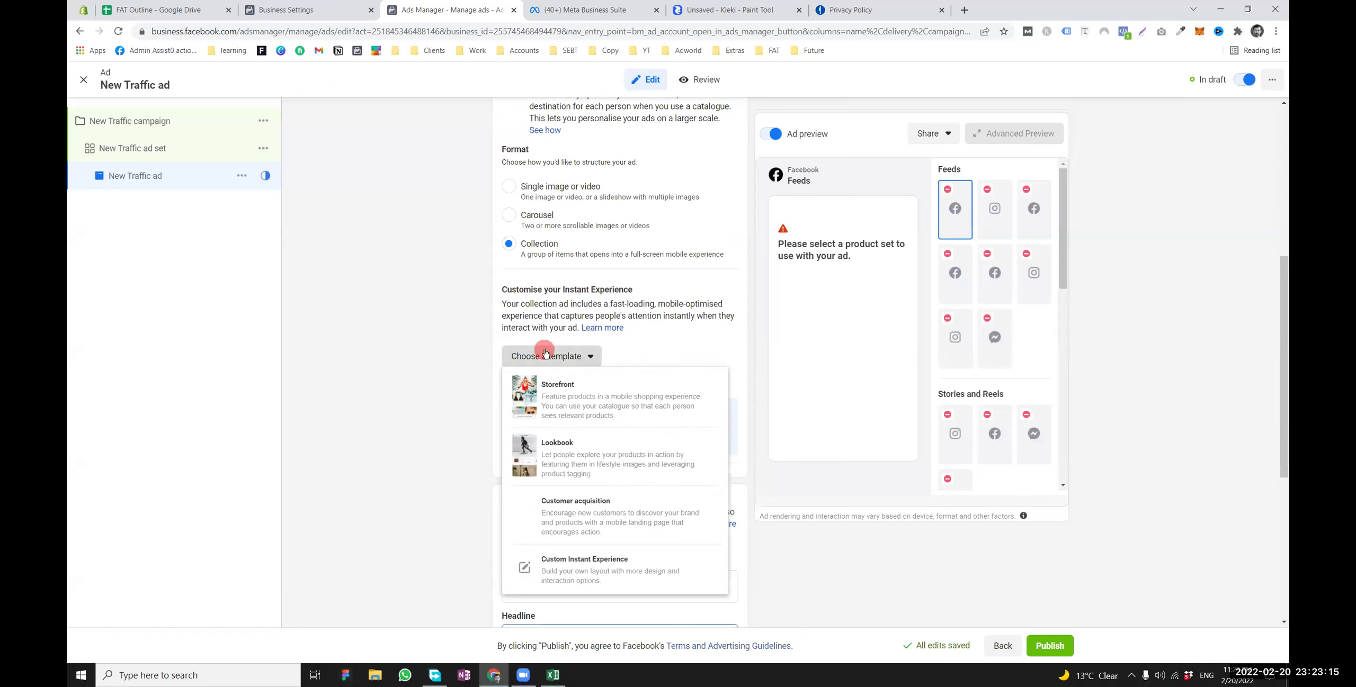
pyautogui.click(416, 359)
pyautogui.click(534, 391)
pyautogui.click(421, 384)
pyautogui.click(521, 382)
pyautogui.click(515, 362)
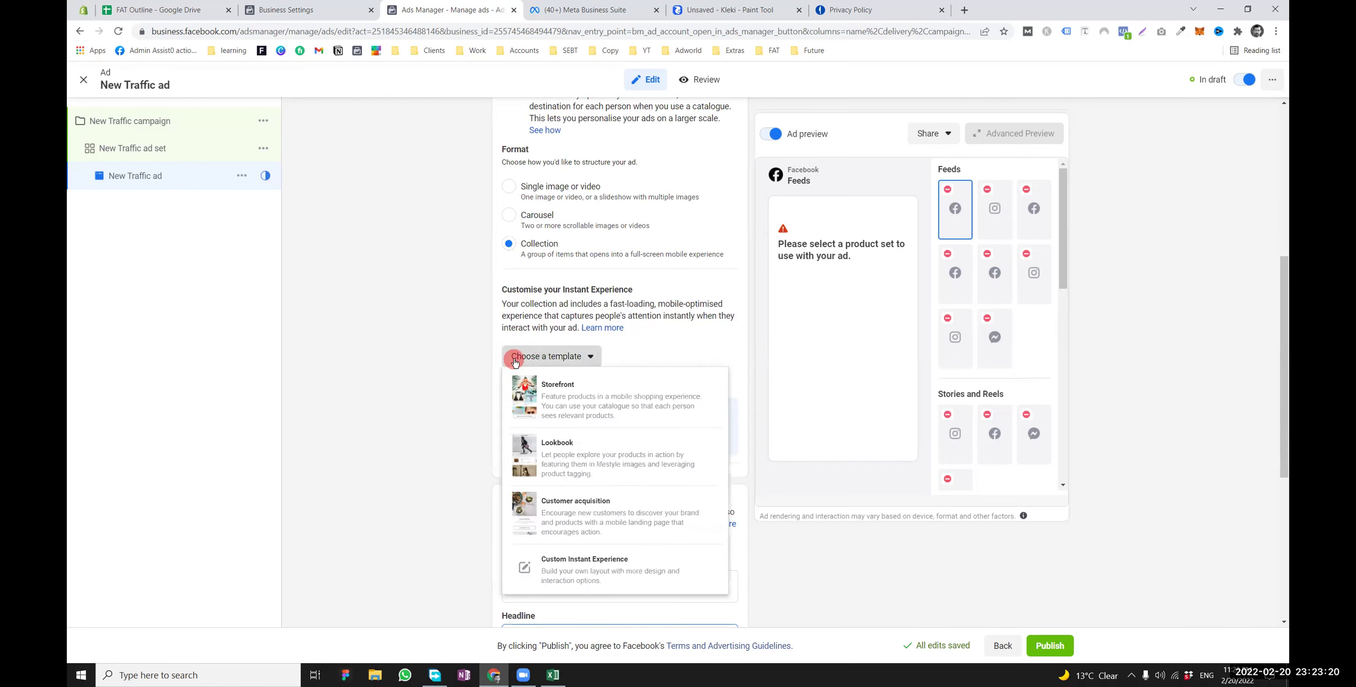
pyautogui.click(579, 576)
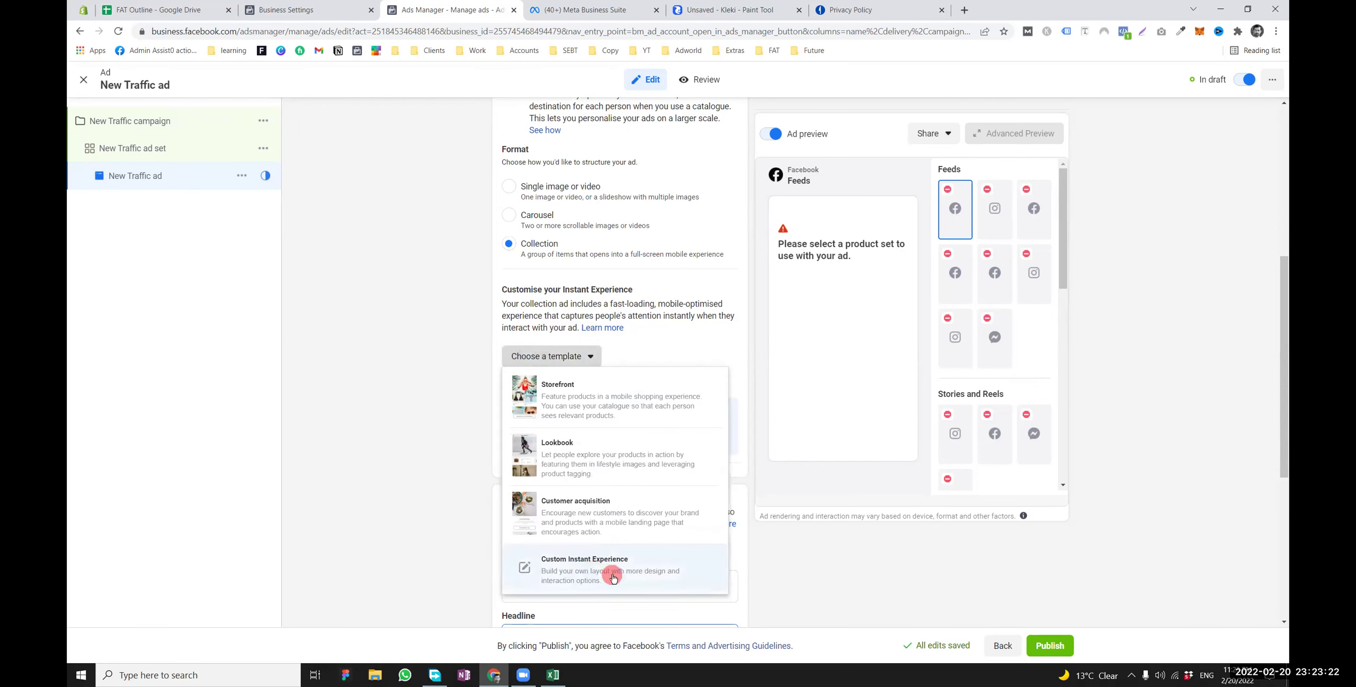
pyautogui.click(347, 253)
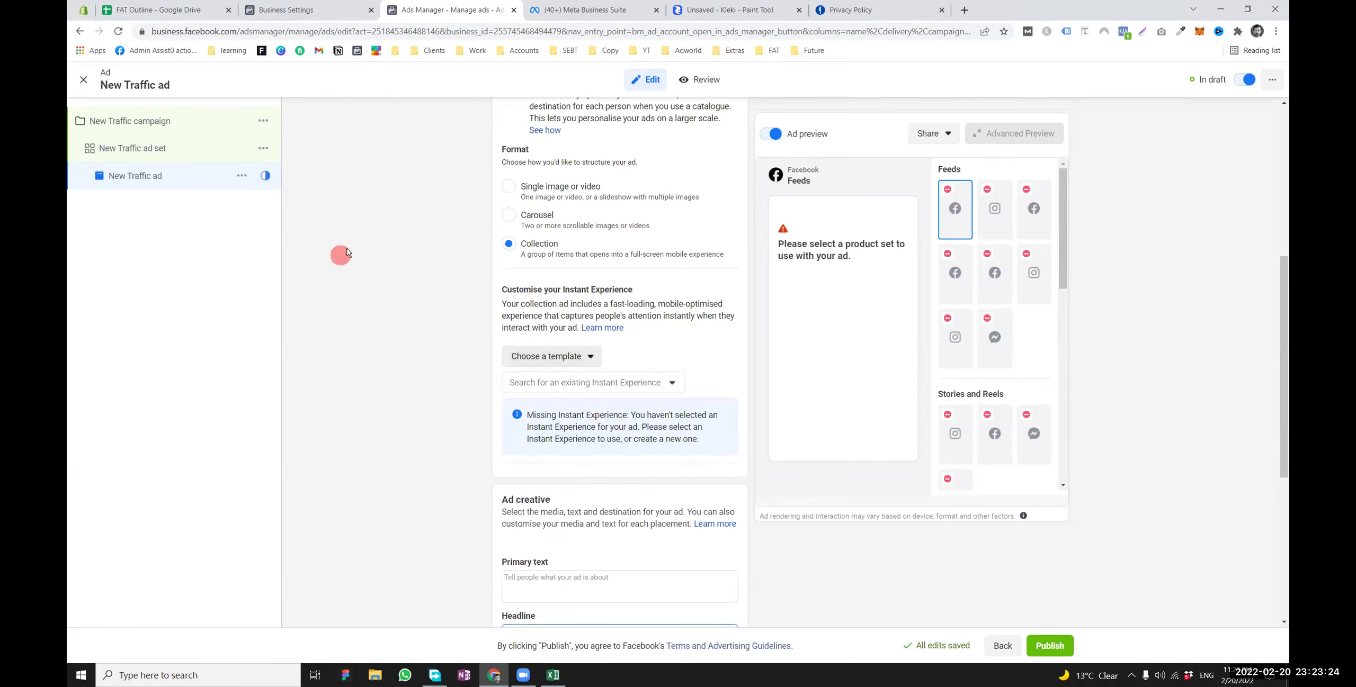
# Open the Saffy Jewels ad account's Ads Manager in a new browser tab from the Saffy bookmarks in the Clients folder
pyautogui.click(964, 10)
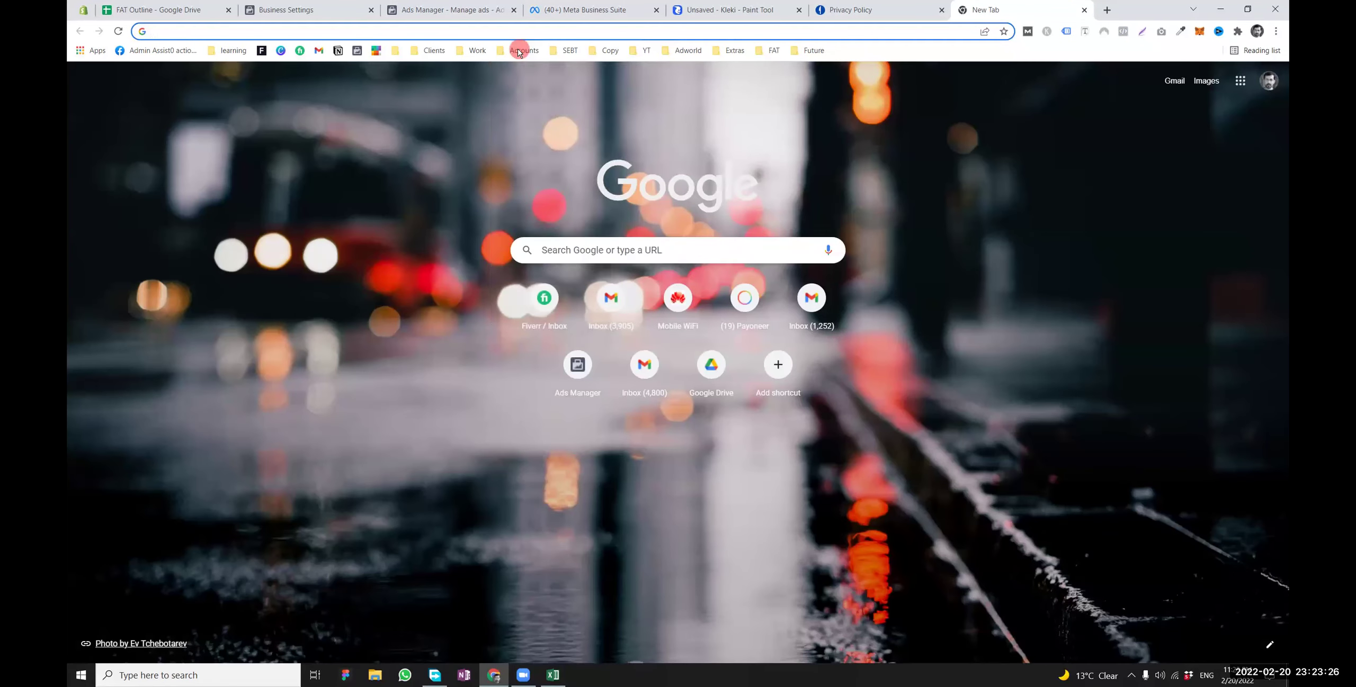
pyautogui.click(519, 52)
pyautogui.click(444, 54)
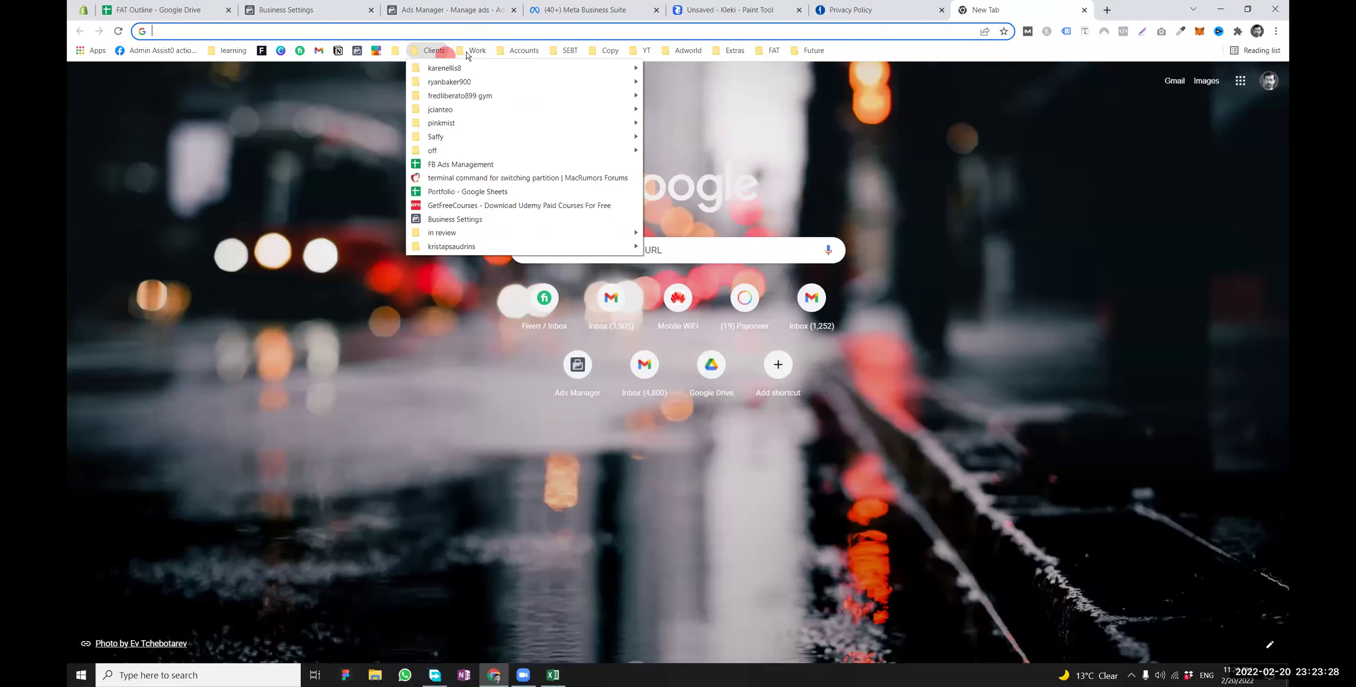
pyautogui.click(468, 55)
pyautogui.click(446, 55)
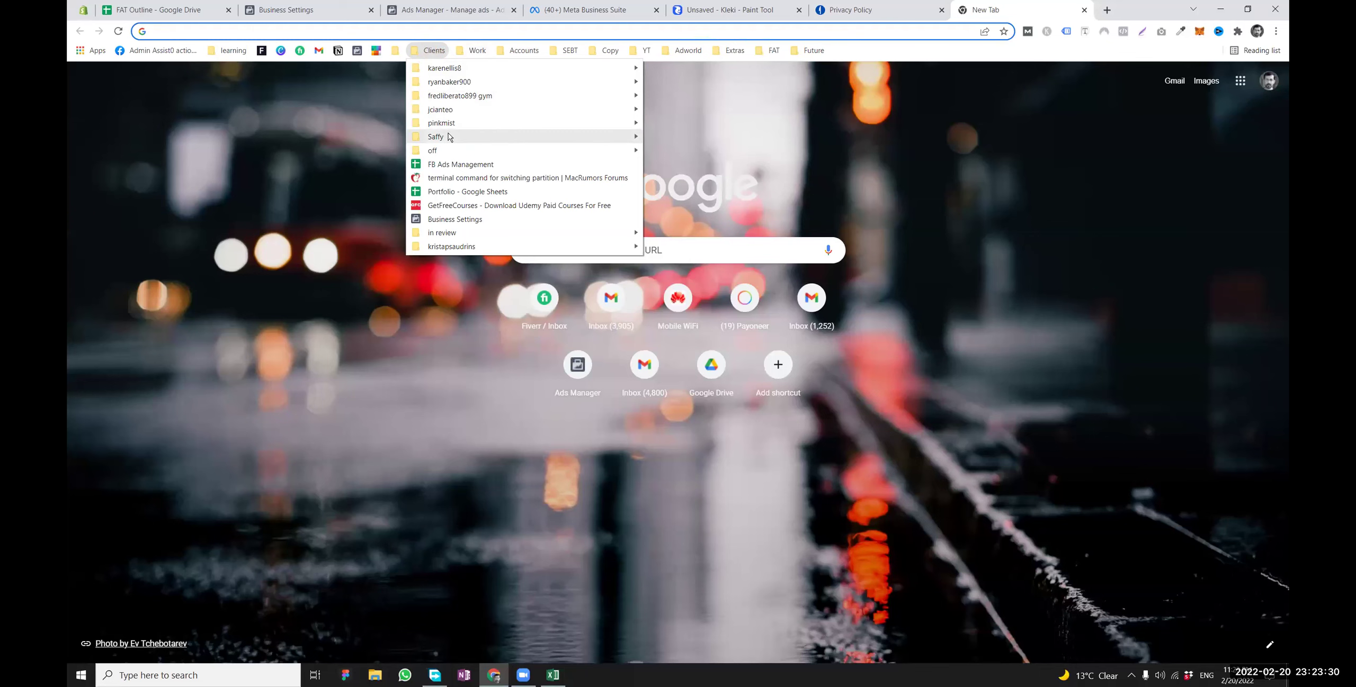
pyautogui.moveTo(609, 137)
pyautogui.click(680, 137)
pyautogui.click(739, 10)
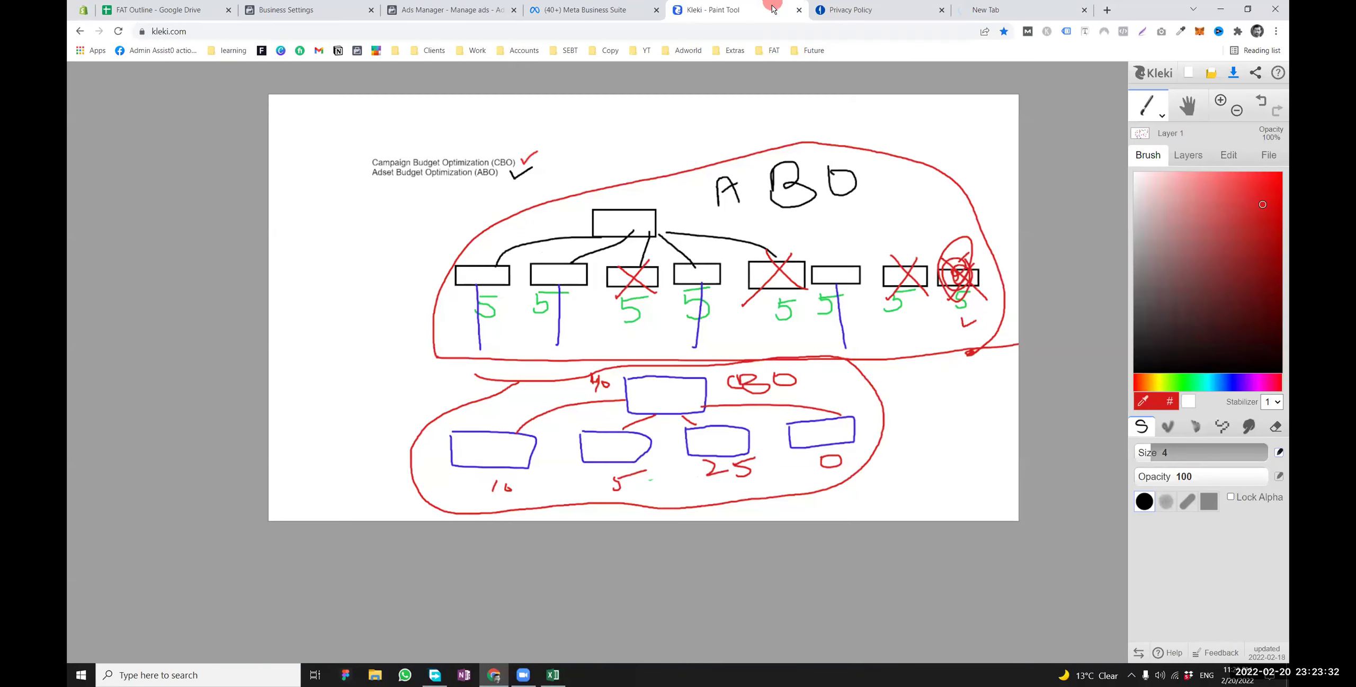
pyautogui.click(1001, 9)
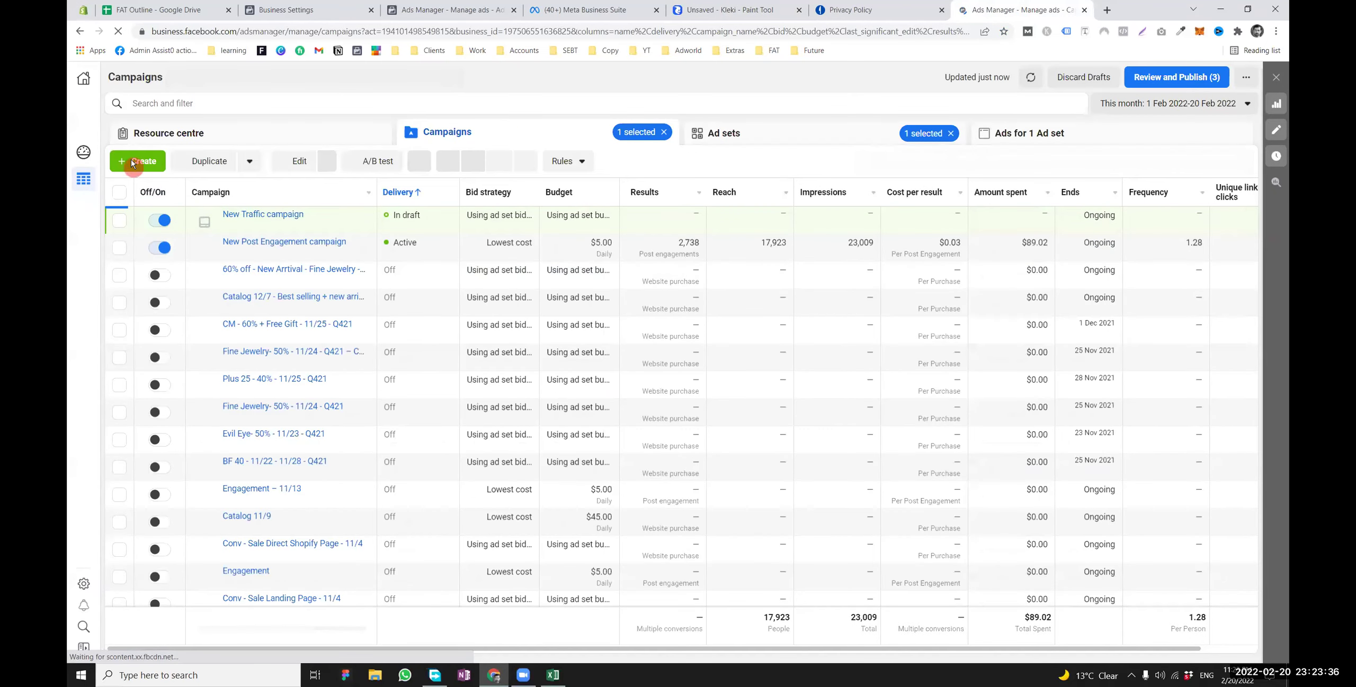
# Create a new campaign with the Traffic objective in the Saffy Jewels ad account
pyautogui.click(134, 162)
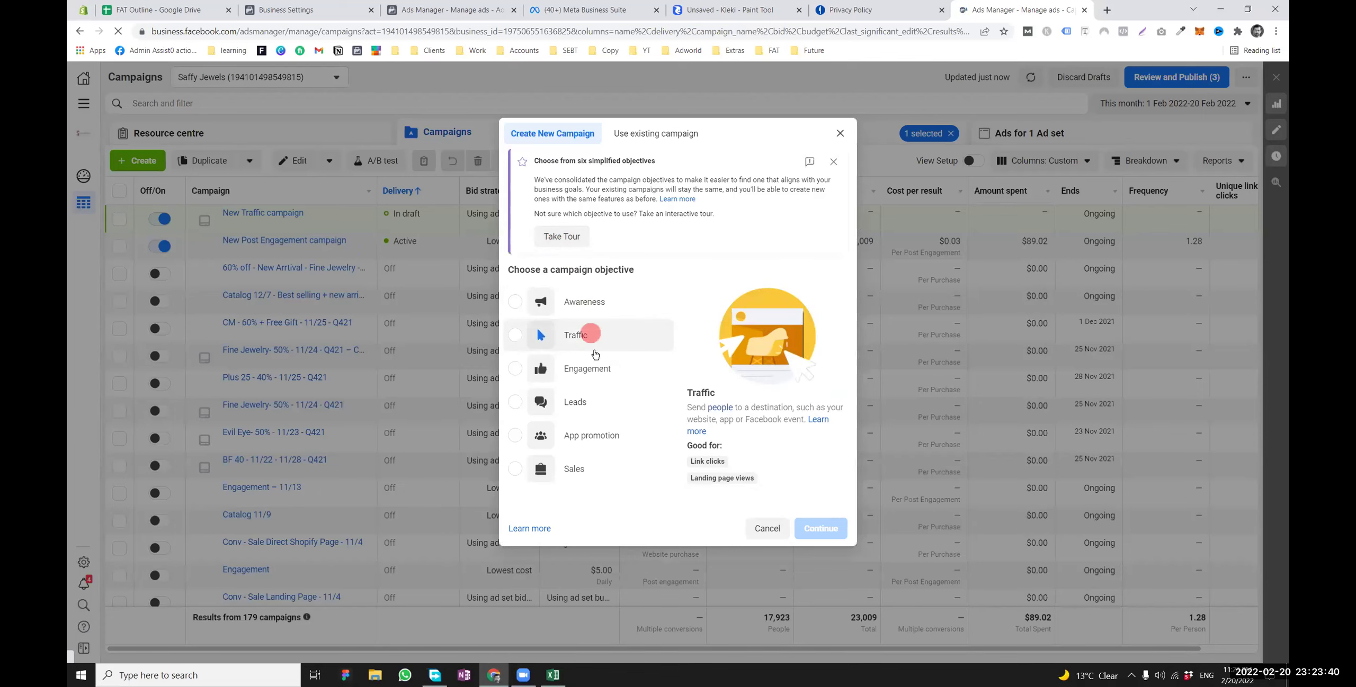
pyautogui.click(537, 329)
pyautogui.click(832, 545)
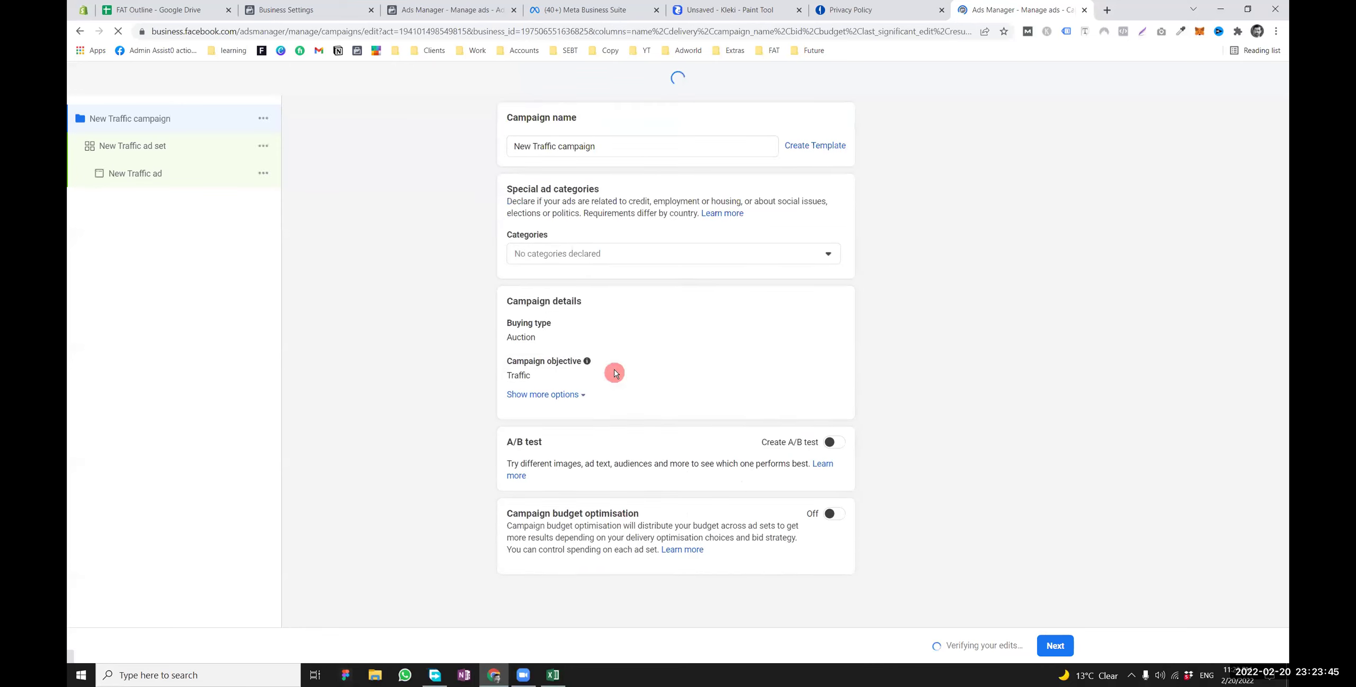
# Open the New Traffic ad of the Saffy Jewels campaign and set its format to Collection
pyautogui.click(194, 181)
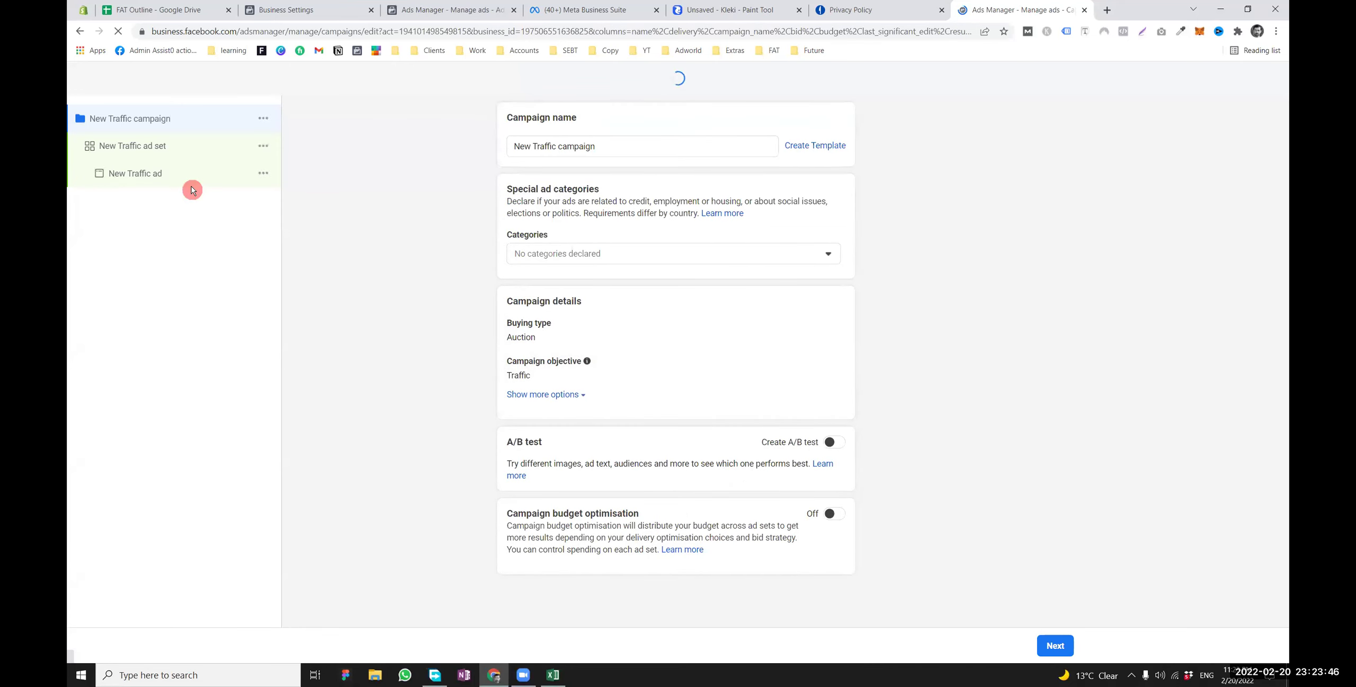
pyautogui.scroll(-15, 491, 345)
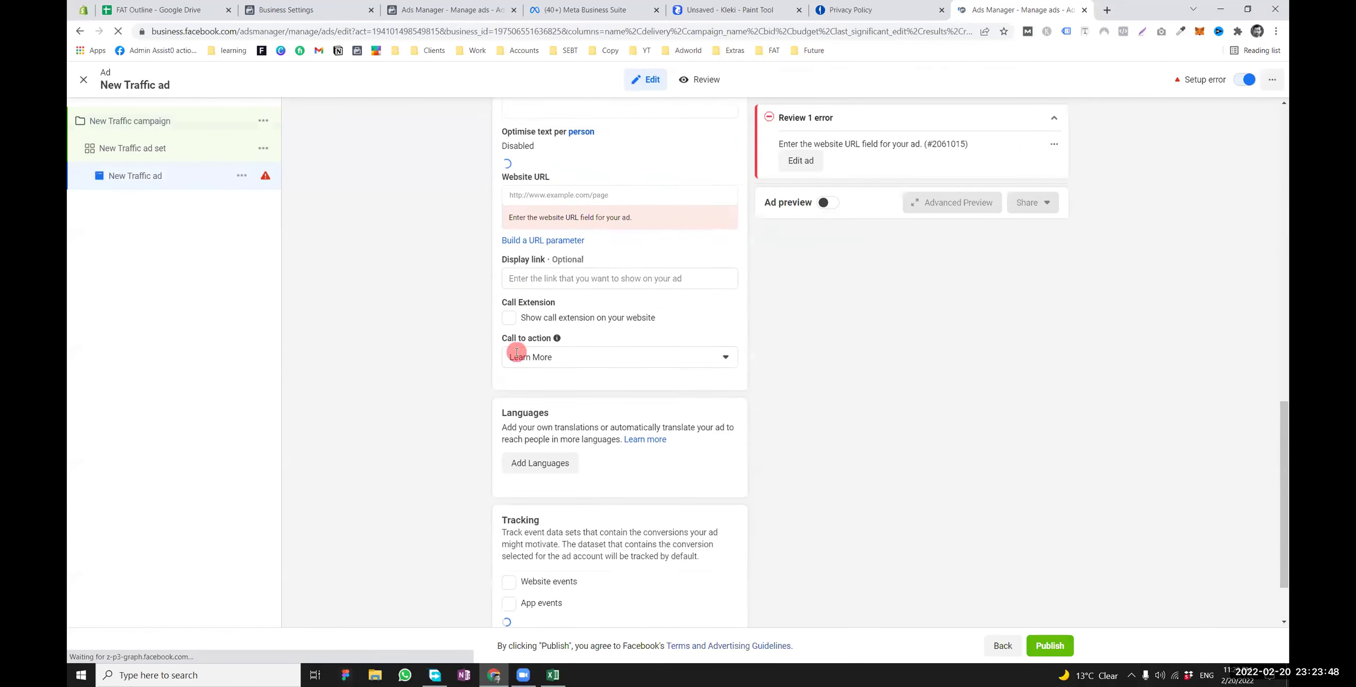
pyautogui.scroll(10, 492, 458)
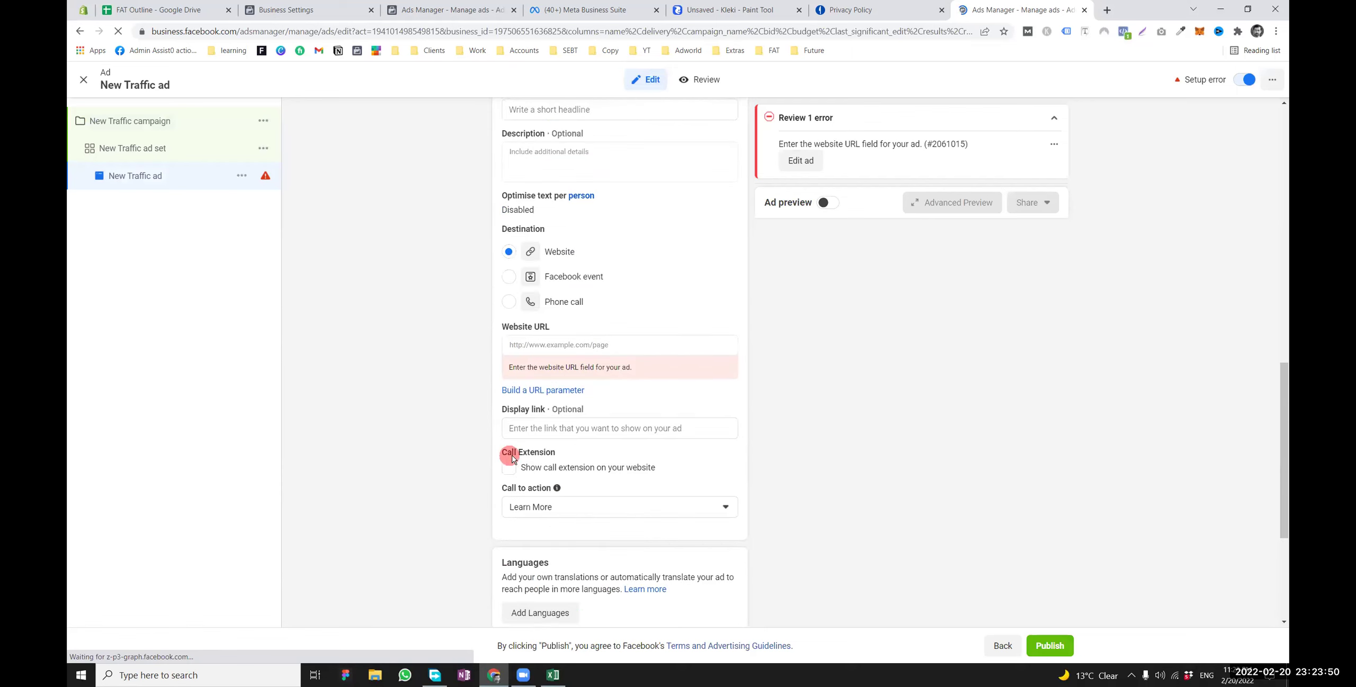
pyautogui.scroll(5, 546, 318)
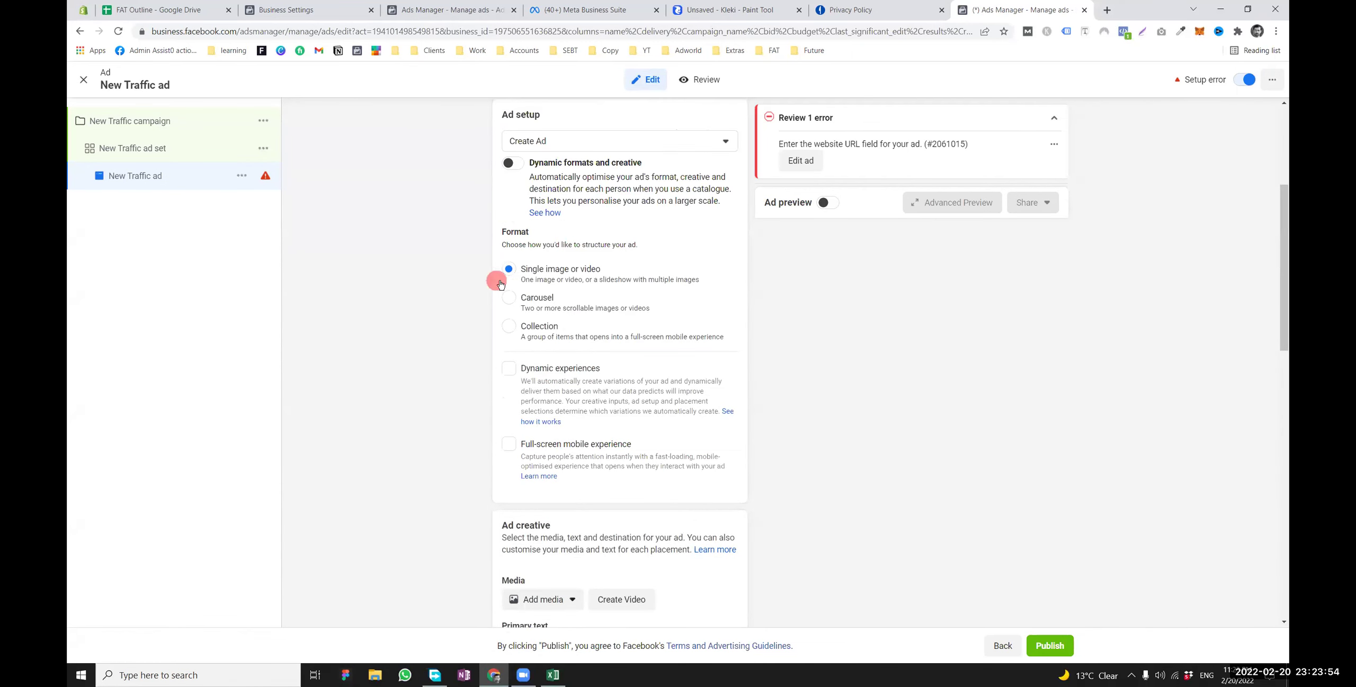
pyautogui.click(510, 344)
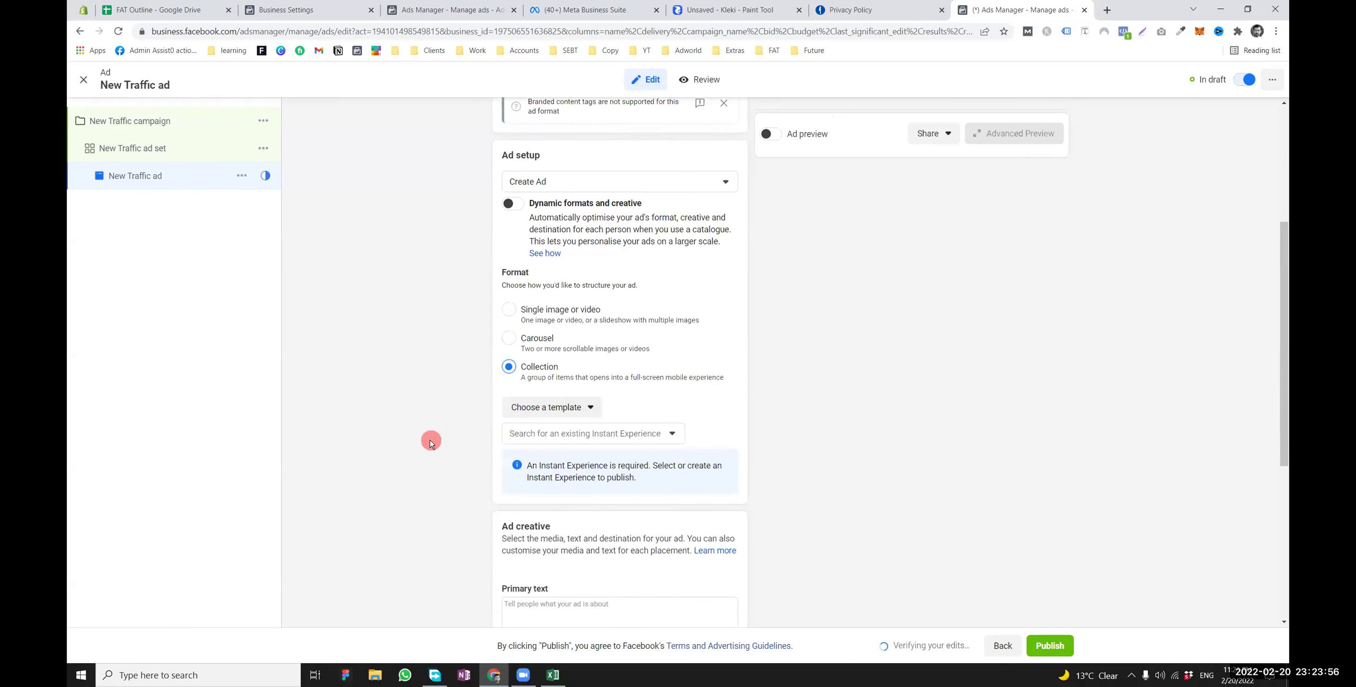
# Start creating an Instant Experience for the collection ad from the Storefront template
pyautogui.scroll(-2, 453, 422)
pyautogui.click(543, 292)
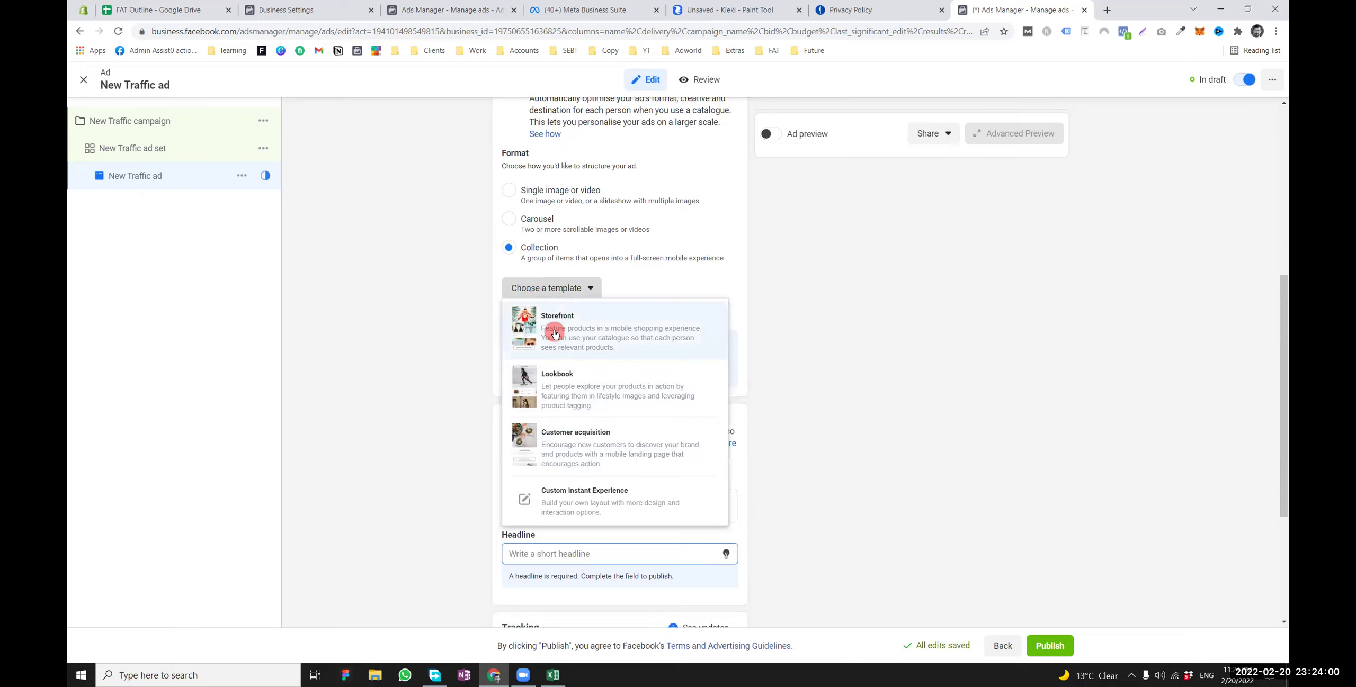
pyautogui.click(523, 324)
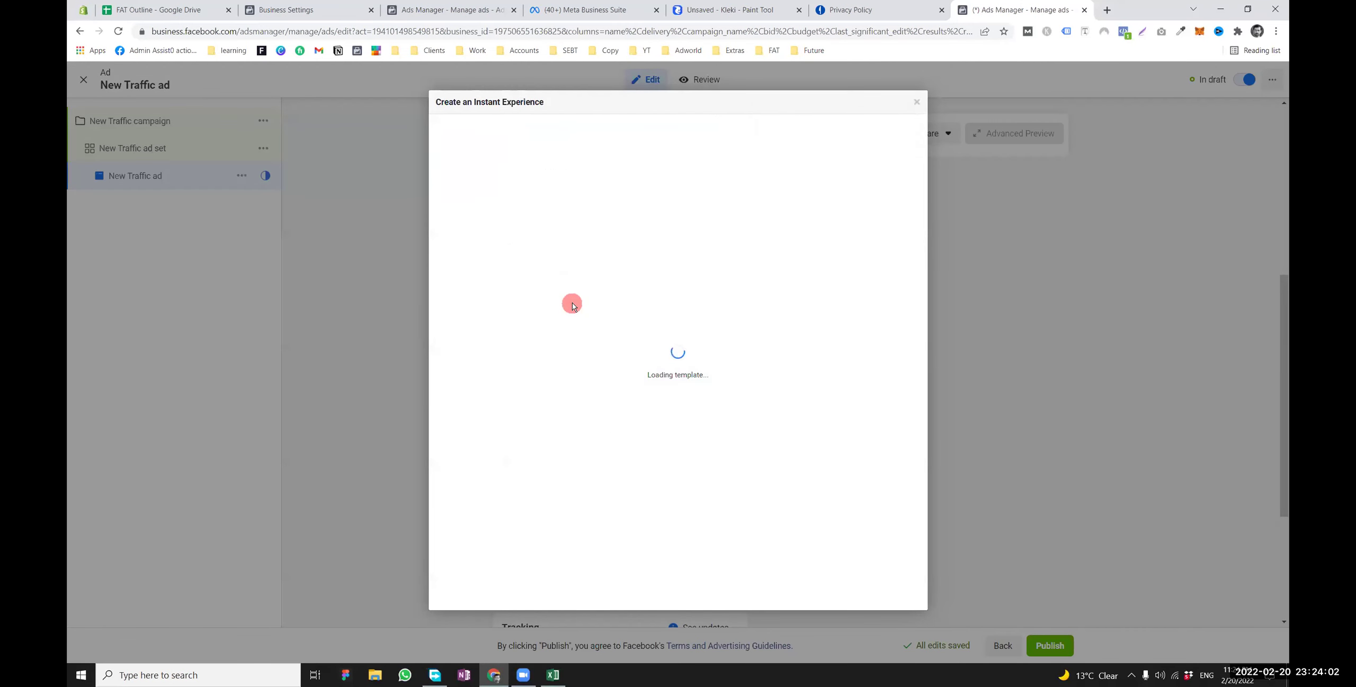
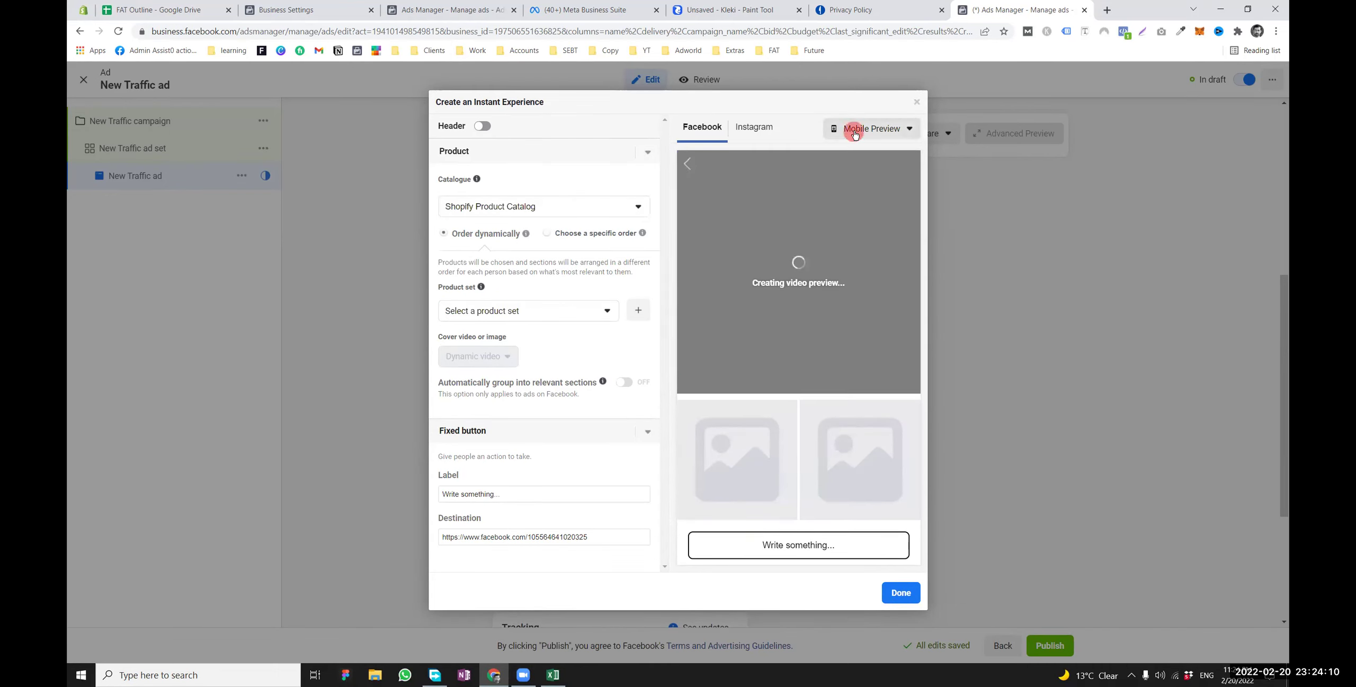
# Choose Fine Jewelry as the product set from the Shopify Product Catalog
pyautogui.click(525, 210)
pyautogui.click(521, 162)
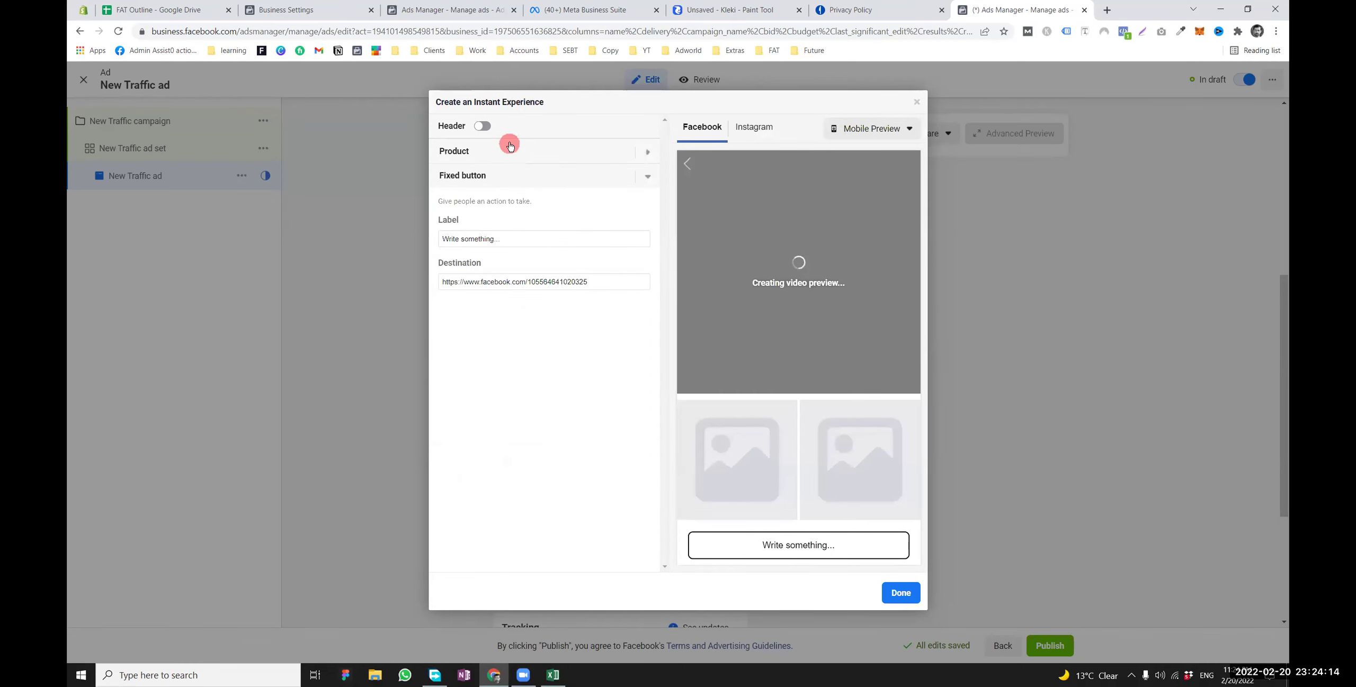
pyautogui.click(510, 146)
pyautogui.click(475, 206)
pyautogui.click(482, 255)
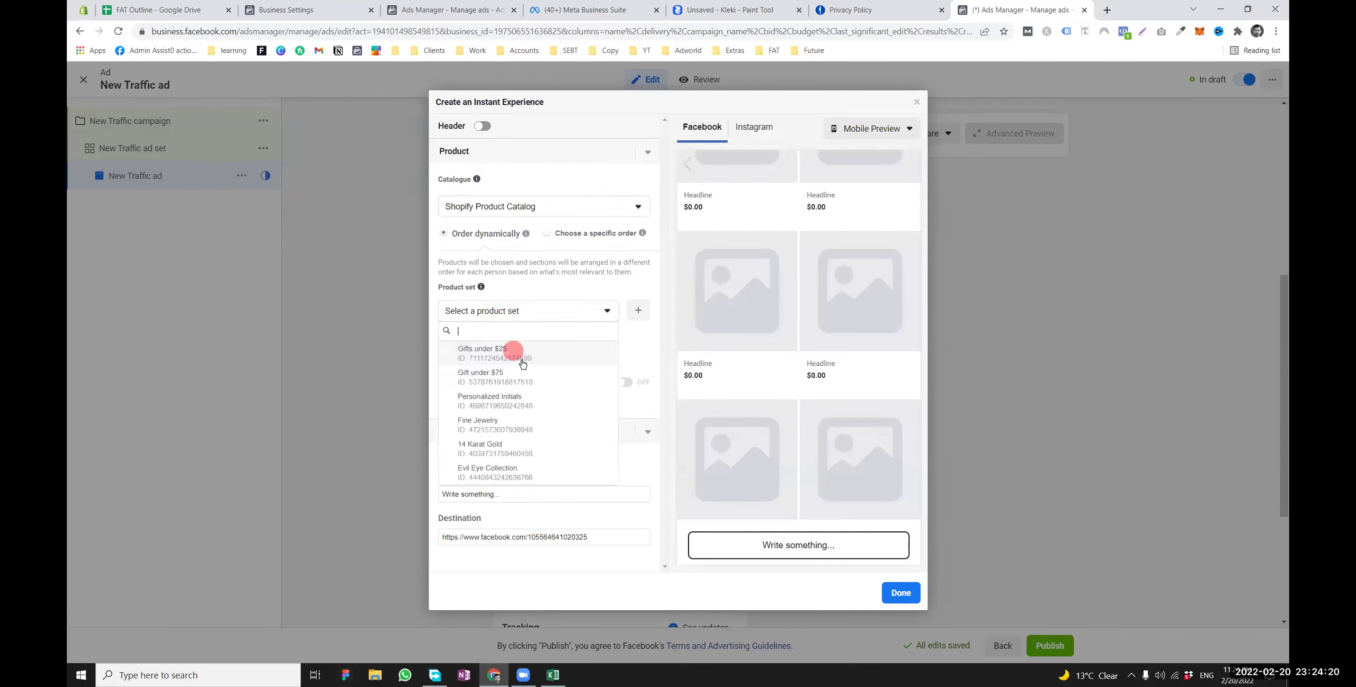
pyautogui.click(518, 424)
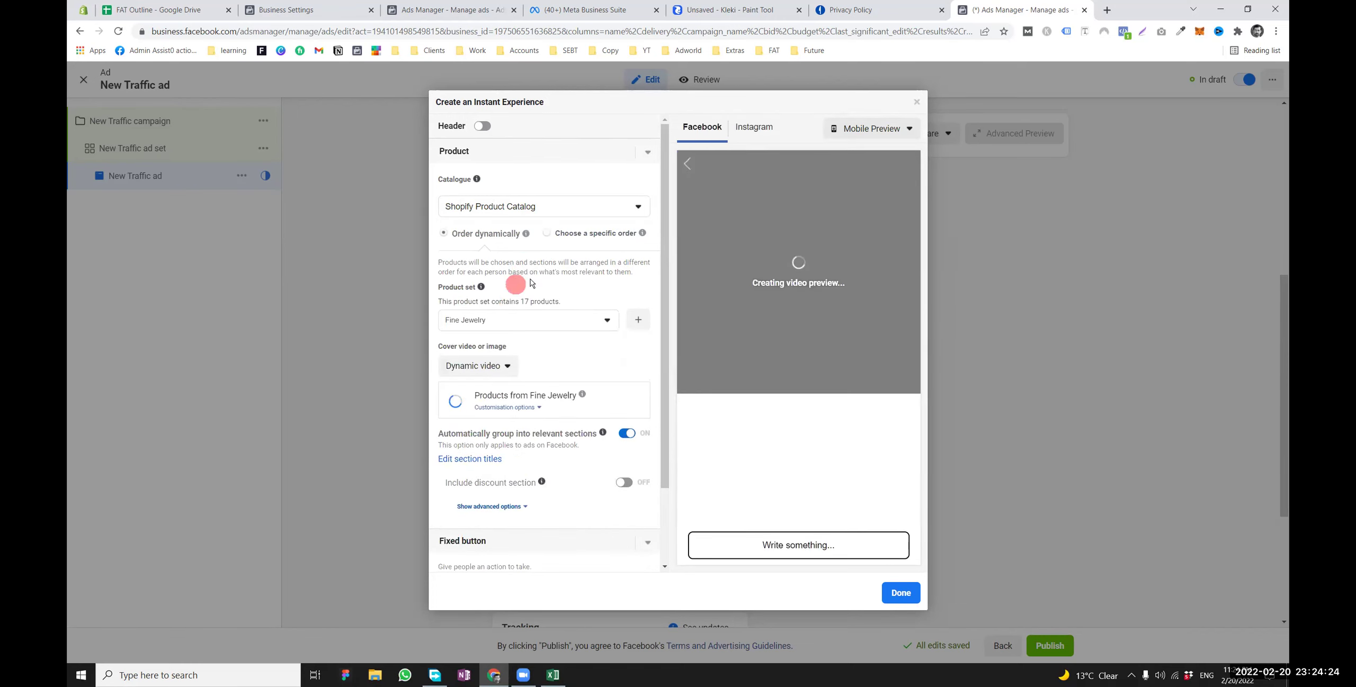
# Try the discount section in the Instant Experience, compare the preview with and without it, and leave it switched off
pyautogui.scroll(-2, 522, 270)
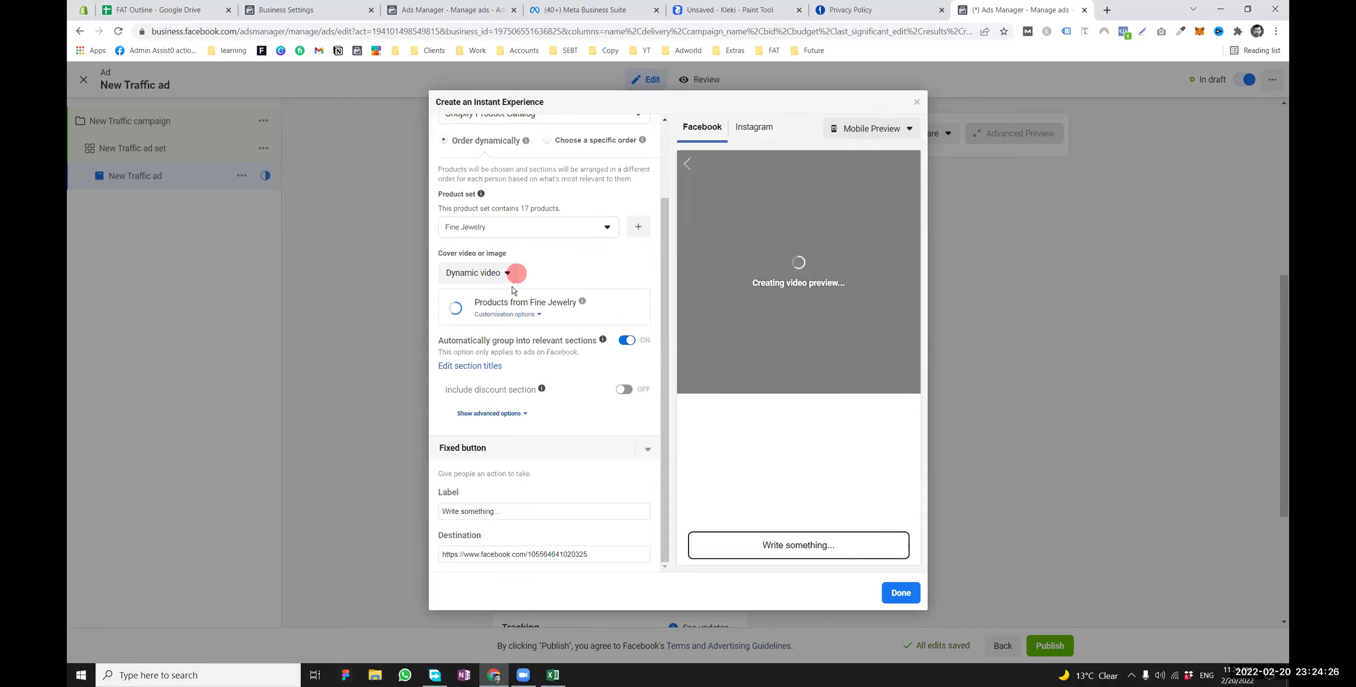
pyautogui.moveTo(569, 345); pyautogui.dragTo(715, 353)
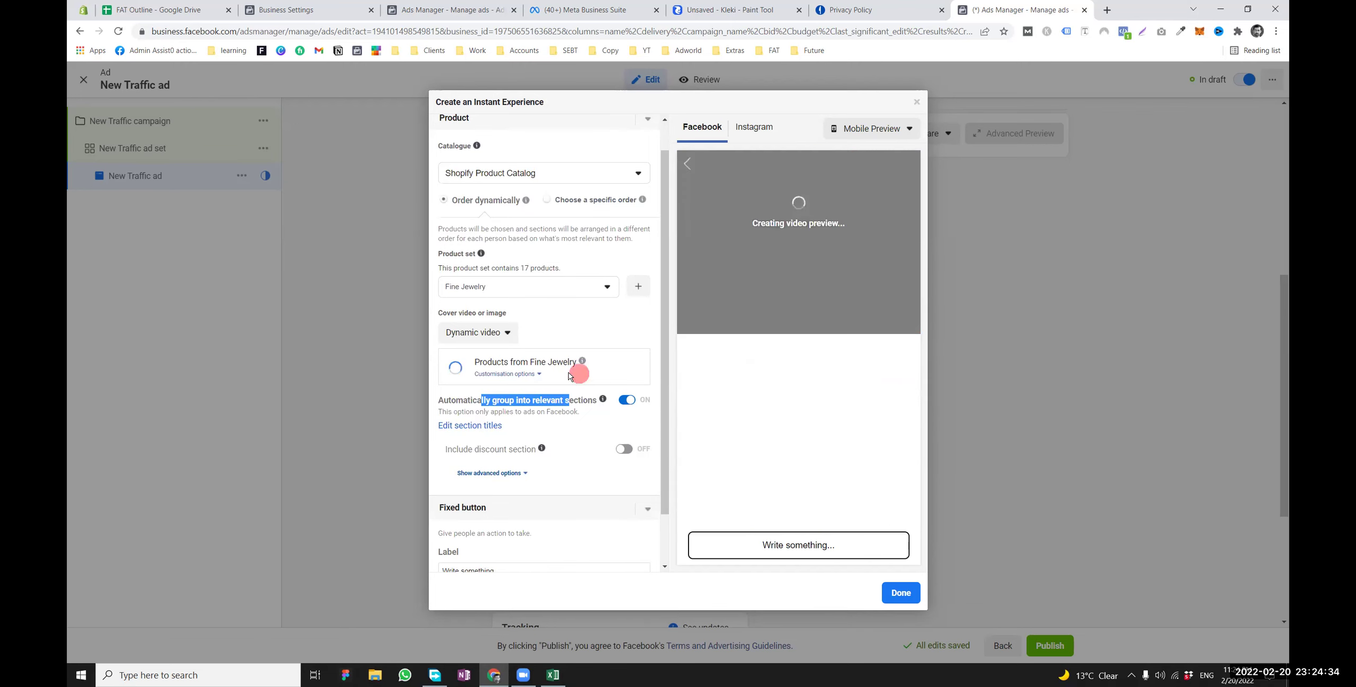
pyautogui.scroll(-1, 562, 373)
pyautogui.moveTo(452, 394); pyautogui.dragTo(620, 390)
pyautogui.click(626, 390)
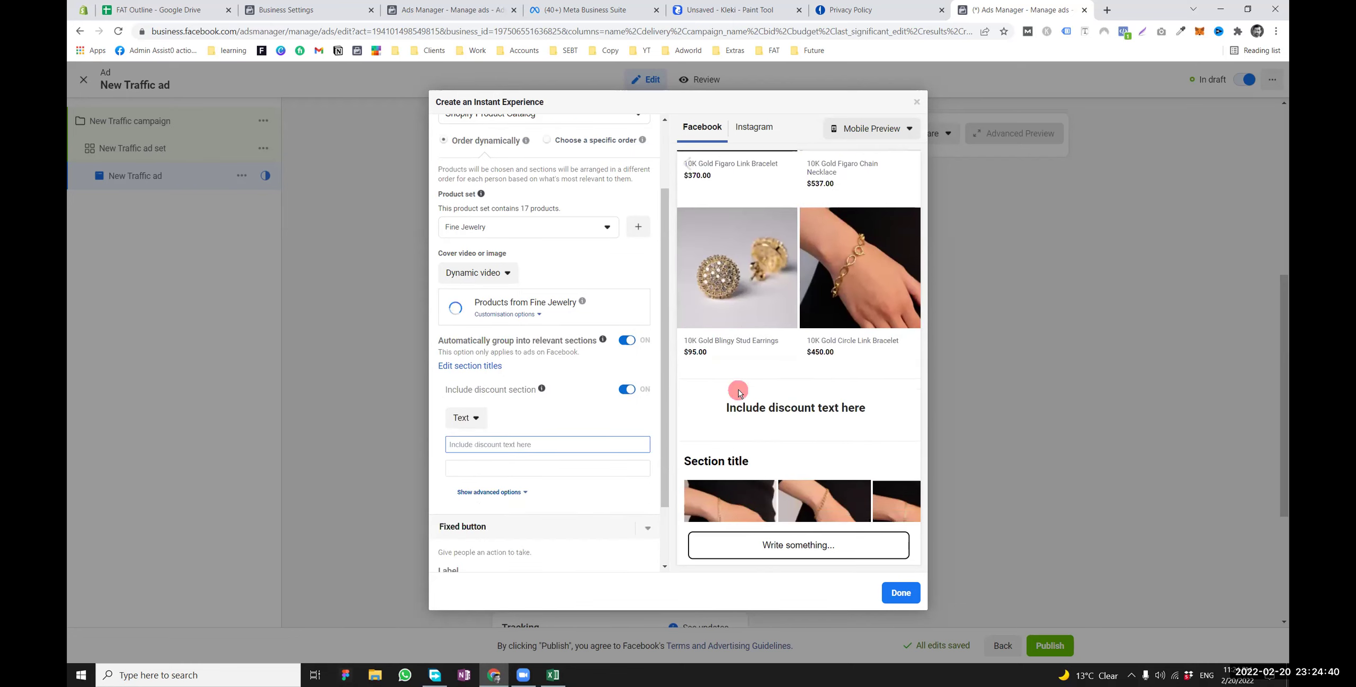
pyautogui.scroll(-5, 738, 381)
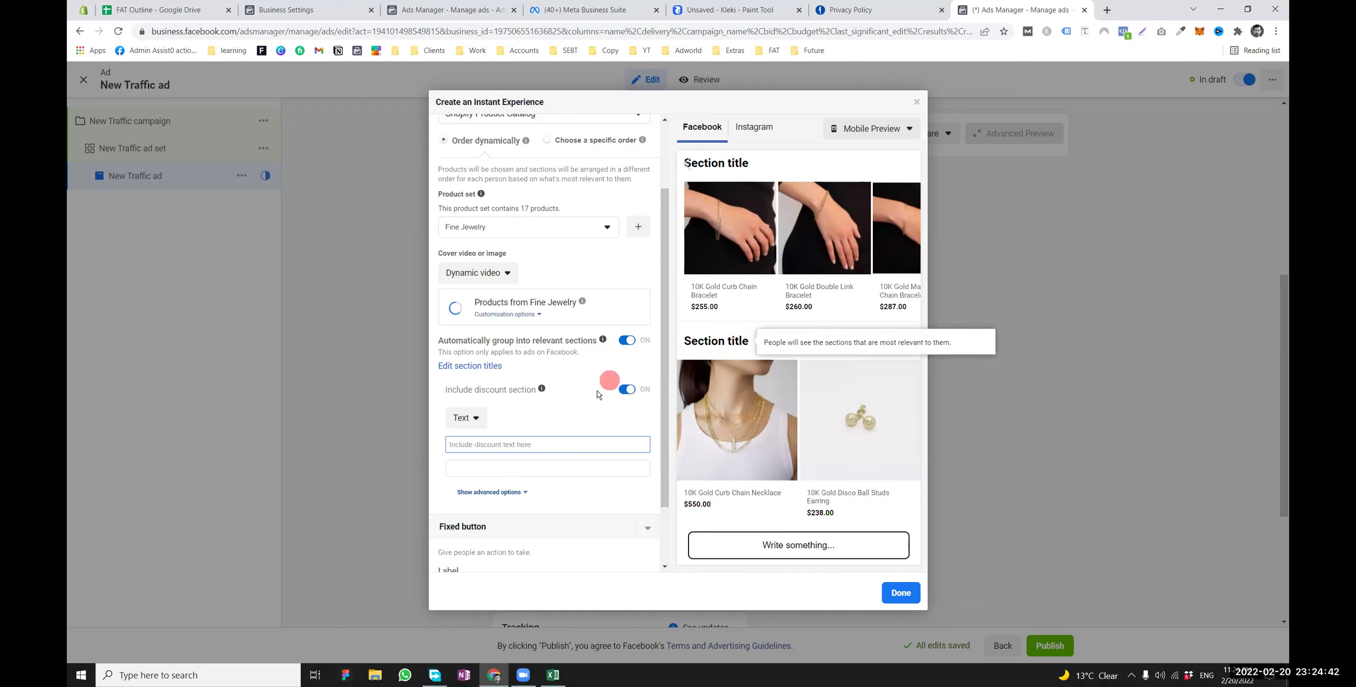
pyautogui.click(625, 389)
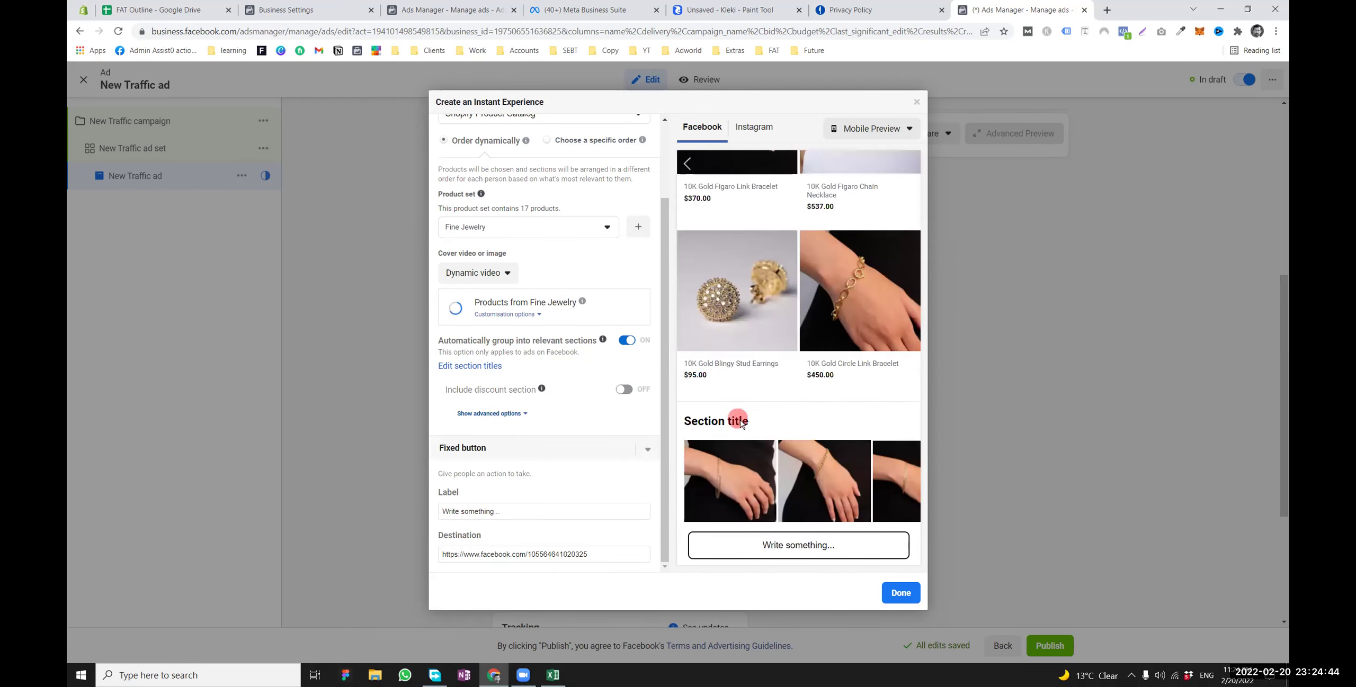
pyautogui.scroll(-5, 704, 414)
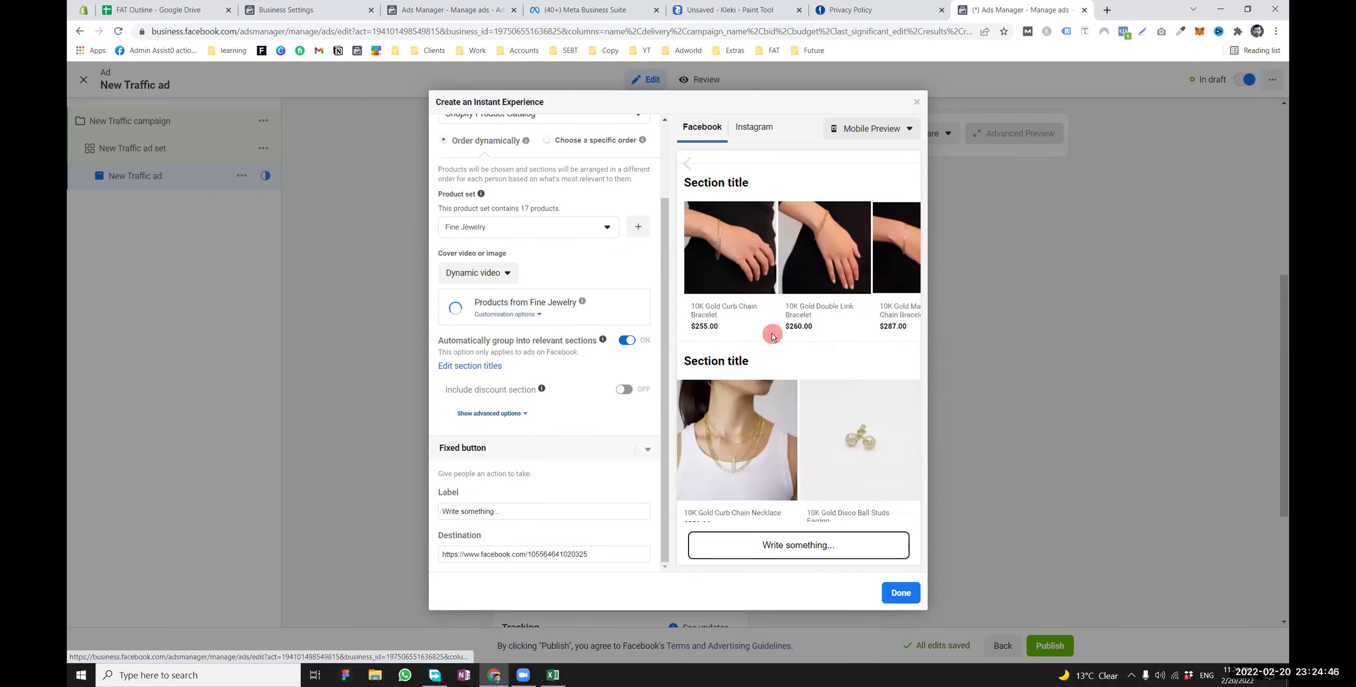
pyautogui.scroll(1, 765, 335)
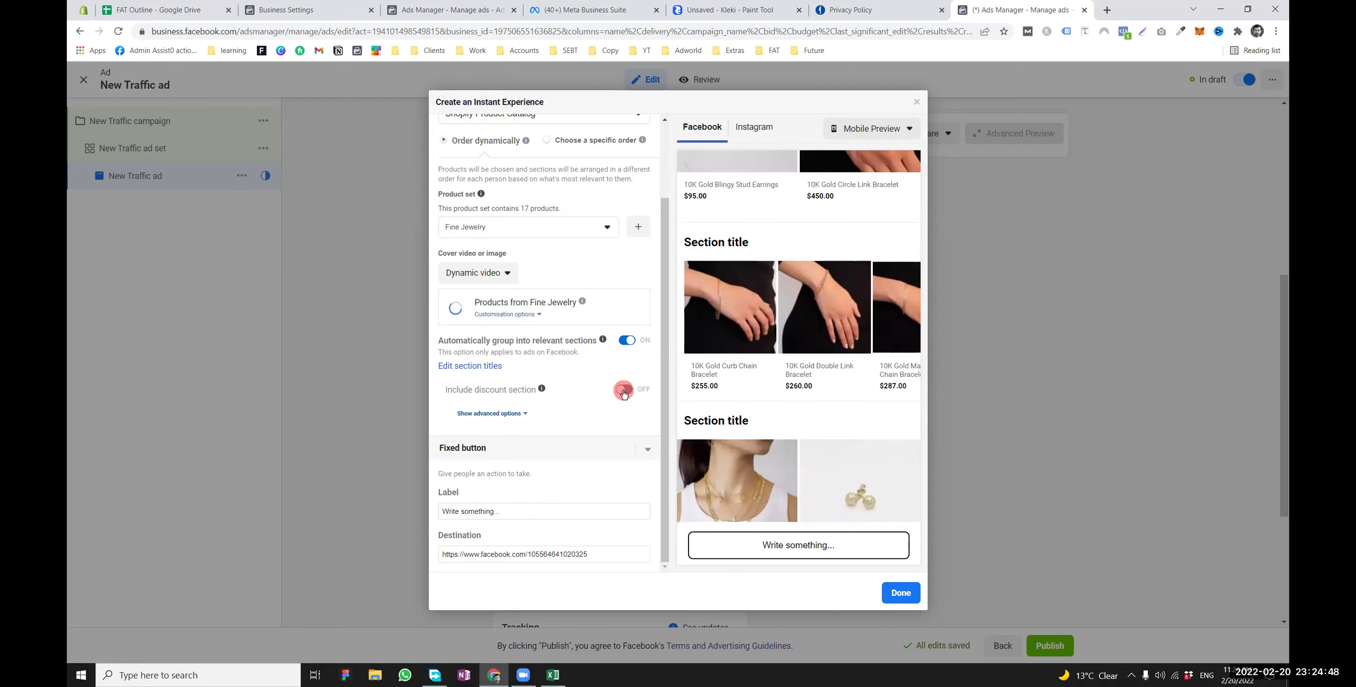
pyautogui.scroll(-3, 732, 404)
# Include the discount section with the placeholder discount text "erwftwefwefwef"
pyautogui.click(627, 389)
pyautogui.scroll(-1, 583, 391)
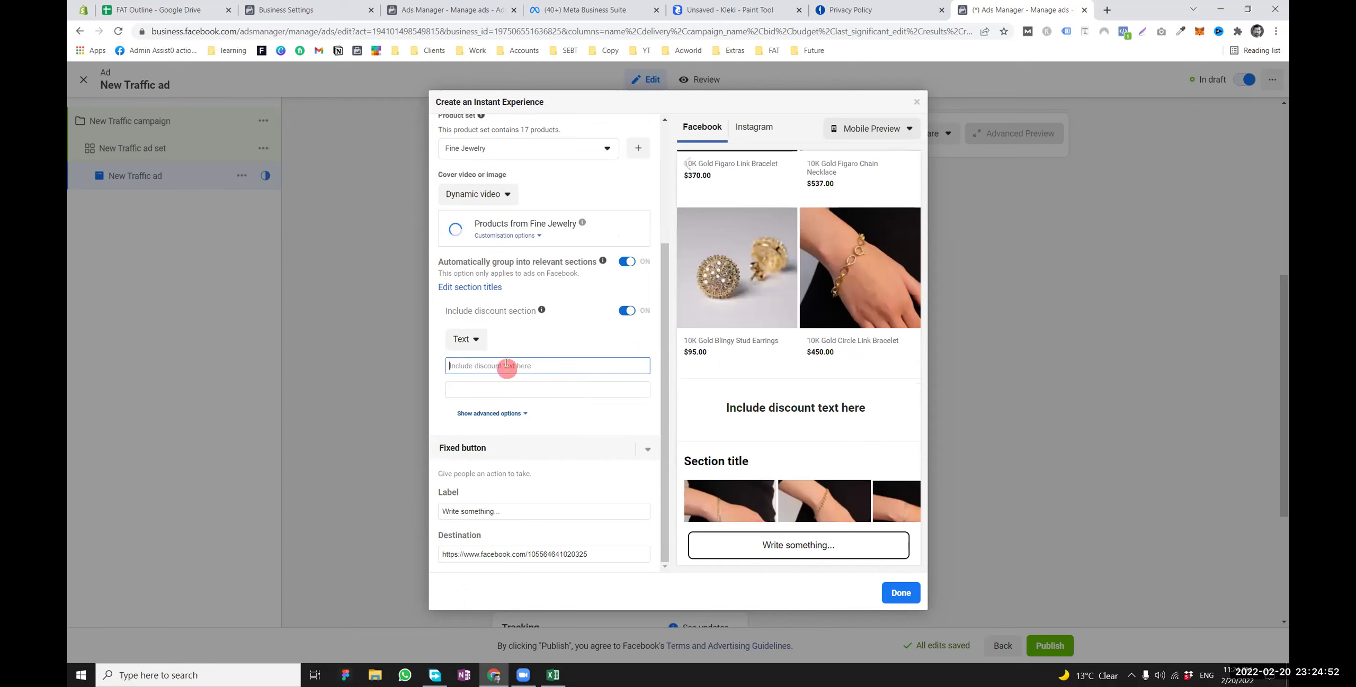
pyautogui.click(507, 366)
pyautogui.write('erwftwefwefwef')
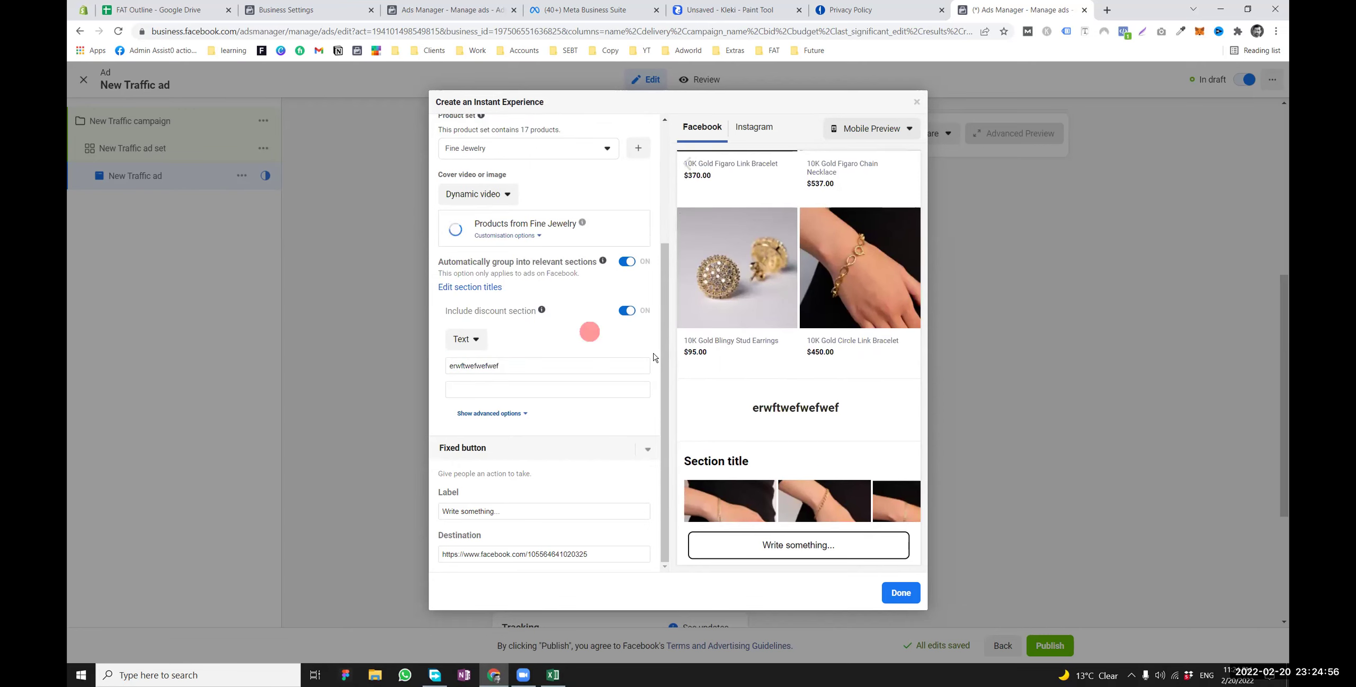
pyautogui.moveTo(462, 311); pyautogui.dragTo(505, 403)
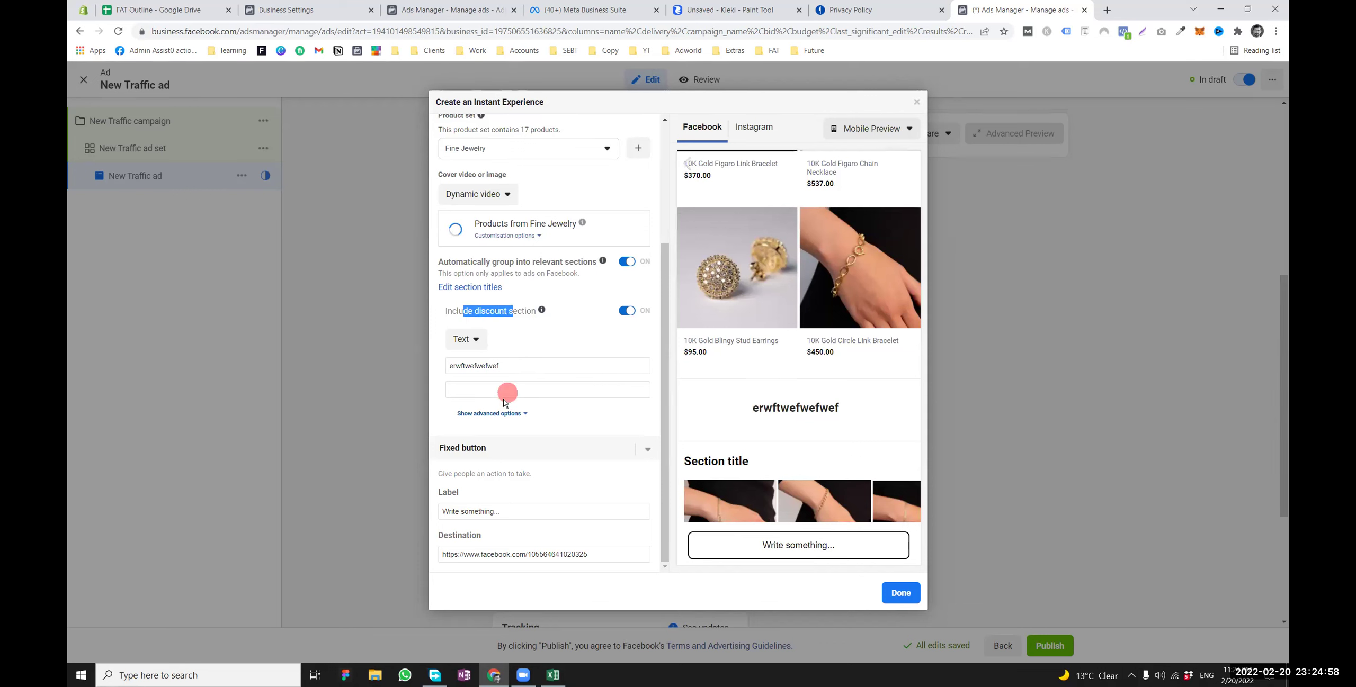
# Show the advanced options for the product headline and description
pyautogui.click(506, 413)
pyautogui.scroll(-2, 505, 407)
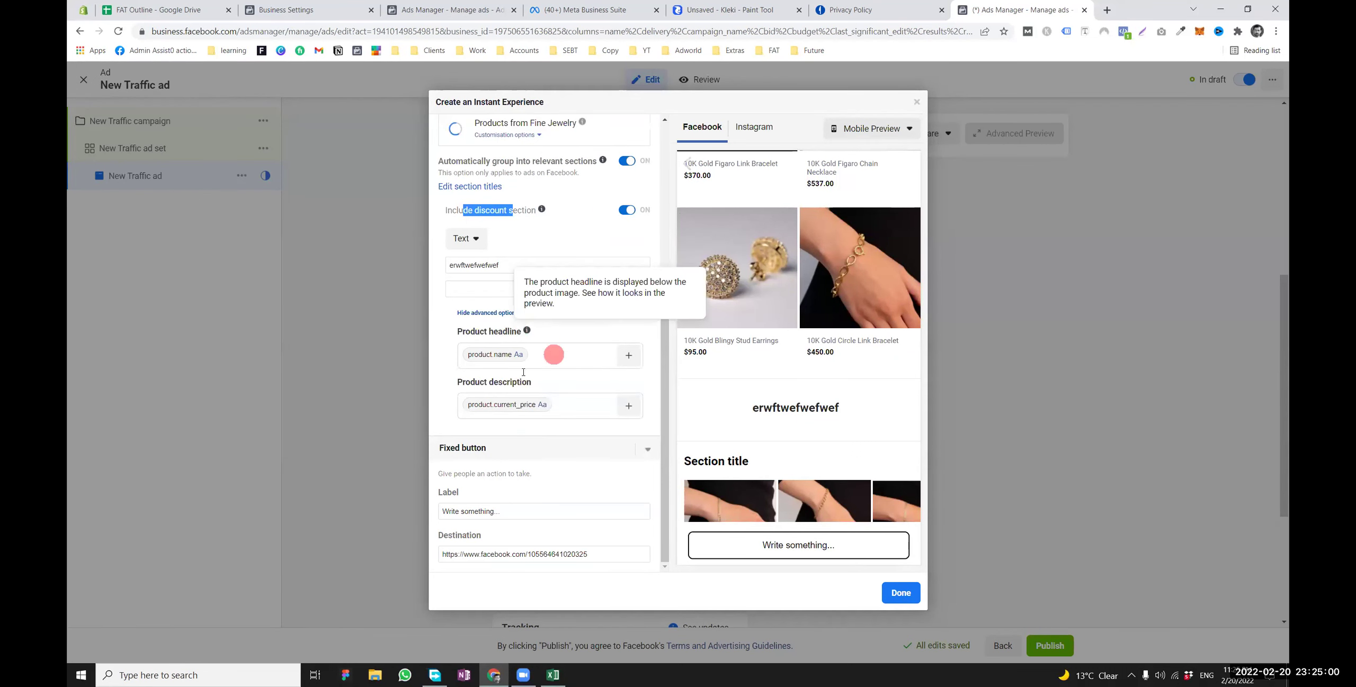
pyautogui.scroll(-5, 744, 418)
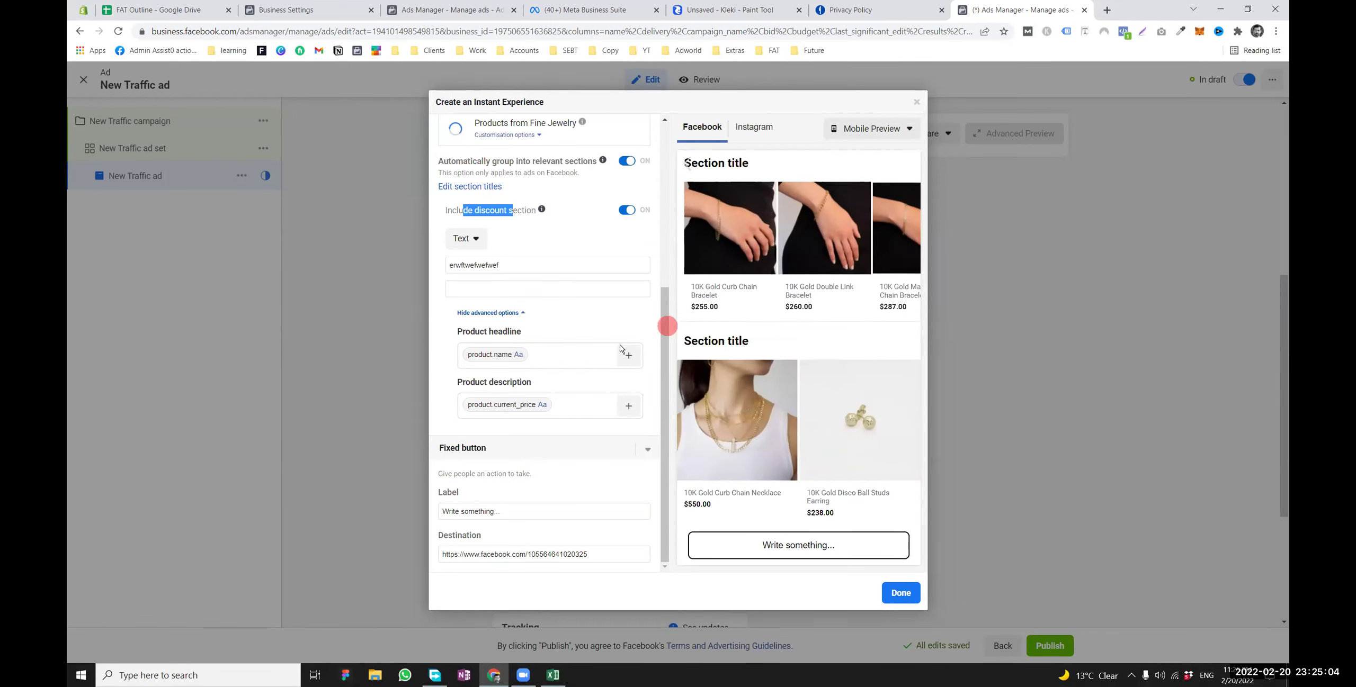
# Try adding the Price catalogue field to the product description, check the preview, and remove the field again
pyautogui.click(564, 404)
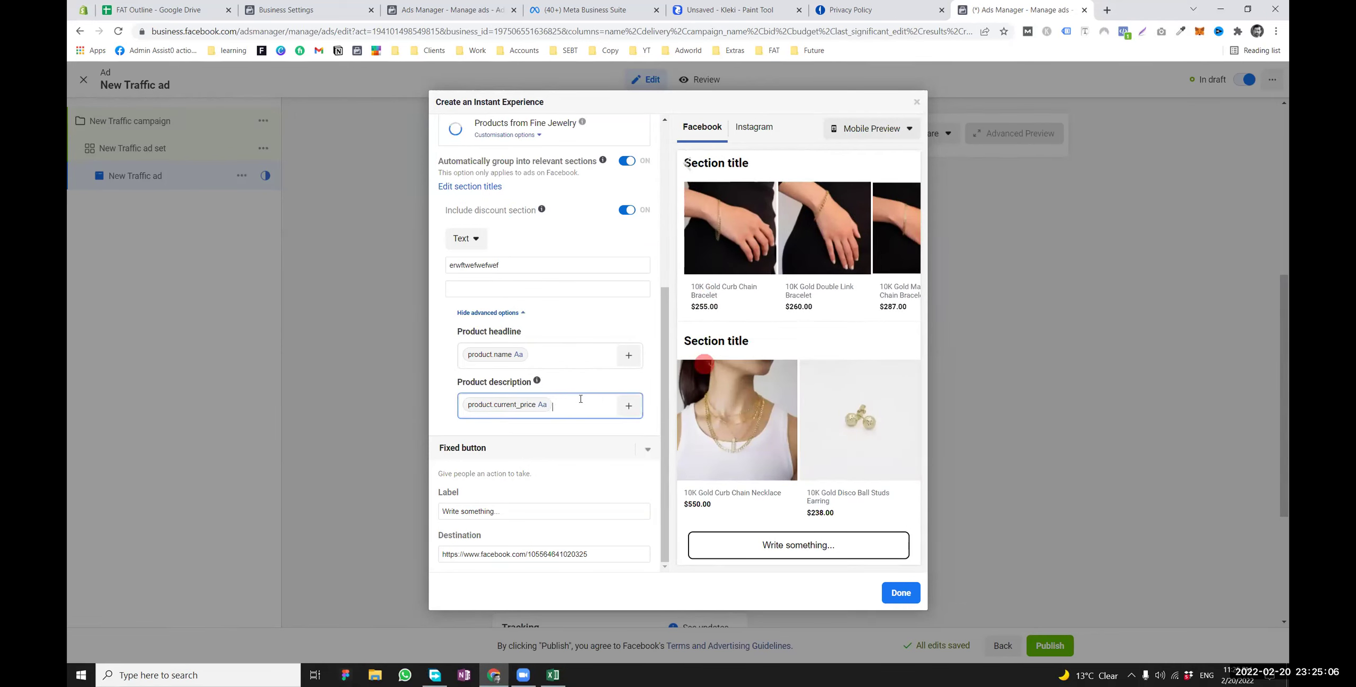
pyautogui.click(629, 405)
pyautogui.scroll(-1, 657, 455)
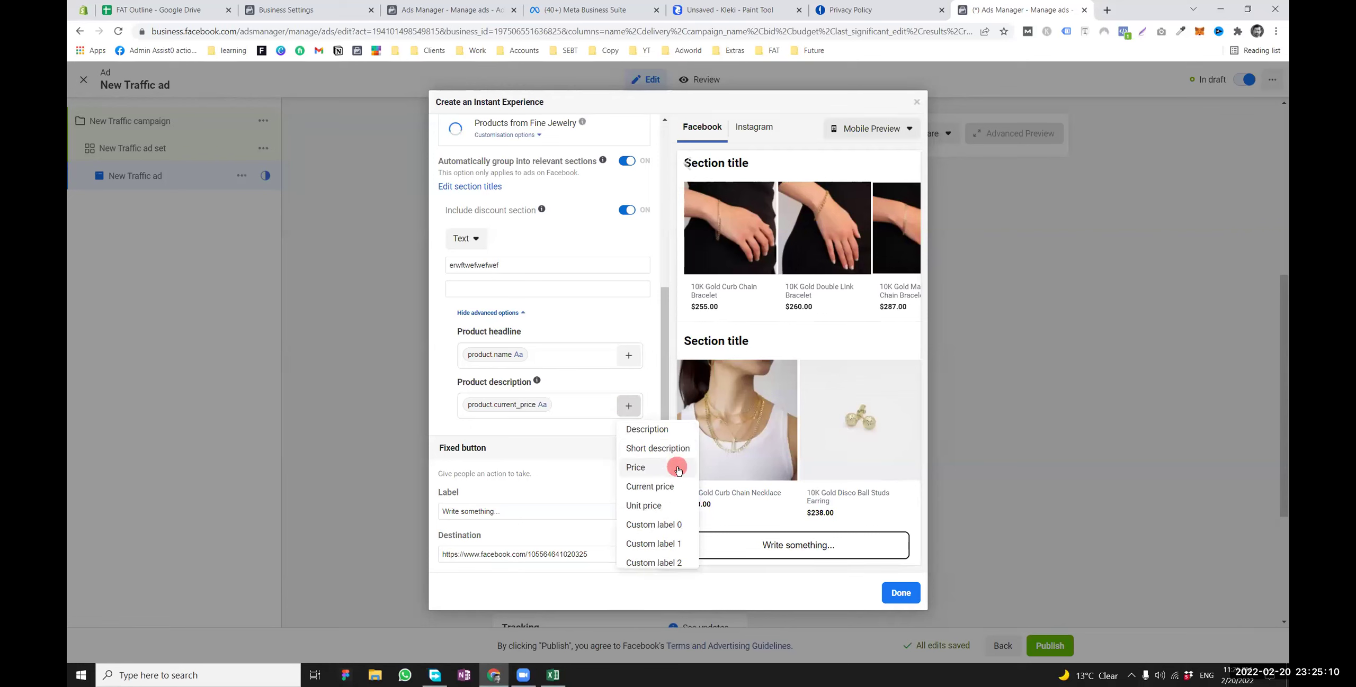
pyautogui.click(678, 468)
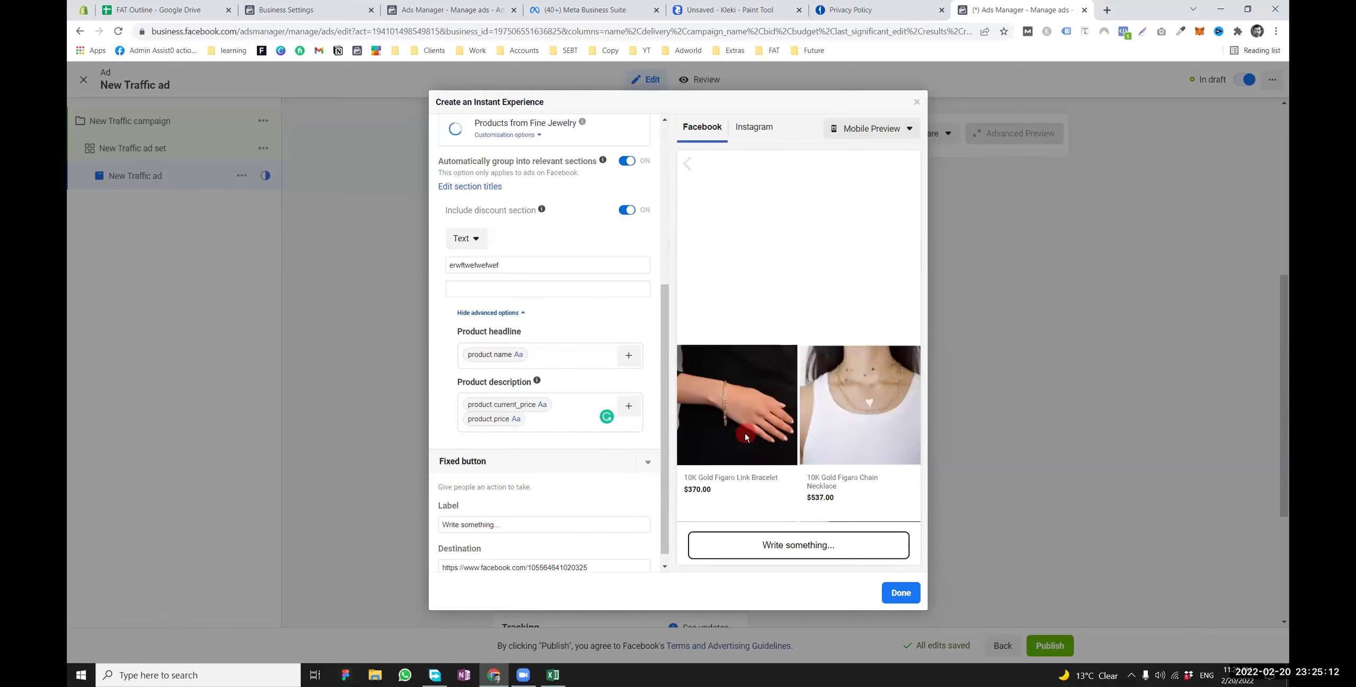
pyautogui.scroll(-3, 745, 437)
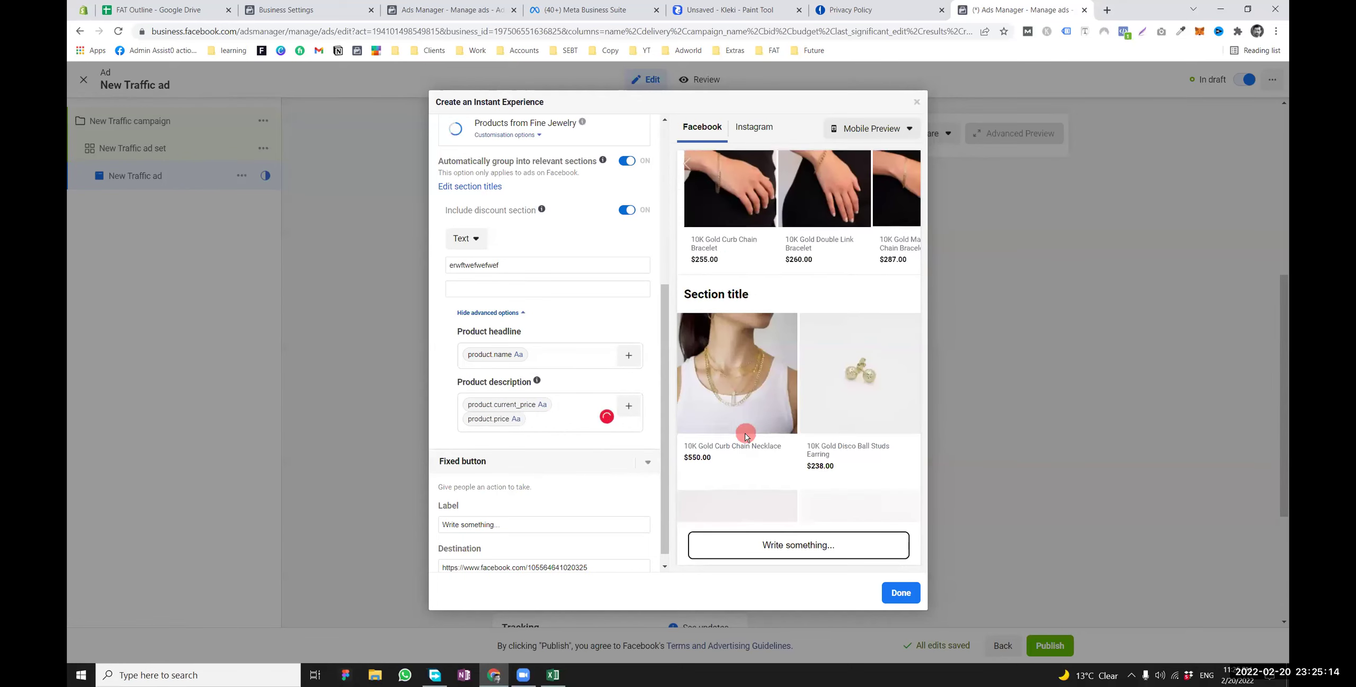
pyautogui.scroll(-5, 745, 438)
pyautogui.scroll(4, 745, 438)
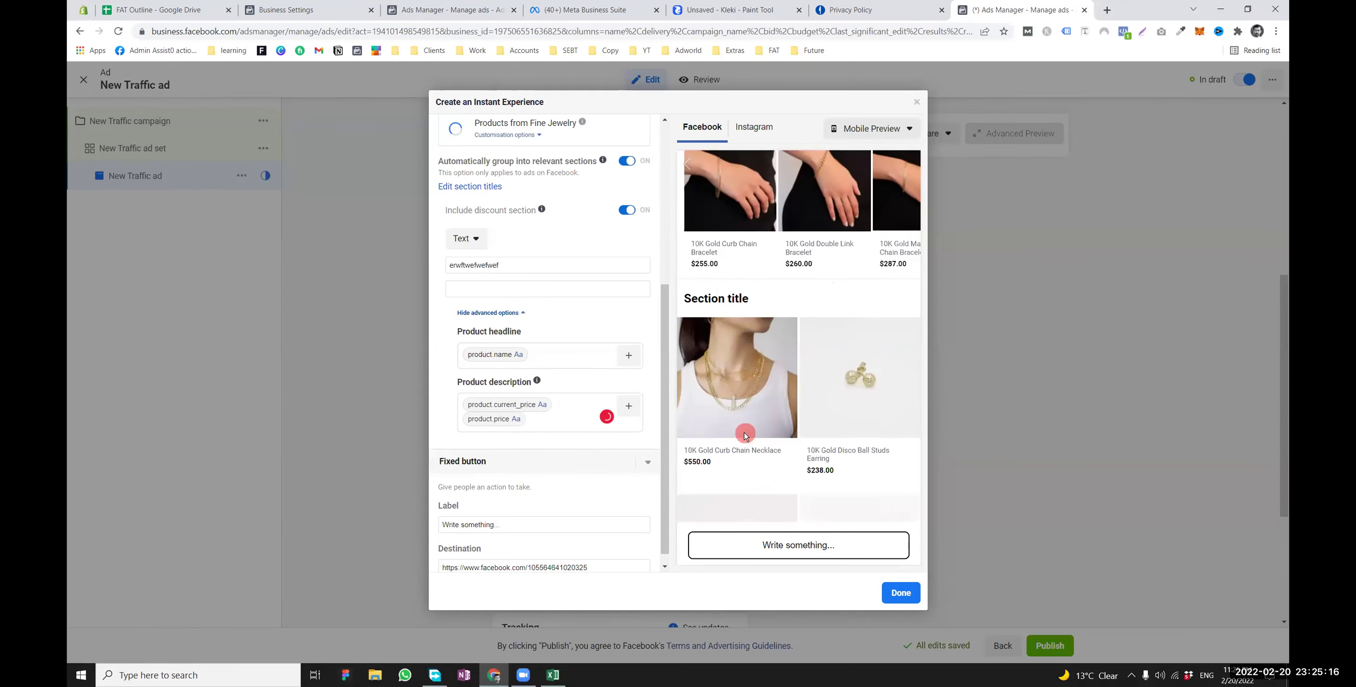
pyautogui.scroll(3, 745, 438)
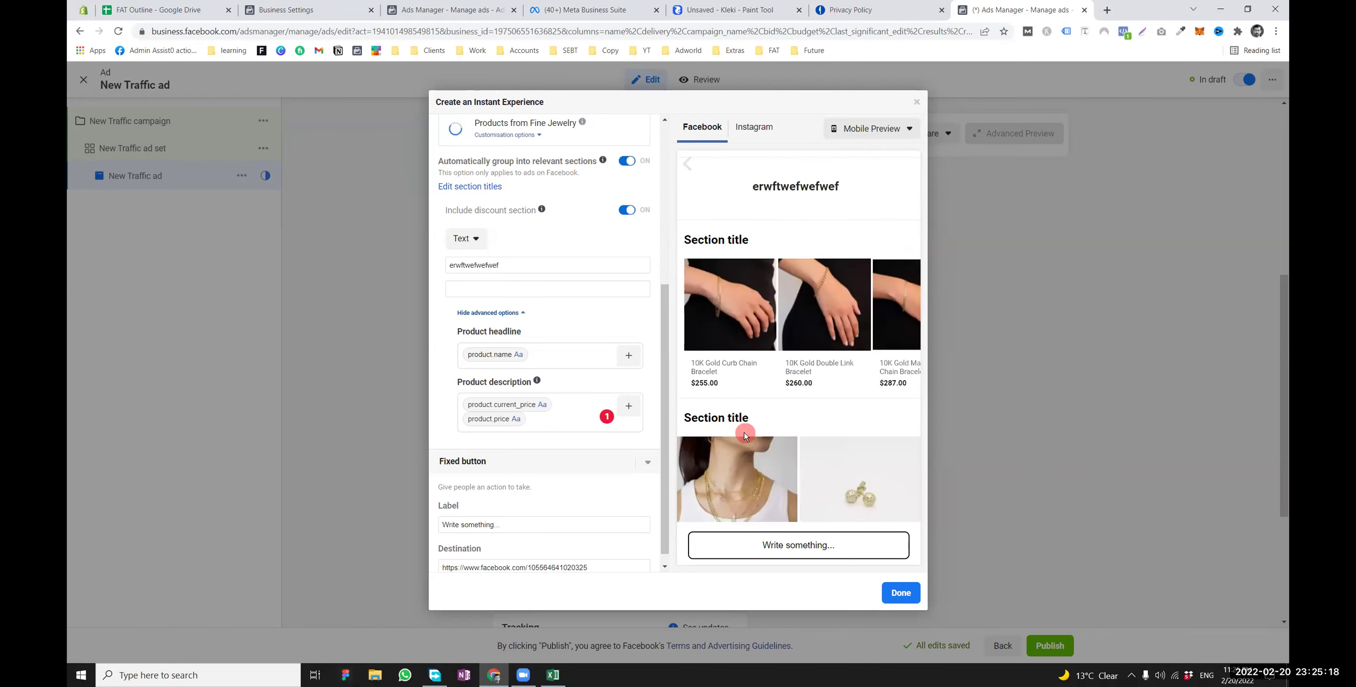
pyautogui.click(550, 419)
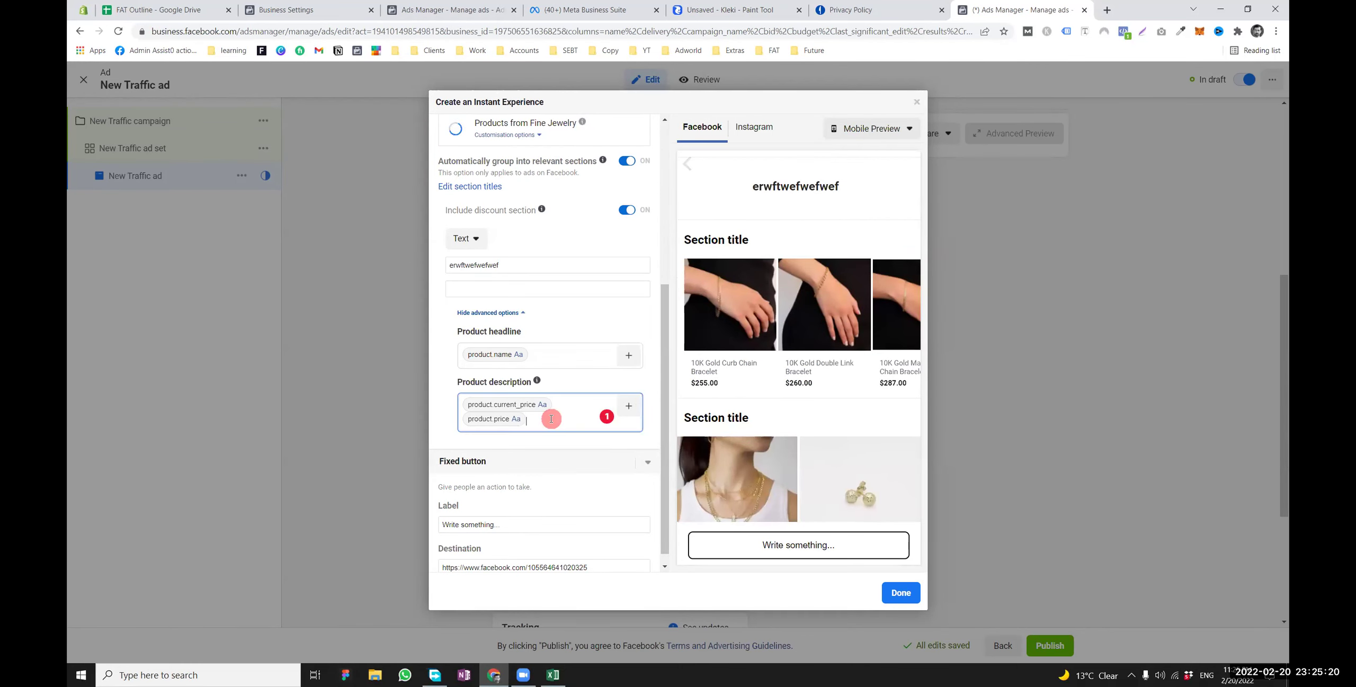
pyautogui.press('BackSpace')
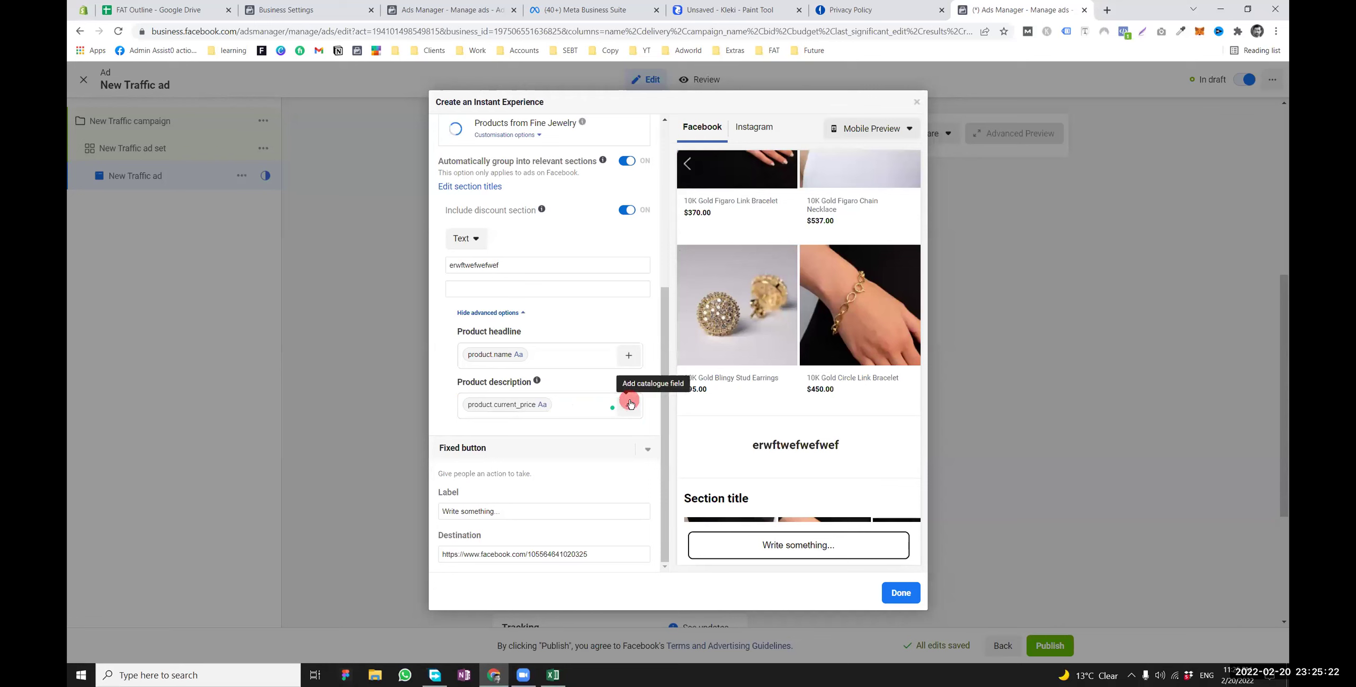
# Look through the catalogue fields available for the product description and review the product sections in the preview
pyautogui.click(629, 404)
pyautogui.scroll(-2, 682, 458)
pyautogui.scroll(3, 683, 466)
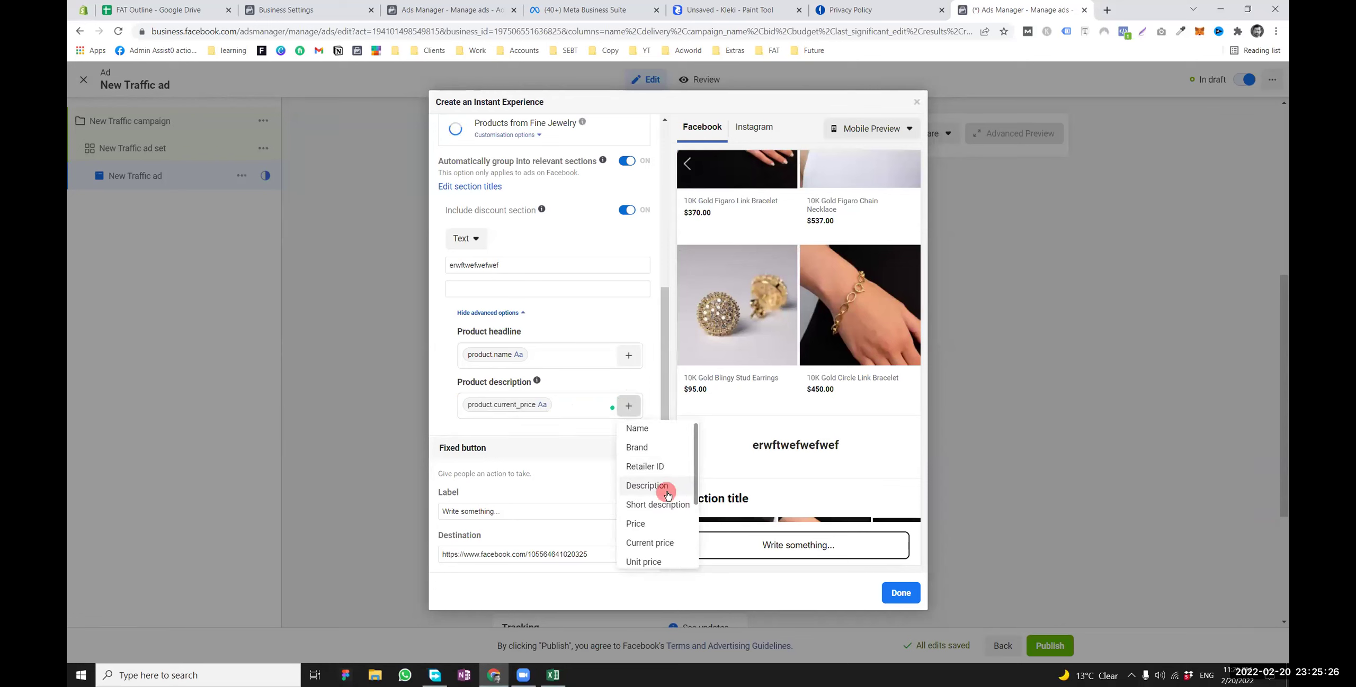
pyautogui.click(535, 428)
pyautogui.click(577, 407)
pyautogui.scroll(-5, 769, 428)
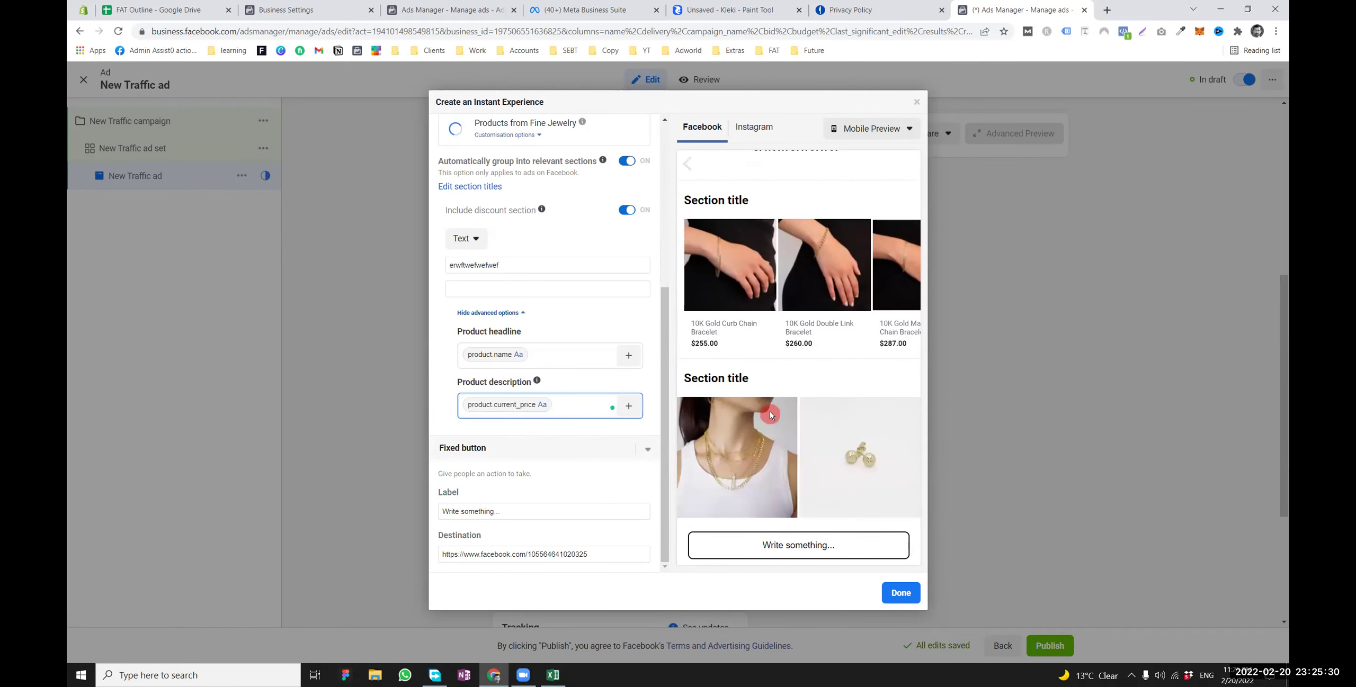
# Append the sample text "werfwefwe" after the product name in the product headline
pyautogui.click(537, 355)
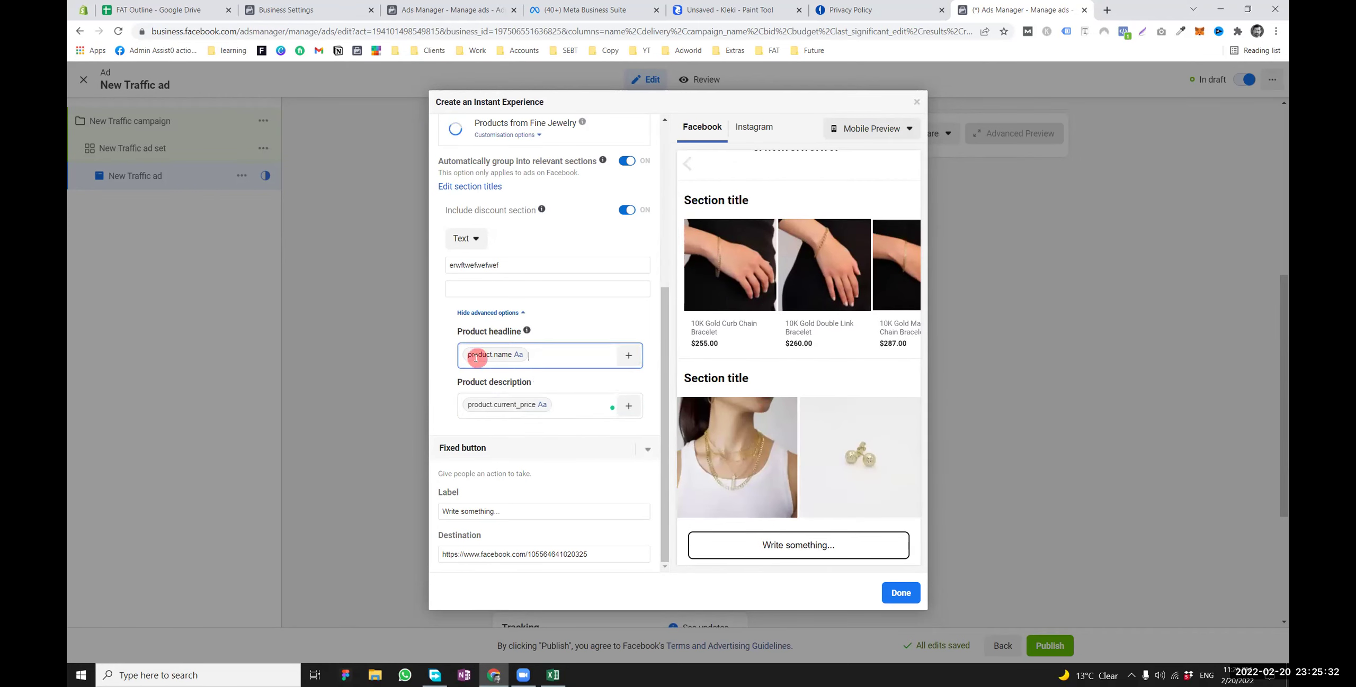
pyautogui.moveTo(566, 356); pyautogui.dragTo(534, 356)
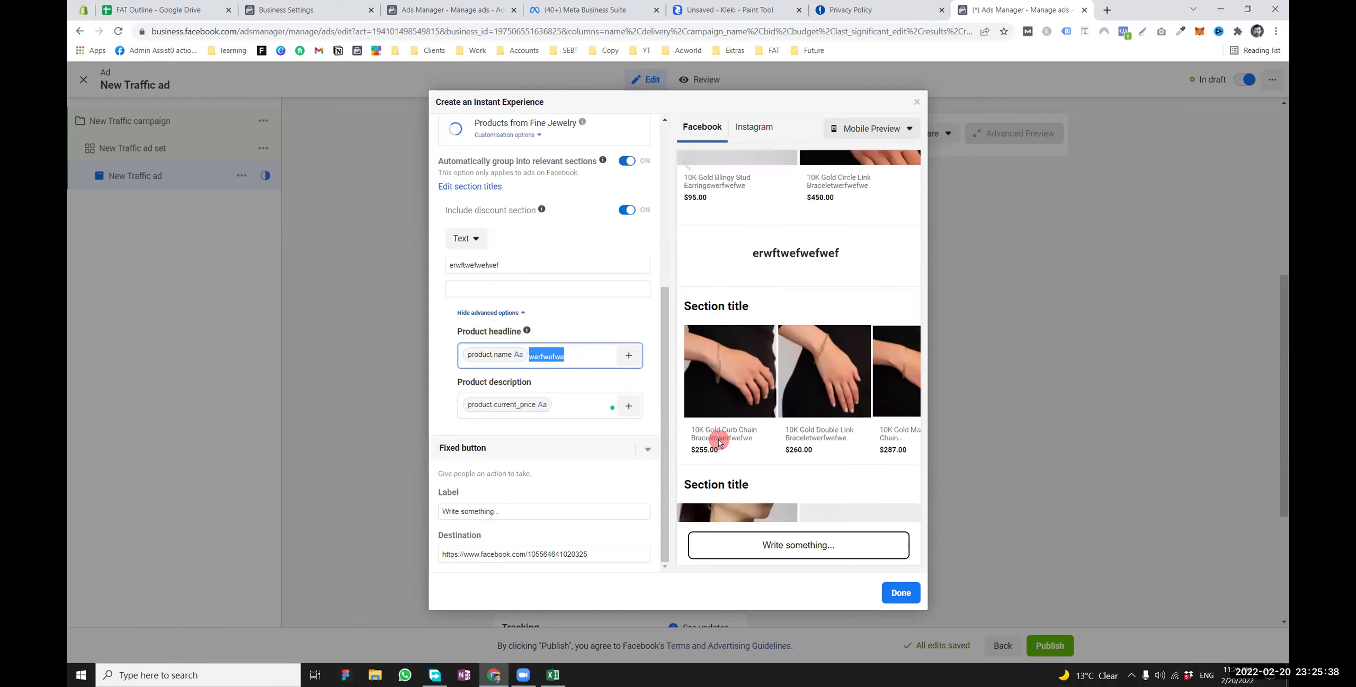
pyautogui.click(809, 238)
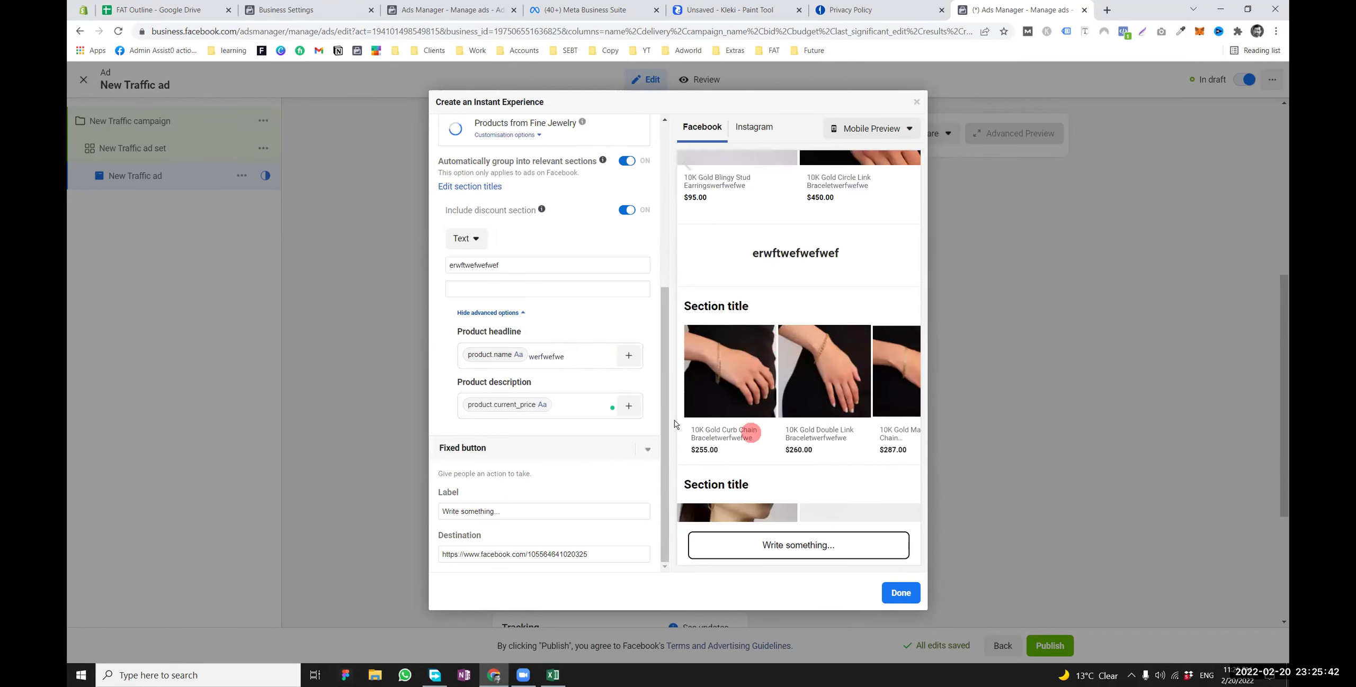
# Set the fixed button's label to "Explore More Fine Jeweleries"
pyautogui.moveTo(517, 513); pyautogui.dragTo(435, 518)
pyautogui.moveTo(831, 550); pyautogui.dragTo(747, 554)
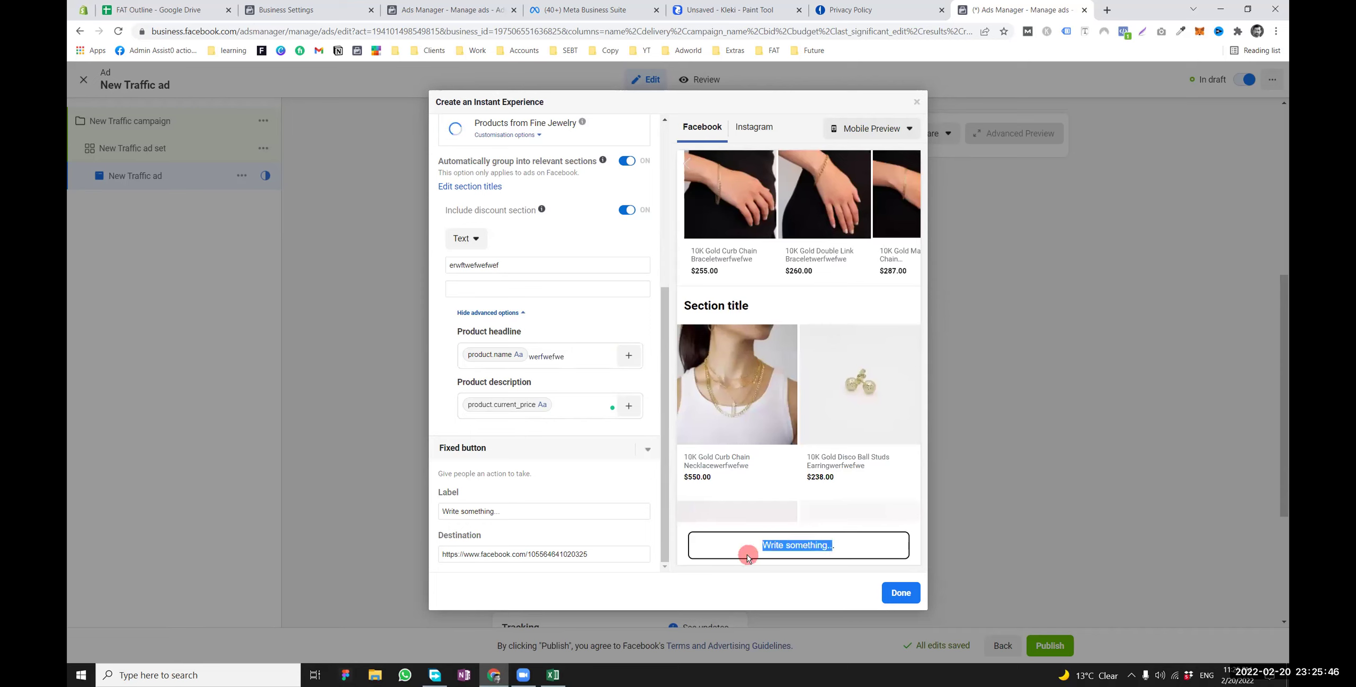
pyautogui.click(464, 512)
pyautogui.write('V')
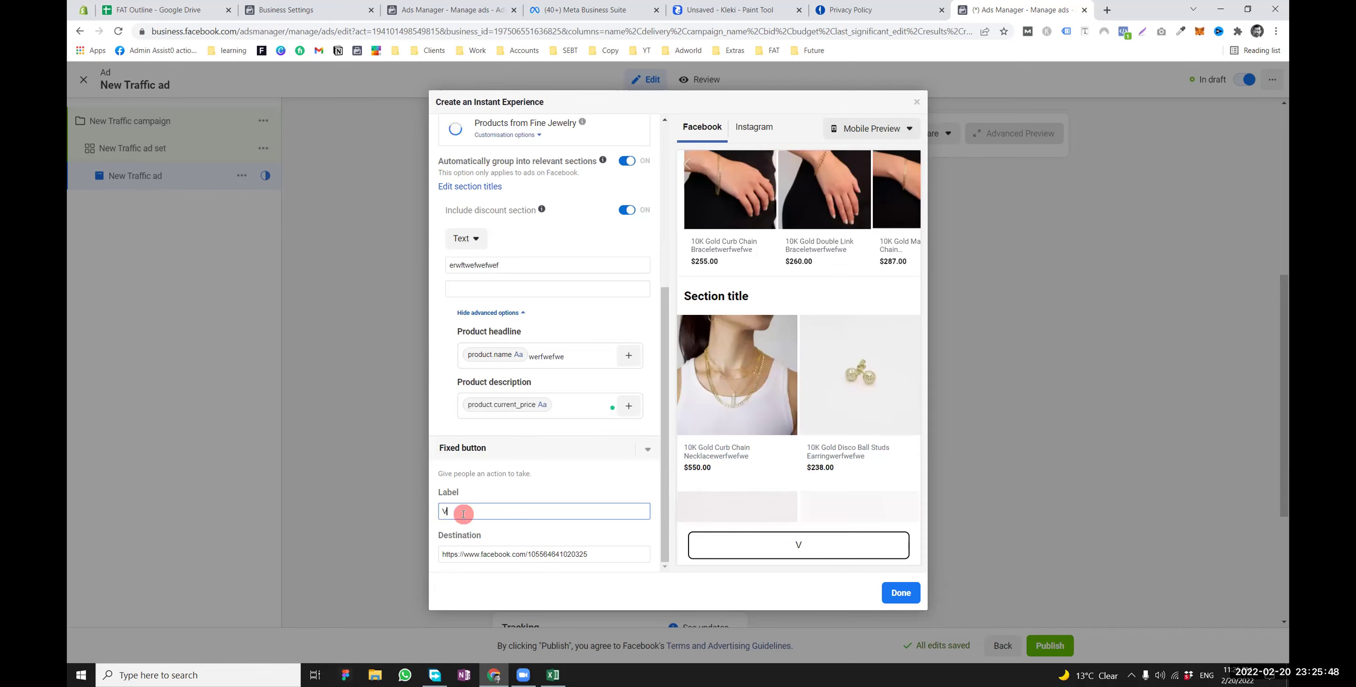
pyautogui.write('isit Fine')
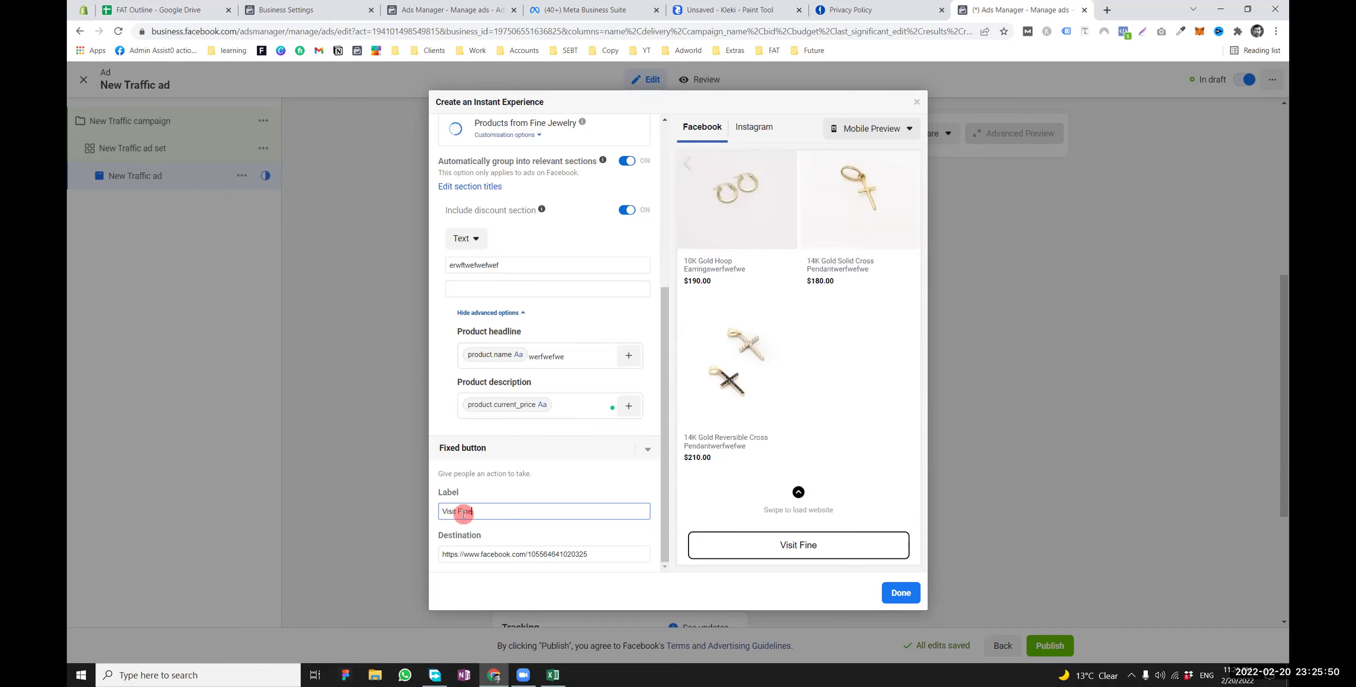
pyautogui.write(' Jewl')
pyautogui.hotkey('ctrl', 'a')
pyautogui.write('Explore')
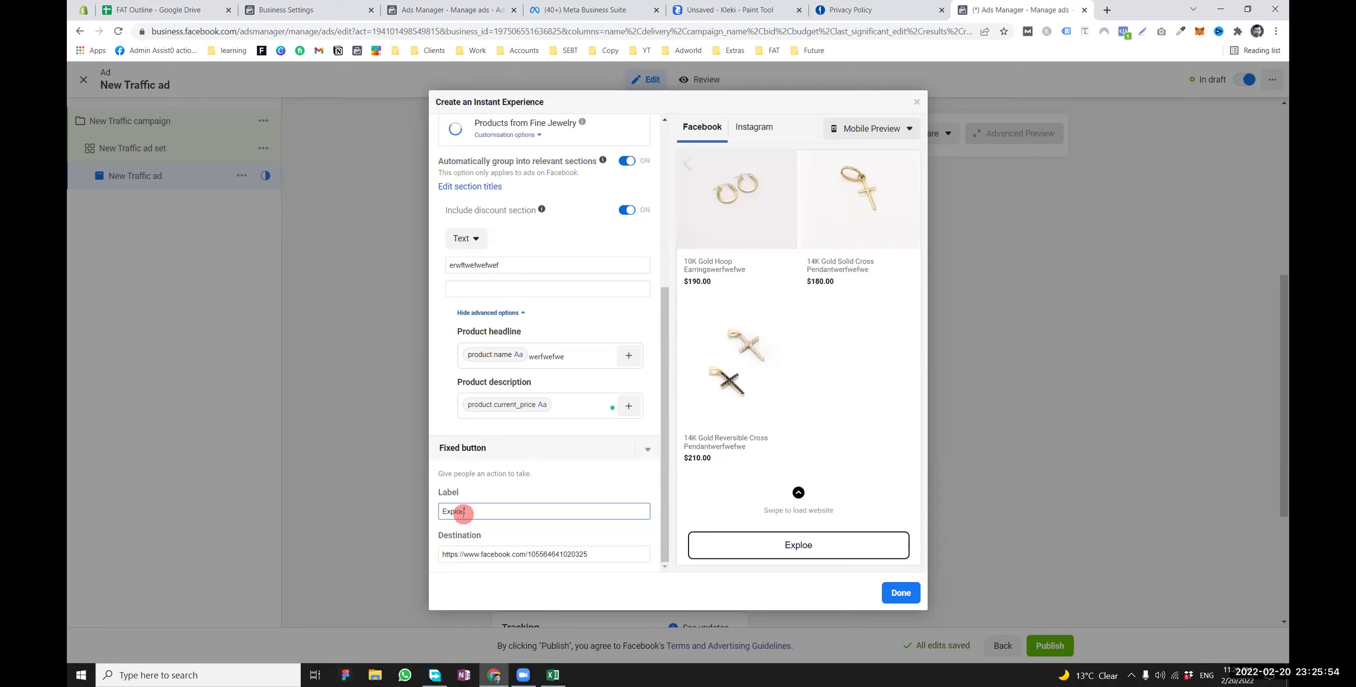
pyautogui.press('BackSpace')
pyautogui.write('re More Fine ')
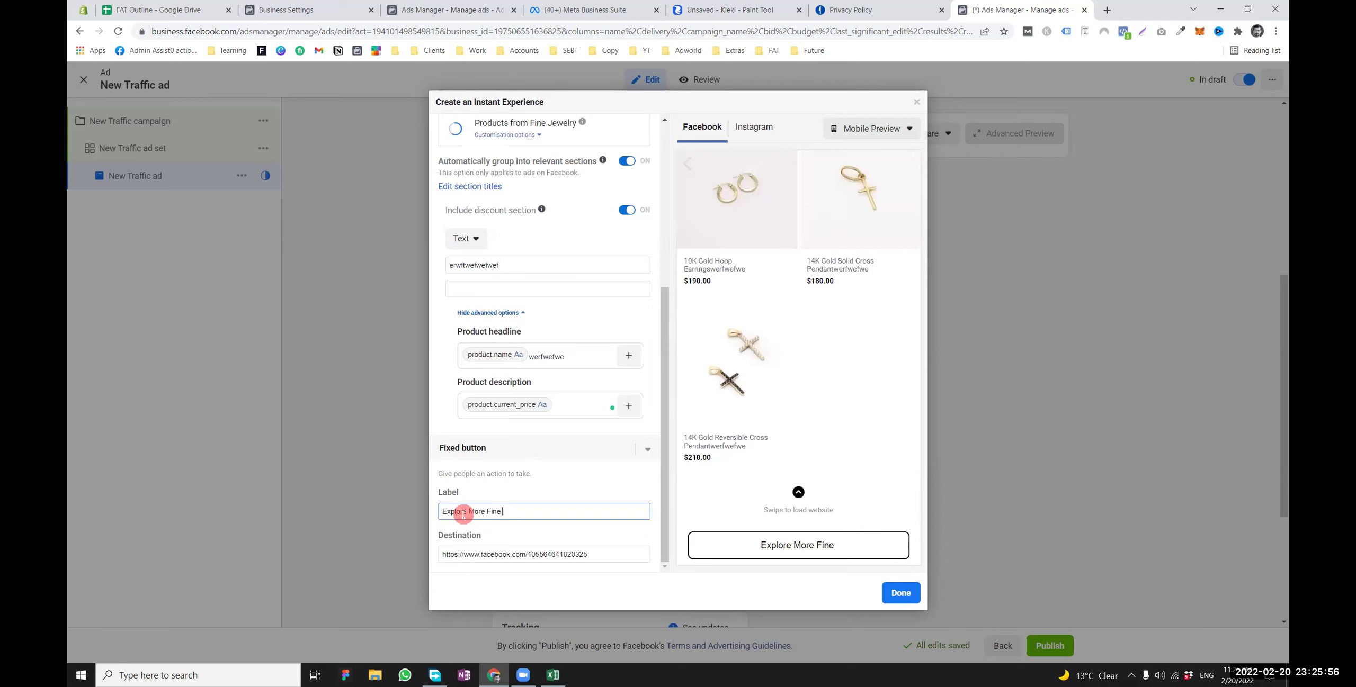
pyautogui.write('Jeweleries')
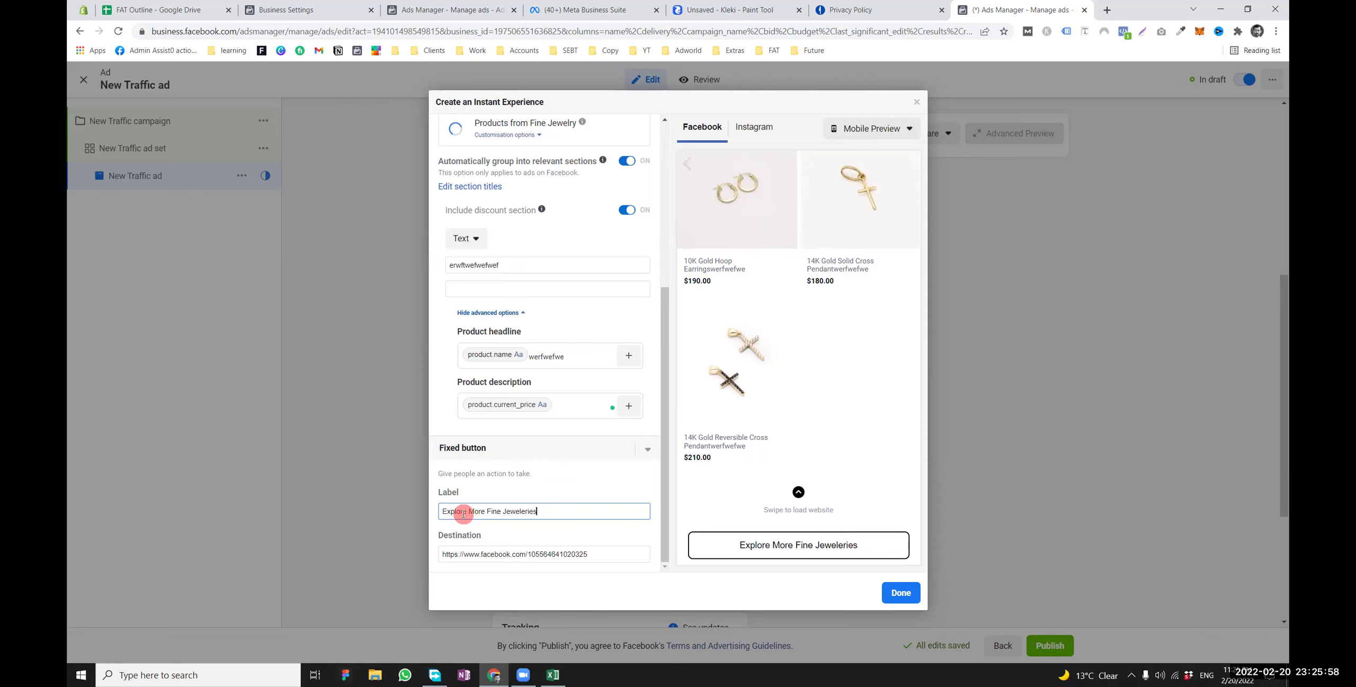
# Review the fixed button's label and destination URL, and look over the product sections in the preview
pyautogui.moveTo(486, 511); pyautogui.dragTo(551, 512)
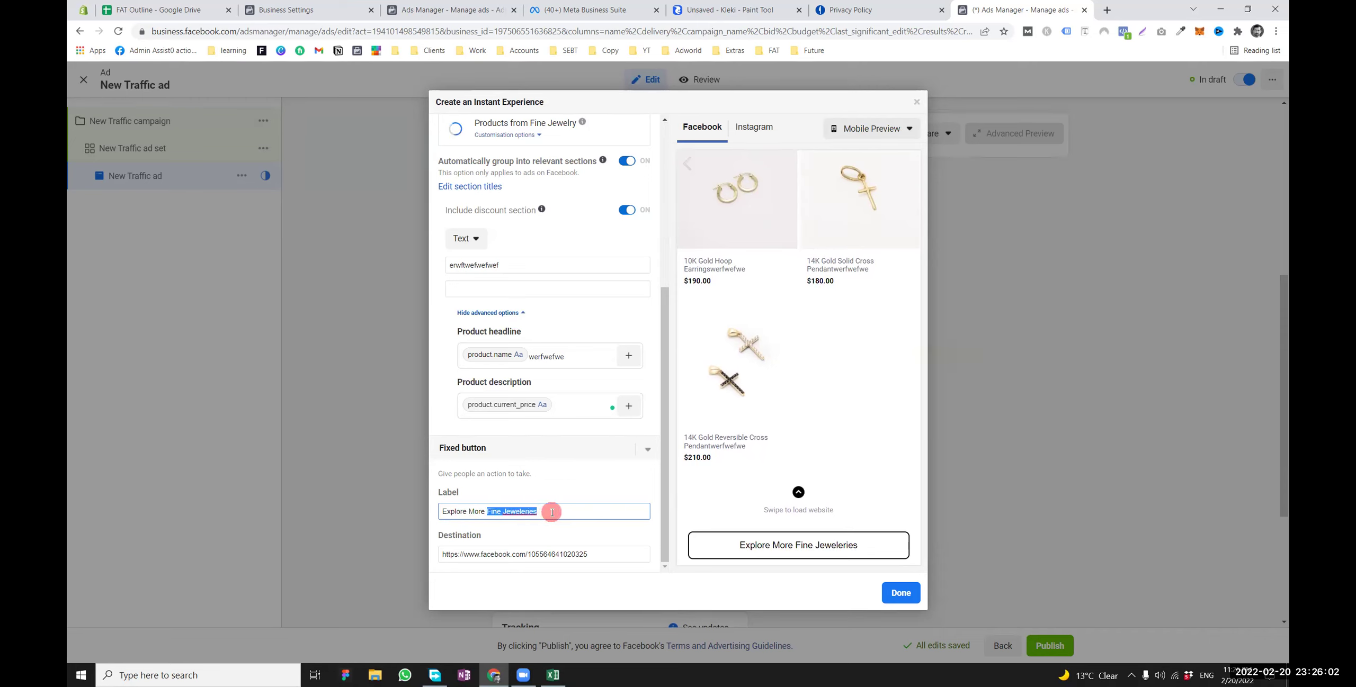
pyautogui.moveTo(592, 554); pyautogui.dragTo(451, 551)
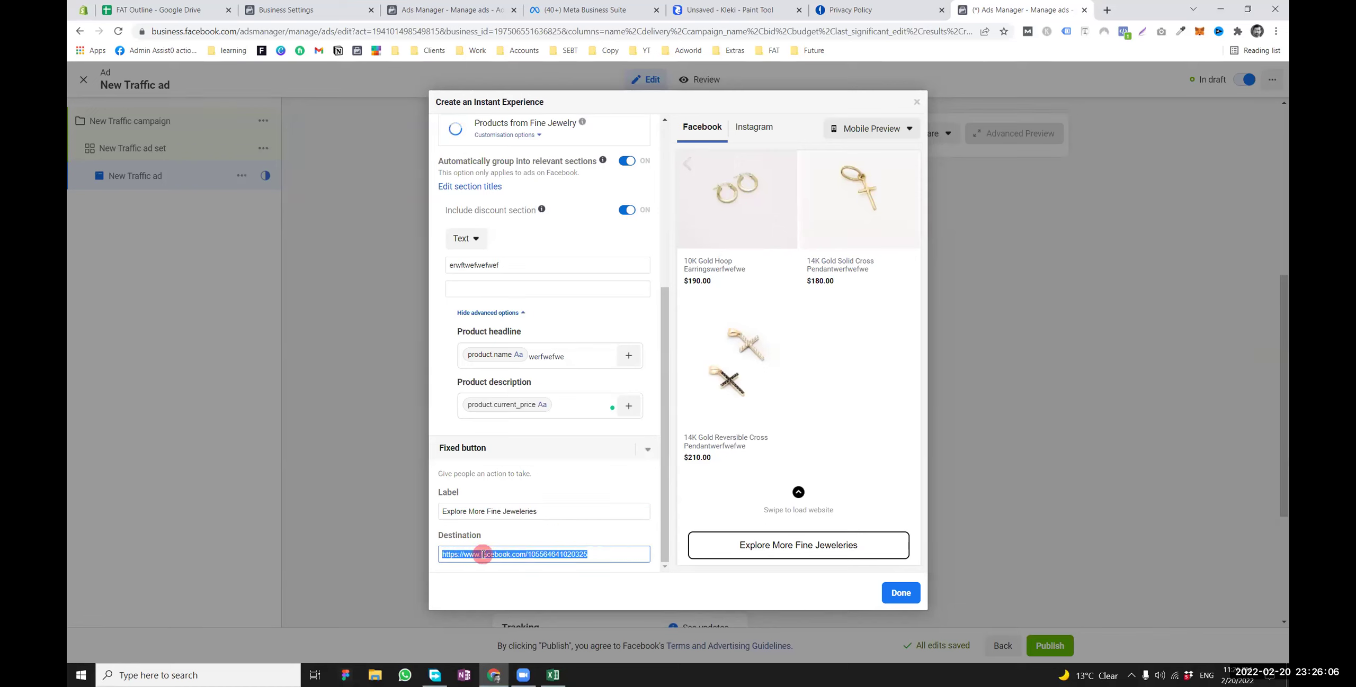
pyautogui.moveTo(499, 538); pyautogui.dragTo(505, 548)
pyautogui.scroll(-10, 744, 428)
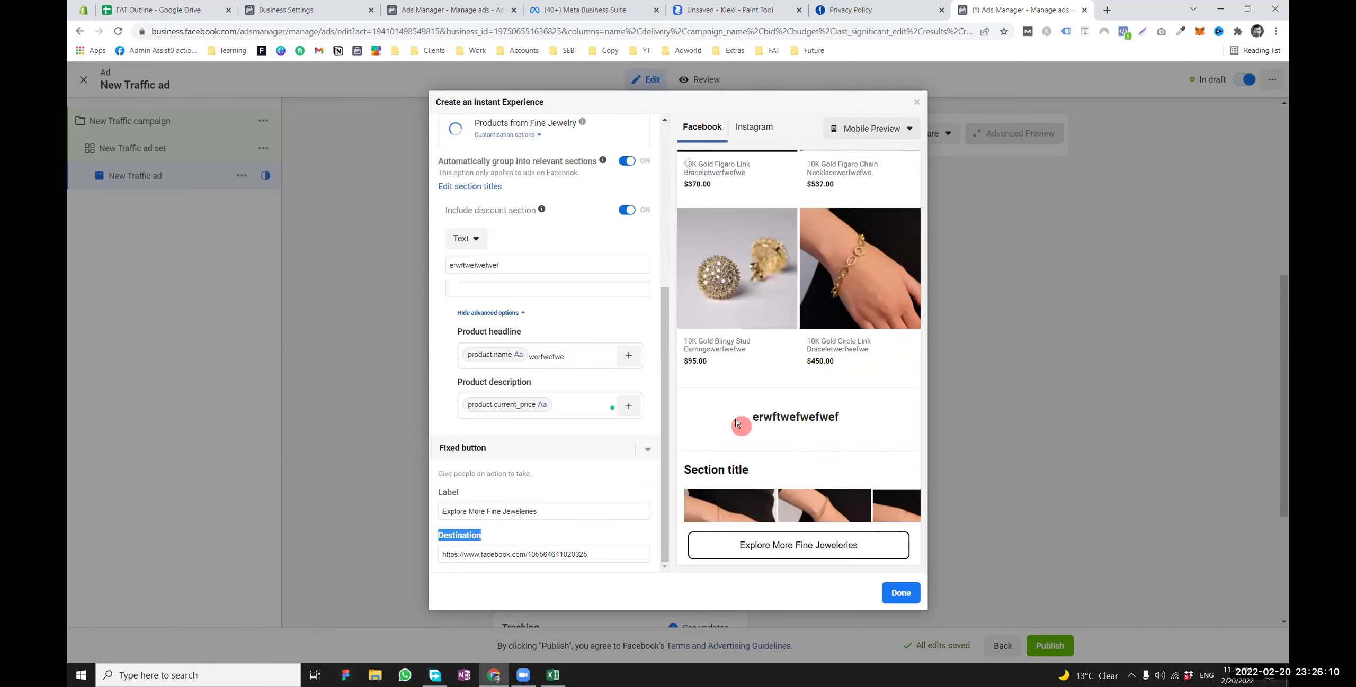
pyautogui.moveTo(516, 210); pyautogui.dragTo(522, 210)
# Turn on the Instant Experience header with a text title and check it in the preview
pyautogui.scroll(5, 519, 201)
pyautogui.moveTo(480, 169)
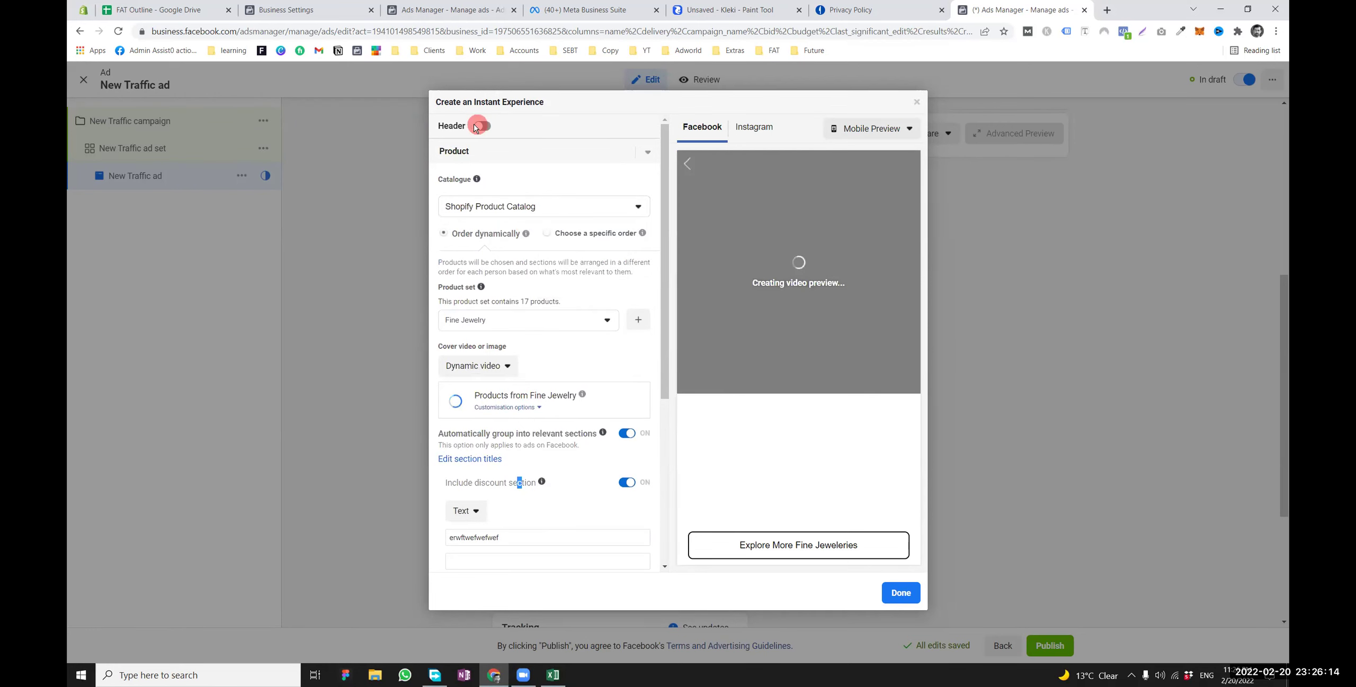
pyautogui.click(480, 128)
pyautogui.click(483, 128)
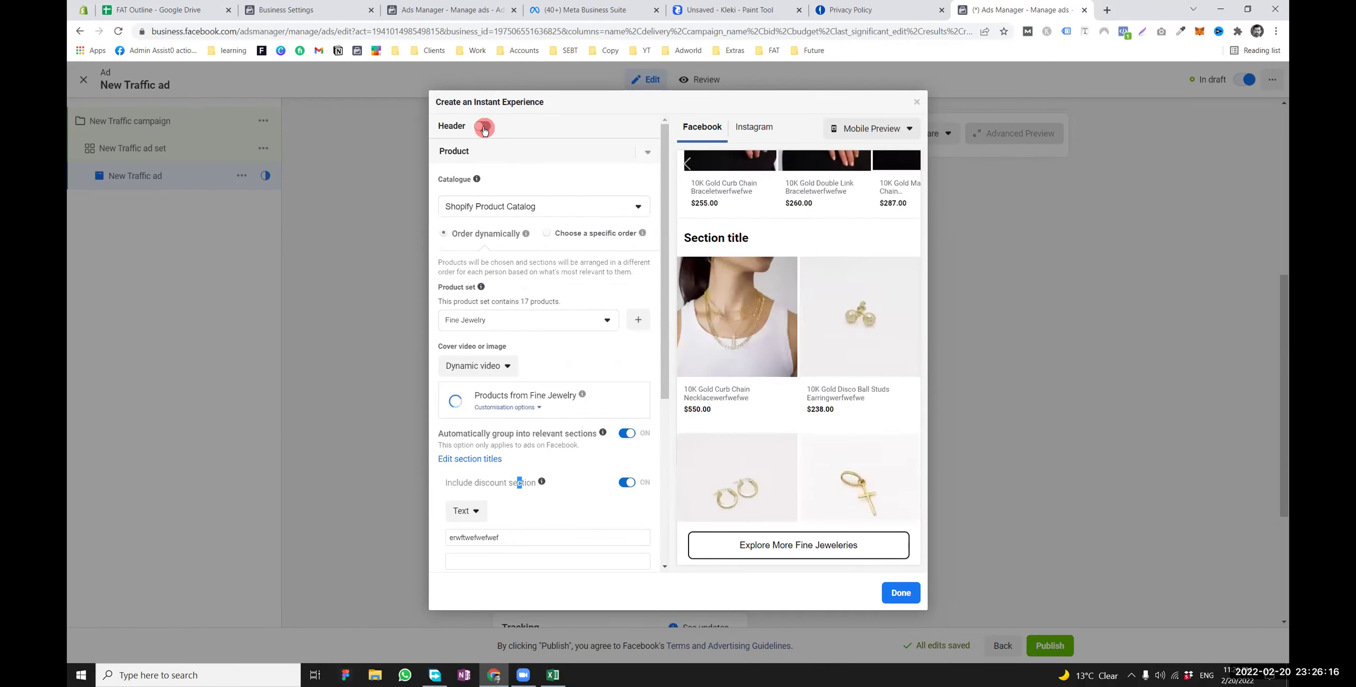
pyautogui.click(486, 128)
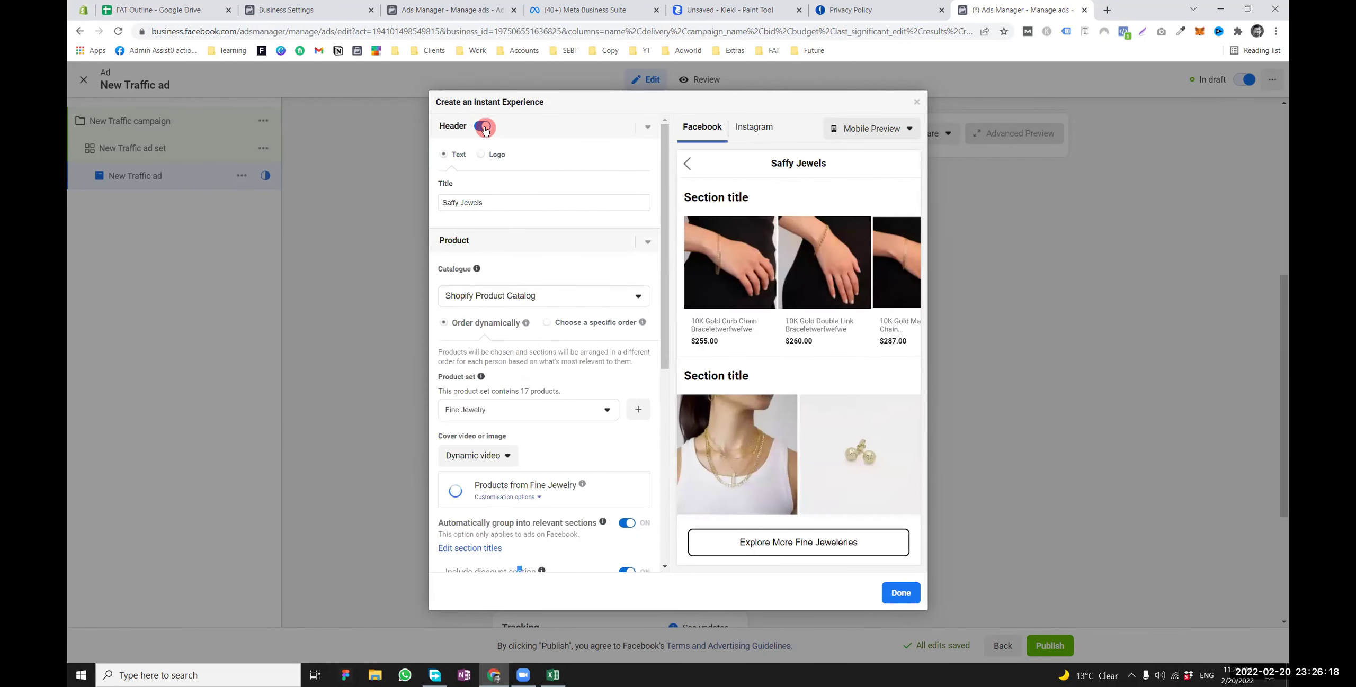
pyautogui.moveTo(482, 203); pyautogui.dragTo(408, 200)
pyautogui.click(842, 165)
# Try the Logo option for the header, check the preview, and switch the header back to Text
pyautogui.click(483, 155)
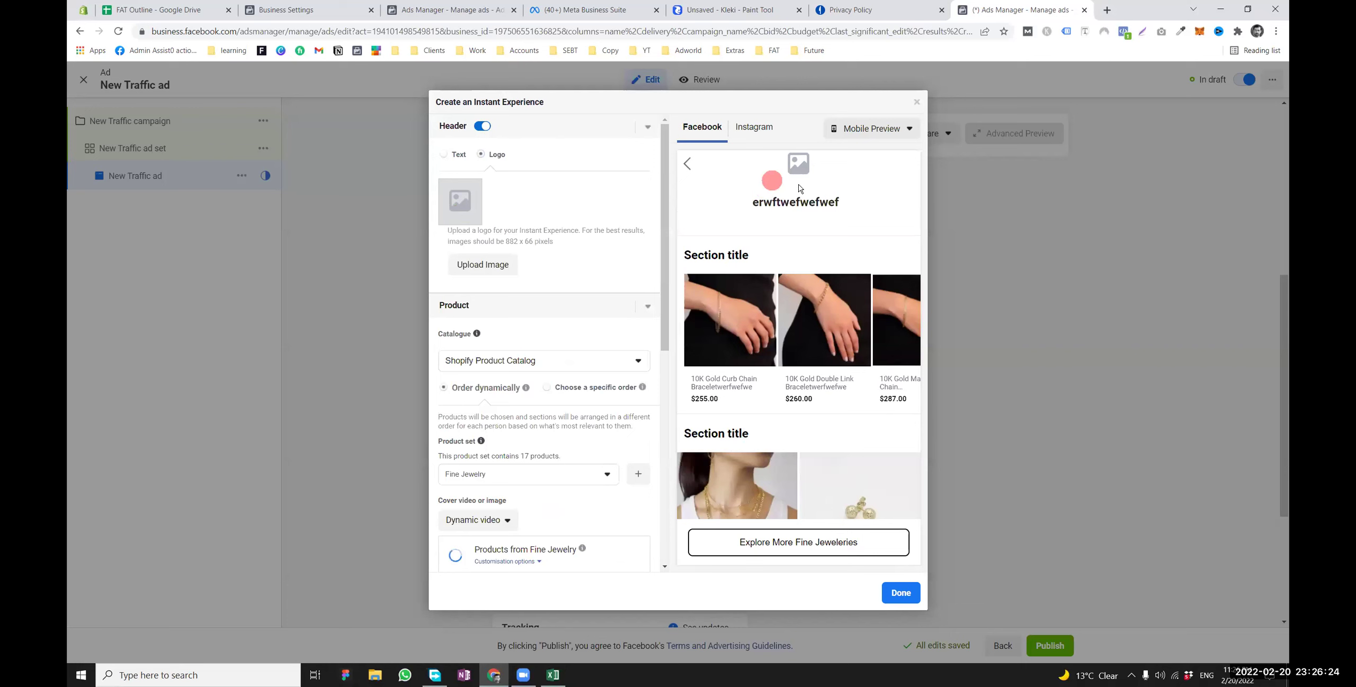
pyautogui.click(445, 158)
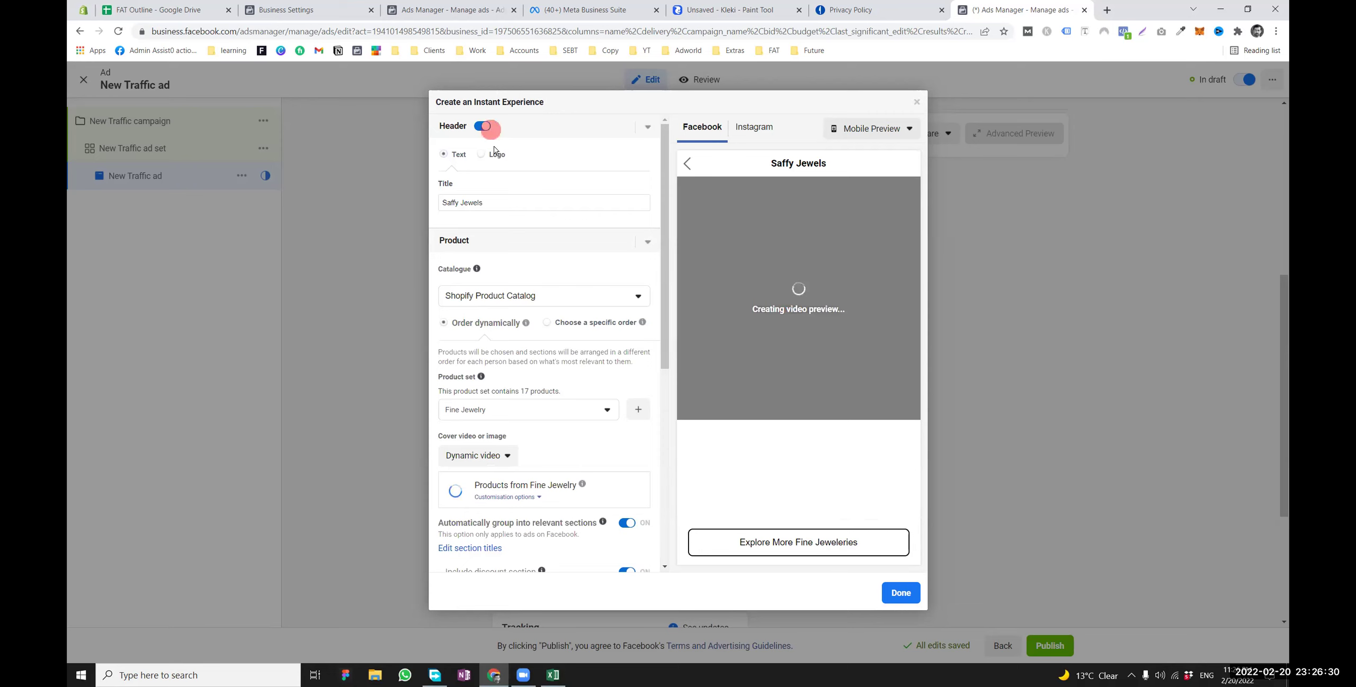
pyautogui.moveTo(493, 203); pyautogui.dragTo(439, 203)
# Review the Product section's catalogue and dynamic ordering settings alongside the product preview
pyautogui.click(539, 237)
pyautogui.click(535, 239)
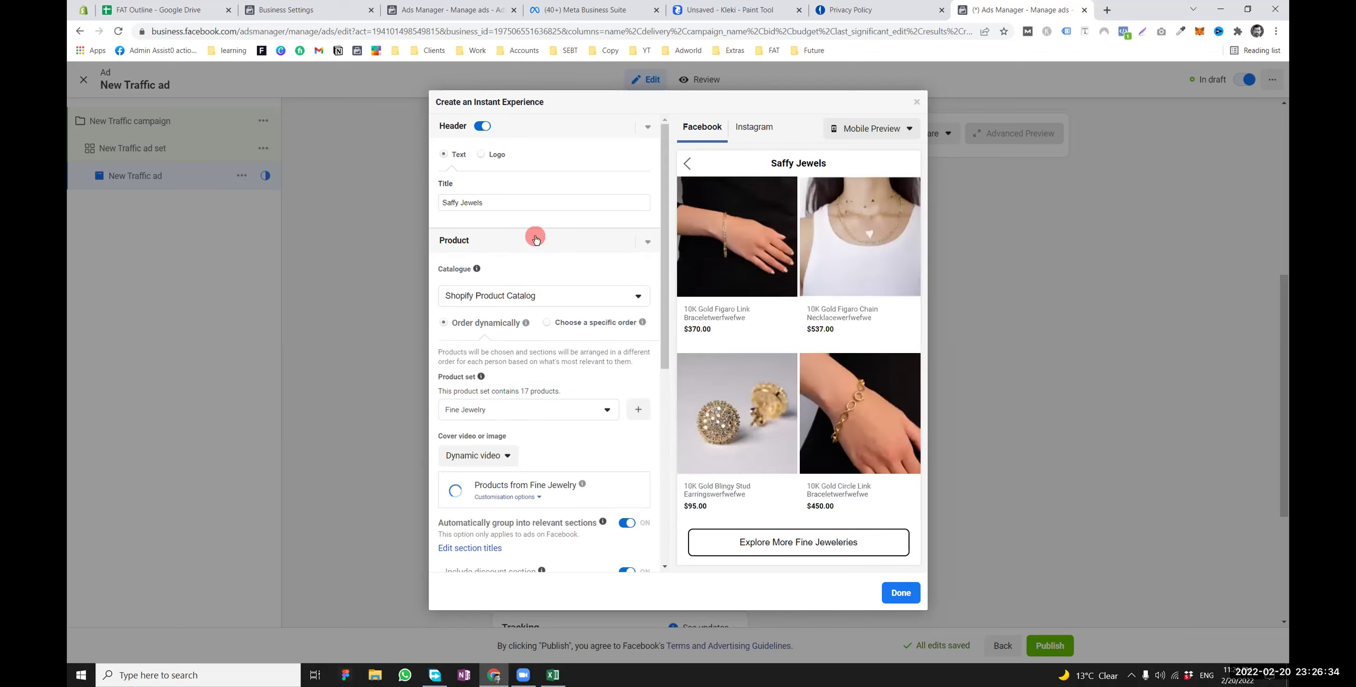
pyautogui.doubleClick(535, 239)
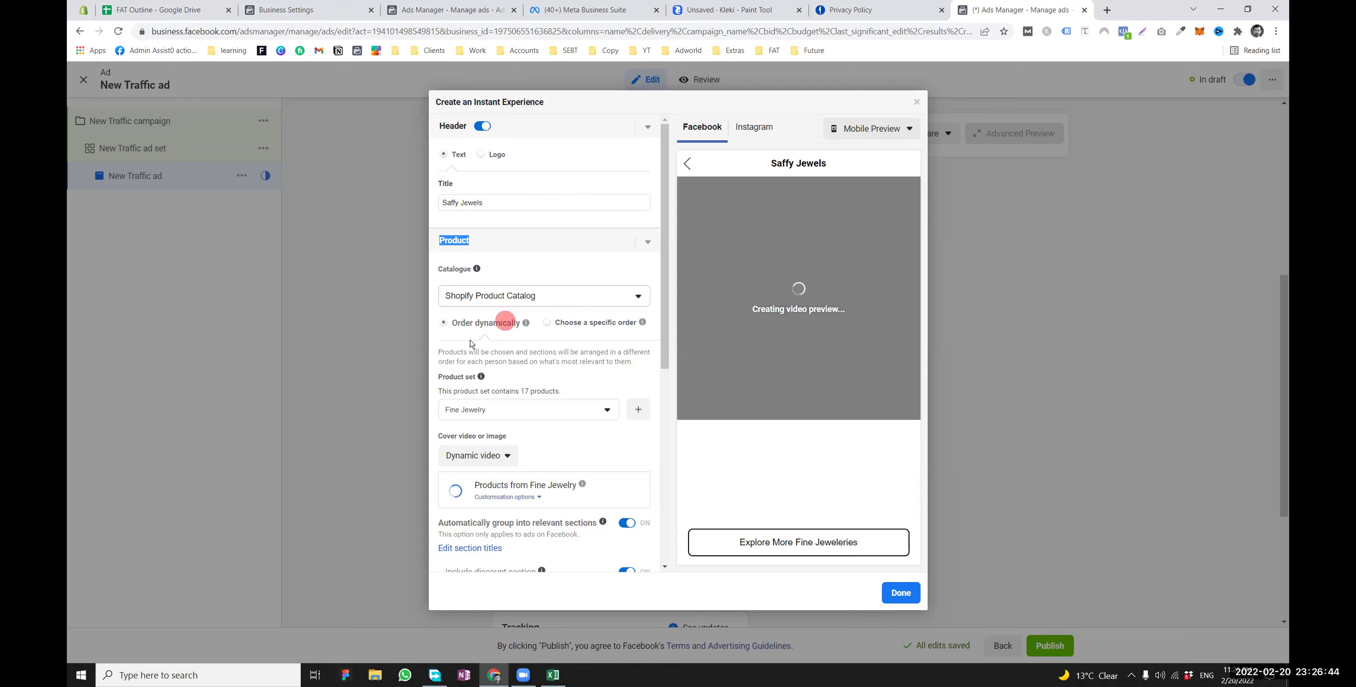
pyautogui.scroll(-1, 476, 329)
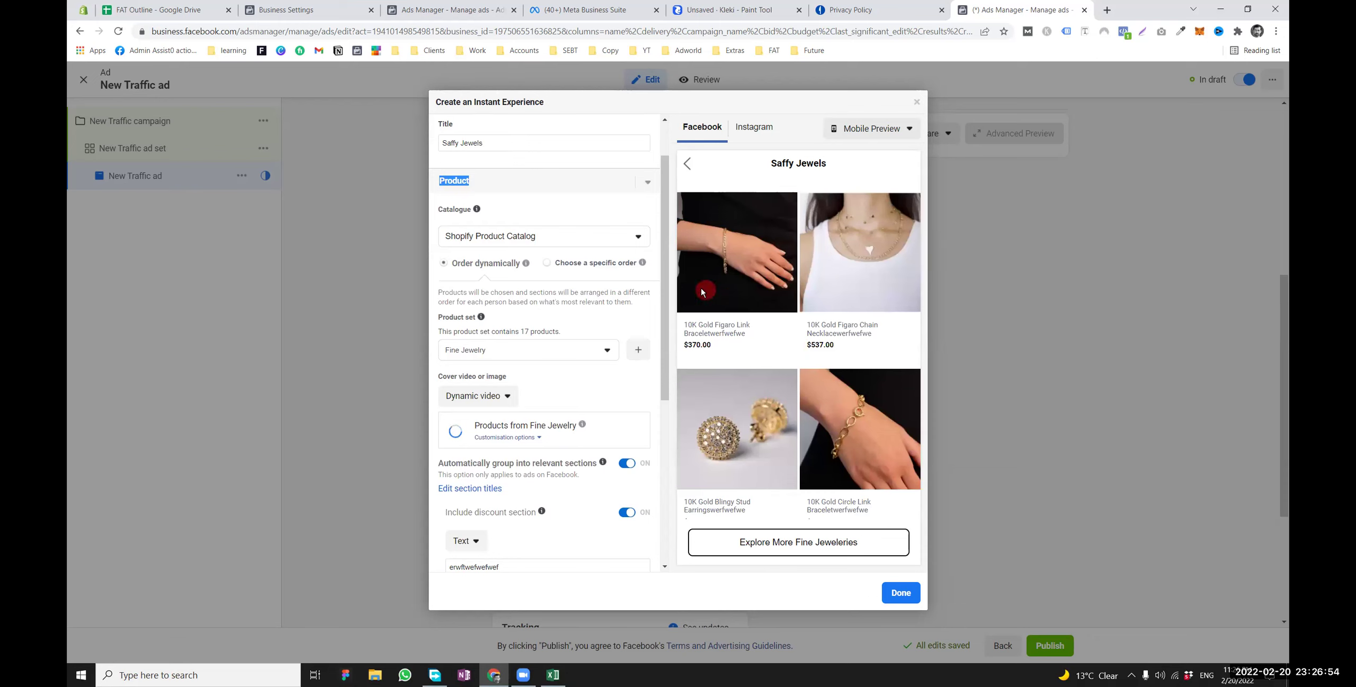
pyautogui.scroll(1, 731, 342)
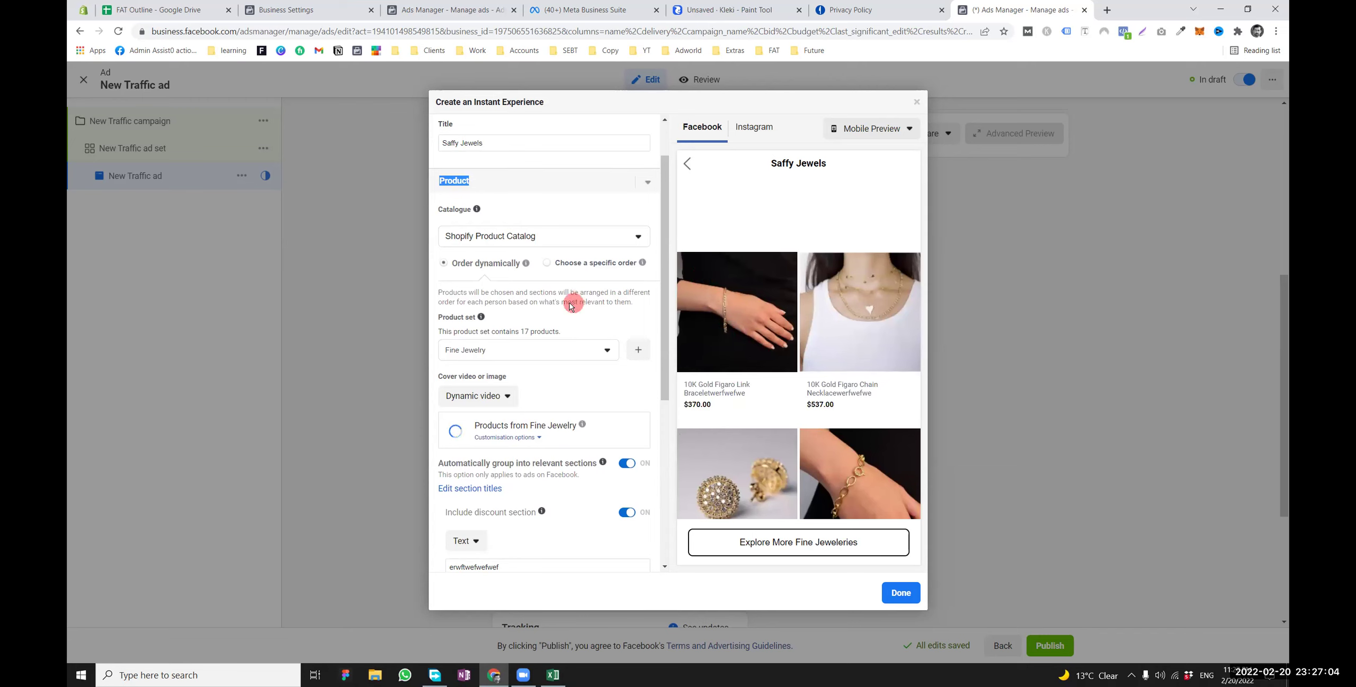
pyautogui.moveTo(453, 292); pyautogui.dragTo(574, 302)
pyautogui.click(468, 285)
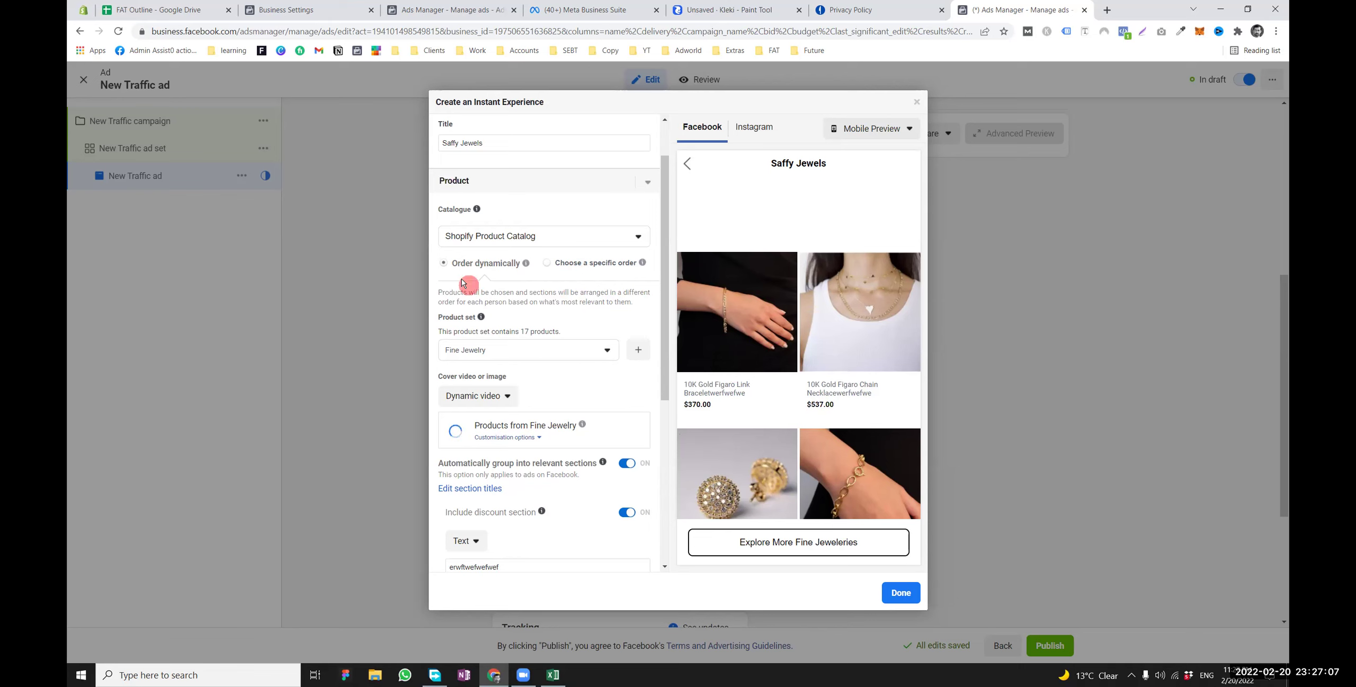
# Try choosing a specific order for the products and review the settings it offers
pyautogui.click(551, 263)
pyautogui.scroll(-1, 532, 358)
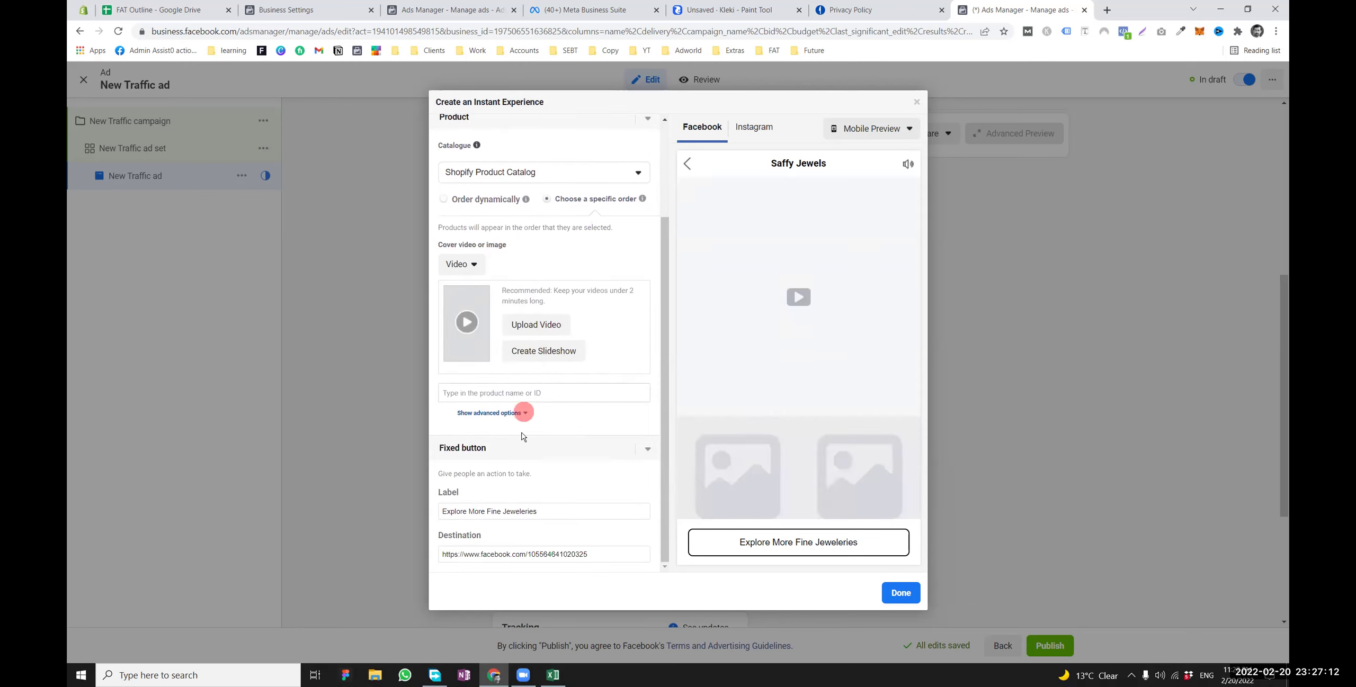
pyautogui.scroll(2, 482, 447)
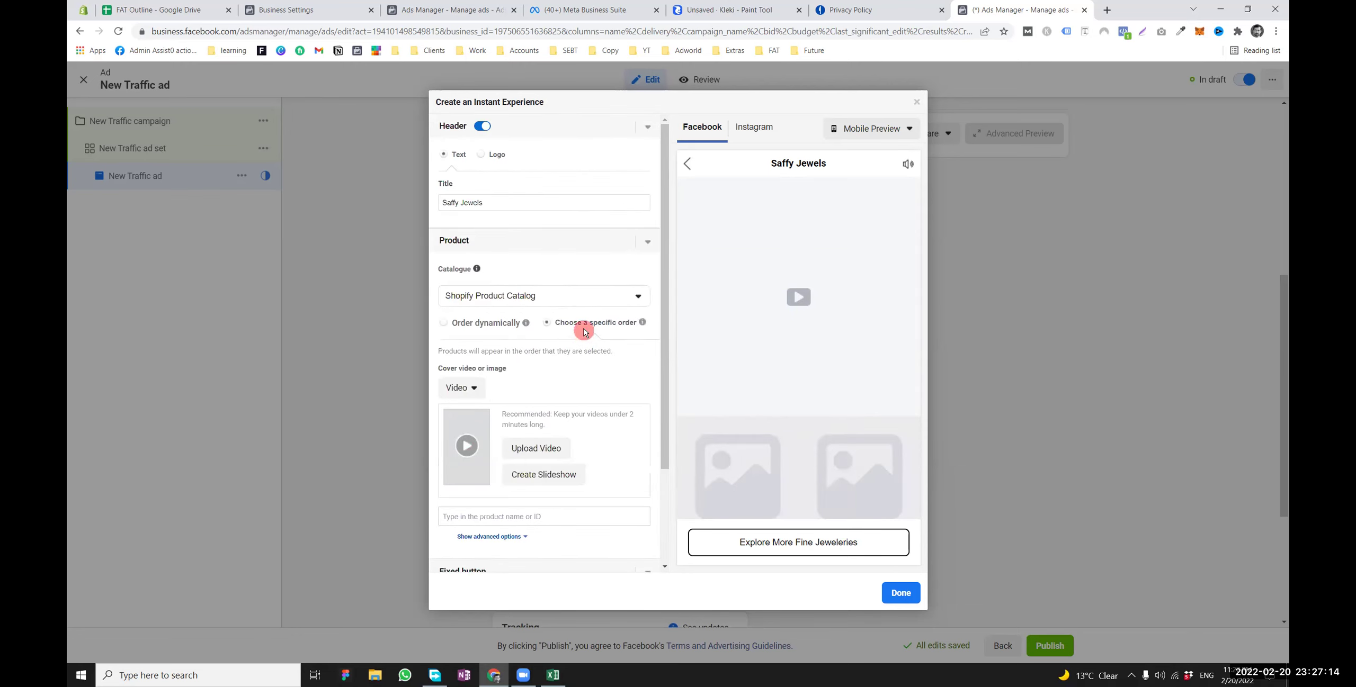
pyautogui.scroll(-2, 553, 439)
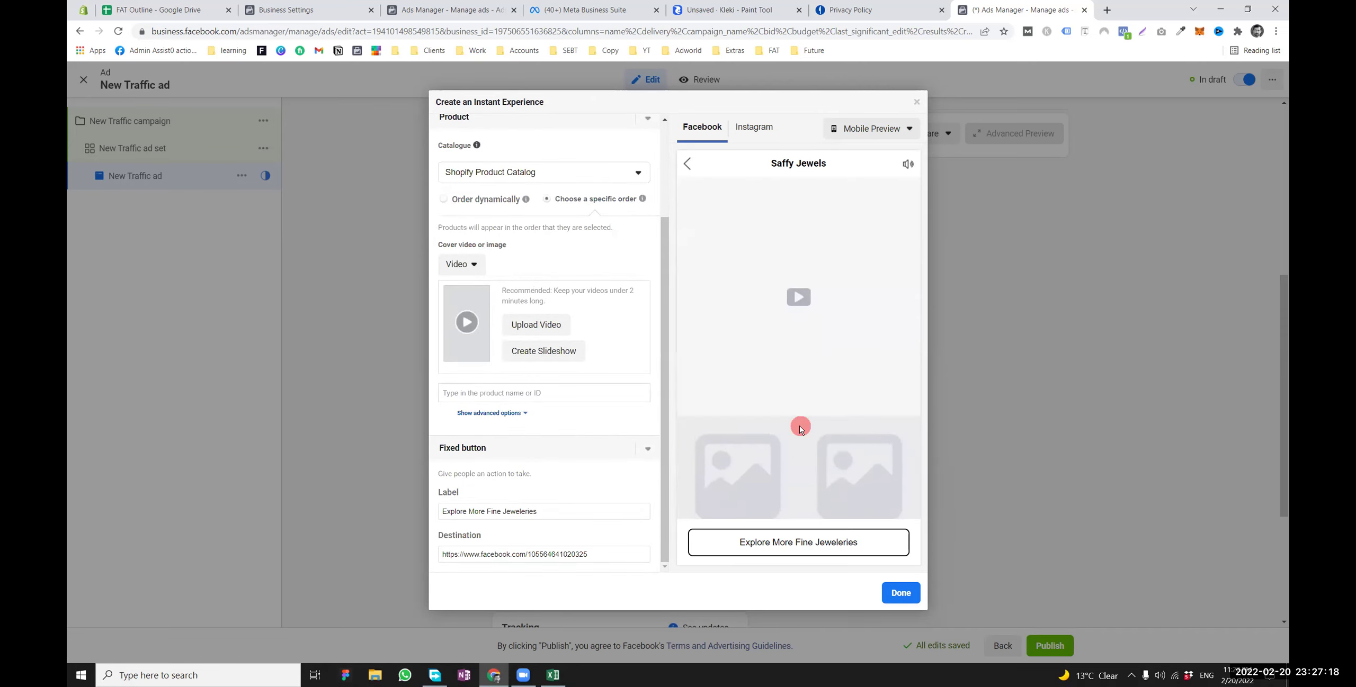
# Look at the cover media types and the slideshow creator, and close both without choosing anything
pyautogui.click(473, 265)
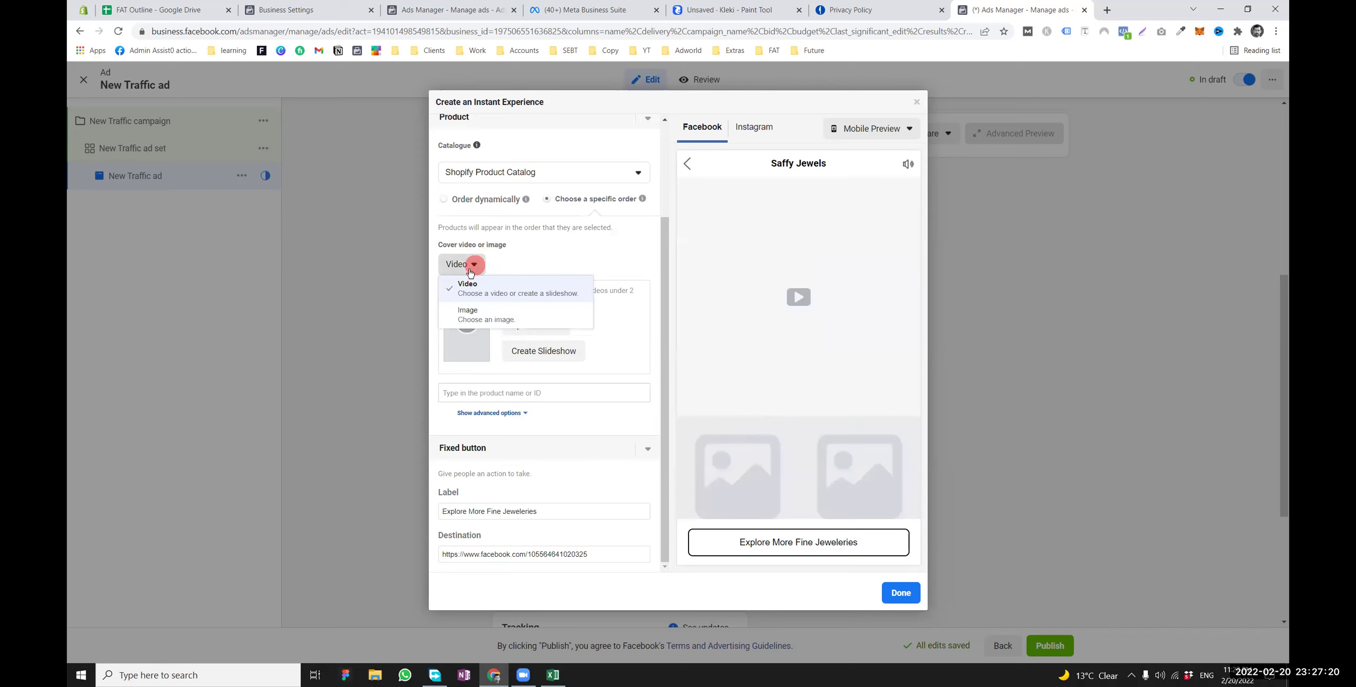
pyautogui.click(471, 271)
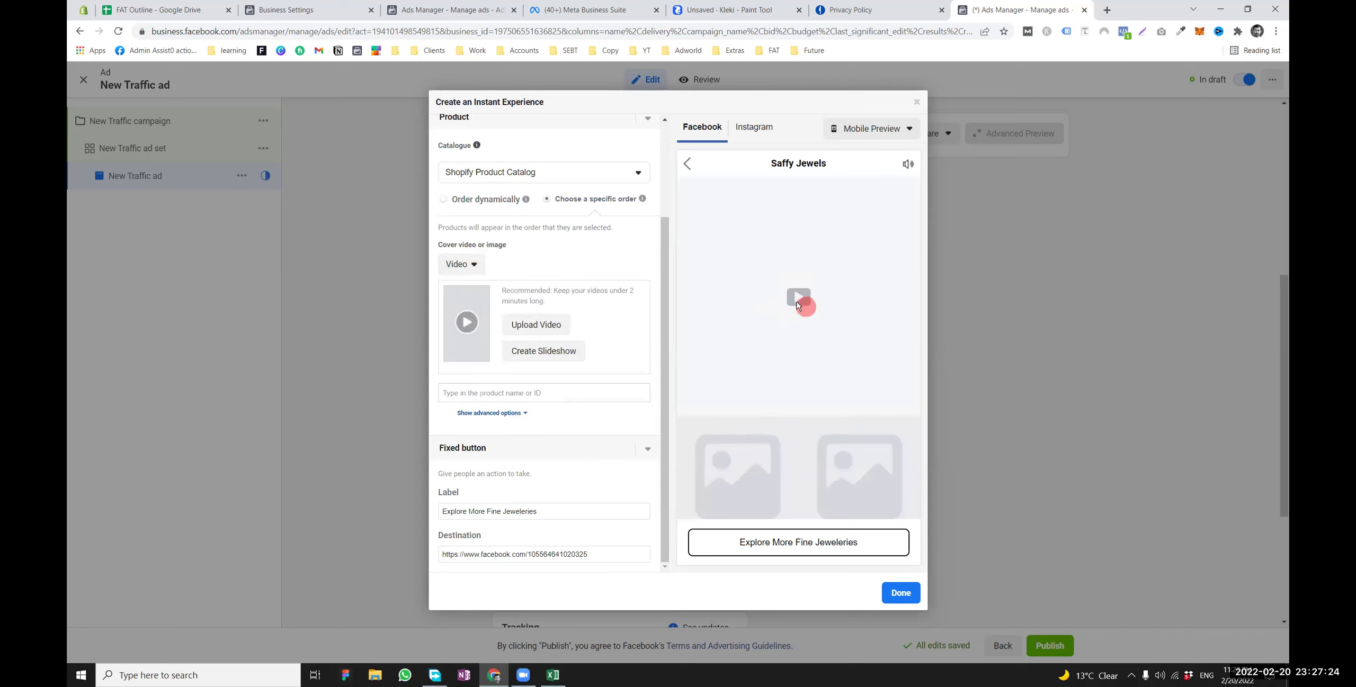
pyautogui.click(549, 351)
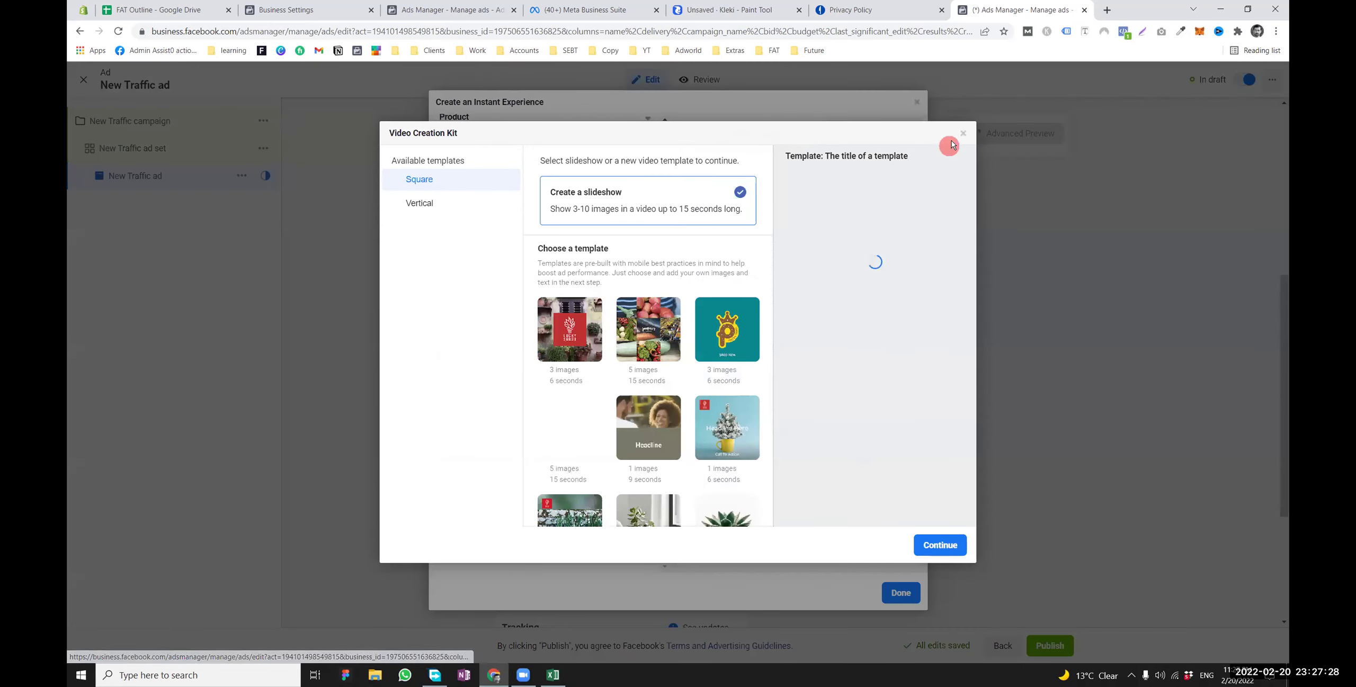
pyautogui.click(963, 133)
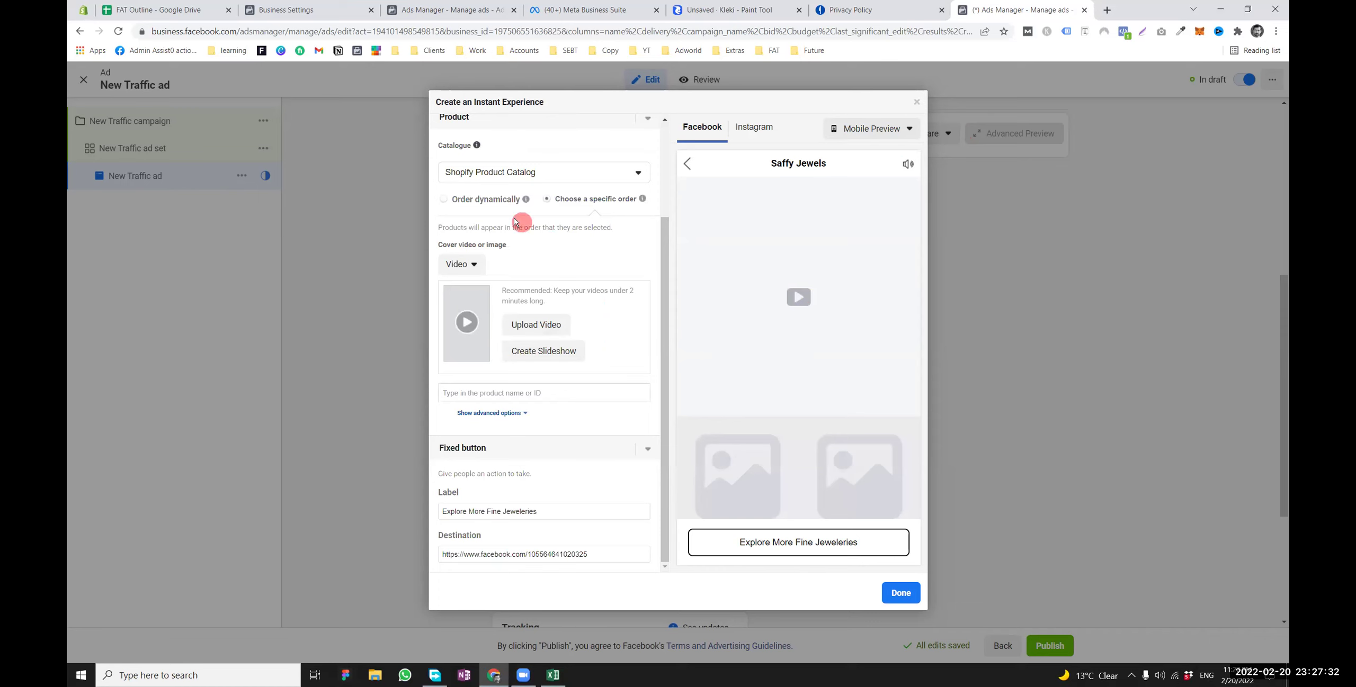
# Switch the product ordering back to Order dynamically and check the section's settings
pyautogui.click(486, 195)
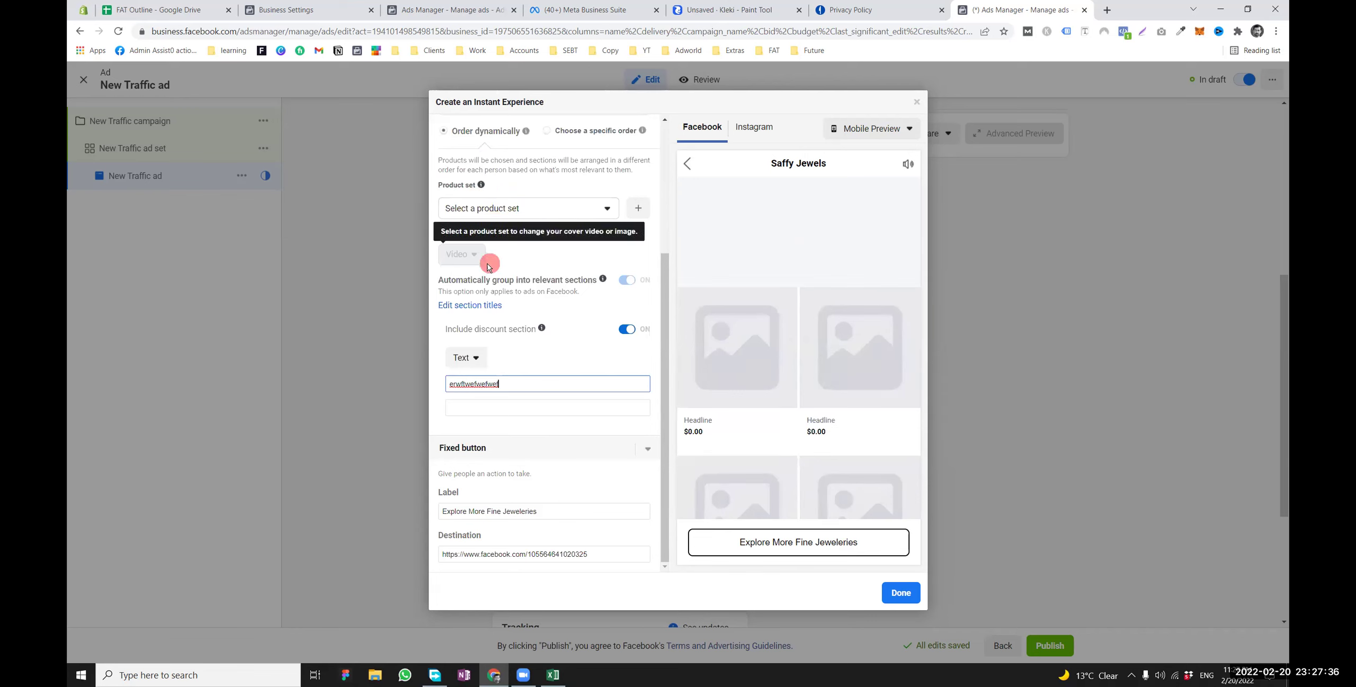
pyautogui.scroll(2, 498, 265)
pyautogui.scroll(-2, 492, 349)
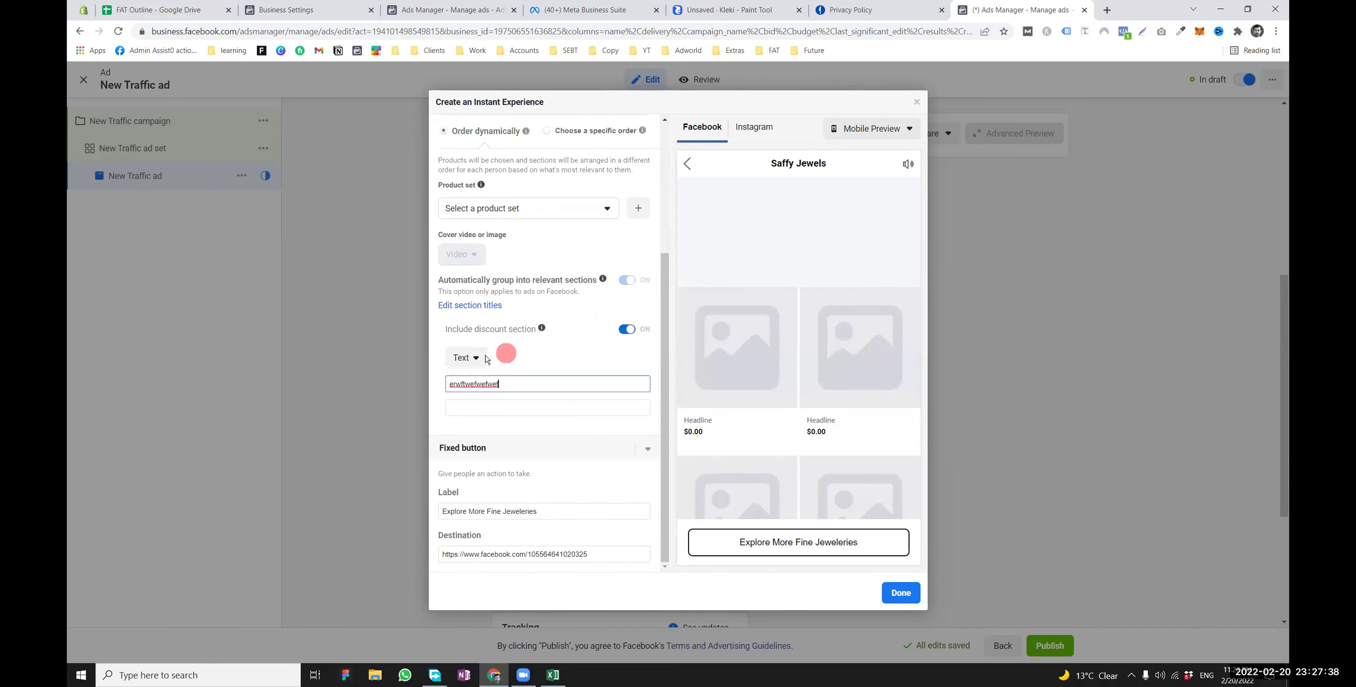
pyautogui.scroll(3, 536, 349)
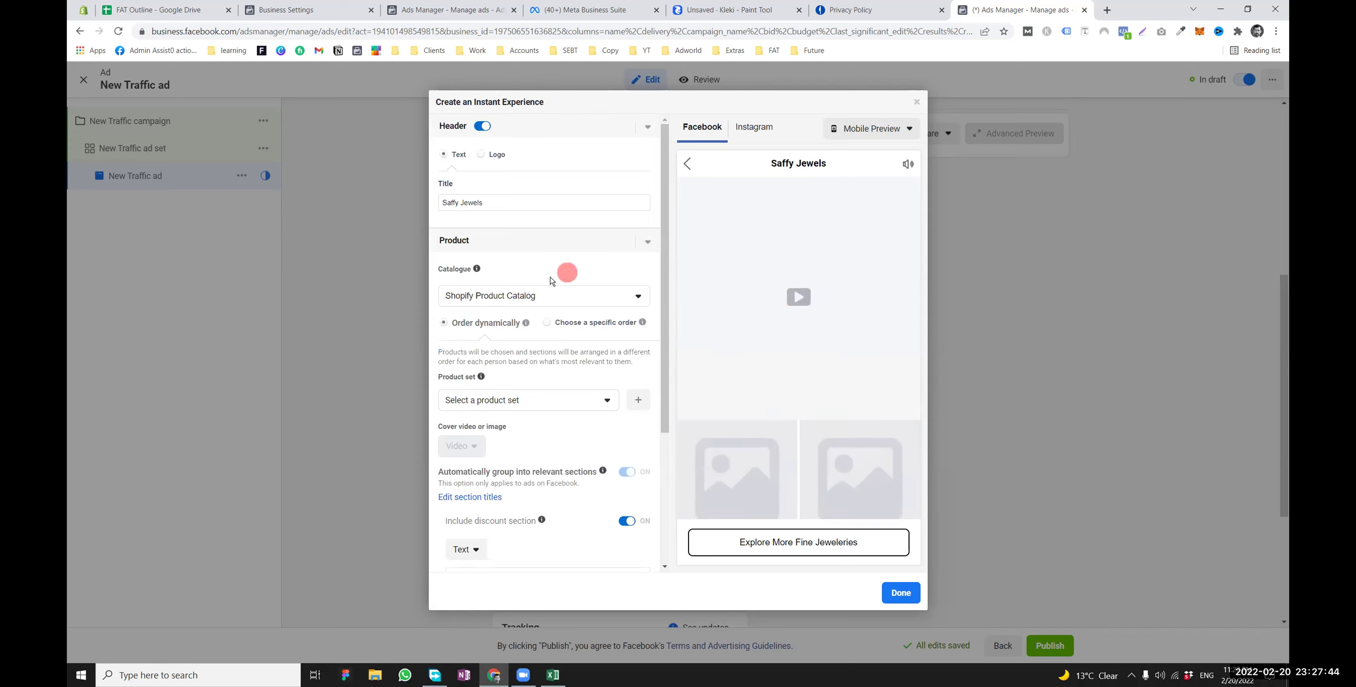
# Choose the Personalized Initials product set from the Shopify Product Catalog and check the preview
pyautogui.scroll(-2, 494, 179)
pyautogui.click(500, 281)
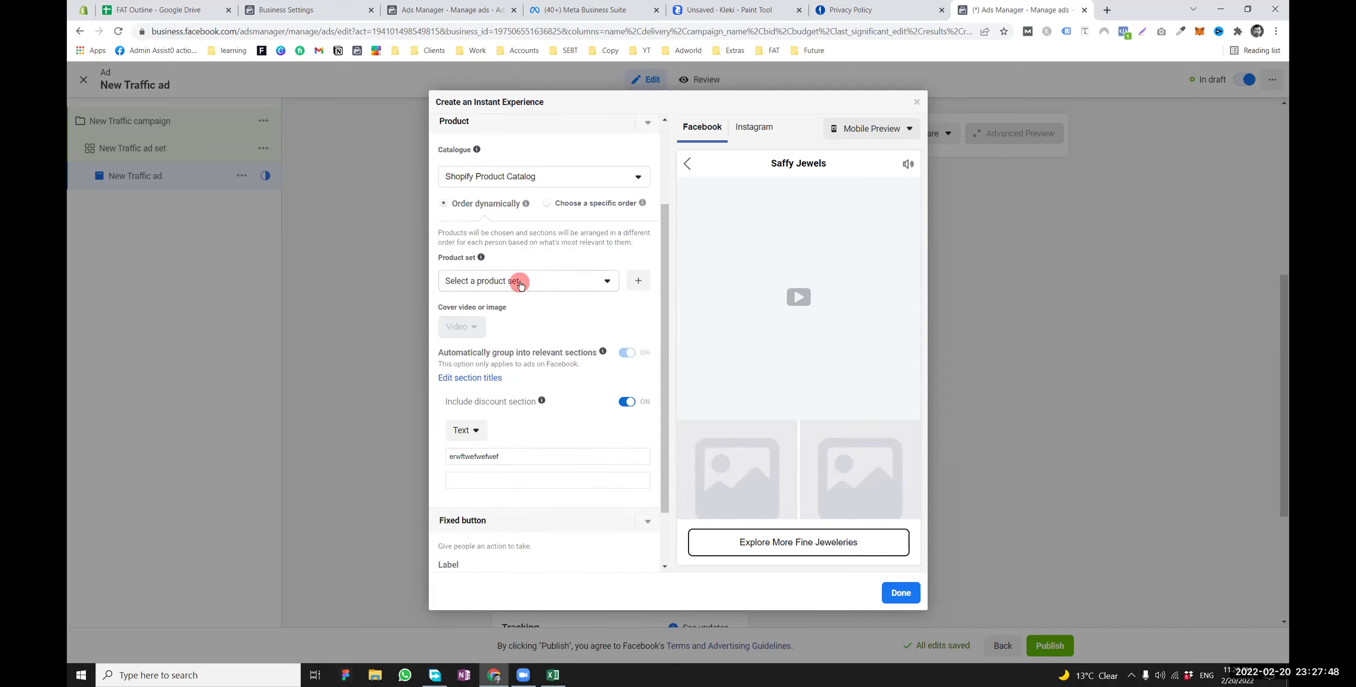
pyautogui.scroll(2, 519, 284)
pyautogui.click(491, 301)
pyautogui.click(506, 339)
pyautogui.scroll(-3, 505, 312)
pyautogui.click(492, 222)
pyautogui.click(488, 306)
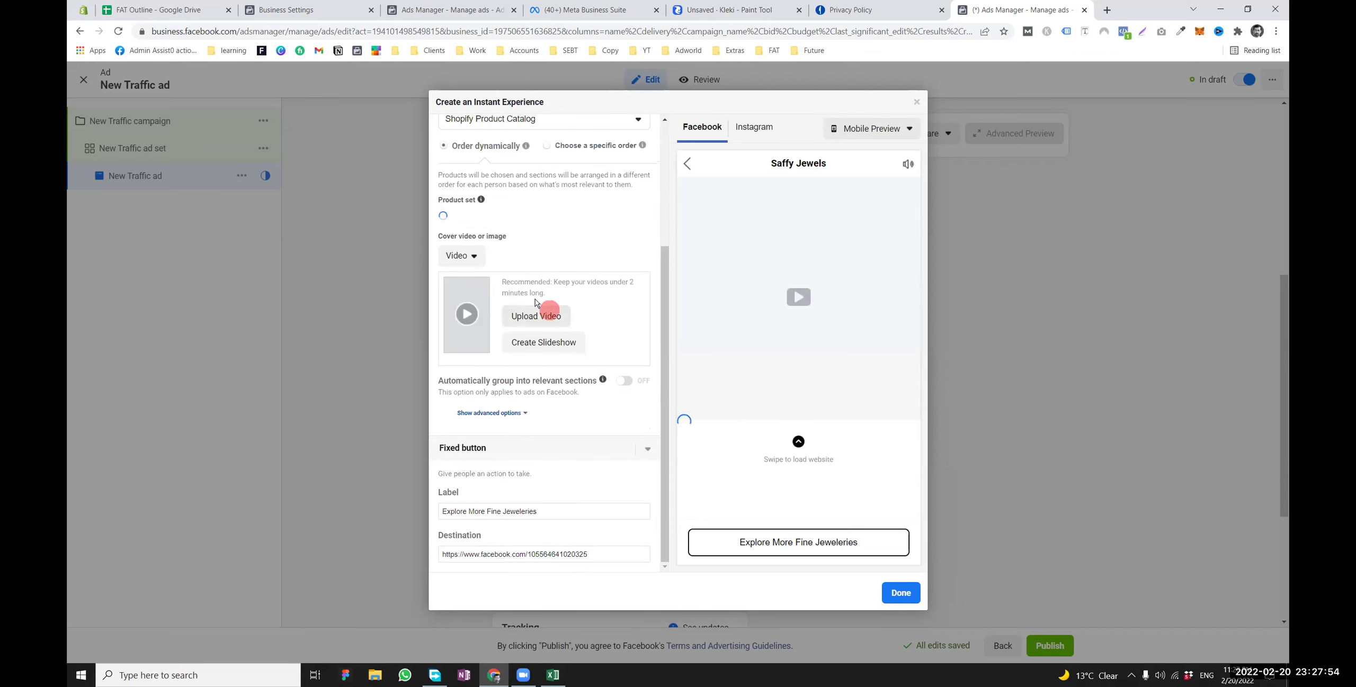
pyautogui.scroll(3, 529, 291)
pyautogui.scroll(-1, 512, 306)
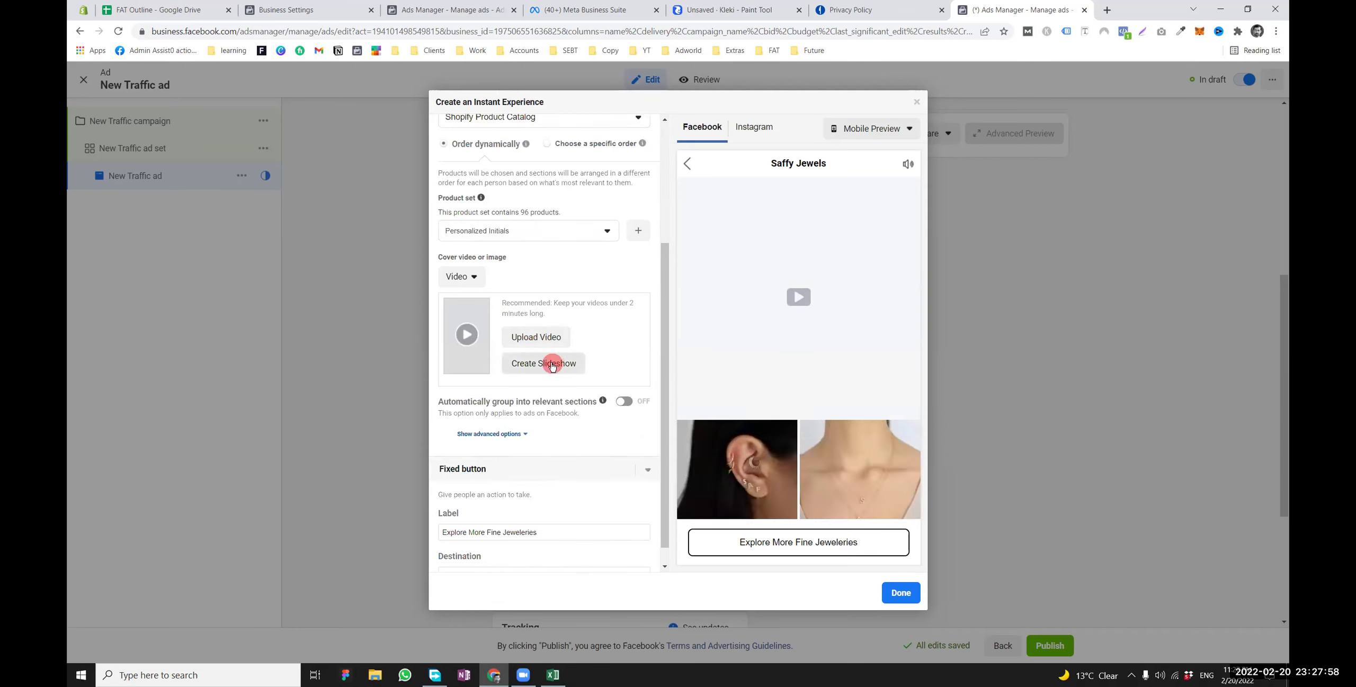
# Turn on automatic grouping into relevant sections, and switch the discount section on and off again
pyautogui.click(623, 401)
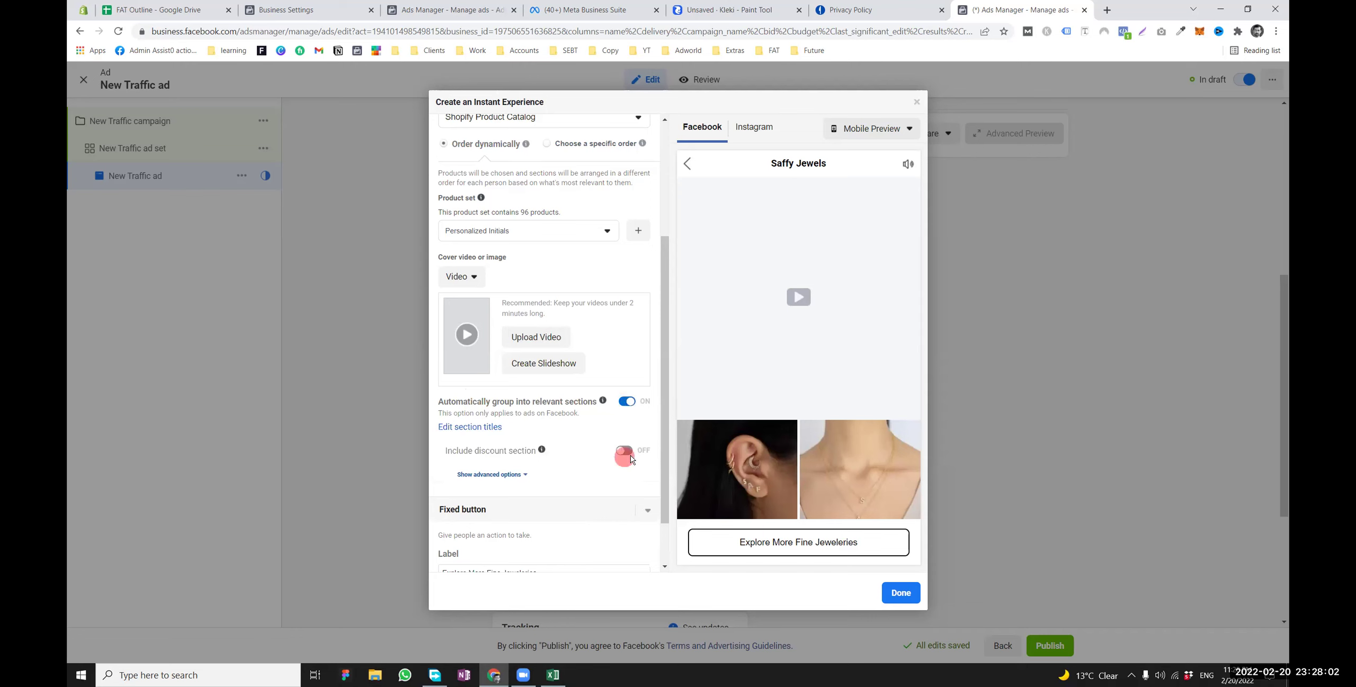
pyautogui.click(626, 452)
pyautogui.click(624, 451)
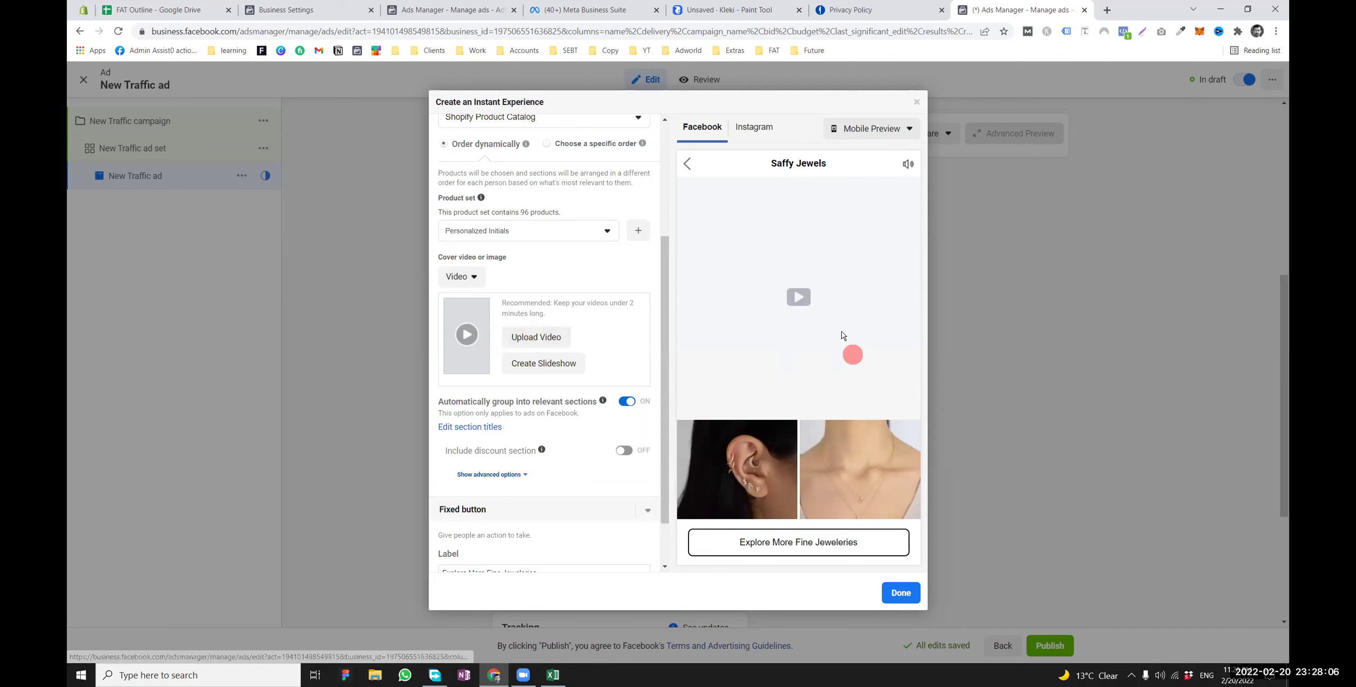
# Open the cover video's slideshow creator, preview several square video templates including Drive product discovery and Spotlight an image, and reselect Create a slideshow
pyautogui.click(562, 361)
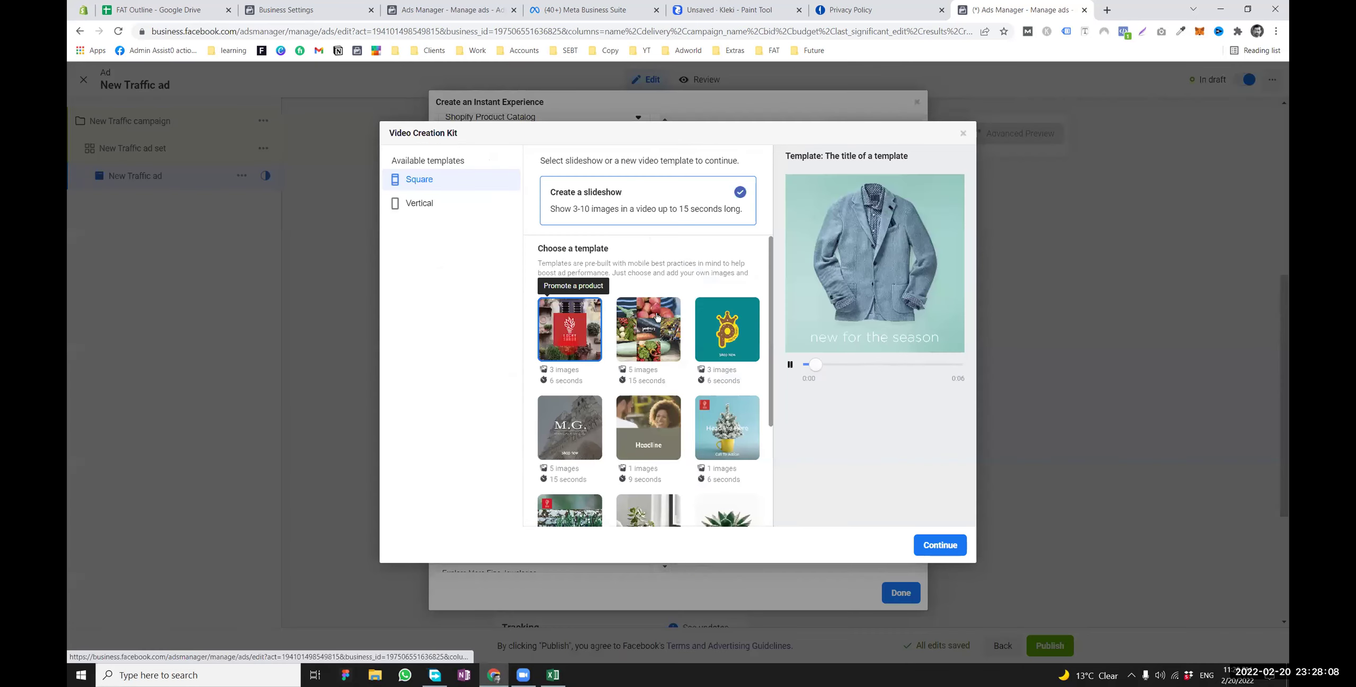
pyautogui.click(697, 328)
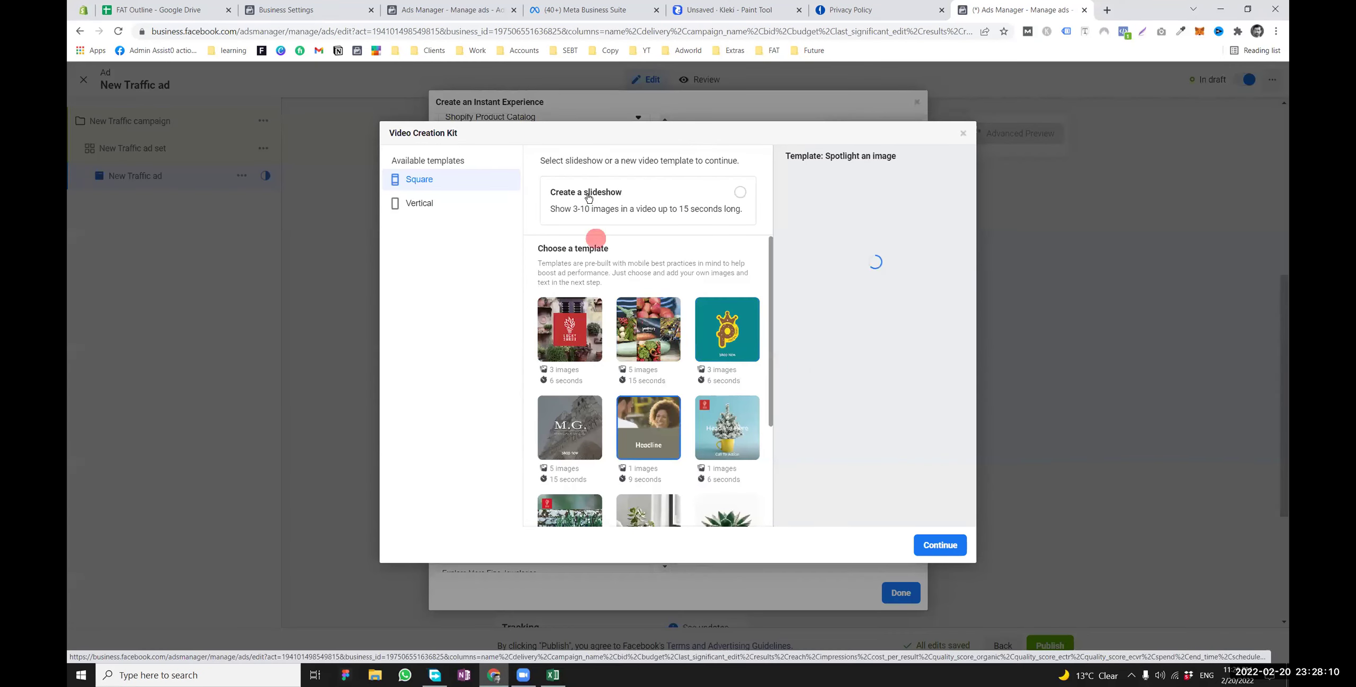
pyautogui.click(623, 197)
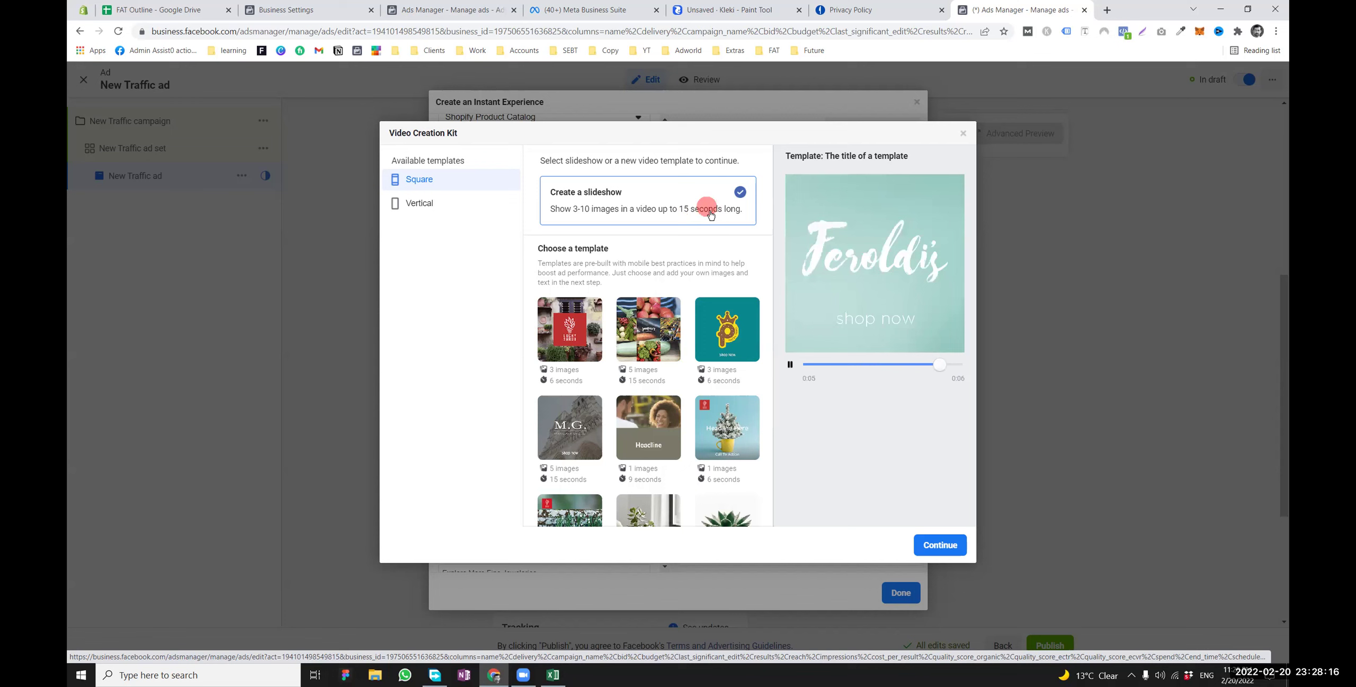
pyautogui.click(622, 379)
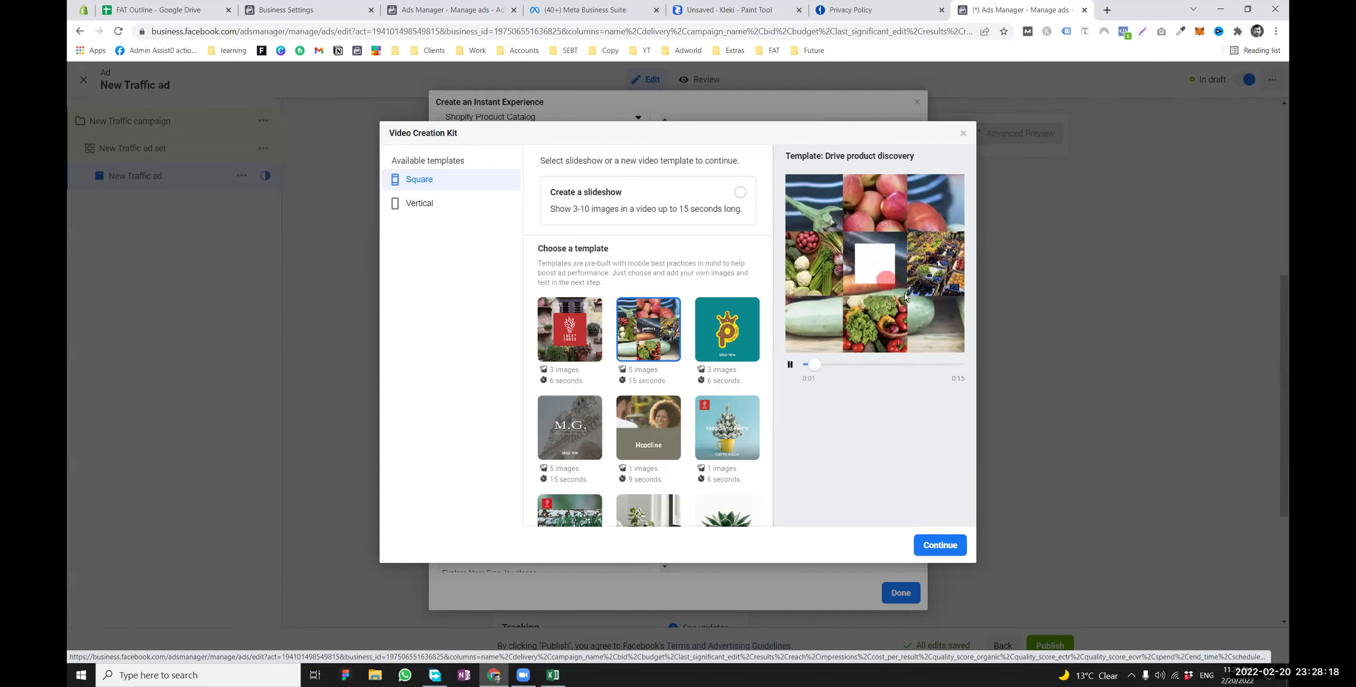
pyautogui.click(879, 286)
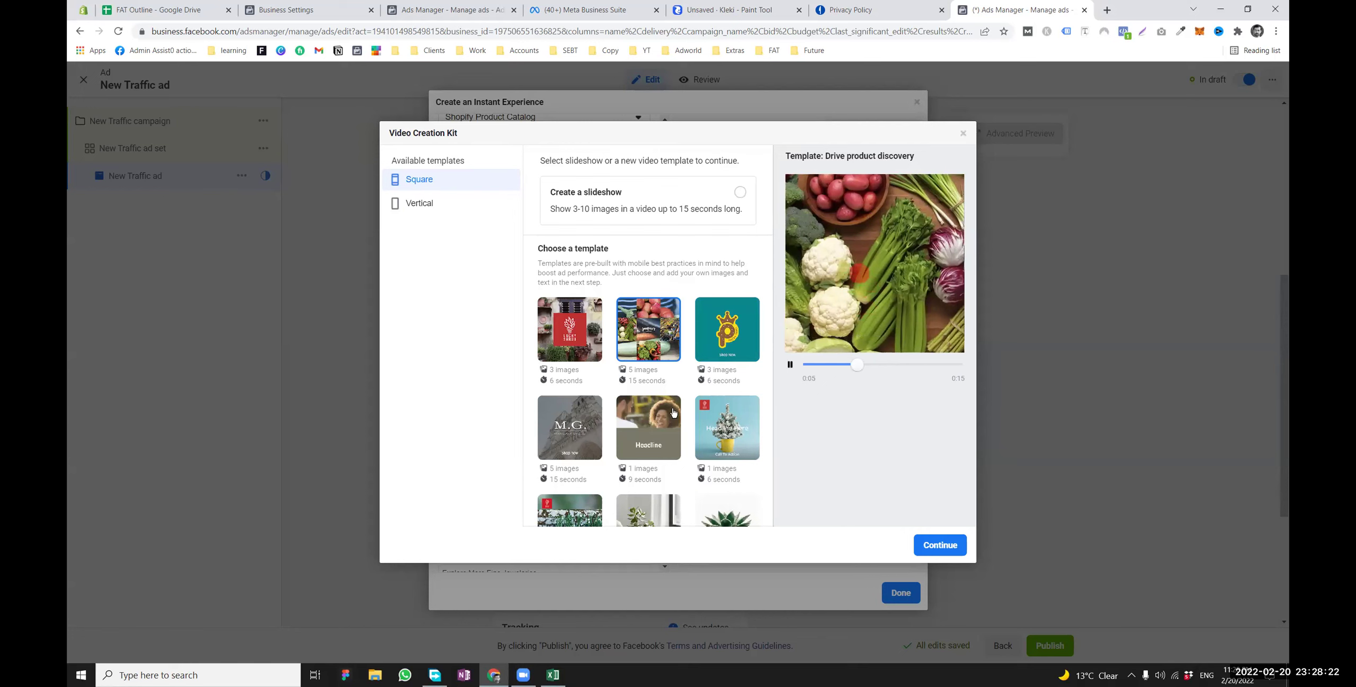
pyautogui.click(648, 429)
pyautogui.click(821, 362)
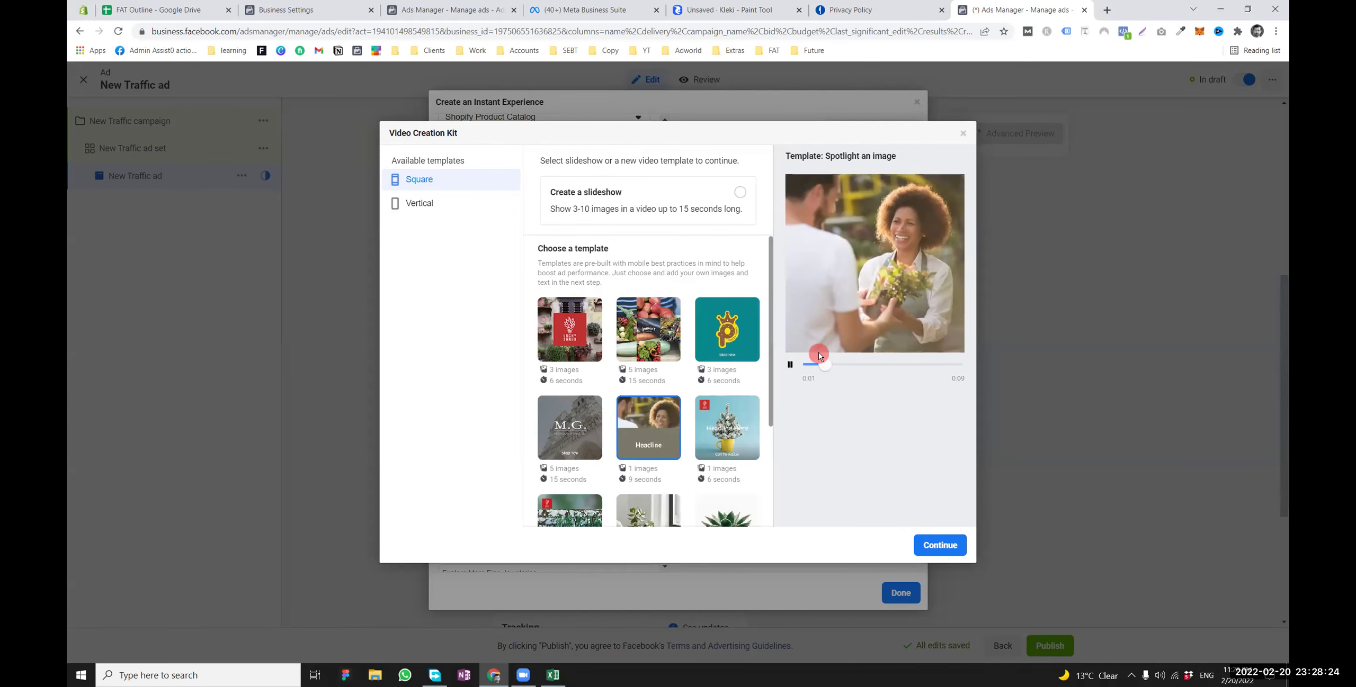
pyautogui.click(750, 428)
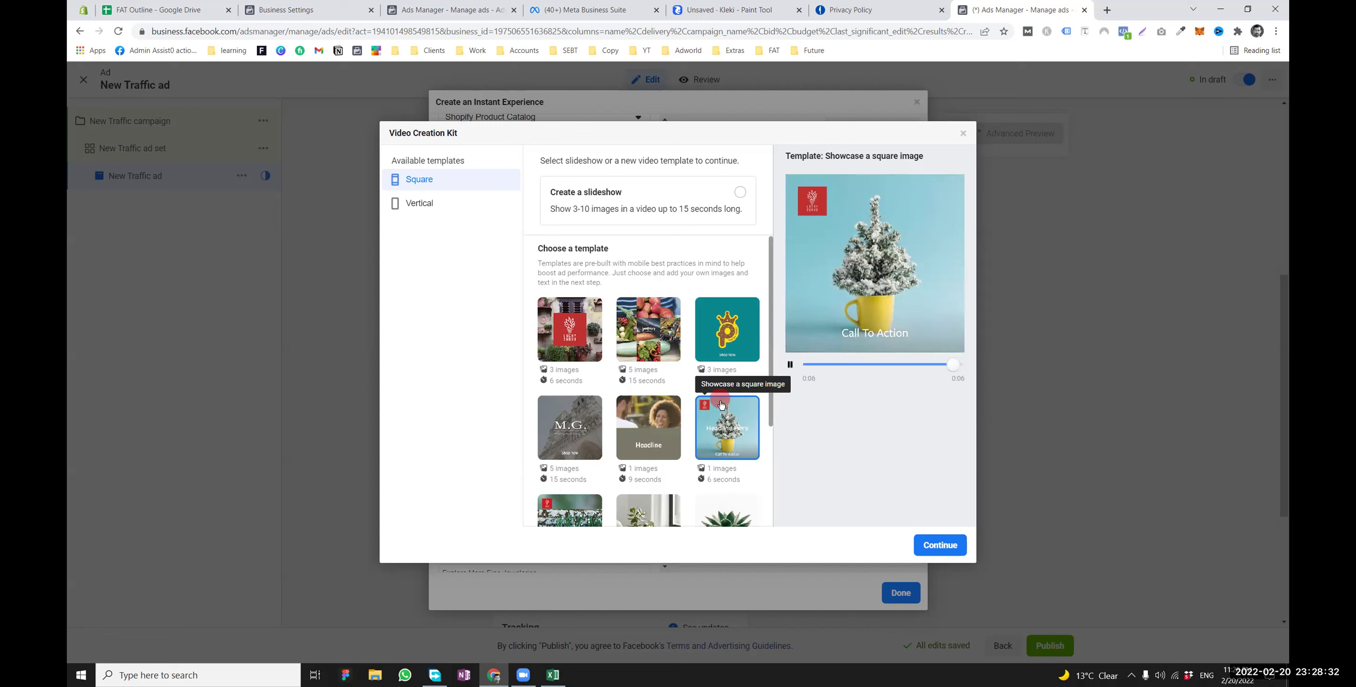
pyautogui.click(683, 207)
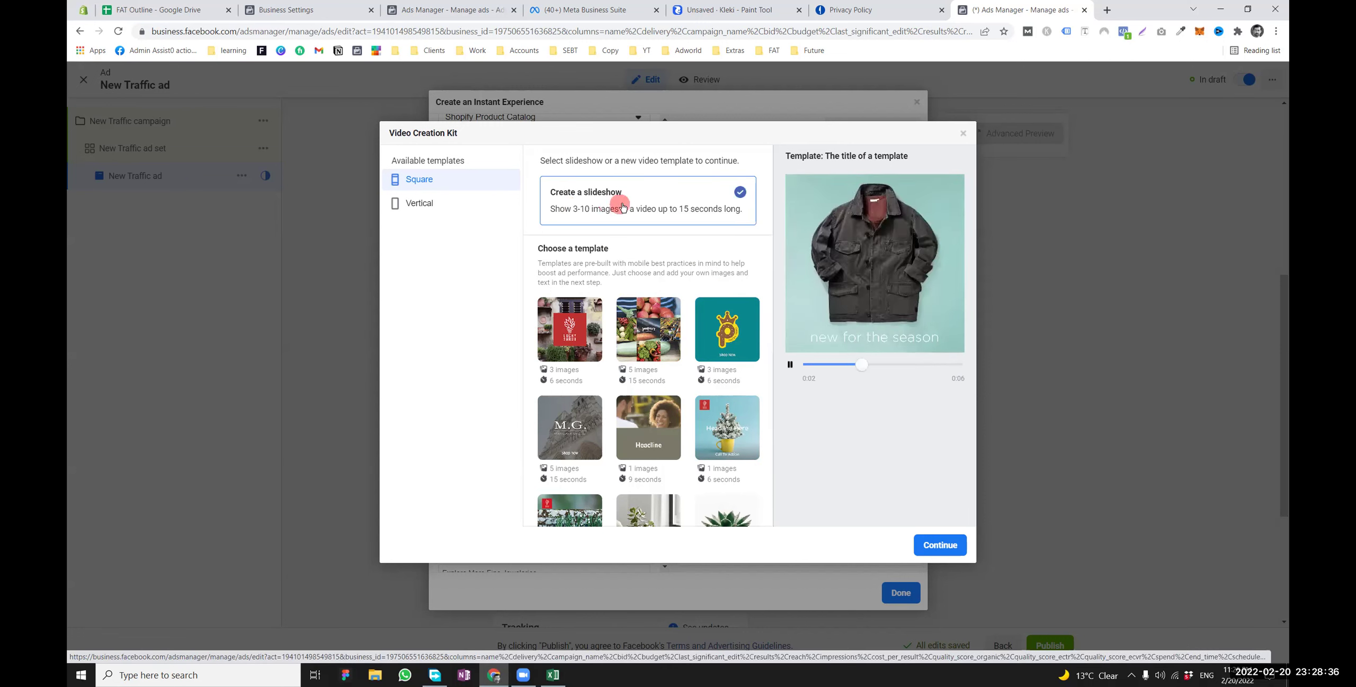
# Continue to the slideshow editor, try image durations up to 3, look at the music options, and cancel the slideshow
pyautogui.click(960, 547)
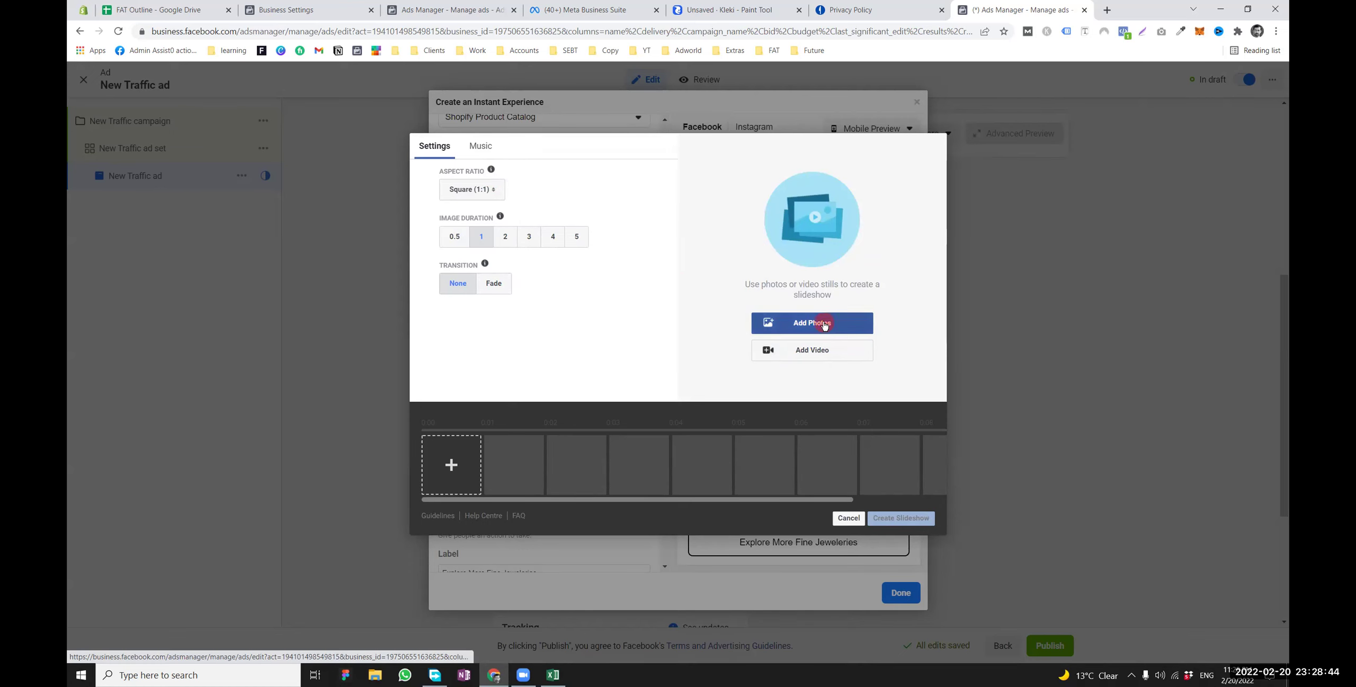
pyautogui.click(528, 238)
pyautogui.click(482, 237)
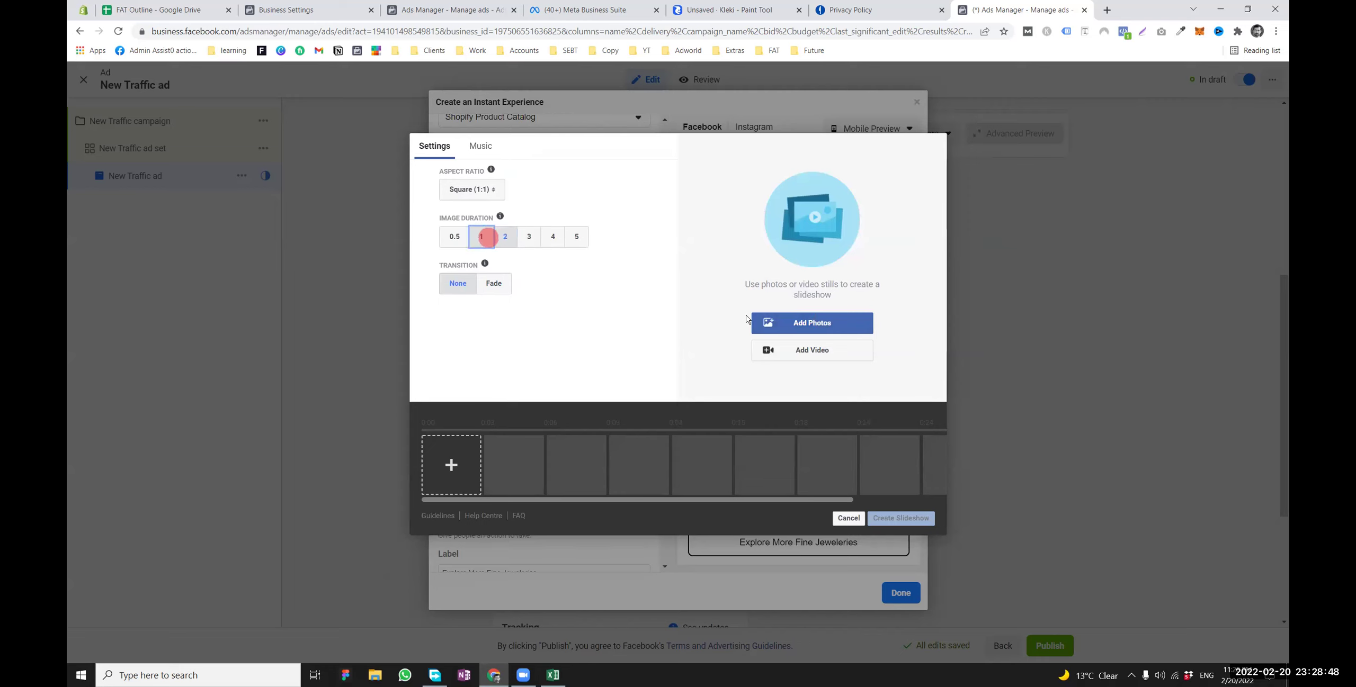
pyautogui.click(503, 241)
pyautogui.click(529, 238)
pyautogui.click(481, 148)
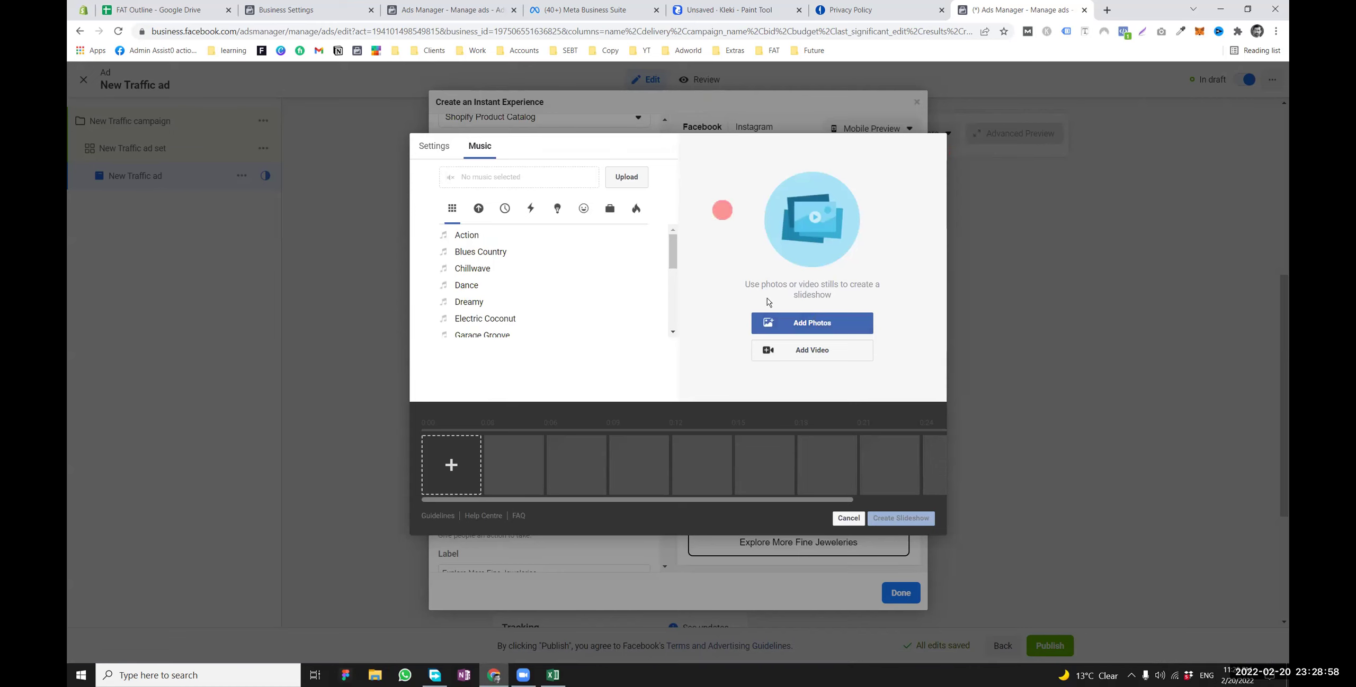
pyautogui.click(434, 146)
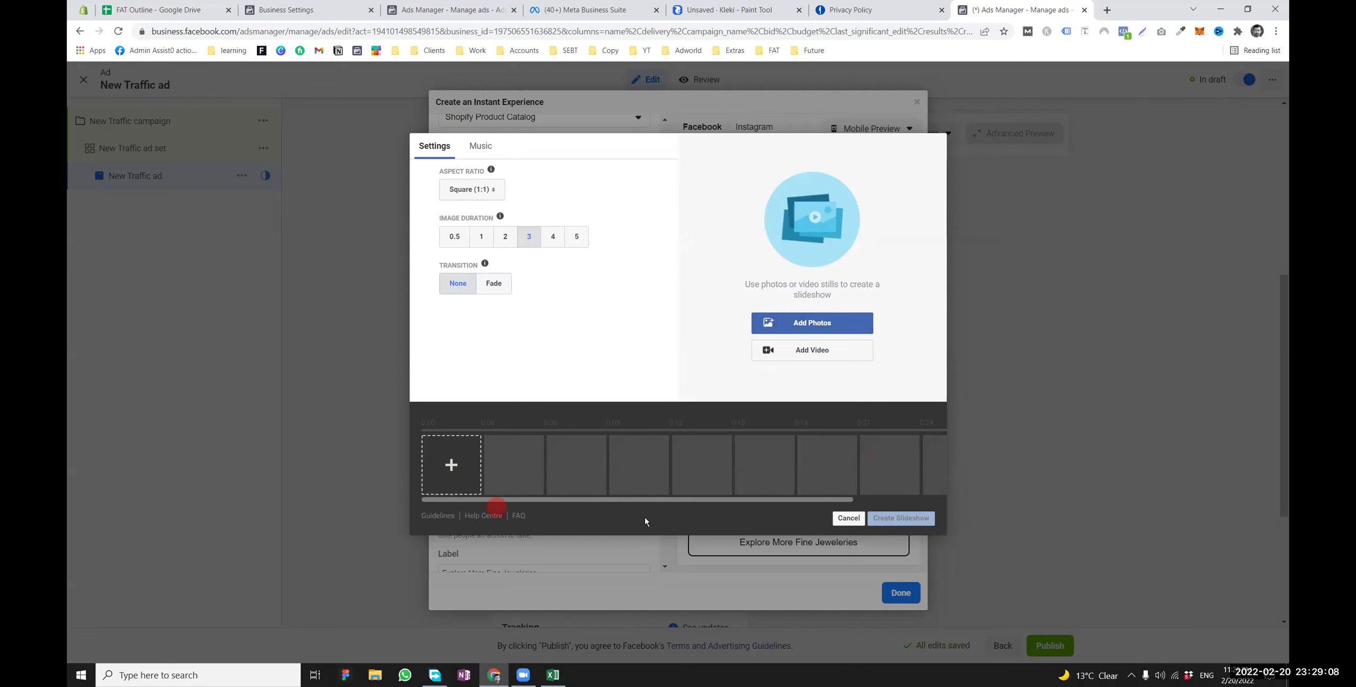
pyautogui.click(849, 520)
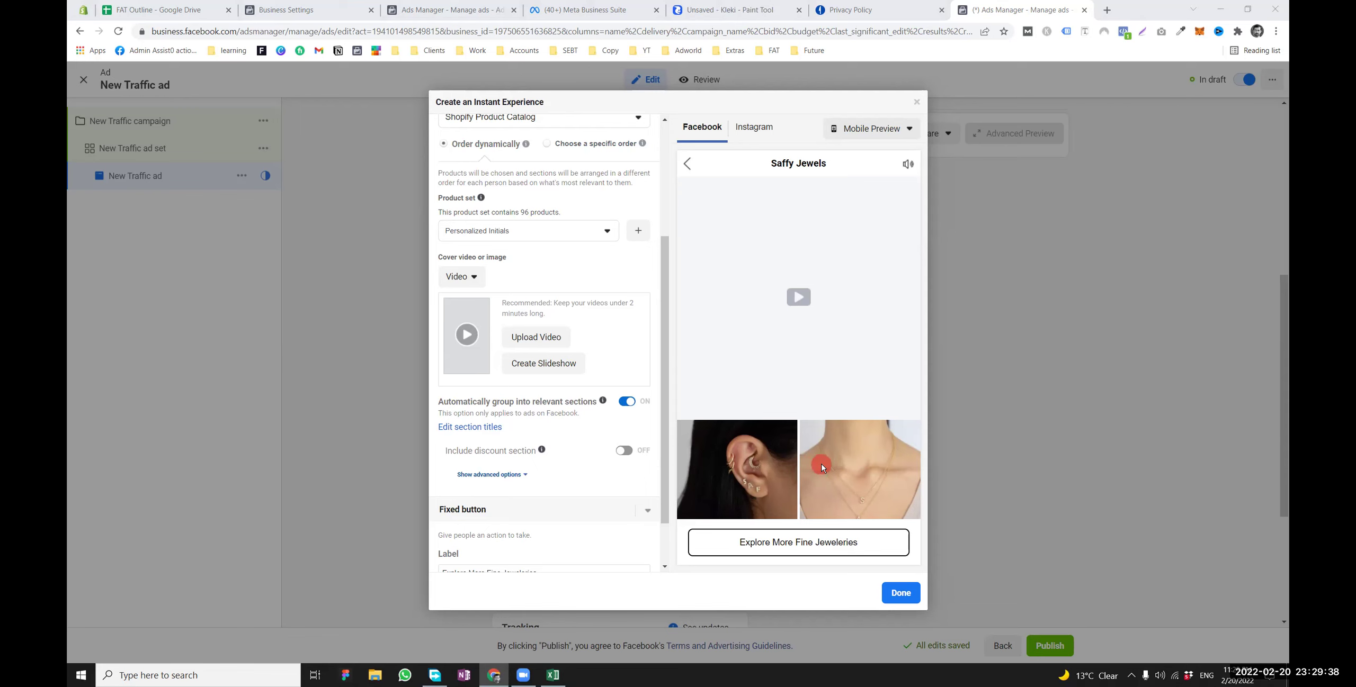
# Examine the Storefront template's header, product, cover video and section settings alongside the preview
pyautogui.scroll(3, 651, 267)
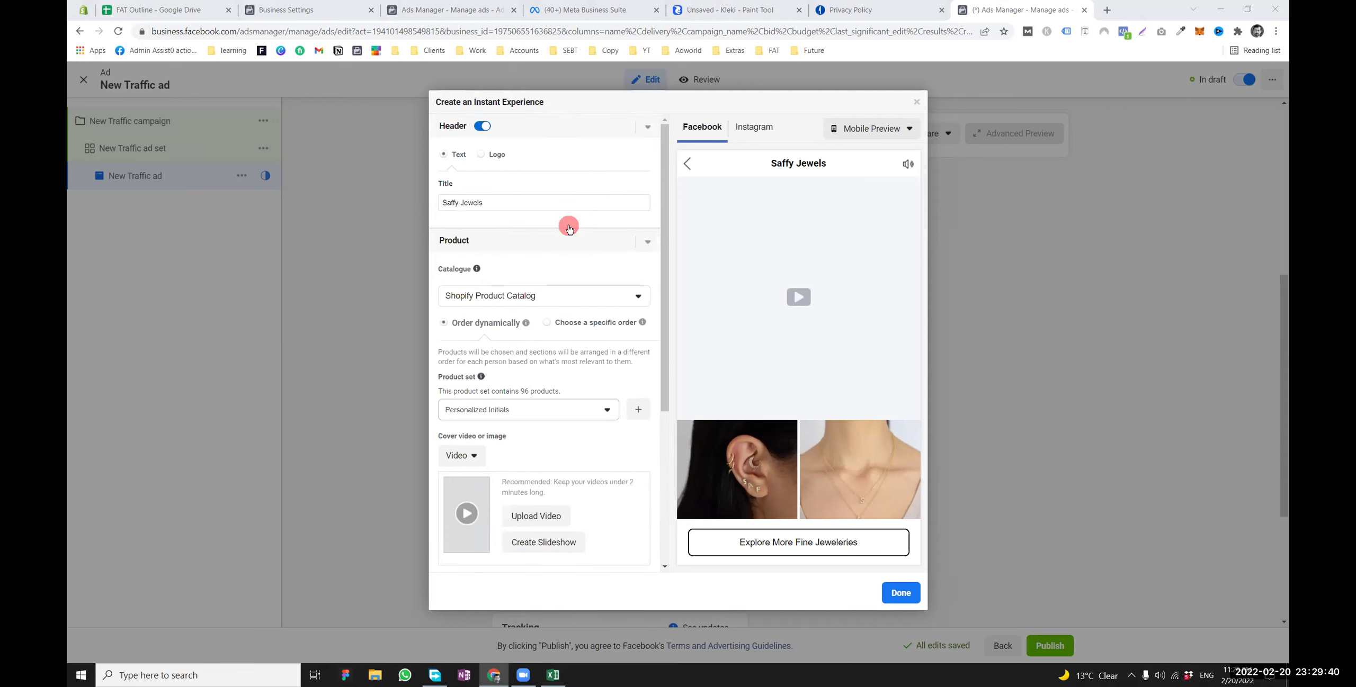
pyautogui.scroll(-4, 581, 358)
pyautogui.scroll(4, 583, 352)
pyautogui.scroll(-4, 583, 355)
pyautogui.scroll(4, 585, 357)
pyautogui.scroll(-3, 585, 357)
pyautogui.scroll(3, 586, 357)
pyautogui.scroll(-2, 585, 357)
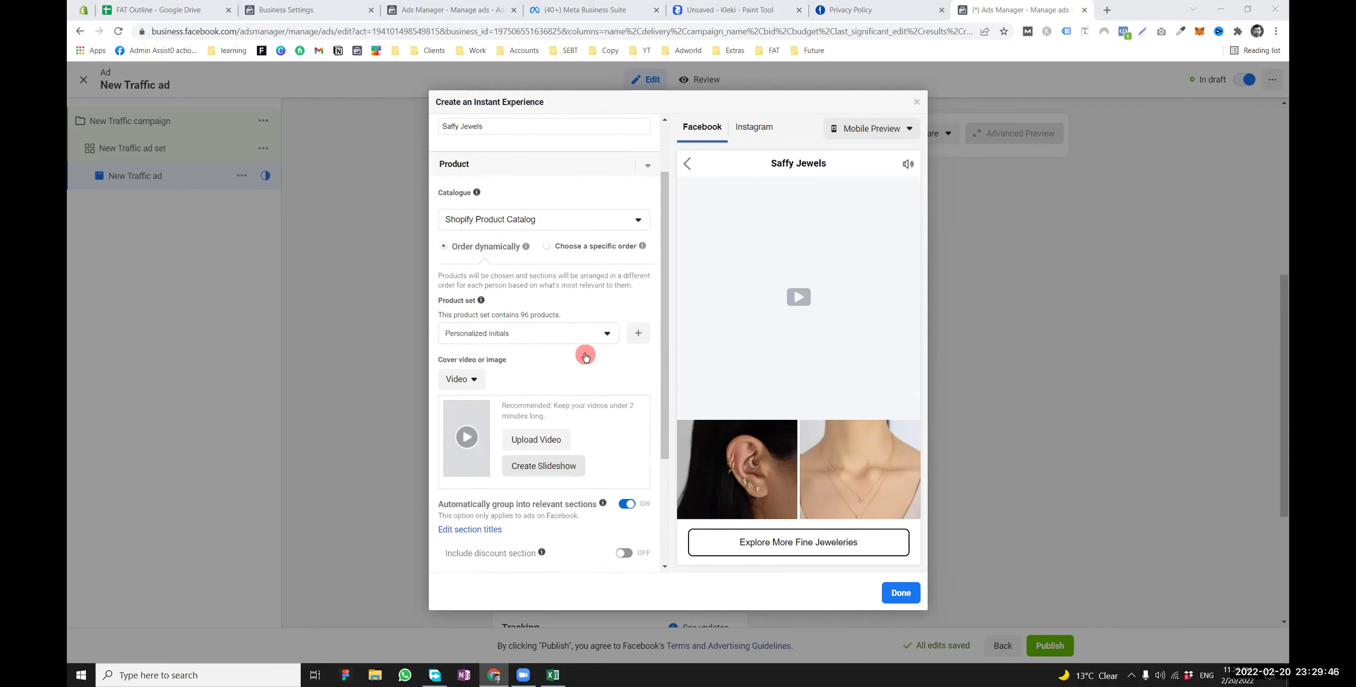
pyautogui.scroll(-2, 585, 357)
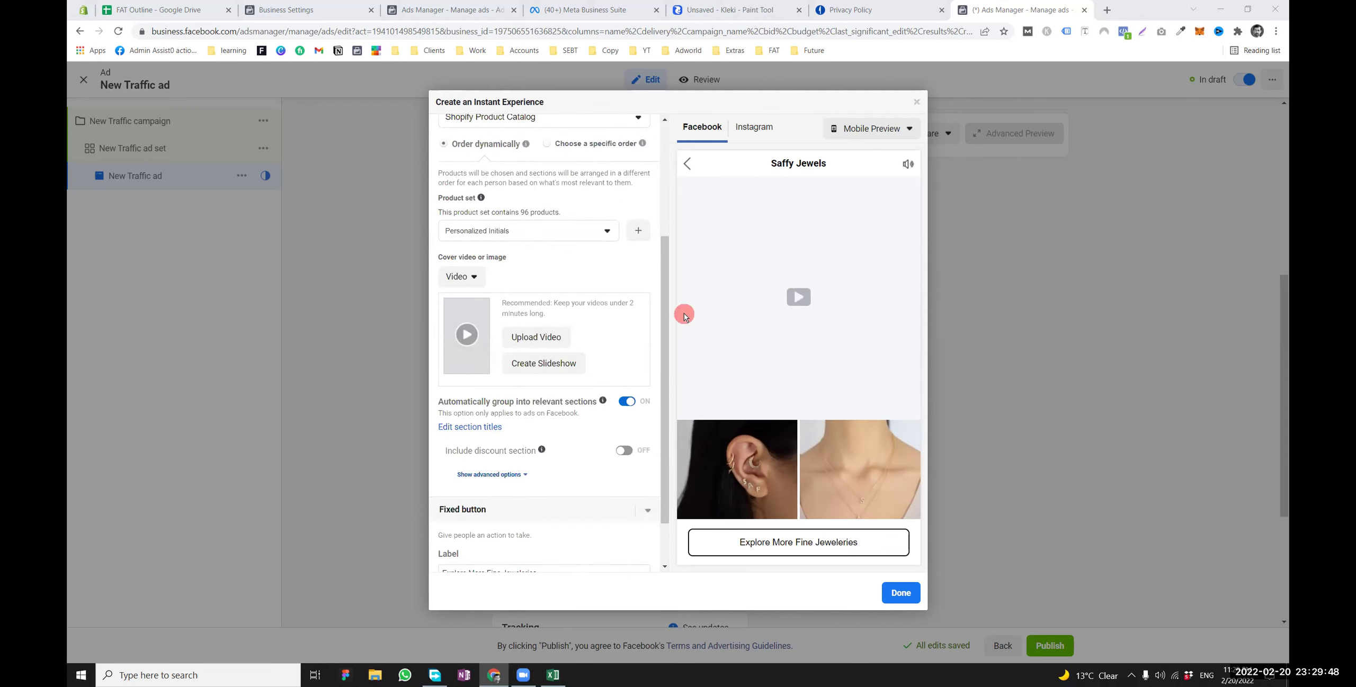
# Close the Storefront Instant Experience and discard its unsaved changes
pyautogui.click(913, 103)
pyautogui.click(736, 294)
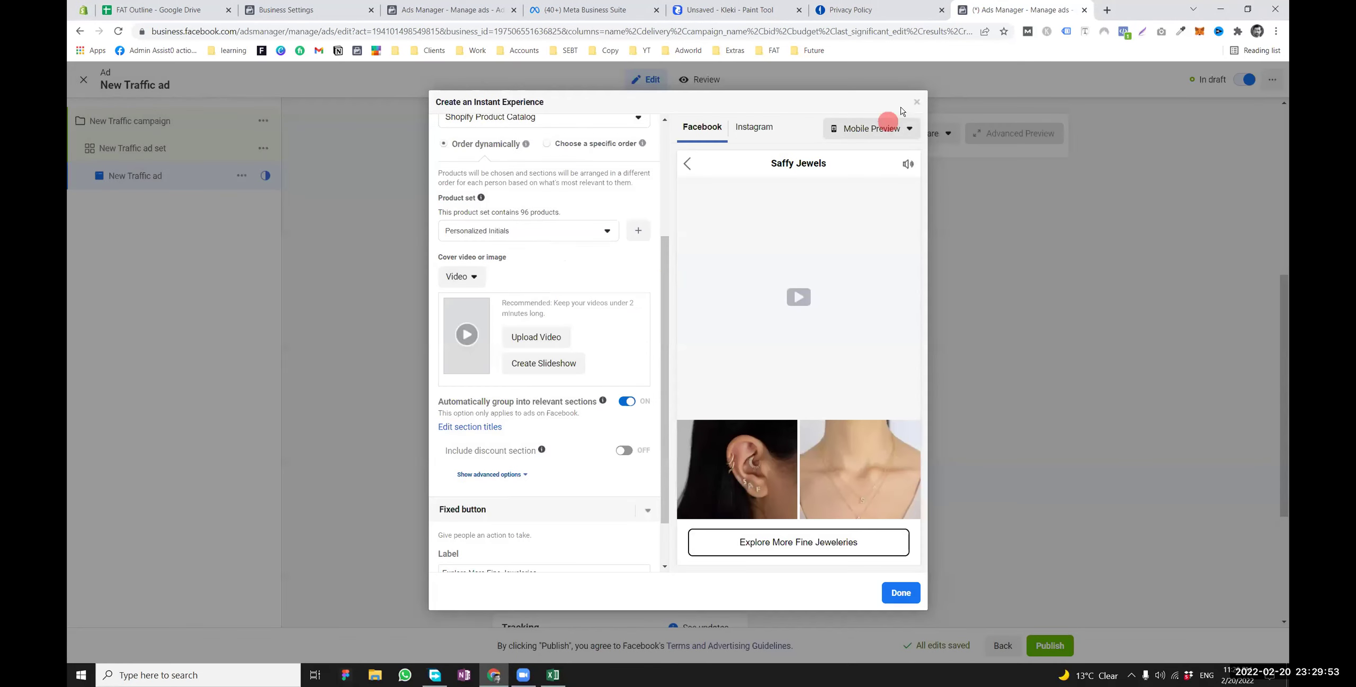
pyautogui.click(914, 103)
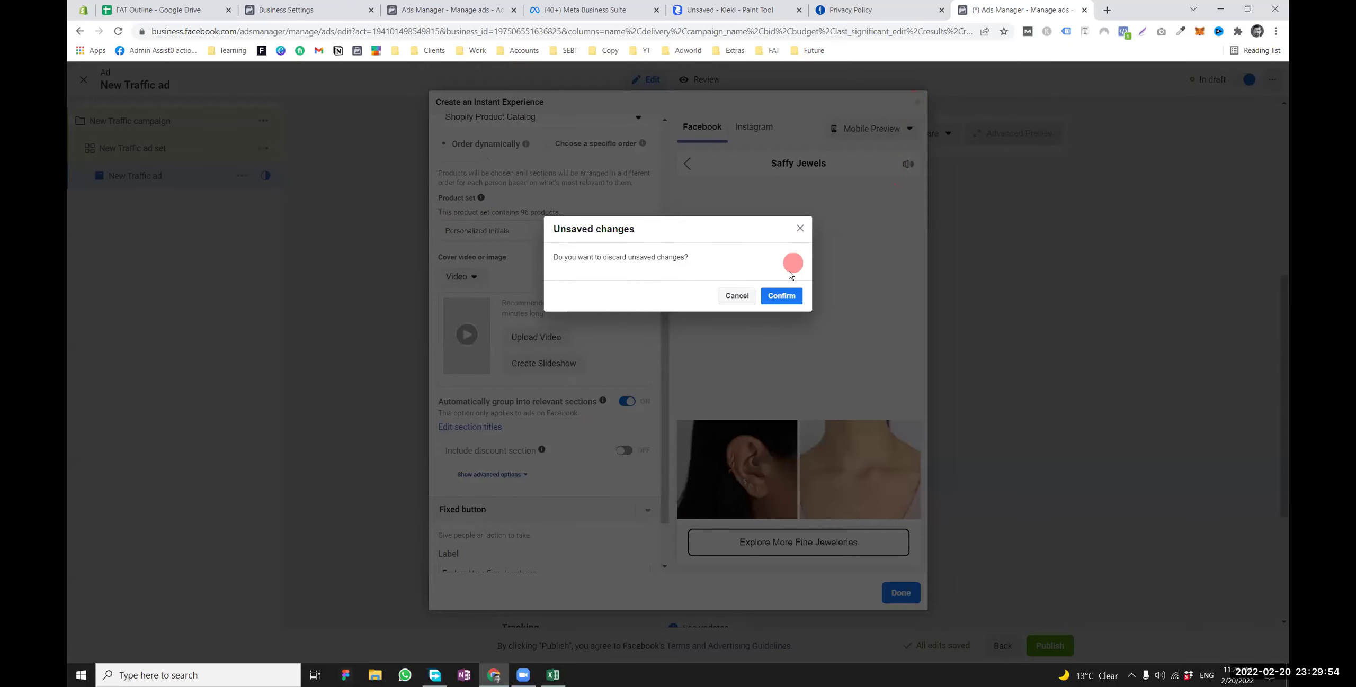
pyautogui.click(780, 295)
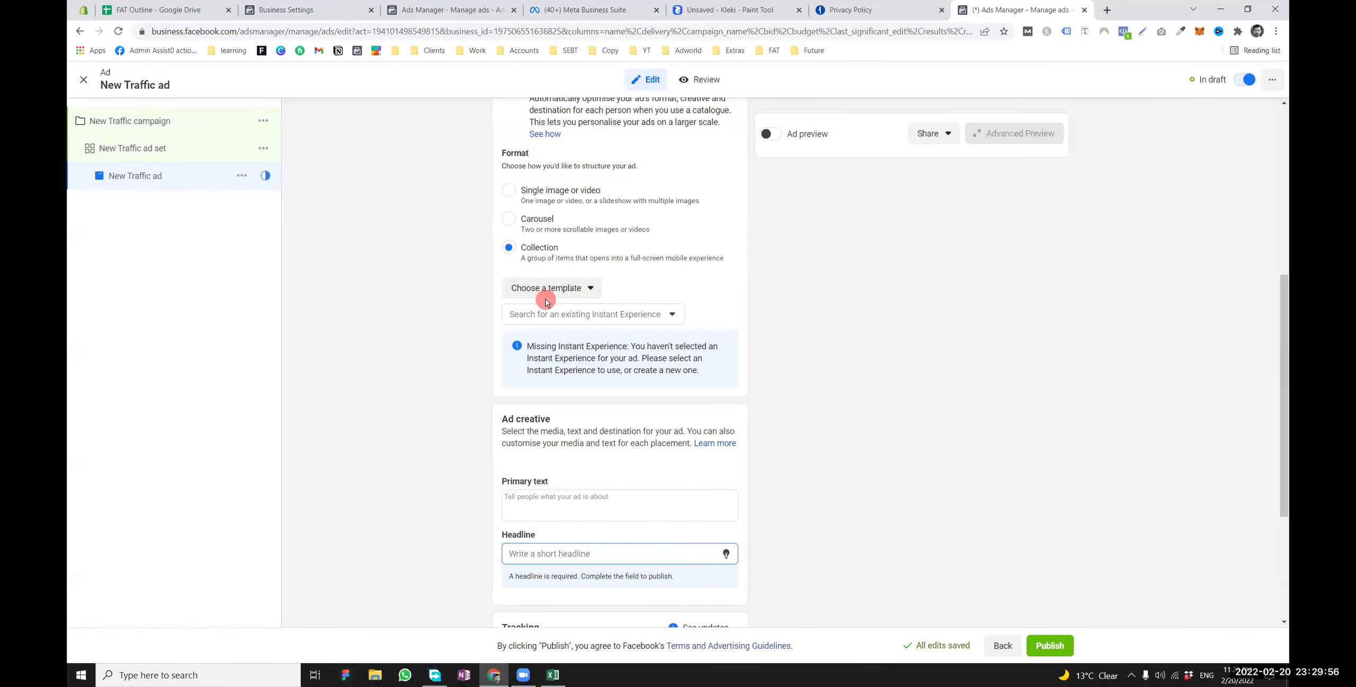
# Open the Customer acquisition template for the collection ad and examine its text, button and carousel sections in the preview
pyautogui.click(558, 282)
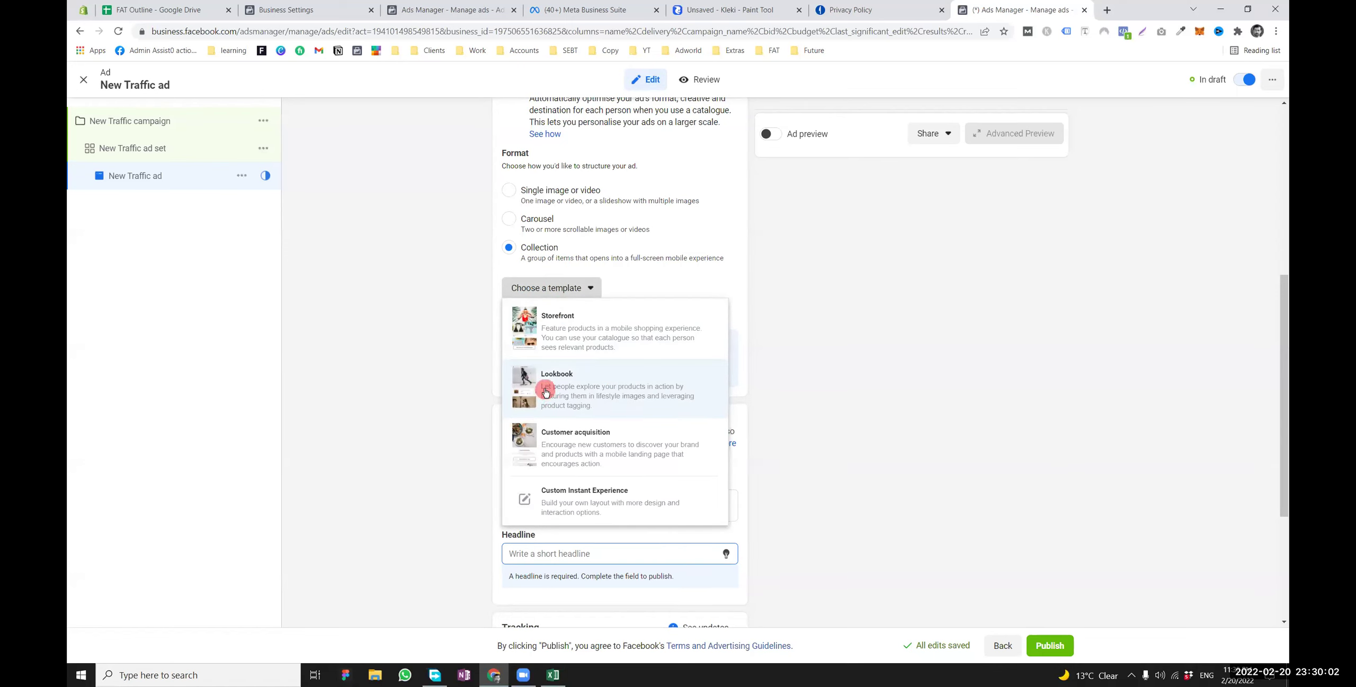
pyautogui.click(568, 434)
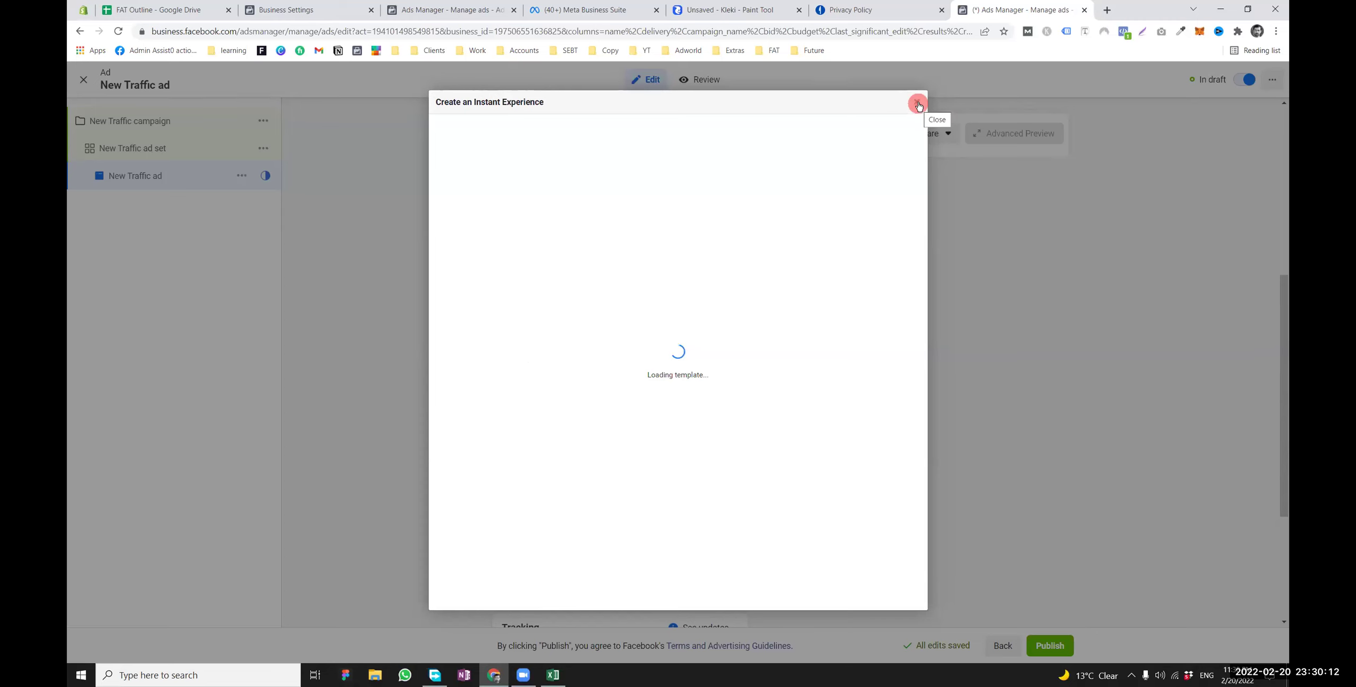
pyautogui.scroll(-5, 484, 408)
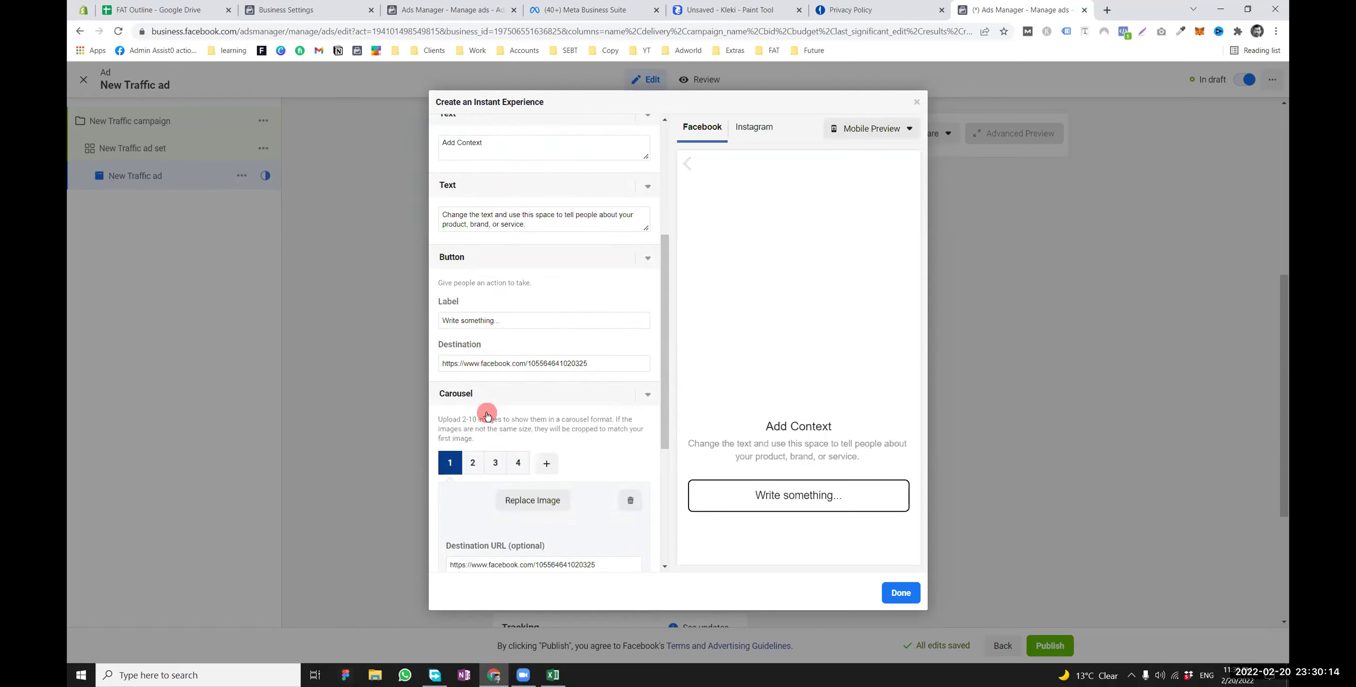
pyautogui.scroll(5, 652, 392)
pyautogui.scroll(-5, 669, 390)
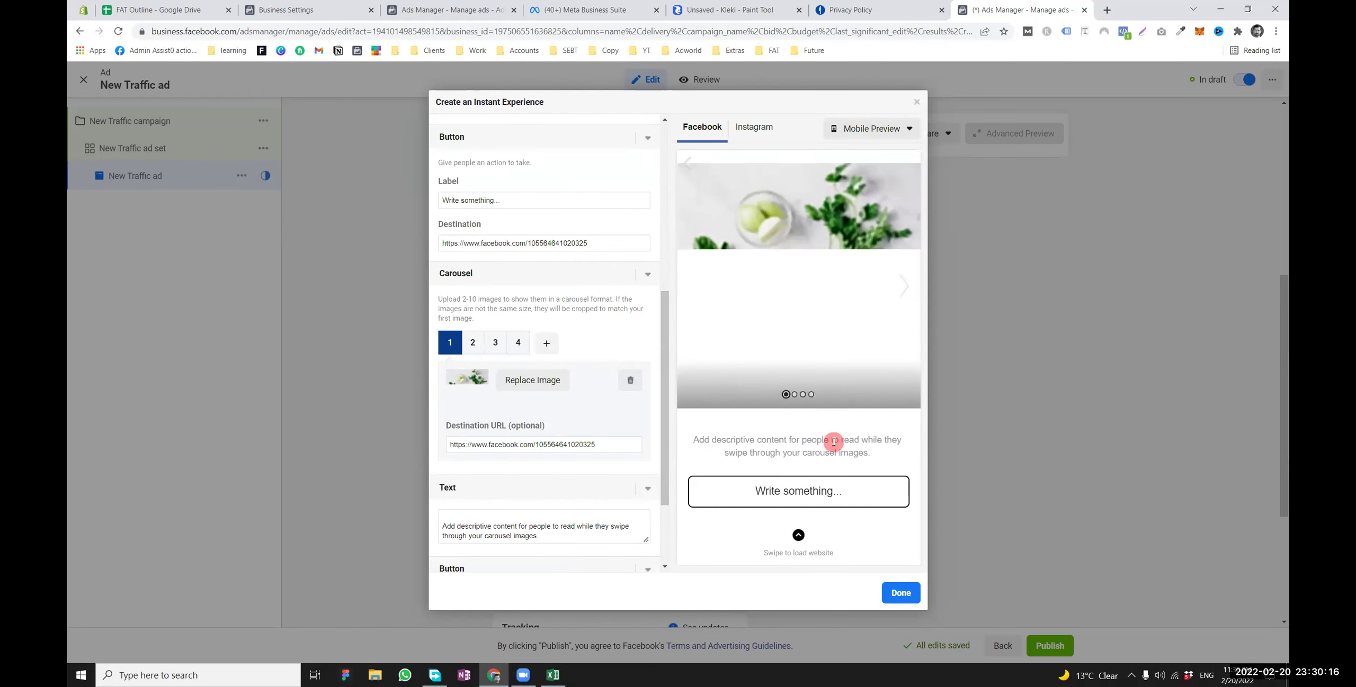
pyautogui.scroll(5, 833, 441)
pyautogui.scroll(-2, 616, 363)
pyautogui.scroll(2, 594, 345)
# Go through carousel images 2, 3 and 4 of the Customer acquisition template and check them in the preview
pyautogui.click(472, 343)
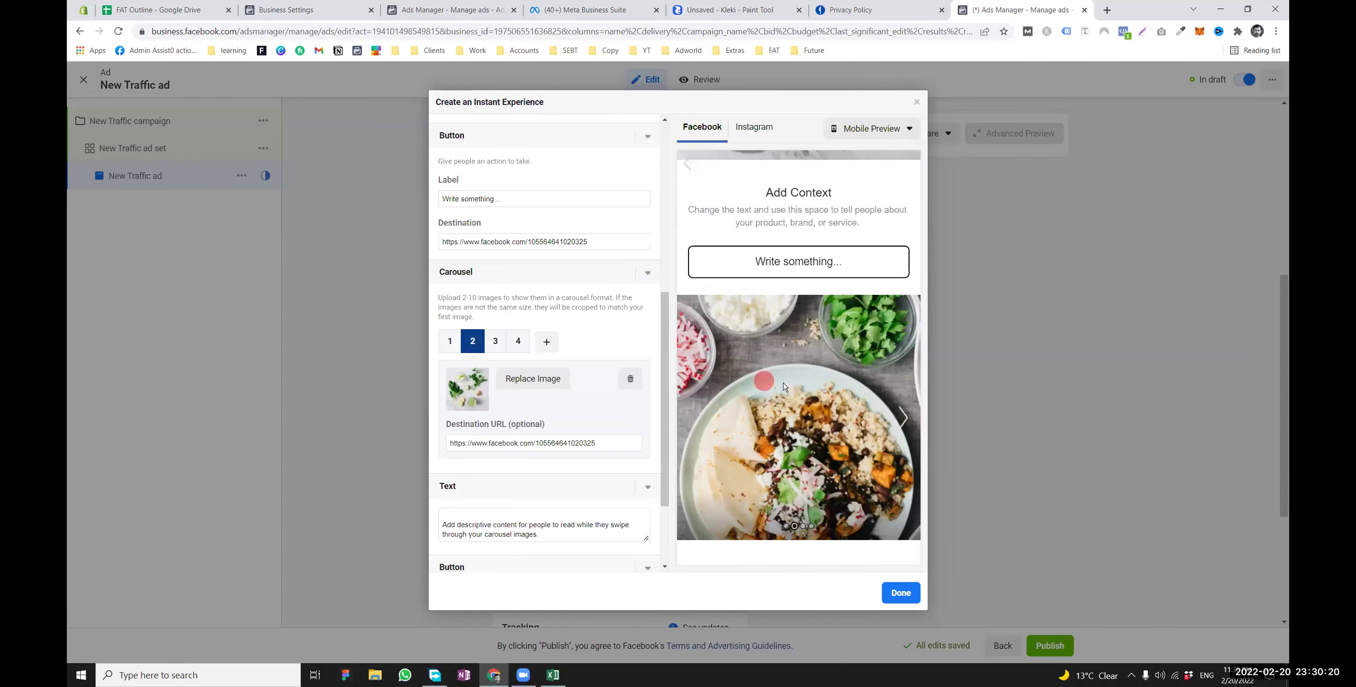
pyautogui.scroll(-2, 784, 387)
pyautogui.click(497, 341)
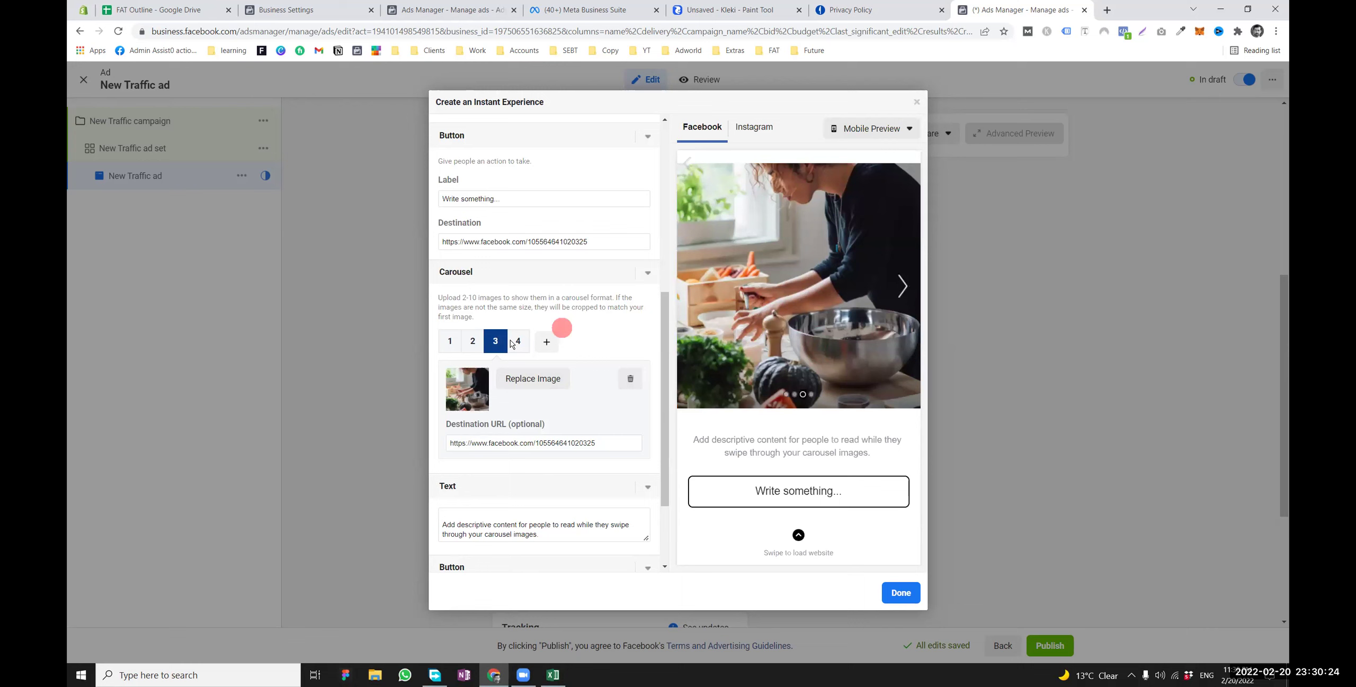
pyautogui.click(515, 342)
# Compare the template's text, button label, destination and carousel fields with the mobile layout in the preview
pyautogui.scroll(1, 555, 429)
pyautogui.scroll(3, 555, 429)
pyautogui.scroll(-6, 555, 424)
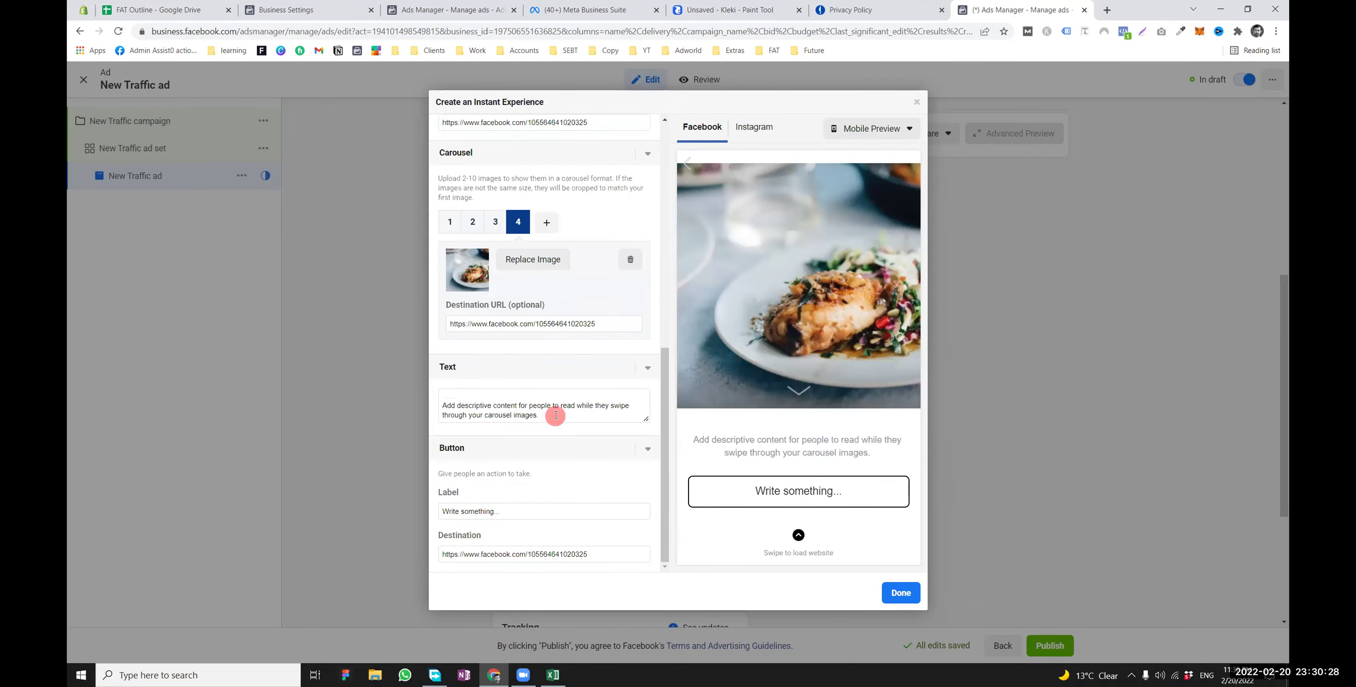
pyautogui.scroll(4, 555, 417)
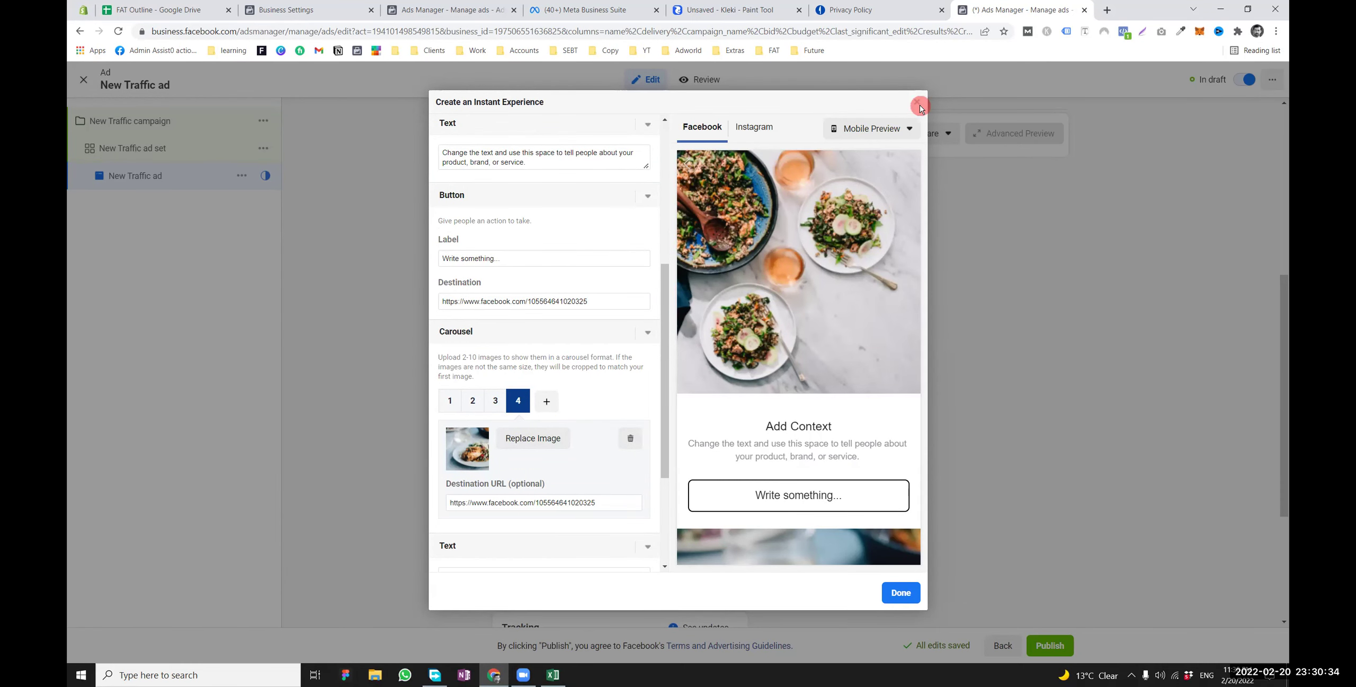
pyautogui.scroll(-2, 852, 382)
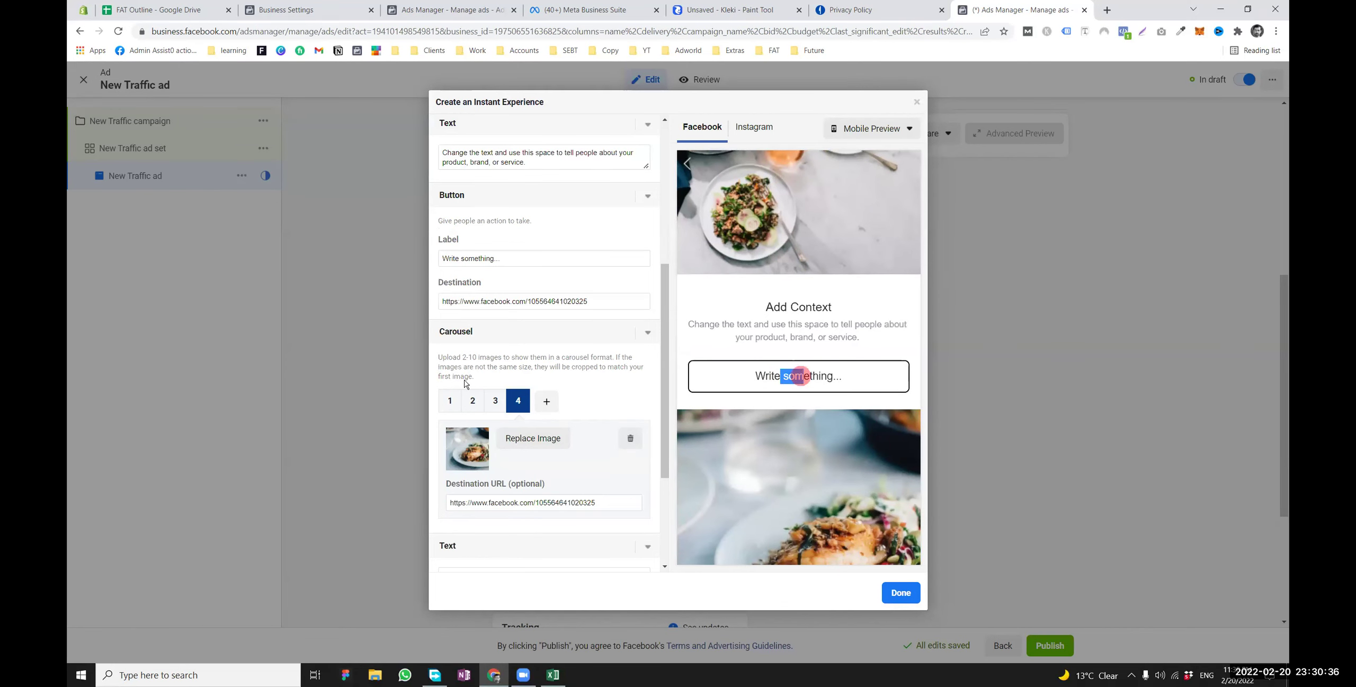
pyautogui.scroll(-3, 465, 381)
pyautogui.click(473, 221)
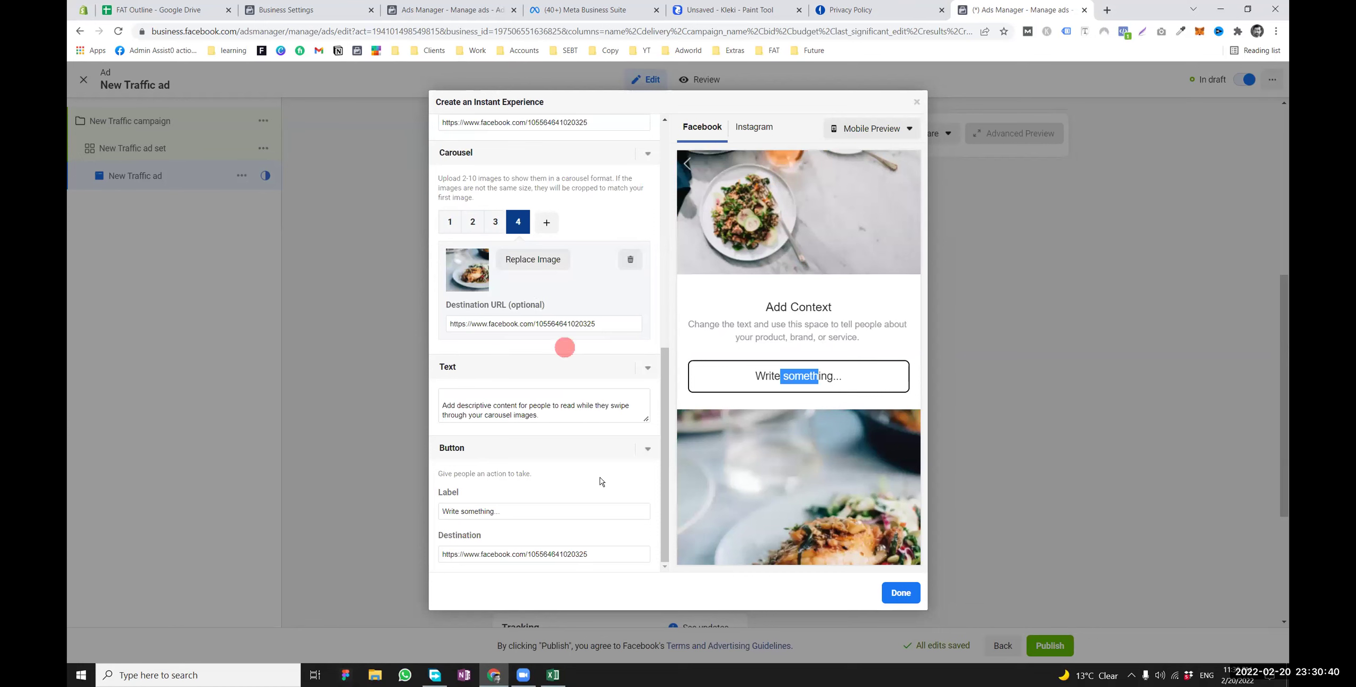
pyautogui.scroll(-5, 809, 432)
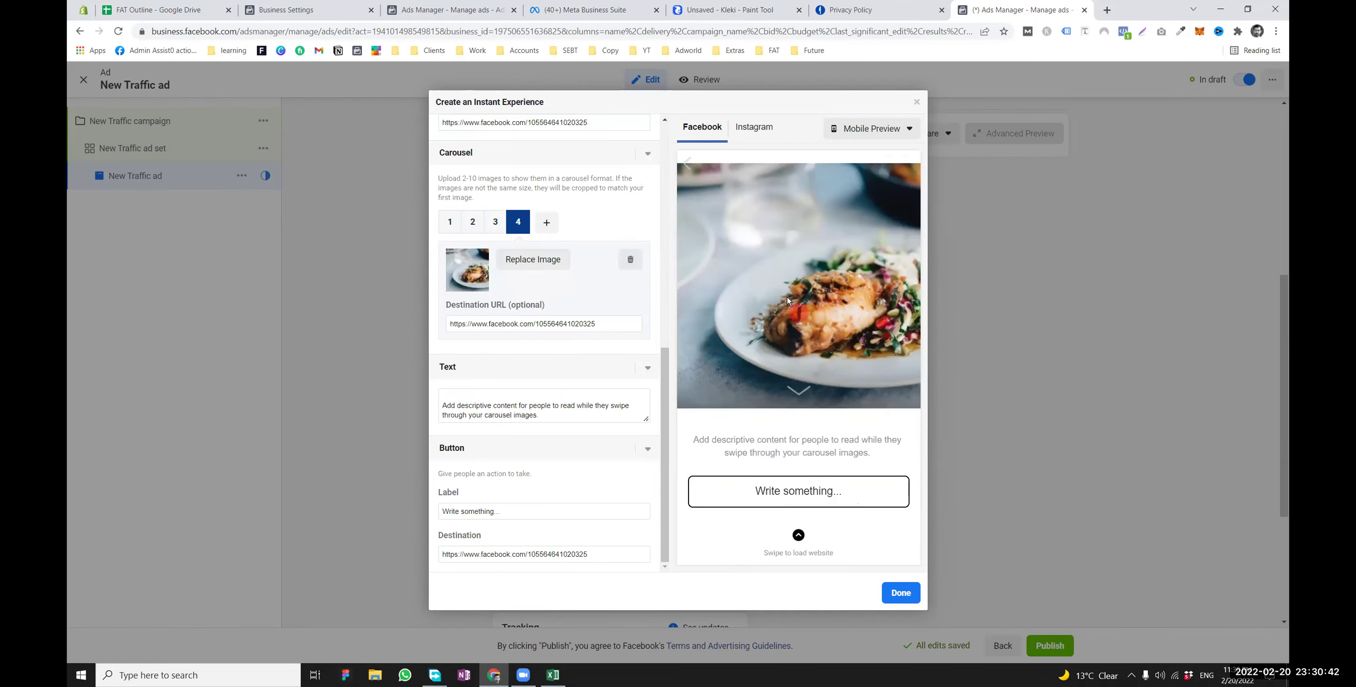
# Request a mobile preview on Instagram and close the Customer acquisition Instant Experience
pyautogui.click(865, 131)
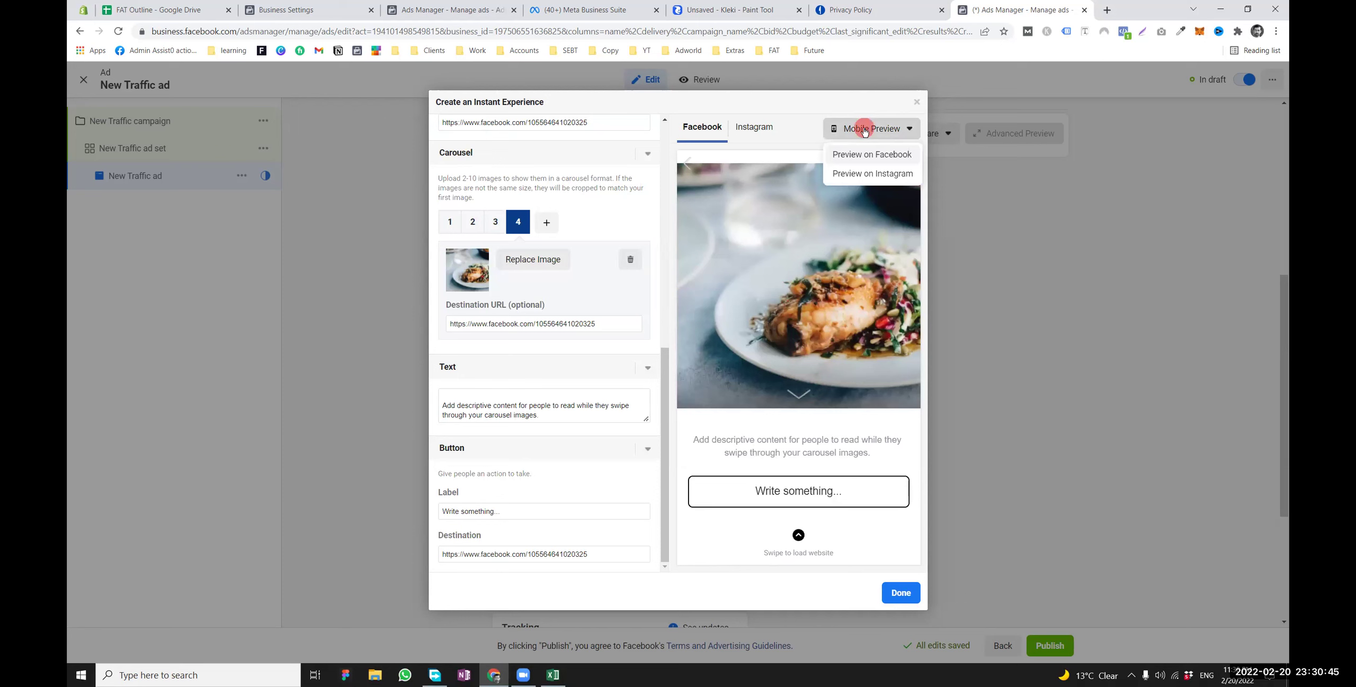
pyautogui.click(862, 174)
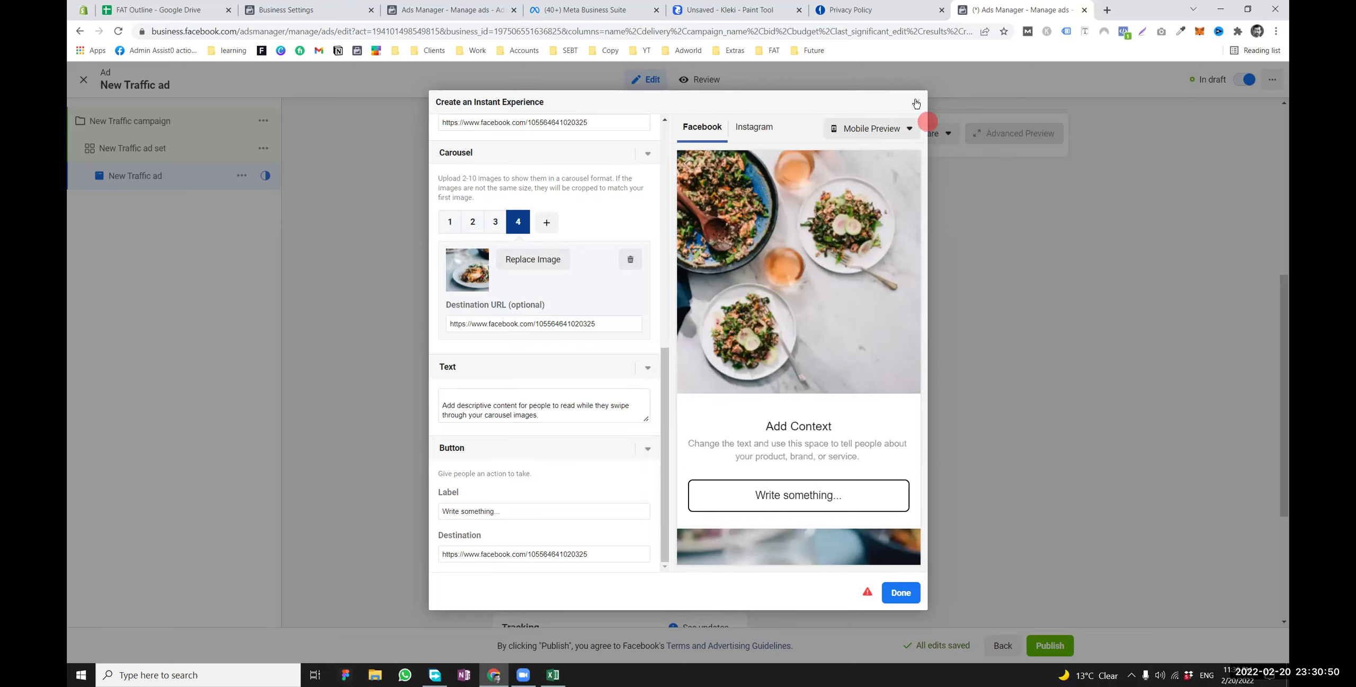
pyautogui.click(906, 115)
# Start a custom Instant Experience for the collection ad and add a Photo component to it
pyautogui.click(546, 292)
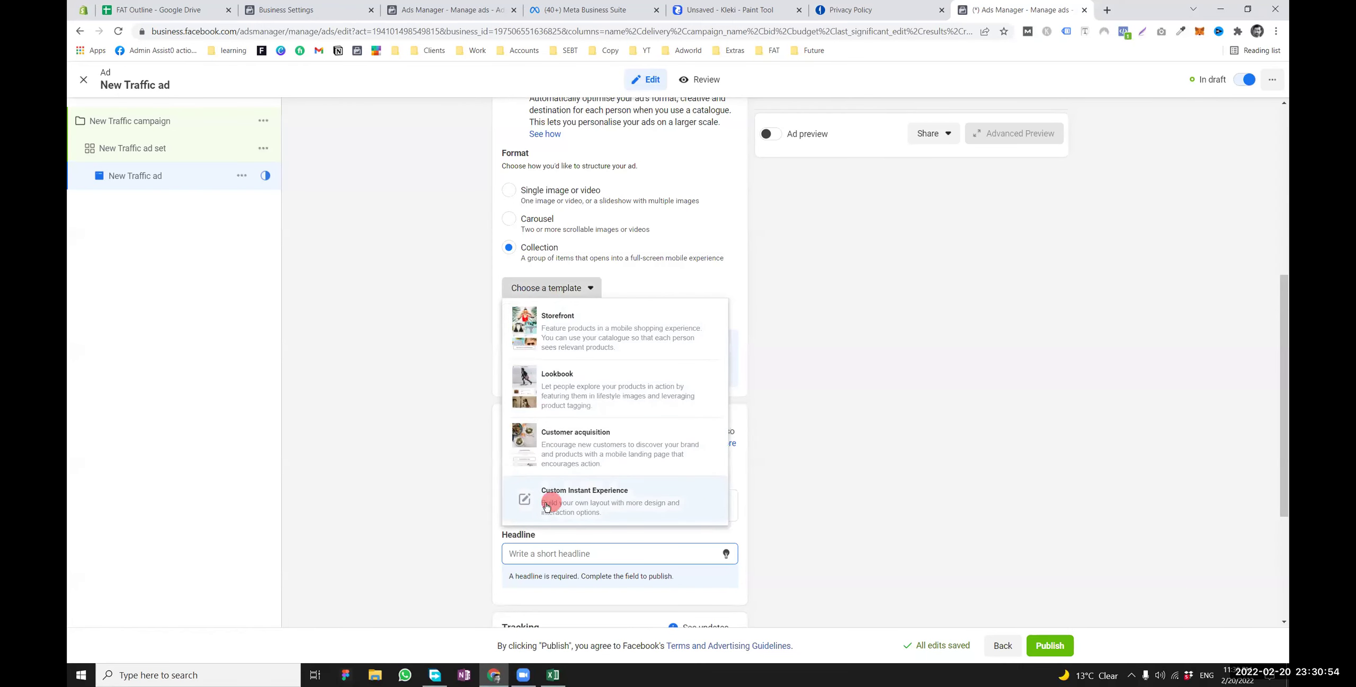
pyautogui.click(571, 506)
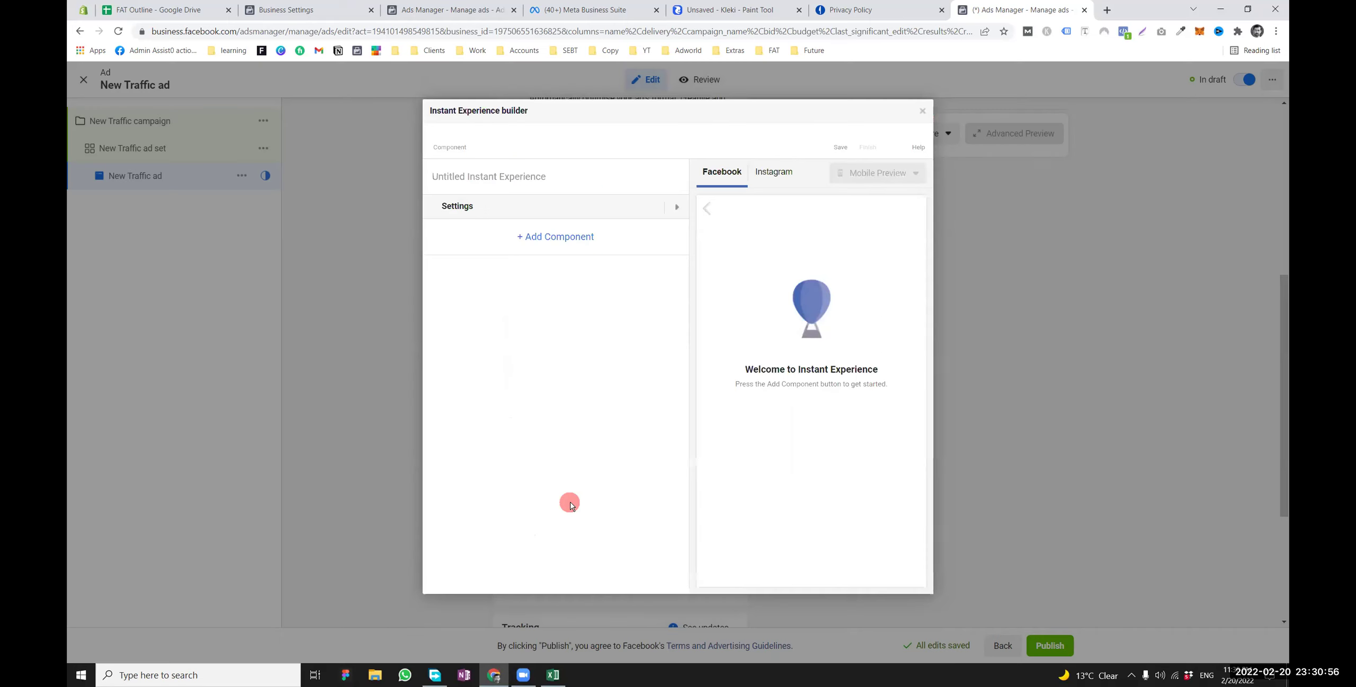
pyautogui.click(563, 238)
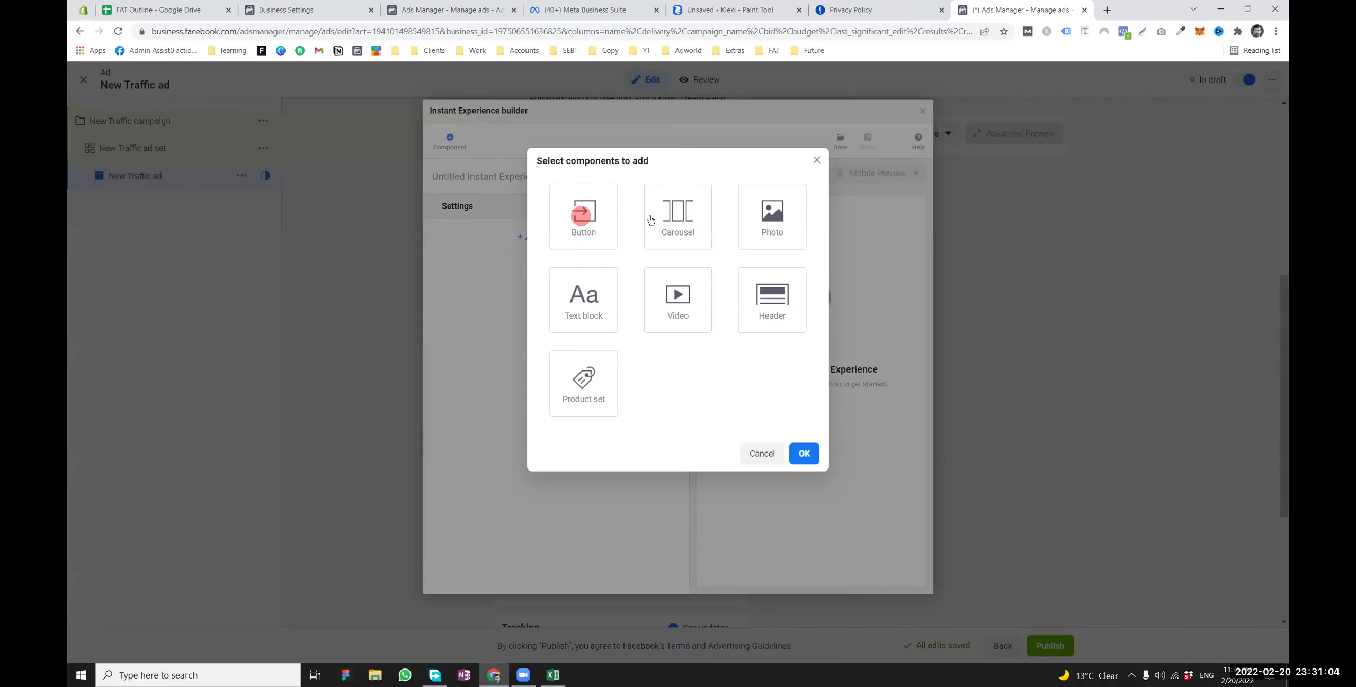
pyautogui.click(761, 228)
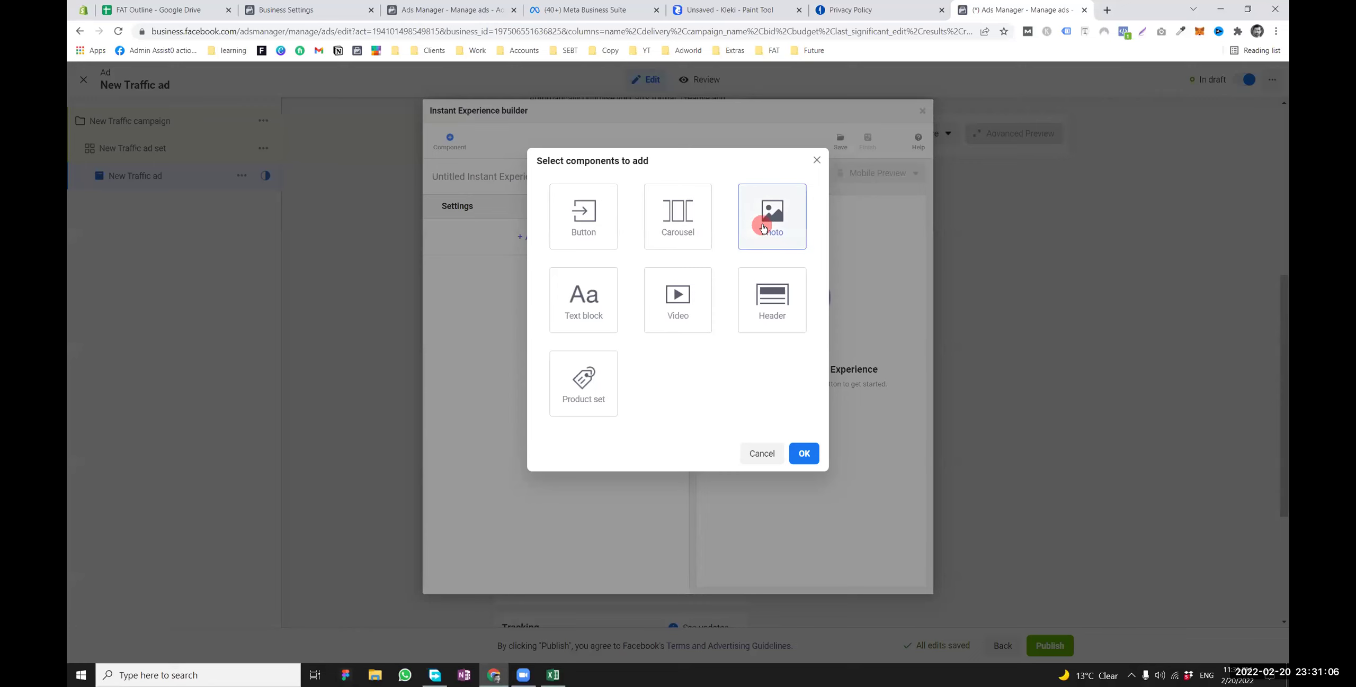
pyautogui.click(813, 457)
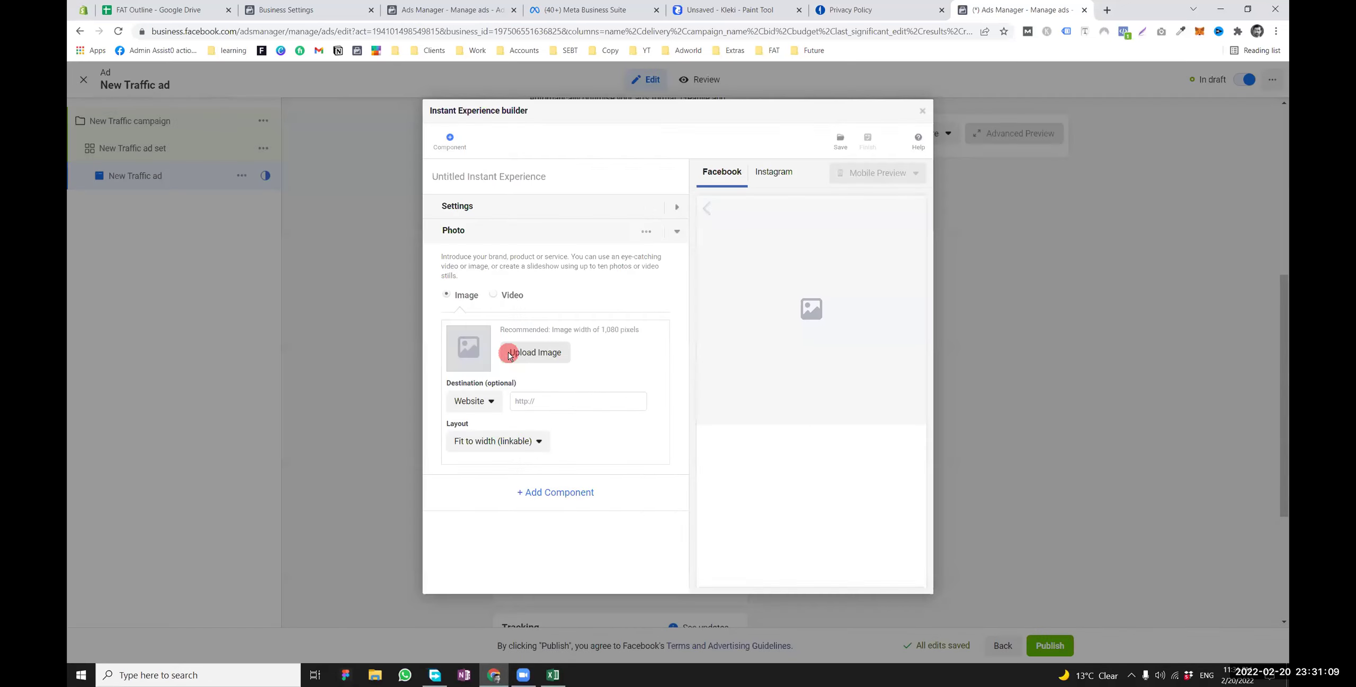
# Set the Photo component's image to the 1080 × 1080 account image 1.png_105 and look through its layout options
pyautogui.click(529, 348)
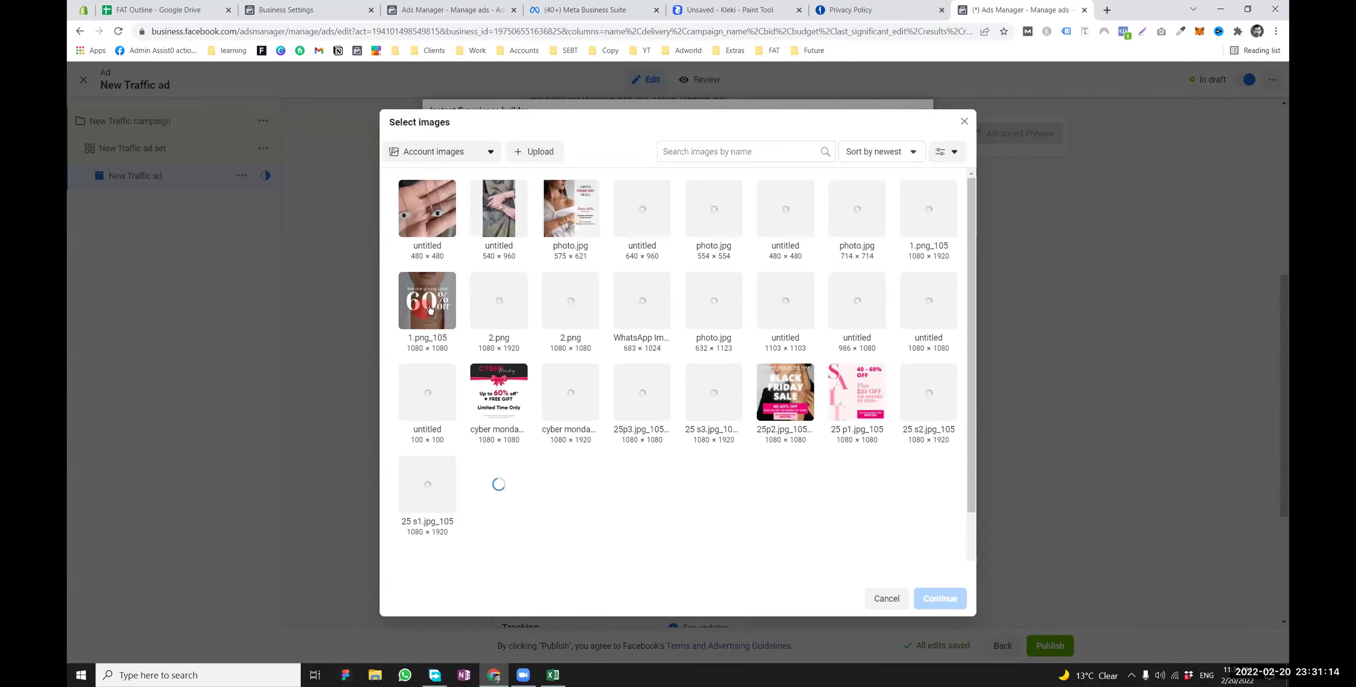
pyautogui.click(429, 310)
pyautogui.click(940, 598)
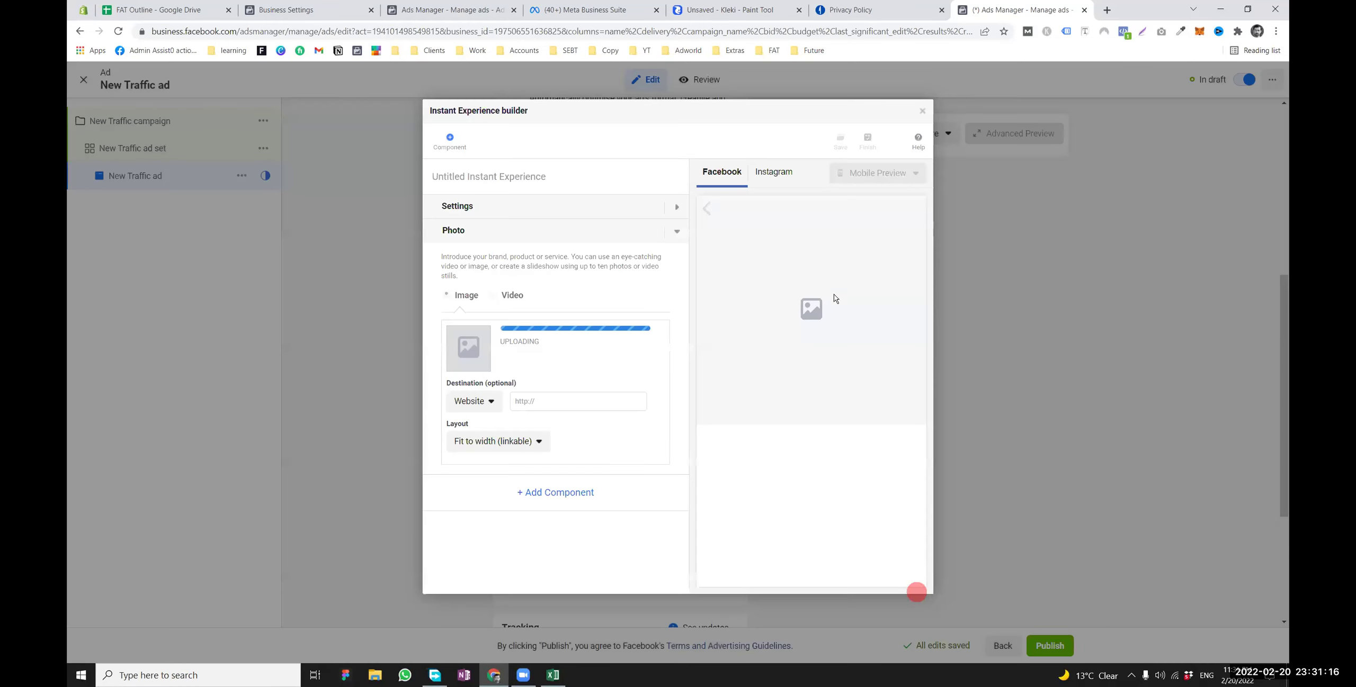
pyautogui.click(511, 439)
pyautogui.click(568, 392)
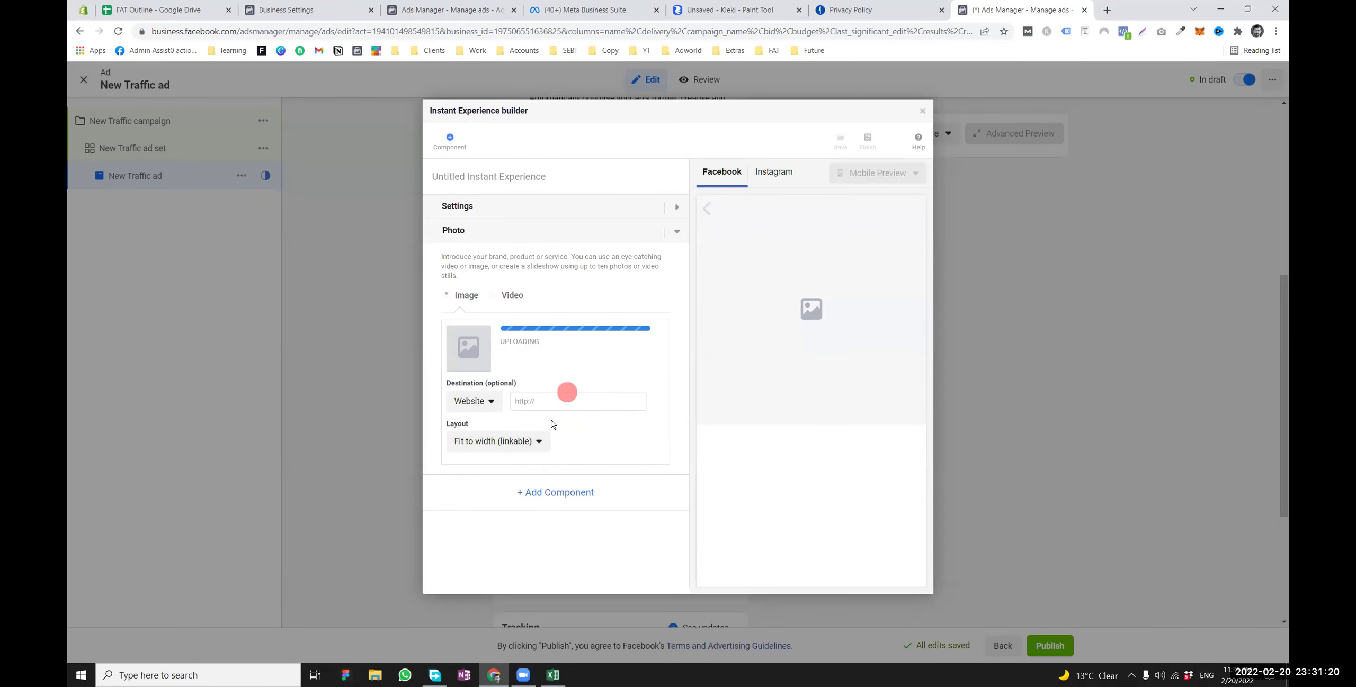
pyautogui.click(522, 442)
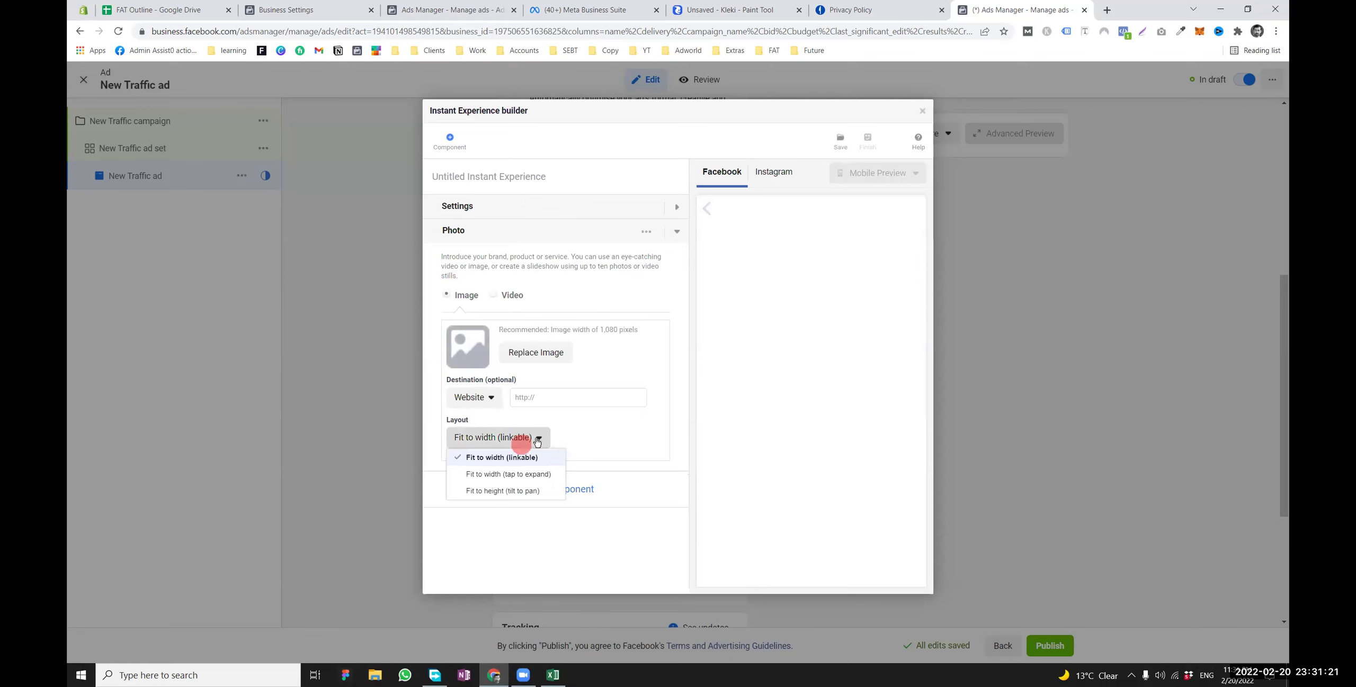
pyautogui.click(608, 428)
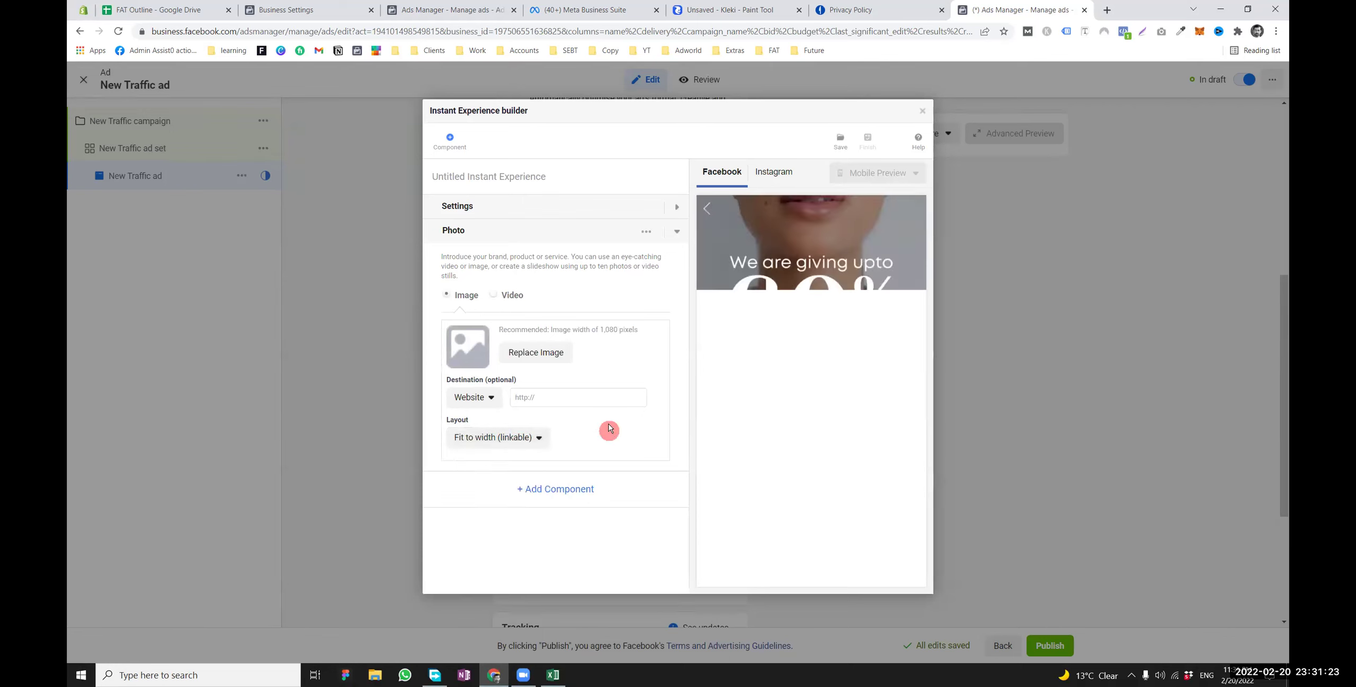
pyautogui.click(552, 398)
# Add a Button component below the photo and label it "ikopjp;kl;'"
pyautogui.click(564, 492)
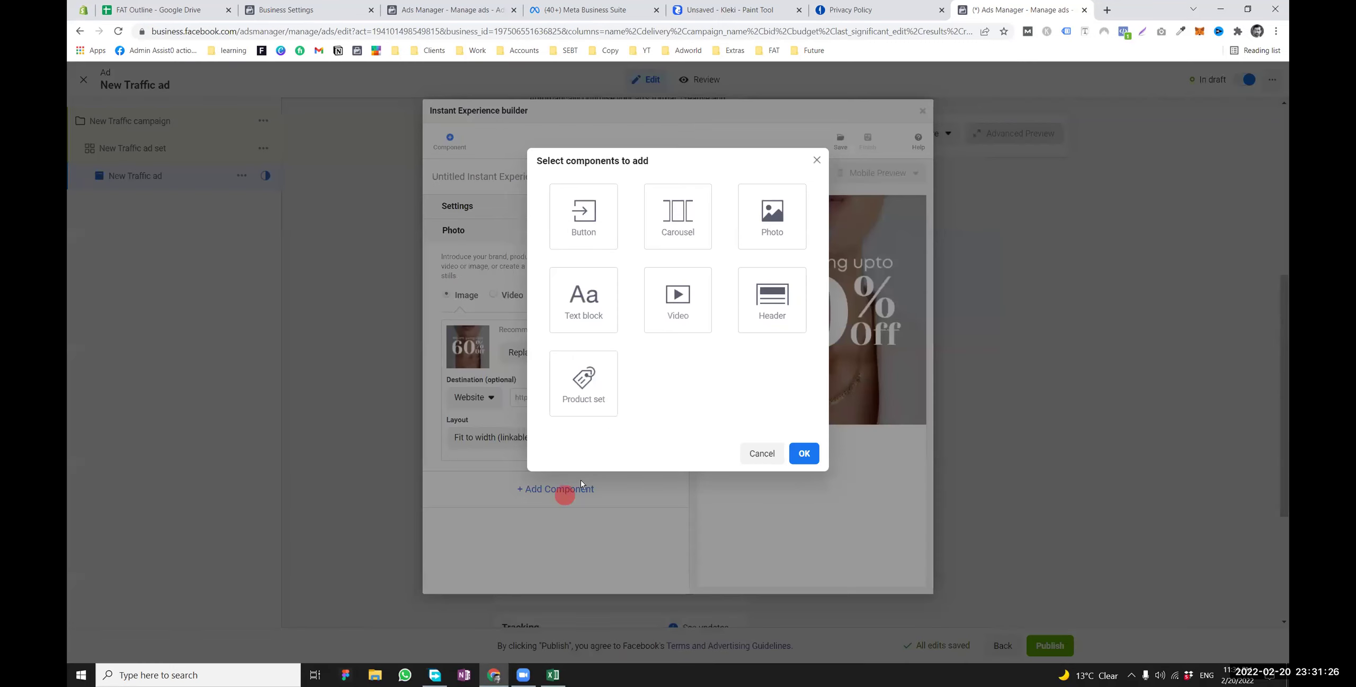
pyautogui.click(592, 217)
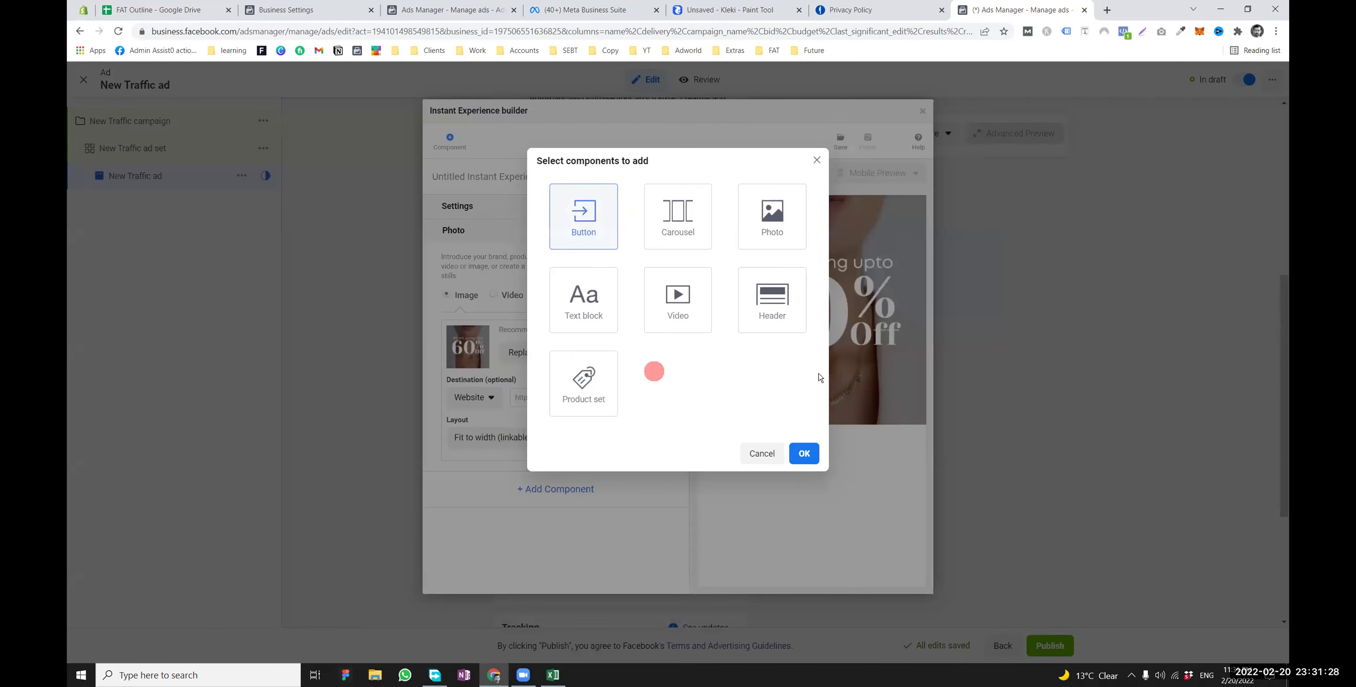
pyautogui.click(804, 453)
pyautogui.scroll(-3, 535, 455)
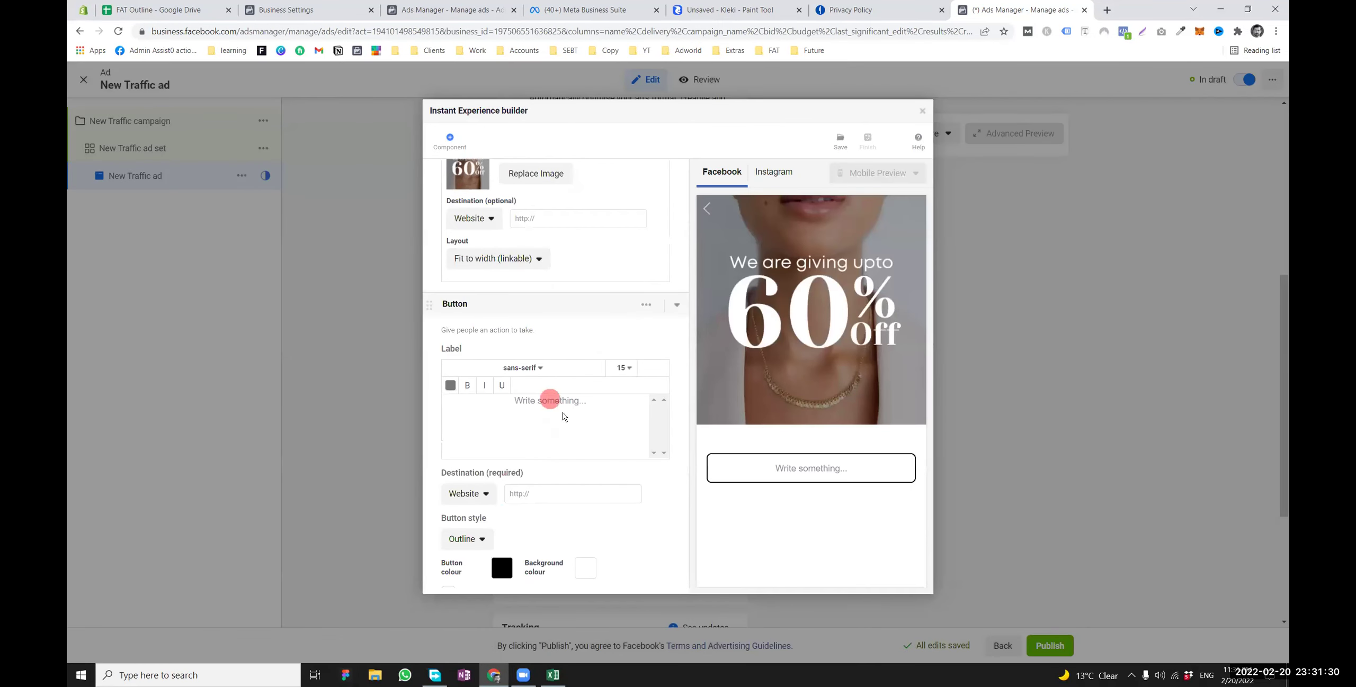
pyautogui.scroll(-1, 564, 403)
pyautogui.click(541, 387)
pyautogui.write("ikopjp;kl;'")
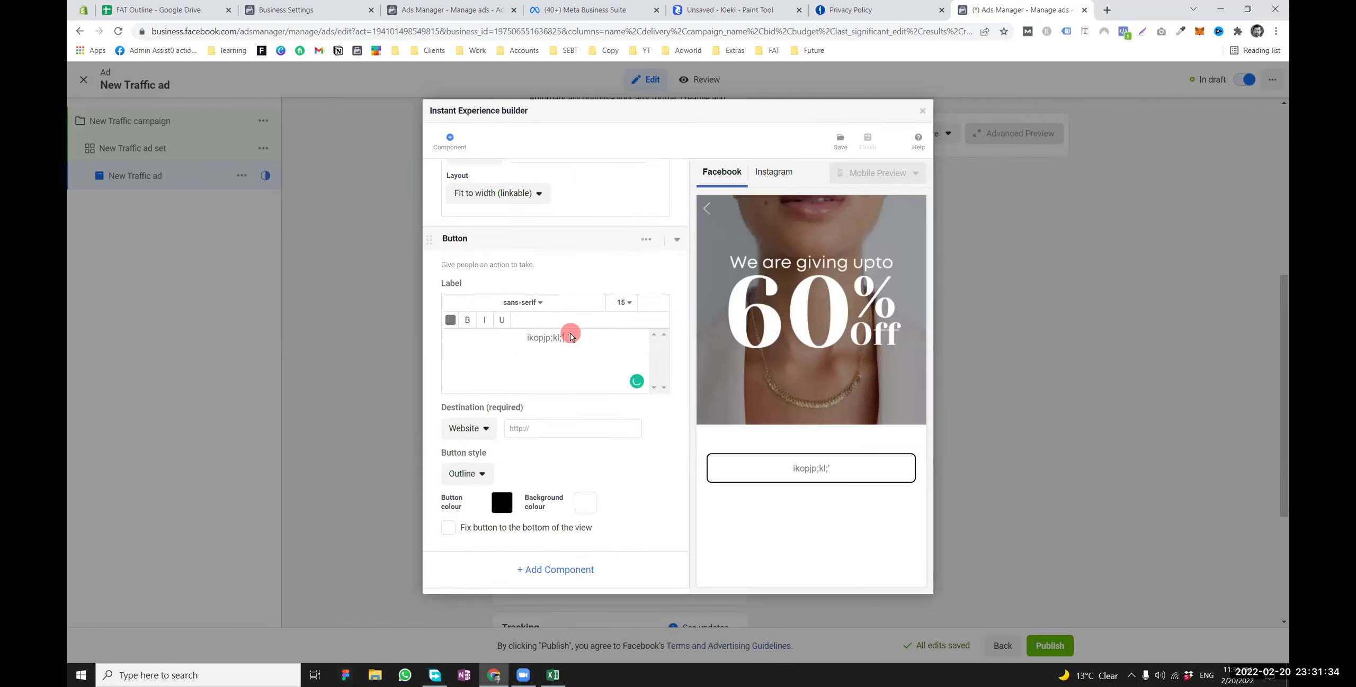
# Check the button's label formatting, destination and colour settings, and the component types that could be added below it
pyautogui.moveTo(581, 338); pyautogui.dragTo(514, 322)
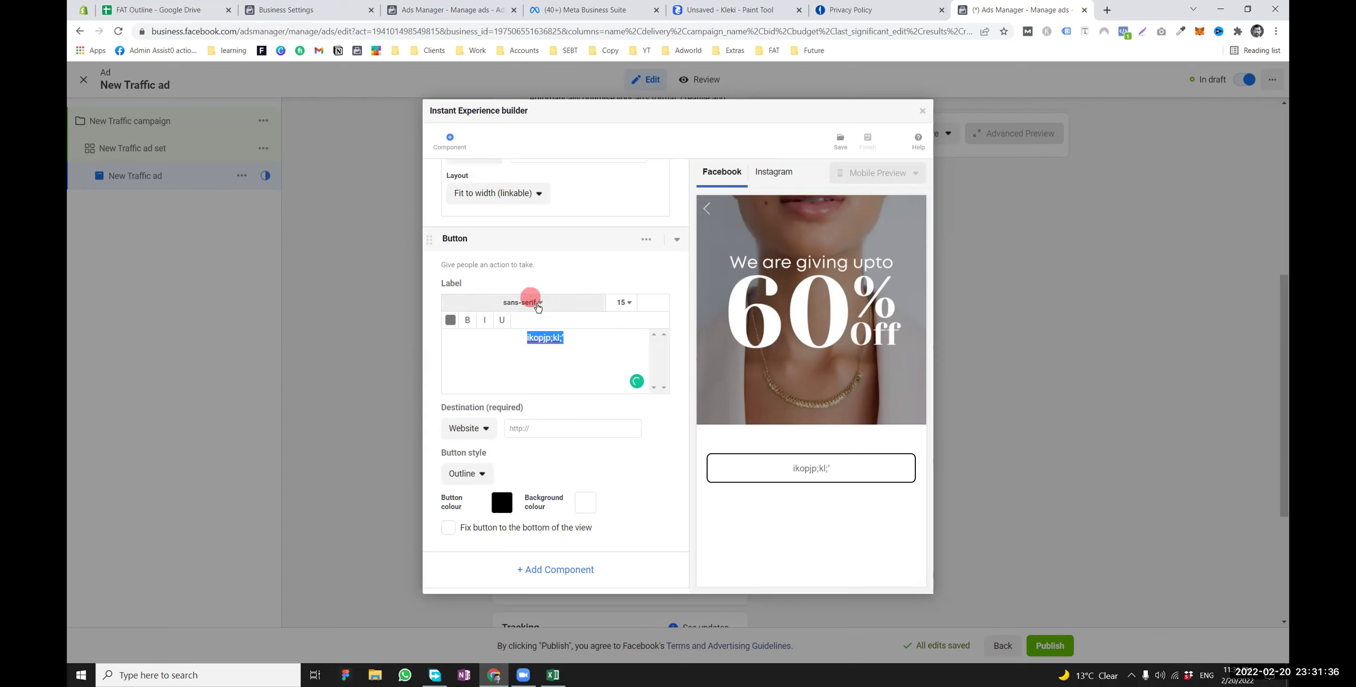
pyautogui.click(525, 428)
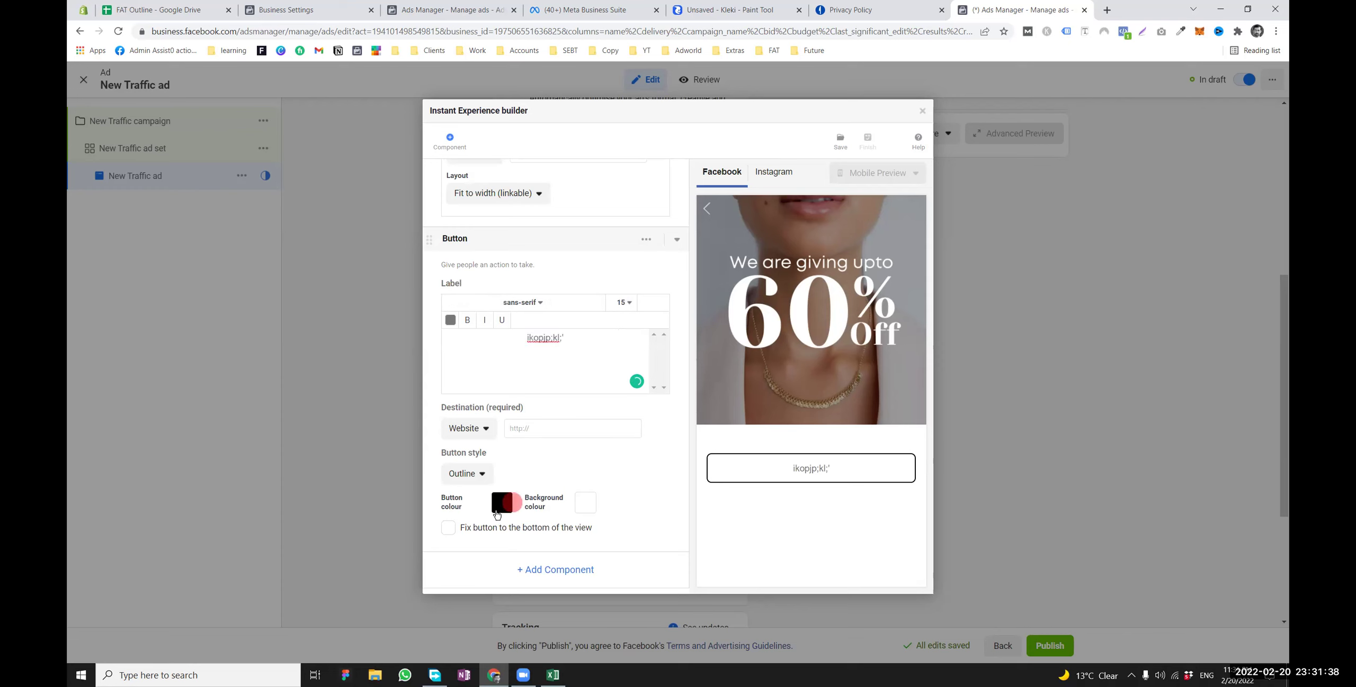
pyautogui.click(501, 506)
pyautogui.click(501, 506)
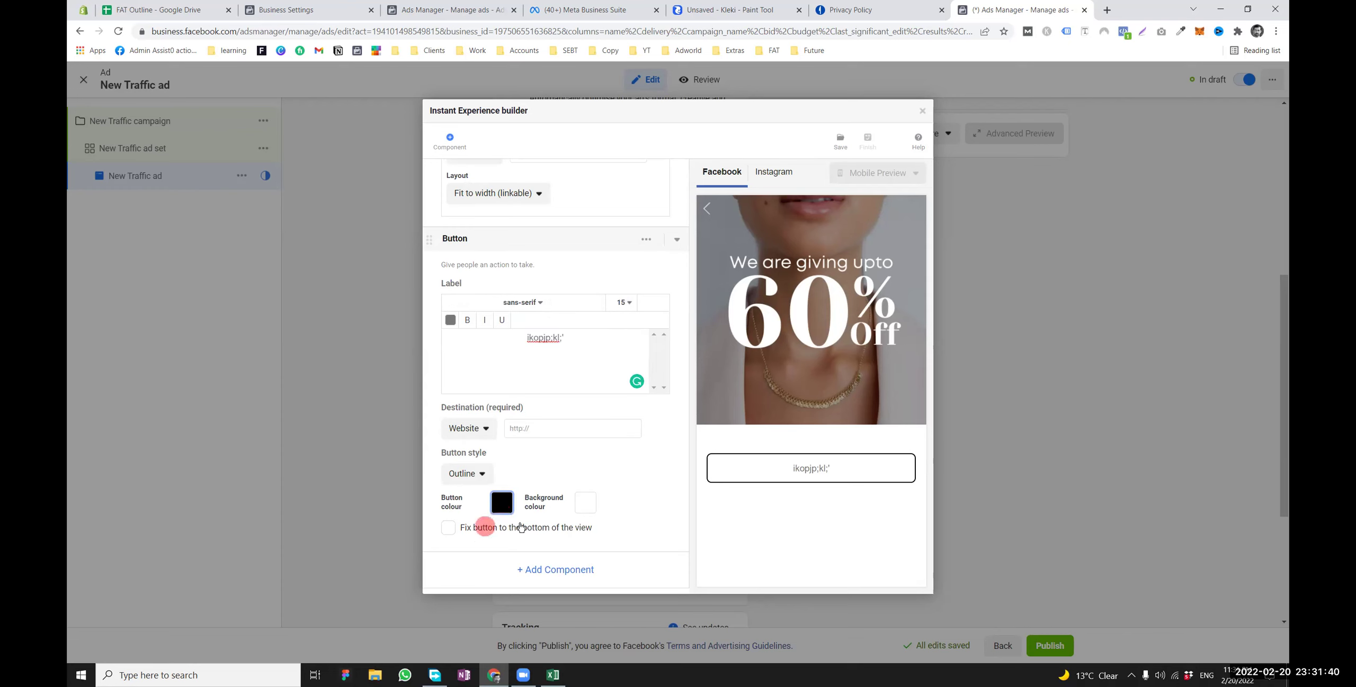
pyautogui.click(751, 516)
pyautogui.click(563, 569)
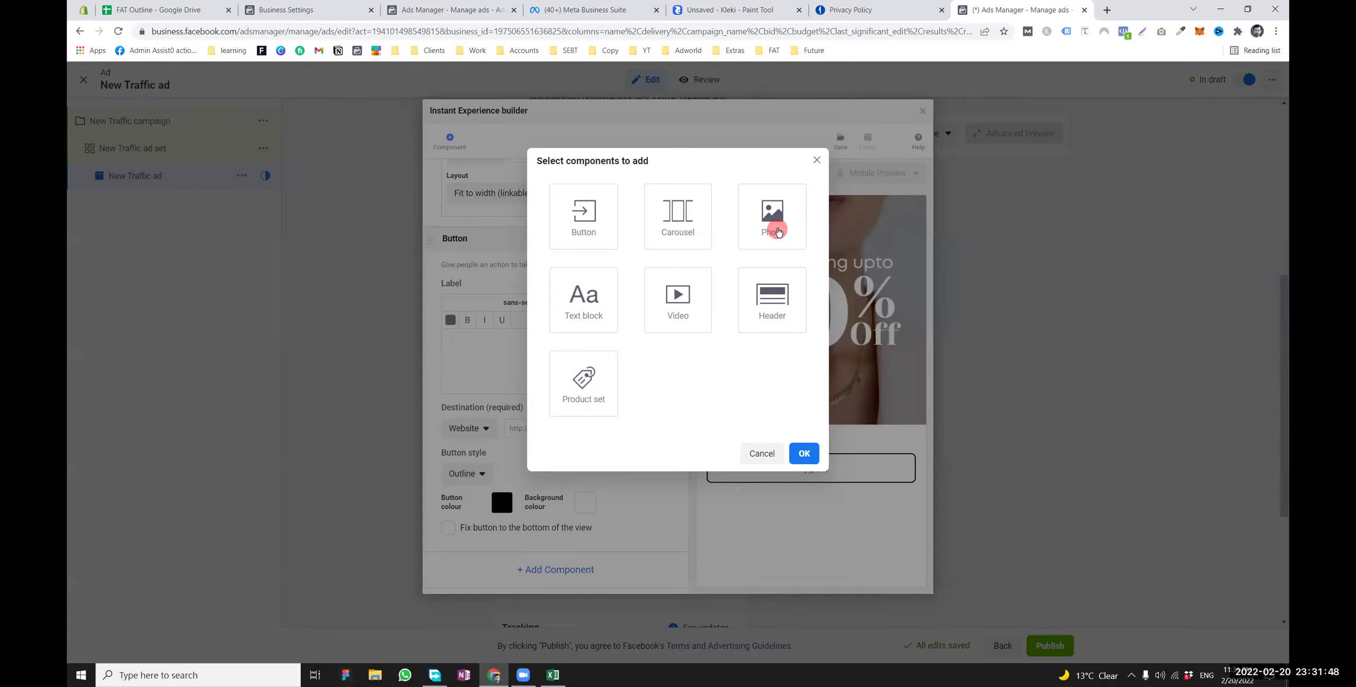
pyautogui.click(764, 451)
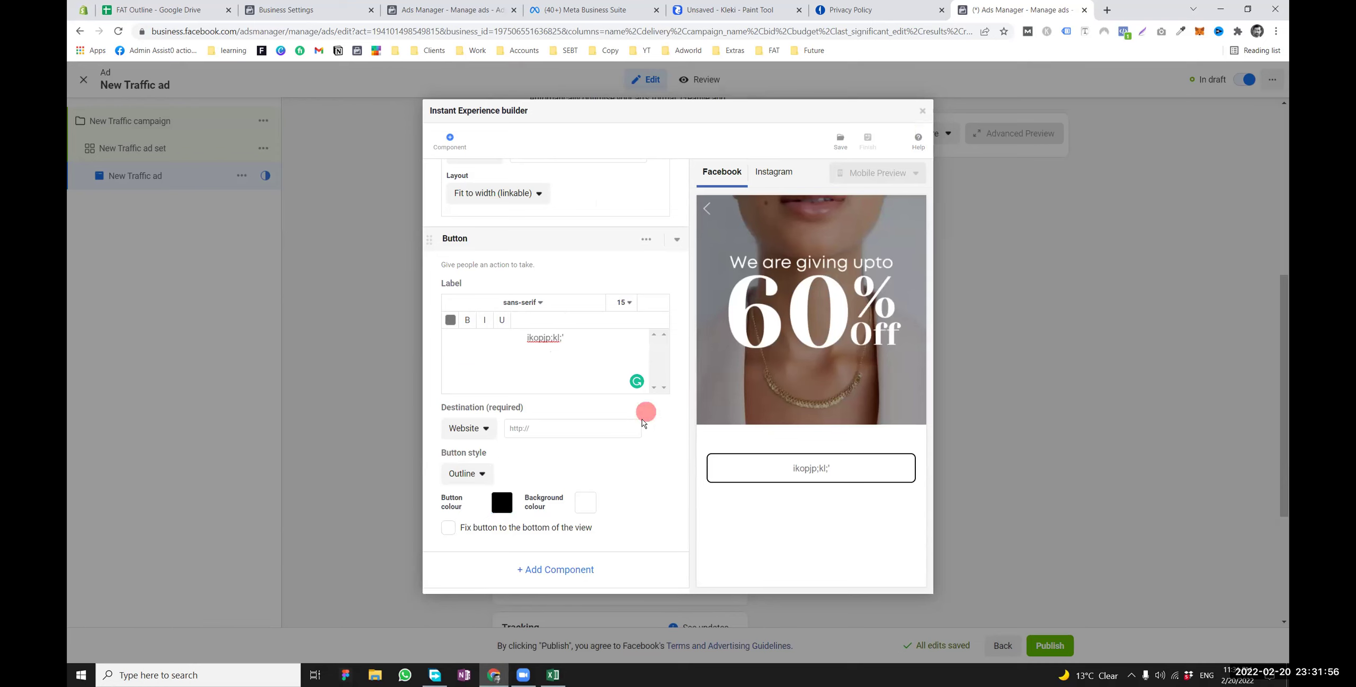
# Try the Dark theme for the Instant Experience and set it back to Light
pyautogui.scroll(5, 641, 418)
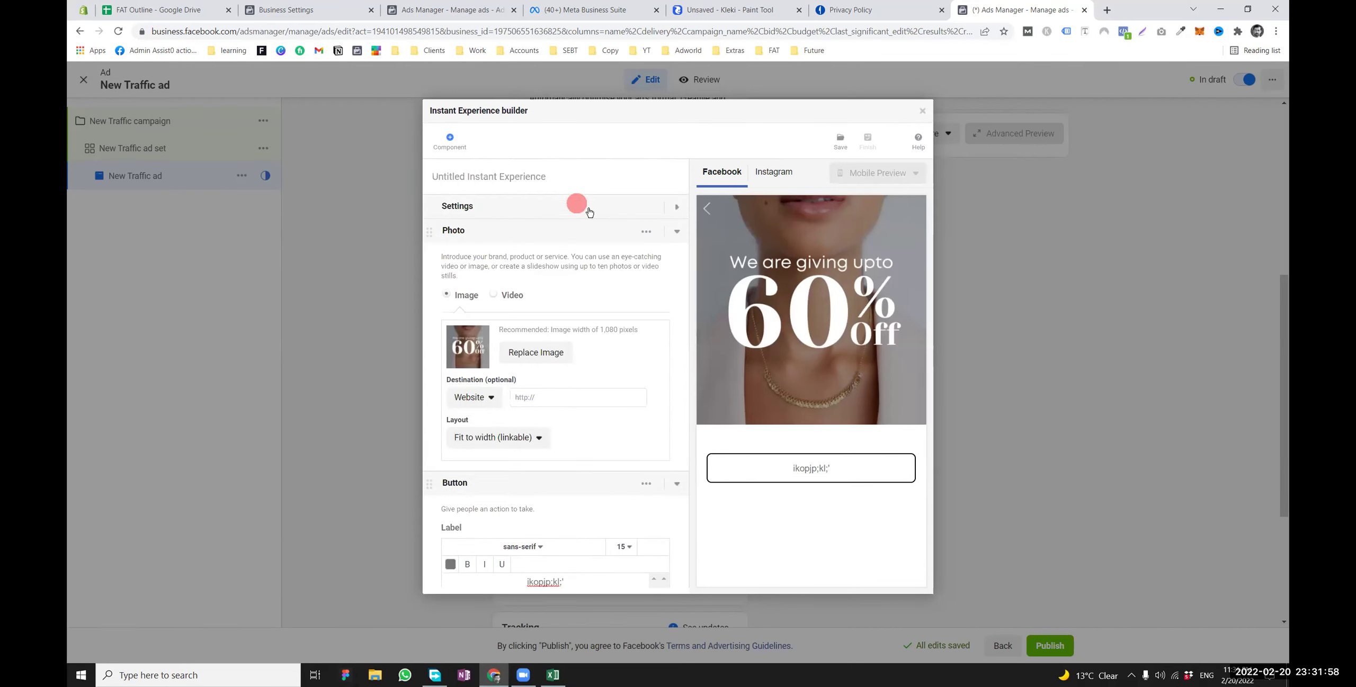
pyautogui.click(578, 206)
pyautogui.click(493, 260)
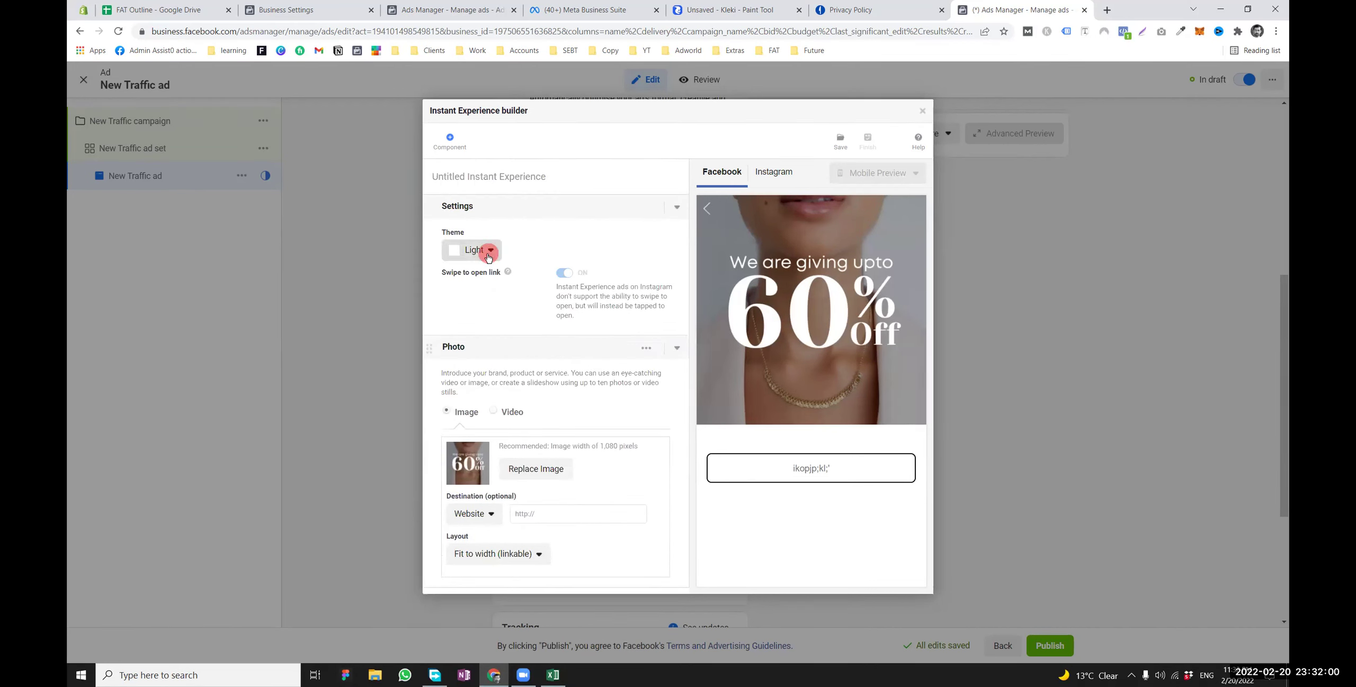
pyautogui.click(479, 292)
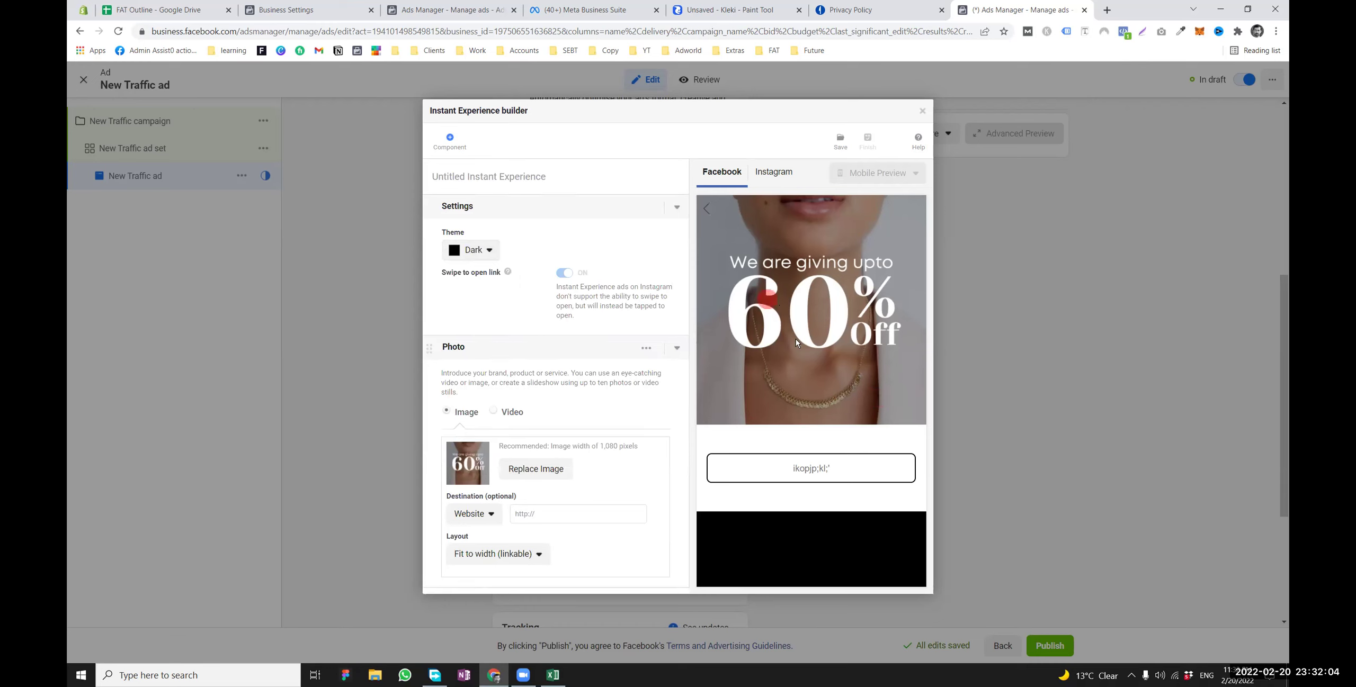
pyautogui.click(476, 250)
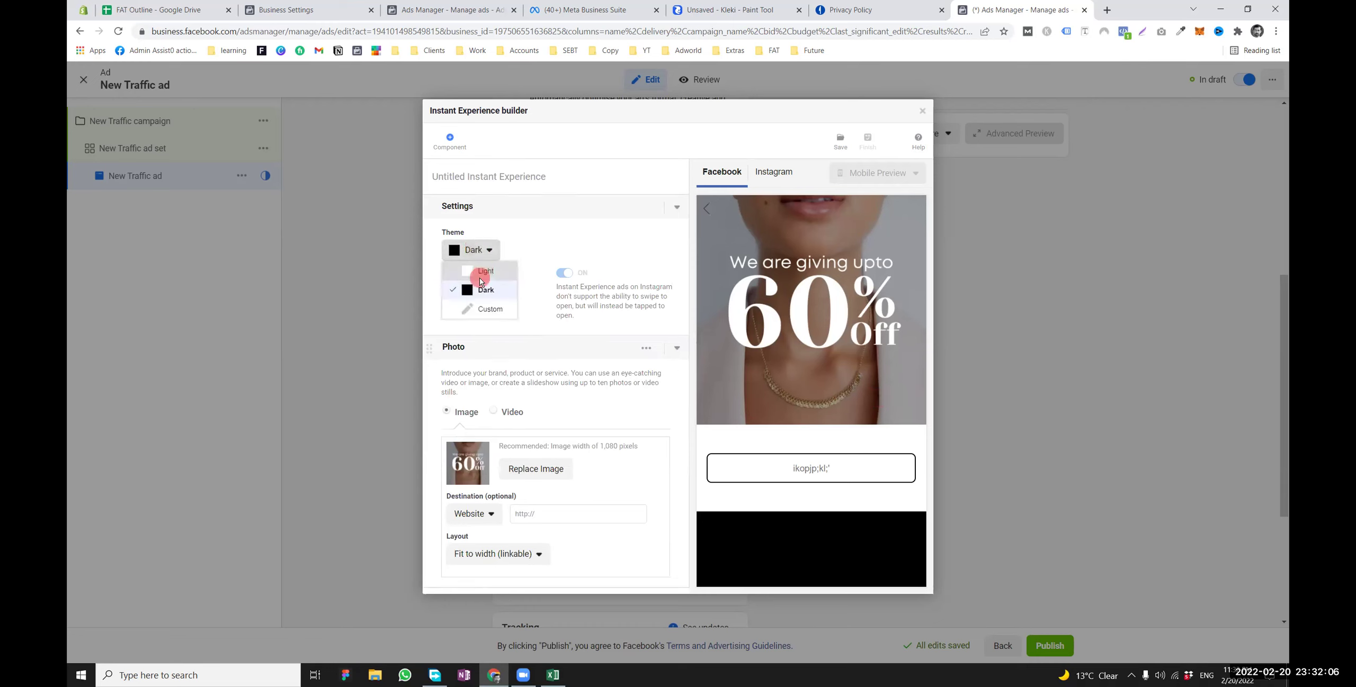
pyautogui.click(504, 276)
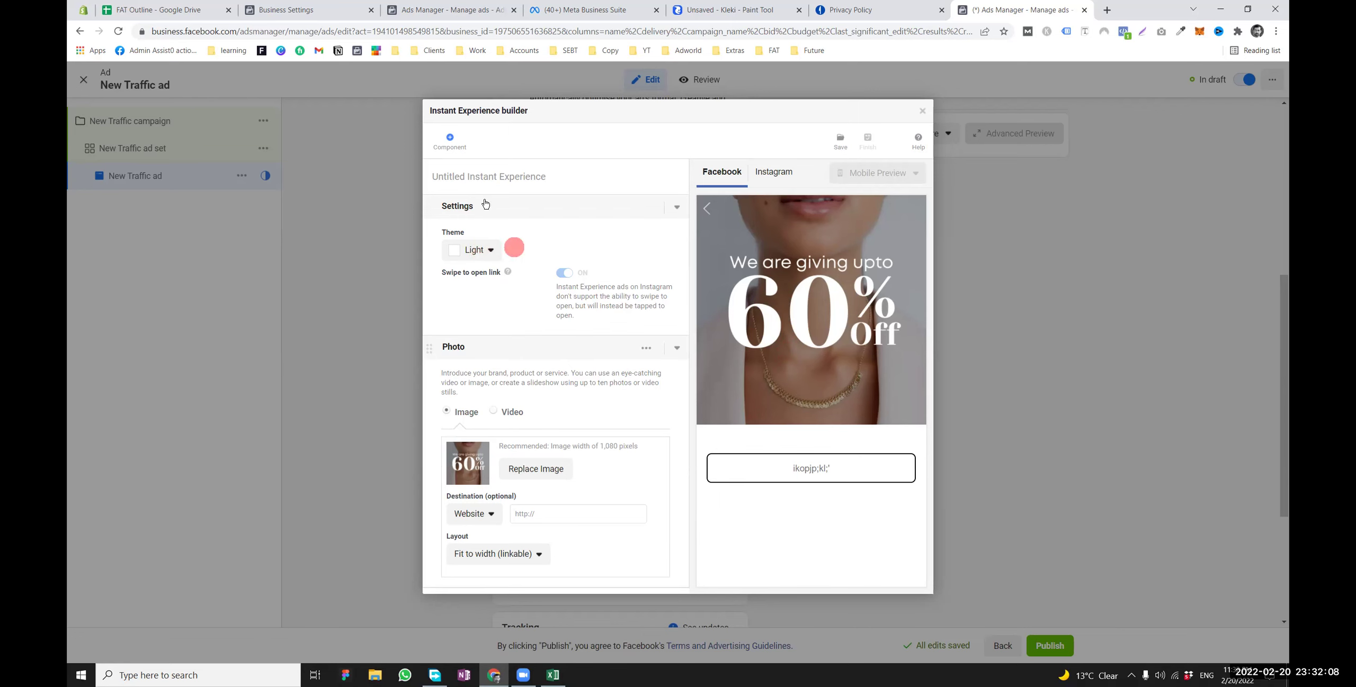
# Compare both ways of adding a component in the builder, leaving without adding one
pyautogui.scroll(-2, 567, 264)
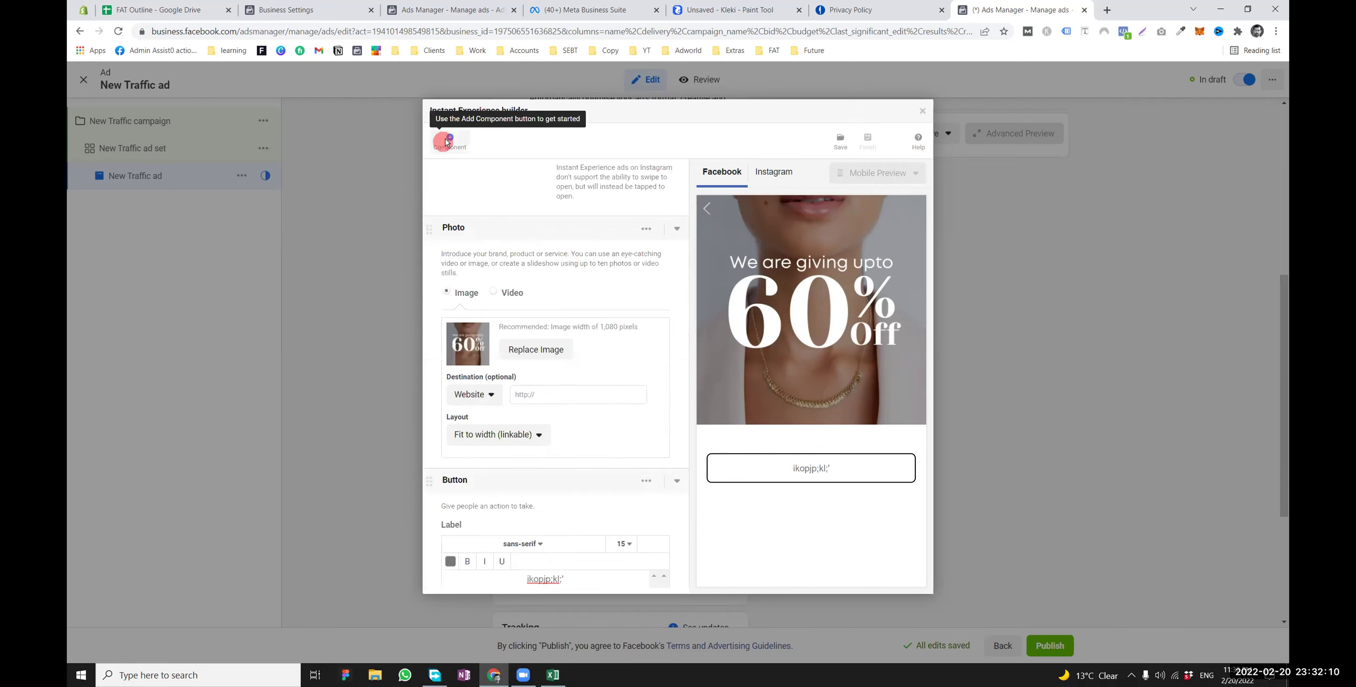
pyautogui.click(449, 139)
pyautogui.click(820, 161)
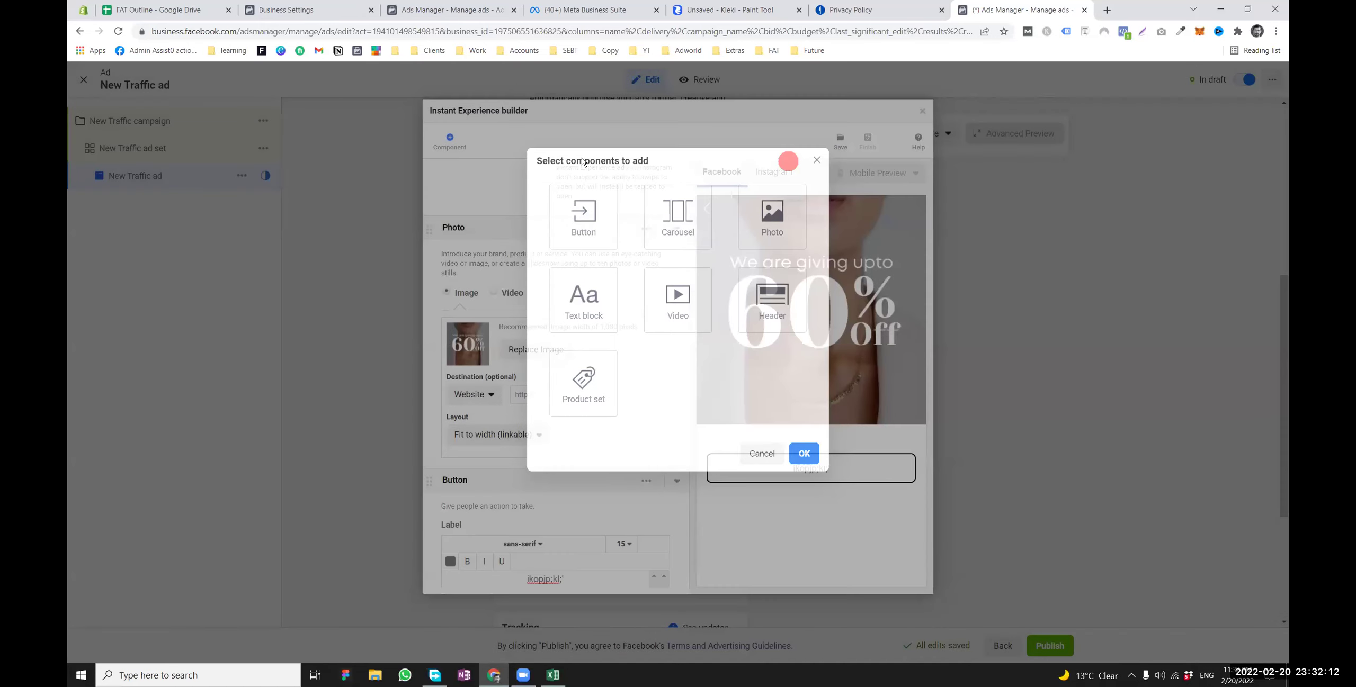
pyautogui.scroll(-4, 556, 332)
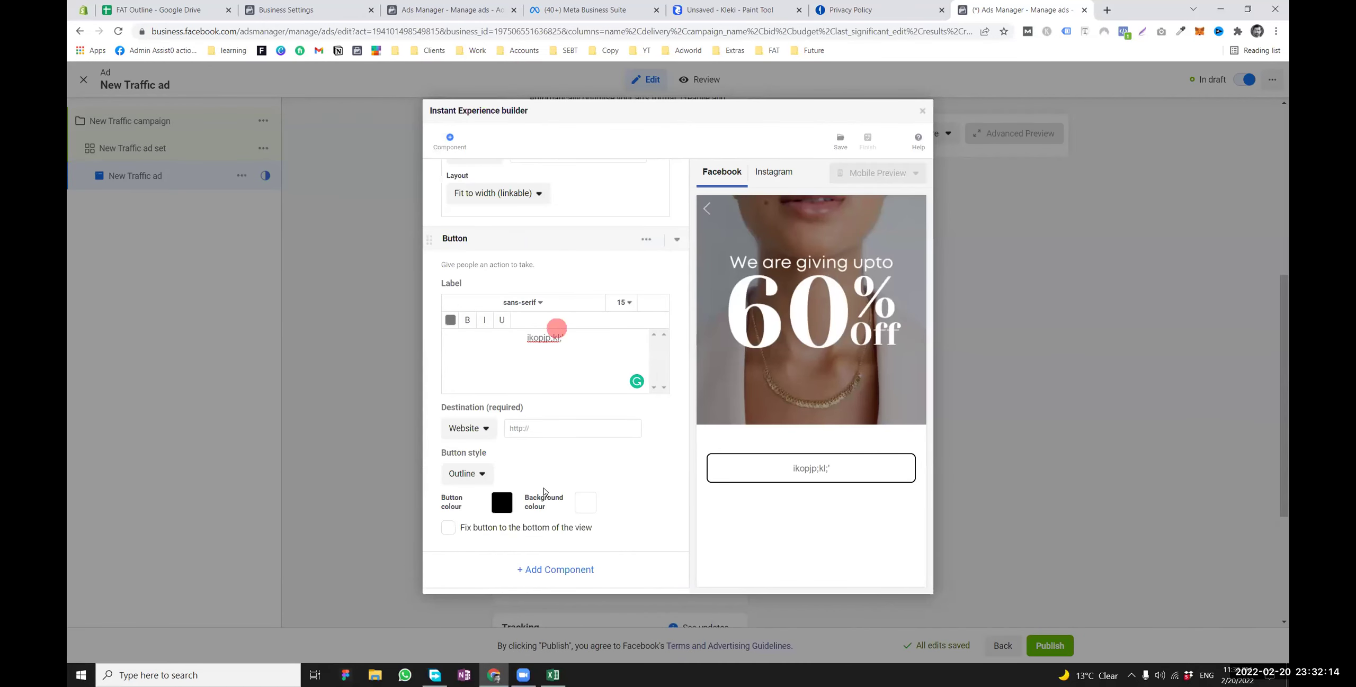
pyautogui.click(563, 573)
pyautogui.click(755, 450)
# Collapse the existing components, add a second Photo component and move it above the Button component
pyautogui.scroll(2, 609, 412)
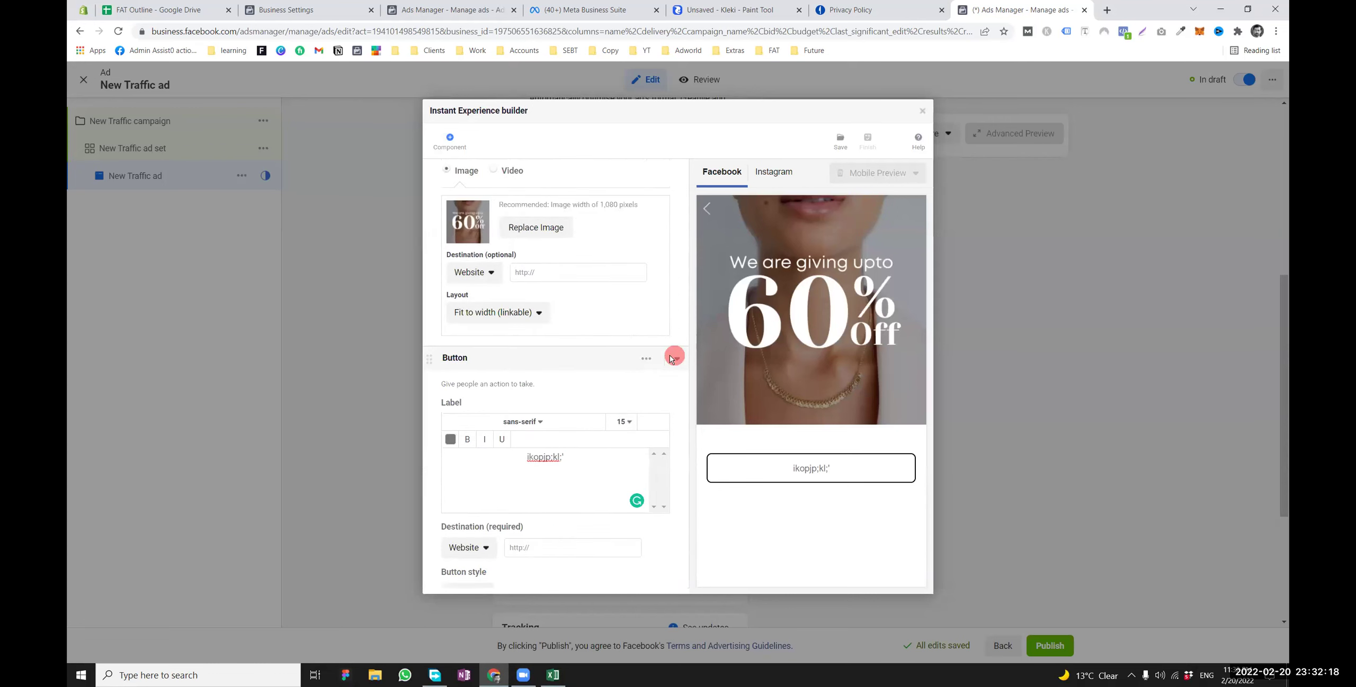
pyautogui.click(674, 358)
pyautogui.click(673, 350)
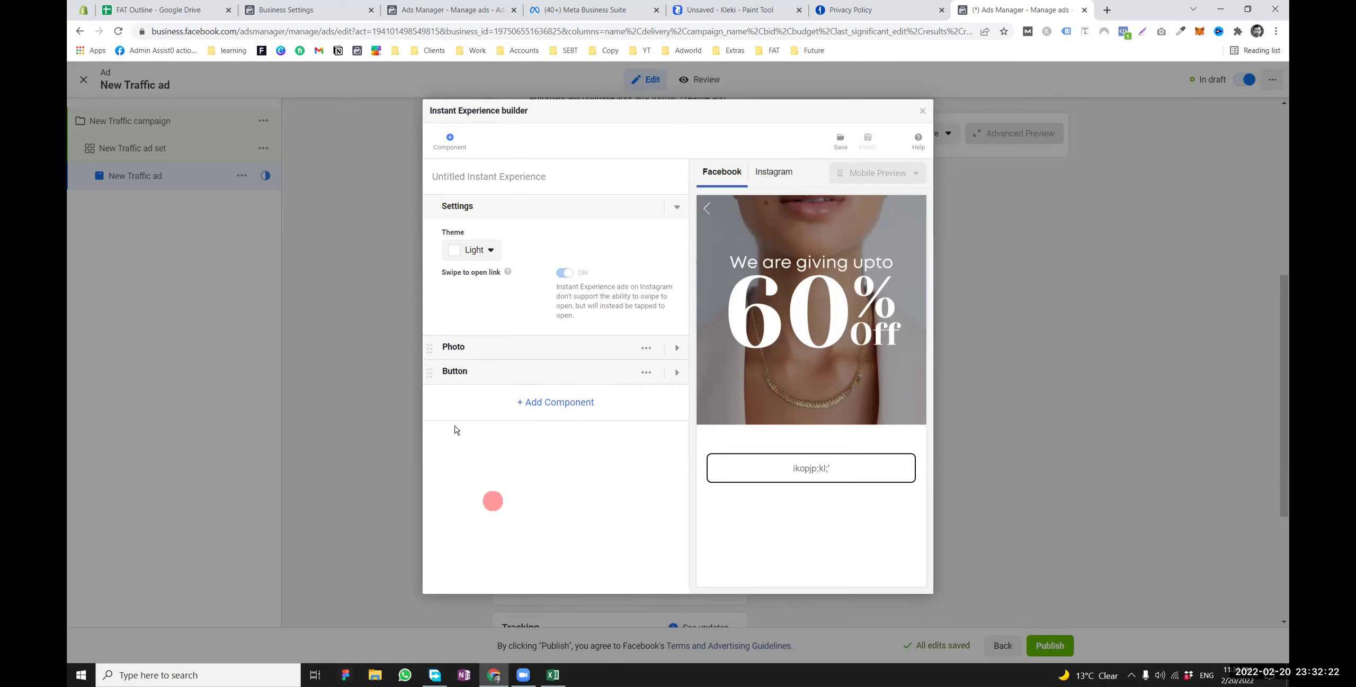
pyautogui.click(548, 404)
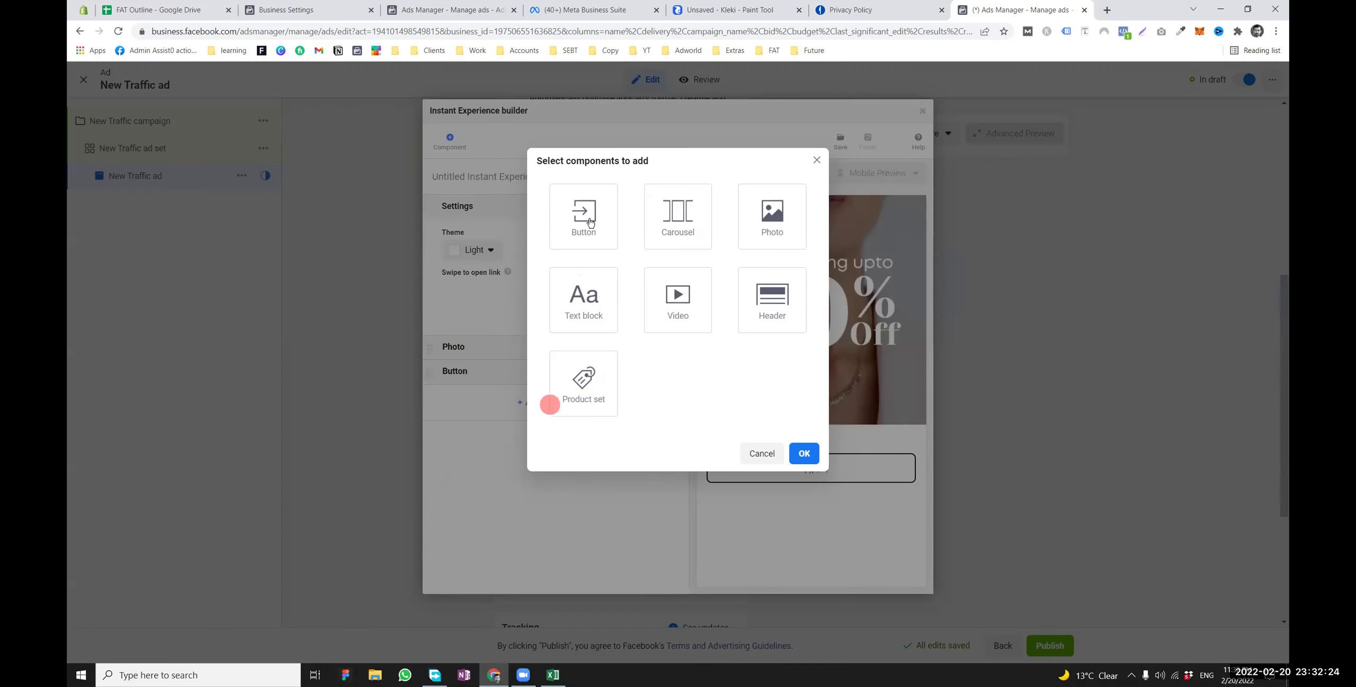
pyautogui.click(748, 218)
pyautogui.click(803, 454)
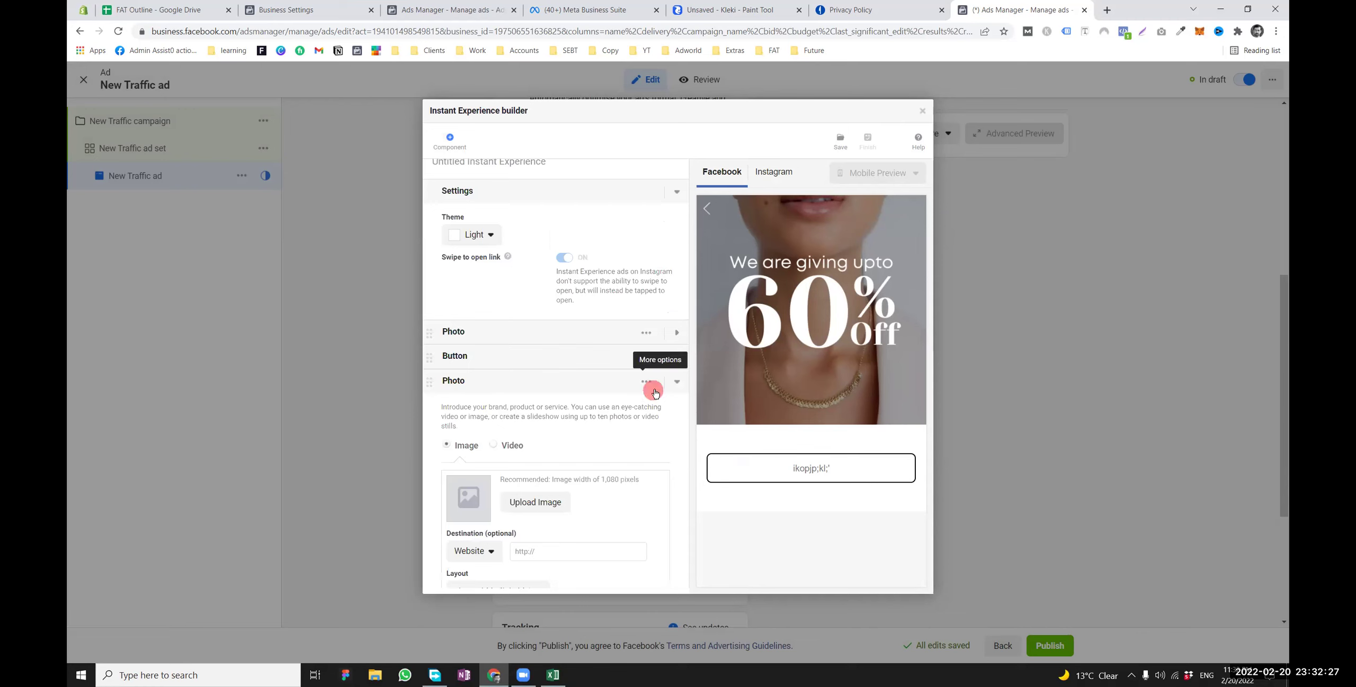
pyautogui.click(673, 388)
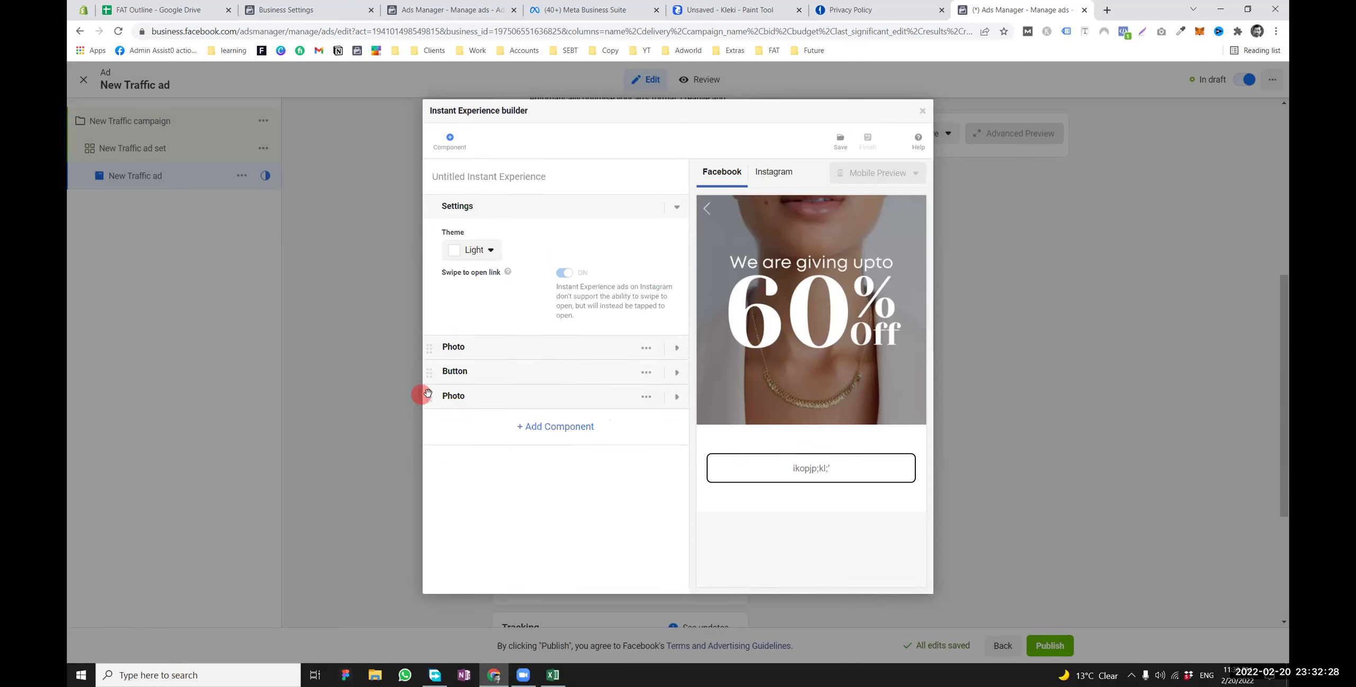
pyautogui.moveTo(430, 401); pyautogui.dragTo(440, 374)
# Close the Instant Experience builder, discard the unsaved changes and return to the beginning of the ad setup
pyautogui.click(839, 140)
pyautogui.click(922, 111)
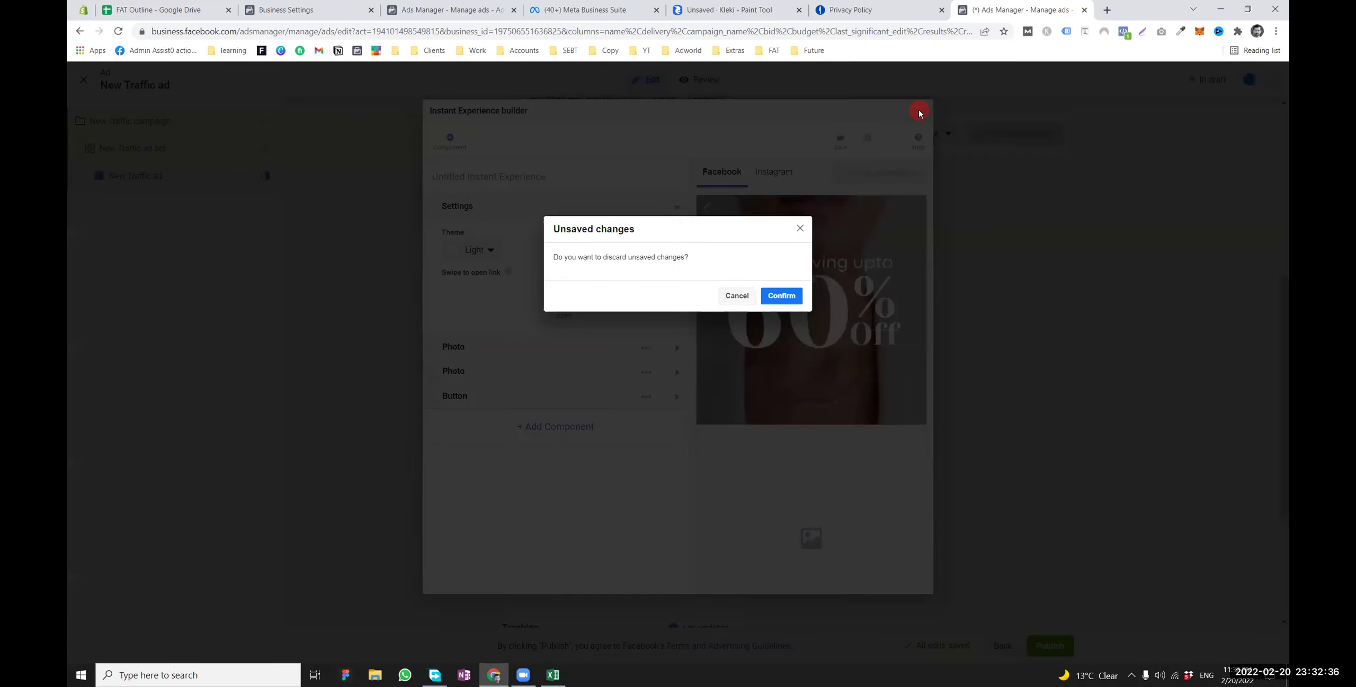
pyautogui.click(779, 296)
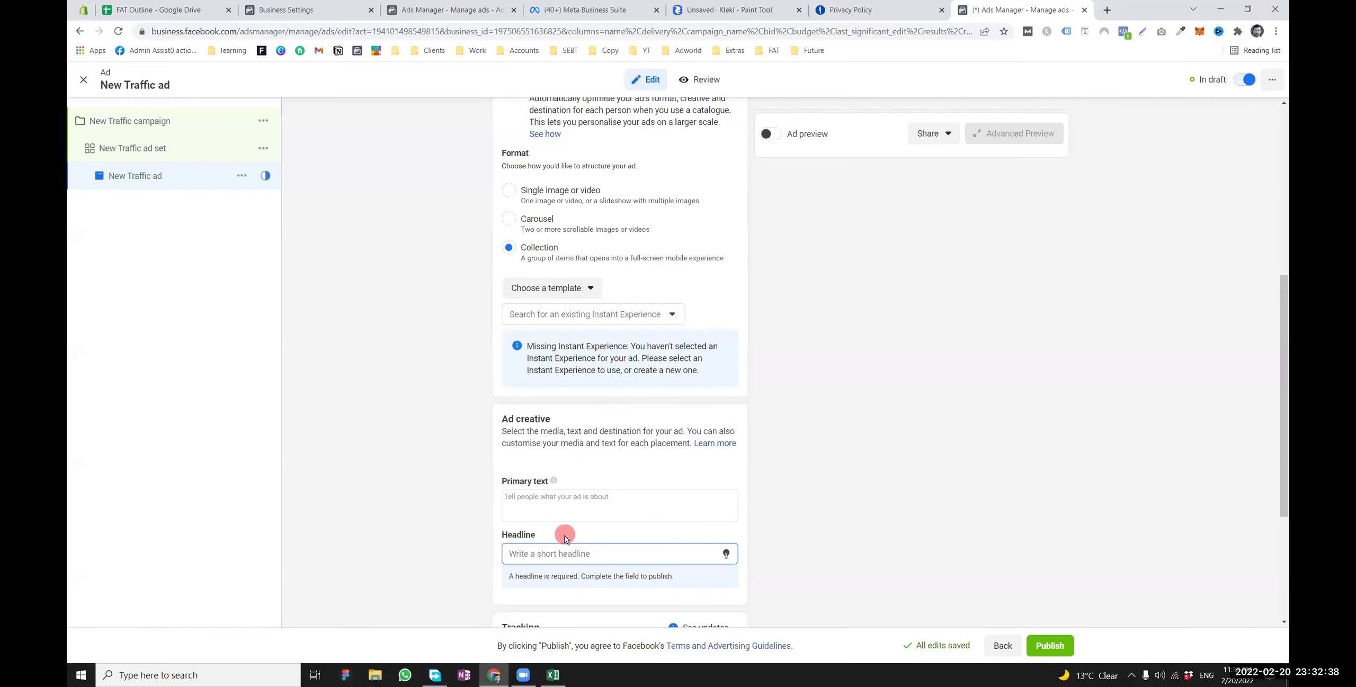
pyautogui.scroll(5, 778, 478)
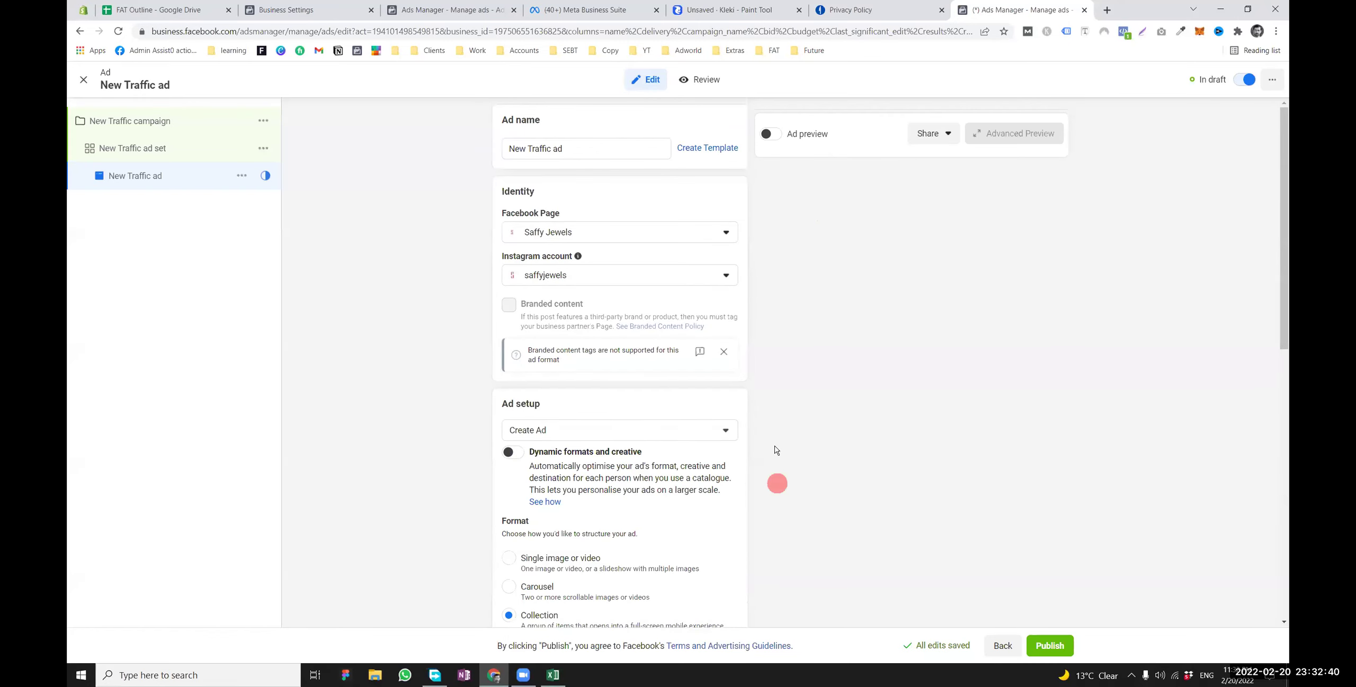
# Turn on the ad preview and look over the collection ad's format and creative settings
pyautogui.click(774, 139)
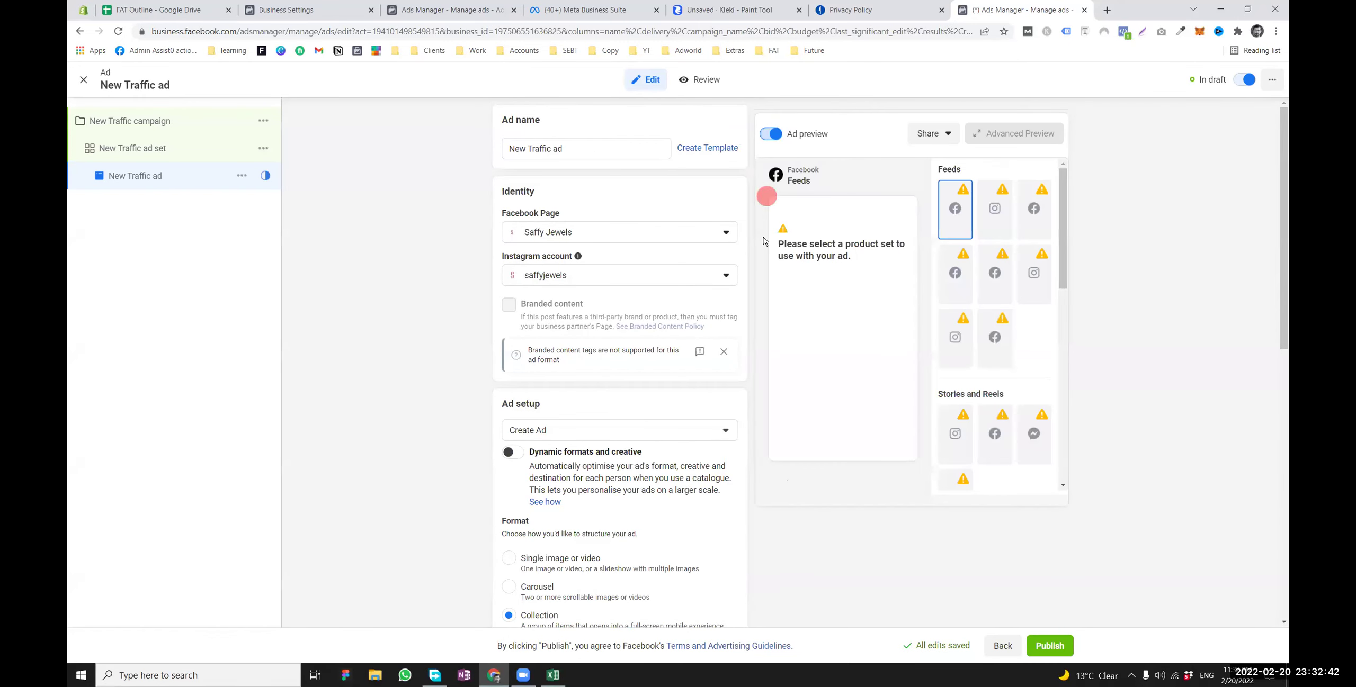
pyautogui.scroll(-4, 651, 362)
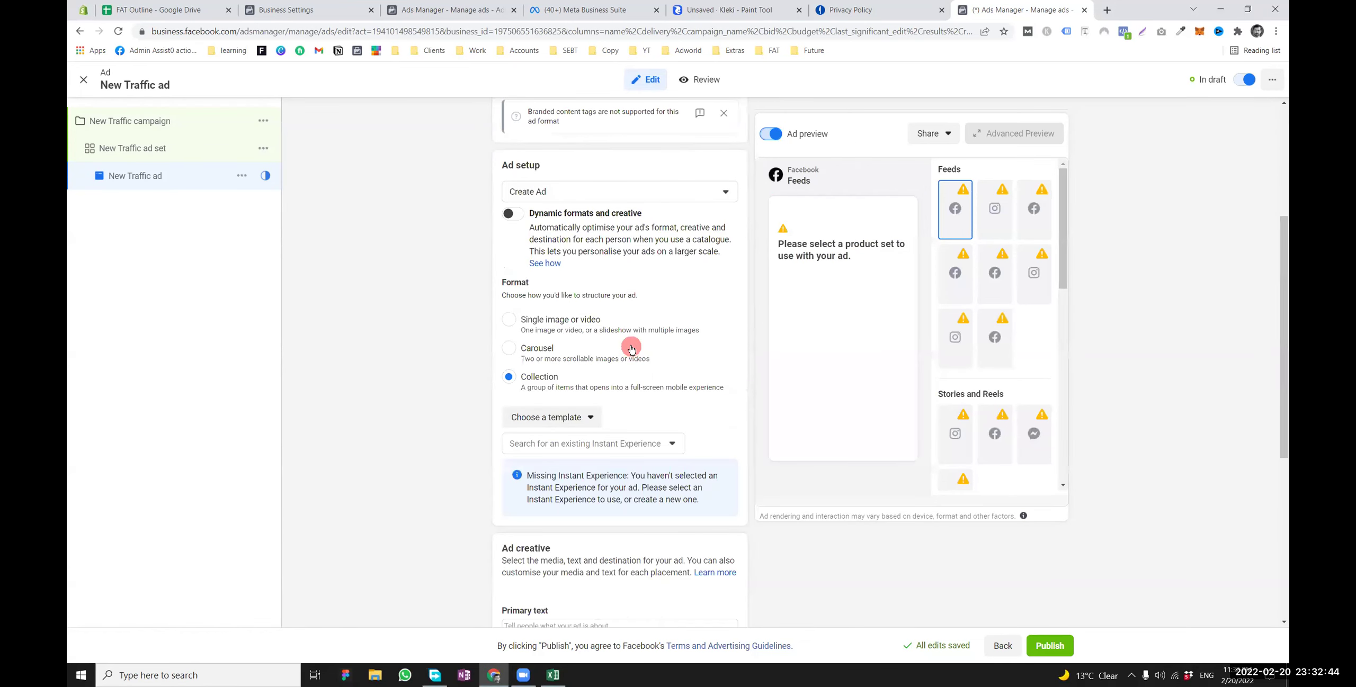
pyautogui.scroll(-6, 631, 350)
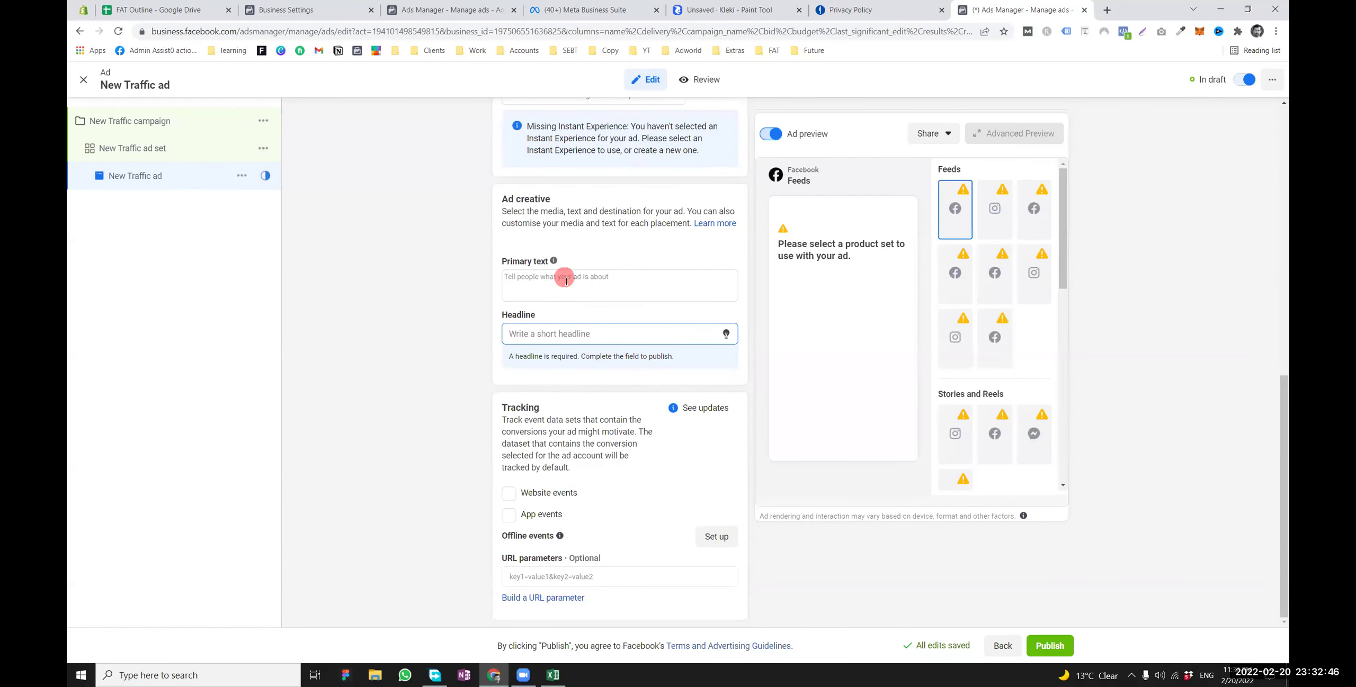
pyautogui.scroll(6, 565, 281)
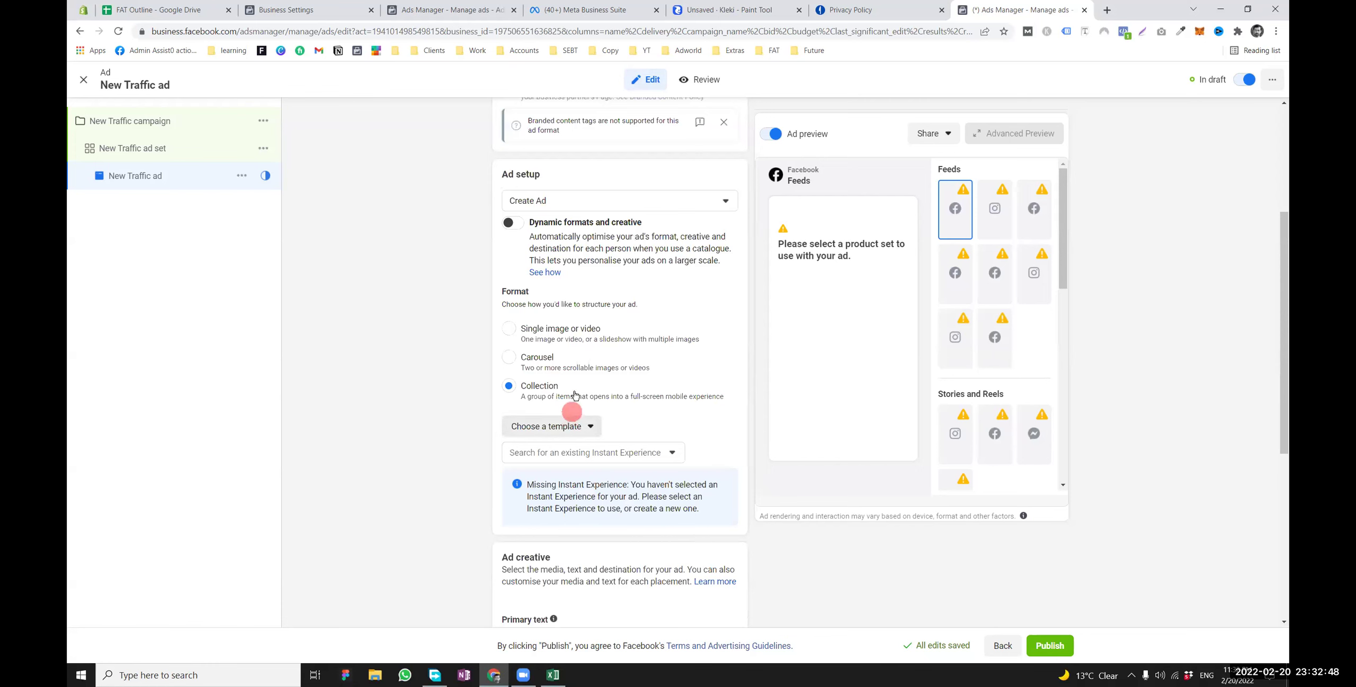
# Try the Storefront template for the Instant Experience, collapse its Product and Fixed button sections, and discard the unsaved changes
pyautogui.click(575, 426)
pyautogui.moveTo(586, 322); pyautogui.dragTo(577, 229)
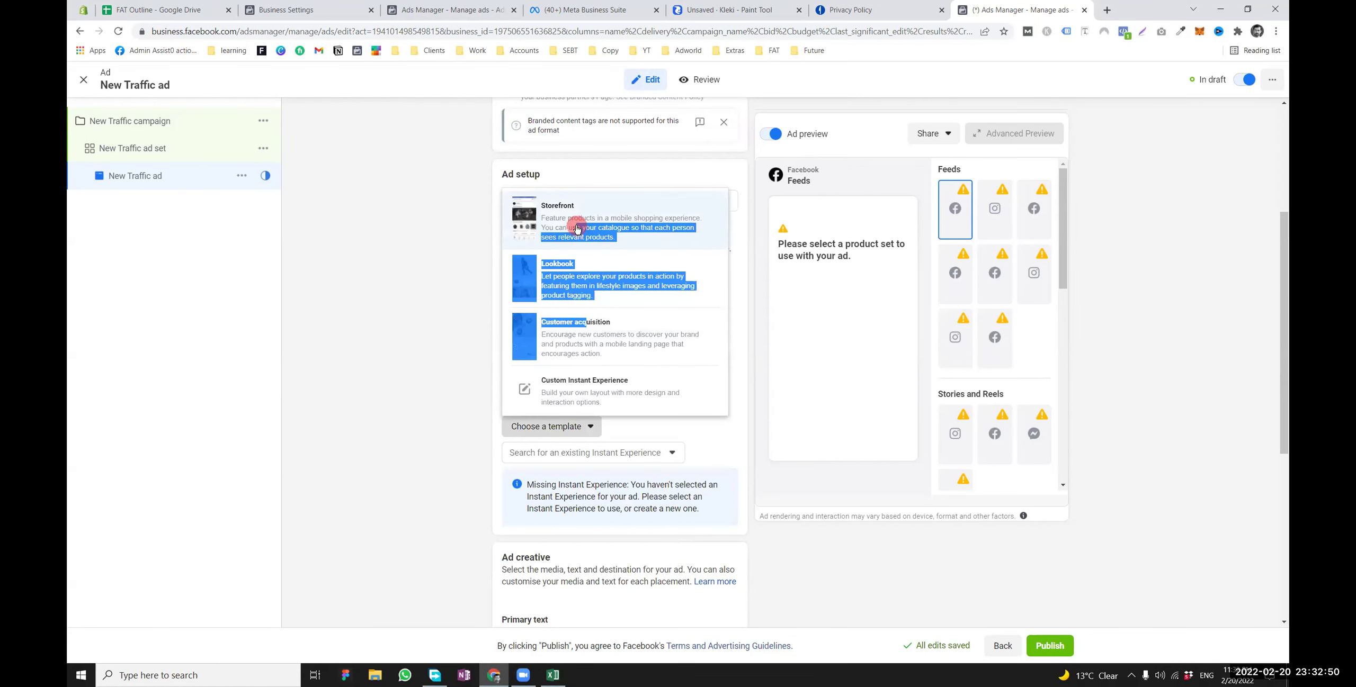
pyautogui.click(577, 225)
pyautogui.click(899, 594)
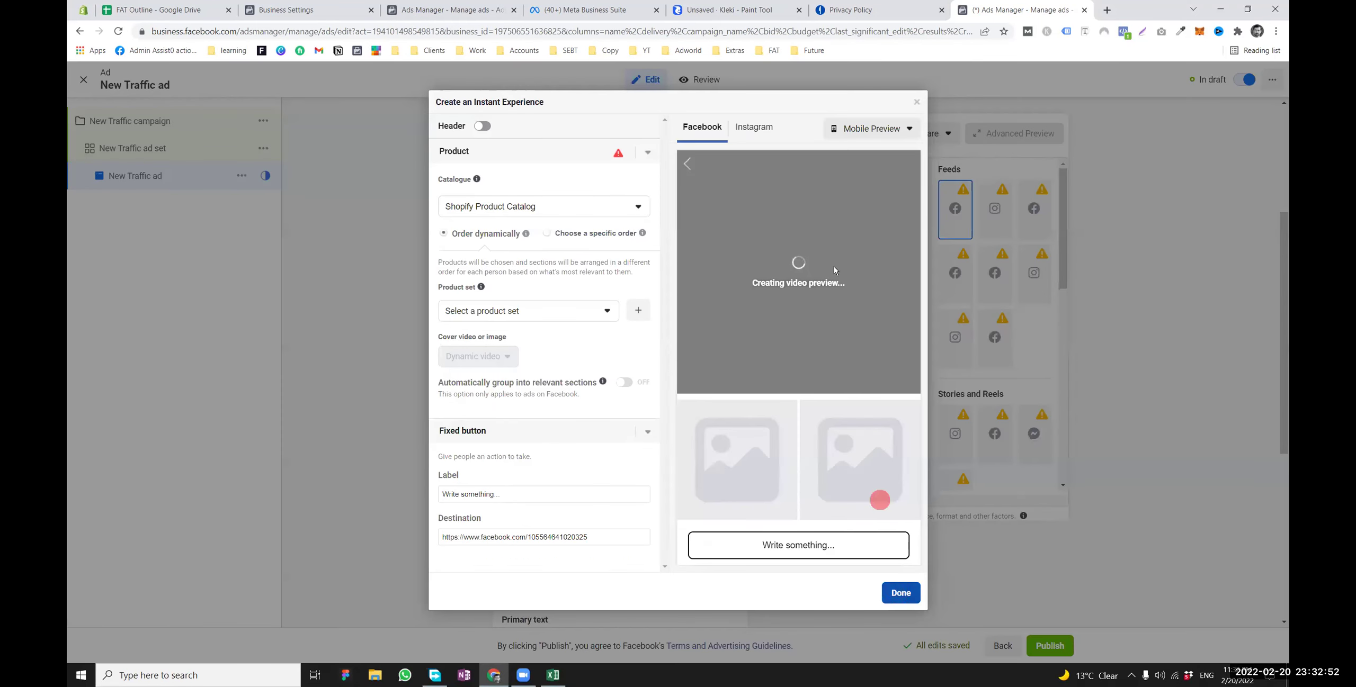
pyautogui.click(647, 152)
pyautogui.click(648, 178)
pyautogui.click(916, 102)
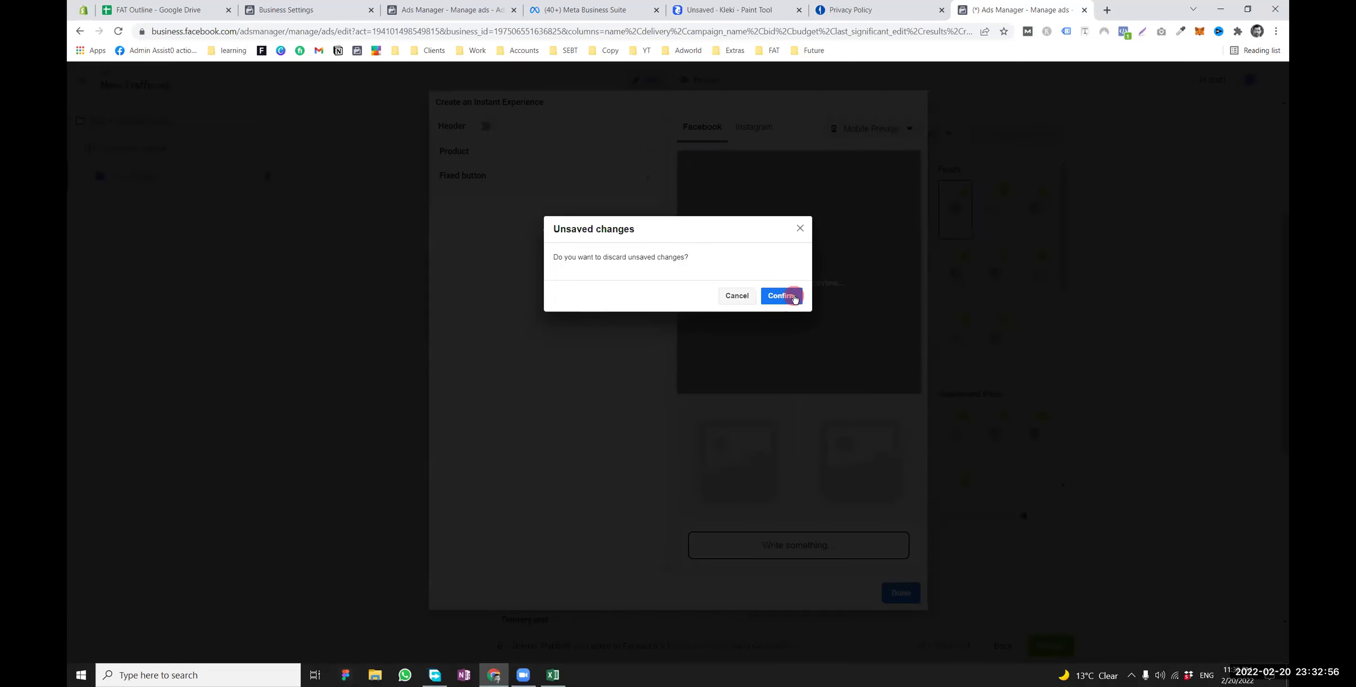
pyautogui.click(782, 296)
# Create the collection ad's Instant Experience from the Customer acquisition template, keeping its default content
pyautogui.click(545, 426)
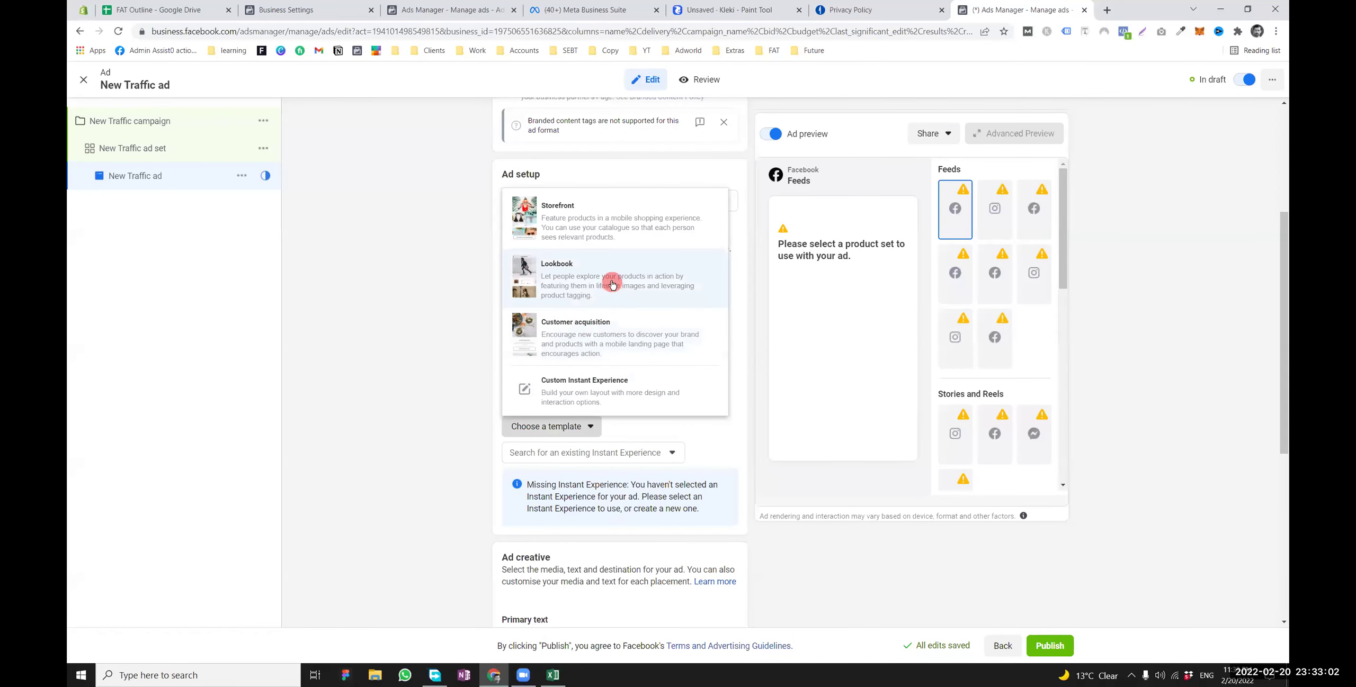
pyautogui.click(573, 340)
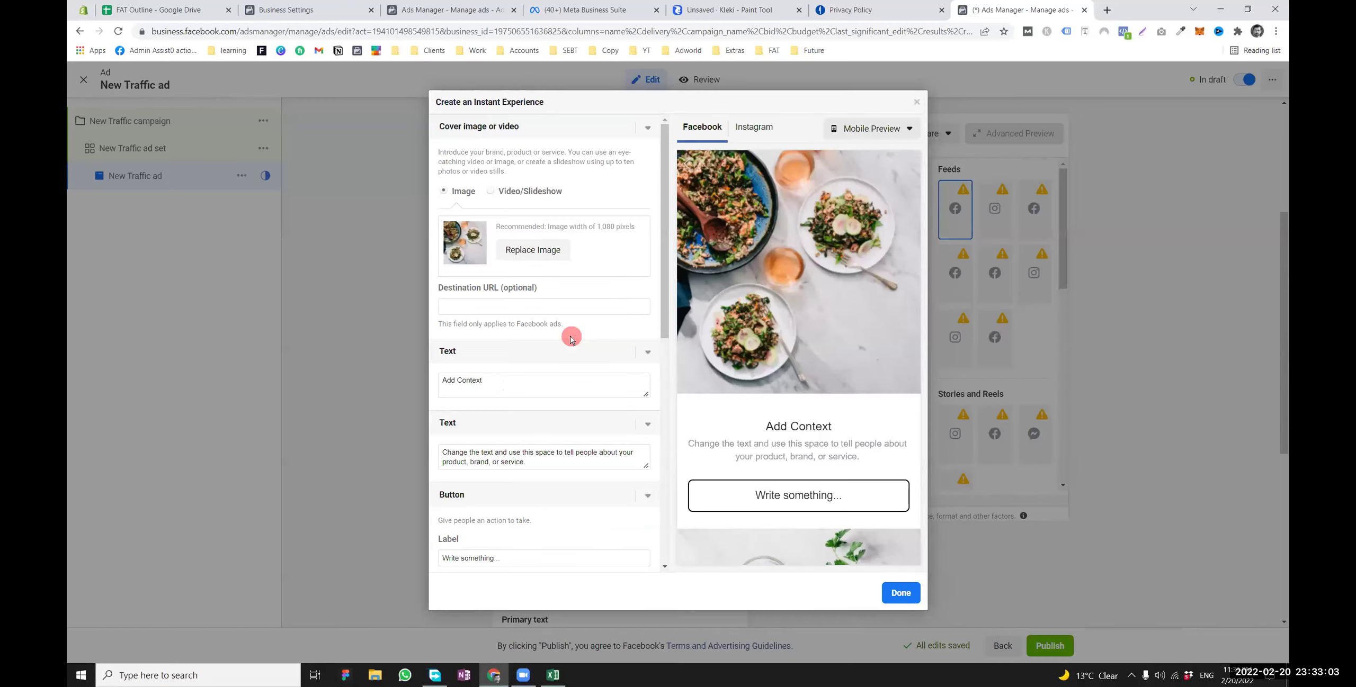
pyautogui.click(885, 593)
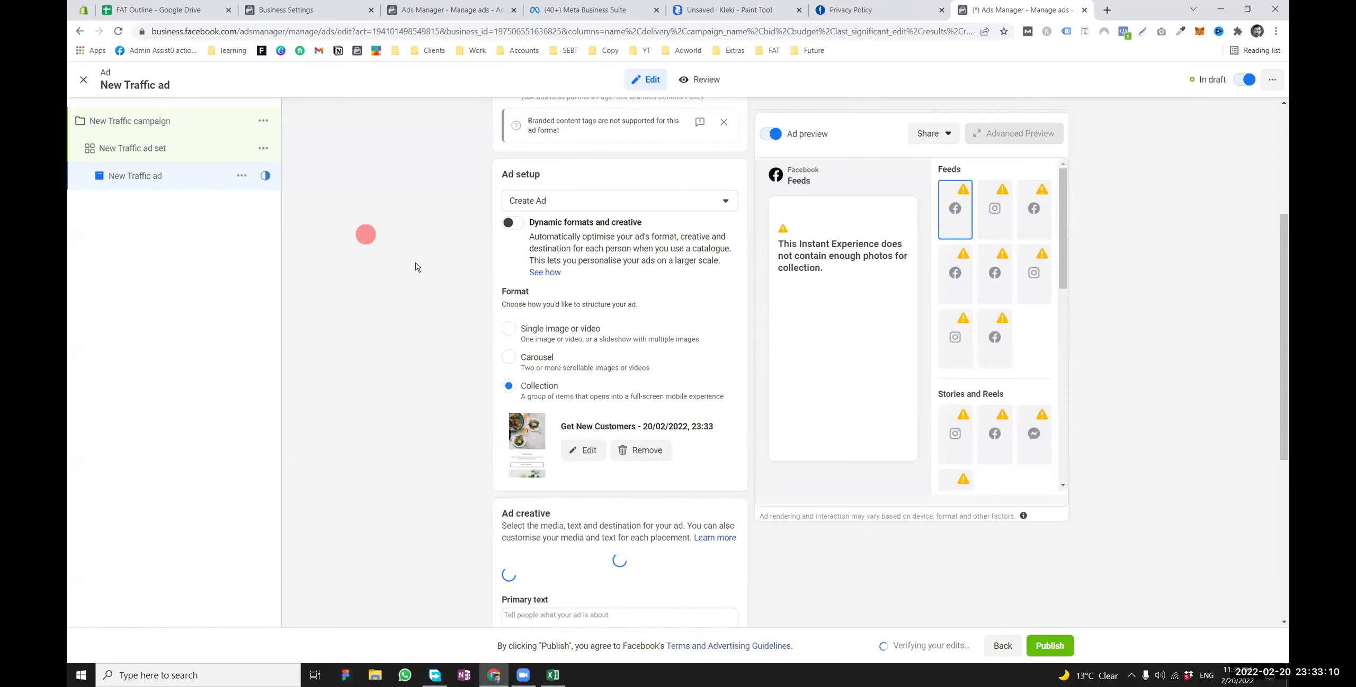
# Examine the ad setup, the cover and featured images in the ad creative, and the collection ad's Facebook feed preview
pyautogui.scroll(-3, 548, 440)
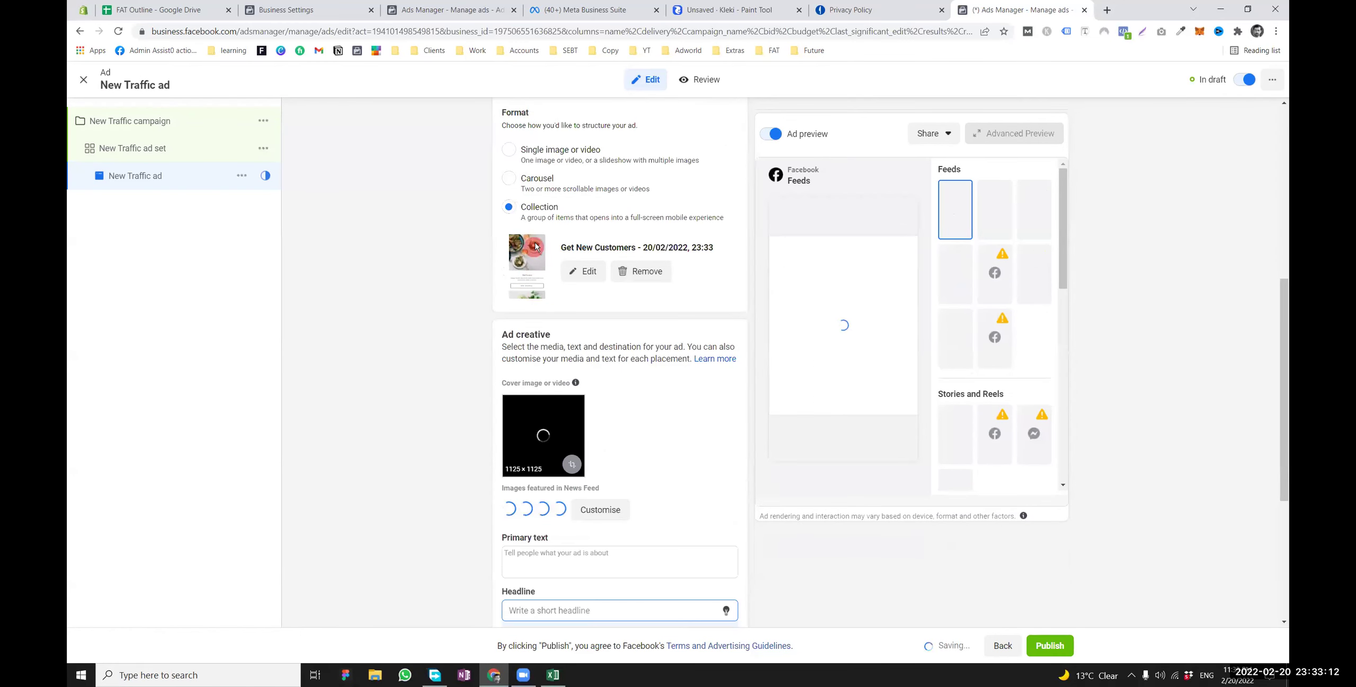
pyautogui.scroll(-2, 540, 275)
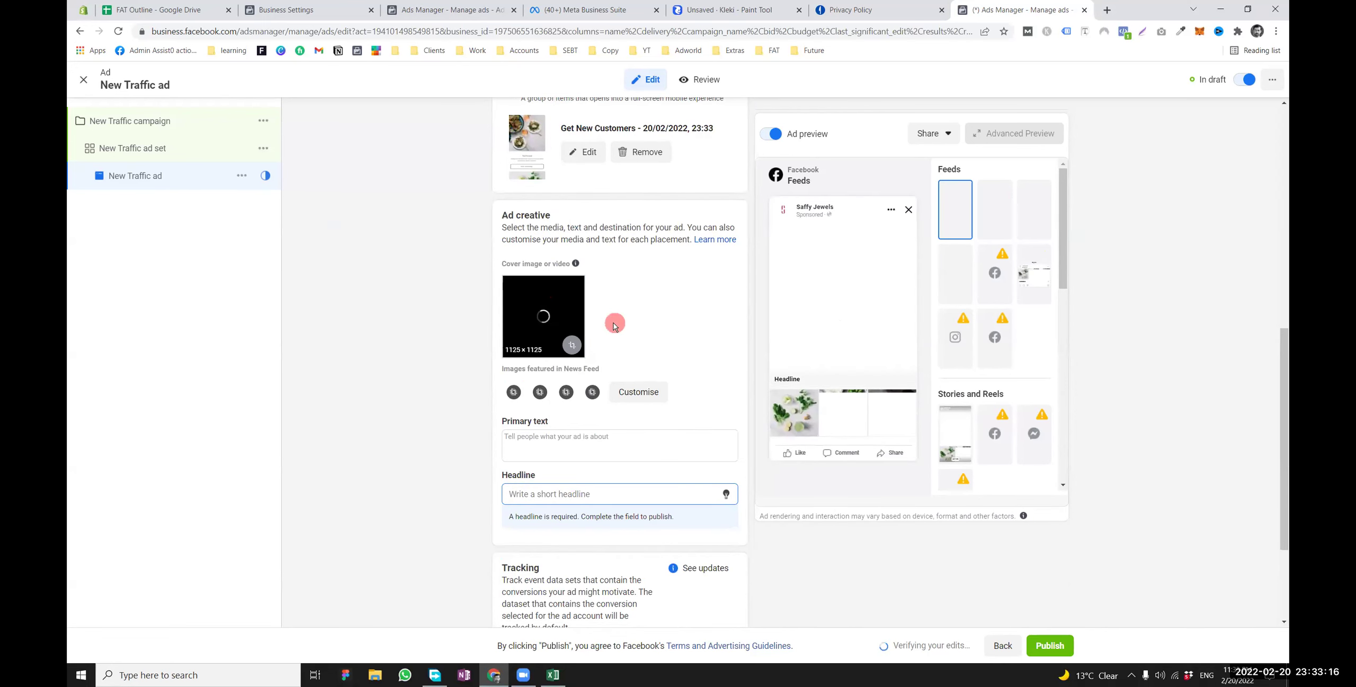
pyautogui.scroll(2, 641, 339)
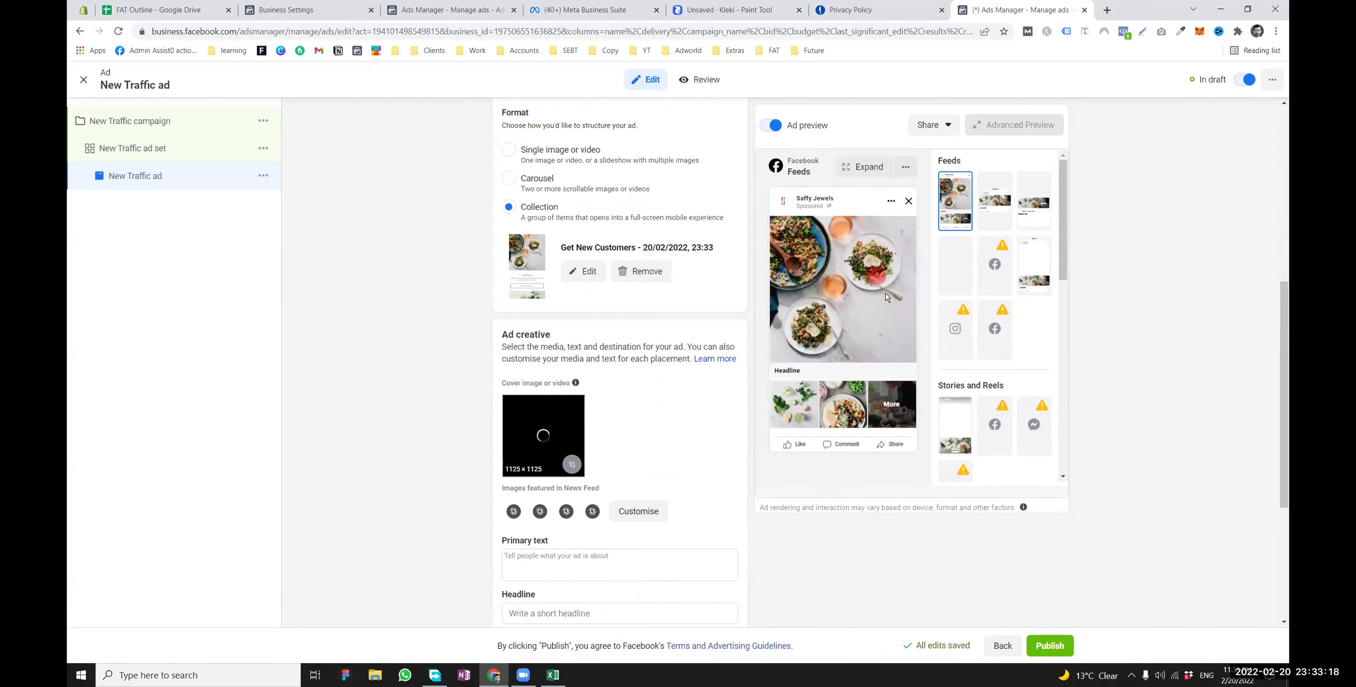
pyautogui.scroll(5, 782, 364)
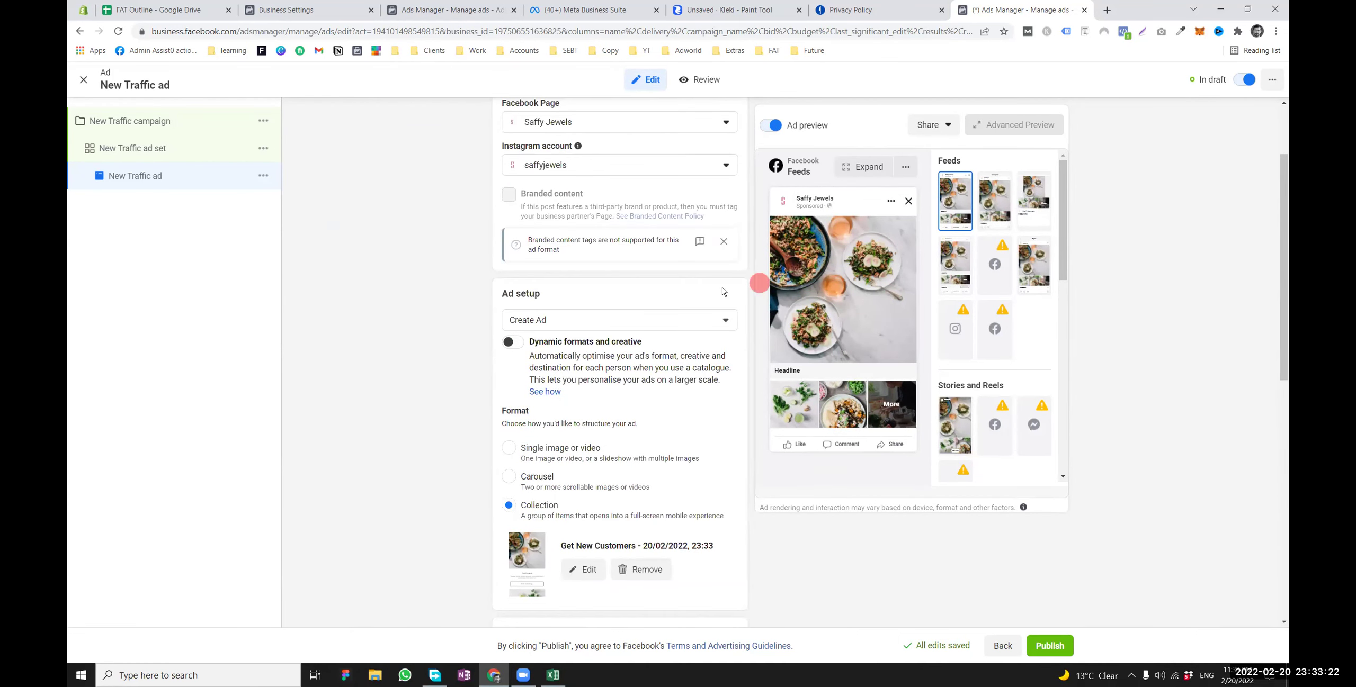
pyautogui.scroll(-3, 763, 360)
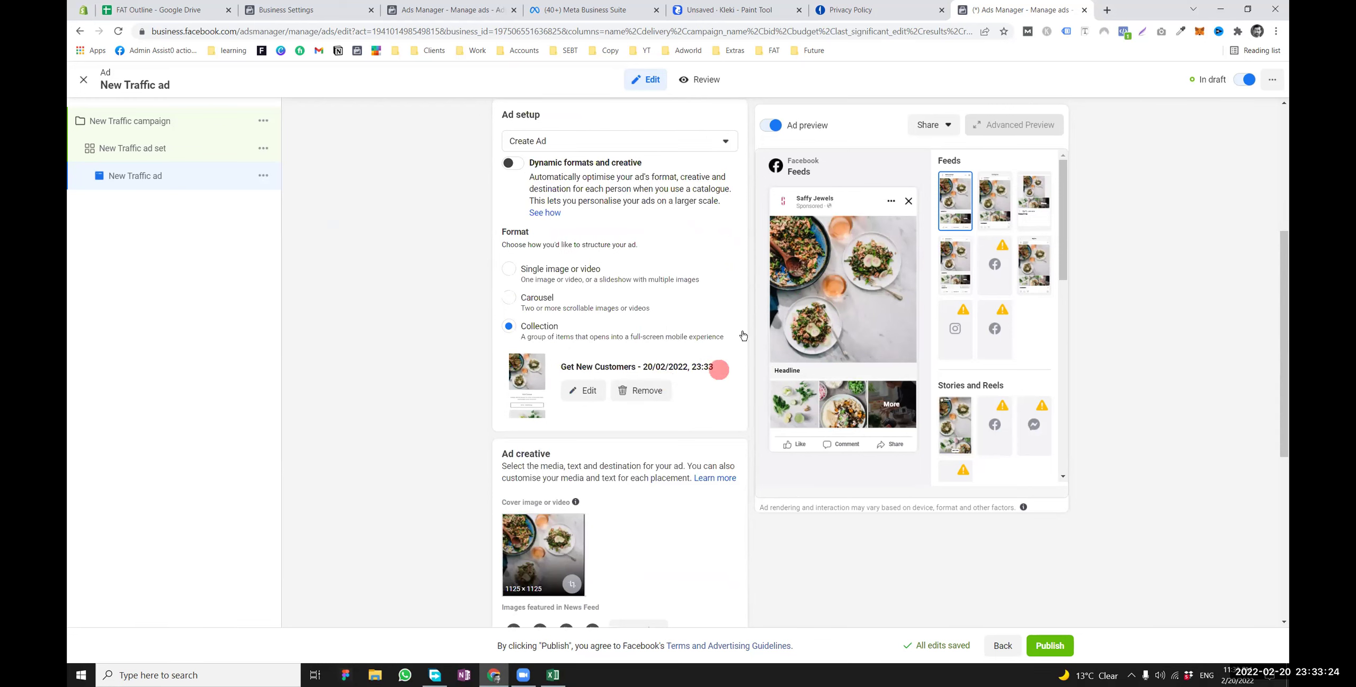
pyautogui.scroll(2, 747, 344)
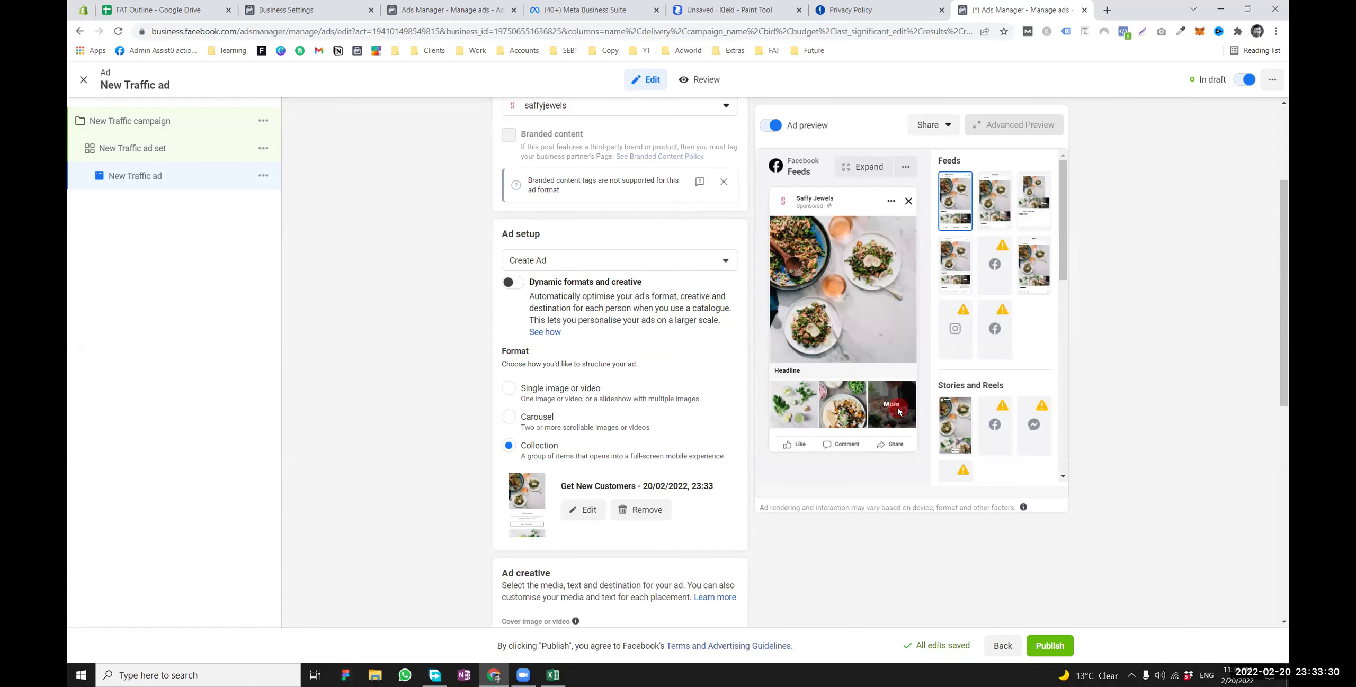
pyautogui.scroll(3, 630, 365)
pyautogui.scroll(-4, 605, 353)
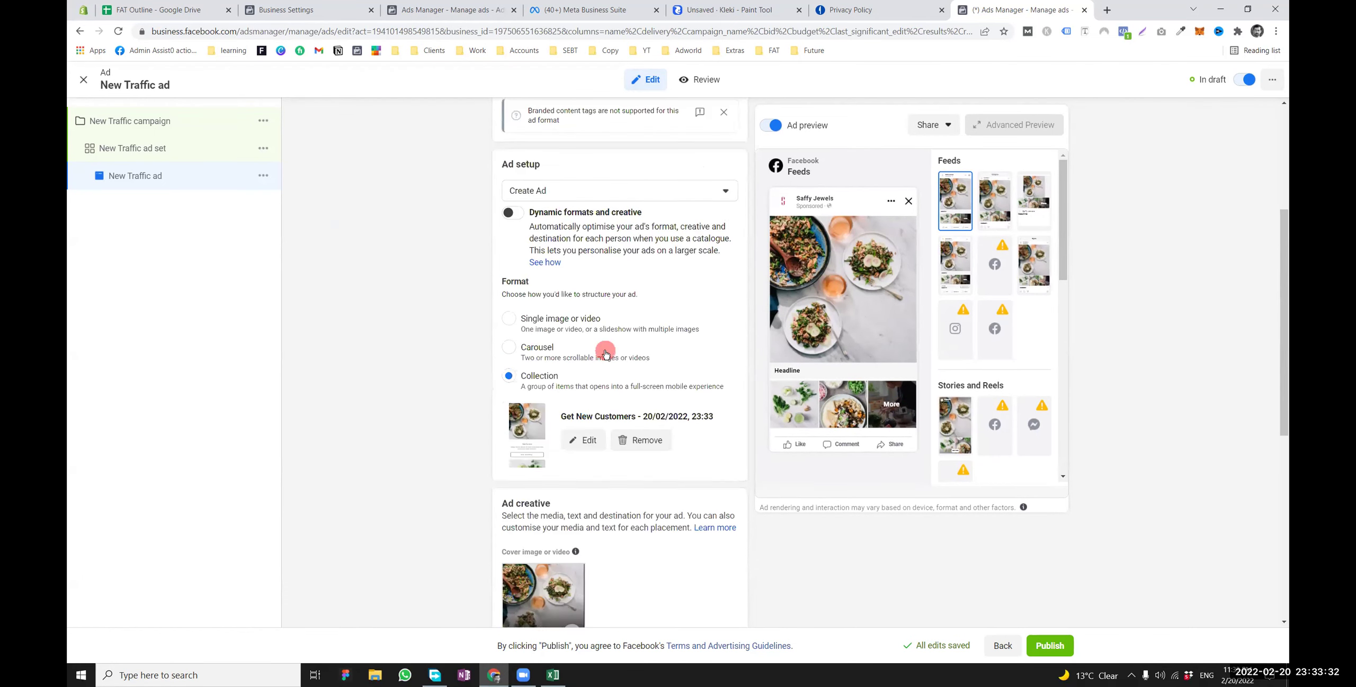
# Reopen the attached Instant Experience, look through its mobile preview and close it without changes
pyautogui.scroll(-3, 605, 354)
pyautogui.click(582, 270)
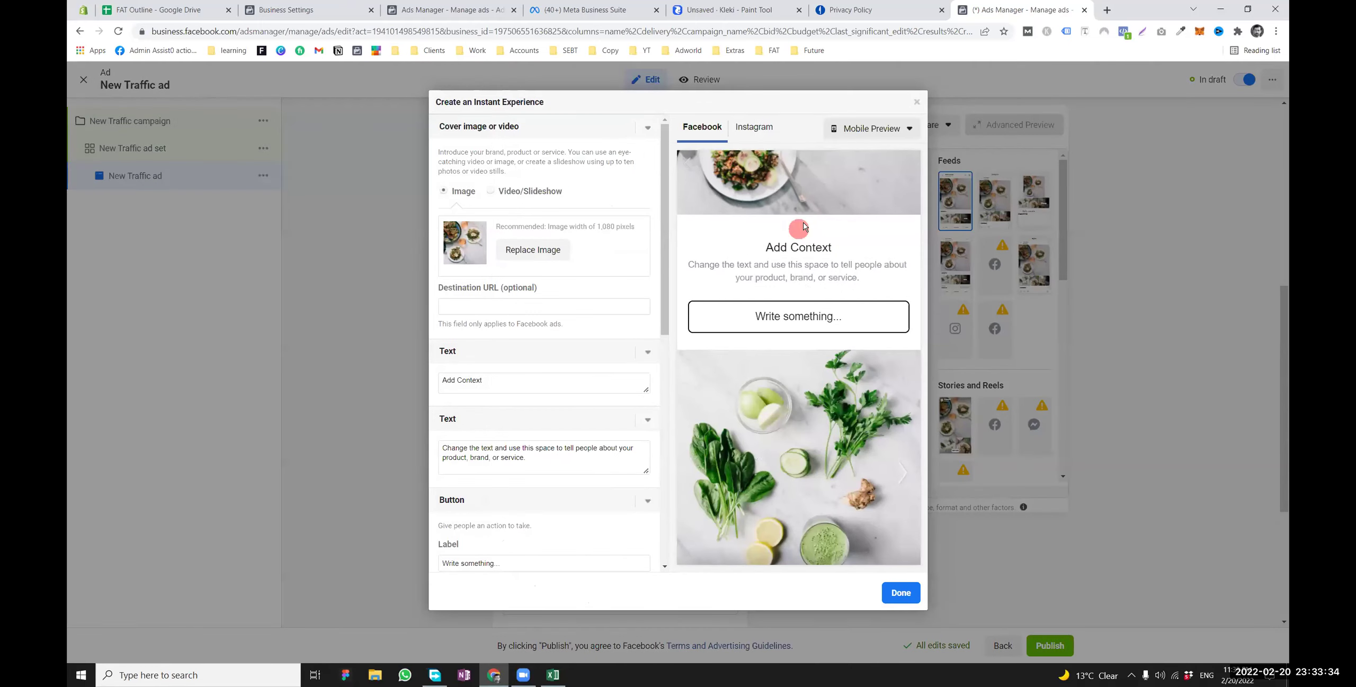
pyautogui.click(903, 132)
pyautogui.click(914, 106)
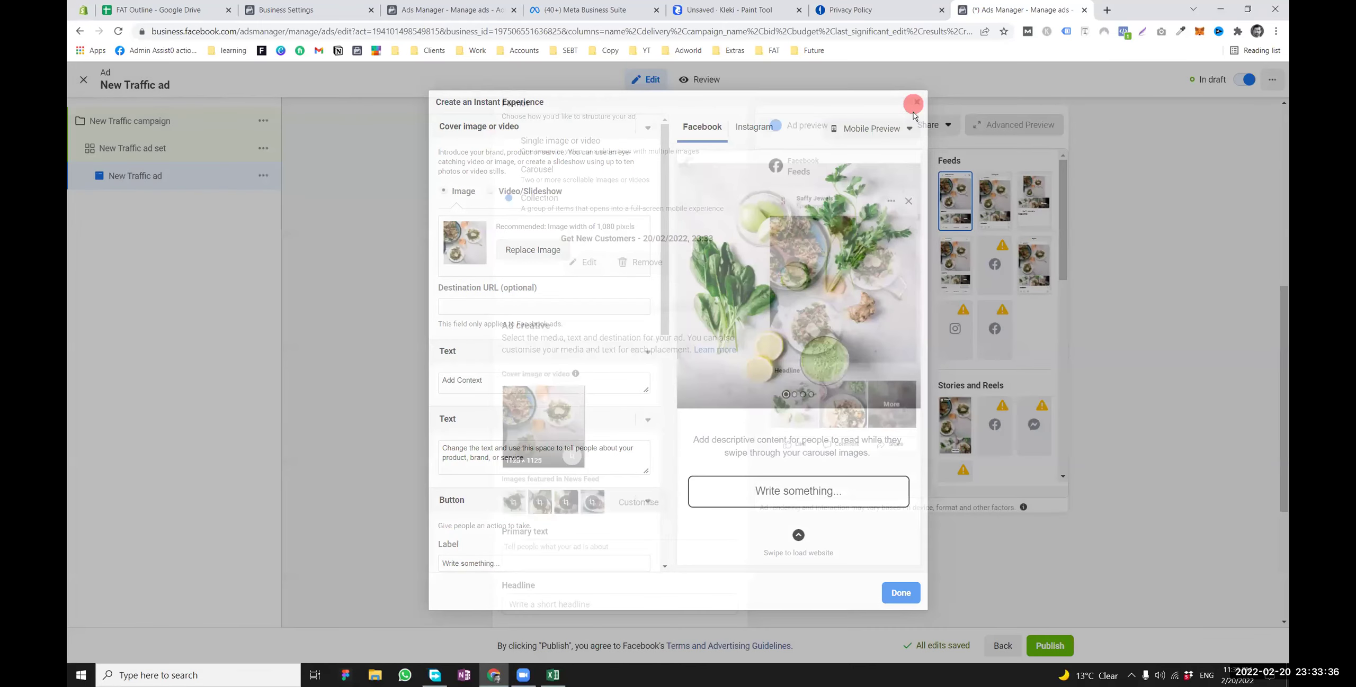
# Send the ad preview to Facebook as a notification for viewing on a device and dismiss the Mobile Ad Preview message
pyautogui.scroll(7, 639, 336)
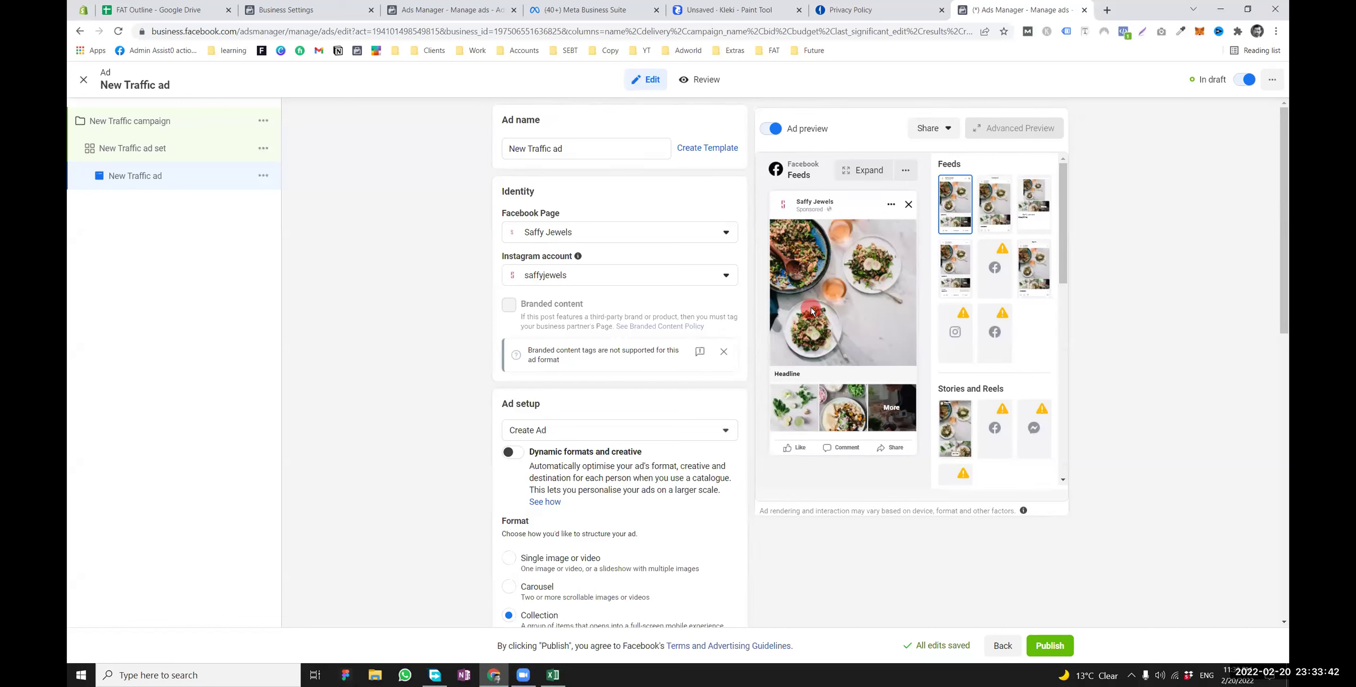
pyautogui.click(934, 126)
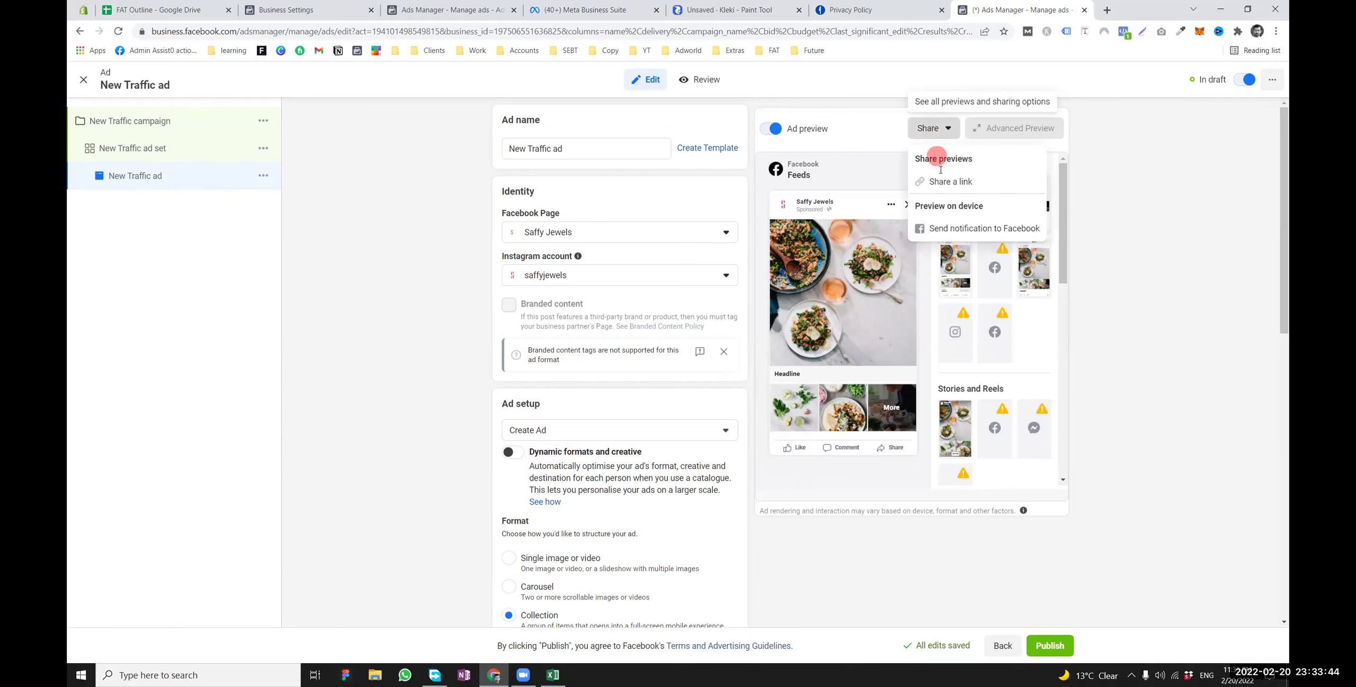
pyautogui.click(948, 226)
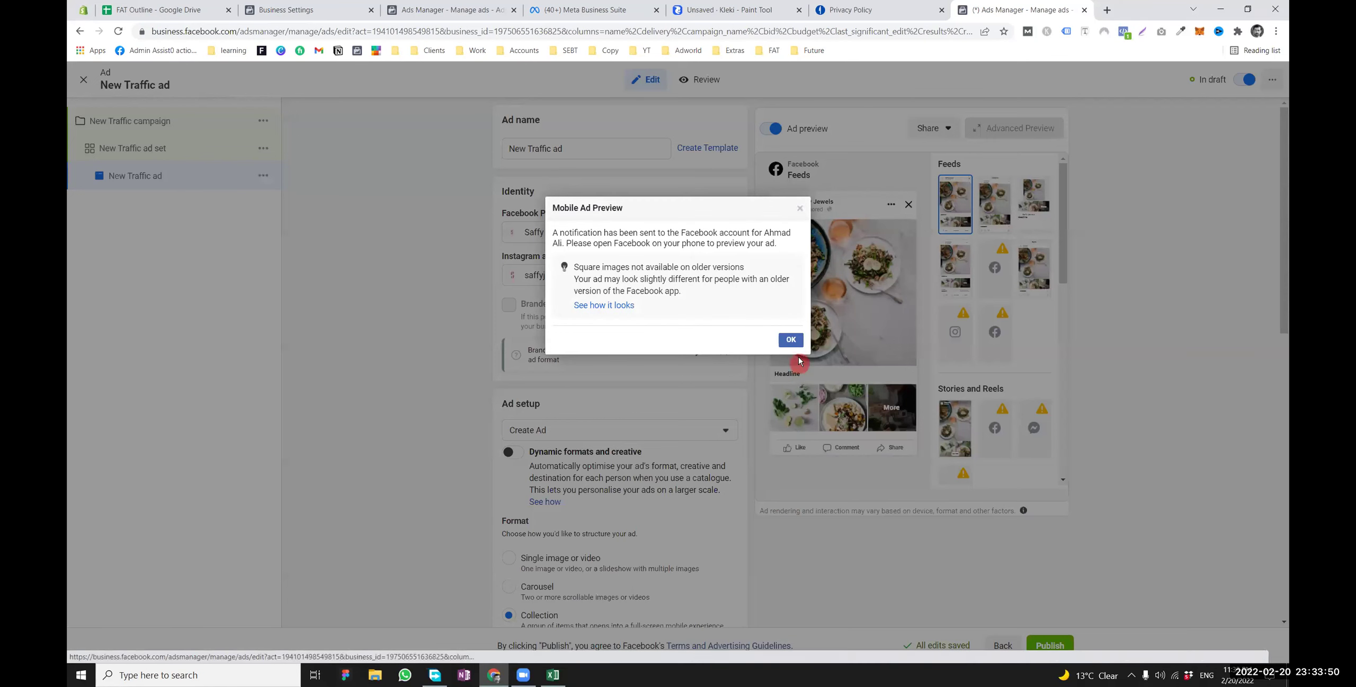
pyautogui.click(790, 339)
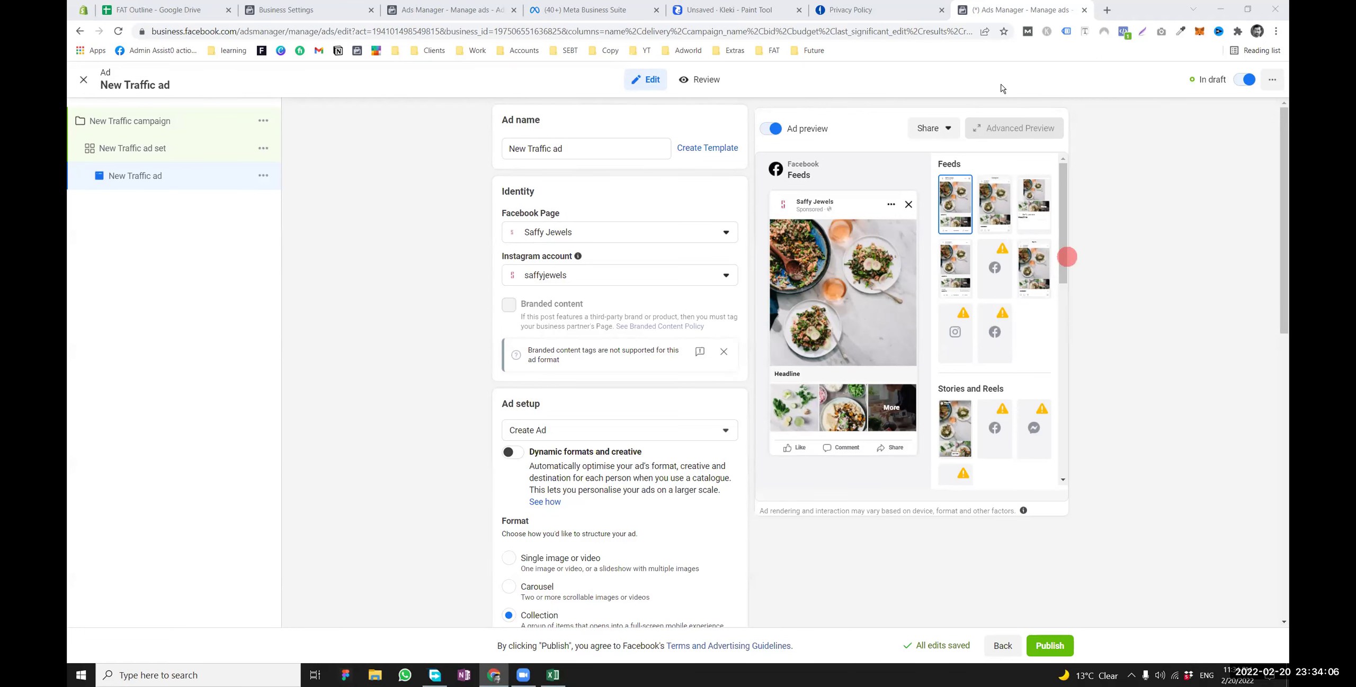
# Go to the New Traffic campaign level and close the editor without publishing the draft items
pyautogui.click(138, 121)
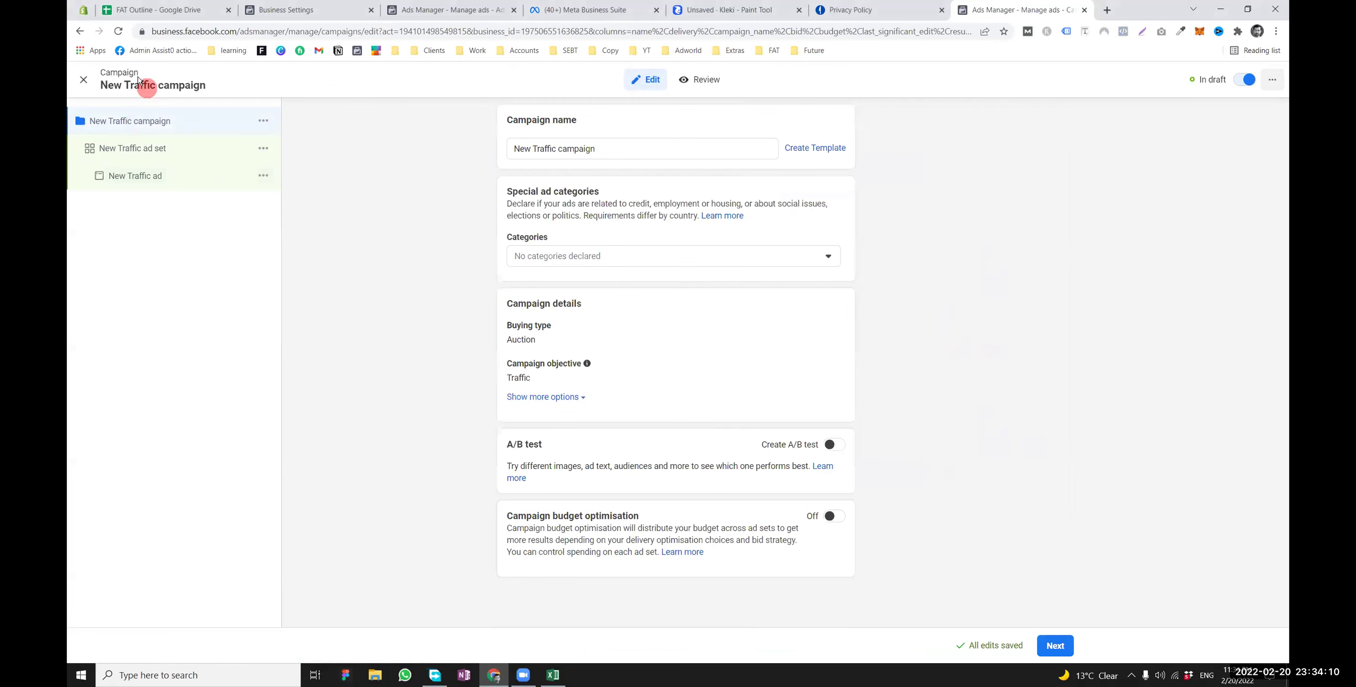
pyautogui.click(83, 79)
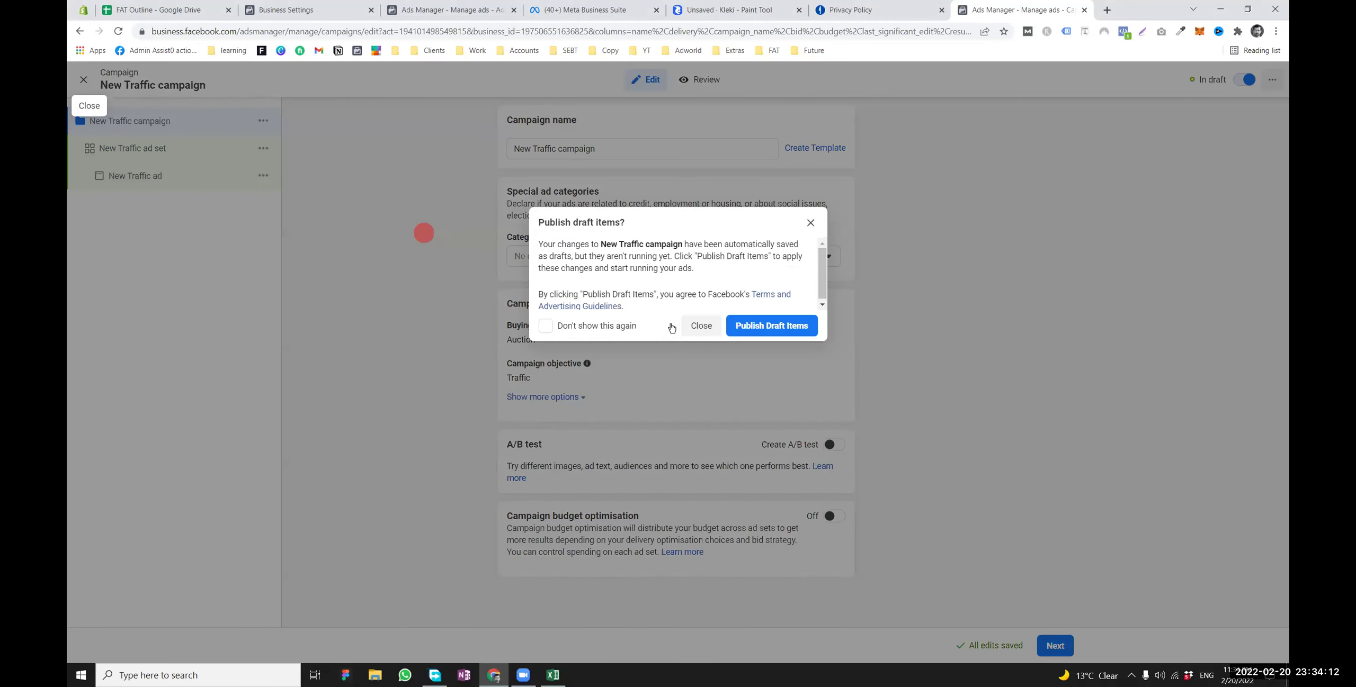
pyautogui.click(697, 327)
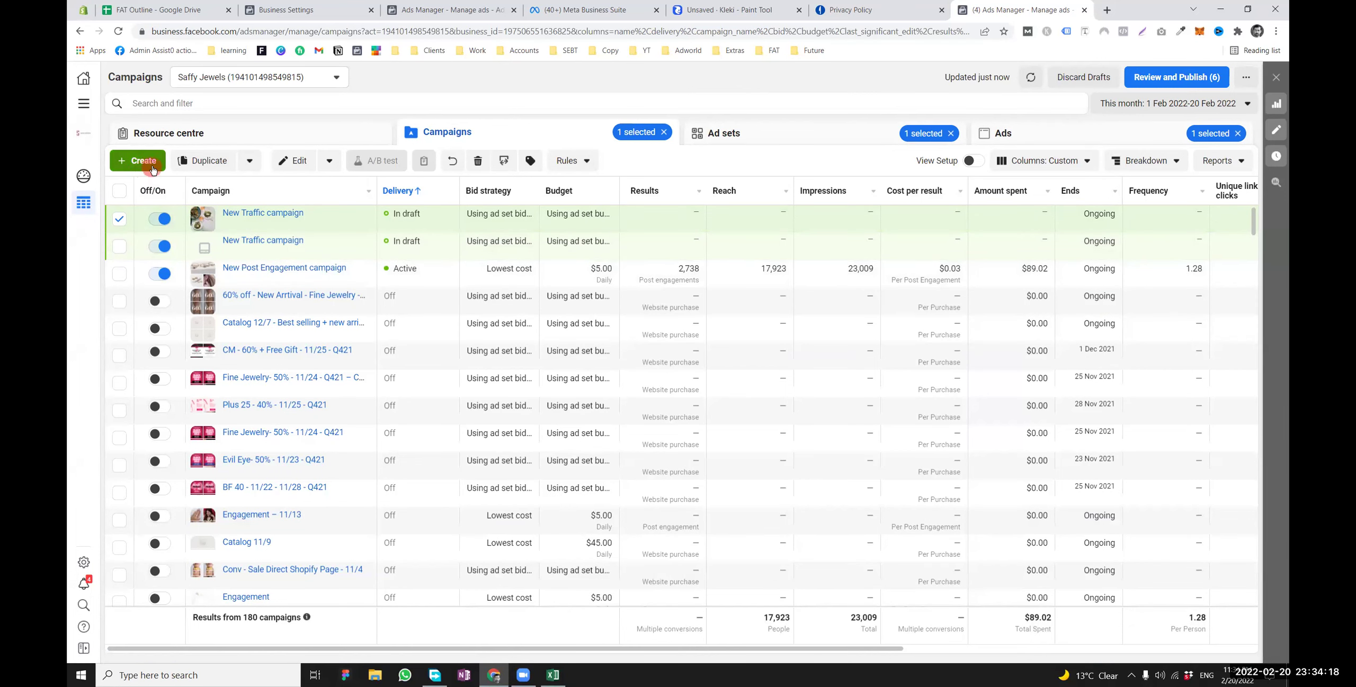
# Create a new campaign with the Traffic objective
pyautogui.click(136, 165)
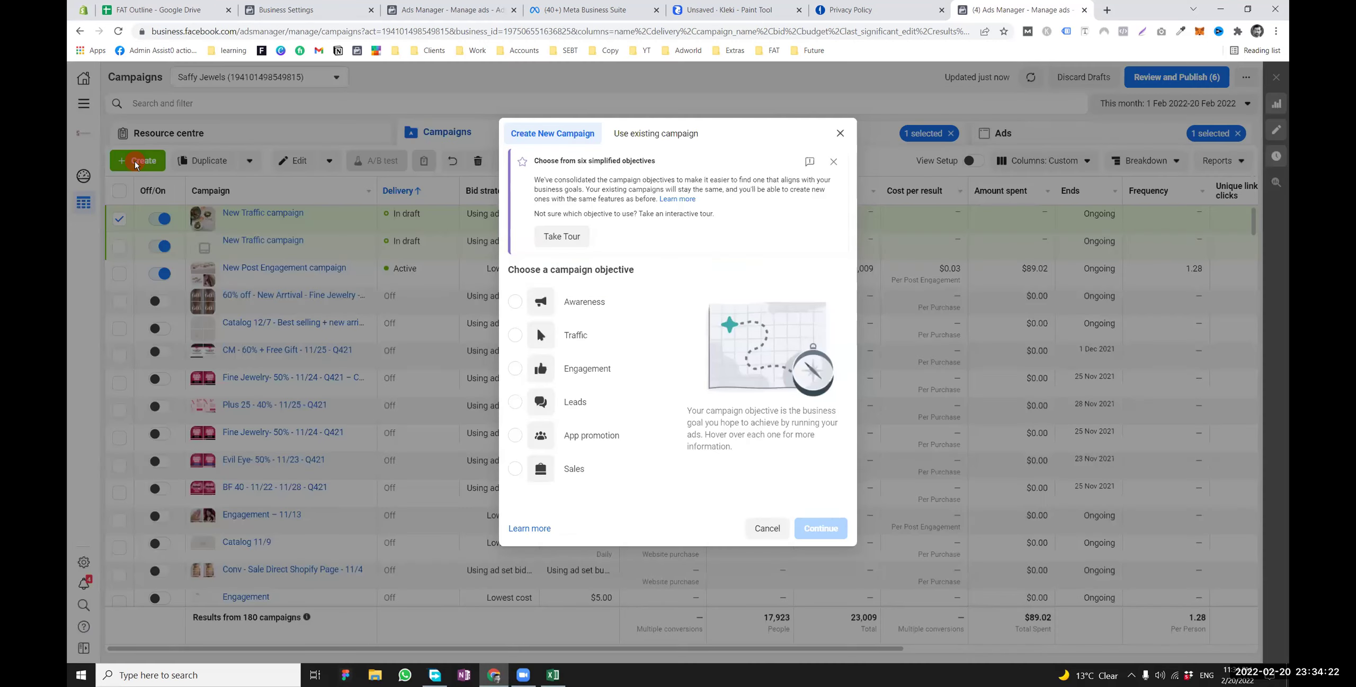
pyautogui.click(551, 336)
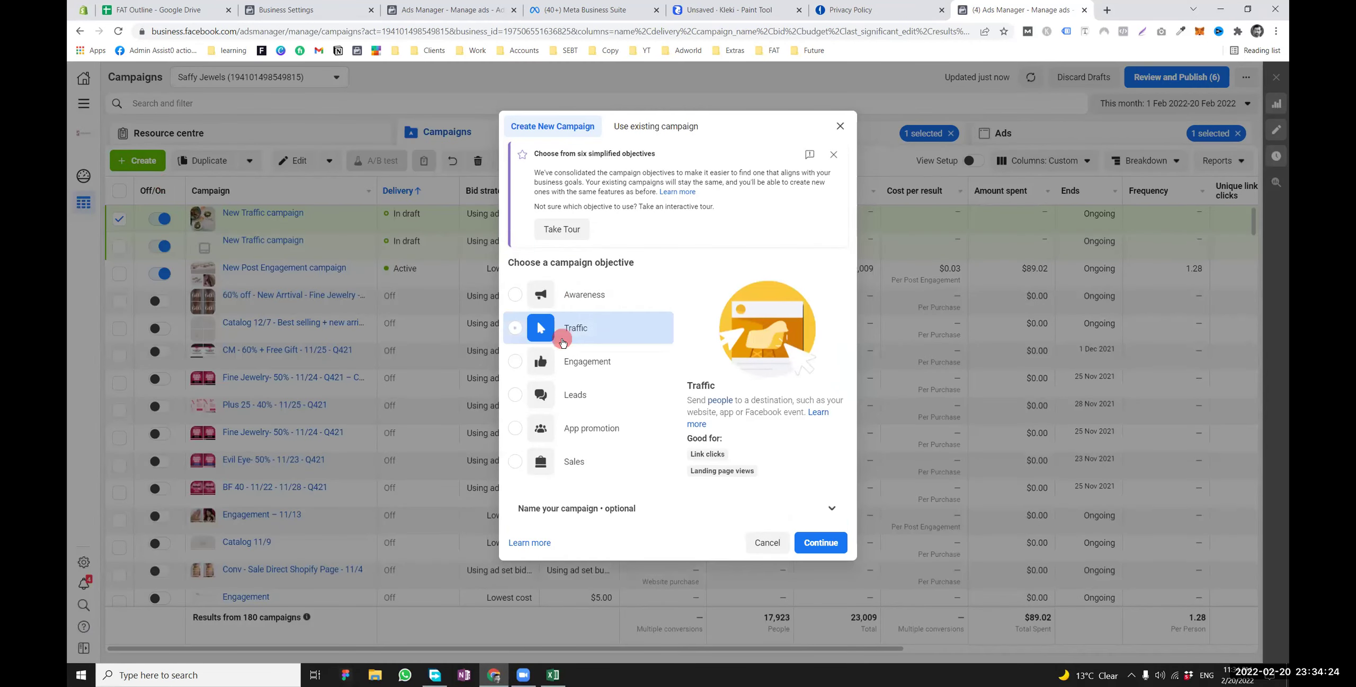
pyautogui.click(815, 540)
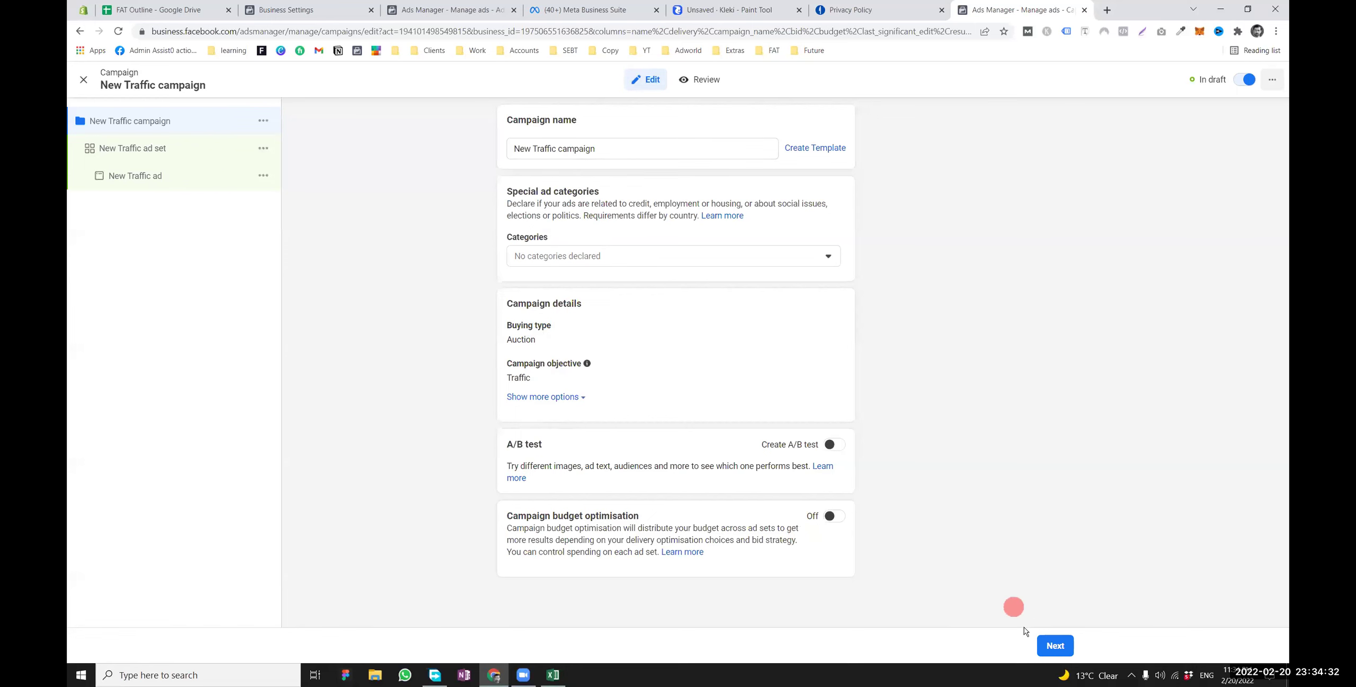
# Continue through the new campaign and its ad set with default settings, and go to the new ad's Destination options
pyautogui.click(1055, 646)
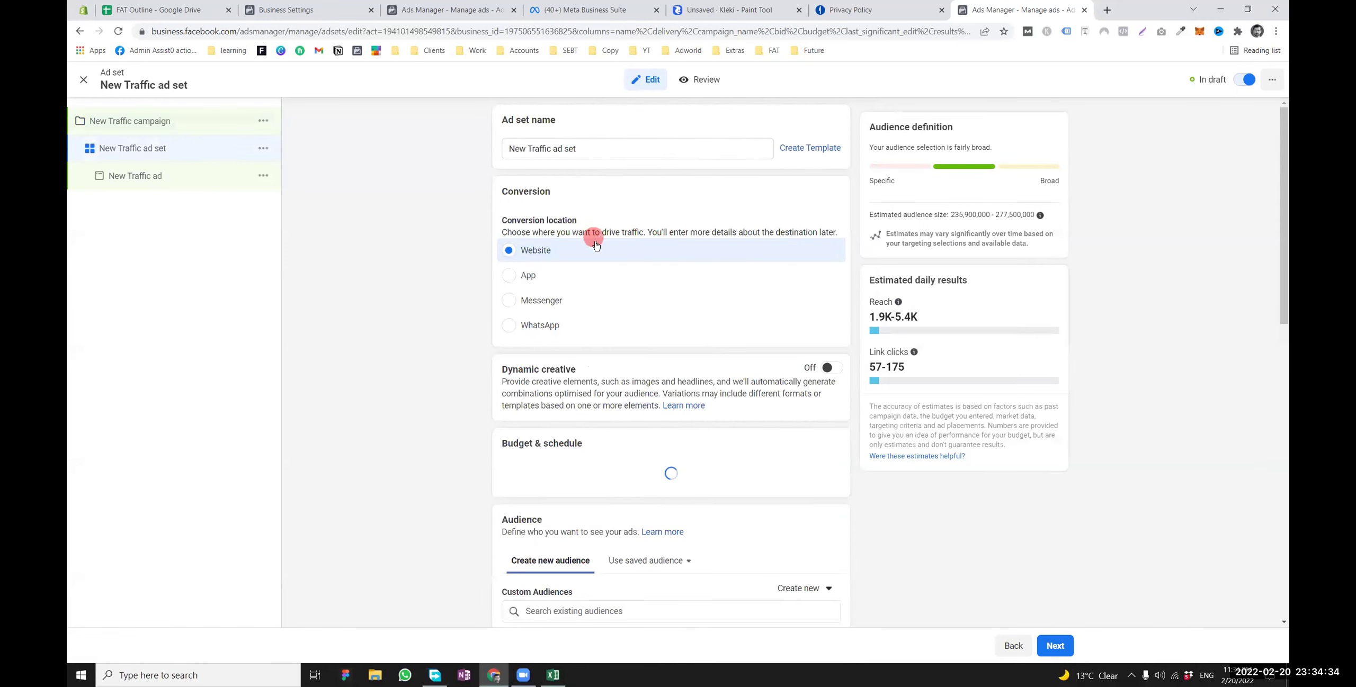
pyautogui.scroll(-2, 589, 238)
pyautogui.scroll(-10, 581, 312)
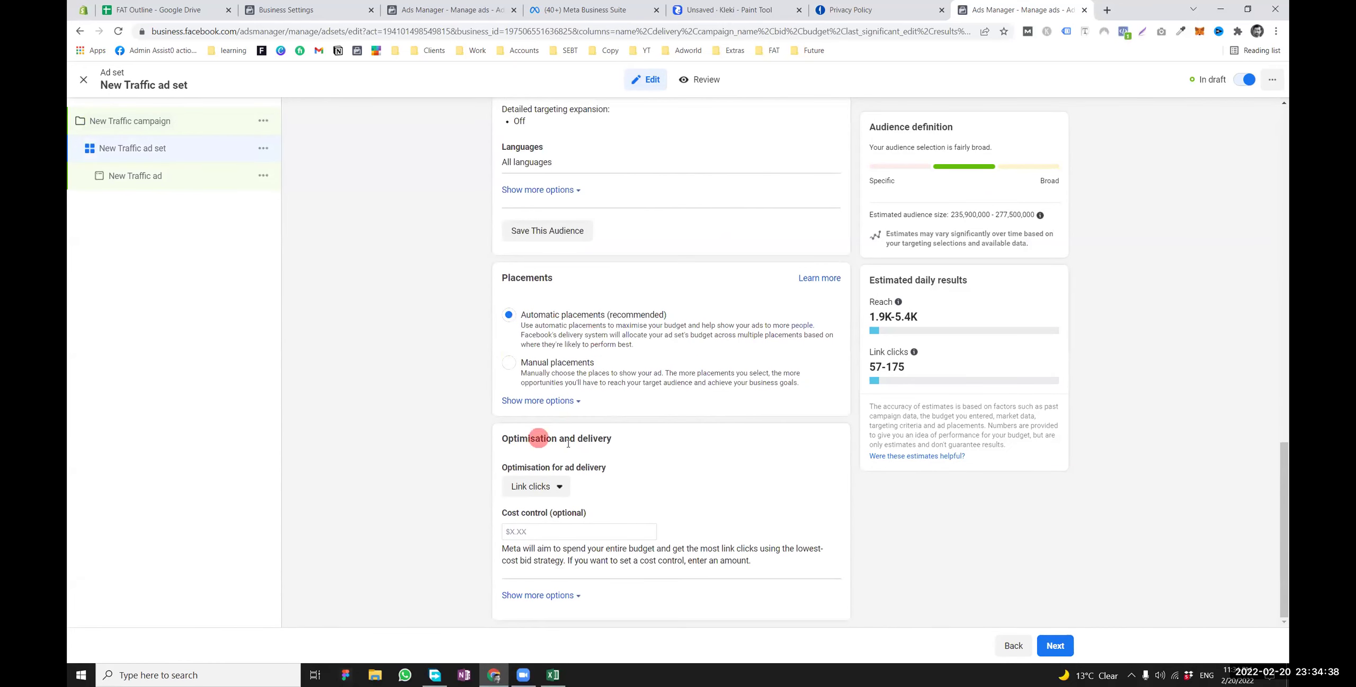
pyautogui.click(1056, 647)
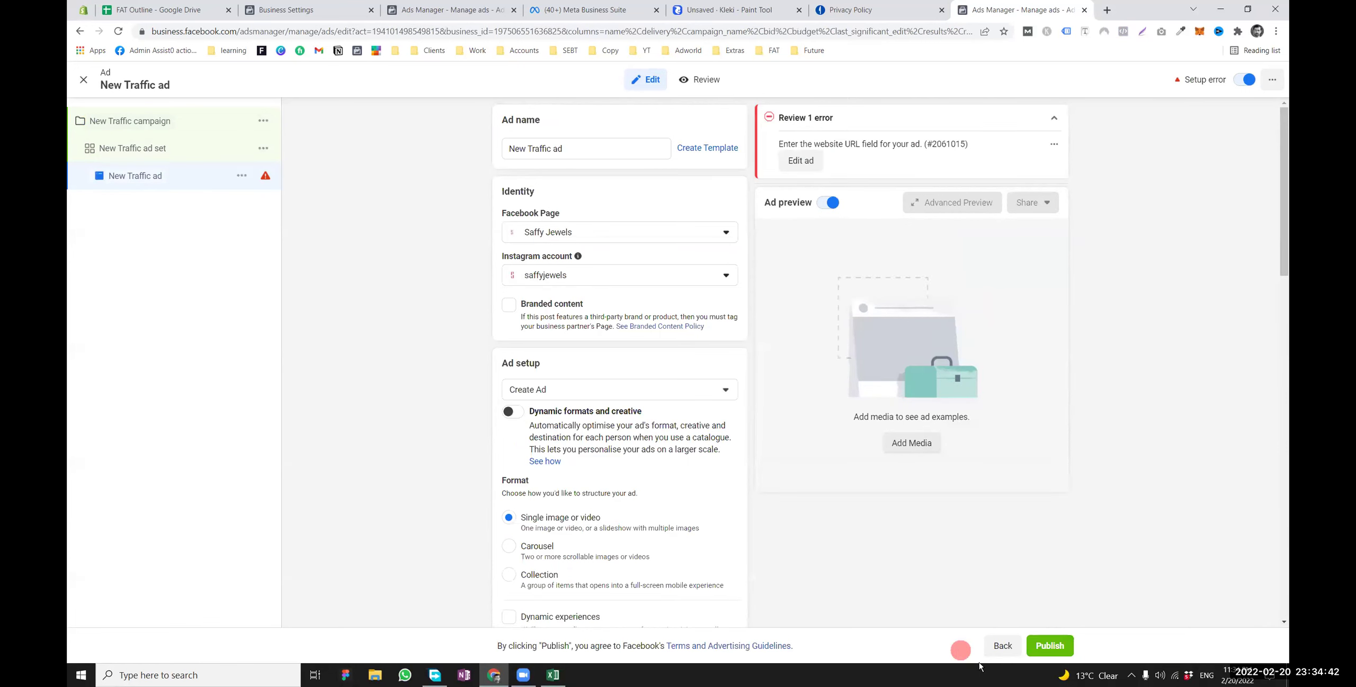
pyautogui.scroll(-5, 523, 258)
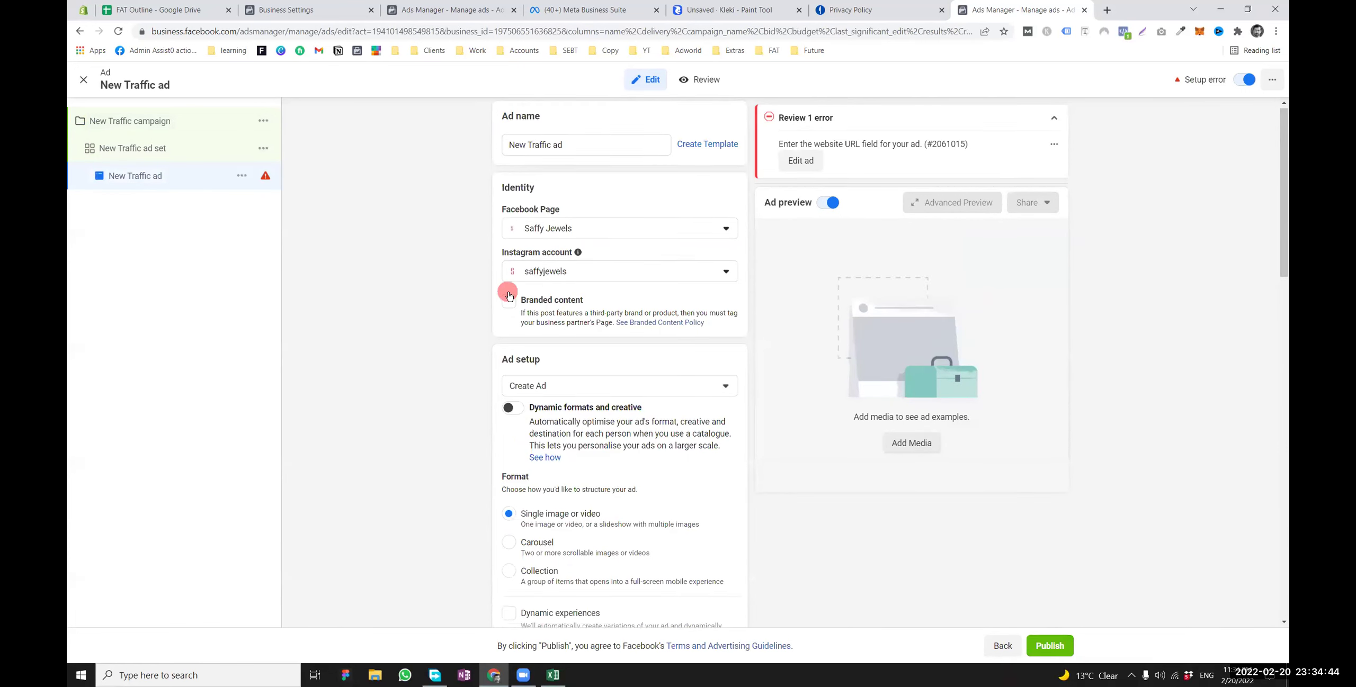
pyautogui.scroll(-7, 525, 365)
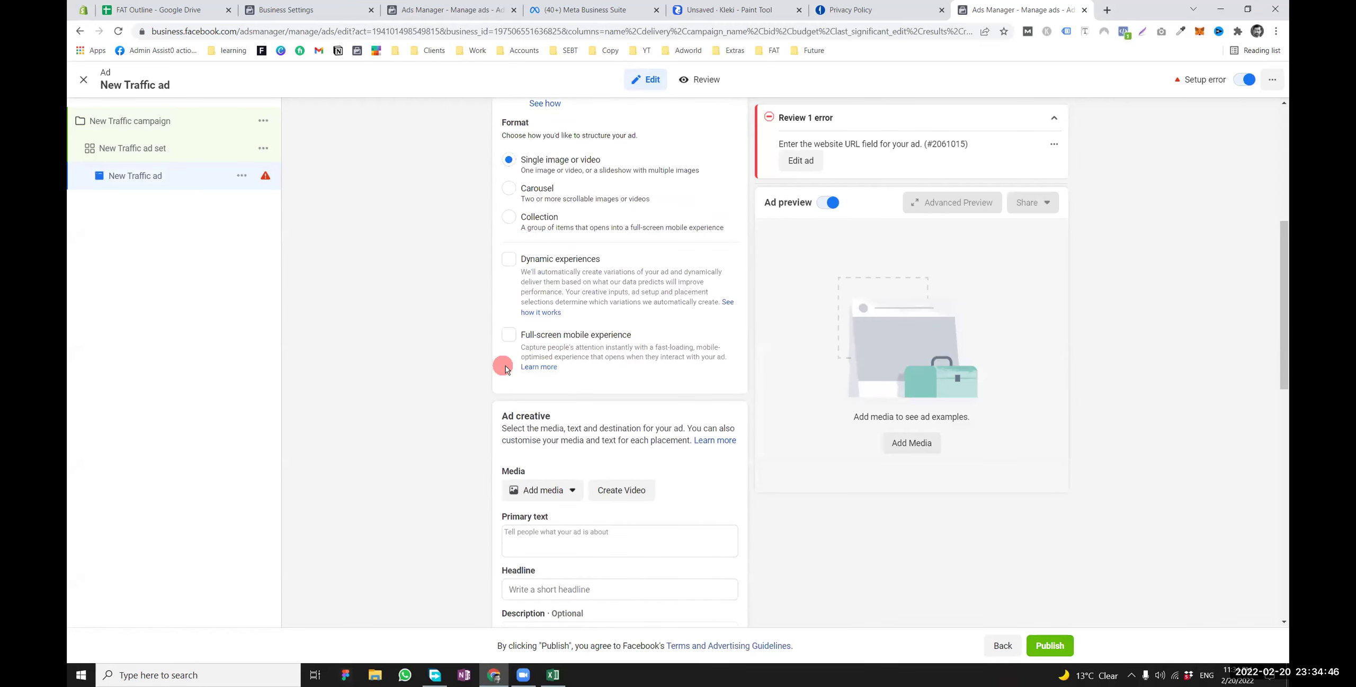
pyautogui.scroll(-6, 599, 402)
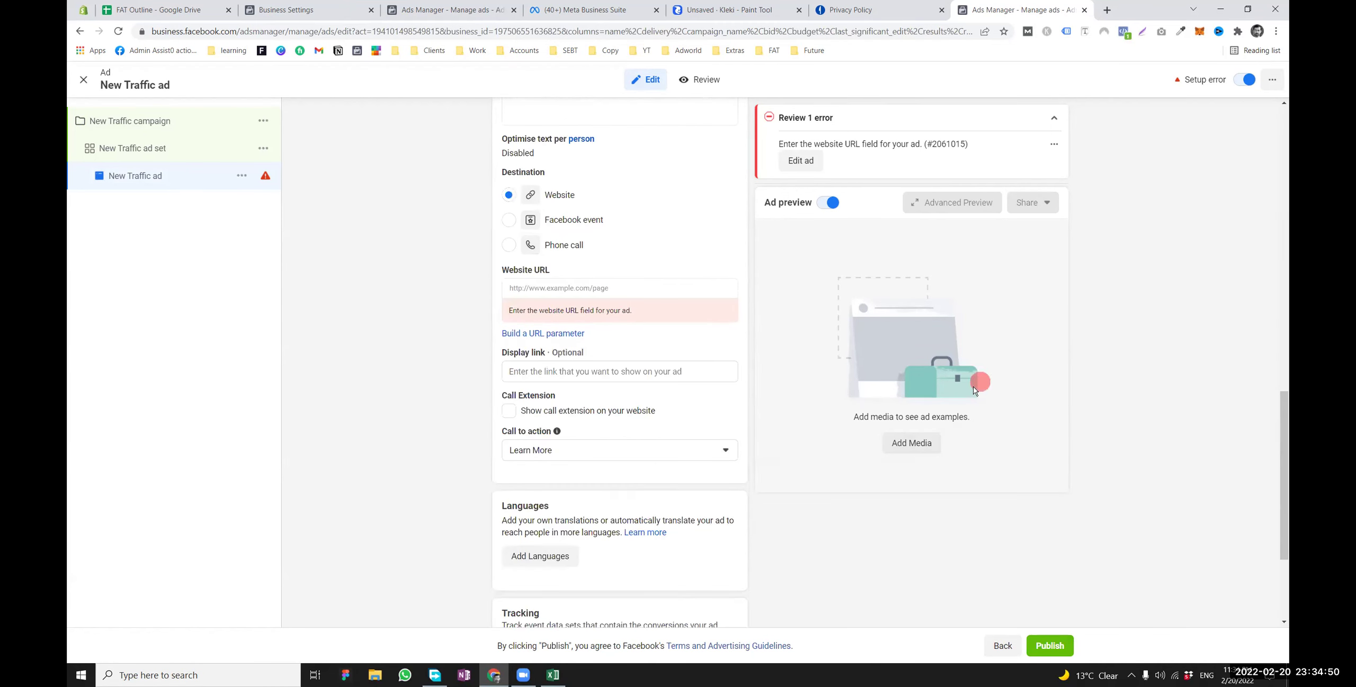
# Try switching the Dynamic experiences and Full-screen mobile experience options on and off in the New Traffic ad's setup
pyautogui.scroll(7, 656, 381)
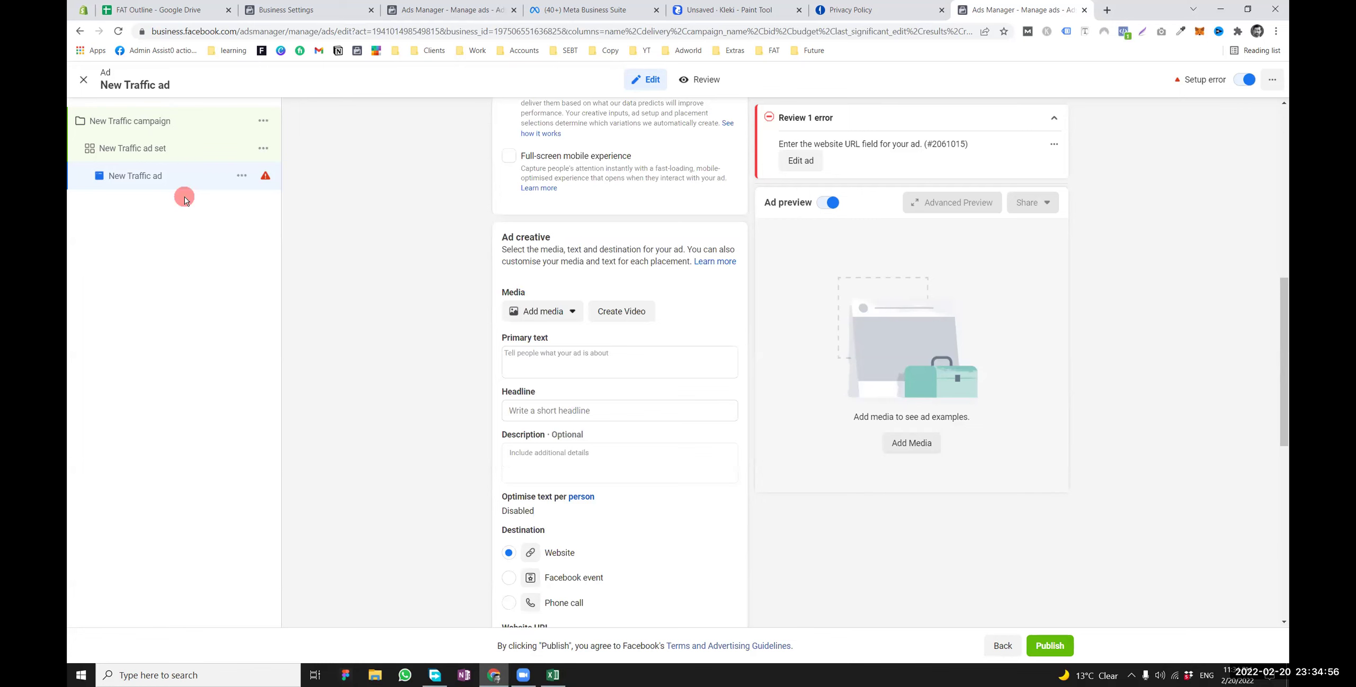
pyautogui.scroll(2, 445, 218)
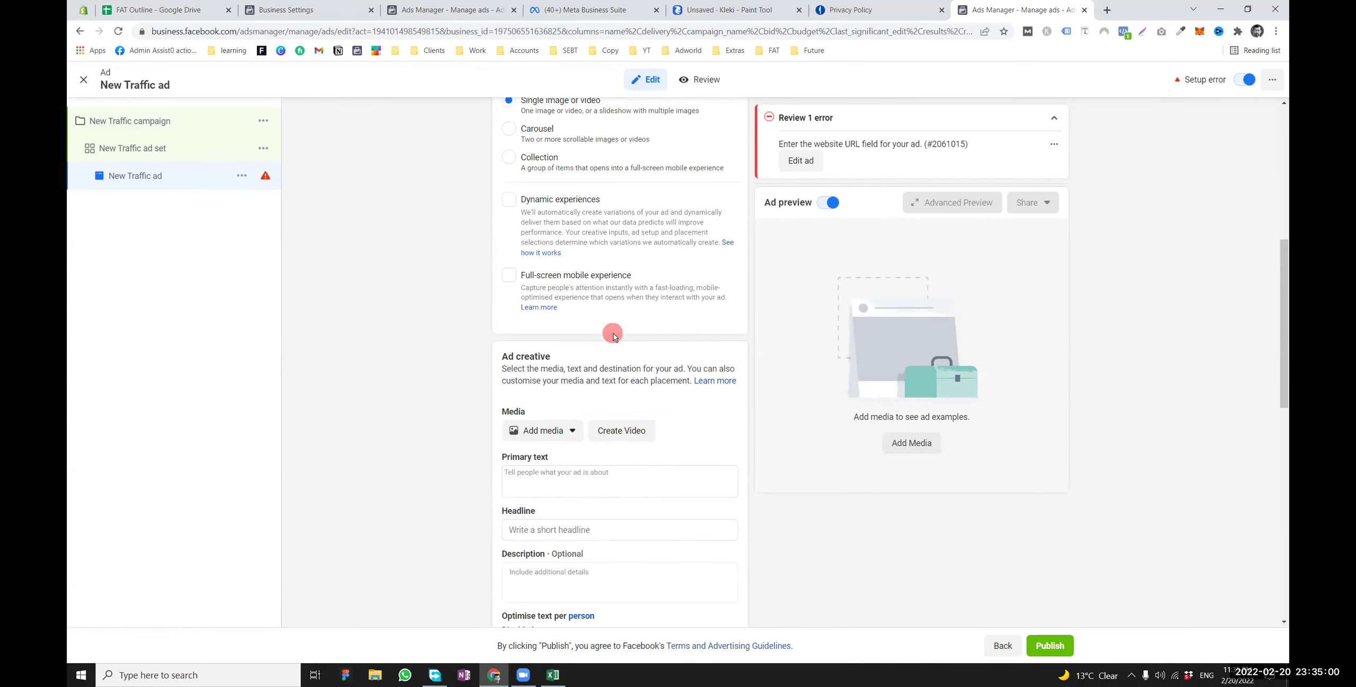
pyautogui.scroll(2, 613, 337)
pyautogui.click(509, 318)
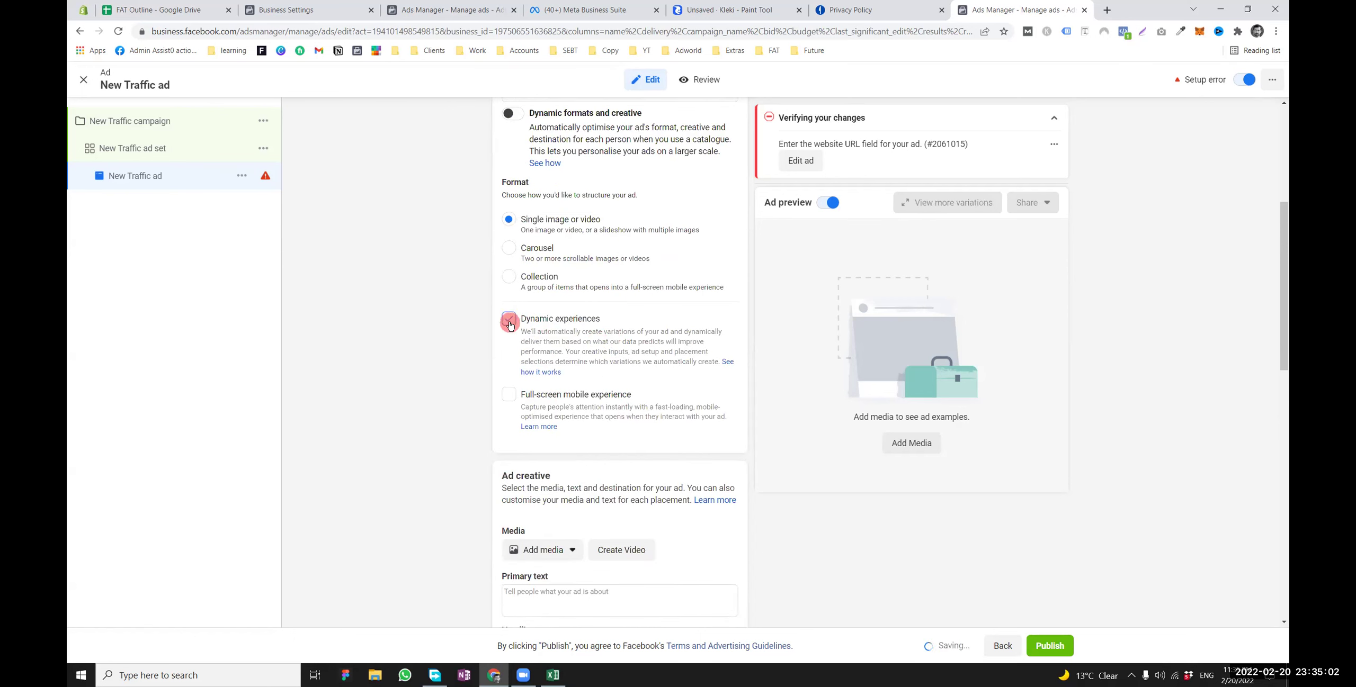
pyautogui.click(508, 394)
pyautogui.click(508, 394)
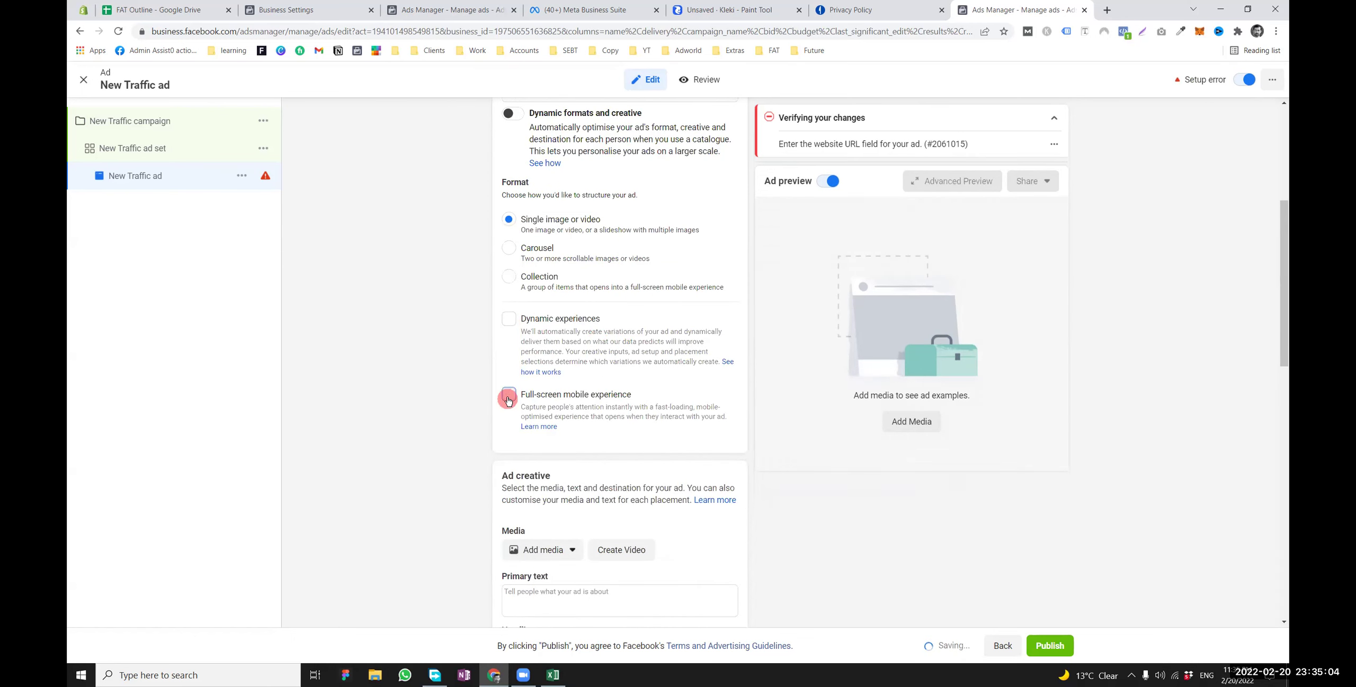
pyautogui.click(509, 396)
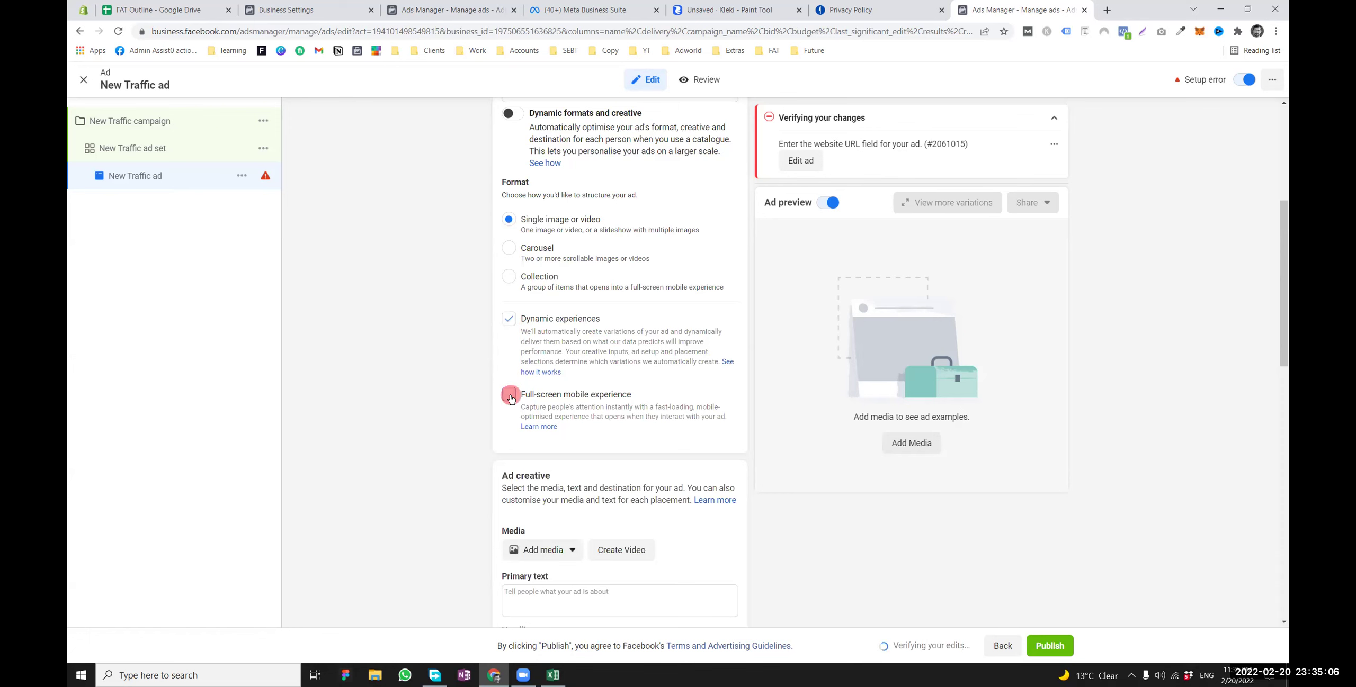
pyautogui.click(508, 326)
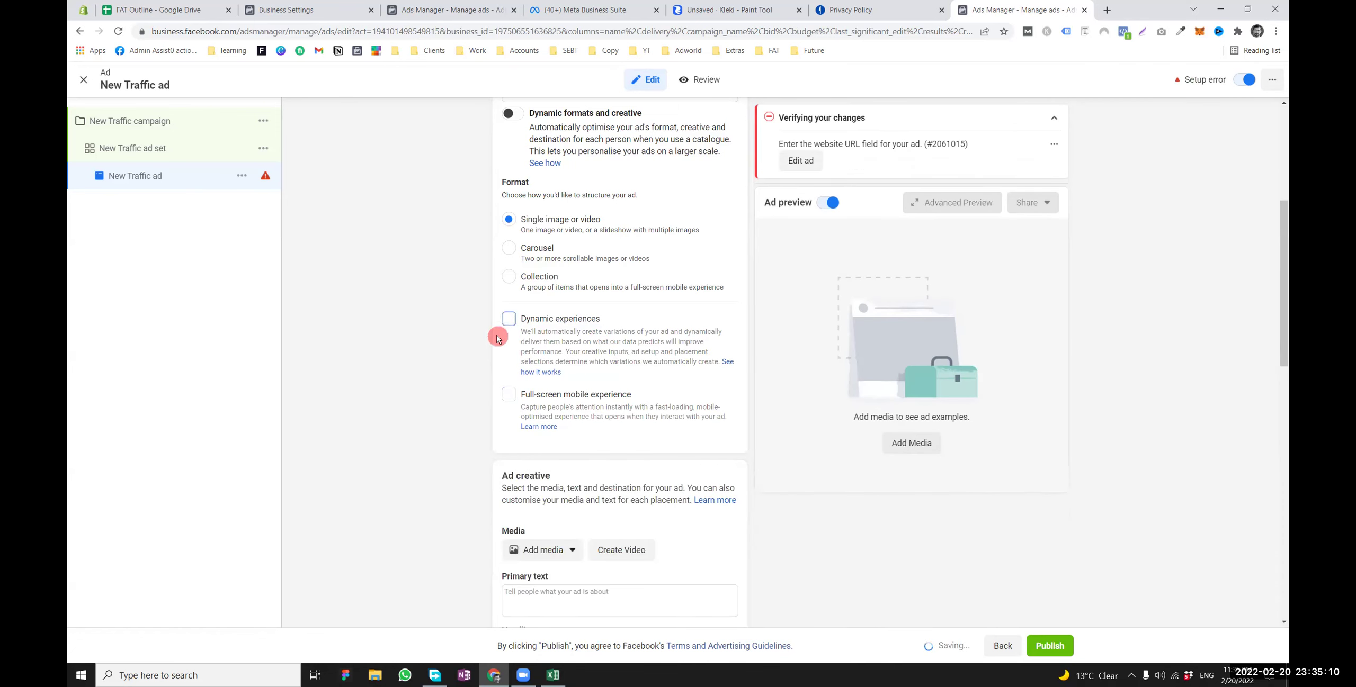
# Check the Dynamic creative setting in the New Traffic ad set and return to the New Traffic ad
pyautogui.click(153, 148)
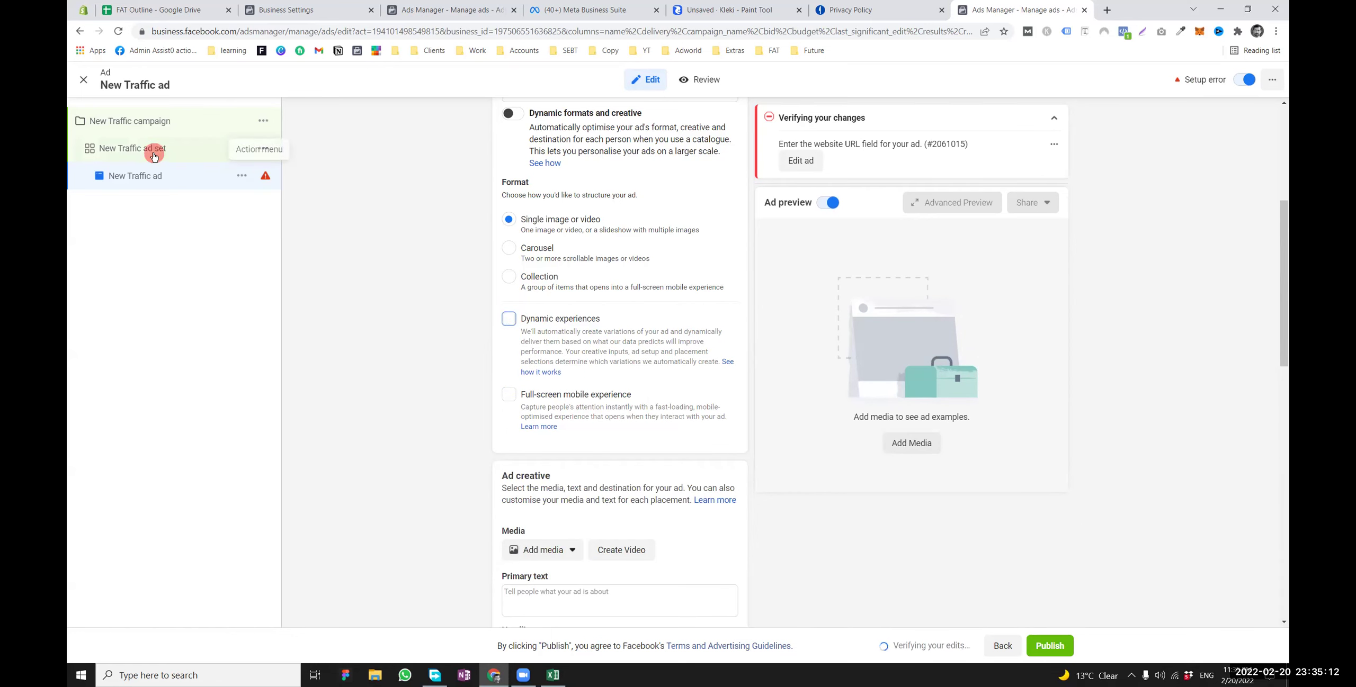
pyautogui.scroll(-3, 653, 314)
pyautogui.scroll(2, 805, 309)
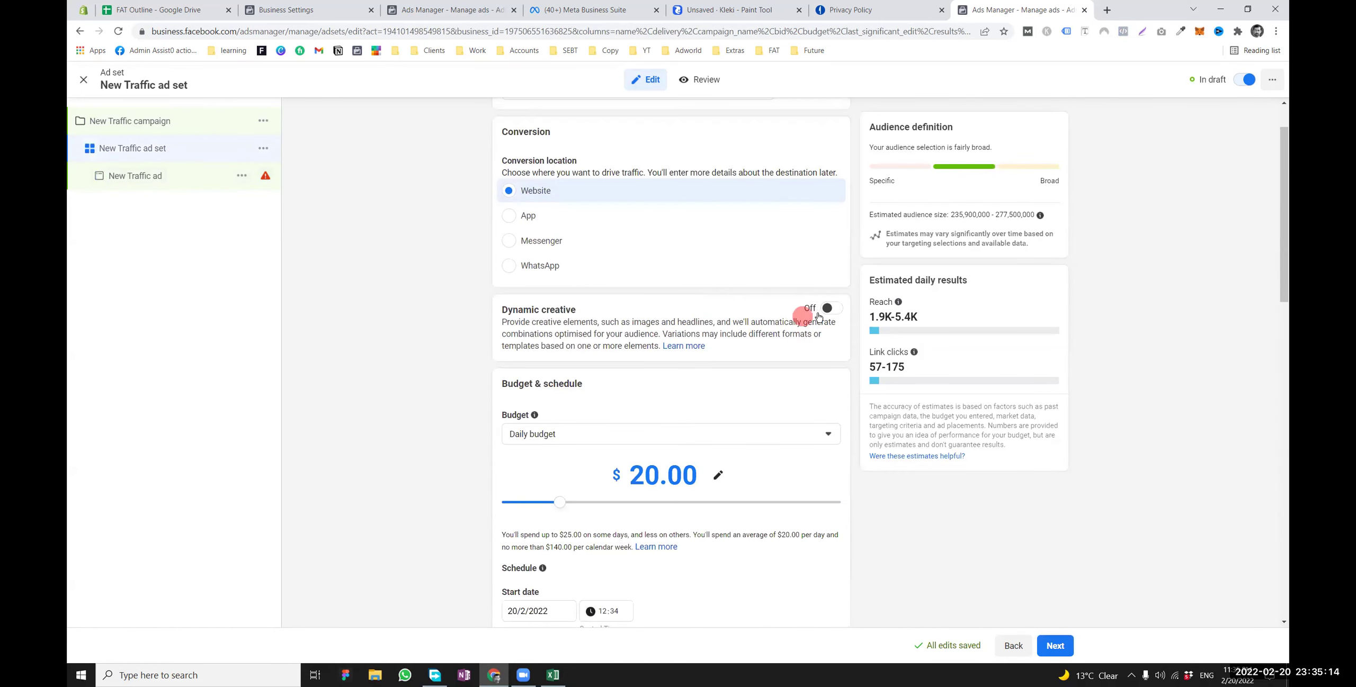
pyautogui.click(131, 186)
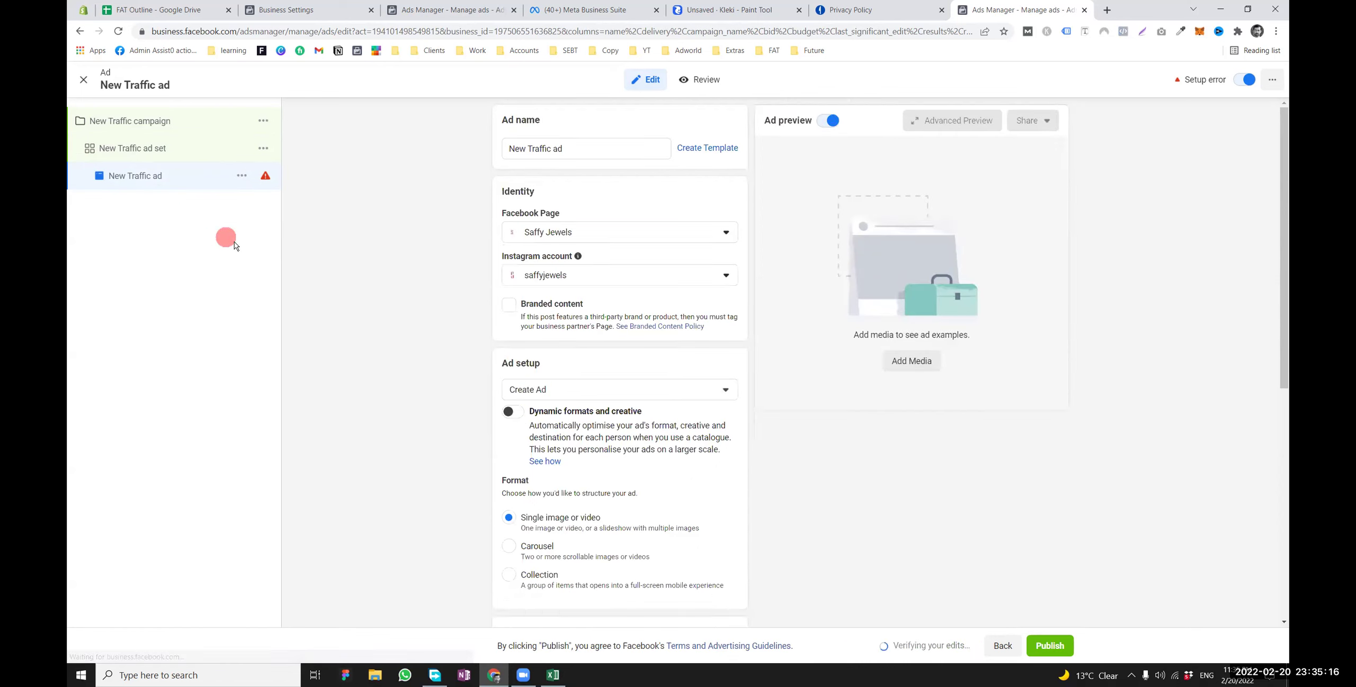
# Enable Full-screen mobile experience for the single image or video ad and view the available Instant Experience templates
pyautogui.scroll(-5, 516, 360)
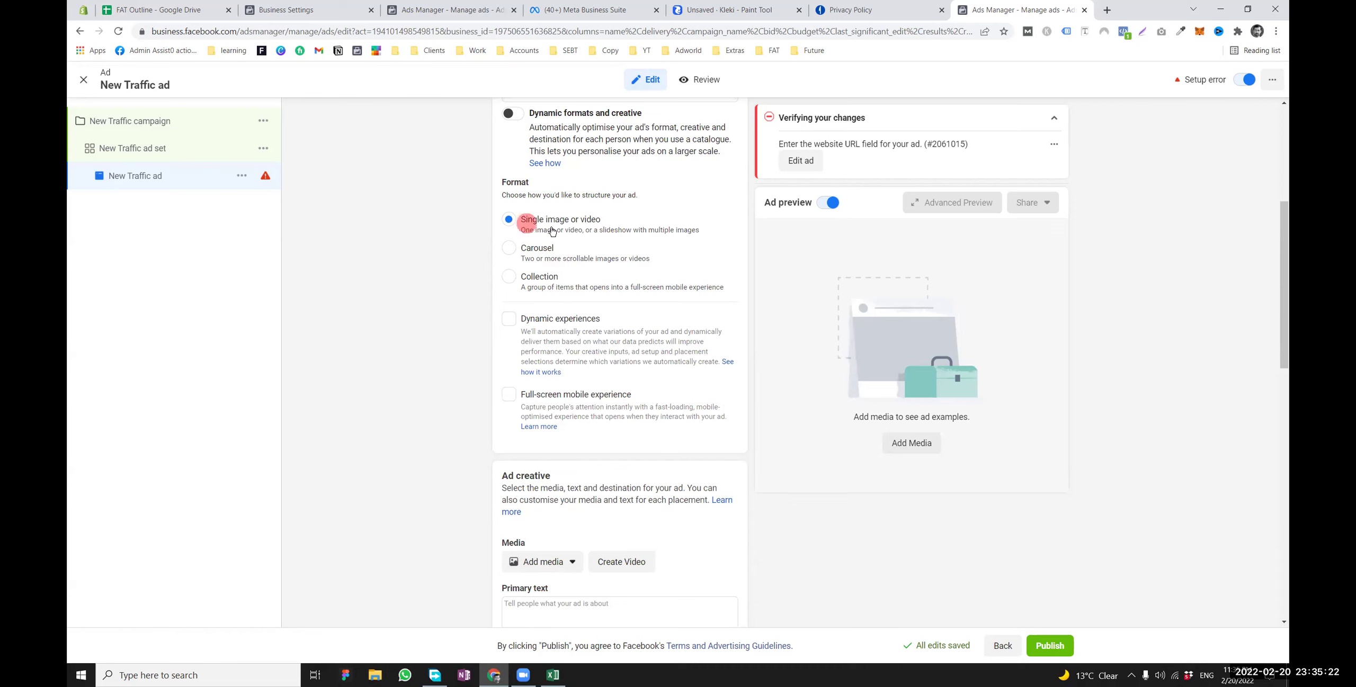
pyautogui.scroll(-2, 555, 233)
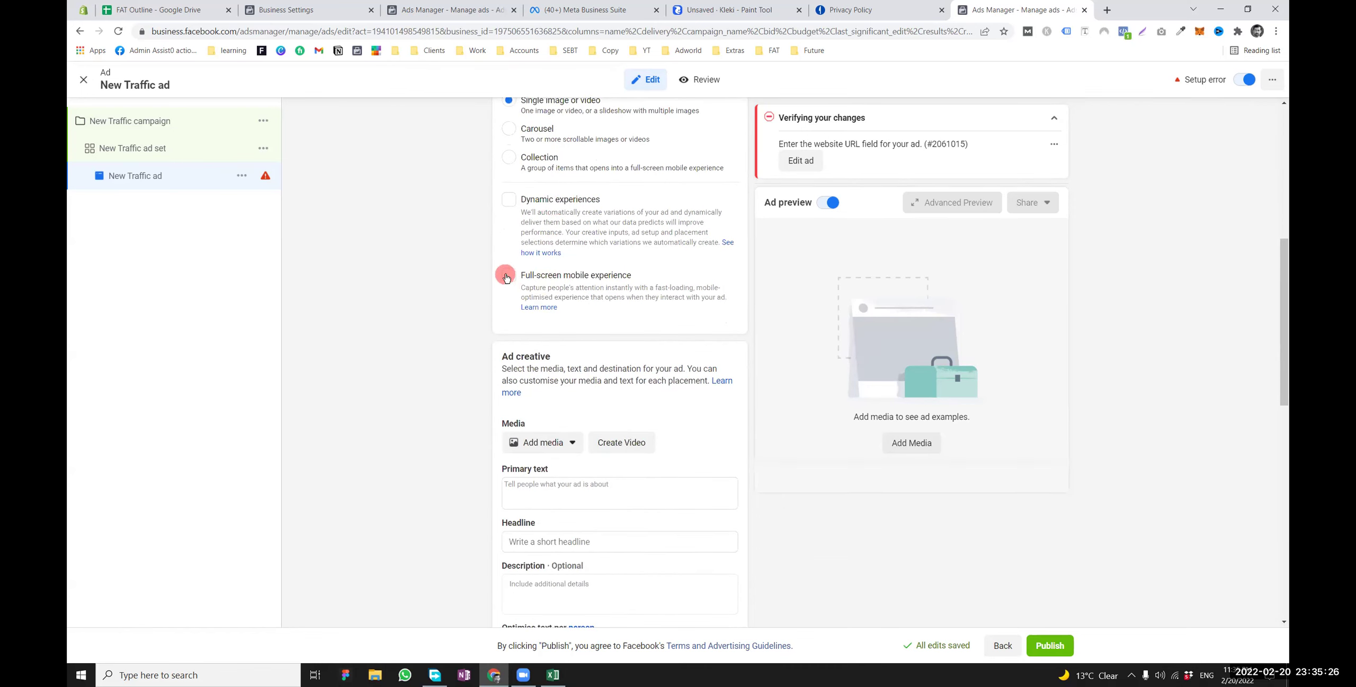
pyautogui.click(507, 275)
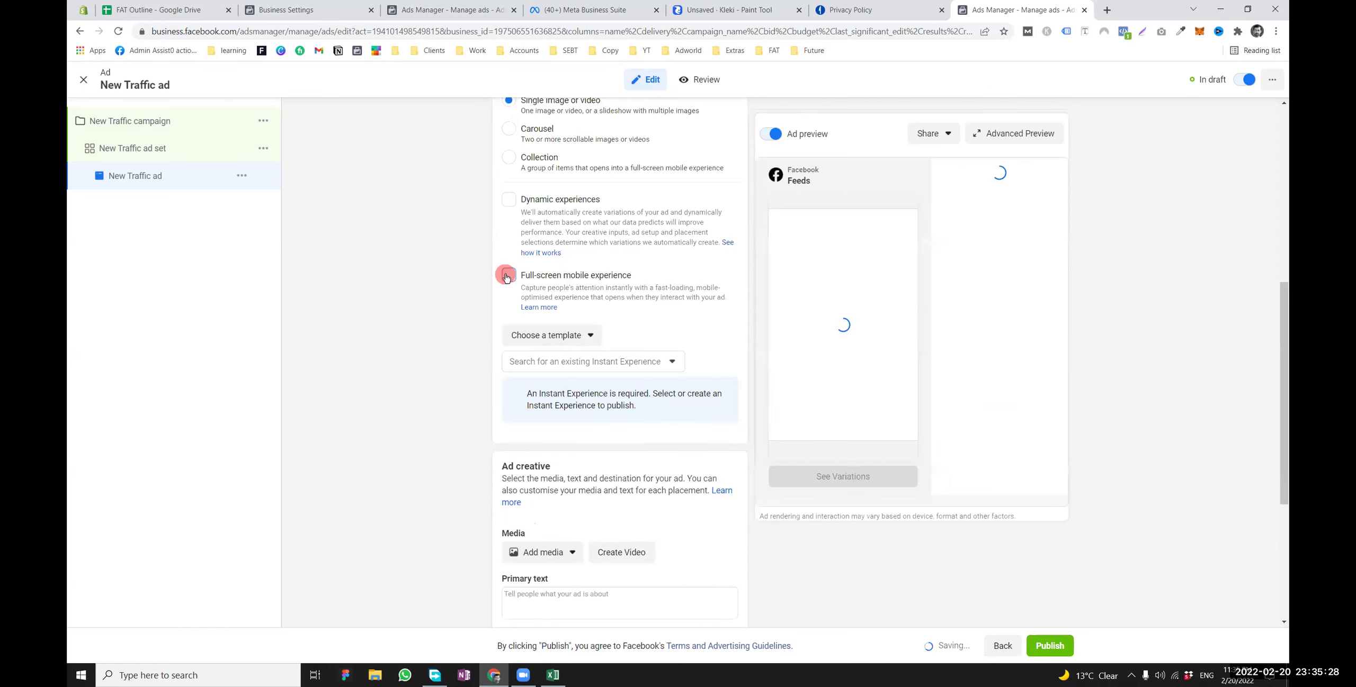
pyautogui.click(533, 337)
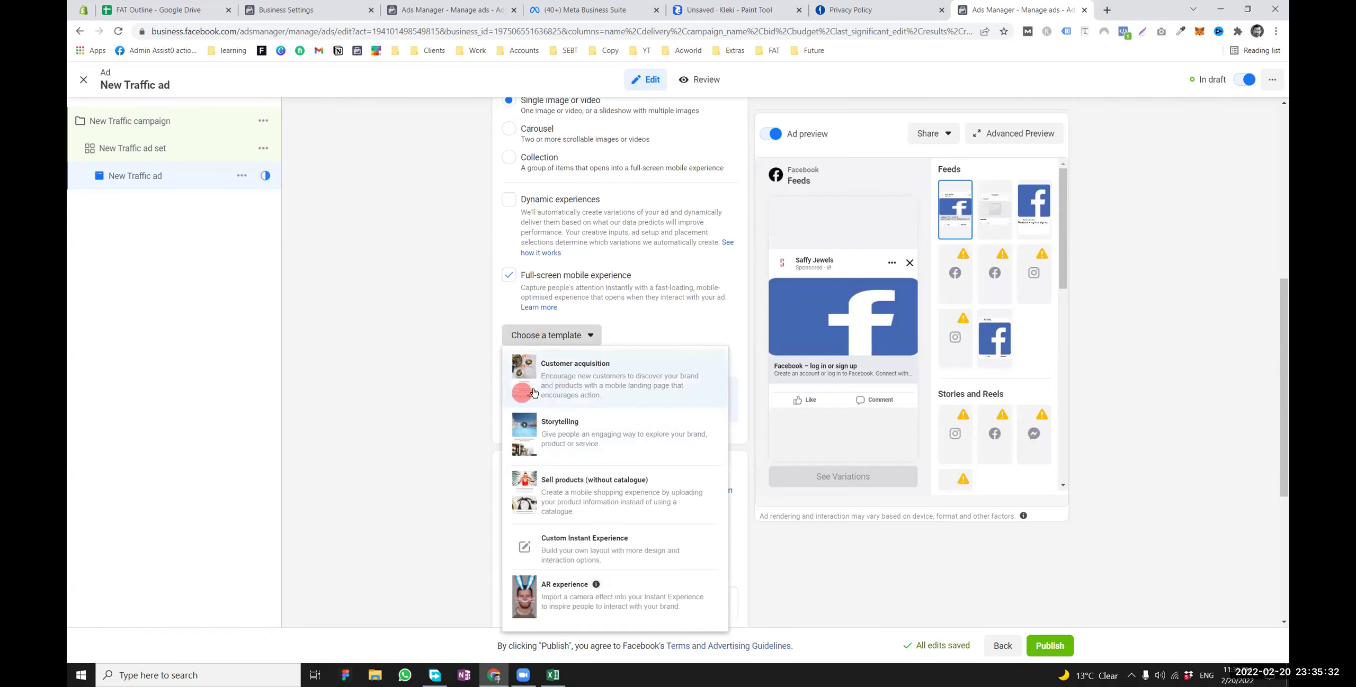
pyautogui.click(402, 486)
# Add the first 480 × 480 account image as the ad's media, keeping the default crops and optimisations
pyautogui.scroll(5, 484, 439)
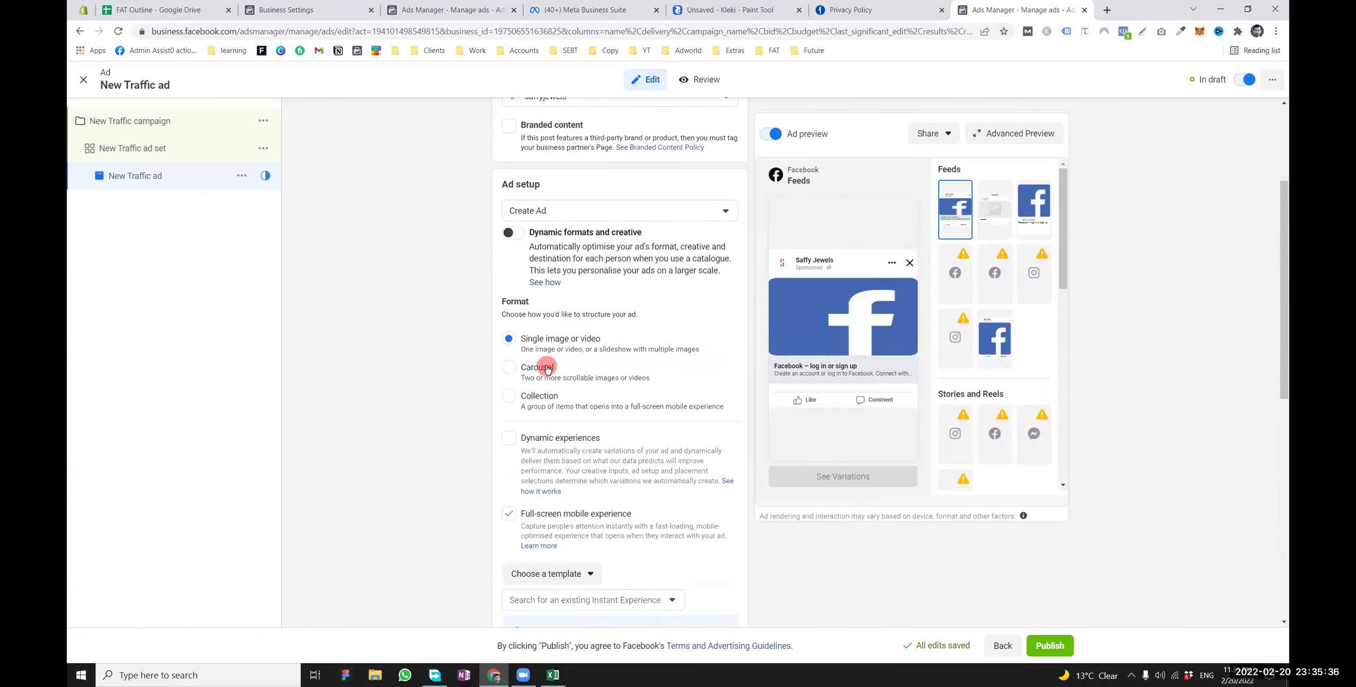
pyautogui.scroll(-5, 605, 397)
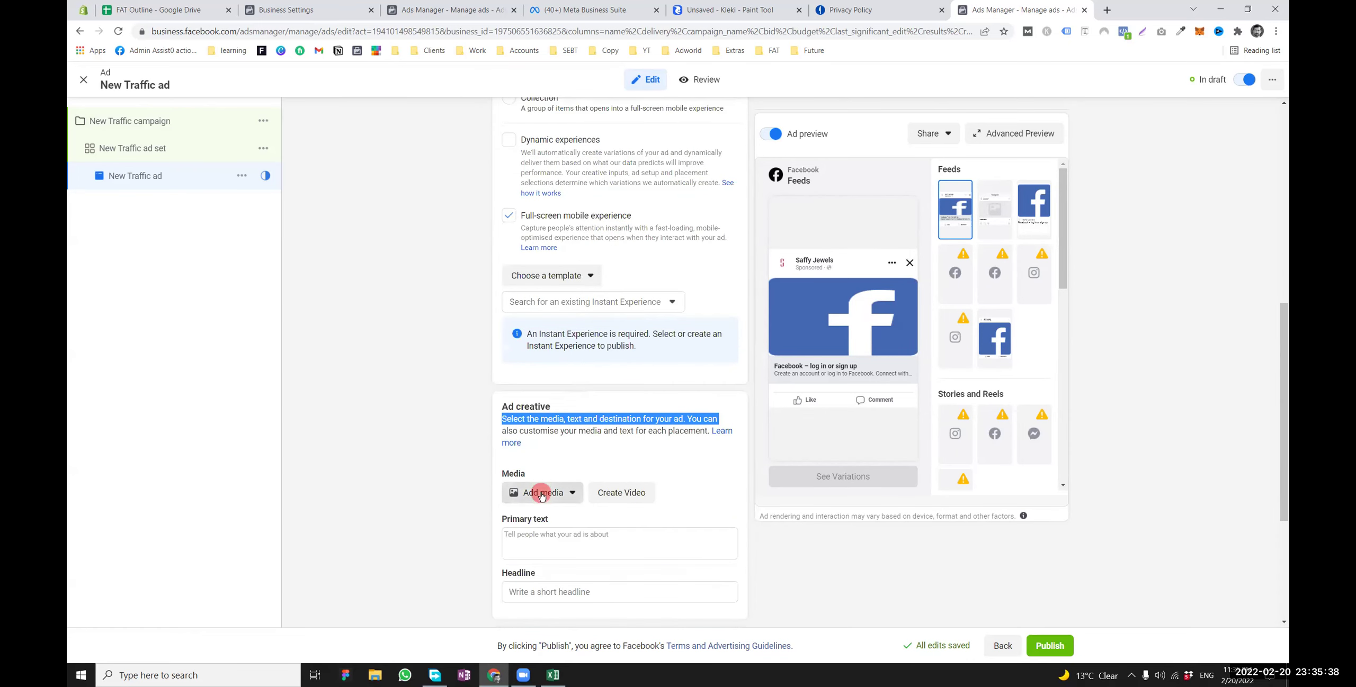
pyautogui.click(542, 496)
pyautogui.click(553, 514)
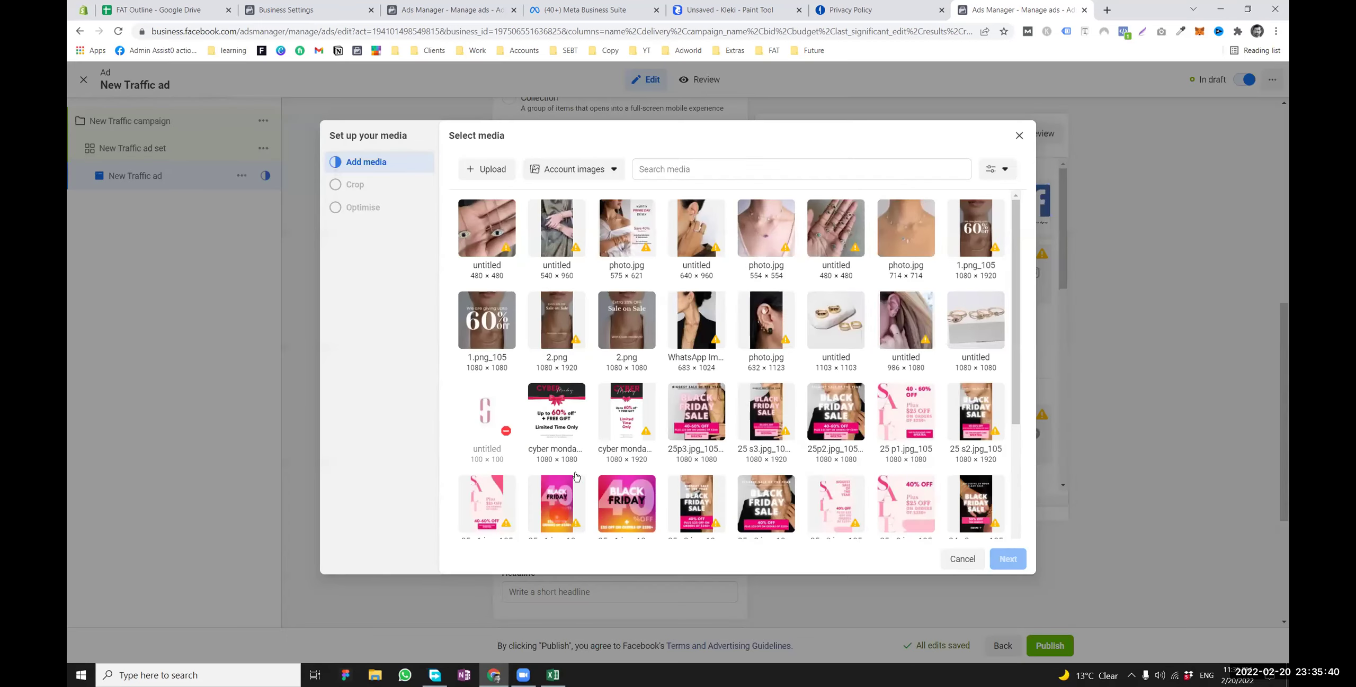
pyautogui.click(490, 225)
pyautogui.click(1007, 559)
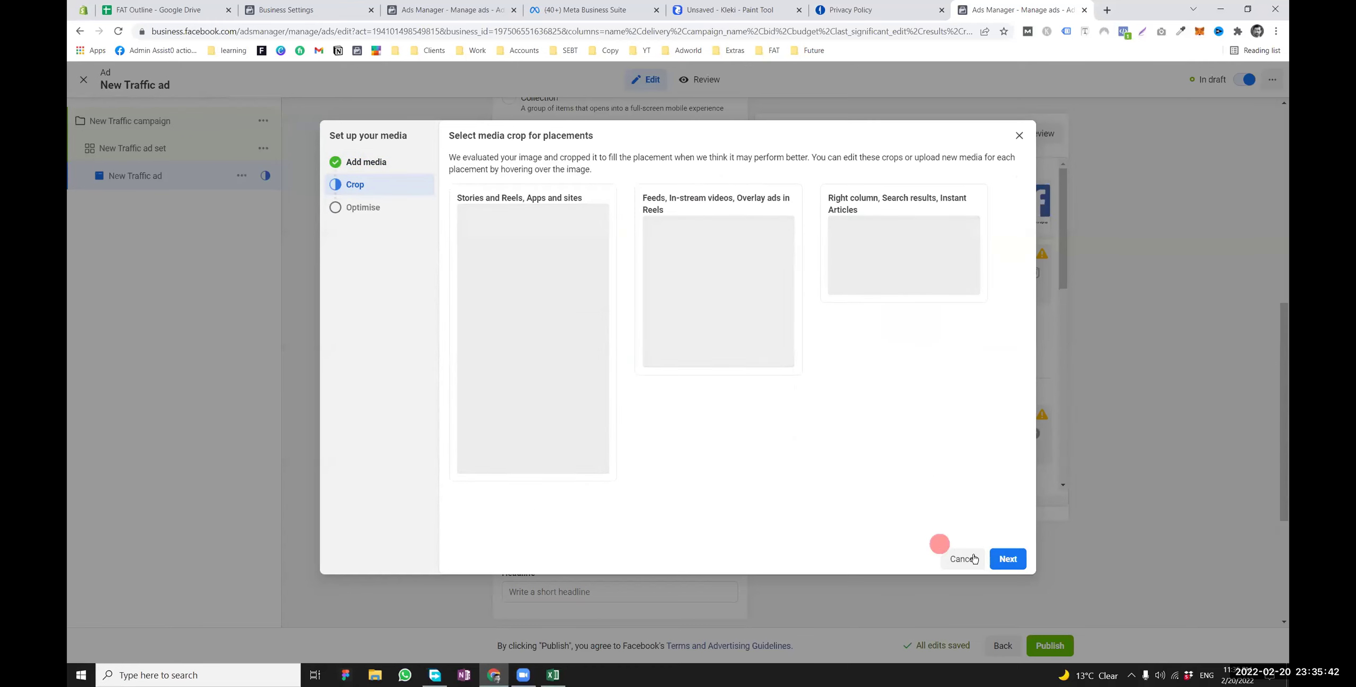
pyautogui.click(1007, 559)
pyautogui.click(1007, 559)
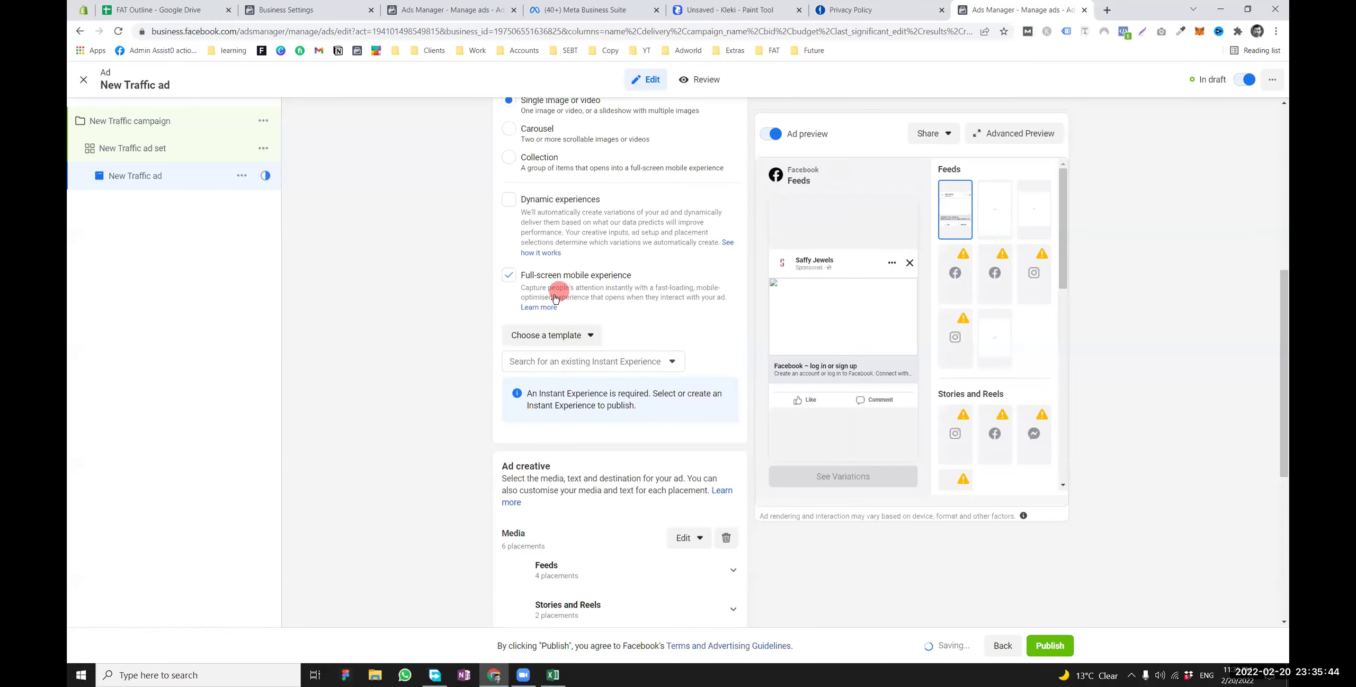
# Create an Instant Experience for the single image ad from the Customer acquisition template, keeping its default content
pyautogui.click(551, 335)
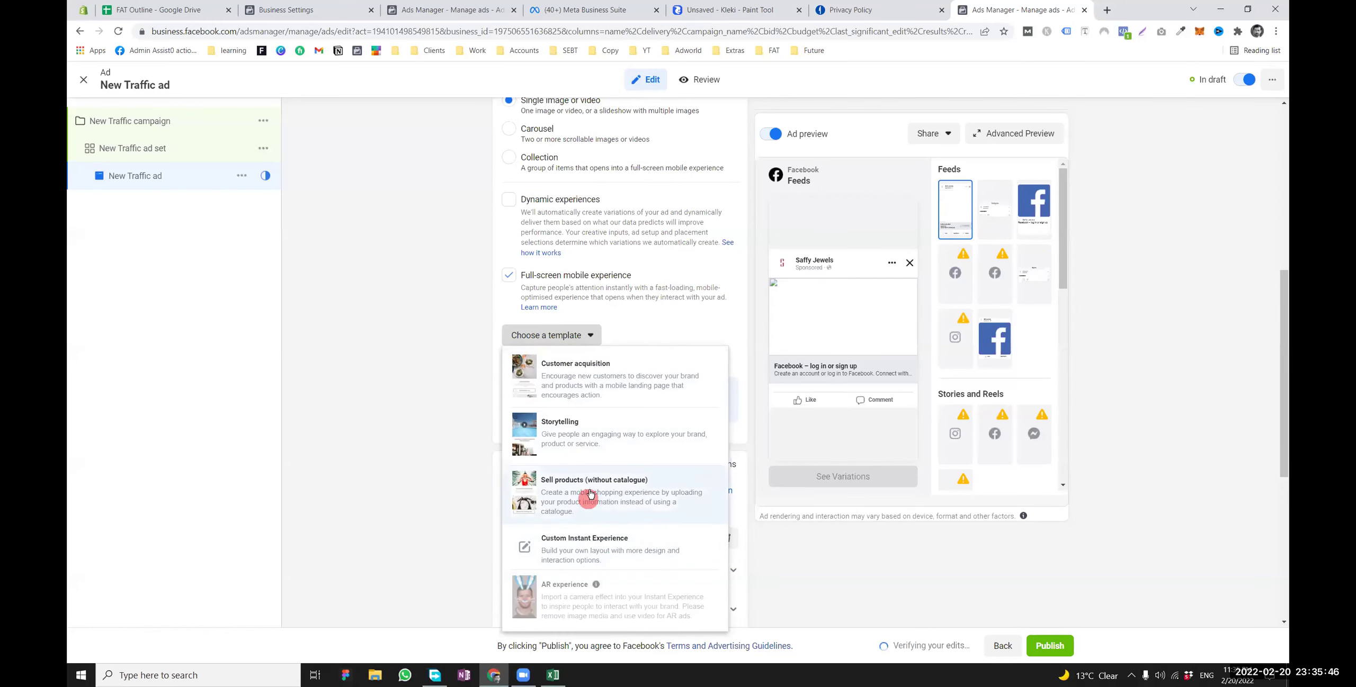
pyautogui.click(577, 385)
pyautogui.click(898, 589)
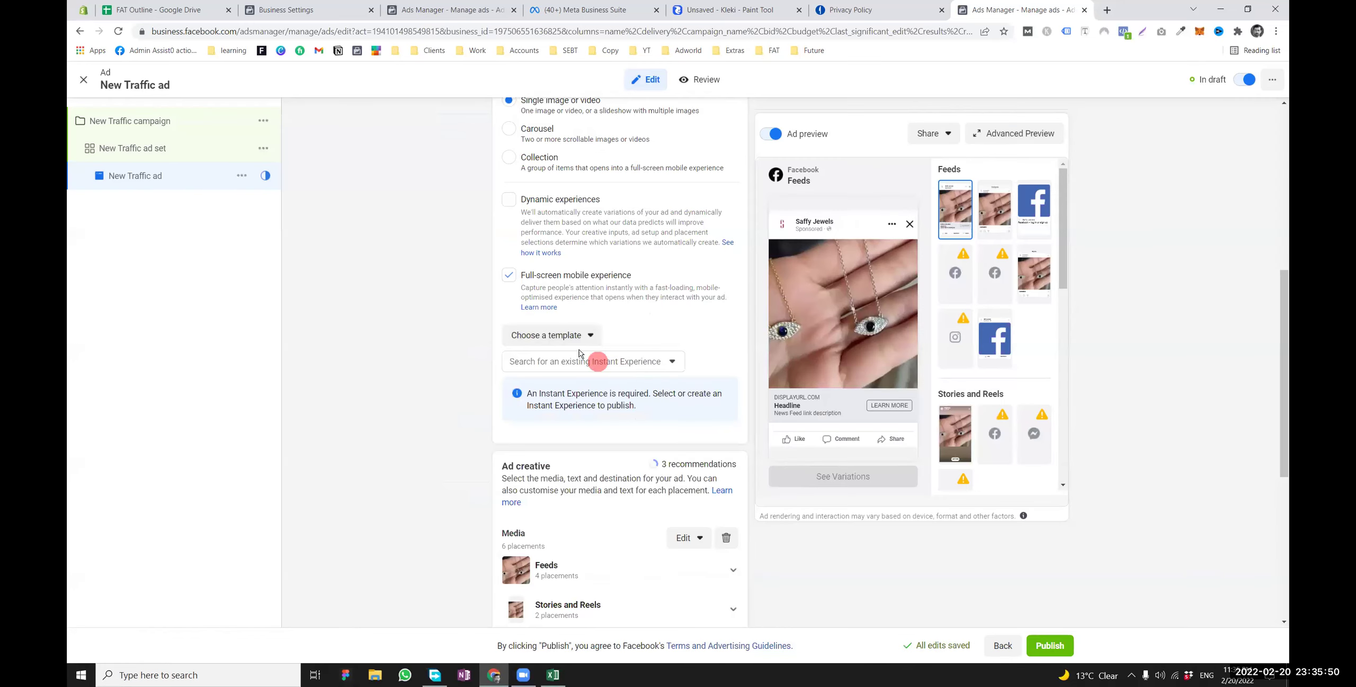
pyautogui.click(575, 338)
pyautogui.click(576, 380)
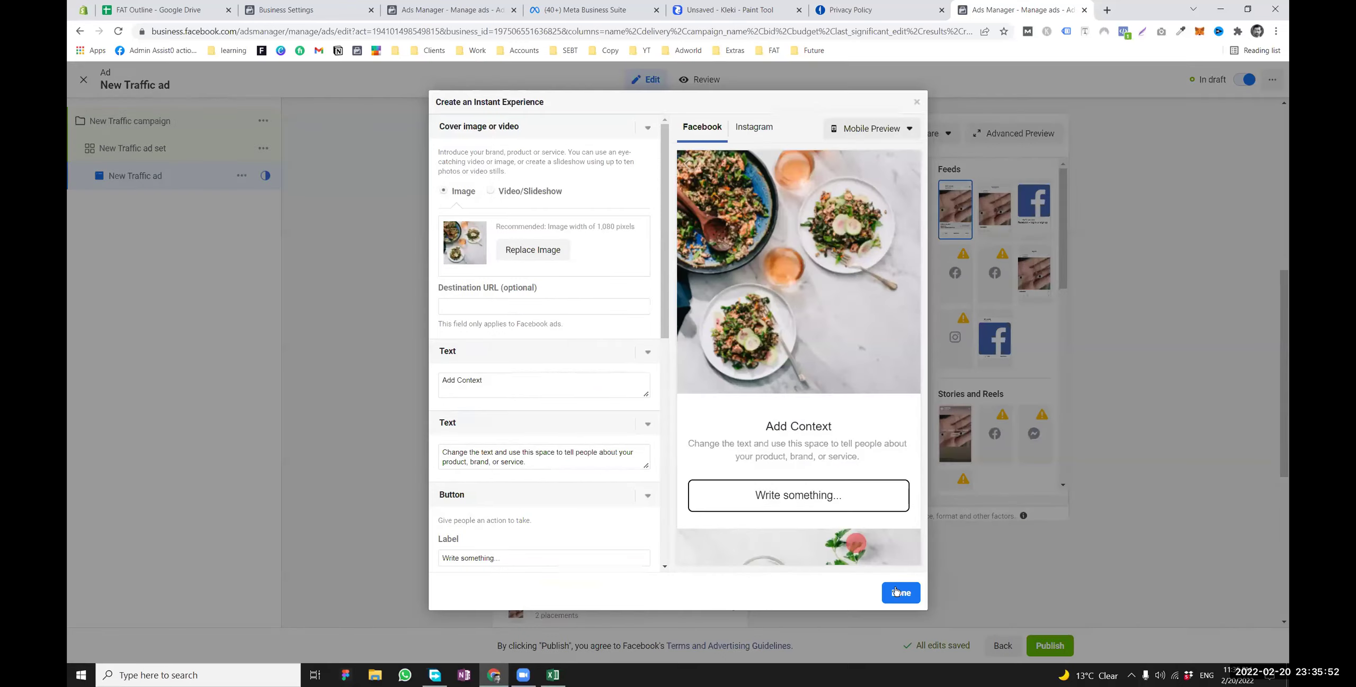
pyautogui.click(894, 589)
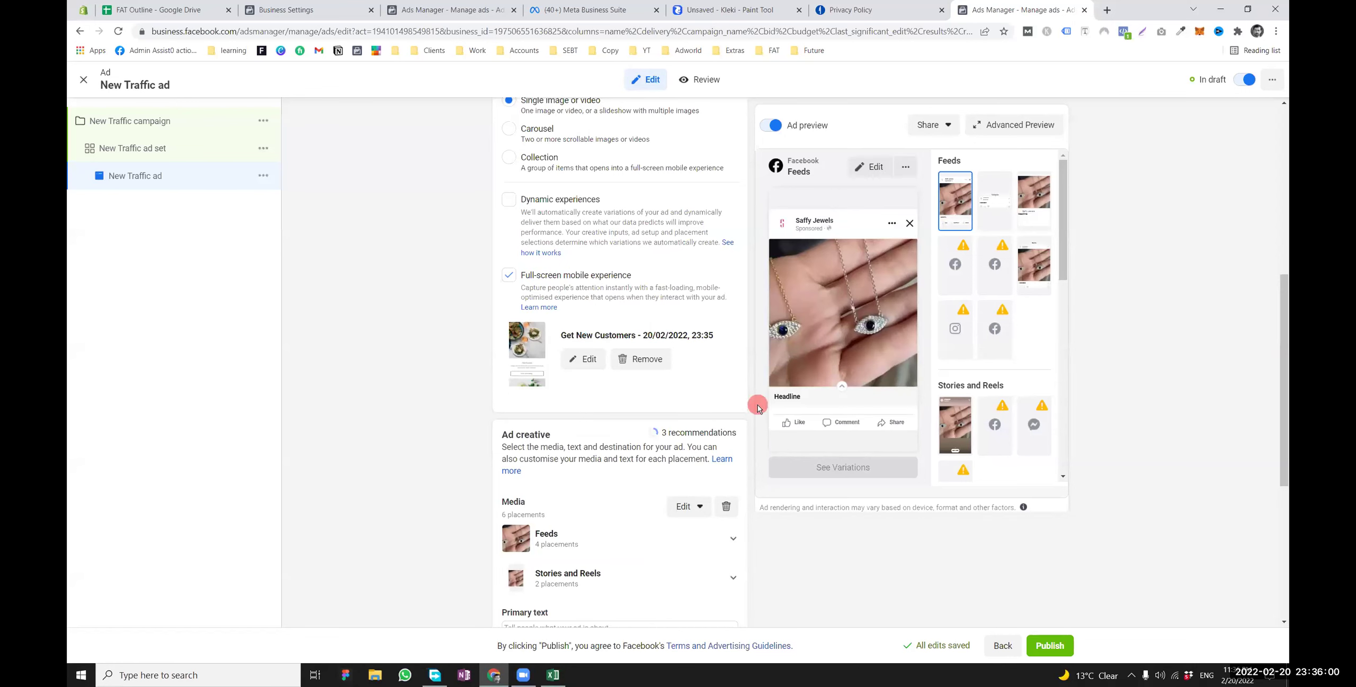
# Turn off Full-screen mobile experience and change the ad's format to Collection
pyautogui.scroll(1, 662, 383)
pyautogui.scroll(3, 662, 382)
pyautogui.scroll(-2, 661, 381)
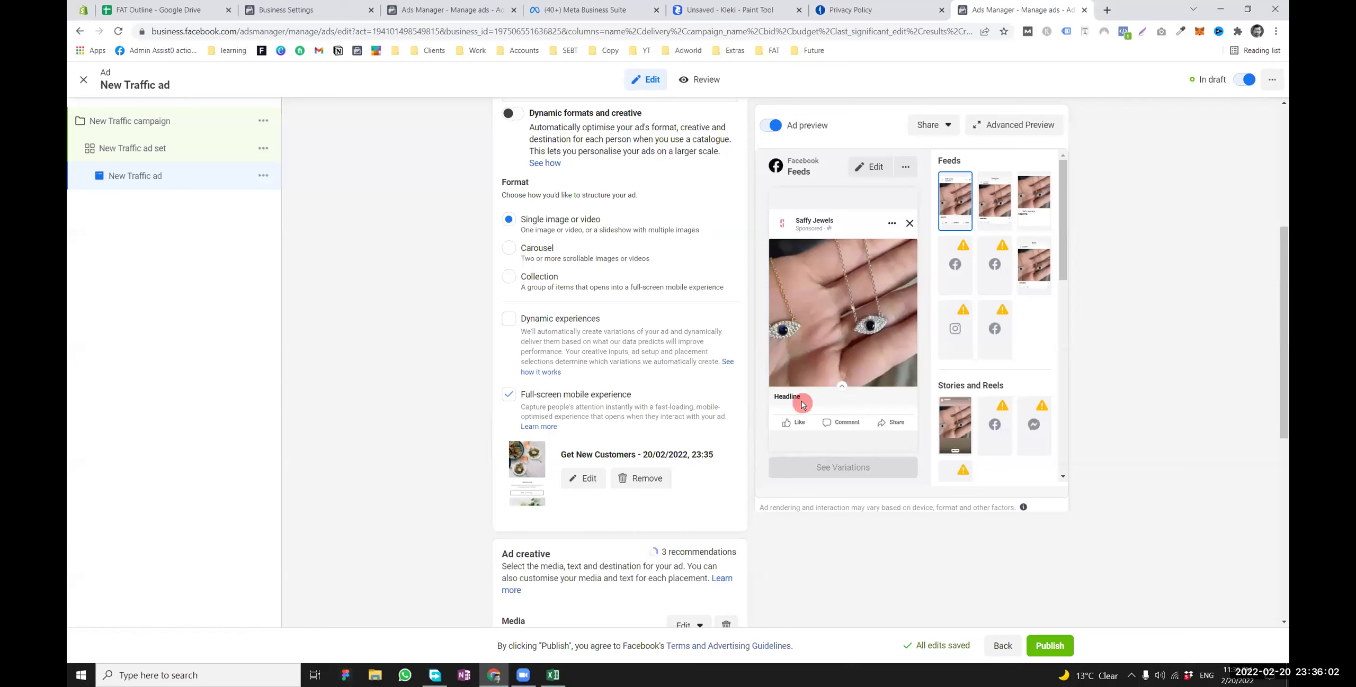
pyautogui.scroll(-2, 563, 421)
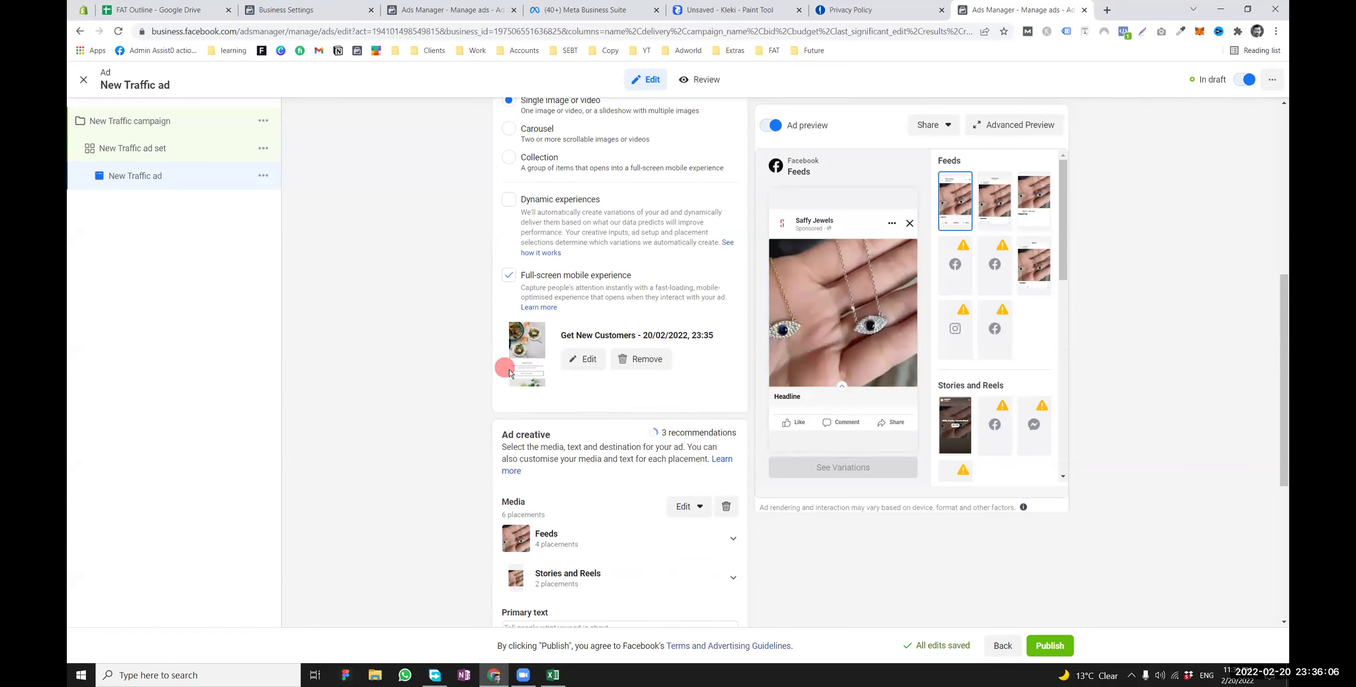
pyautogui.scroll(4, 540, 358)
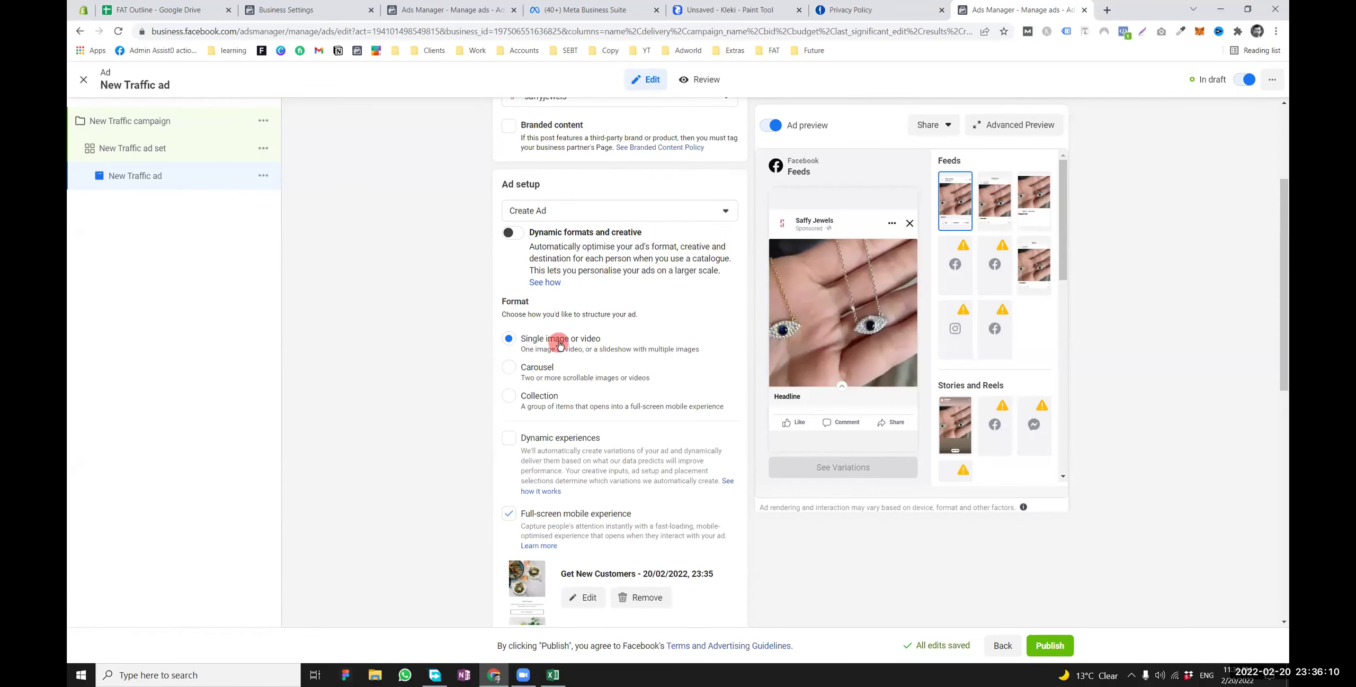
pyautogui.scroll(-2, 550, 341)
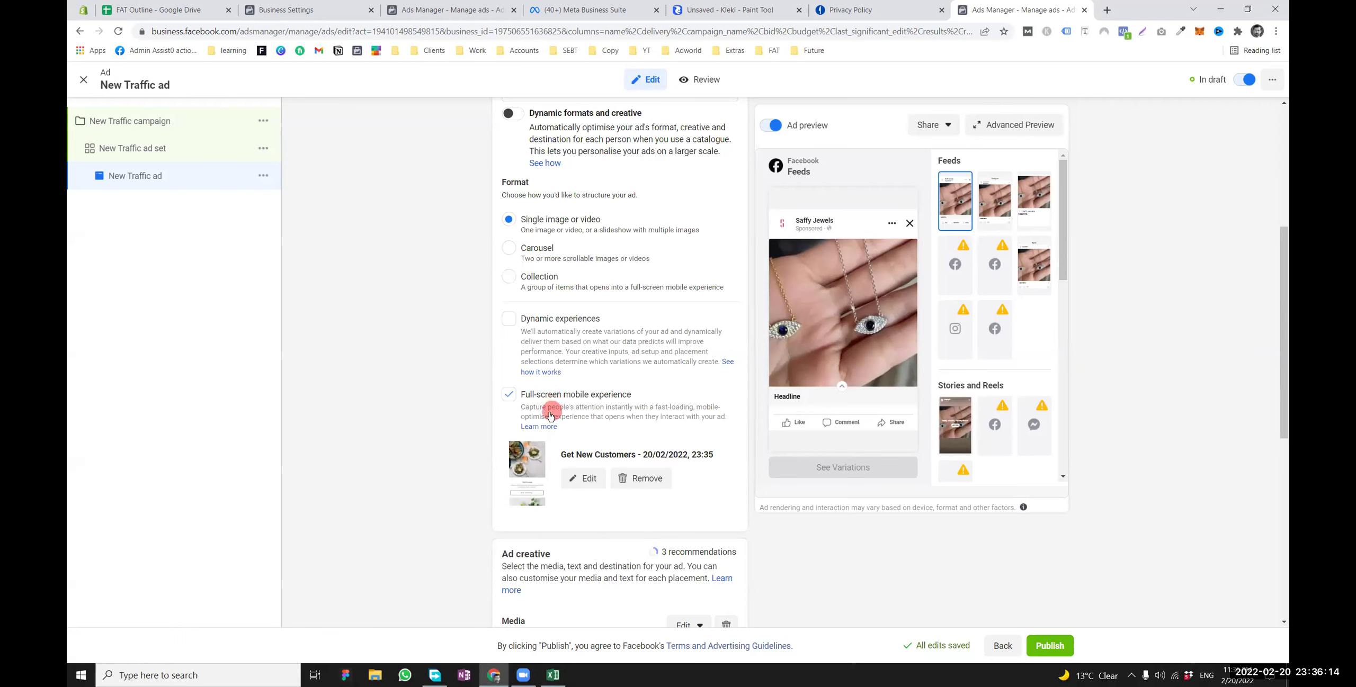
pyautogui.click(508, 394)
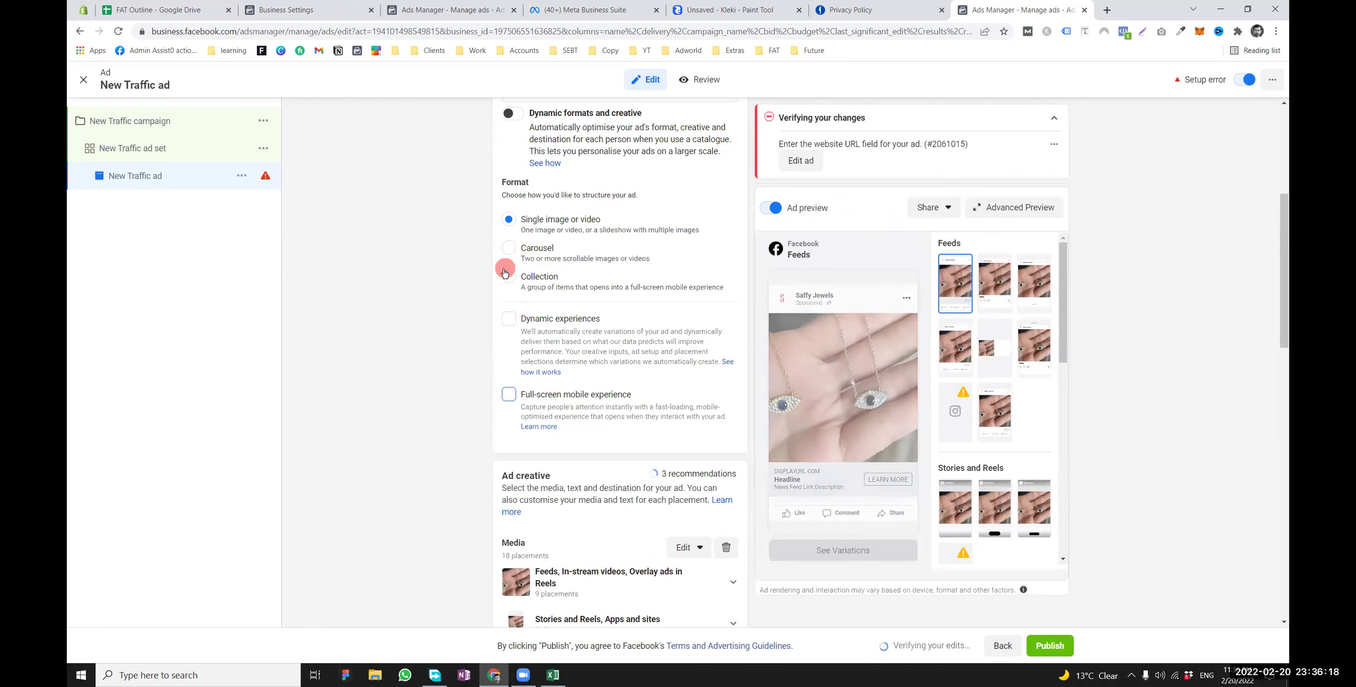
pyautogui.click(508, 284)
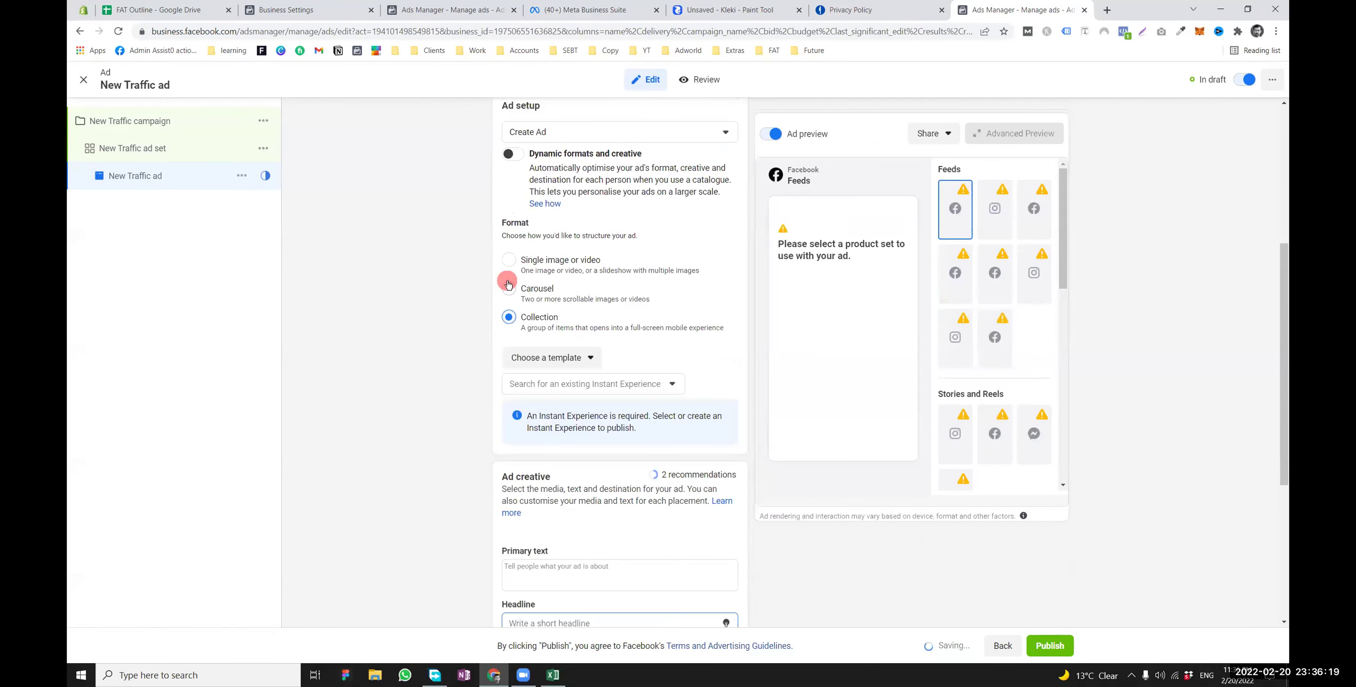
# Create an Instant Experience for the Collection format from the Customer acquisition template with its default content
pyautogui.click(532, 364)
pyautogui.click(536, 495)
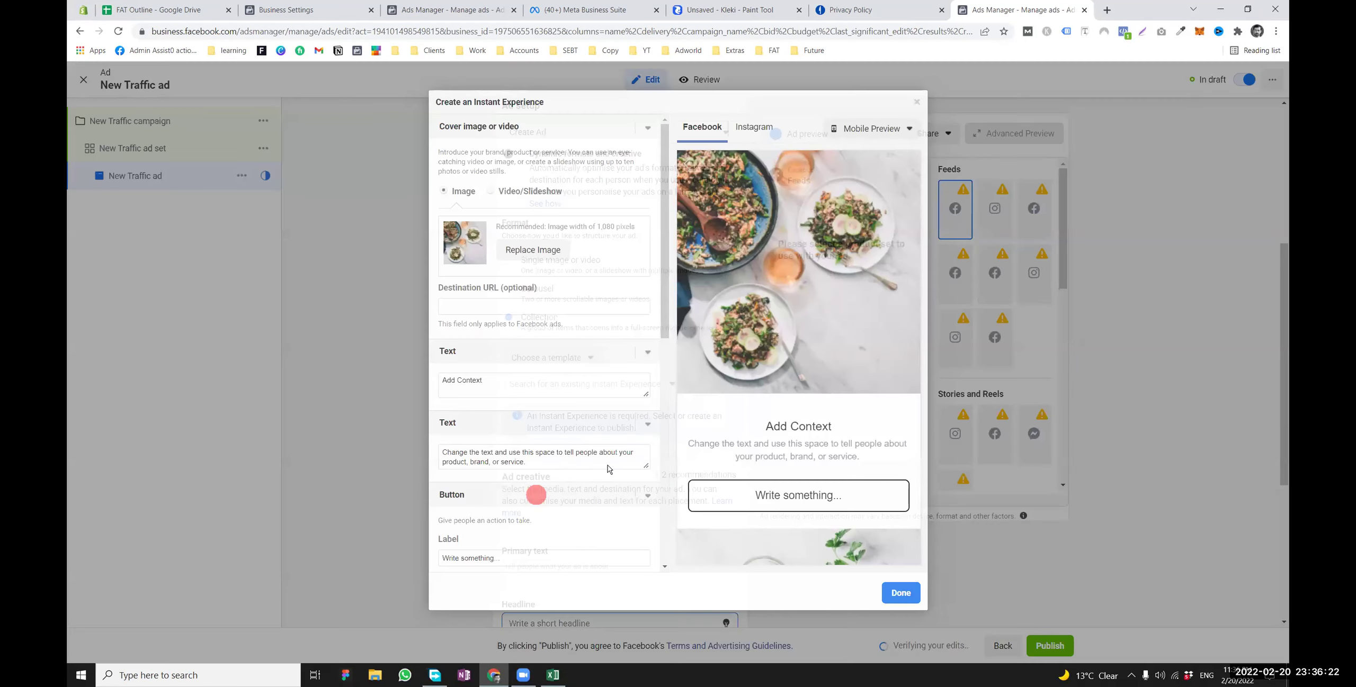
pyautogui.click(900, 593)
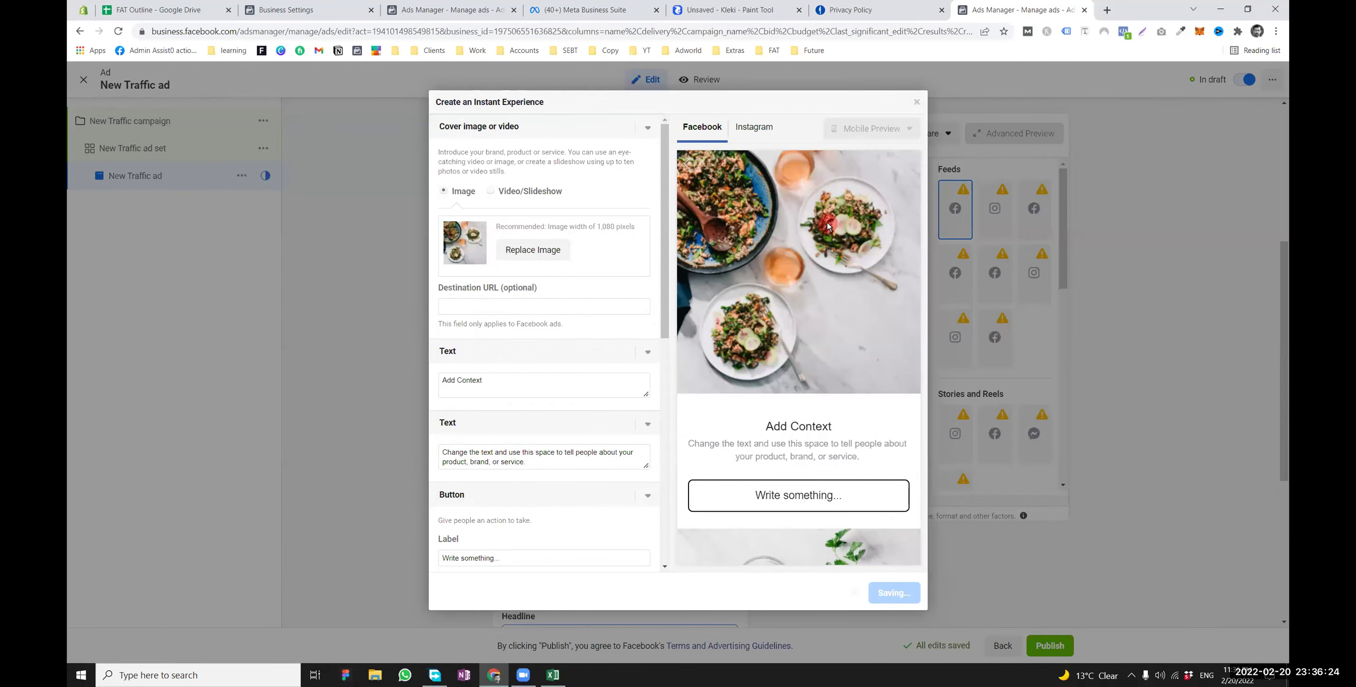
pyautogui.click(640, 248)
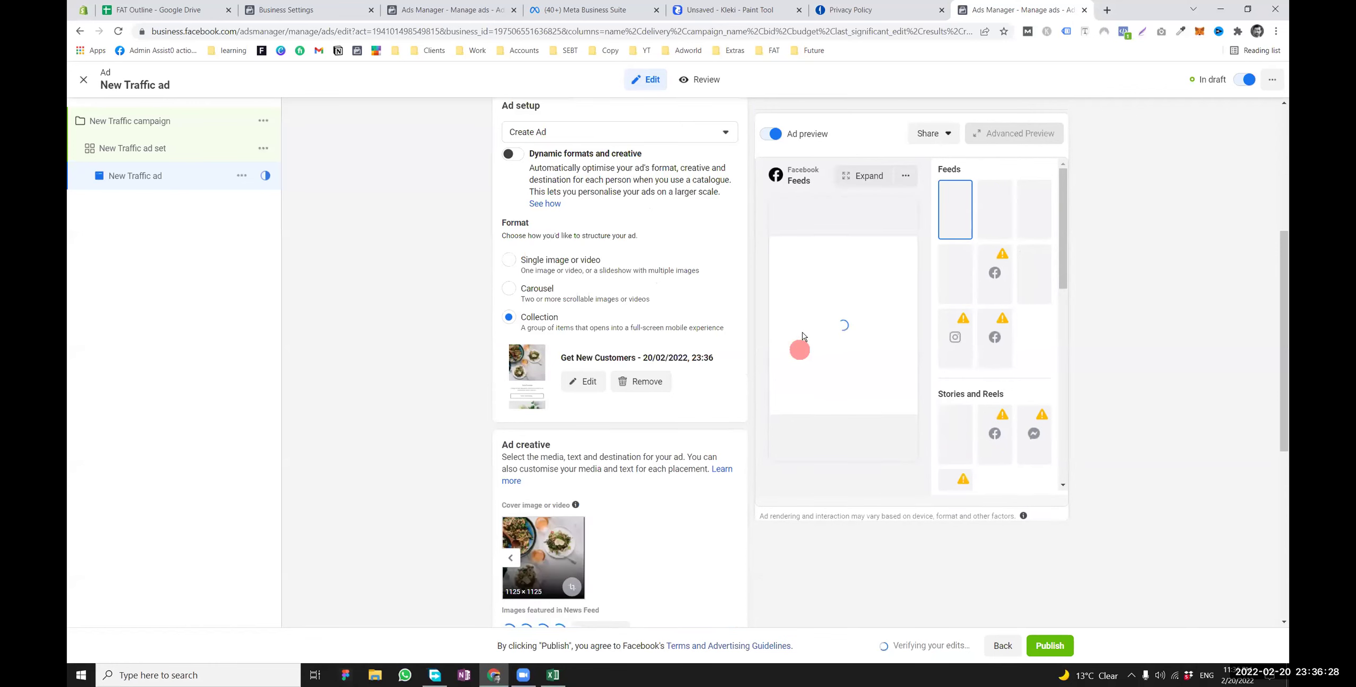
# Examine the collection ad's format settings, cover image, featured News Feed images and placement previews
pyautogui.scroll(-3, 805, 303)
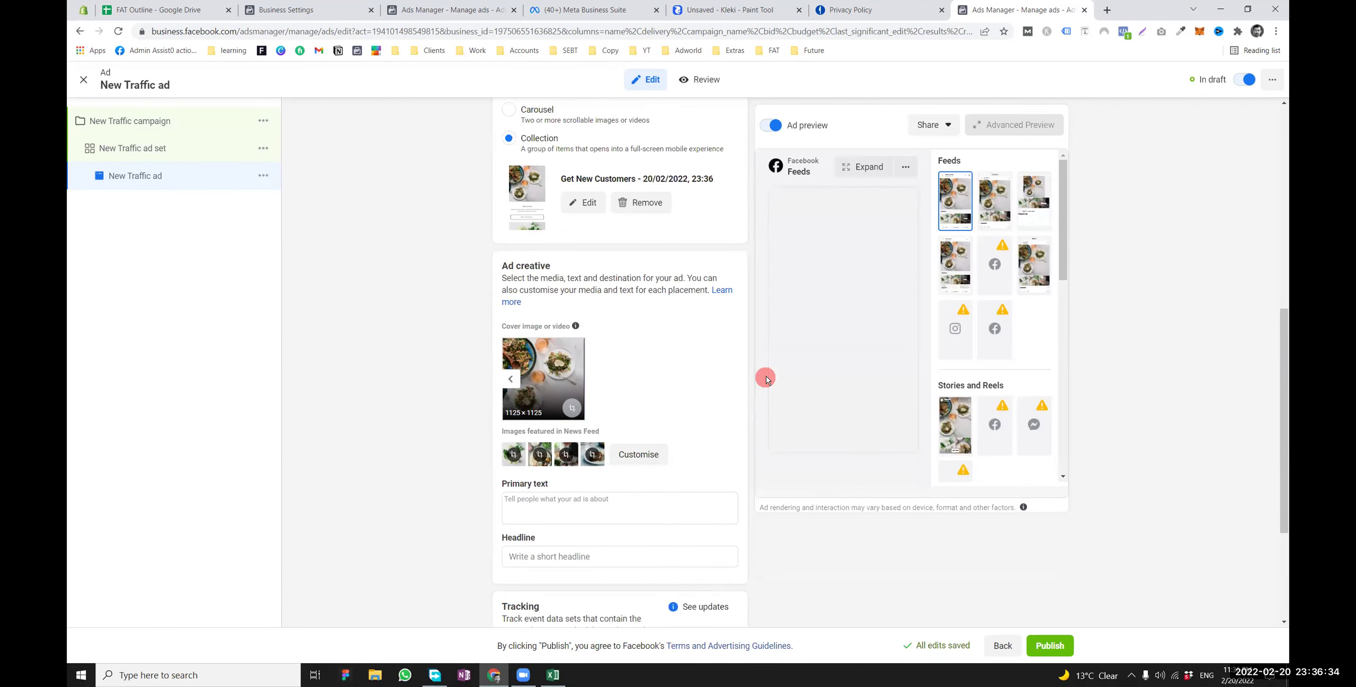
pyautogui.scroll(3, 766, 379)
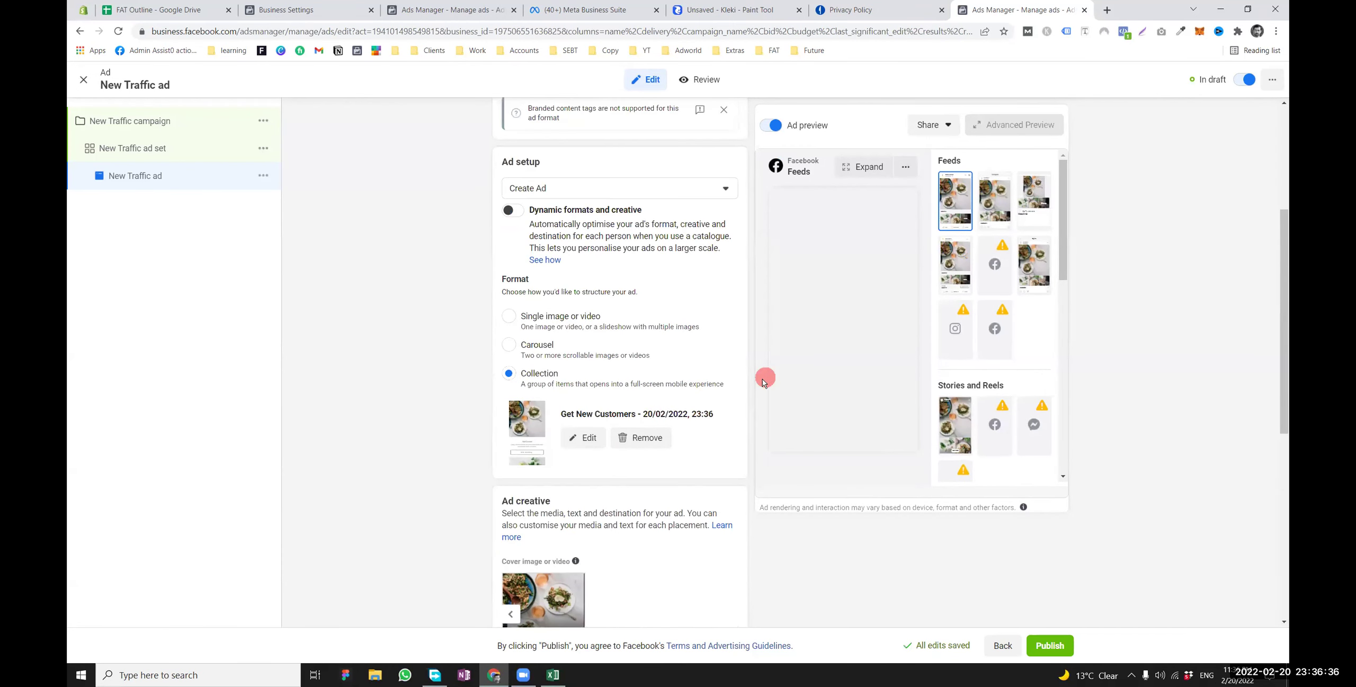
pyautogui.scroll(3, 773, 225)
pyautogui.scroll(-3, 541, 448)
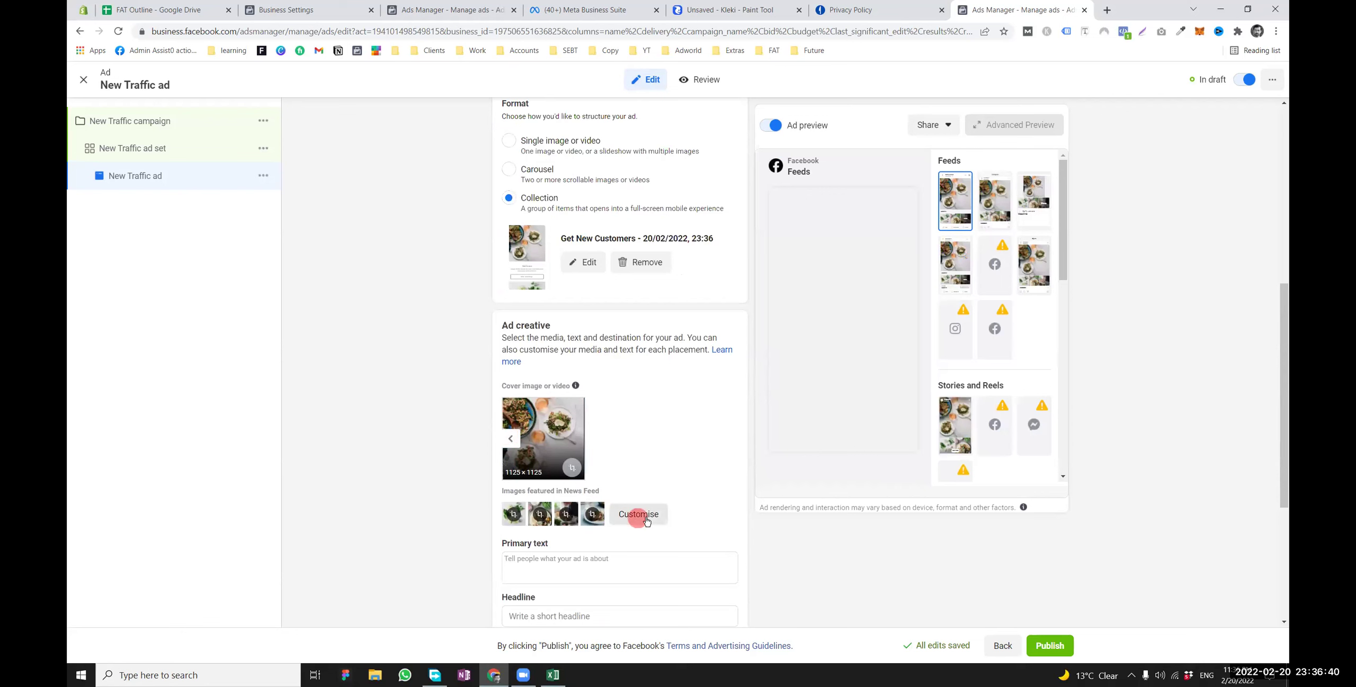
pyautogui.scroll(4, 801, 493)
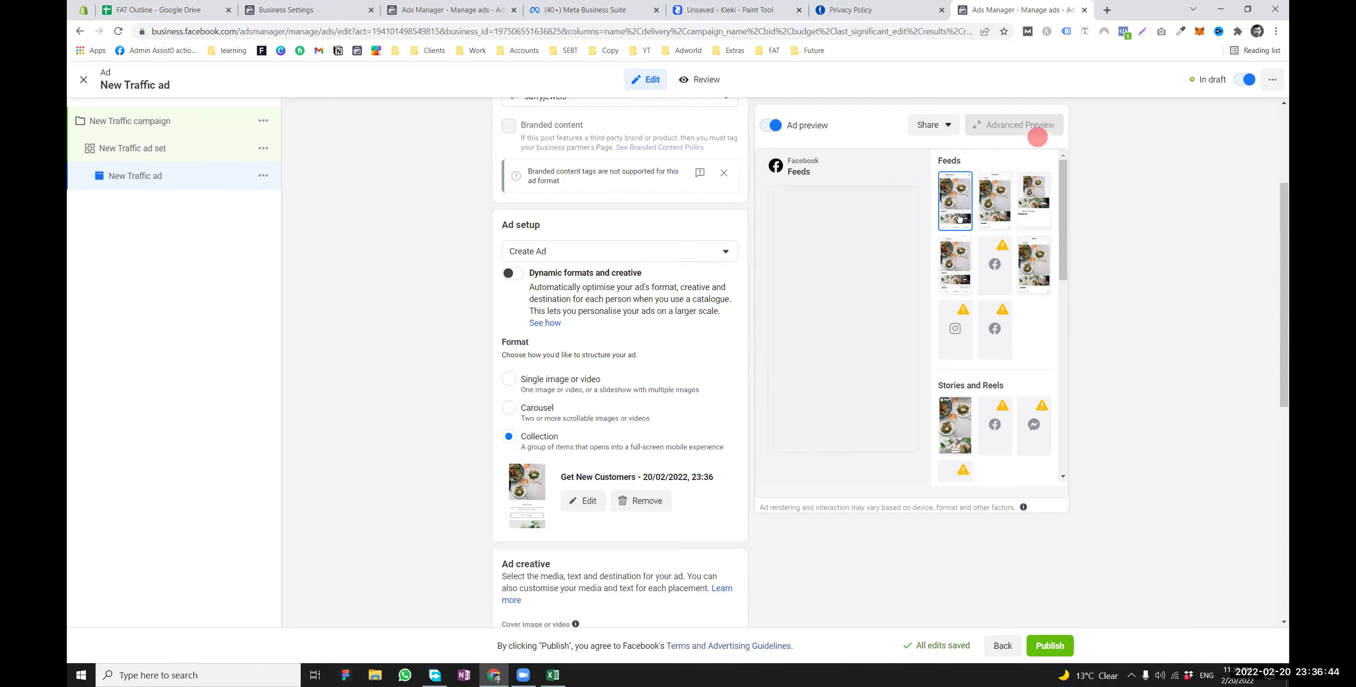
# Examine the collection ad's Marketplace and Facebook News Feed previews along with its format and creative settings
pyautogui.click(1032, 197)
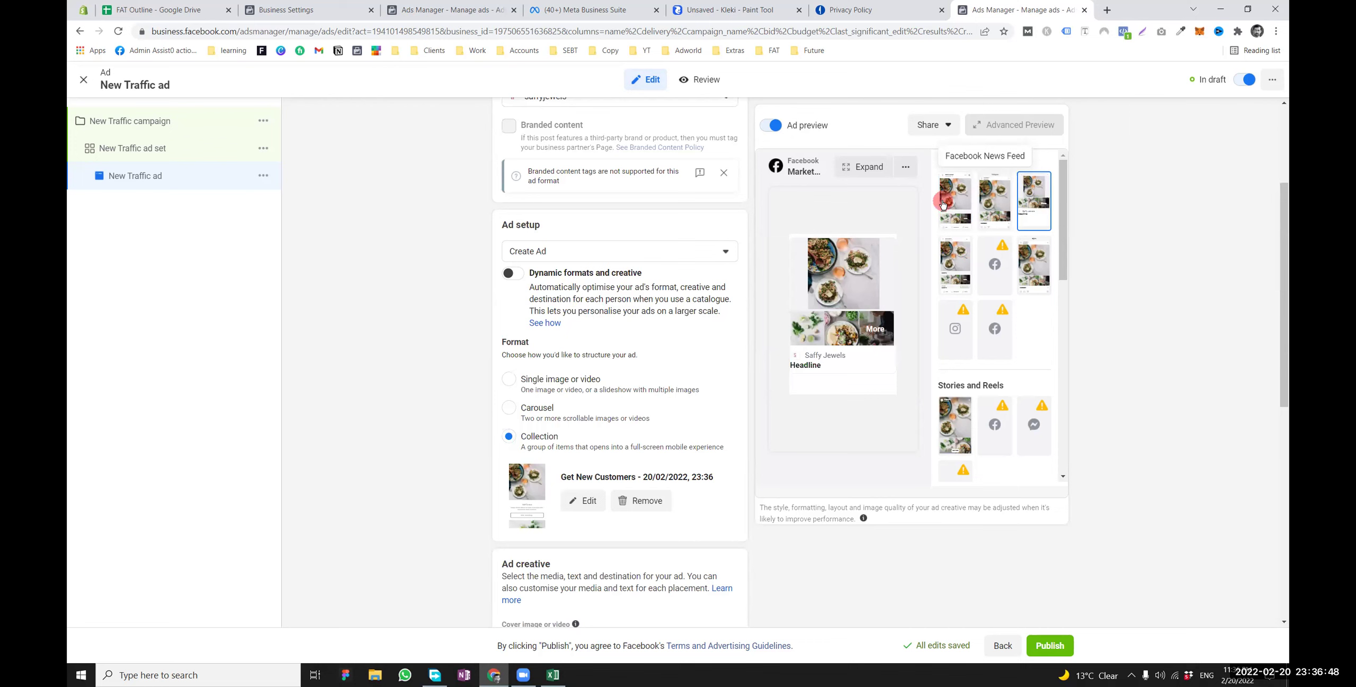
pyautogui.click(940, 207)
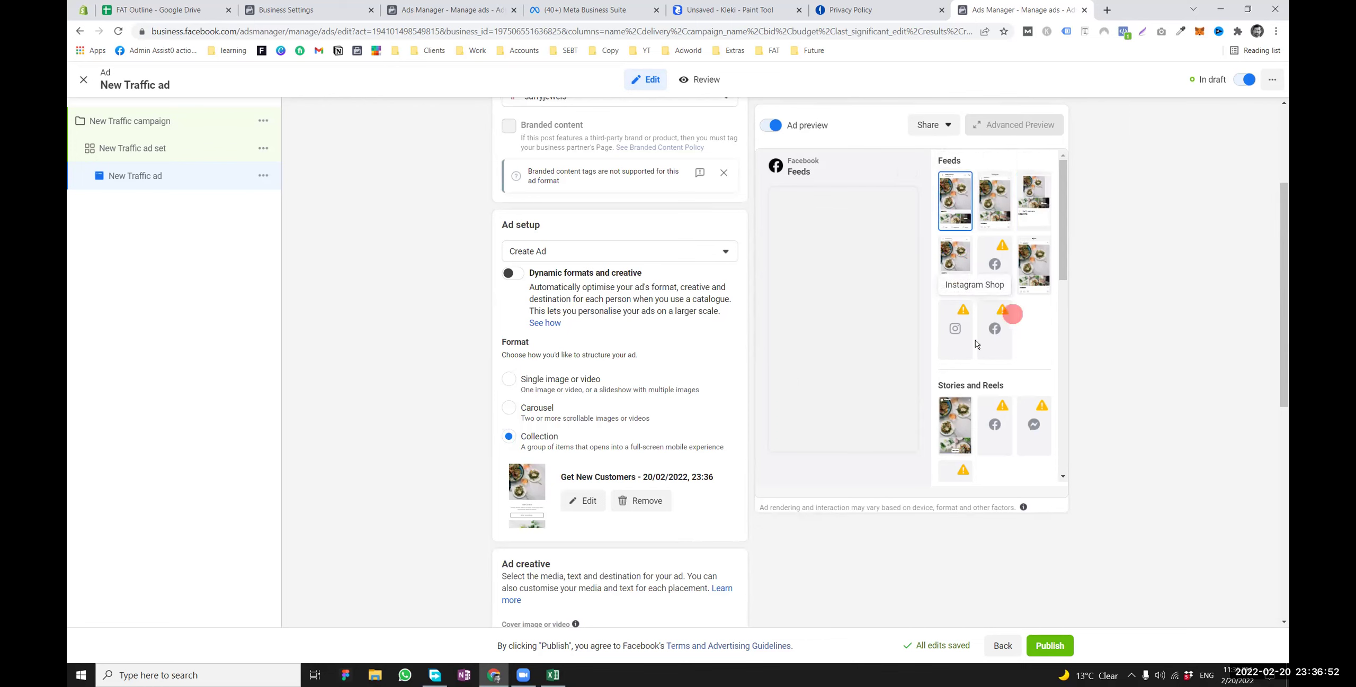
pyautogui.scroll(3, 584, 393)
pyautogui.scroll(-3, 575, 393)
pyautogui.scroll(-1, 512, 440)
pyautogui.scroll(-1, 512, 440)
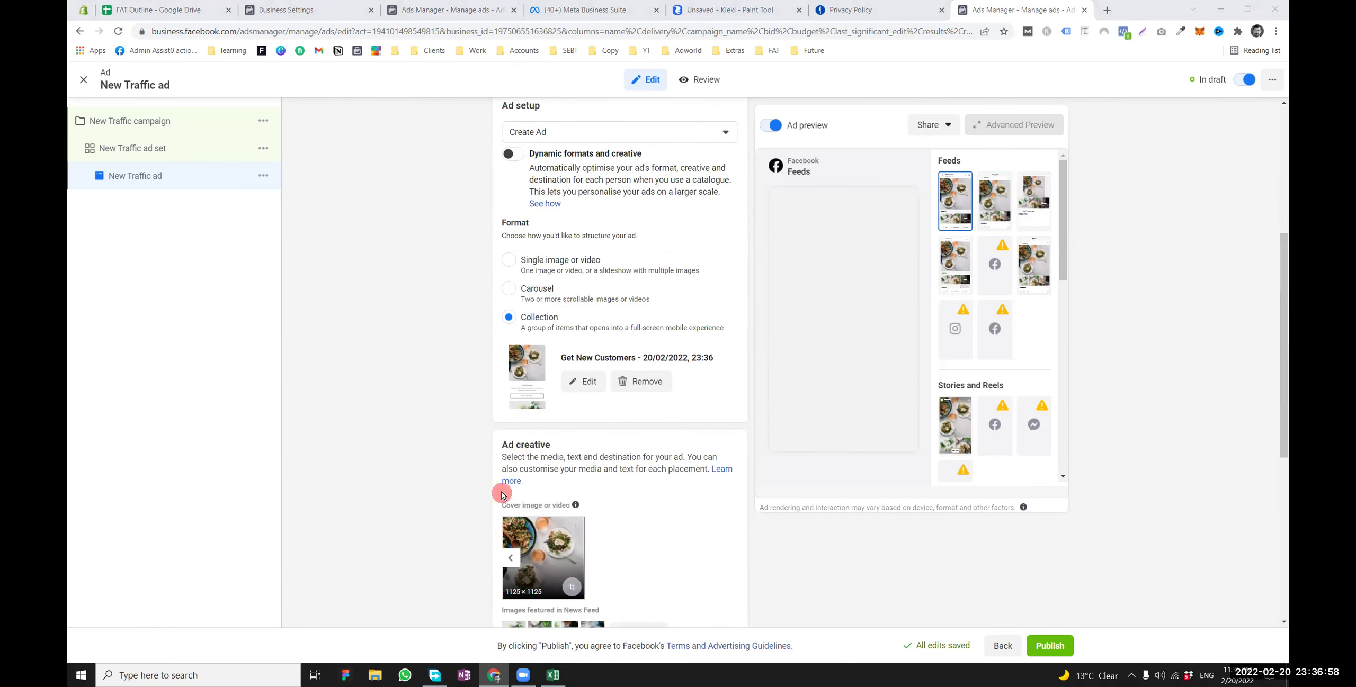
# Change the New Traffic ad's format back to Single image or video, with Full-screen mobile experience off
pyautogui.click(535, 262)
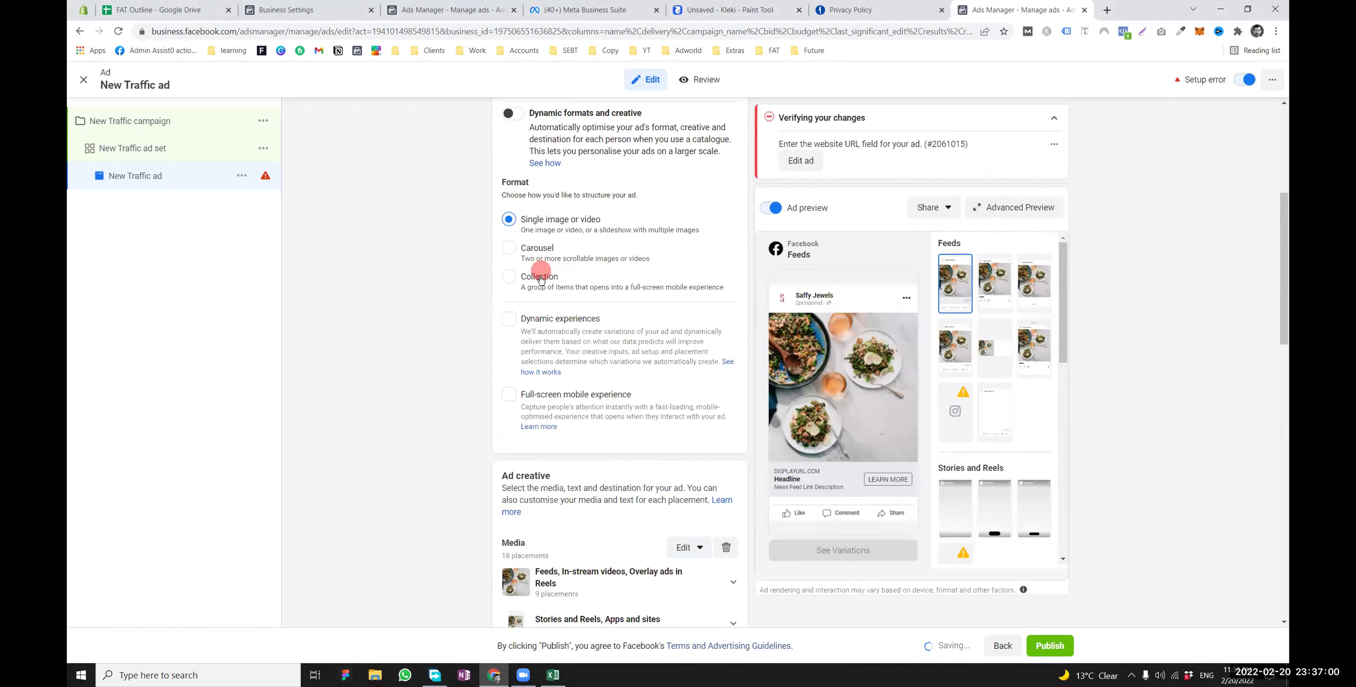
pyautogui.click(512, 399)
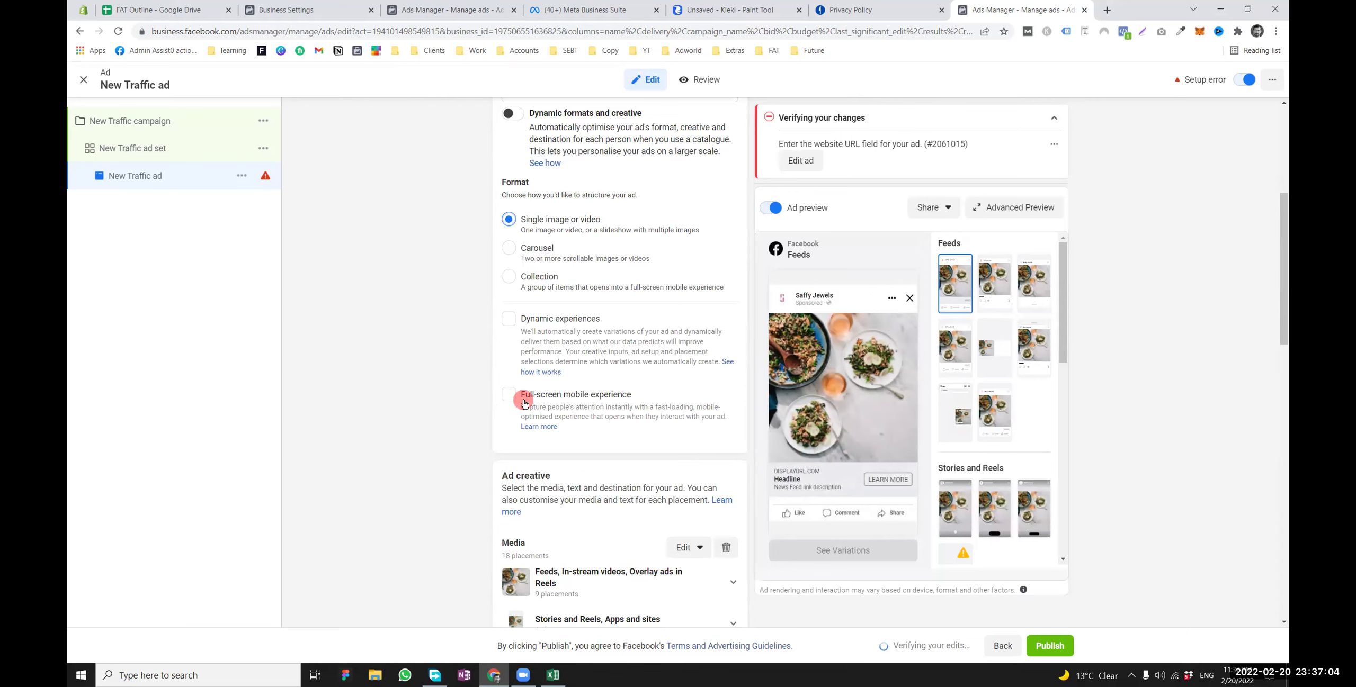
pyautogui.scroll(-15, 524, 403)
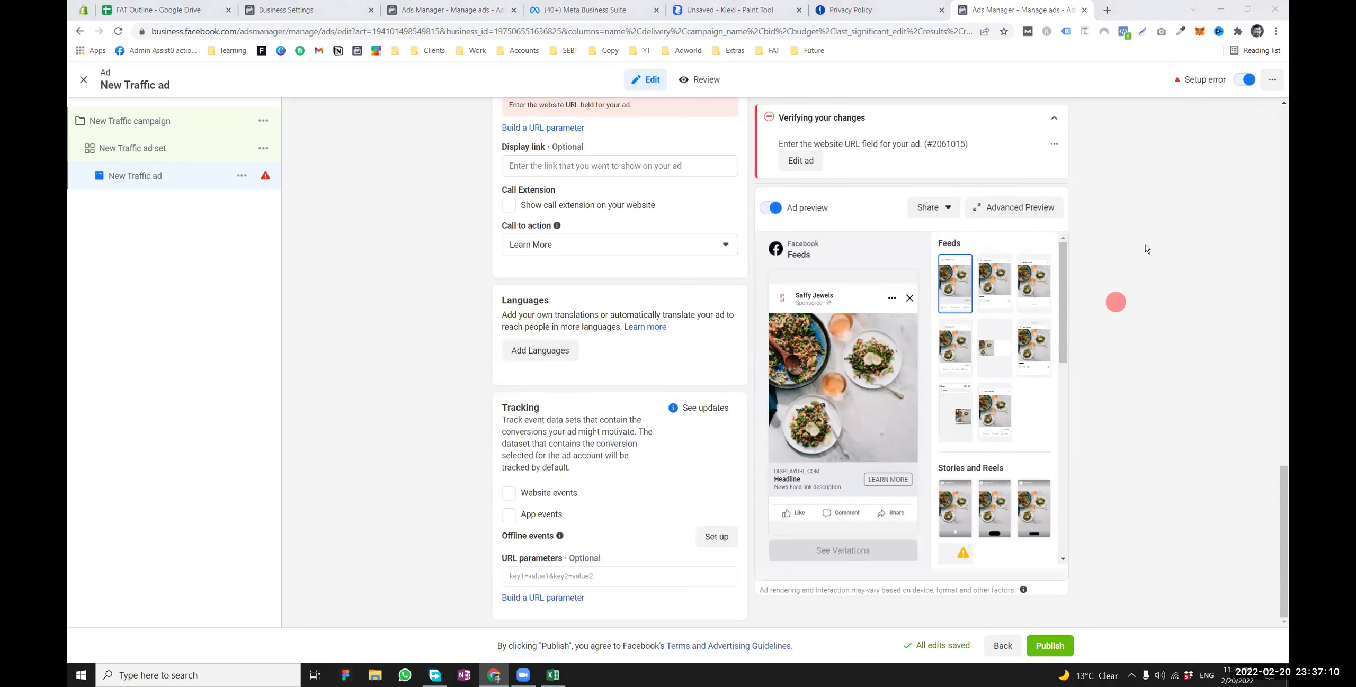
# Switch to the FAT Outline sheet and shade the three Advance Creatives topics in A52:A54 light grey
pyautogui.click(164, 9)
pyautogui.scroll(-3, 286, 318)
pyautogui.click(187, 271)
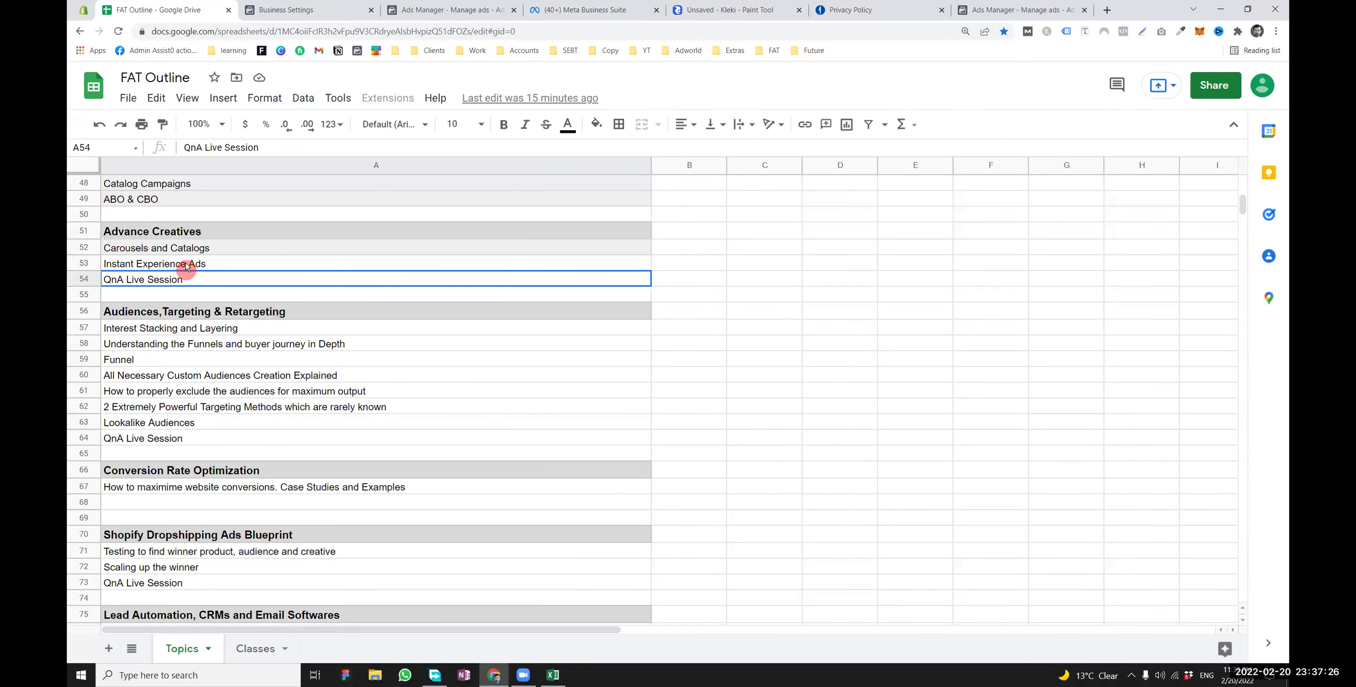
pyautogui.moveTo(186, 268); pyautogui.dragTo(185, 250)
pyautogui.click(597, 126)
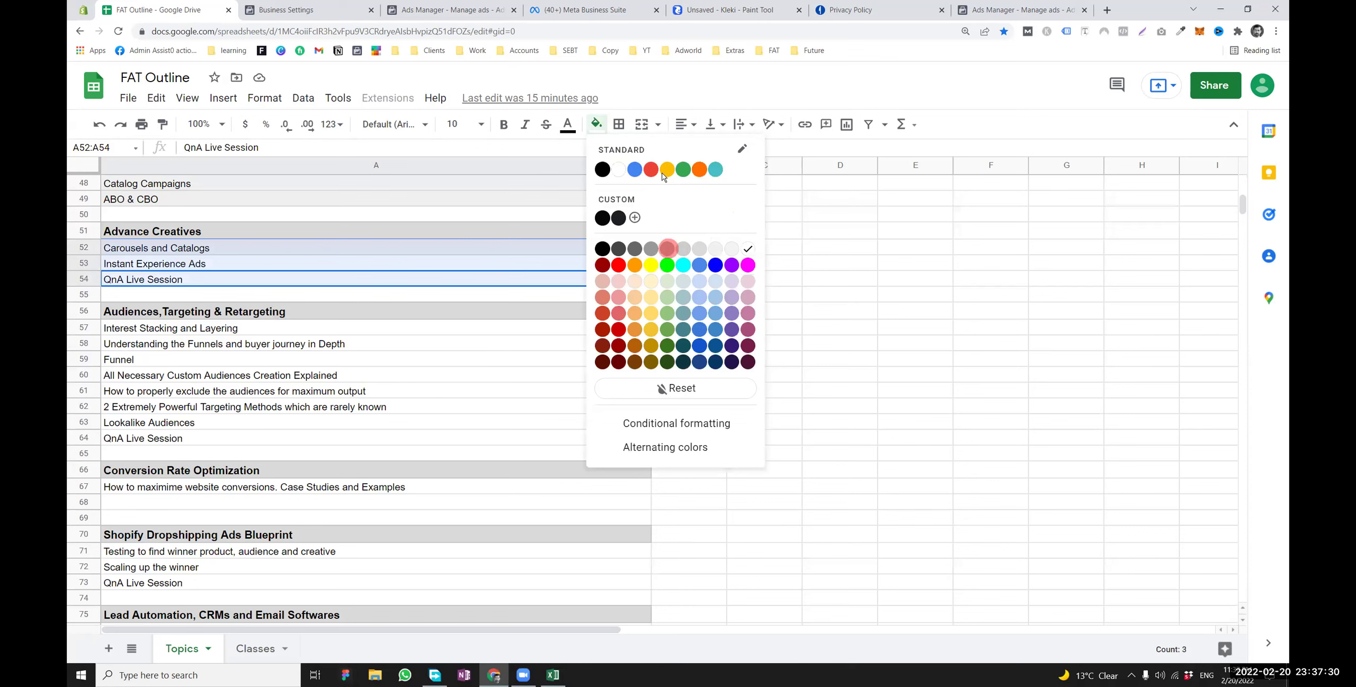
pyautogui.click(715, 248)
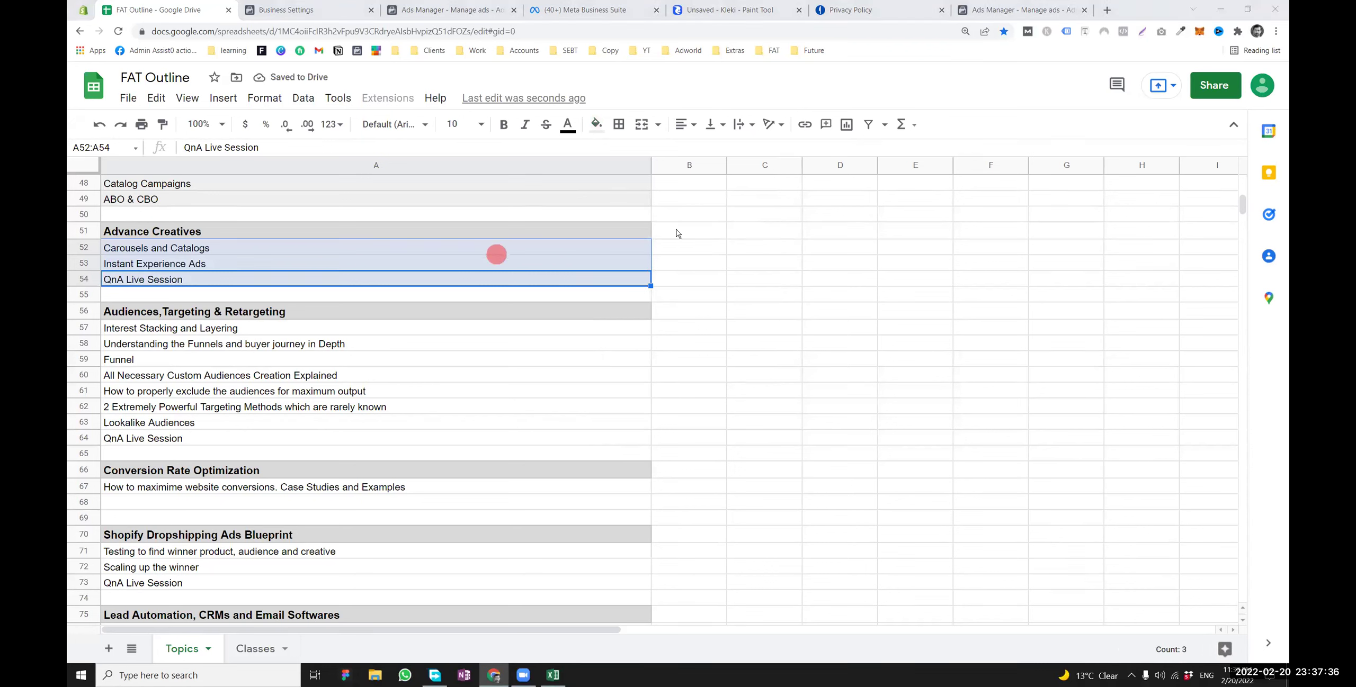
# Review the remaining outline topics, focusing on the Audiences, Targeting & Retargeting section in rows 57 to 64
pyautogui.moveTo(315, 347); pyautogui.dragTo(262, 349)
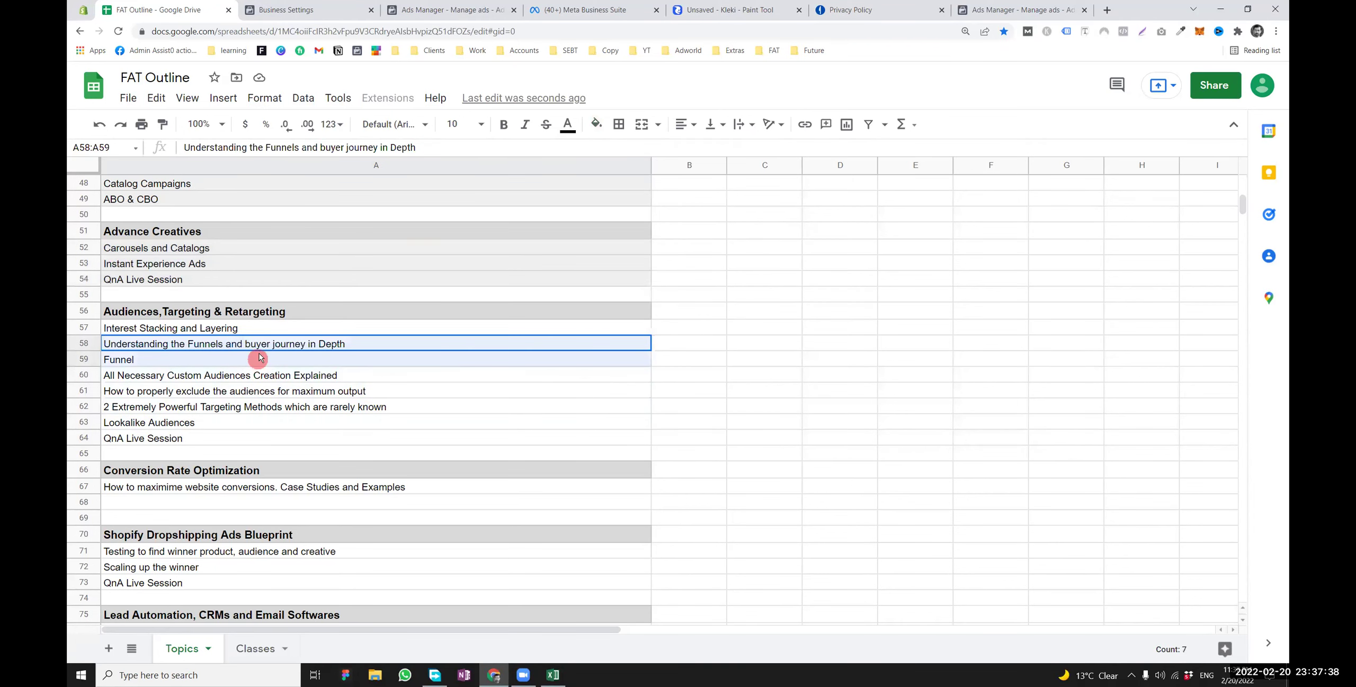
pyautogui.scroll(-2, 284, 423)
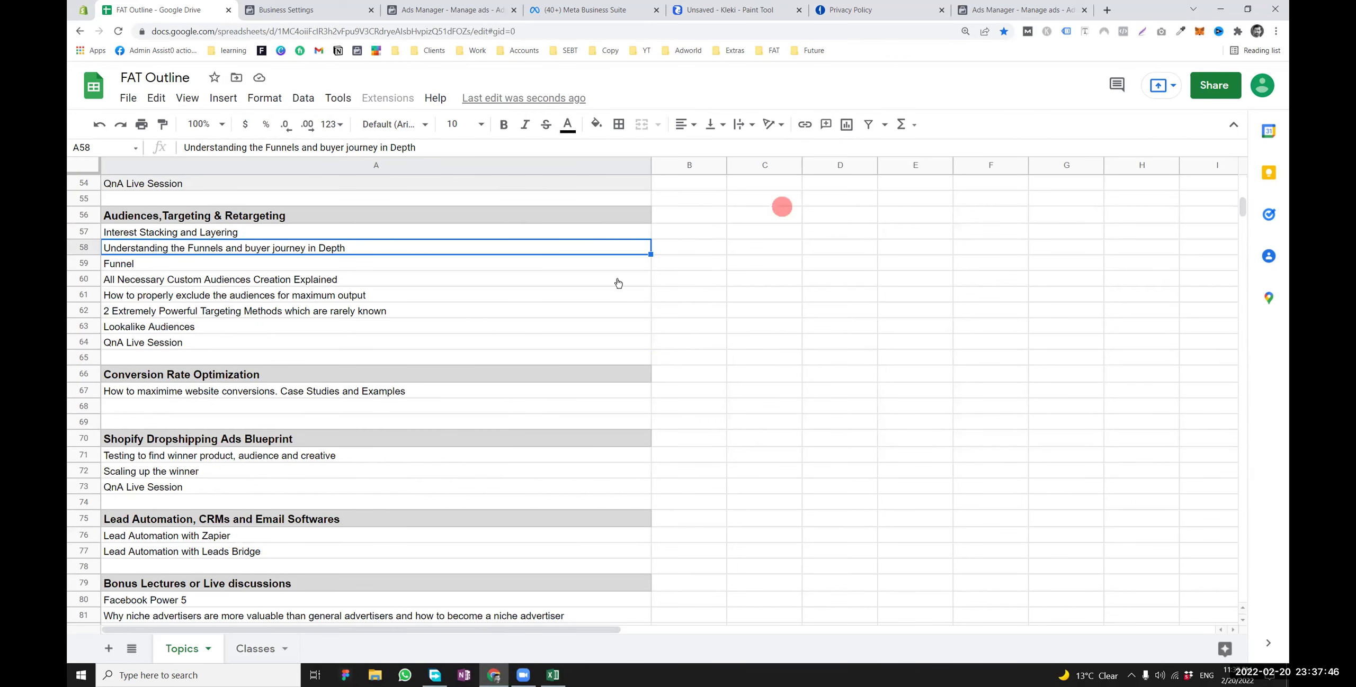
pyautogui.scroll(-2, 310, 437)
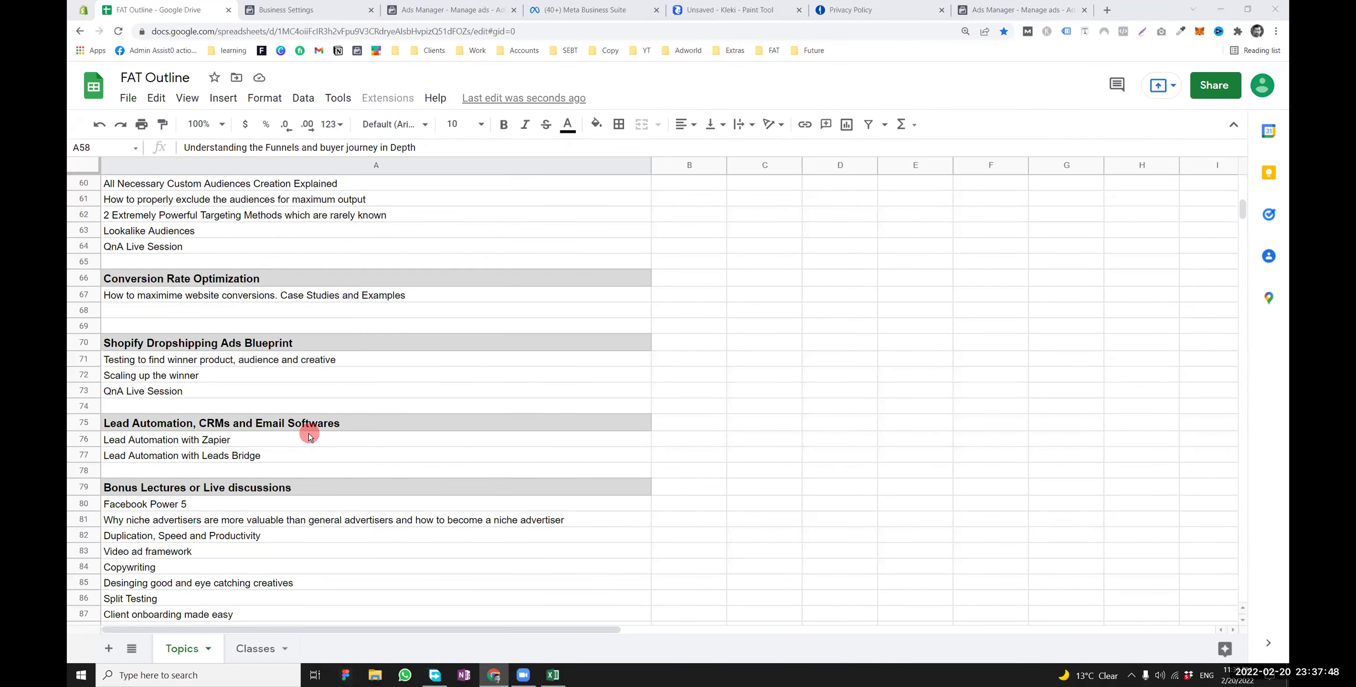
pyautogui.scroll(7, 310, 435)
pyautogui.scroll(-2, 306, 432)
pyautogui.moveTo(264, 374); pyautogui.dragTo(256, 482)
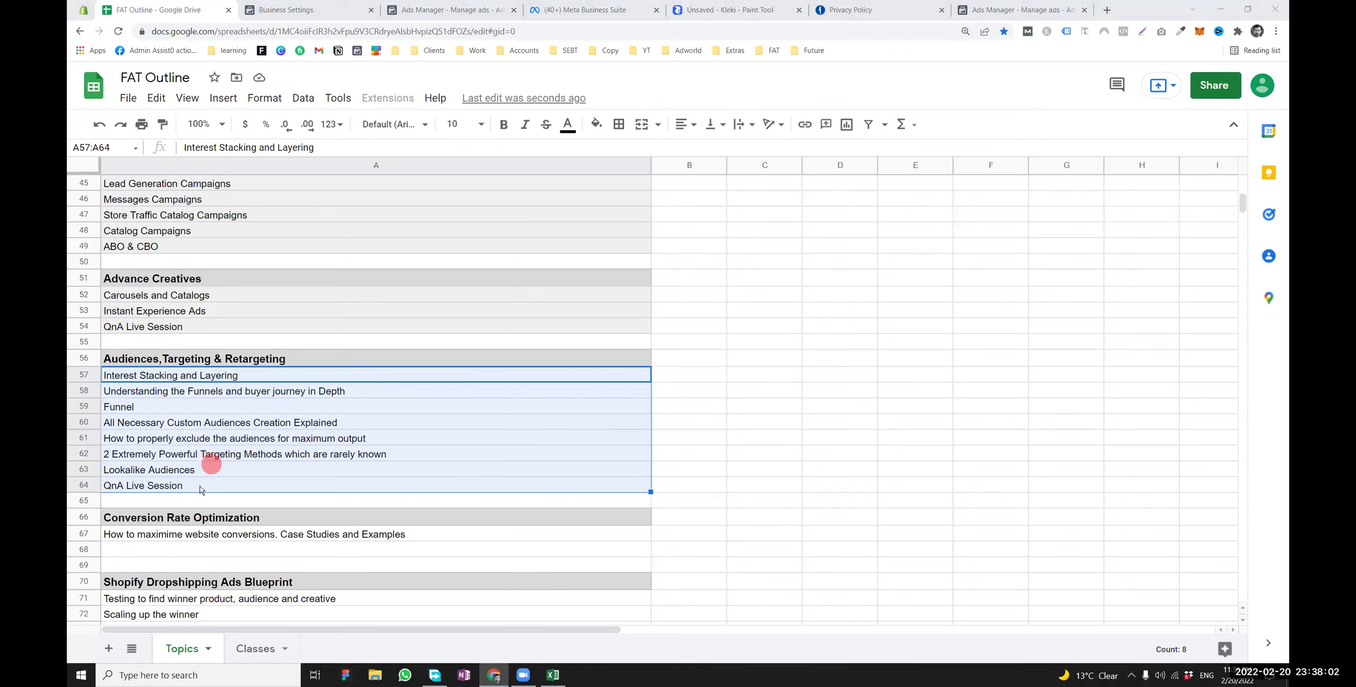
pyautogui.click(183, 501)
pyautogui.moveTo(201, 368); pyautogui.dragTo(234, 524)
pyautogui.click(686, 470)
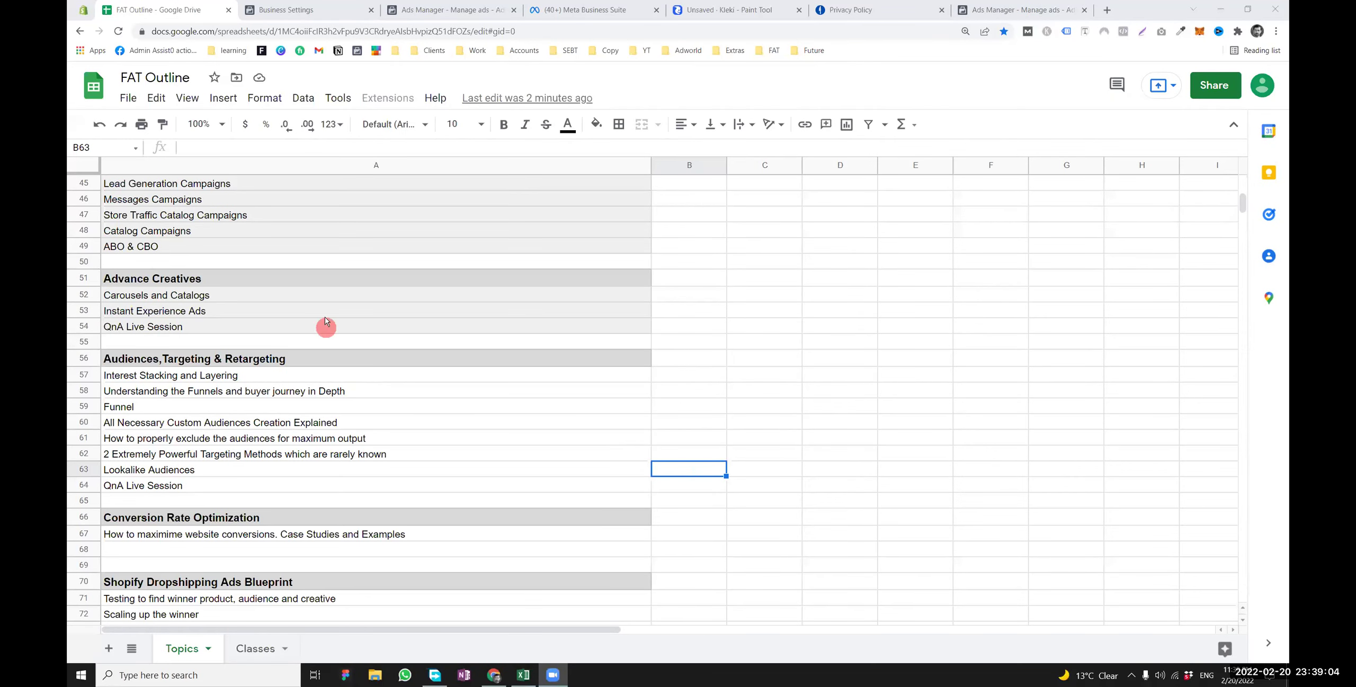
# Switch to the Converisonholics Ads Manager and close the New Traffic ad editor without publishing the draft
pyautogui.click(434, 9)
pyautogui.click(262, 10)
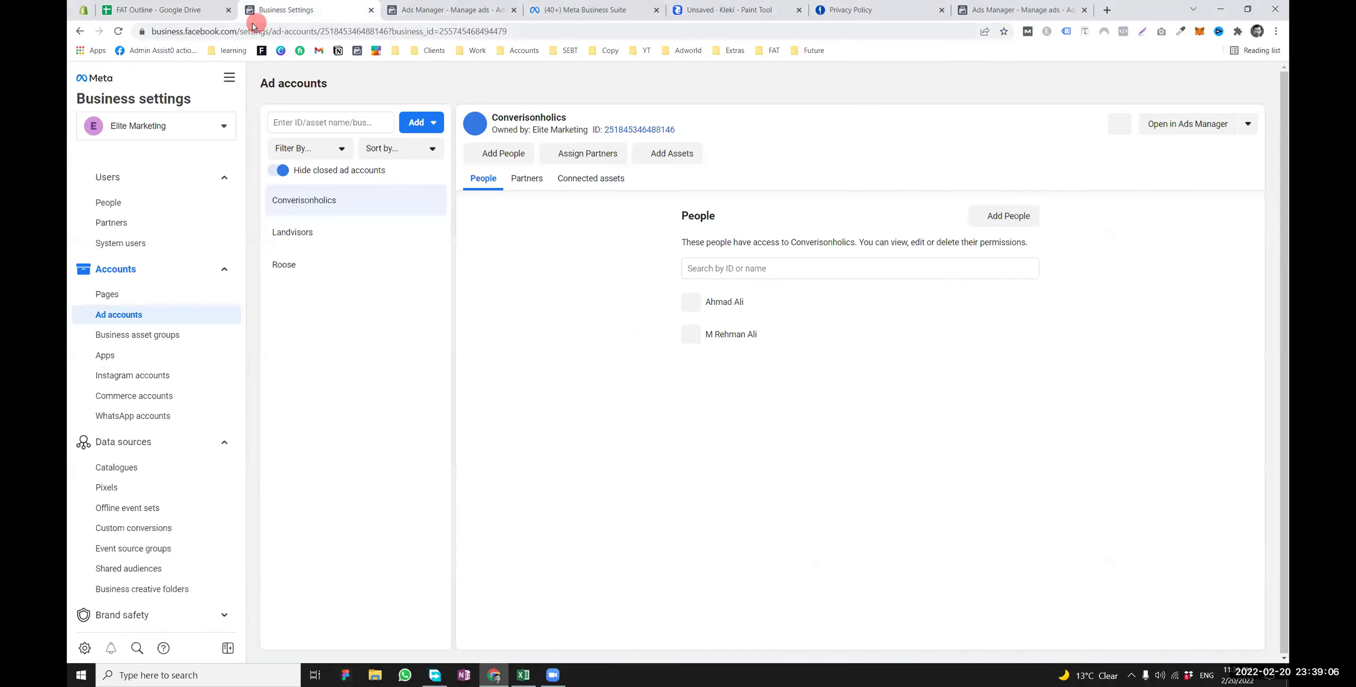
pyautogui.click(403, 10)
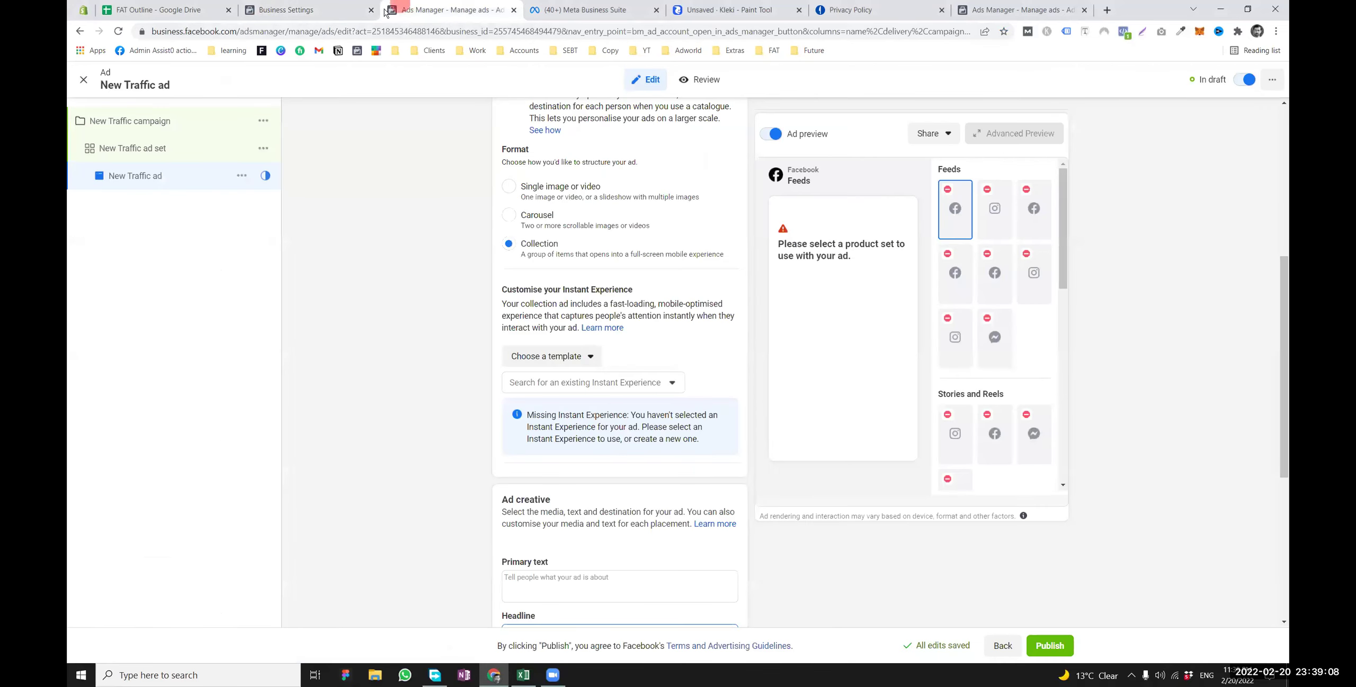
pyautogui.click(83, 80)
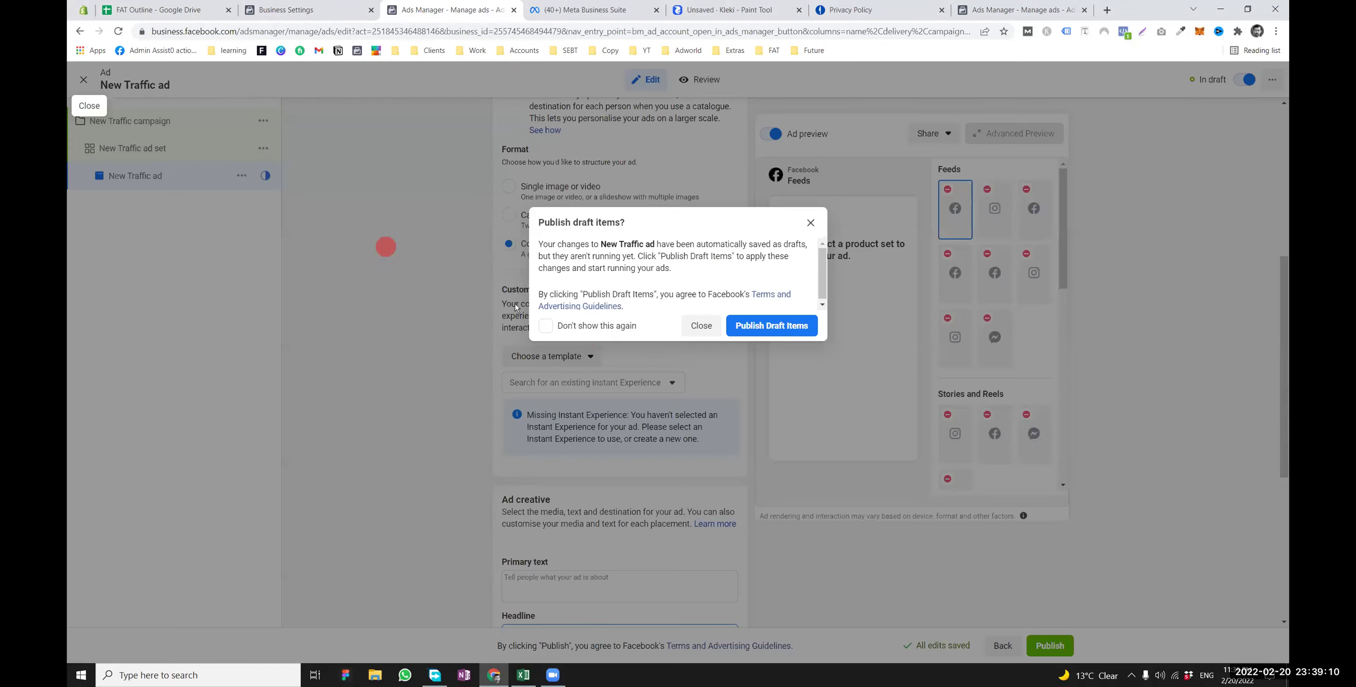
pyautogui.click(683, 336)
pyautogui.click(312, 10)
pyautogui.click(418, 9)
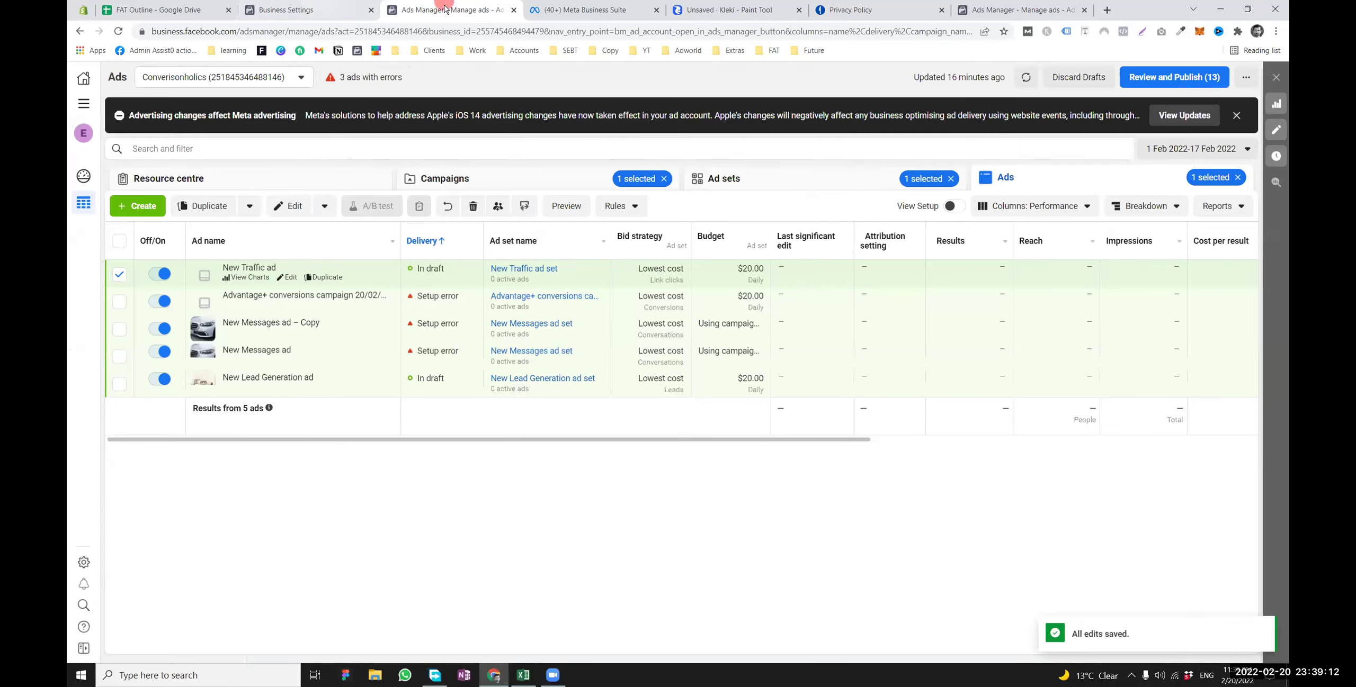
# Start a new campaign from the Converisonholics account's campaign list to show its objective choices
pyautogui.click(142, 204)
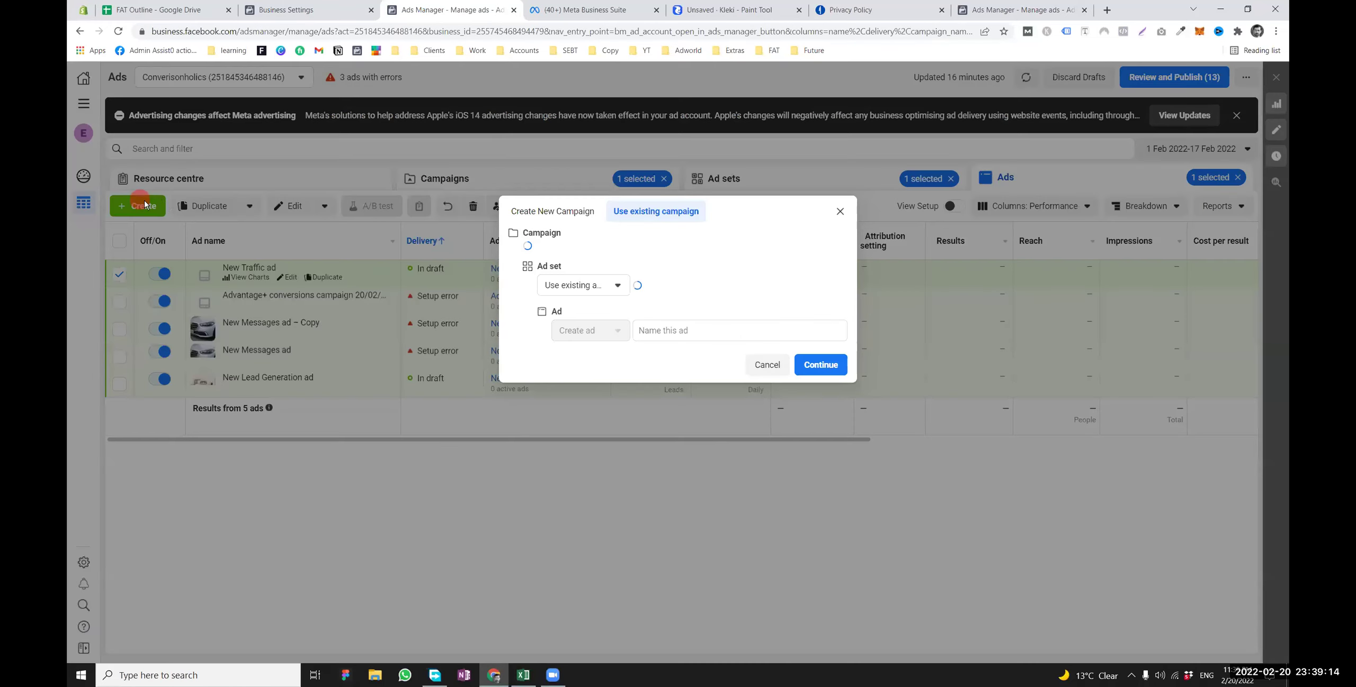
pyautogui.click(840, 207)
pyautogui.click(532, 181)
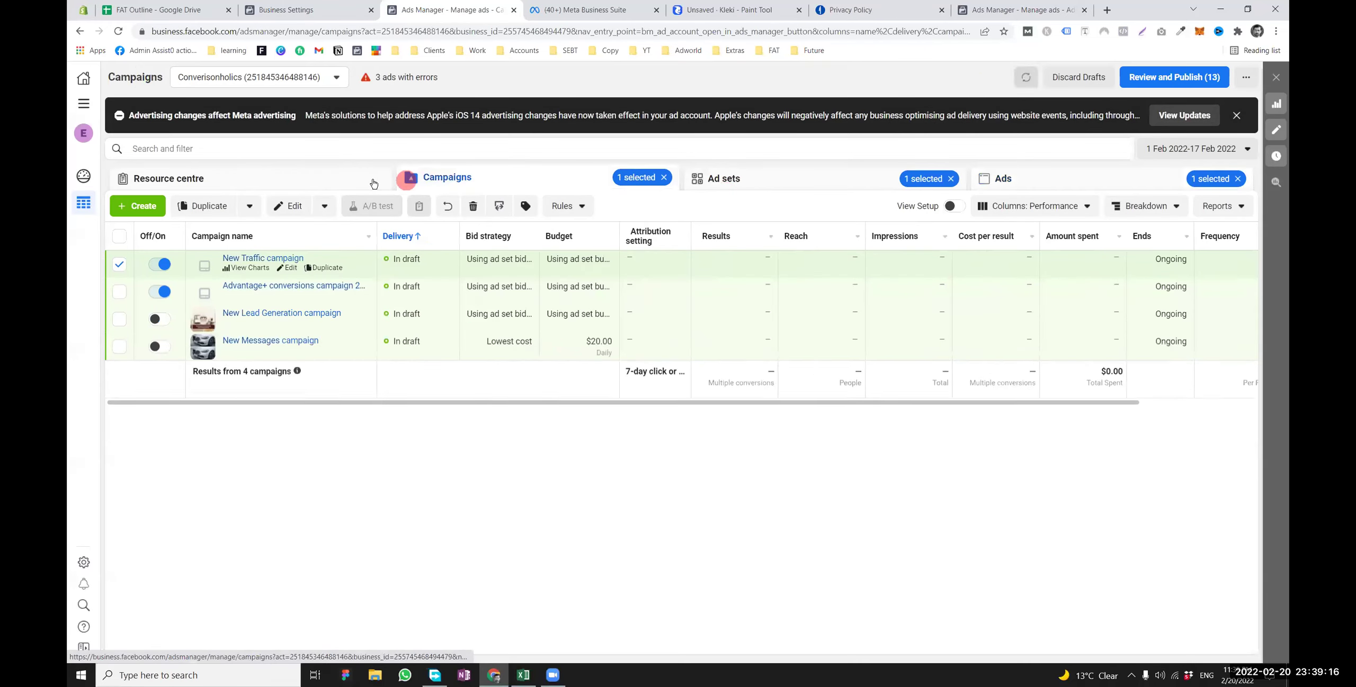
pyautogui.click(129, 206)
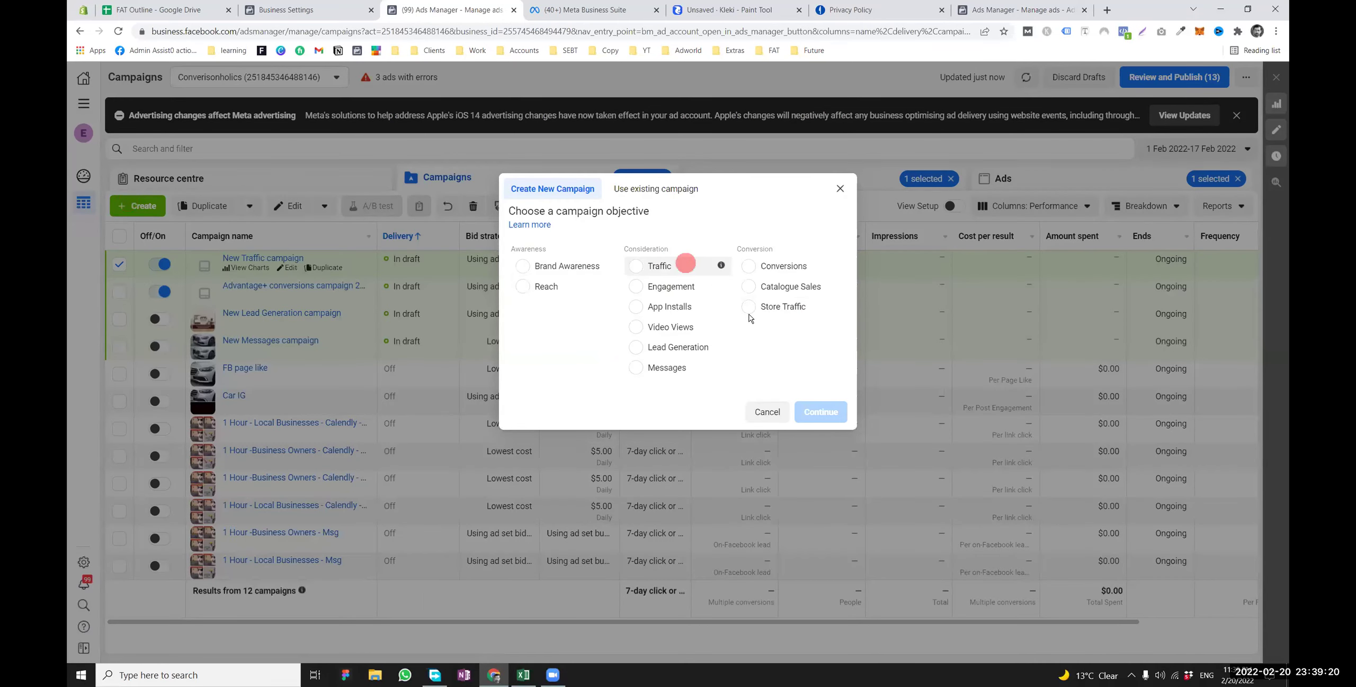
# Switch to the Saffy Jewels Ads Manager and close its New Traffic ad editor without publishing the draft
pyautogui.click(1019, 9)
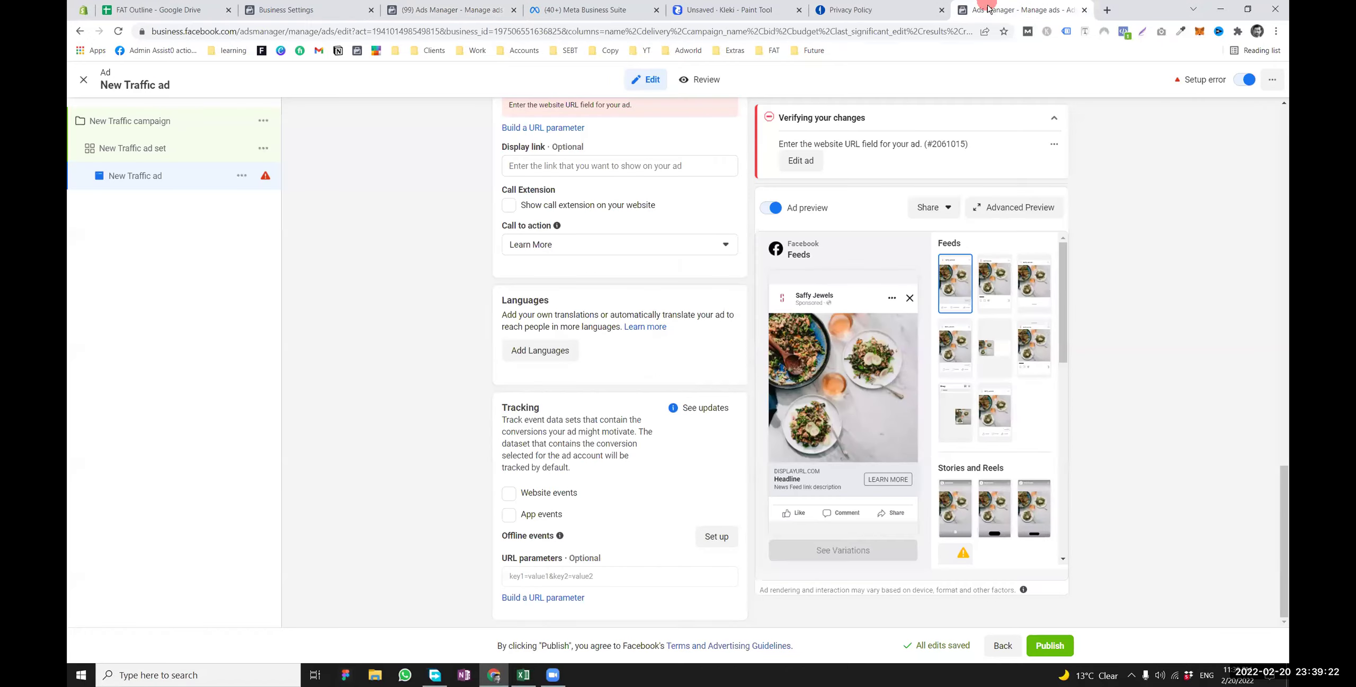
pyautogui.click(83, 80)
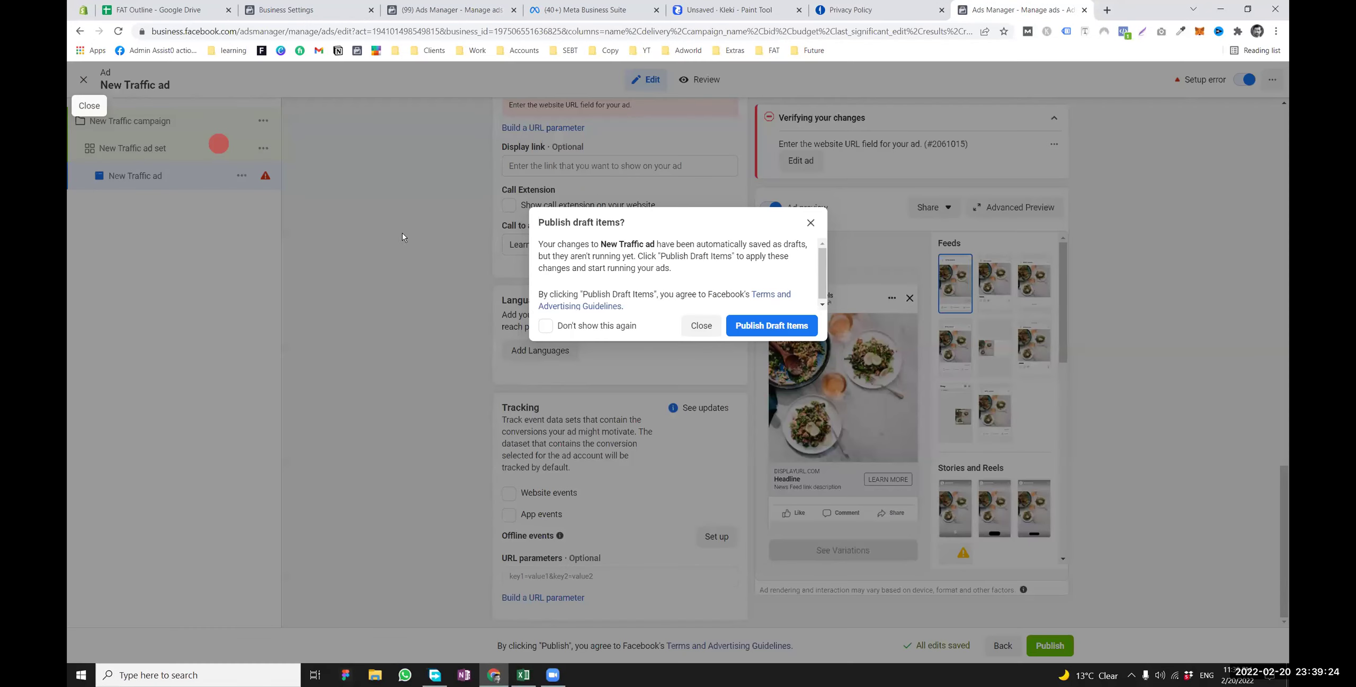
pyautogui.click(698, 324)
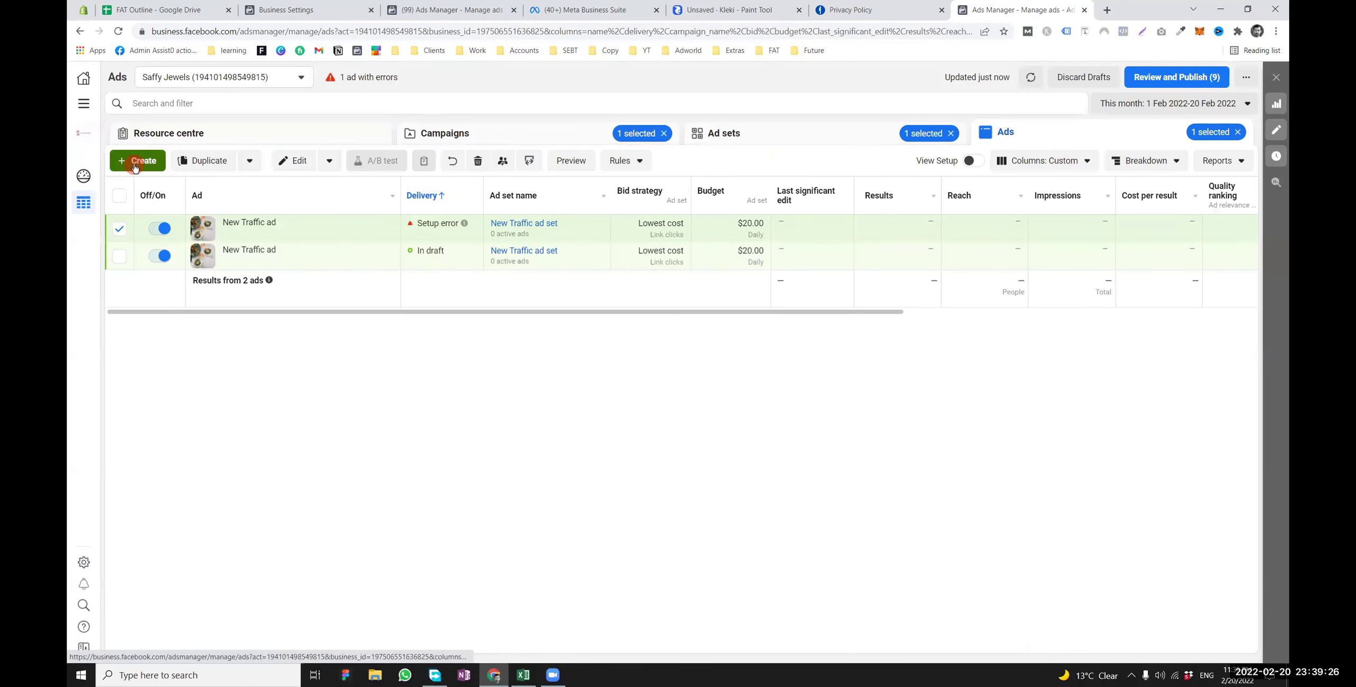
# Start a new campaign from the Saffy Jewels account's campaign list to show its simplified objectives
pyautogui.click(137, 160)
pyautogui.click(840, 211)
pyautogui.click(530, 133)
pyautogui.click(132, 162)
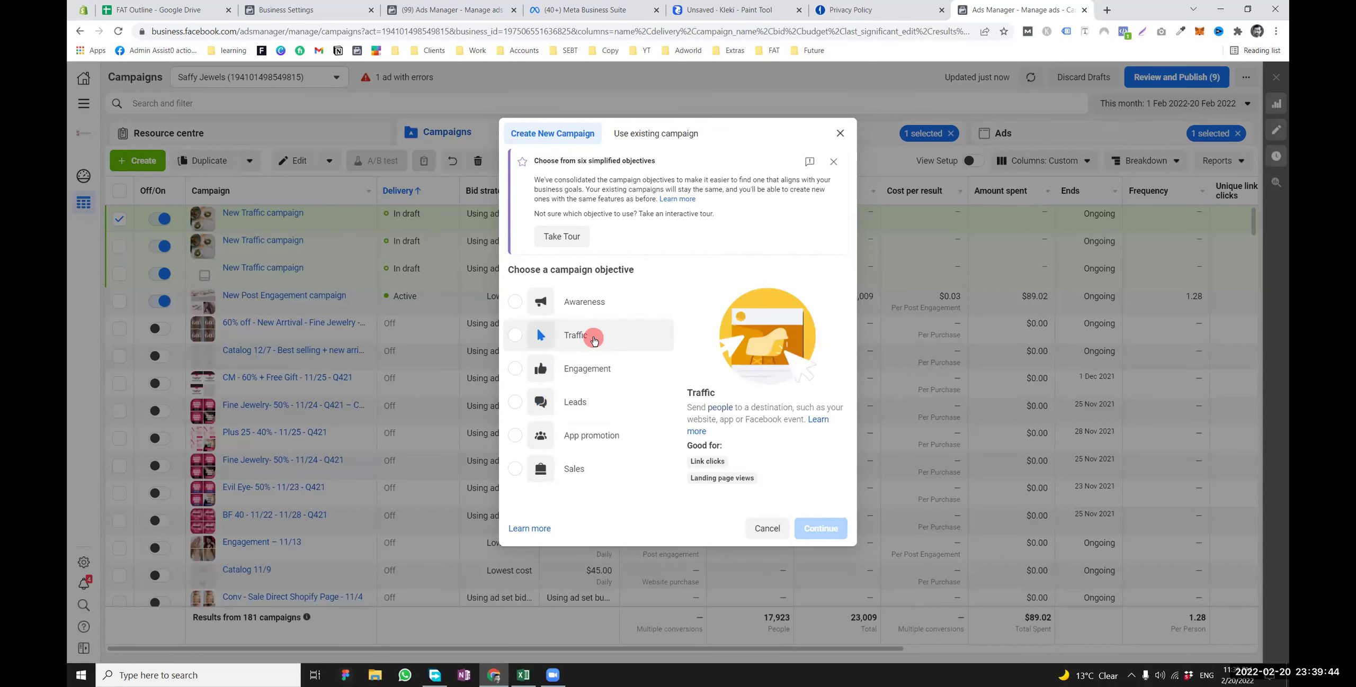
# Compare the campaign objectives offered in the Converisonholics account with the six simplified ones in Saffy Jewels
pyautogui.click(858, 9)
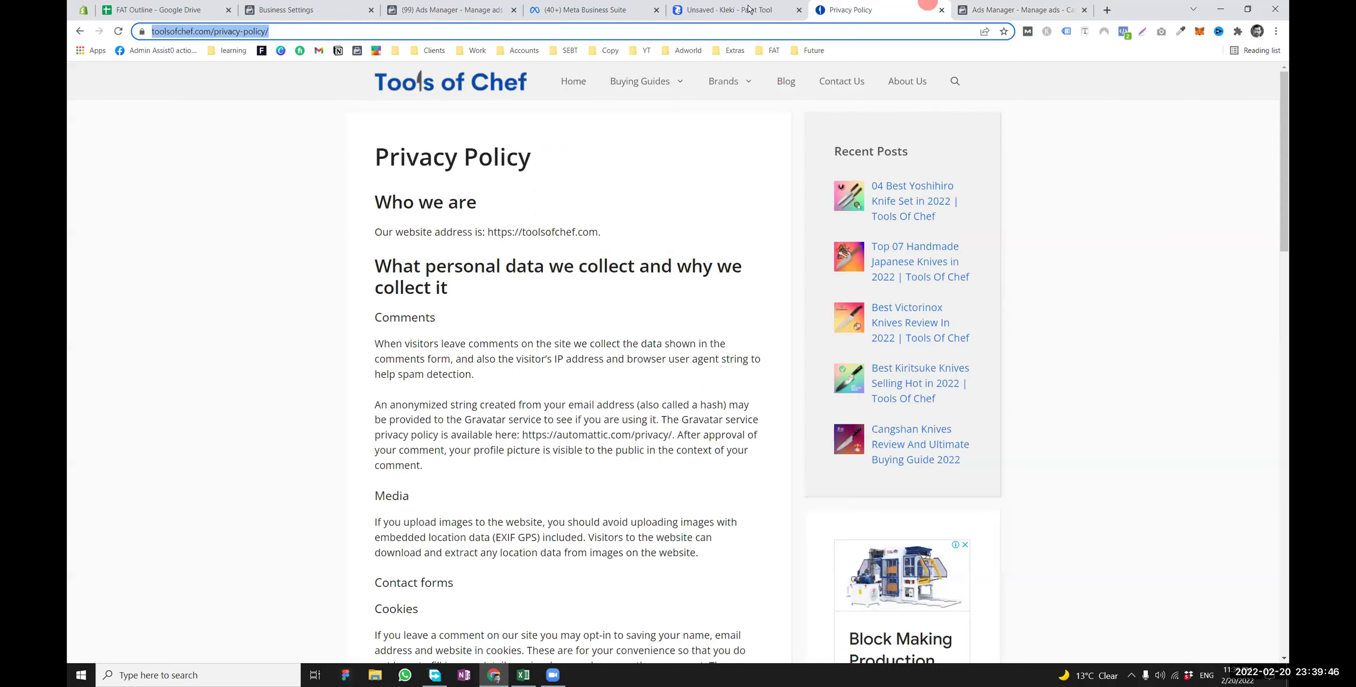
pyautogui.click(731, 9)
pyautogui.click(434, 9)
pyautogui.click(781, 307)
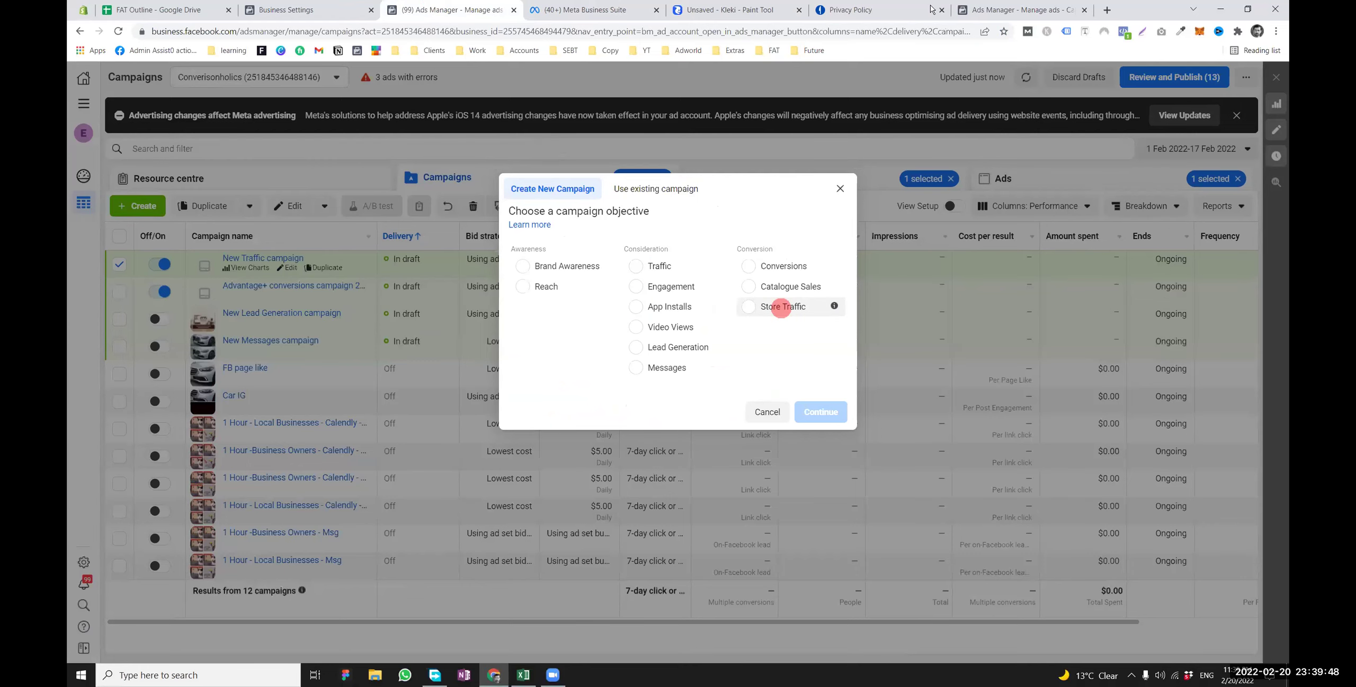
pyautogui.click(1009, 8)
pyautogui.click(738, 183)
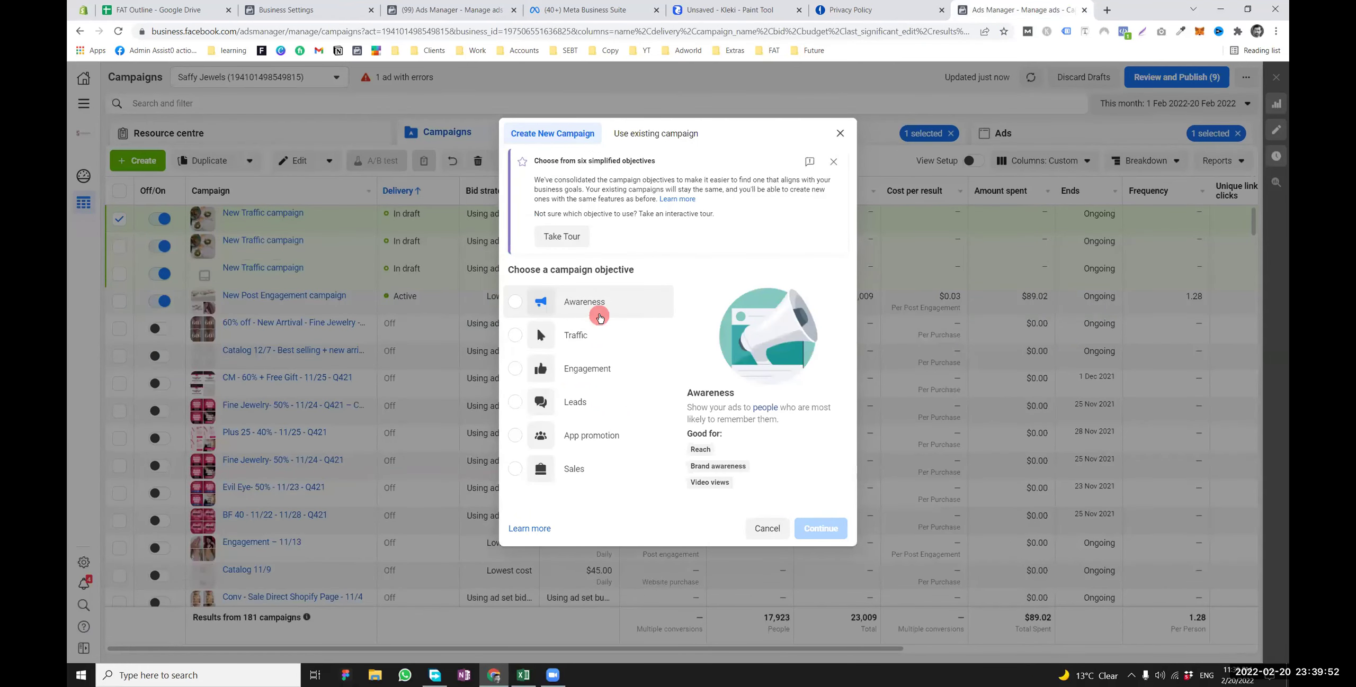
pyautogui.click(671, 250)
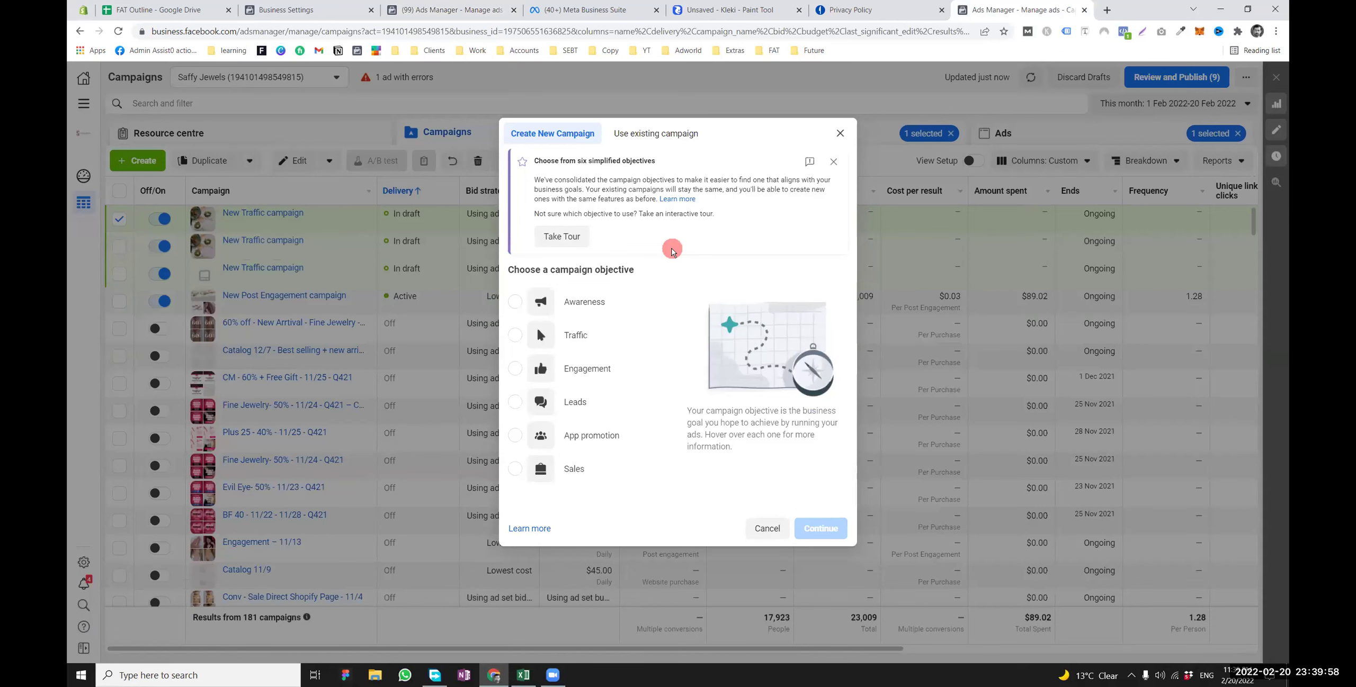
pyautogui.click(450, 10)
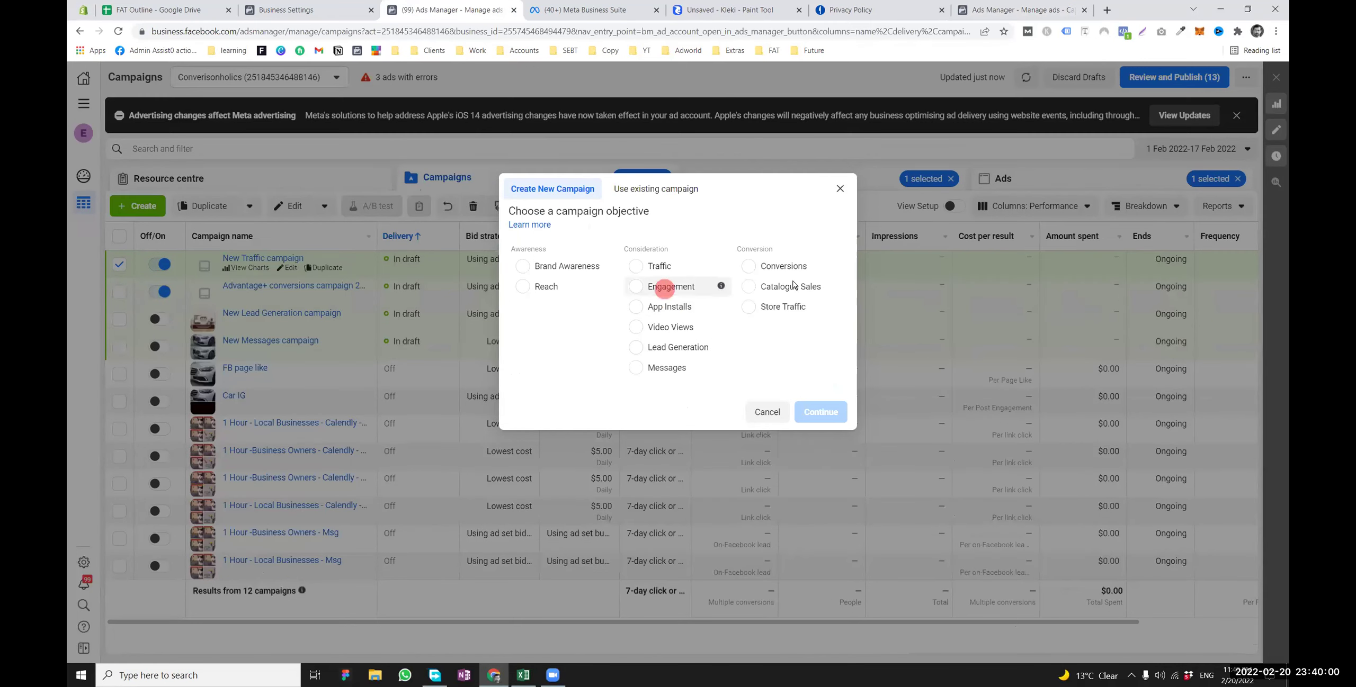
pyautogui.moveTo(614, 265)
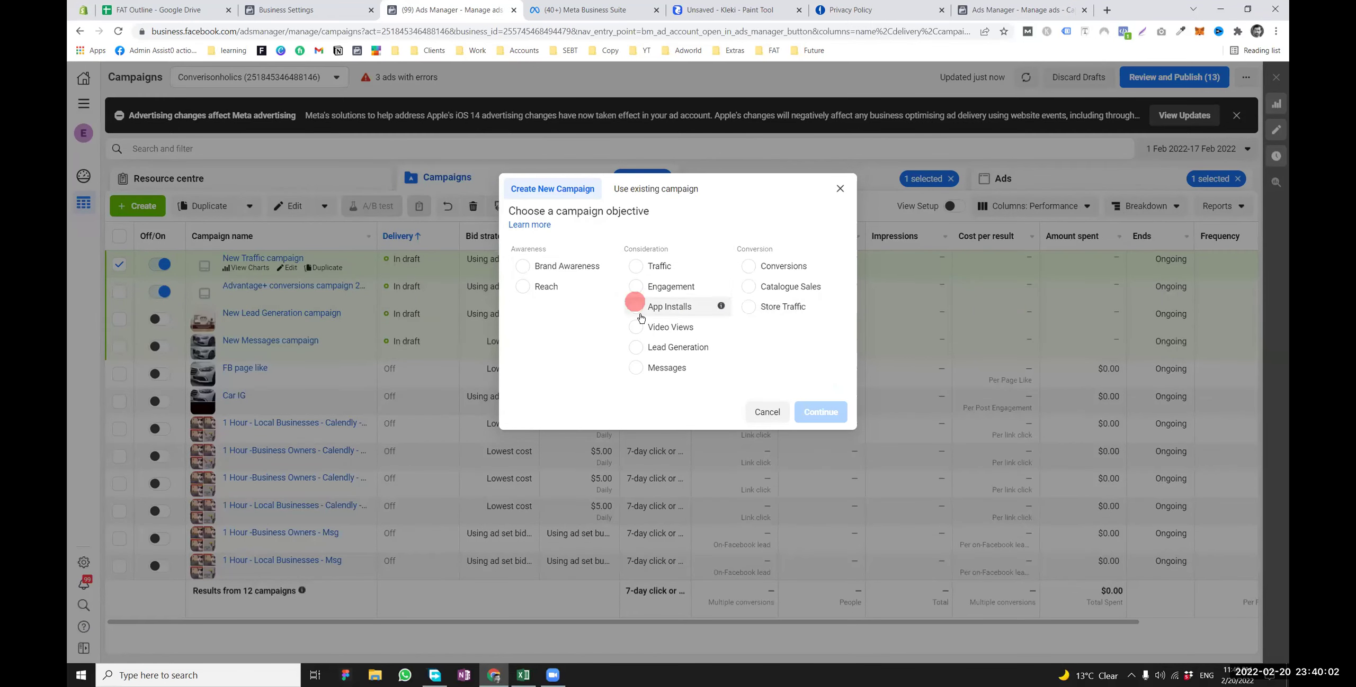
# Examine the simplified Engagement, Awareness, App promotion and Leads objectives in the Saffy Jewels account's new campaign dialog
pyautogui.click(1028, 10)
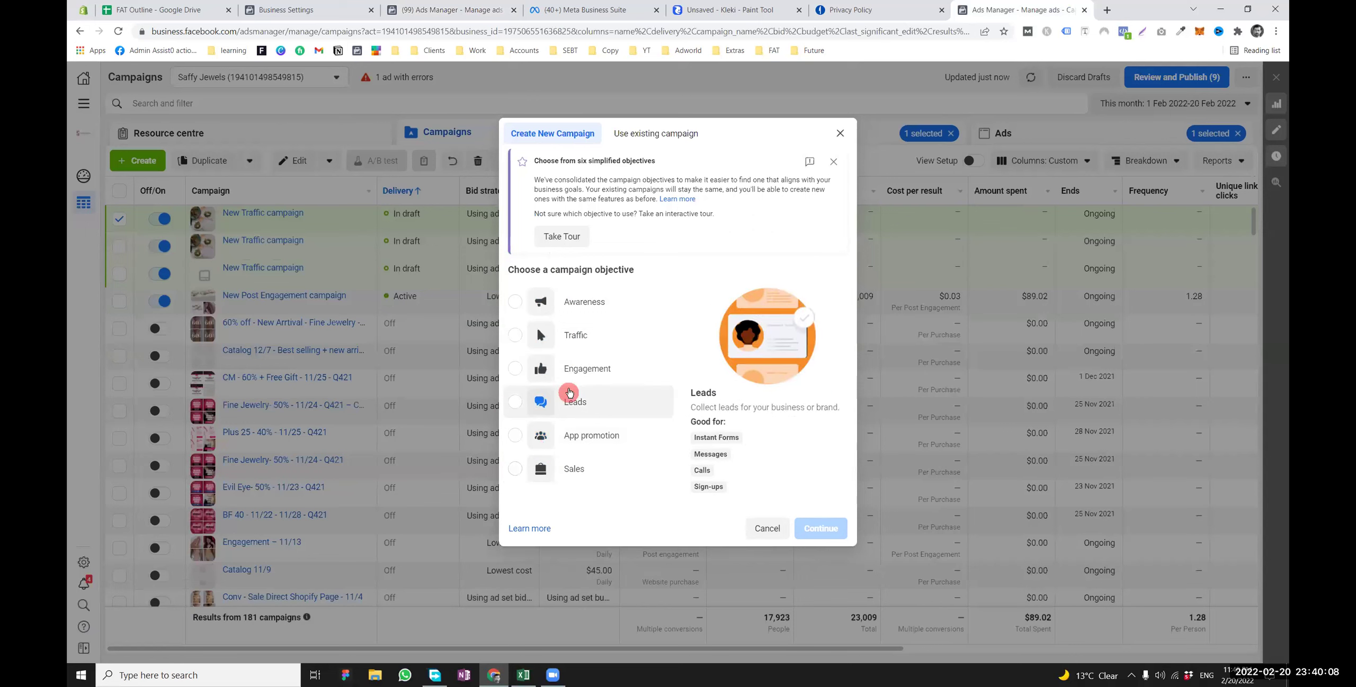
pyautogui.click(572, 369)
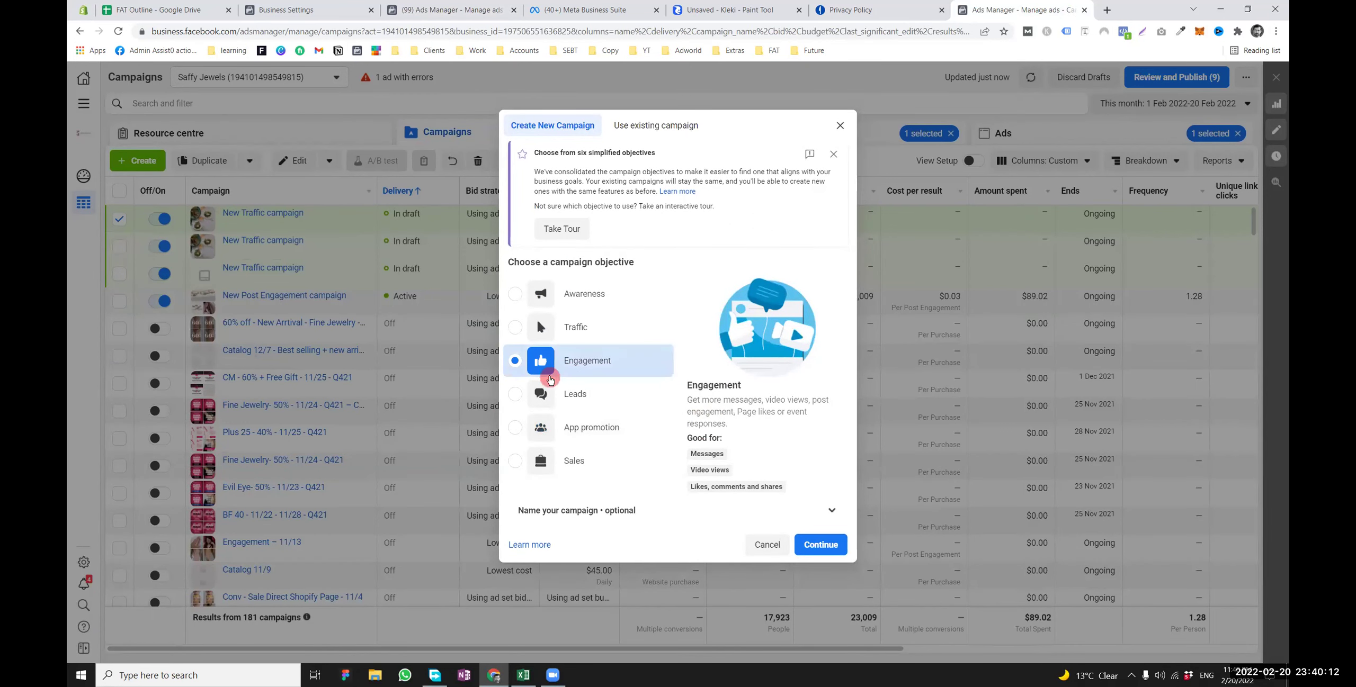
pyautogui.click(522, 303)
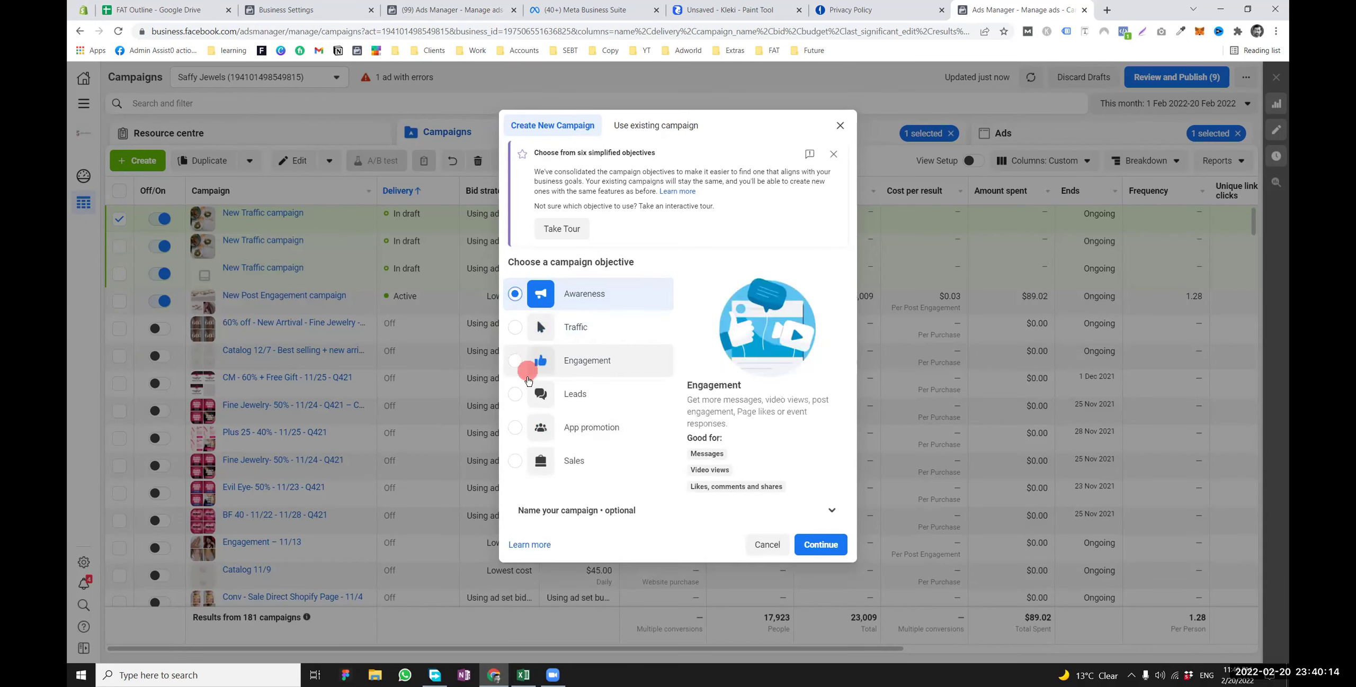
pyautogui.click(527, 427)
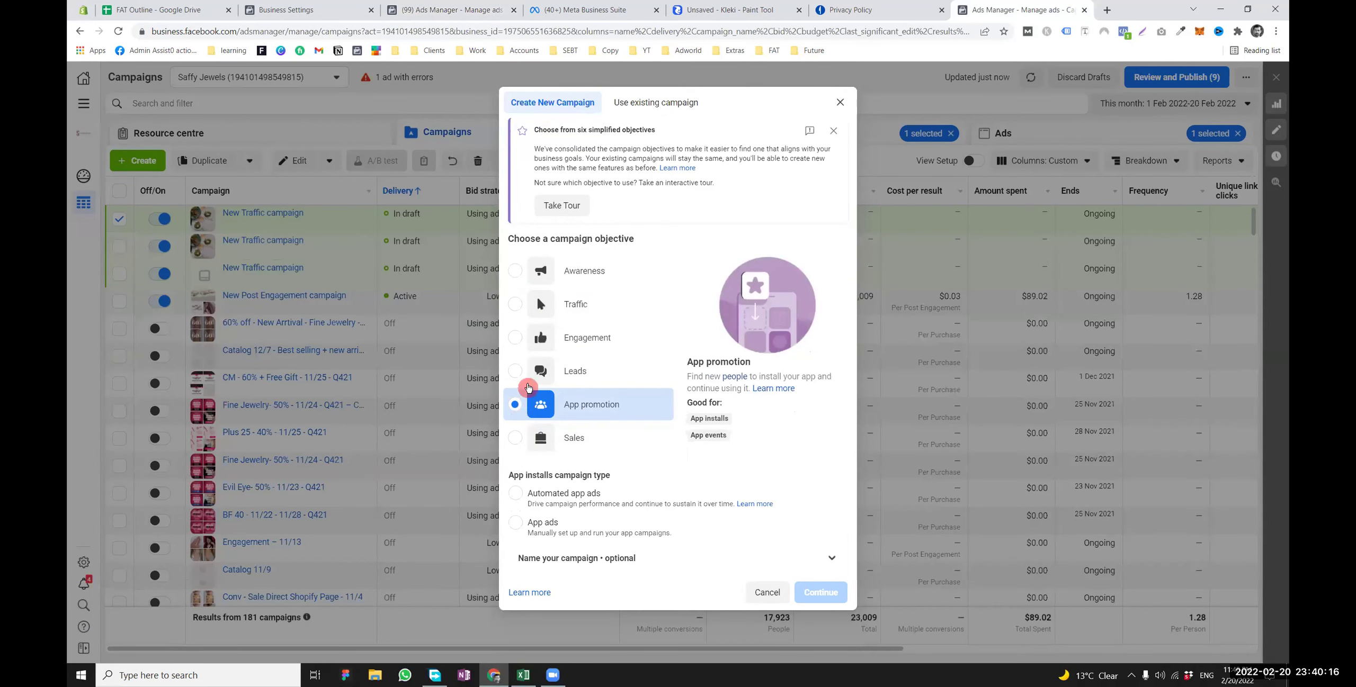
pyautogui.click(517, 373)
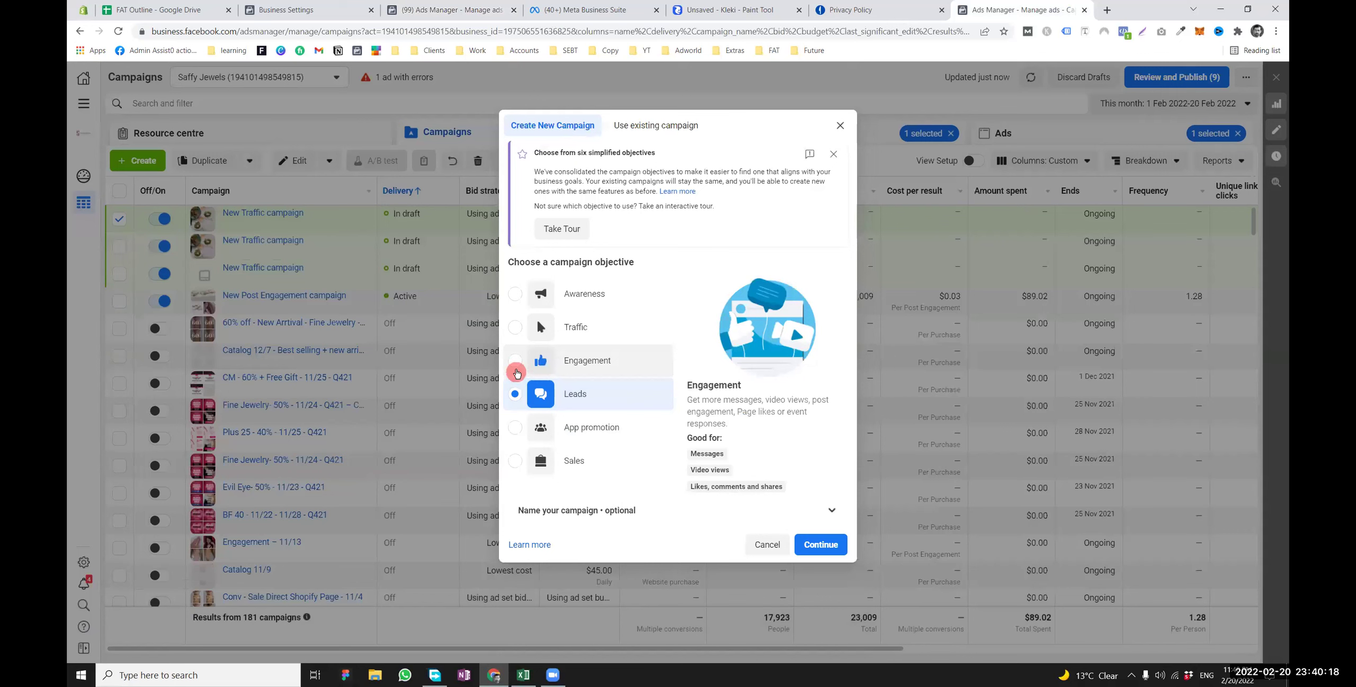
pyautogui.click(515, 362)
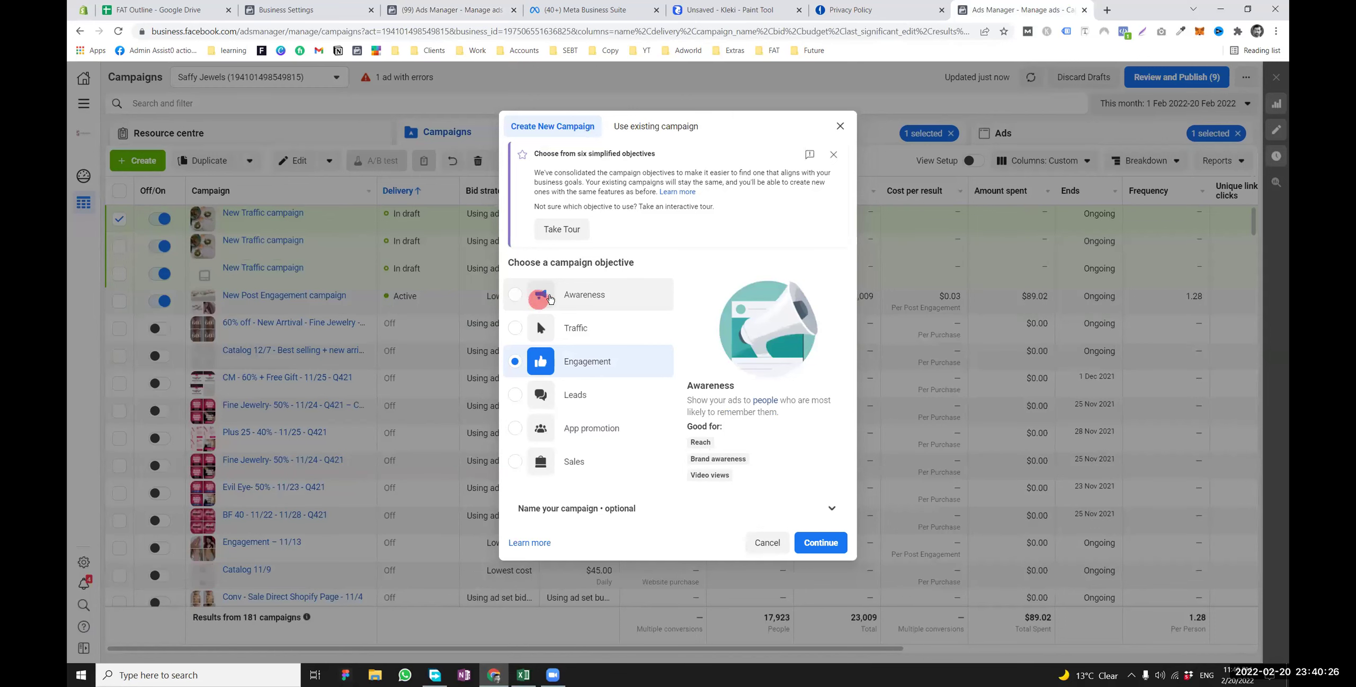
# Close the new campaign dialogs in both the Converisonholics and Saffy Jewels accounts without creating a campaign
pyautogui.click(468, 8)
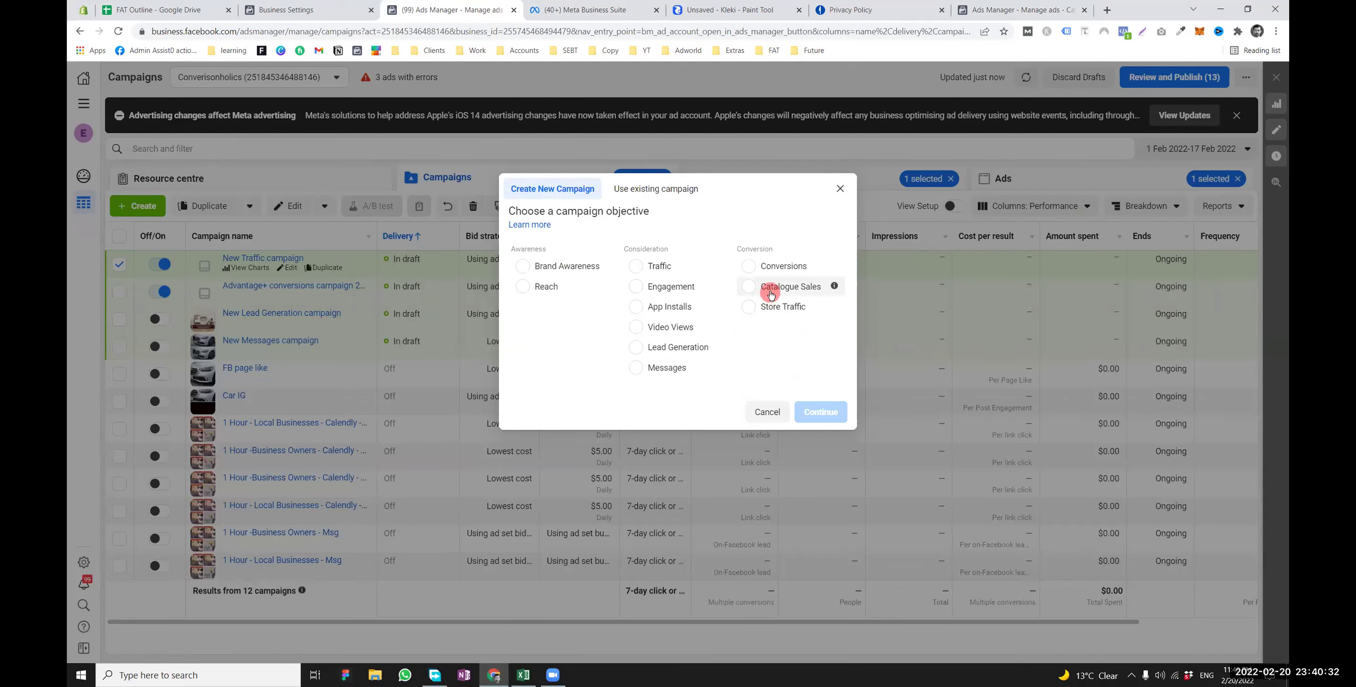
pyautogui.click(841, 188)
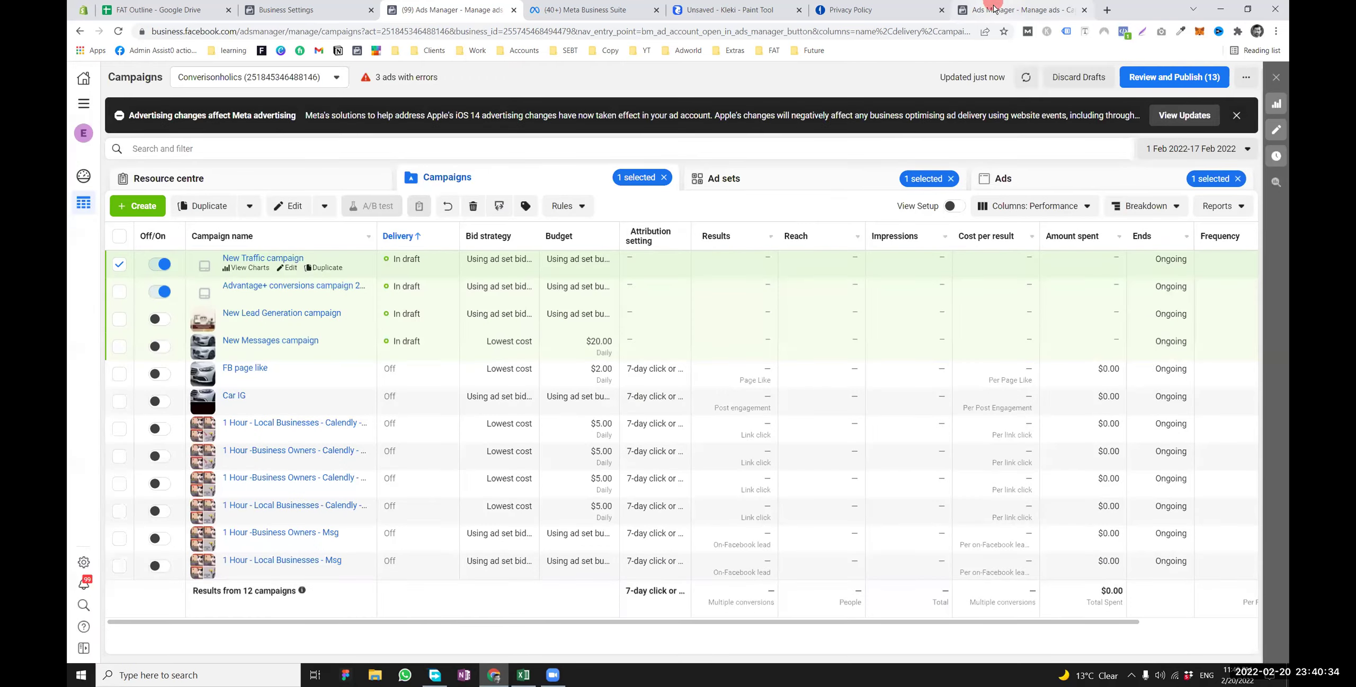
pyautogui.click(991, 9)
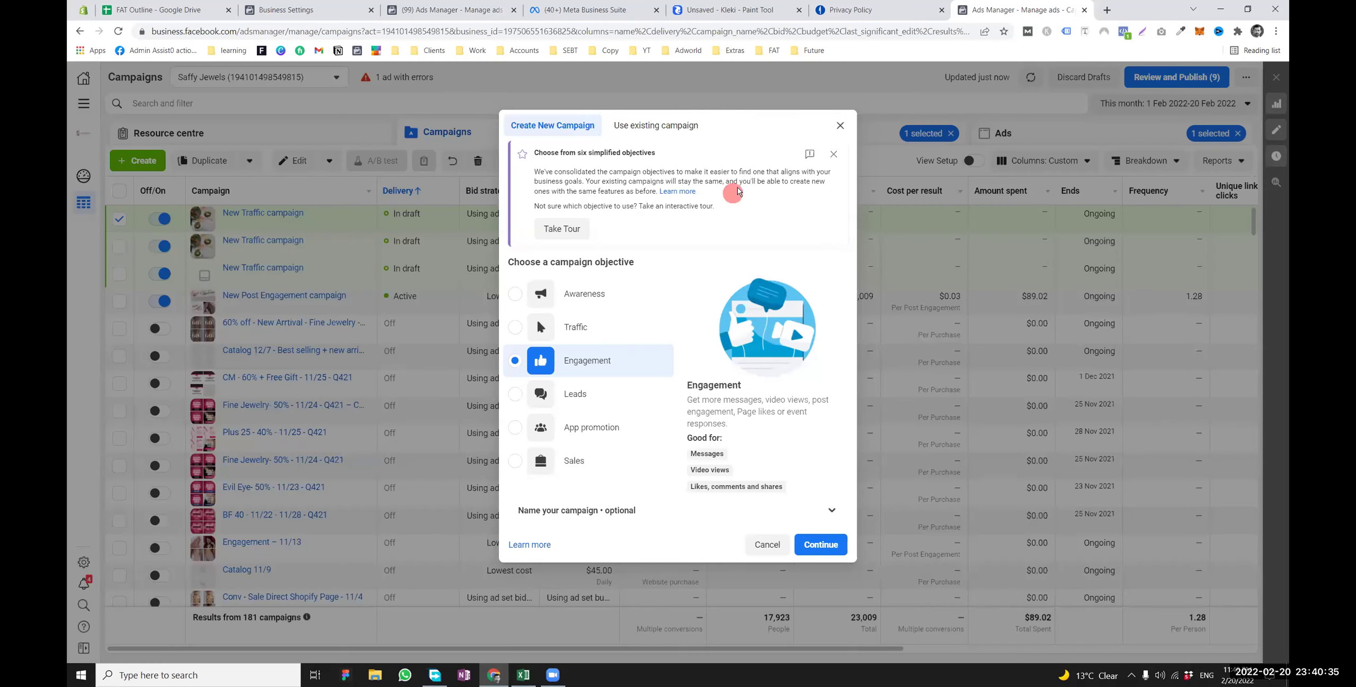
pyautogui.click(841, 127)
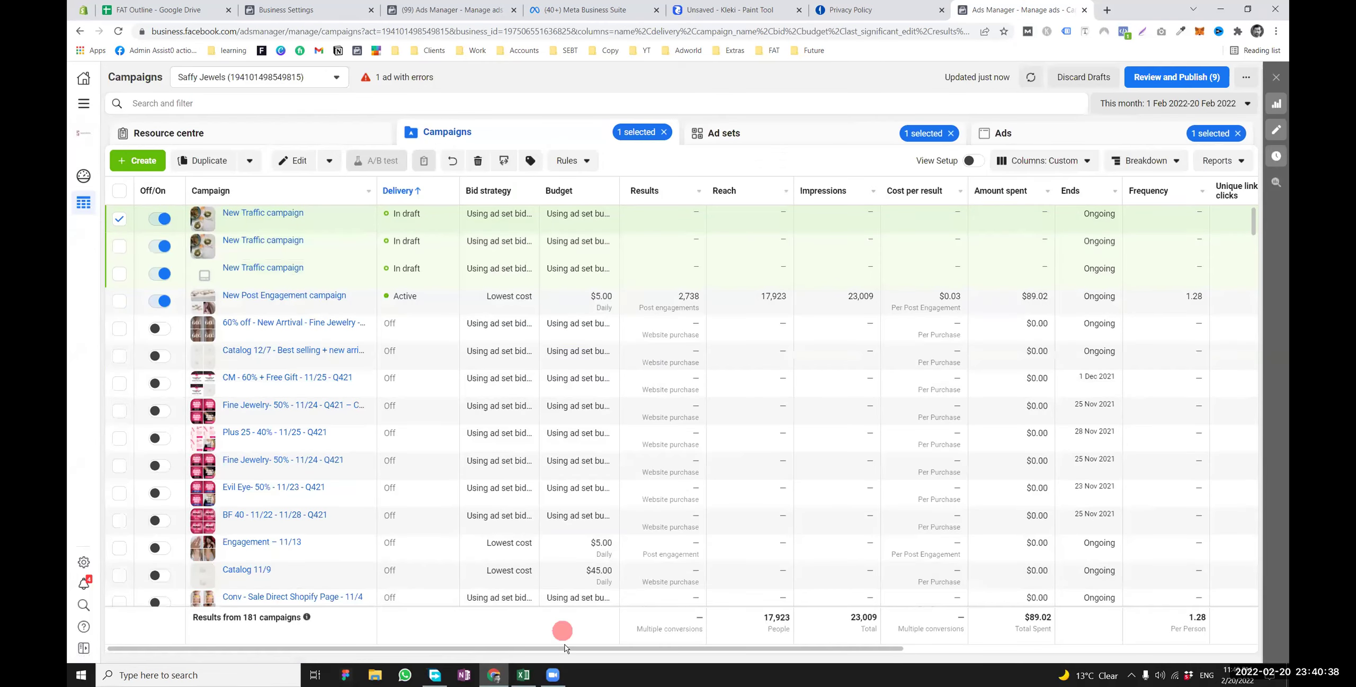
# View the option to use an existing campaign in the Saffy Jewels campaign creation dialog, and close it without creating anything
pyautogui.click(915, 7)
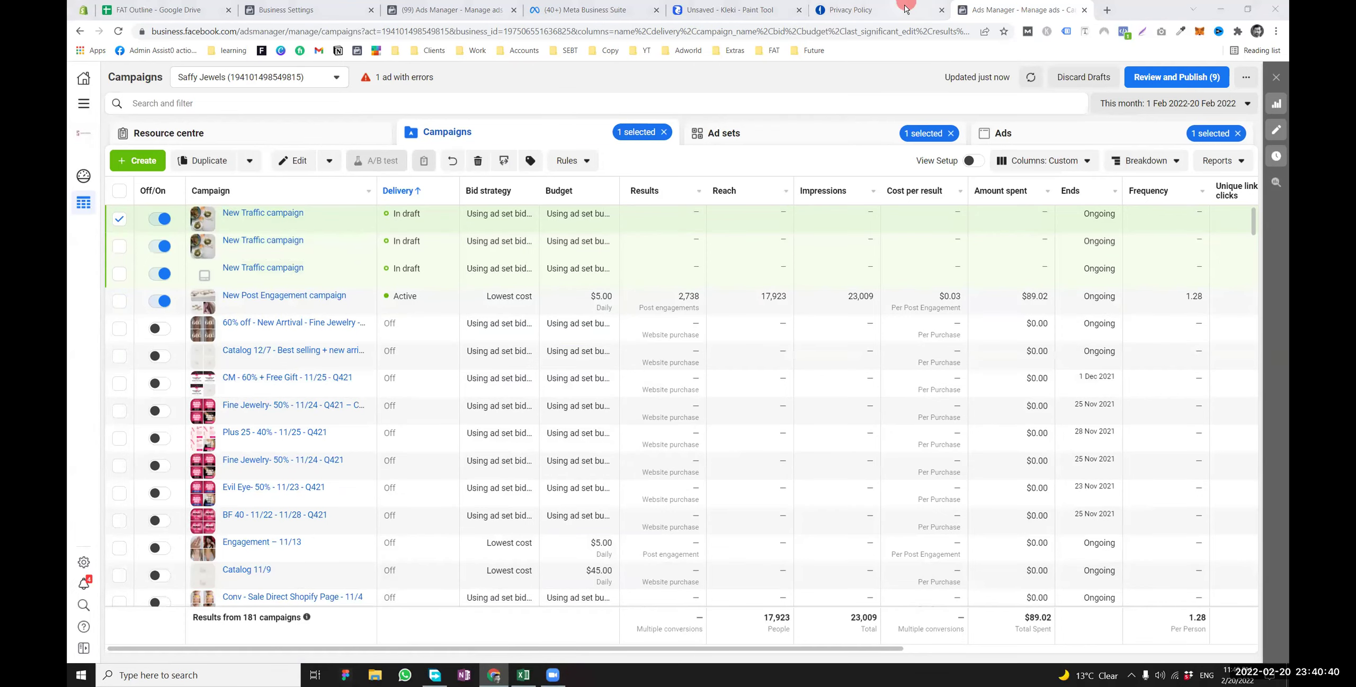
pyautogui.hotkey('ctrl', 'Tab')
pyautogui.click(137, 161)
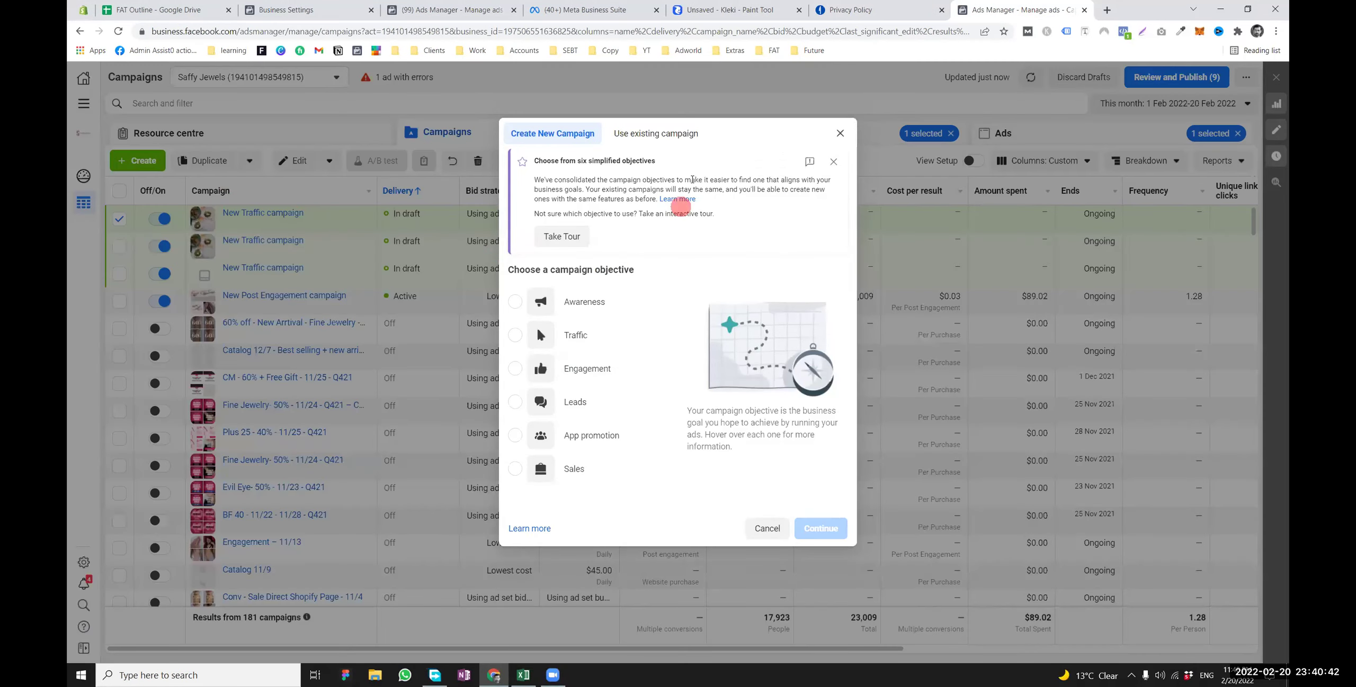
pyautogui.click(682, 140)
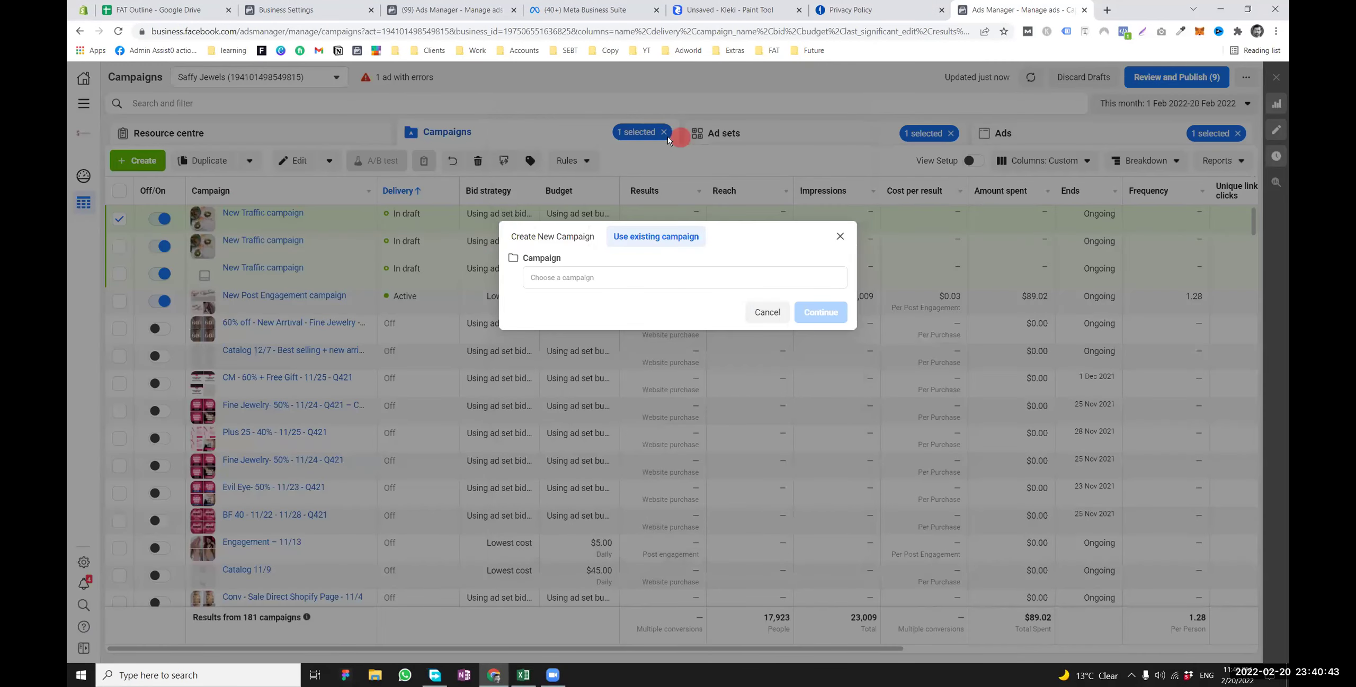
pyautogui.click(841, 230)
pyautogui.click(591, 629)
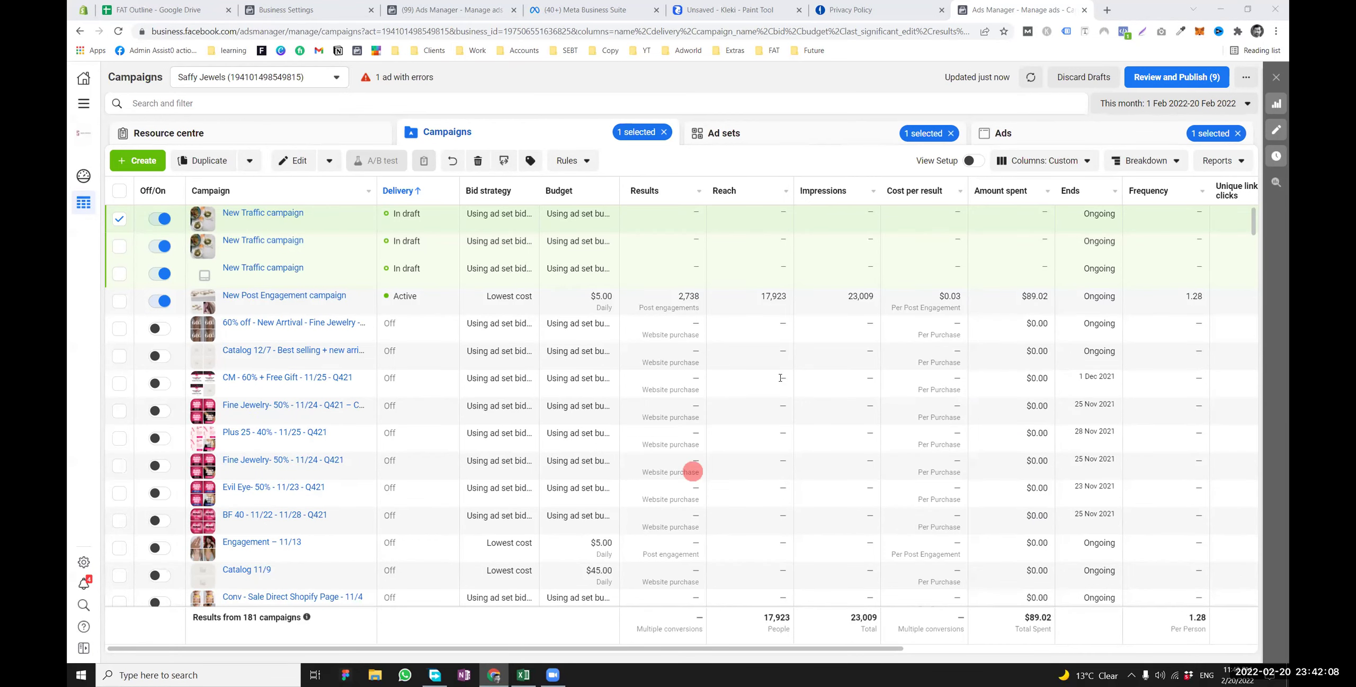
# Switch to Kleki and annotate in red: point to the ABO campaign box and first ad sets, circle the ad set row, and circle the CBO label
pyautogui.click(736, 9)
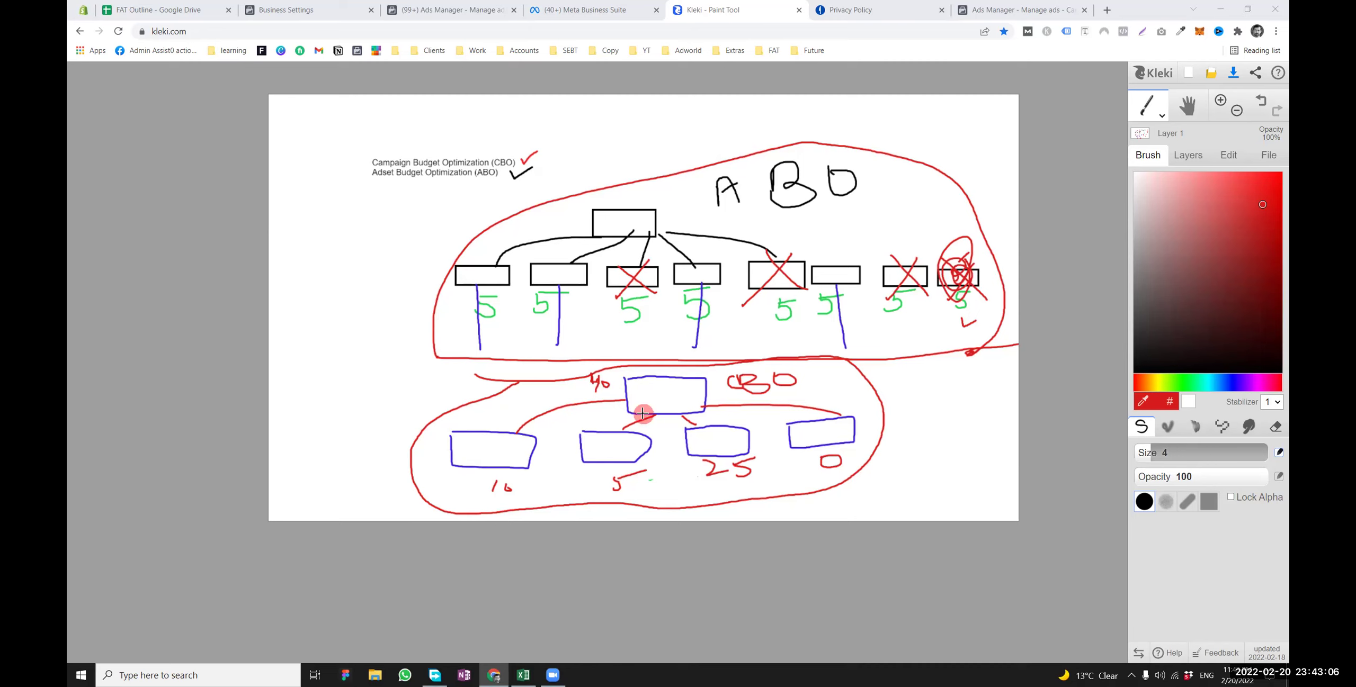
pyautogui.moveTo(646, 207)
pyautogui.mouseDown()
pyautogui.moveTo(646, 173)
pyautogui.moveTo(739, 117)
pyautogui.mouseUp()
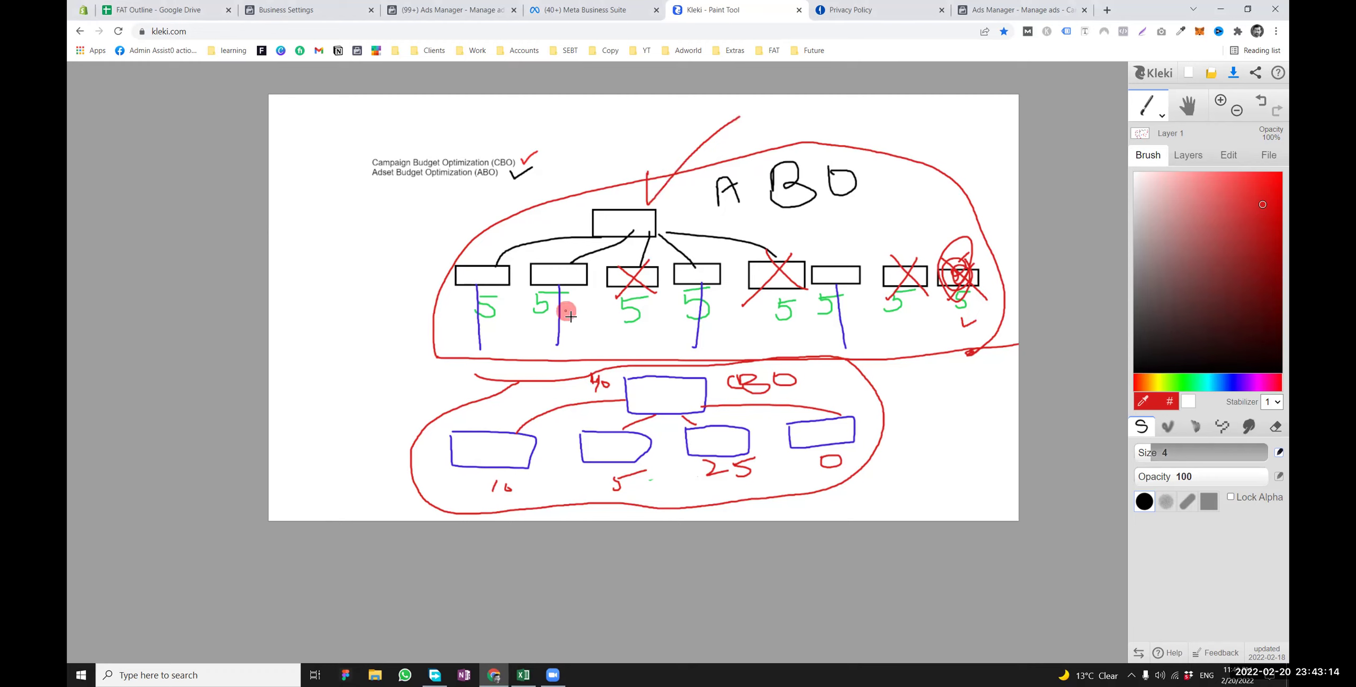
pyautogui.moveTo(761, 361)
pyautogui.mouseDown()
pyautogui.moveTo(725, 373)
pyautogui.moveTo(727, 405)
pyautogui.moveTo(816, 381)
pyautogui.moveTo(732, 369)
pyautogui.moveTo(722, 396)
pyautogui.moveTo(754, 409)
pyautogui.moveTo(802, 396)
pyautogui.moveTo(811, 375)
pyautogui.moveTo(728, 374)
pyautogui.mouseUp()
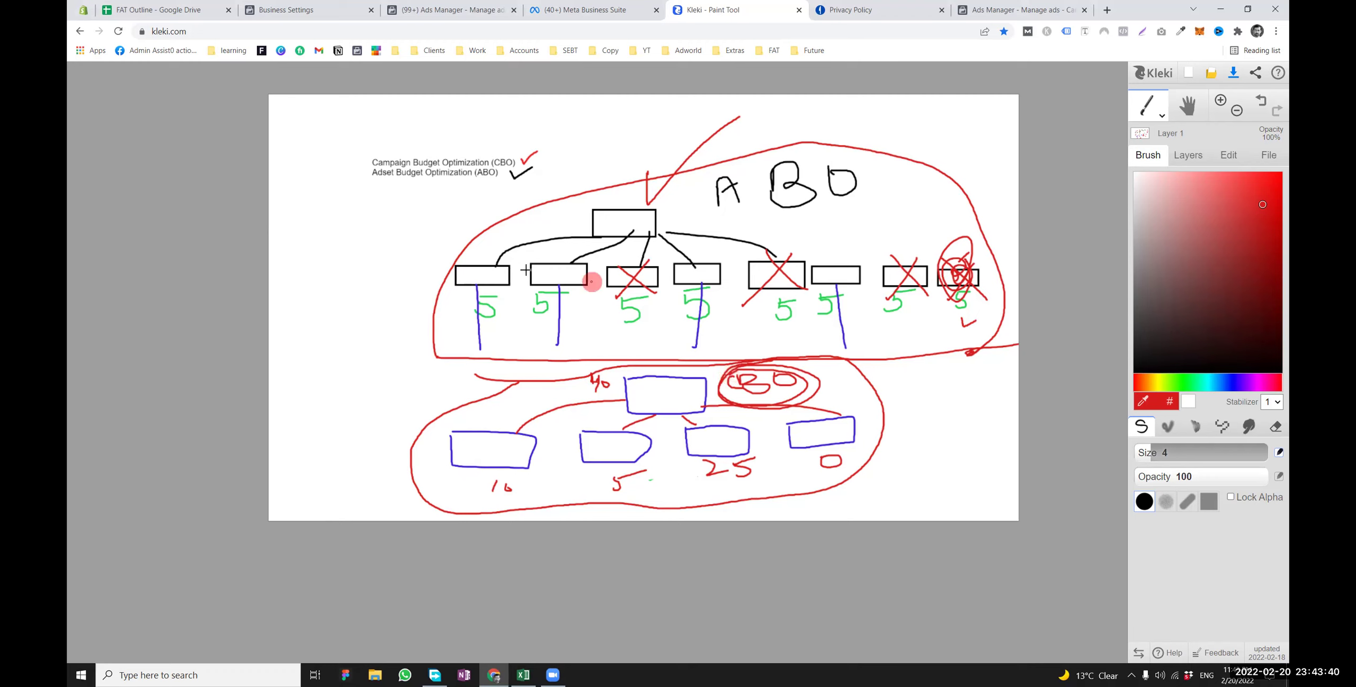
pyautogui.moveTo(485, 254)
pyautogui.mouseDown()
pyautogui.moveTo(462, 315)
pyautogui.moveTo(725, 334)
pyautogui.moveTo(955, 319)
pyautogui.moveTo(927, 259)
pyautogui.moveTo(476, 255)
pyautogui.moveTo(464, 281)
pyautogui.moveTo(490, 258)
pyautogui.mouseUp()
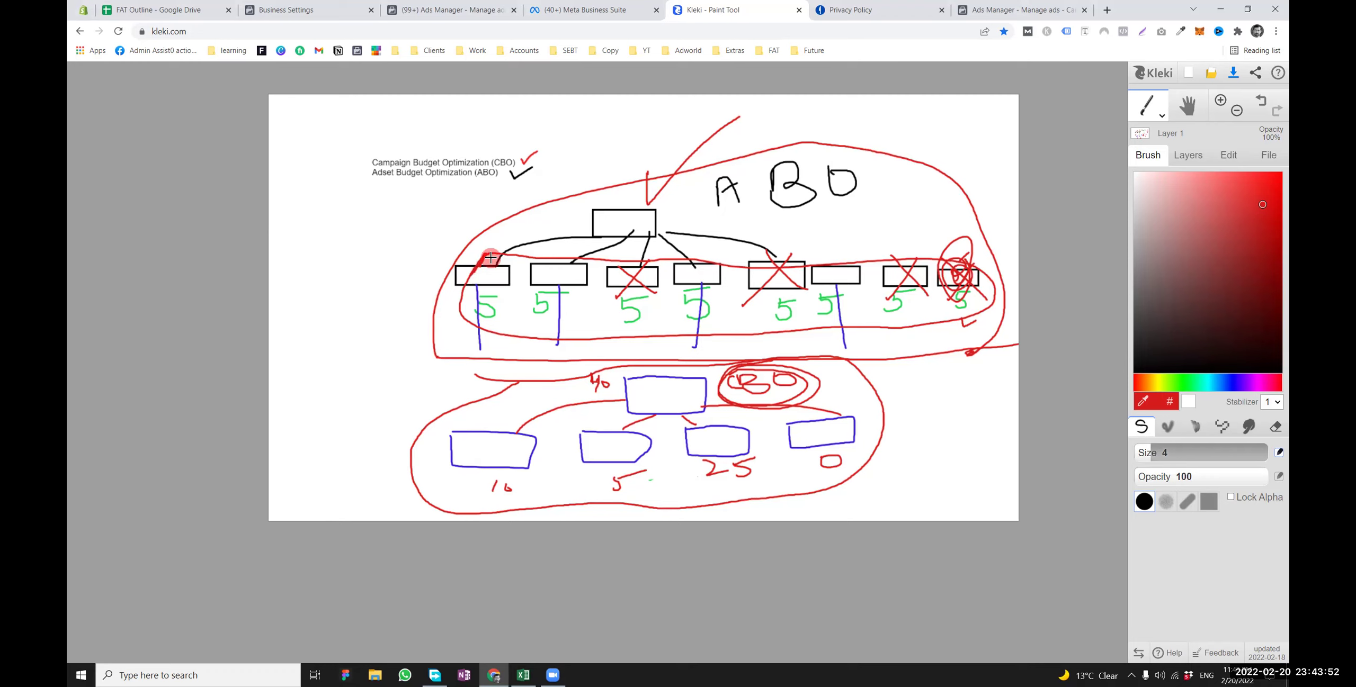
pyautogui.moveTo(532, 382)
pyautogui.mouseDown()
pyautogui.moveTo(480, 388)
pyautogui.moveTo(532, 382)
pyautogui.mouseUp()
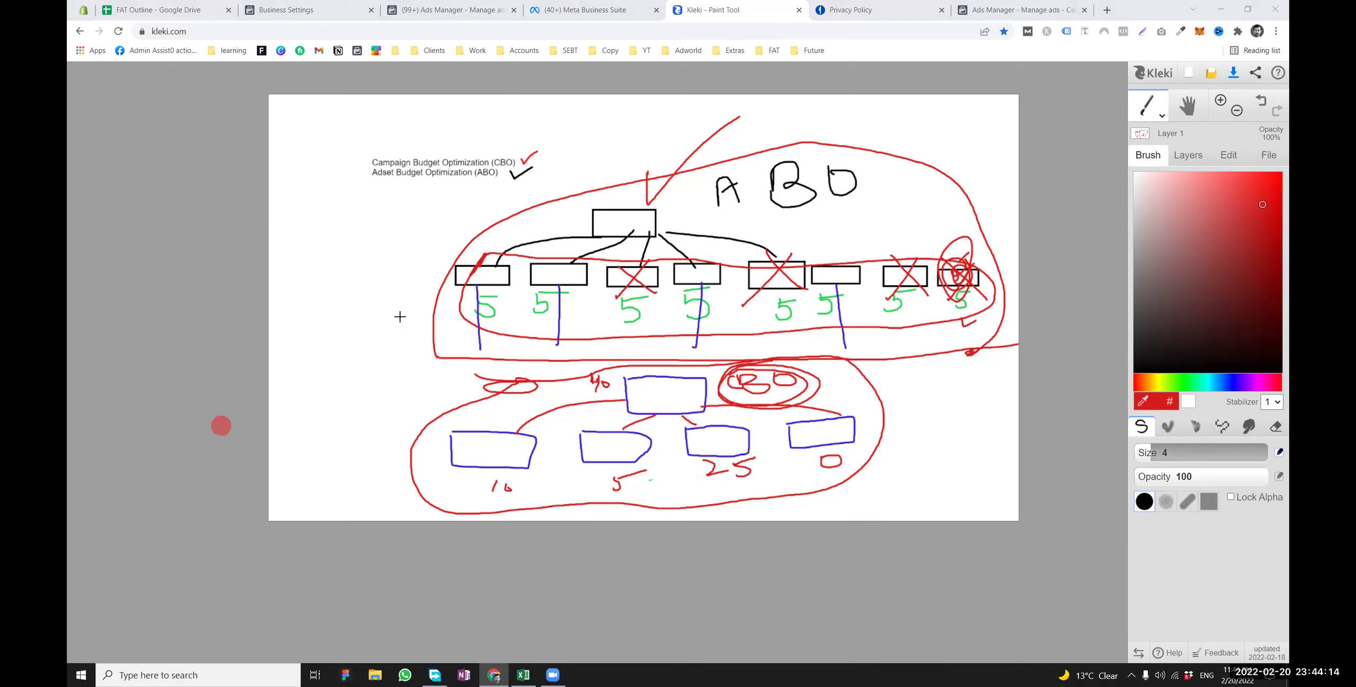
pyautogui.moveTo(463, 213)
pyautogui.mouseDown()
pyautogui.moveTo(498, 239)
pyautogui.moveTo(511, 216)
pyautogui.moveTo(489, 244)
pyautogui.mouseUp()
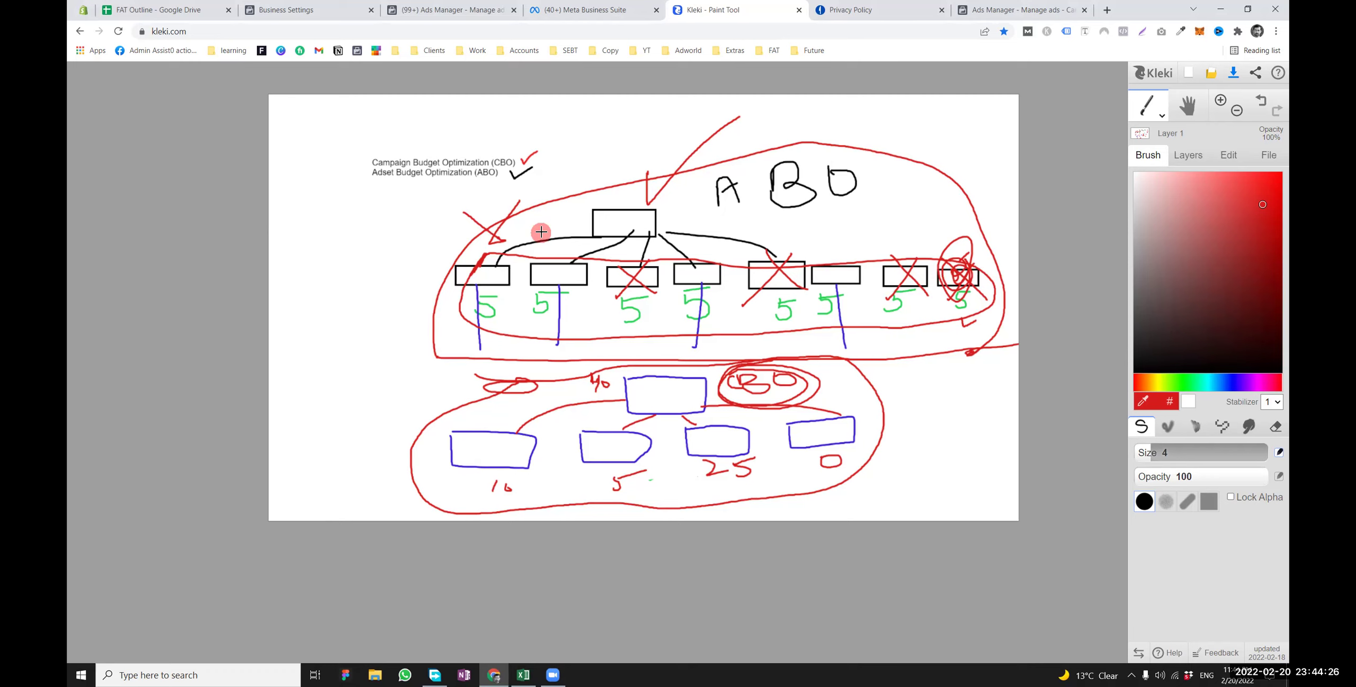
pyautogui.moveTo(528, 196)
pyautogui.mouseDown()
pyautogui.moveTo(539, 224)
pyautogui.moveTo(563, 187)
pyautogui.mouseUp()
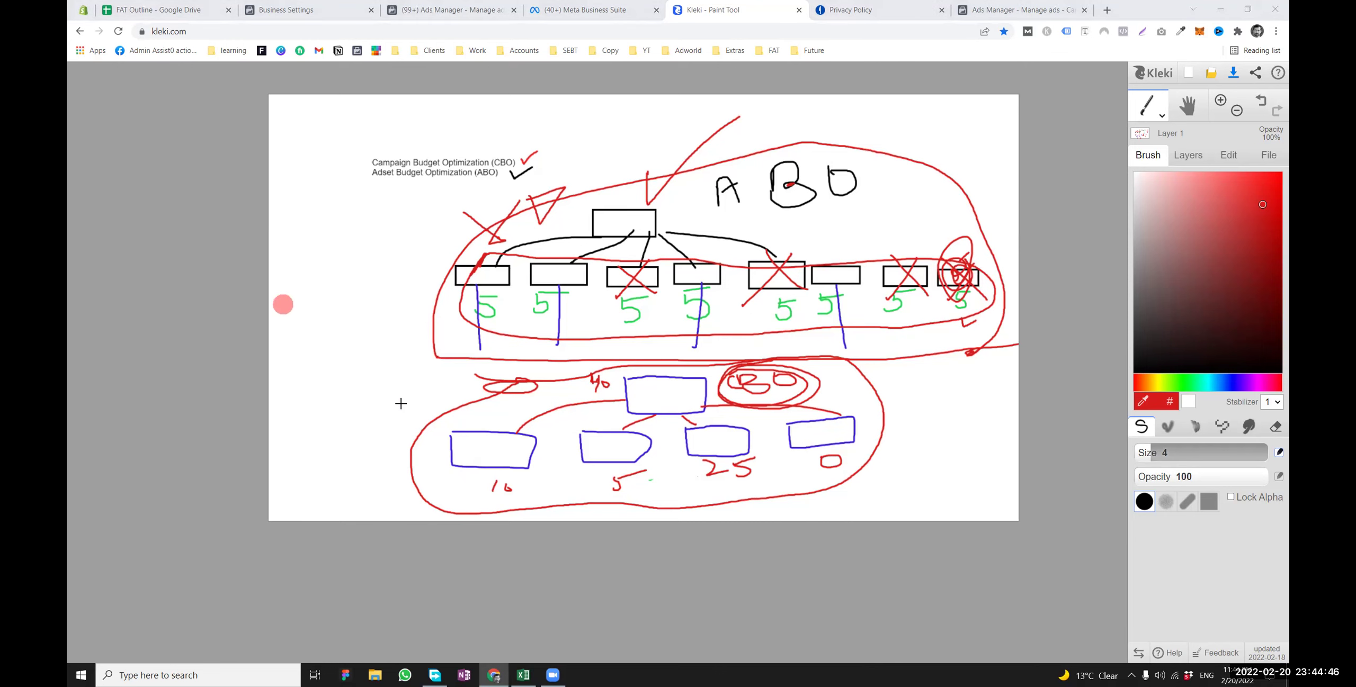
# Open the New Traffic ad of the Converisonholics account's New Traffic campaign for editing and go to its ad creative section
pyautogui.click(439, 10)
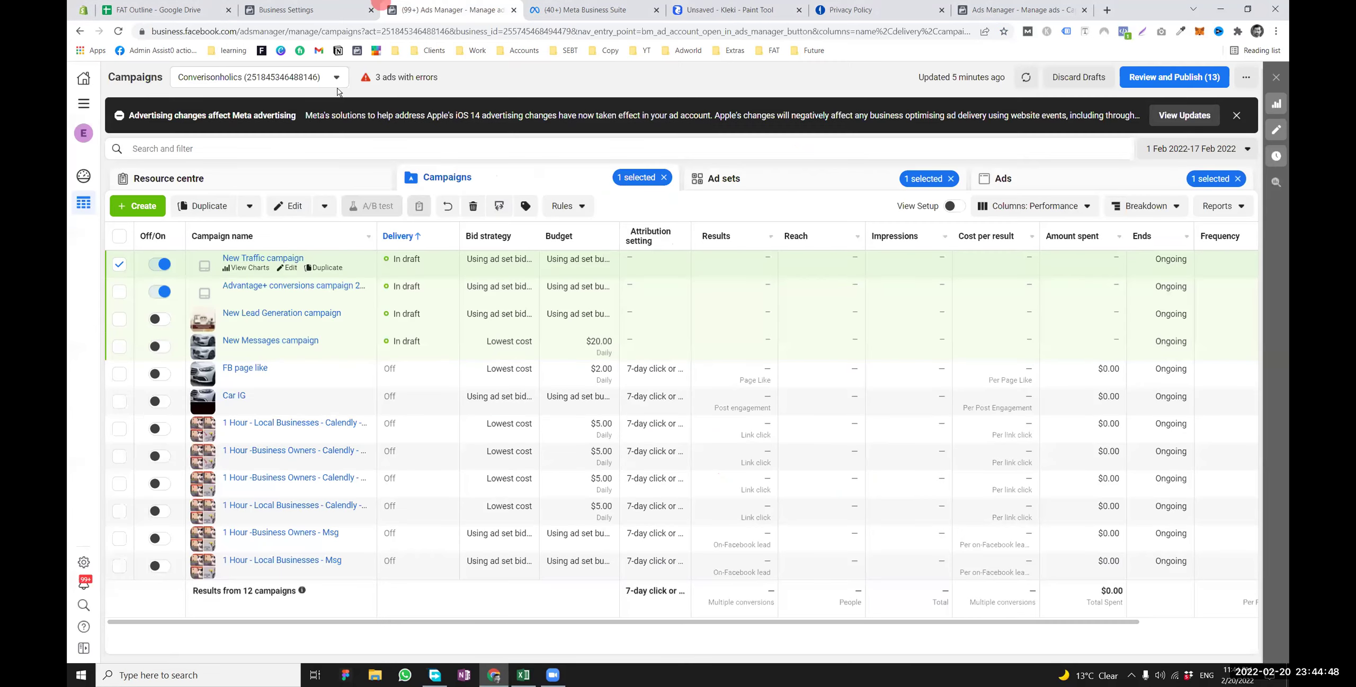
pyautogui.click(290, 269)
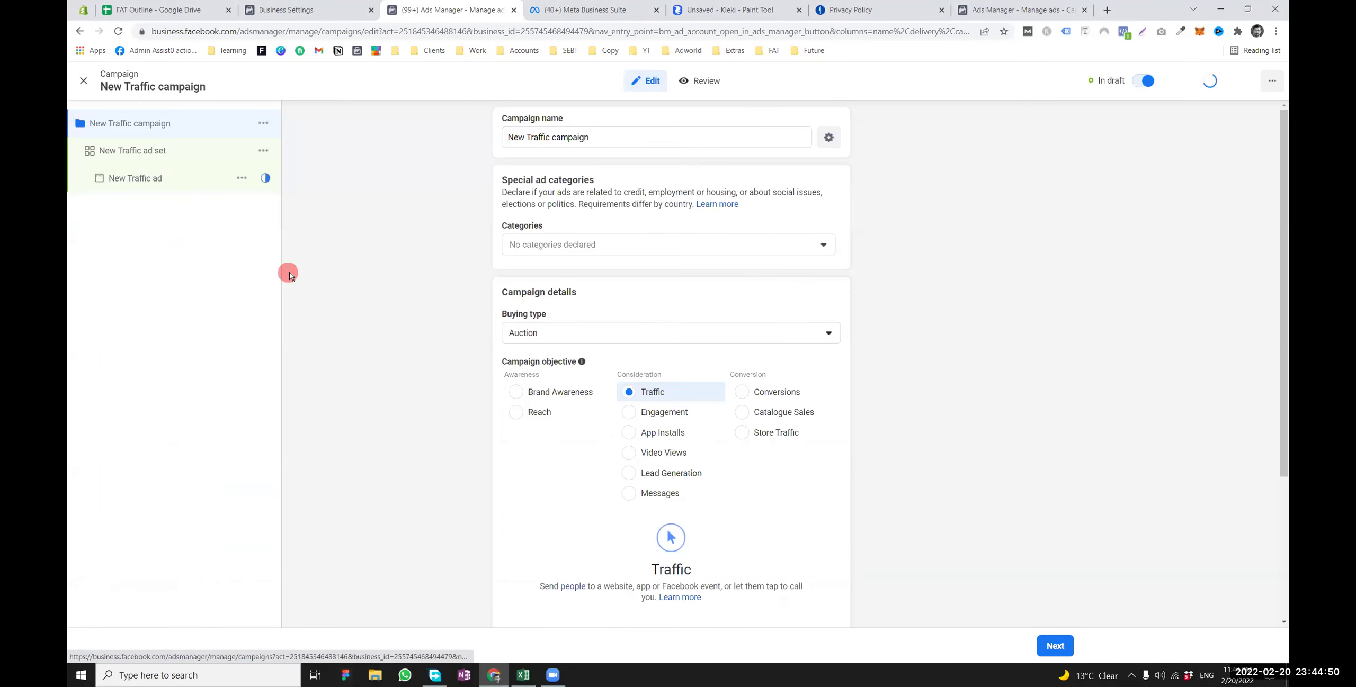
pyautogui.click(186, 180)
pyautogui.scroll(-9, 617, 357)
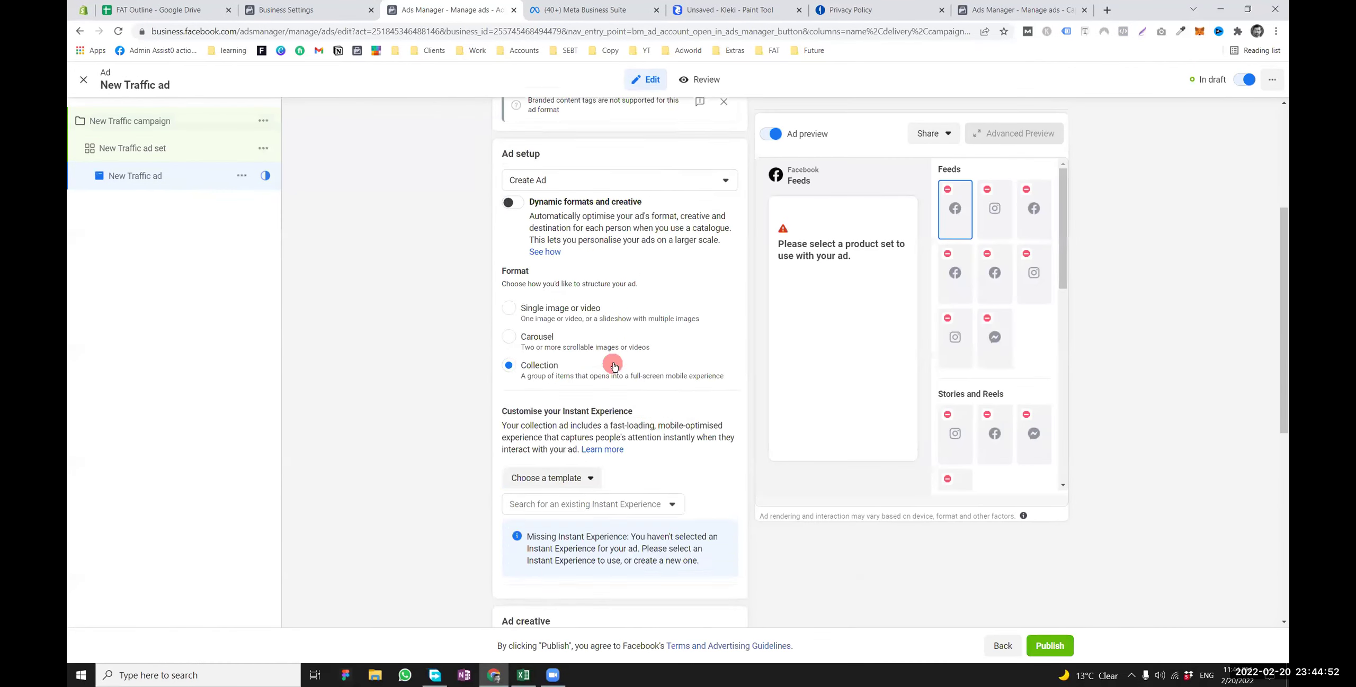
# Insert two star emojis into the New Traffic ad's primary text using the emoji picker
pyautogui.click(569, 459)
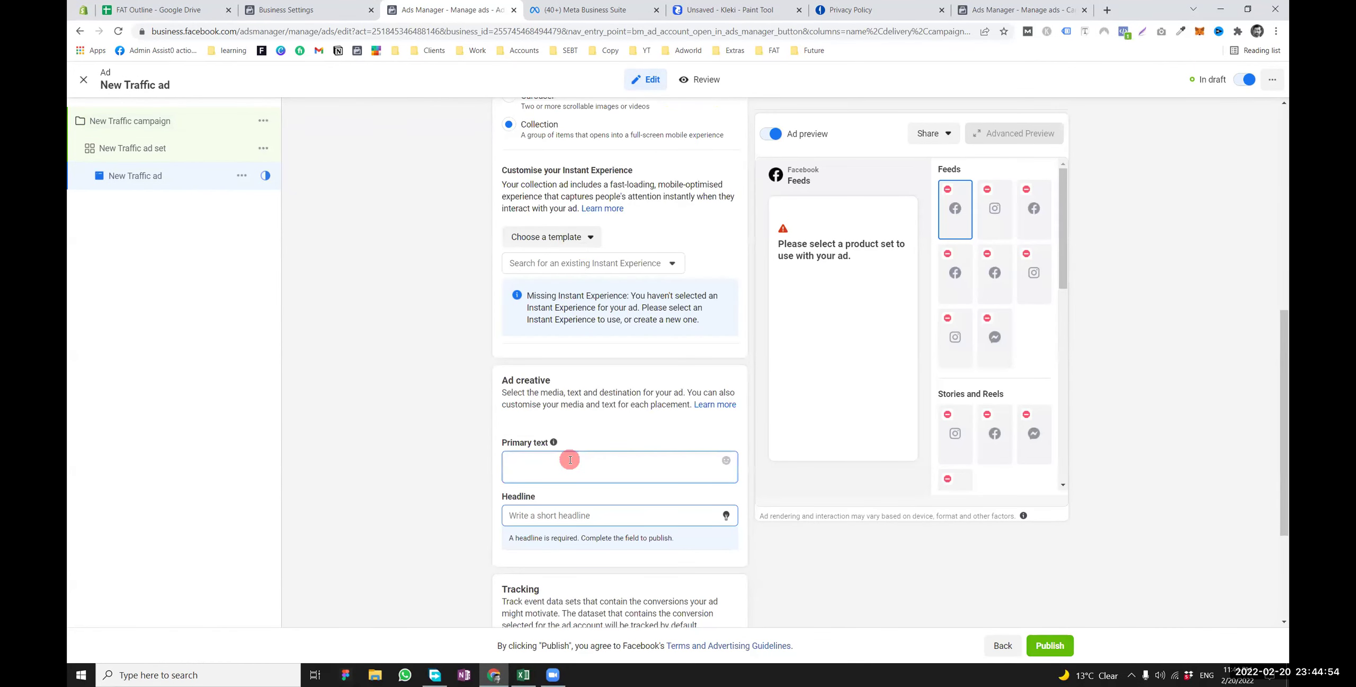
pyautogui.press('super+period')
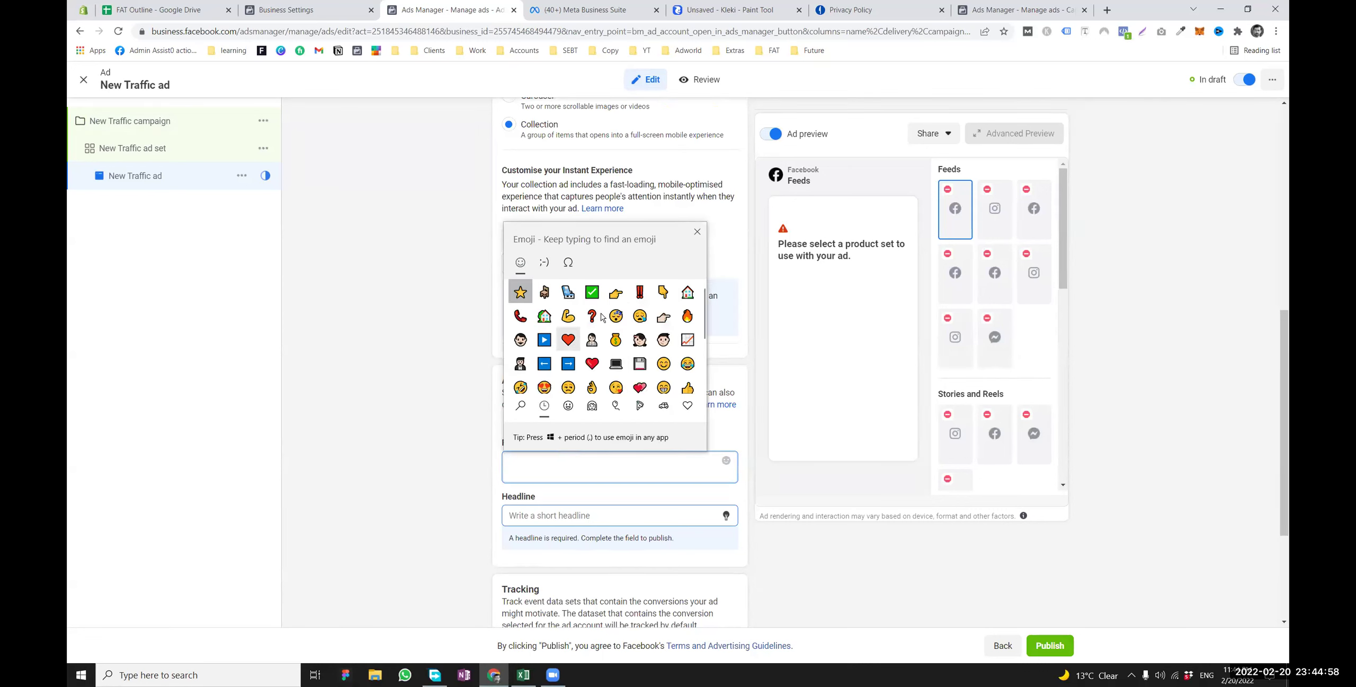
pyautogui.click(597, 476)
pyautogui.click(566, 472)
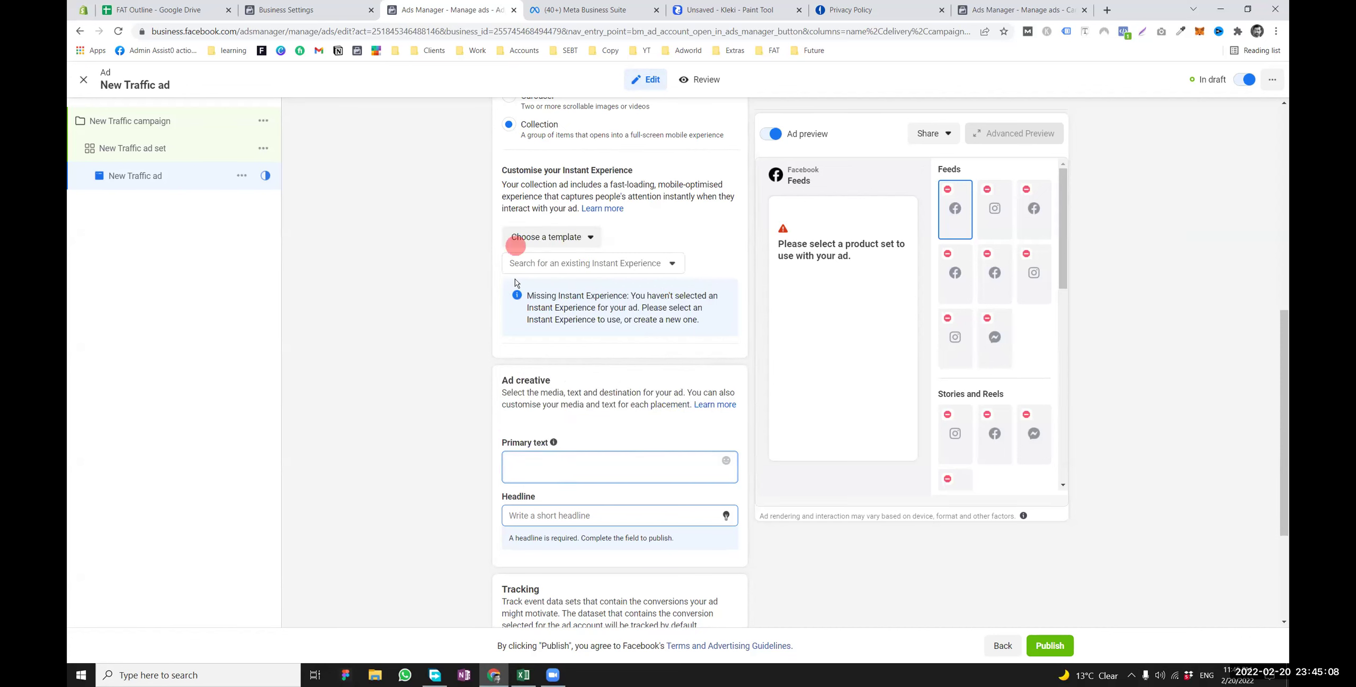
pyautogui.press('super+period')
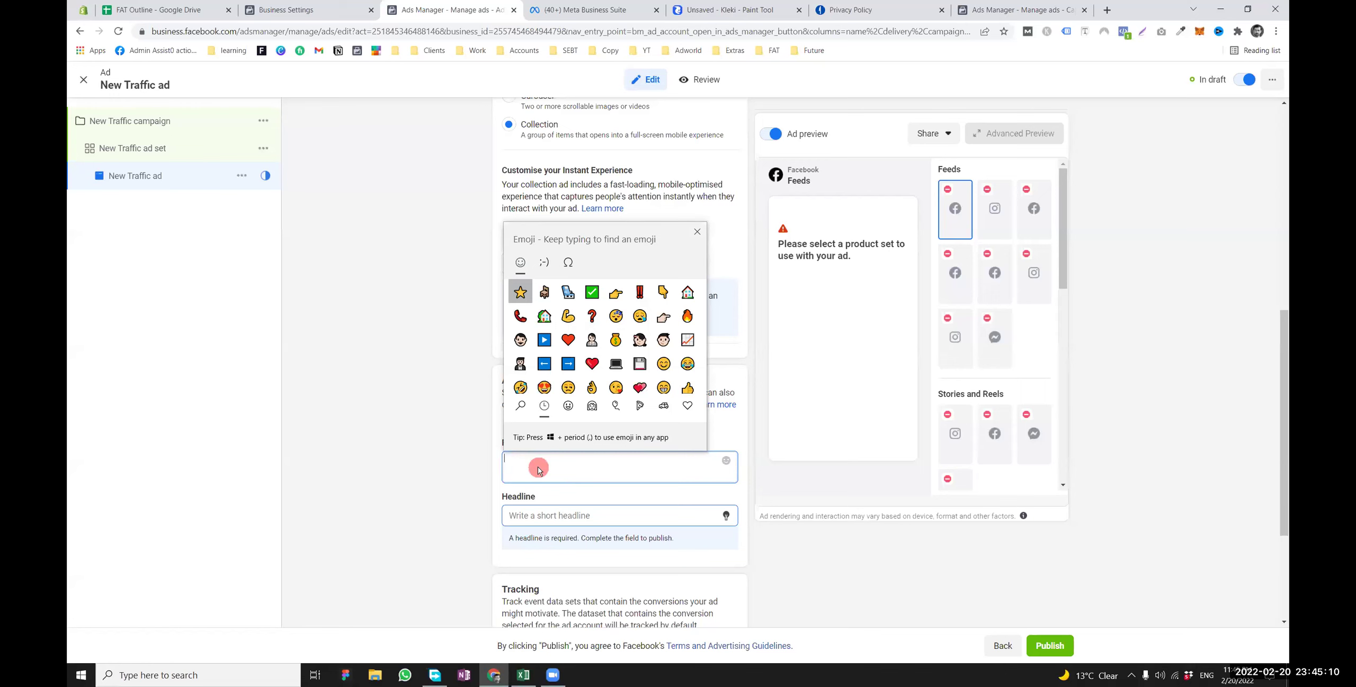
pyautogui.doubleClick(520, 292)
pyautogui.click(463, 356)
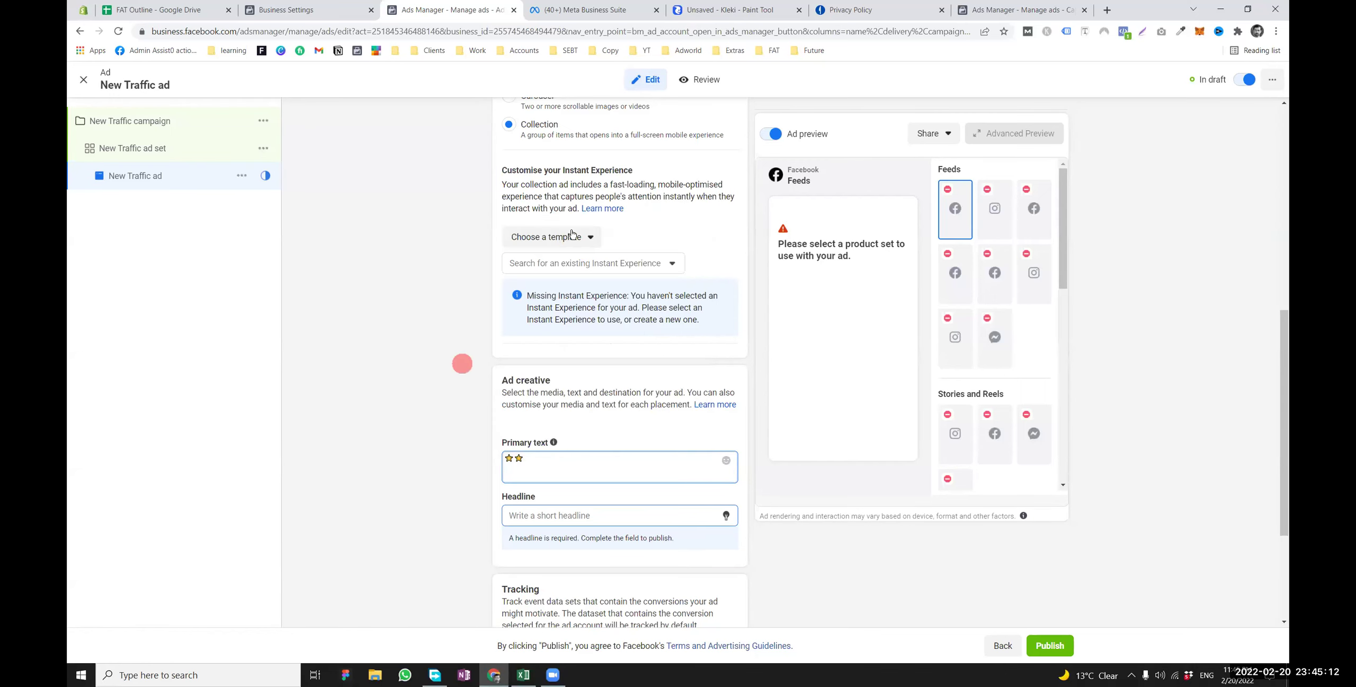
pyautogui.click(699, 9)
pyautogui.click(596, 7)
pyautogui.click(450, 10)
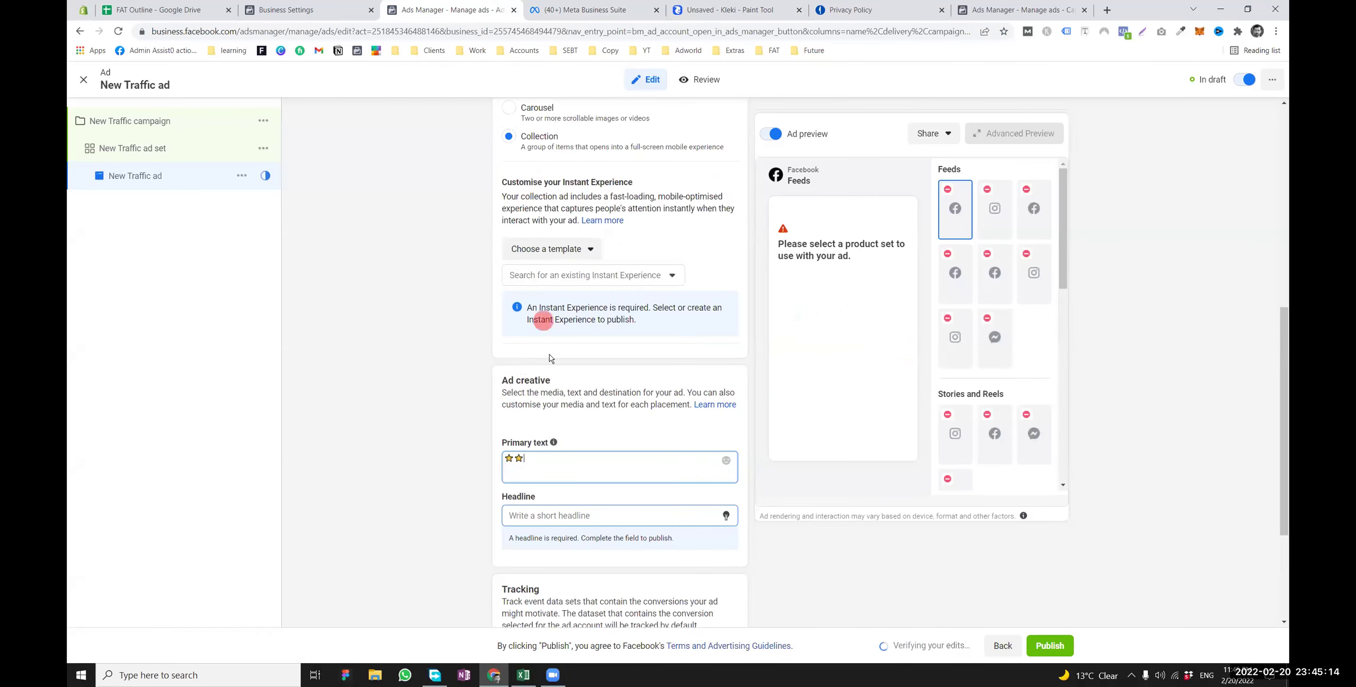